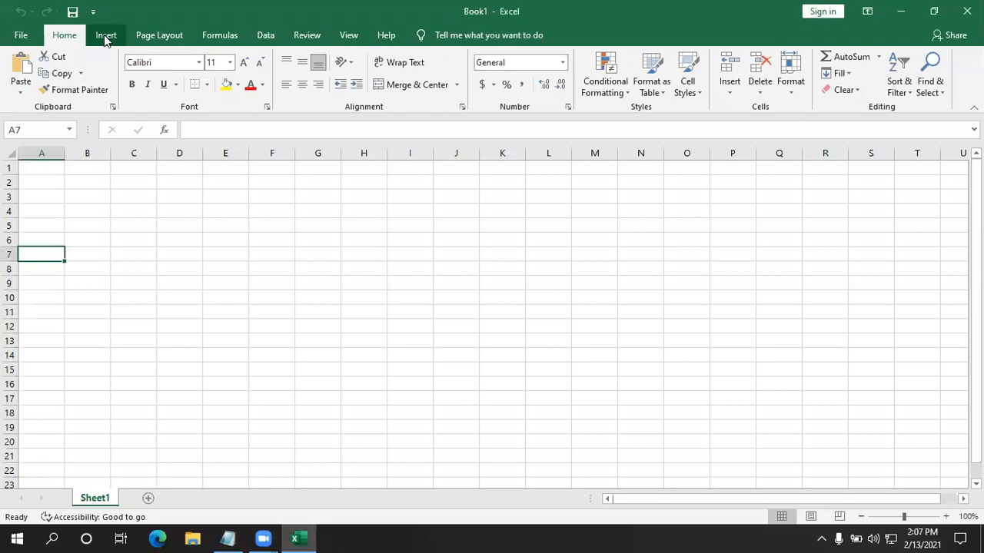
left_click(105, 36)
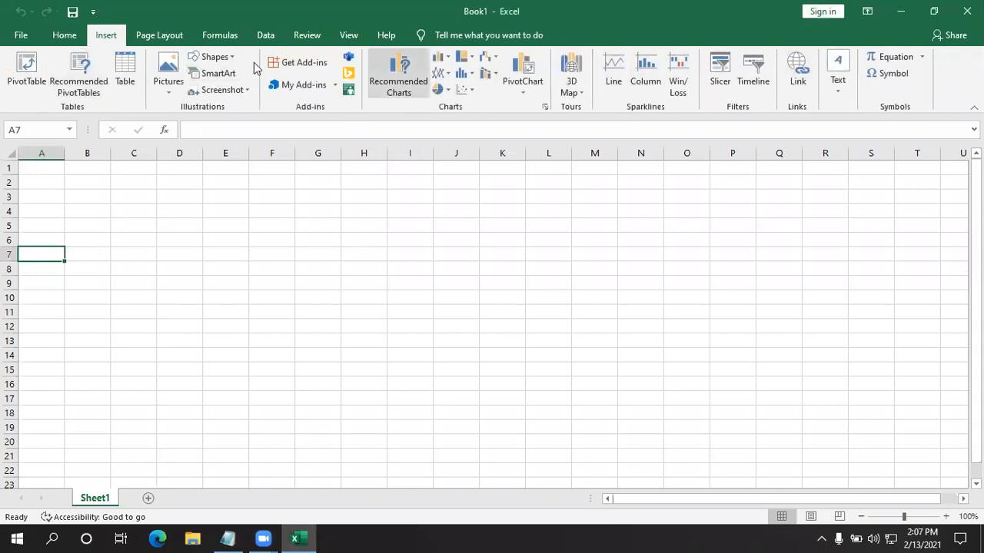
left_click(64, 36)
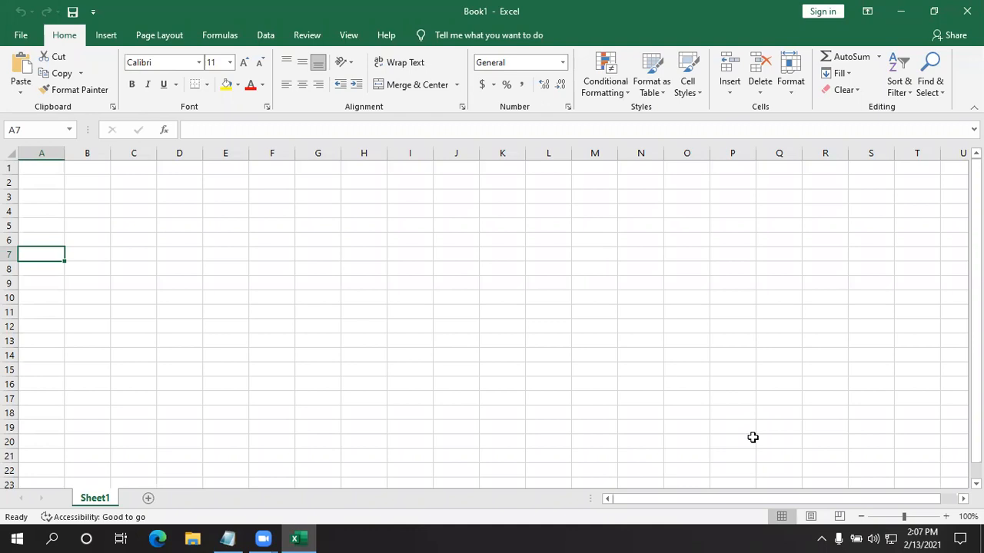
key("ctrl+n")
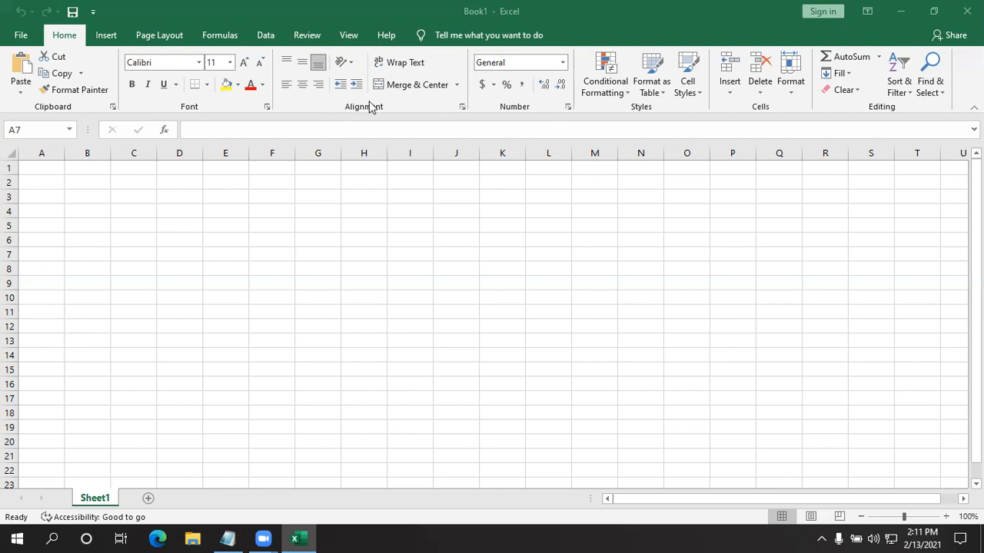
scroll(192, 248, "down", 2)
left_click(171, 253)
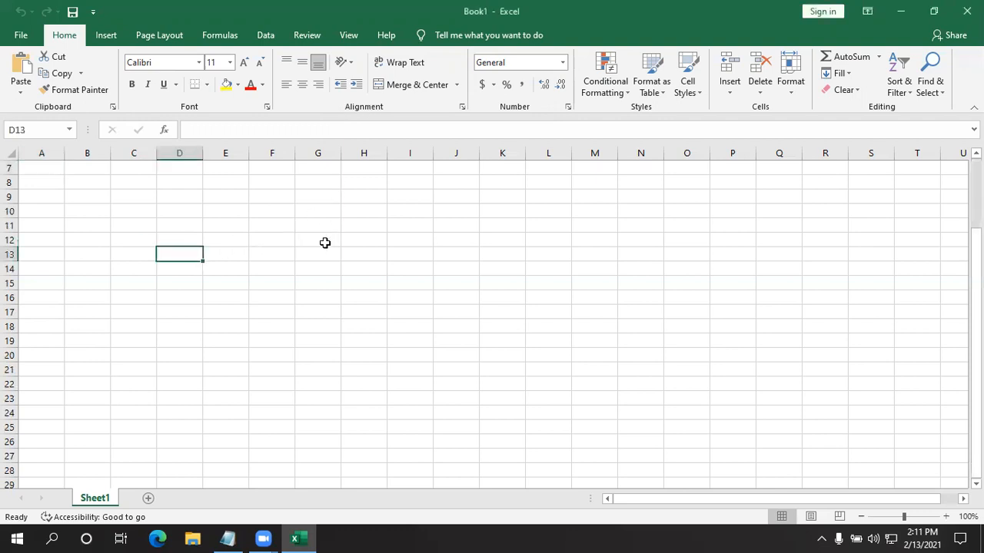
left_click(271, 326)
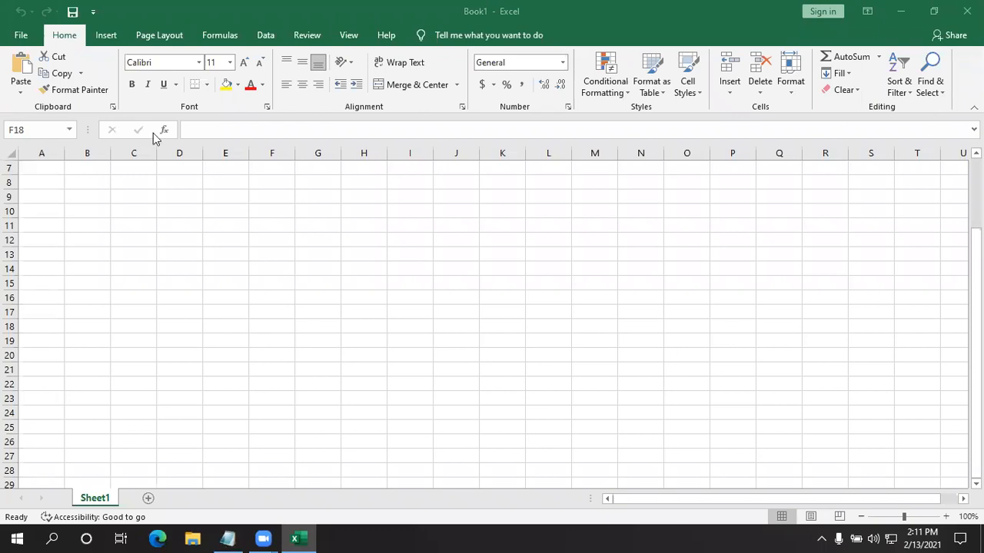
left_click(192, 238)
left_click(88, 282)
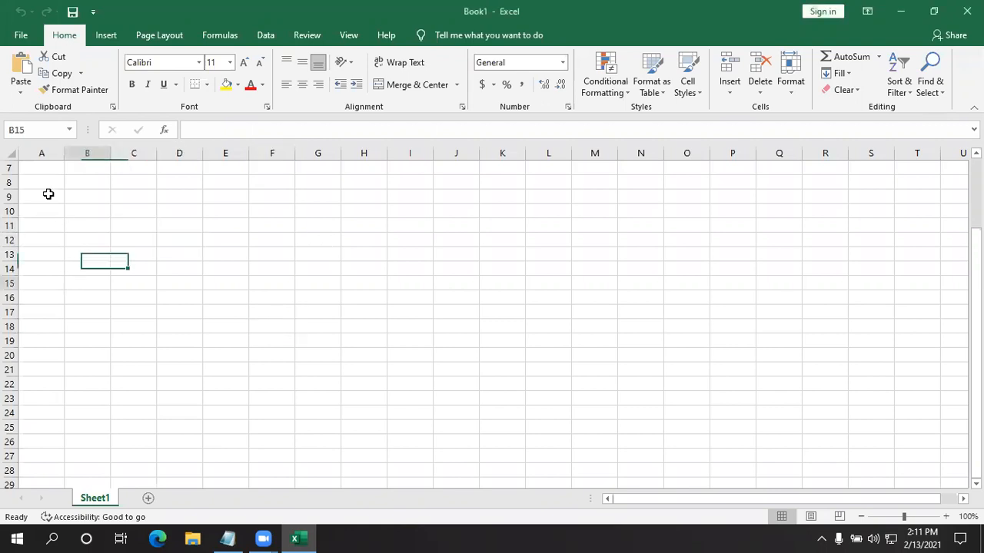
left_click(39, 178)
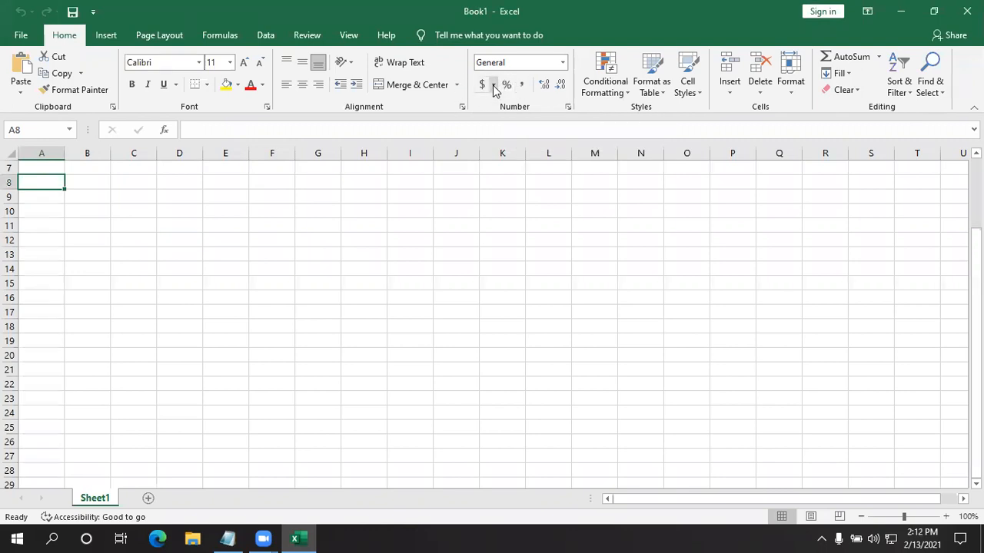
- Enter the number 2520 in cell G13
left_click(326, 259)
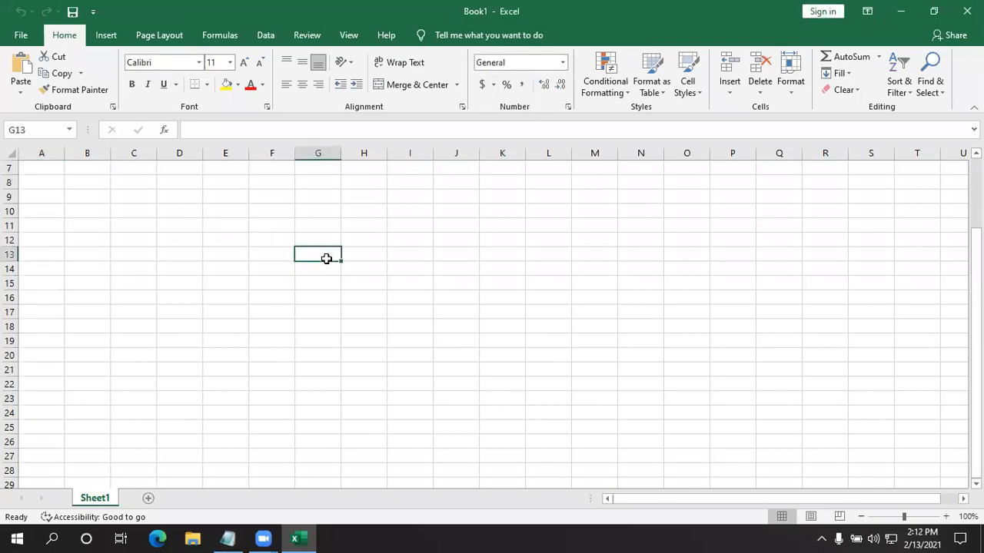
type("2520")
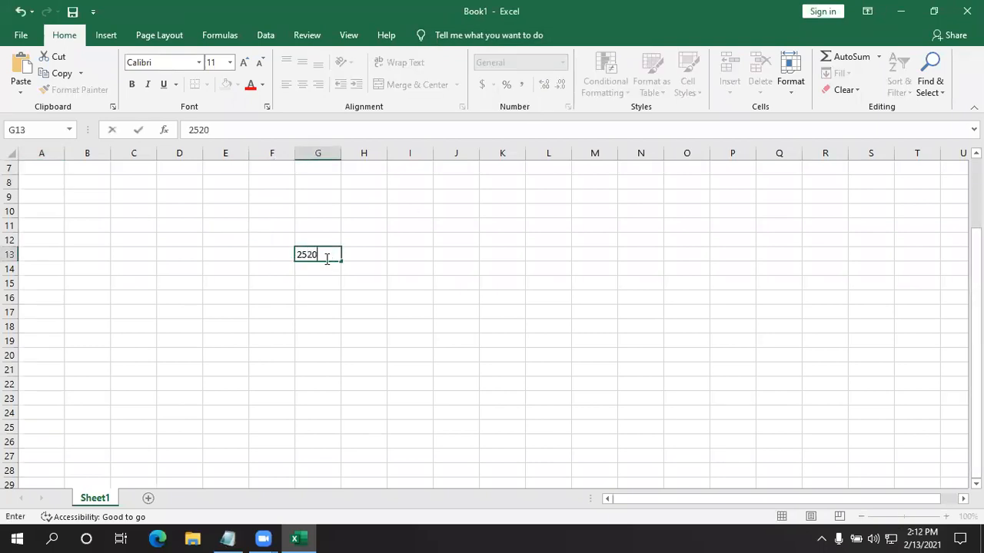
key("Return")
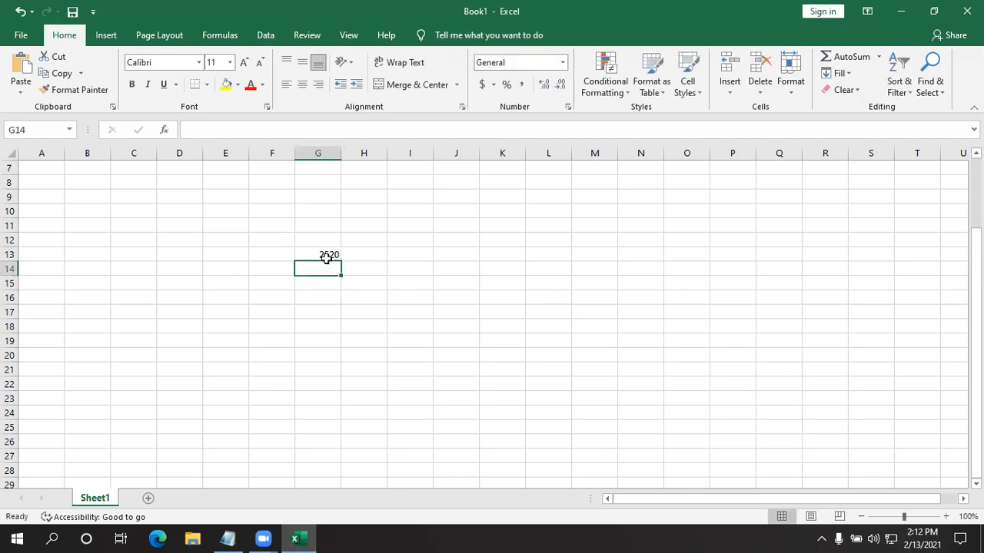
left_click(326, 256)
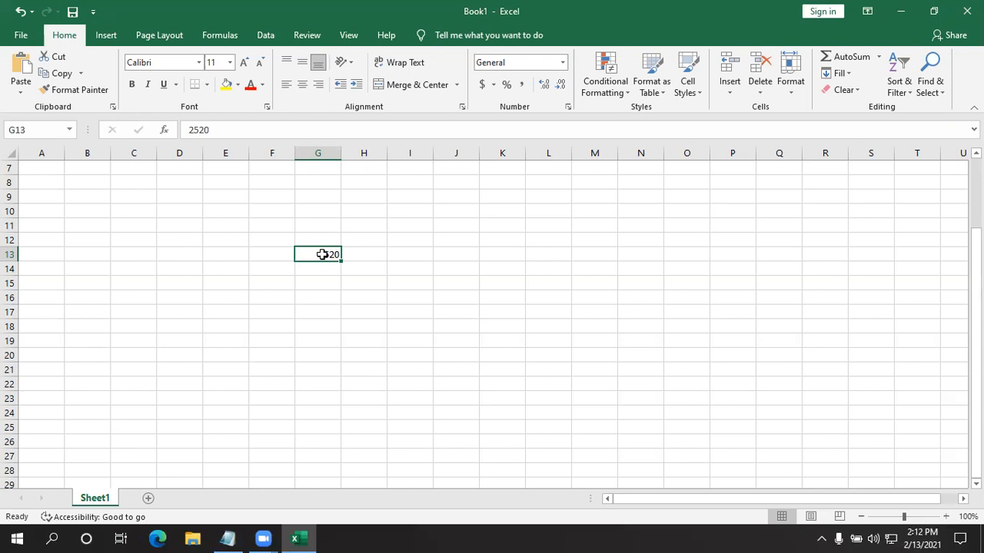
left_click(375, 245)
left_click(500, 252)
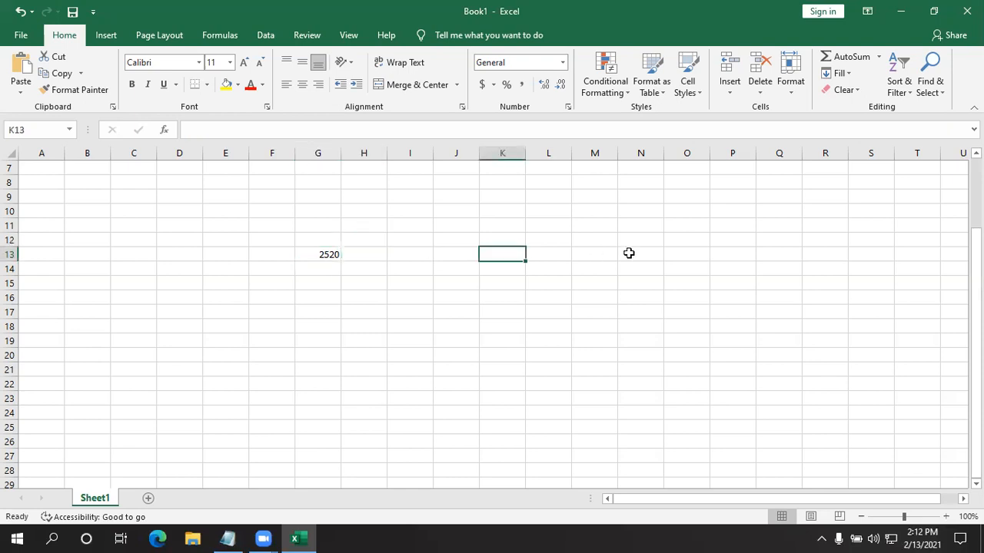
left_click(604, 254)
left_click(718, 238)
left_click(547, 261)
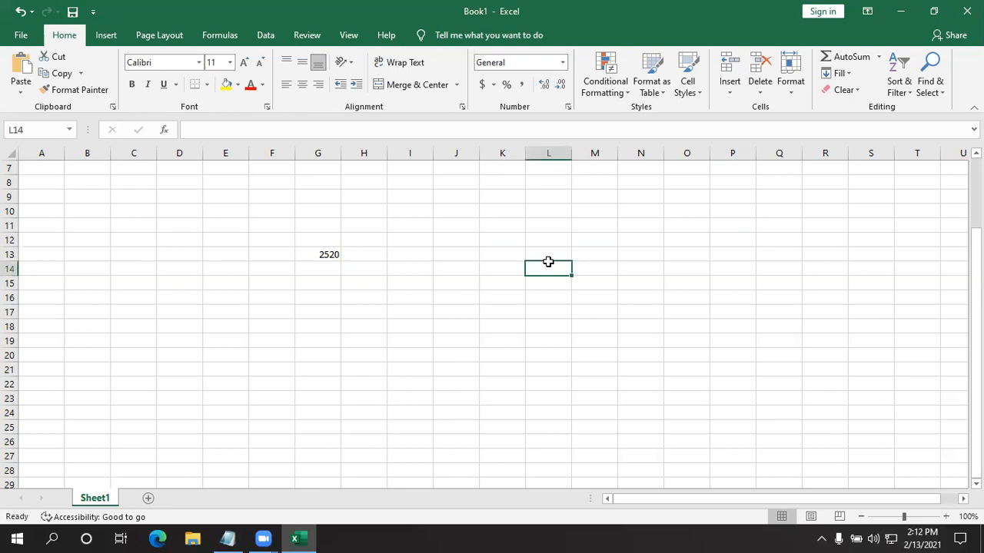
left_click(611, 264)
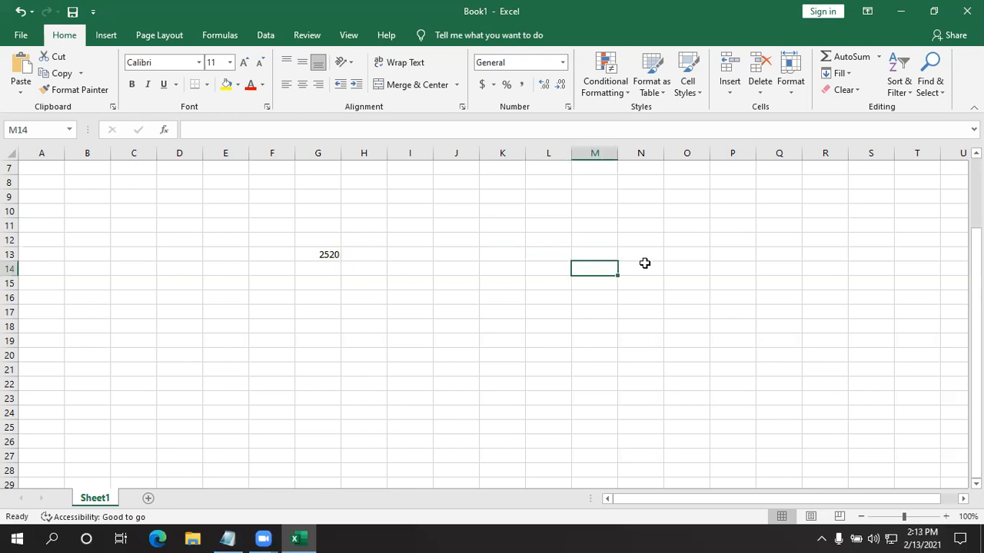
left_click(644, 264)
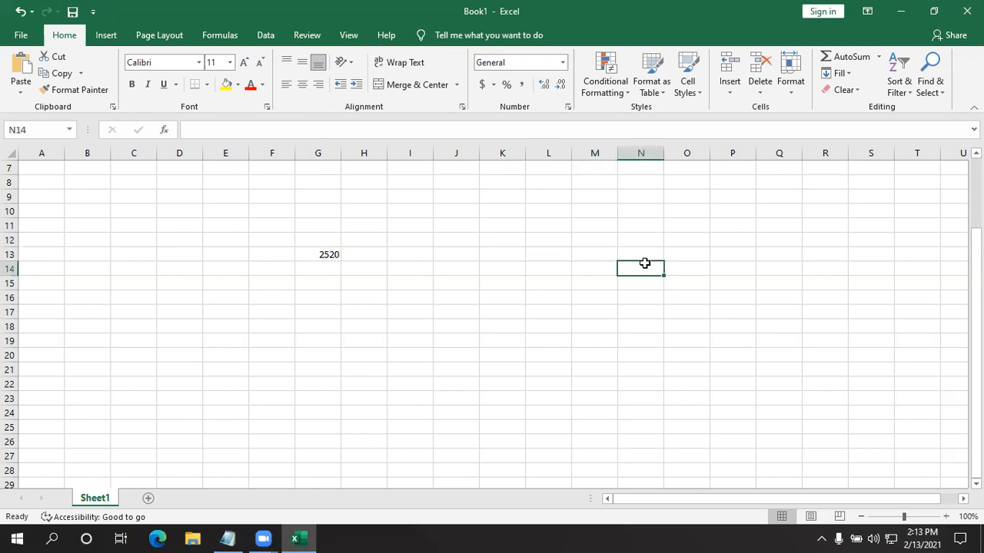
left_click(324, 254)
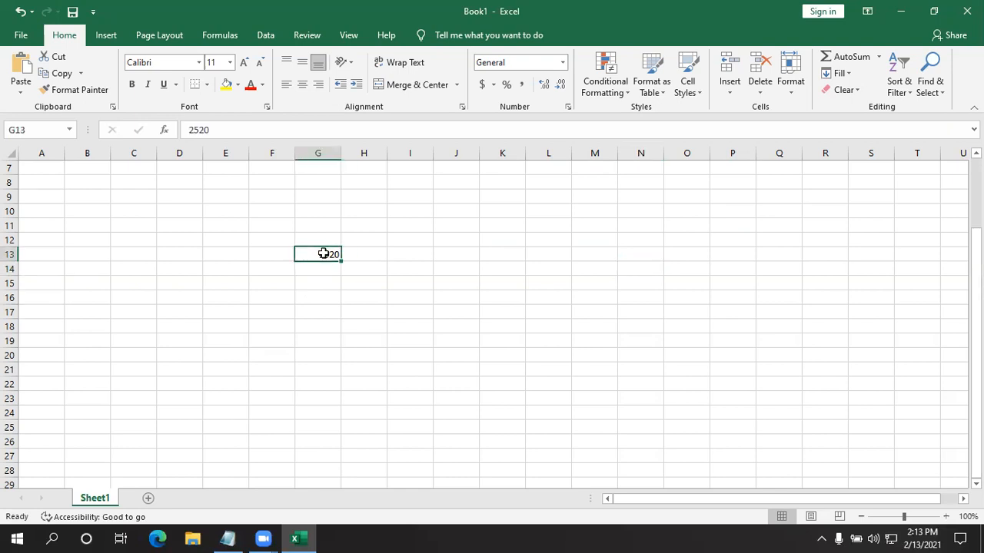
left_click(397, 393)
left_click_drag(437, 341, 265, 225)
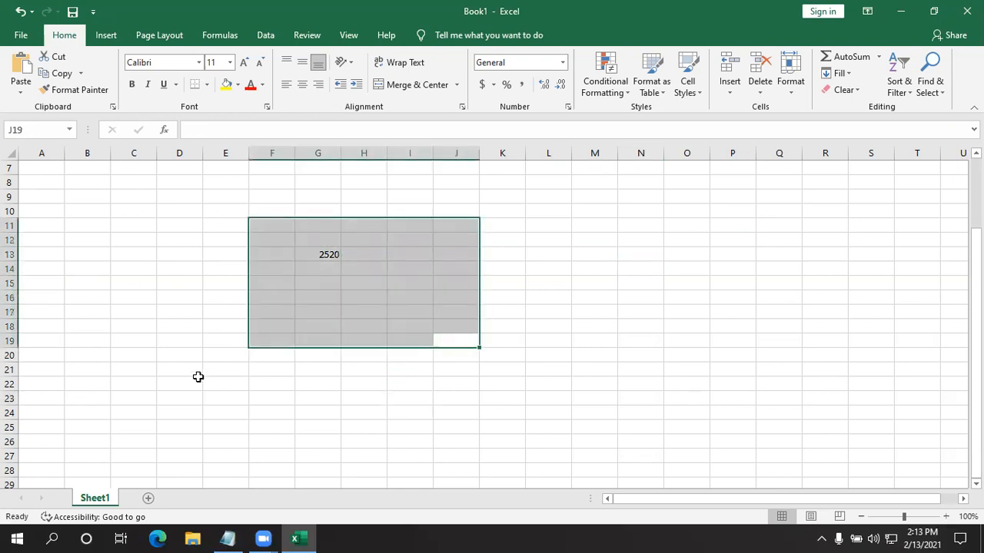
left_click(197, 377)
left_click(339, 248)
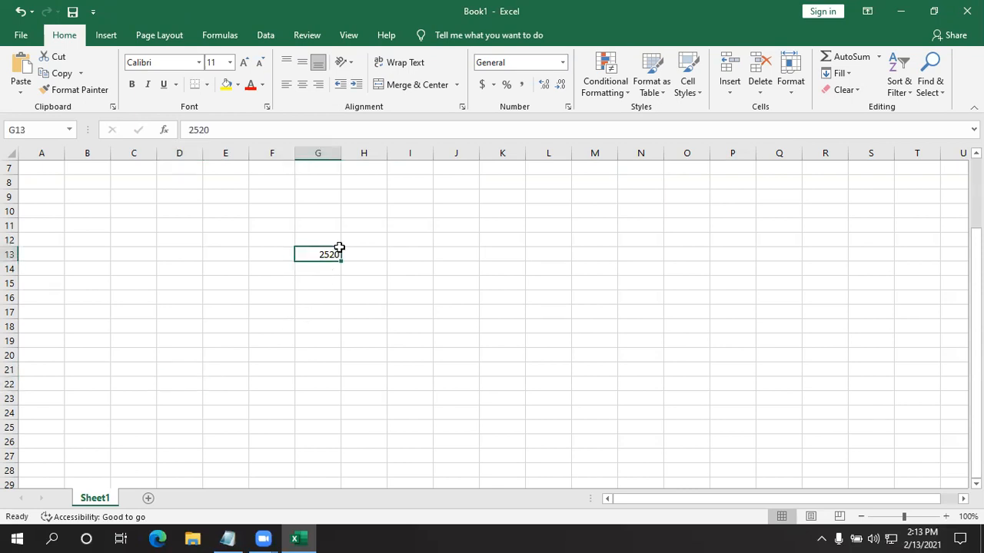
left_click(361, 277)
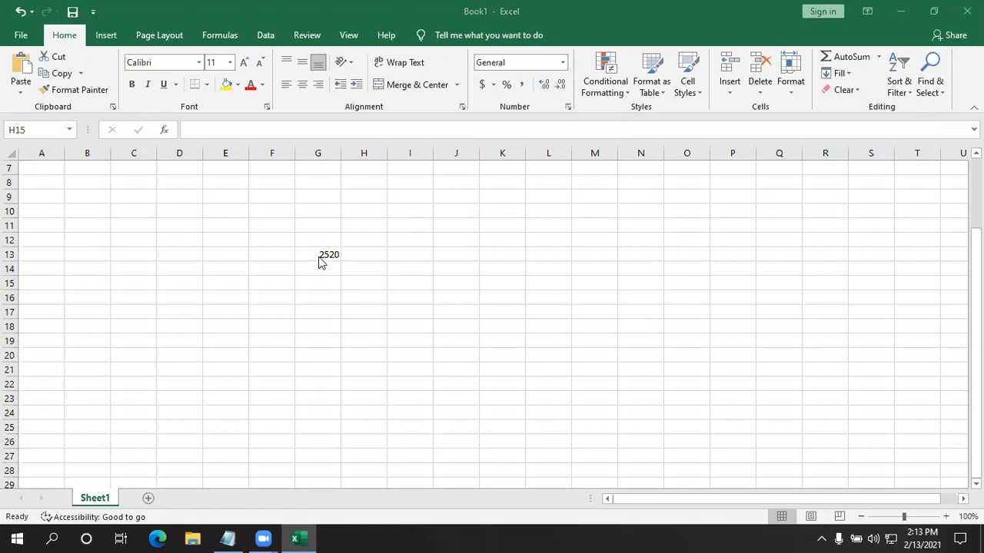
- Examine the available number formats, first for an empty cell and then for the value in cell G13
left_click(563, 64)
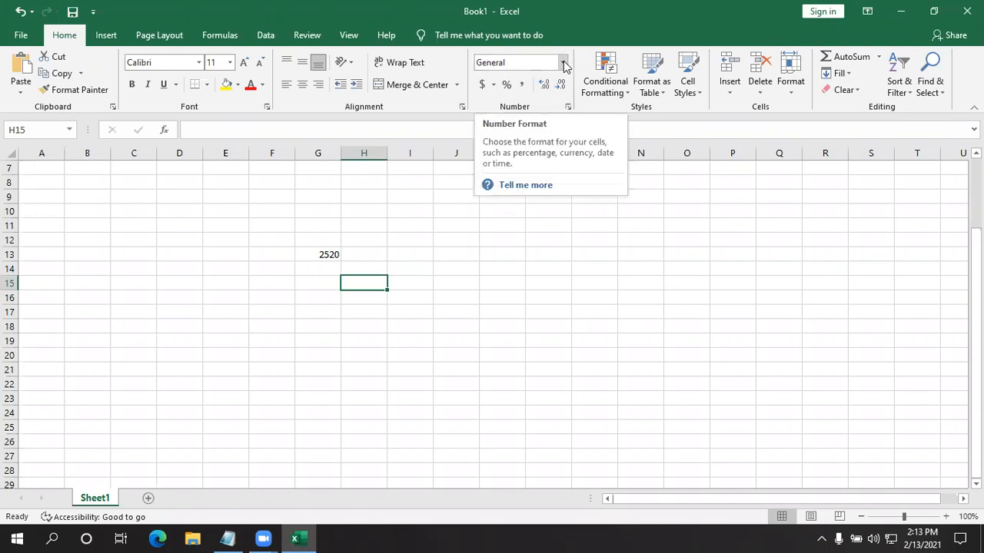
left_click(563, 63)
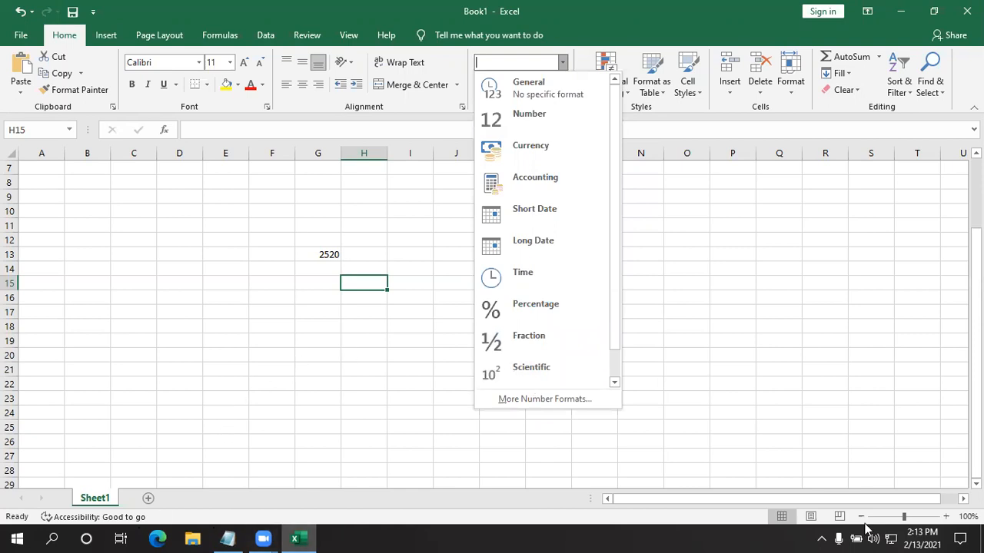
left_click(763, 527)
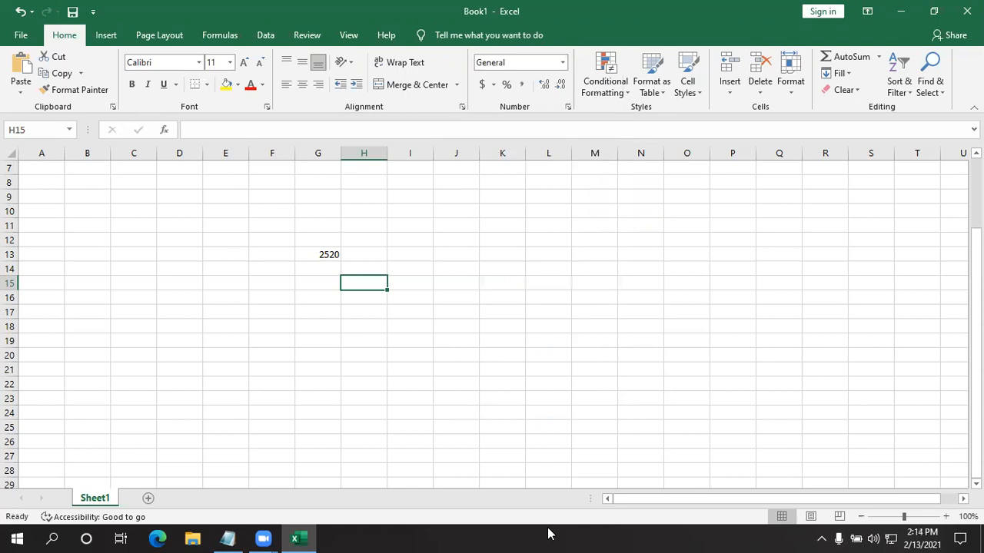
left_click(608, 446)
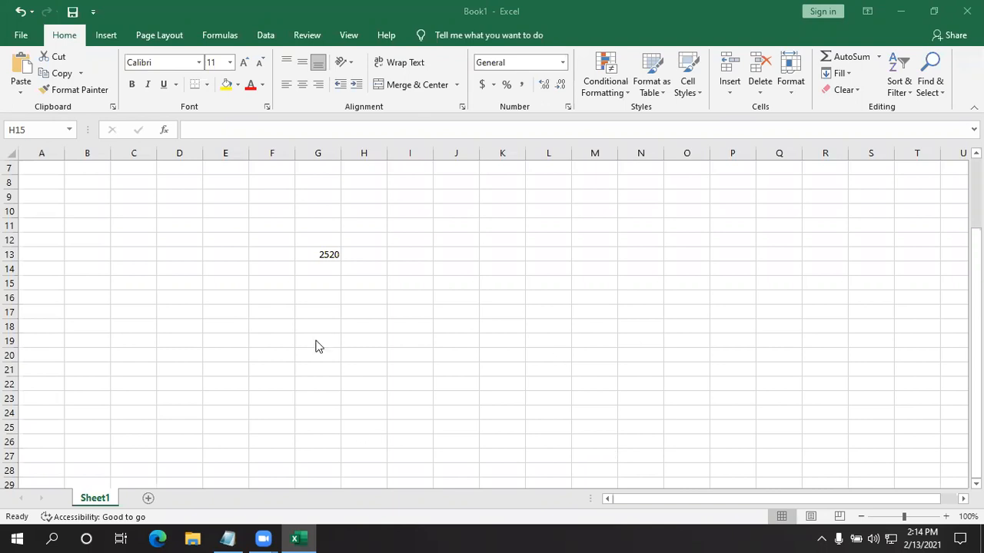
left_click(562, 63)
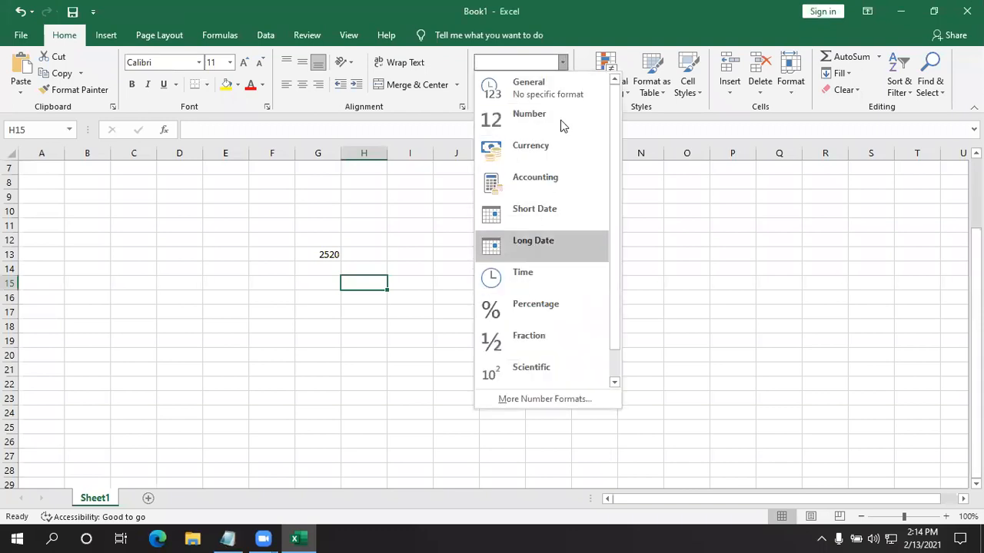
left_click(331, 253)
left_click(331, 253)
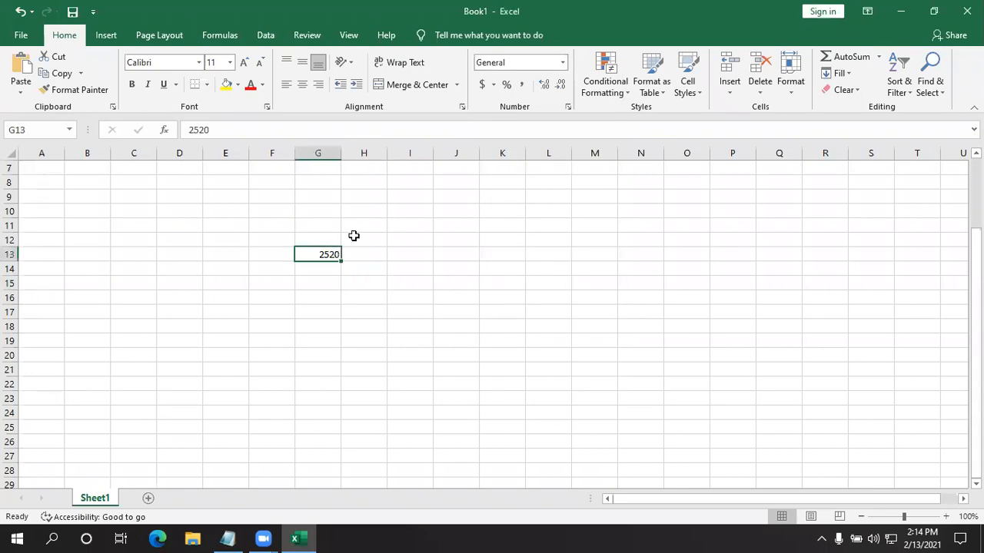
left_click(562, 62)
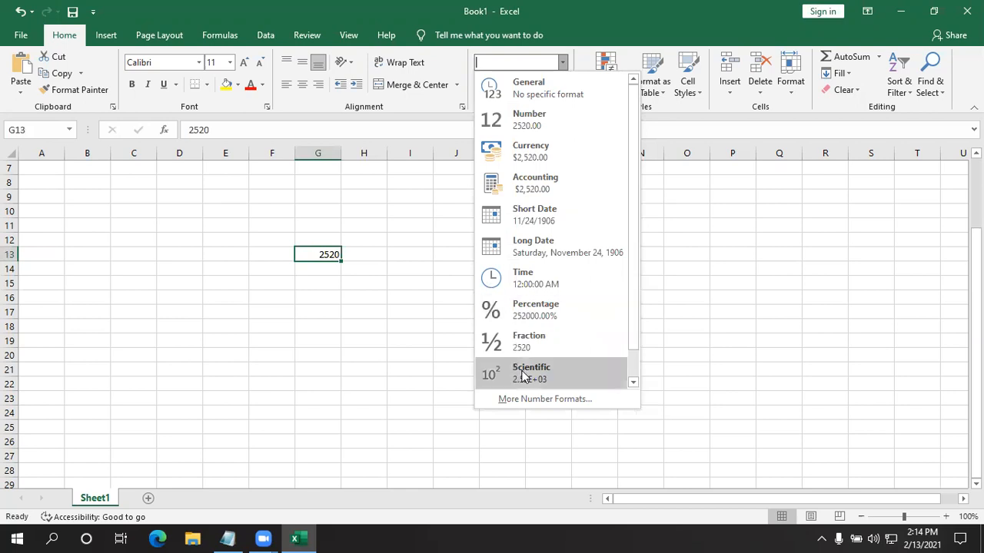
scroll(557, 358, "down", 1)
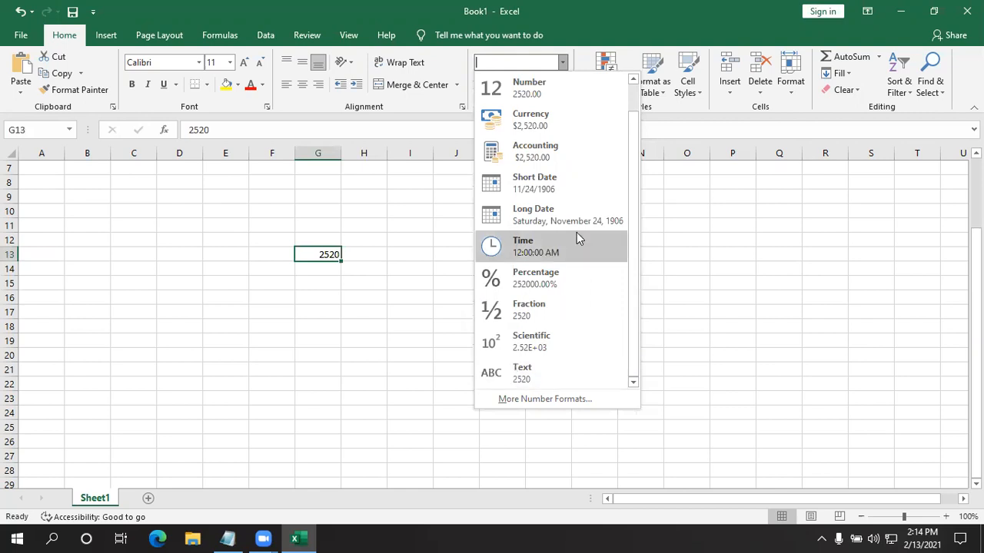
scroll(577, 232, "up", 1)
left_click(333, 335)
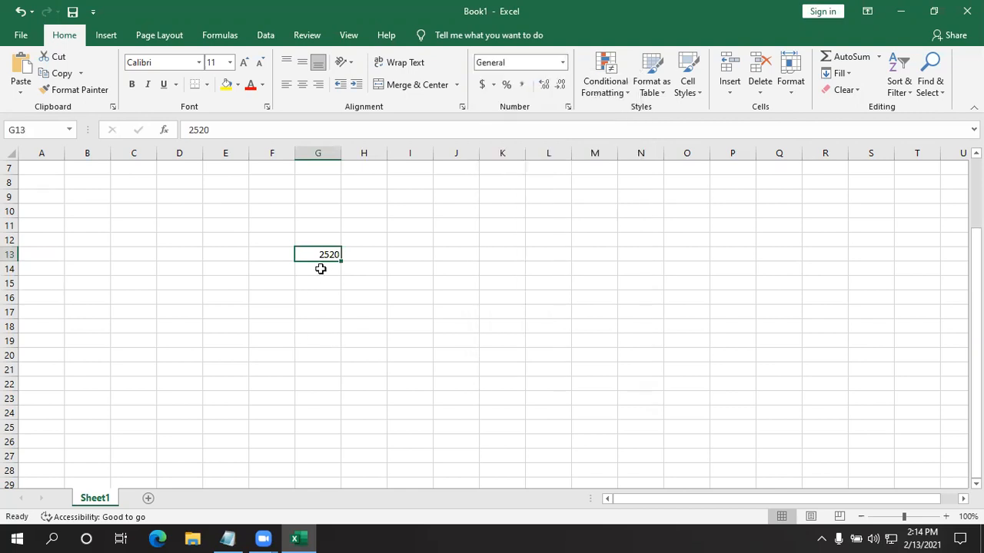
- Replace the value in cell G13 with 25 and review how each number format would present it
key("BackSpace")
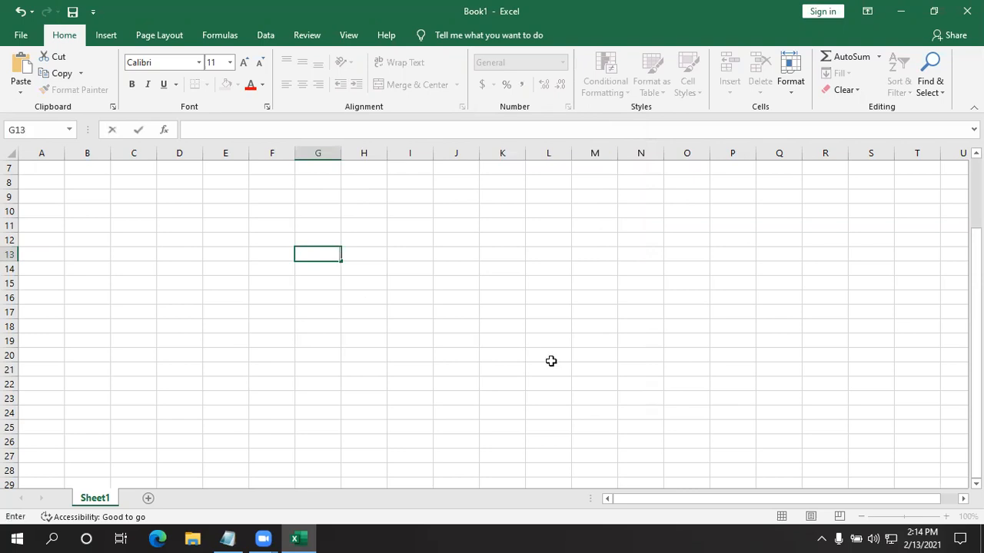
type("25")
key("Return")
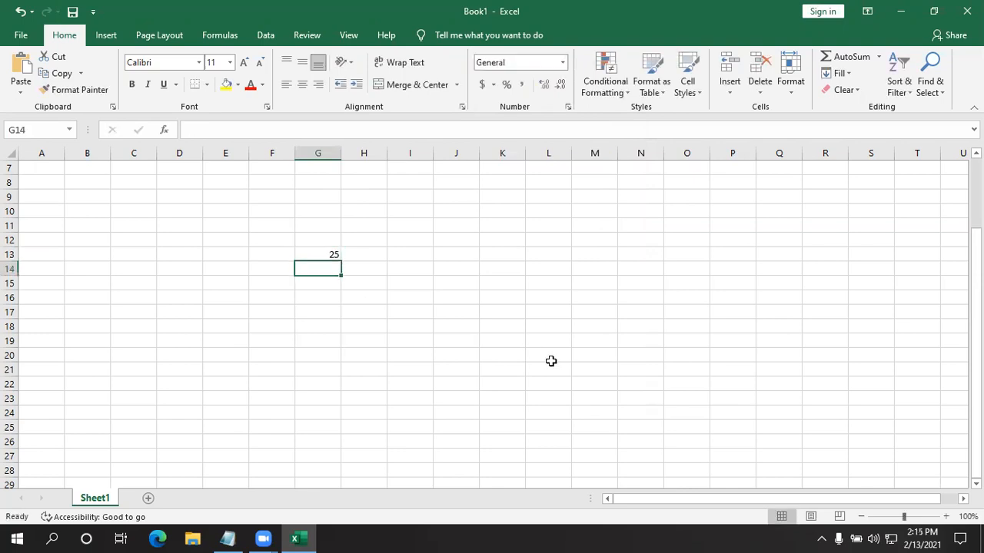
left_click(335, 253)
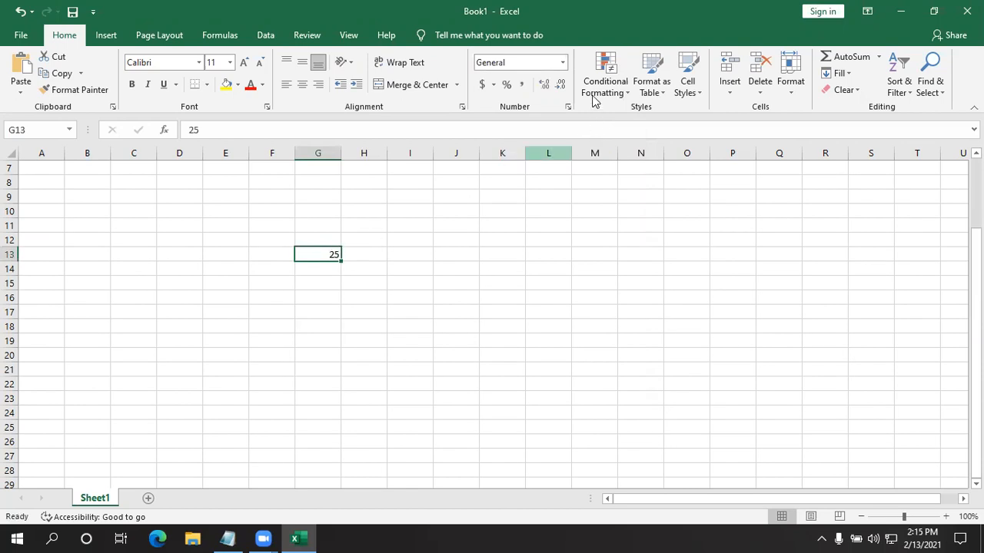
left_click(565, 63)
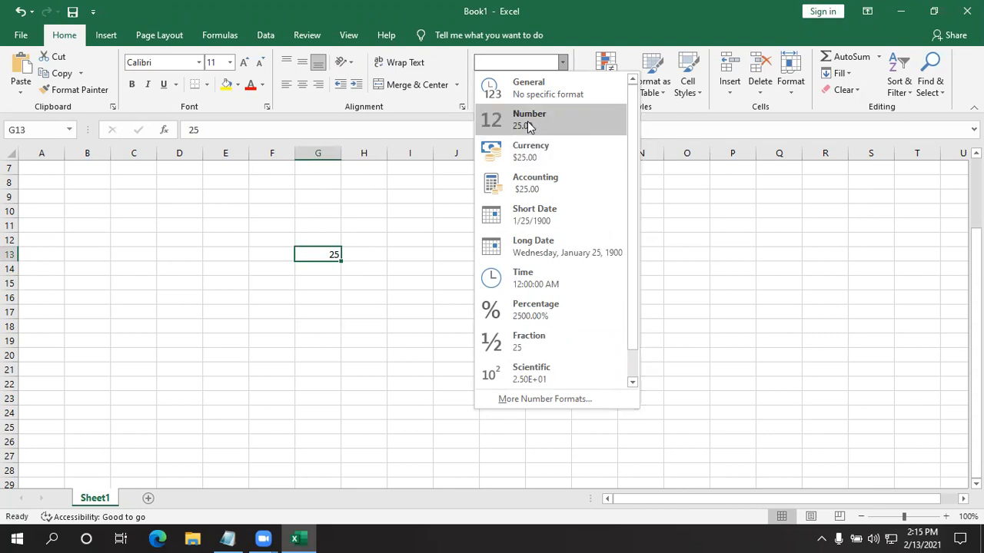
left_click(343, 418)
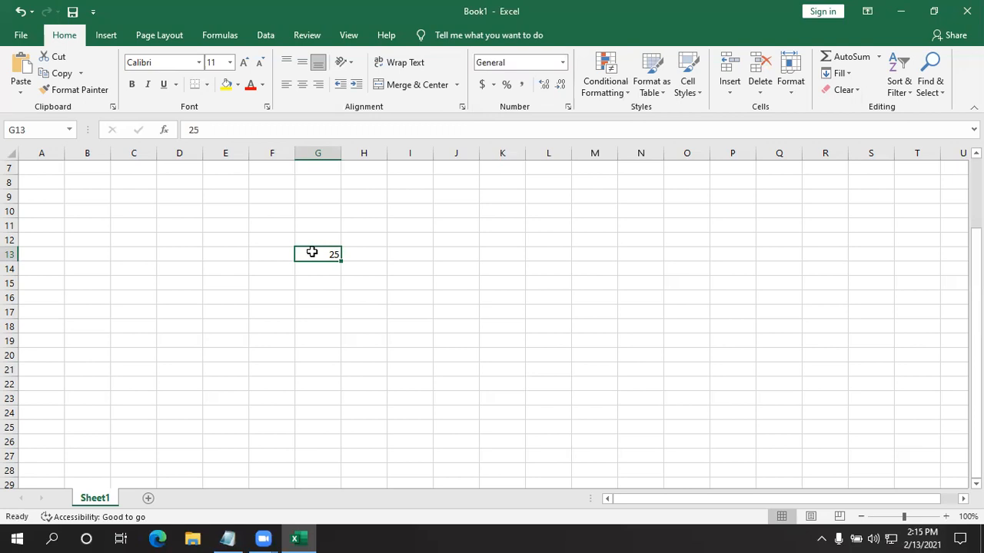
- Re-enter the value of cell G13 with two decimals, as 25.00
type(".00")
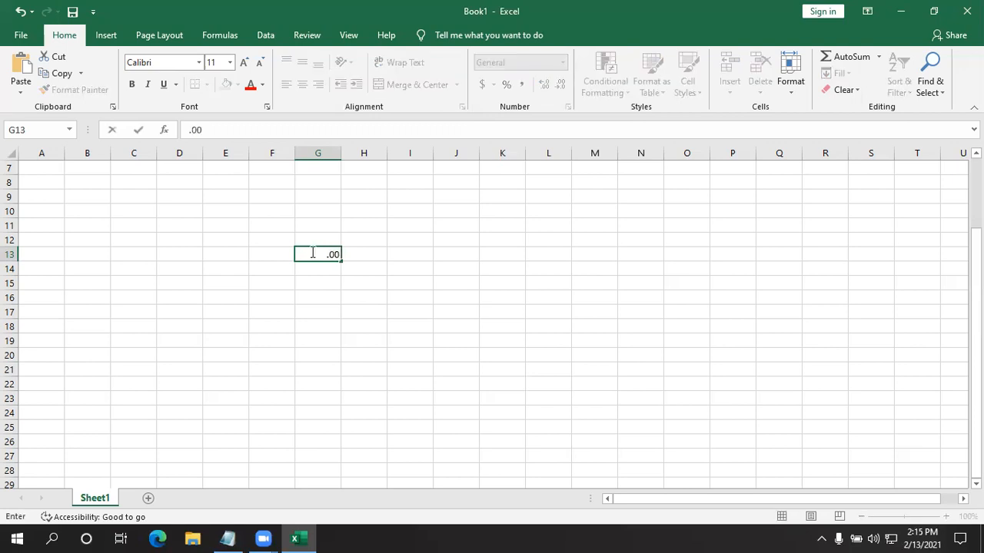
left_click(326, 253)
type("25")
left_click(349, 336)
left_click(325, 254)
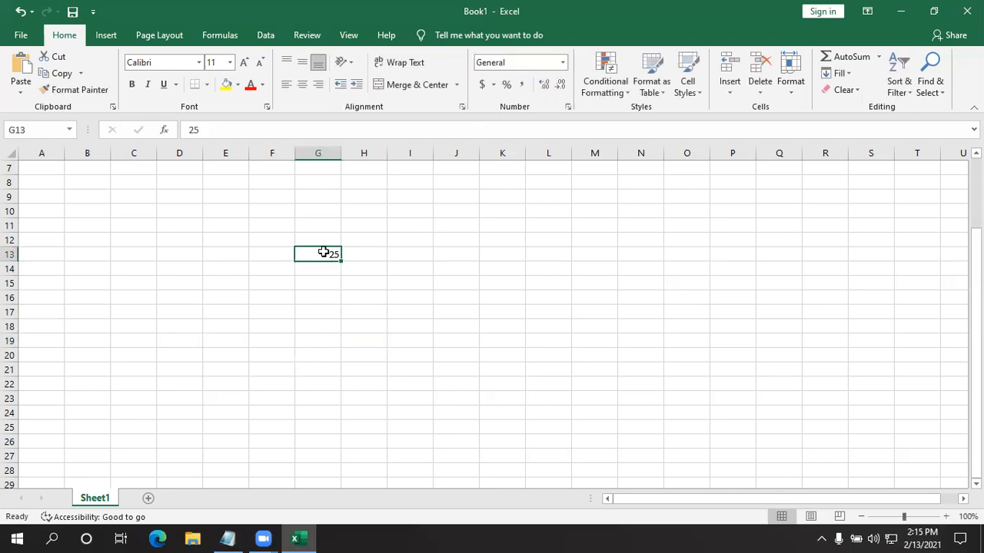
- Apply the Number format to the value in cell G13
left_click(561, 66)
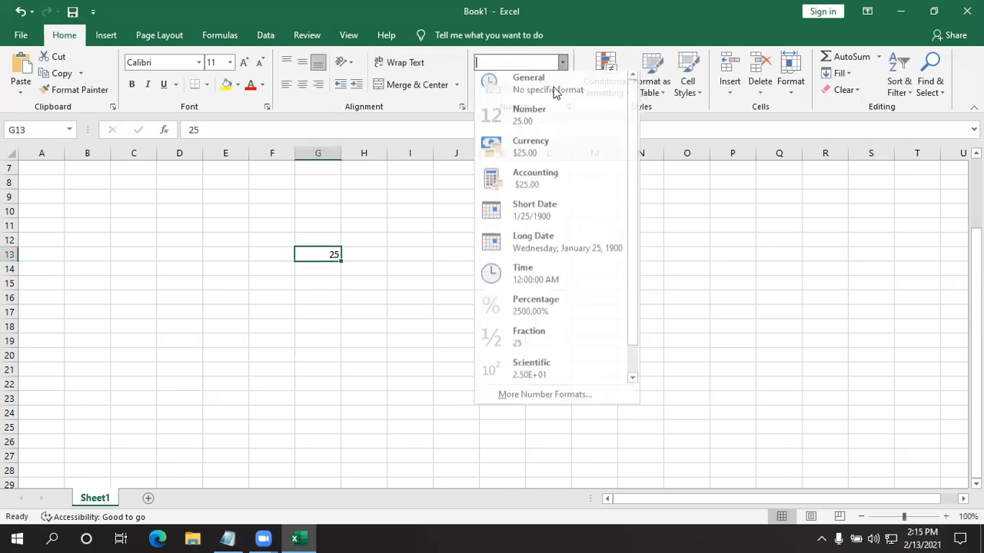
left_click(546, 120)
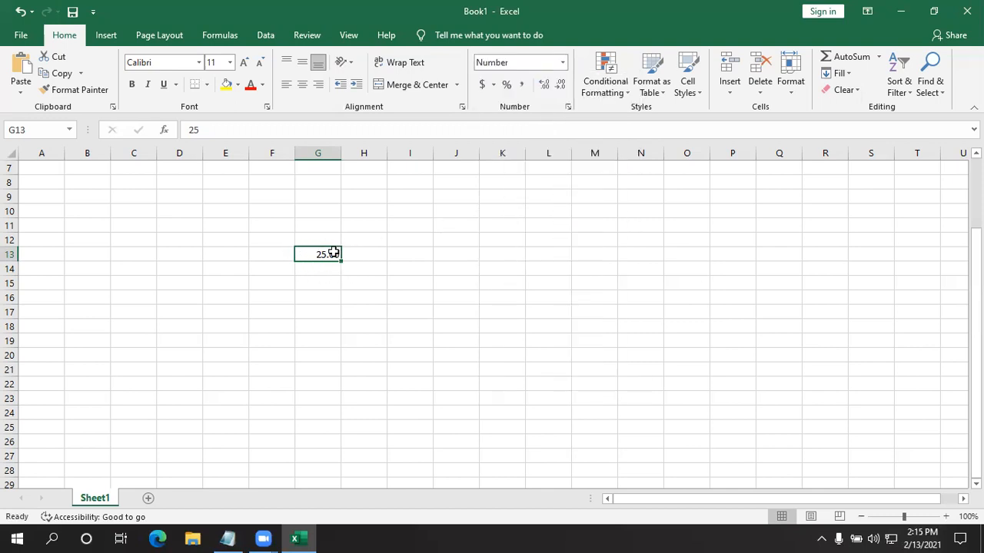
left_click(314, 336)
left_click(327, 257)
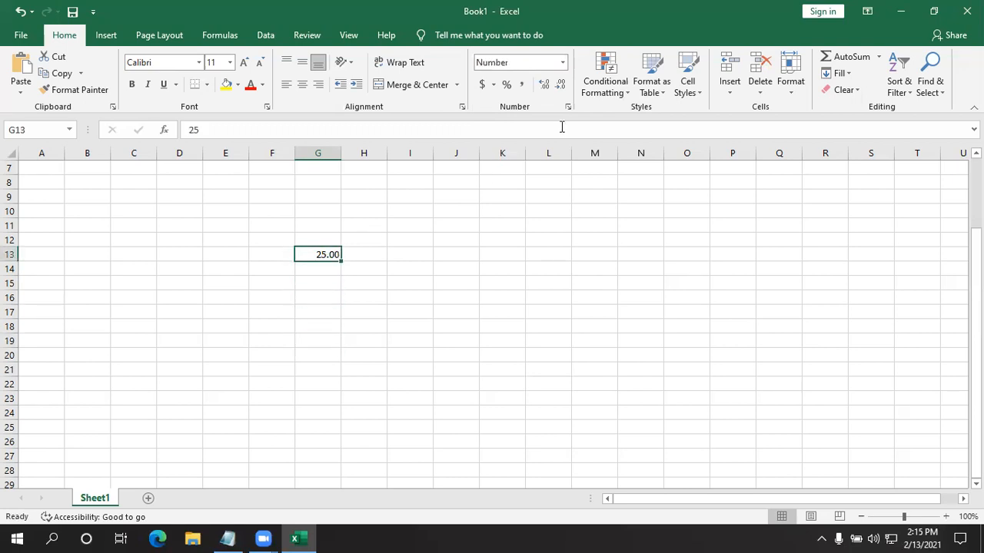
- Return cell G13 to the General format
left_click(548, 85)
left_click(363, 338)
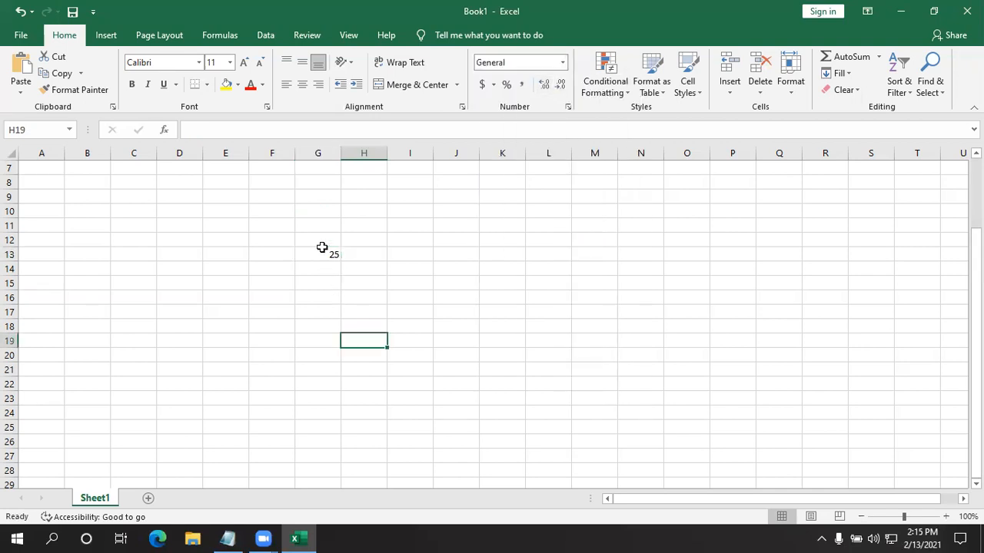
left_click(322, 248)
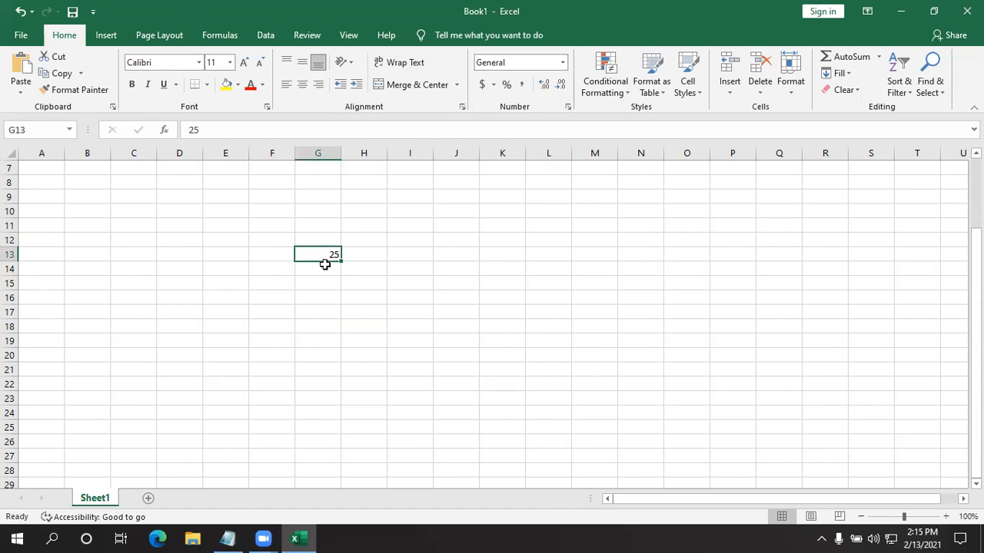
left_click(365, 325)
left_click(327, 251)
- Format the value in cell G13 as Number again
left_click(562, 63)
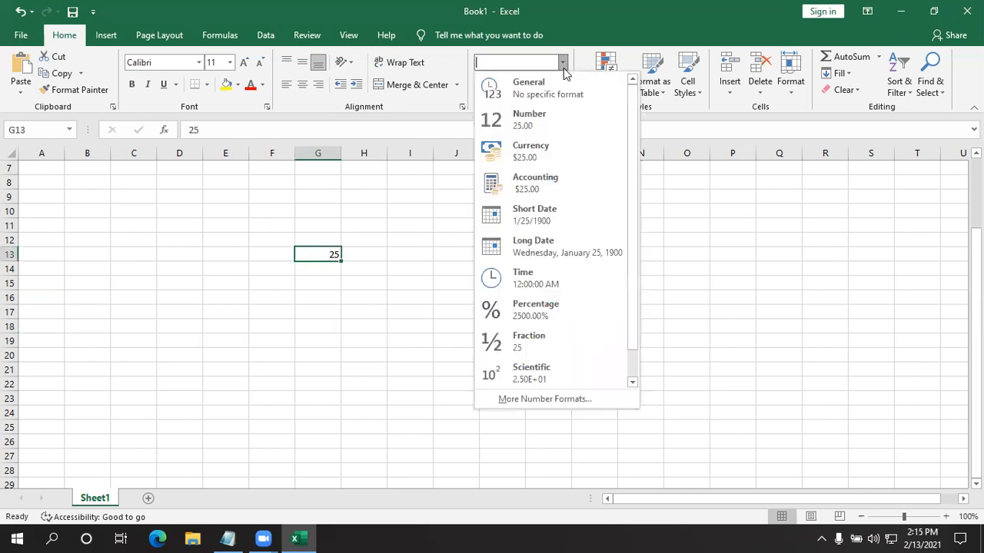
left_click(550, 128)
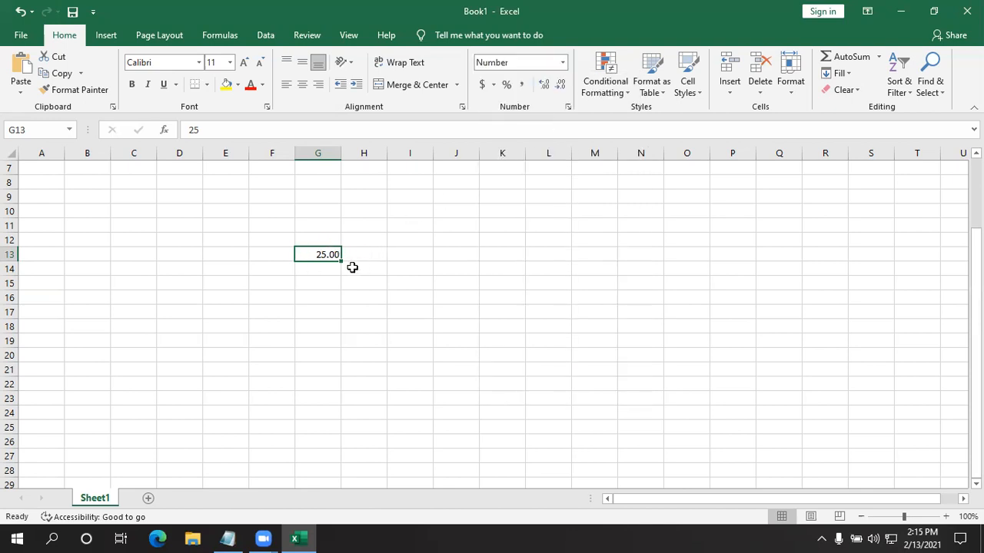
left_click(347, 350)
left_click(324, 254)
- Apply the Currency format to the value in cell G13
left_click(561, 63)
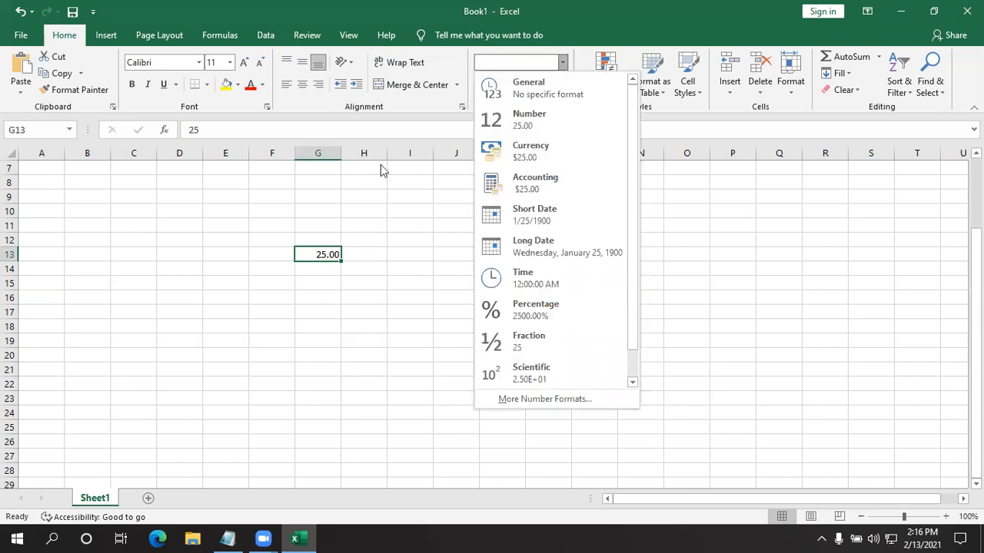
left_click(562, 158)
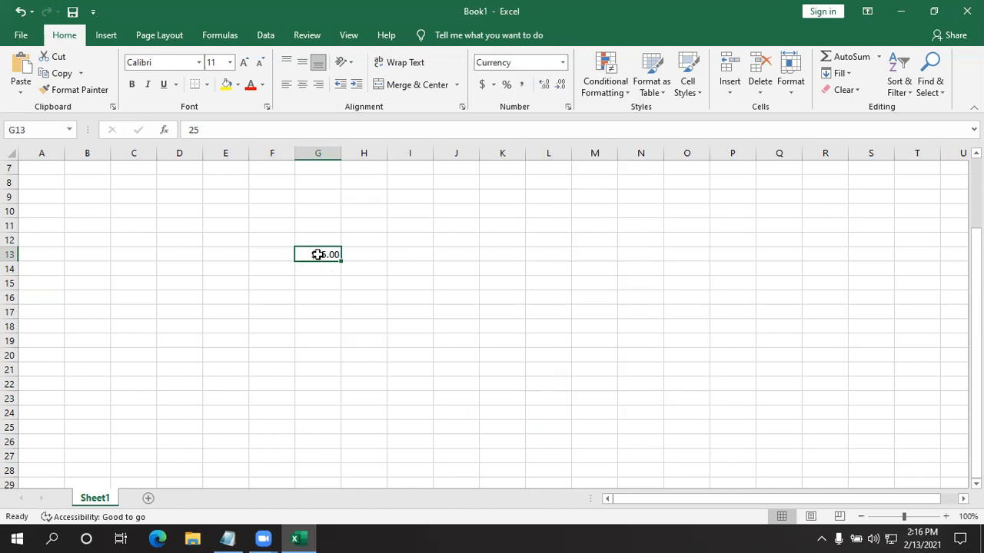
scroll(317, 255, "up", 6, "ctrl")
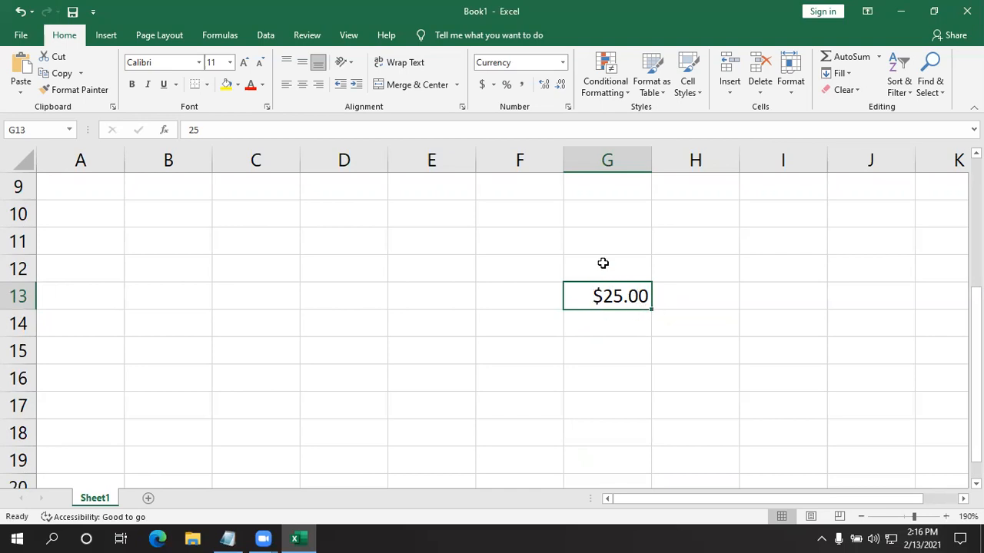
left_click(563, 62)
left_click(543, 158)
- Format cell G13 as Accounting, compare it with the Number and General formats, and set it back to Accounting
left_click(562, 64)
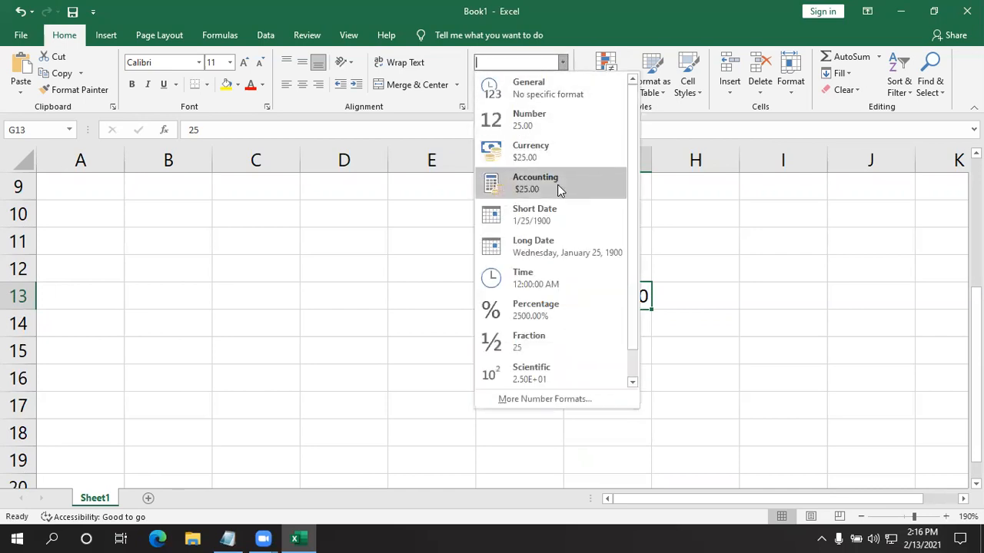
left_click(559, 188)
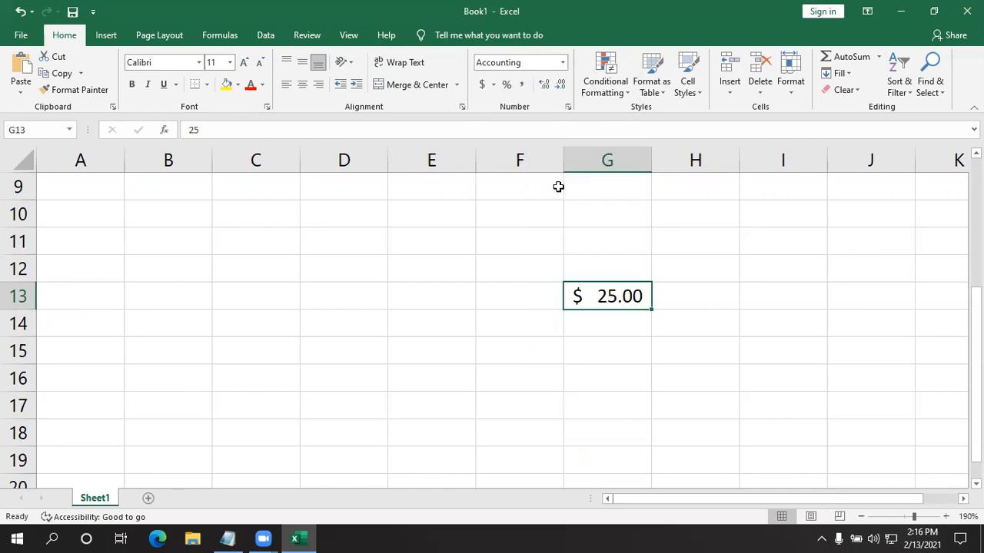
left_click(562, 63)
left_click(538, 119)
left_click(562, 63)
left_click(555, 86)
left_click(562, 63)
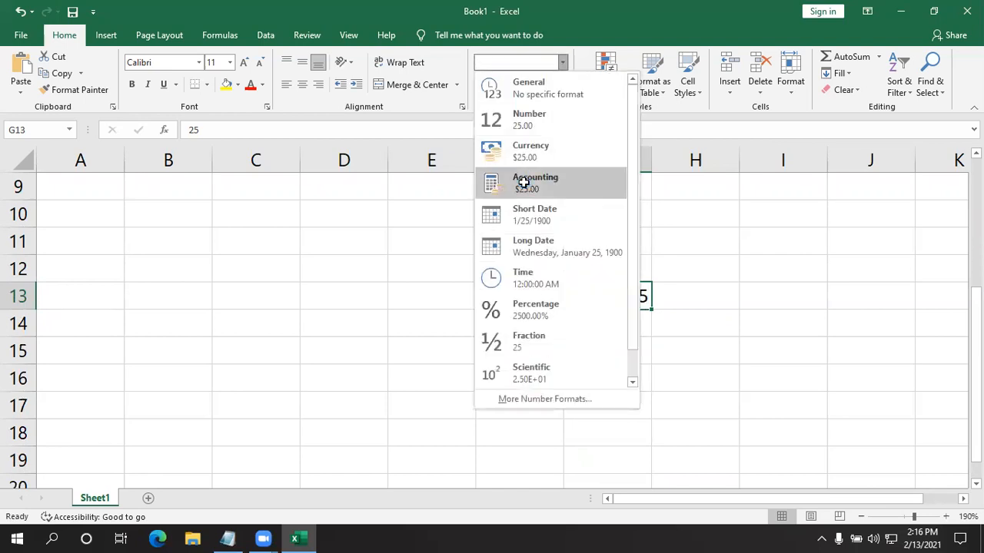
left_click(522, 183)
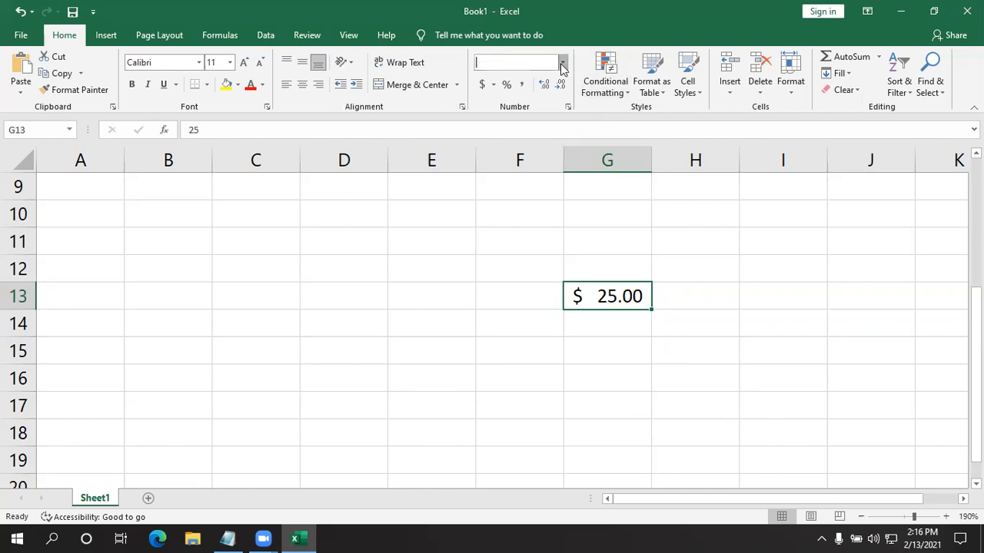
- Apply the Short Date format to the value in cell G13
left_click(563, 63)
left_click(546, 219)
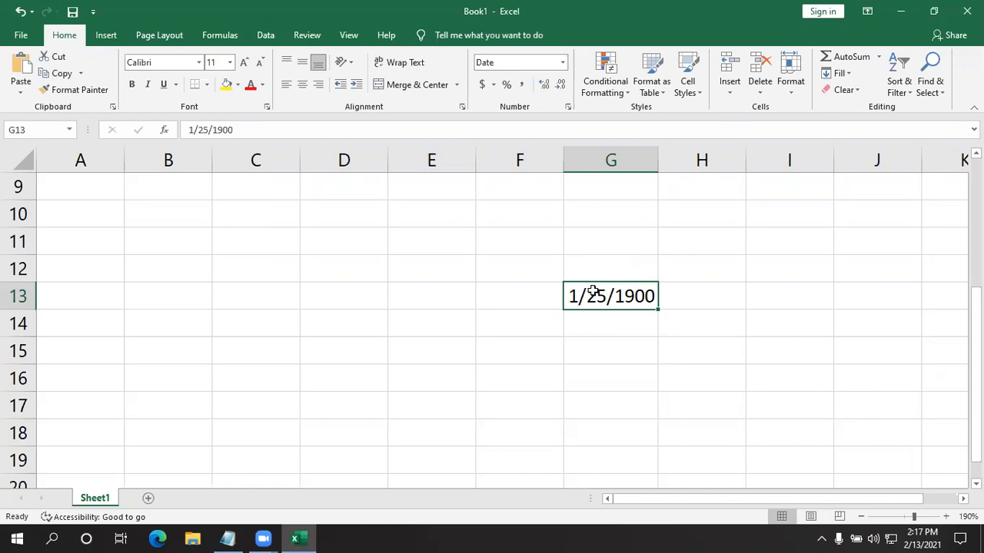
left_click(575, 359)
- Enter 15 in cell E14 and format it as Short Date
left_click(415, 311)
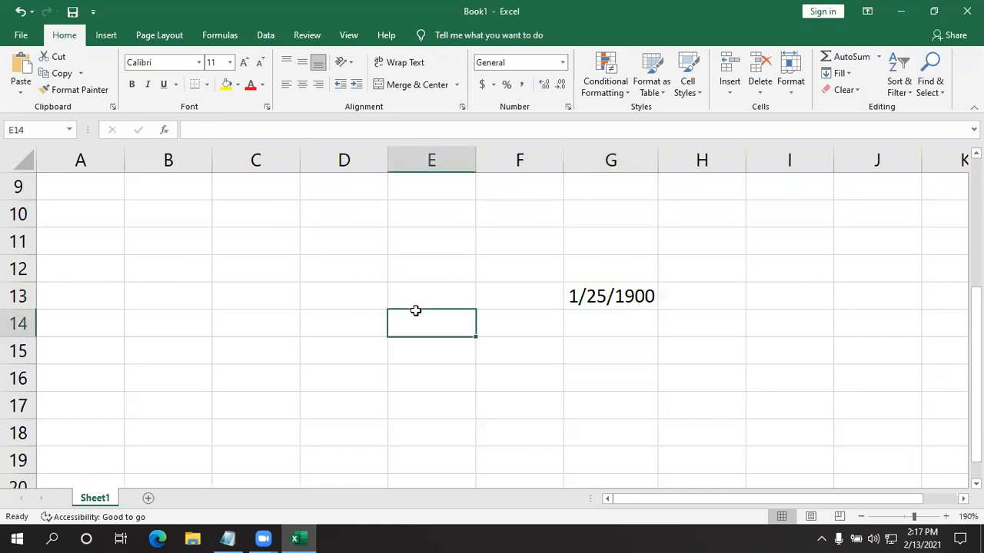
type("15")
left_click(454, 384)
left_click(423, 322)
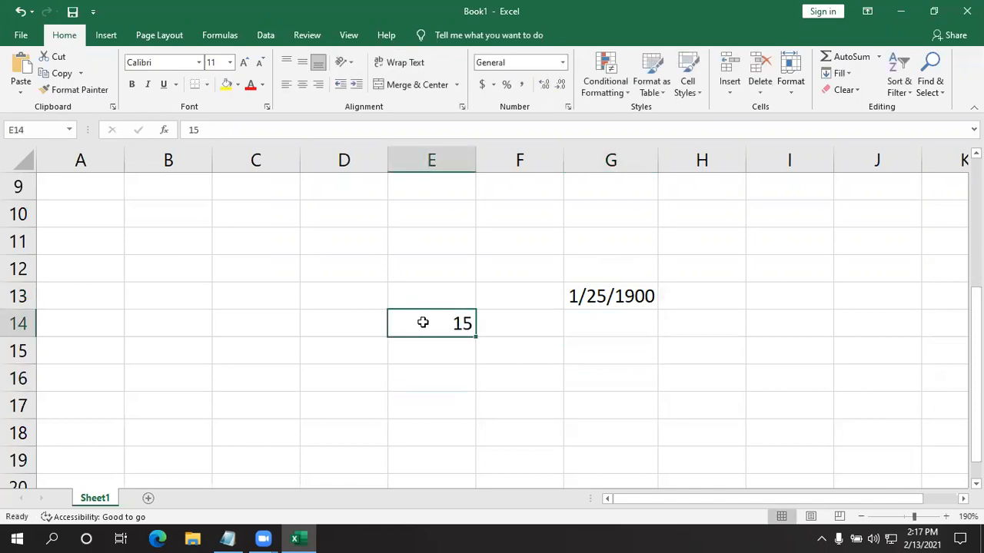
left_click(562, 63)
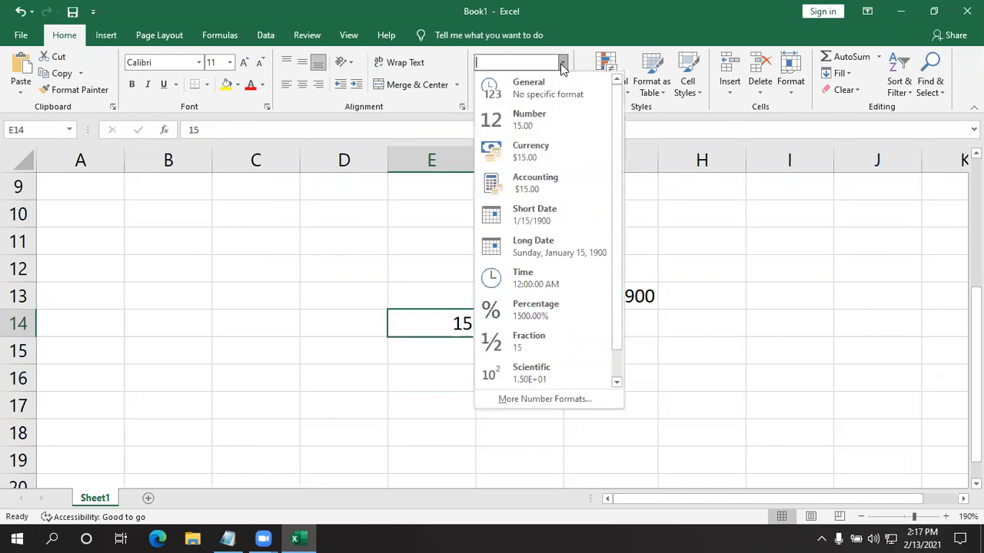
left_click(542, 215)
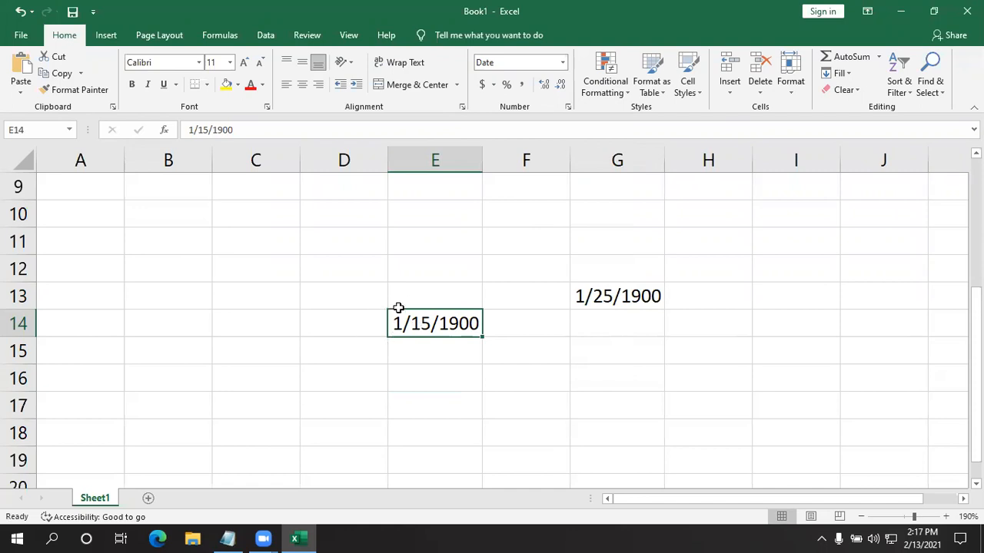
- Change the year of the date in cell E14 so that it reads 1/15/2021
double_click(480, 323)
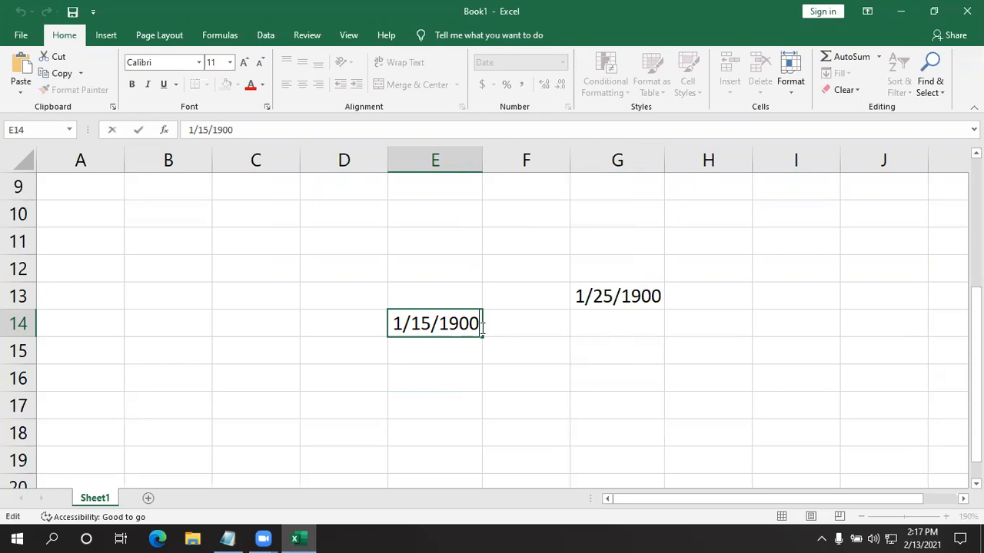
key("BackSpace")
key("BackSpace")
key("BackSpace")
key("BackSpace")
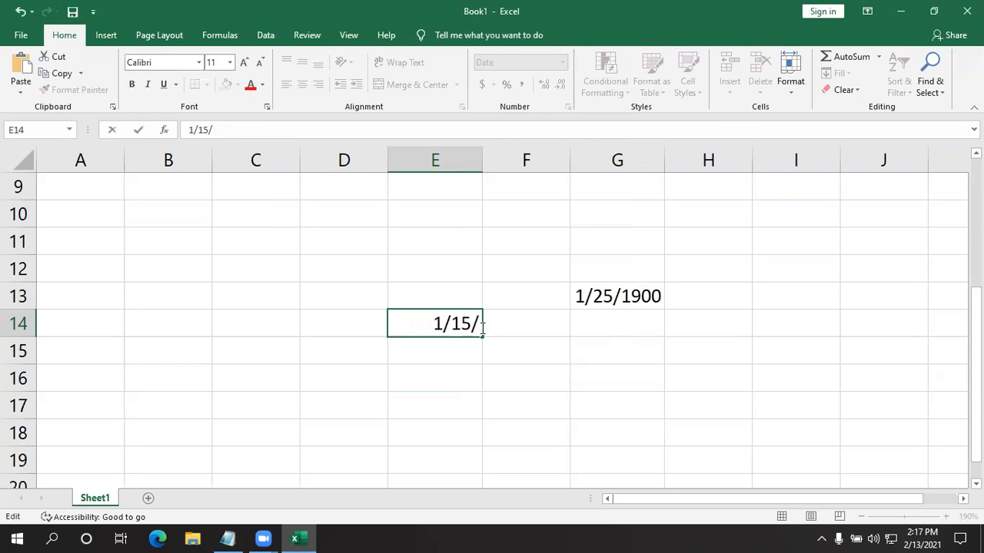
type("021")
key("BackSpace")
key("BackSpace")
key("BackSpace")
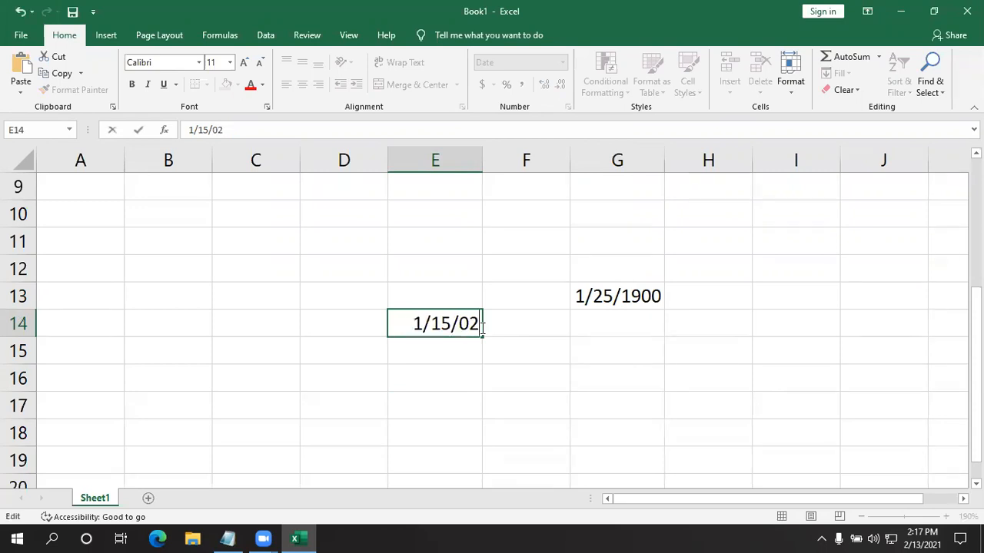
type("2021")
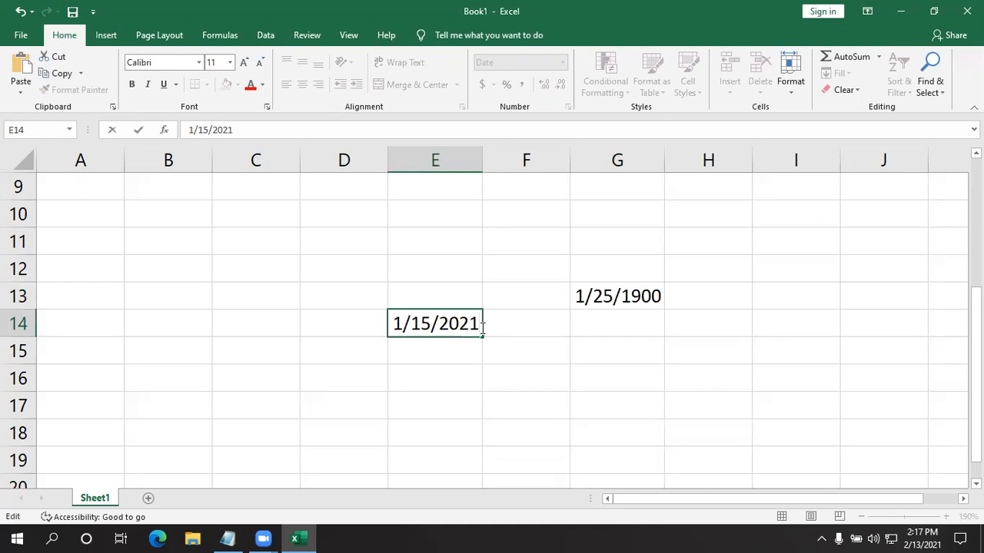
left_click(540, 372)
- Review how each number format would present the date in cell E14
left_click(450, 333)
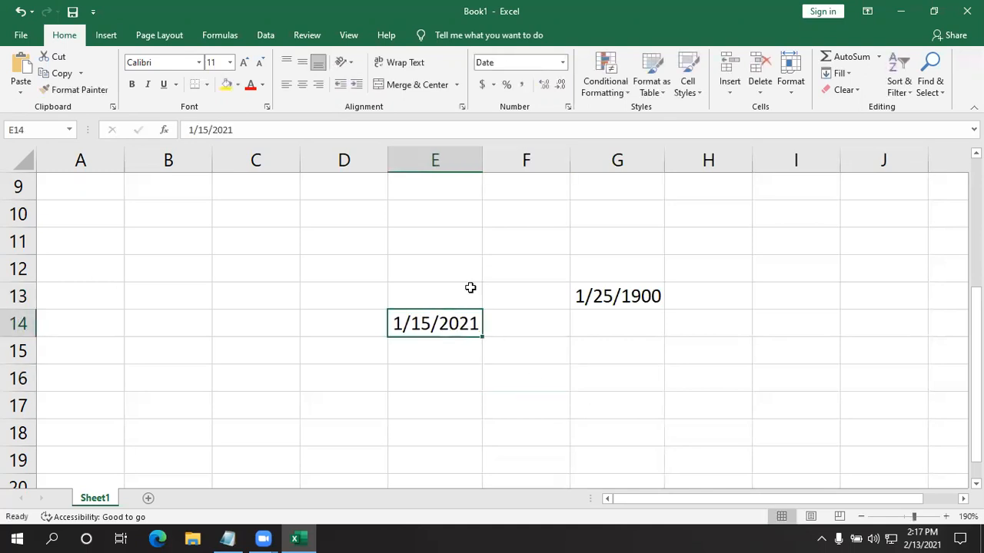
left_click(561, 64)
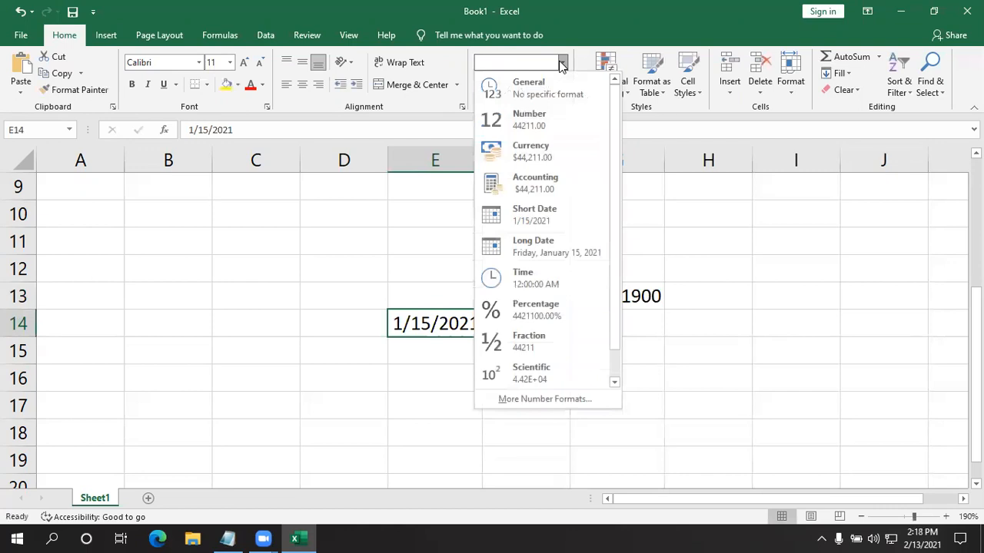
left_click(218, 264)
- Enter the number 36 in cell C14
left_click(217, 329)
type("36")
key("Return")
- Replace the value in cell C14 with 10 and format it as Long Date
left_click(279, 321)
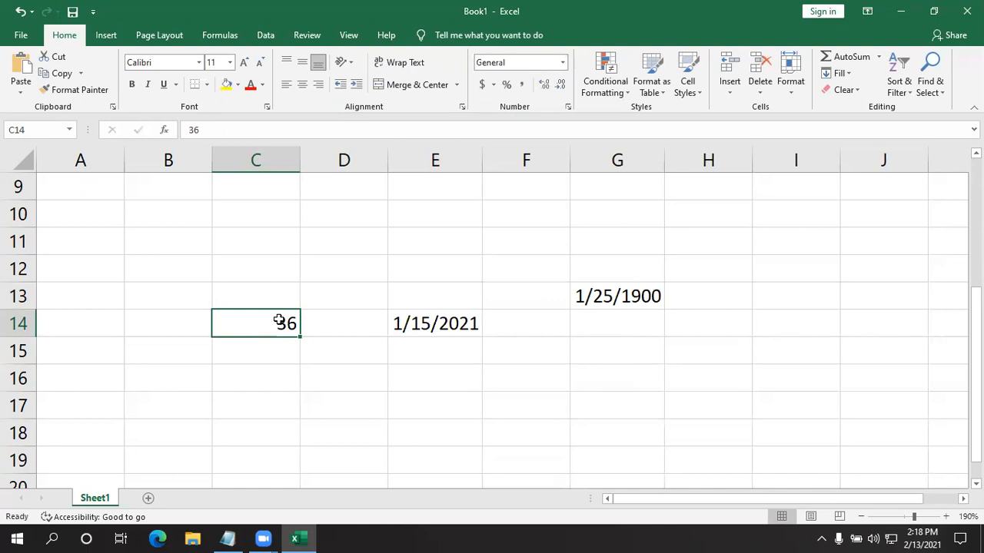
type("10")
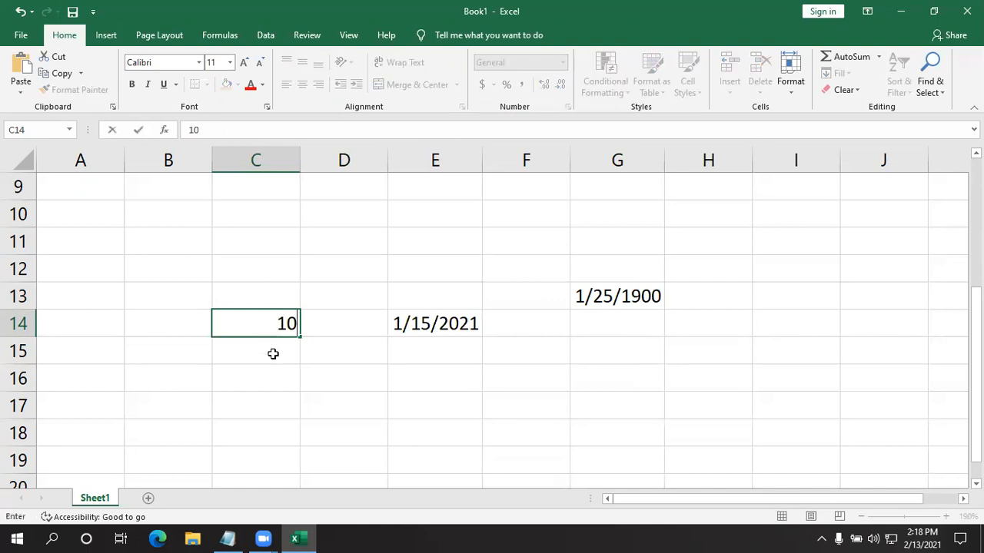
key("Return")
left_click(272, 323)
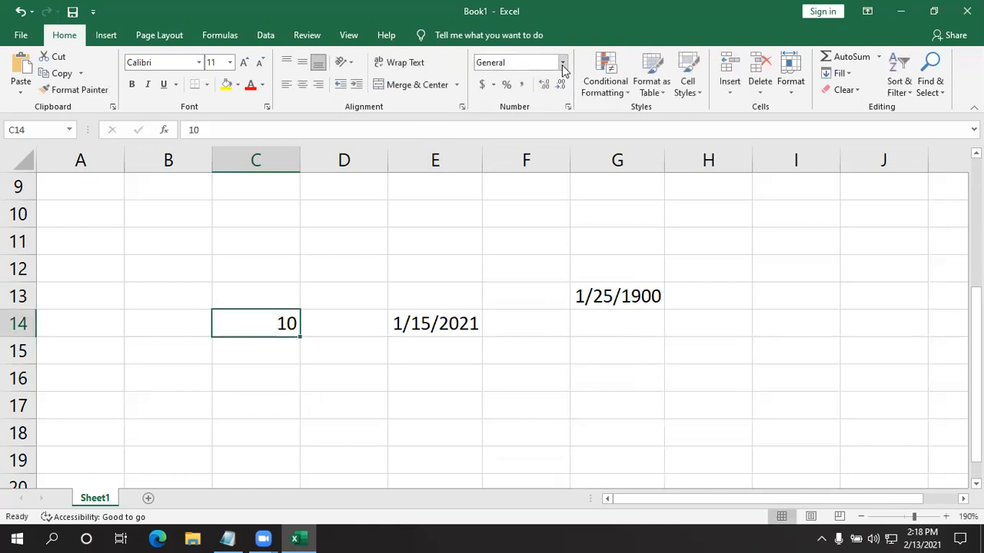
left_click(563, 63)
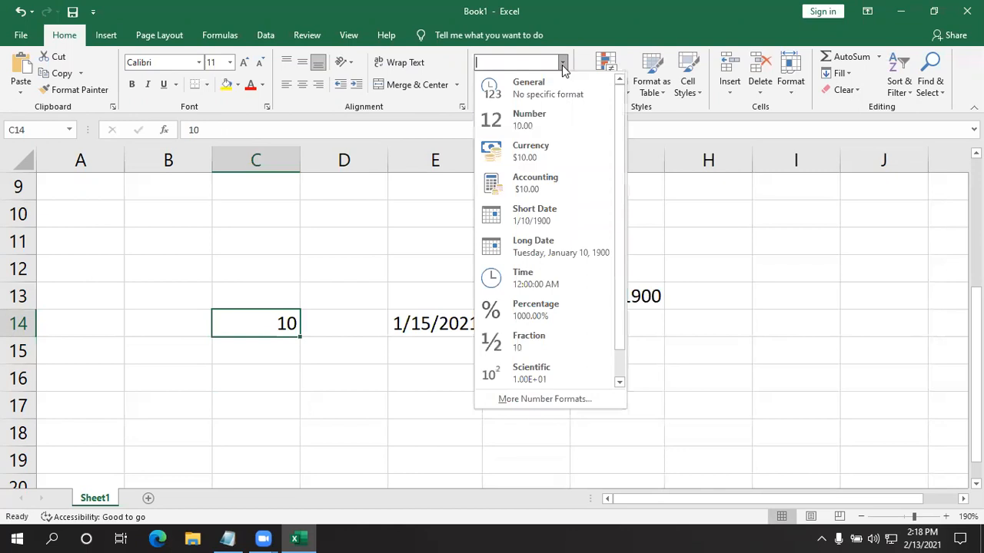
left_click(534, 258)
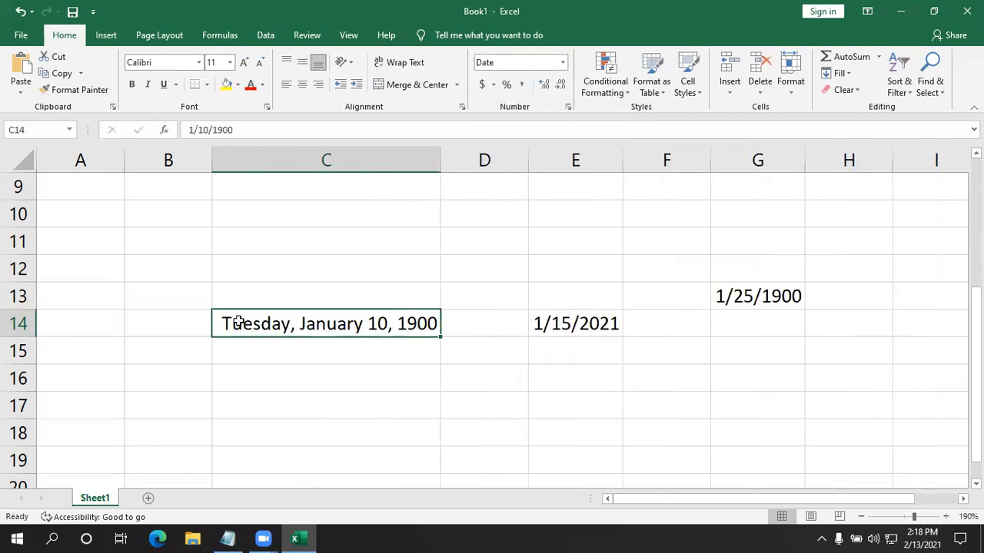
- Compare the Long Date in cell C14 with the Short Date in cell E14
left_click(609, 323)
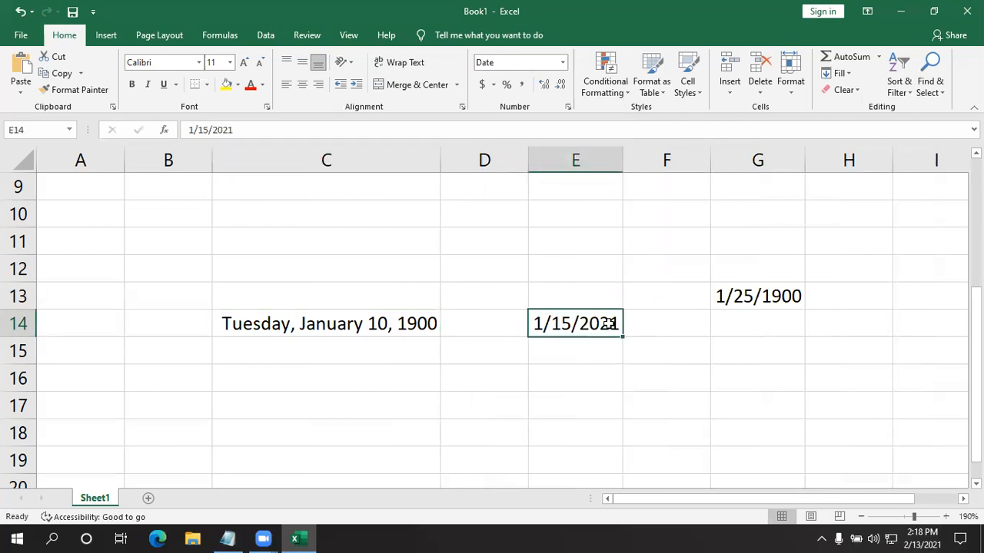
left_click(336, 326)
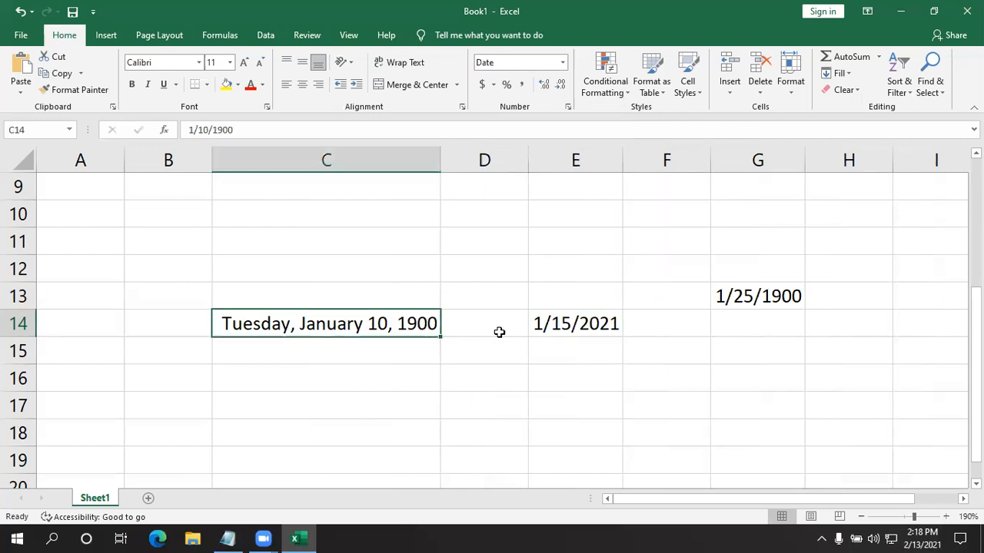
left_click(551, 321)
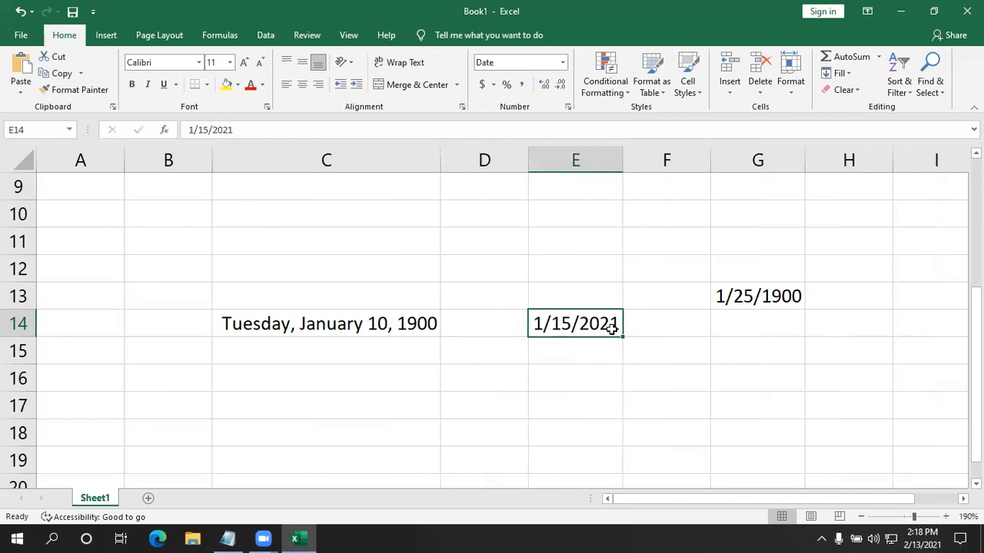
left_click(346, 325)
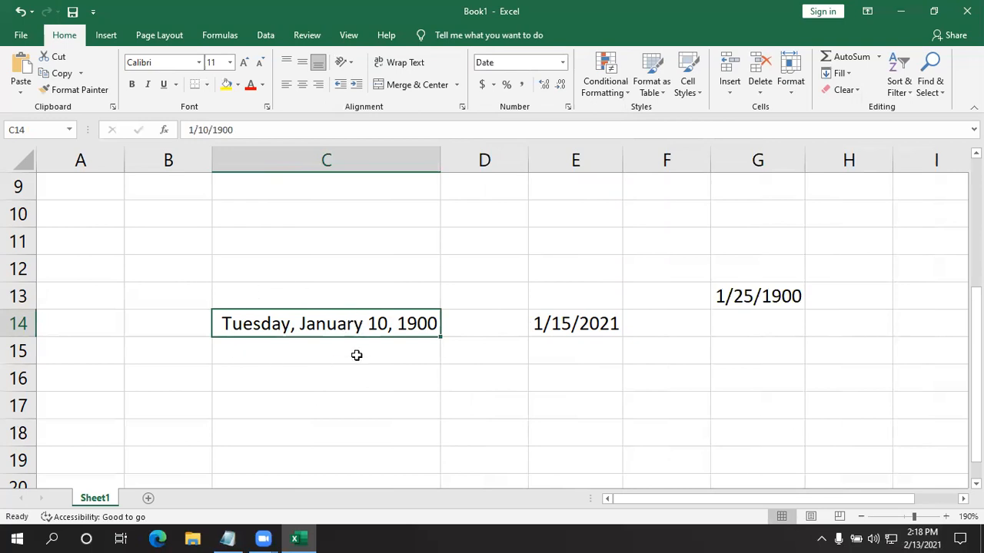
left_click(563, 63)
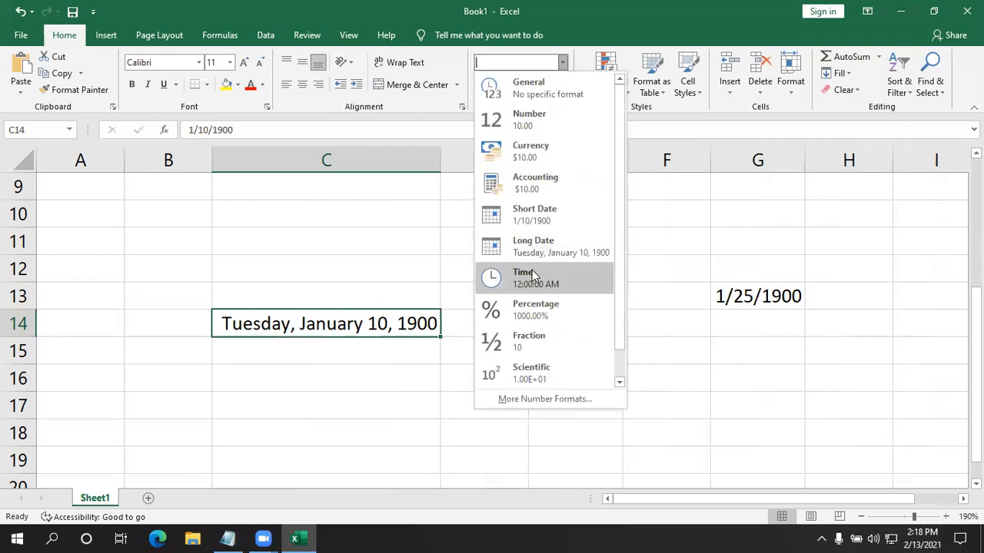
left_click(384, 279)
- Enter the number 25 in cell C12 and format it as Time
left_click(384, 273)
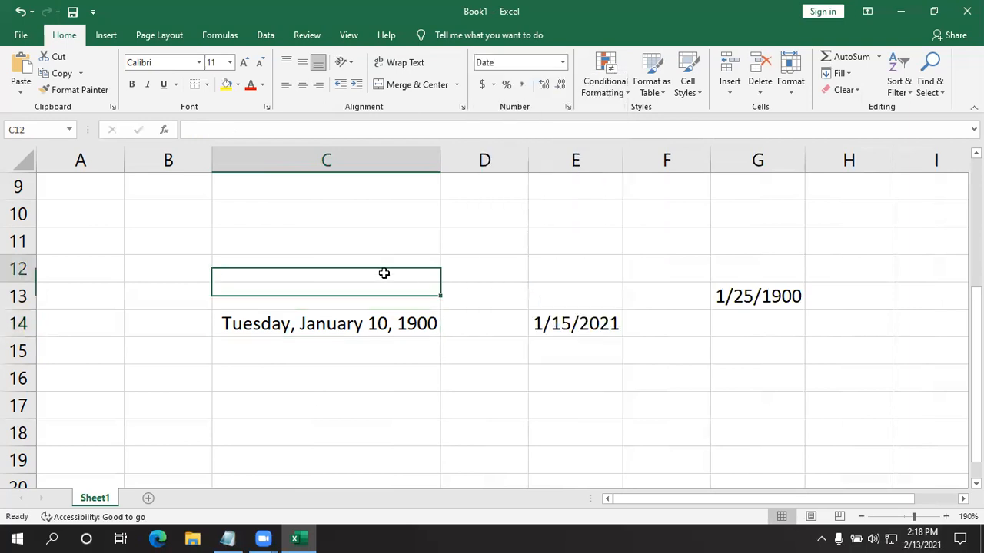
type("25")
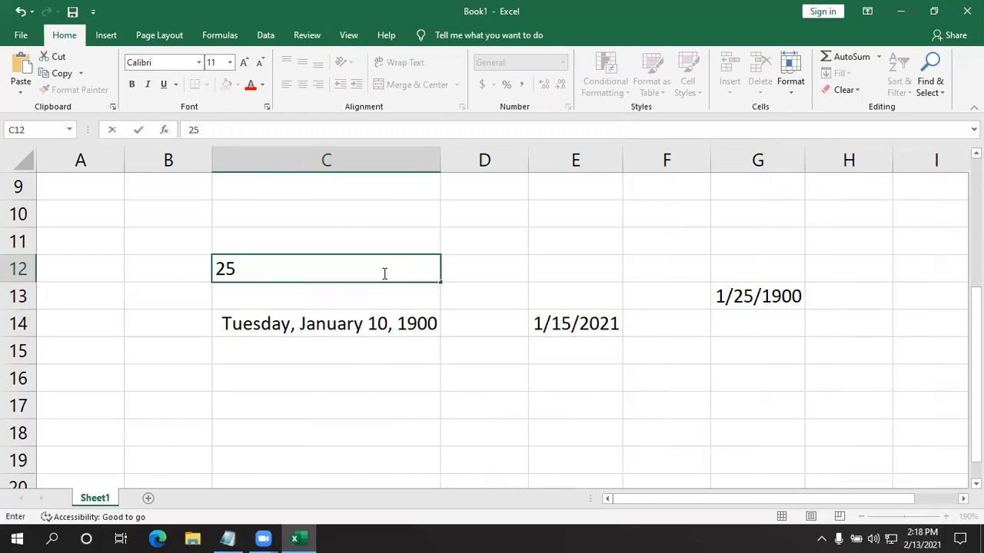
left_click(165, 313)
left_click(292, 264)
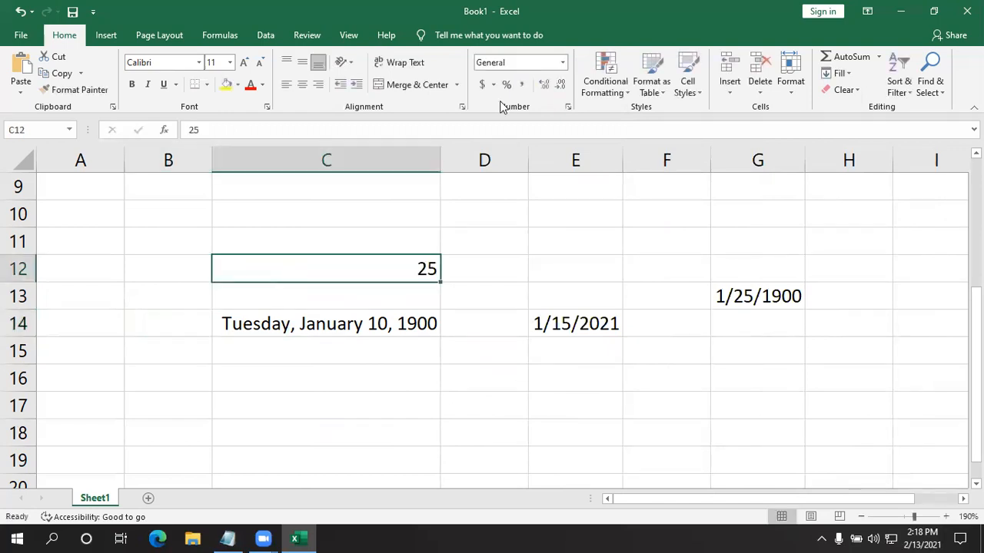
left_click(563, 62)
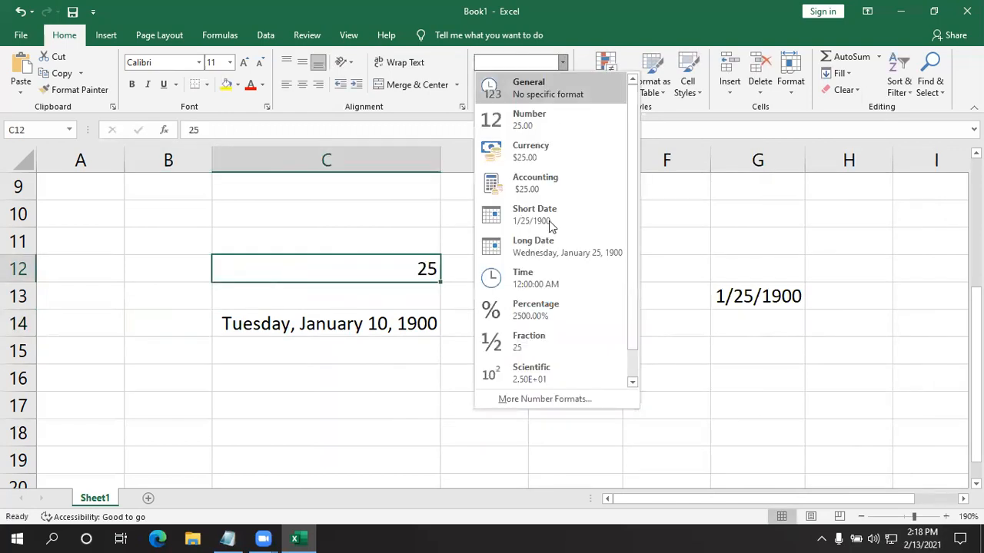
left_click(548, 270)
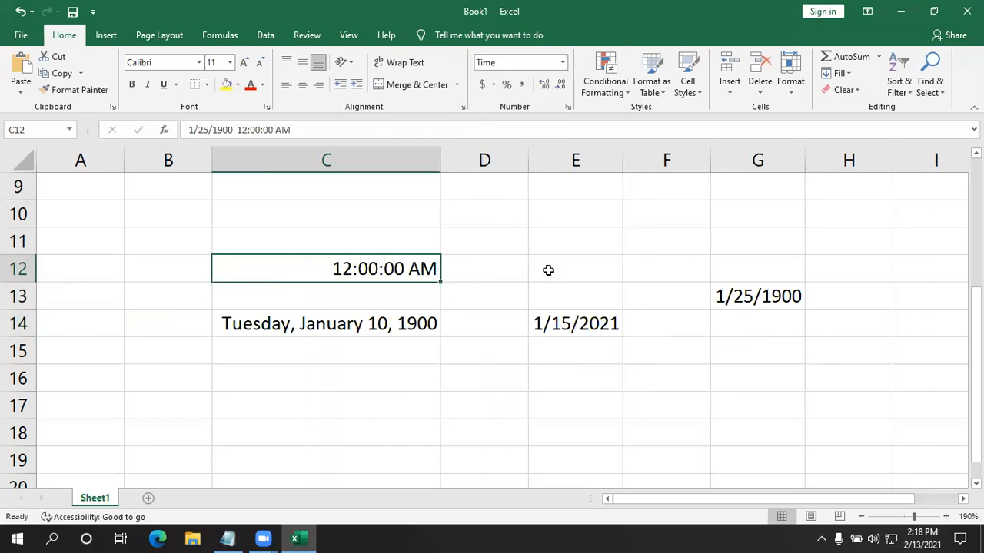
- Enter the number 70 in cell D12 and format it as Time
left_click(503, 271)
type("70")
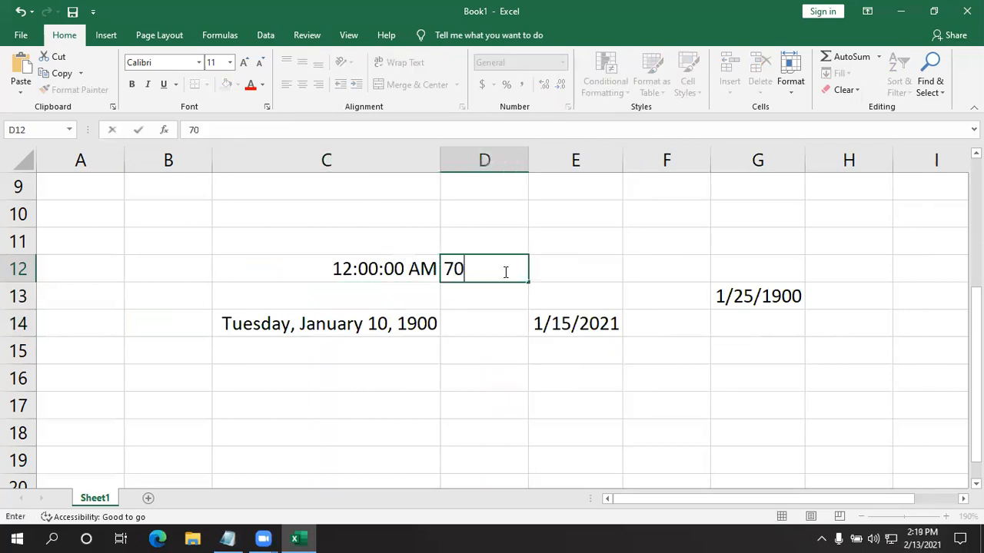
left_click(494, 356)
left_click(515, 254)
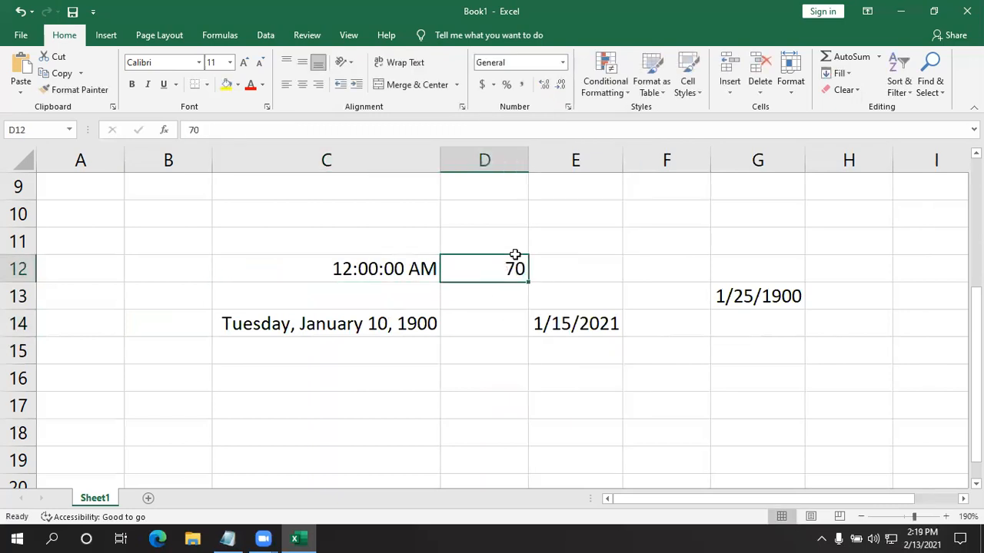
left_click(563, 62)
left_click(553, 281)
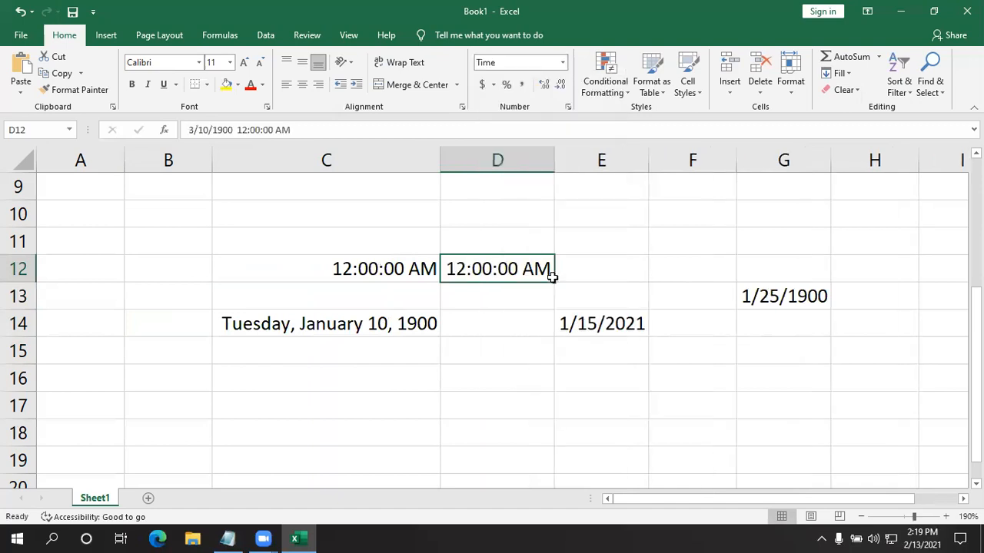
left_click(465, 416)
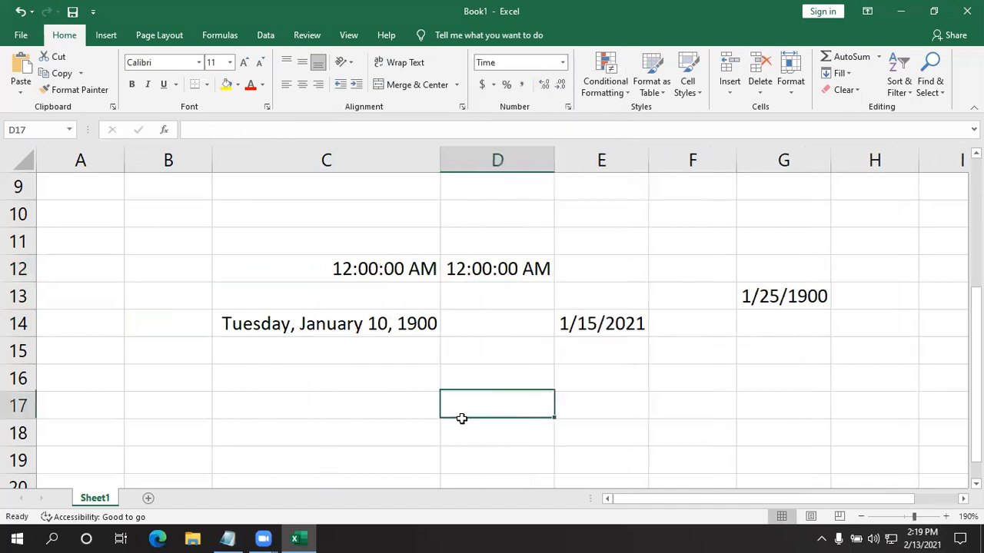
left_click(370, 272)
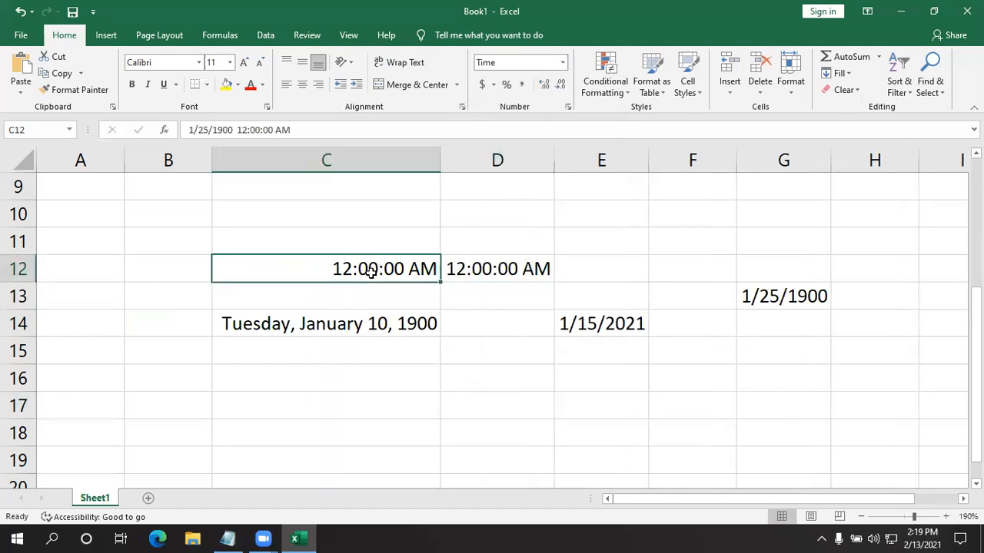
left_click(565, 67)
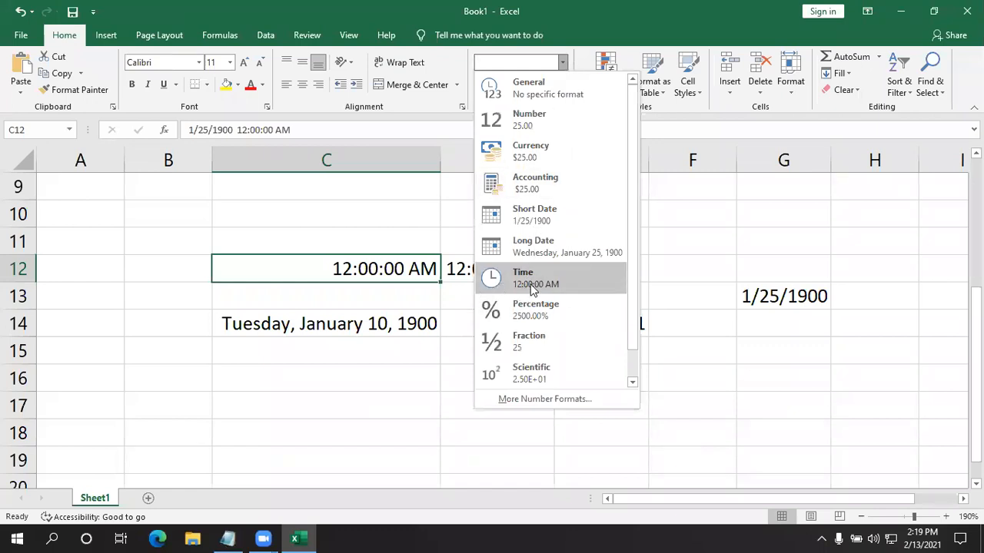
left_click(323, 222)
- Enter the number 48 in cell A14 and format it as Percentage
left_click(106, 330)
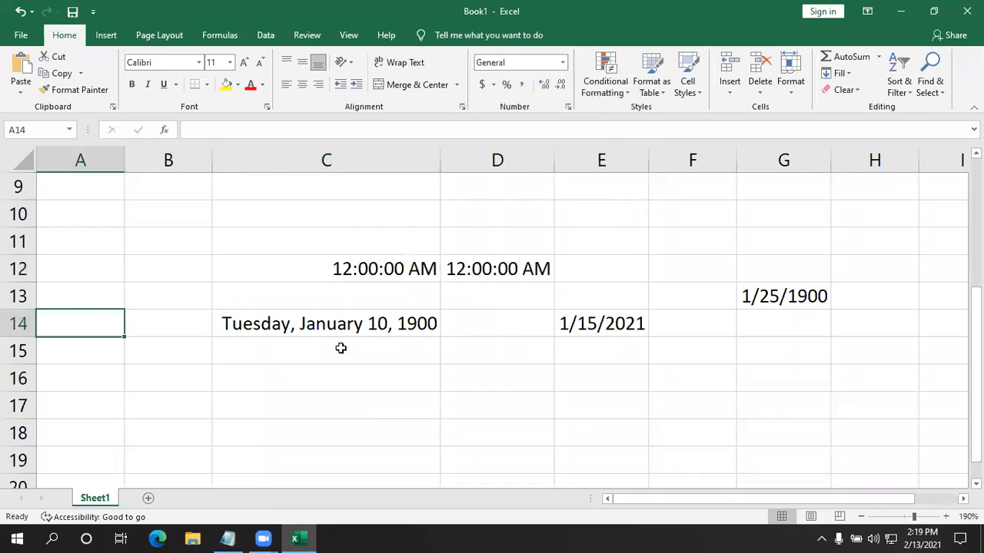
type("48")
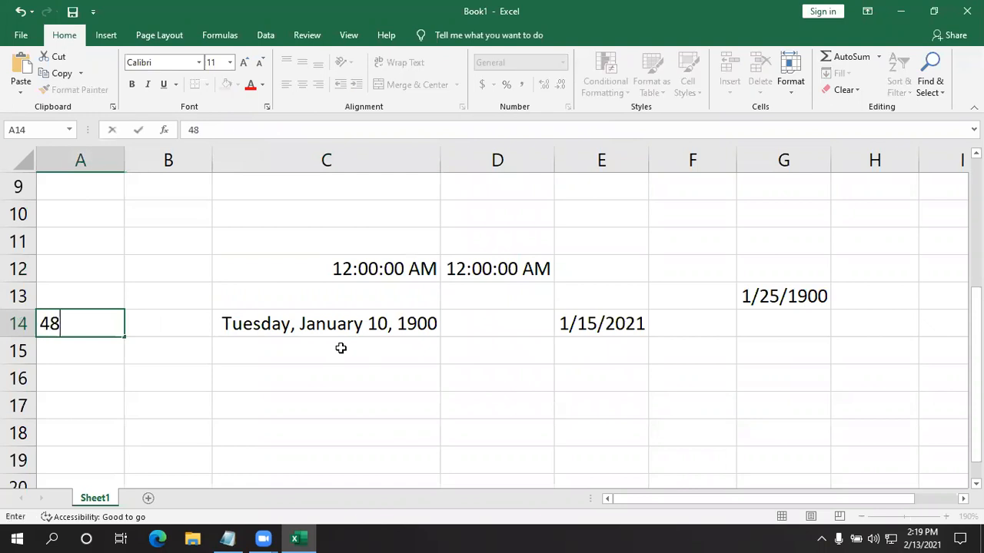
left_click(90, 373)
left_click(90, 326)
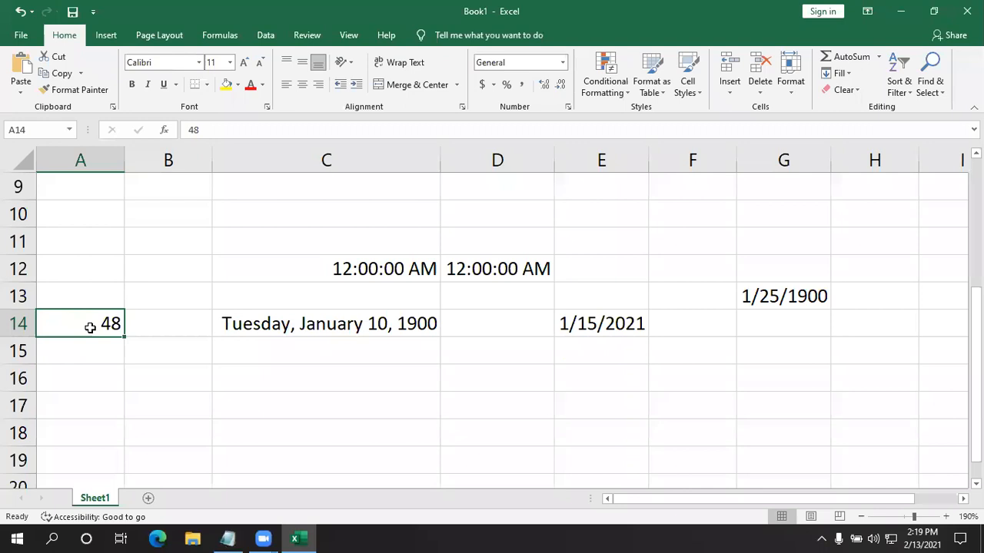
left_click(563, 63)
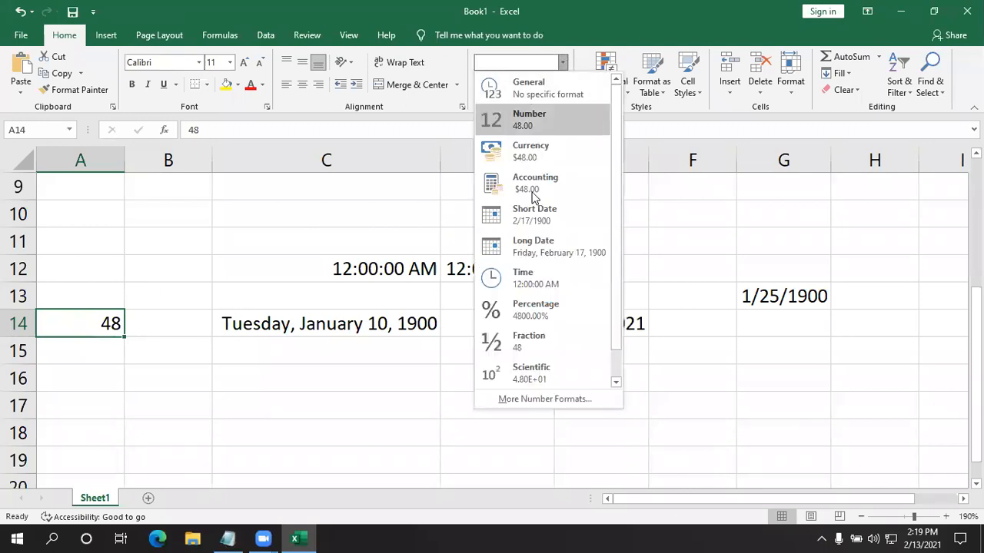
left_click(530, 309)
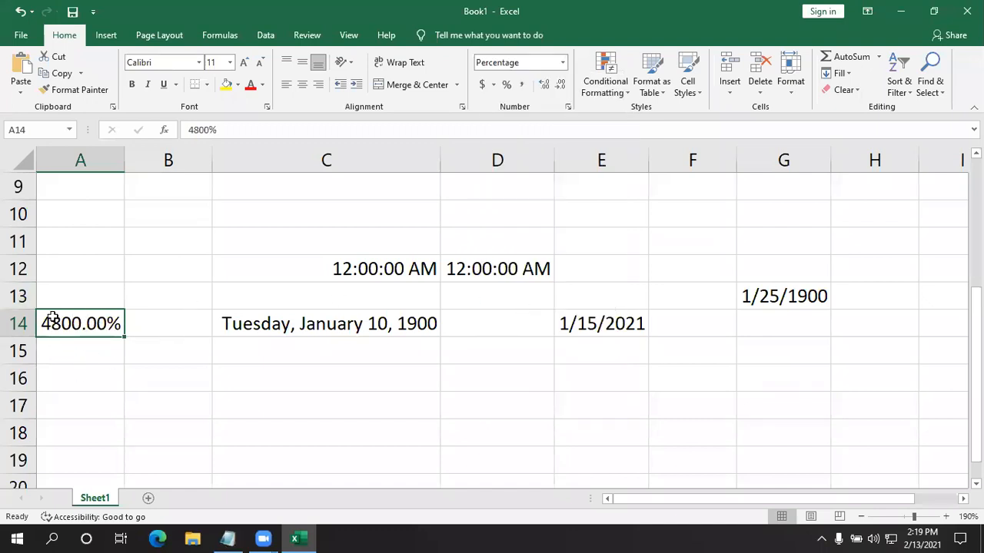
left_click(60, 357)
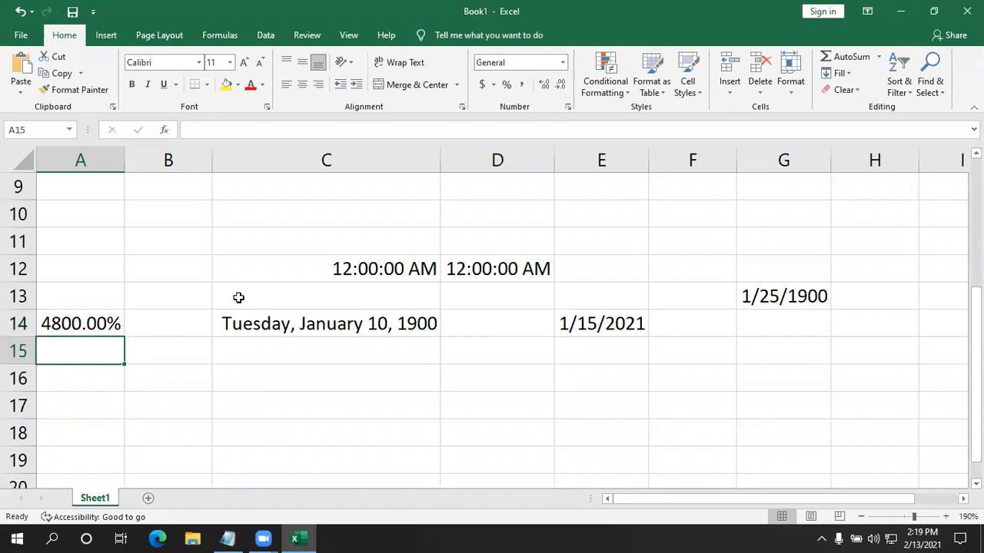
left_click(563, 63)
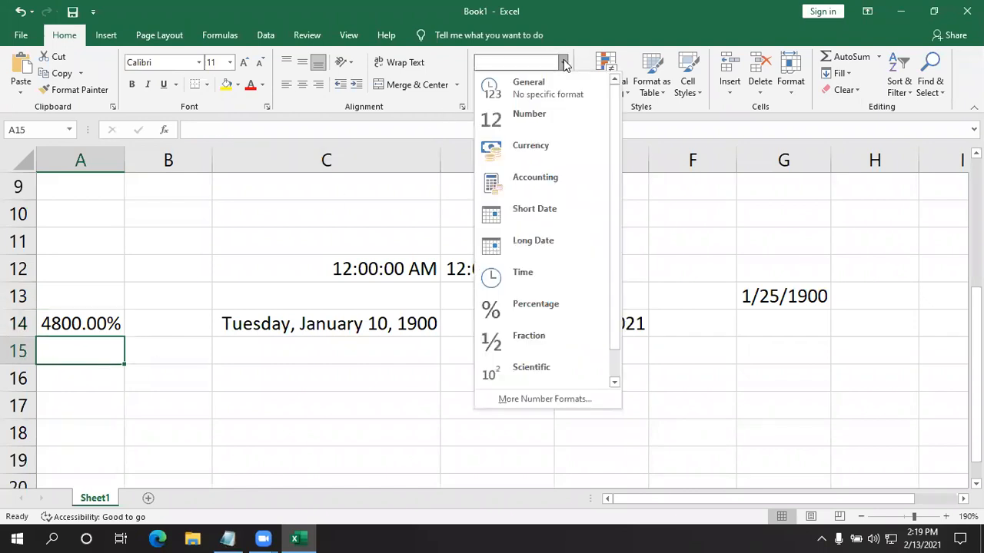
left_click(238, 378)
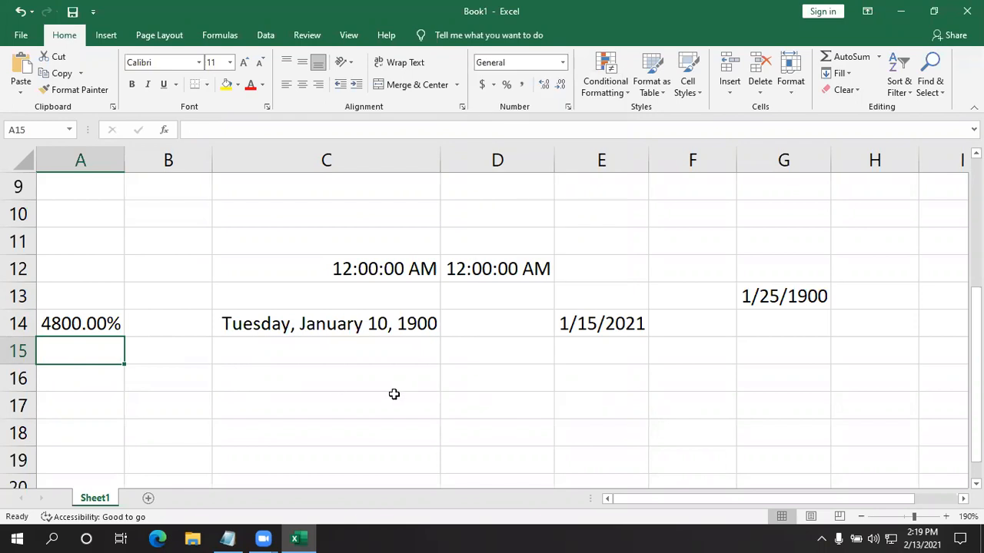
- Enter the number 25 in cell C17 and format it as Fraction
left_click(393, 395)
type("25")
key("Return")
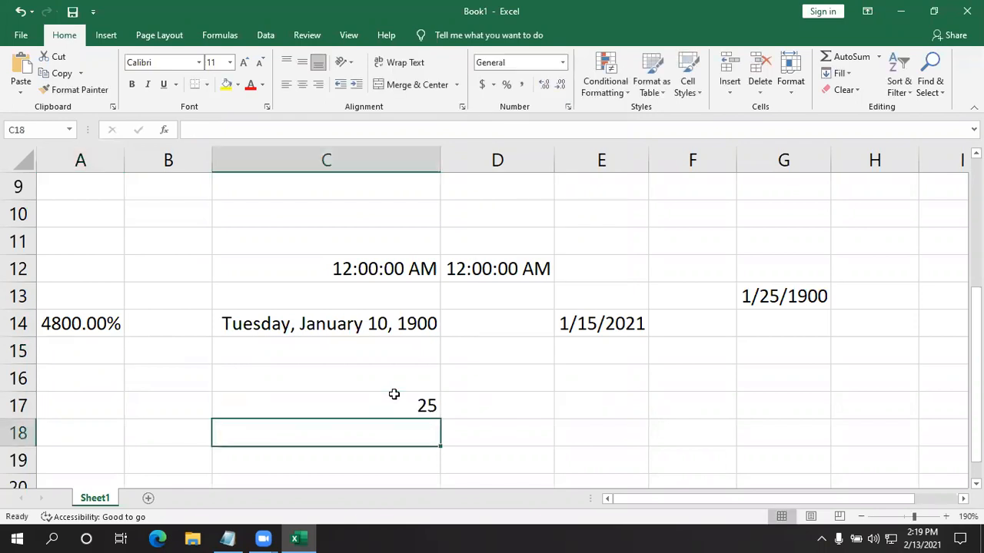
left_click(393, 394)
left_click(563, 63)
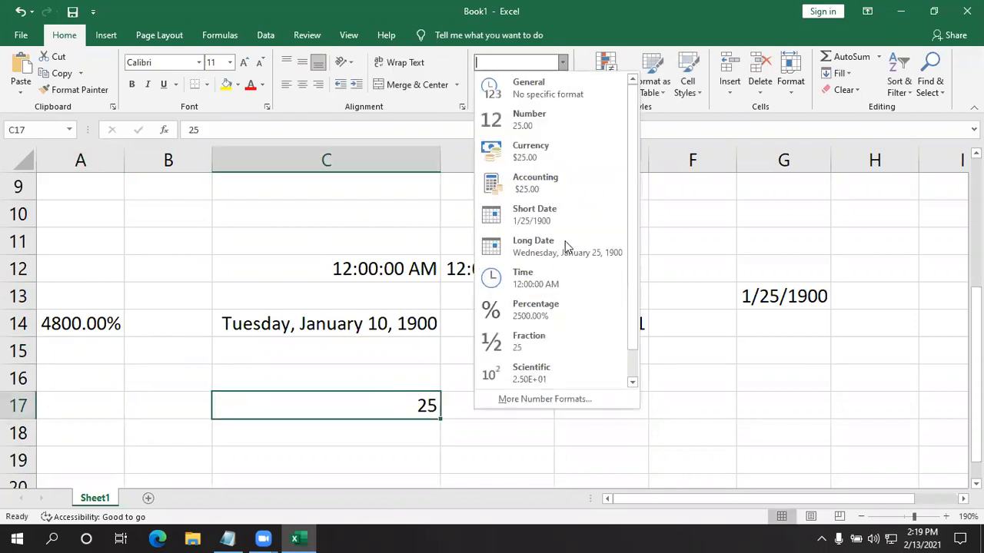
left_click(549, 338)
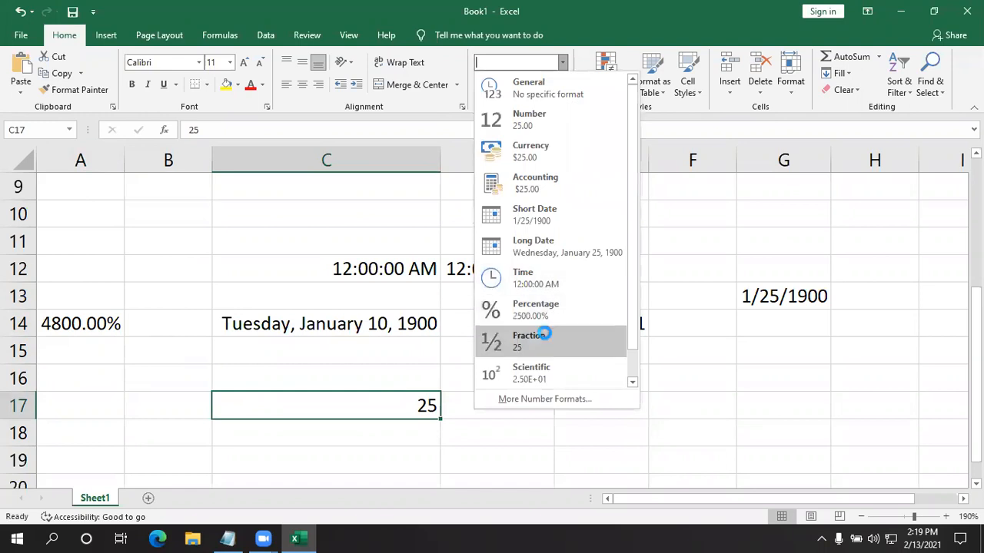
left_click(522, 421)
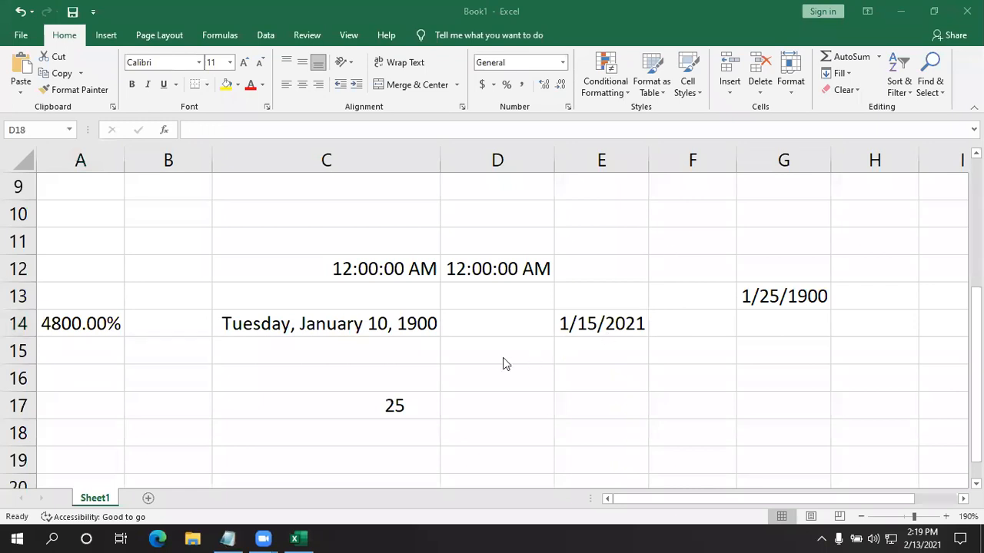
left_click(509, 402)
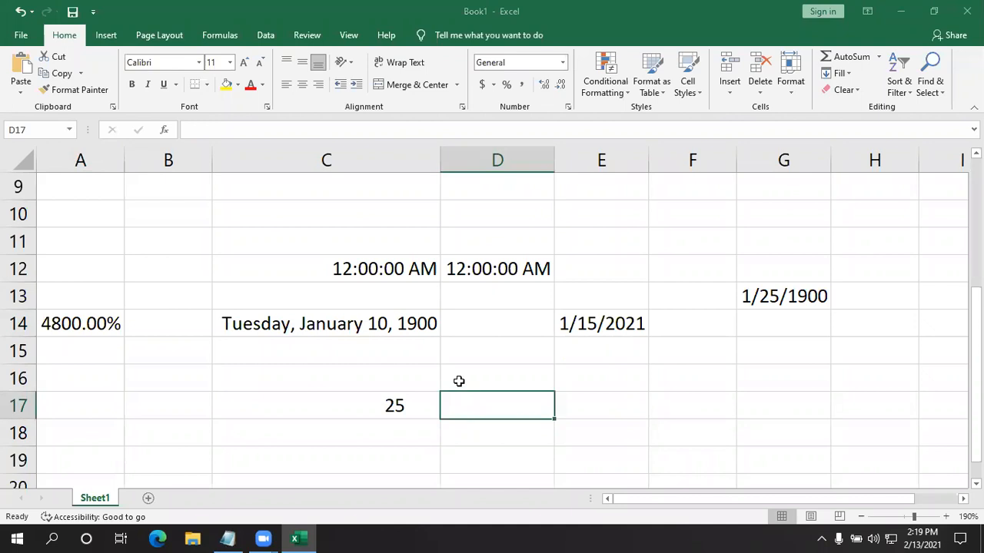
- Change the number format of cell C17 to Scientific
scroll(459, 380, "down", 2)
left_click(378, 245)
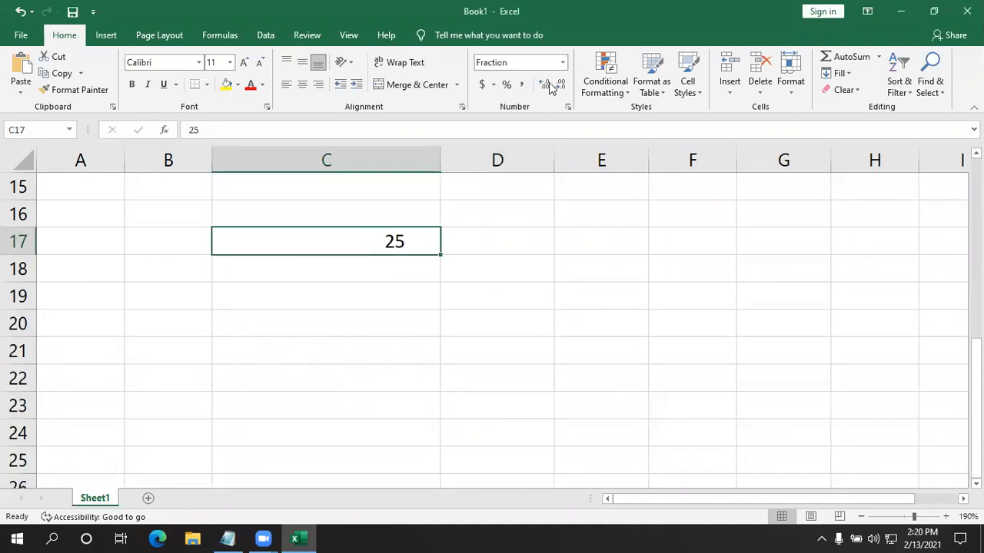
left_click(562, 62)
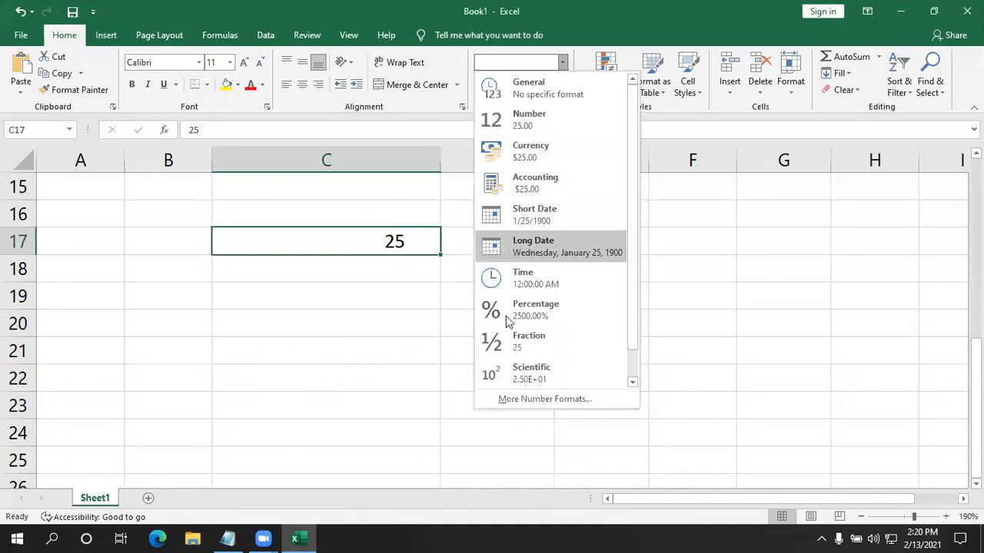
scroll(511, 315, "down", 1)
left_click(519, 345)
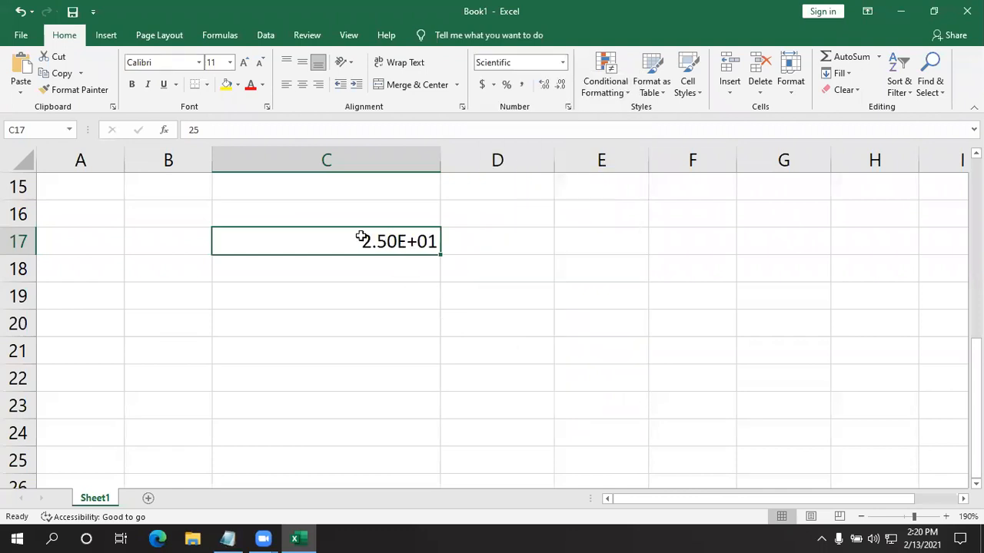
- Change the number format of cell C17 to Text
left_click(563, 62)
scroll(534, 308, "down", 1)
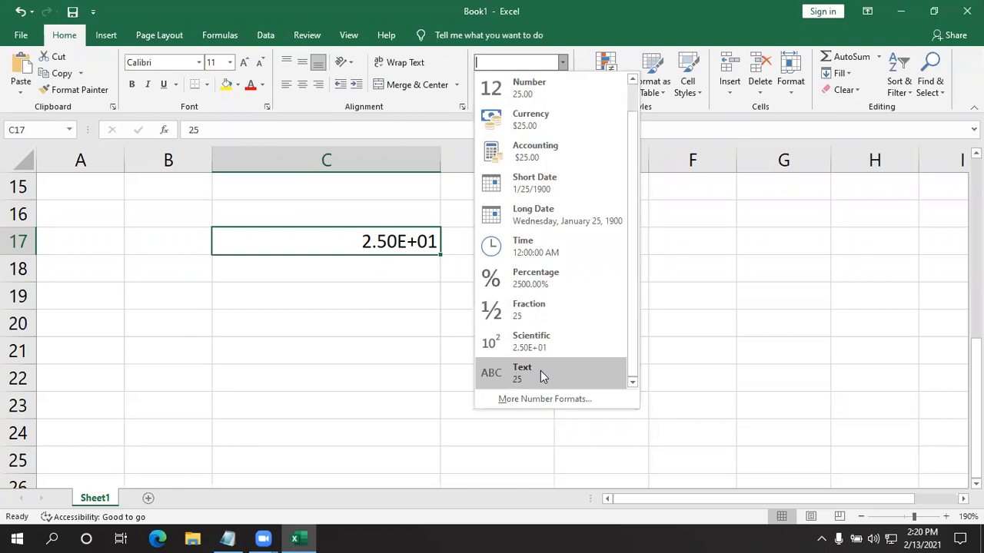
left_click(542, 375)
scroll(516, 331, "up", 3)
scroll(527, 351, "down", 2)
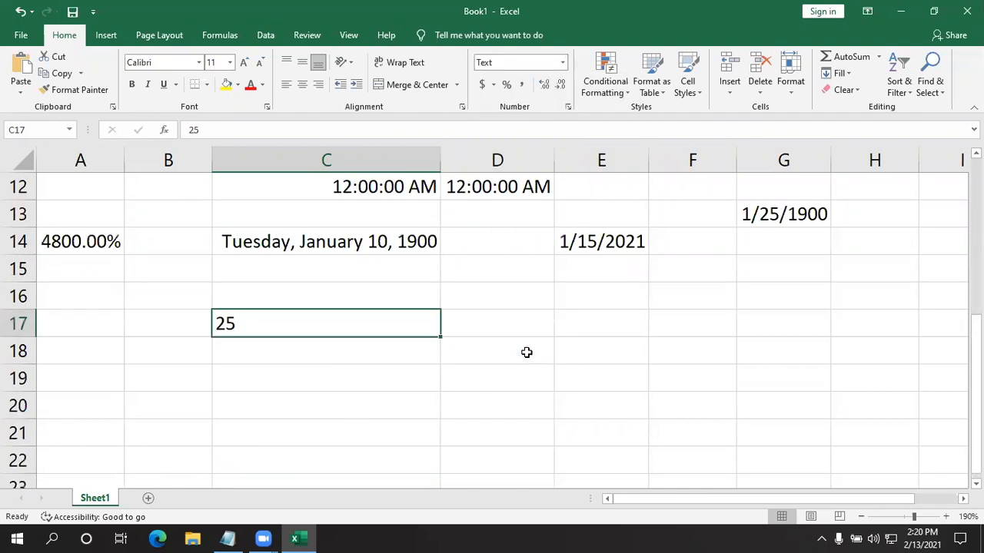
- Format cell C17 as Number and switch it back to General
left_click(562, 62)
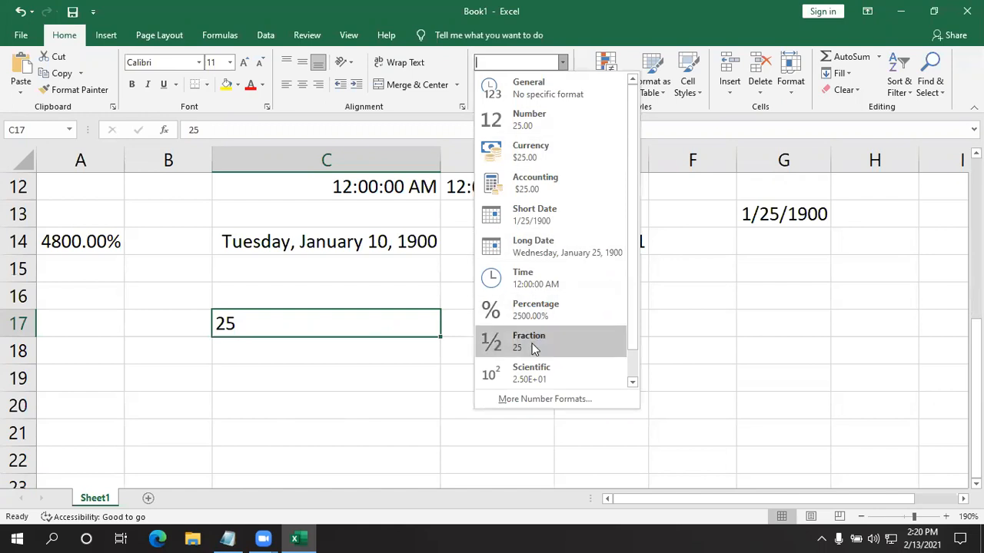
left_click(573, 123)
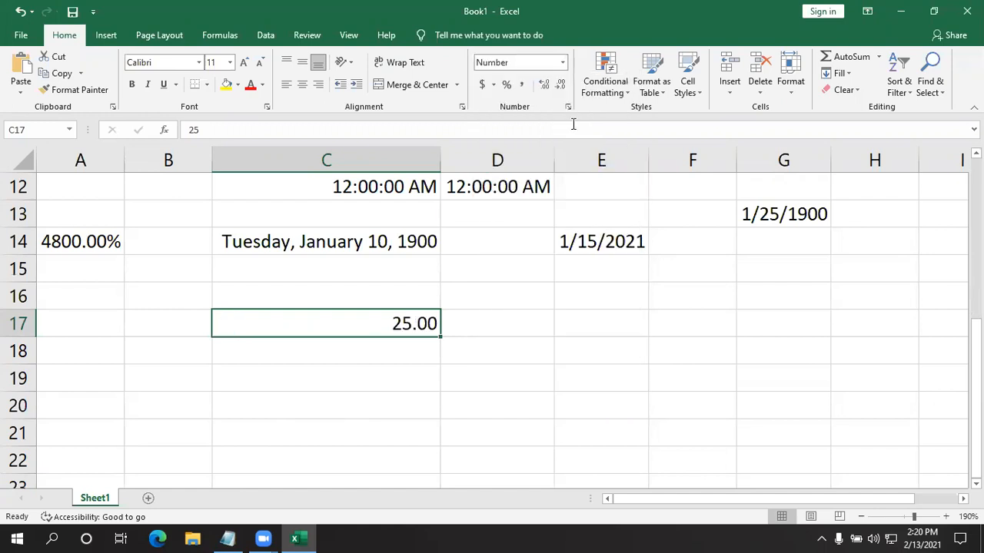
left_click(563, 66)
left_click(561, 86)
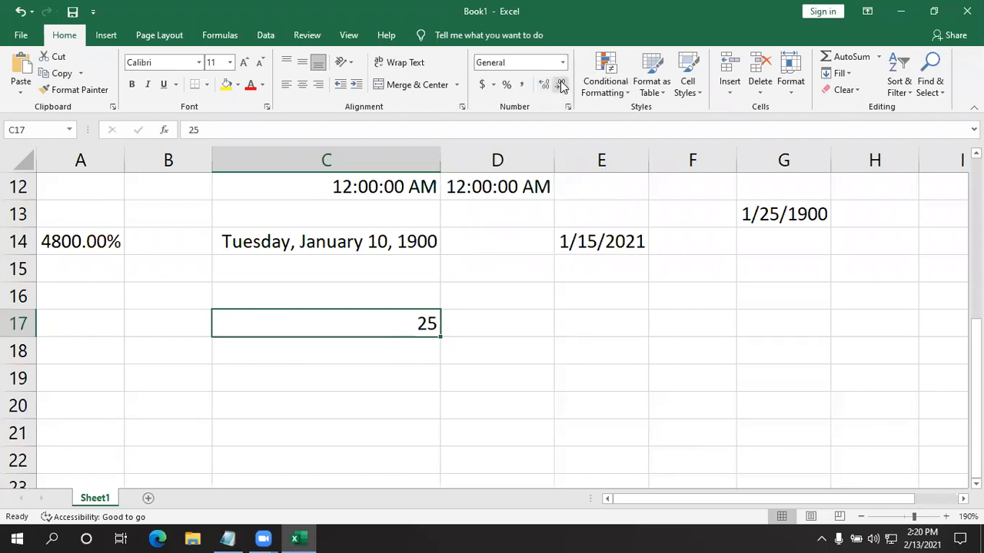
- Change the number format of cell C17 to Text
left_click(563, 62)
scroll(538, 291, "down", 1)
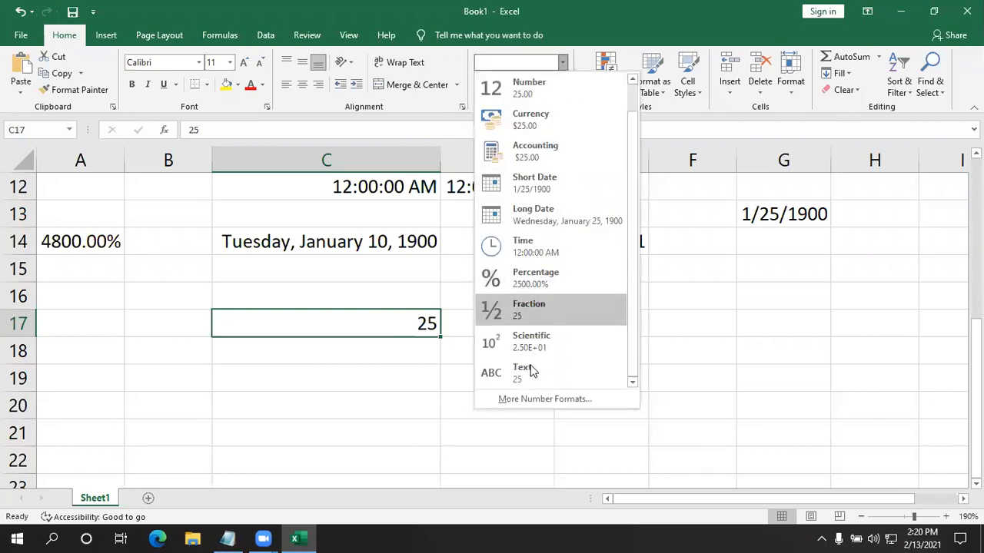
left_click(531, 365)
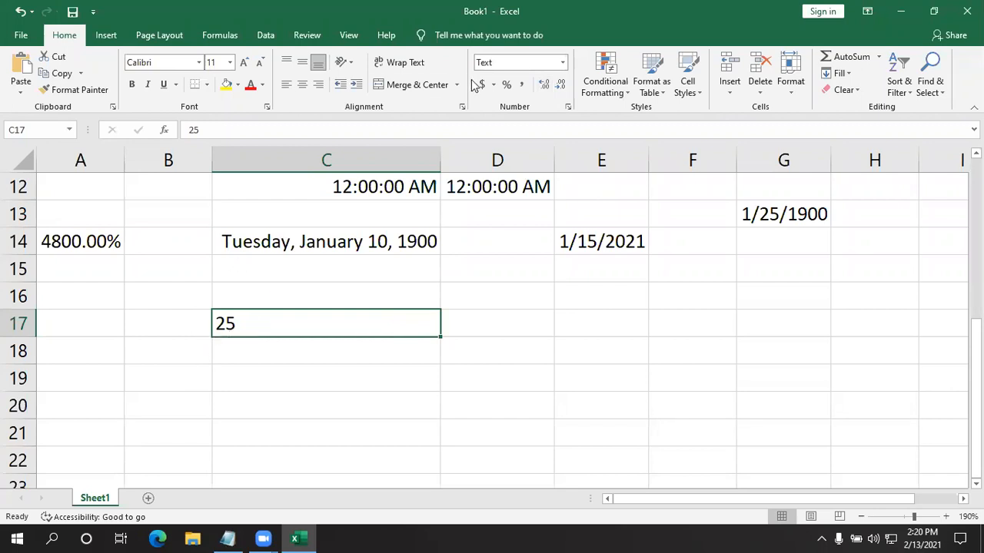
- Change the number format of cell C17 to Number
left_click(563, 62)
scroll(530, 187, "down", 1)
scroll(554, 188, "up", 1)
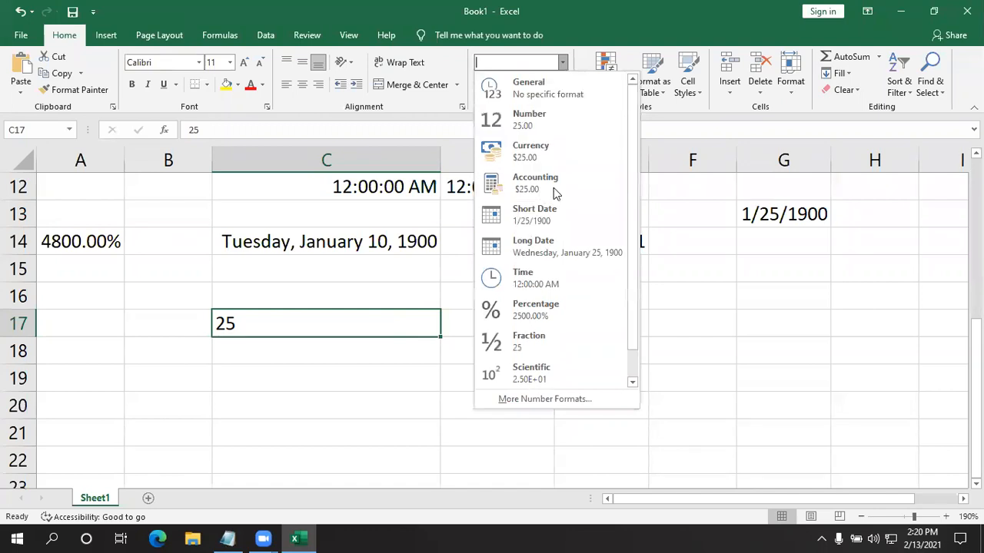
left_click(559, 121)
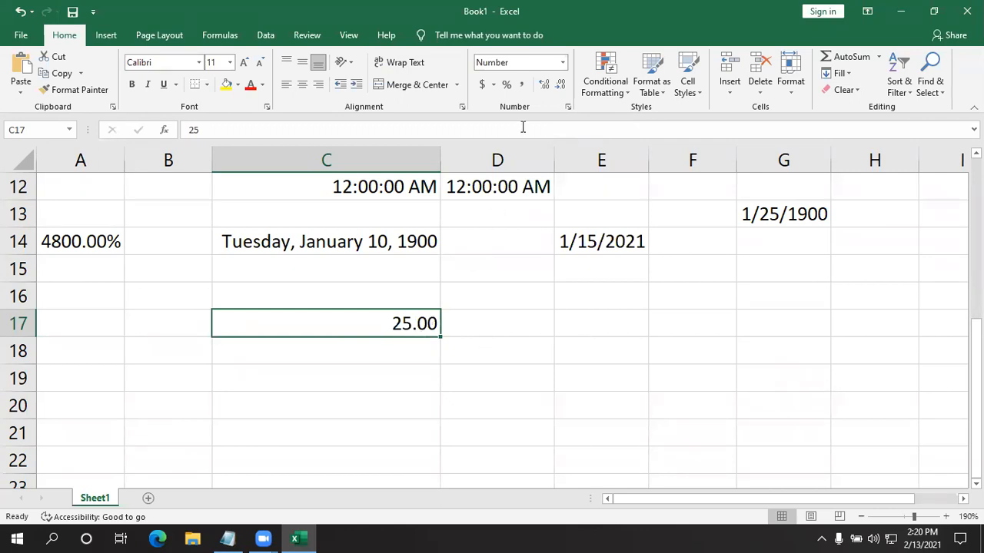
- Switch cell C17 to the Text format and back to Number to compare the two
left_click(565, 61)
scroll(538, 292, "down", 1)
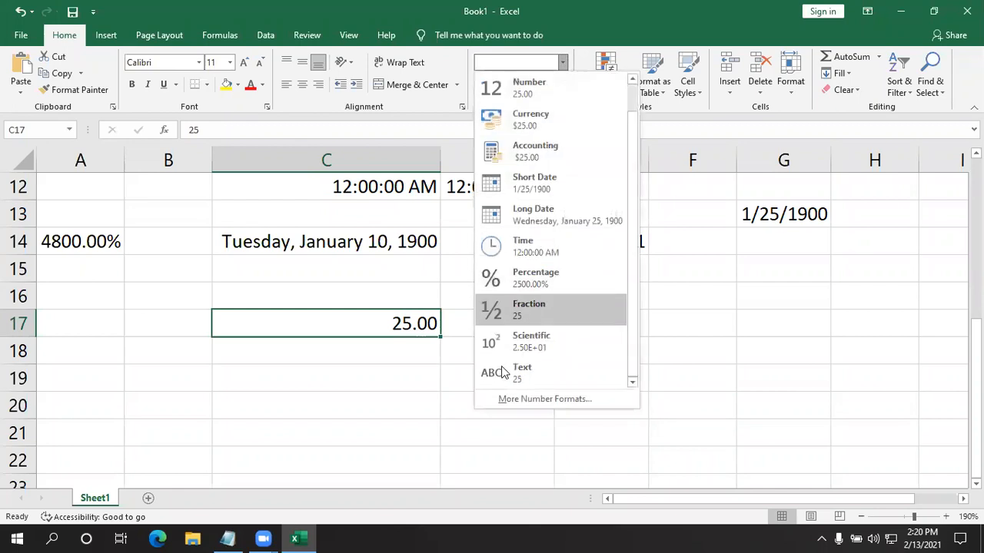
left_click(513, 377)
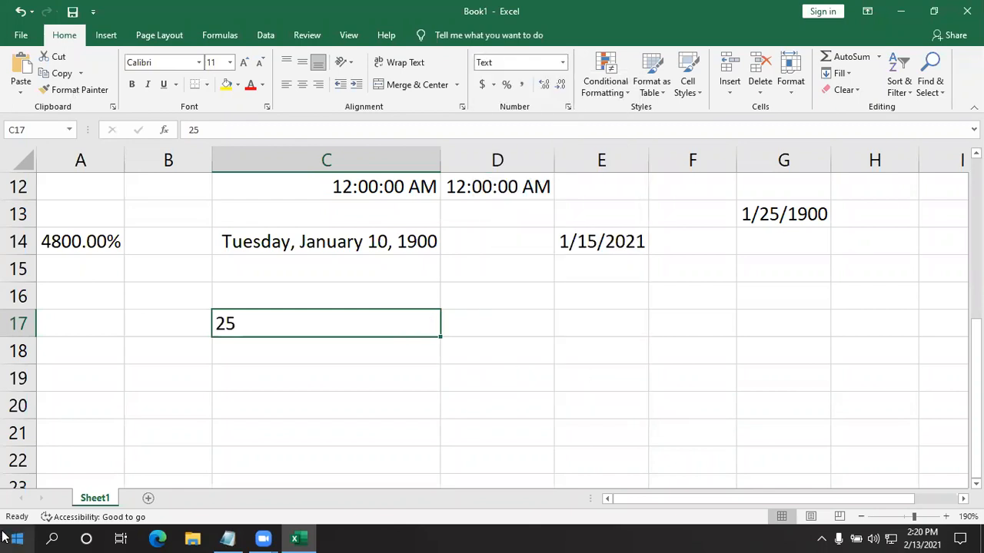
left_click(561, 64)
left_click(539, 120)
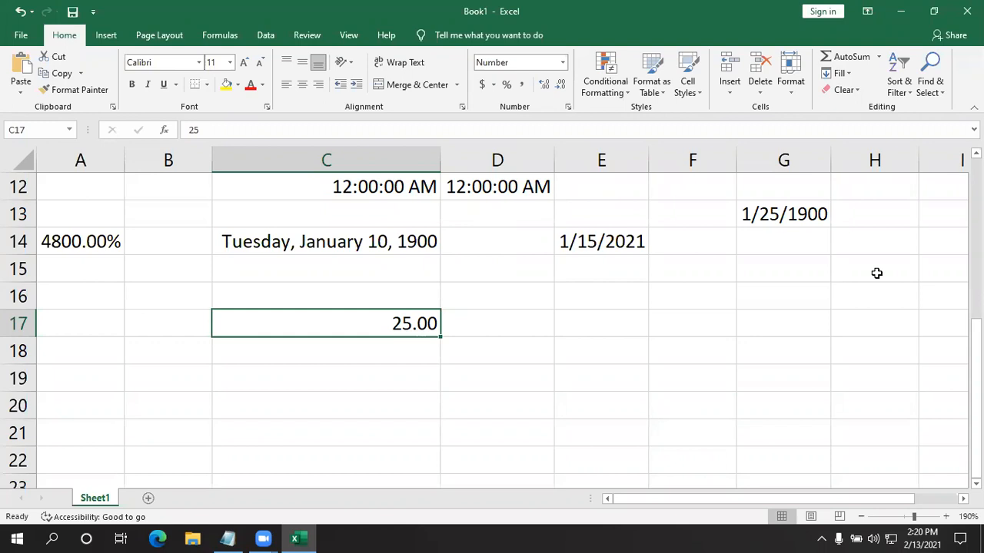
- Enter the sample text "hsdhdh" in cell F17
left_click(728, 324)
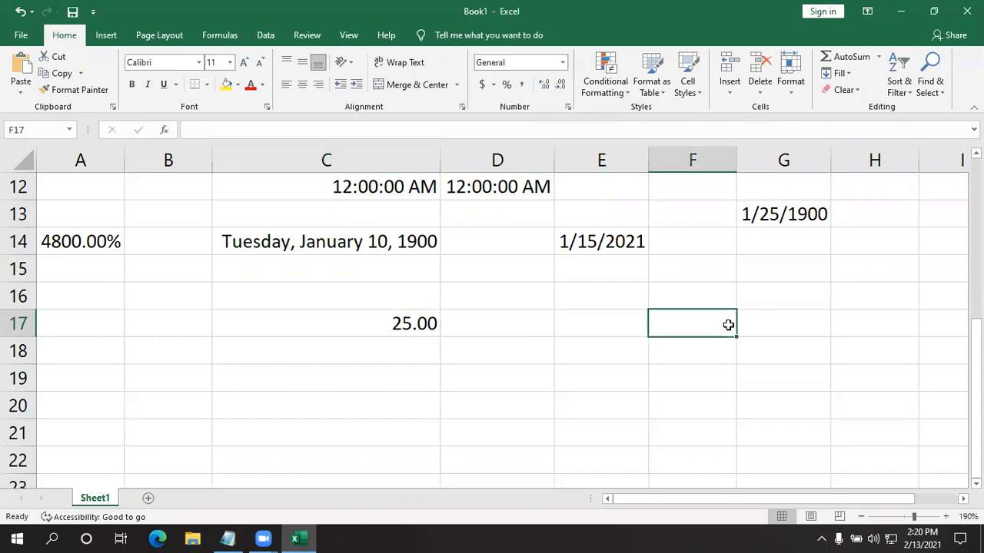
type("hsdhdh")
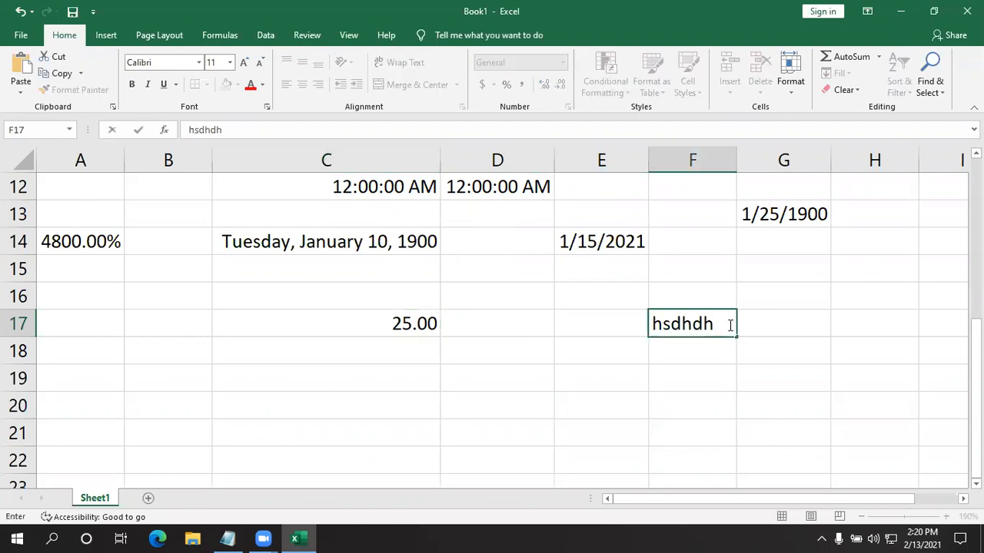
left_click(725, 381)
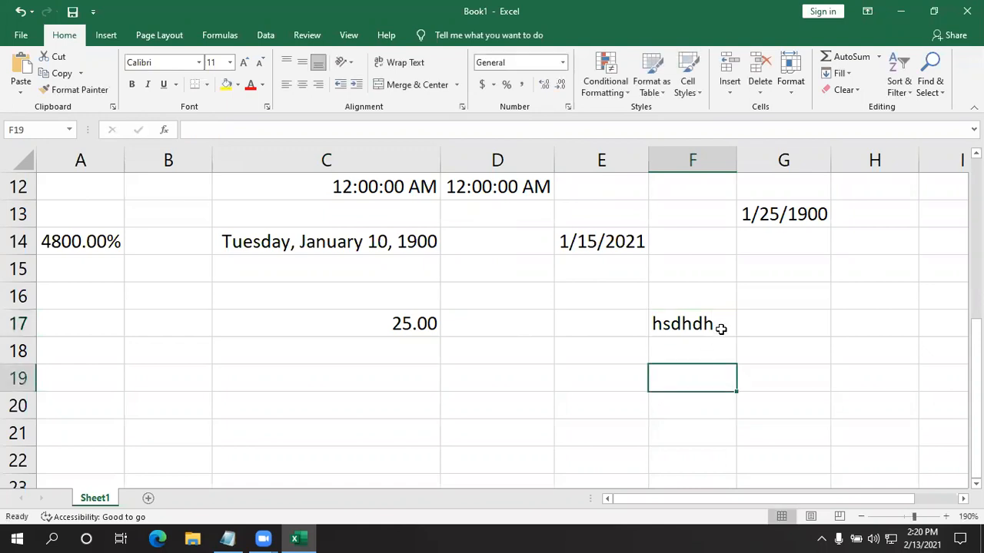
left_click(720, 329)
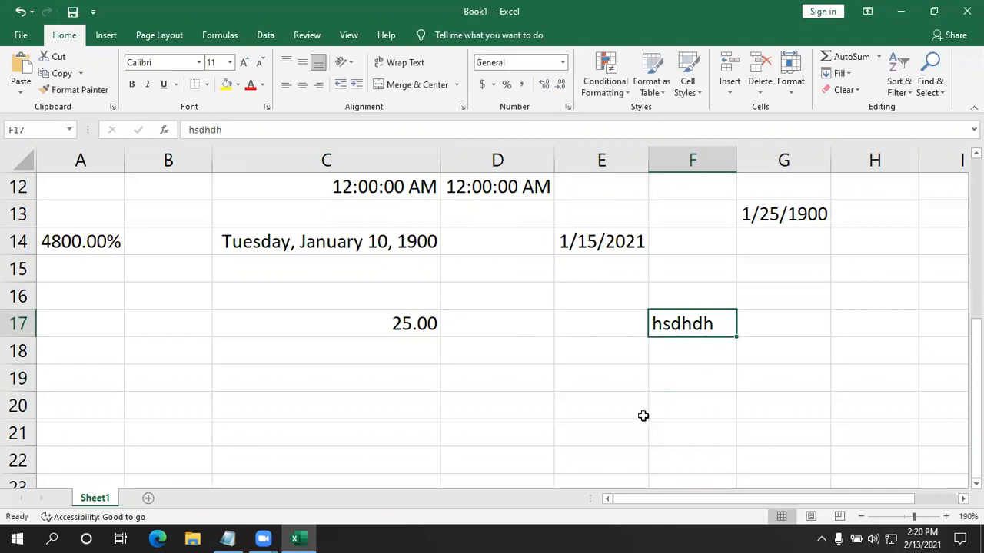
- Apply the Number format to the text in cell F17
key("Down")
left_click(709, 327)
left_click(564, 63)
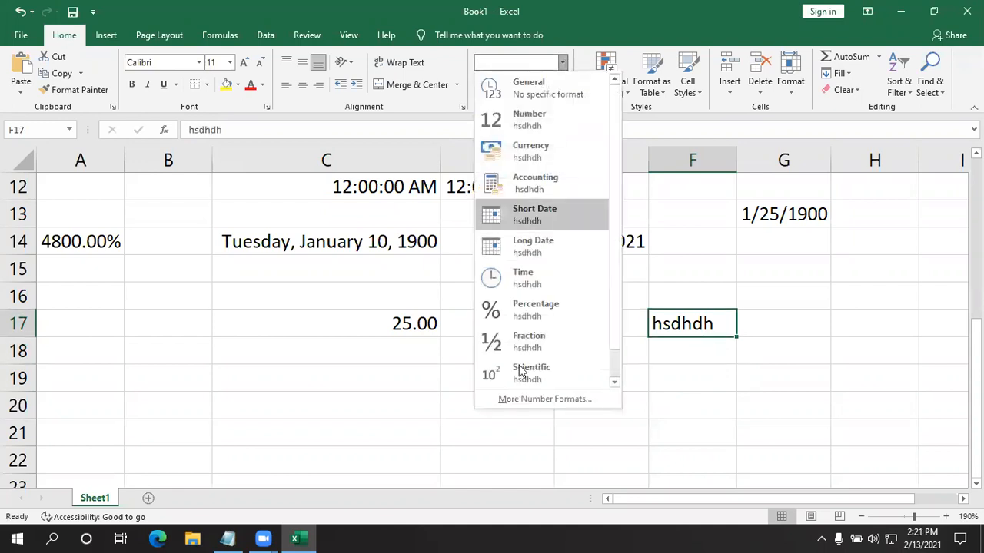
scroll(546, 369, "down", 1)
scroll(550, 202, "up", 1)
left_click(567, 126)
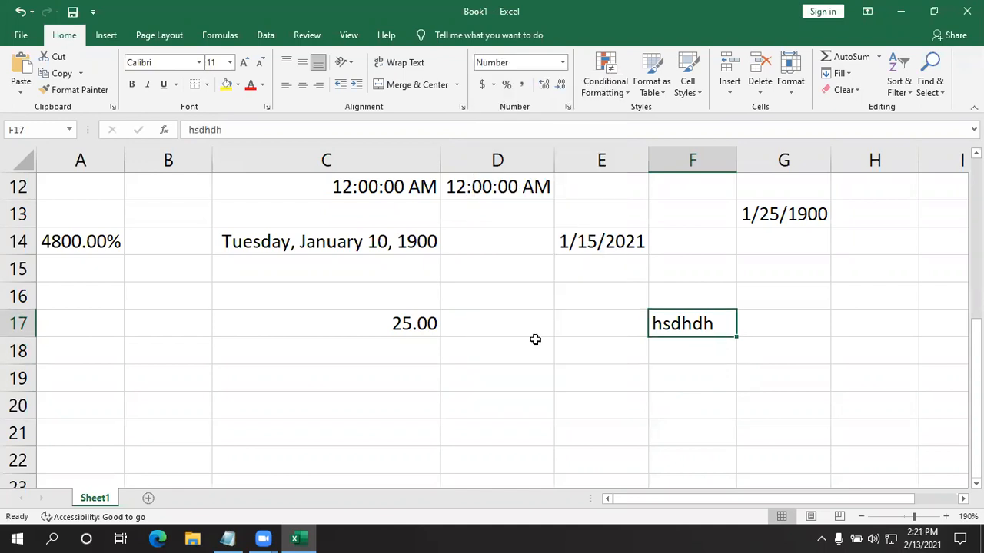
- Enter 253 in cell E18 and format the cell as Text
left_click(612, 395)
left_click(565, 361)
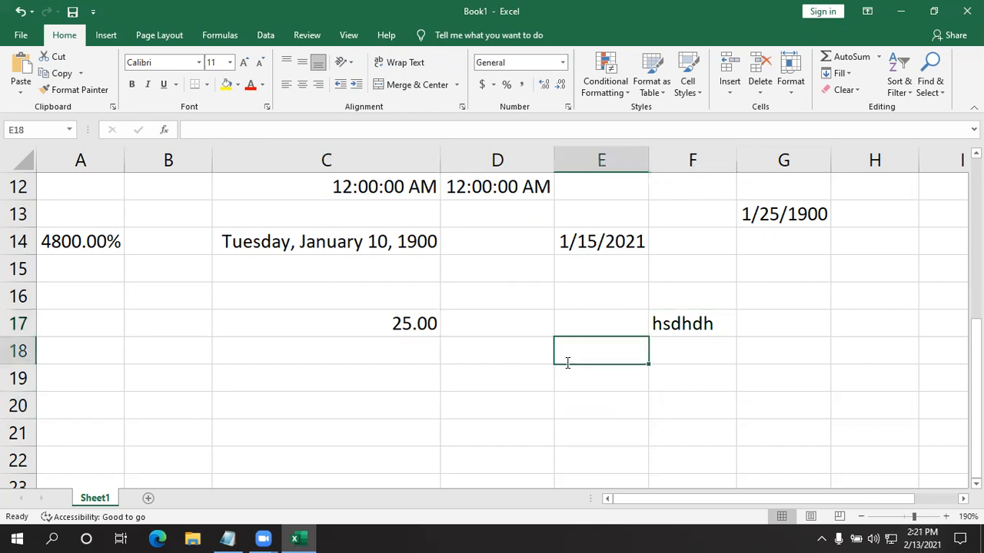
type("253")
key("Return")
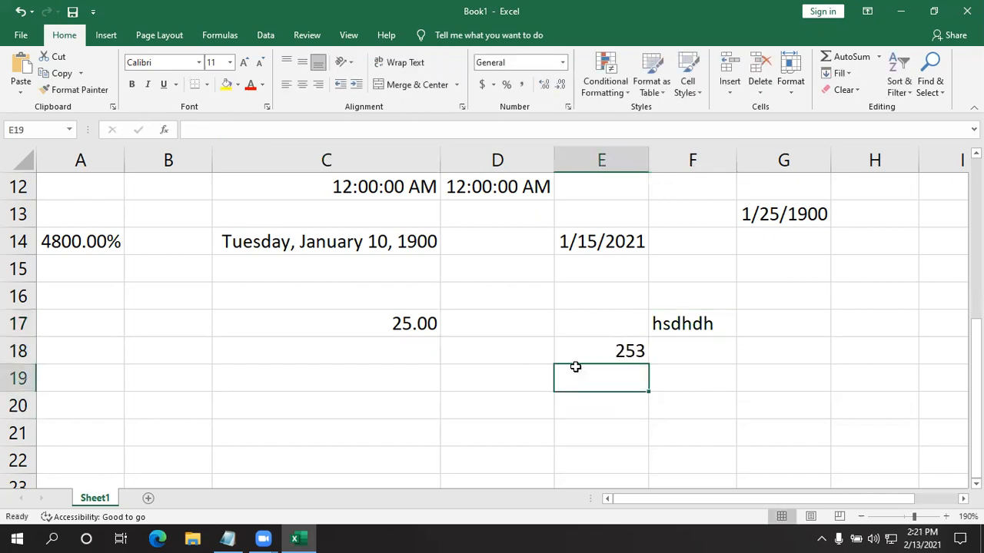
left_click(632, 350)
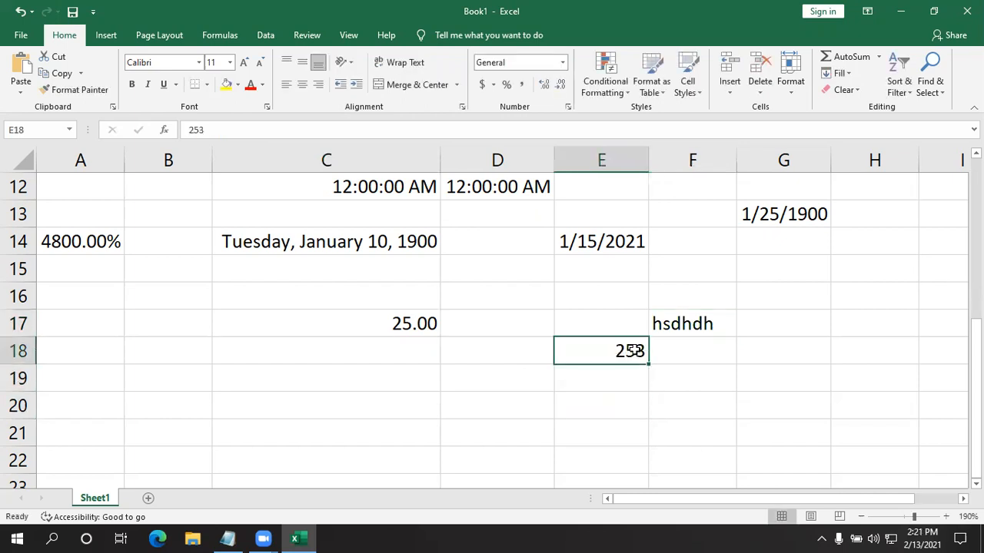
left_click(563, 62)
scroll(557, 353, "down", 1)
left_click(549, 374)
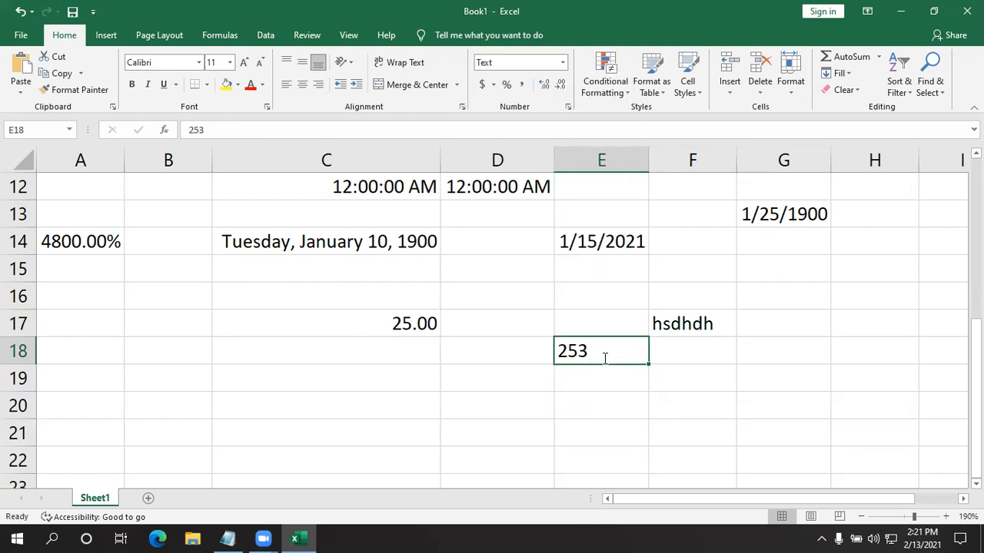
- Replace the content of cell E18 with the text "yytdtgdt", and clear the cell
key("BackSpace")
type("yytdtgdt")
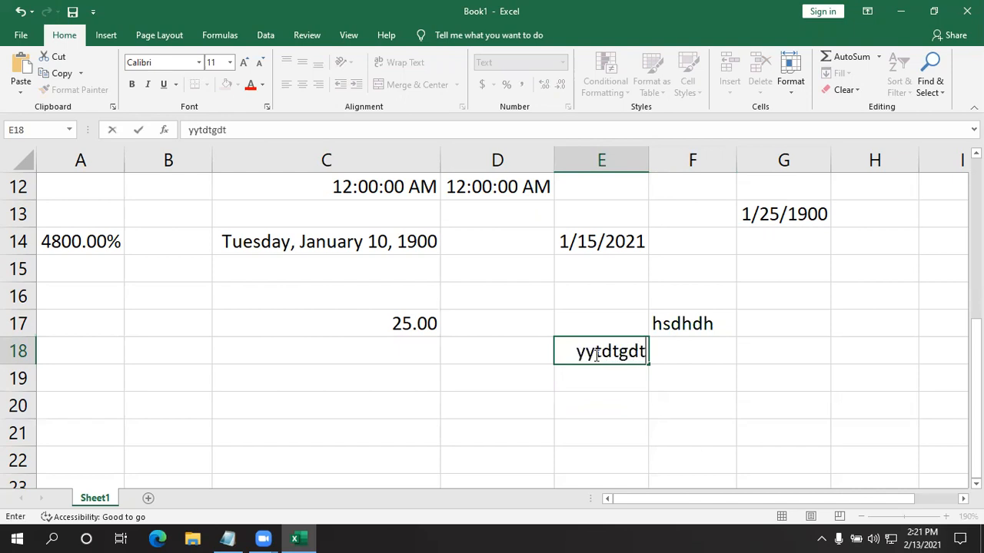
key("Return")
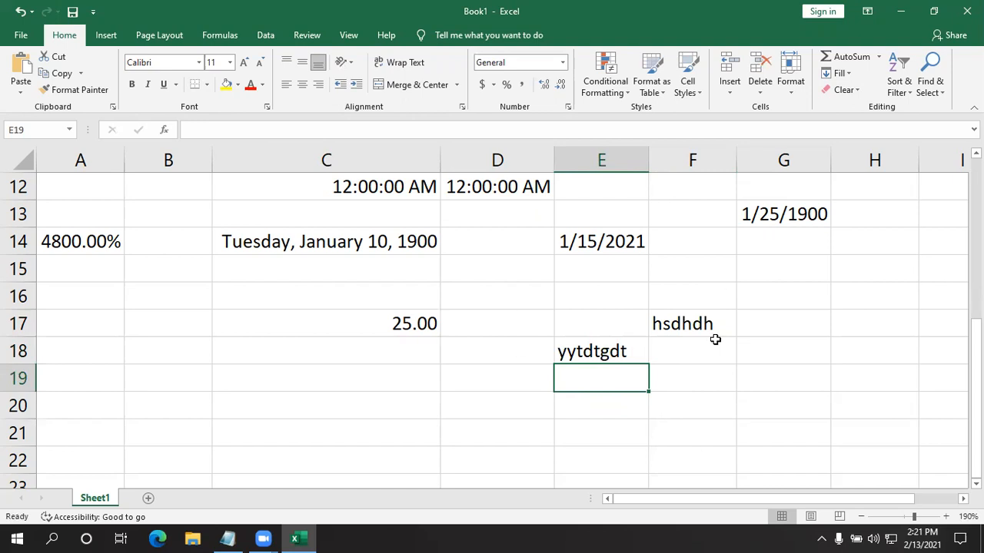
left_click(619, 351)
key("BackSpace")
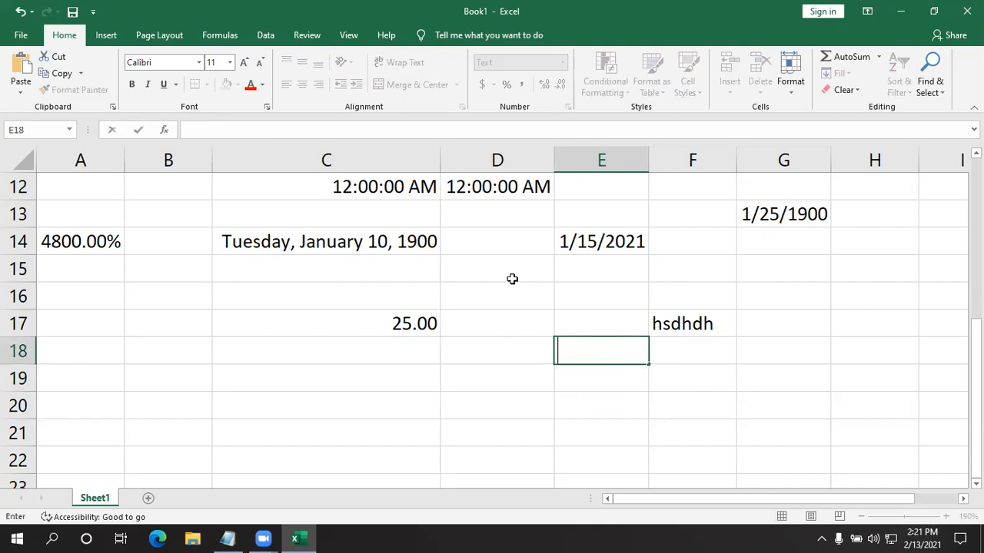
left_click(629, 424)
- Format the empty cell E18 as Number and enter 6 in it
left_click(617, 352)
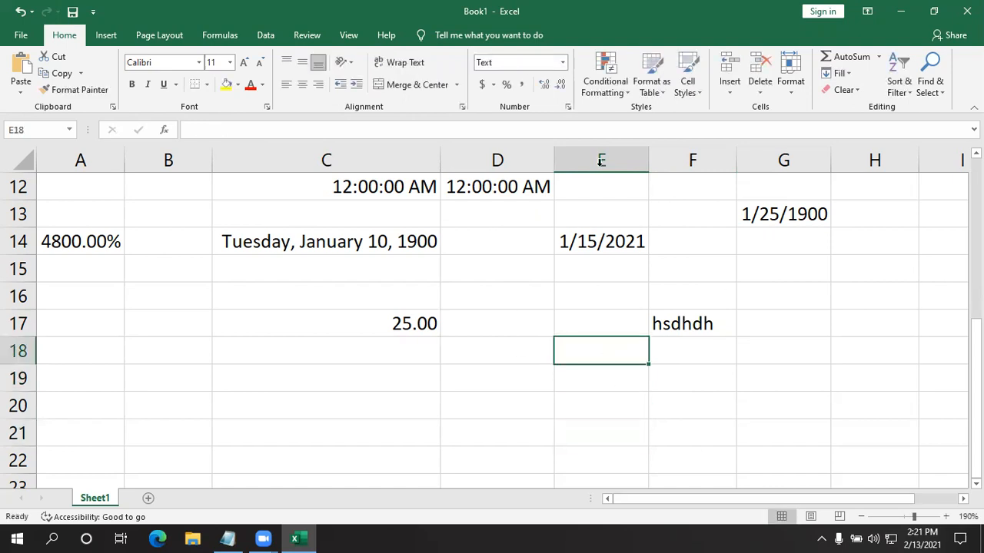
left_click(562, 63)
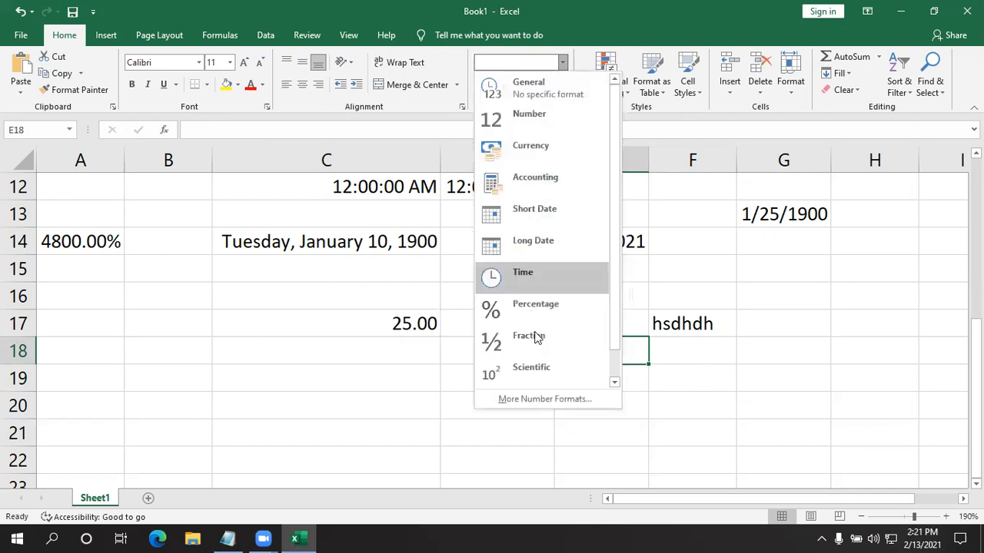
left_click(576, 122)
type("6+6")
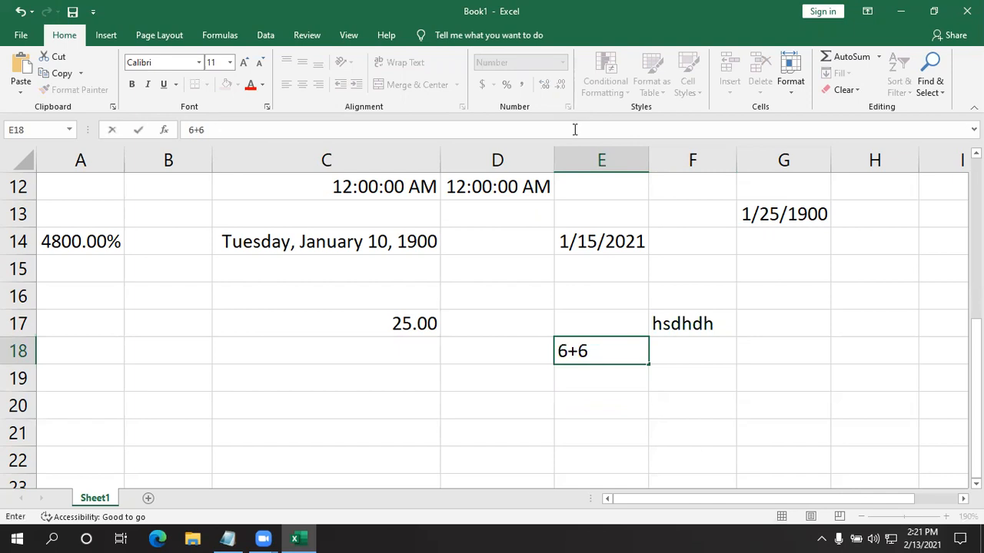
key("BackSpace")
key("BackSpace")
type(".")
key("ctrl+Return")
key("Return")
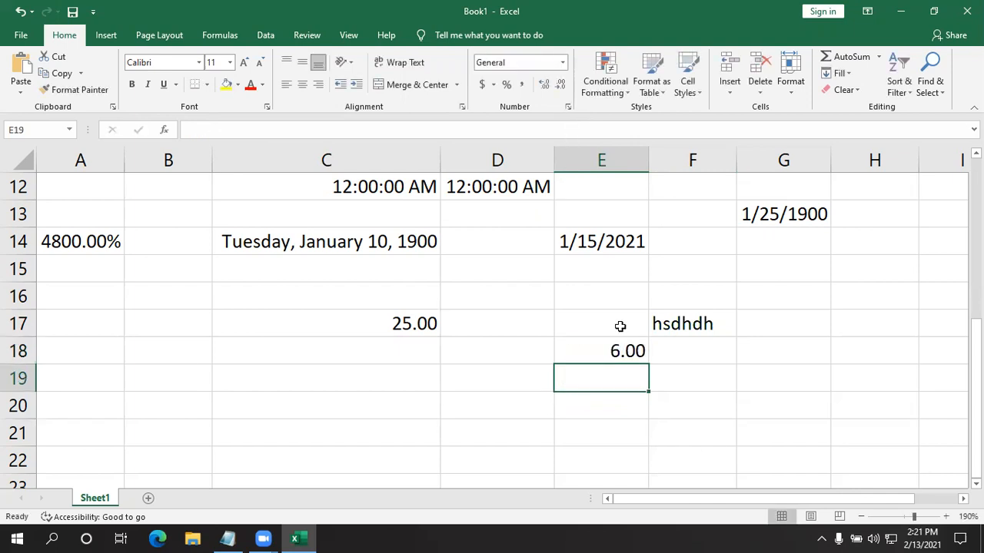
- Change the number format of cell E18 to Text
left_click(612, 350)
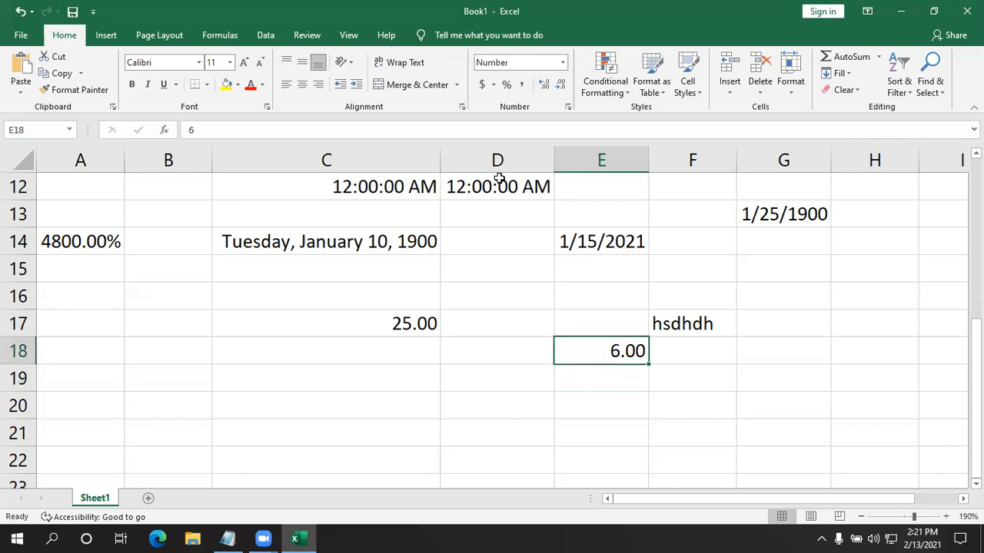
left_click(562, 63)
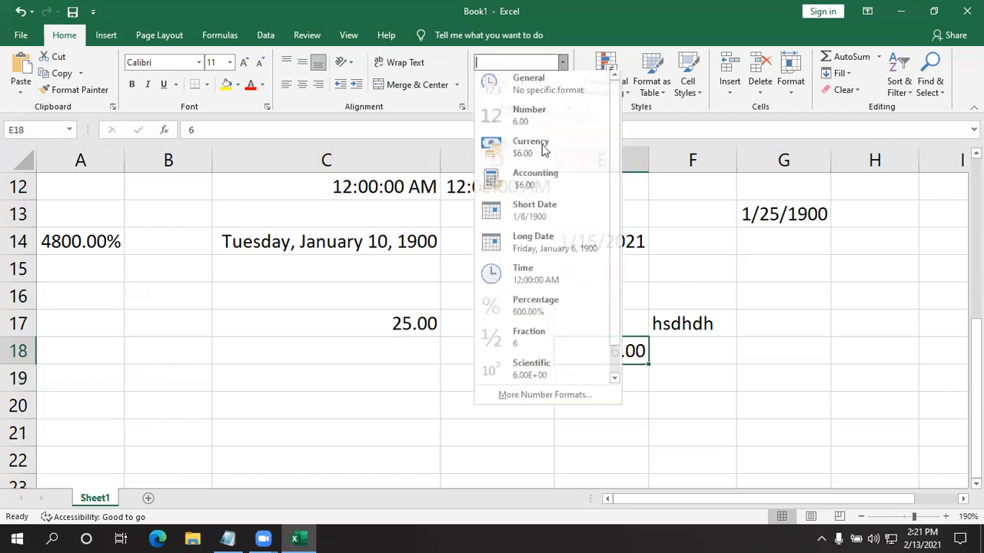
scroll(569, 292, "down", 1)
left_click(540, 387)
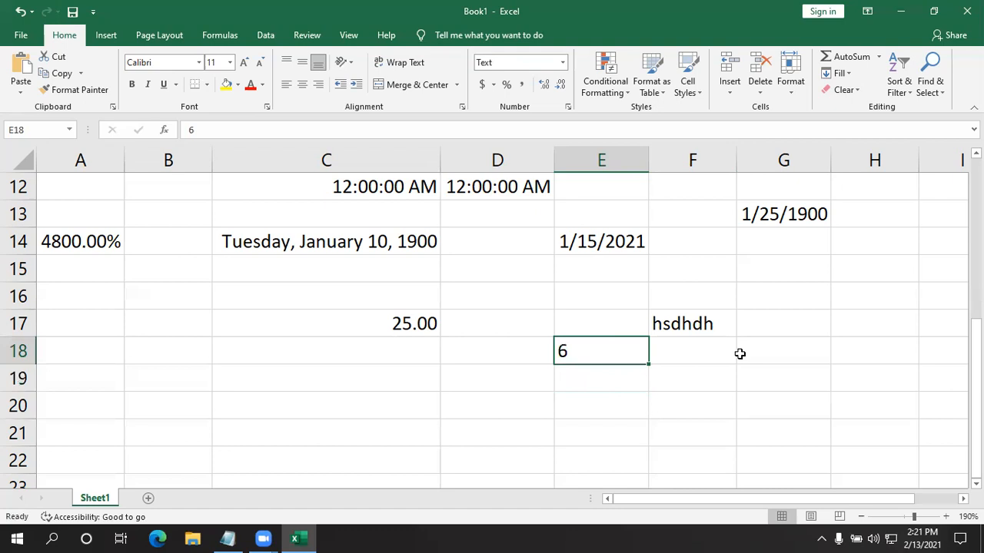
left_click(808, 373)
left_click(562, 62)
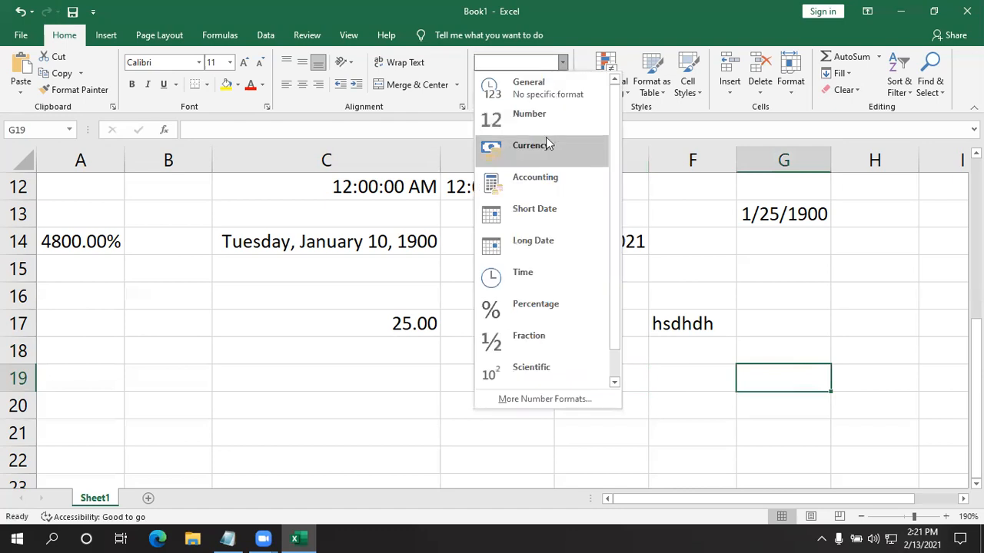
scroll(522, 277, "down", 1)
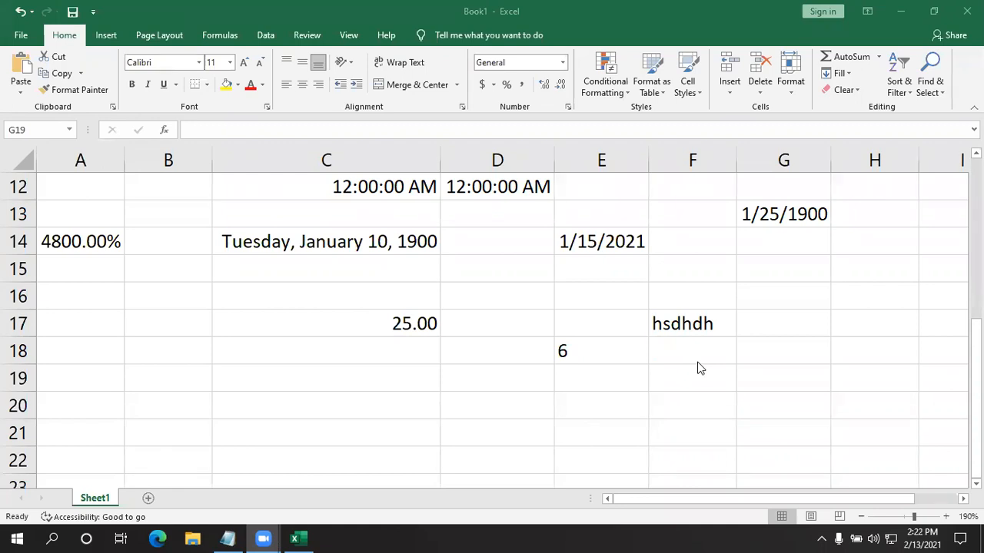
left_click(551, 384)
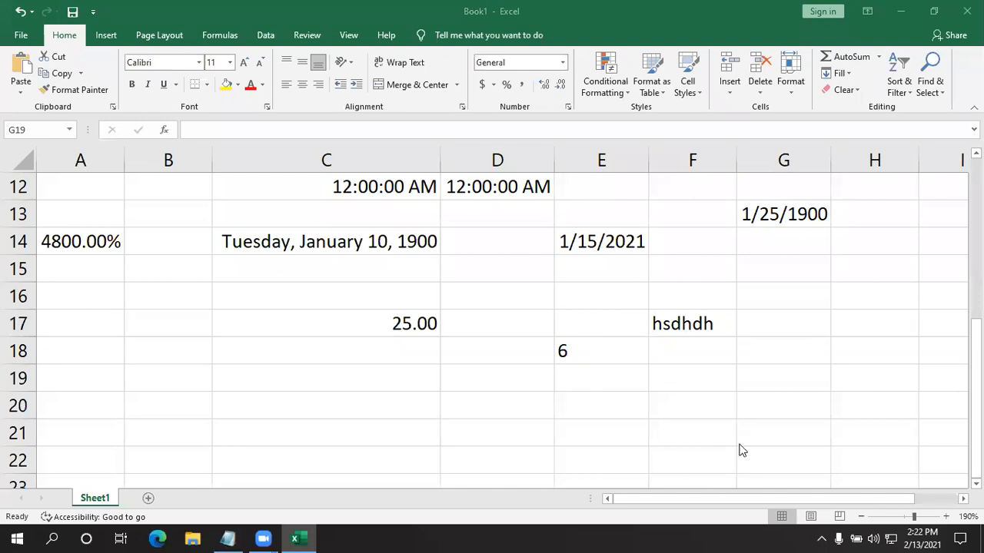
left_click(574, 347)
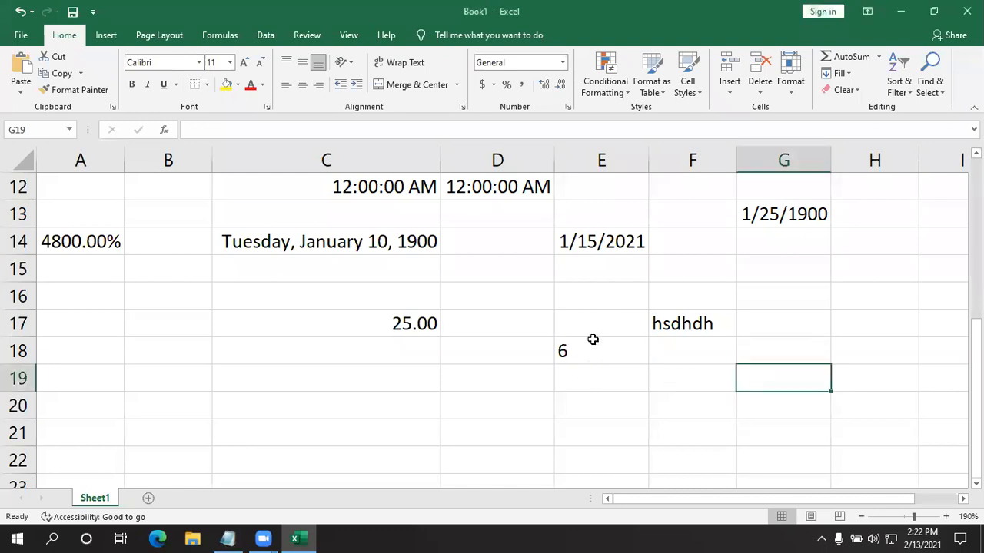
- Set the number format of cell E18 back to Number
left_click(593, 341)
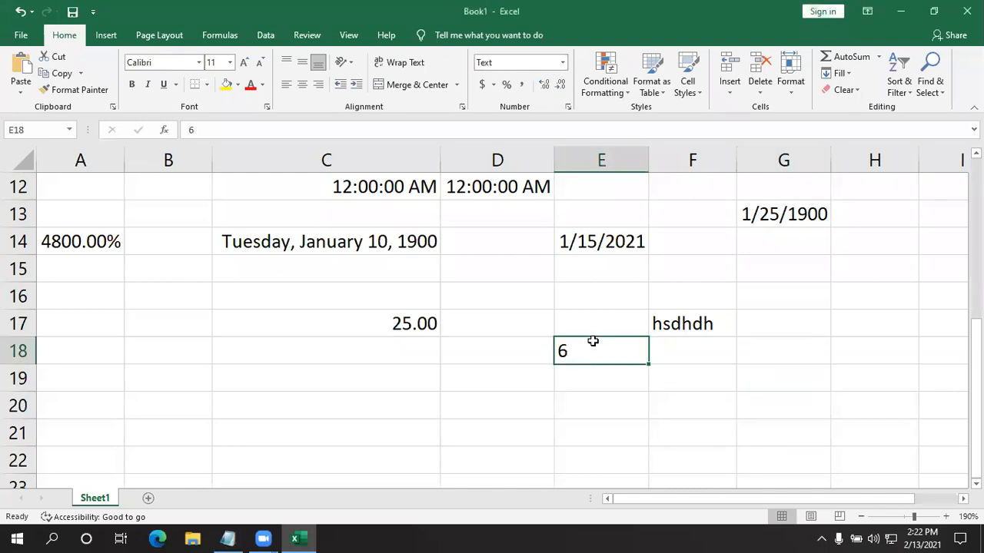
left_click(563, 63)
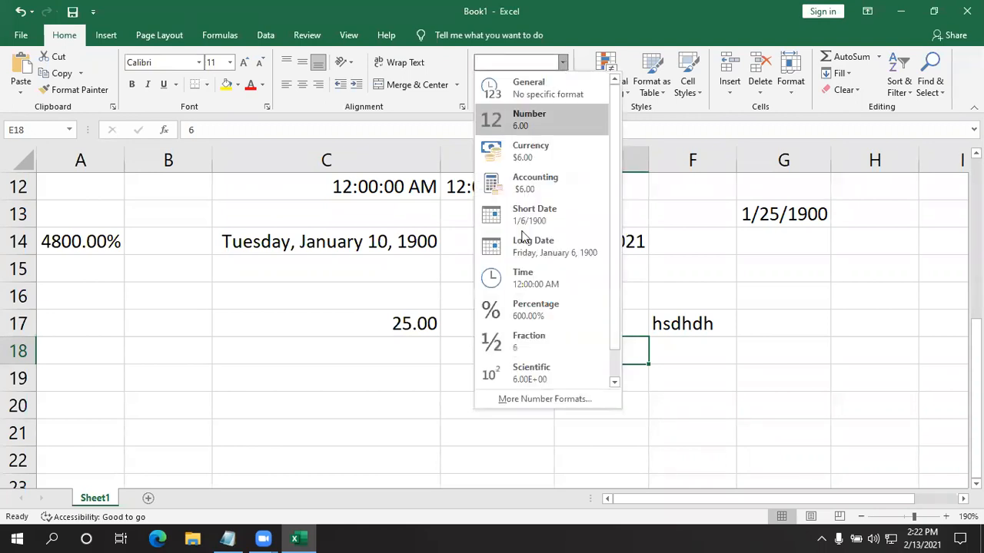
scroll(534, 238, "down", 1)
scroll(530, 342, "up", 1)
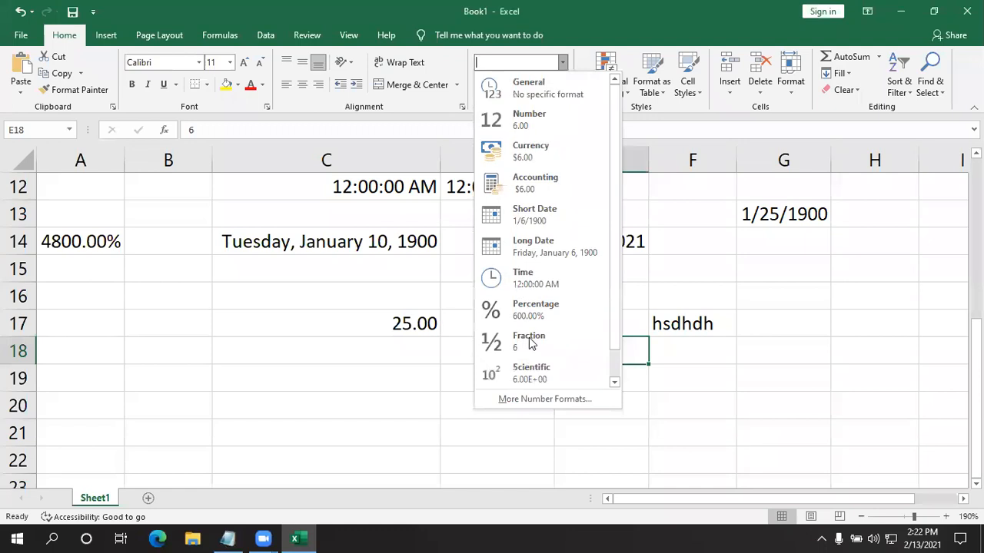
left_click(538, 120)
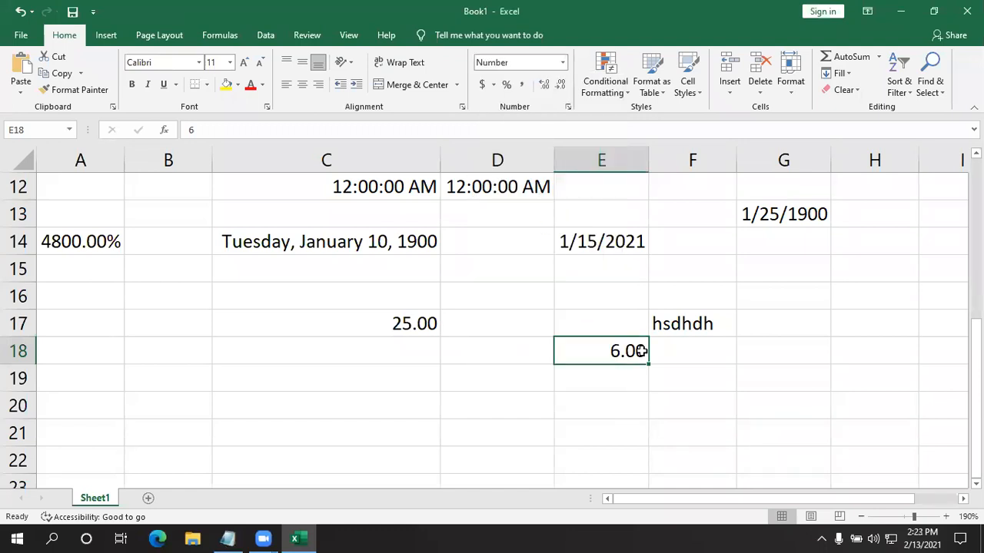
- Change the number format of cell E18, which holds 6, to Text
left_click(562, 429)
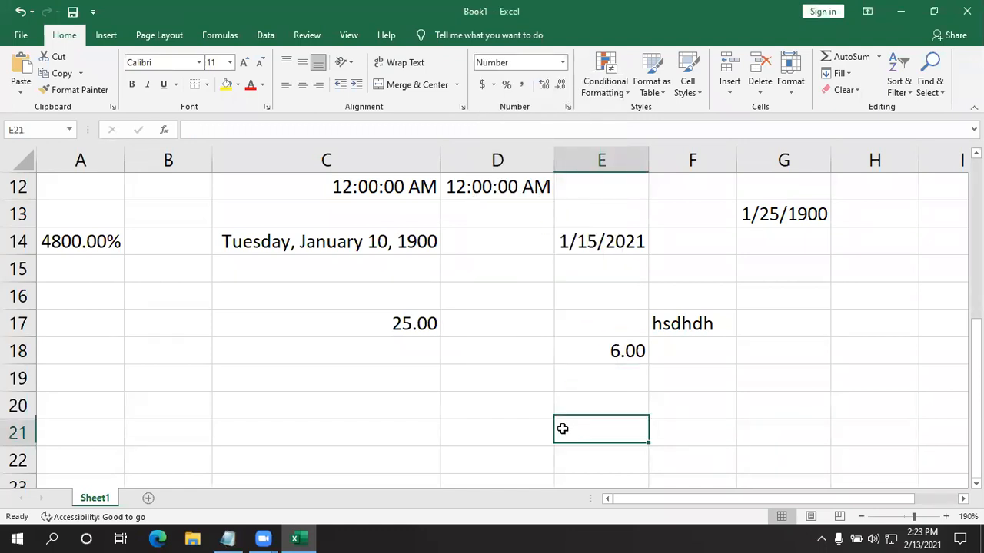
left_click(490, 385)
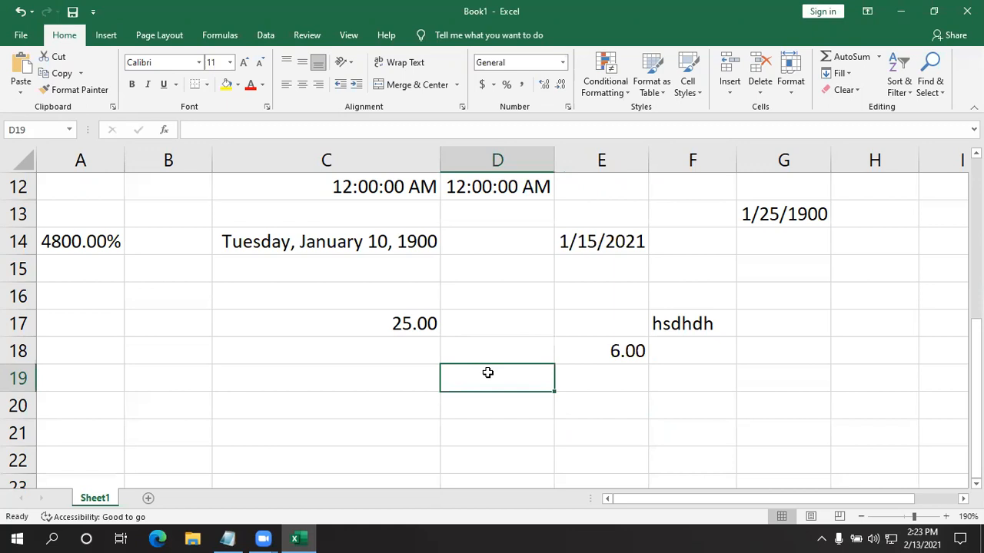
left_click(619, 352)
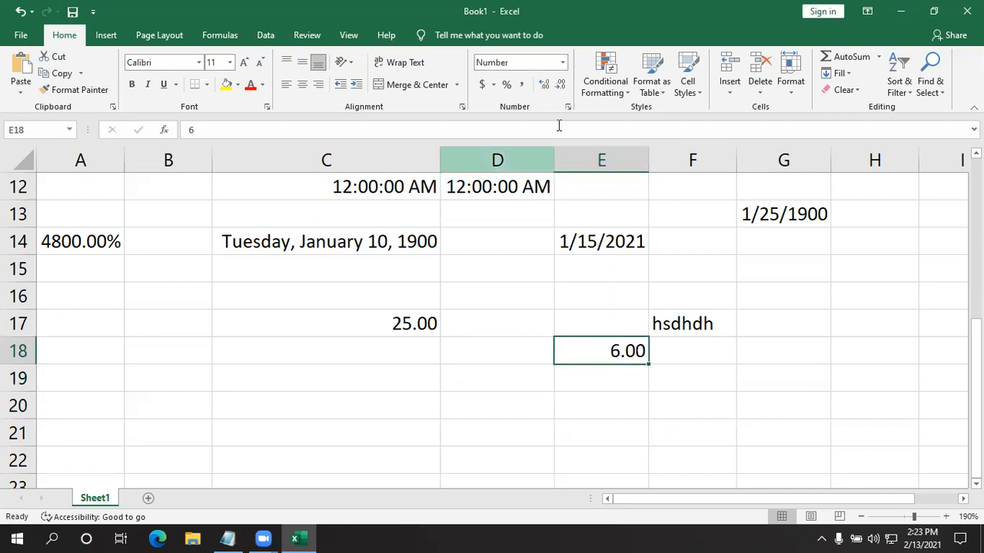
left_click(562, 62)
scroll(538, 266, "down", 1)
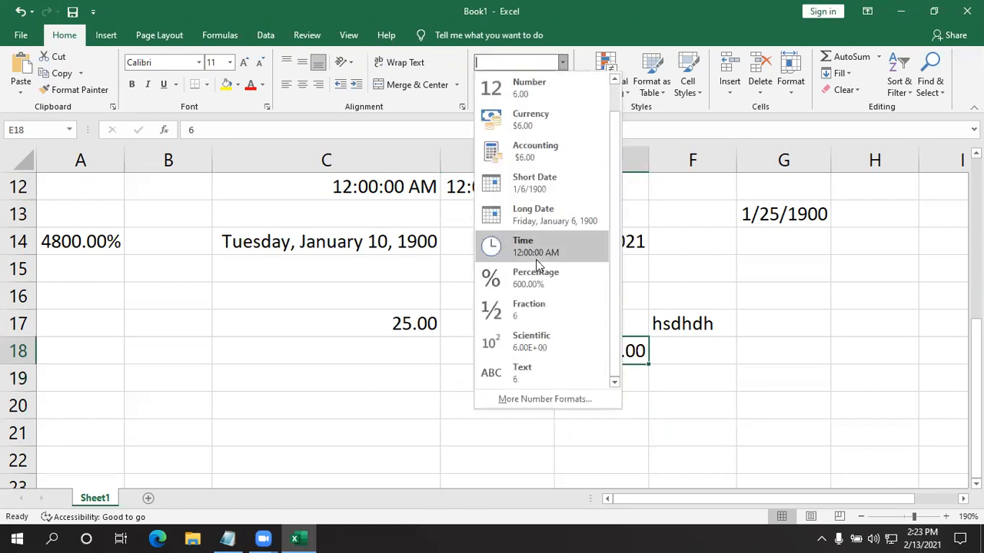
left_click(540, 373)
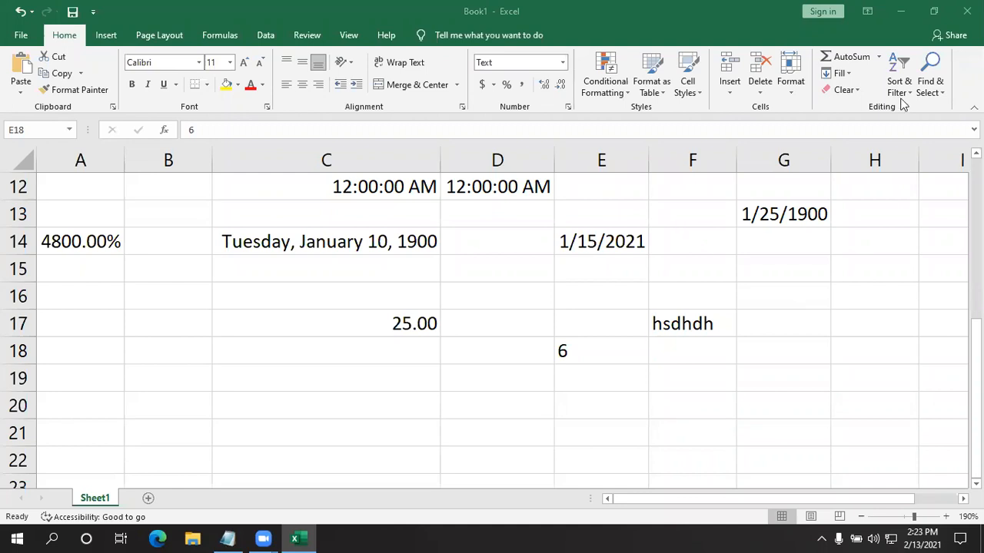
left_click(565, 62)
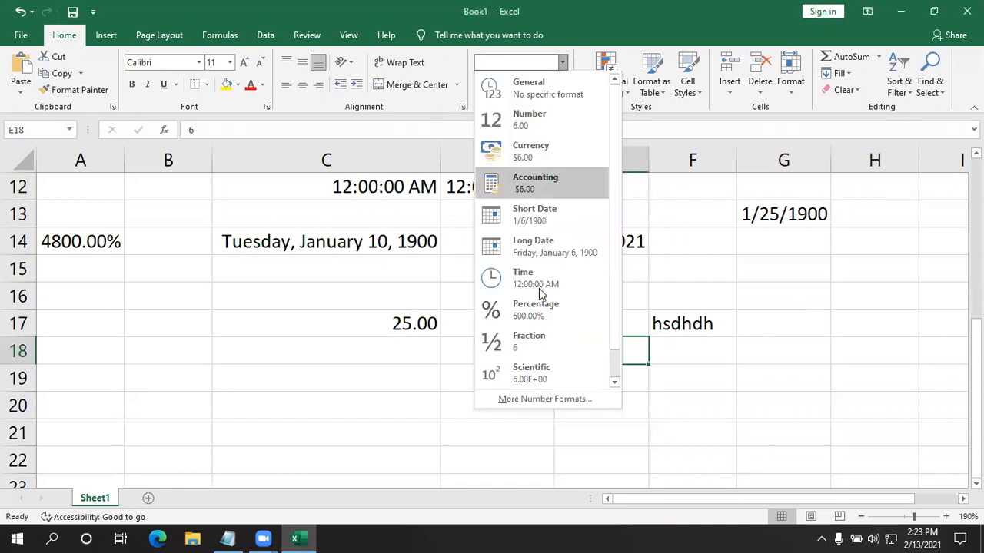
scroll(538, 338, "down", 1)
left_click(530, 373)
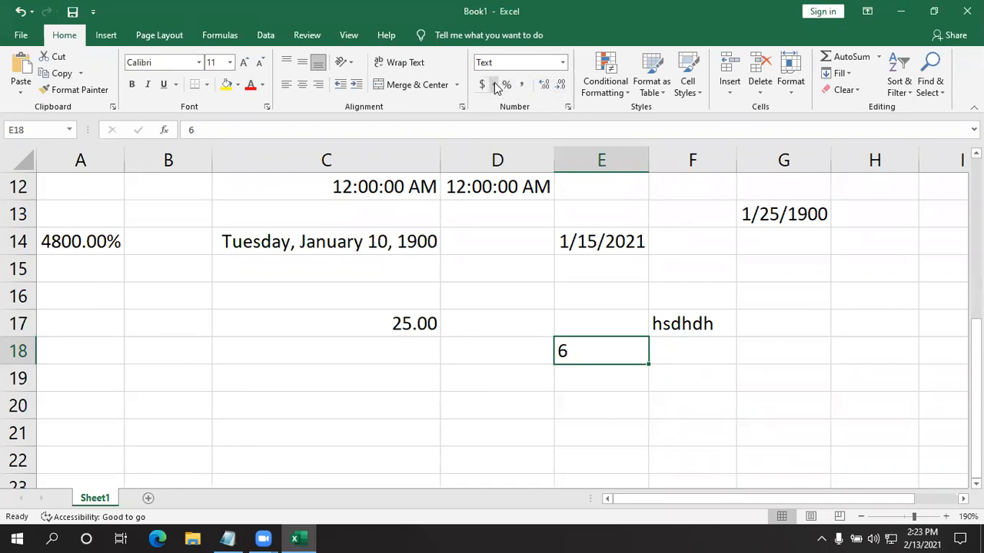
- Enter 25 in cell C19 and set its number format to Currency
left_click(429, 375)
type("25")
key("Return")
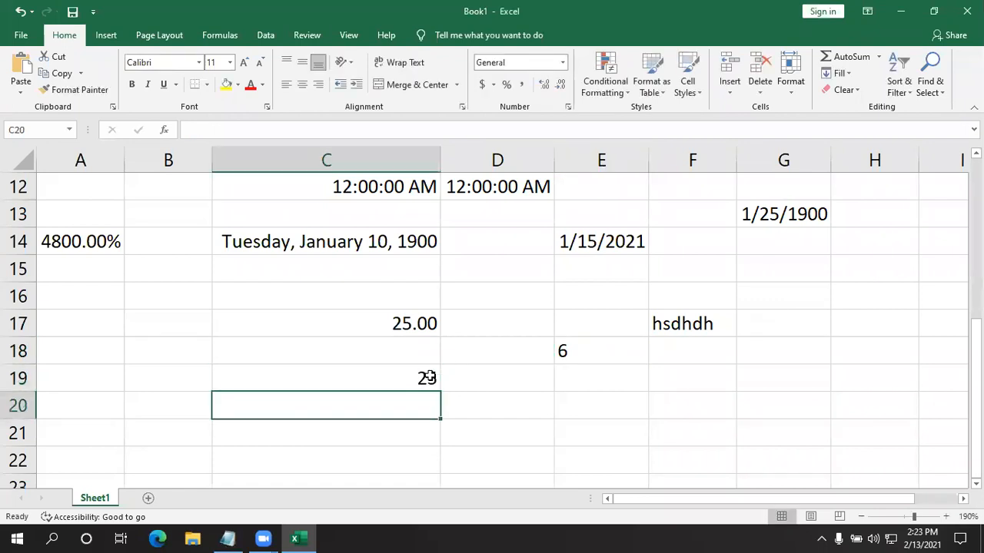
left_click(430, 376)
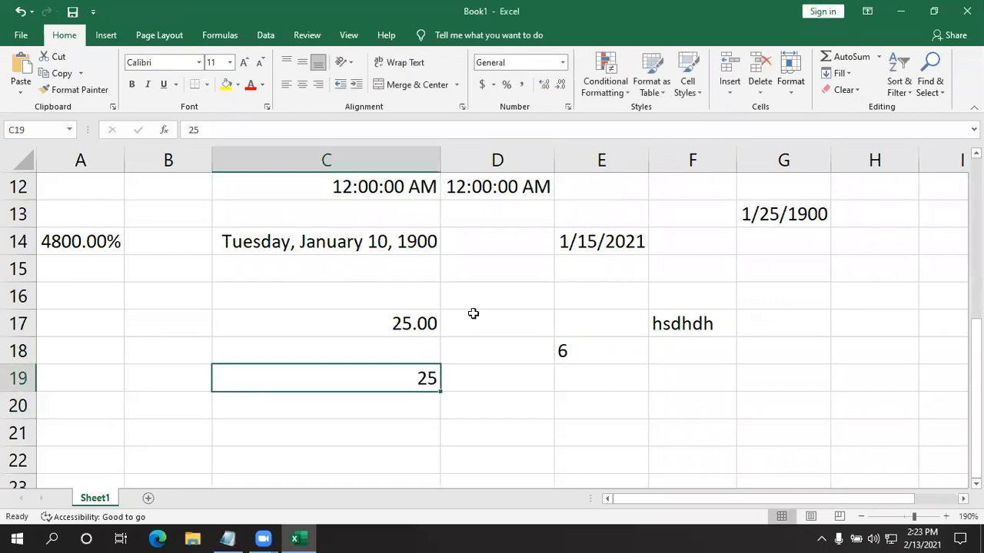
left_click(563, 63)
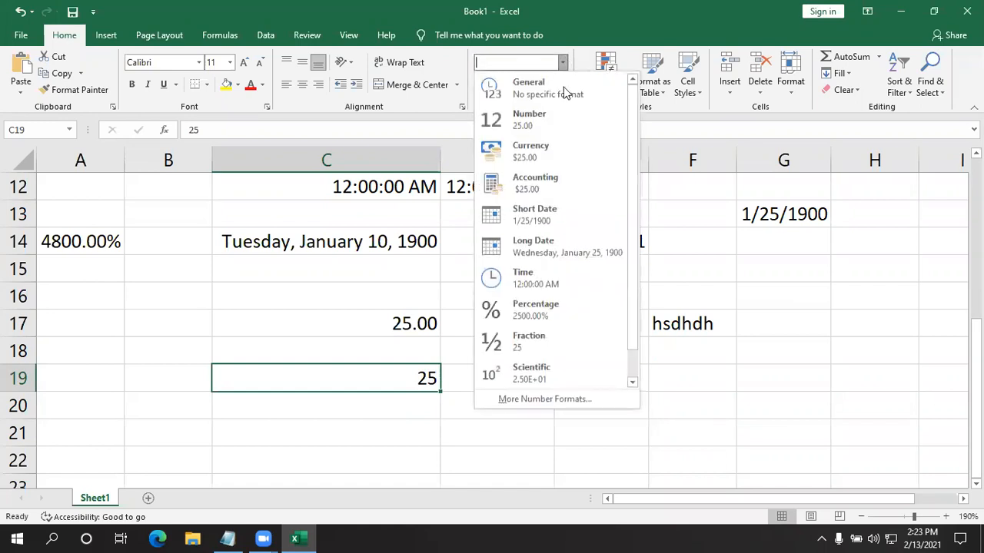
left_click(534, 152)
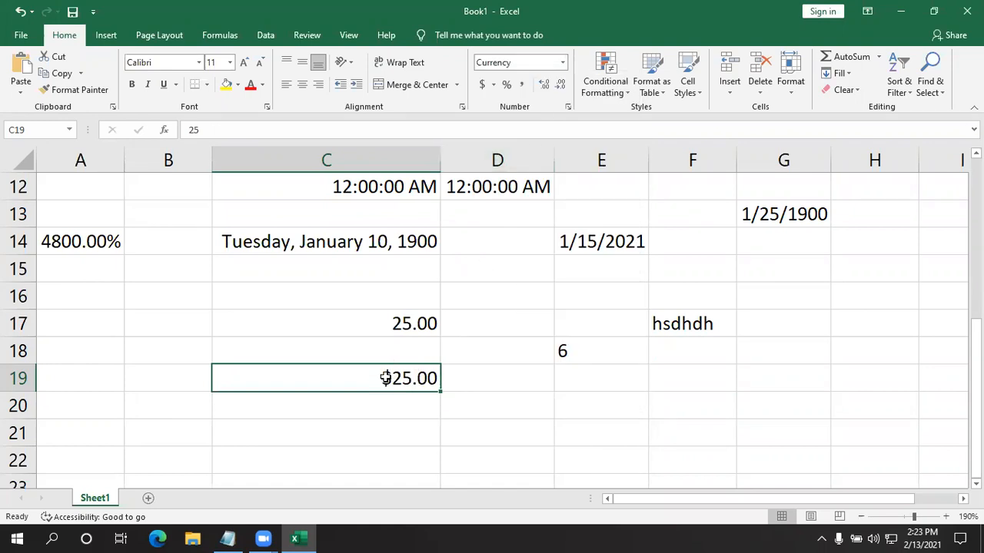
- Apply the $ English (United States) accounting format to cell C19
left_click(453, 384)
left_click(413, 379)
left_click(493, 85)
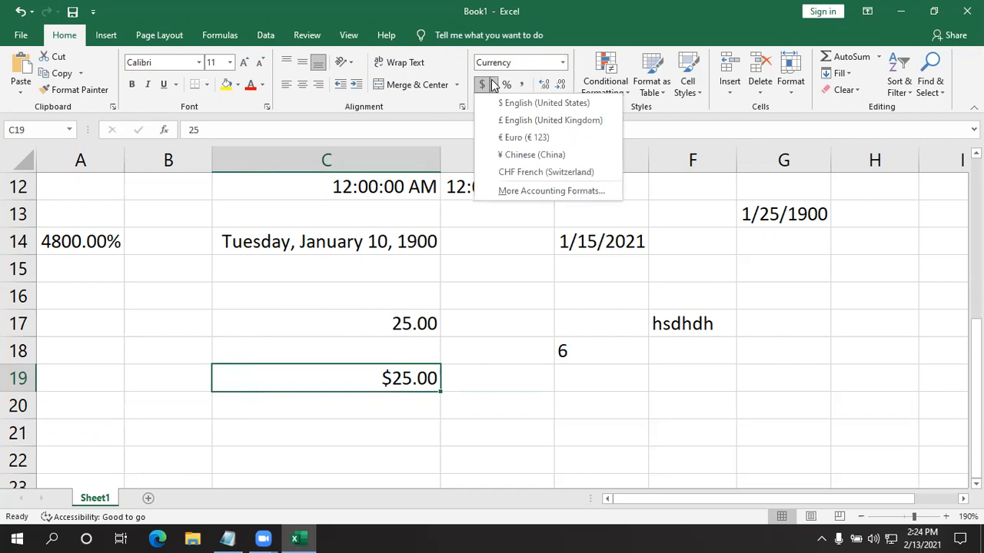
left_click(556, 110)
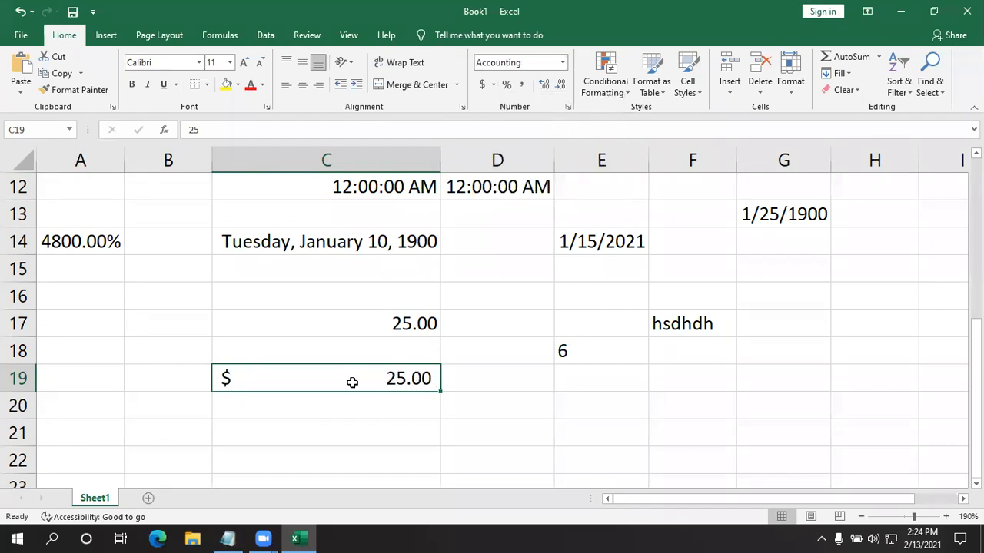
- Switch the accounting format of cell C19 to Euro (€ 123), followed by ¥ Chinese (China)
left_click(494, 85)
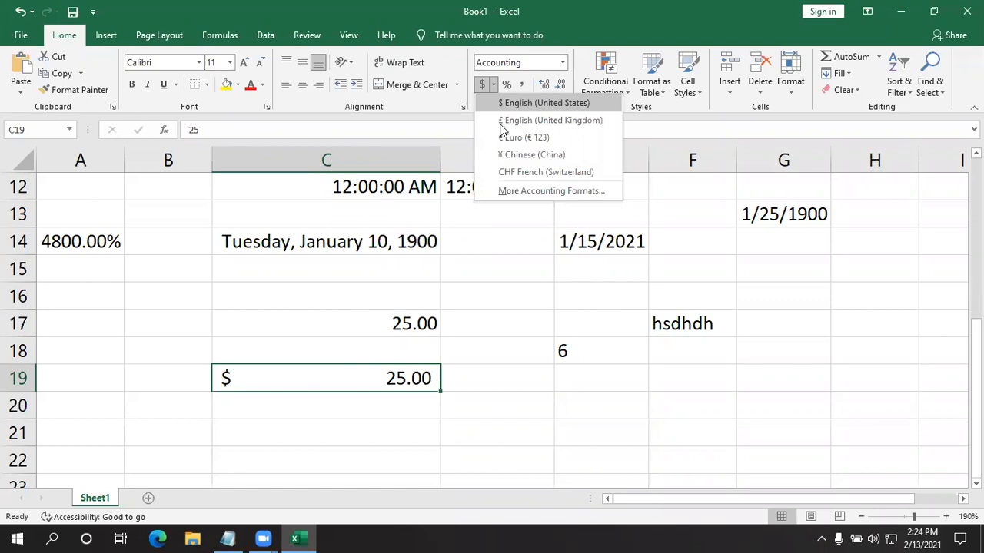
left_click(571, 138)
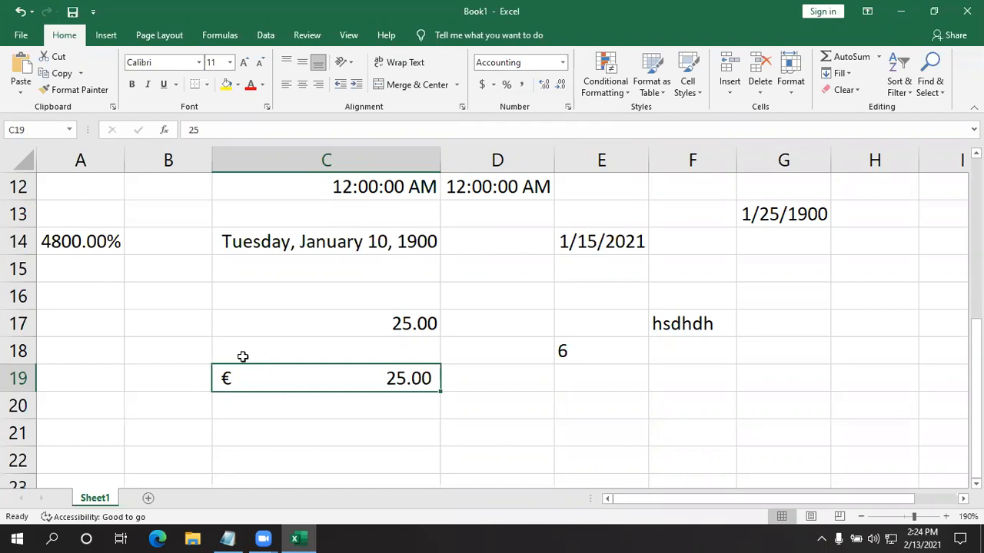
left_click(493, 86)
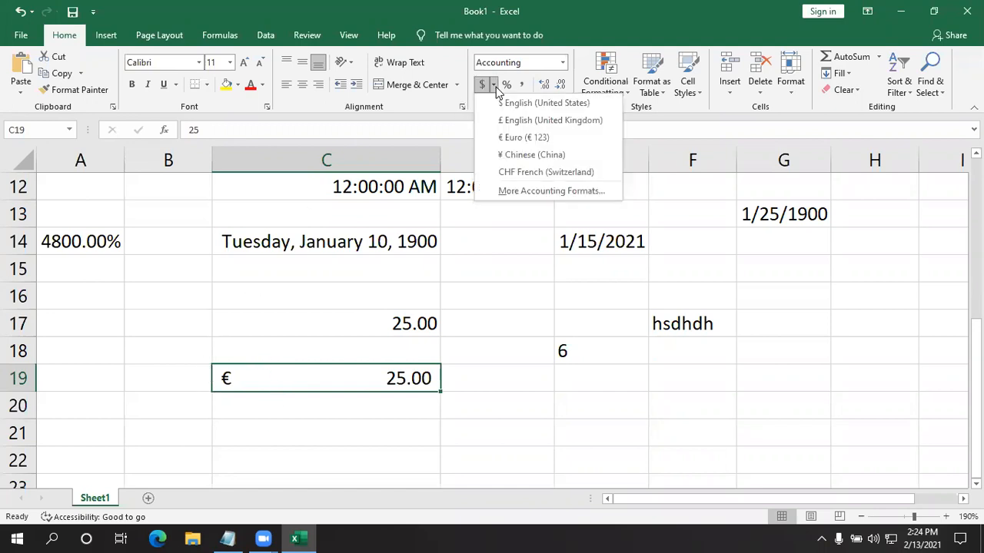
left_click(522, 156)
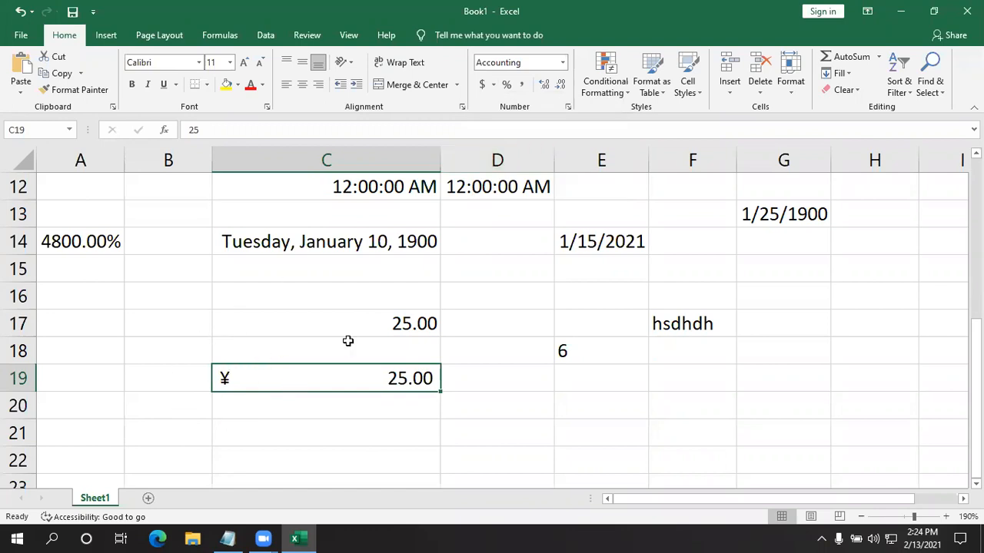
- Set the accounting format of cell C19 to CHF French (Switzerland)
left_click(493, 85)
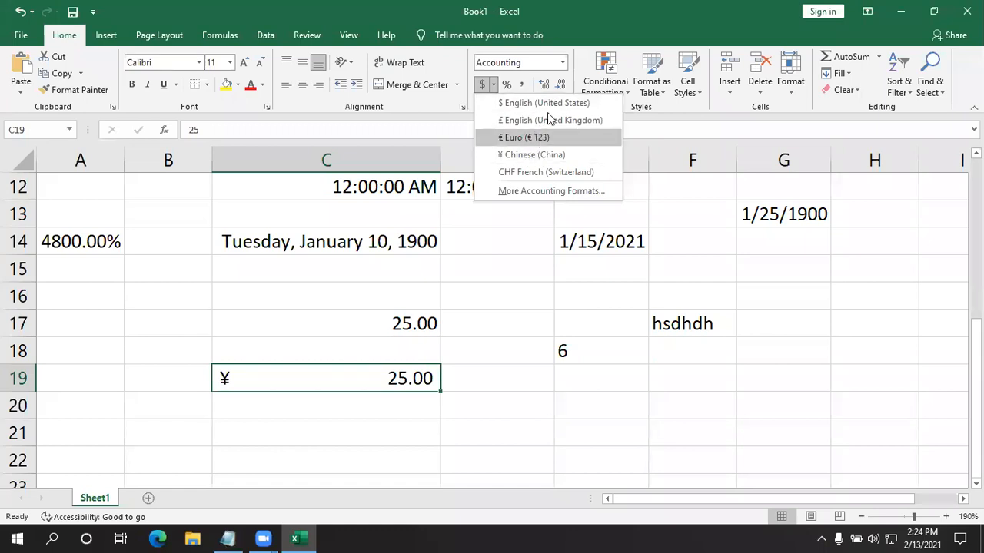
left_click(543, 171)
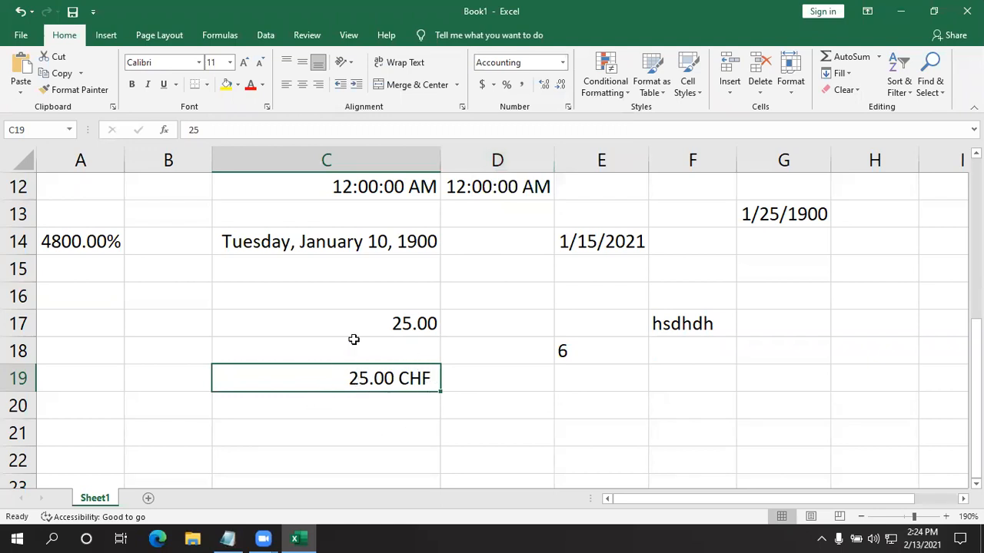
left_click(494, 87)
left_click(494, 90)
left_click(557, 415)
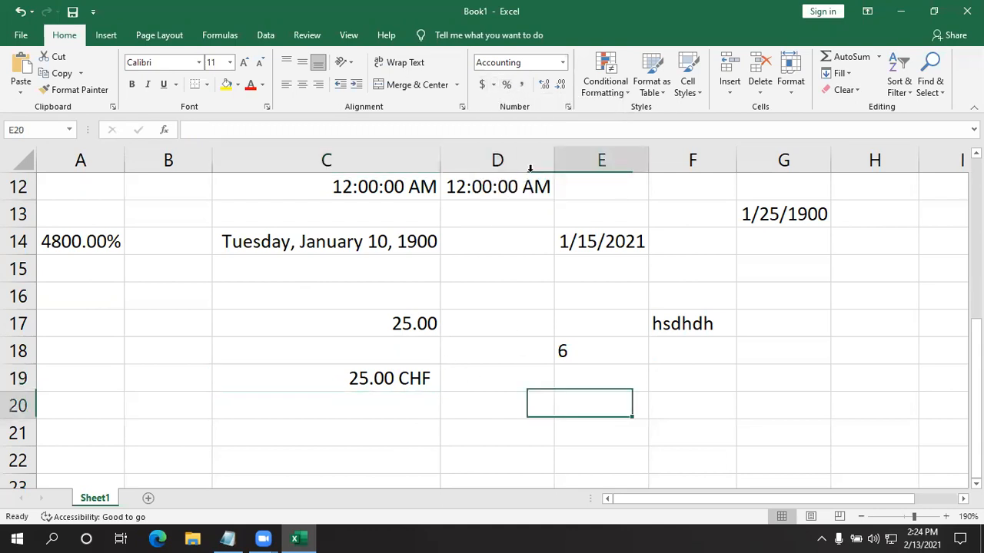
left_click(562, 62)
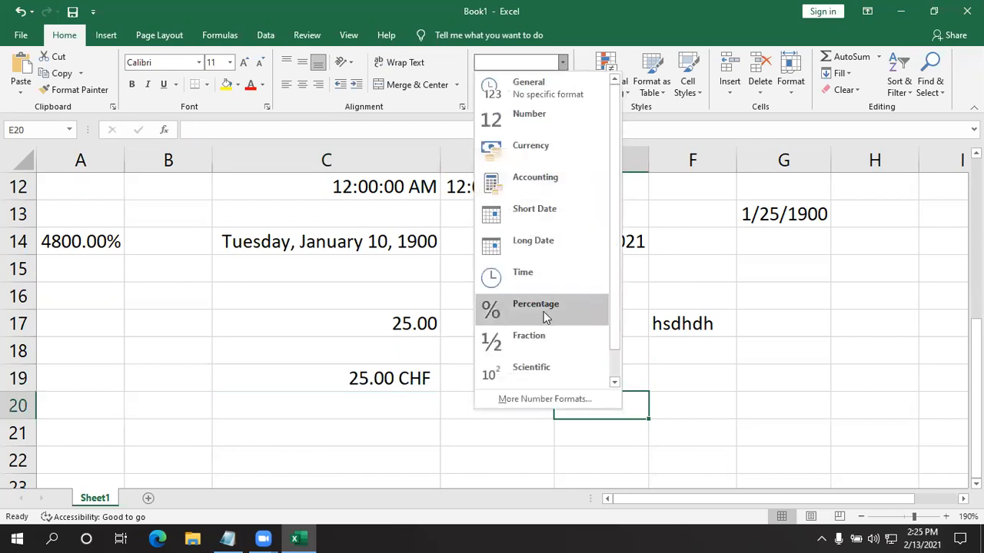
left_click(454, 175)
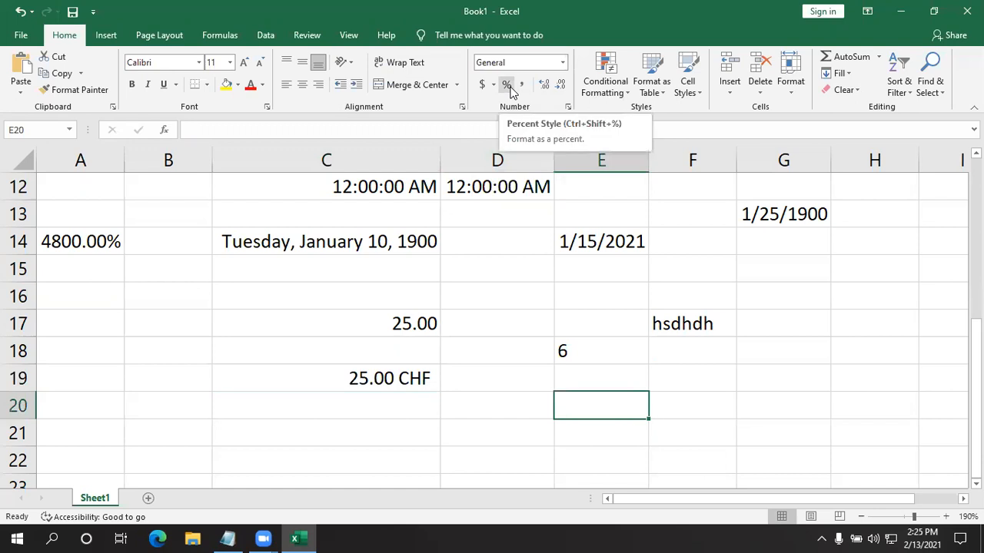
- Enter 25 in cell B18 and apply the Percent Style to it
left_click(215, 344)
left_click(124, 352)
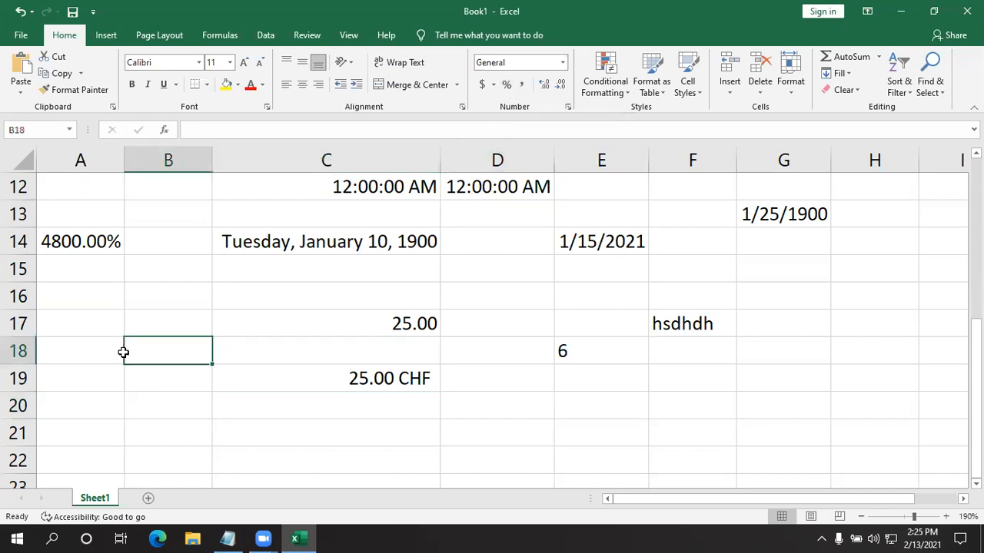
type("25")
key("Return")
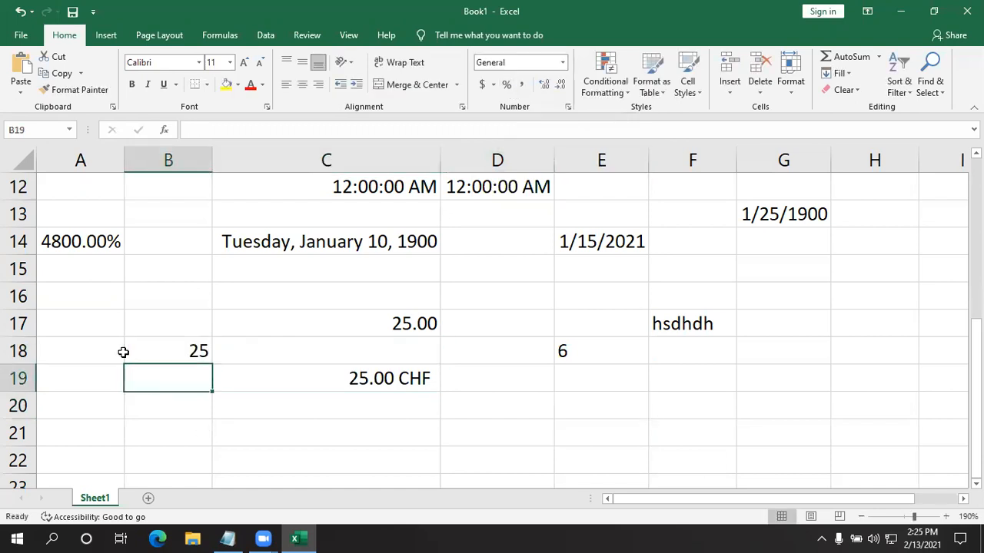
left_click(123, 352)
left_click(176, 352)
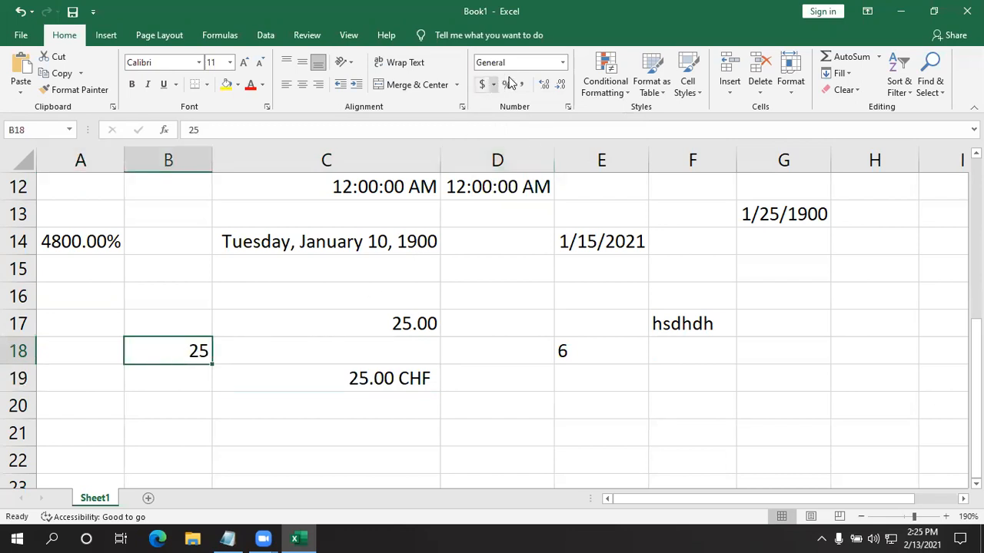
left_click(563, 63)
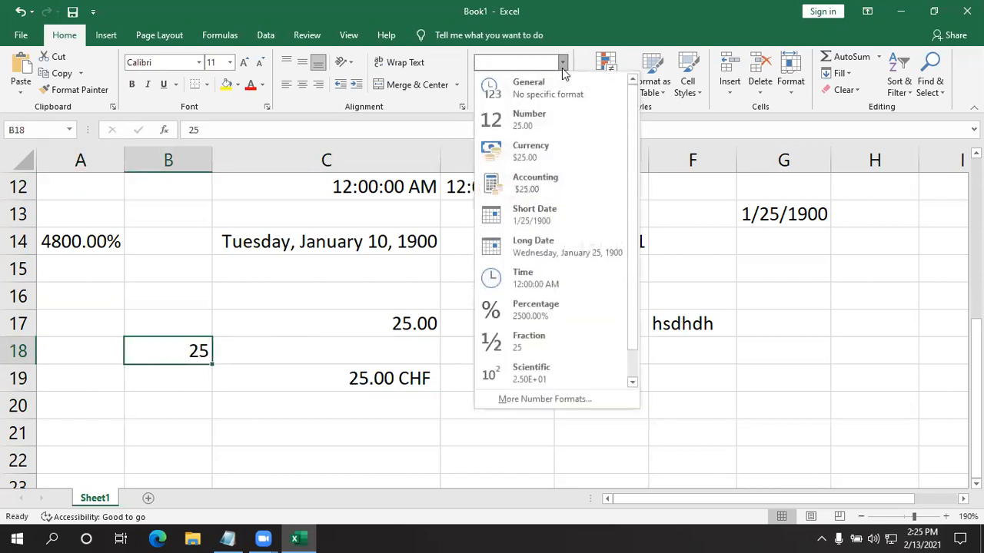
left_click(562, 67)
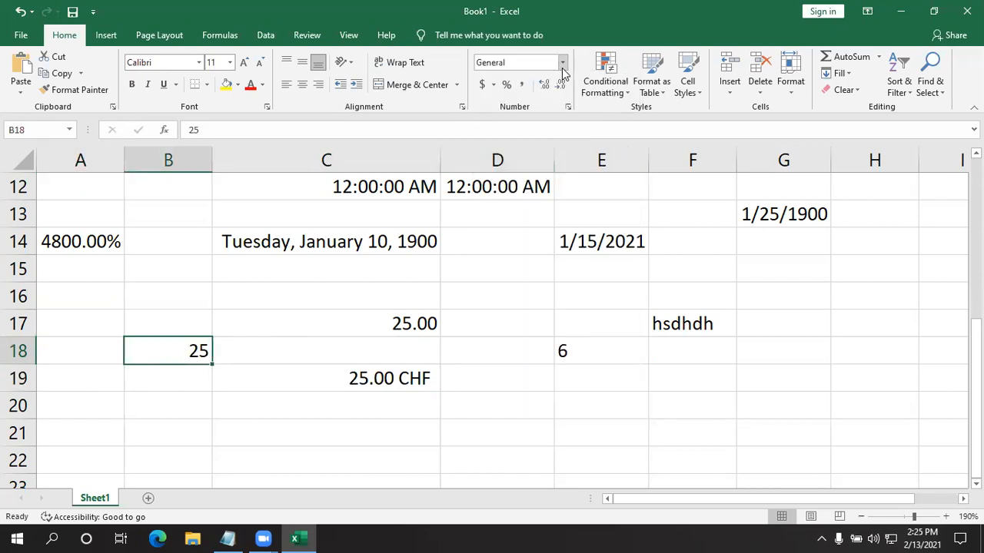
left_click(506, 86)
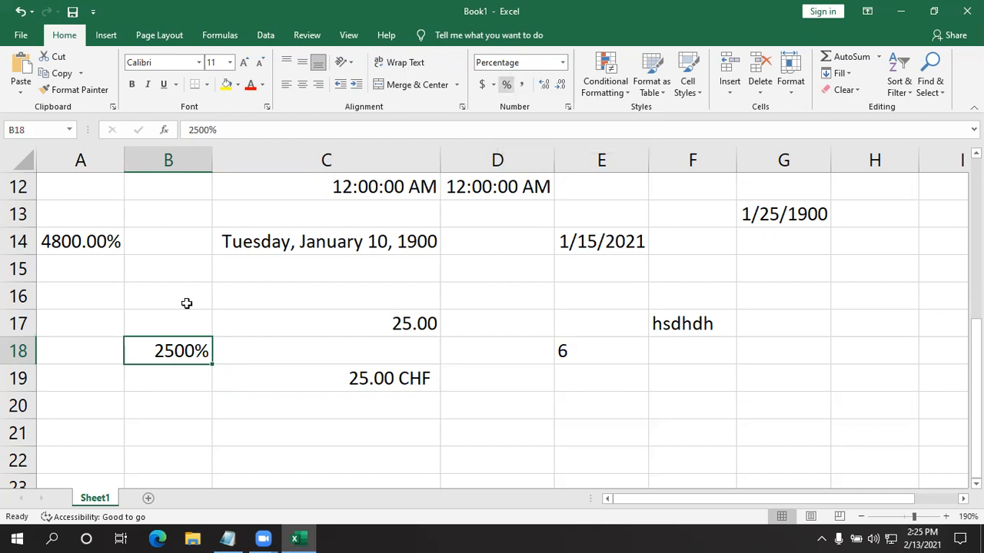
- Enter 25 in cell B20 and set its number format to Percentage with two decimals
left_click(234, 426)
left_click(171, 414)
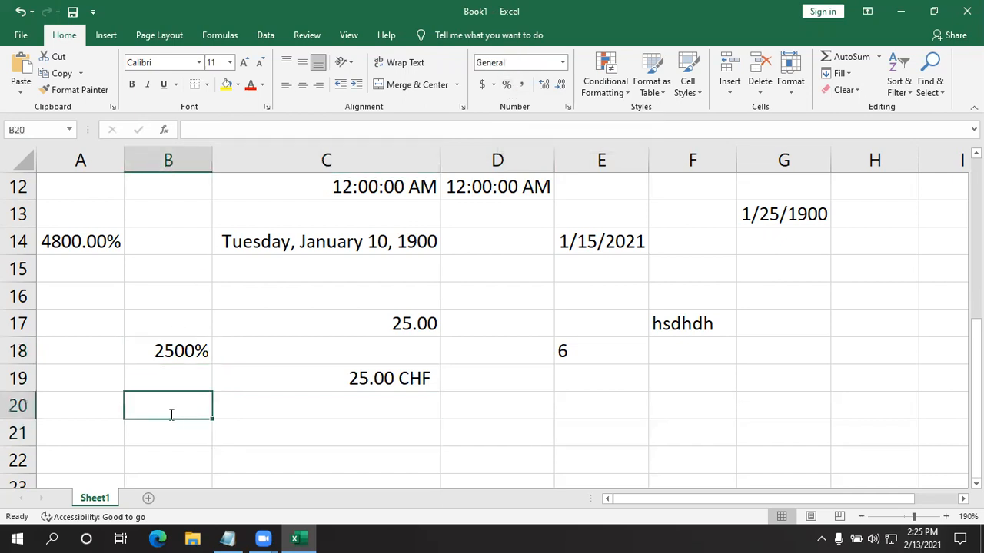
type("25")
key("Return")
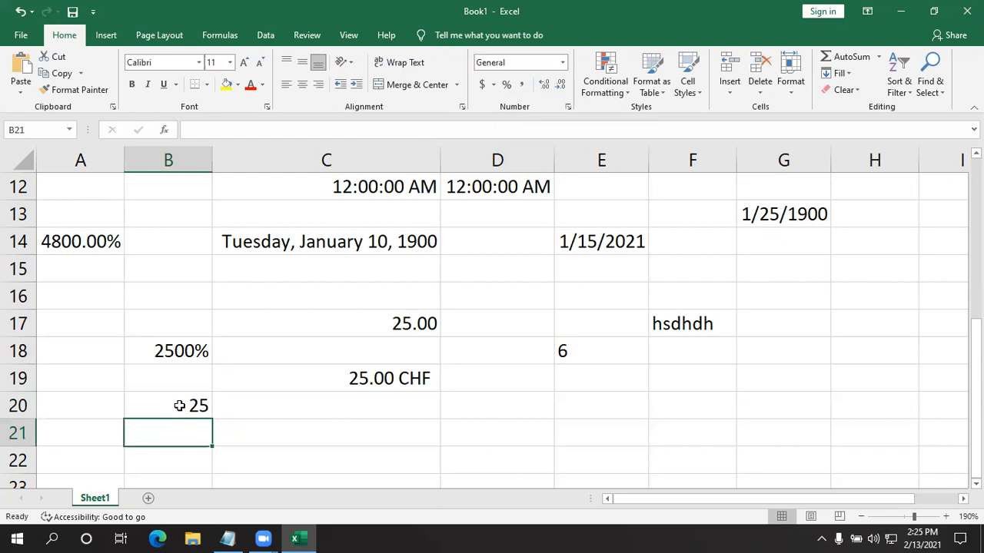
left_click(176, 405)
left_click(562, 62)
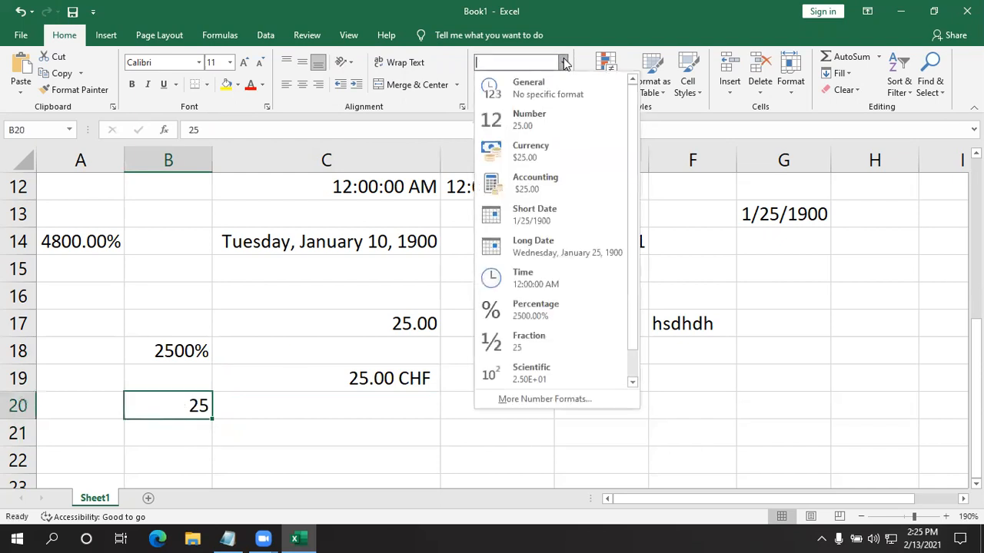
scroll(523, 200, "down", 1)
left_click(526, 282)
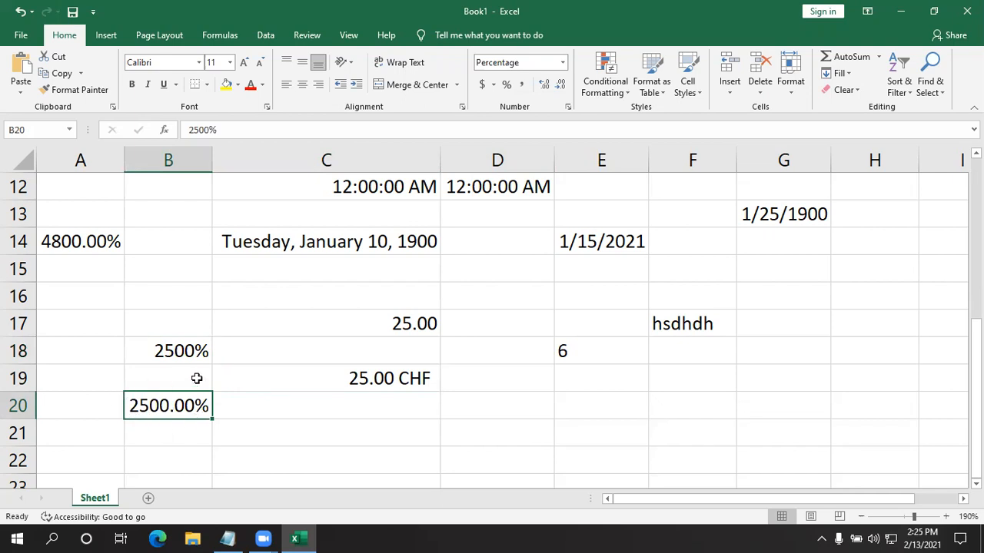
left_click(176, 348)
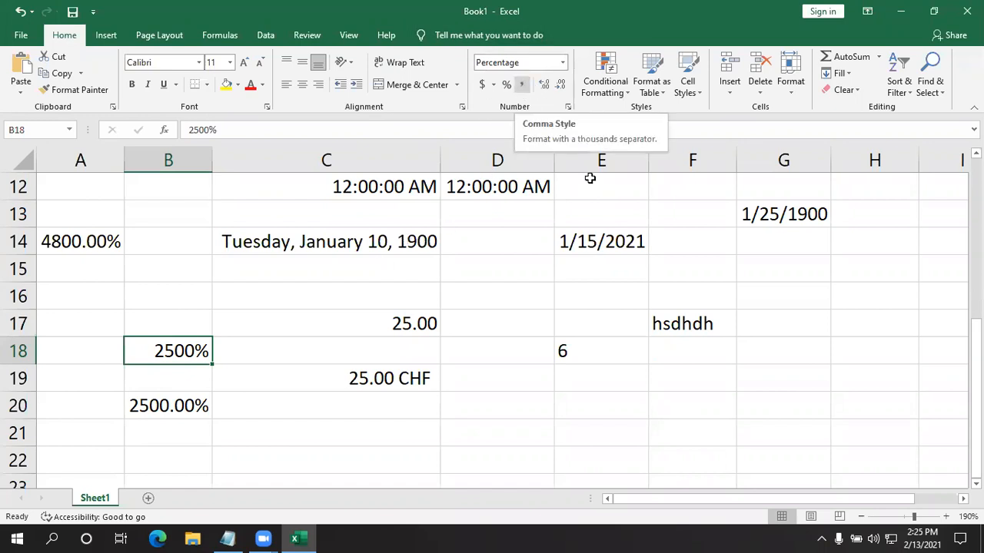
- Enter 200000 in cell E20 and apply the Comma Style to it
left_click(599, 408)
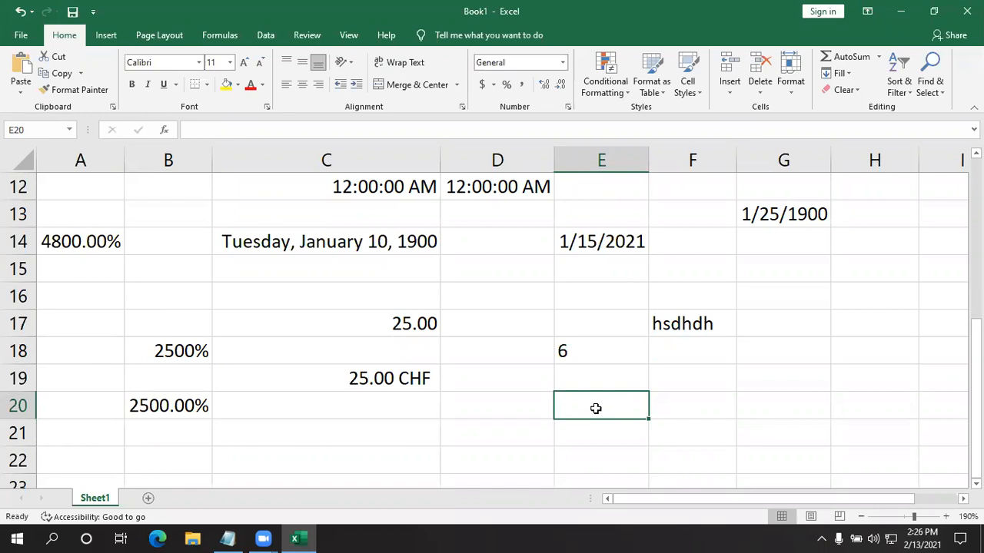
type("200000")
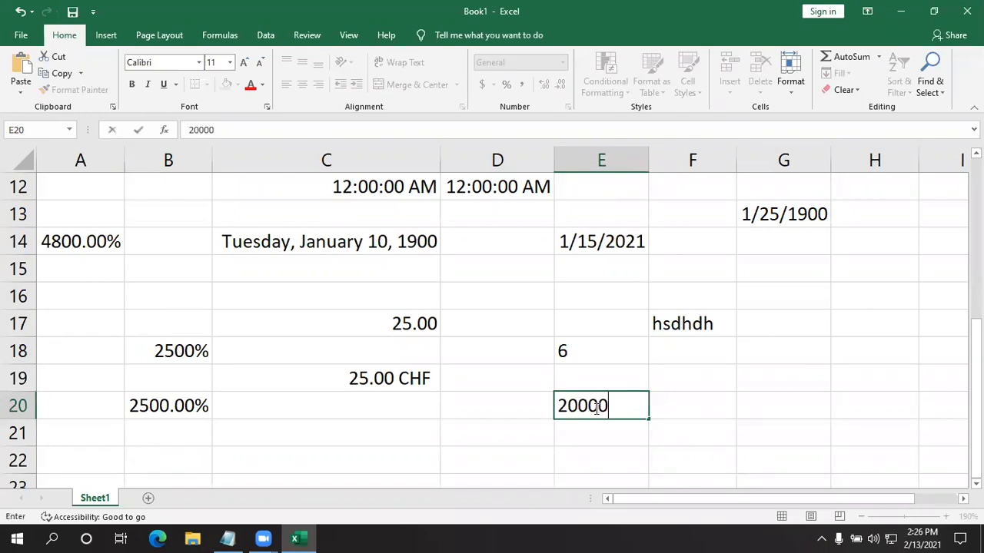
key("Return")
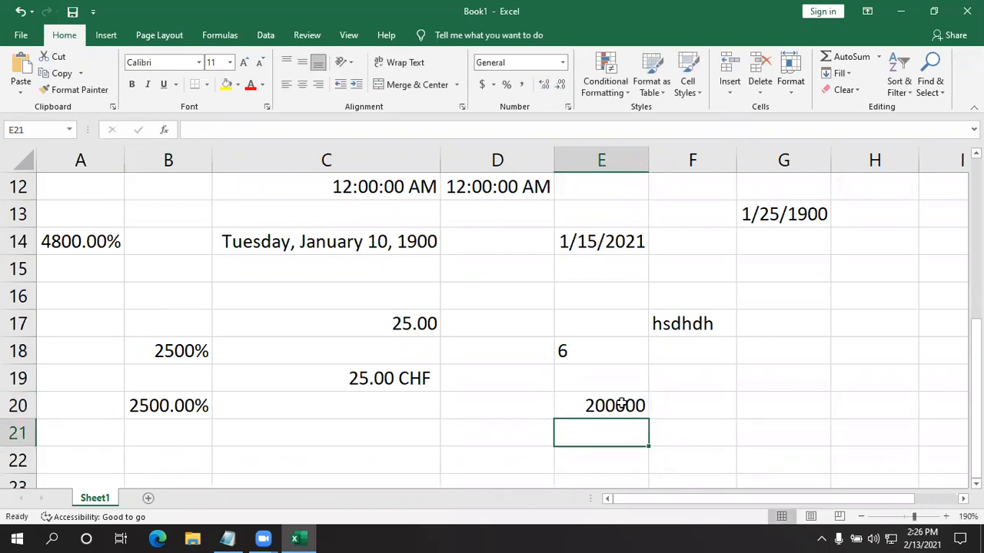
left_click(621, 405)
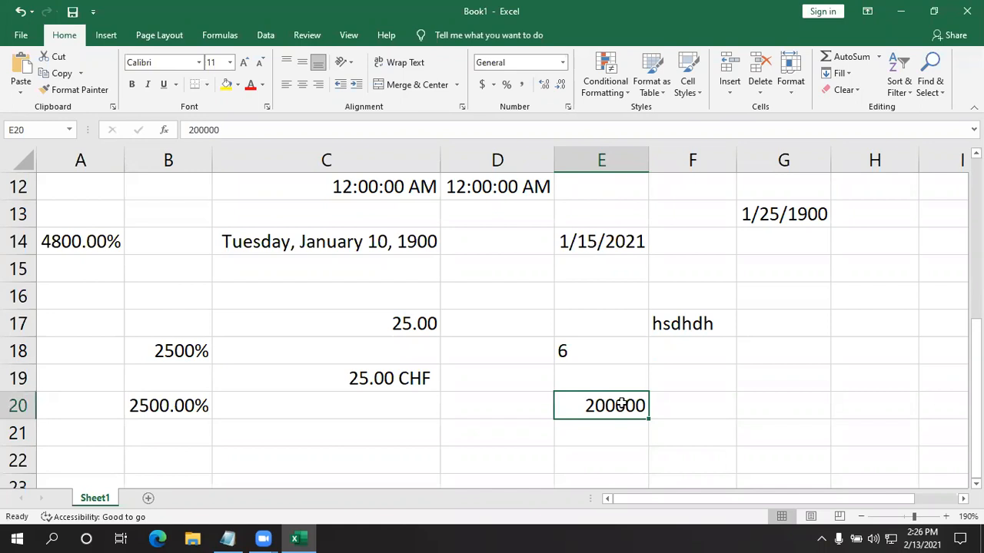
key("Return")
key("Return")
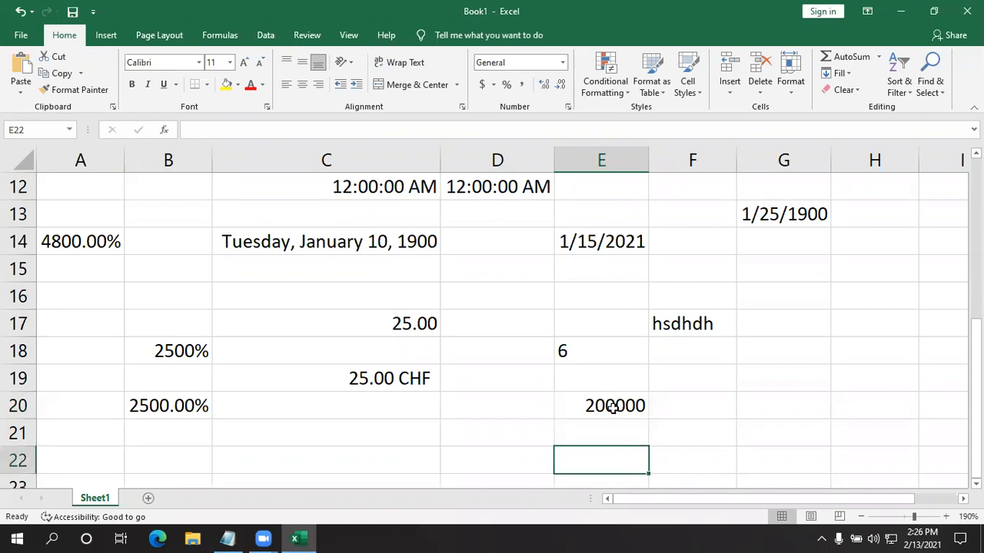
left_click(612, 406)
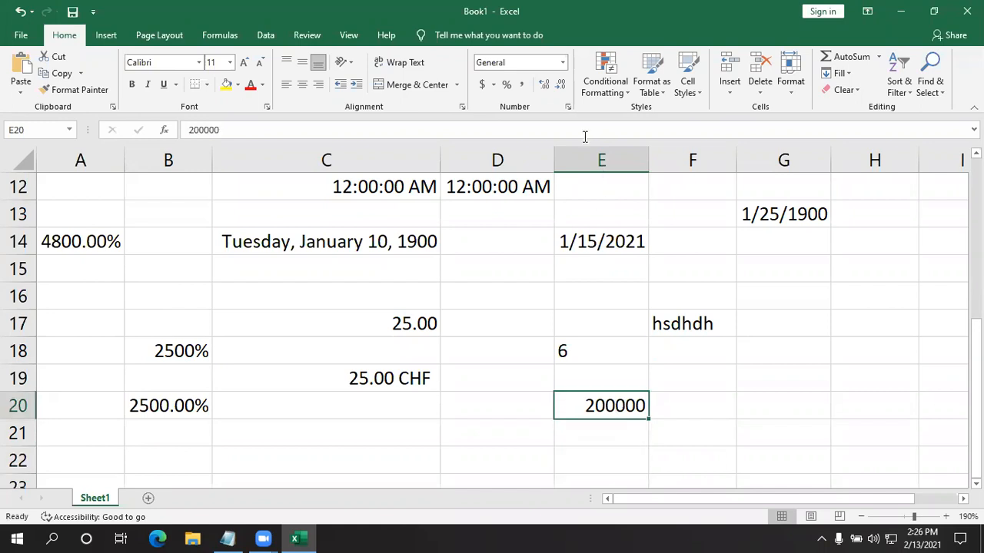
left_click(527, 90)
left_click(450, 446)
left_click(589, 396)
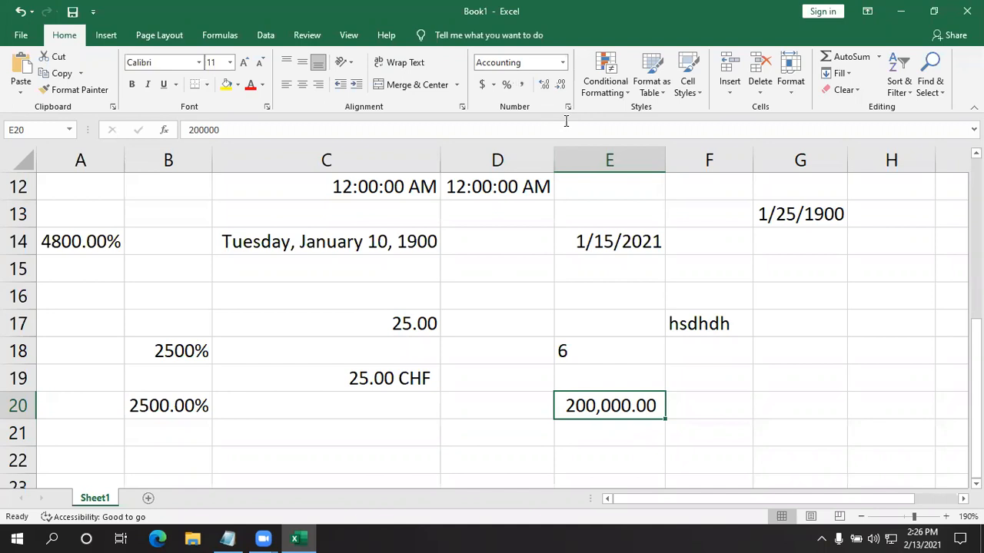
left_click(498, 369)
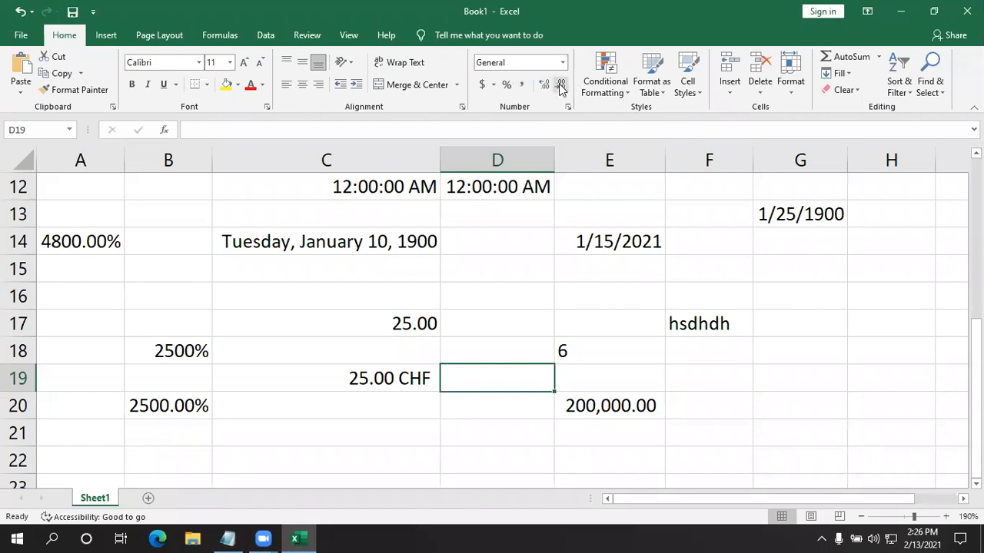
left_click(784, 353)
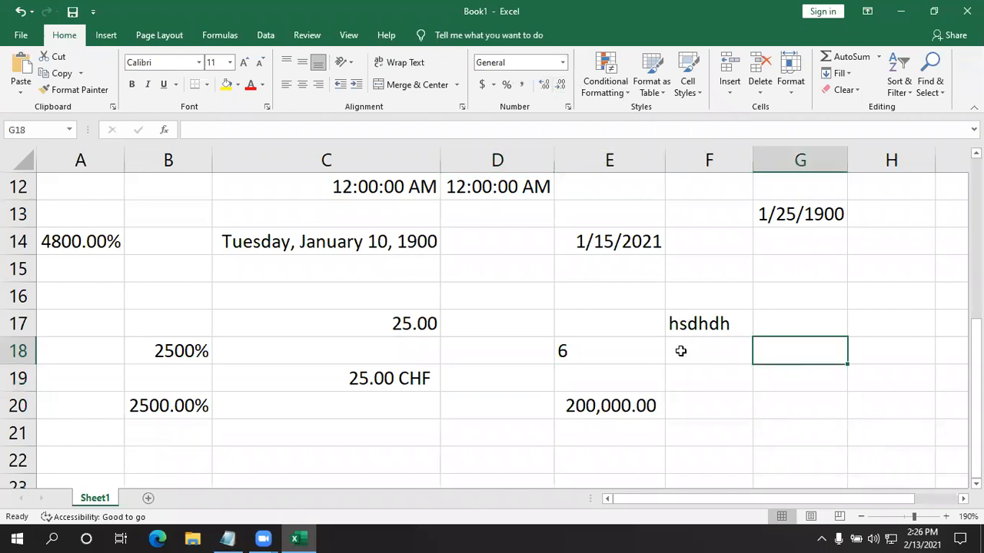
- Increase the decimal places of the number in cell C17 repeatedly, adding more than ten places
left_click(377, 327)
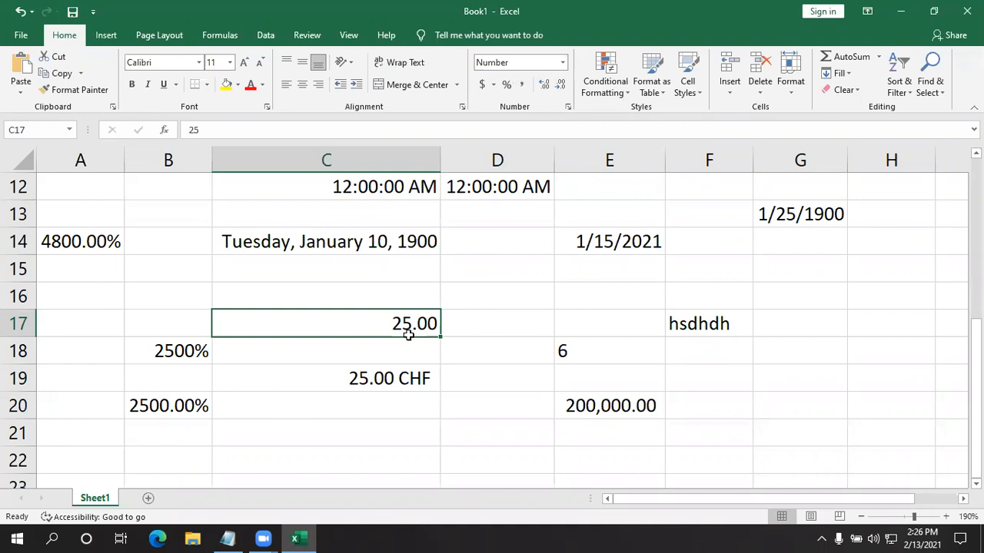
left_click(543, 85)
left_click(544, 85)
left_click(543, 84)
left_click(543, 84)
left_click(544, 85)
left_click(543, 85)
left_click(543, 84)
left_click(543, 84)
left_click(544, 84)
left_click(543, 84)
left_click(543, 85)
left_click(543, 84)
left_click(543, 85)
left_click(543, 85)
left_click(543, 85)
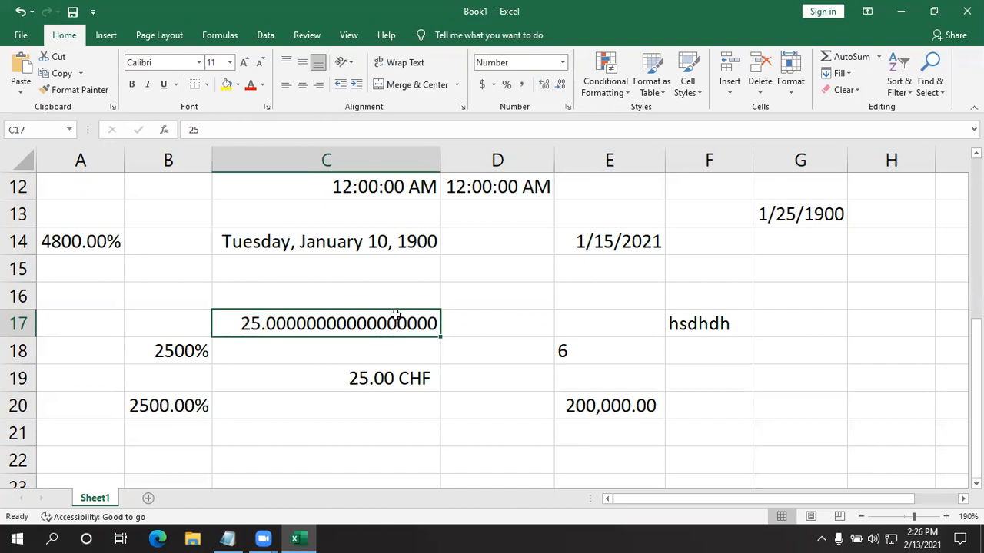
- Decrease the decimal places of the number in cell C17 to eight
left_click(562, 86)
left_click(561, 86)
left_click(562, 86)
left_click(562, 86)
left_click(562, 86)
left_click(562, 86)
left_click(562, 86)
left_click(562, 86)
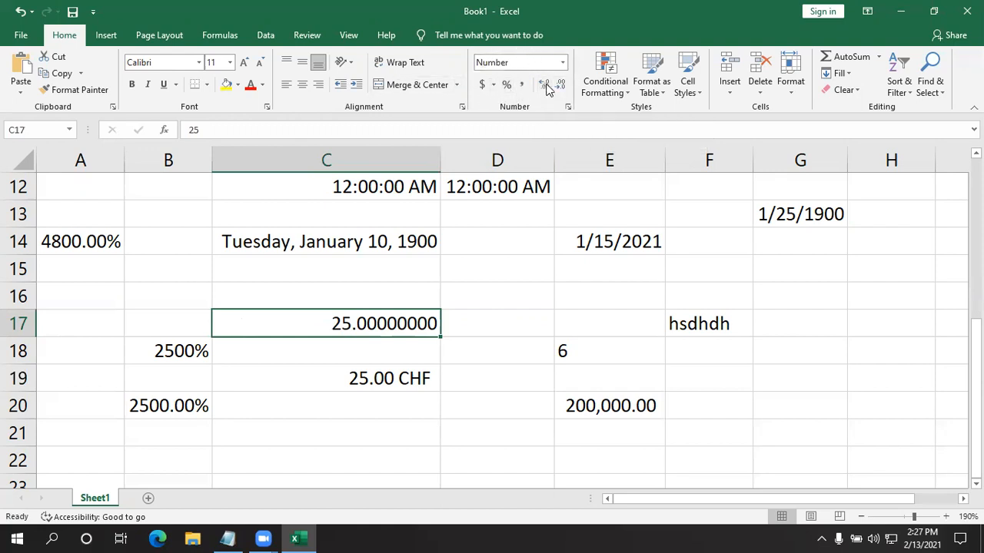
- Clear all the sample values from columns A to G down to row 23
left_click_drag(811, 475, 70, 299)
scroll(70, 300, "down", 6)
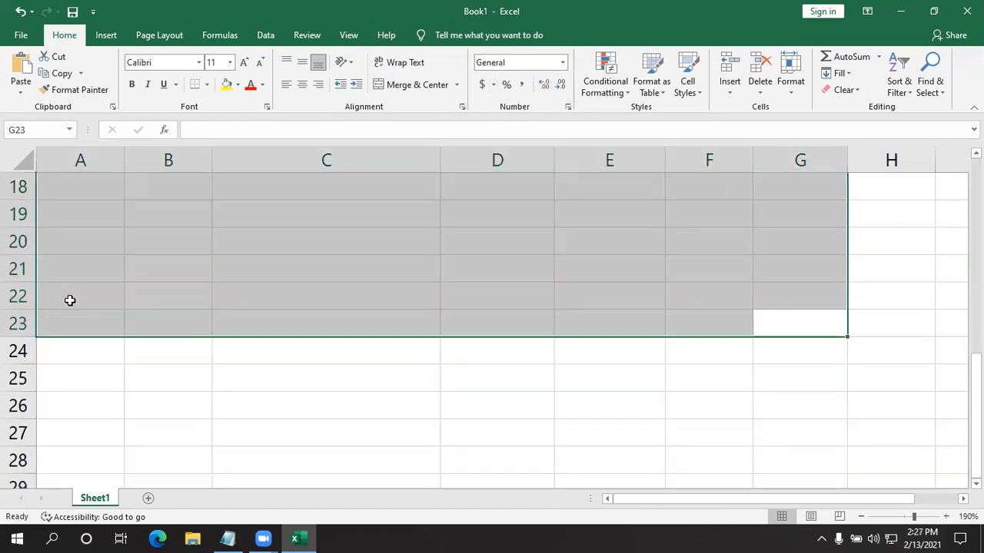
left_click(290, 367)
scroll(269, 356, "up", 6)
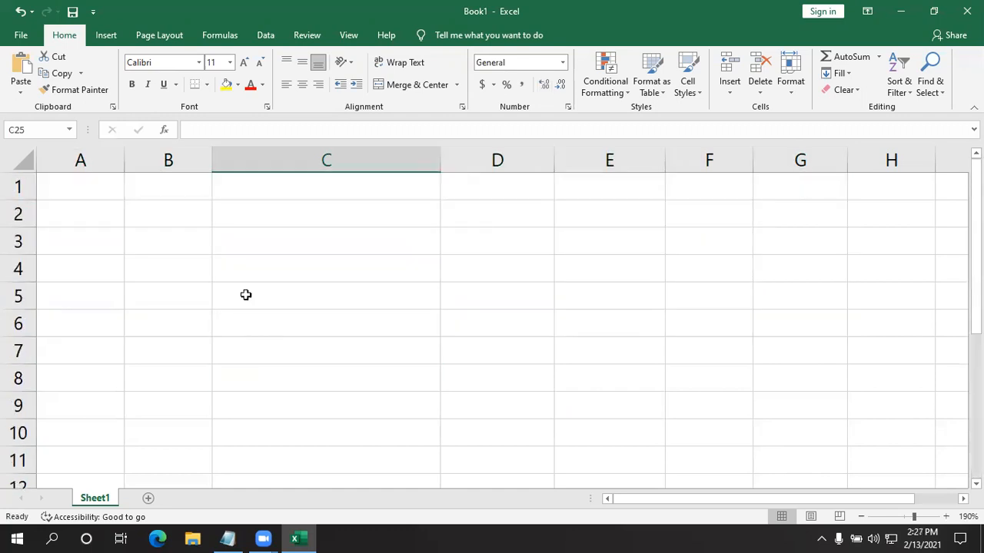
- Enter 25 in cell C1 and set its number format to Currency
left_click(284, 184)
type("25")
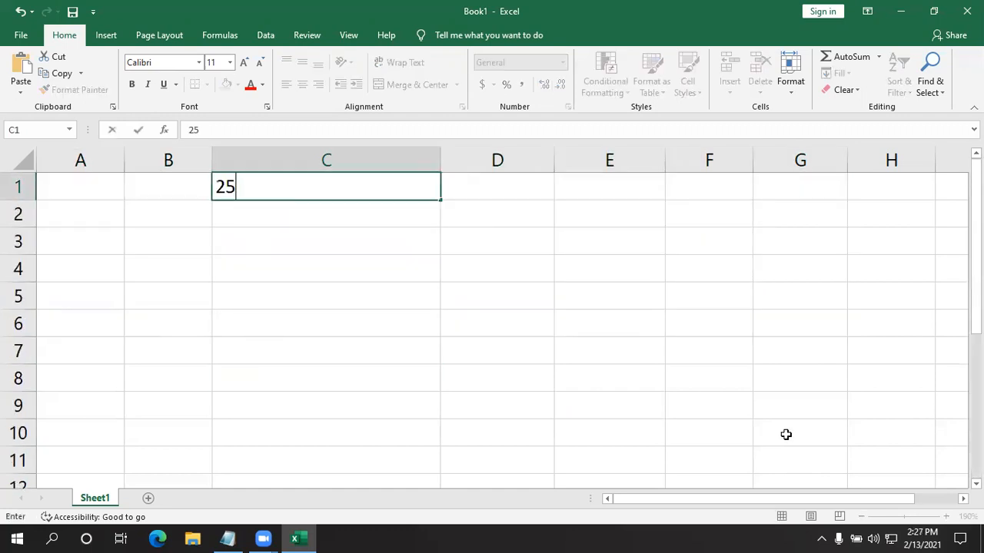
key("Return")
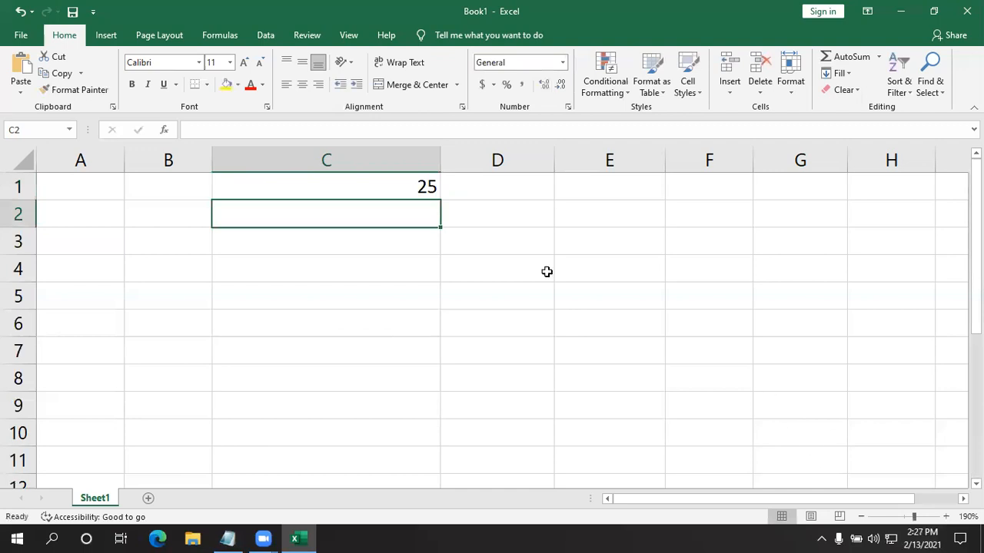
left_click(405, 194)
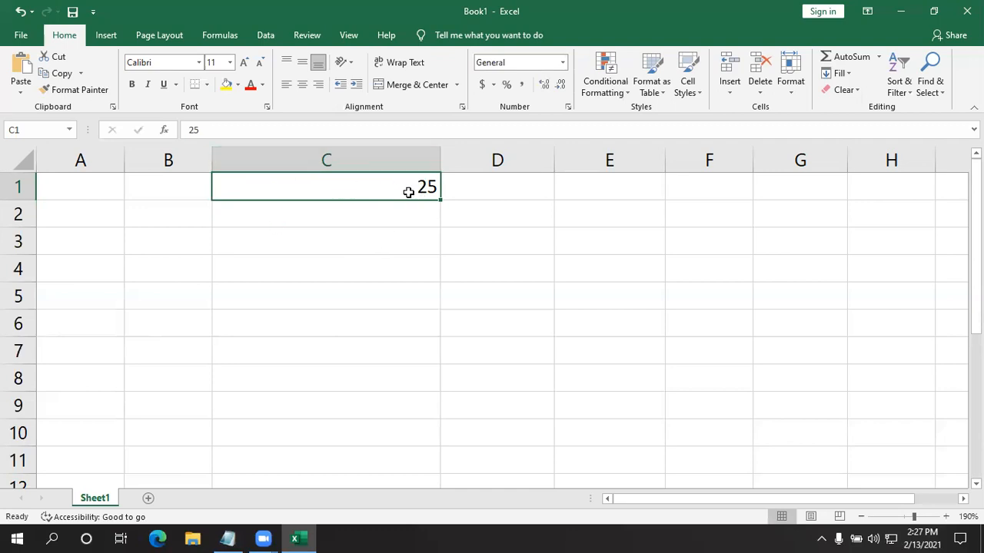
left_click(564, 62)
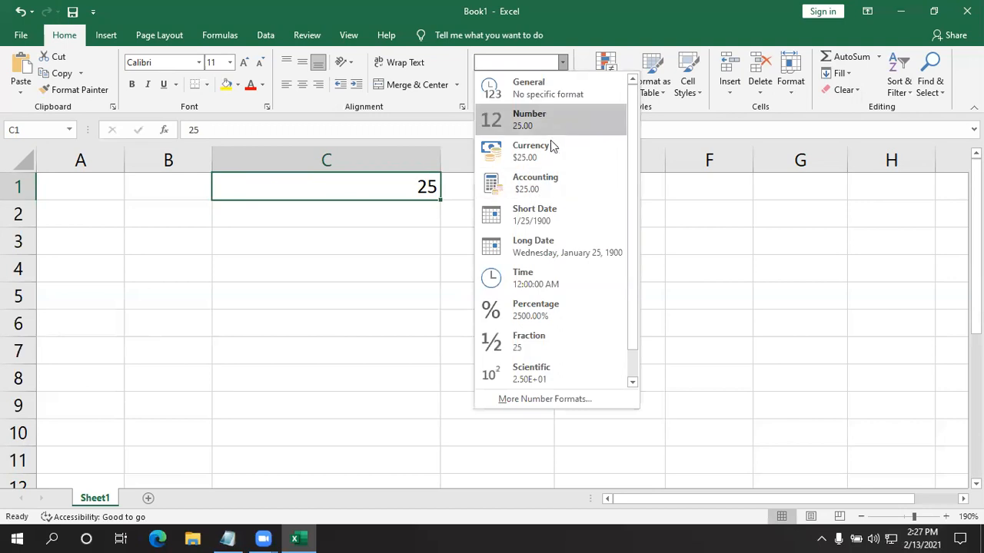
left_click(537, 156)
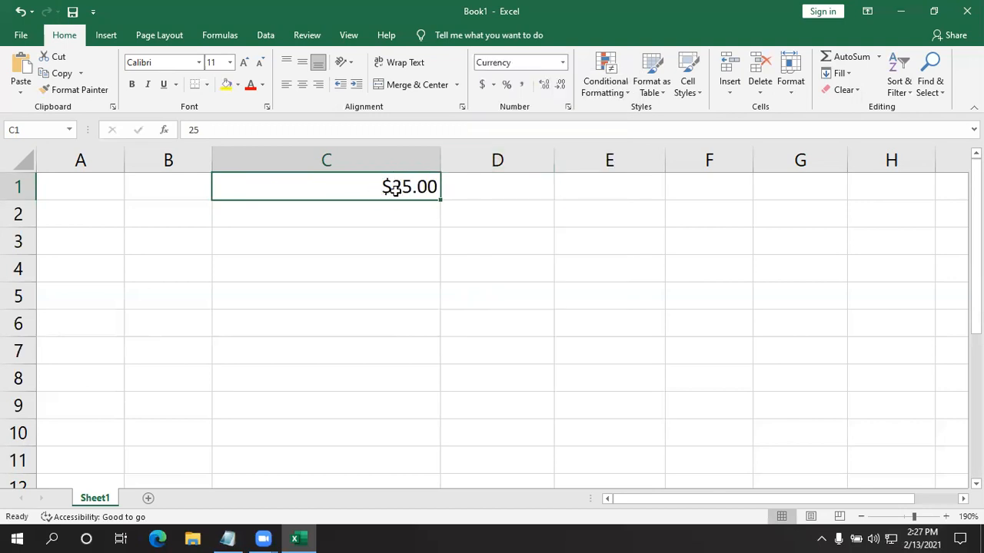
- Enter 25 in cell C2 and set its number format to Short Date
left_click(382, 211)
type("25")
key("Return")
left_click(382, 212)
left_click(562, 63)
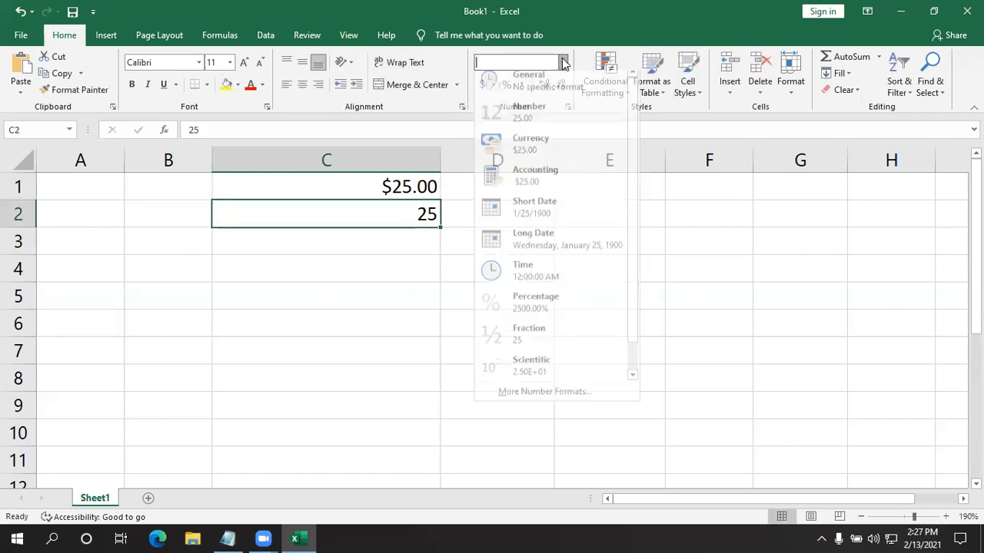
left_click(545, 213)
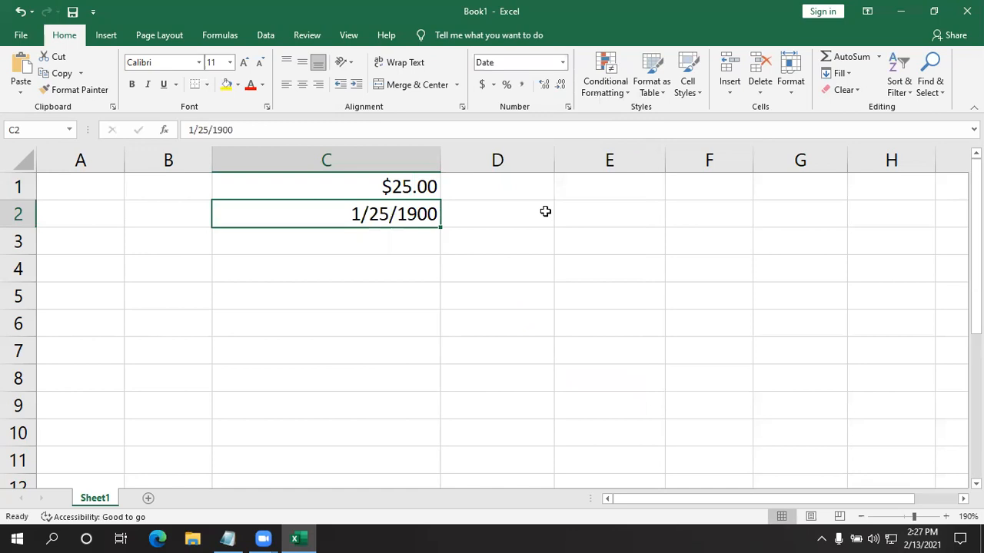
- Enter 30 in cell C3 and set its number format to Long Date
left_click(341, 243)
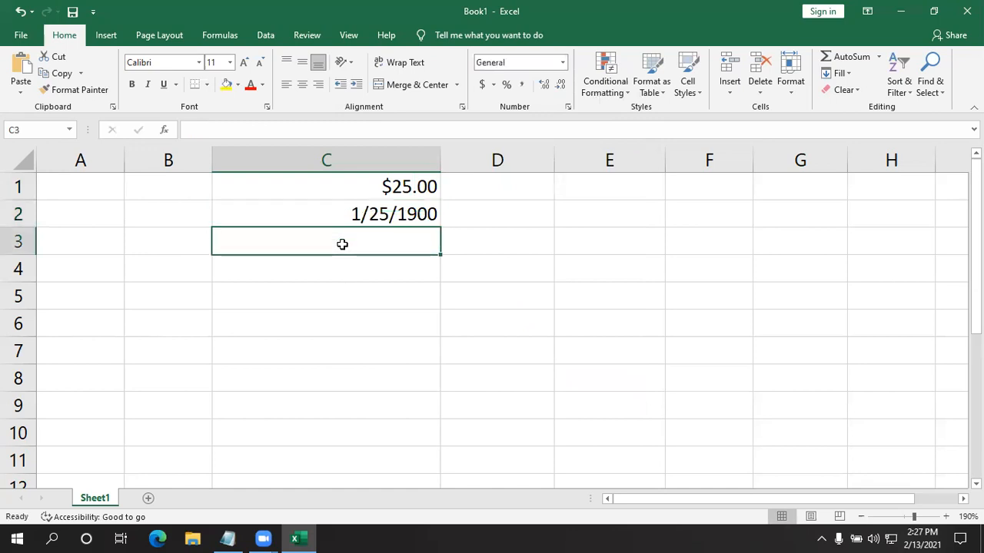
type("30")
key("Return")
left_click(342, 243)
left_click(561, 65)
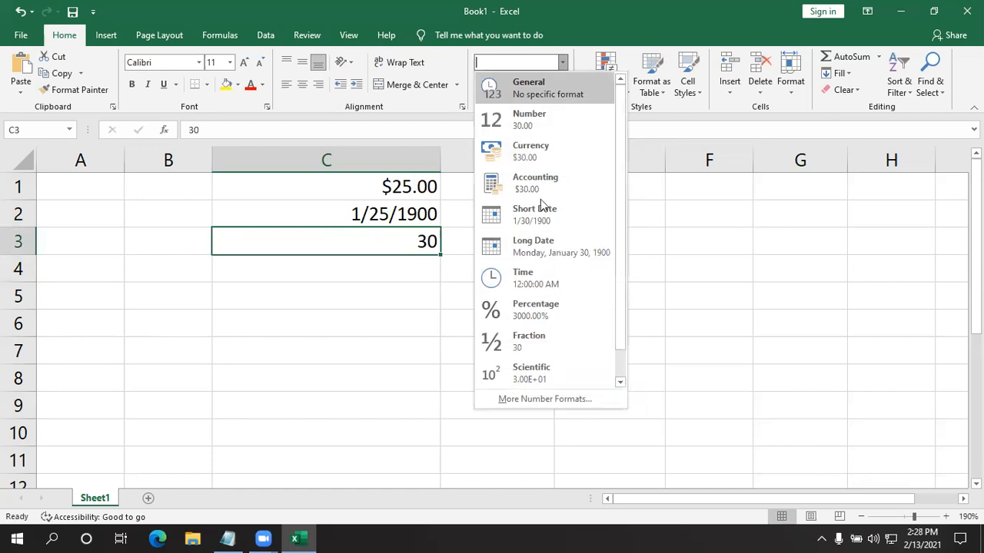
left_click(534, 246)
- Enter 50 in cell C4 and set its number format to Scientific
left_click(330, 278)
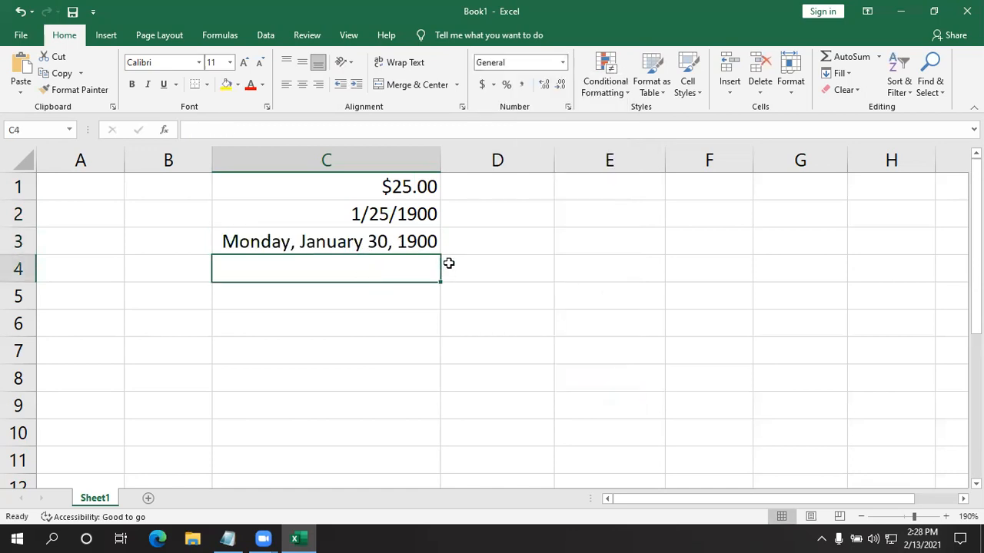
type("50")
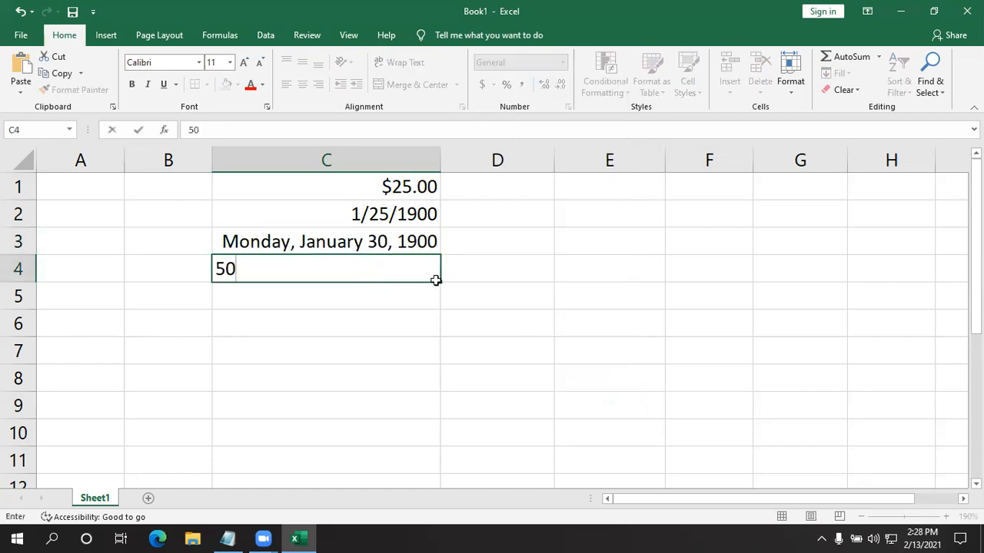
key("Return")
left_click(344, 275)
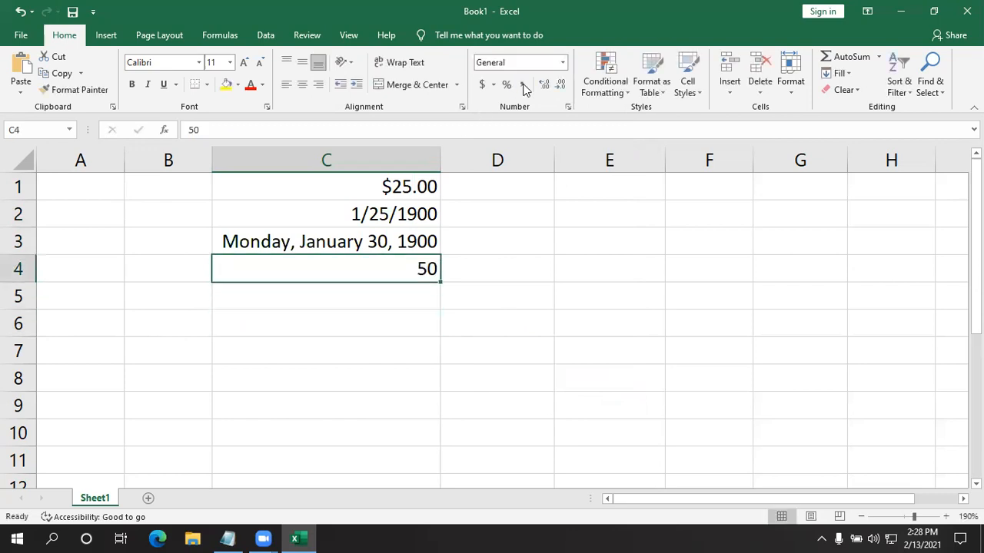
left_click(562, 66)
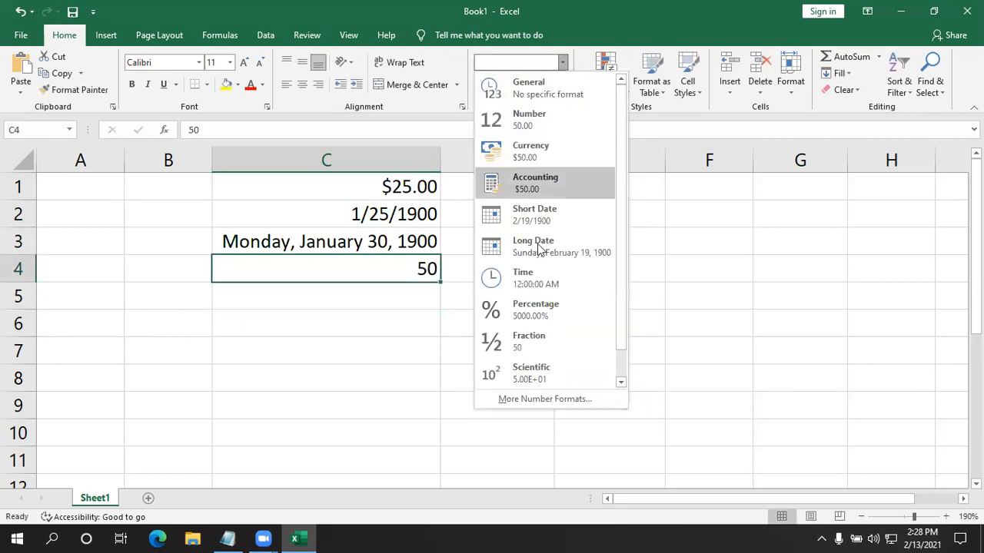
scroll(547, 314, "down", 1)
left_click(549, 346)
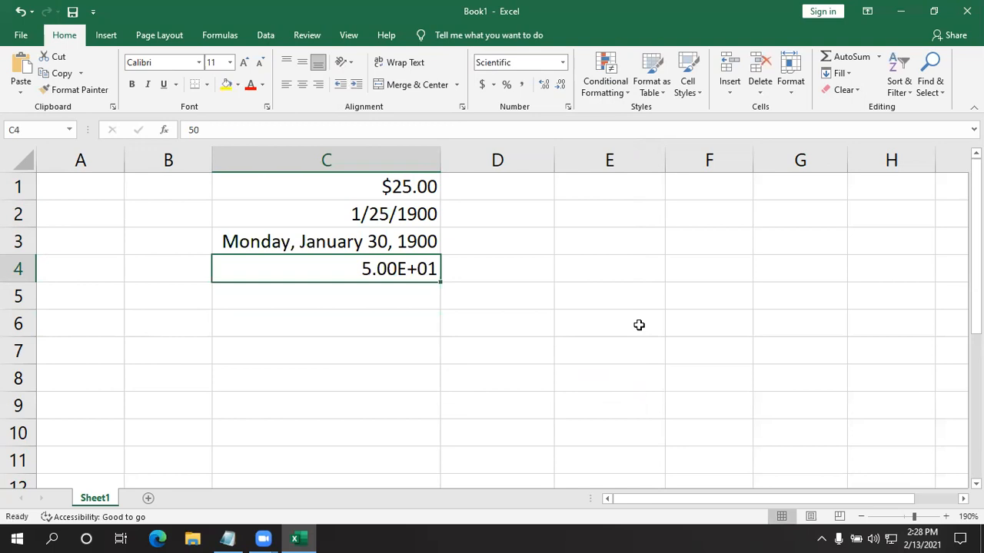
- Enter 50 in cell C5 and set its number format to Text
left_click(406, 304)
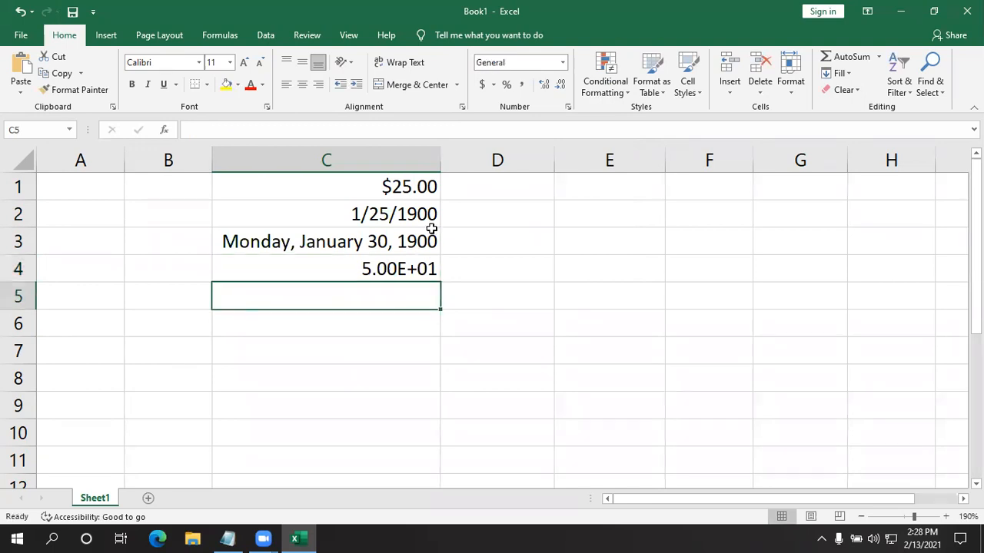
type("50")
key("Return")
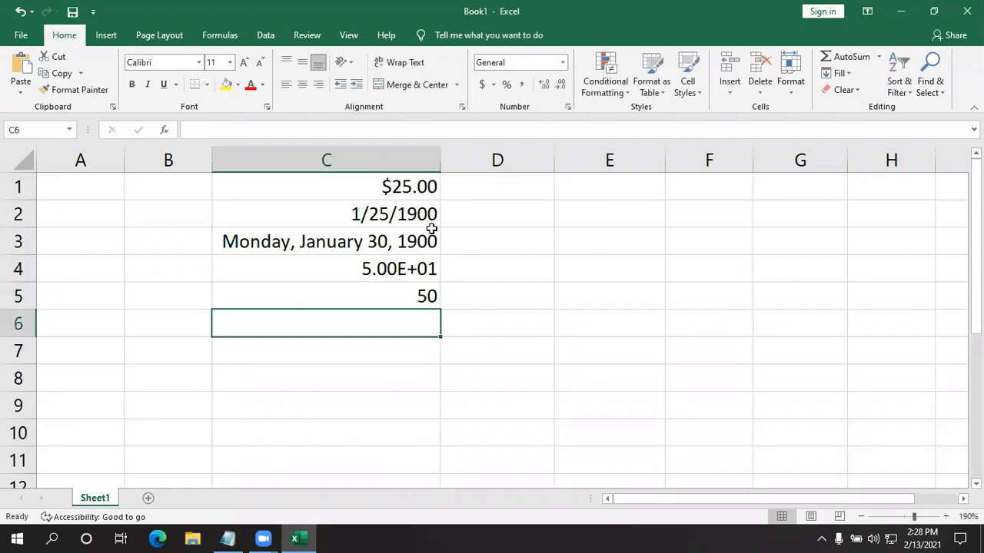
left_click(334, 289)
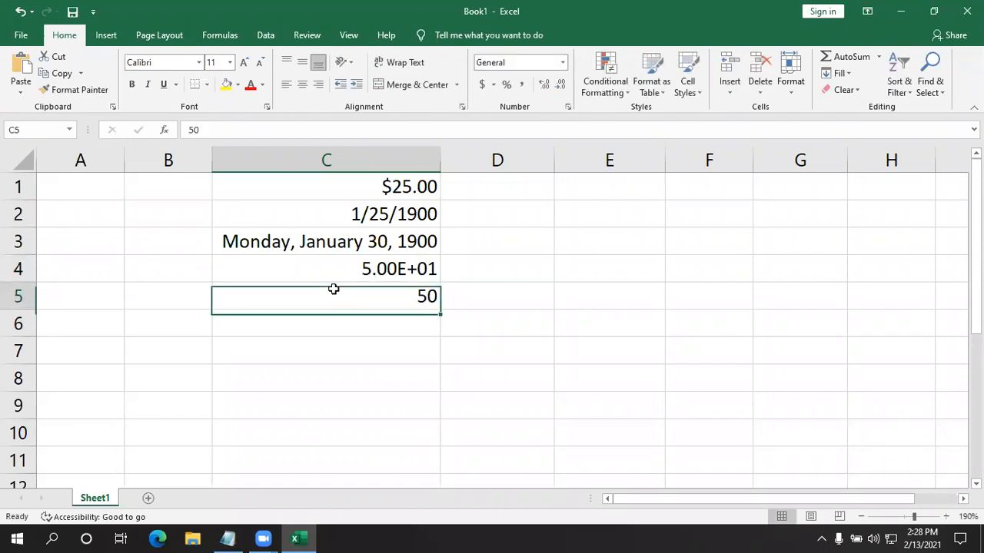
left_click(564, 67)
scroll(540, 322, "down", 1)
left_click(542, 371)
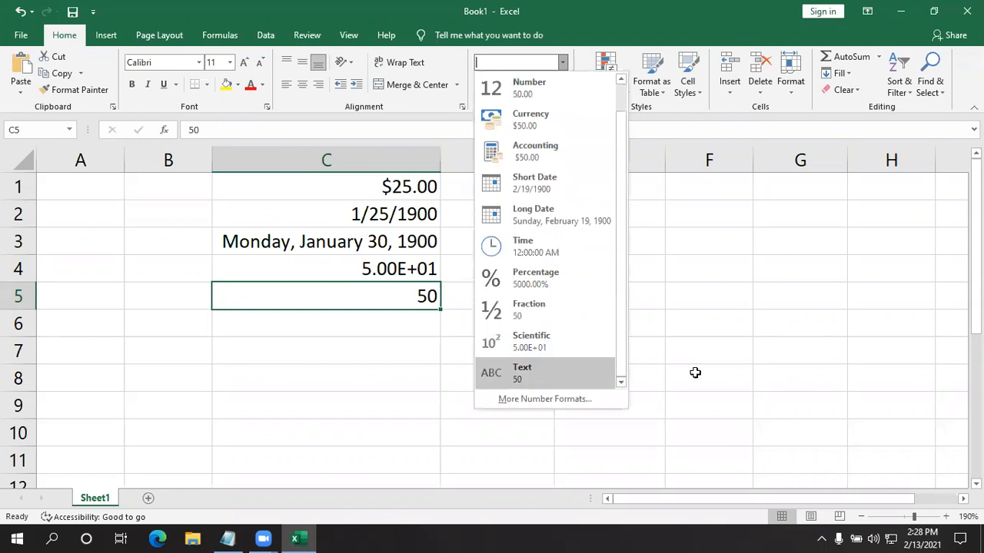
left_click(698, 373)
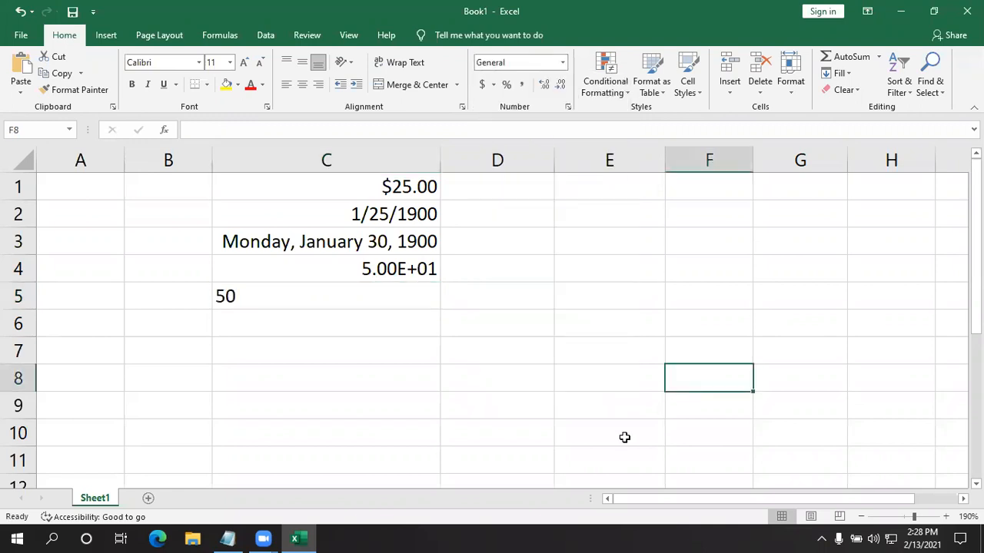
- Set the number format of cells C6 and C5 to Number
left_click(260, 312)
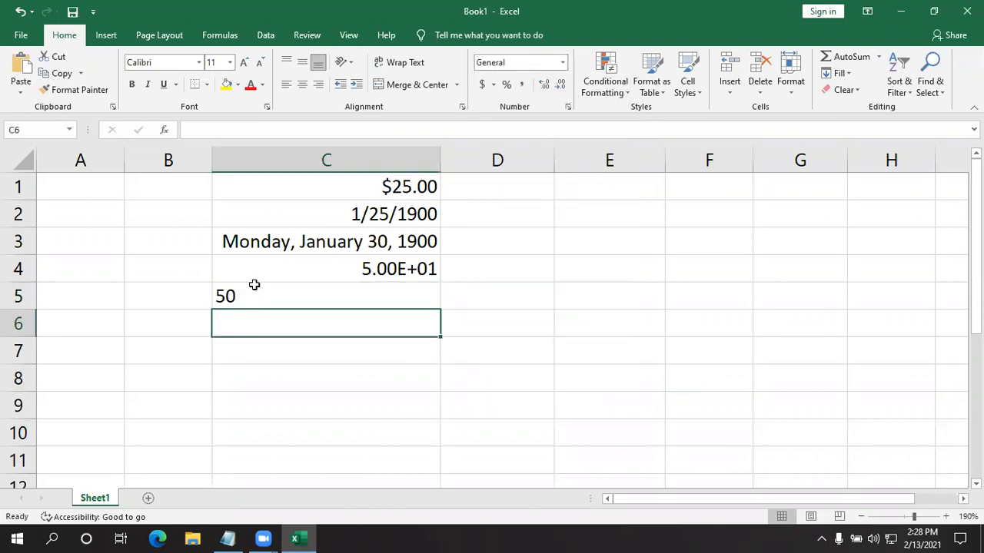
left_click(564, 63)
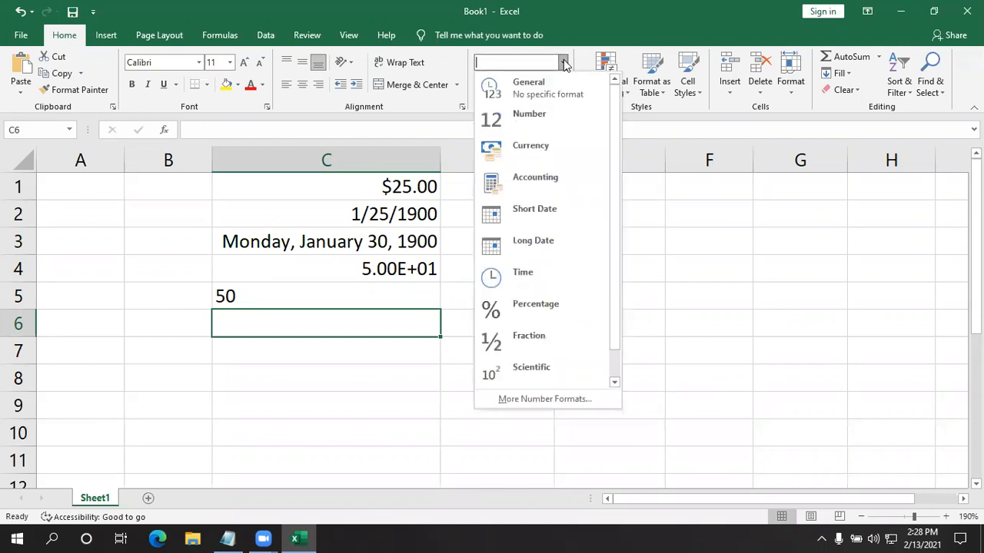
left_click(513, 119)
left_click(296, 290)
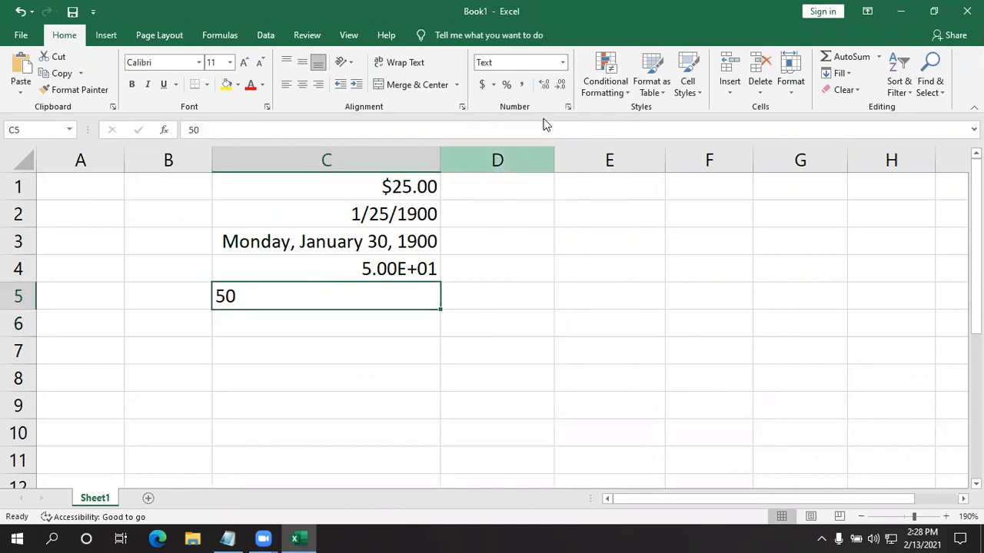
left_click(564, 63)
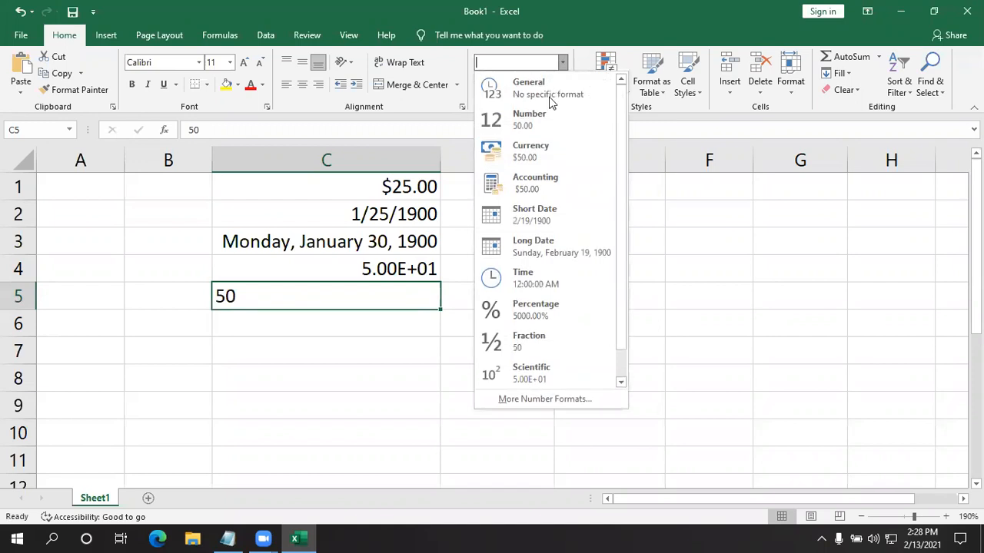
left_click(545, 117)
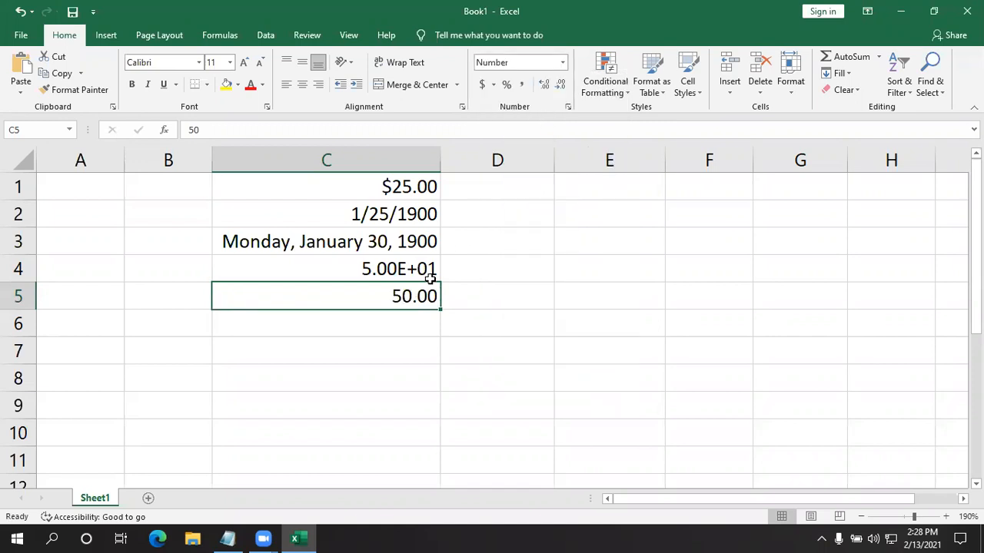
- Enter 80 in cell C6
left_click(369, 324)
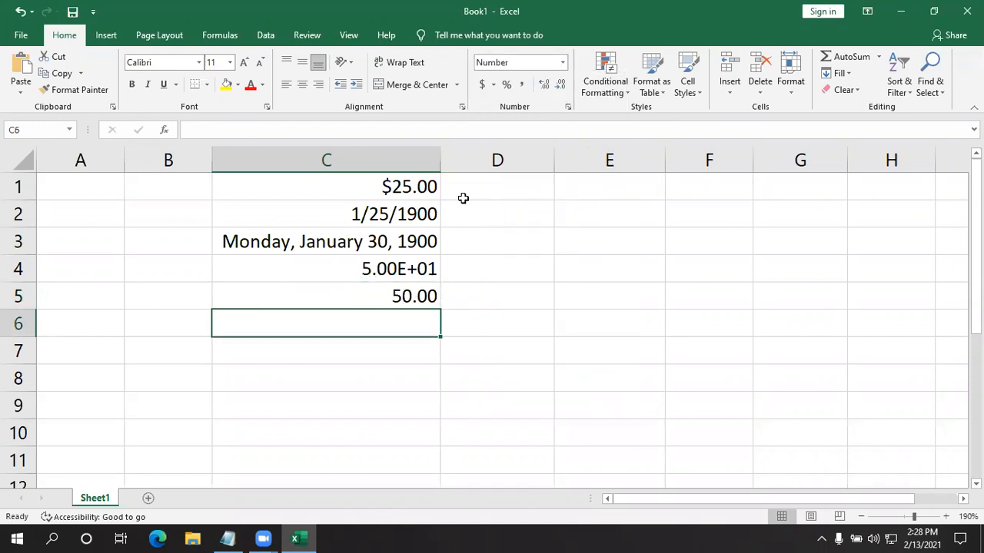
left_click(563, 64)
scroll(529, 284, "down", 1)
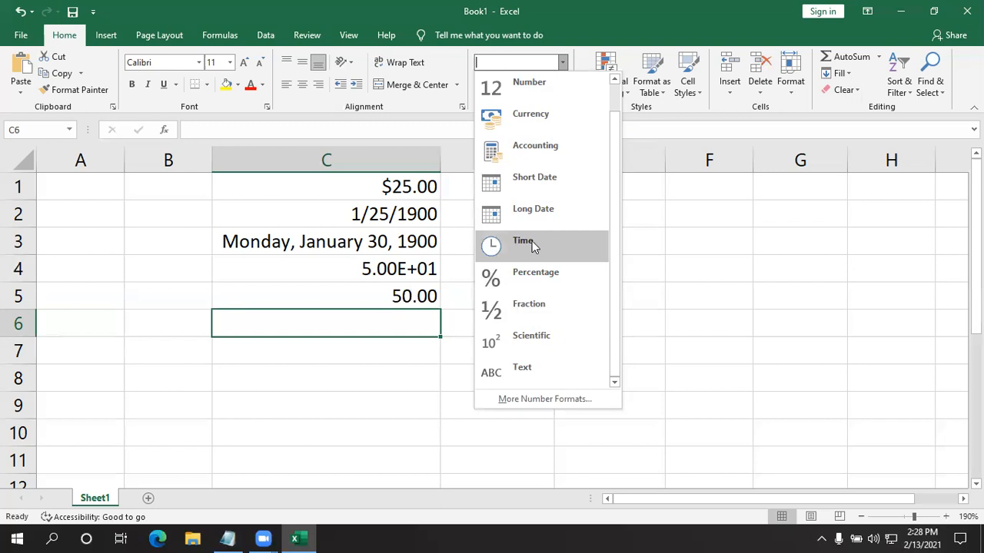
left_click(401, 320)
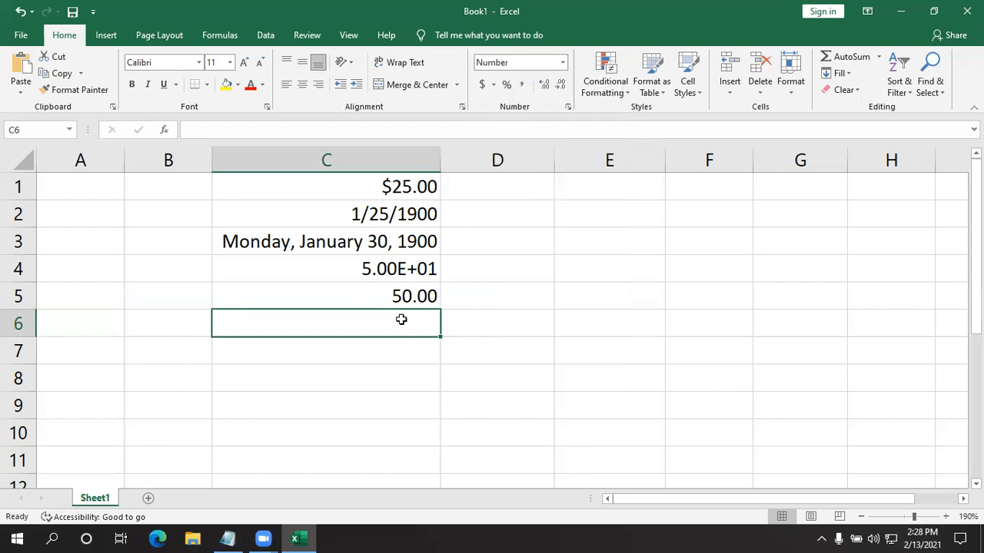
type("80")
key("Return")
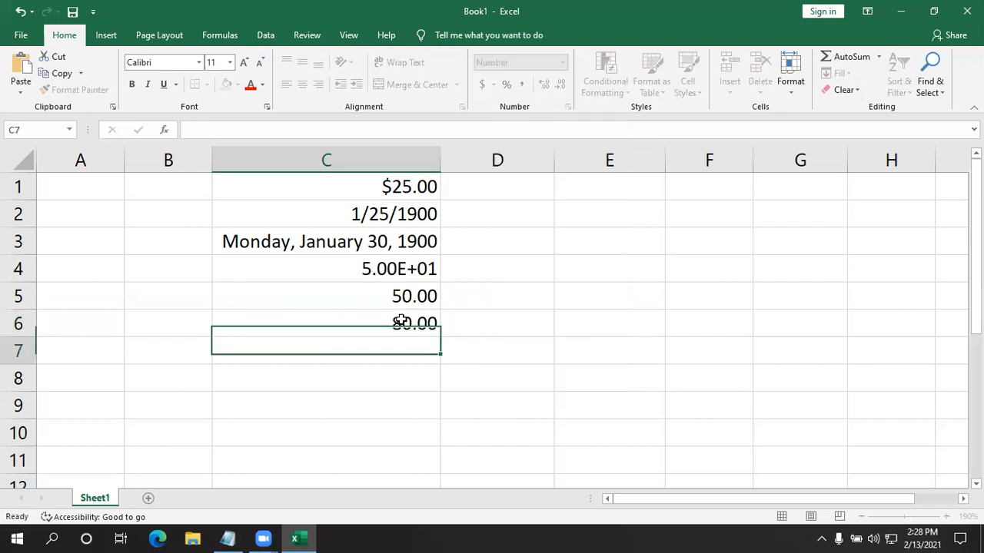
- Set the number format of cell C6 to Time
left_click(411, 301)
left_click(381, 335)
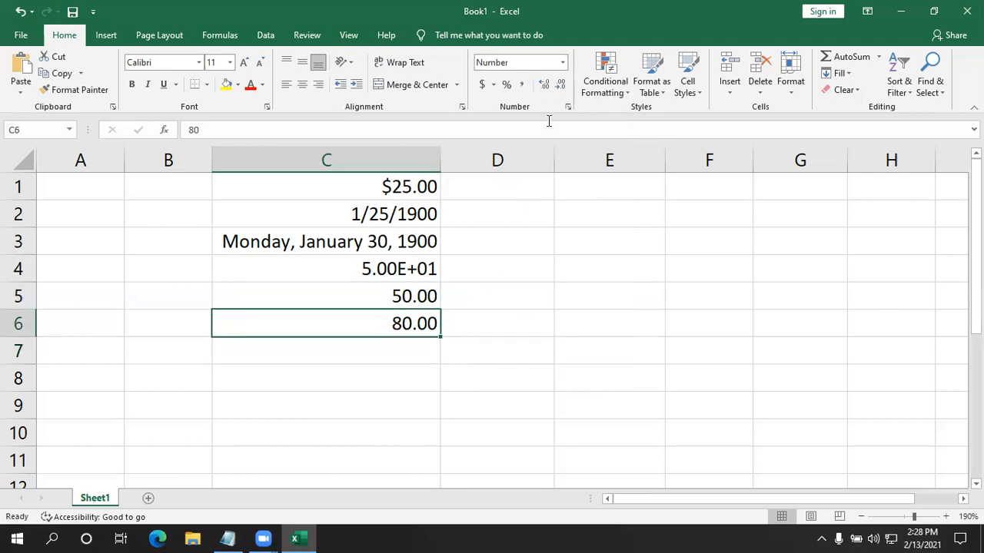
left_click(562, 62)
scroll(536, 223, "down", 1)
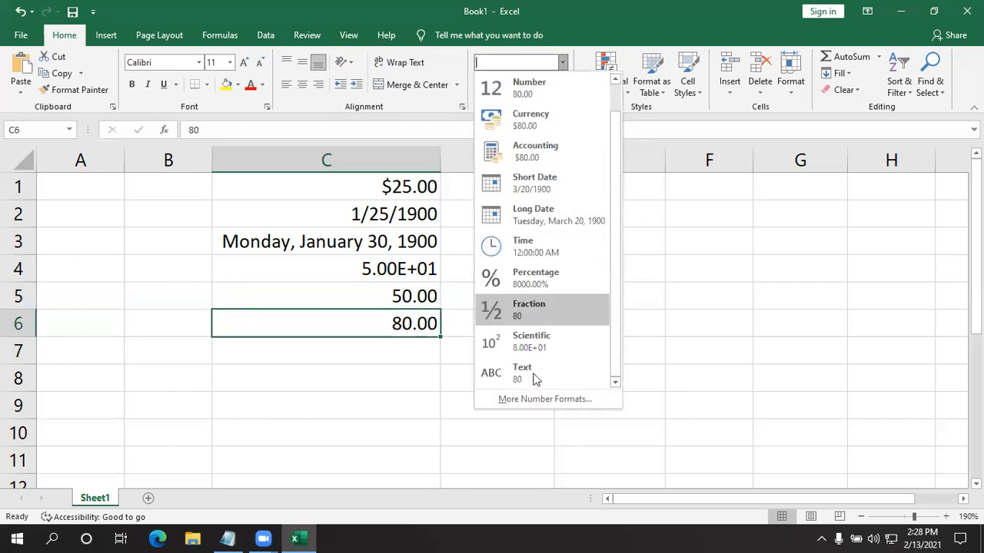
left_click(525, 248)
left_click(292, 346)
left_click(349, 325)
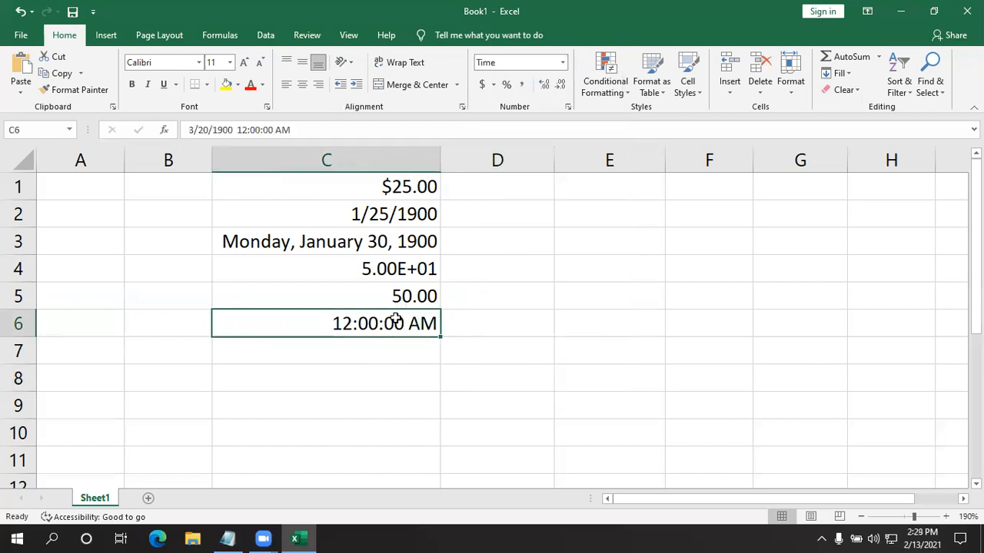
- Examine the number format categories for cell E5 in Format Cells, including Currency, Time, Percentage, Text, Special and Custom
left_click(557, 297)
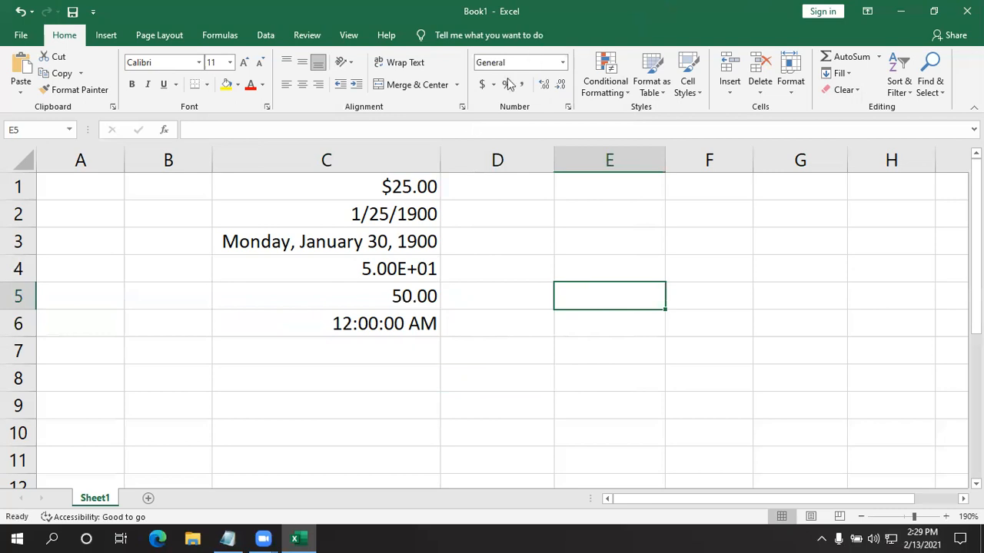
left_click(568, 108)
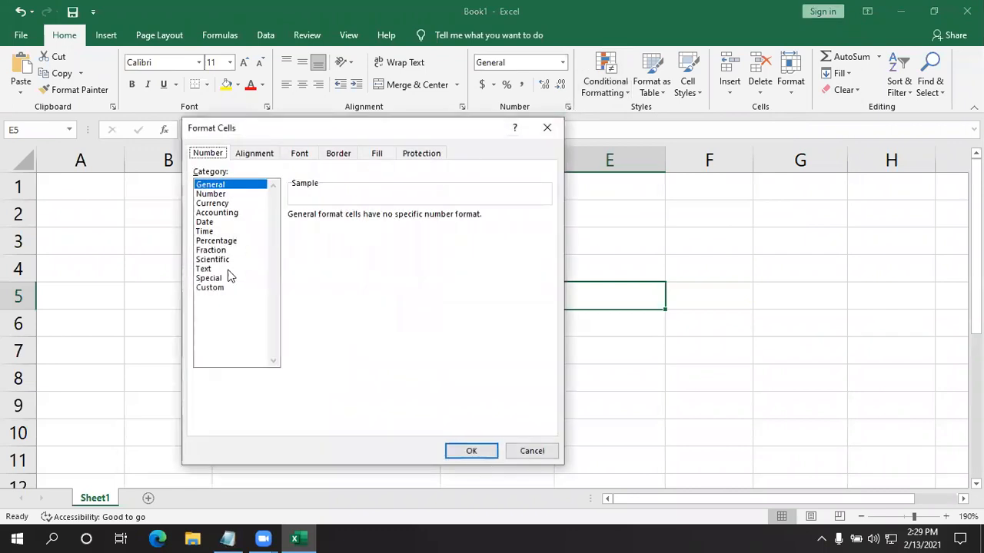
left_click(212, 289)
left_click(208, 269)
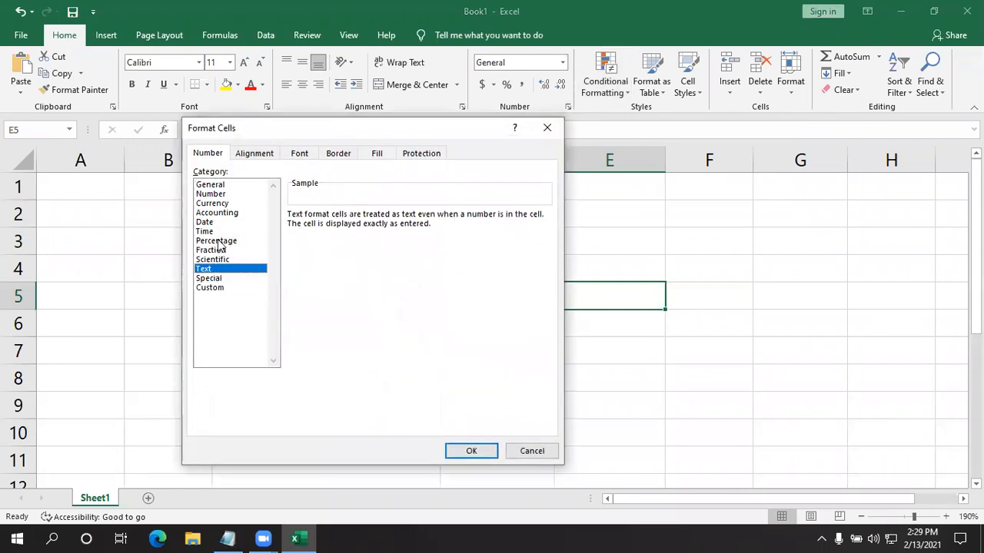
left_click(218, 241)
left_click(215, 213)
left_click(206, 231)
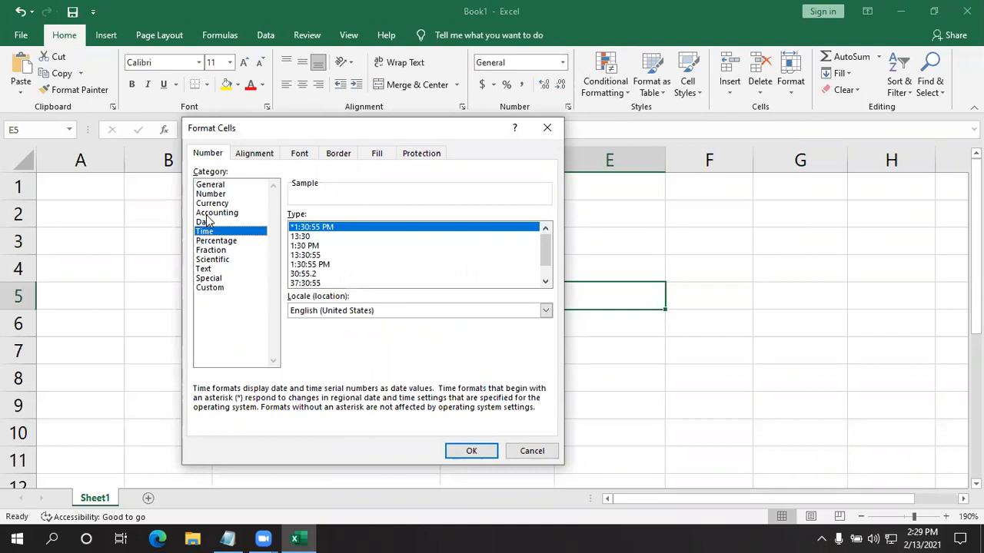
left_click(216, 213)
left_click(215, 204)
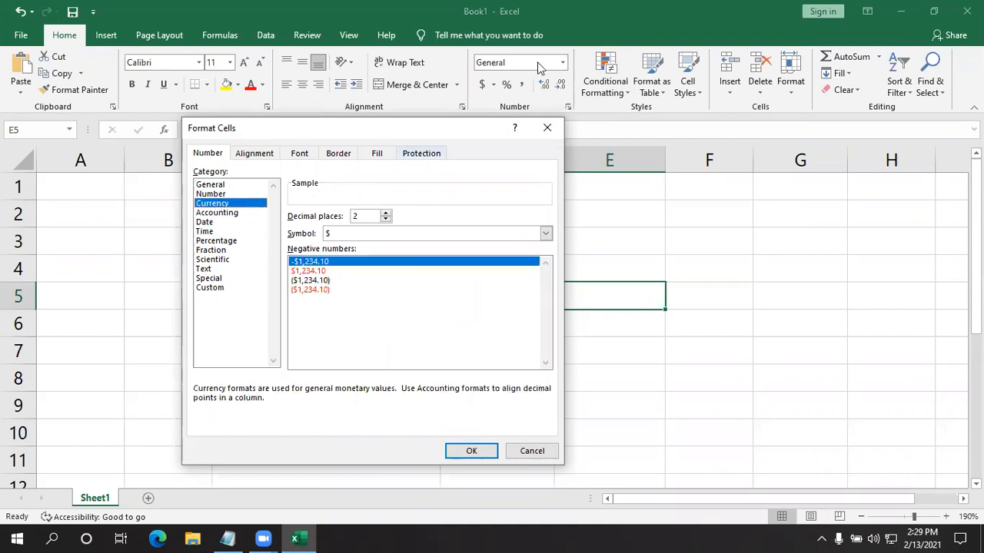
left_click(209, 193)
left_click(204, 222)
left_click(216, 241)
left_click(206, 260)
left_click(202, 269)
left_click(204, 278)
left_click(206, 288)
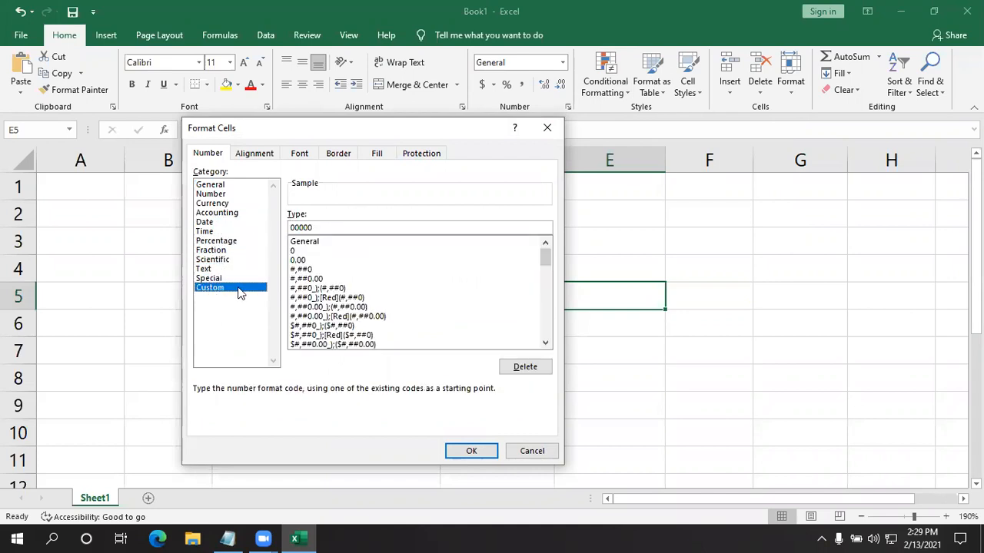
- Compare the format types offered under Special and Custom, and leave Format Cells without applying anything
left_click(241, 280)
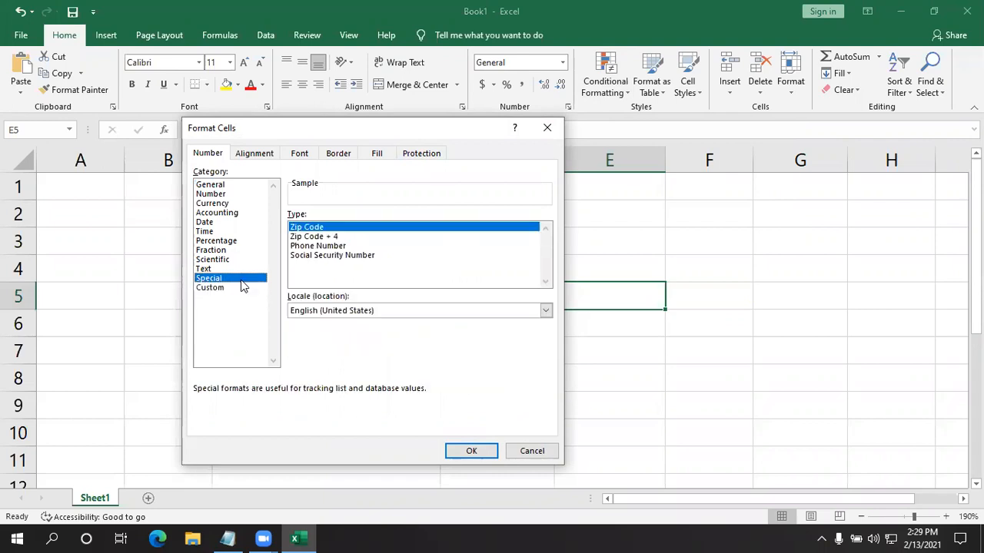
left_click(226, 291)
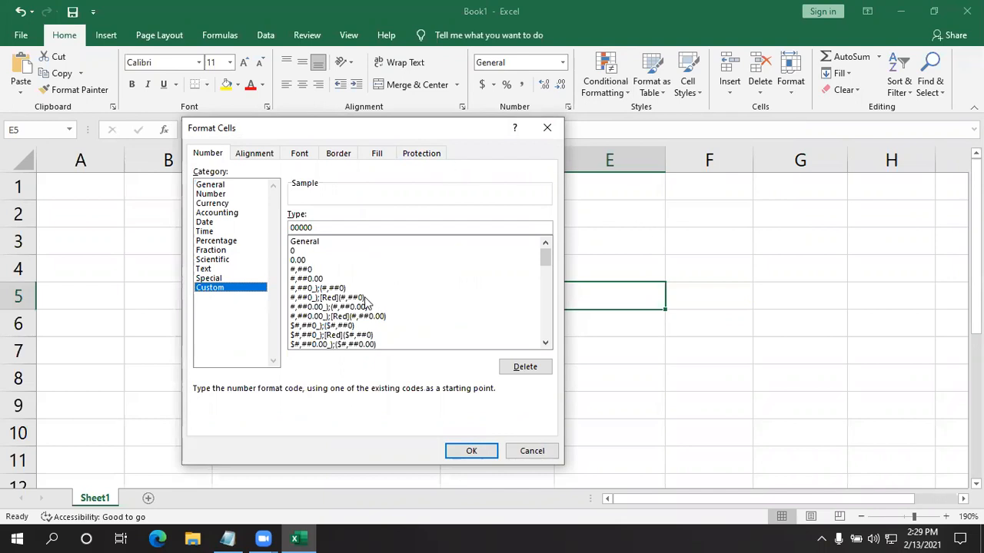
left_click(238, 278)
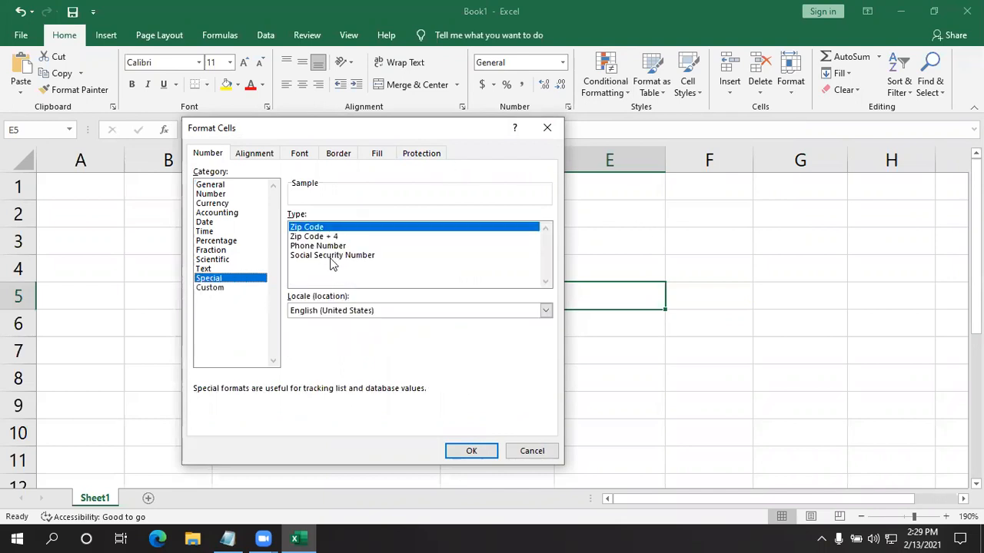
left_click(223, 288)
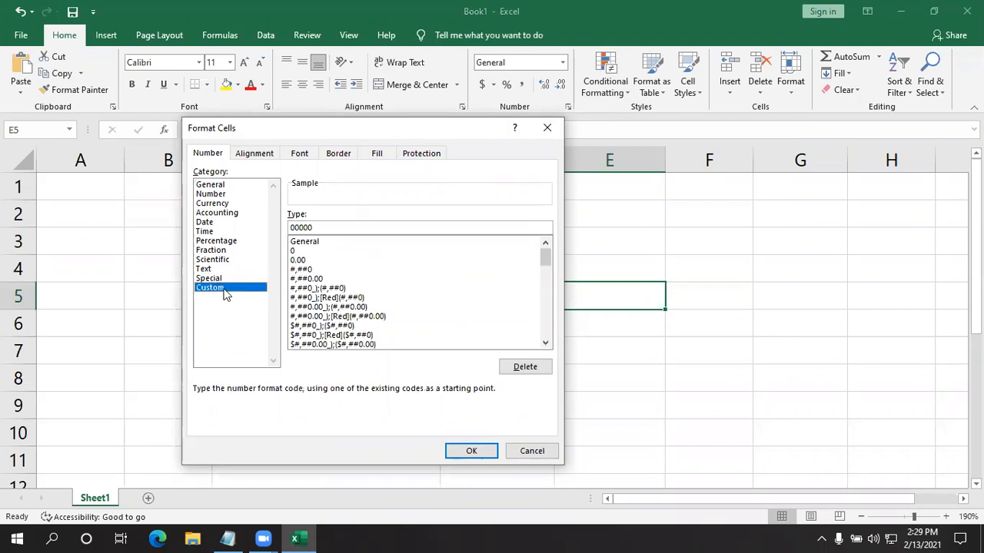
left_click(546, 128)
- Enter the text queen in cell C8
left_click(412, 327)
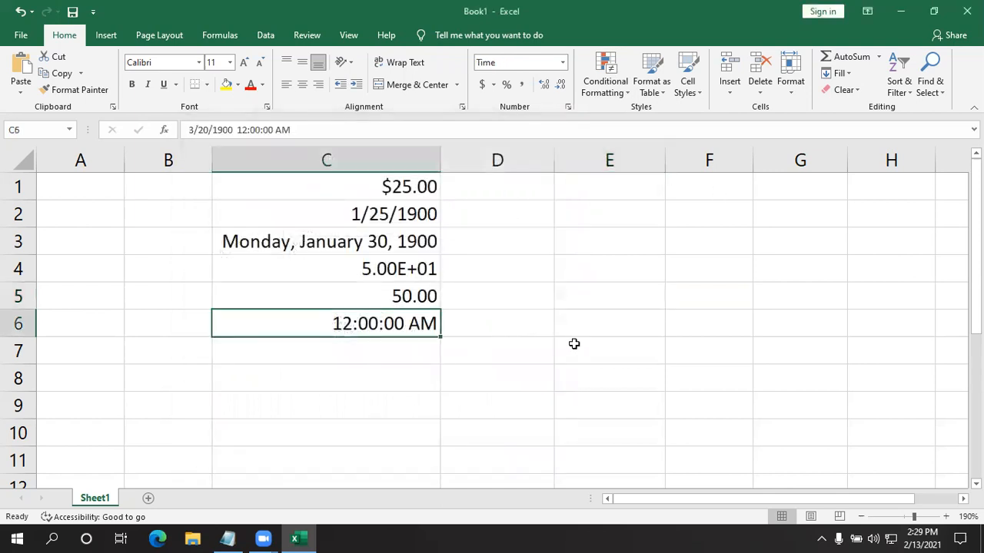
left_click(401, 369)
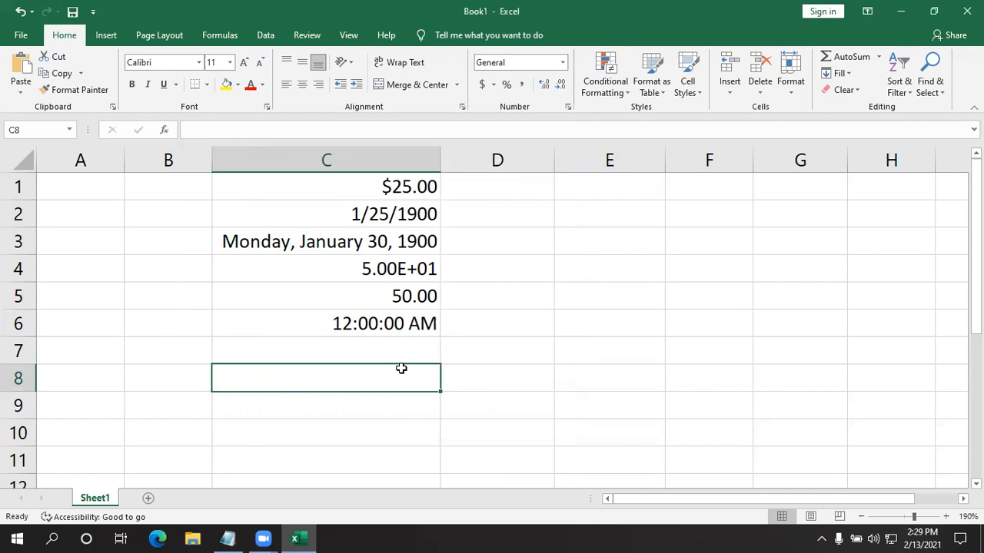
type("queen")
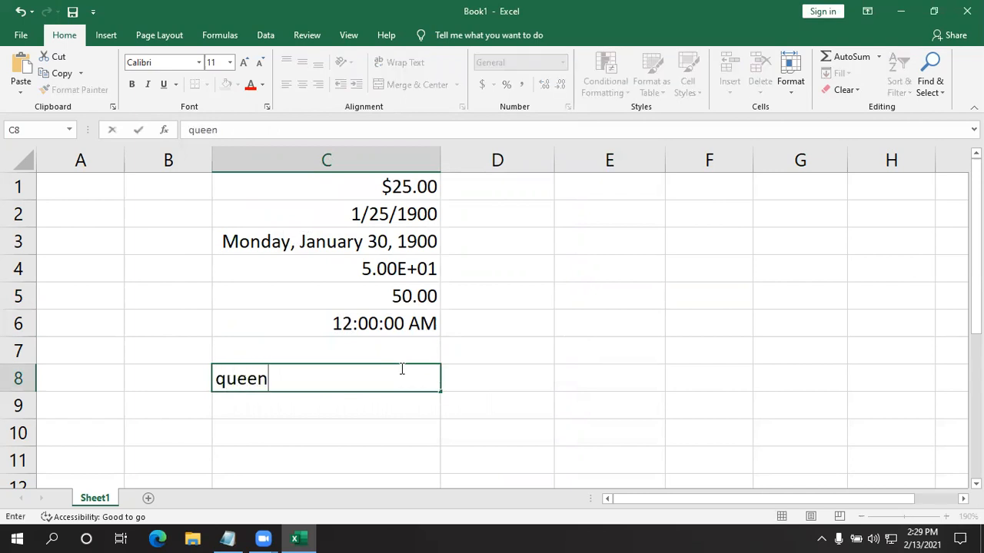
key("Return")
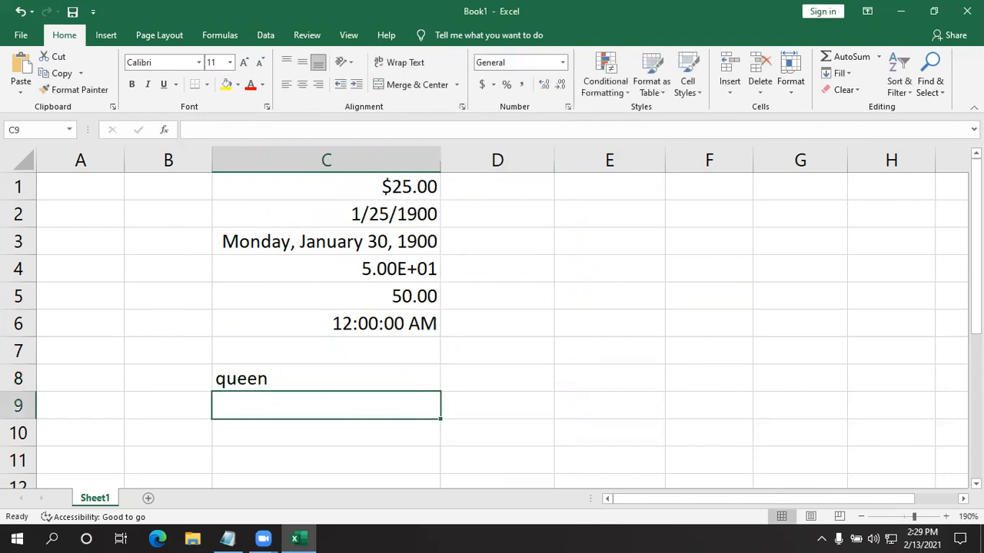
- Apply the custom number format code ;;; to cell C8 to hide its content
left_click(301, 386)
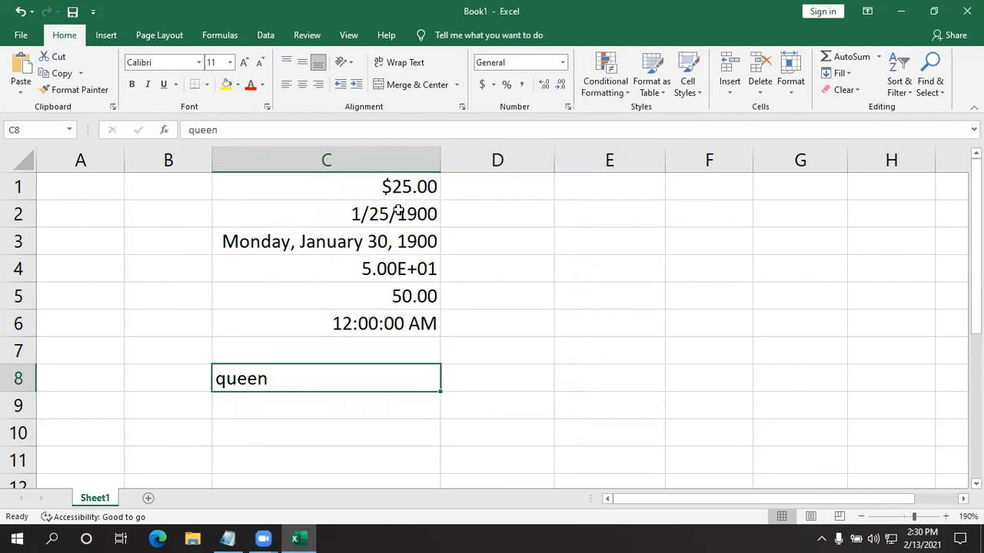
left_click(569, 108)
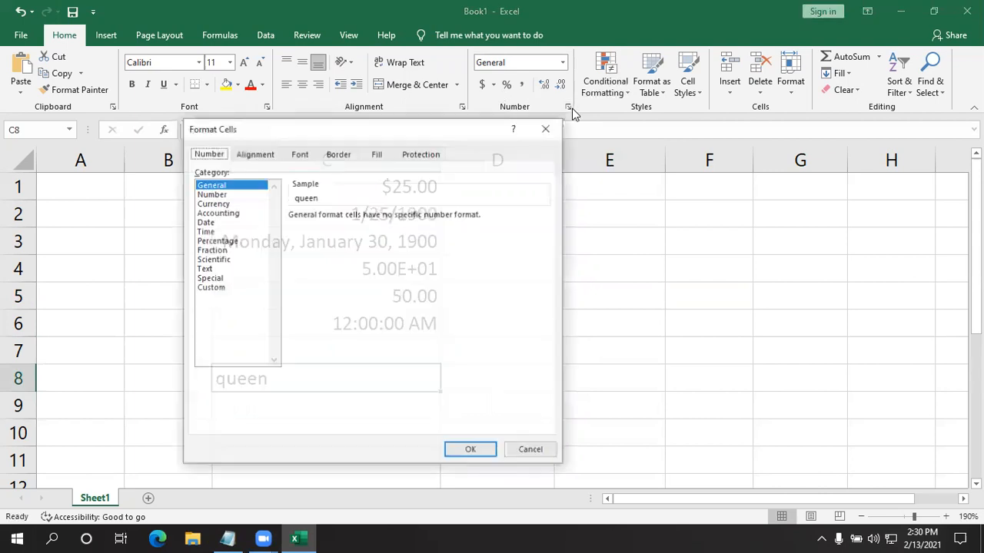
left_click(216, 290)
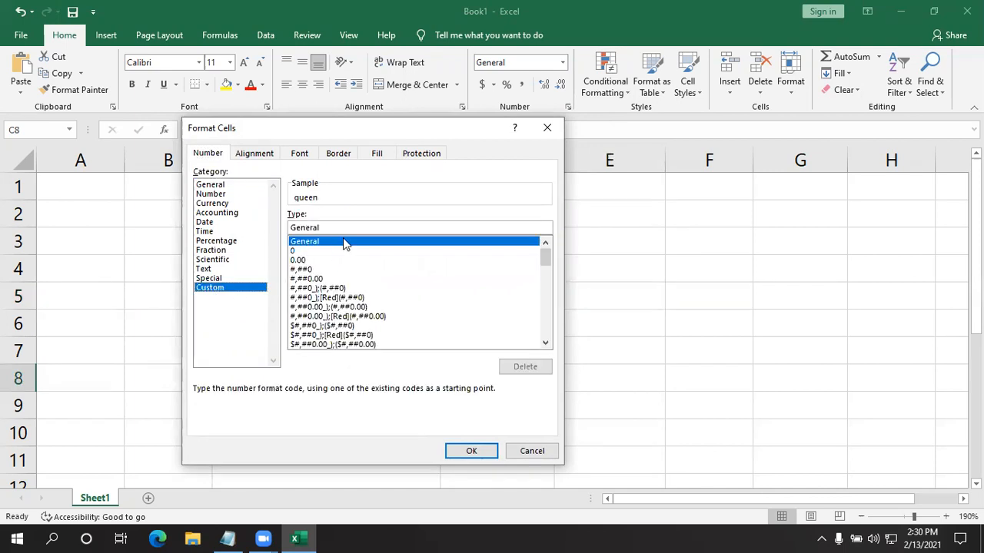
key("BackSpace")
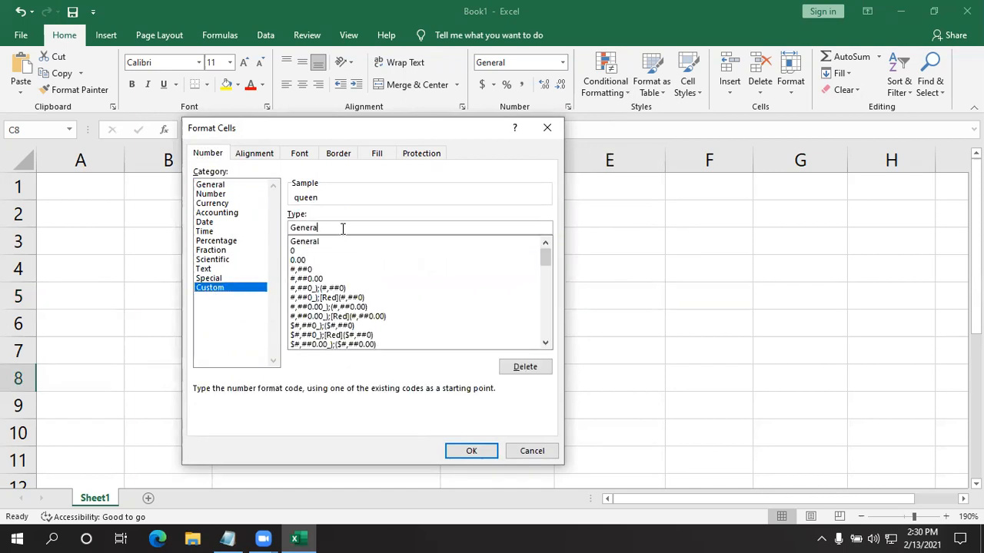
key("BackSpace")
key("BackSpace")
key("BackSpace")
type(";;;")
key("Return")
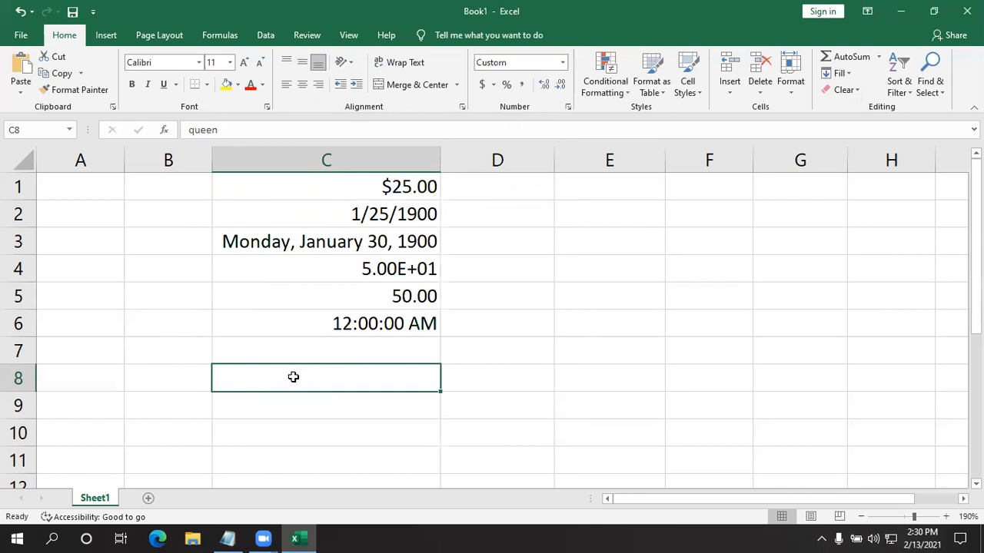
- Remove the custom ;;; format code from cell C8 so that its text displays again
left_click(562, 63)
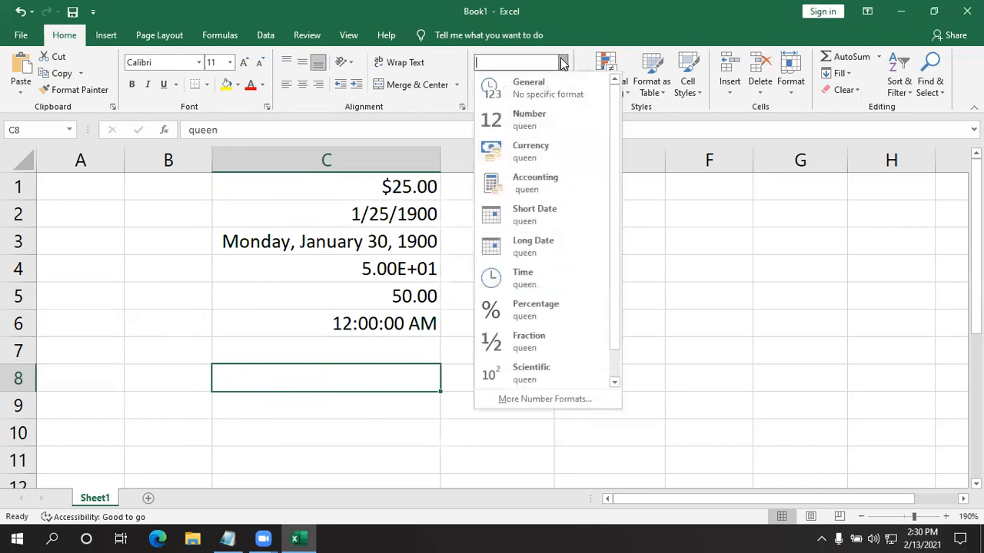
left_click(562, 62)
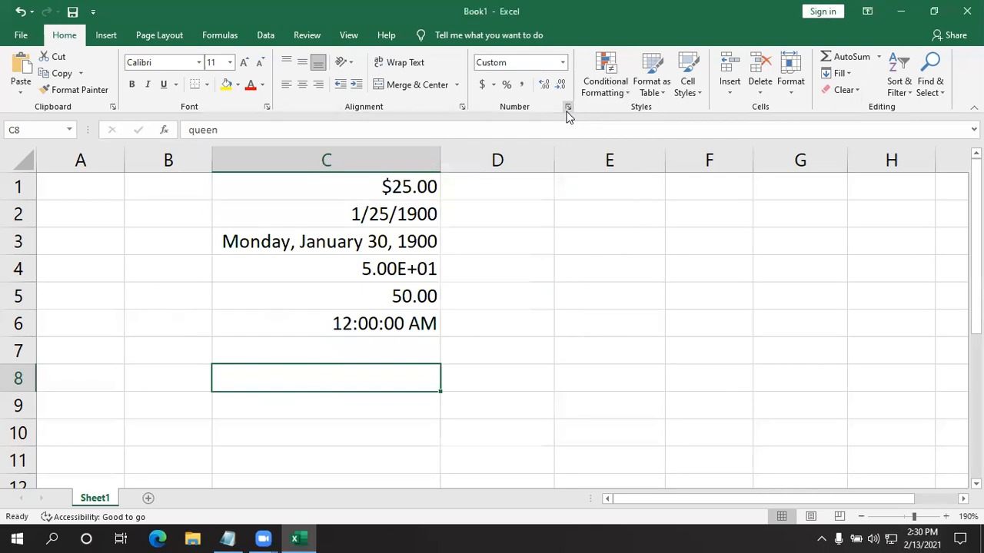
left_click(567, 108)
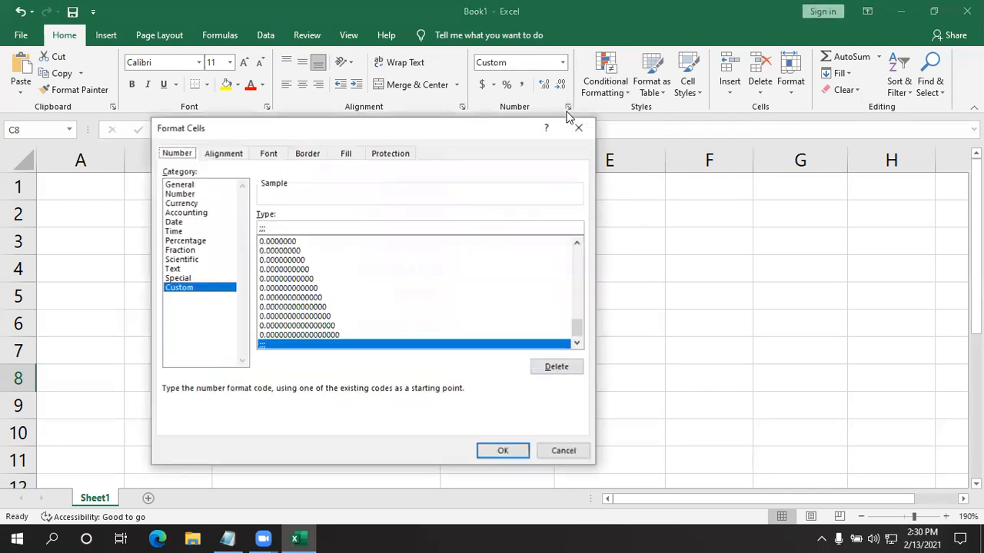
left_click(306, 228)
key("BackSpace")
key("BackSpace")
key("BackSpace")
key("Return")
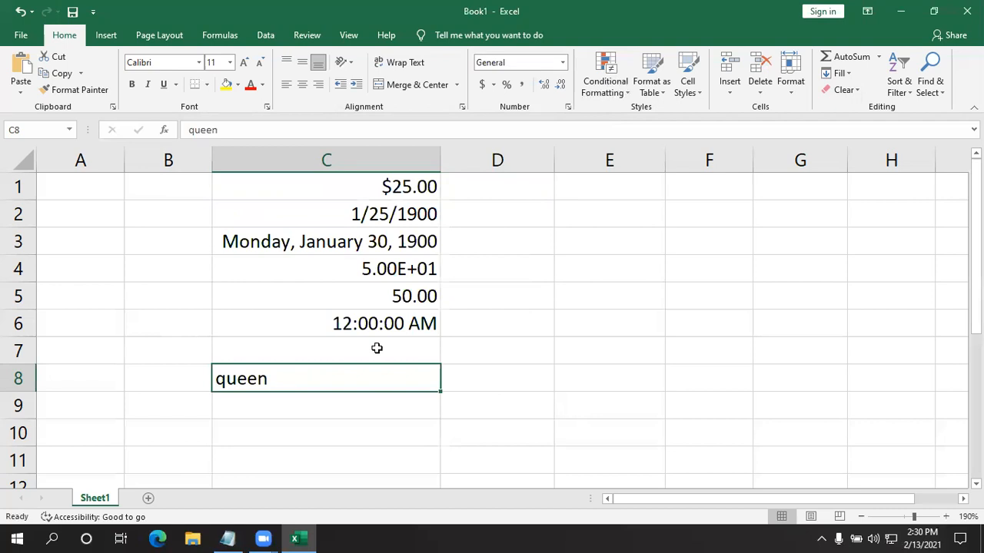
- Apply the custom number format code ;;; to cell C8 to hide the text queen again
left_click(229, 395)
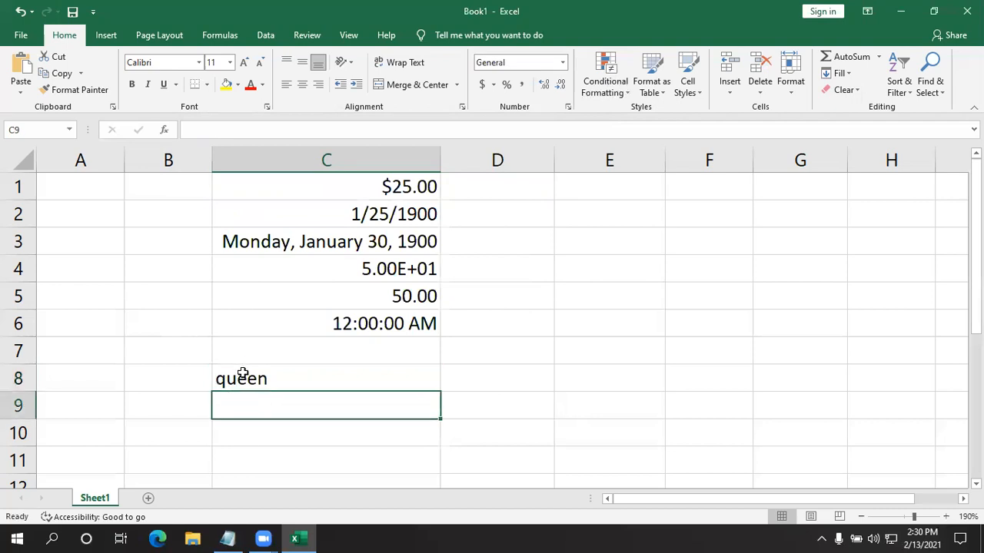
left_click(243, 374)
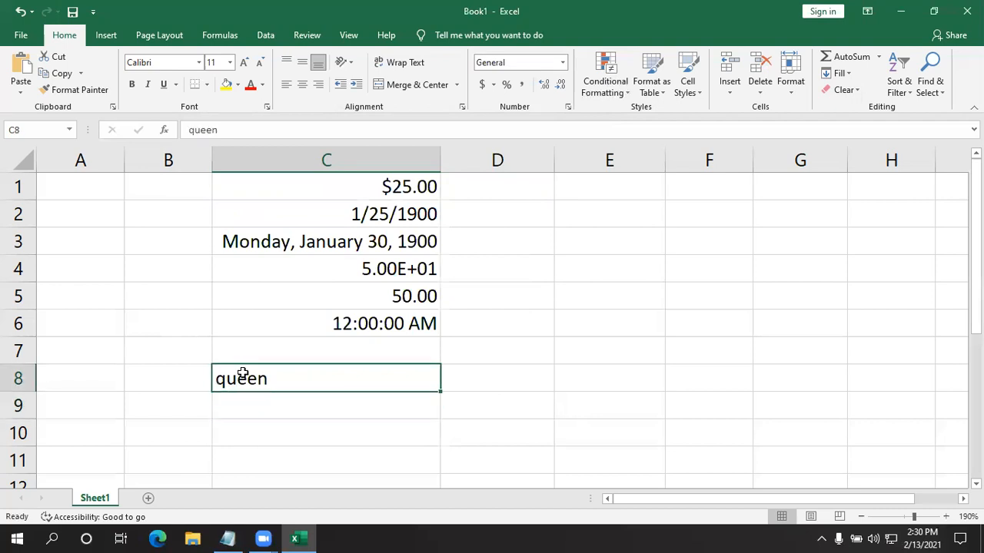
left_click(562, 63)
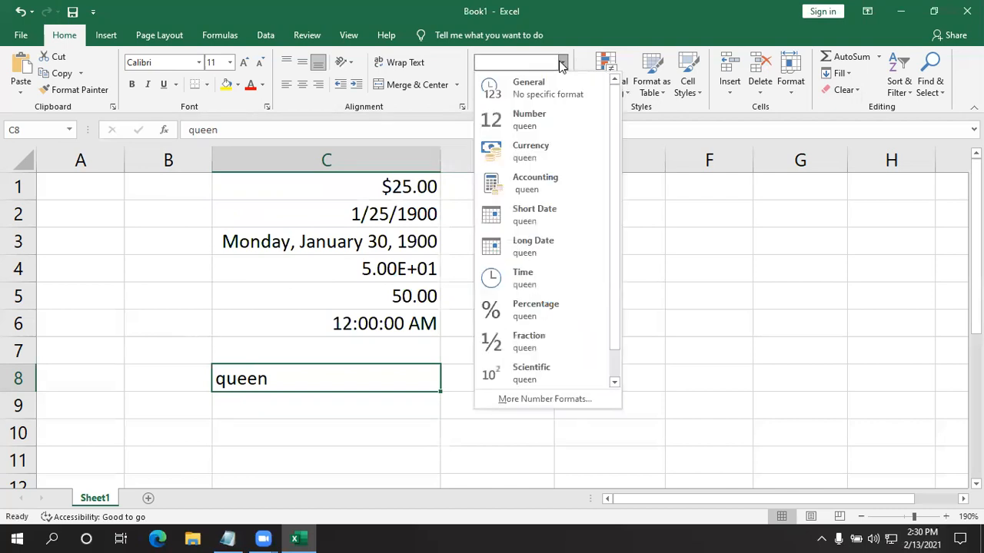
left_click(562, 63)
left_click(568, 107)
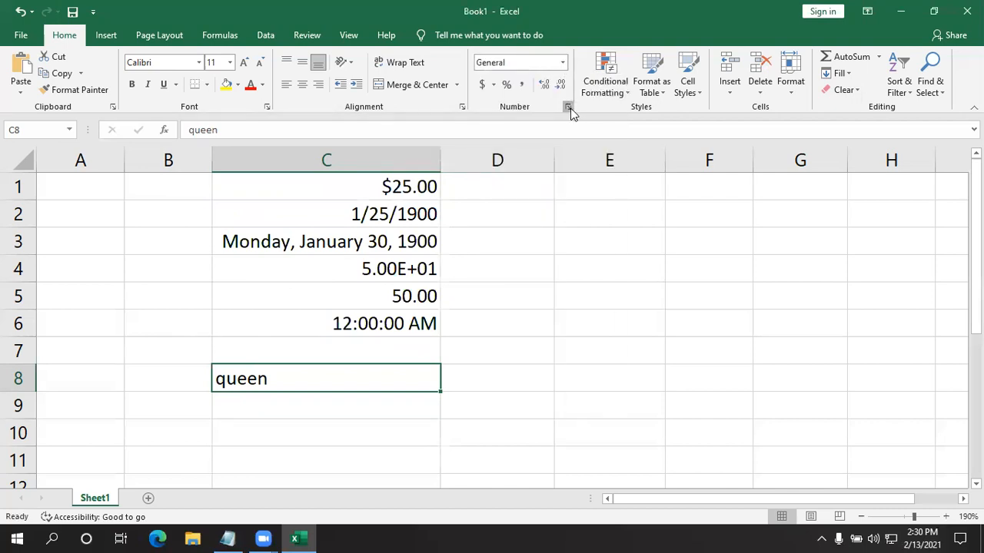
left_click(205, 289)
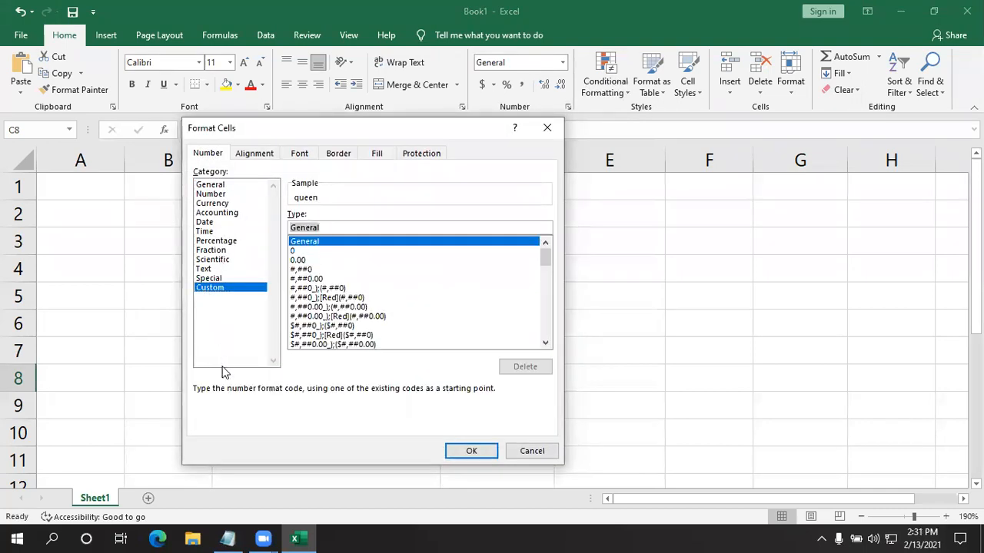
type(";;;")
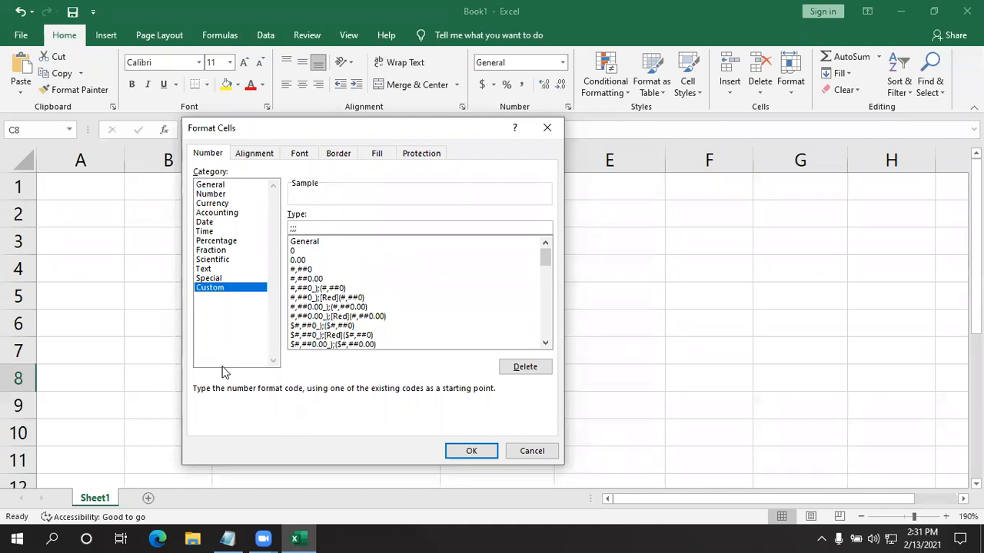
key("Return")
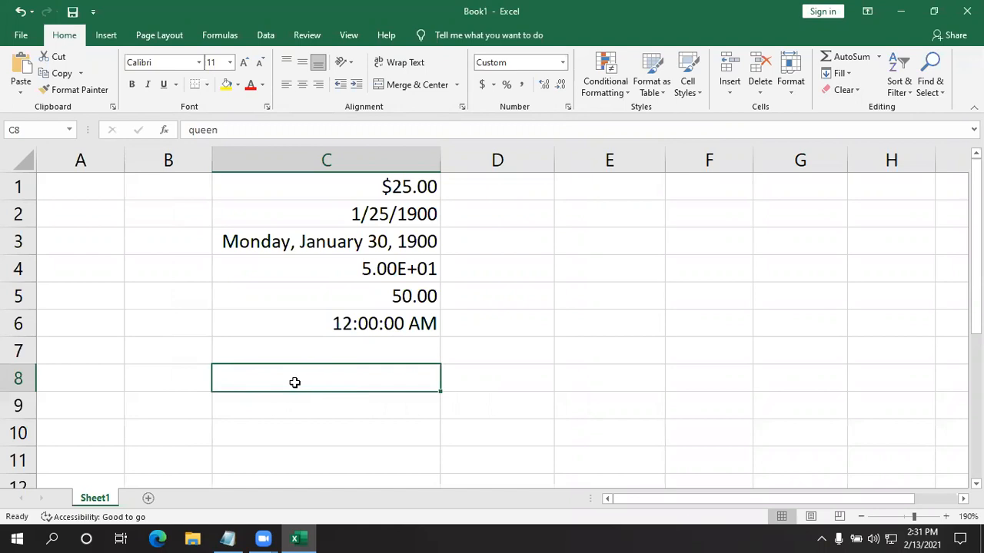
- Compare the content of hidden cell C8 in the formula bar with that of the empty cells around it, without editing anything
left_click(248, 130)
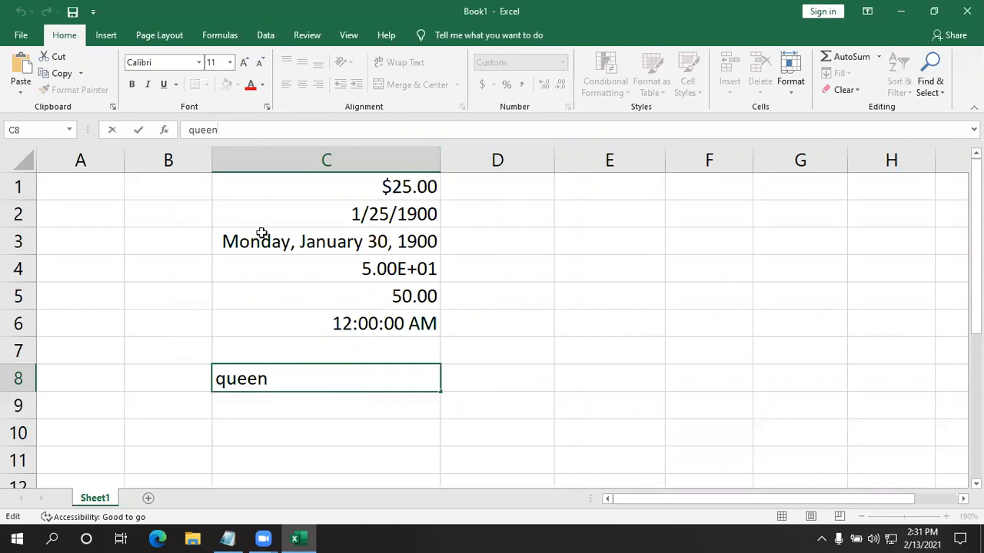
left_click(143, 336)
left_click(281, 380)
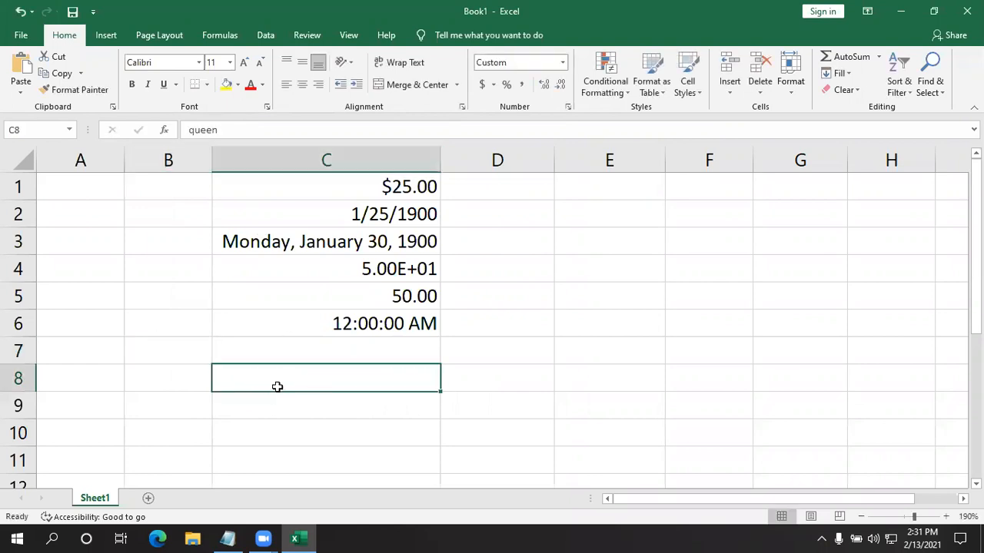
left_click(68, 304)
left_click(141, 248)
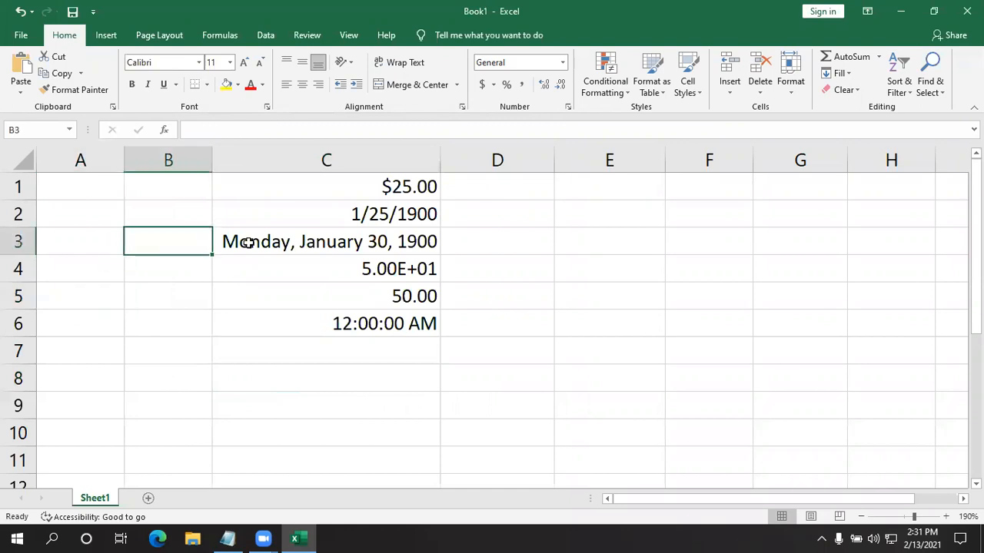
left_click(280, 386)
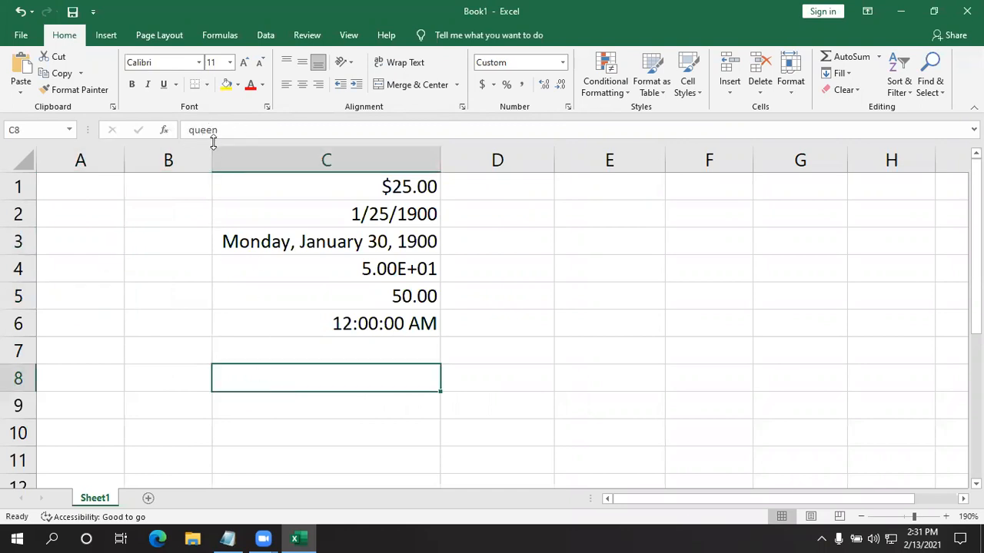
left_click(585, 371)
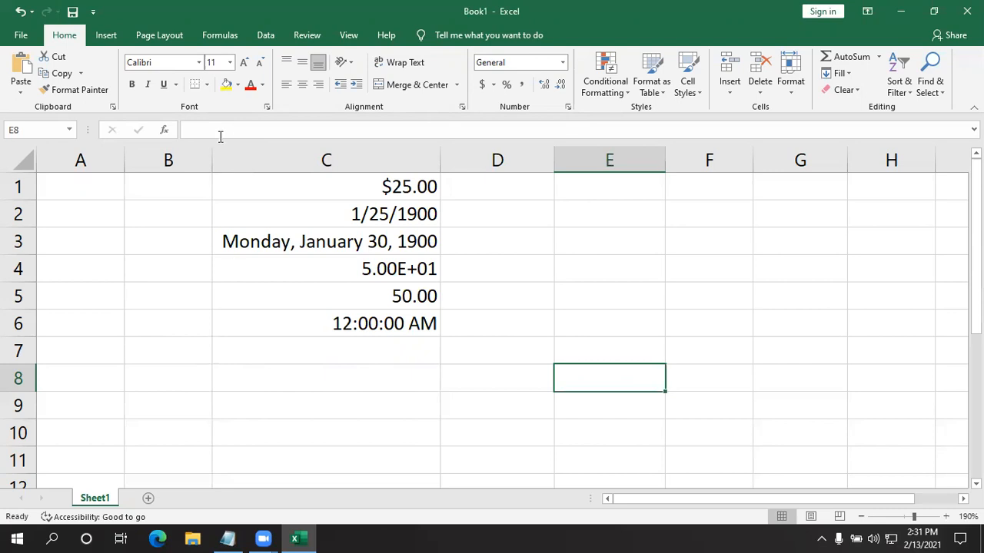
left_click(335, 384)
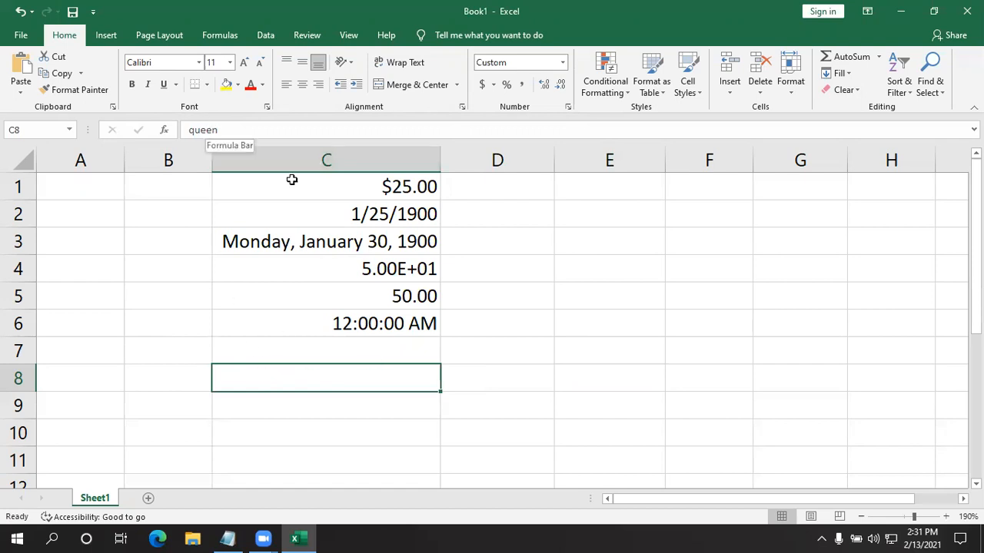
- Check how the sheet with the hidden cell would print, and return to the worksheet
left_click(653, 358)
key("ctrl+p")
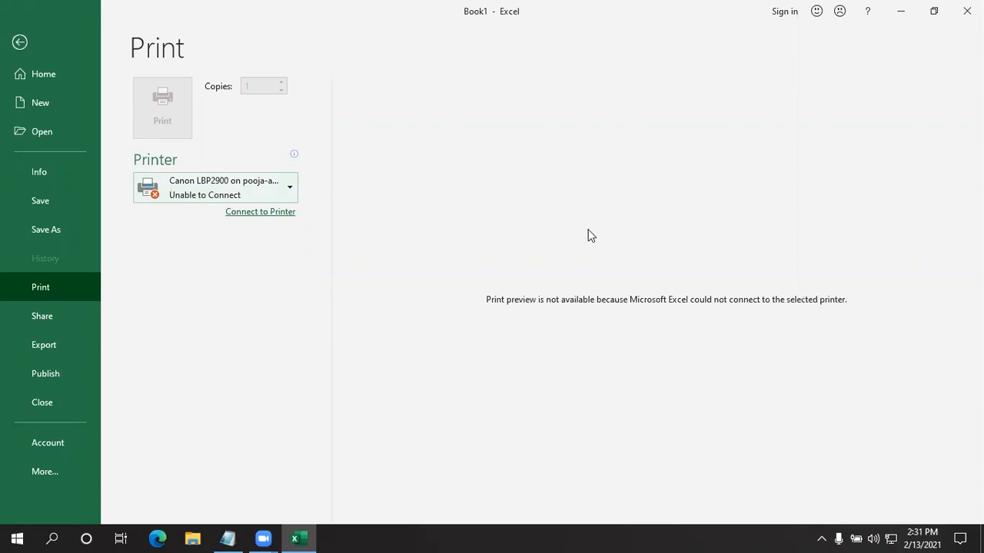
left_click(27, 39)
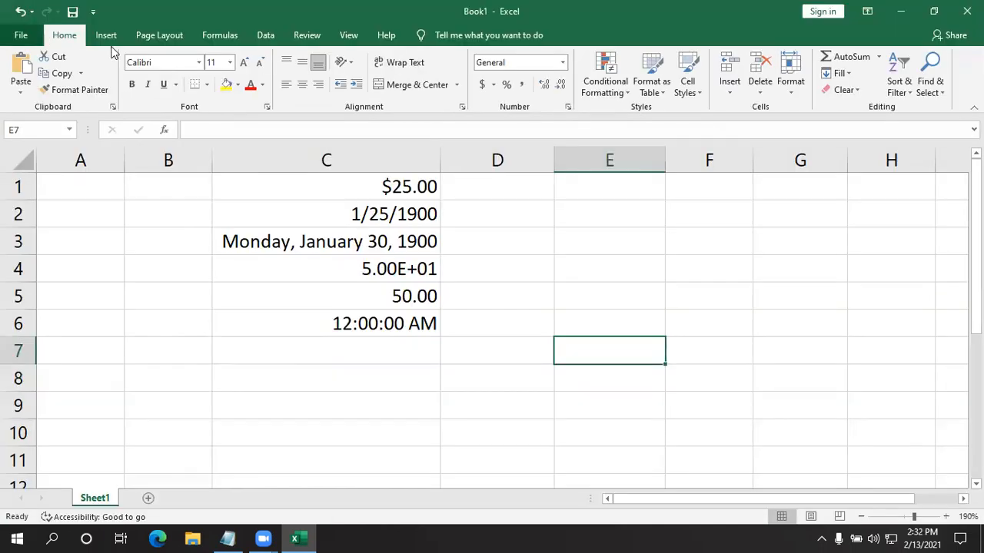
left_click(512, 346)
- Review the quick number format choices for cell C8 and for empty cell E8 without applying any
left_click(361, 372)
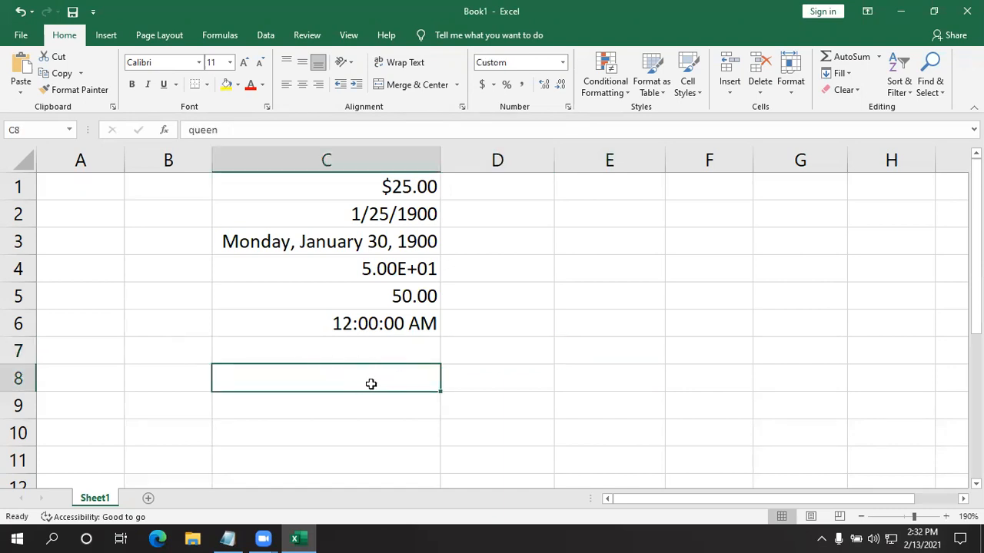
left_click(562, 67)
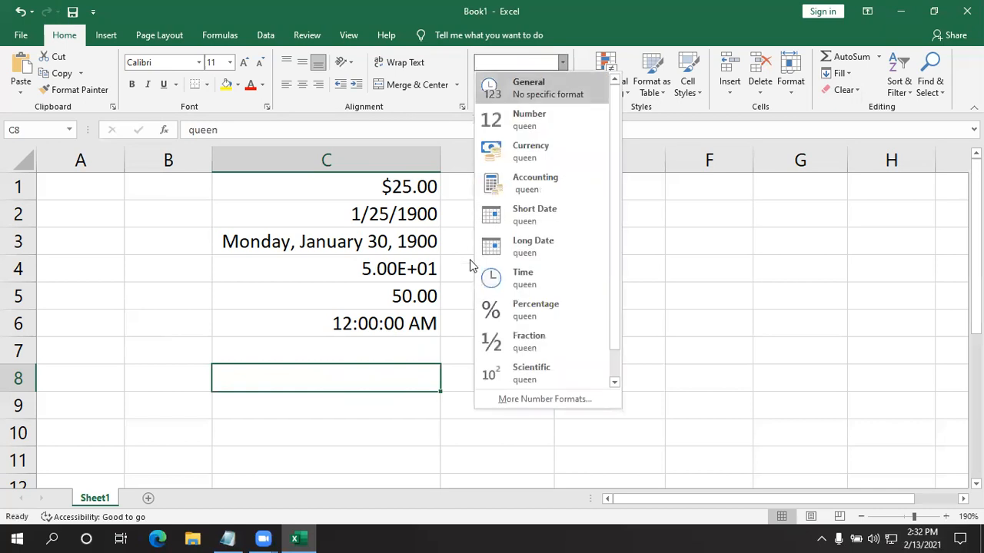
scroll(499, 306, "down", 1)
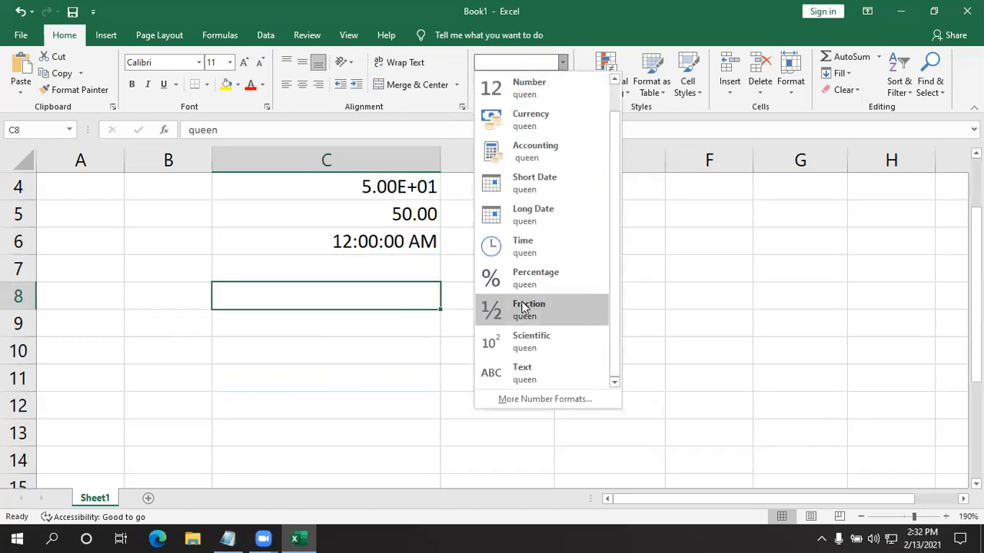
left_click(648, 282)
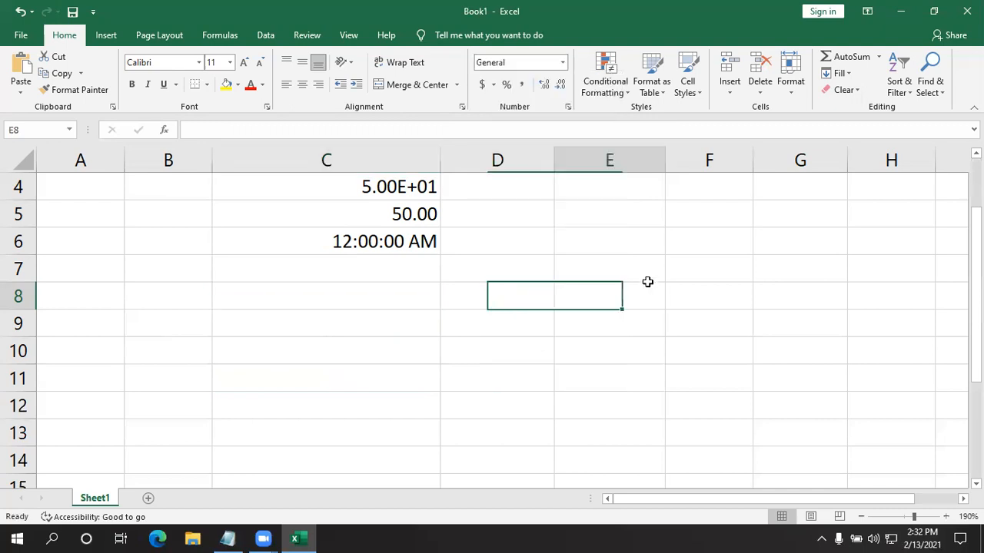
left_click(562, 62)
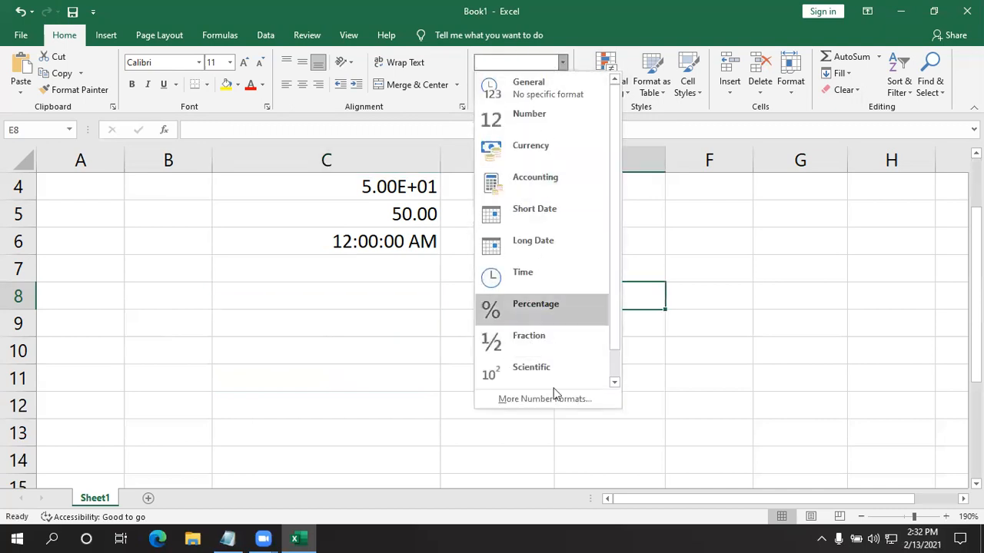
left_click(651, 395)
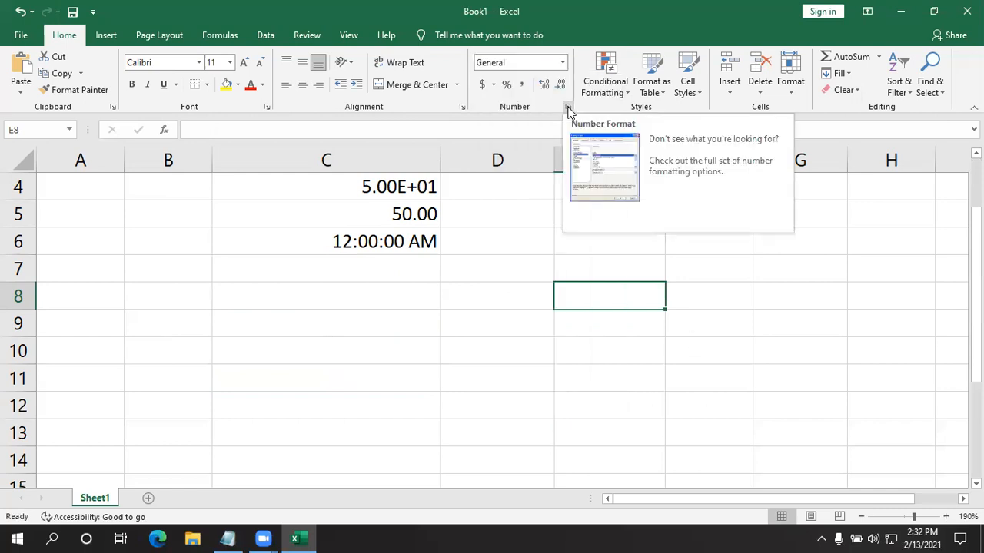
- Clear the custom ;;; format code from cell C8 to show its text
left_click(395, 294)
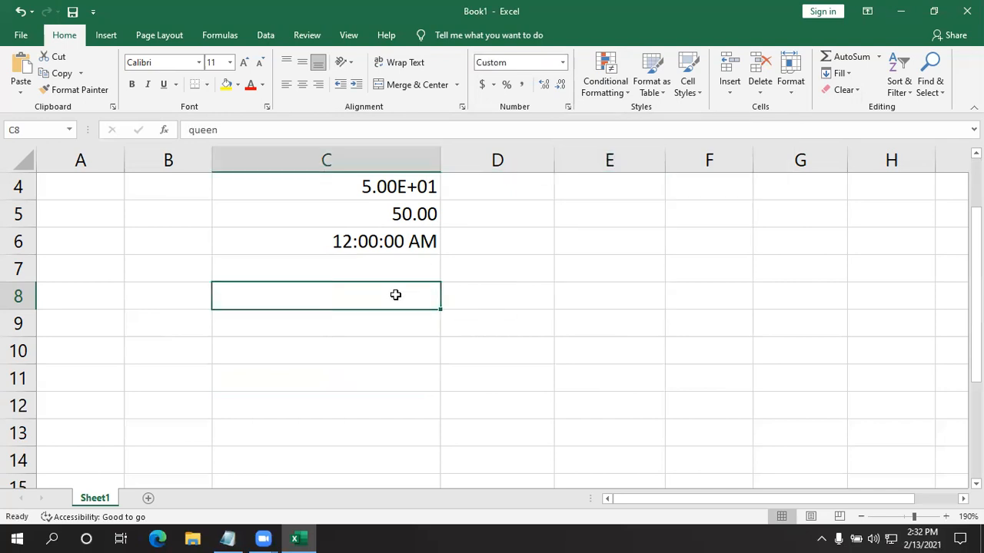
left_click(568, 107)
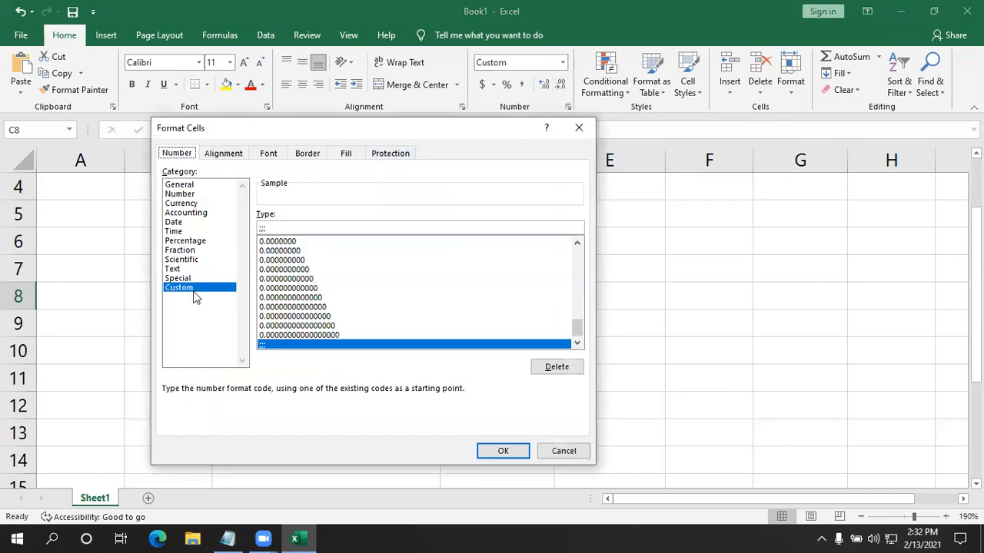
left_click_drag(286, 229, 211, 243)
left_click(273, 226)
key("BackSpace")
key("BackSpace")
key("BackSpace")
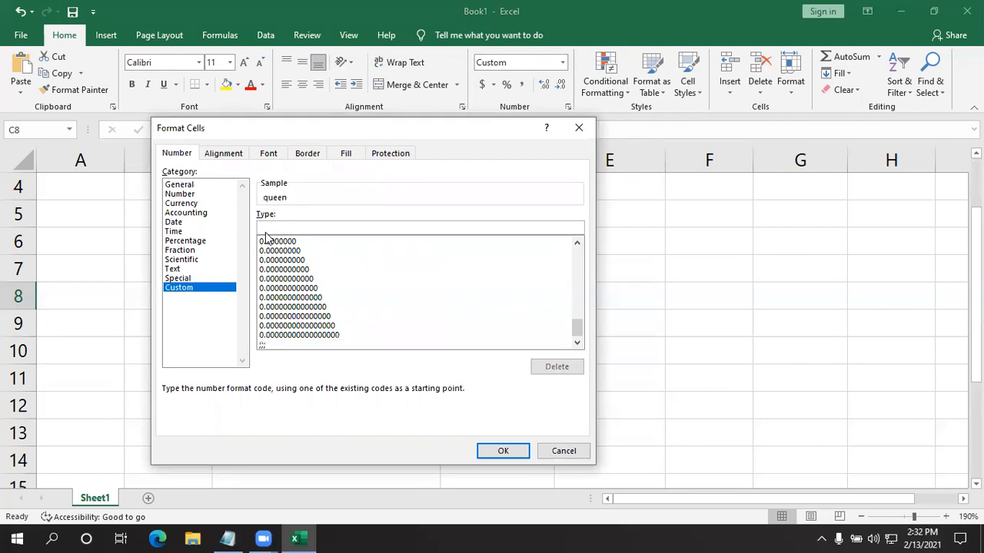
key("Return")
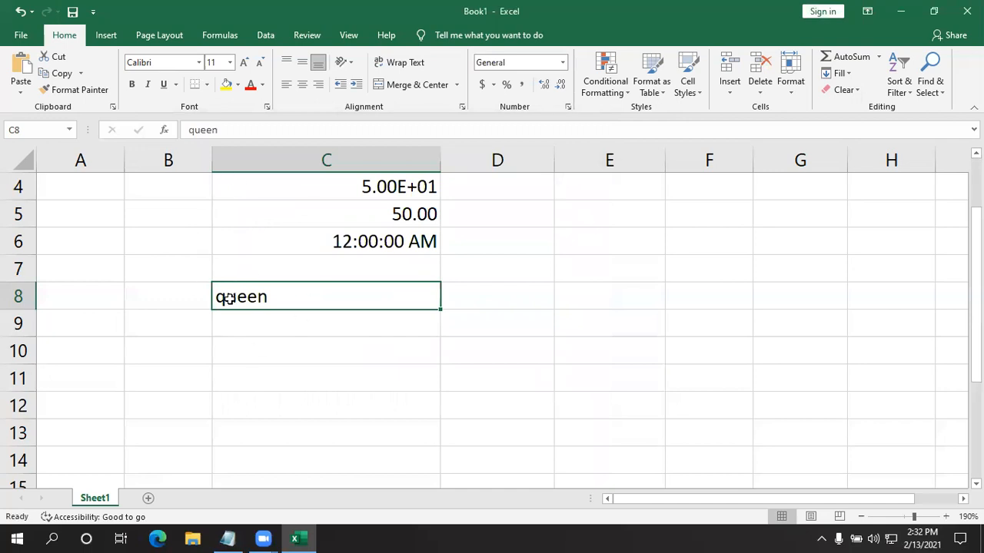
- Examine the Format Cells number categories for cell C8, including Custom, Percentage, Accounting, Number, Time, Fraction and Scientific, and leave without applying any
left_click(244, 375)
left_click(247, 295)
left_click(568, 107)
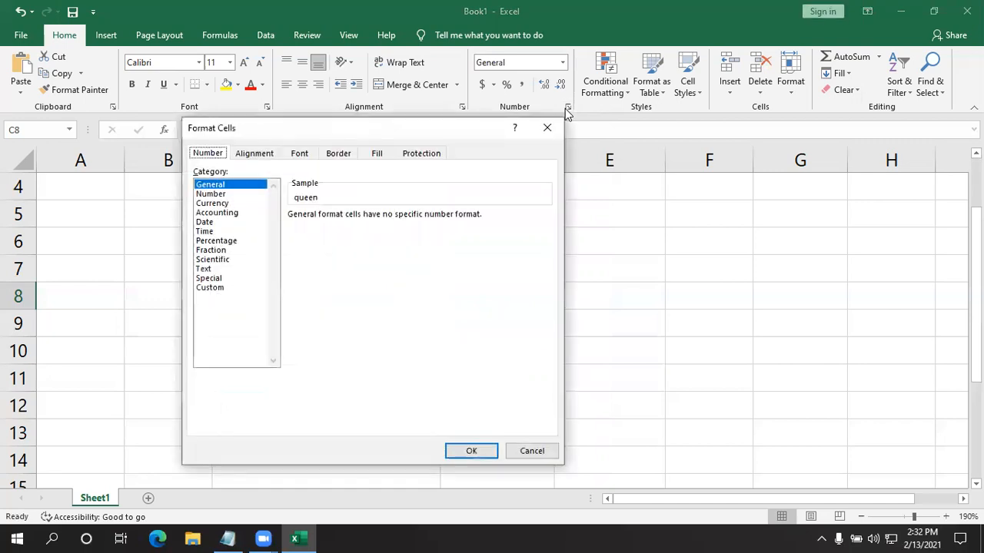
left_click(206, 289)
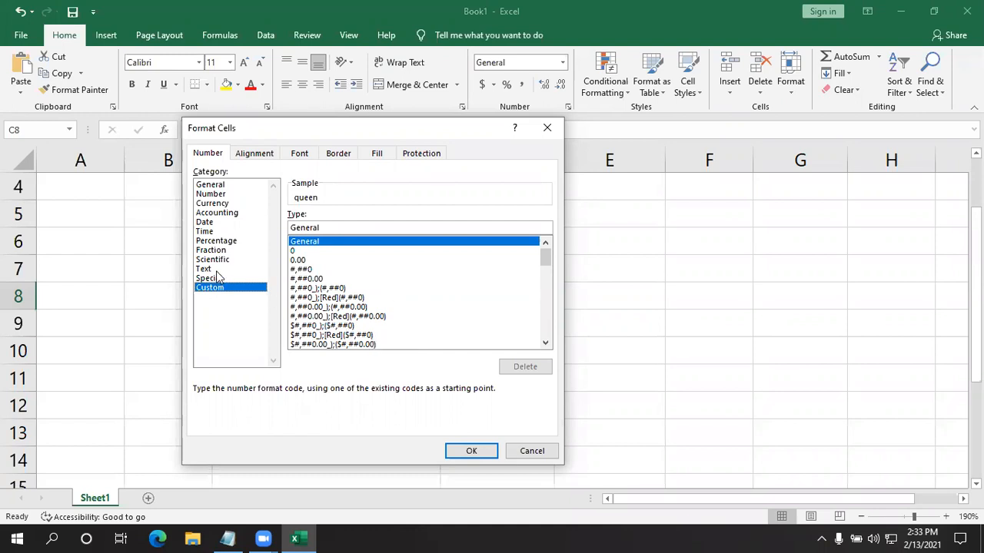
left_click(210, 243)
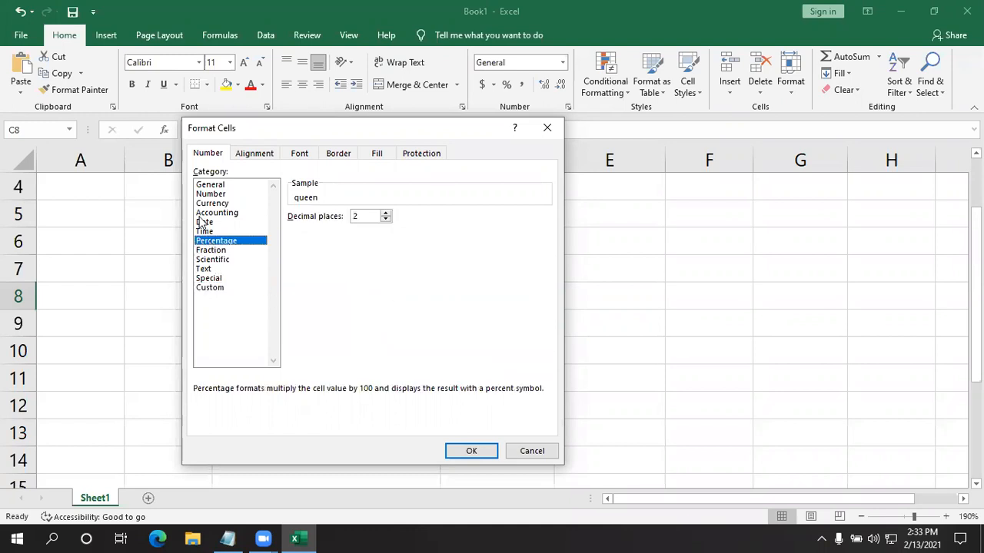
left_click(202, 215)
left_click(207, 194)
left_click(207, 213)
left_click(206, 231)
left_click(207, 250)
left_click(205, 260)
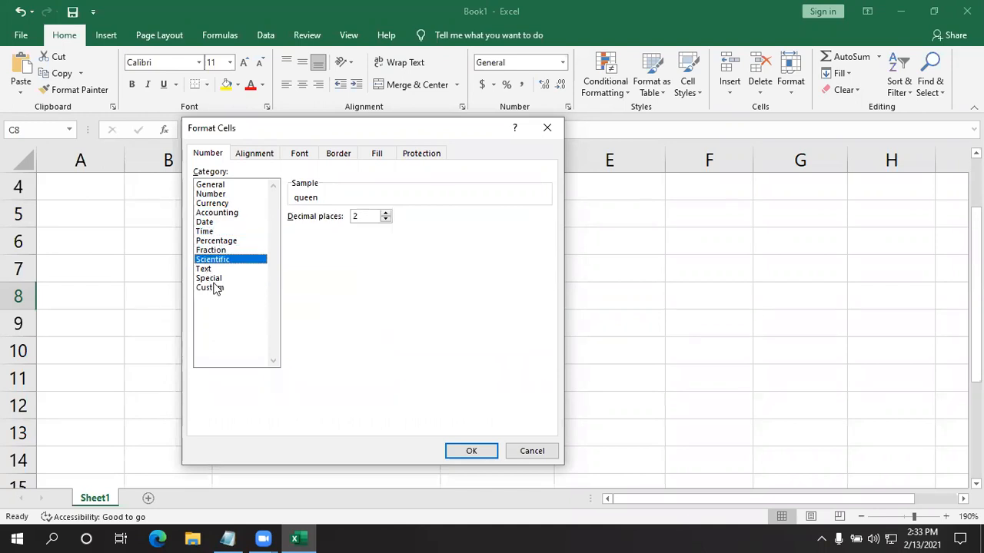
left_click(517, 449)
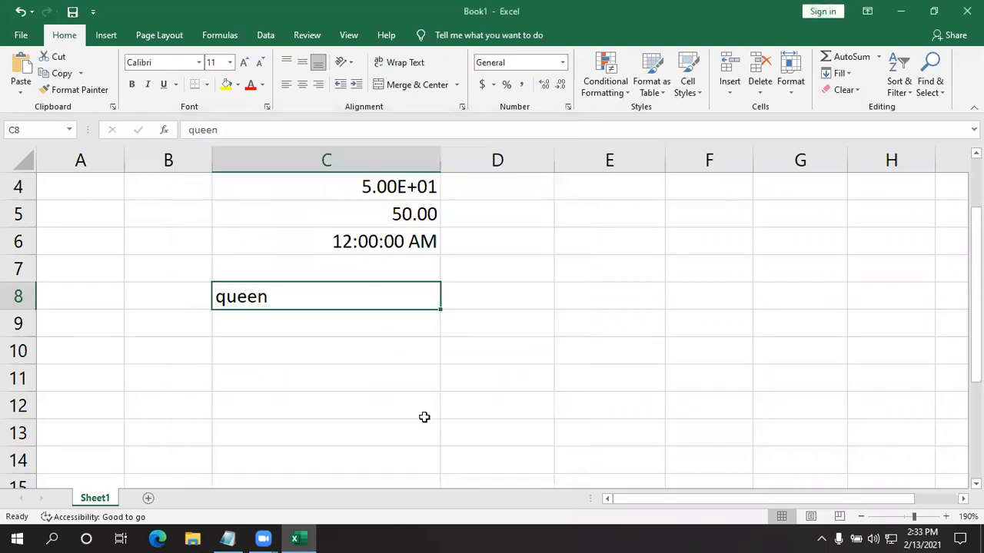
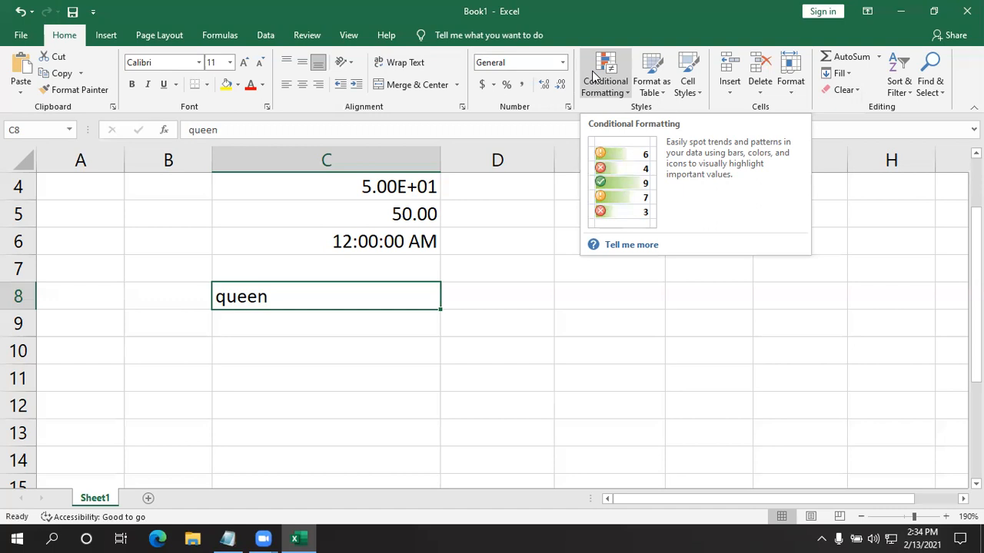
- Review the Conditional Formatting choices for cell C8, including the Highlight Cells Rules, without applying any
left_click(593, 77)
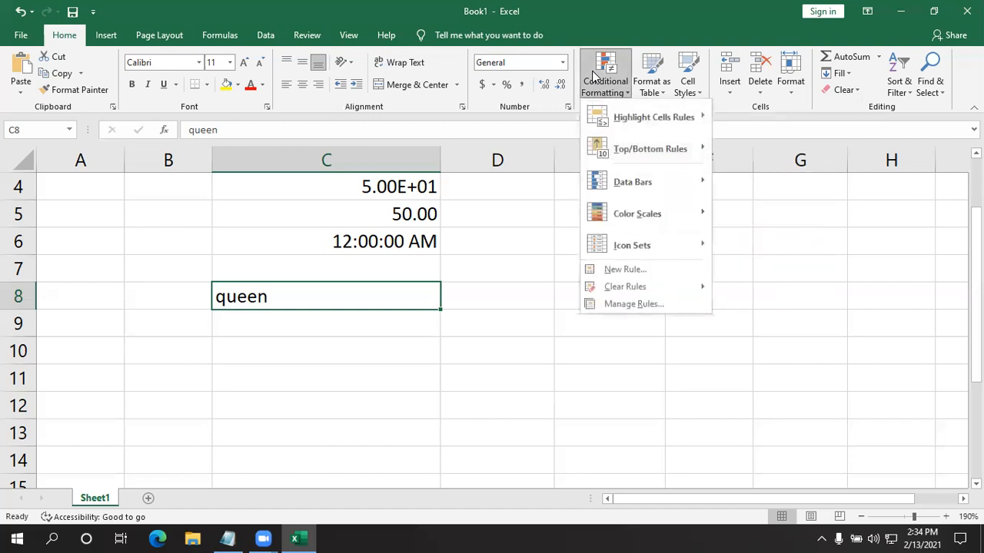
mouse_move(636, 124)
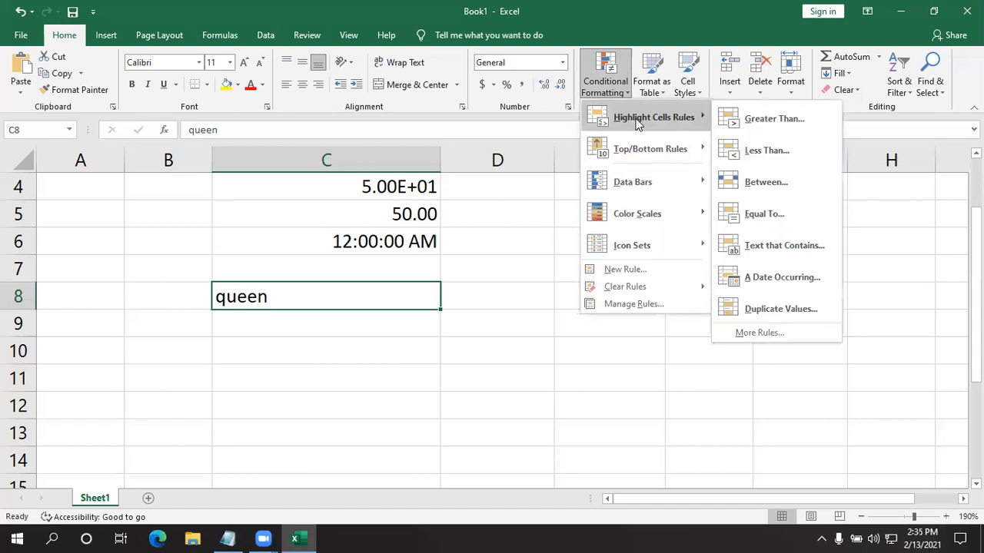
mouse_move(632, 153)
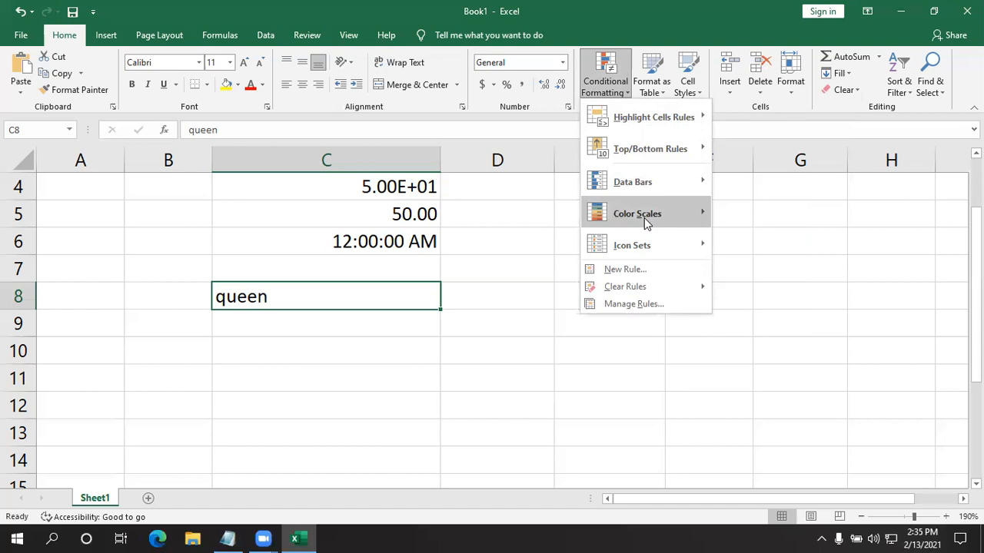
mouse_move(647, 241)
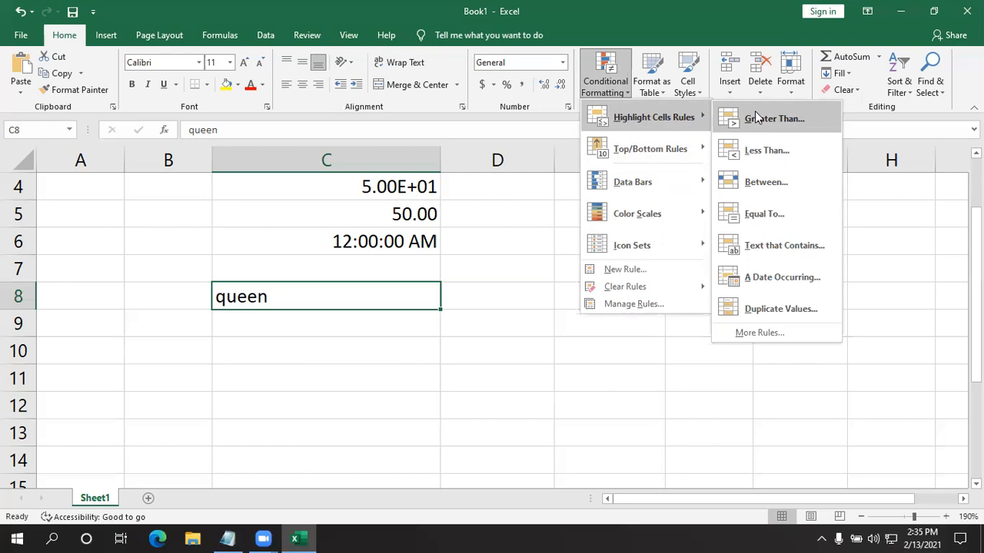
left_click(419, 361)
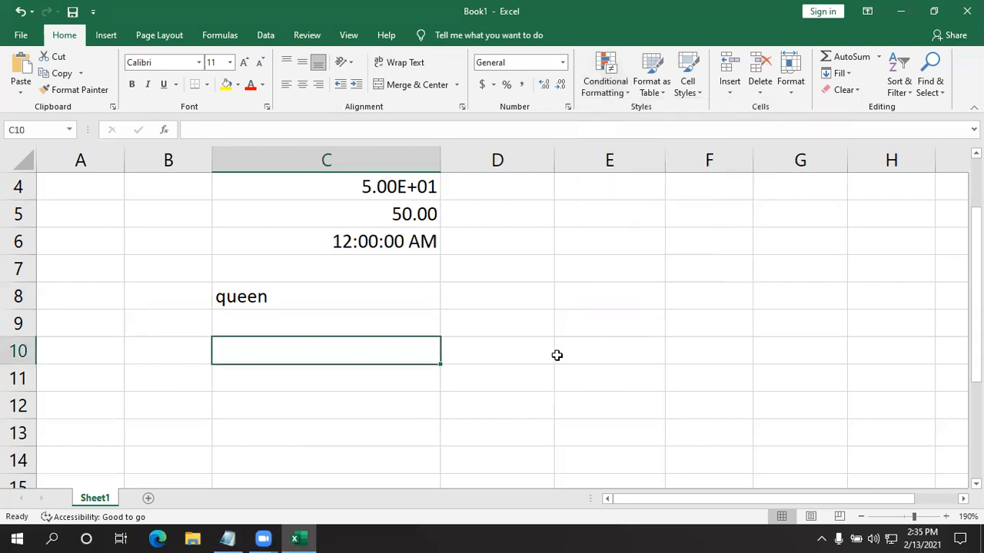
left_click(557, 394)
left_click(529, 376)
left_click(531, 340)
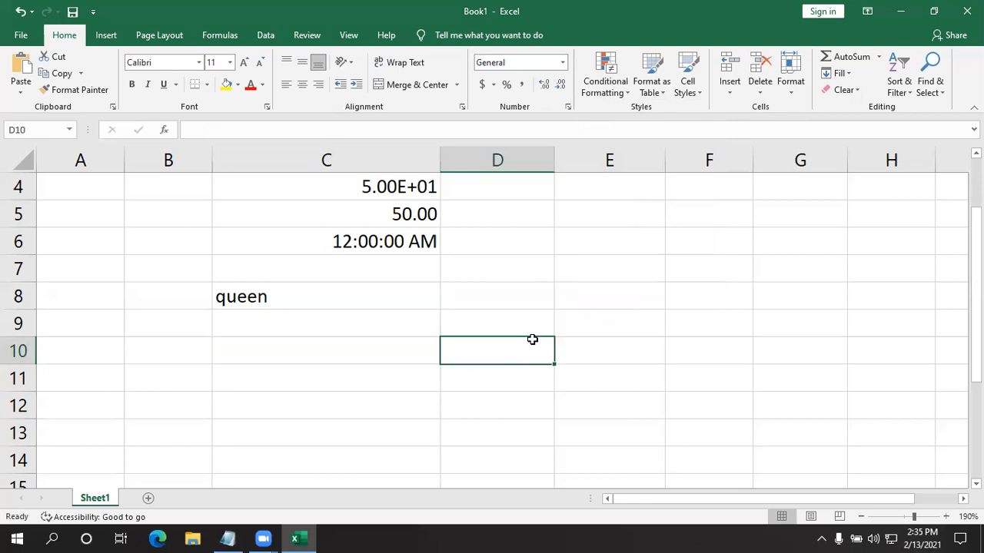
left_click(563, 253)
left_click(544, 329)
left_click(500, 291)
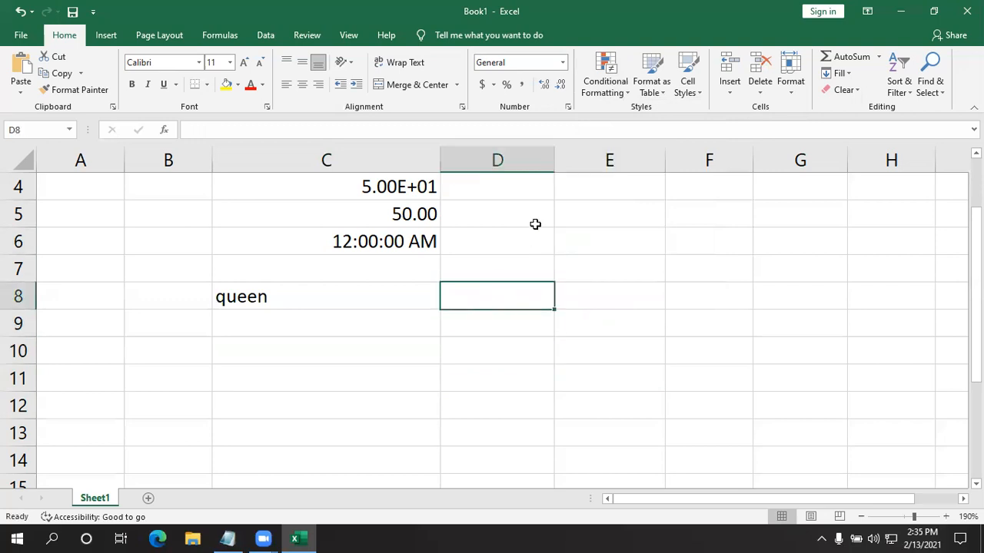
left_click(534, 223)
left_click(544, 287)
left_click(517, 322)
left_click(492, 349)
left_click(498, 370)
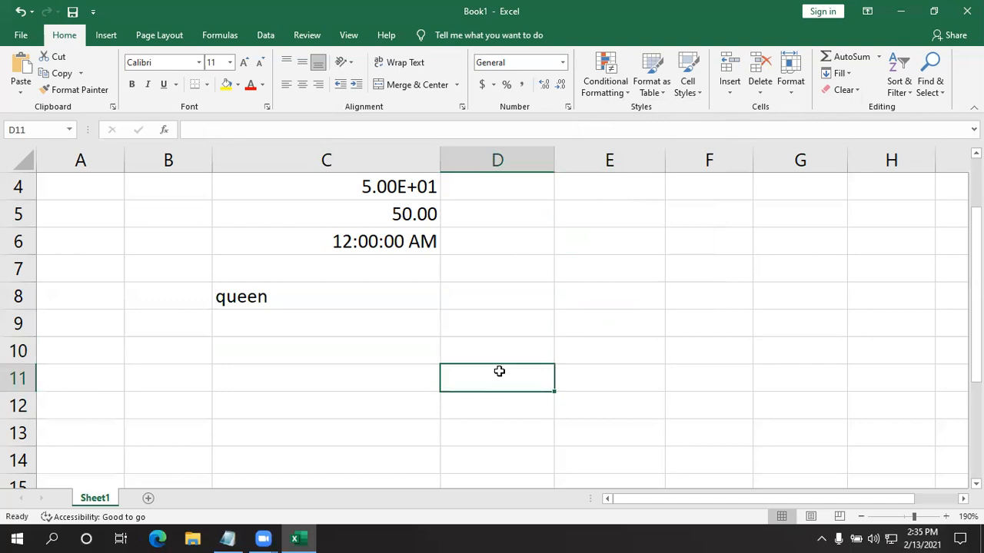
left_click(614, 88)
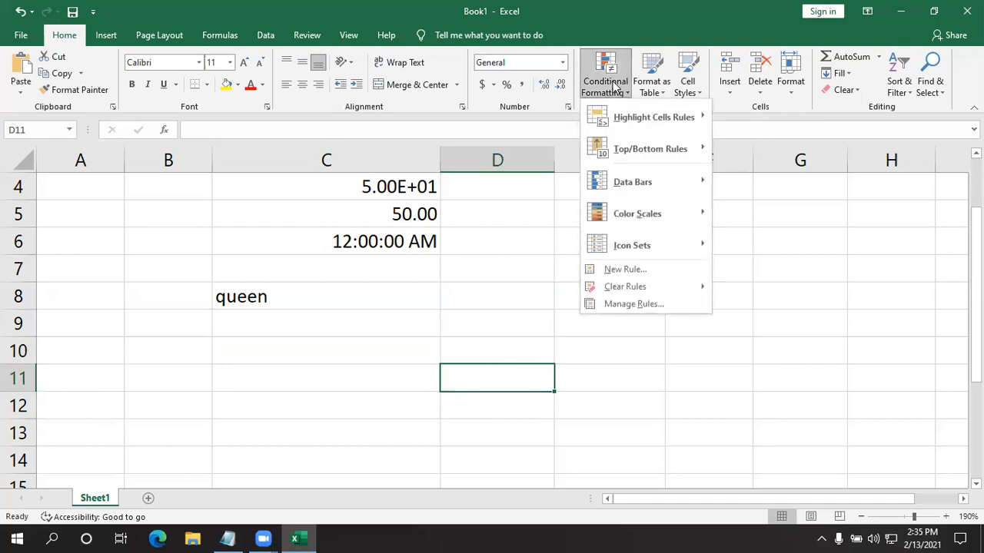
left_click(462, 301)
- Delete all the sample entries from column C of the worksheet
left_click_drag(461, 374, 211, 172)
left_click(709, 460)
left_click_drag(541, 412, 246, 161)
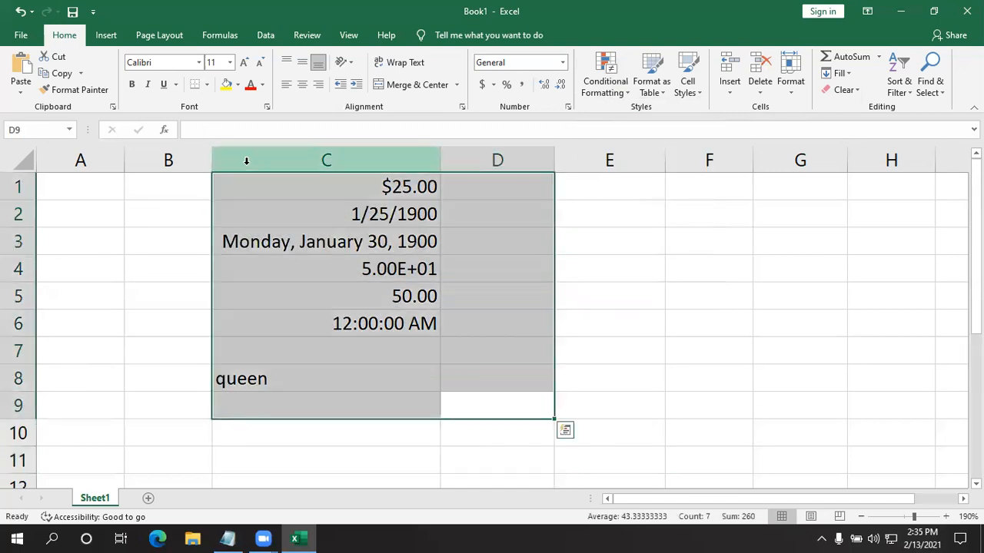
key("BackSpace")
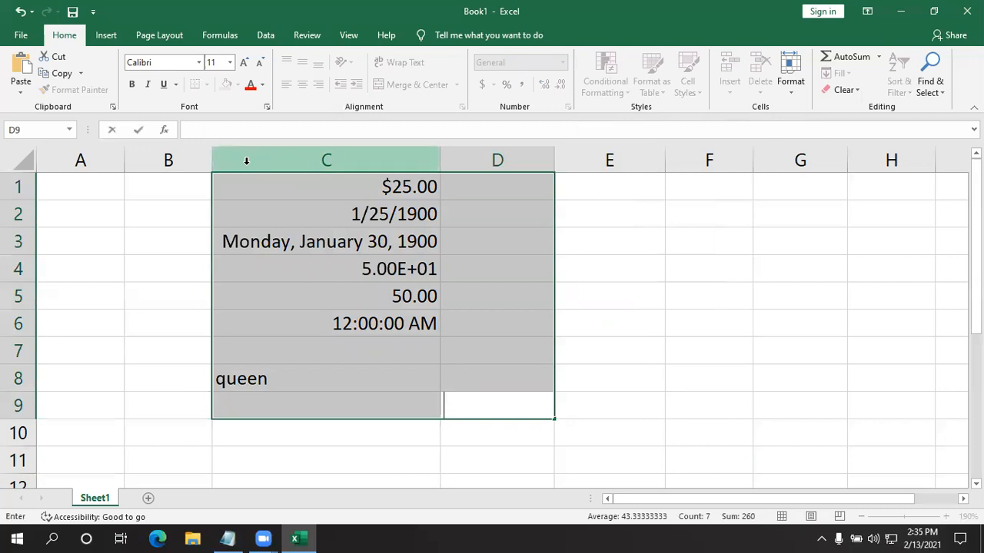
left_click(691, 340)
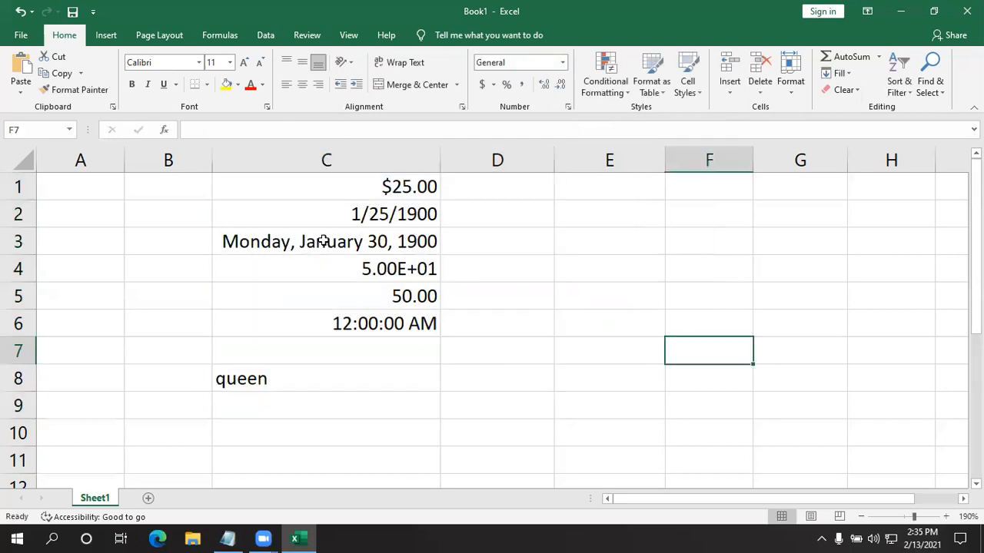
left_click_drag(187, 180, 459, 393)
key("Delete")
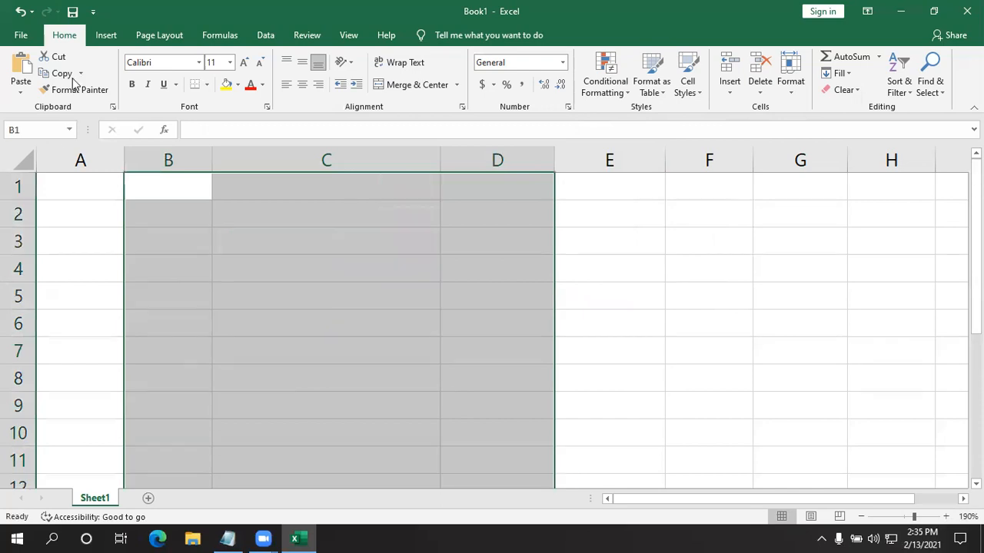
- Browse the available workbook templates from top to bottom without opening any, and return to cell A1 of the worksheet
left_click(23, 36)
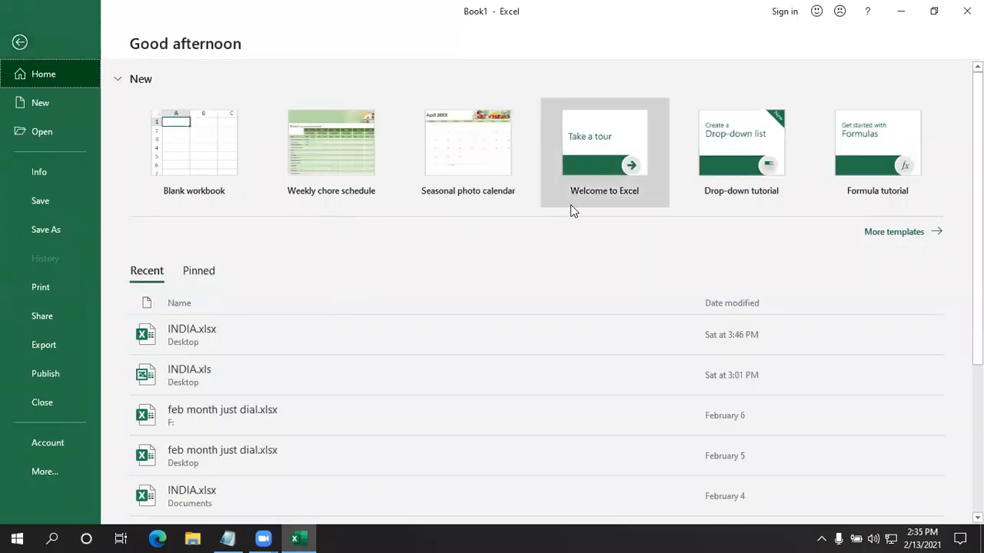
left_click(901, 233)
scroll(458, 300, "down", 3)
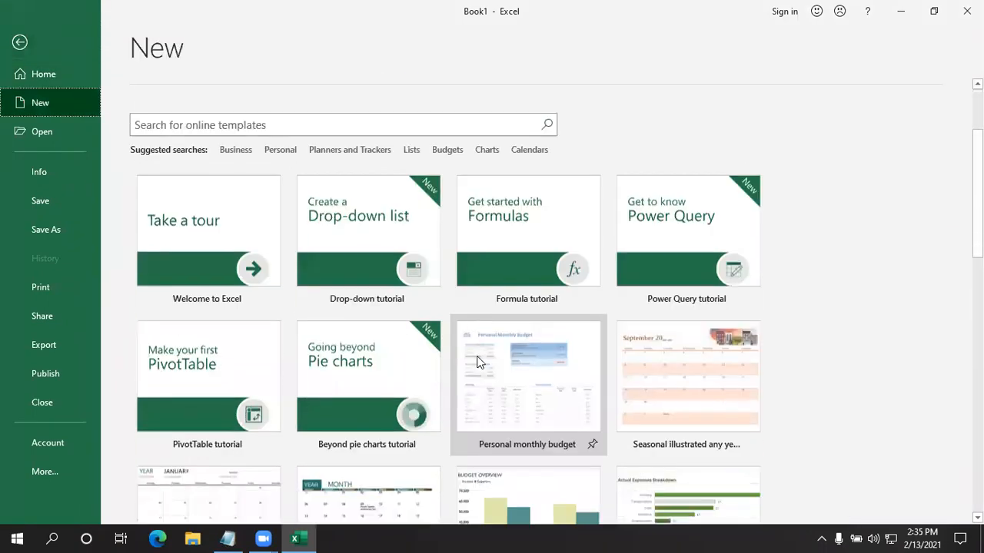
scroll(478, 364, "down", 2)
scroll(480, 366, "down", 1)
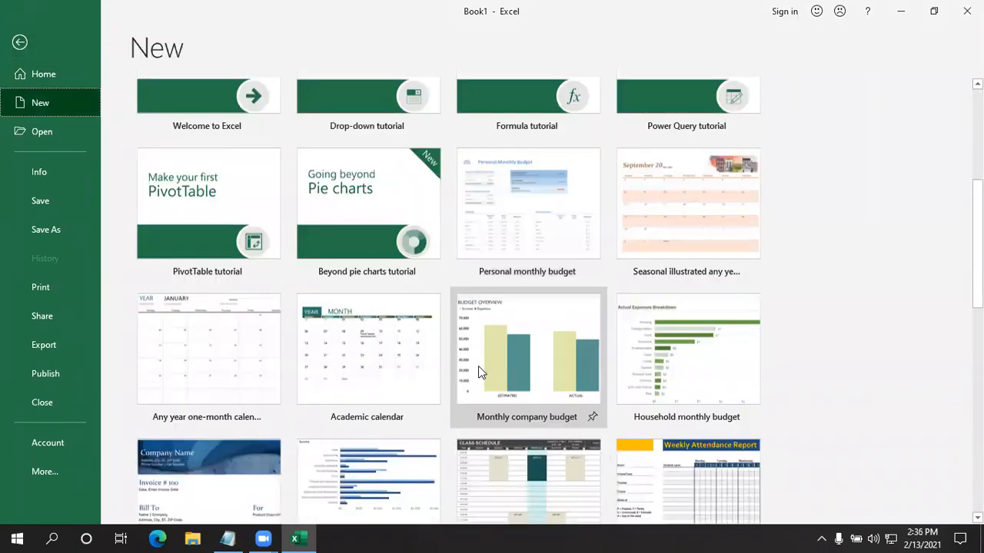
scroll(478, 366, "down", 1)
scroll(446, 385, "down", 2)
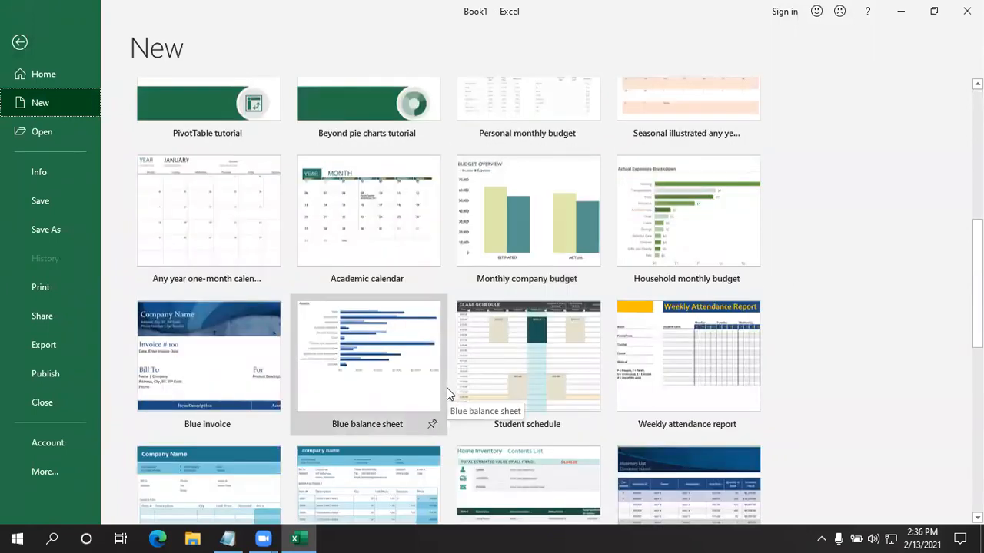
scroll(439, 394, "down", 3)
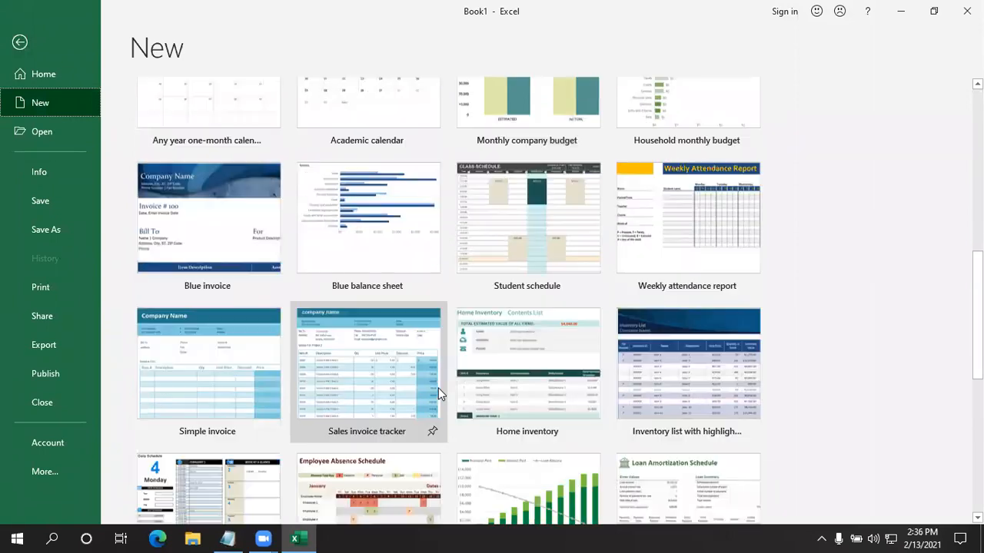
scroll(432, 394, "down", 2)
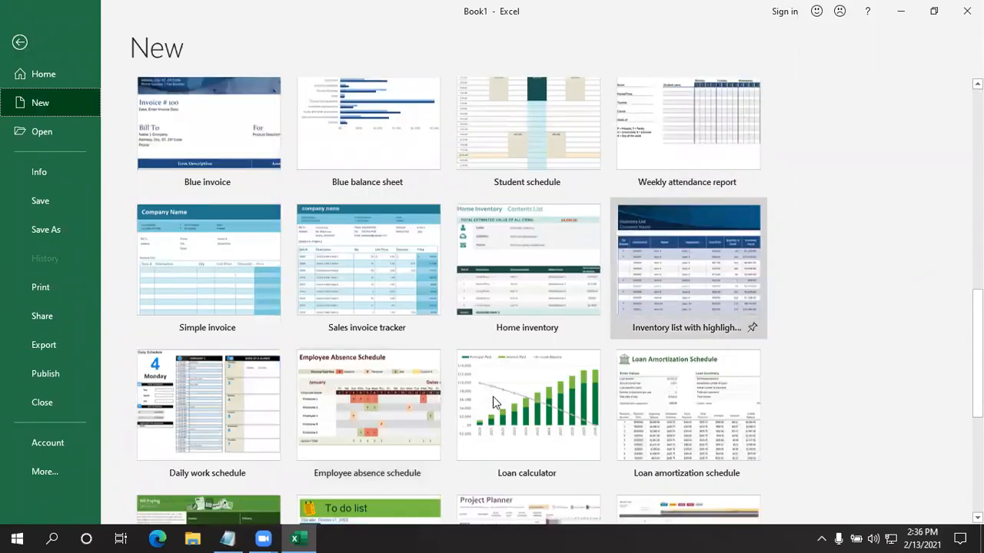
scroll(386, 367, "down", 3)
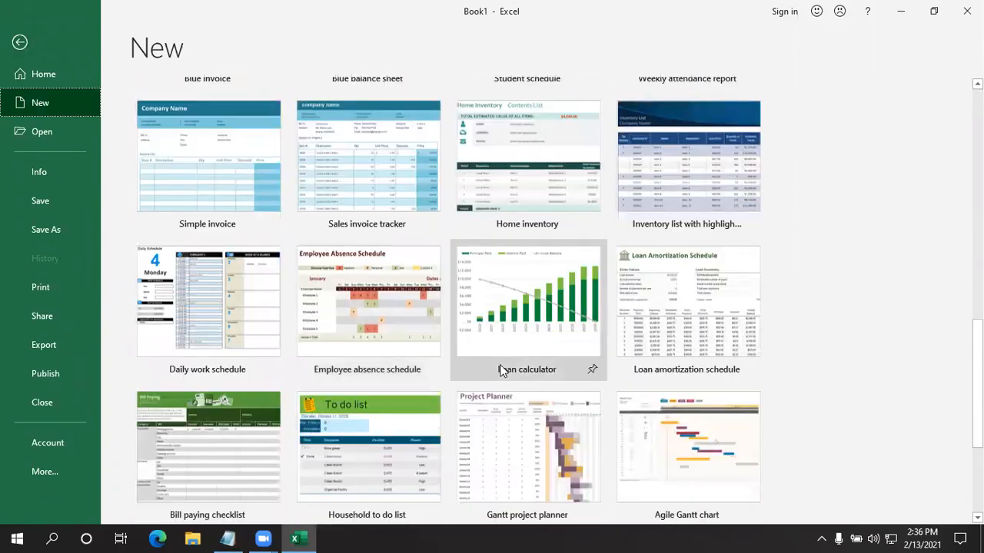
scroll(500, 367, "down", 1)
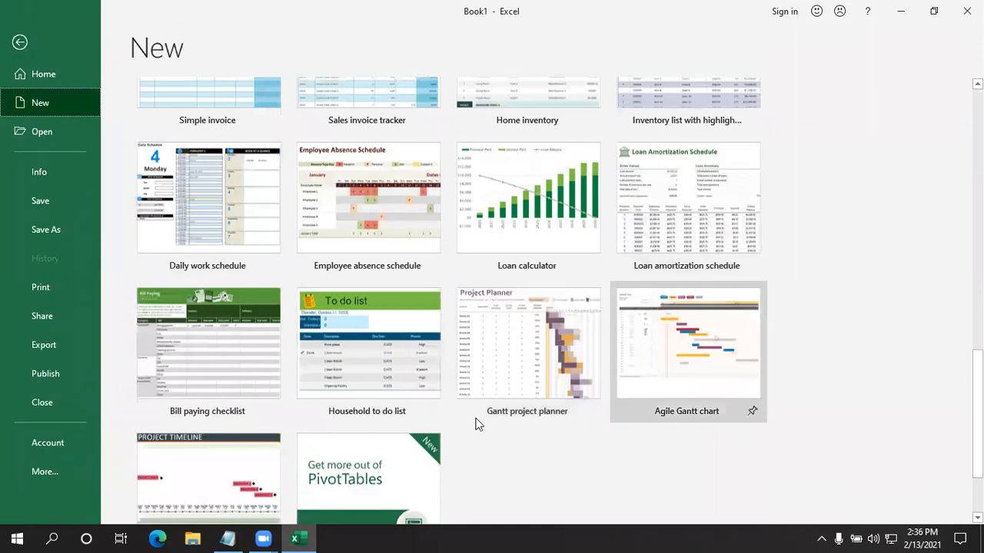
scroll(393, 418, "down", 1)
scroll(394, 418, "up", 3)
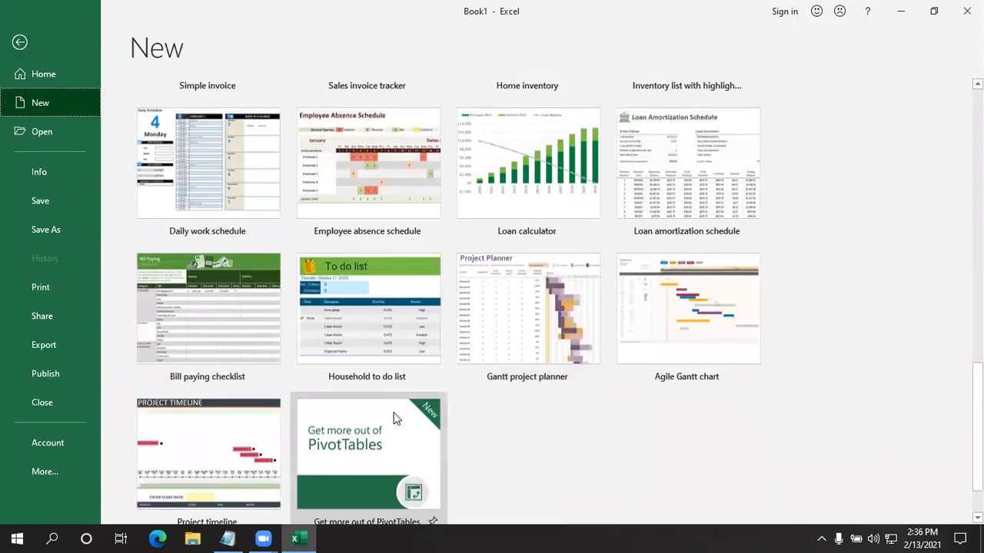
scroll(389, 408, "up", 4)
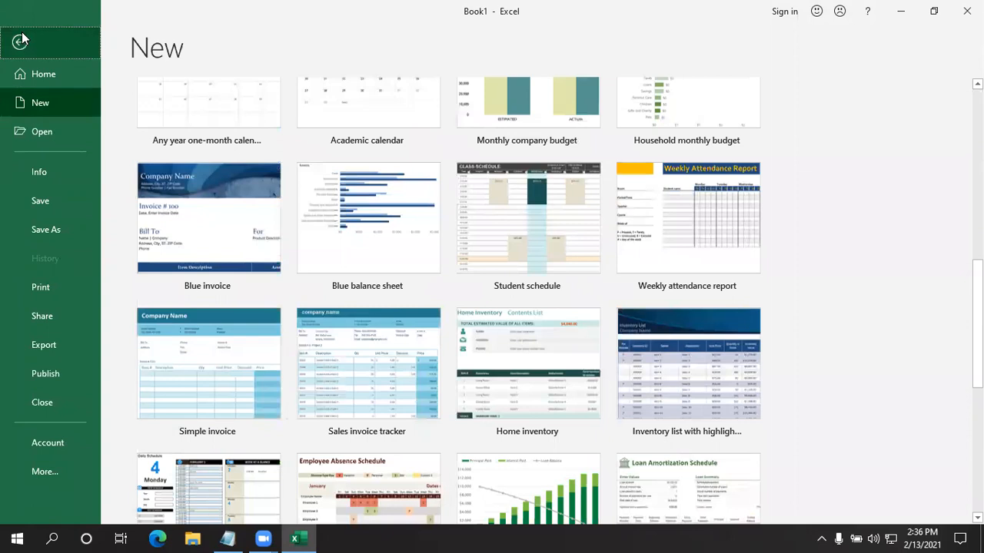
left_click(31, 44)
left_click(243, 259)
left_click(98, 192)
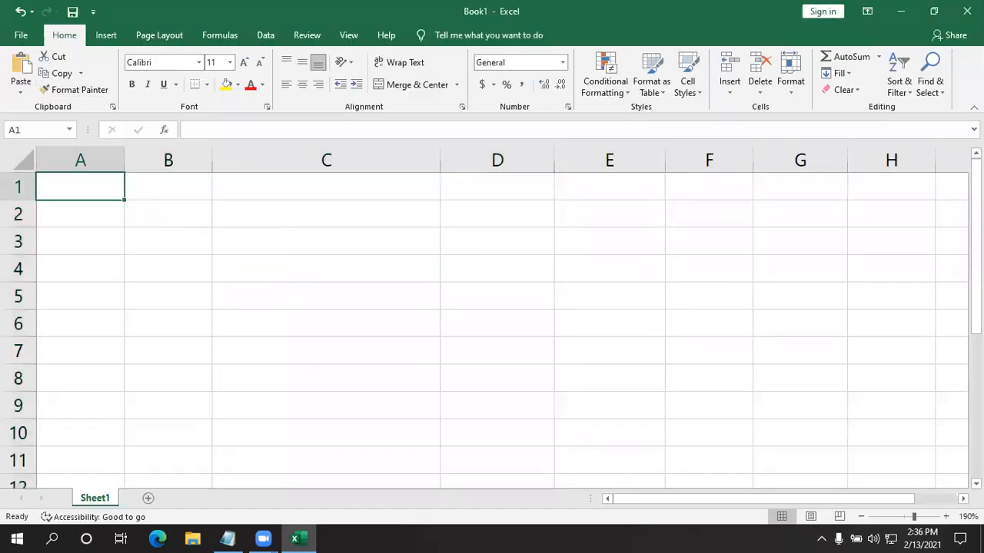
type("Names")
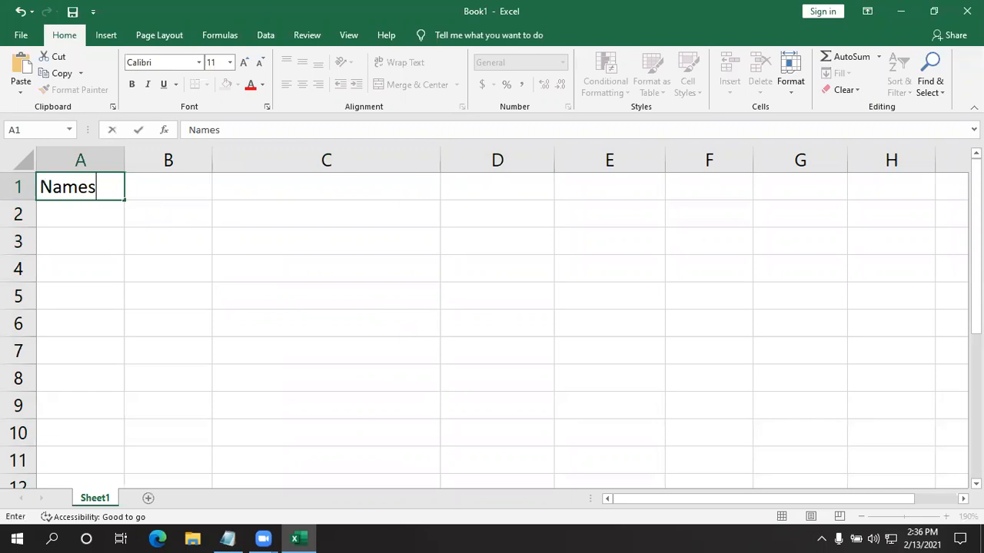
key("BackSpace")
key("BackSpace")
key("BackSpace")
key("BackSpace")
key("BackSpace")
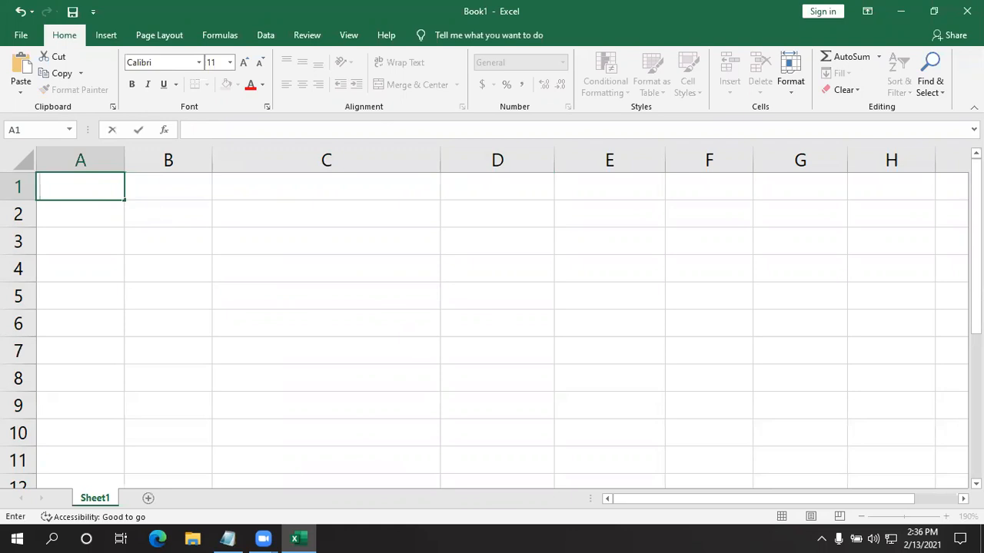
- Enter the column headers "subject" in cell A1 and "Marks" in cell B1
type("subject")
key("Tab")
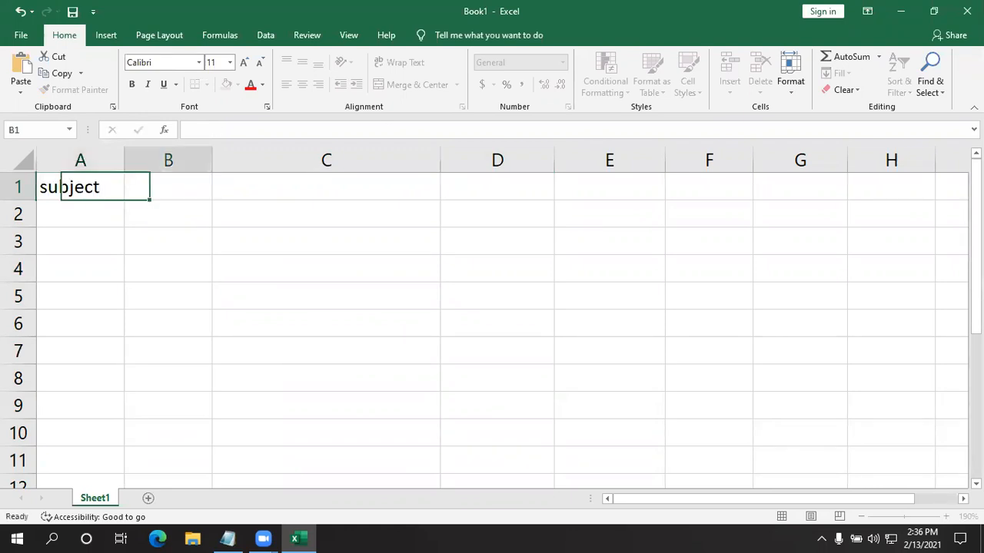
type("Marks")
key("Return")
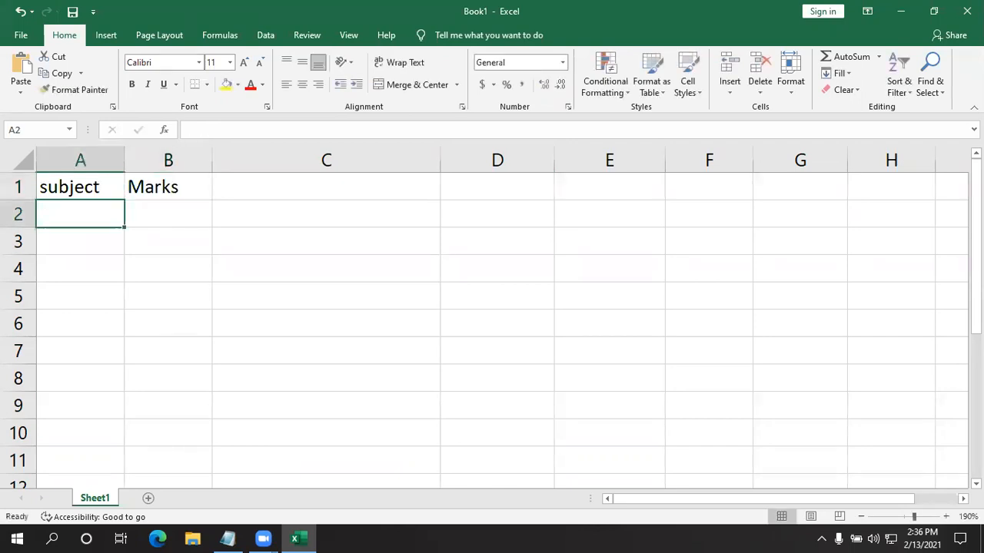
- Capitalize the first letter of the header in cell A1 so it reads "Subject"
double_click(46, 186)
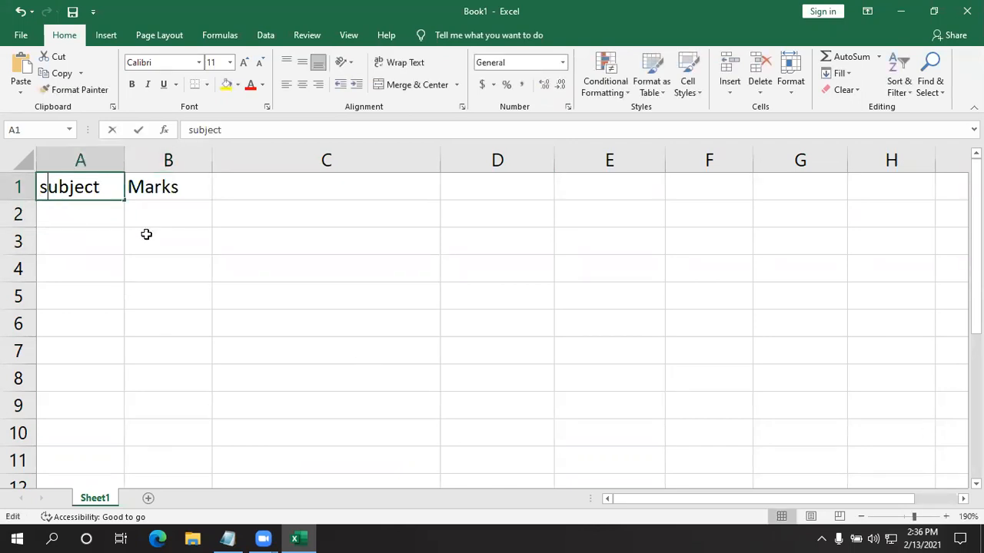
key("BackSpace")
type("S")
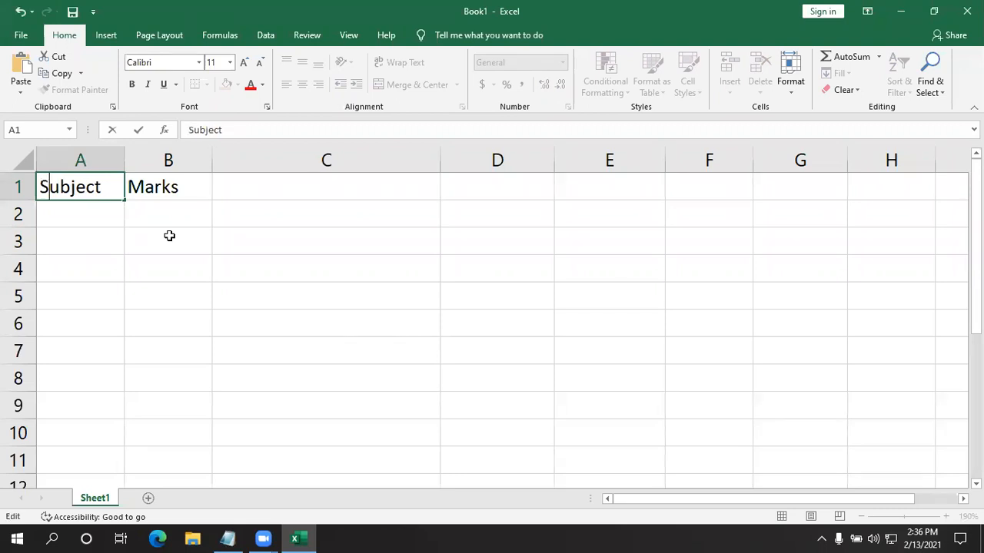
left_click(70, 214)
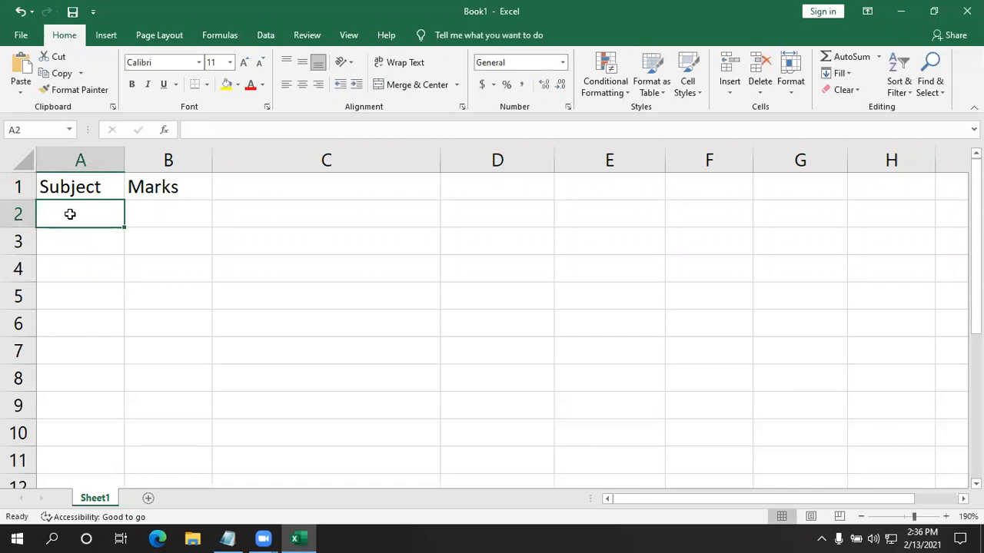
- Enter the subjects "English" in cell A2 and "Kannada" in cell A3, correcting any stray letters
type("Eng")
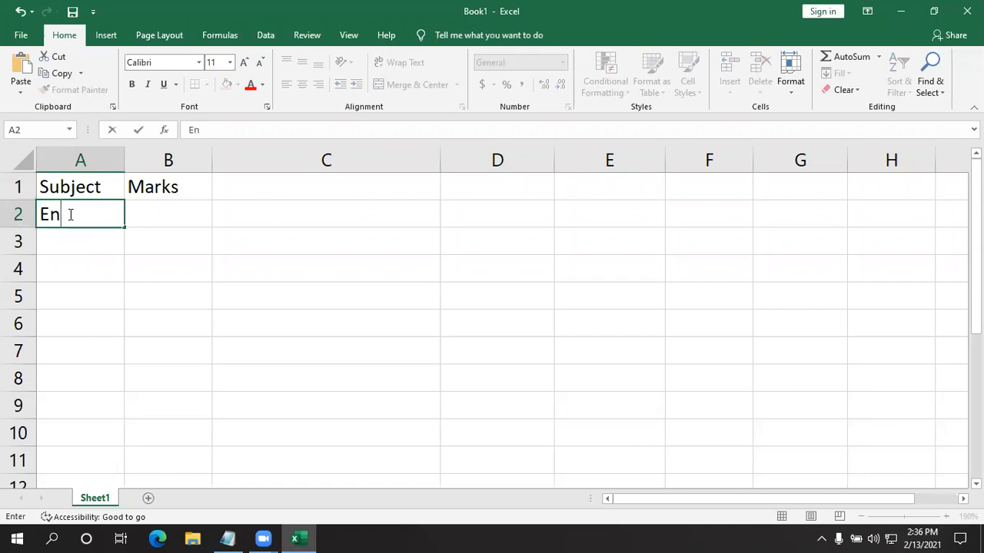
key("BackSpace")
type("glish")
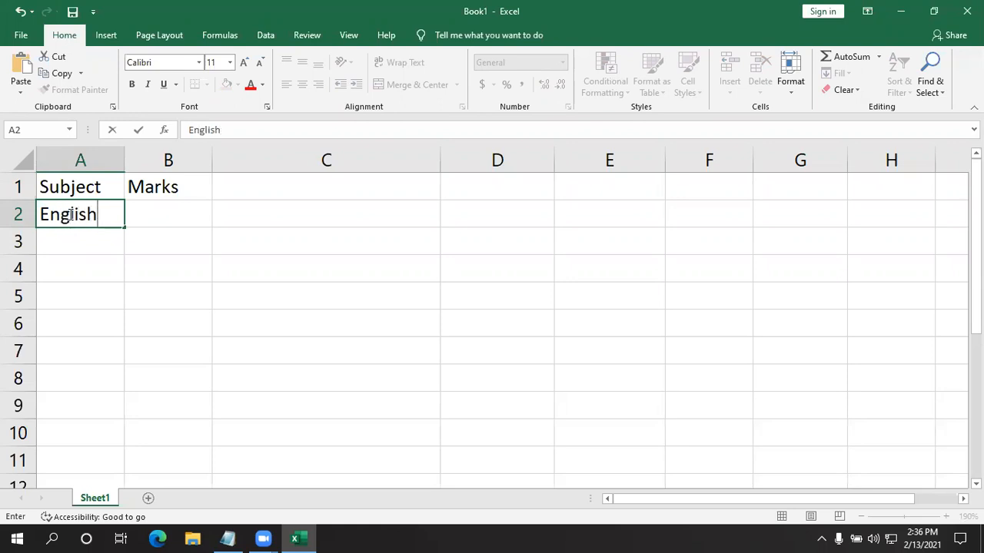
key("Return")
type("Kannadaq")
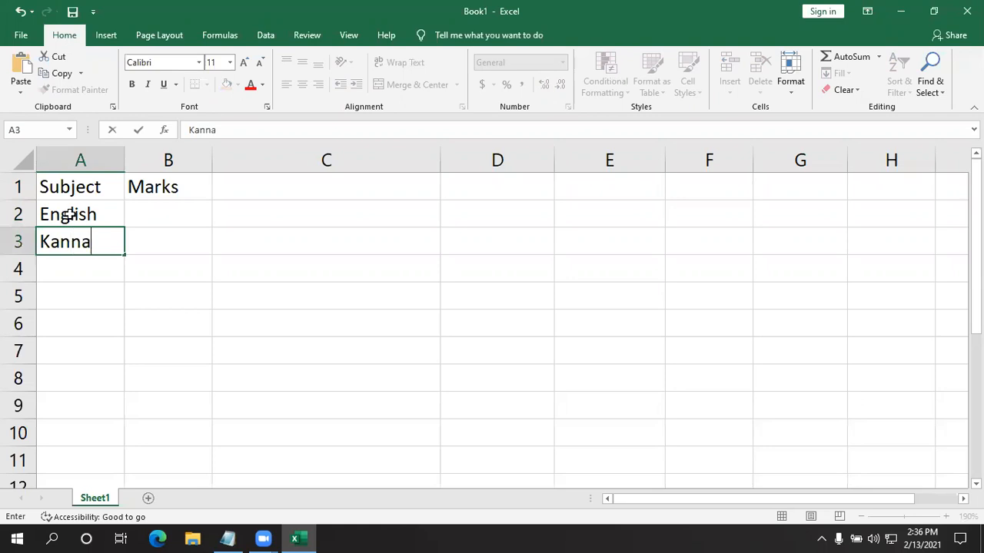
key("Return")
key("BackSpace")
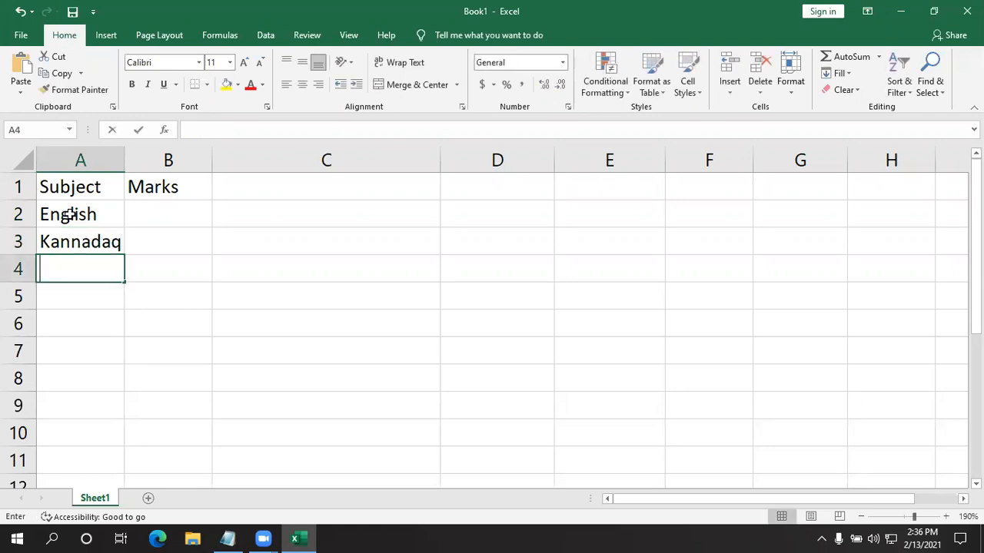
left_click(116, 243)
key("F2")
key("BackSpace")
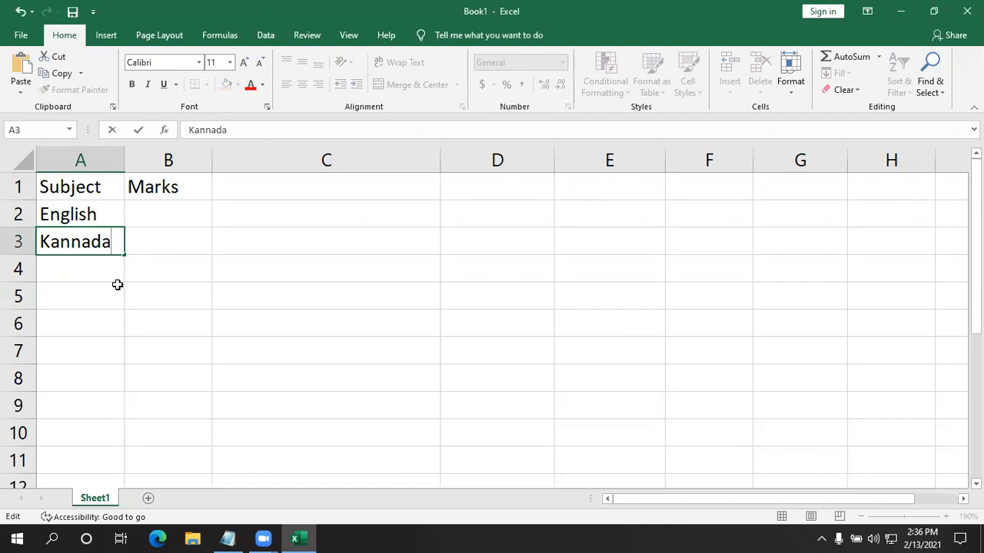
key("Return")
- Enter the subjects "Hindhi" in cell A4 and "social" in cell A5
type("indhi")
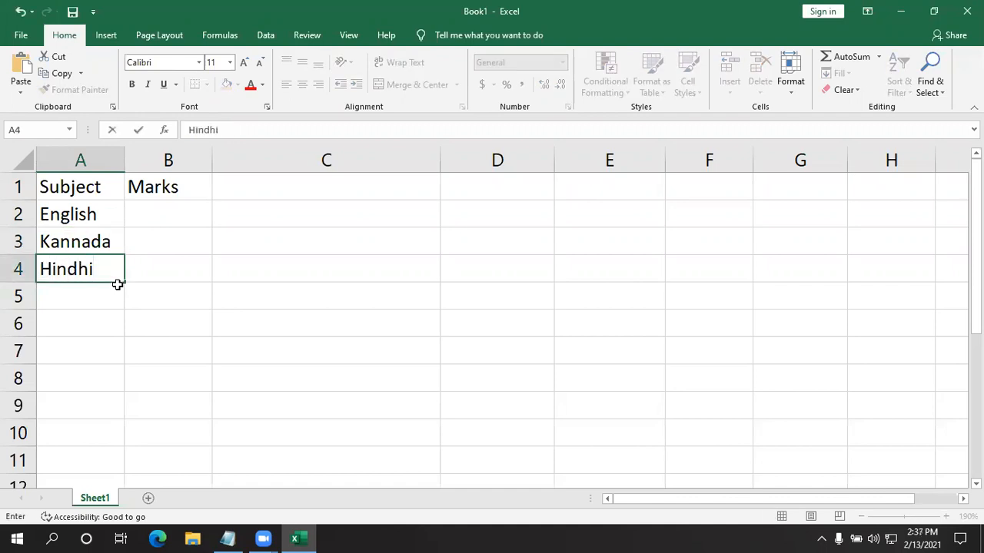
key("Return")
type("sov")
key("BackSpace")
type("cial")
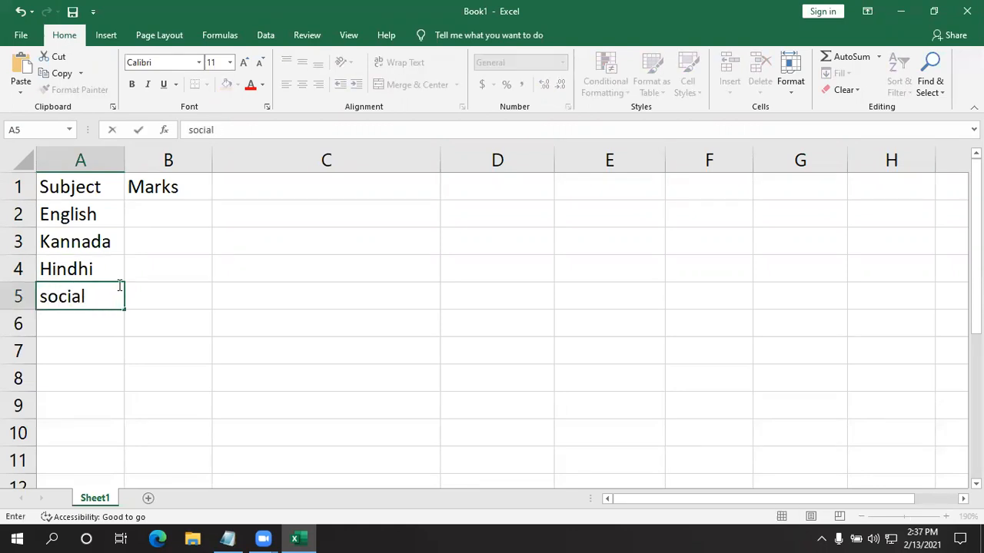
key("Return")
- Enter the subjects "science" in cell A6 and "maths" in cell A7
type("sceie")
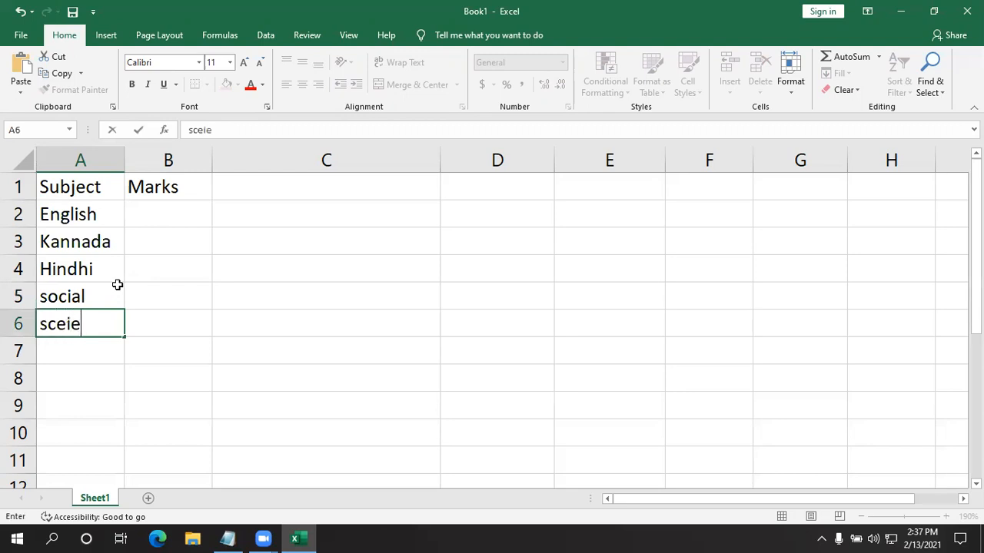
key("BackSpace")
key("BackSpace")
key("BackSpace")
type("ience")
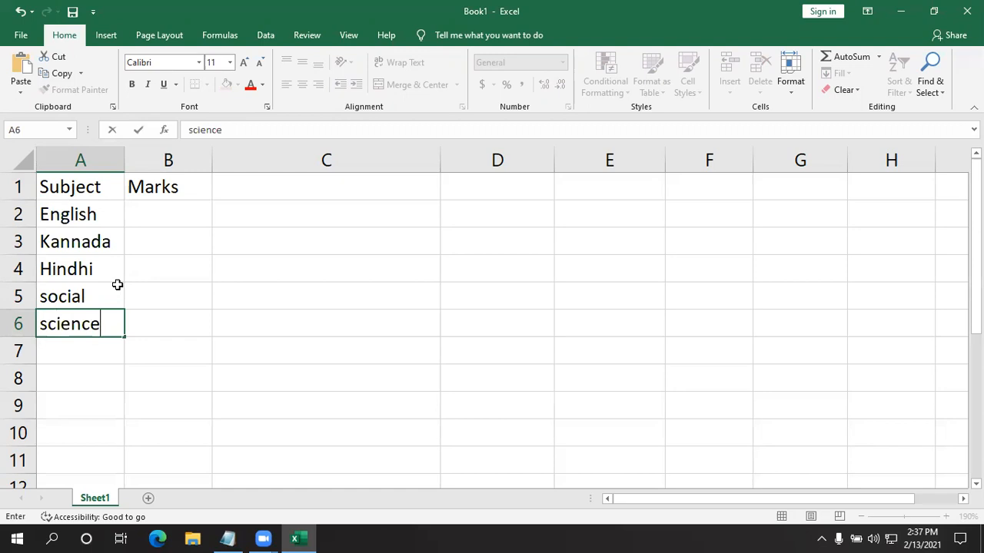
key("Return")
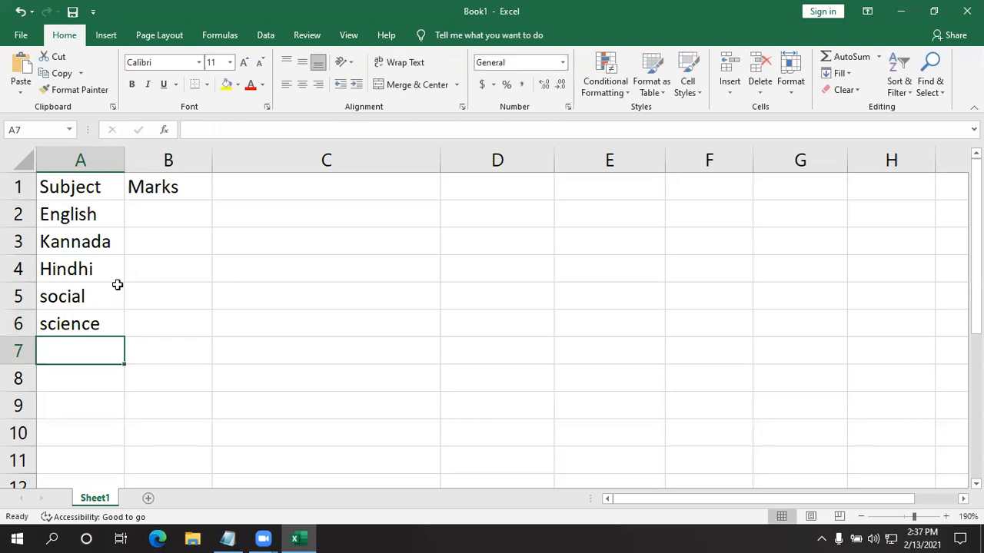
type("maths")
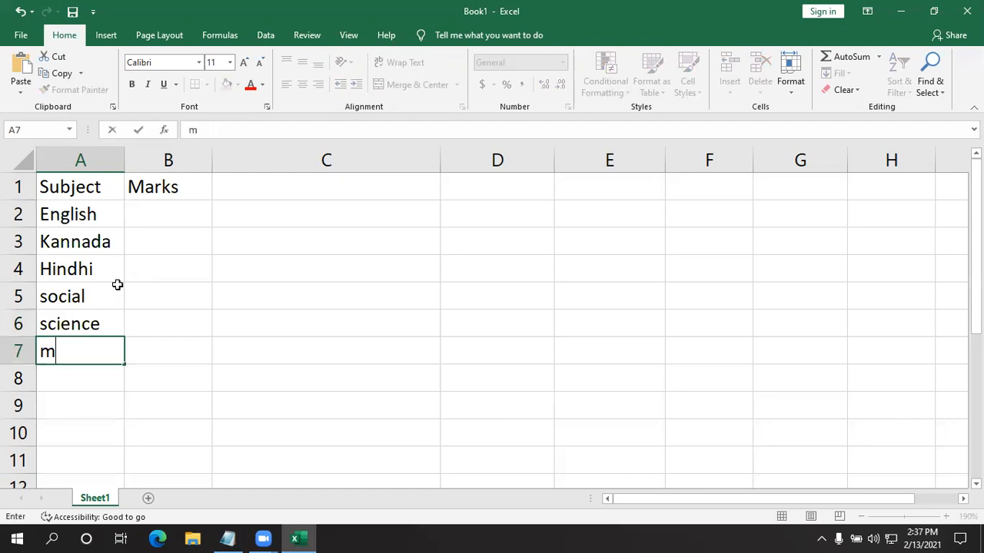
- Enter the marks 20 for English, 35 for Kannada and 80 for Hindhi in cells B2 to B4
left_click(158, 218)
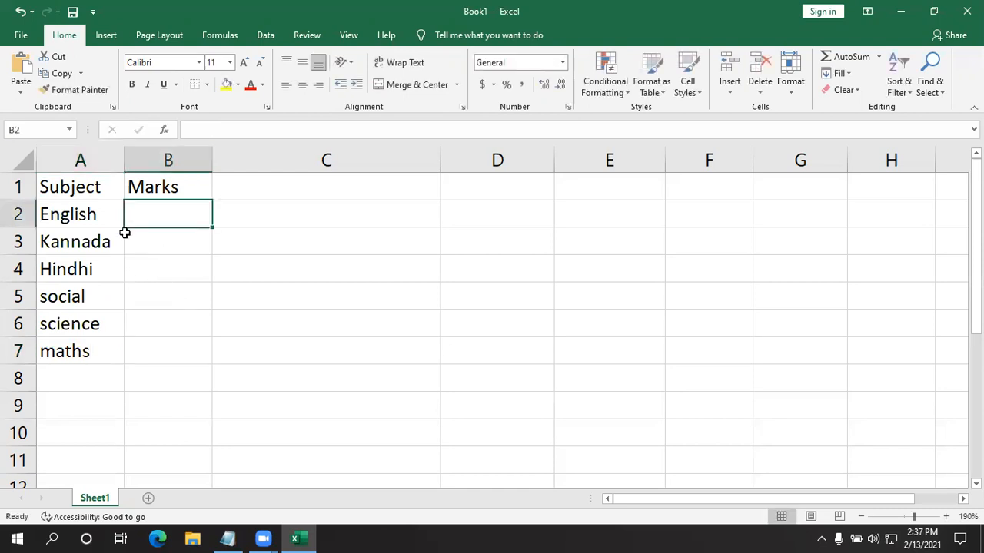
type("20")
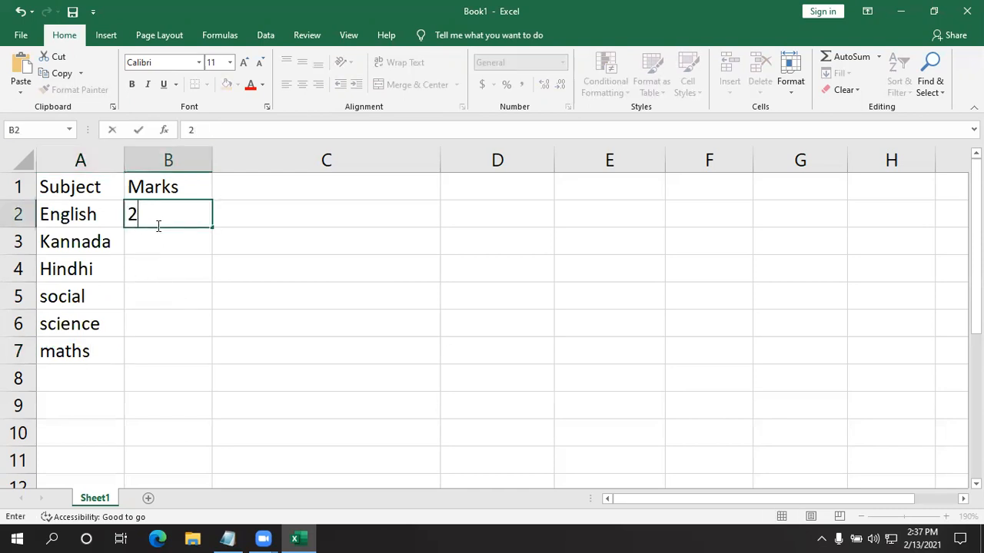
key("Return")
type("3540")
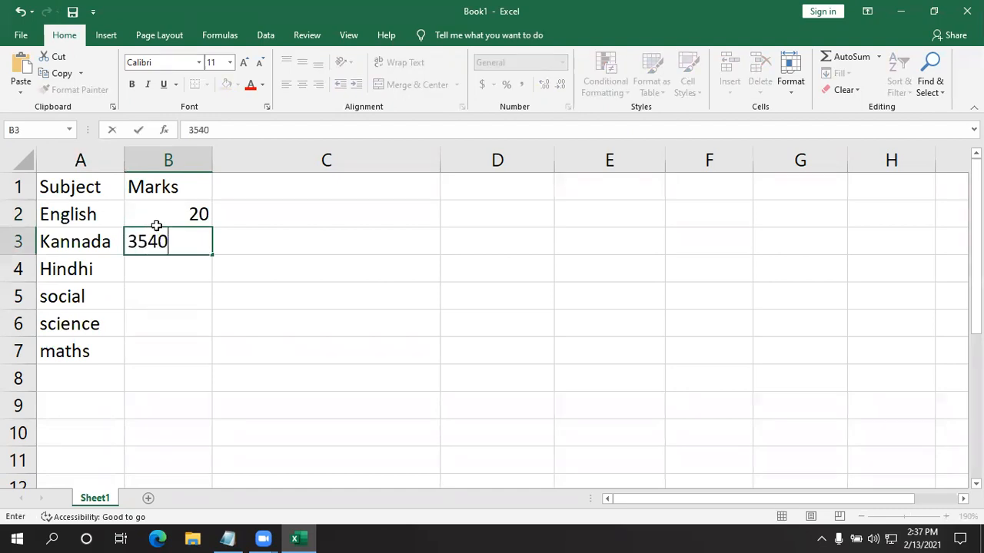
key("Return")
type("80")
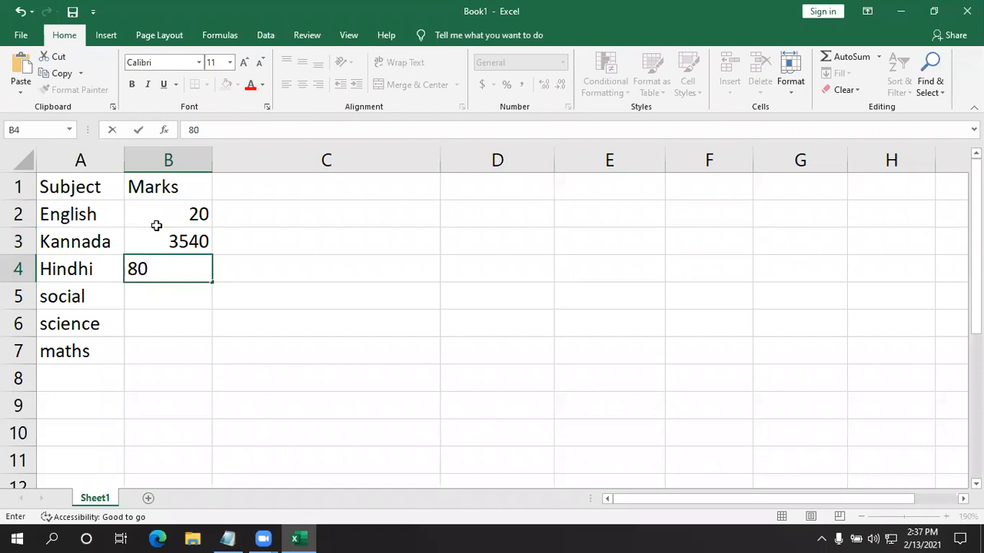
left_click(196, 240)
key("F2")
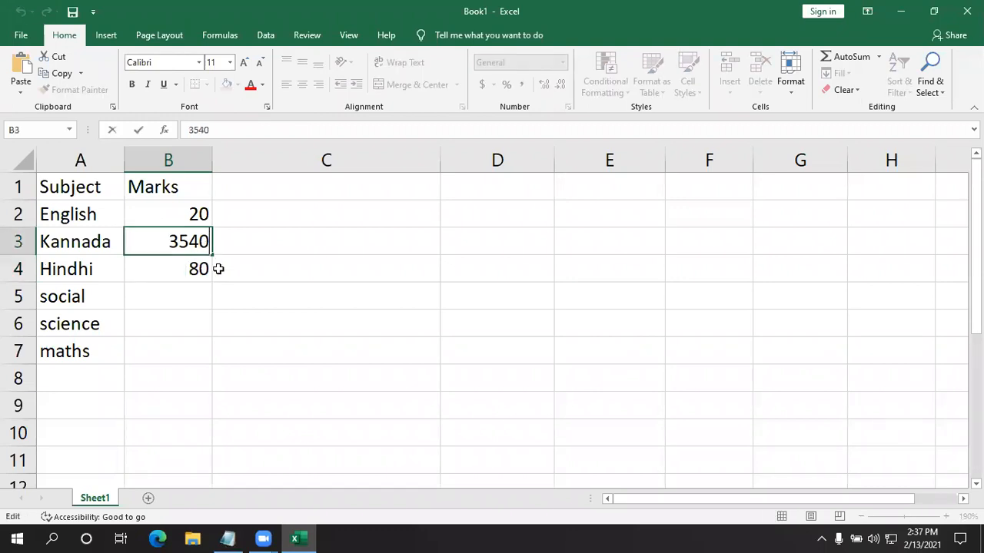
key("BackSpace")
key("BackSpace")
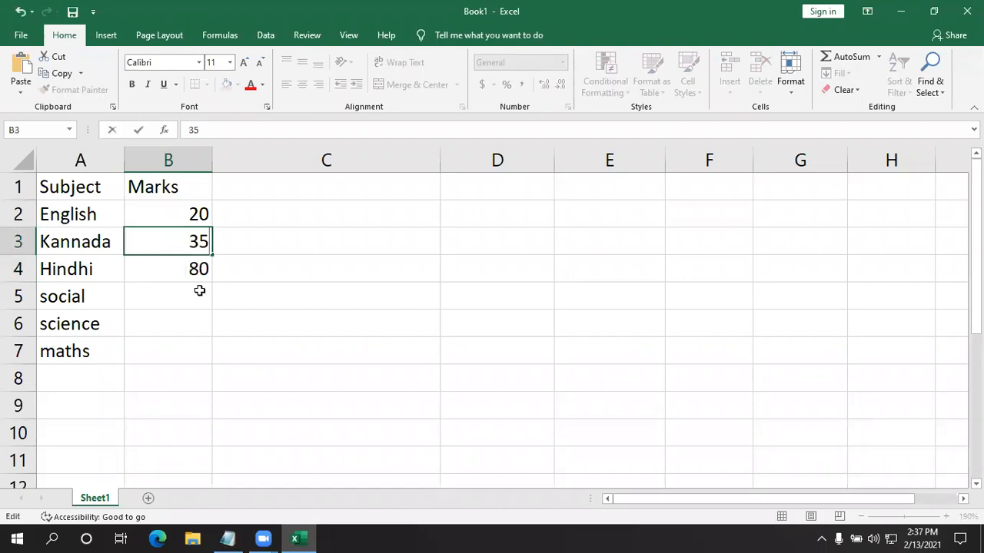
- Enter the marks 40 for social, 15 for science and 25 for maths in cells B5 to B7
left_click(200, 289)
type("40")
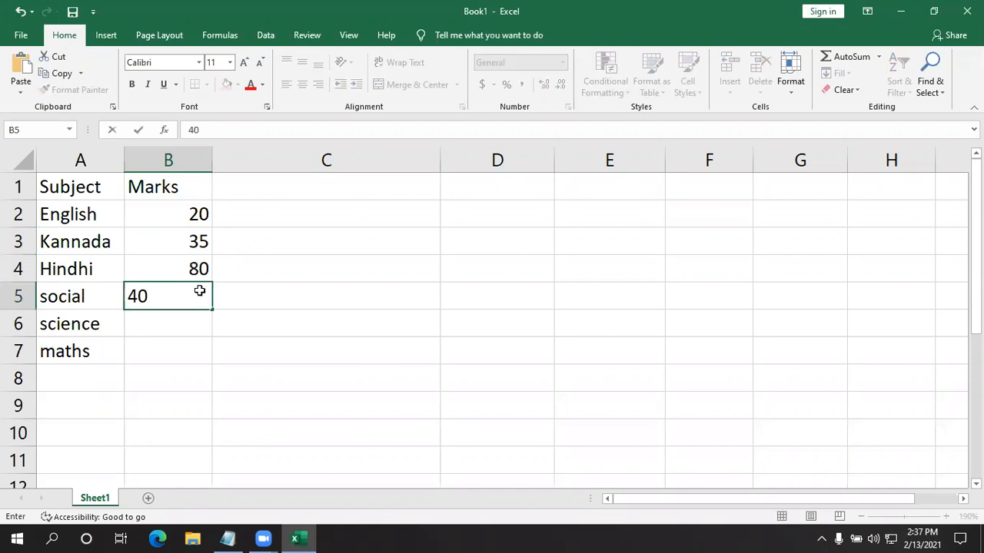
key("Return")
type("15")
key("Return")
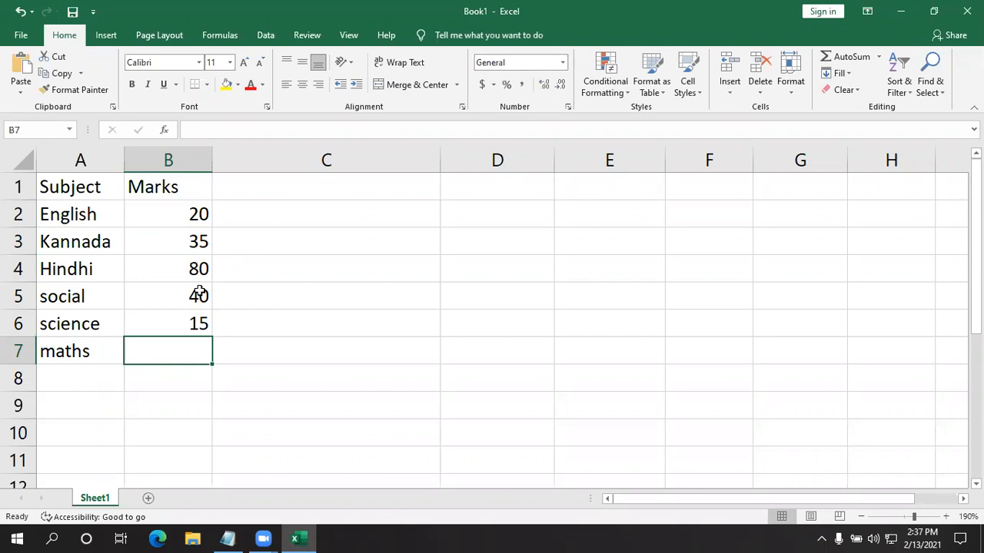
type("25")
key("Return")
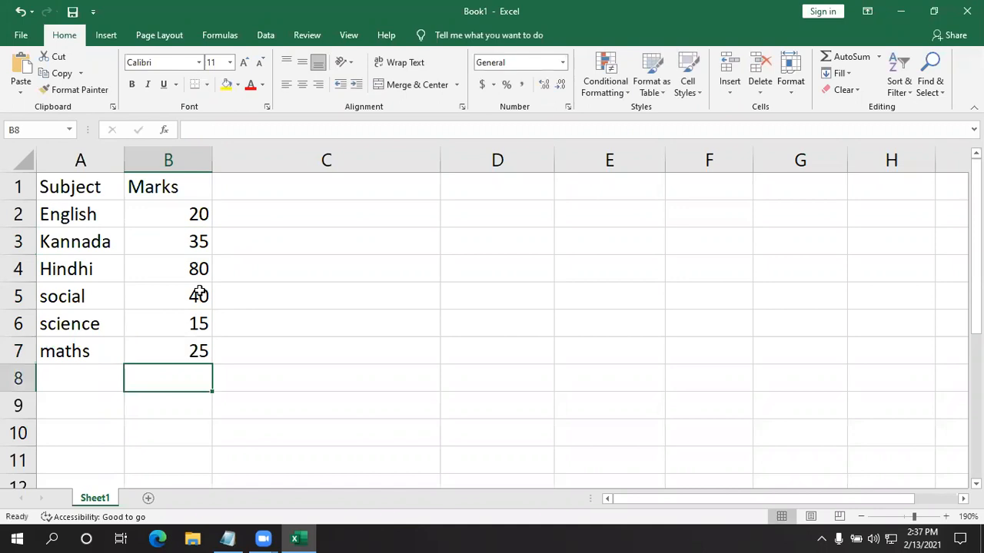
- Go through the table row by row, examining each subject together with its mark in rows 2 to 7
left_click(346, 290)
left_click_drag(85, 190, 136, 341)
left_click(68, 213)
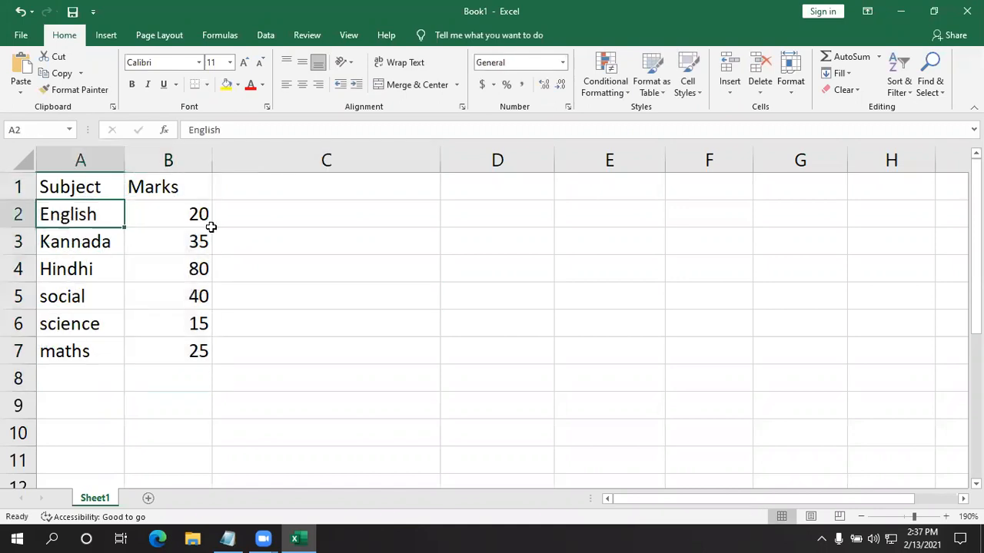
left_click(158, 211)
left_click(52, 241)
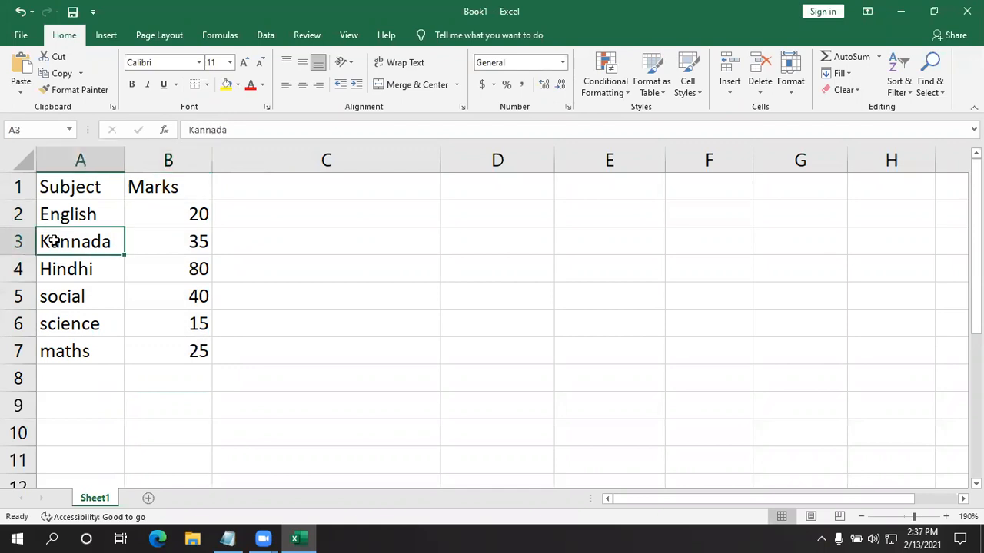
left_click(143, 245)
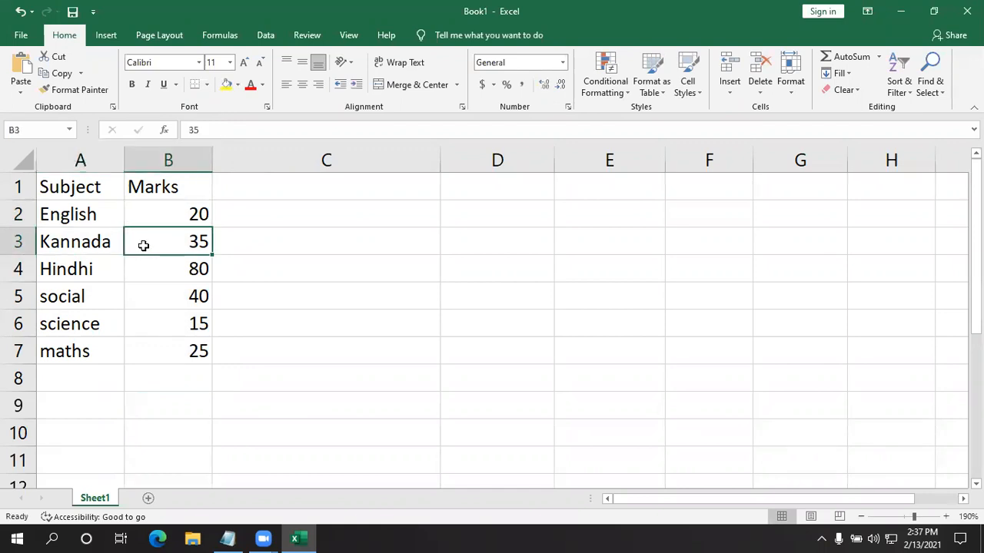
left_click(105, 267)
left_click(164, 275)
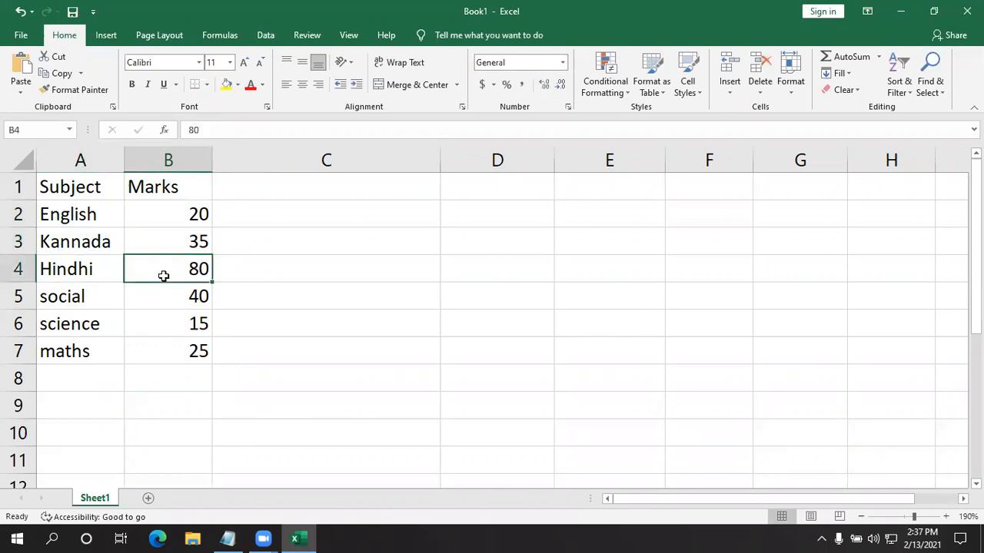
left_click(107, 295)
left_click(206, 303)
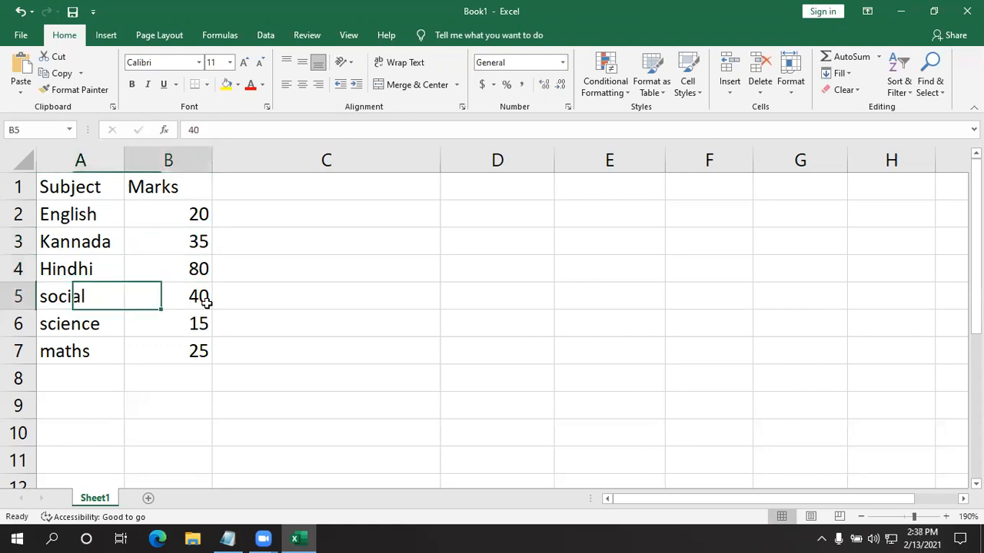
left_click(116, 323)
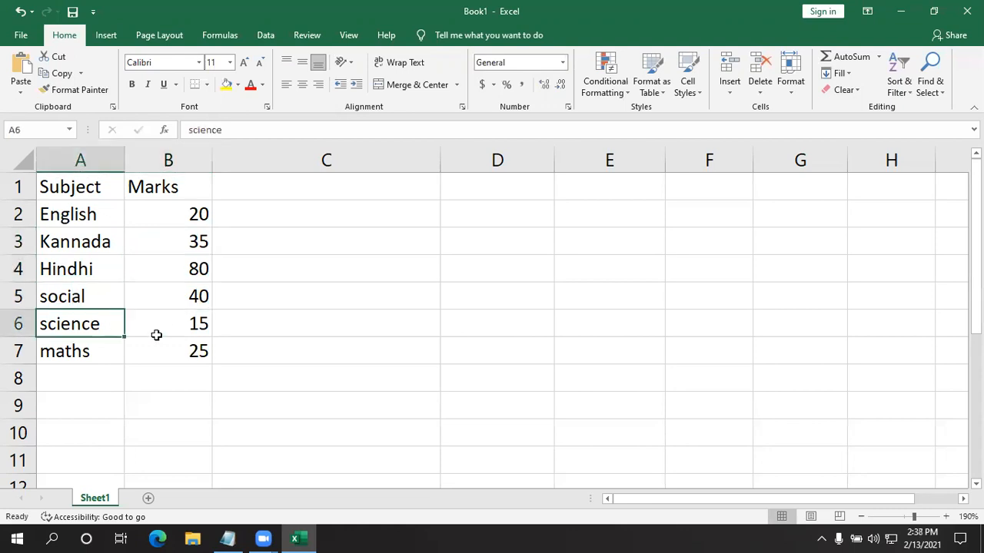
left_click(176, 341)
left_click(109, 348)
left_click(175, 352)
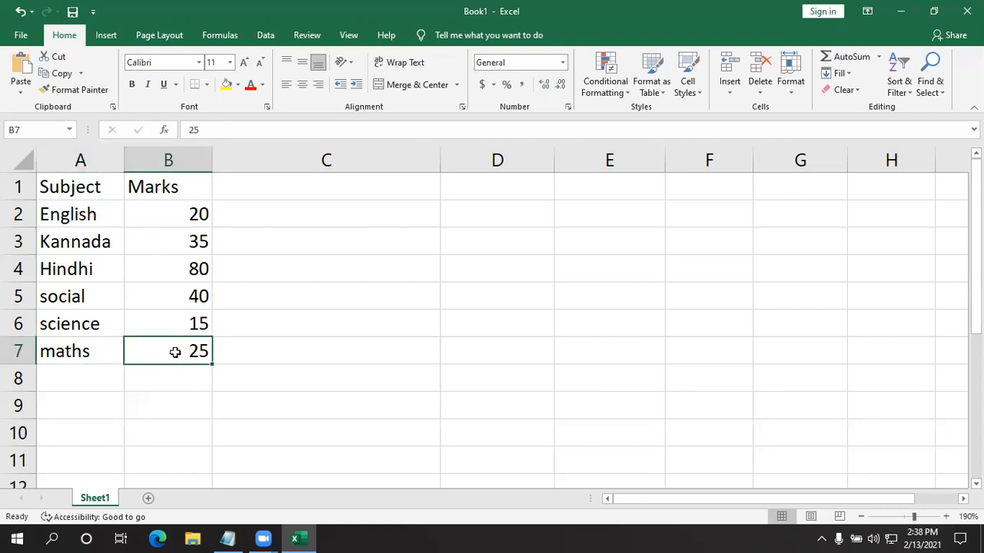
left_click(371, 347)
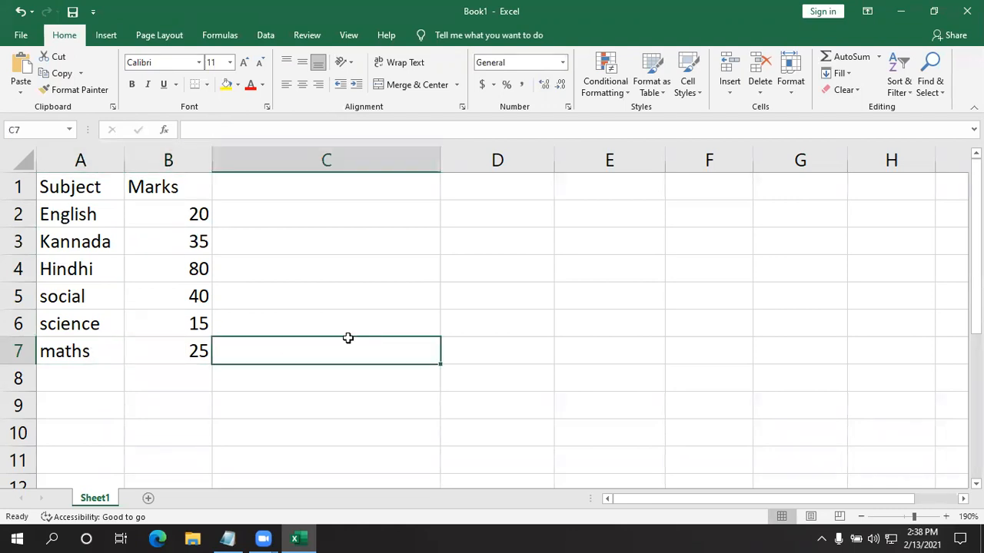
left_click_drag(190, 217, 189, 351)
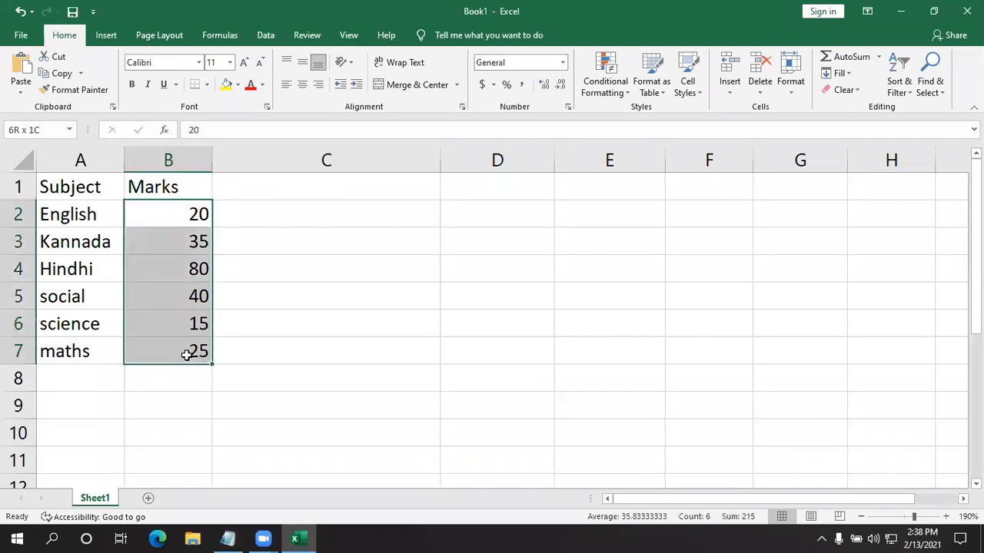
left_click(419, 302)
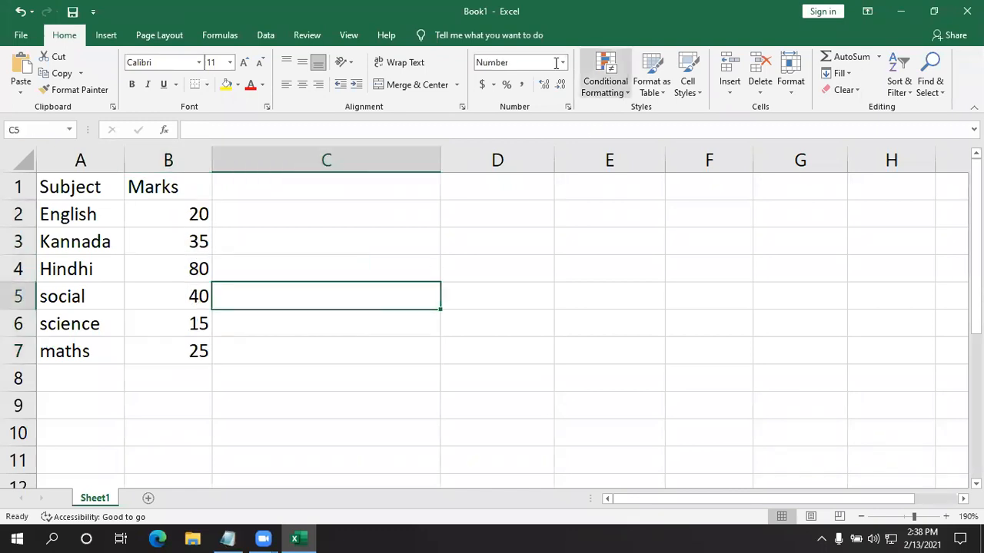
key("Up")
key("Up")
left_click(79, 188)
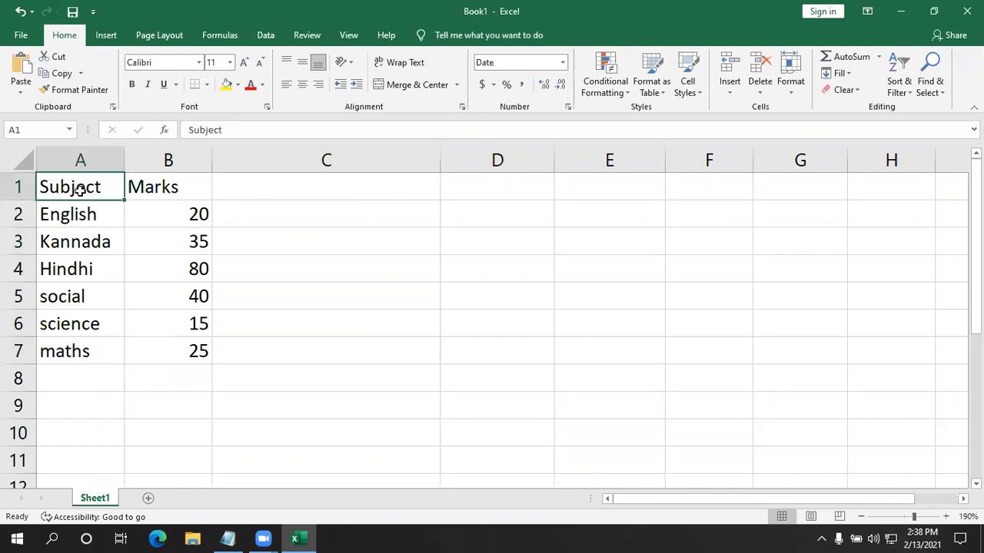
- Start a Greater Than highlight rule for the marks in cells B2 to B7
left_click_drag(167, 213, 178, 352)
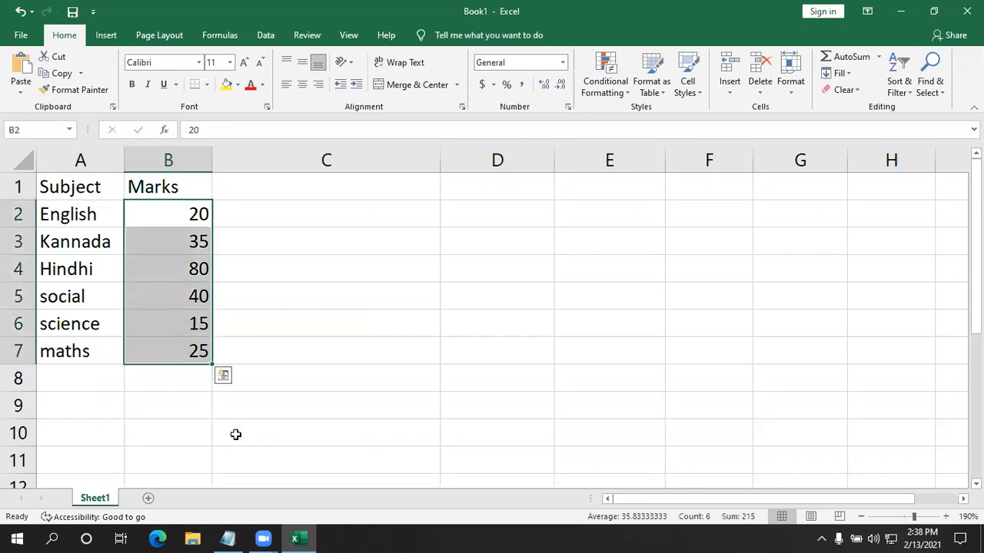
left_click(561, 62)
left_click(597, 89)
left_click(605, 92)
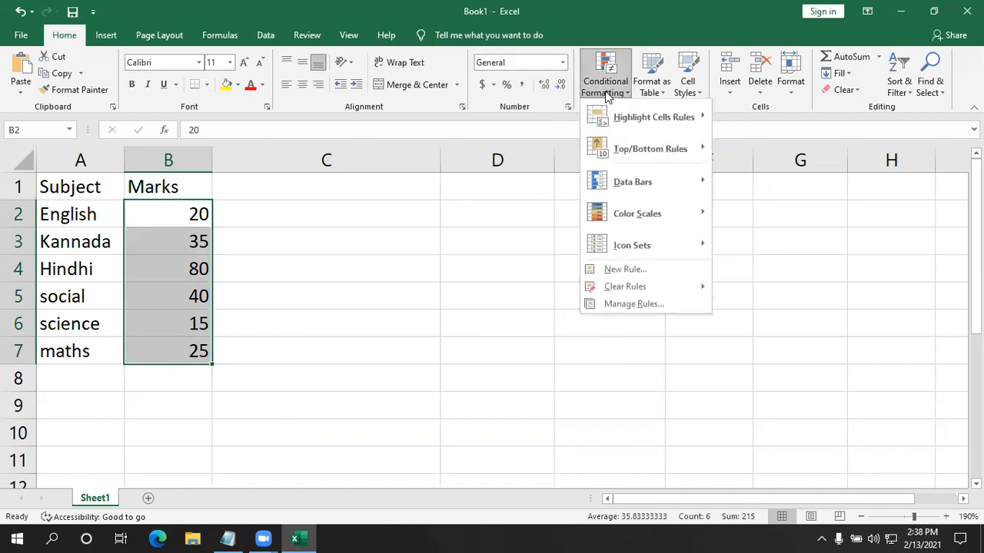
mouse_move(619, 116)
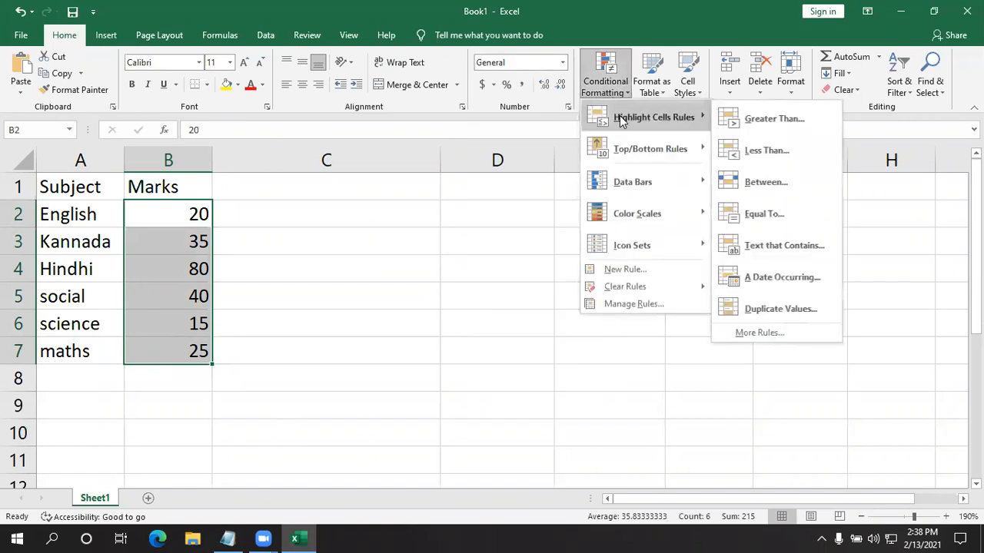
left_click(756, 124)
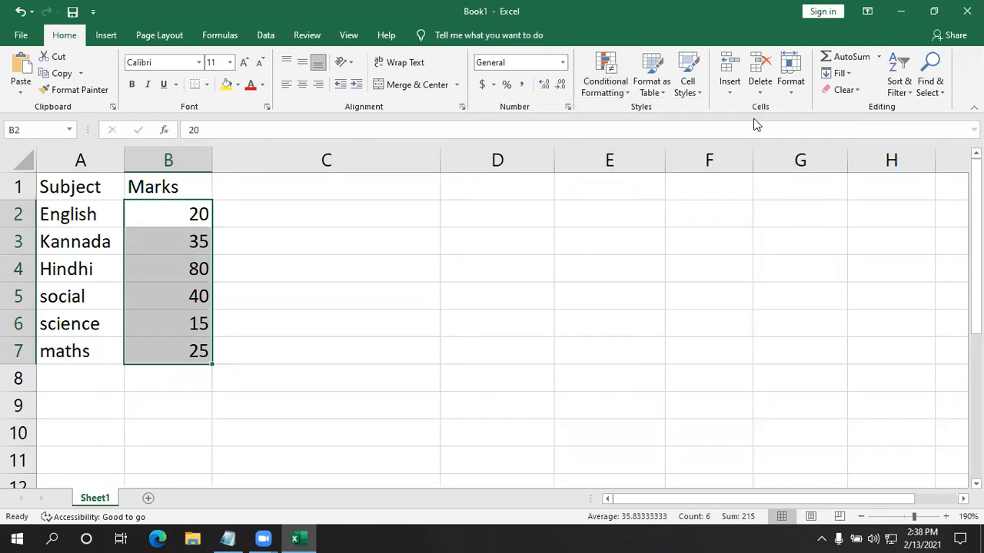
left_click_drag(405, 279, 501, 220)
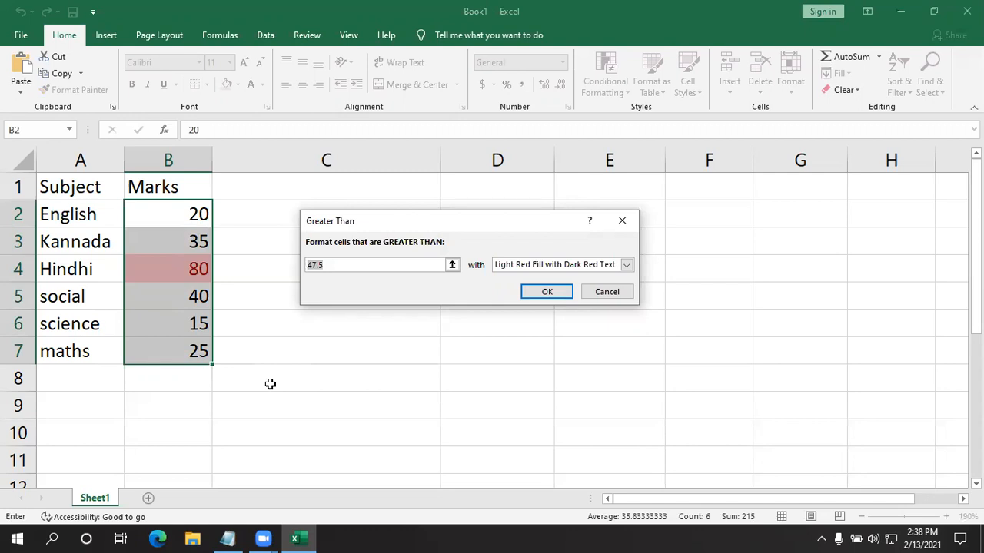
key("Right")
key("Right")
key("Right")
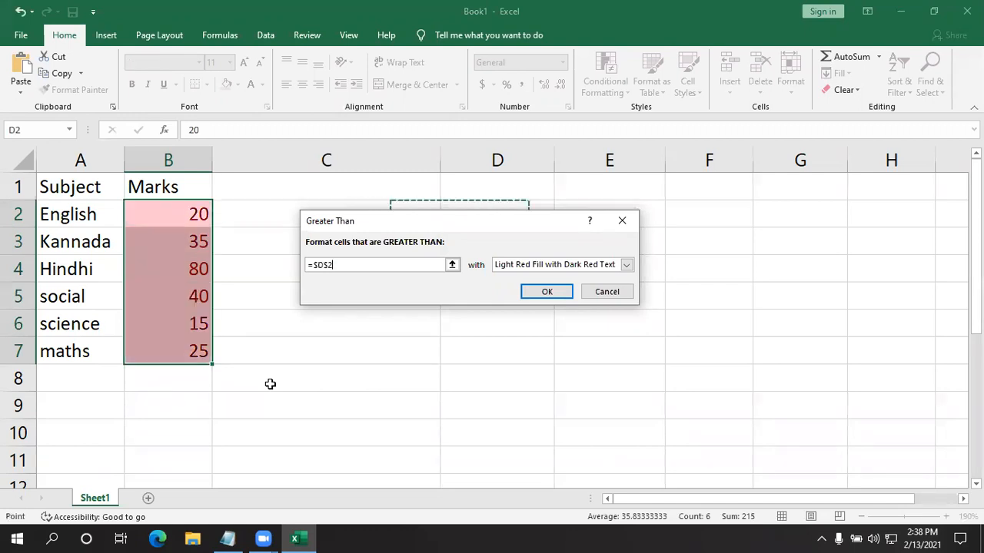
key("Left")
key("Left")
key("Left")
key("Left")
key("Right")
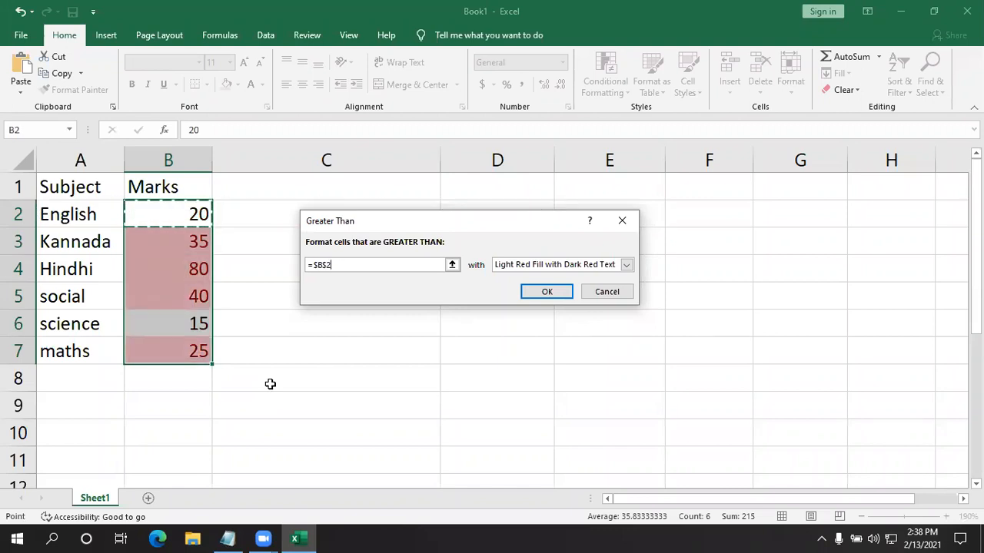
key("BackSpace")
key("BackSpace")
key("BackSpace")
key("BackSpace")
key("BackSpace")
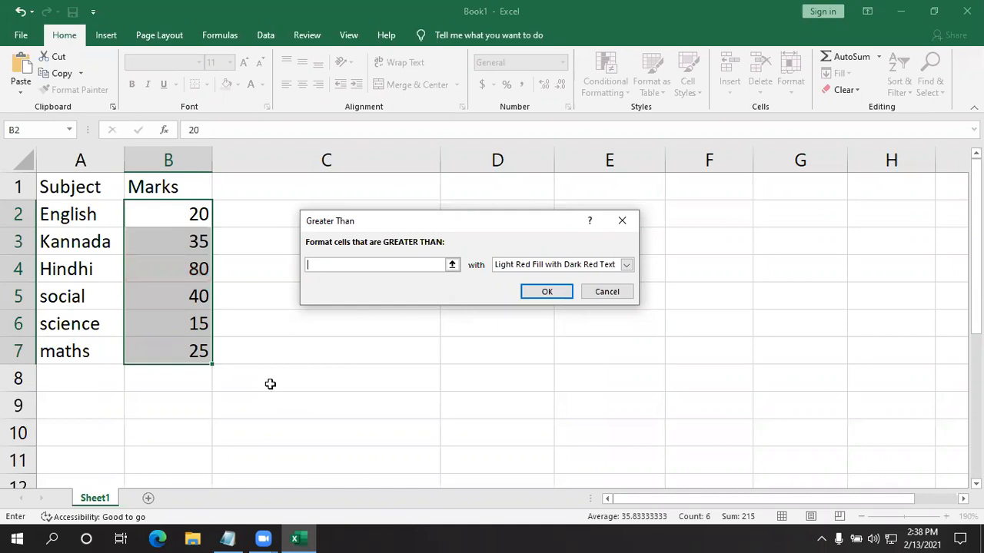
- Set the Greater Than rule's threshold to 35
type("35")
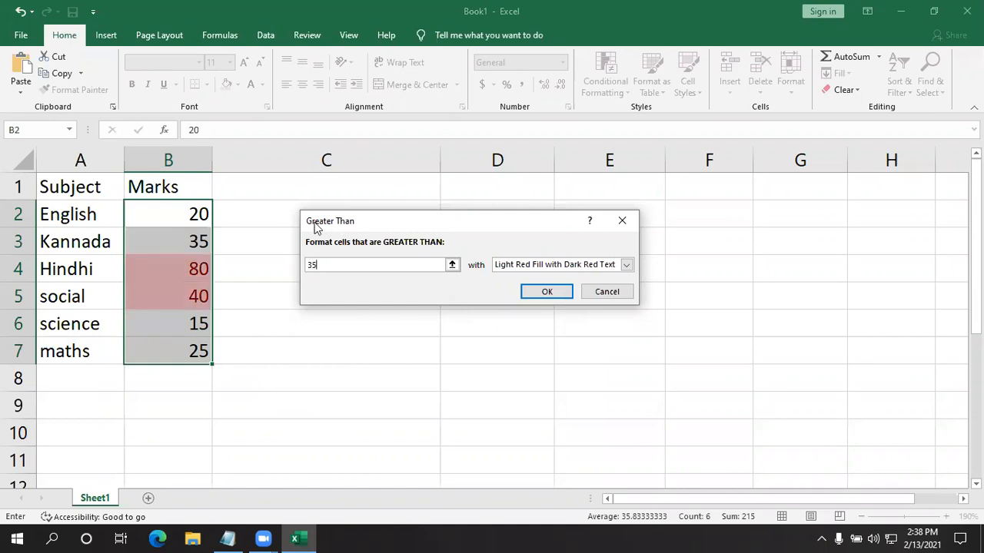
left_click_drag(324, 265, 307, 265)
left_click(334, 264)
- Give the Greater Than rule a custom format with a green background fill
left_click(626, 265)
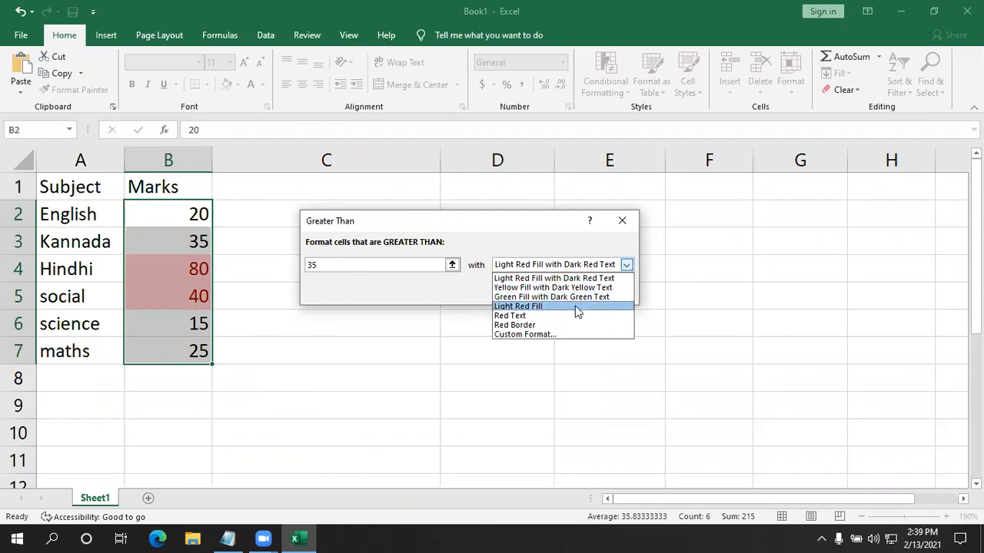
left_click(518, 335)
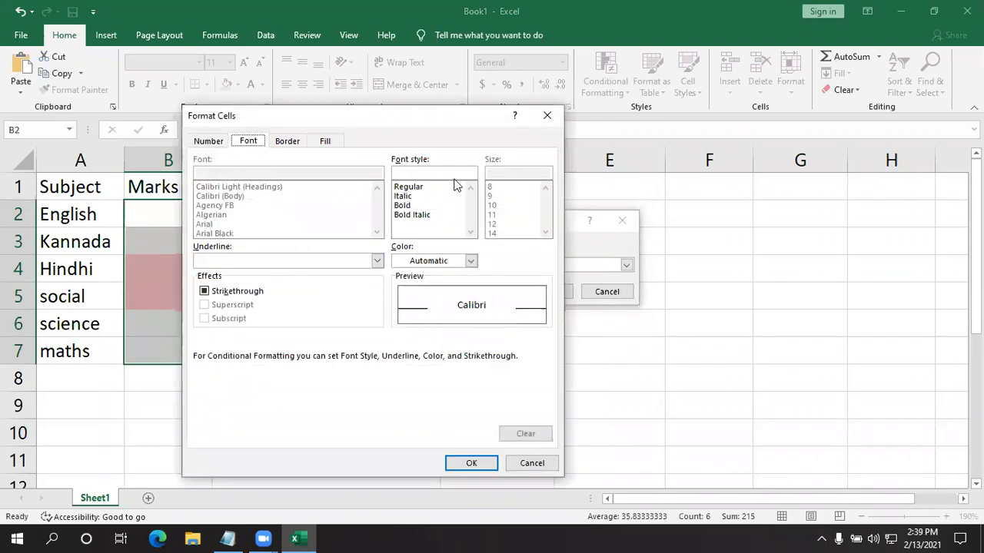
left_click(286, 142)
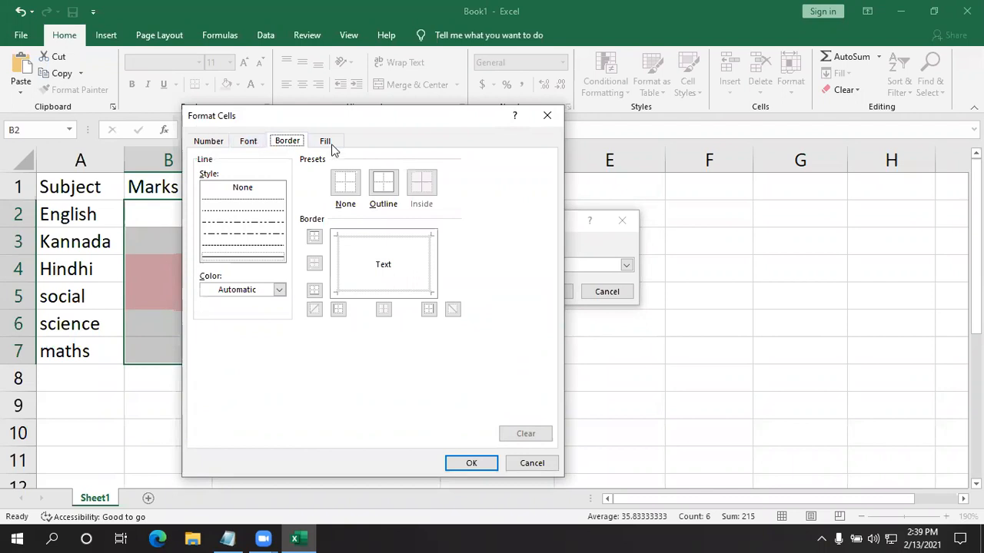
left_click(326, 142)
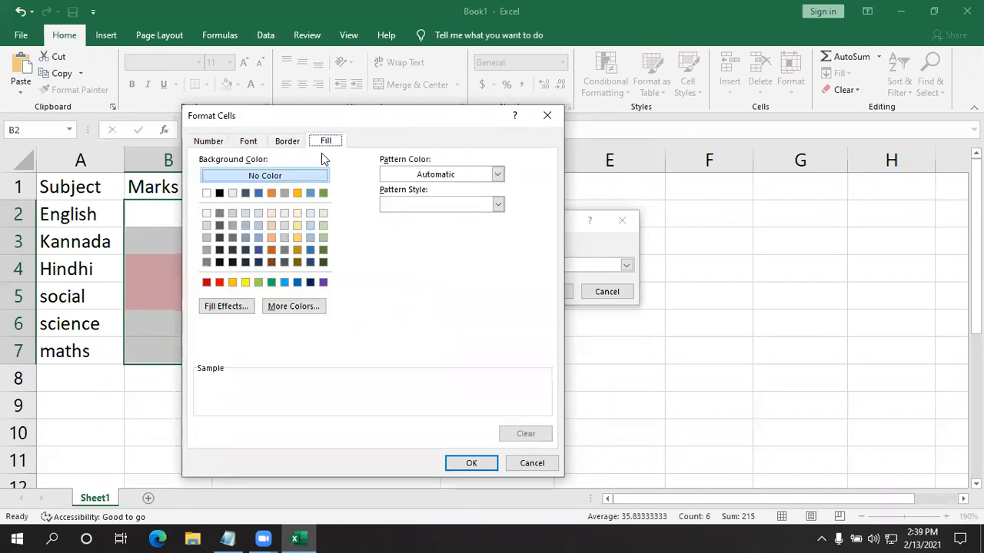
left_click(323, 192)
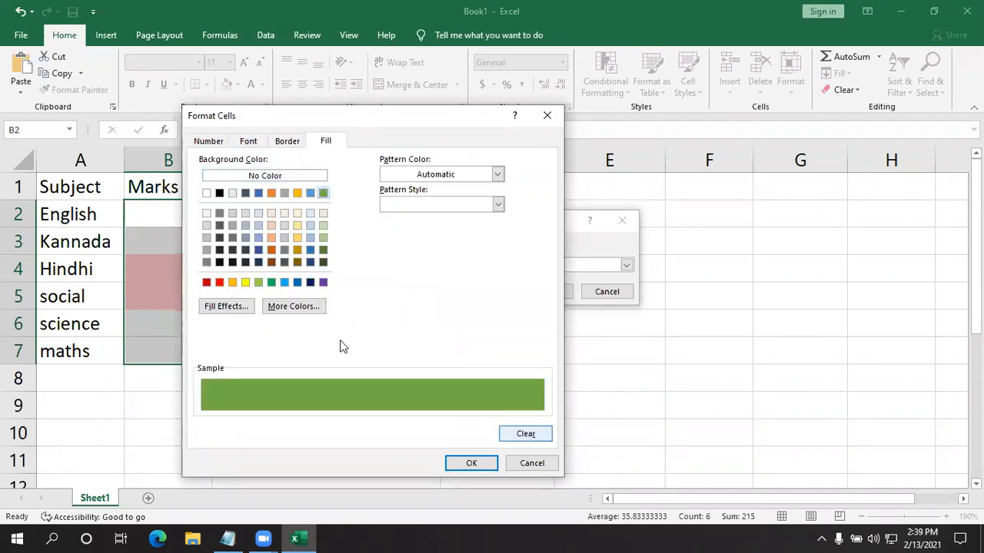
left_click_drag(466, 127, 638, 35)
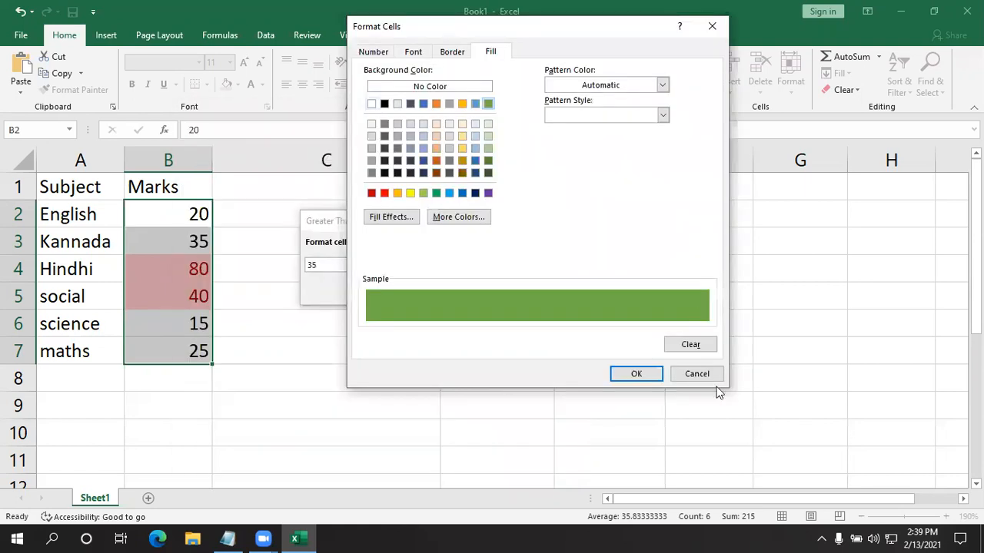
left_click(642, 374)
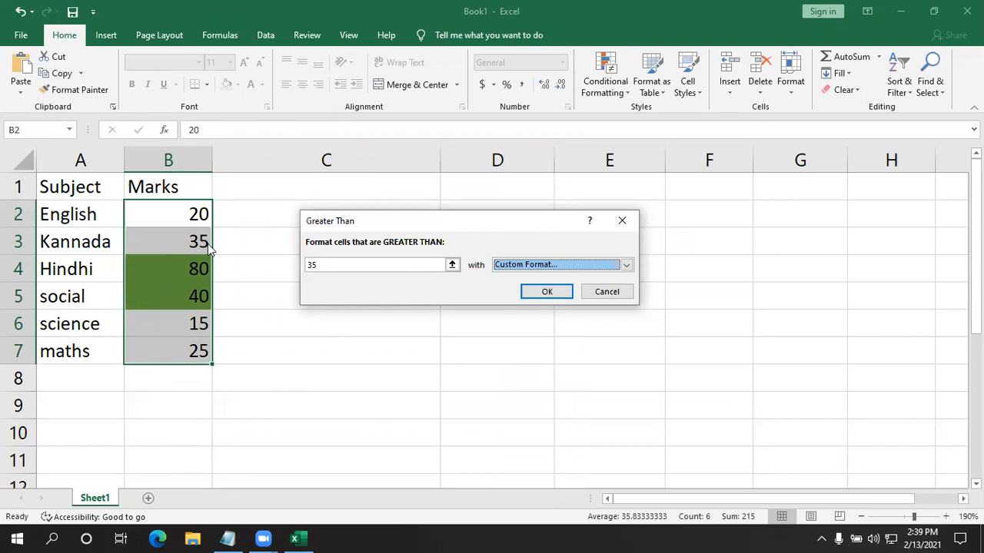
- Change the Greater Than threshold to 34 and apply the rule to the marks
left_click(333, 262)
key("BackSpace")
type("4")
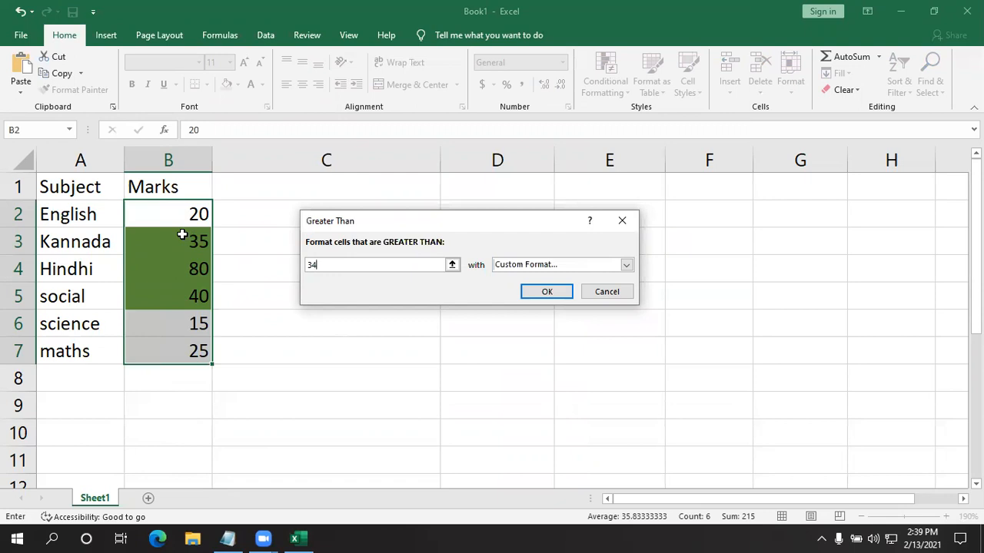
left_click(547, 292)
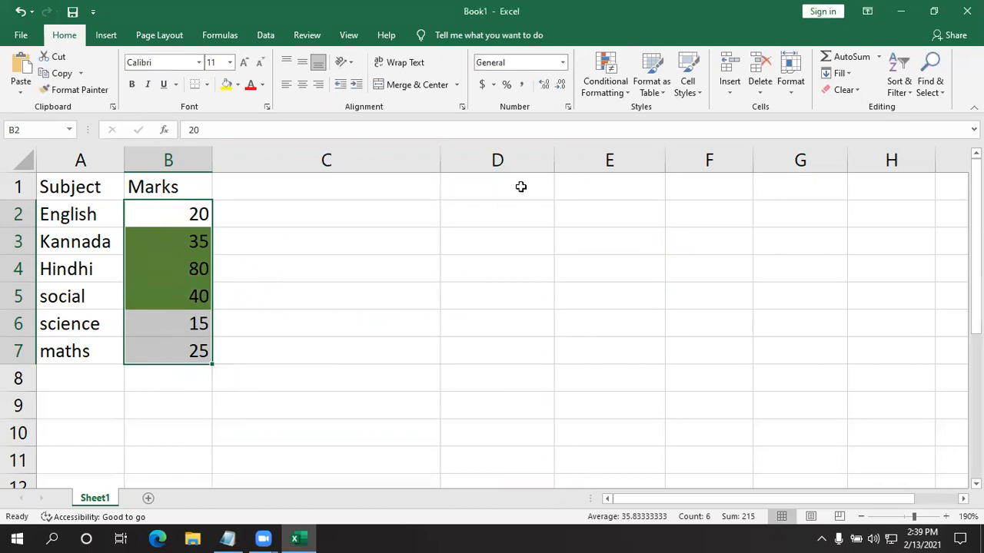
- Start a Less Than highlight rule for the same marks with a threshold of 34
left_click(615, 86)
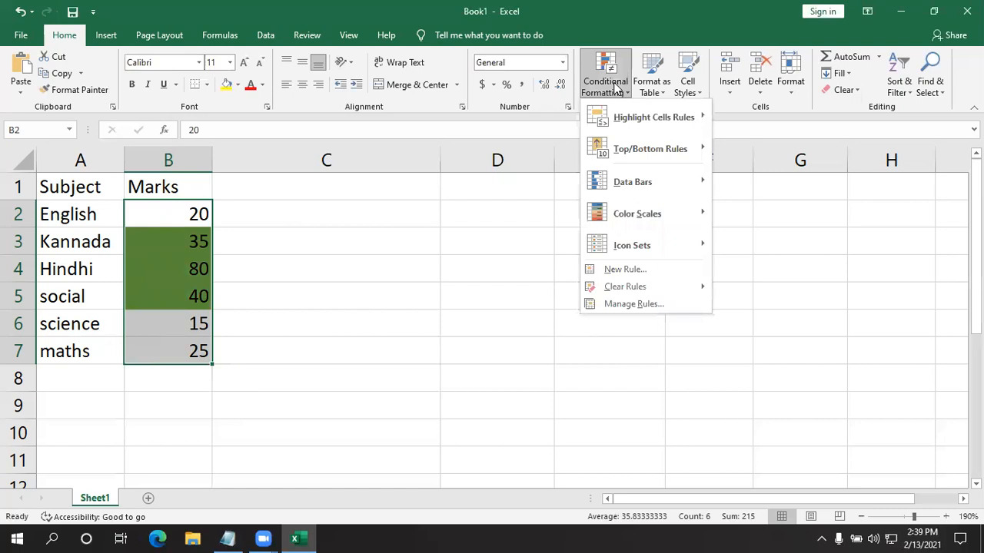
mouse_move(638, 122)
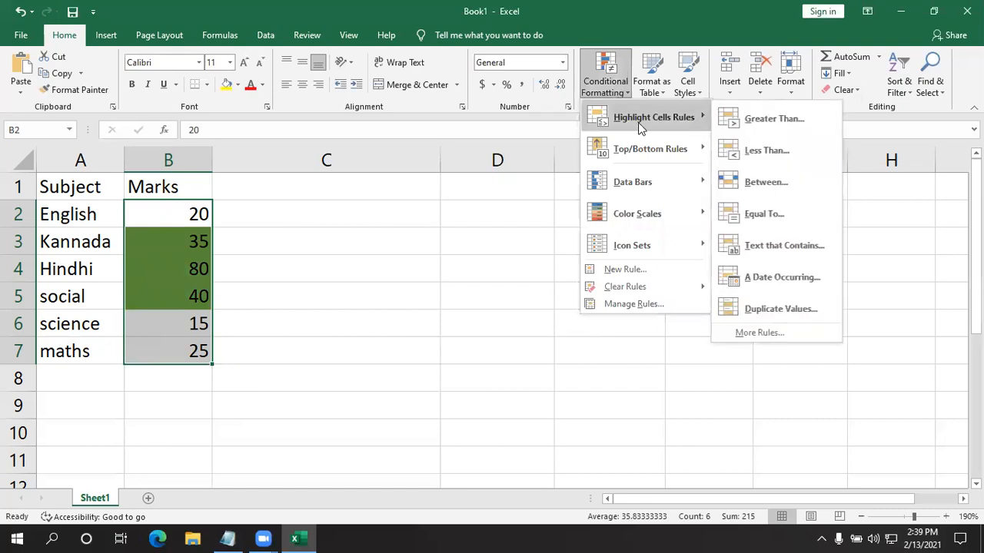
left_click(761, 154)
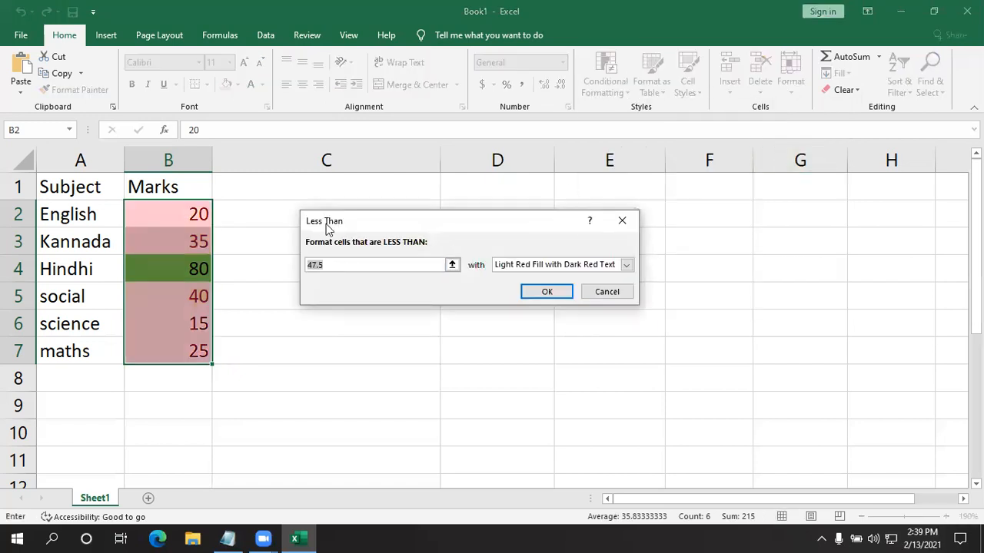
key("BackSpace")
type("34")
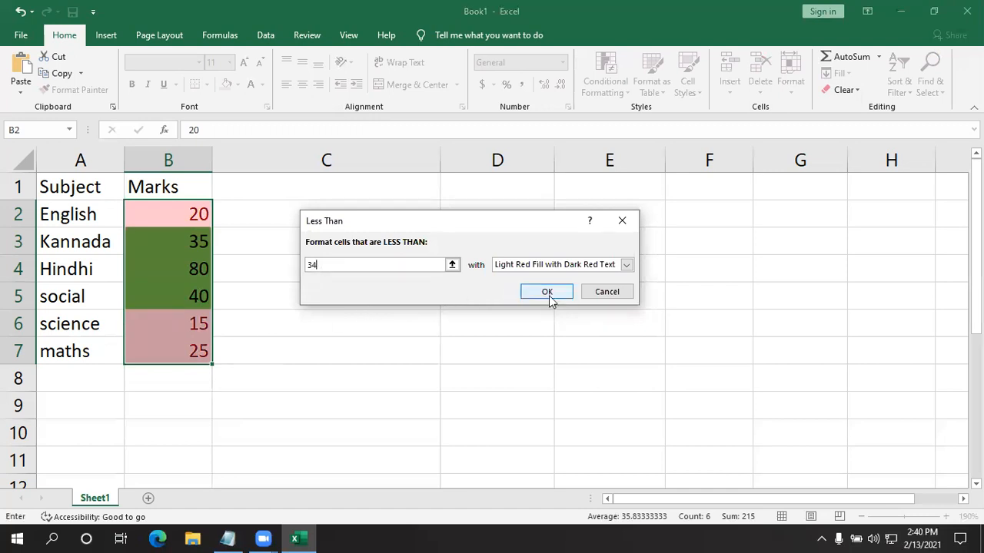
- Try the Yellow Fill with Dark Yellow Text and Green Fill with Dark Green Text presets on the Less Than rule
left_click(627, 264)
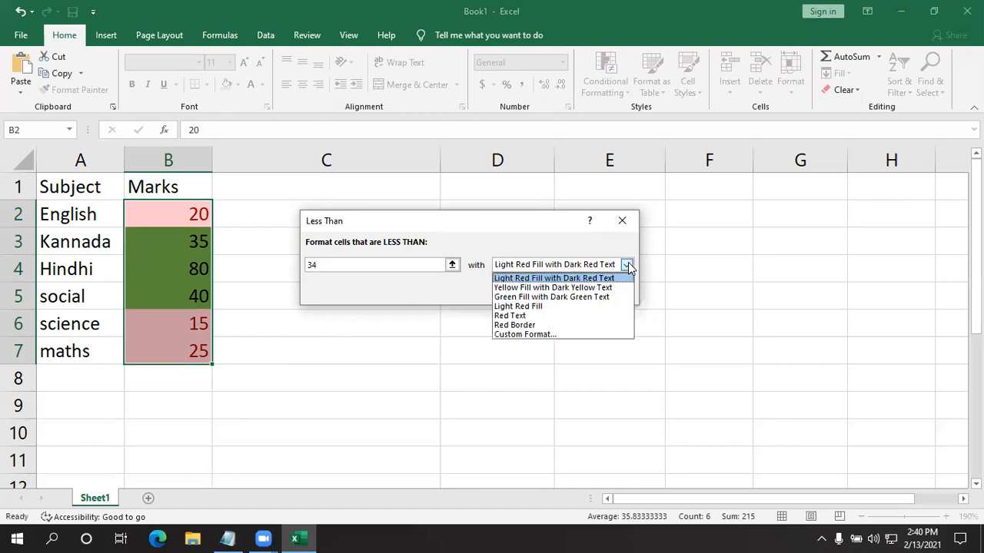
left_click(559, 288)
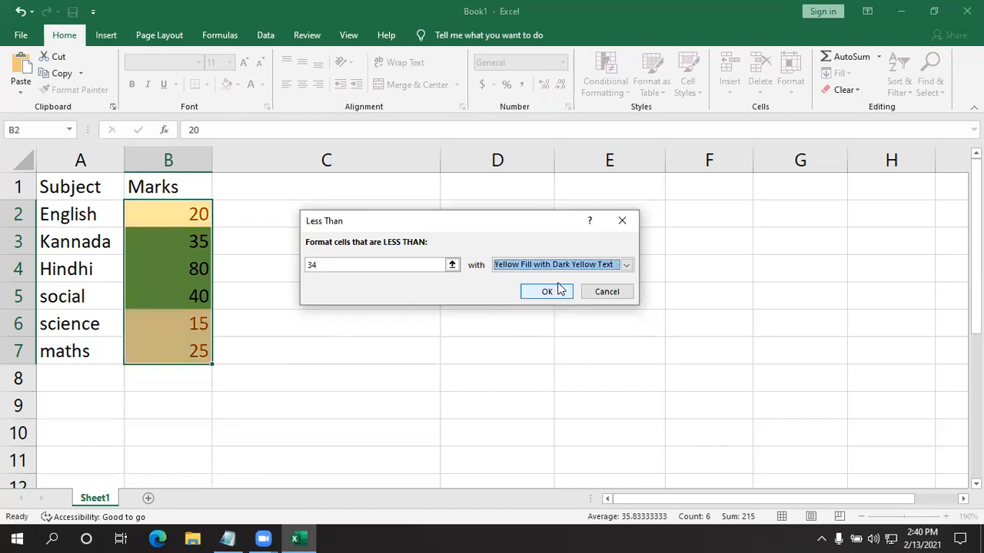
left_click(626, 264)
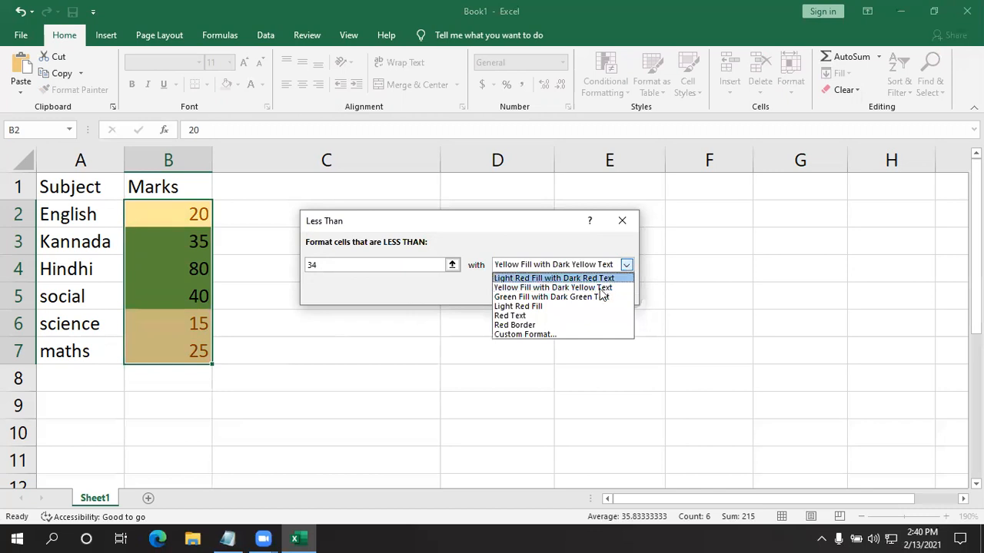
left_click(590, 298)
- Open a custom format for the Less Than rule and look through its number, font, border and fill settings
left_click(627, 264)
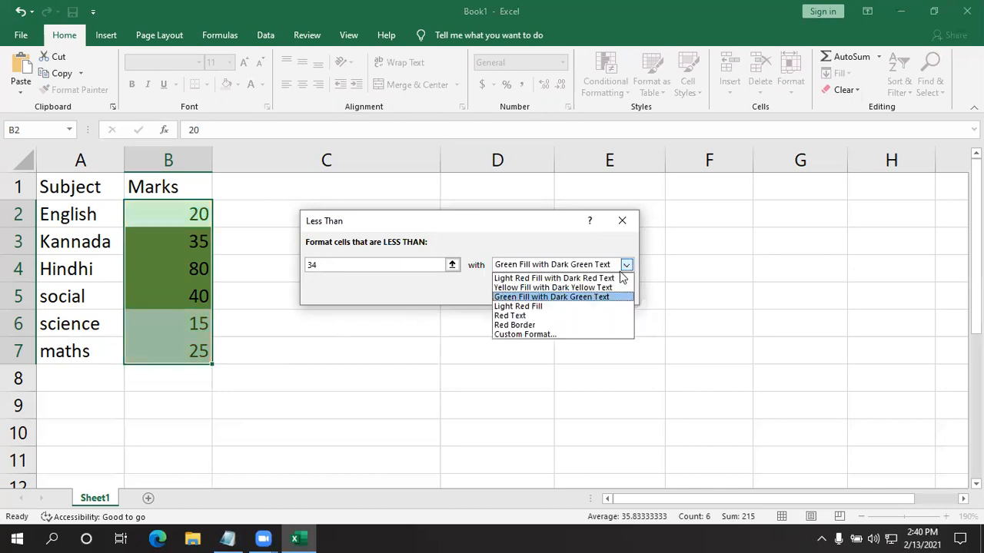
left_click(523, 335)
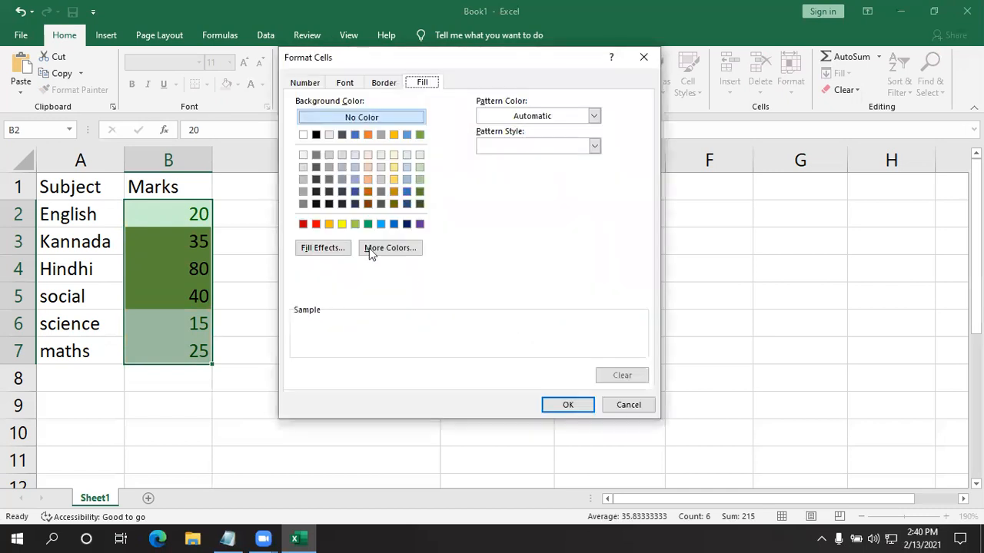
left_click(343, 83)
left_click(385, 83)
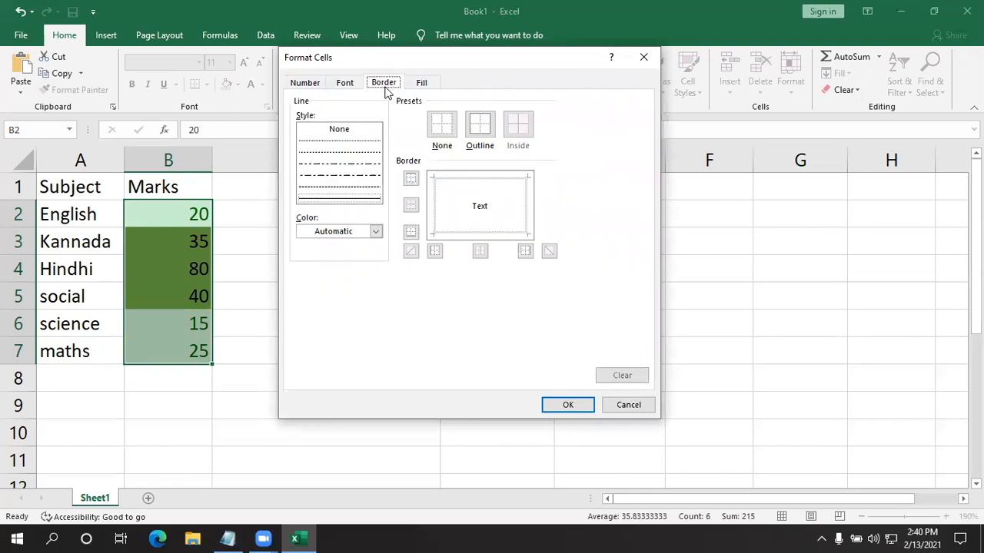
left_click(416, 83)
left_click(319, 86)
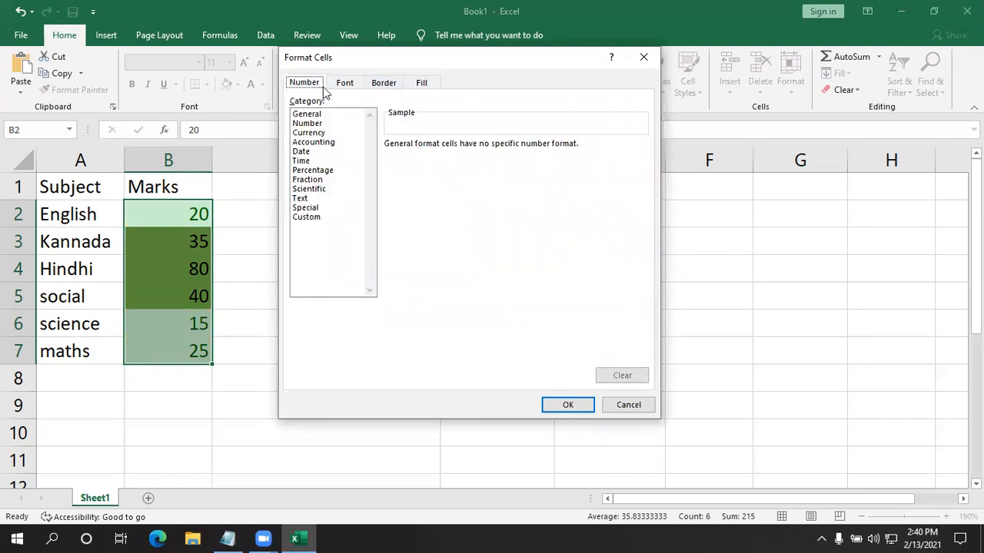
left_click(352, 84)
left_click(376, 80)
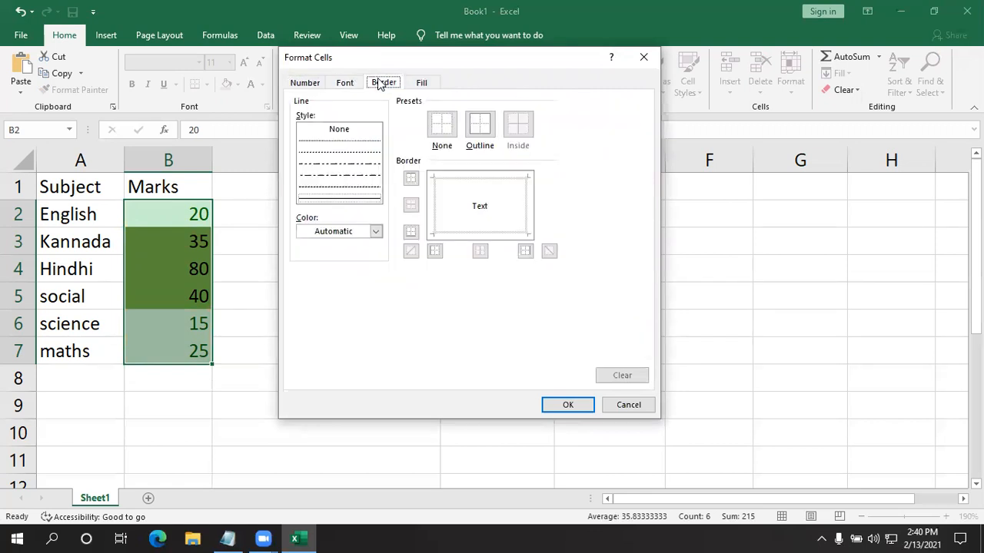
left_click(420, 84)
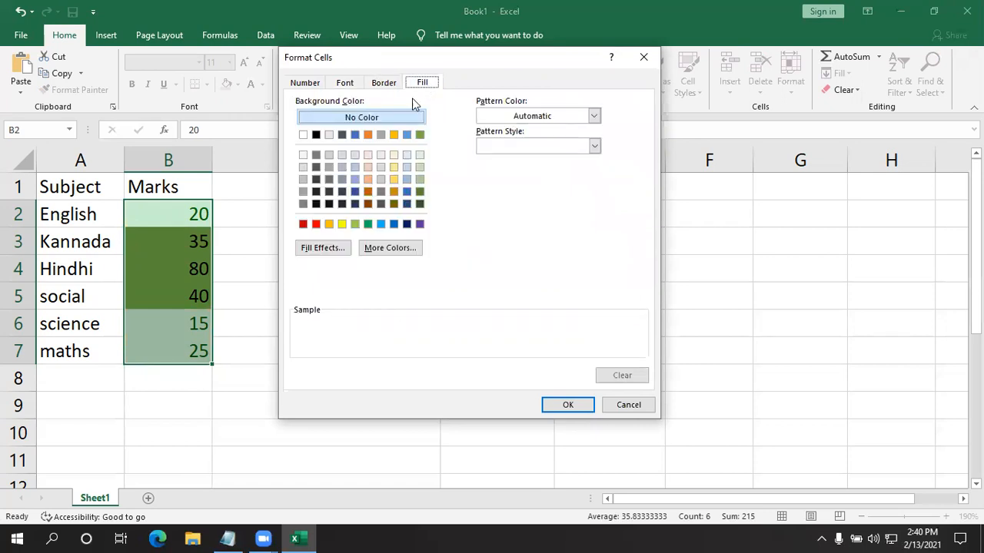
- Try out a range of background fill colours for the custom format, ending with dark grey
left_click(316, 224)
left_click(342, 224)
left_click(367, 224)
left_click(394, 223)
left_click(420, 224)
left_click(407, 191)
left_click(367, 204)
left_click(365, 179)
left_click(327, 181)
left_click(318, 203)
left_click(303, 191)
left_click(303, 167)
left_click(380, 191)
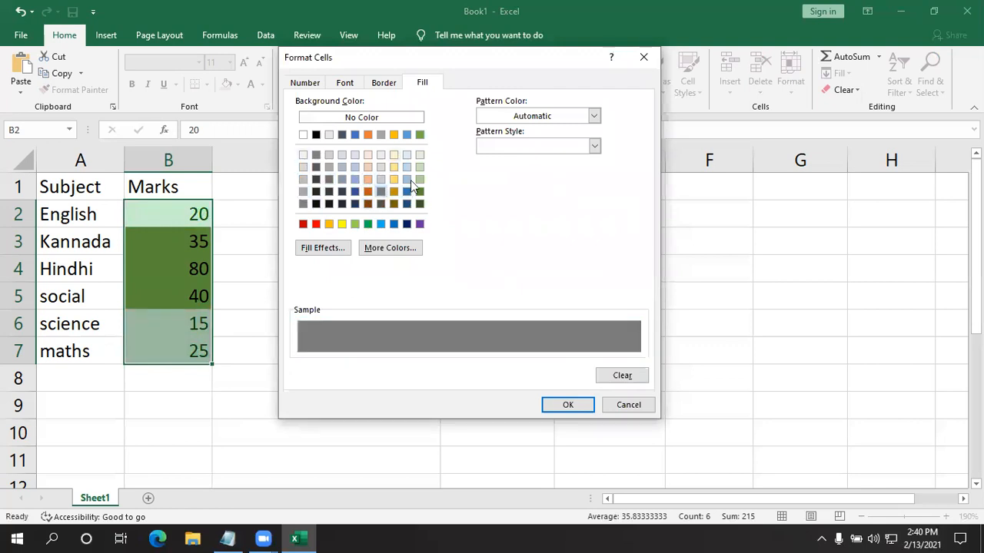
- Set the Less Than rule's custom background fill to red and reopen the rule's format choices
left_click(316, 224)
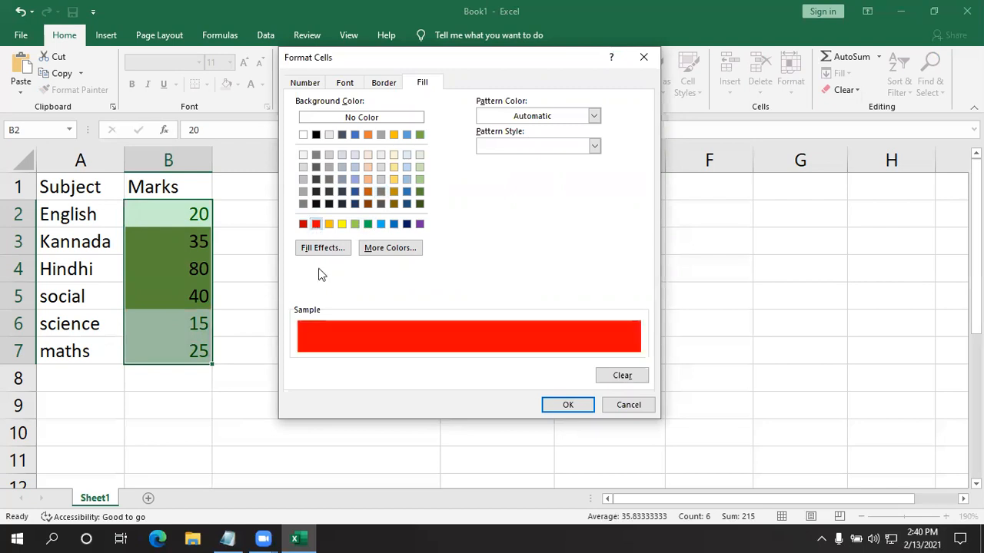
left_click(543, 411)
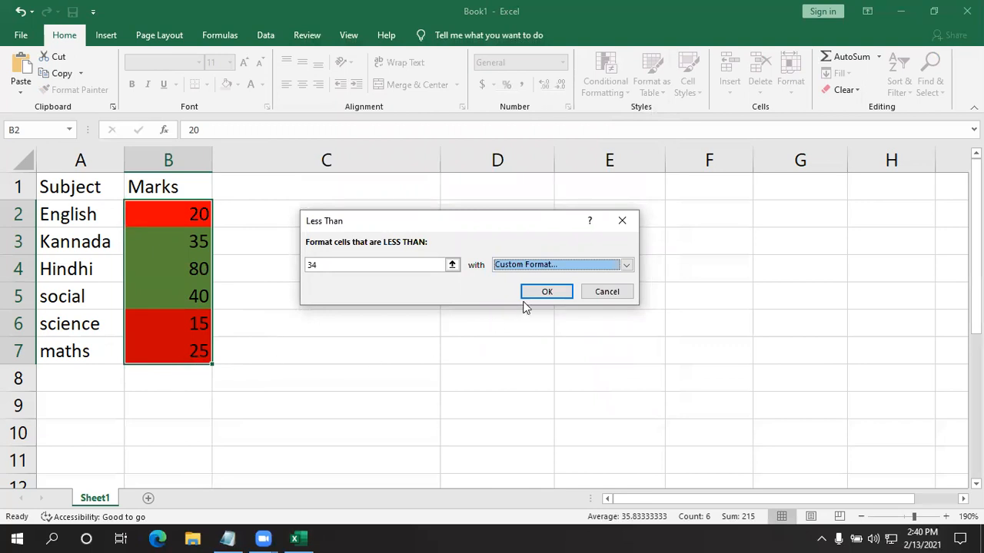
left_click(626, 264)
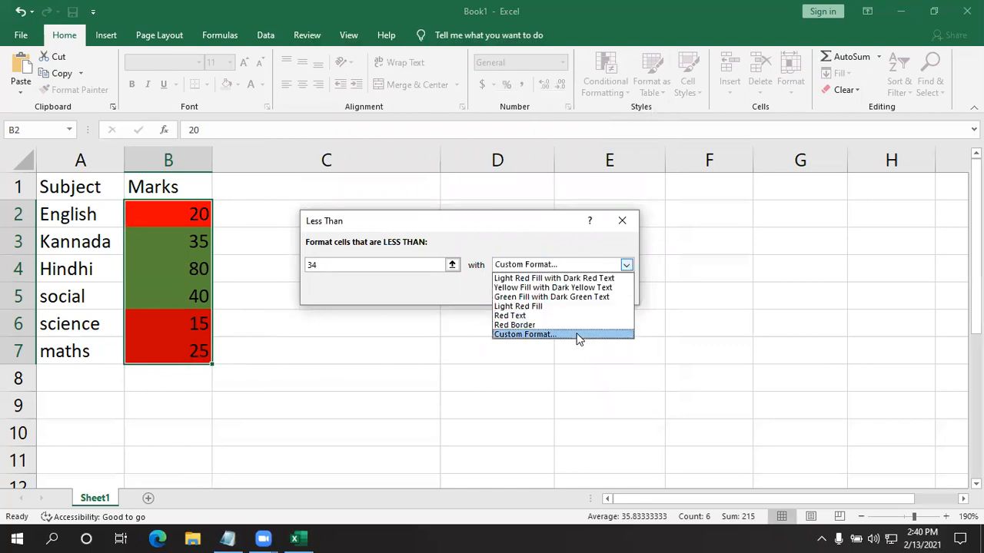
- Try several colours from the extended palette as the Less Than rule's custom background fill, ending with a light red
left_click(579, 335)
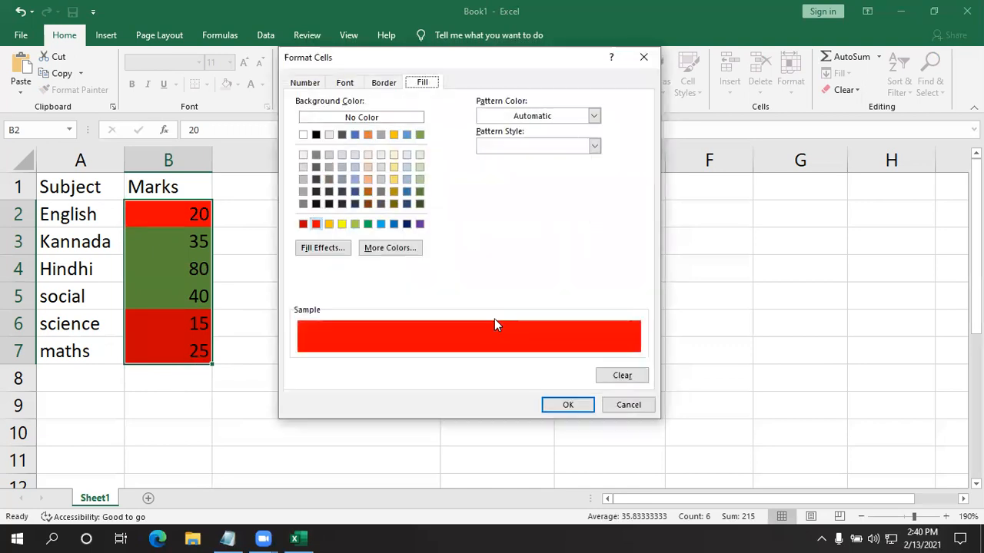
left_click(391, 249)
left_click(438, 268)
left_click(440, 258)
left_click(423, 249)
left_click(430, 260)
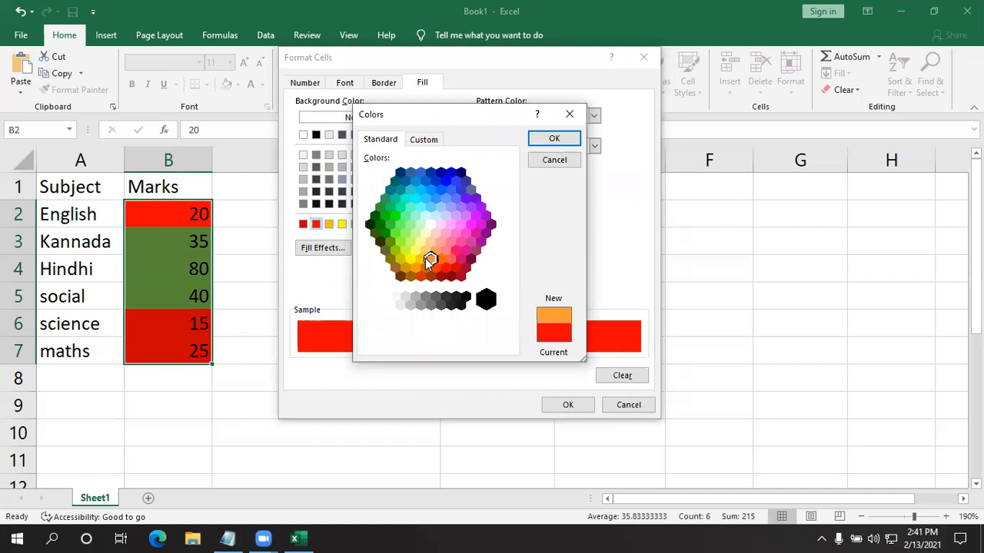
left_click(434, 266)
left_click(445, 266)
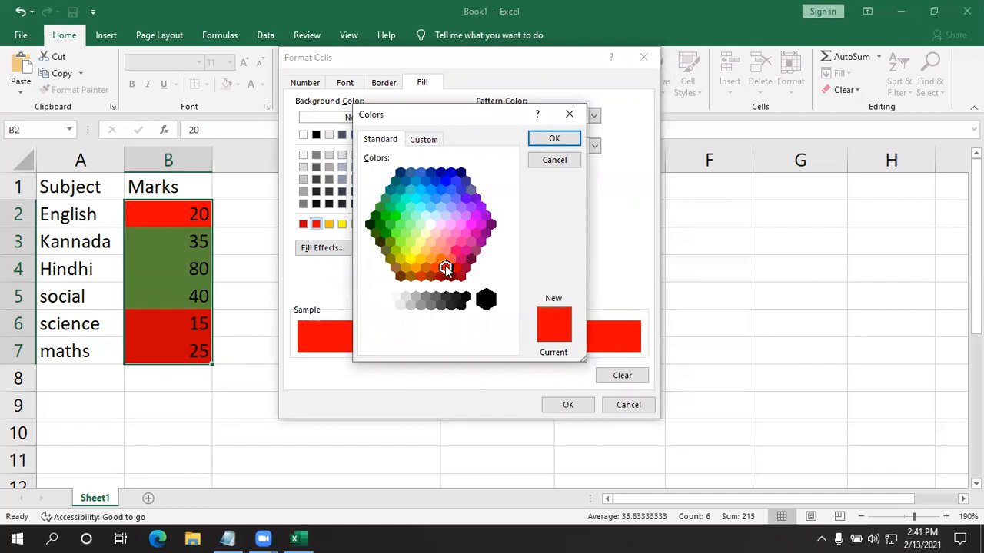
left_click(450, 259)
left_click(544, 138)
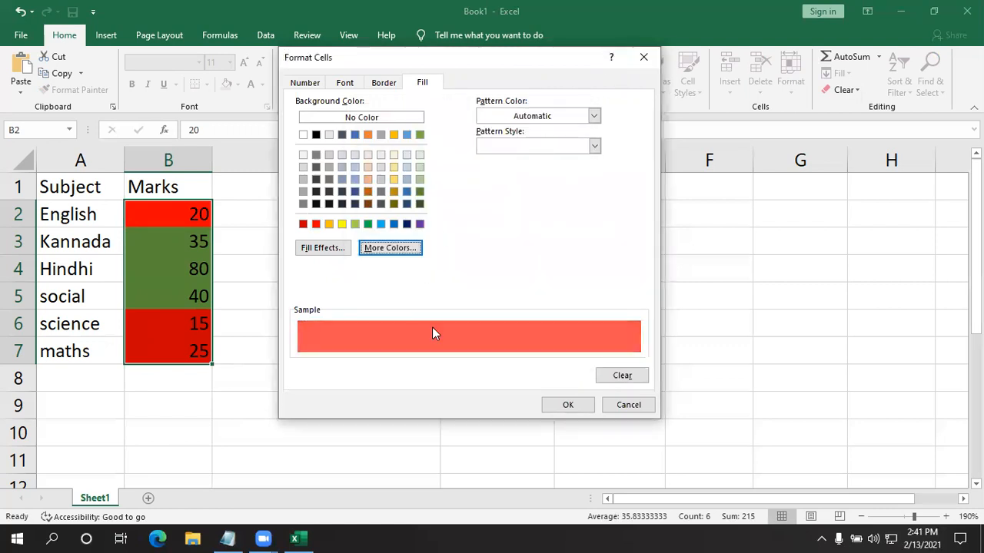
left_click(554, 407)
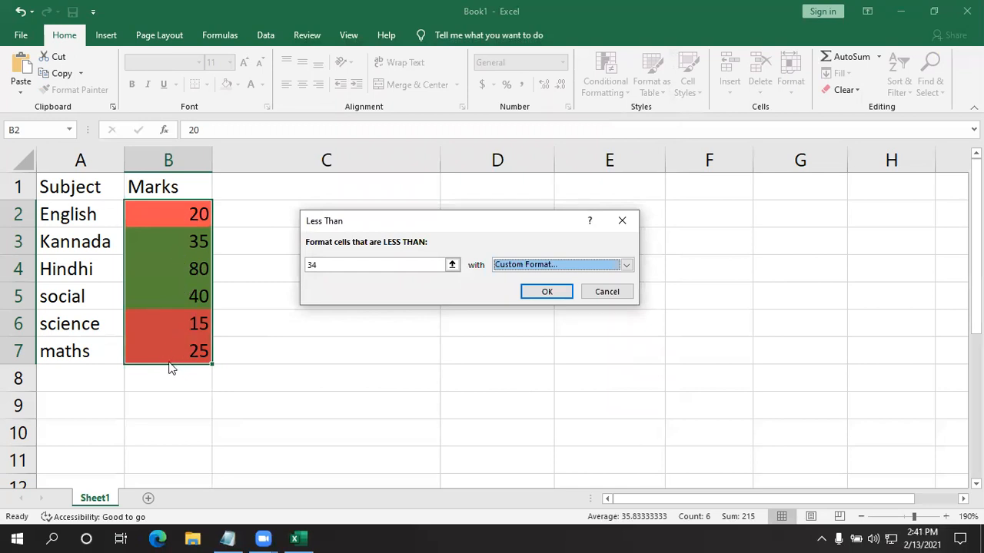
- Cancel the Less Than rule and undo the green Greater Than formatting on the marks
left_click(607, 292)
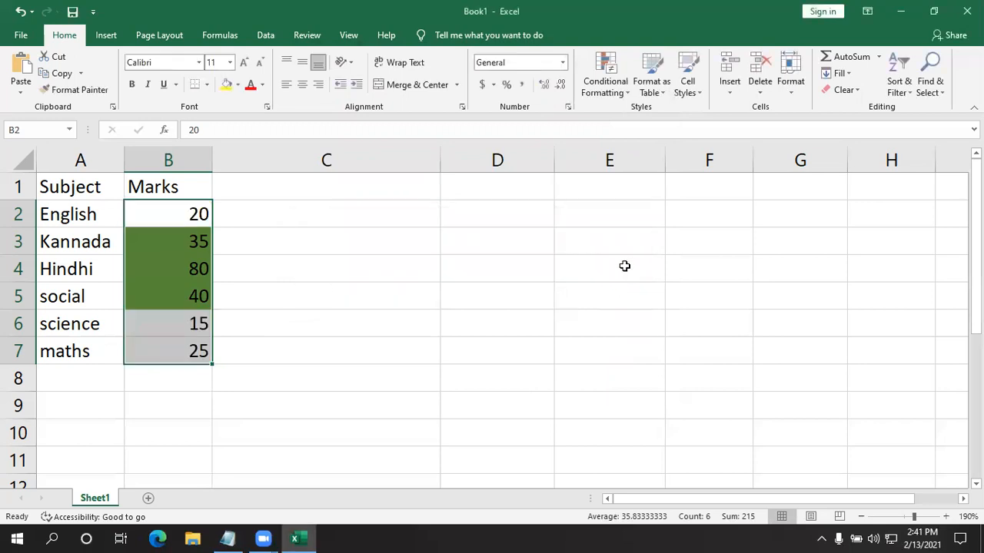
key("ctrl+z")
left_click(549, 305)
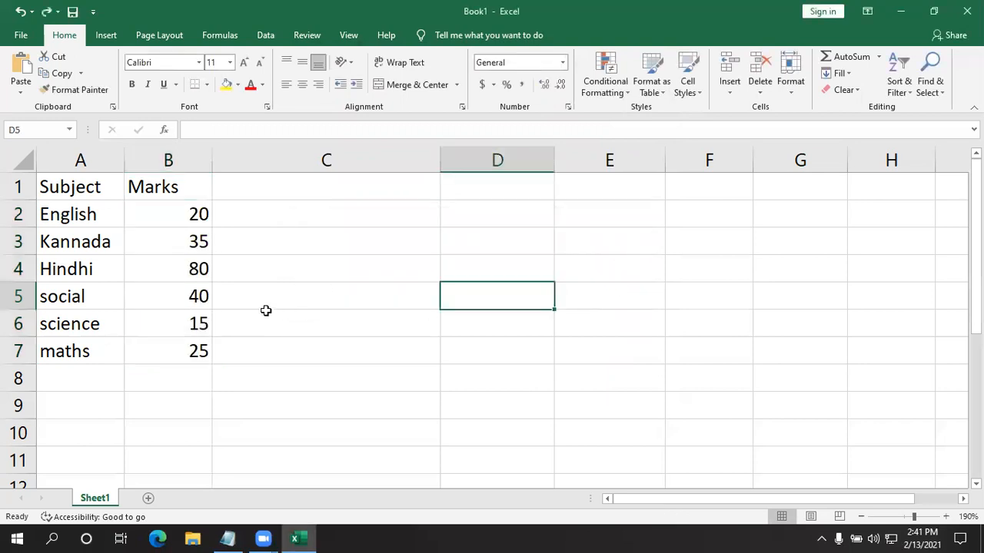
- Examine the rule types offered for highlighting cells with conditional formatting
left_click(613, 89)
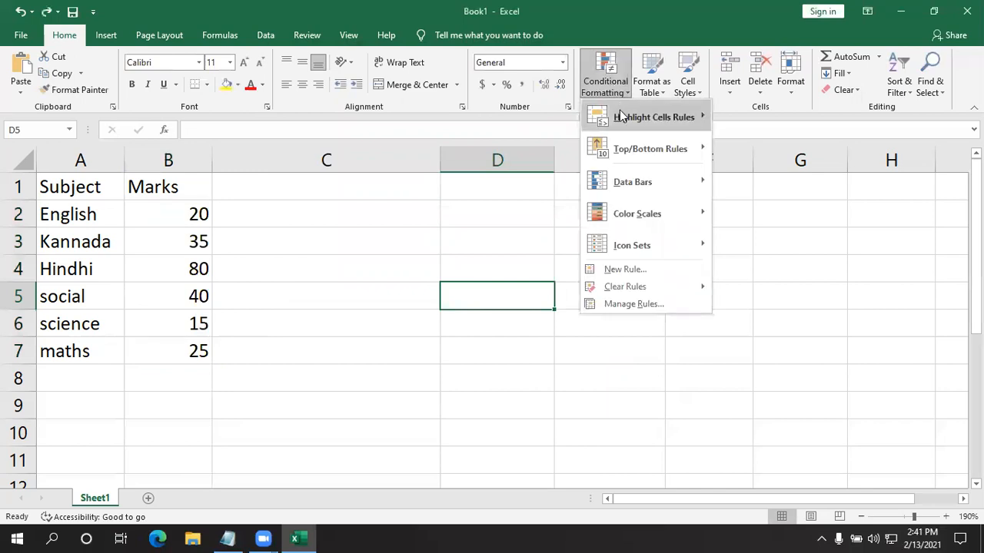
mouse_move(630, 117)
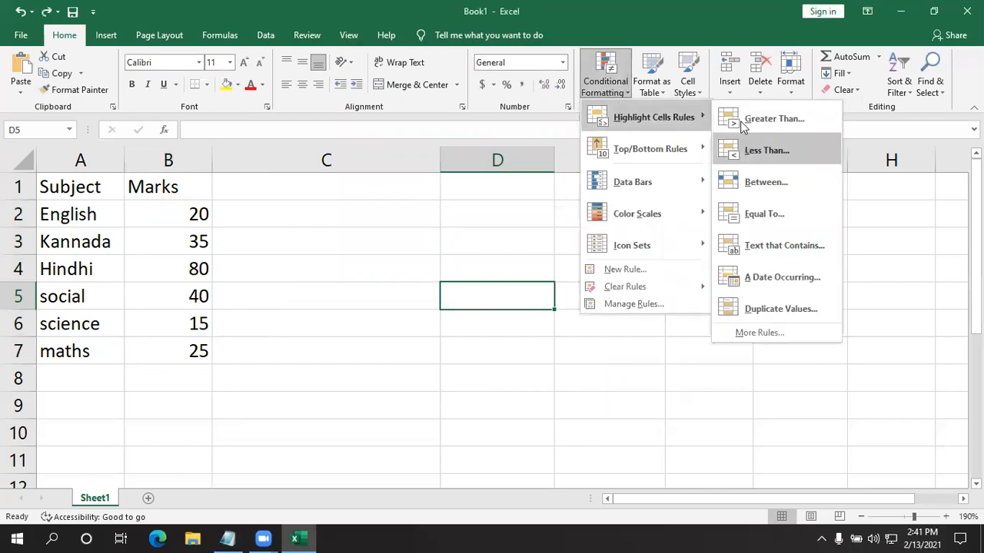
left_click(780, 451)
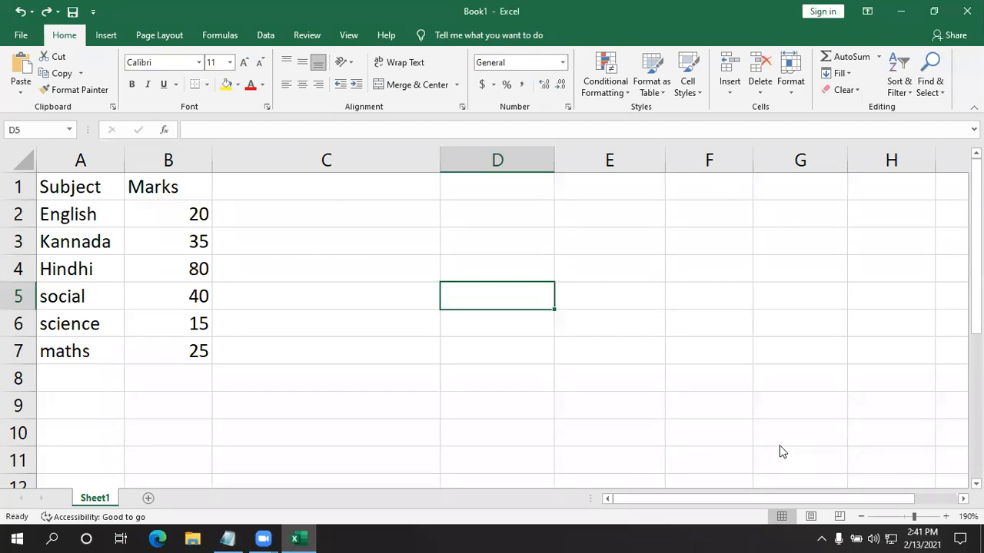
left_click(614, 84)
left_click(619, 76)
mouse_move(627, 114)
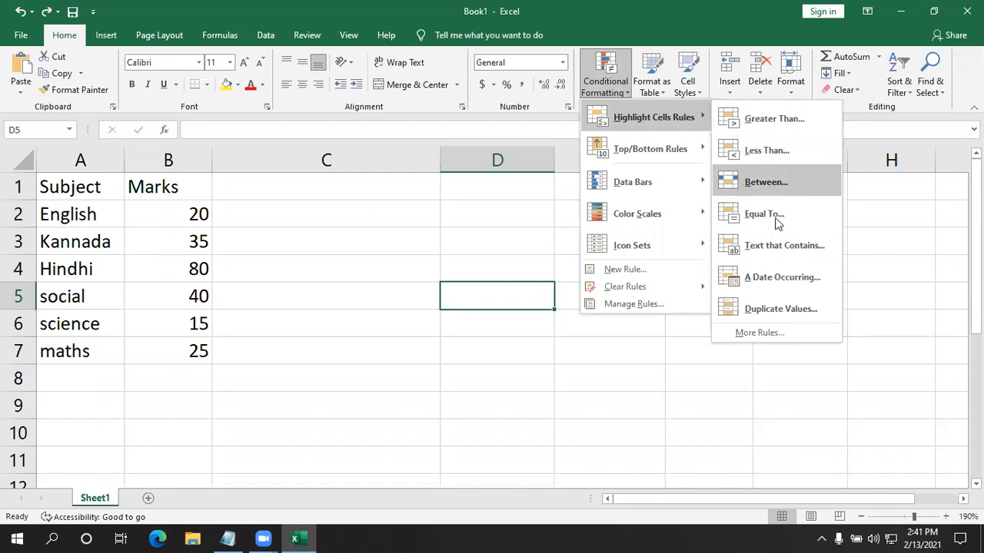
left_click(338, 372)
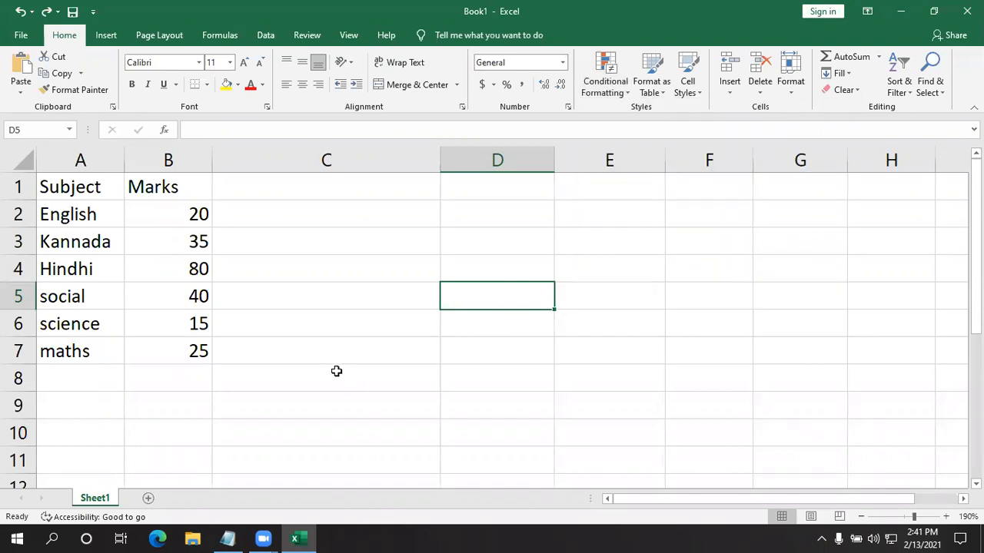
left_click(239, 273)
- Highlight the marks in B2:B7 that lie between 34 and 100 using Green Fill with Dark Green Text
left_click_drag(199, 227, 181, 347)
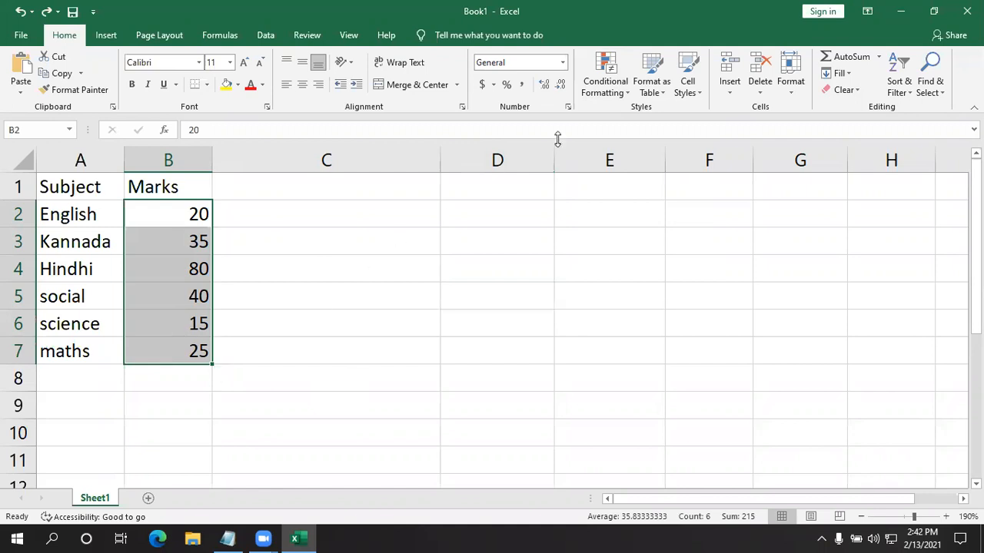
left_click(604, 83)
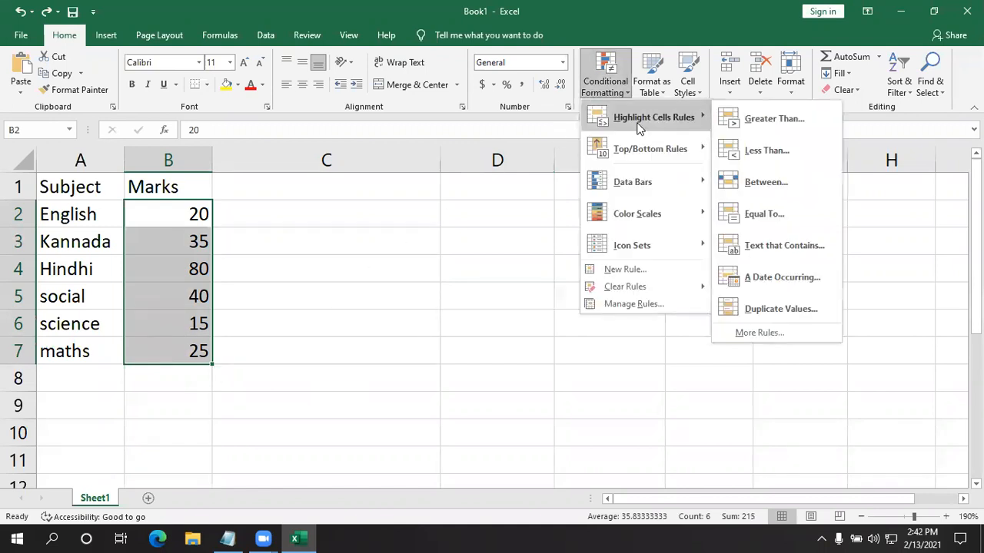
left_click(778, 182)
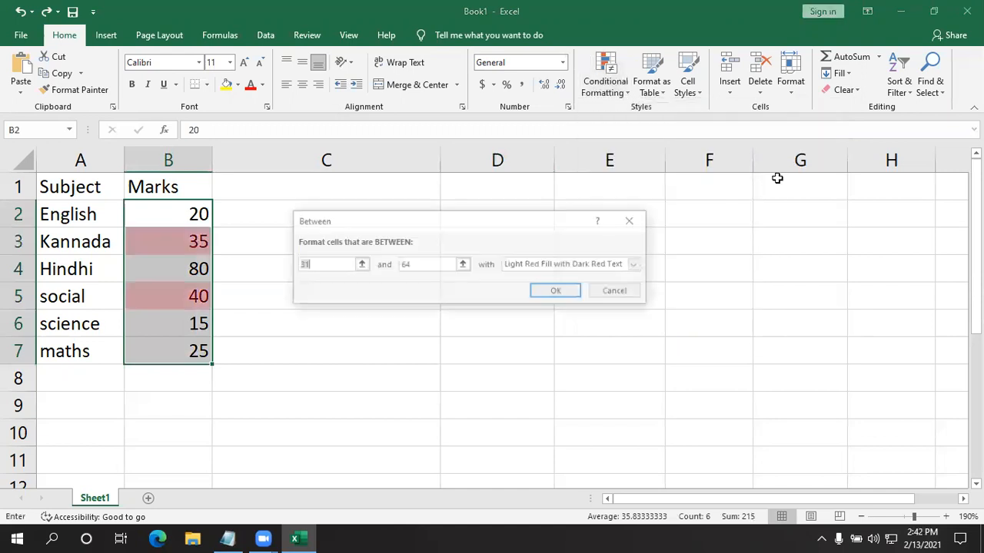
left_click(325, 265)
key("BackSpace")
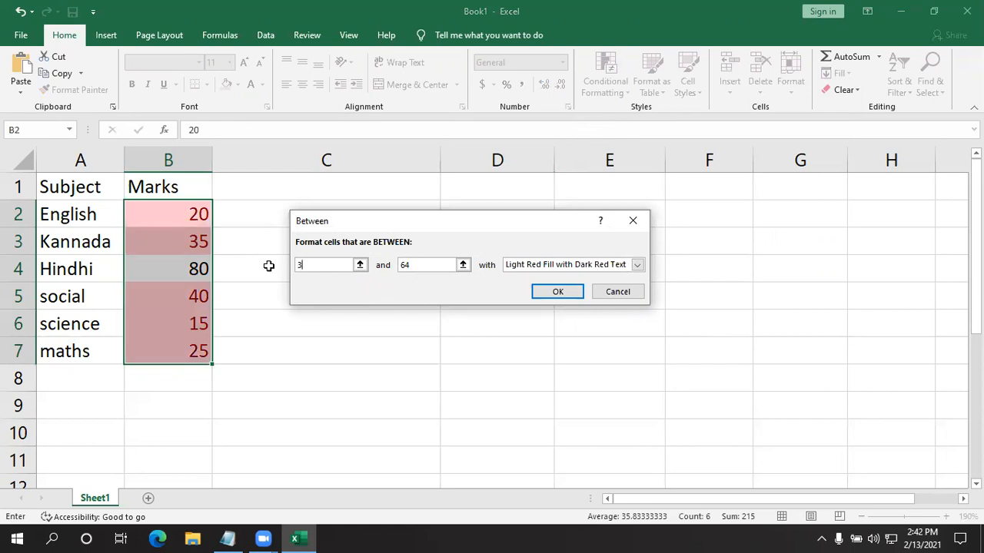
type("4")
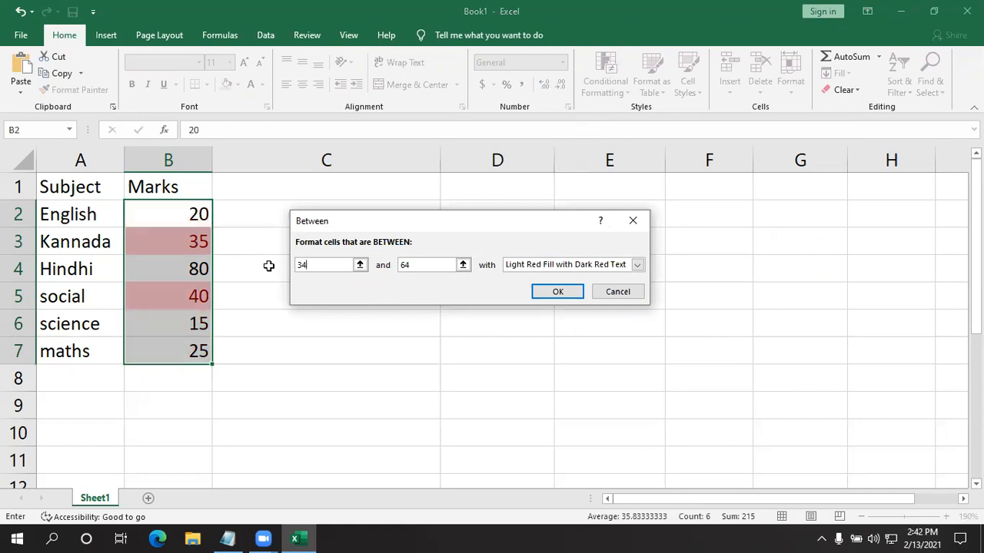
left_click_drag(420, 273, 397, 271)
type("100")
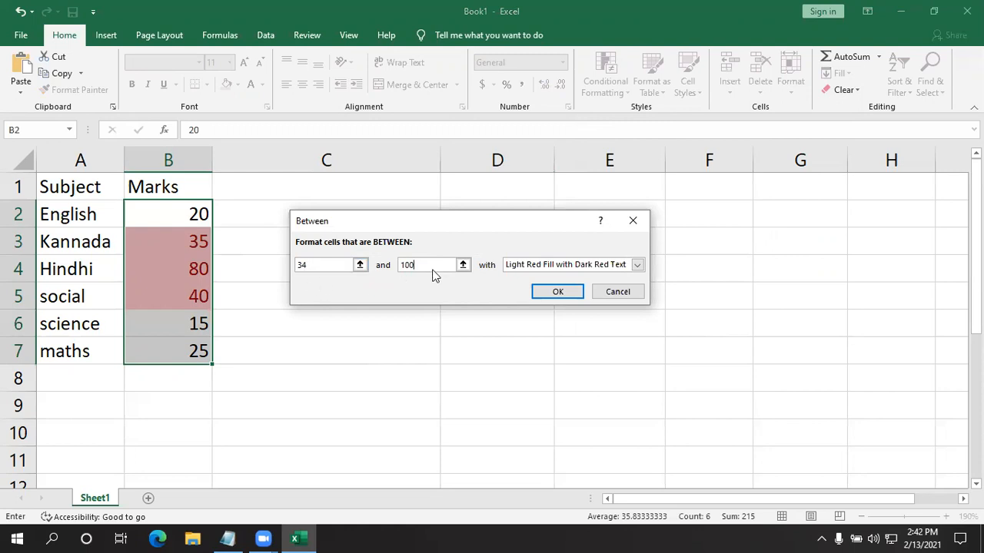
left_click(636, 266)
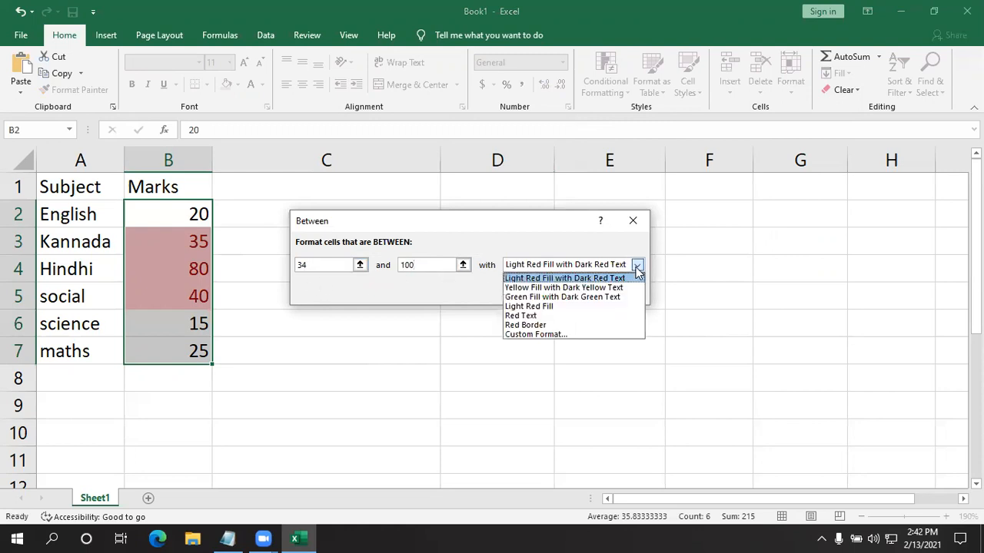
left_click(597, 297)
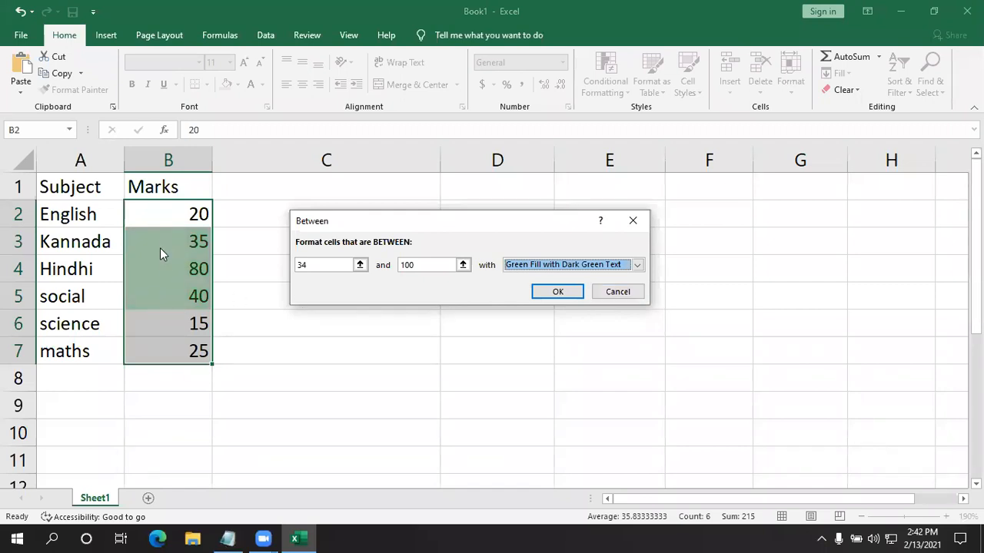
left_click(558, 293)
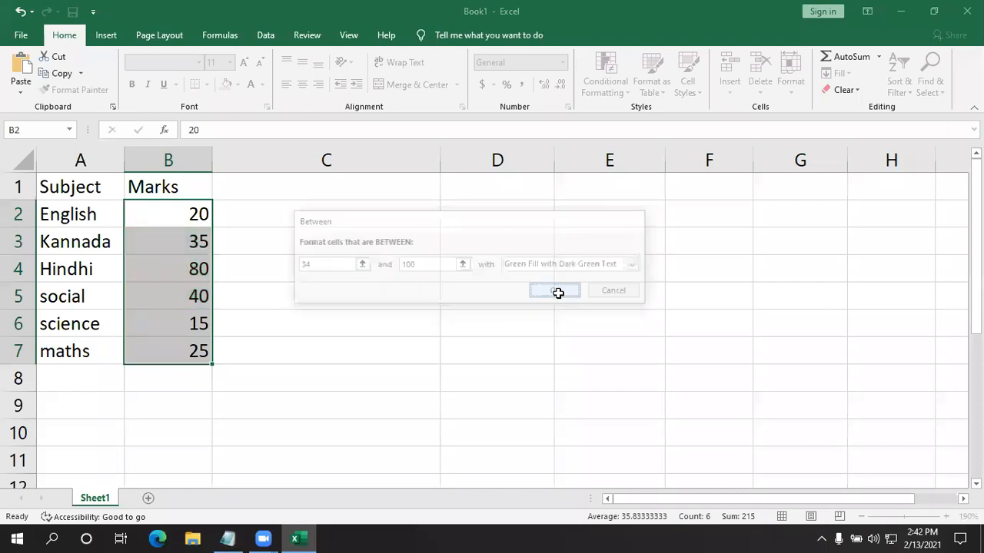
- Add a second Between rule to B2:B7 for marks from 1 to 34, using Light Red Fill with Dark Red Text
left_click(605, 85)
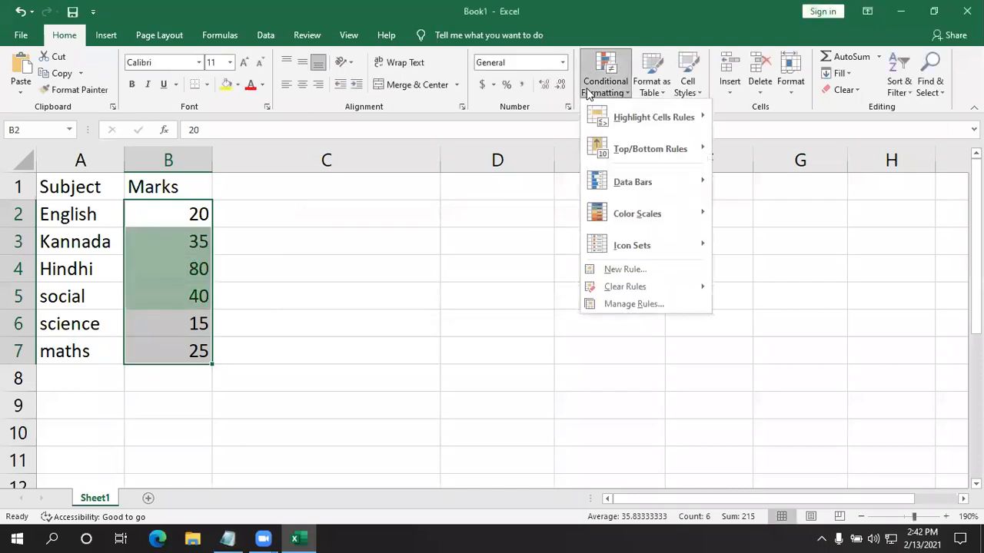
mouse_move(638, 115)
left_click(787, 192)
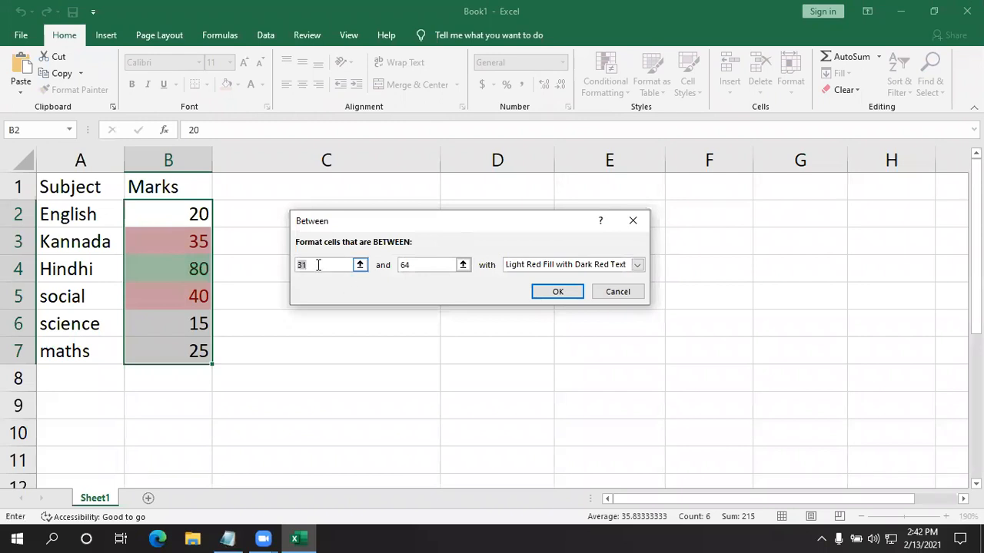
type("1")
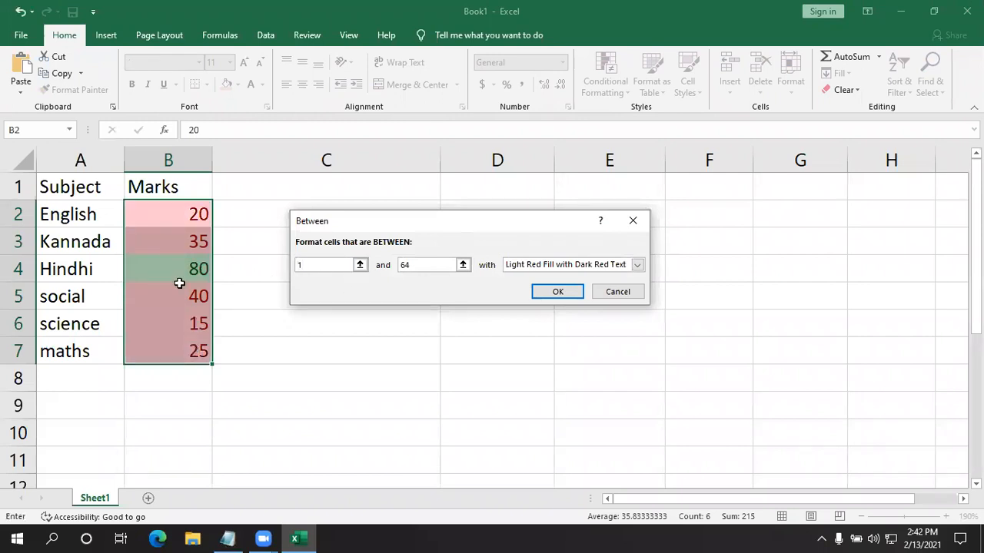
left_click_drag(408, 265, 389, 276)
type("34")
left_click(637, 264)
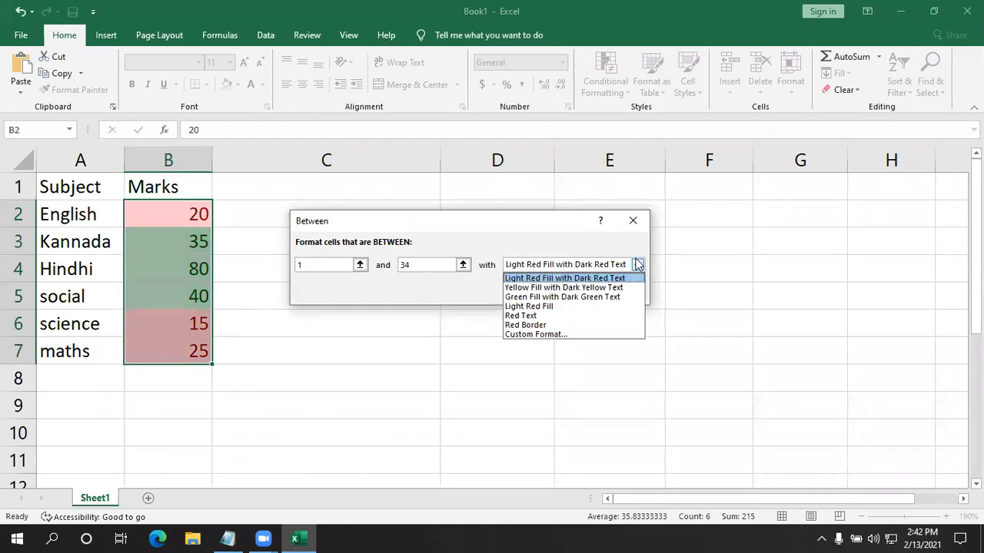
left_click(601, 280)
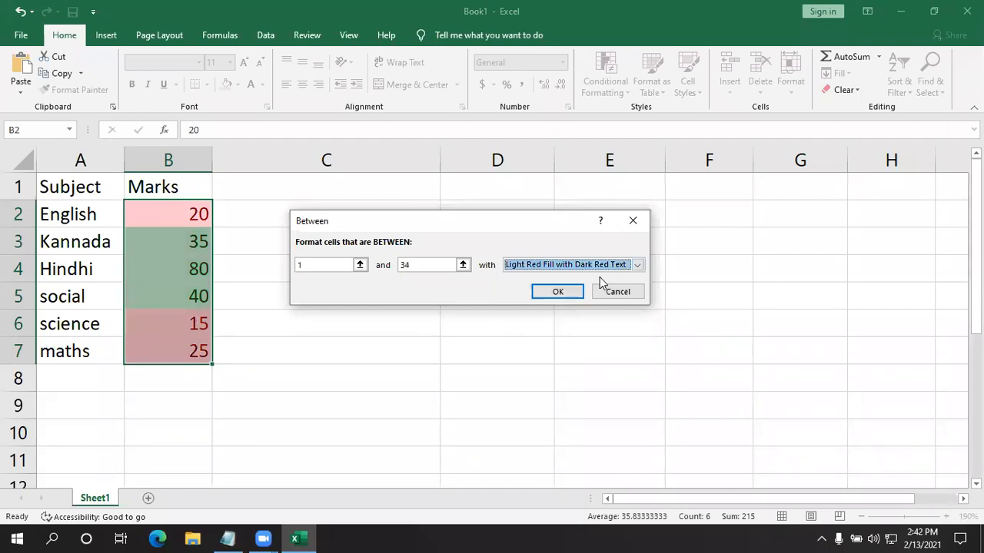
left_click(559, 294)
left_click(386, 334)
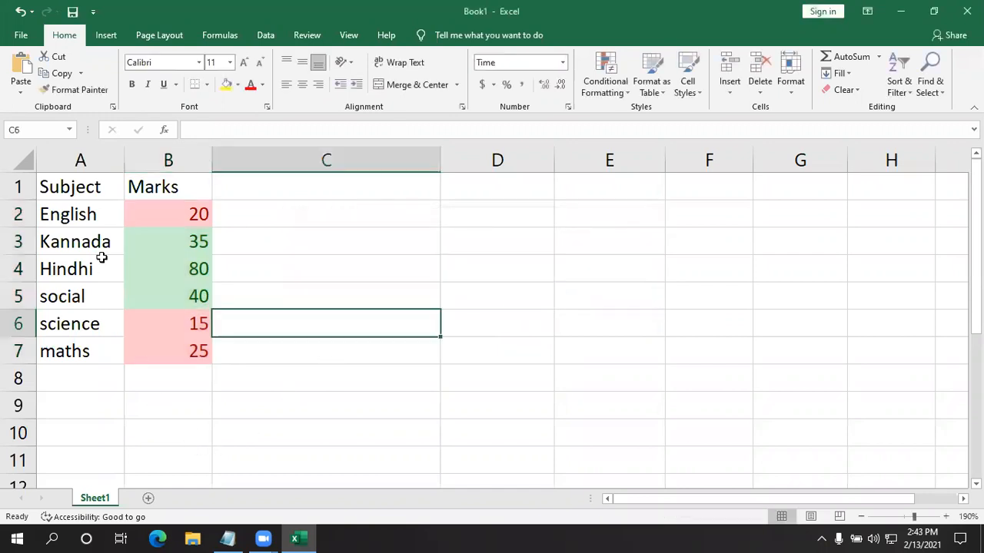
left_click_drag(160, 217, 150, 351)
left_click(371, 340)
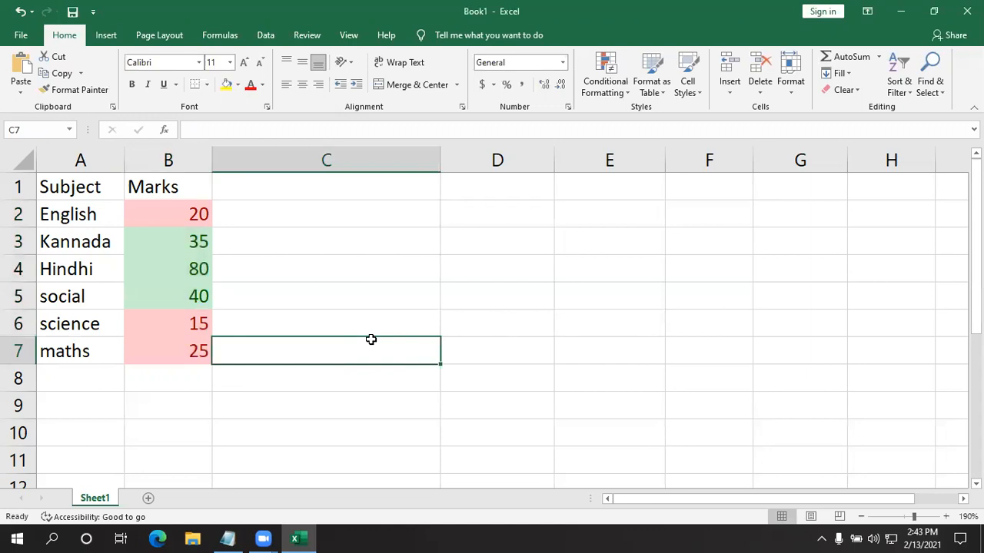
left_click(604, 80)
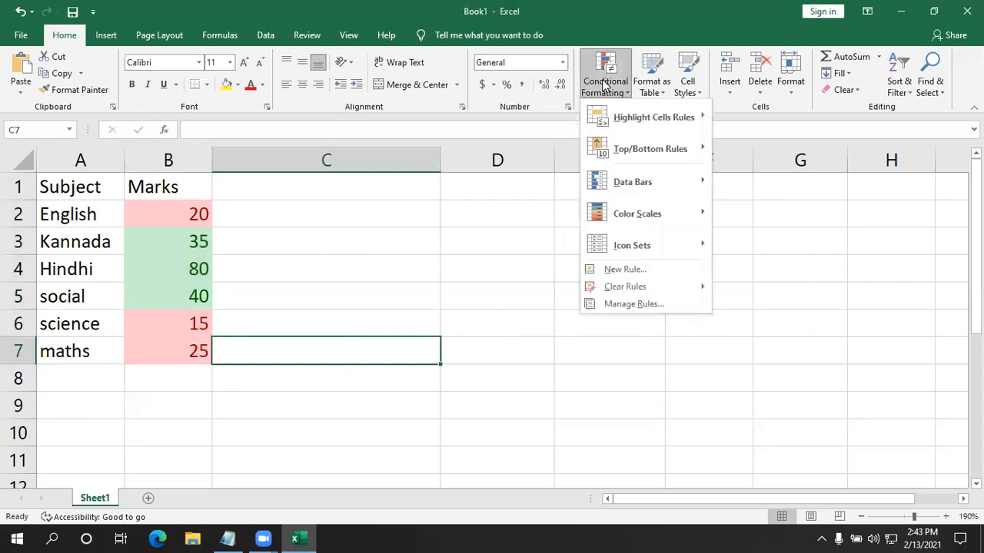
mouse_move(614, 123)
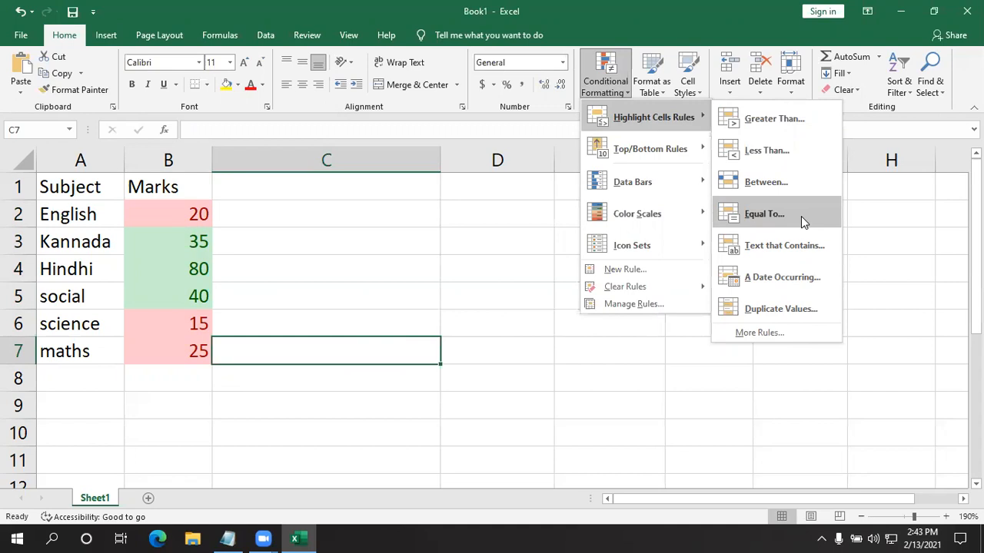
left_click(432, 341)
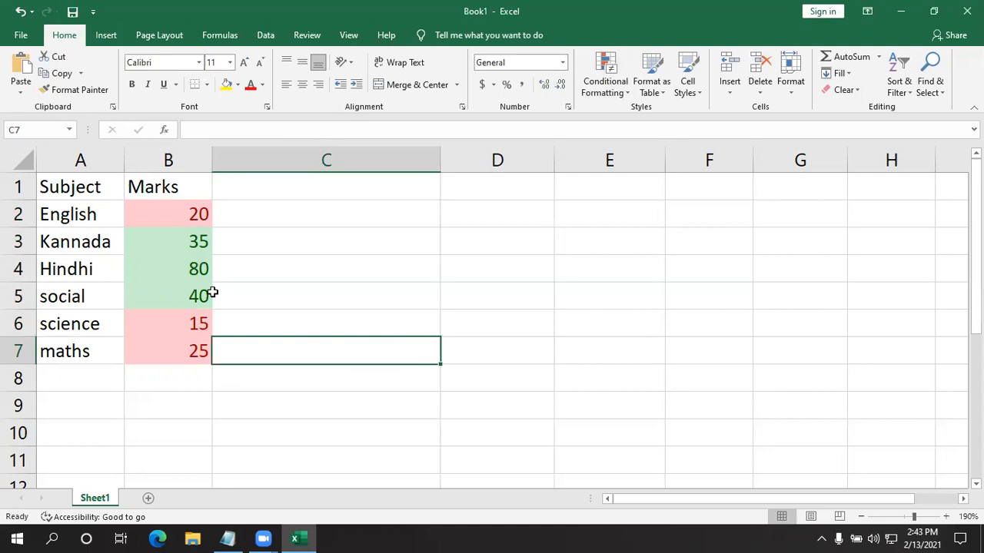
- Clear the formatting from the marks in B2:B7
left_click_drag(197, 222, 169, 362)
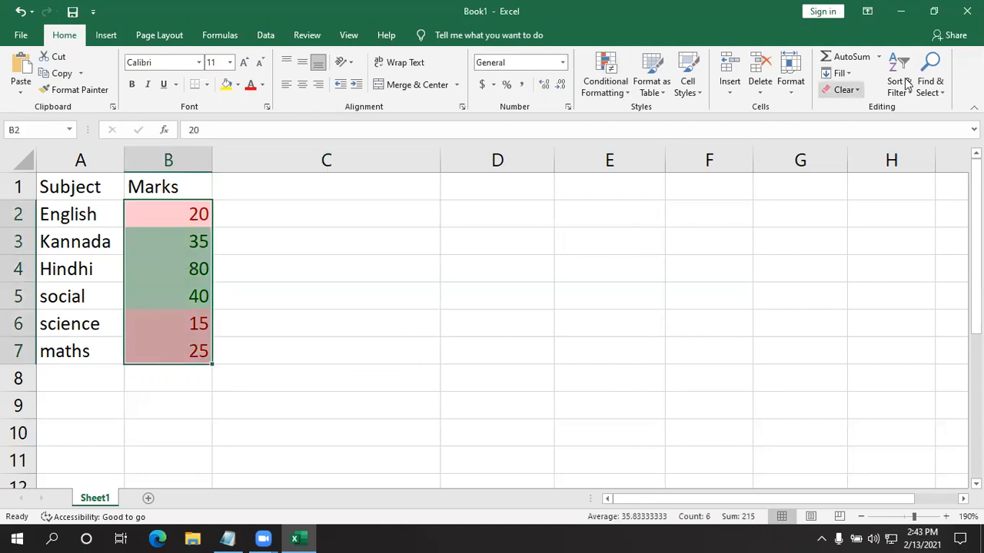
left_click(843, 91)
left_click(853, 124)
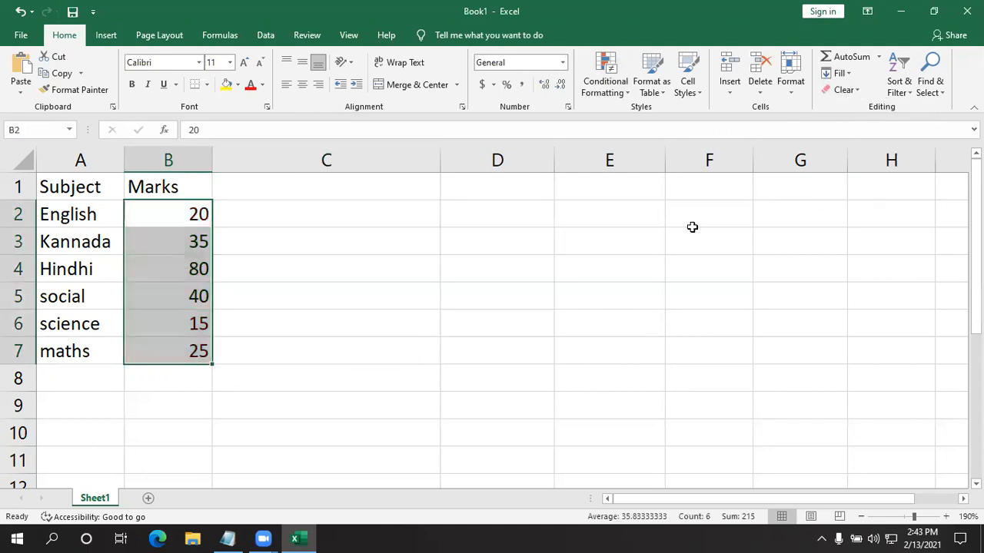
left_click(497, 376)
- Highlight the marks in B2:B7 that are equal to 80 using Yellow Fill with Dark Yellow Text
left_click_drag(189, 215, 174, 345)
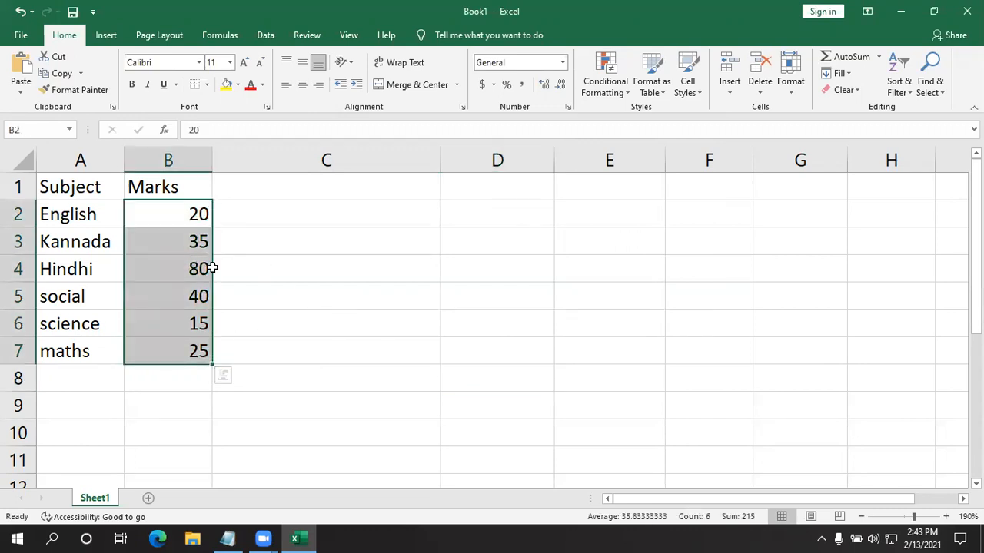
left_click(604, 79)
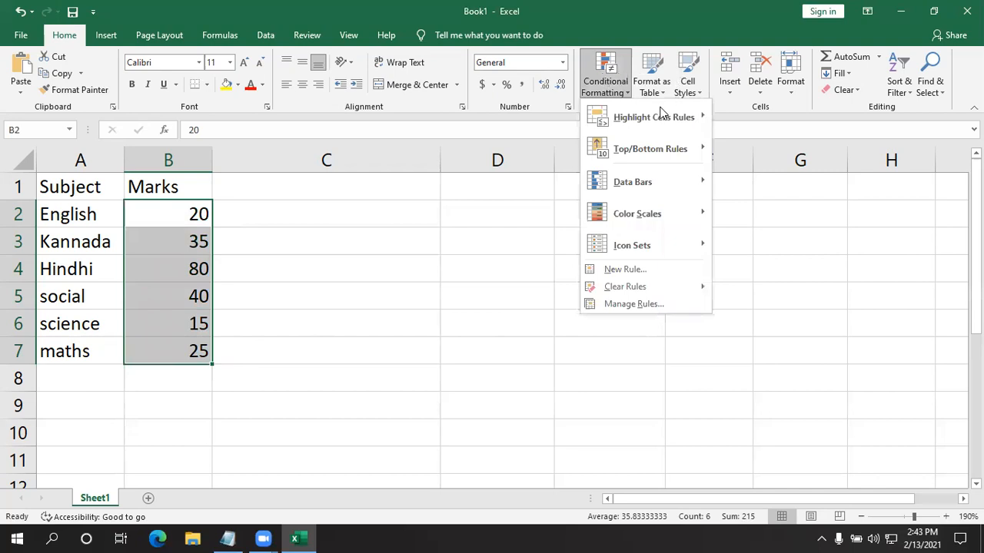
mouse_move(661, 114)
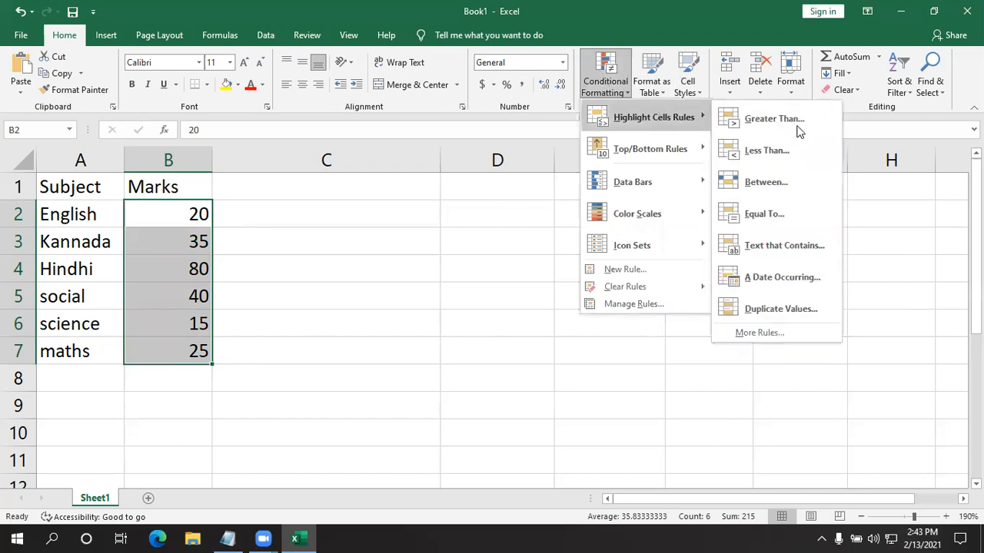
left_click(776, 225)
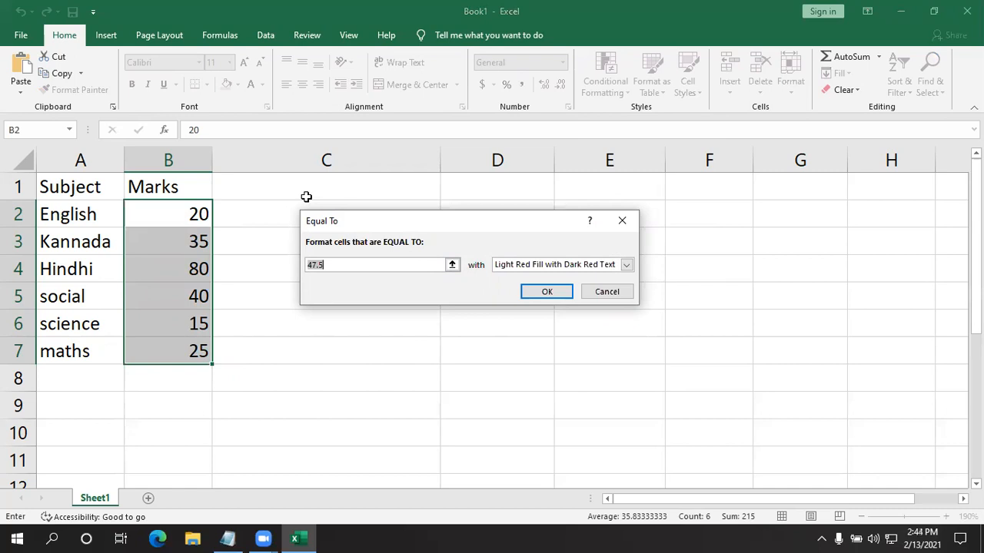
key("BackSpace")
type("80")
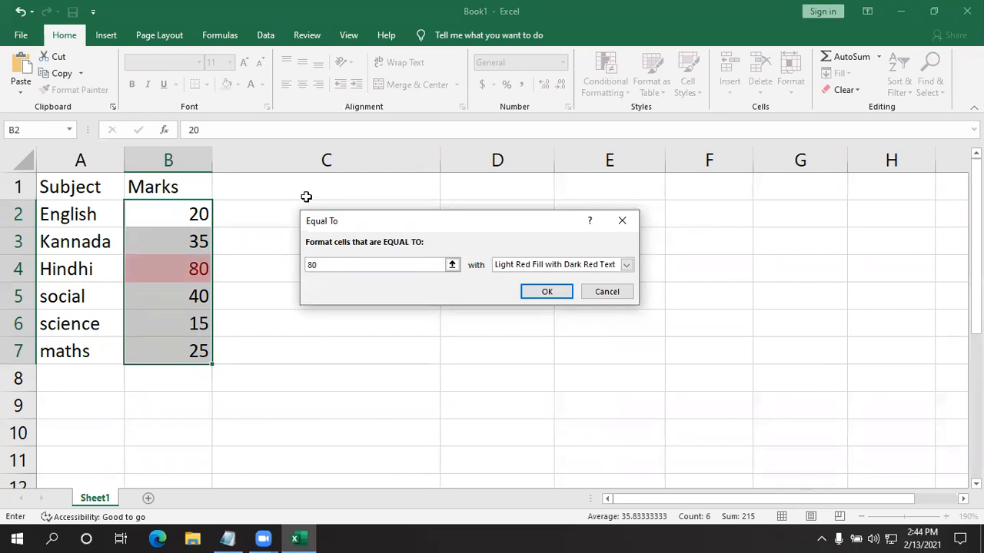
left_click(626, 265)
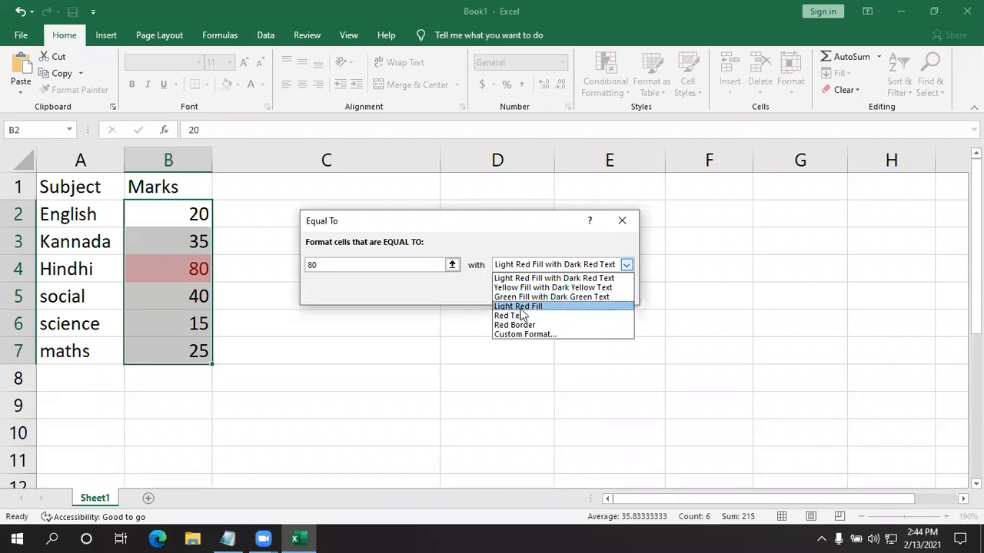
left_click(519, 307)
left_click(625, 266)
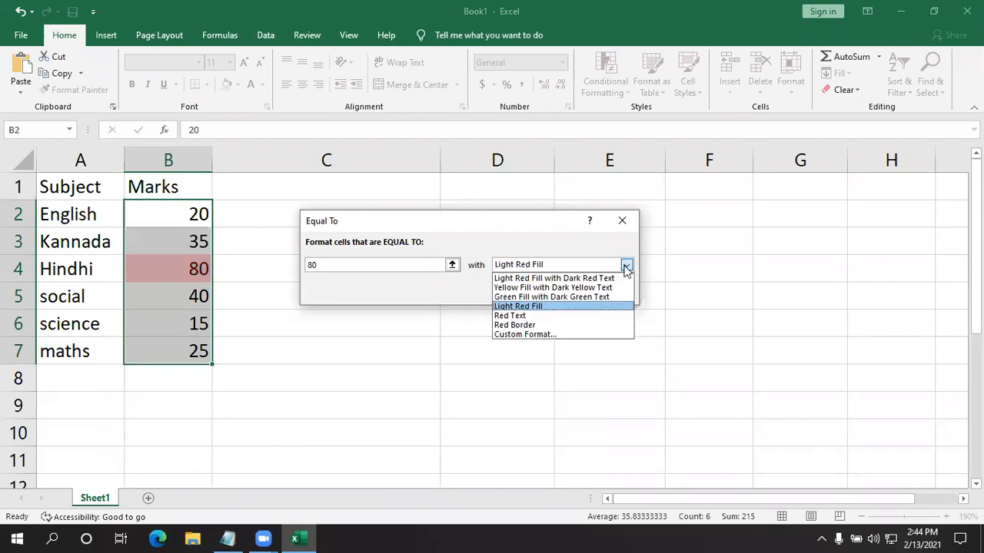
left_click(575, 287)
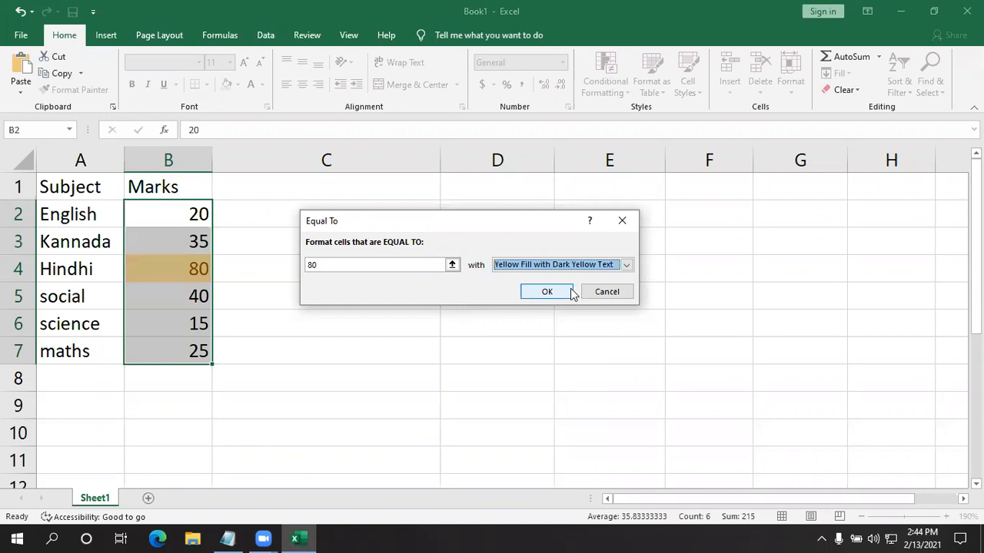
left_click(561, 292)
left_click(538, 292)
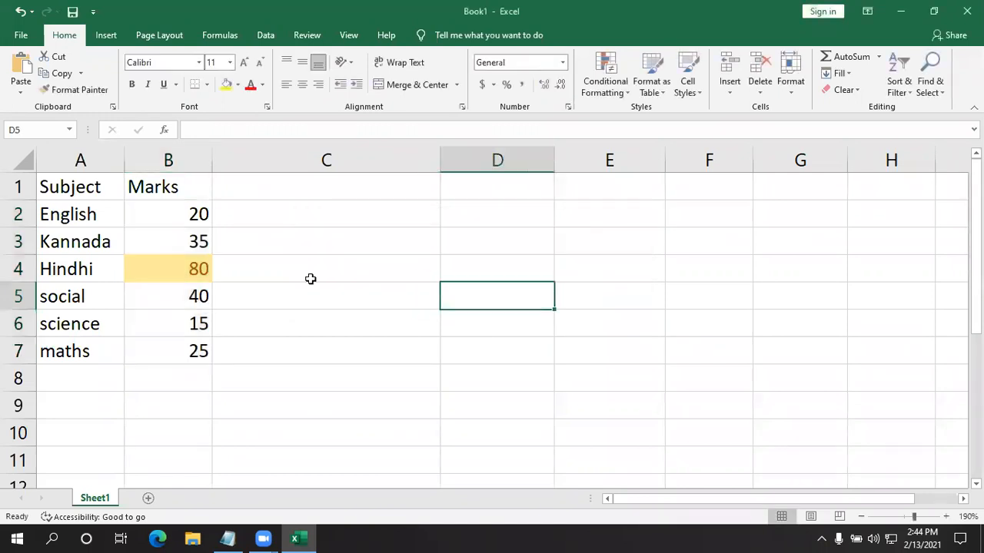
left_click(164, 278)
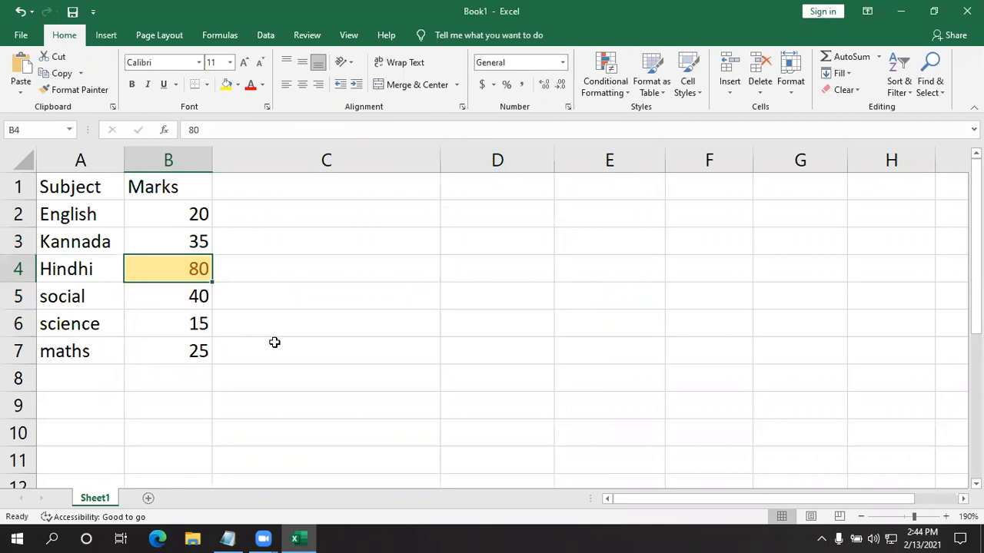
left_click(323, 325)
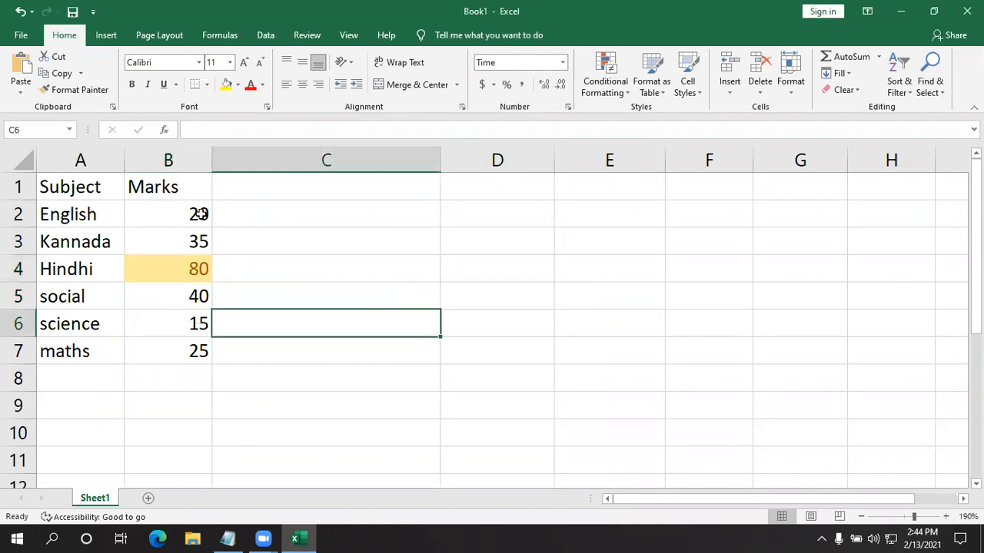
left_click_drag(182, 215, 180, 356)
left_click(316, 355)
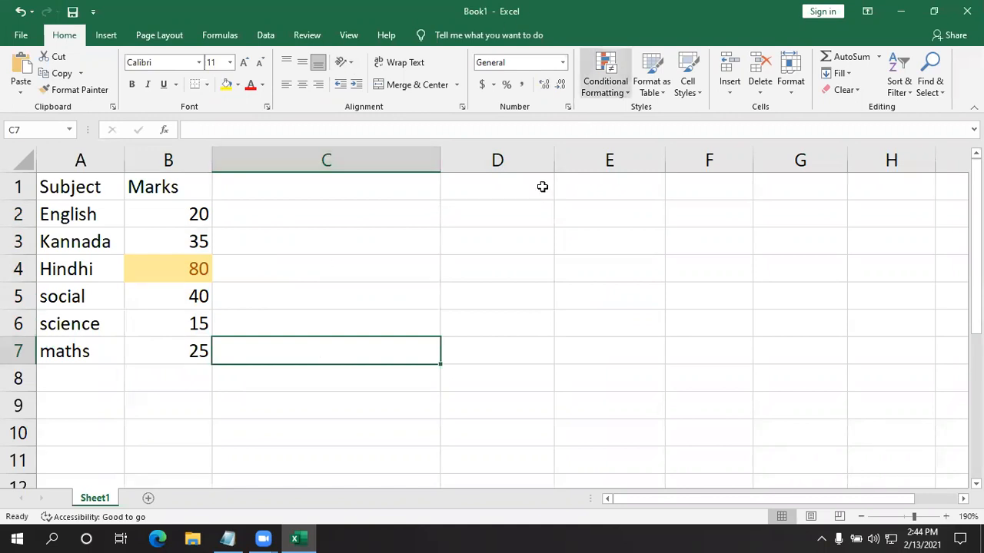
left_click(520, 213)
- Start another Equal To highlight rule on the marks in B2:B7 with 40 as the value to match
left_click_drag(189, 209, 197, 354)
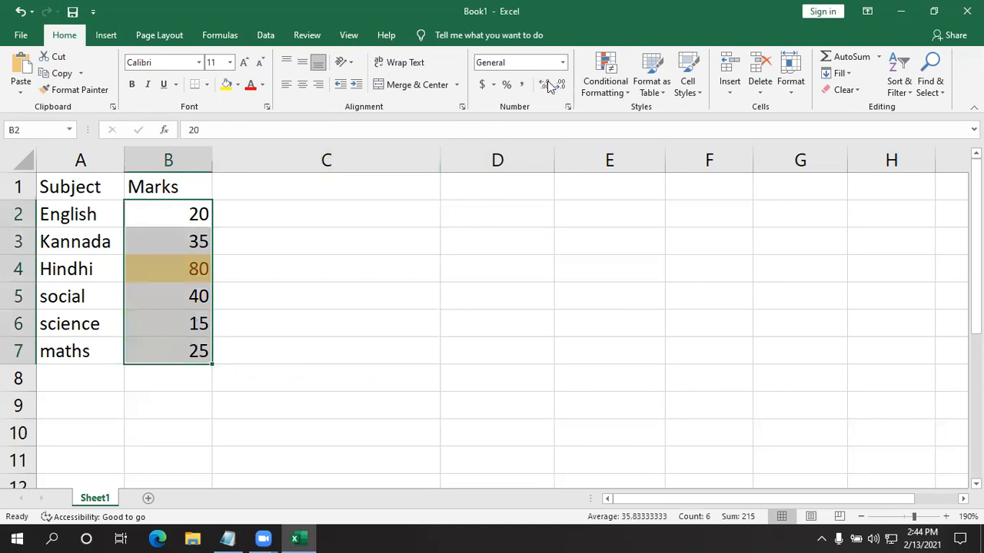
left_click(606, 83)
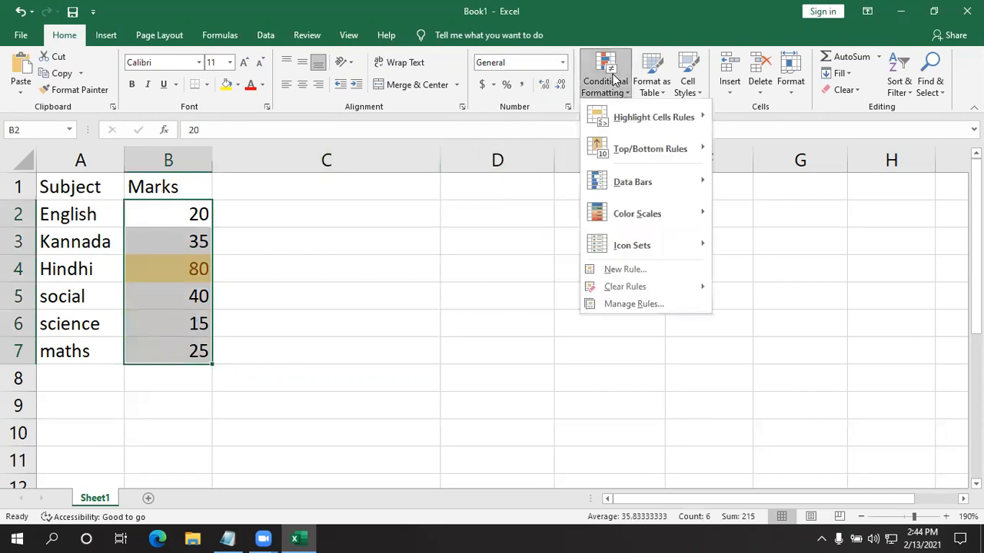
mouse_move(644, 114)
left_click(770, 223)
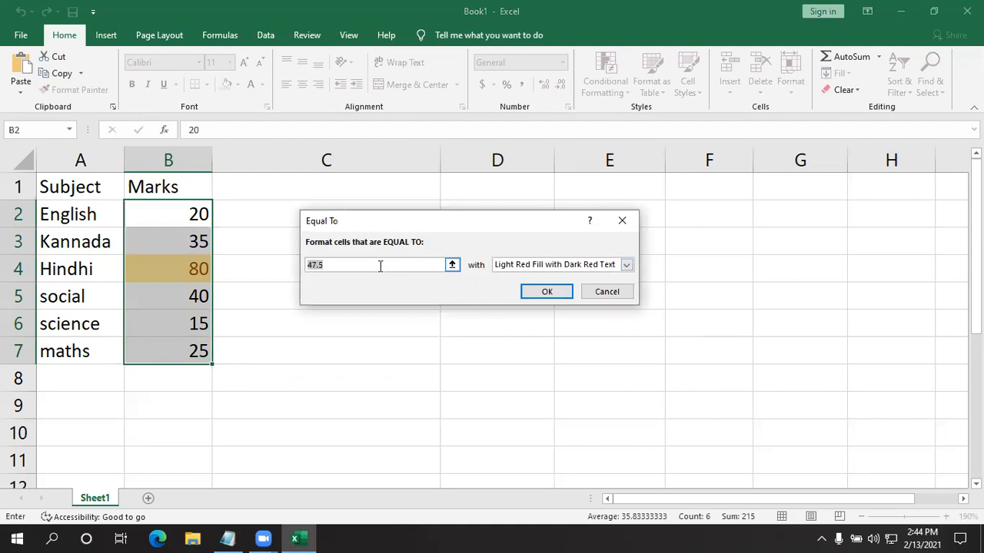
key("BackSpace")
type("40")
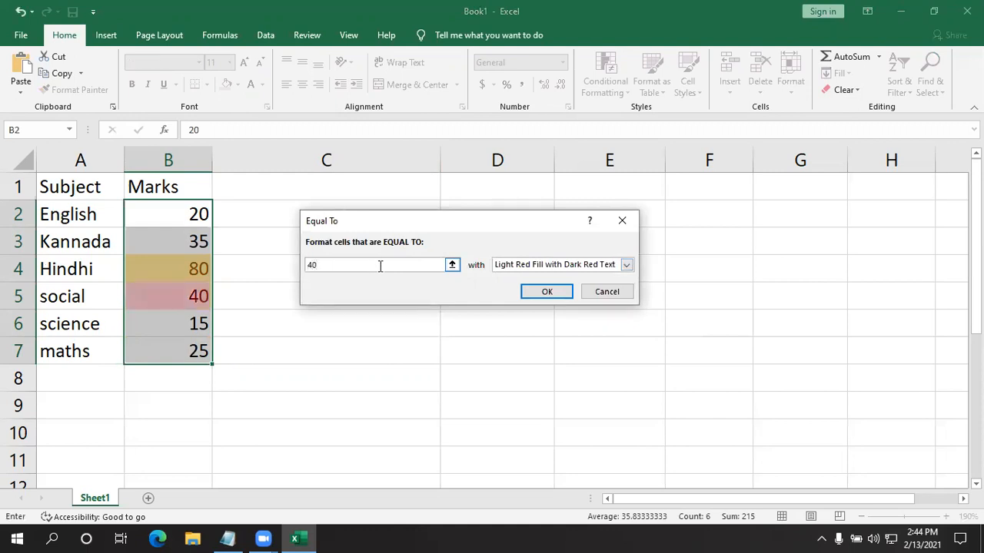
- Give the Equal To rule a custom format with a bright pink fill and apply it to the marks
left_click(626, 265)
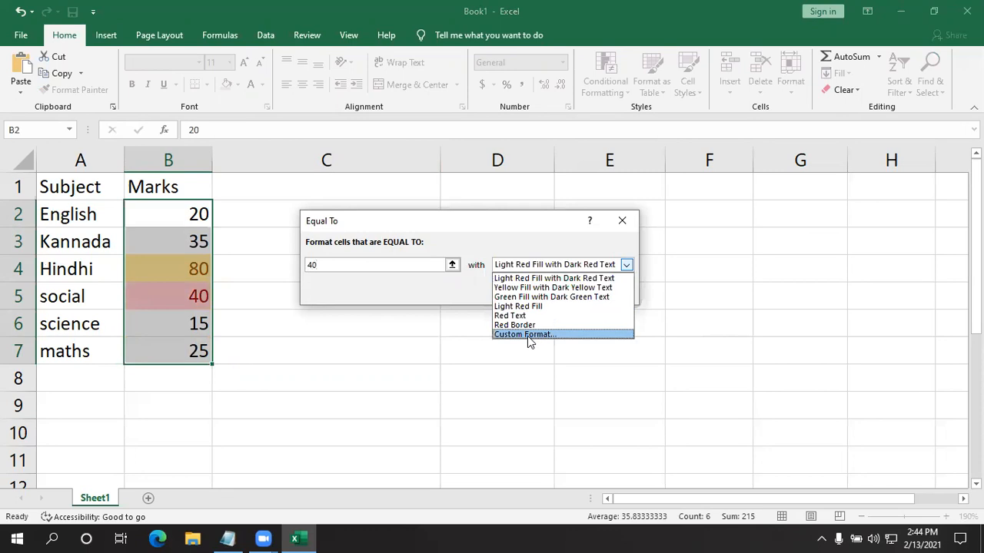
left_click(527, 335)
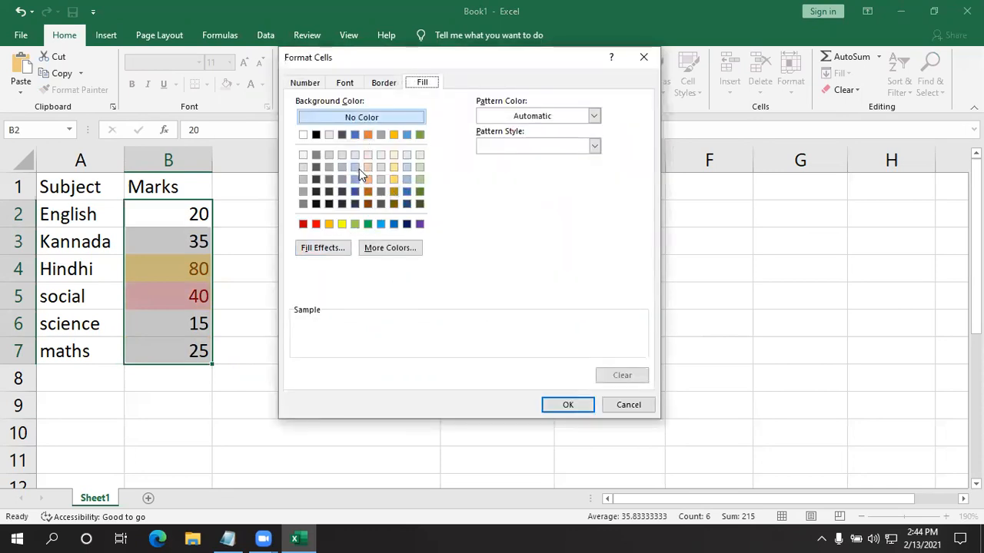
left_click(389, 249)
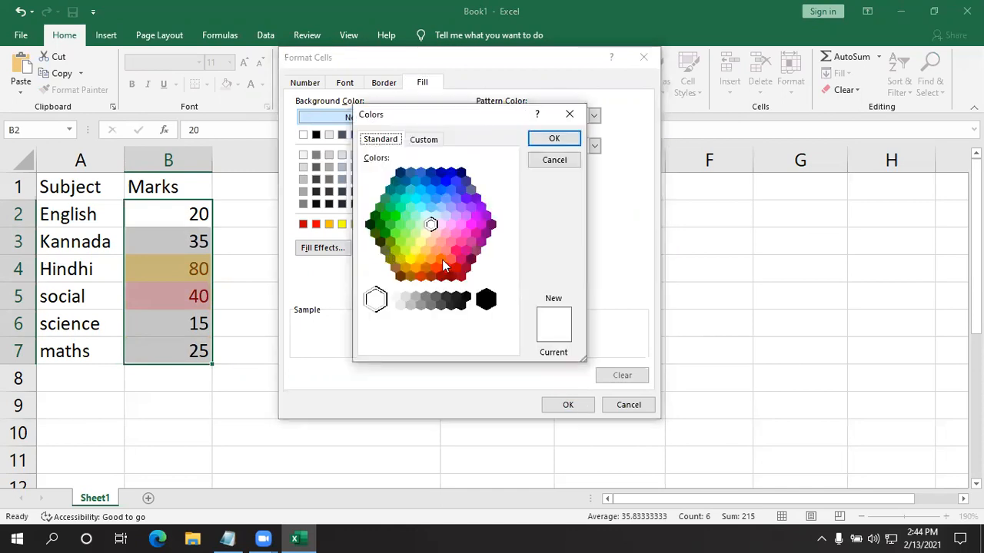
left_click(455, 233)
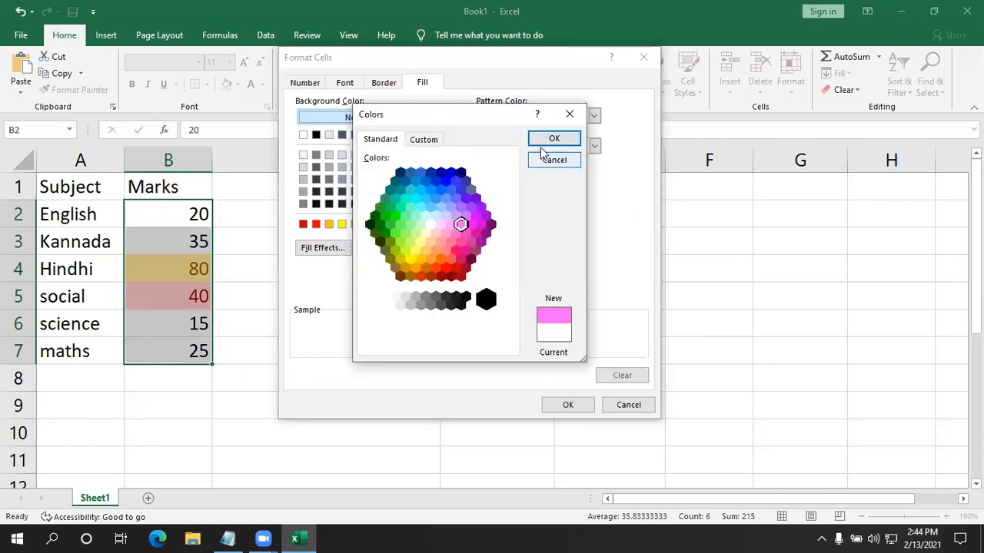
left_click(547, 141)
left_click(568, 405)
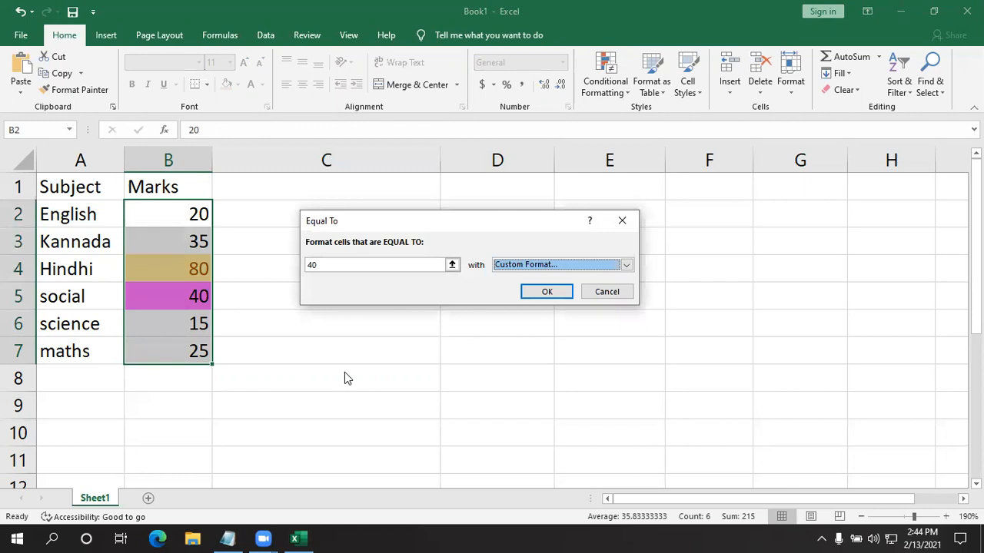
left_click(542, 292)
left_click(246, 332)
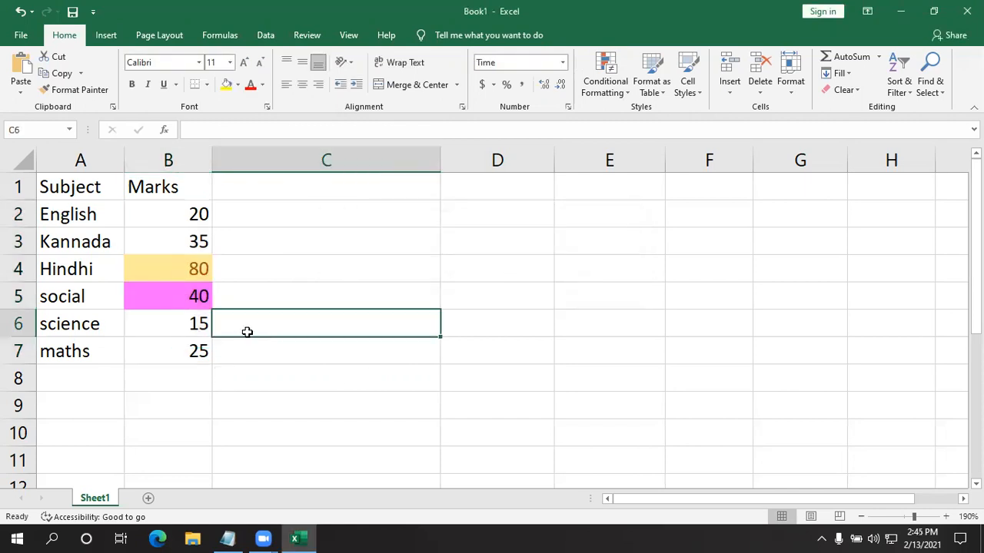
left_click(176, 305)
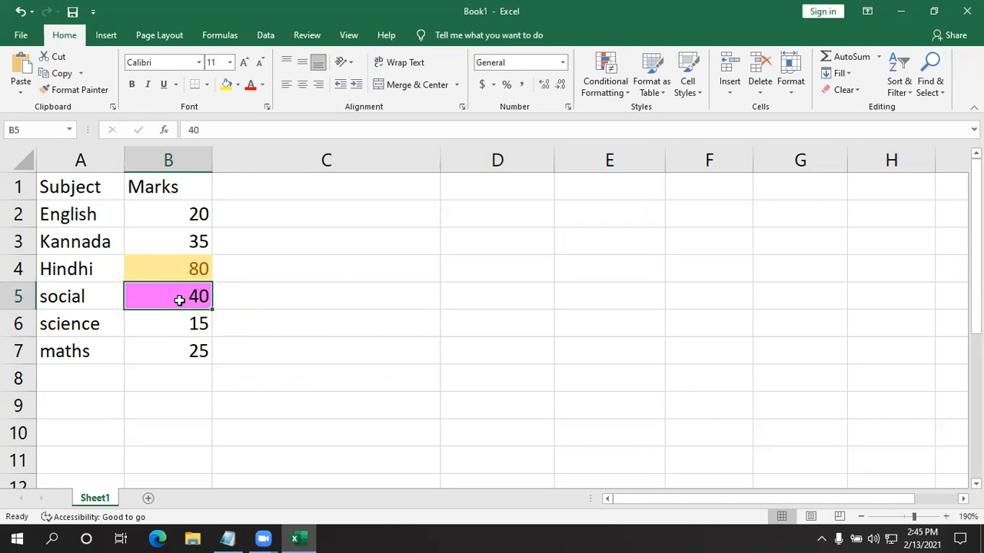
left_click(281, 314)
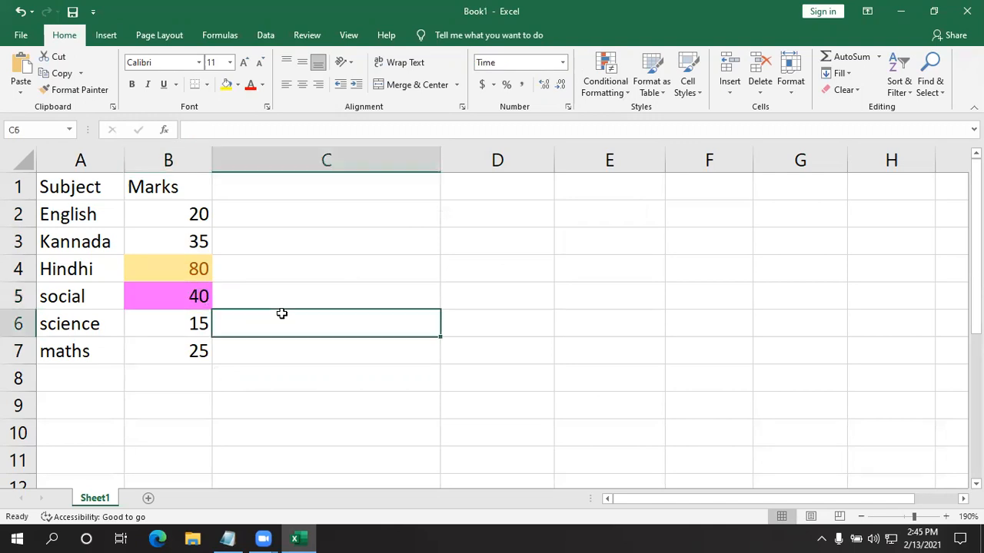
left_click(605, 83)
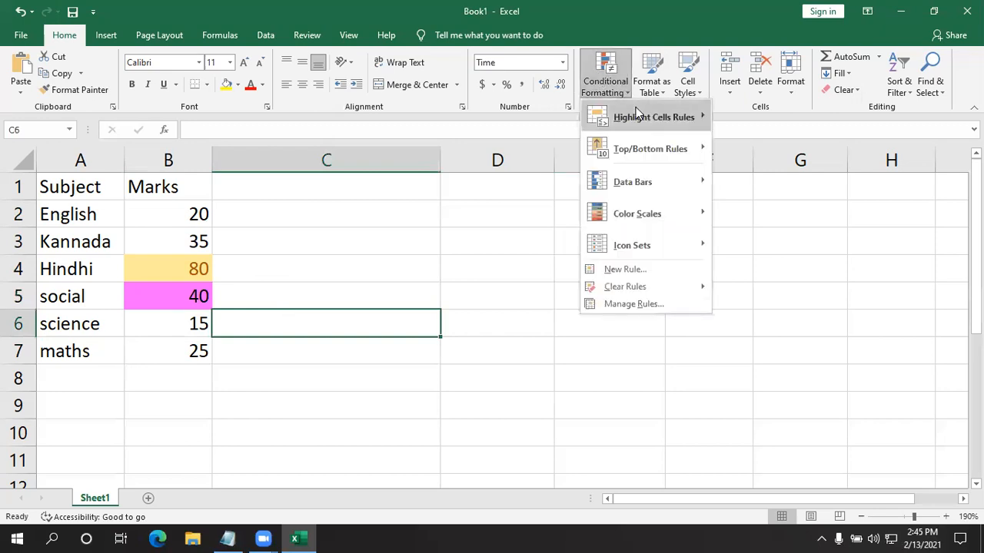
mouse_move(636, 114)
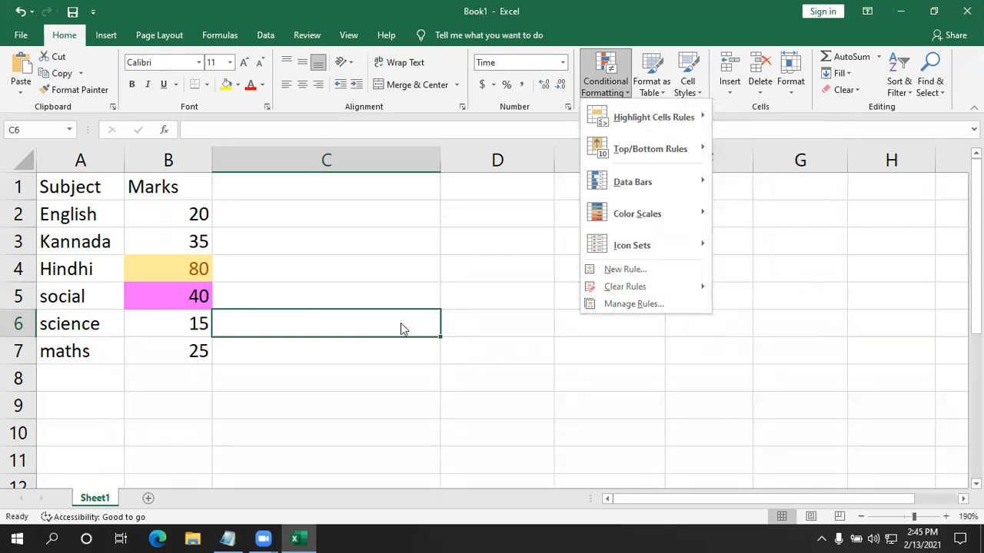
left_click(429, 220)
- Start a Text That Contains highlight rule on the whole subject and marks table, A1:B7
left_click_drag(44, 187, 149, 358)
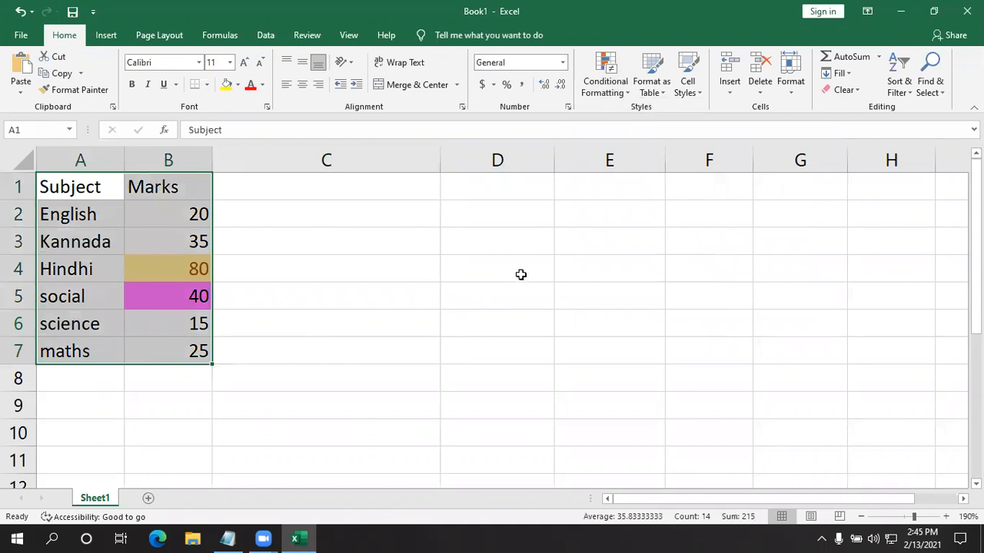
left_click(604, 90)
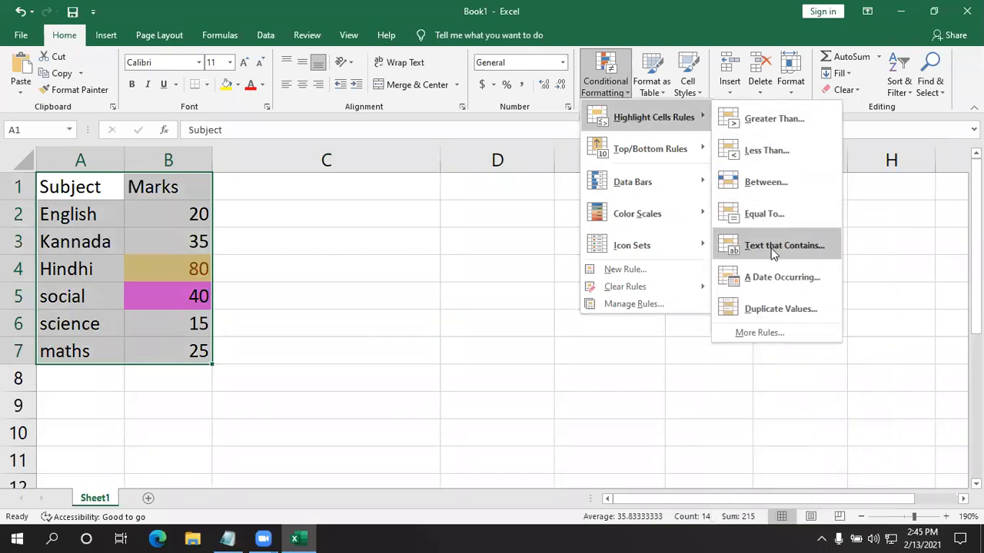
left_click(767, 247)
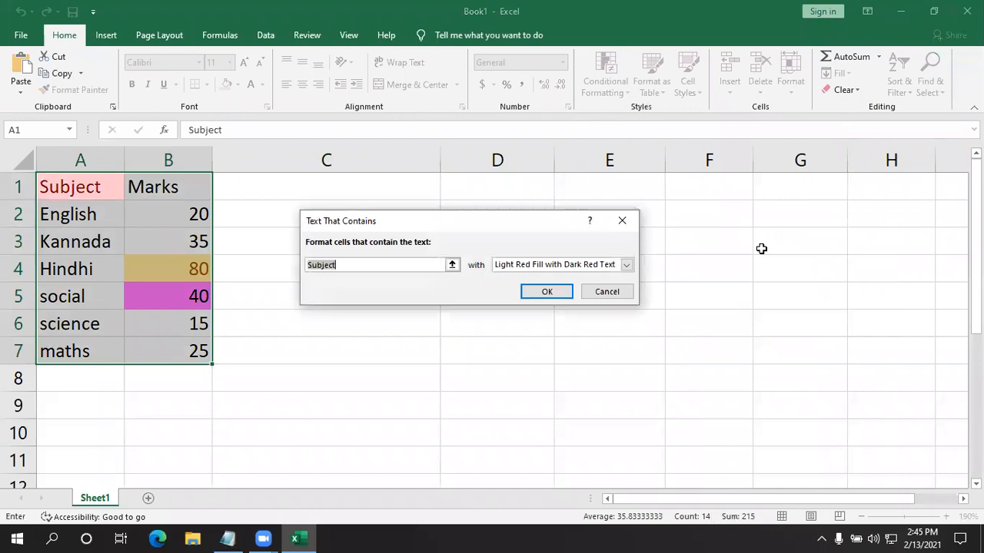
- Try English as the text that the Text That Contains rule looks for
key("BackSpace")
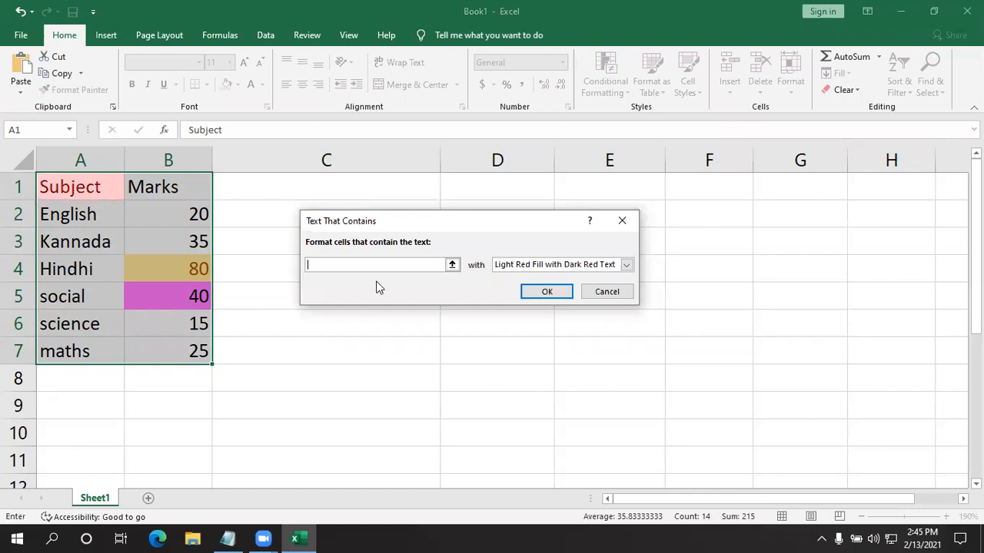
type("Engl")
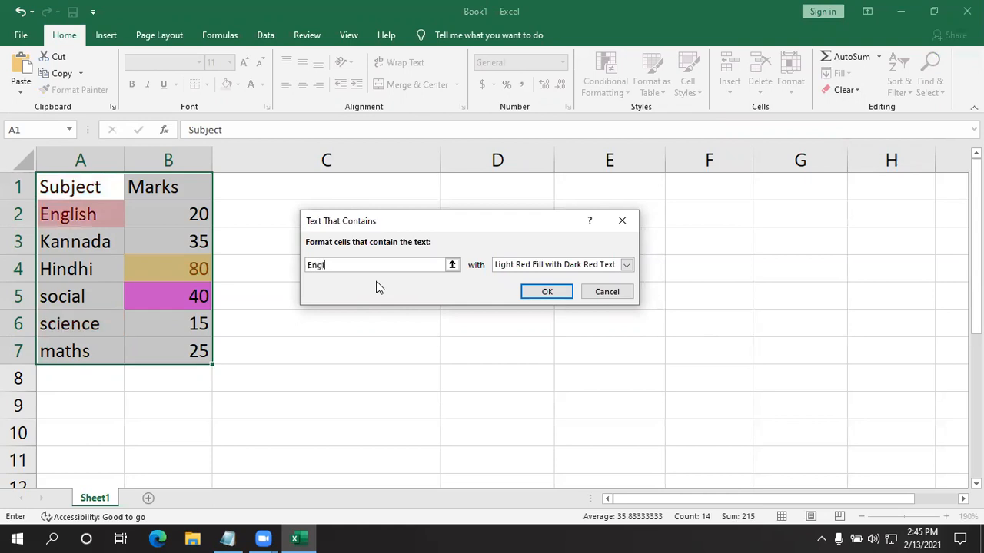
type("ish")
key("BackSpace")
key("BackSpace")
key("BackSpace")
key("BackSpace")
key("BackSpace")
key("BackSpace")
key("BackSpace")
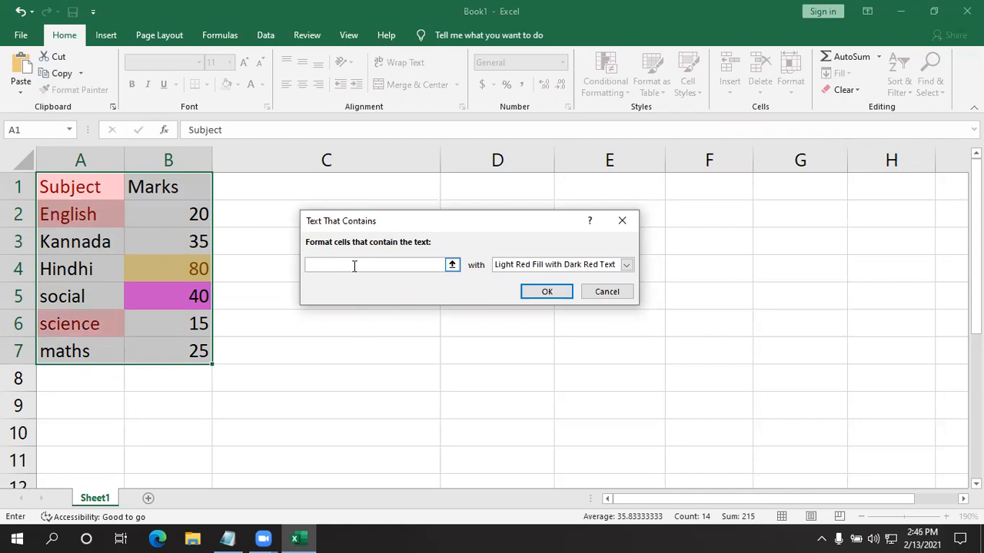
- Highlight the table cells whose text contains Hindhi with Light Red Fill
type("Hindhi")
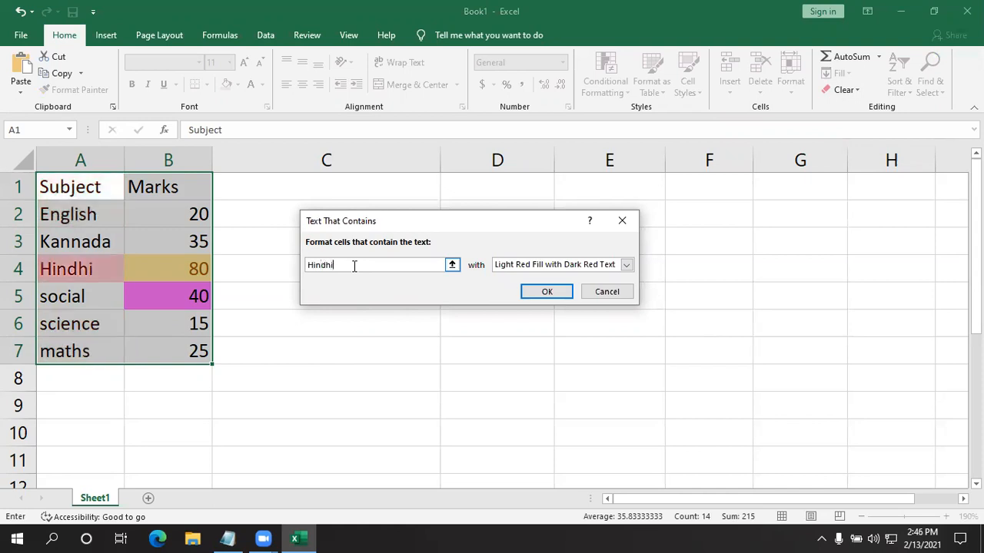
left_click(626, 265)
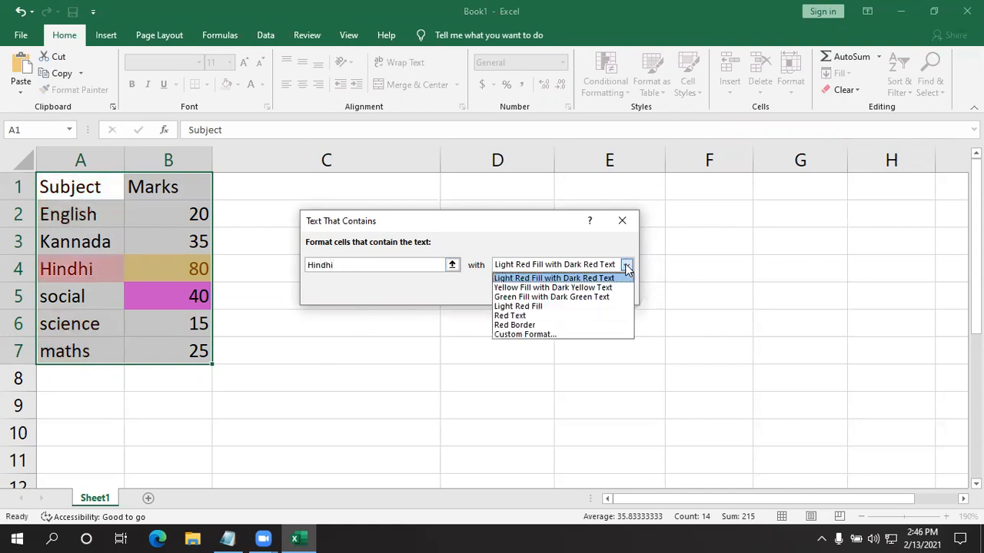
left_click(538, 306)
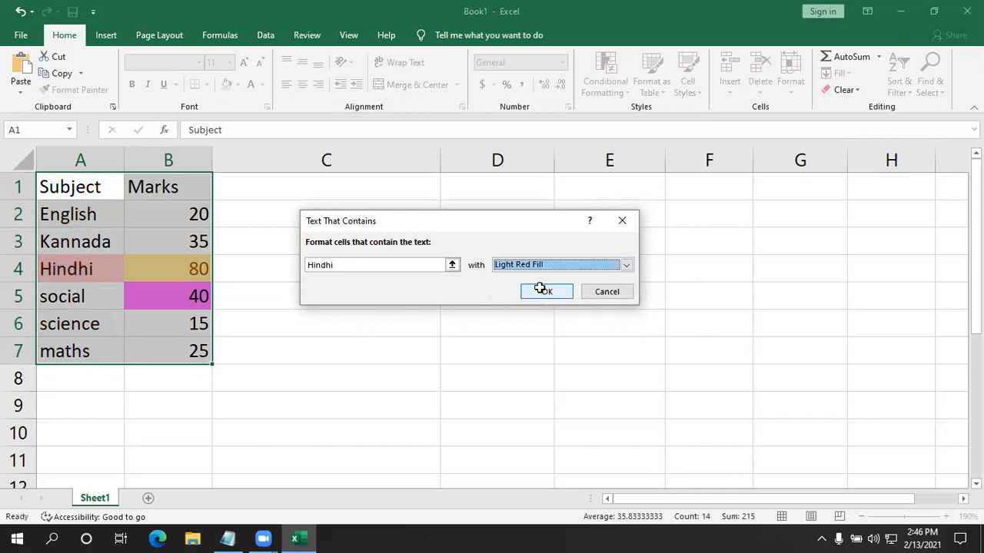
left_click(541, 290)
left_click(431, 278)
left_click(43, 272)
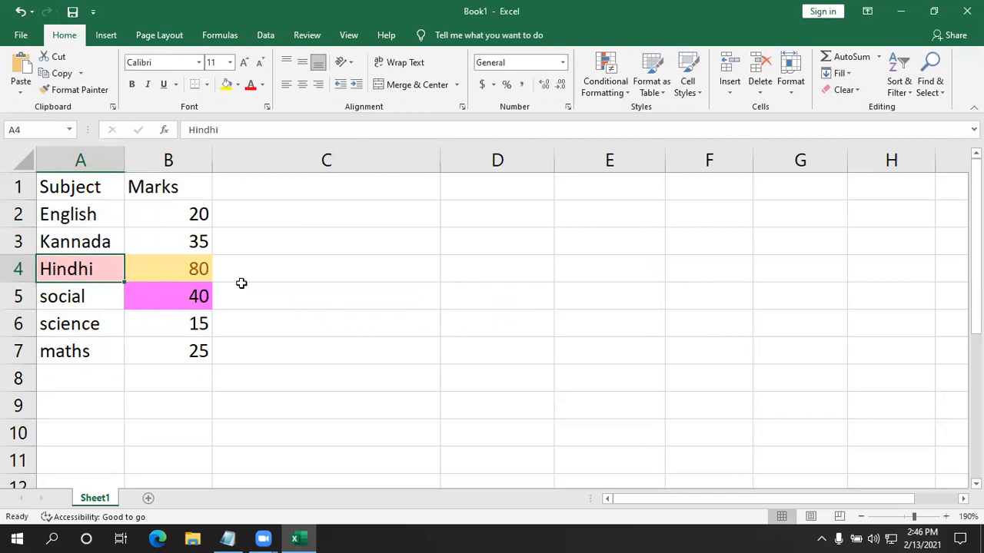
- Undo the highlight applied to the cell containing Hindhi
left_click_drag(70, 187, 158, 179)
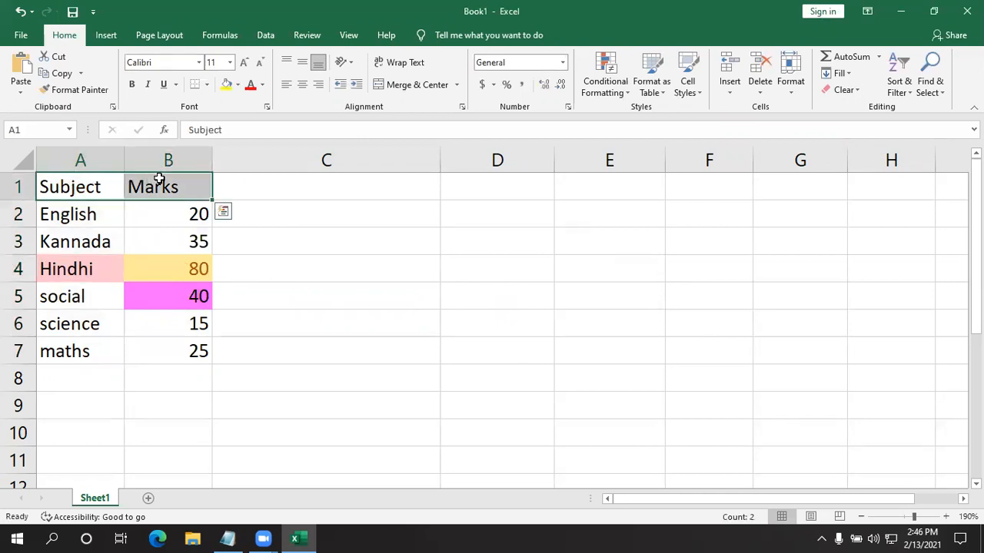
key("ctrl+a")
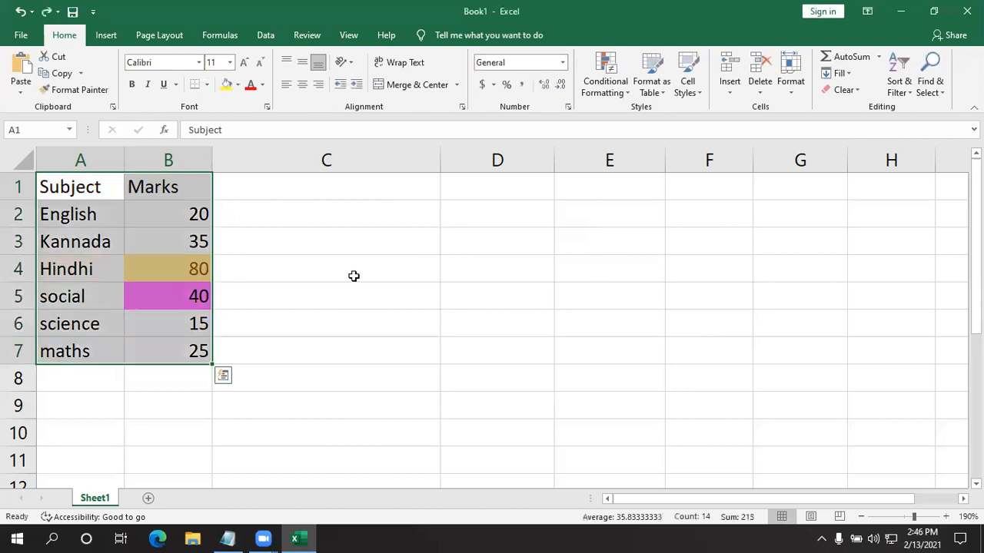
left_click(353, 275)
- Add a Text That Contains rule on A1:B7 that formats Subject with Green Fill with Dark Green Text
left_click(84, 186)
left_click_drag(85, 187, 145, 189)
left_click_drag(80, 192, 154, 338)
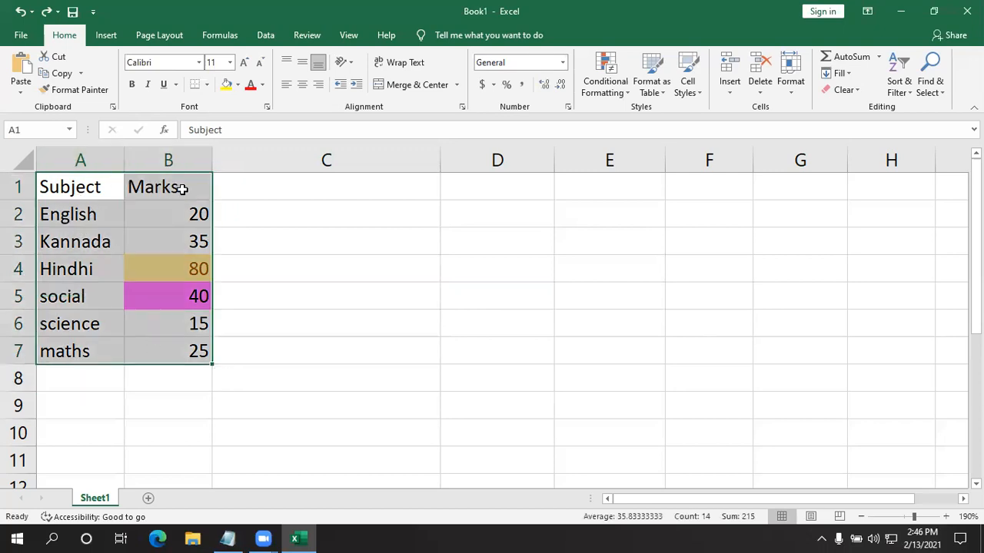
left_click(605, 91)
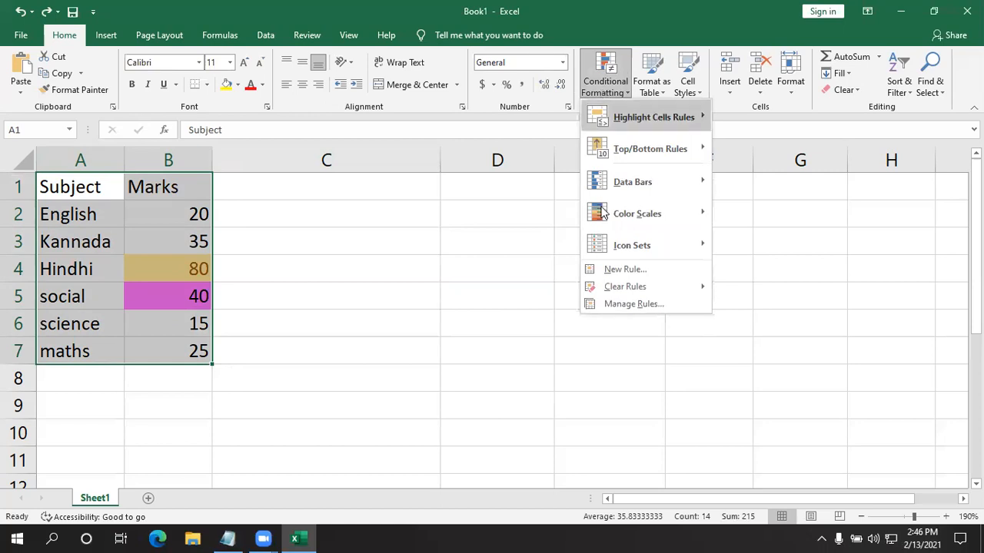
mouse_move(621, 119)
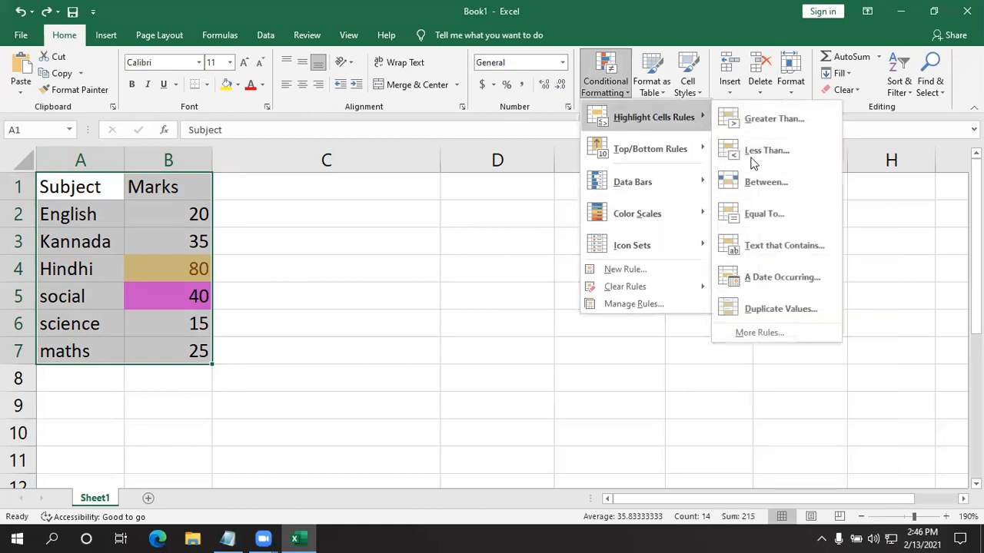
left_click(759, 246)
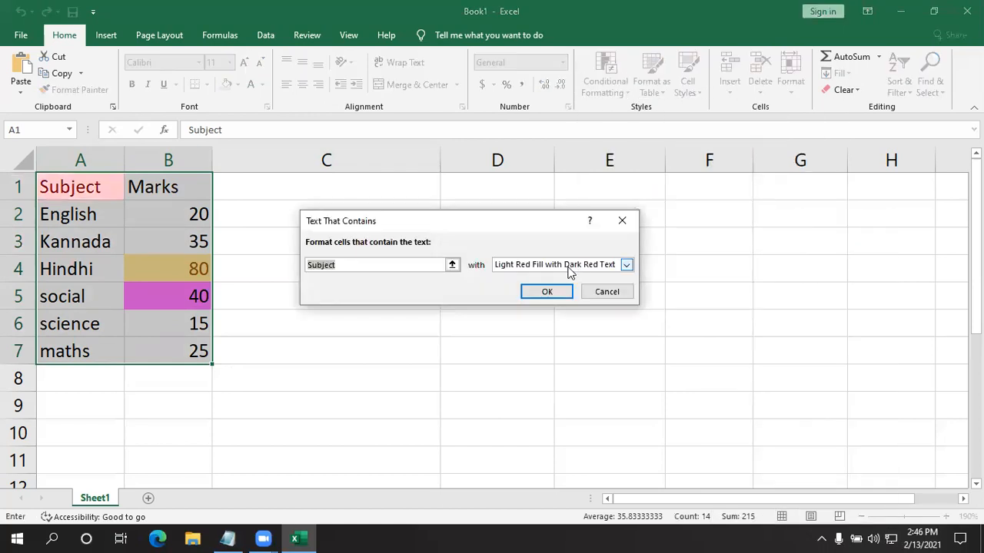
left_click(626, 265)
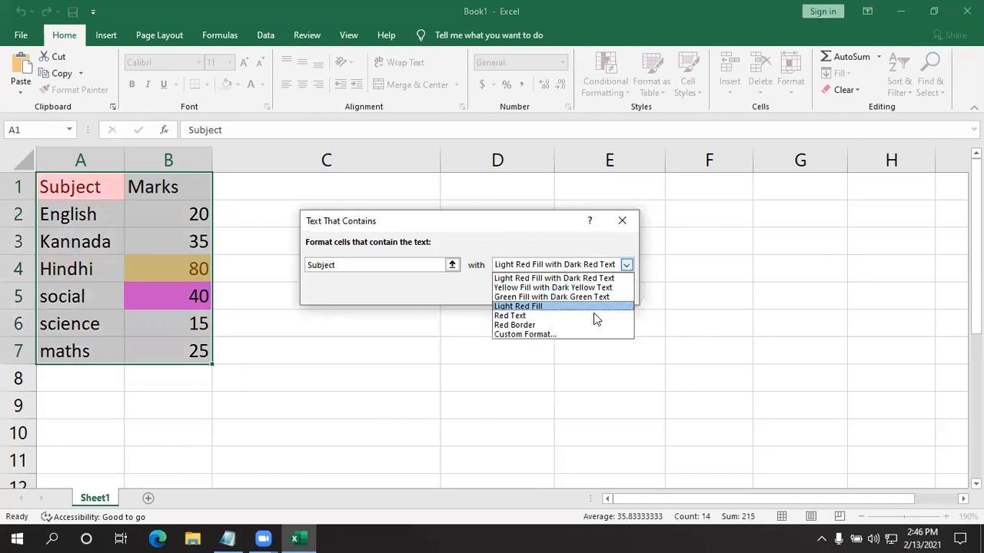
left_click(590, 297)
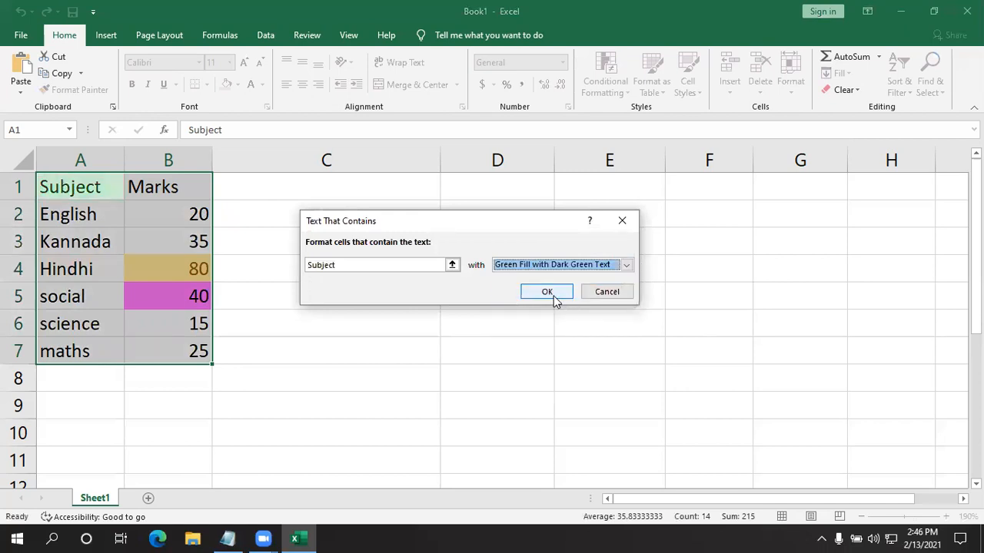
left_click(556, 290)
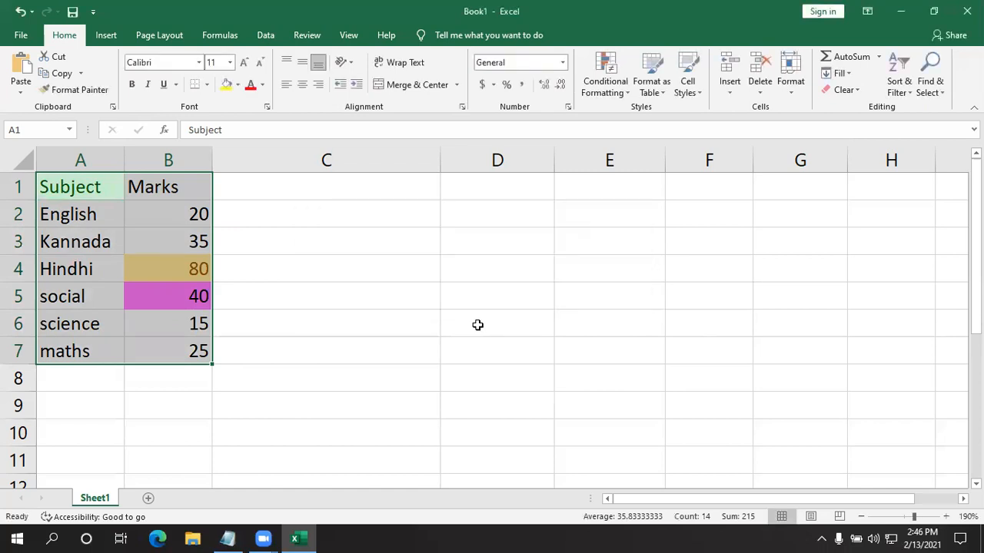
left_click(476, 325)
- Add a Text That Contains rule on A1:B7 that formats Marks with Green Fill with Dark Green Text
left_click_drag(114, 194, 209, 350)
left_click(586, 86)
mouse_move(614, 117)
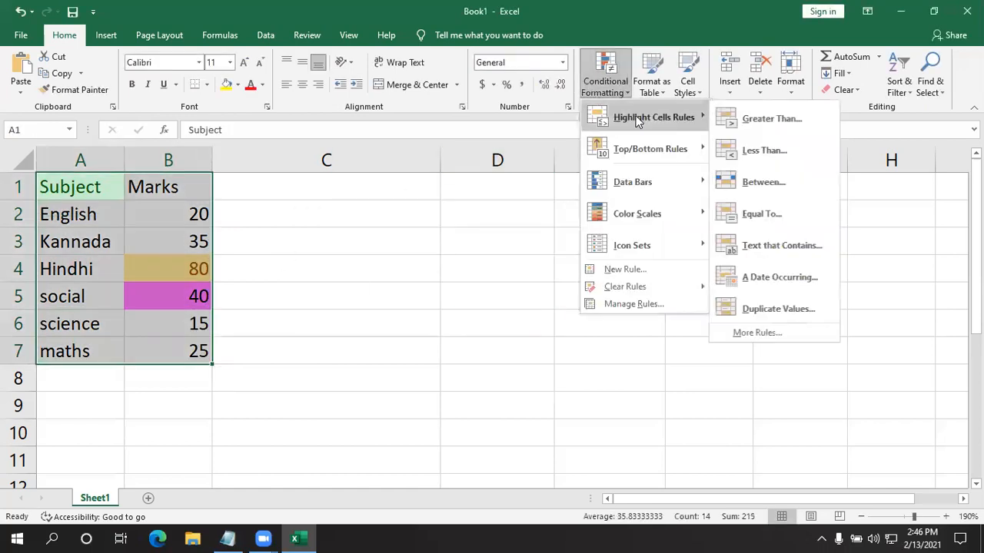
left_click(769, 251)
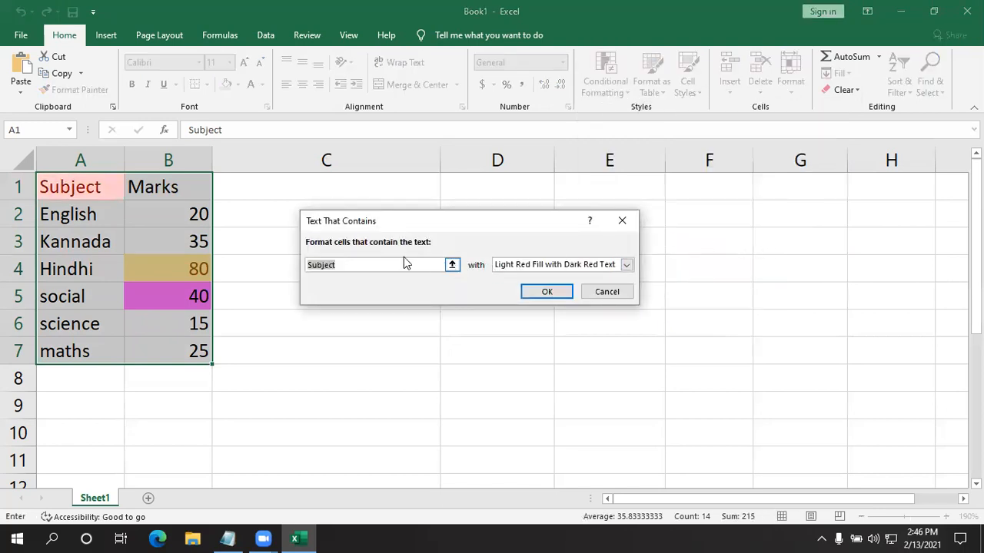
type("M")
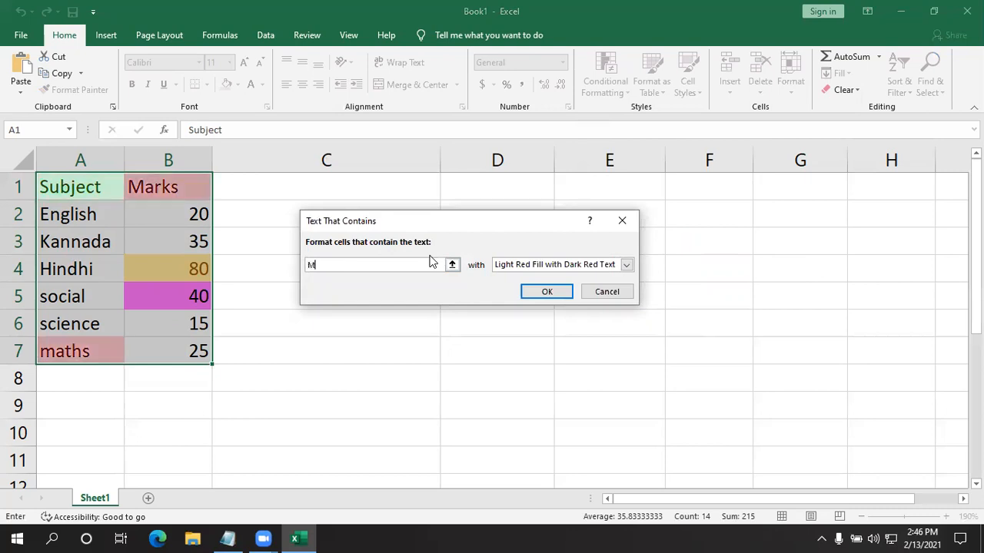
type("arks")
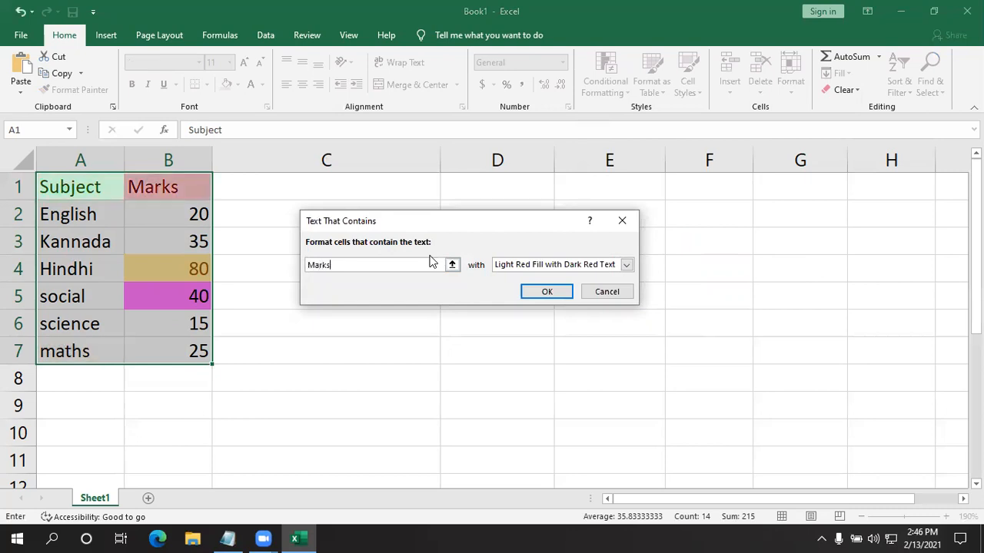
left_click(626, 265)
left_click(593, 297)
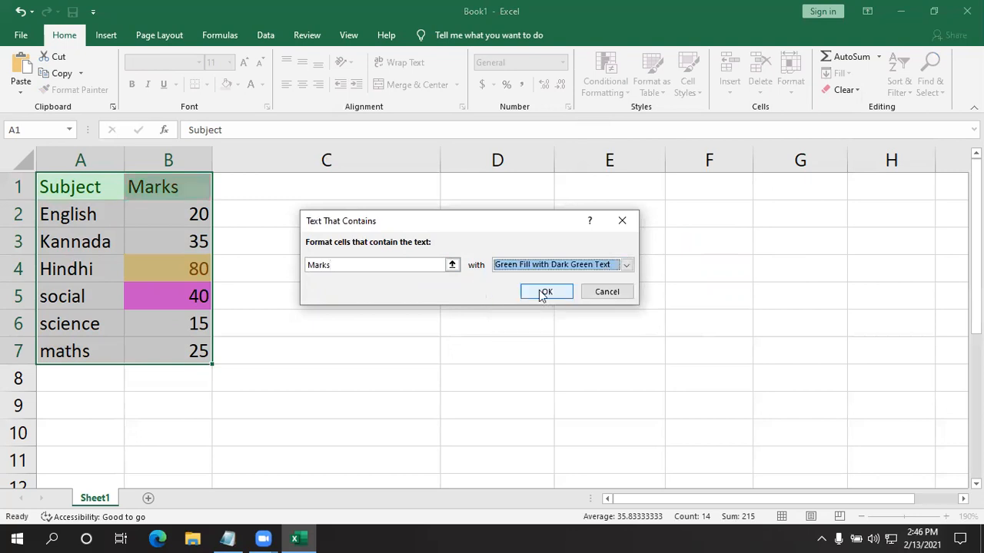
left_click(542, 292)
left_click(238, 296)
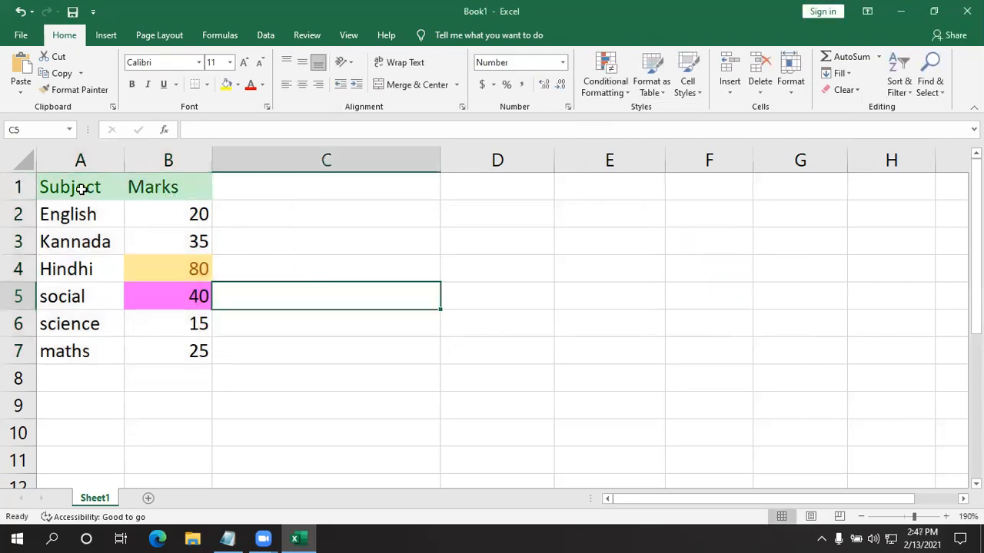
left_click(121, 188)
left_click(161, 193)
left_click(77, 193)
left_click(164, 193)
left_click(111, 183)
left_click(353, 213)
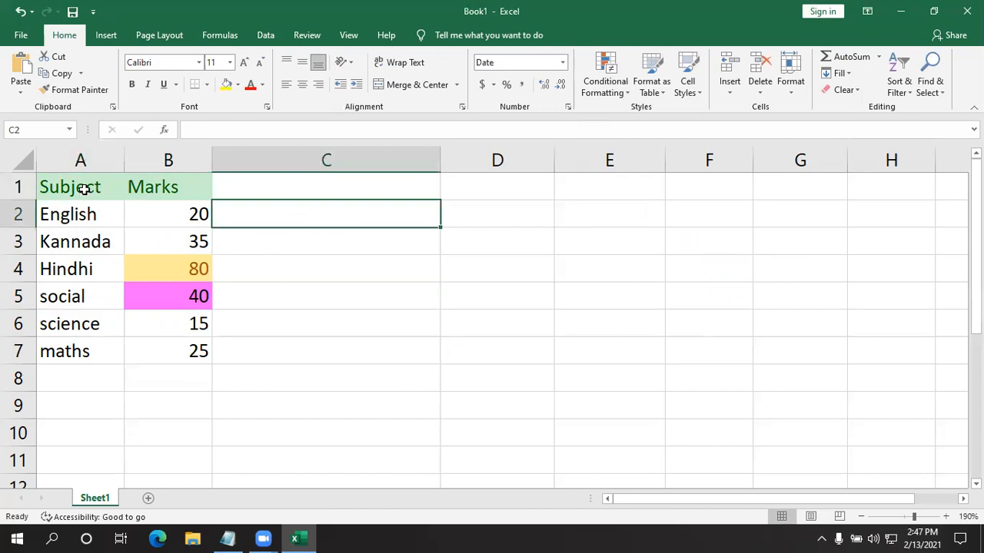
left_click(173, 215)
left_click_drag(179, 265, 193, 347)
left_click(542, 209)
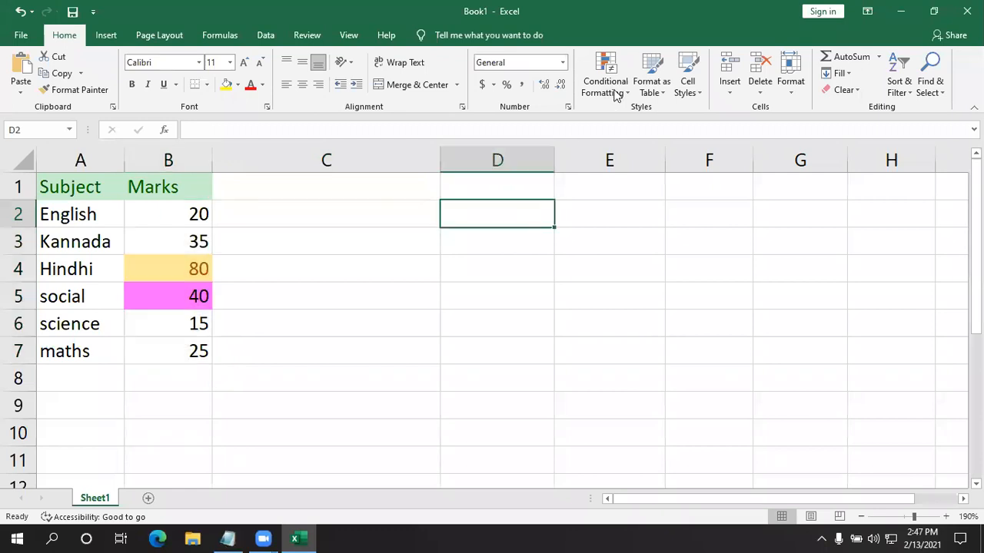
- Examine the Highlight Cells Rules choices in conditional formatting, including with the subject column A1:A7 selected
left_click(619, 90)
mouse_move(653, 117)
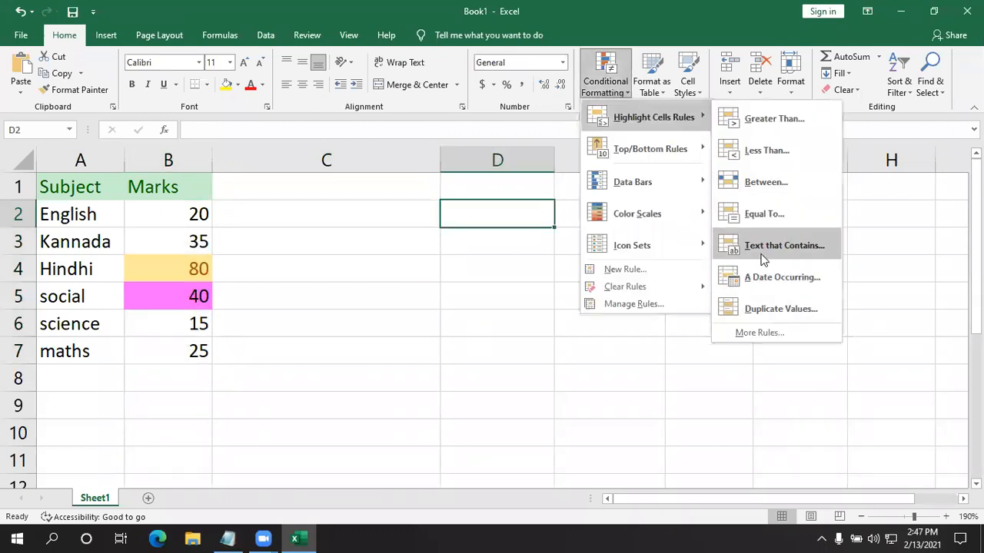
left_click(136, 258)
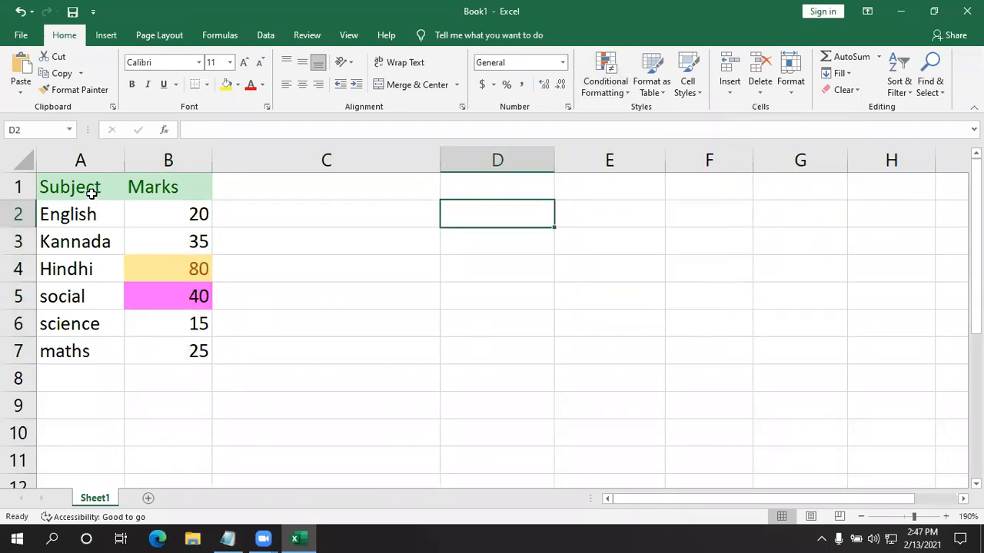
left_click_drag(88, 191, 91, 352)
left_click_drag(153, 226, 154, 354)
left_click_drag(80, 188, 54, 351)
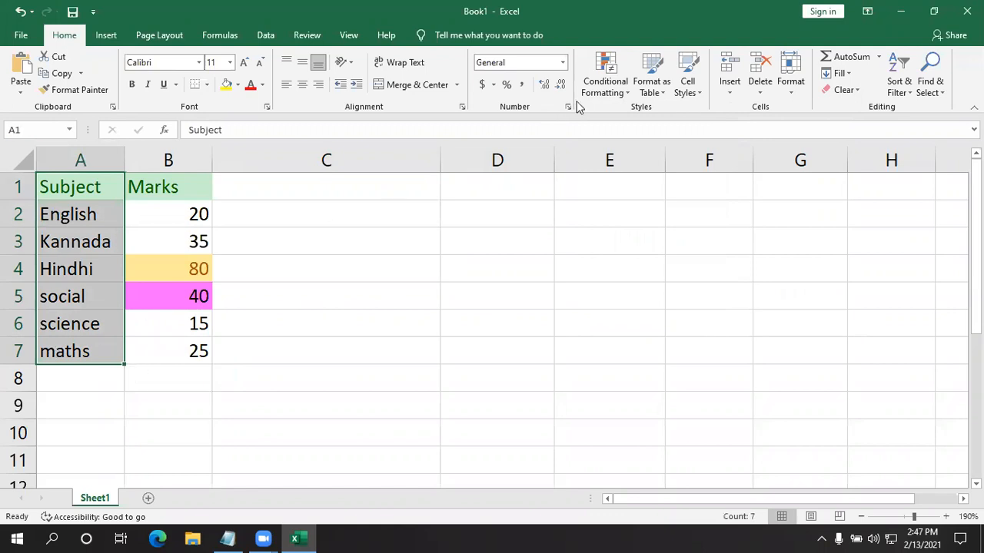
left_click(604, 86)
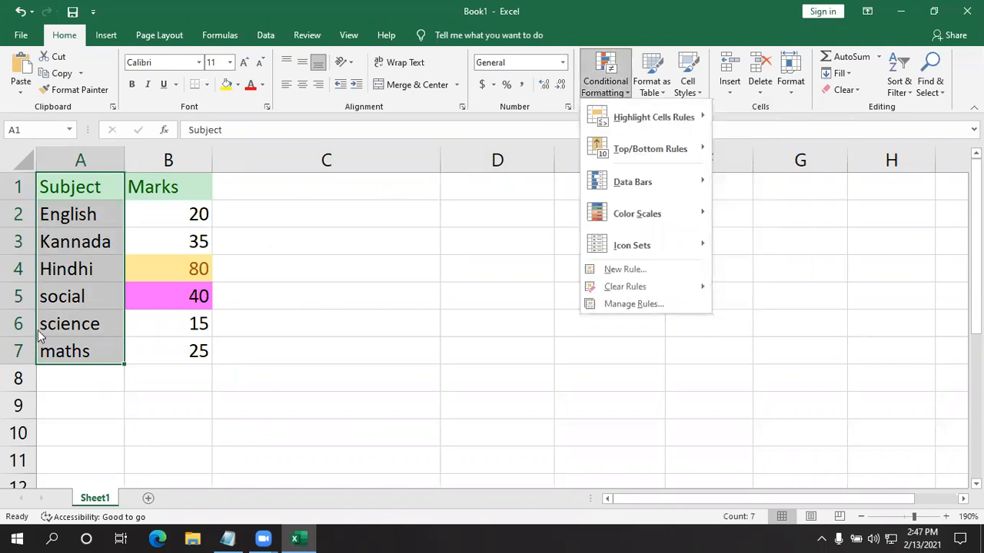
mouse_move(666, 117)
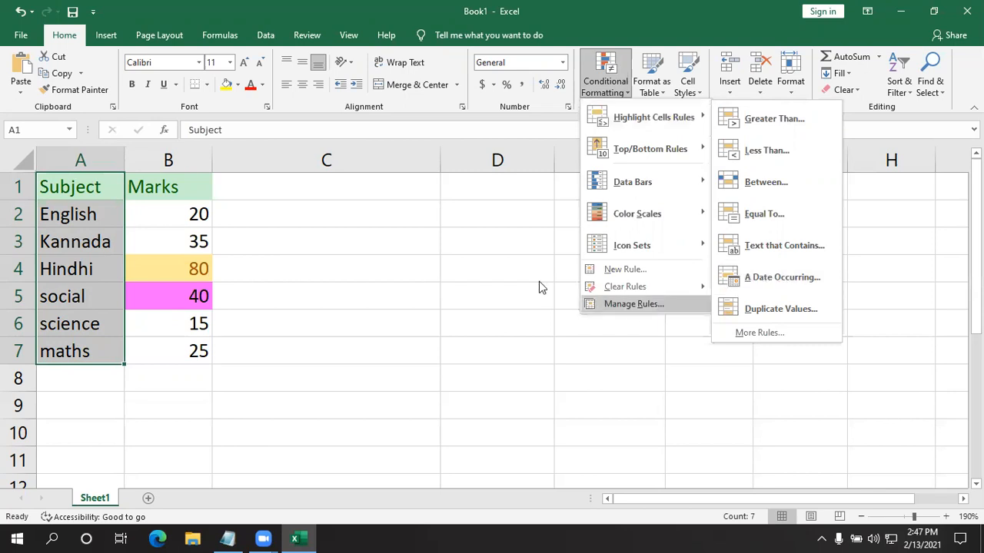
left_click(386, 262)
- Write the date pattern mm/dd/yy in cell E4
left_click(615, 276)
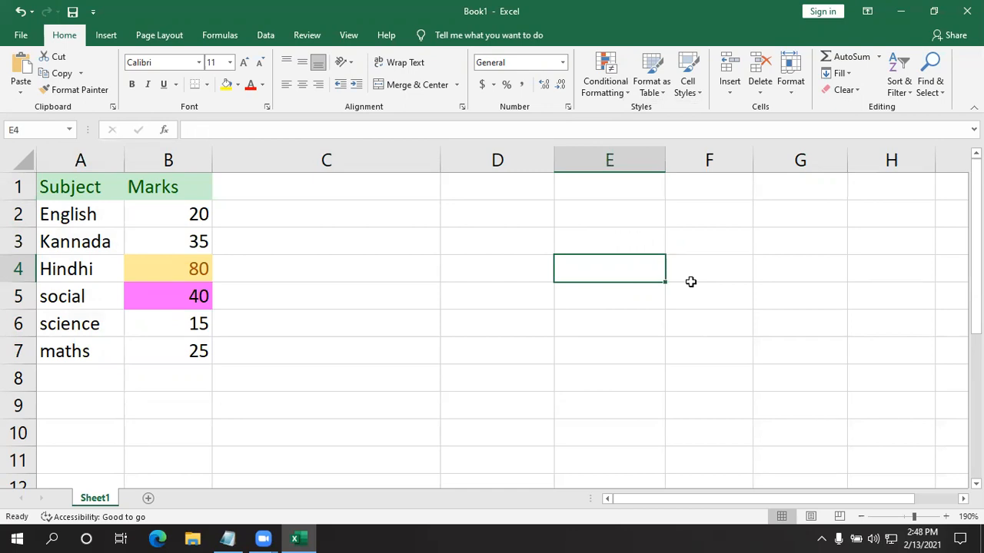
type("mm/")
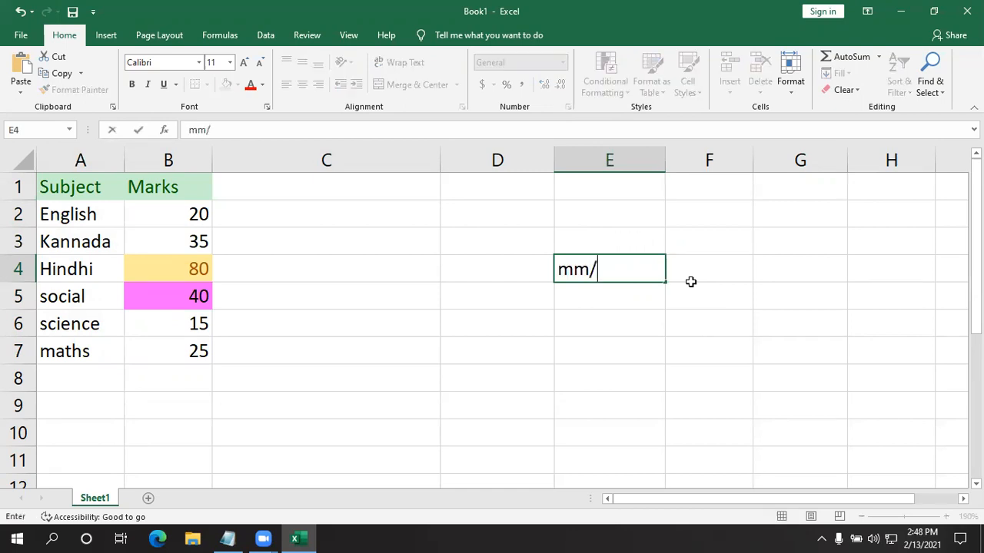
type("dd/yy")
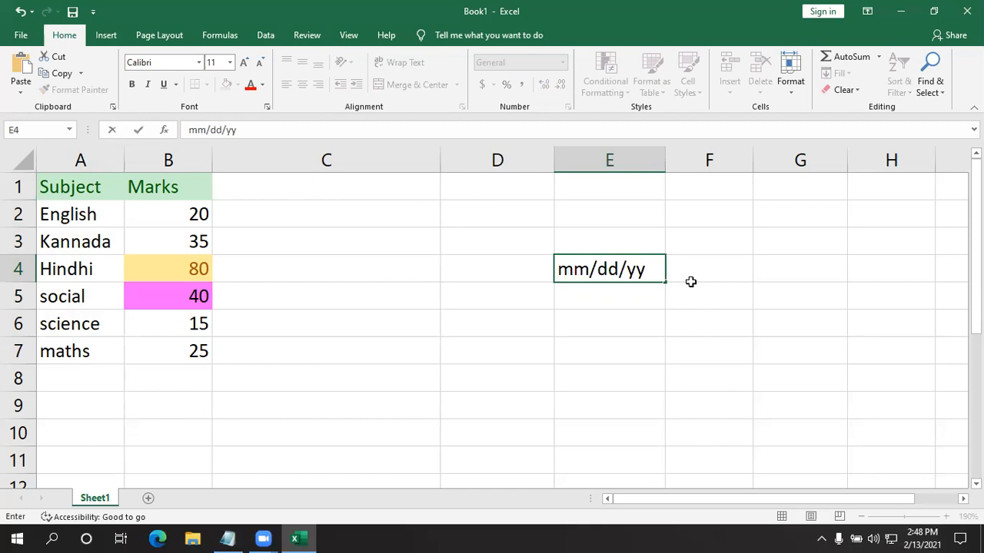
- Clear the contents of the range A1:E10, including the subject and marks table
left_click_drag(59, 184, 712, 415)
left_click(704, 259)
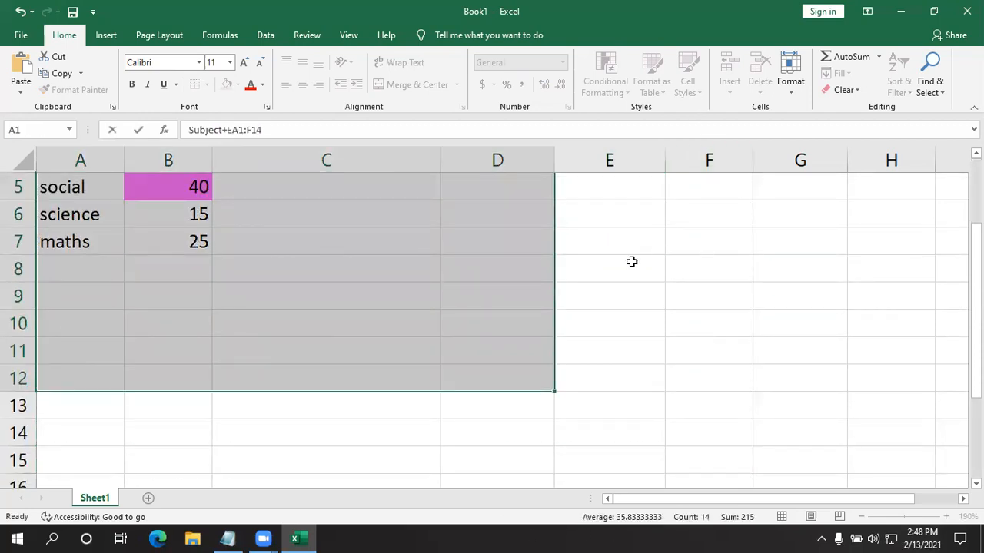
scroll(545, 304, "up", 2)
left_click_drag(646, 424, 62, 162)
key("Delete")
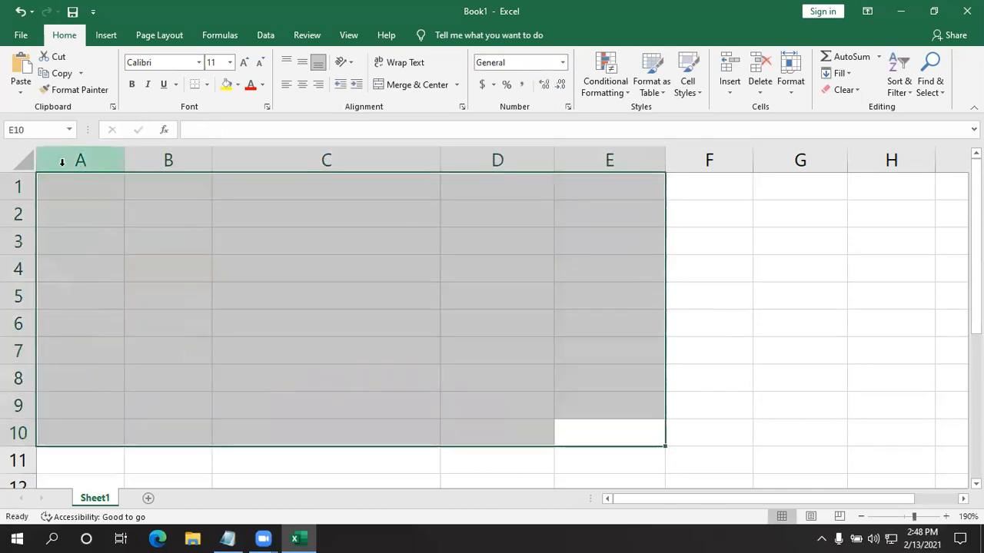
left_click(132, 267)
left_click(92, 193)
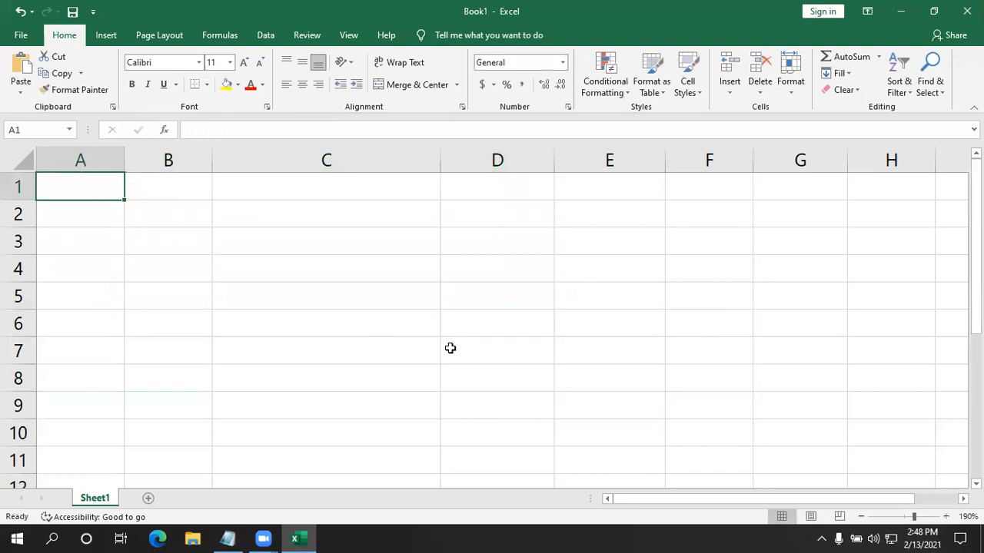
left_click(476, 350)
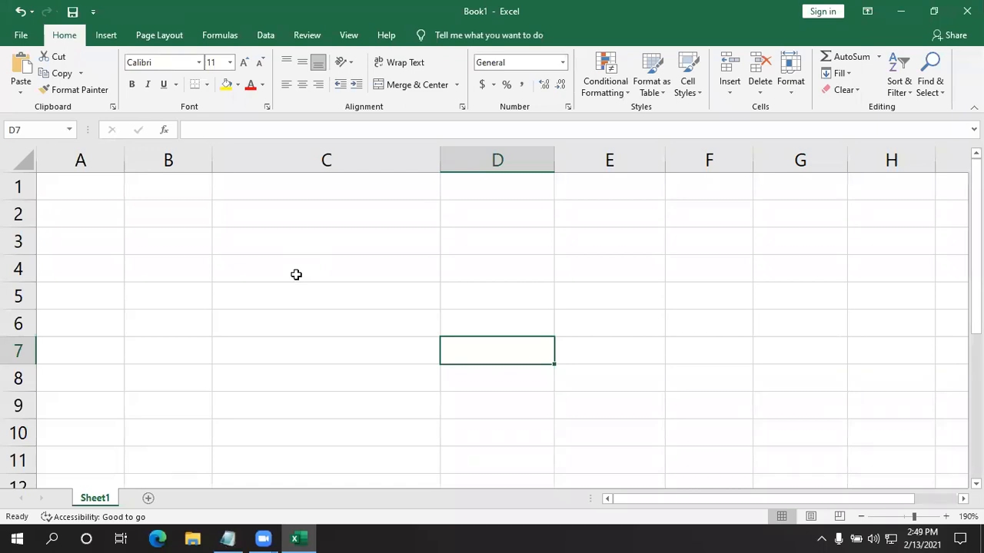
- Enter the numbers 1 to 5 down cells D1:D5
left_click(487, 189)
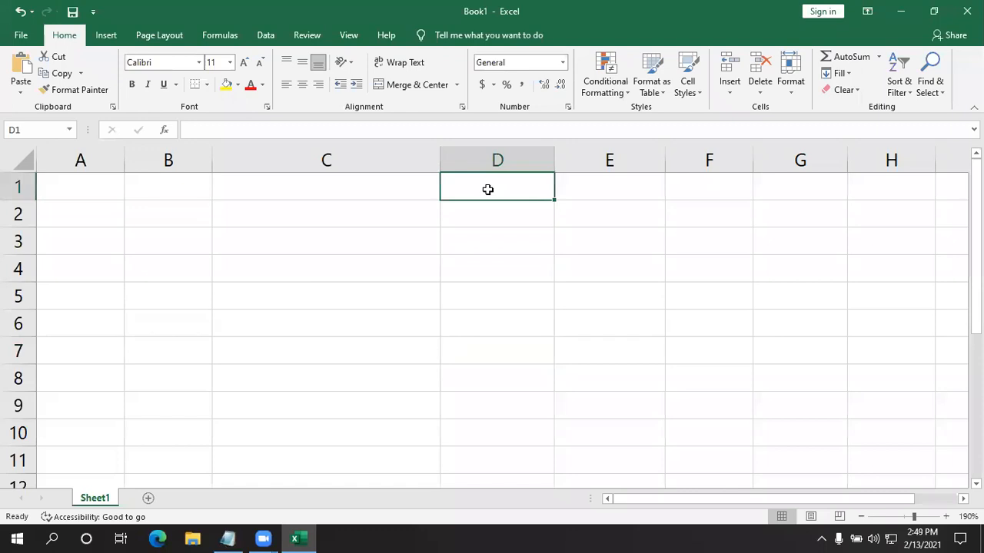
type("123")
key("BackSpace")
key("BackSpace")
key("BackSpace")
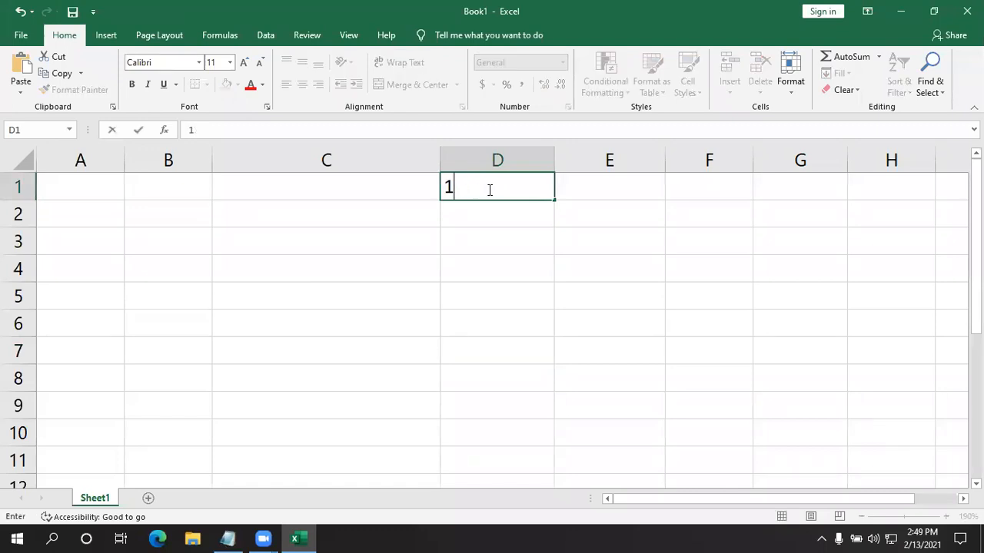
type("1")
key("Return")
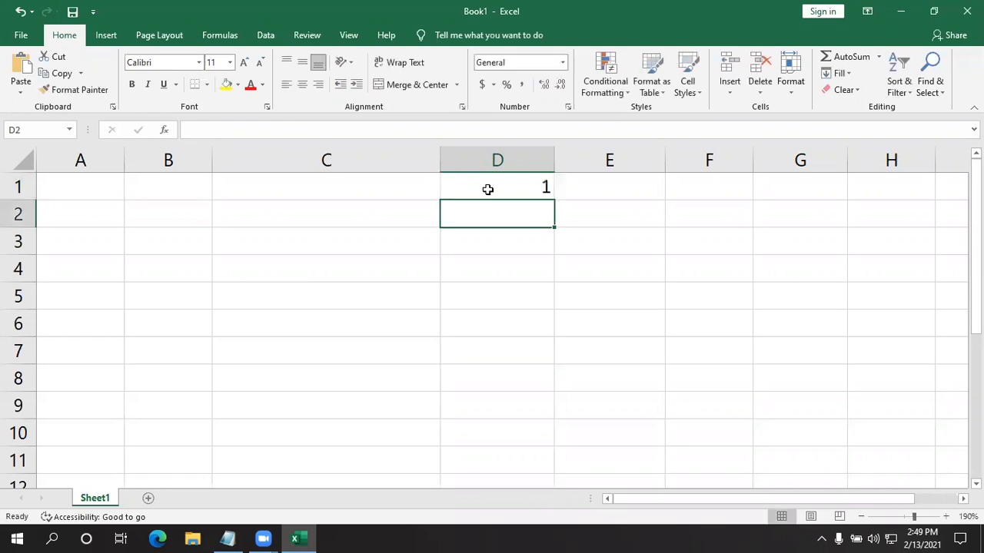
type("2")
key("Return")
type("2")
key("BackSpace")
type("3")
key("Return")
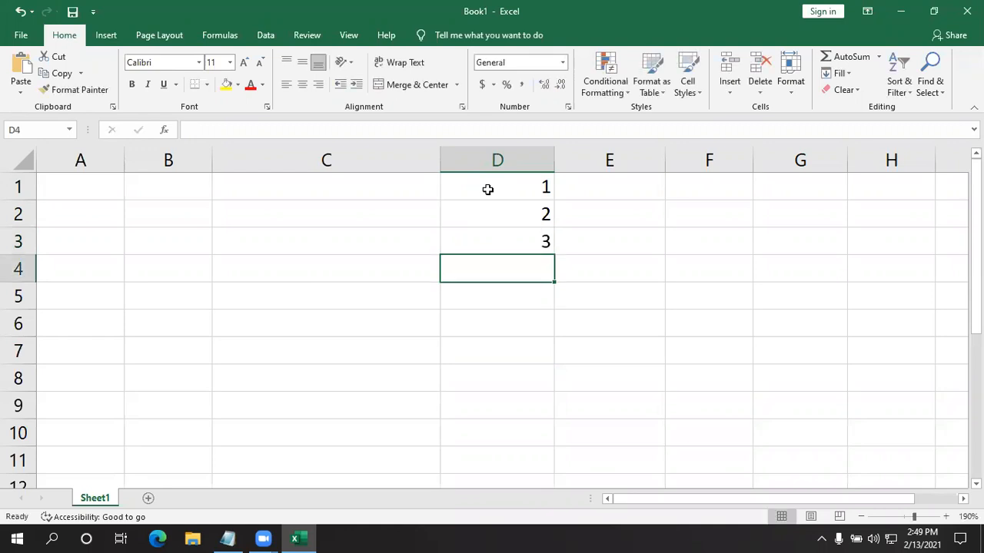
type("4")
key("Return")
type("5")
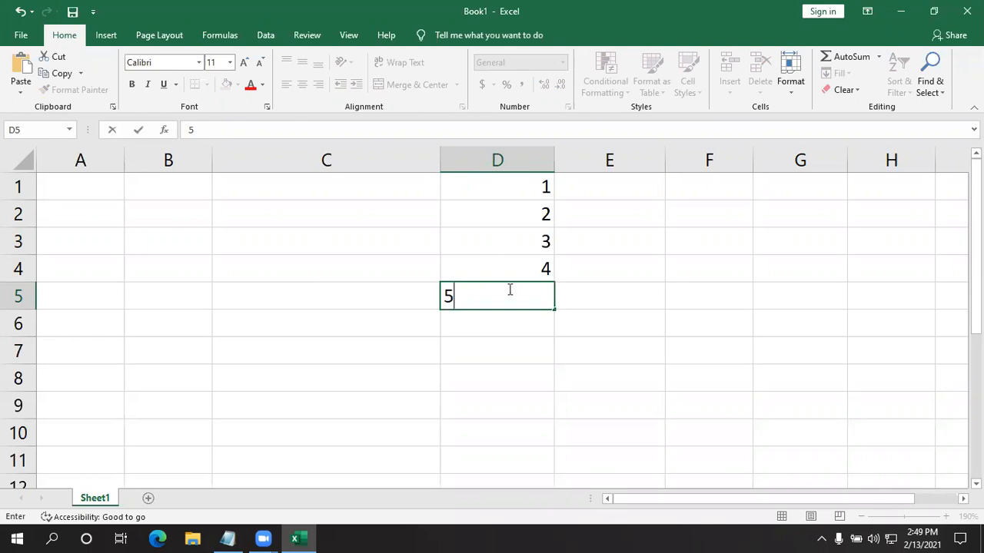
left_click(535, 344)
left_click(523, 292)
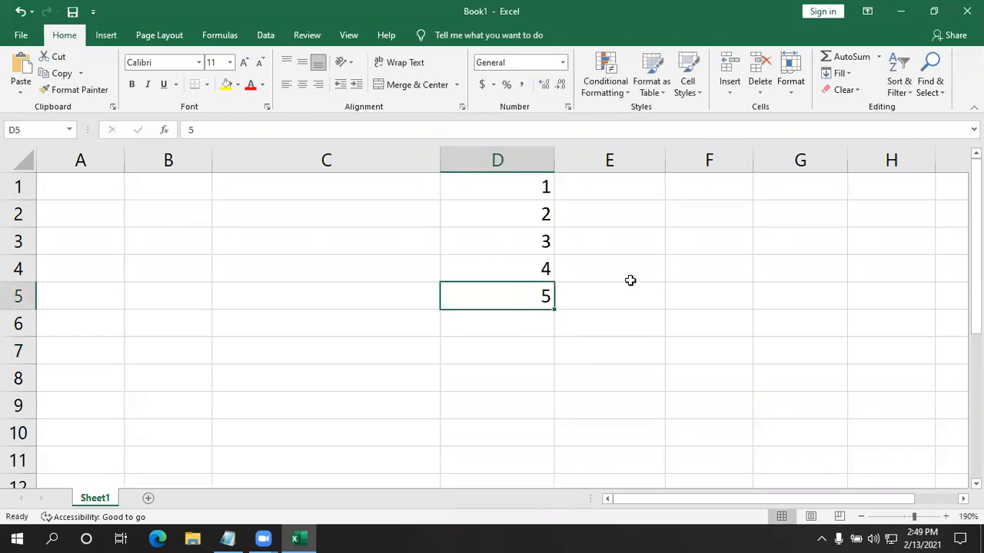
- Enter the numbers 1 and 2 in cells E1 and E2
left_click(616, 186)
type("1")
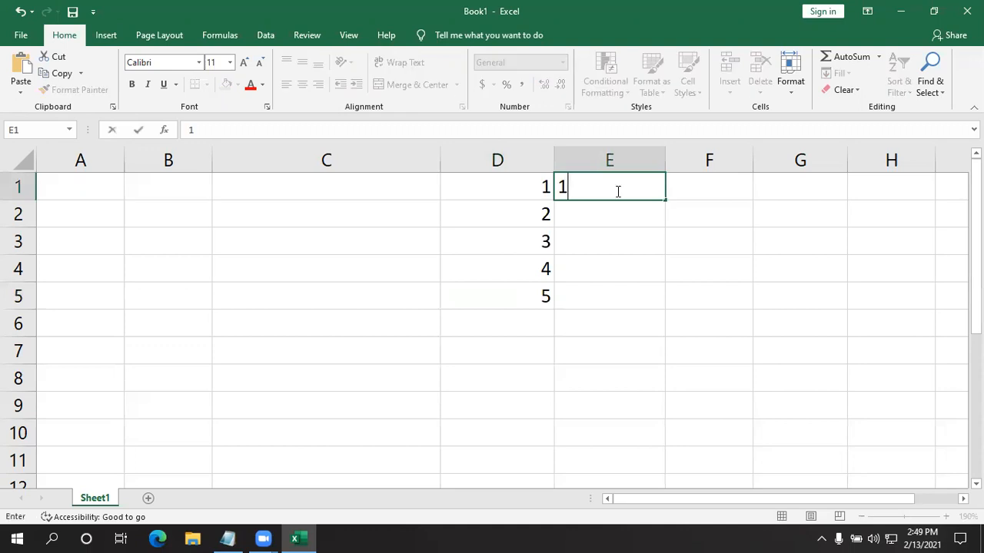
key("Return")
type("2")
key("Return")
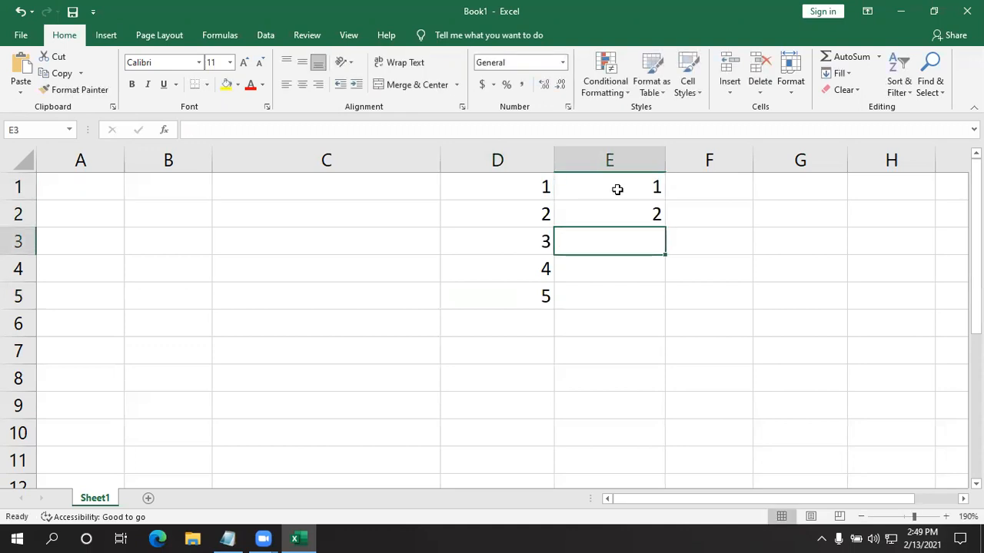
- Select E1:E2 and apply Data Bars formatting with Quick Analysis
left_click_drag(617, 190, 612, 222)
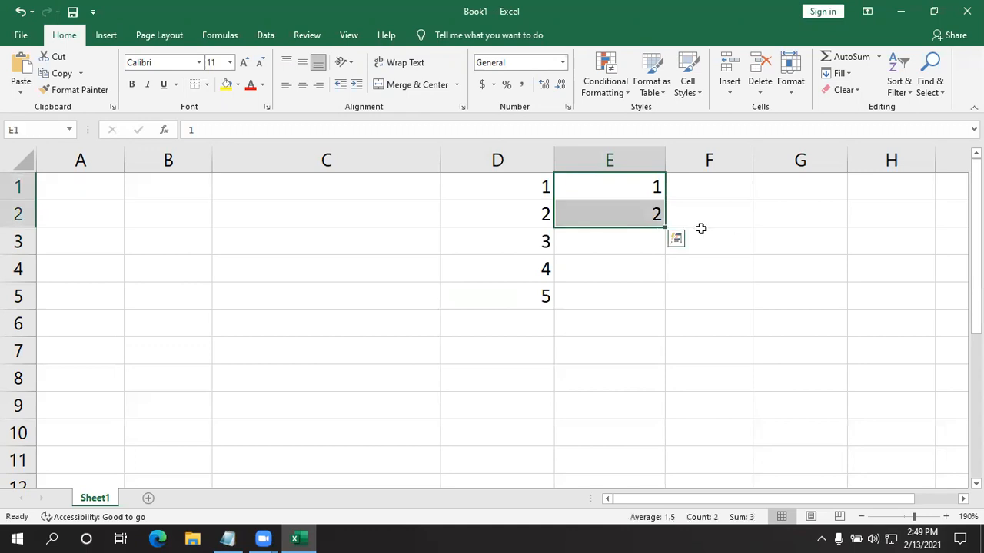
left_click(658, 222)
left_click_drag(604, 191, 632, 215)
left_click(664, 230)
left_click(810, 305)
left_click(676, 239)
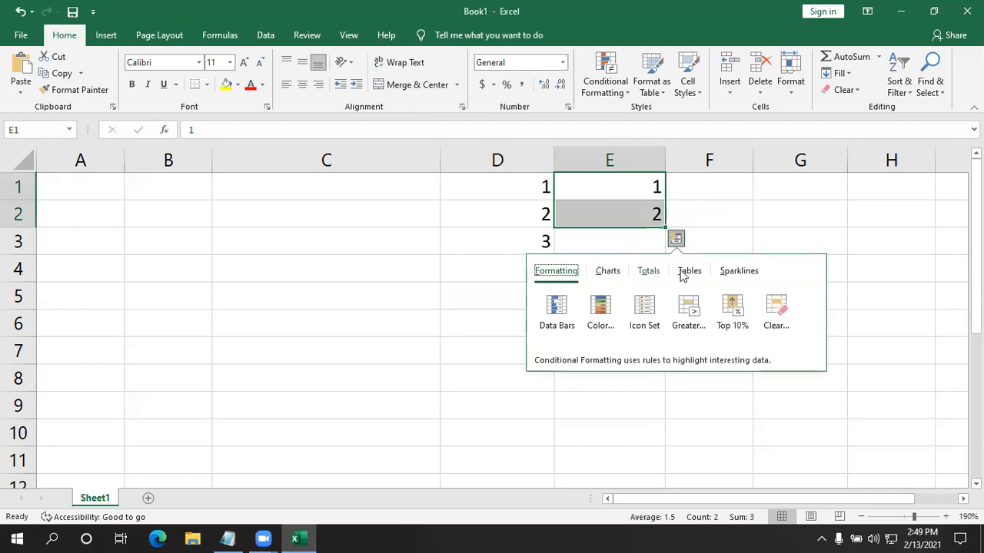
left_click(555, 308)
left_click(121, 243)
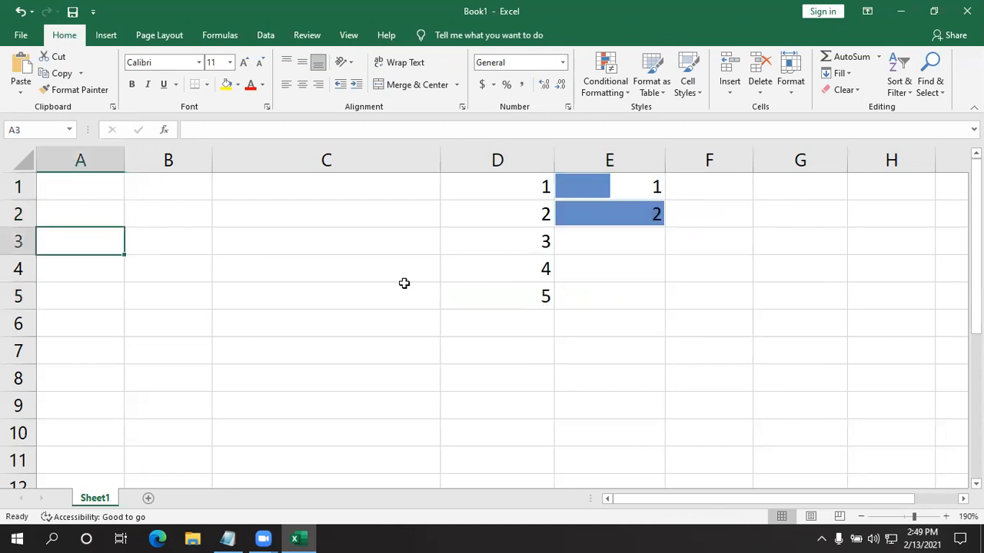
- Enter the numbers 1 and 2 in cells C5 and C6
left_click(231, 303)
type("1")
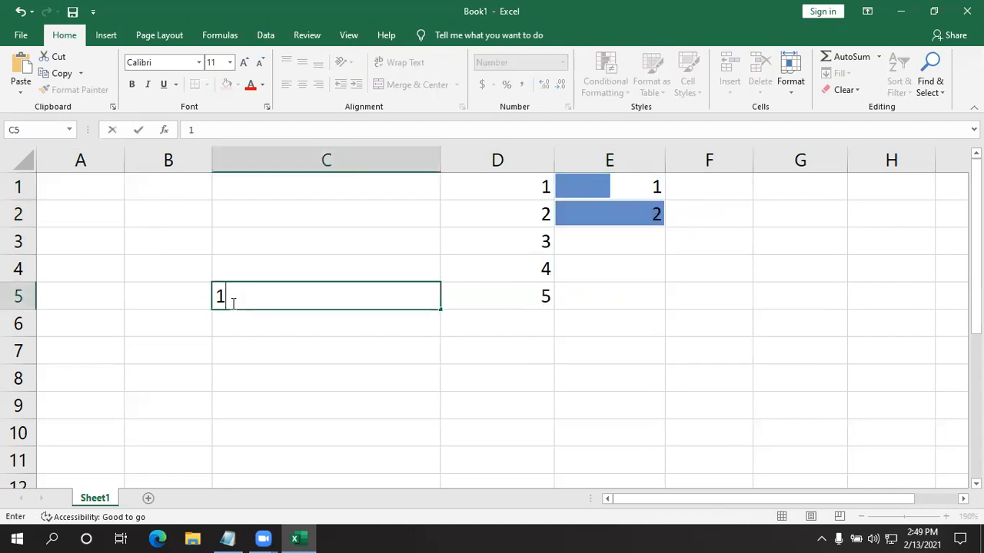
key("Return")
type("2")
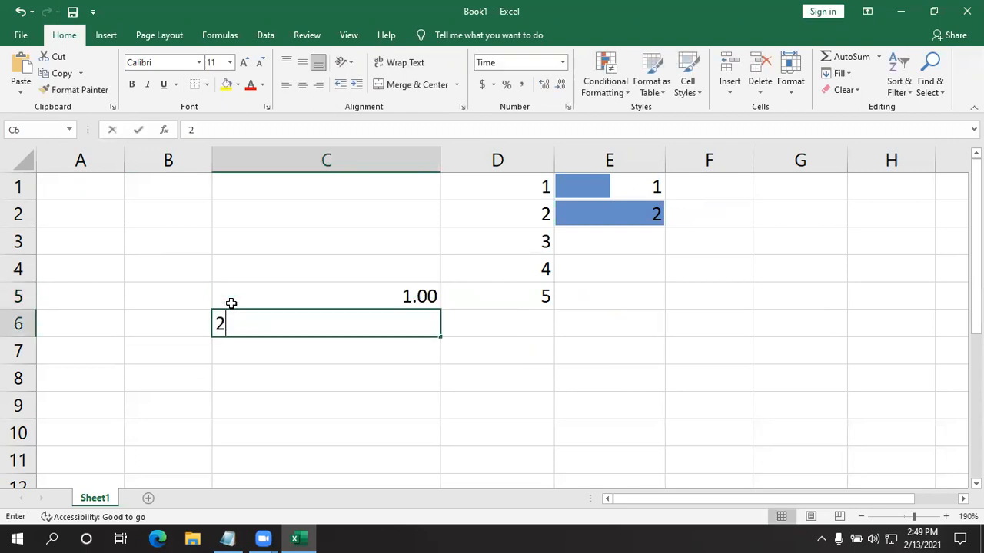
key("Return")
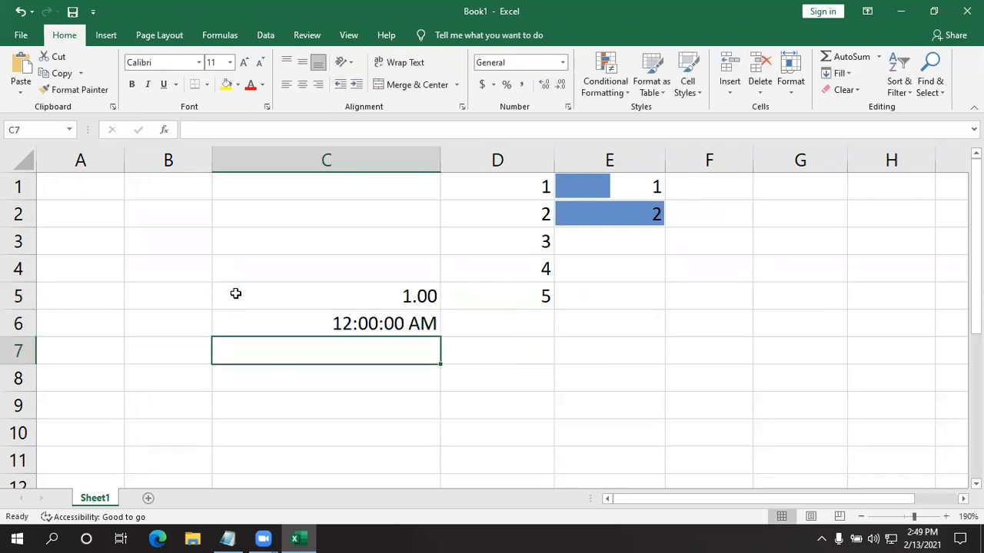
- Clear the formatting and all contents from the used cells in columns A to F, starting at row 1
left_click_drag(99, 189, 703, 473)
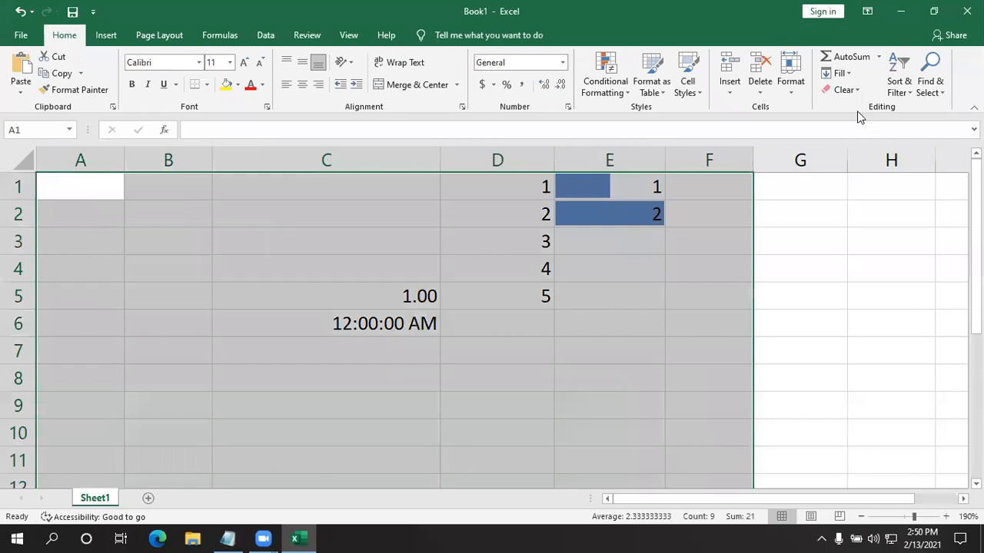
left_click(845, 90)
left_click(859, 125)
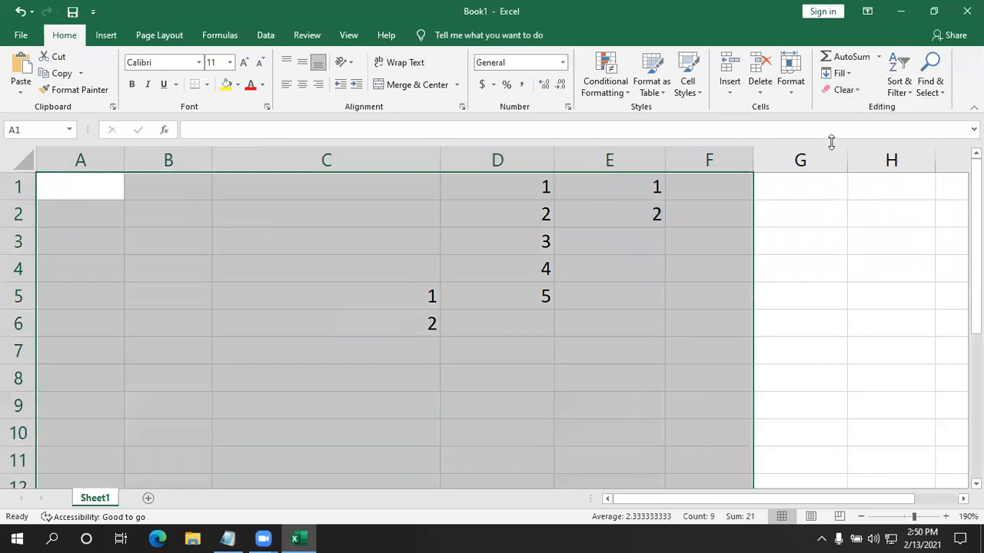
left_click(845, 90)
left_click(841, 105)
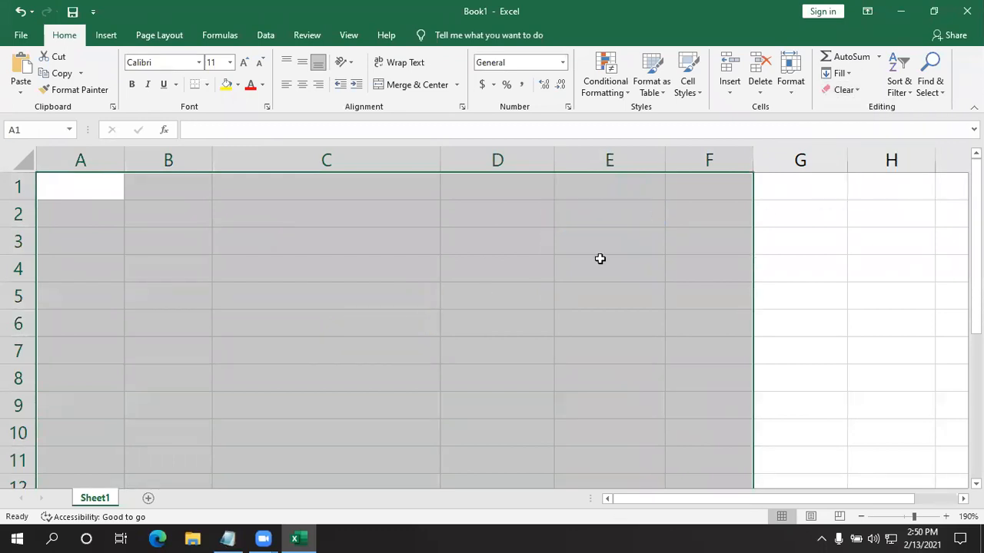
left_click(318, 350)
left_click(98, 248)
left_click(184, 239)
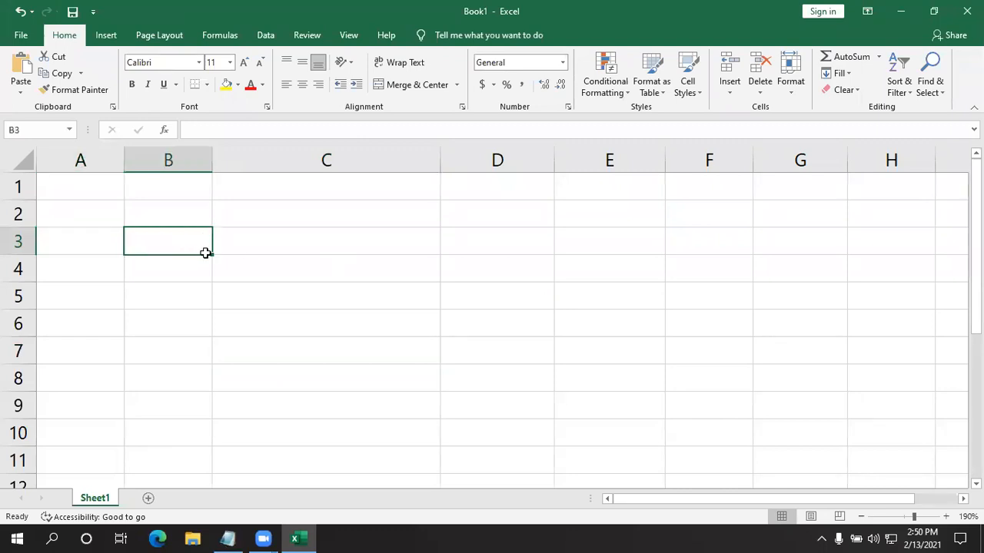
left_click_drag(212, 252, 232, 254)
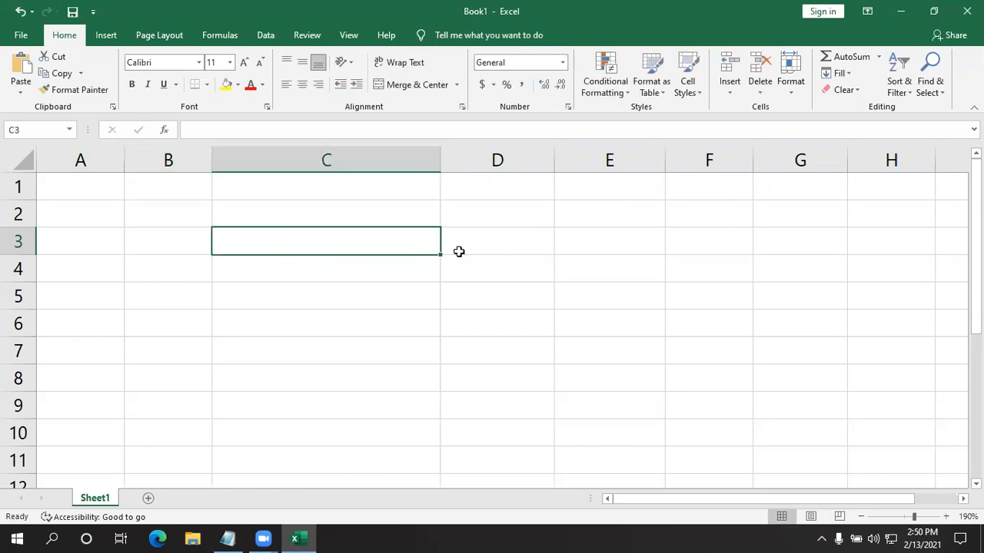
left_click(419, 257)
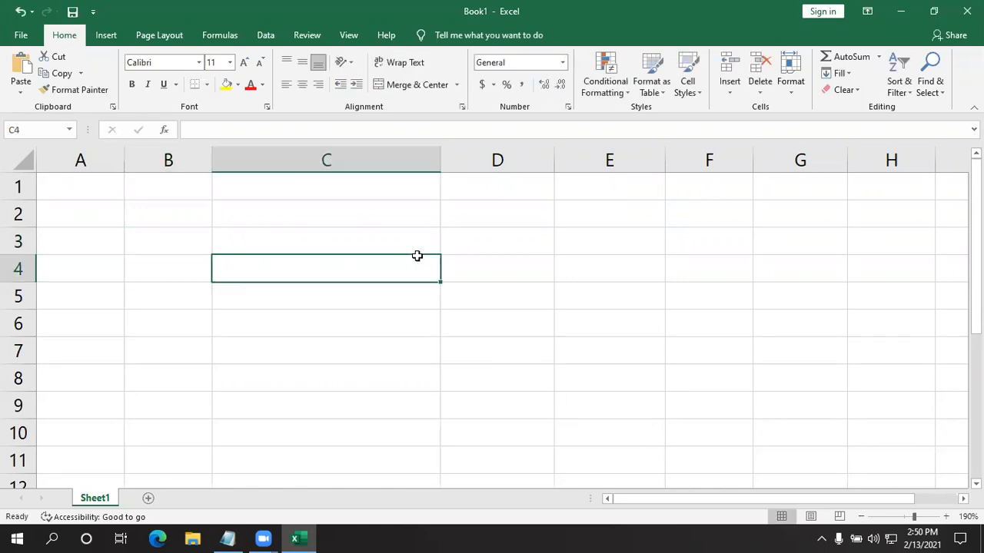
left_click(239, 289)
left_click(261, 242)
left_click_drag(262, 242, 244, 450)
scroll(349, 423, "down", 2)
scroll(458, 332, "up", 1)
- Enter the numbers 1 to 4 down cells C3:C6
left_click(326, 237)
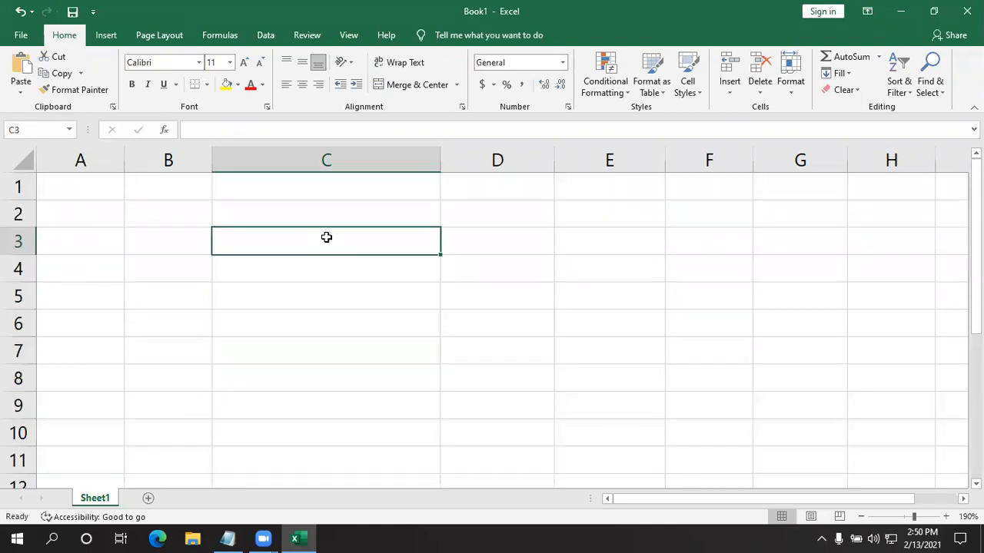
type("1")
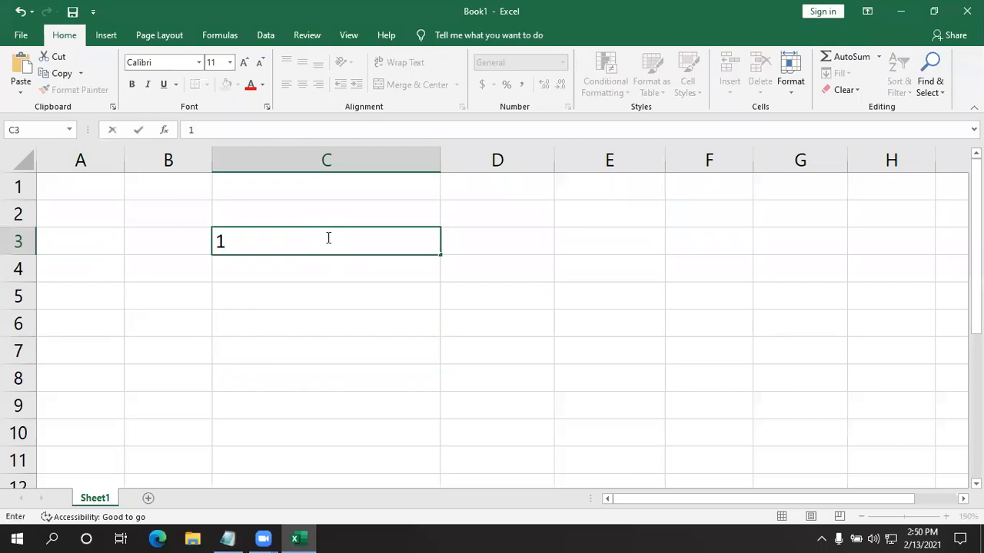
key("Return")
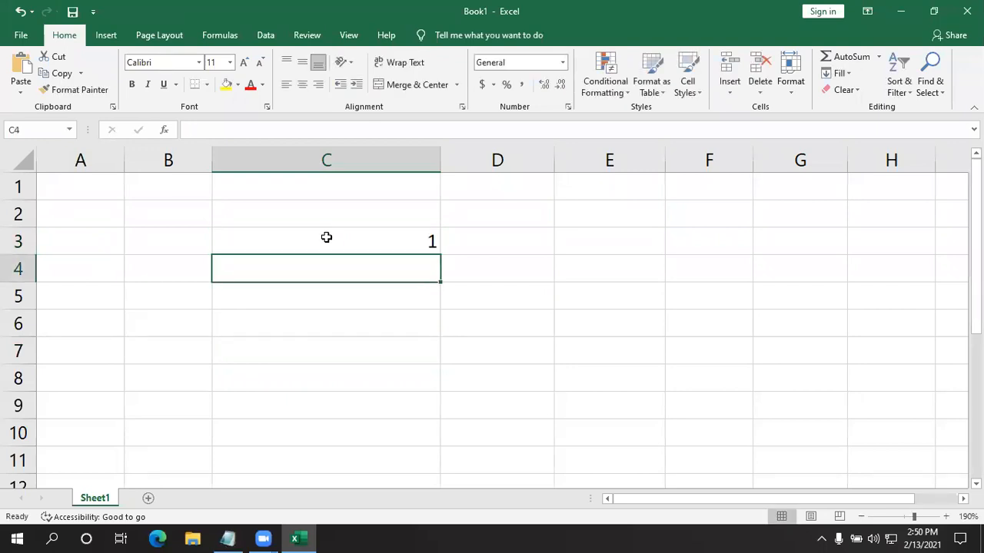
type("2")
key("Return")
type("3")
key("Return")
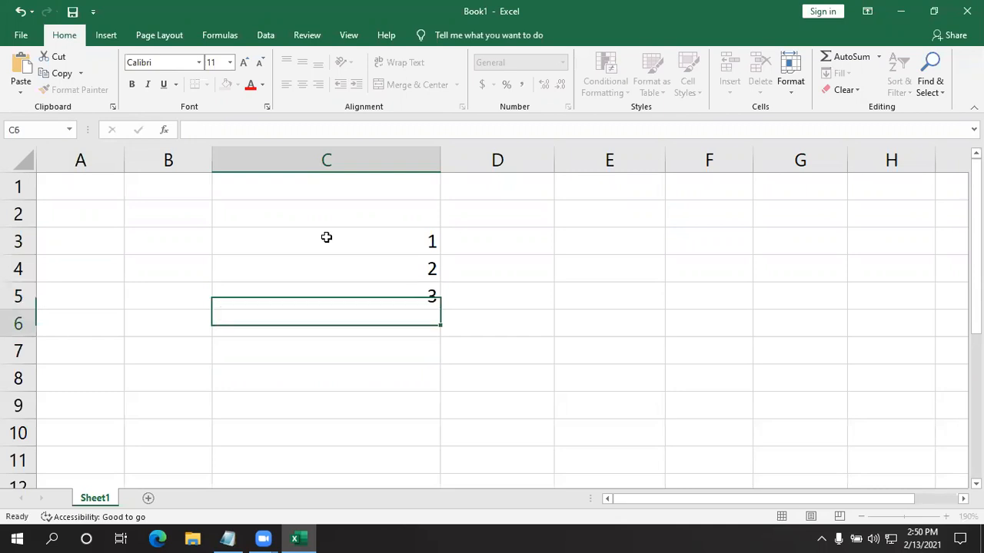
type("4")
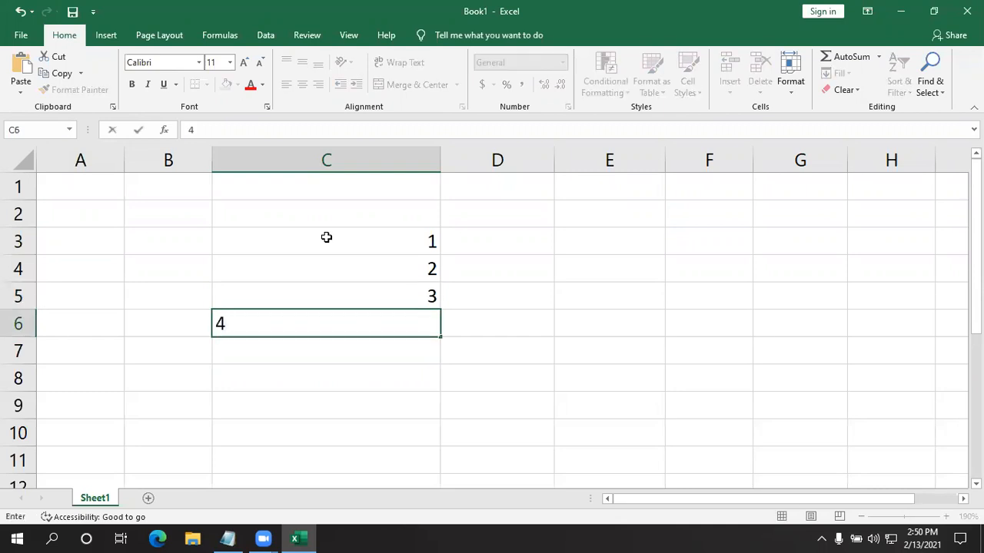
key("Return")
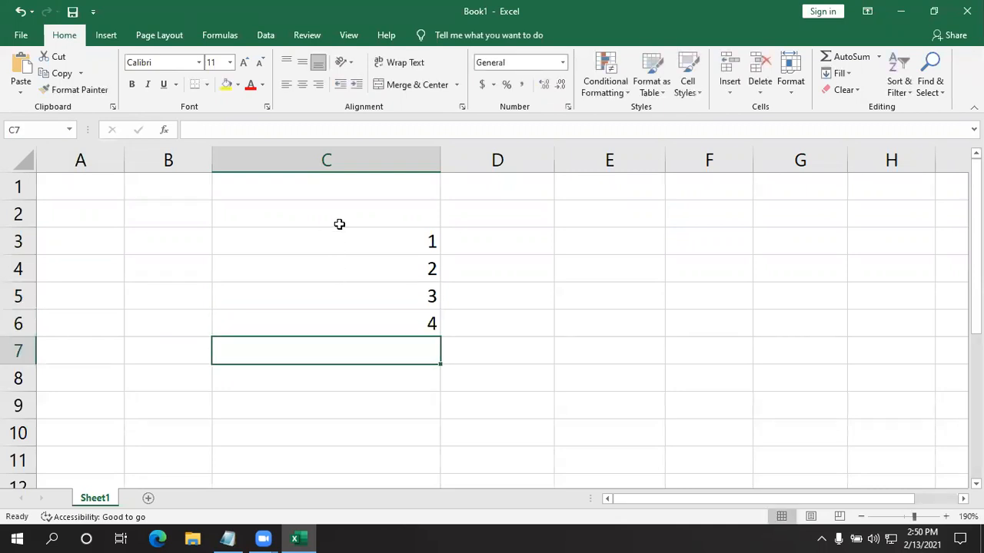
- Fill the range C3:C12 downward with the value of its first cell
left_click_drag(334, 239, 315, 421)
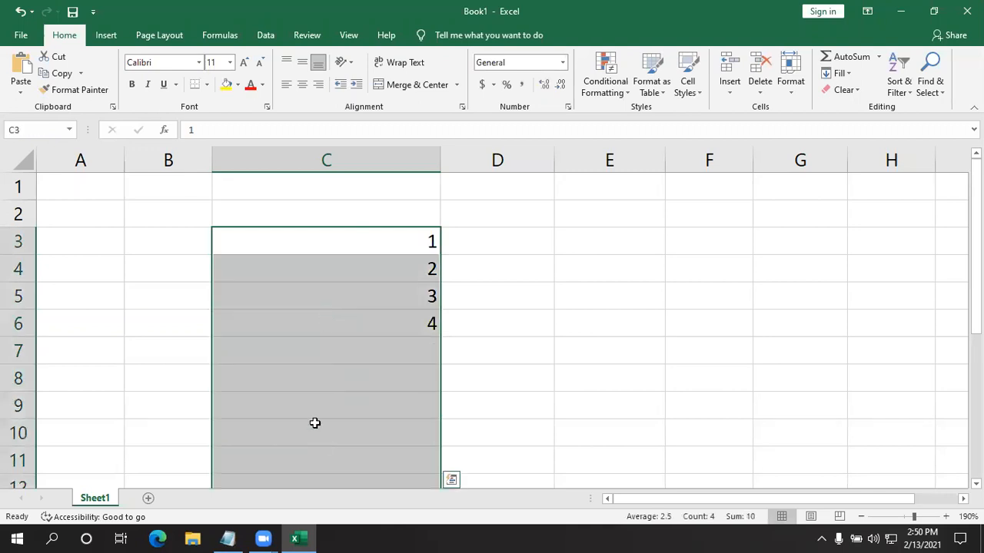
scroll(315, 422, "down", 2)
scroll(314, 423, "up", 1)
scroll(315, 422, "up", 1)
left_click(844, 74)
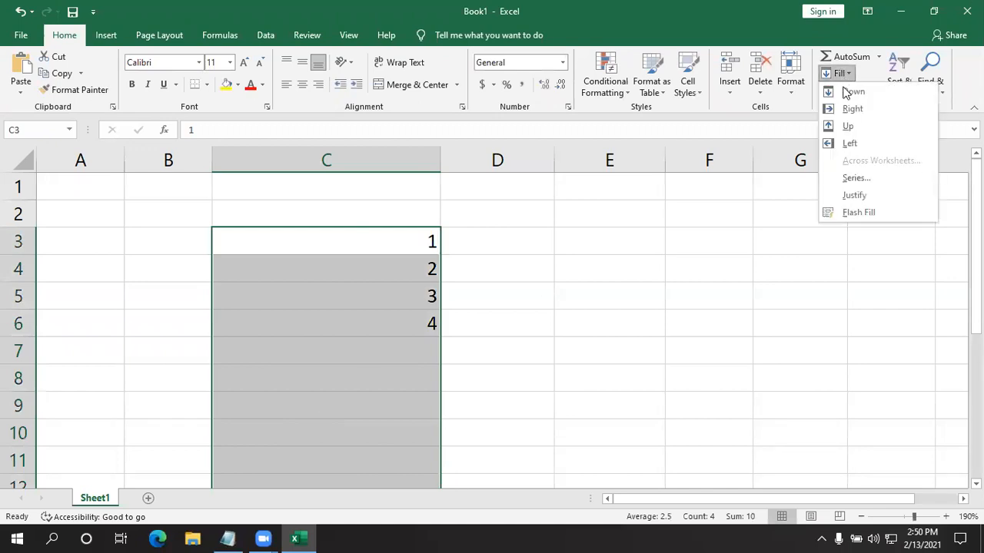
left_click(846, 92)
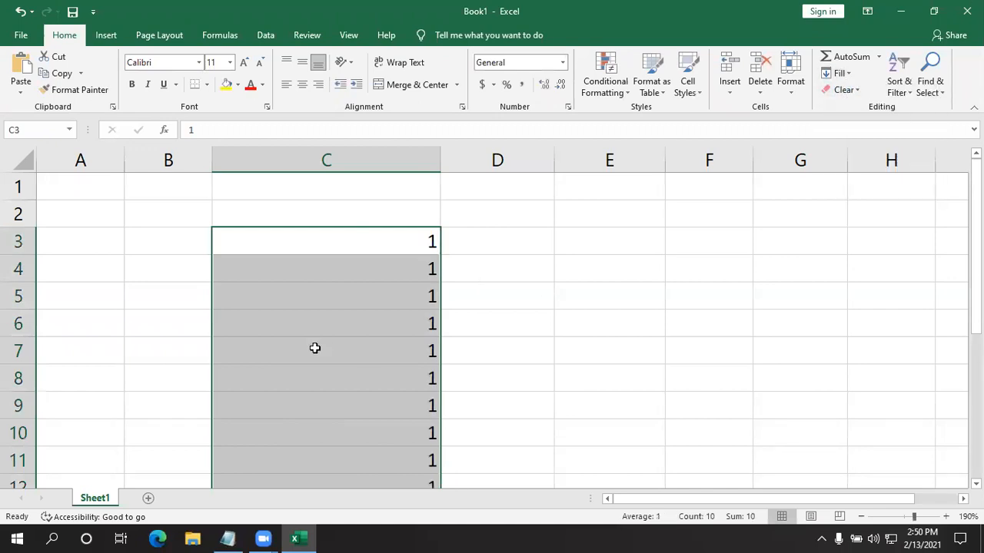
scroll(331, 338, "down", 2)
scroll(615, 343, "up", 1)
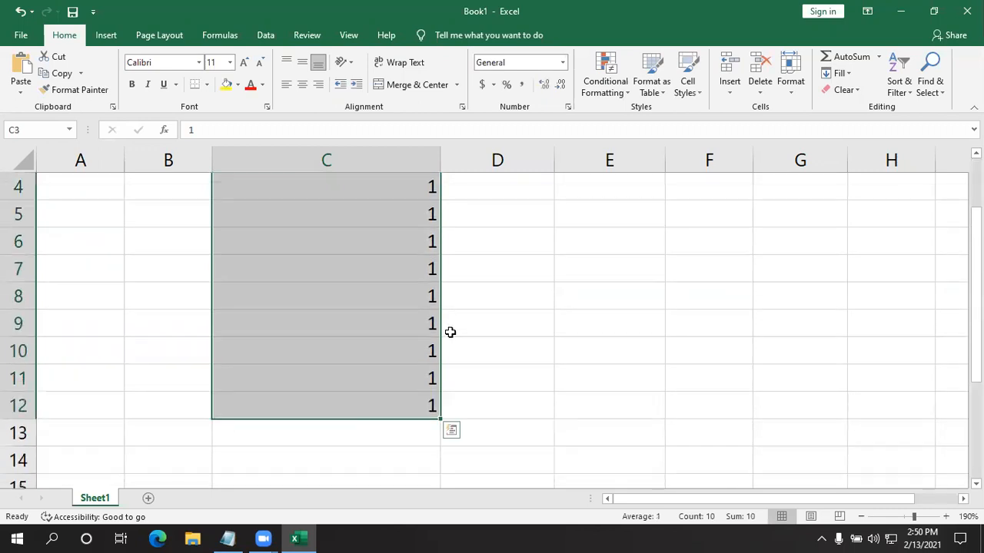
scroll(451, 332, "up", 1)
left_click(646, 306)
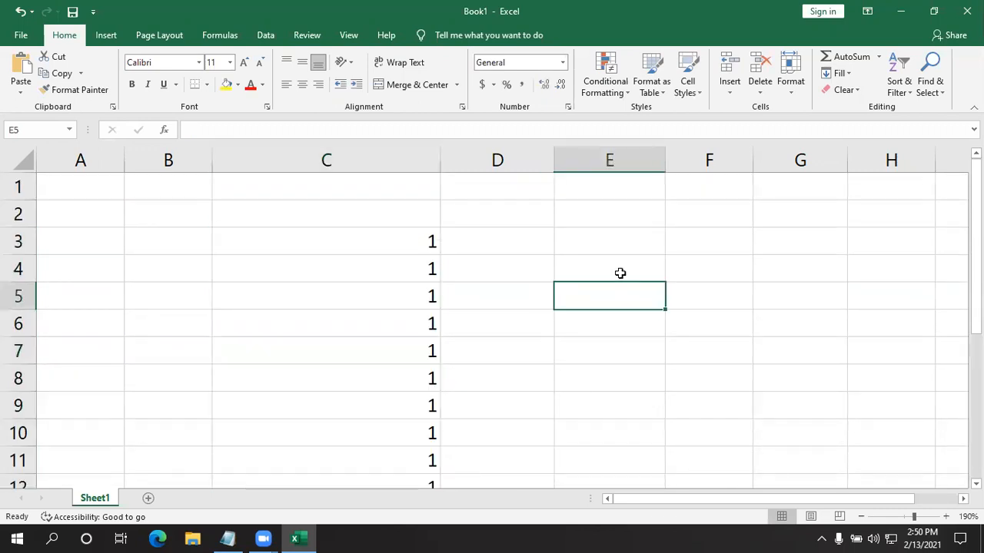
- Enter the numbers 2 to 5 down cells E4:E7
left_click(620, 272)
type("1")
key("Return")
key("BackSpace")
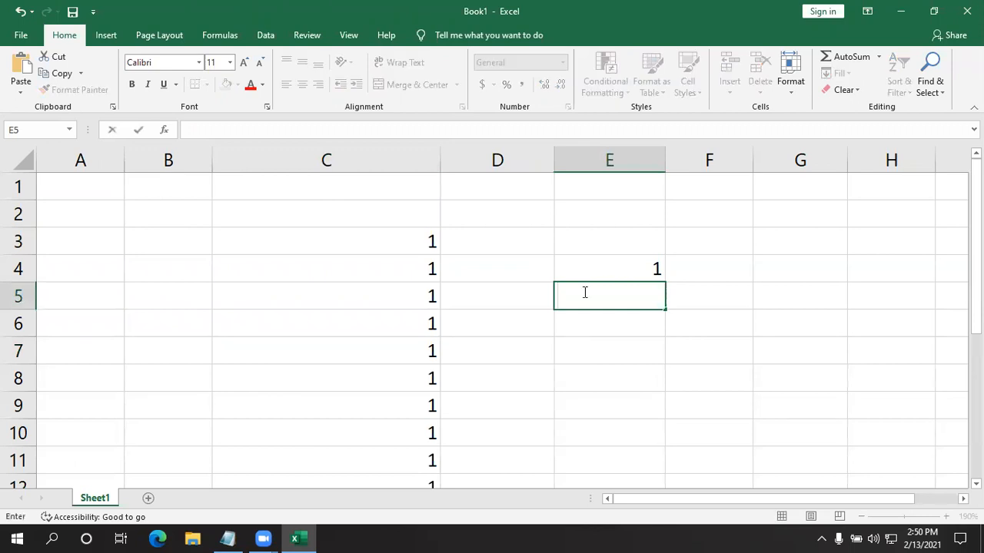
left_click(595, 269)
key("BackSpace")
type("2")
key("Return")
type("3")
key("Return")
type("4")
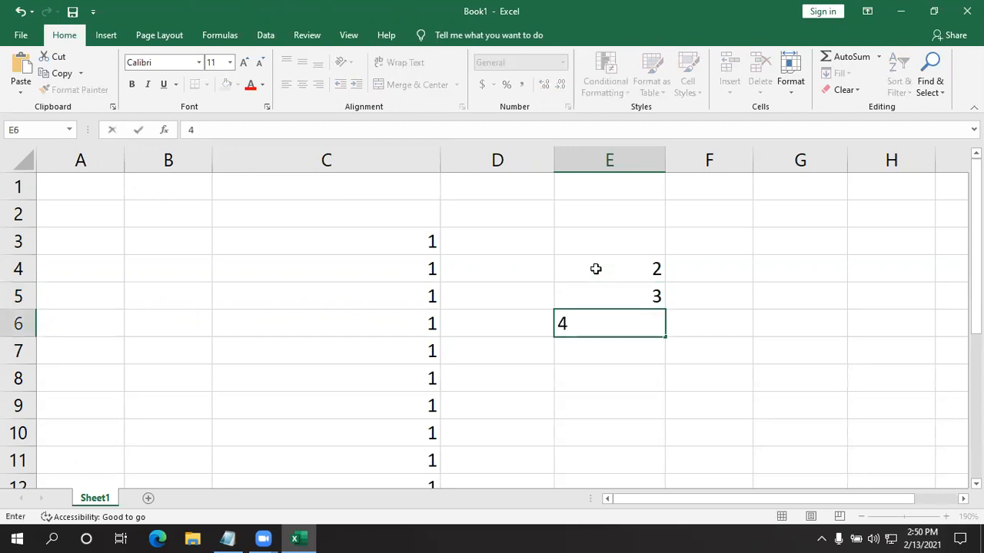
key("Return")
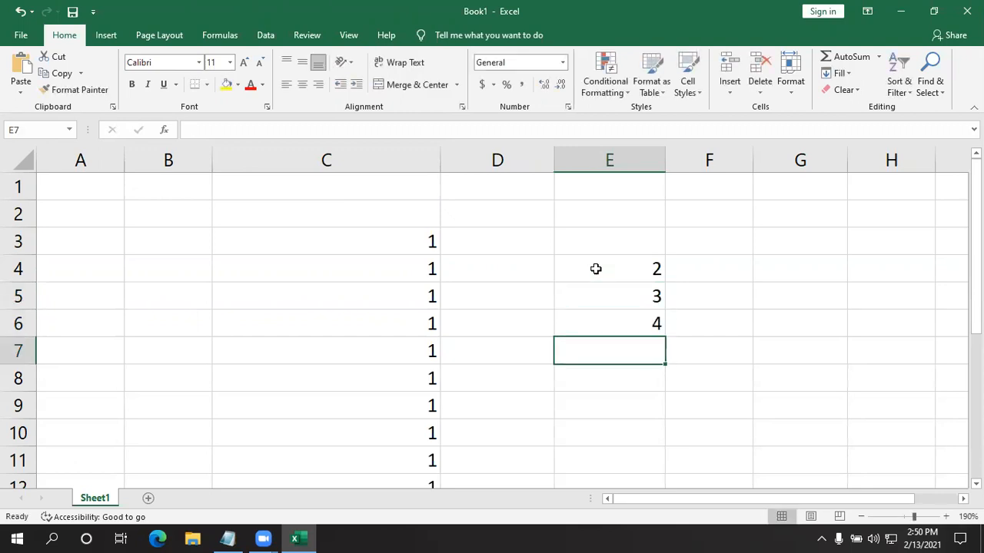
type("5")
key("Return")
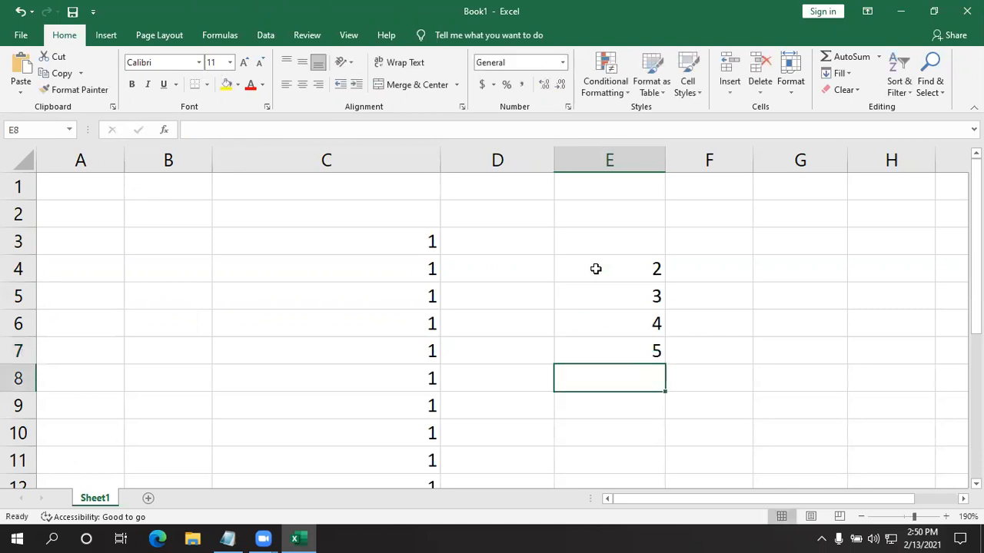
left_click_drag(599, 280, 602, 351)
scroll(623, 330, "down", 1)
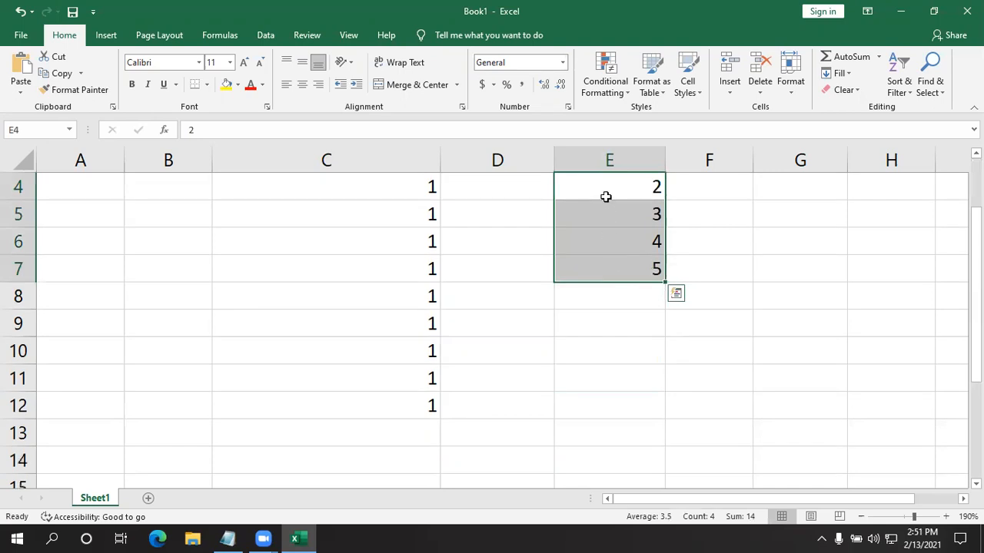
left_click_drag(637, 189, 619, 440)
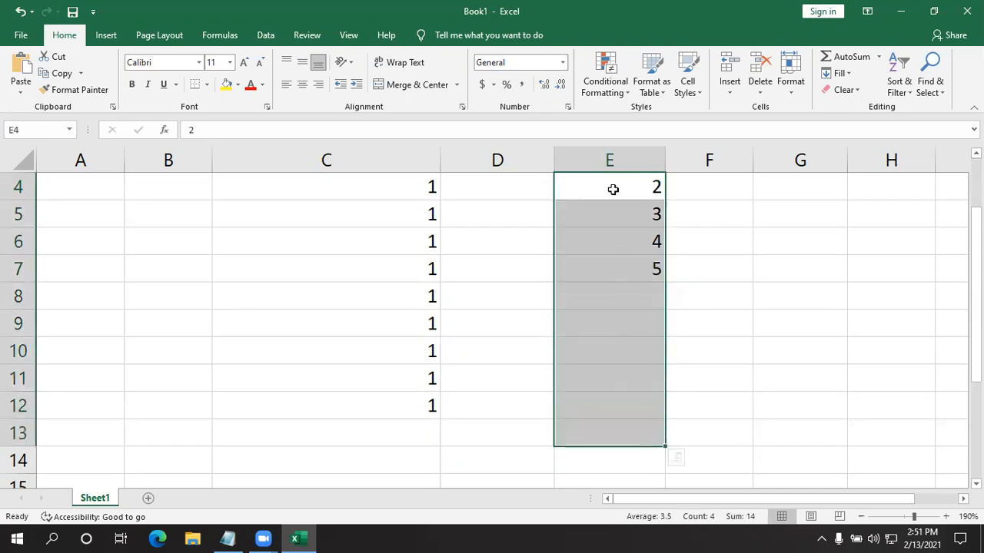
left_click(601, 182)
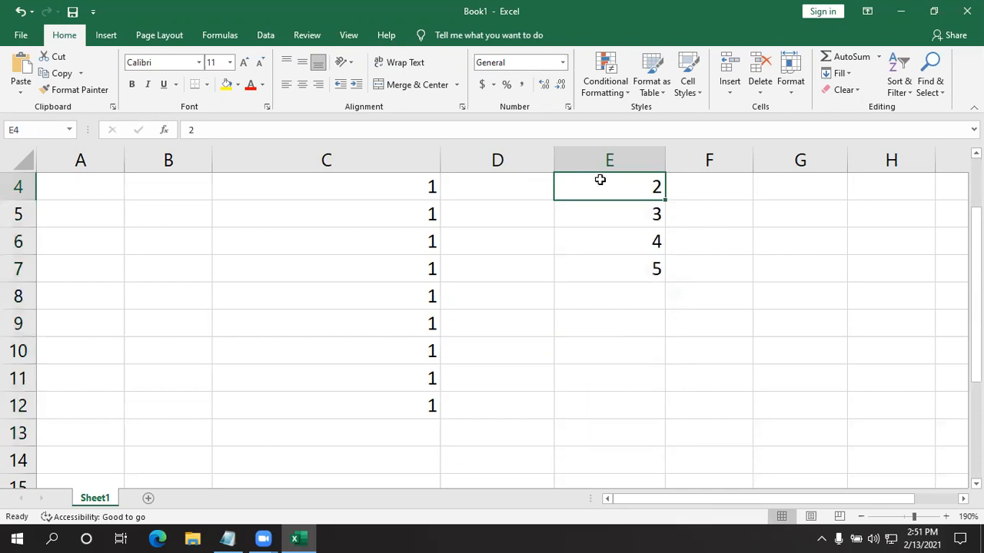
left_click_drag(601, 190, 601, 435)
scroll(700, 373, "down", 2)
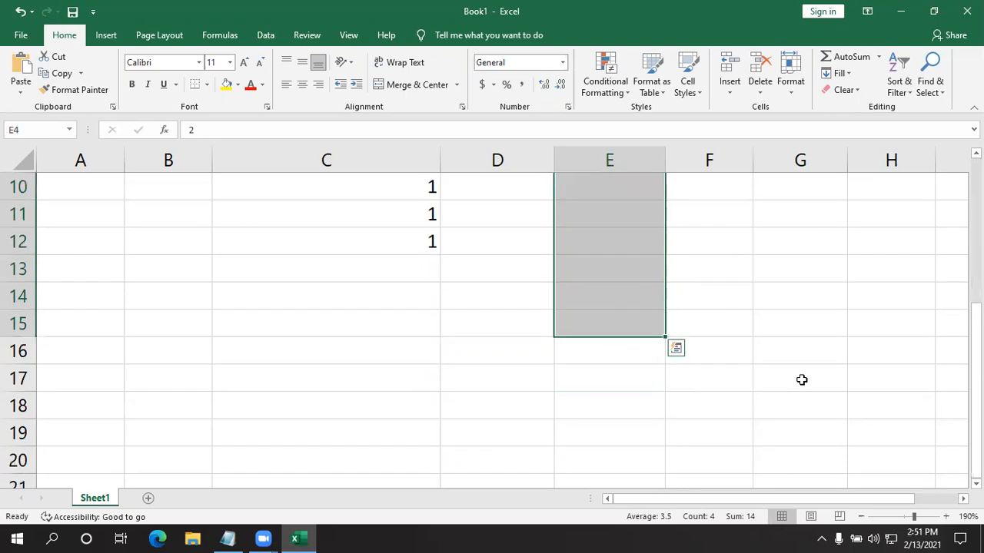
scroll(799, 377, "up", 2)
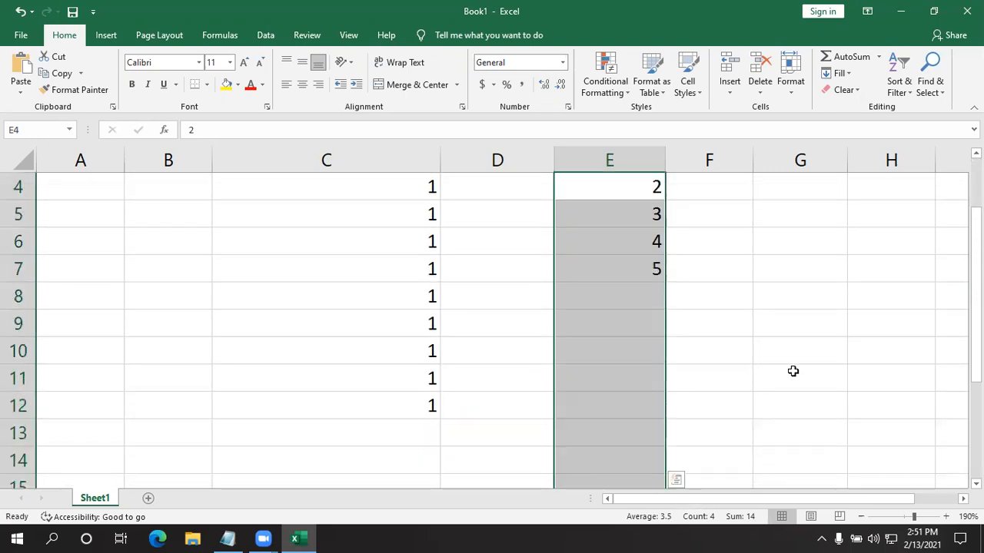
scroll(793, 371, "down", 3, "ctrl")
left_click(781, 369)
- Fill the range E4:E23 downward with the value of its first cell
left_click_drag(530, 176, 510, 356)
scroll(734, 393, "up", 4)
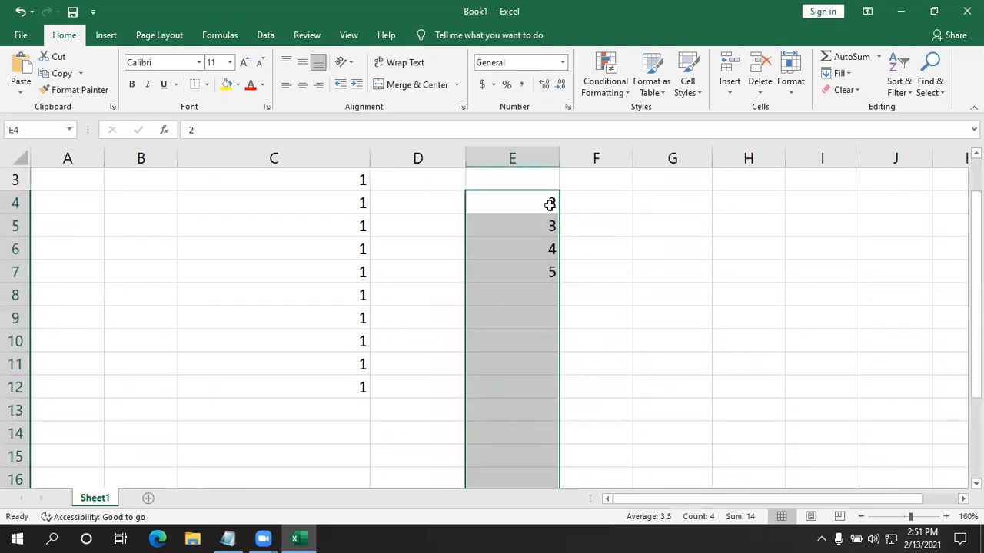
scroll(516, 371, "down", 4)
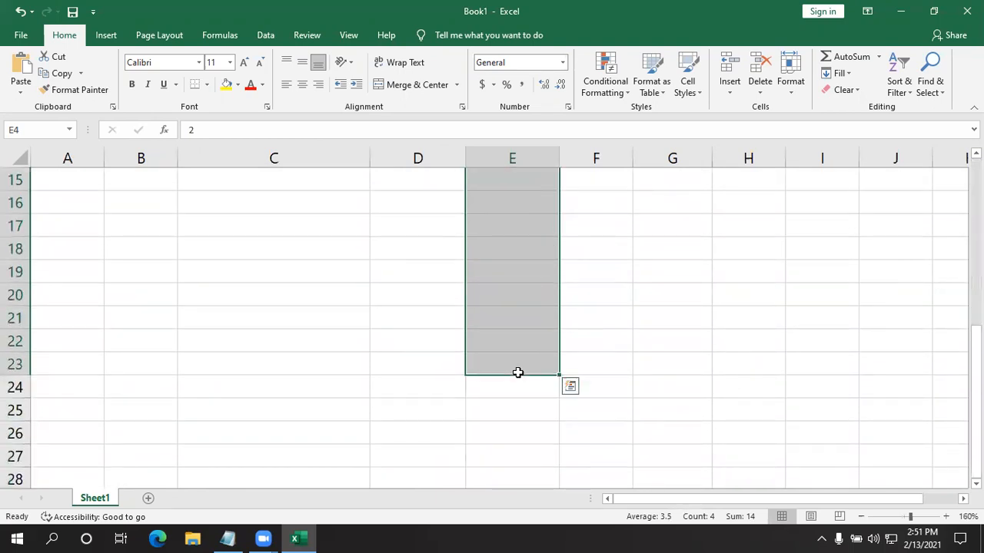
scroll(518, 372, "up", 4)
scroll(485, 358, "down", 3)
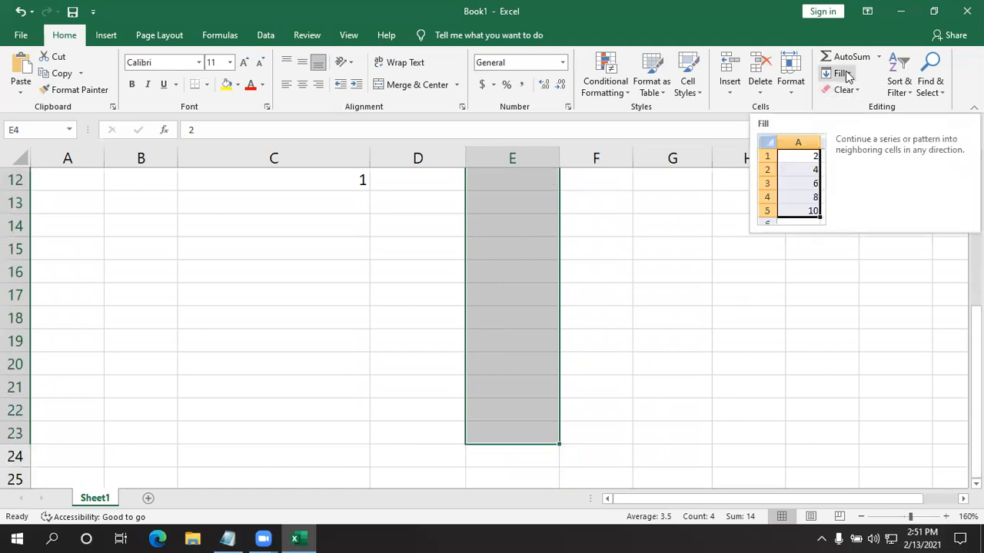
left_click(850, 74)
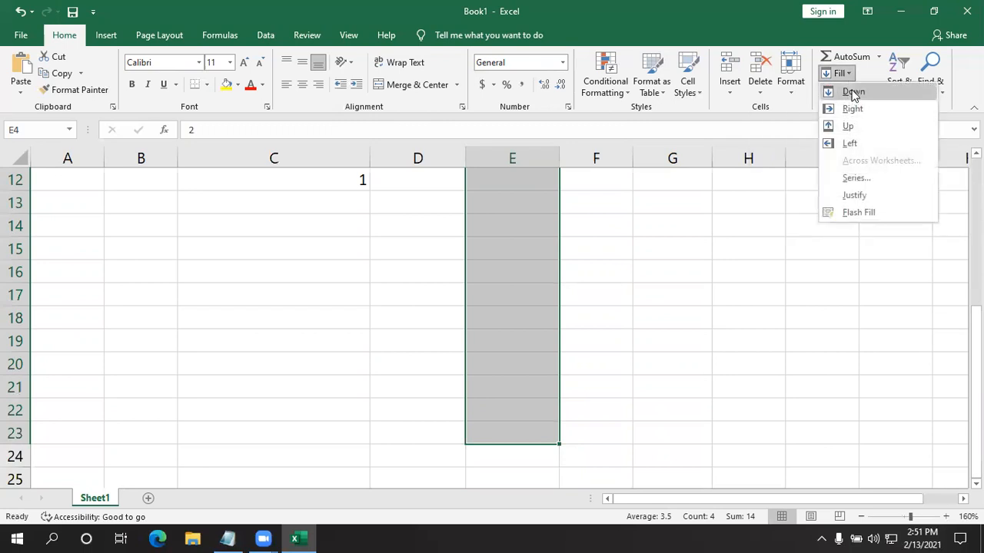
left_click(851, 92)
scroll(549, 335, "up", 4)
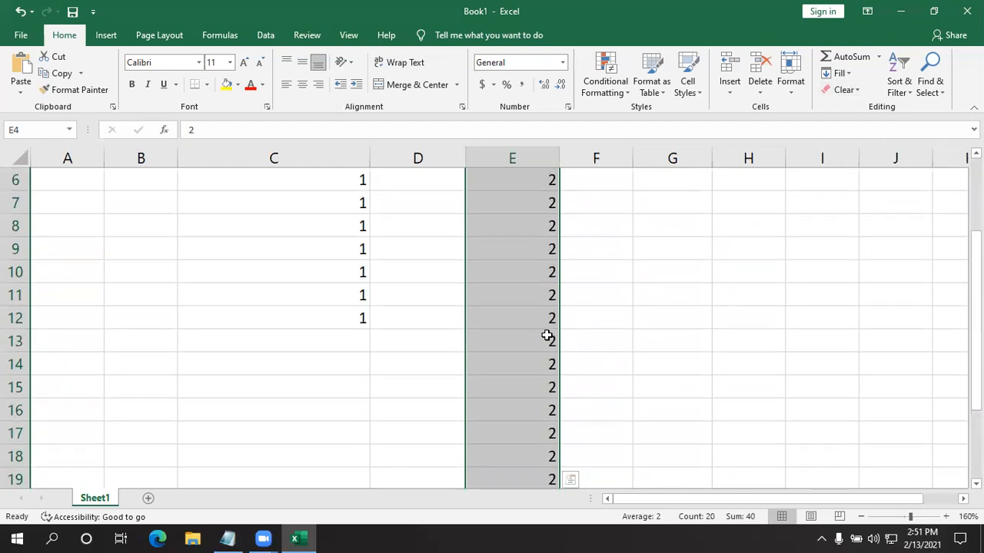
scroll(528, 248, "down", 4)
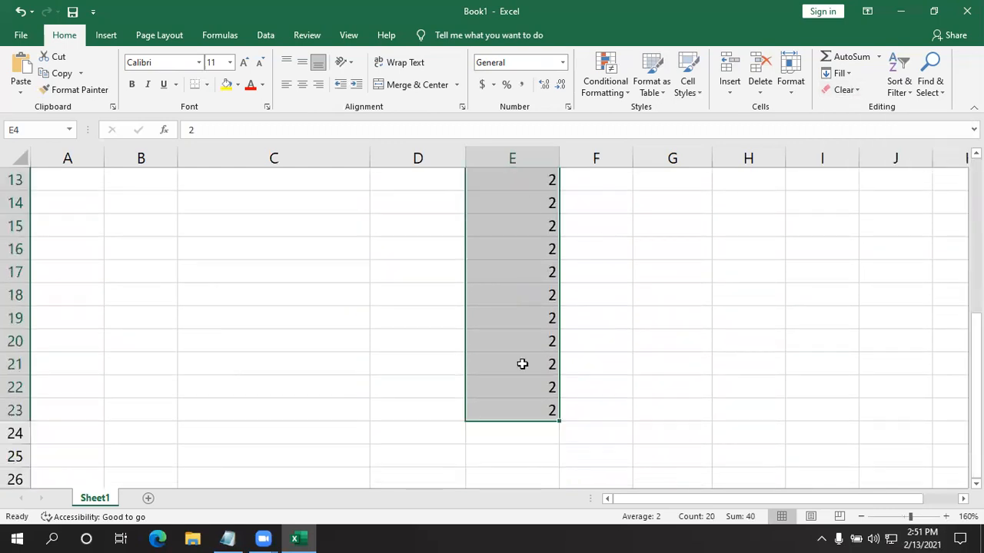
left_click(702, 294)
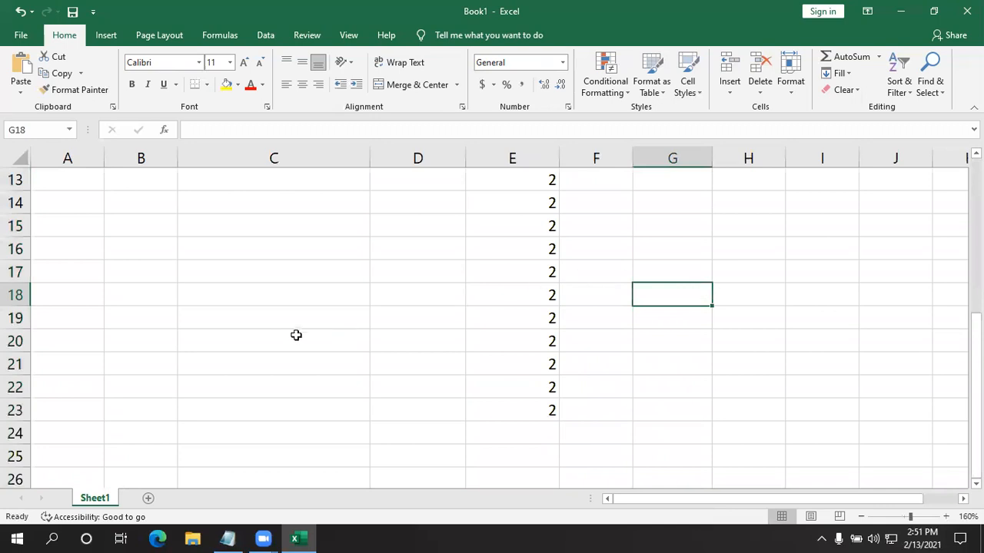
- Enter the numbers 1 to 3 down cells B9:B11
scroll(296, 335, "up", 2)
left_click(115, 223)
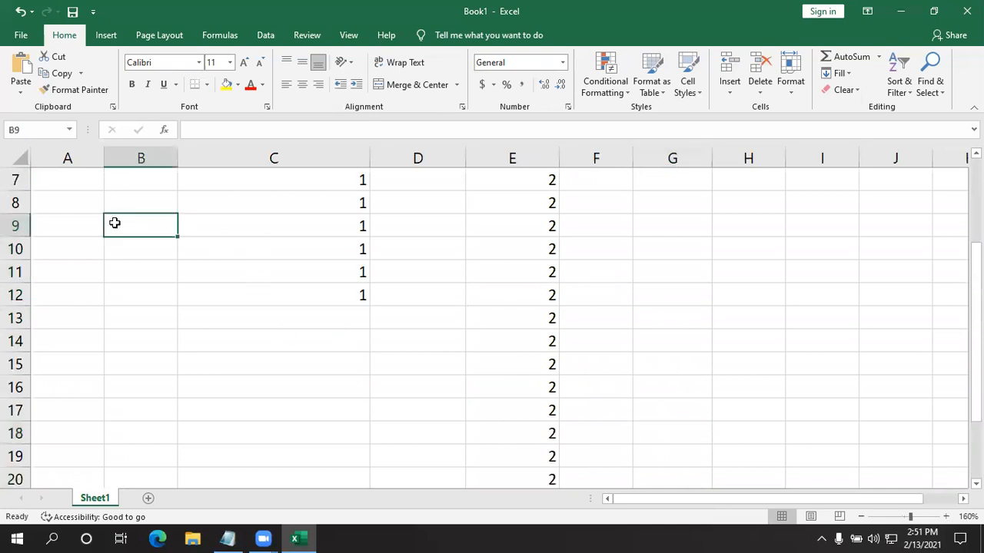
type("1")
key("Return")
type("2")
key("Return")
type("3")
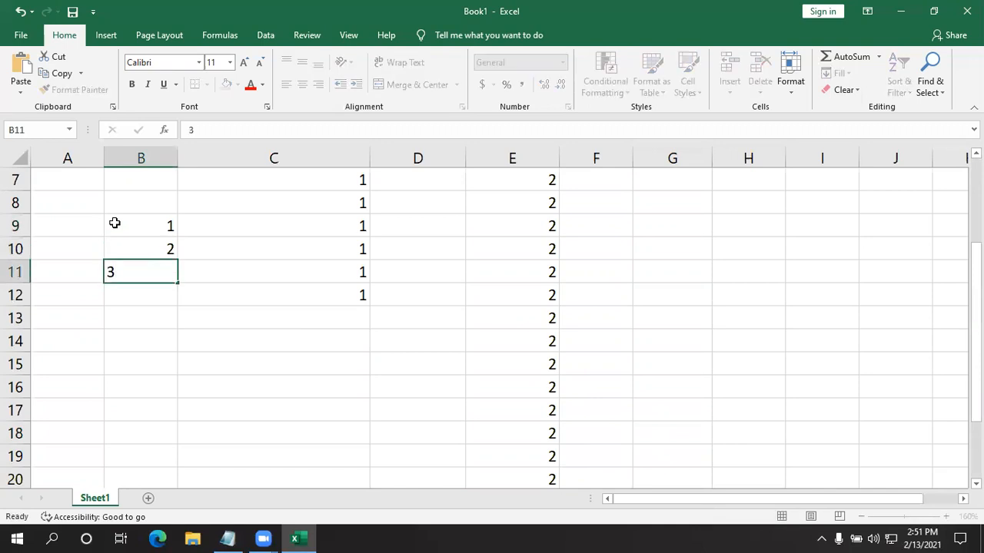
key("Return")
- Fill the range B9:B24 with a linear series in columns, using step value 1 and stop value 20
left_click_drag(114, 223, 151, 449)
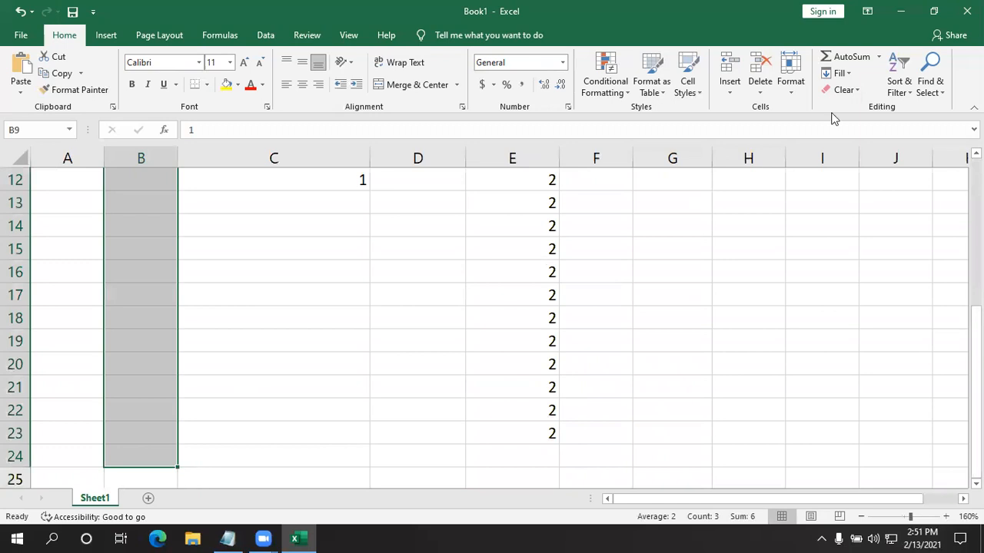
left_click(851, 74)
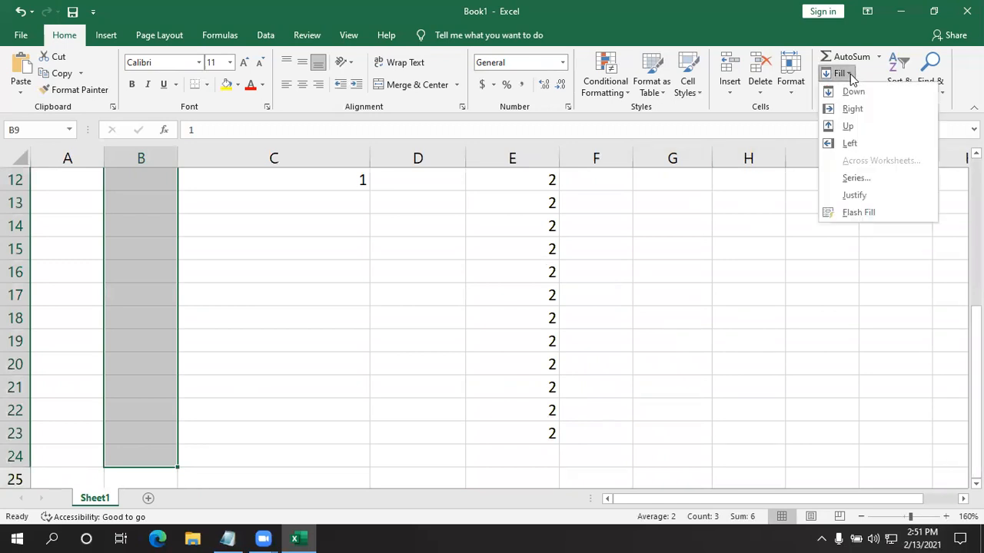
left_click(854, 179)
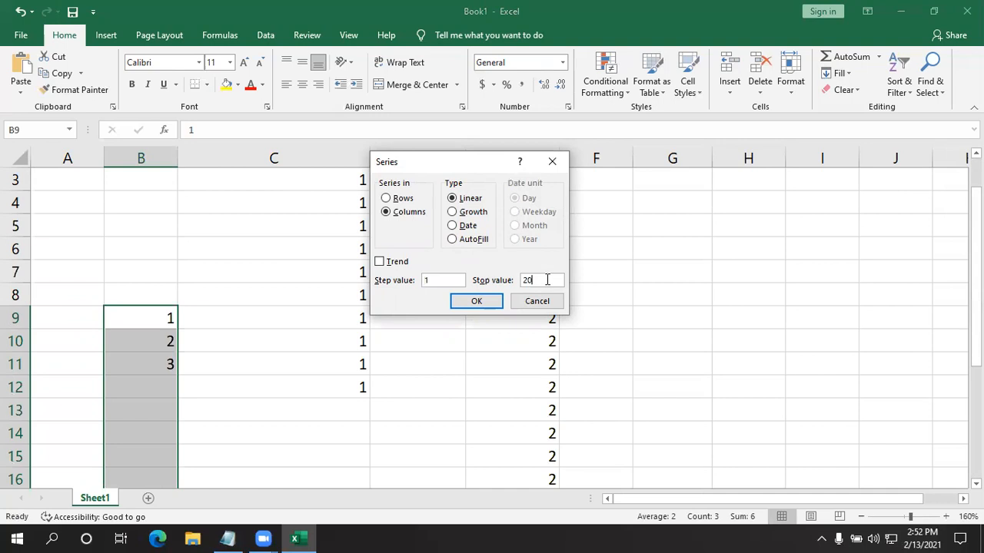
left_click(477, 300)
scroll(158, 369, "down", 4)
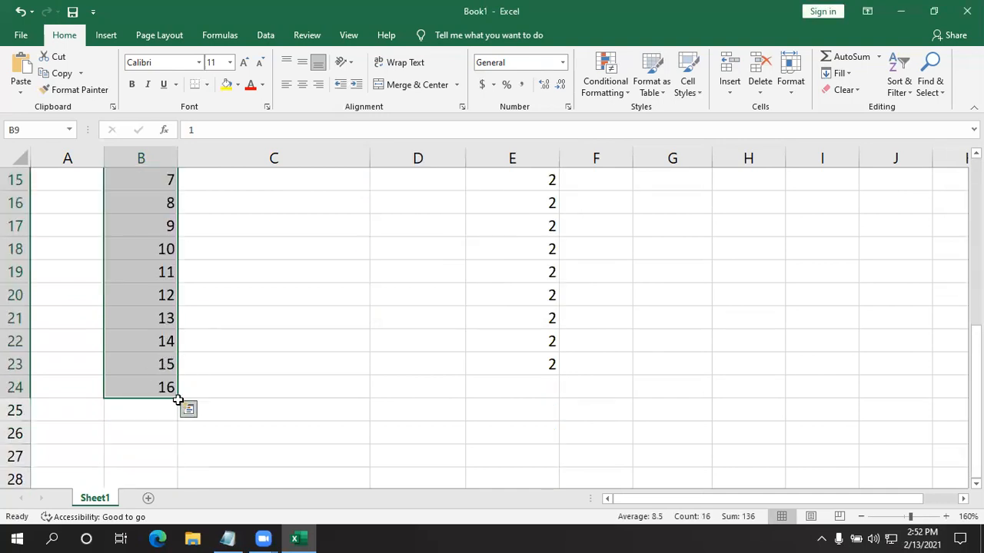
left_click(195, 400)
left_click_drag(136, 320, 120, 426)
left_click(201, 388)
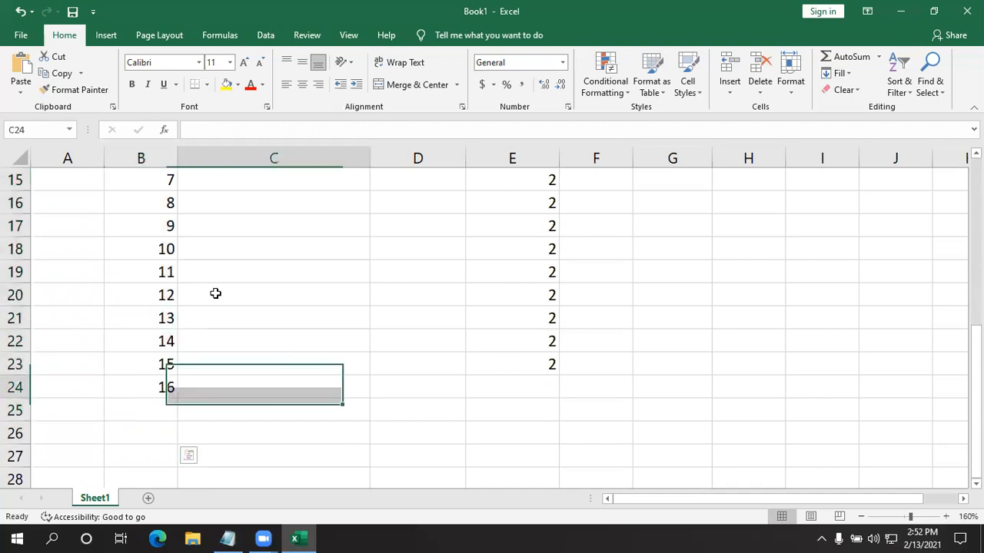
- Fill the longer range B9:B28 with a linear series in columns, using step value 1 and stop value 20
scroll(154, 272, "up", 4)
left_click_drag(142, 314, 154, 336)
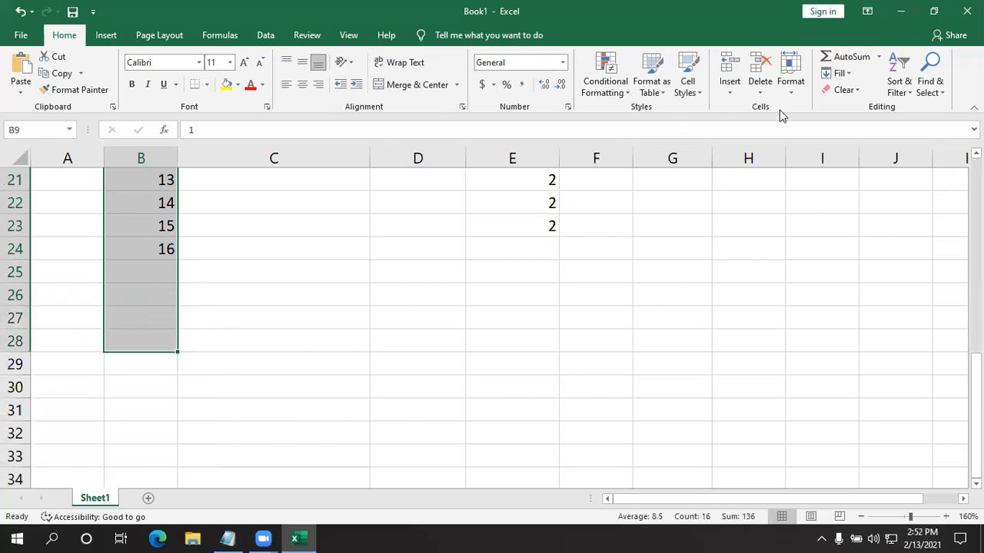
left_click(839, 73)
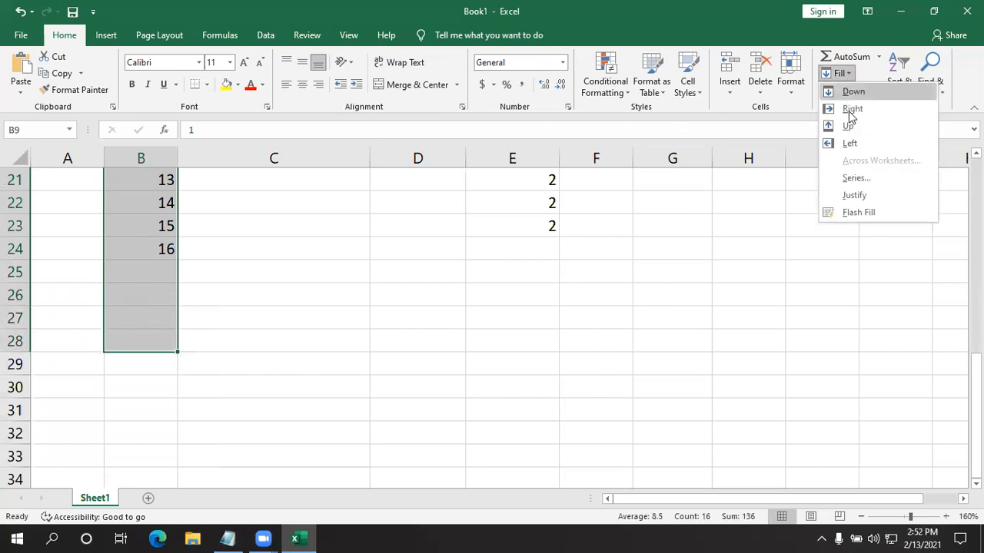
left_click(855, 179)
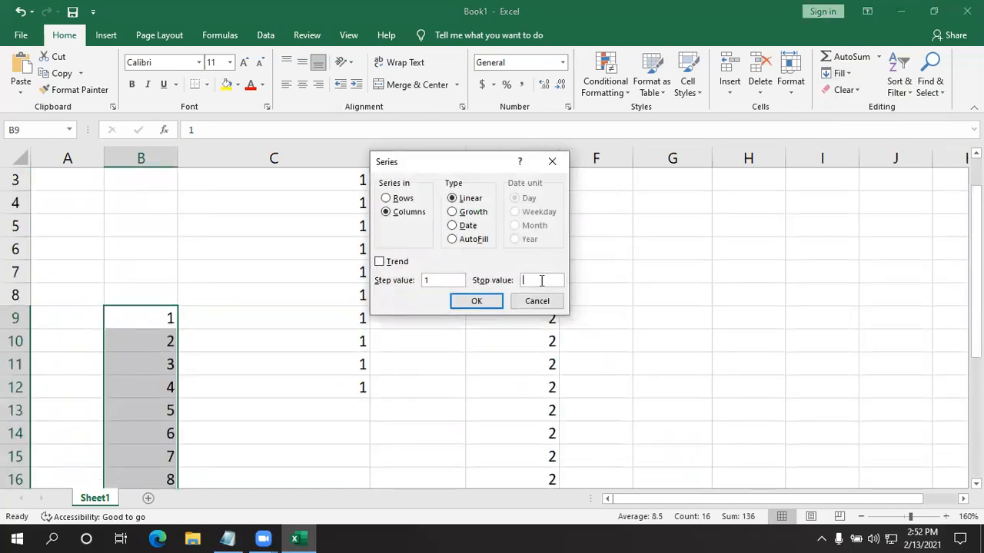
left_click(476, 301)
scroll(318, 316, "down", 7)
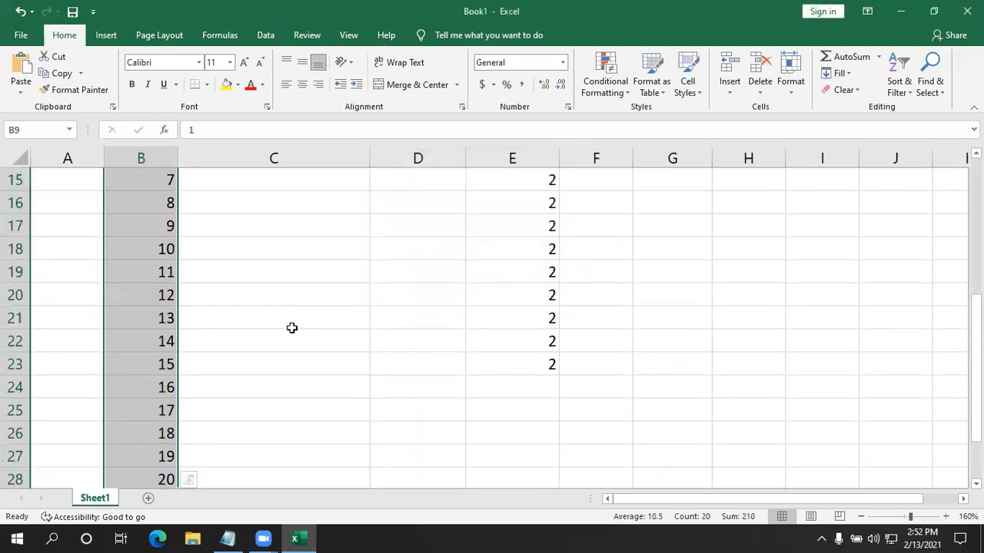
scroll(215, 335, "up", 2)
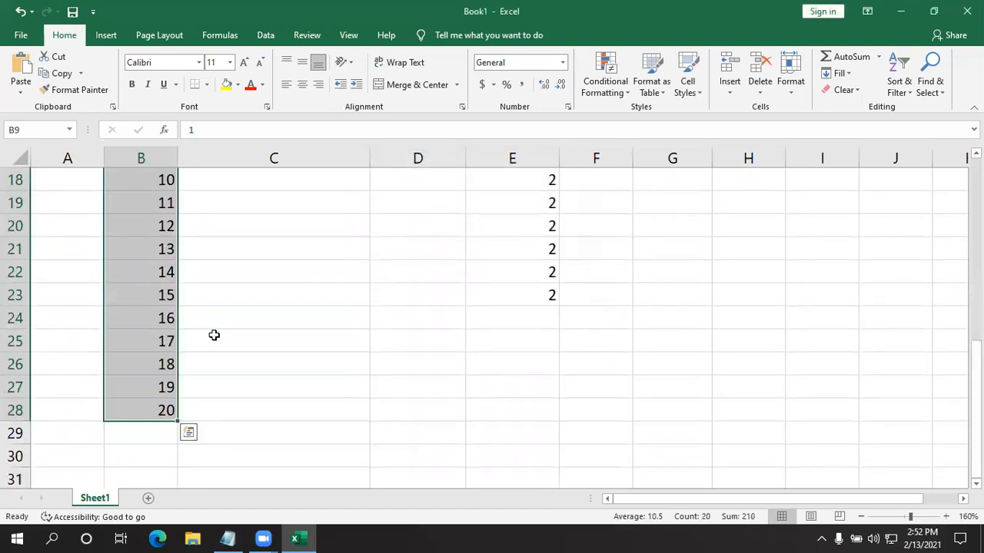
- Enter the numbers 1 to 3 down cells C21:C23
left_click(305, 247)
type("1")
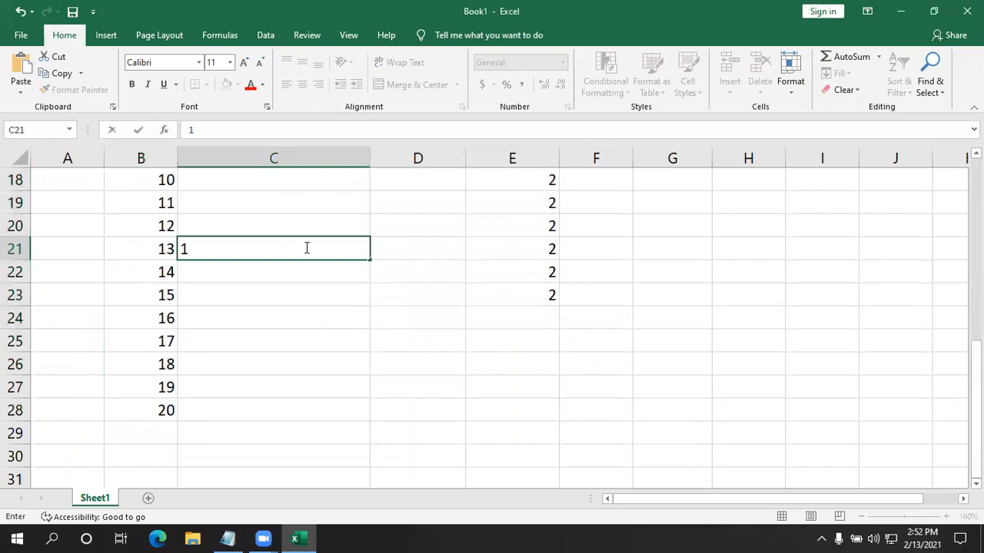
key("Return")
type("2")
key("Return")
type("3")
key("Return")
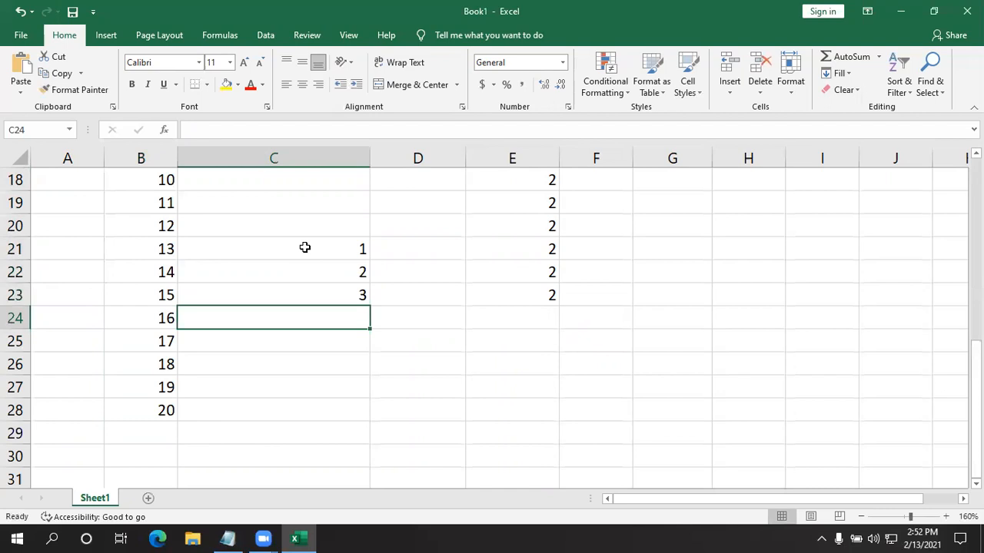
scroll(304, 248, "up", 3)
left_click_drag(154, 178, 143, 468)
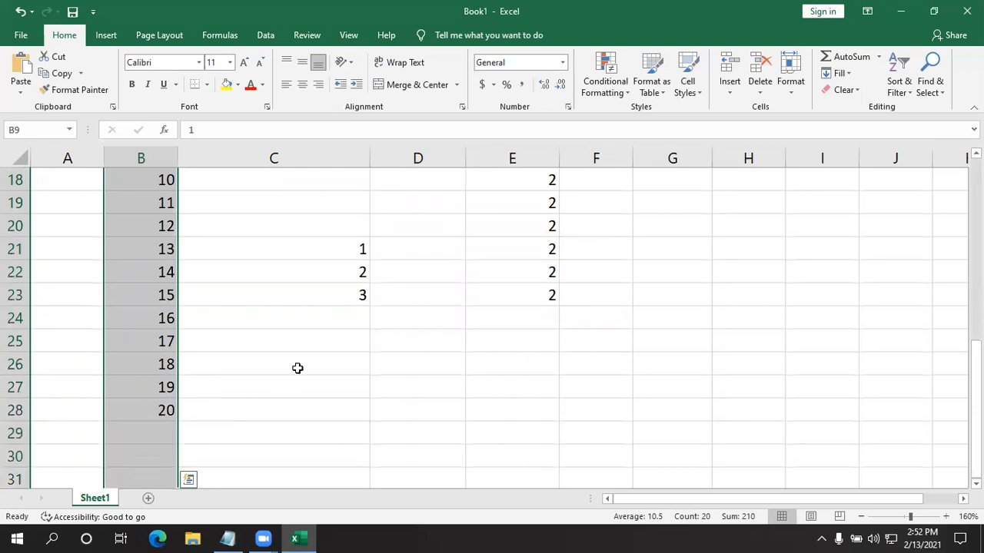
left_click(309, 350)
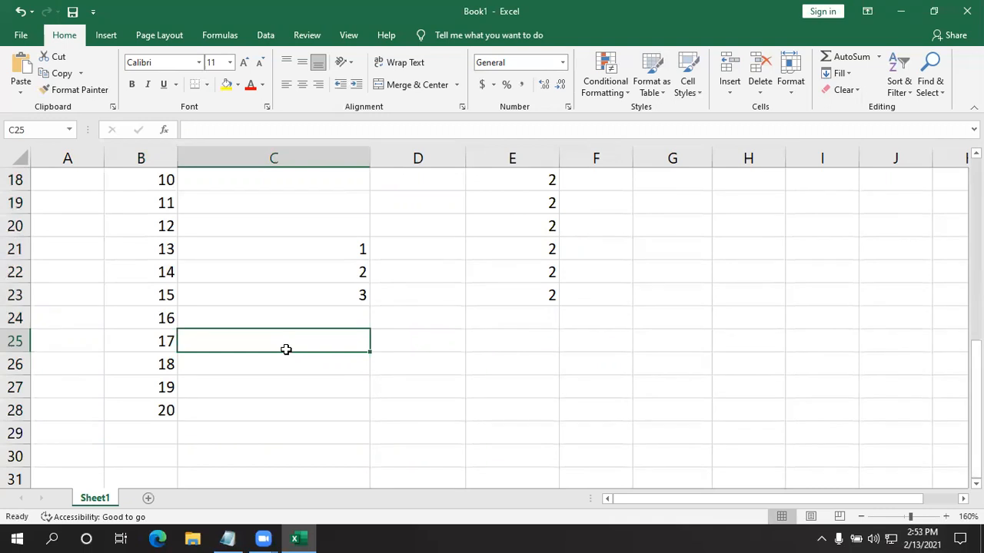
left_click_drag(301, 218, 285, 423)
left_click_drag(602, 185, 573, 389)
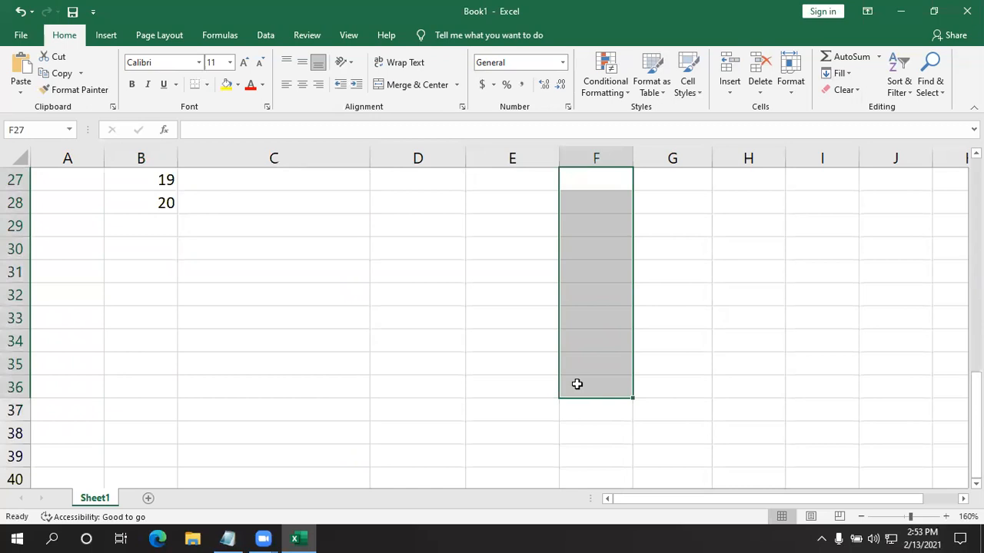
left_click(372, 327)
scroll(239, 436, "up", 9)
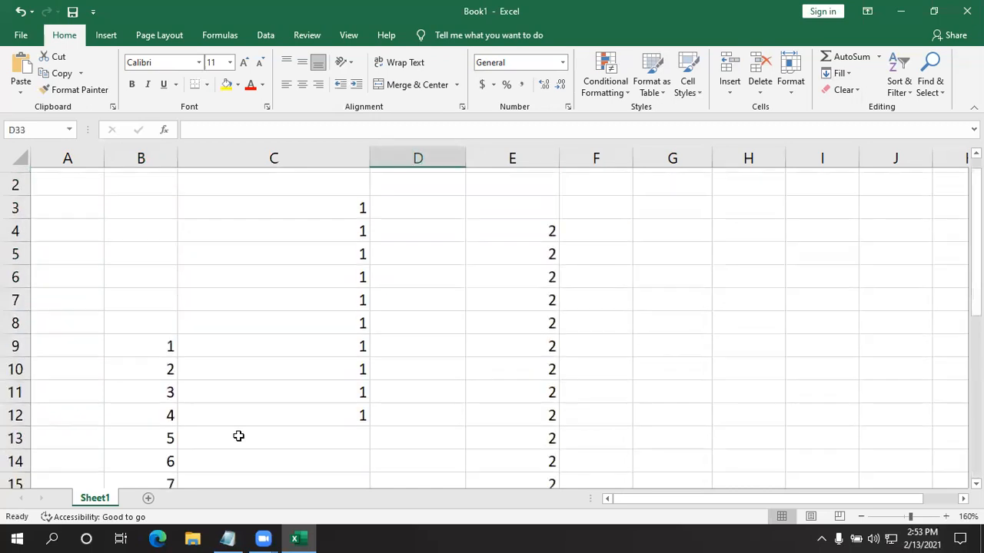
left_click_drag(87, 179, 85, 342)
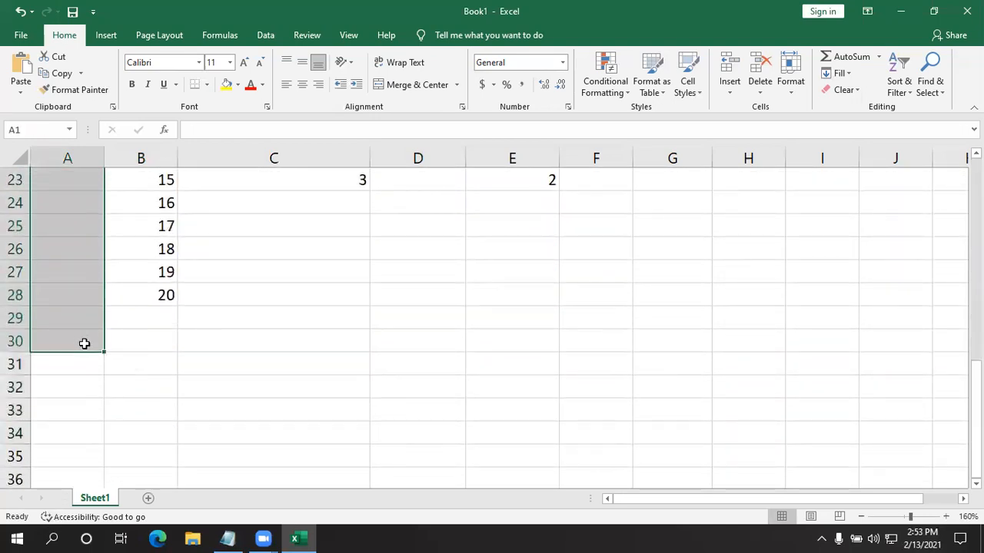
left_click(314, 425)
- Enter the numbers 1 to 3 down cells A1:A3
scroll(146, 400, "up", 7)
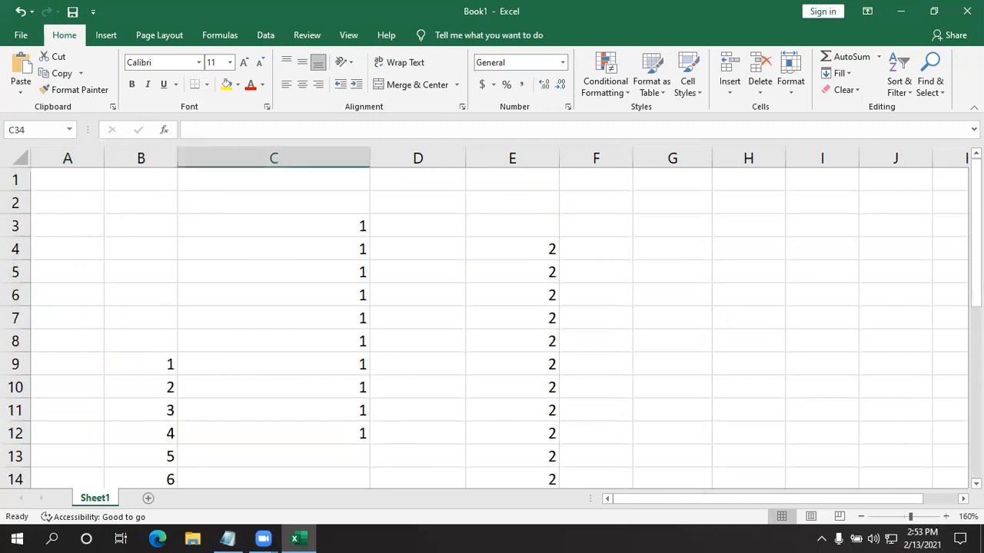
left_click(52, 180)
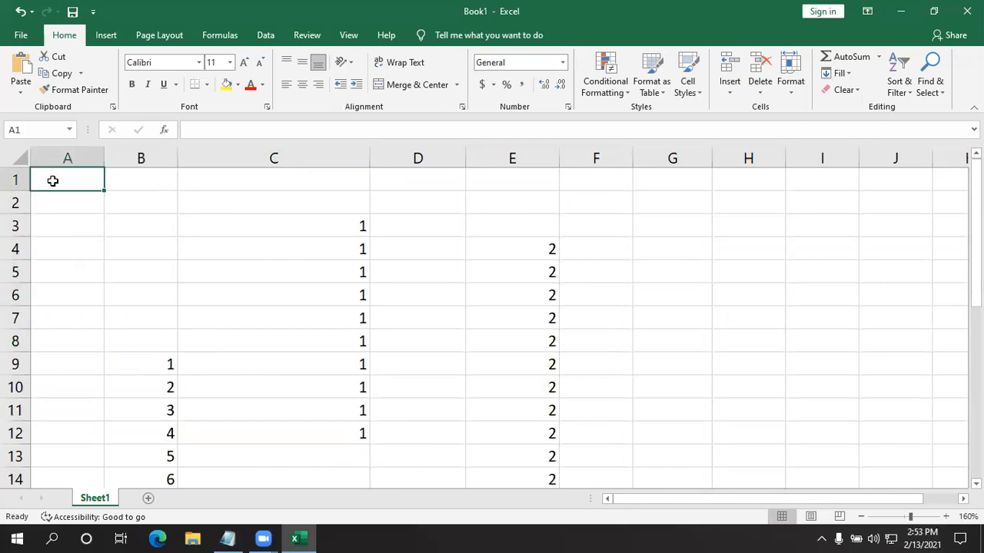
type("1")
key("Return")
type("2")
key("Return")
type("3")
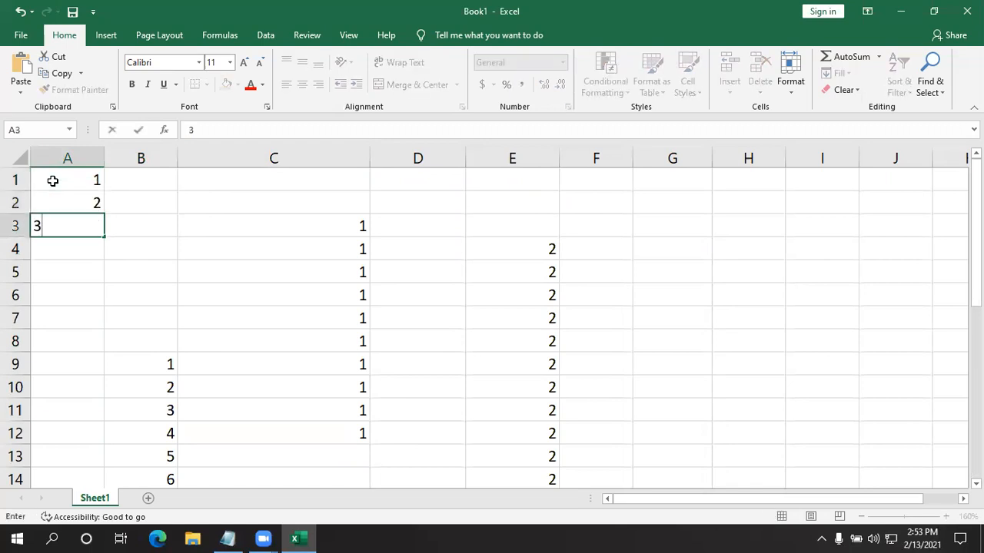
key("Return")
- Open the fill Series settings for the range A1:A30
left_click_drag(63, 182, 78, 341)
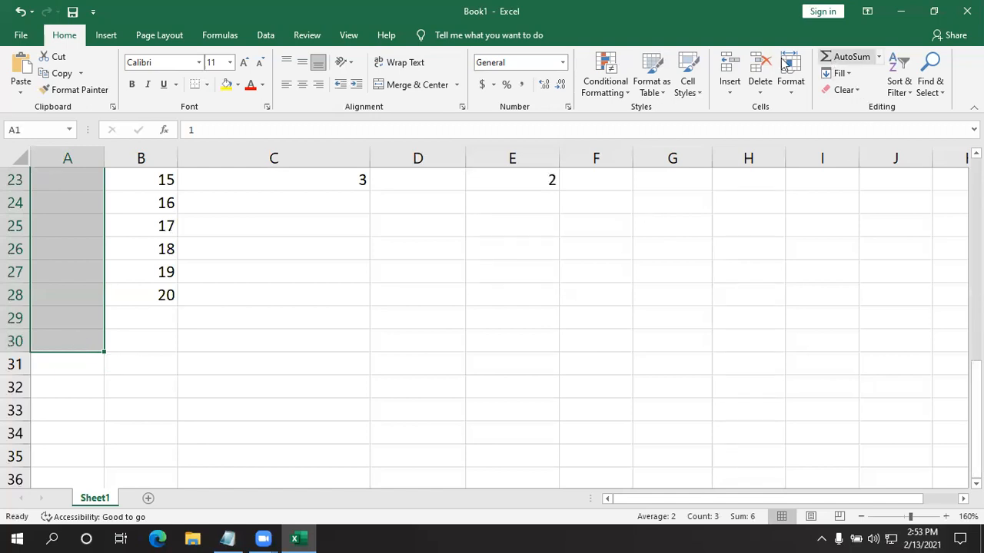
left_click(850, 75)
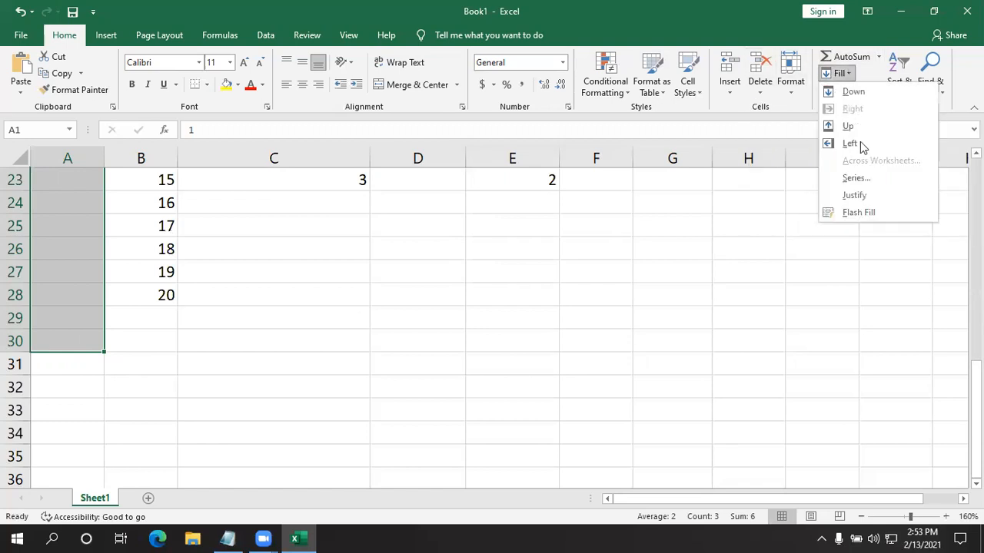
left_click(855, 178)
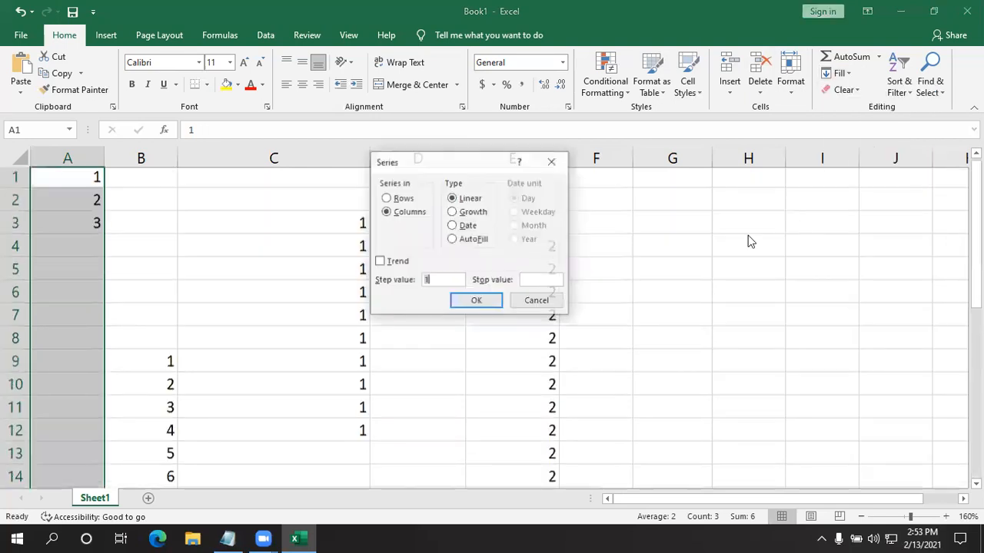
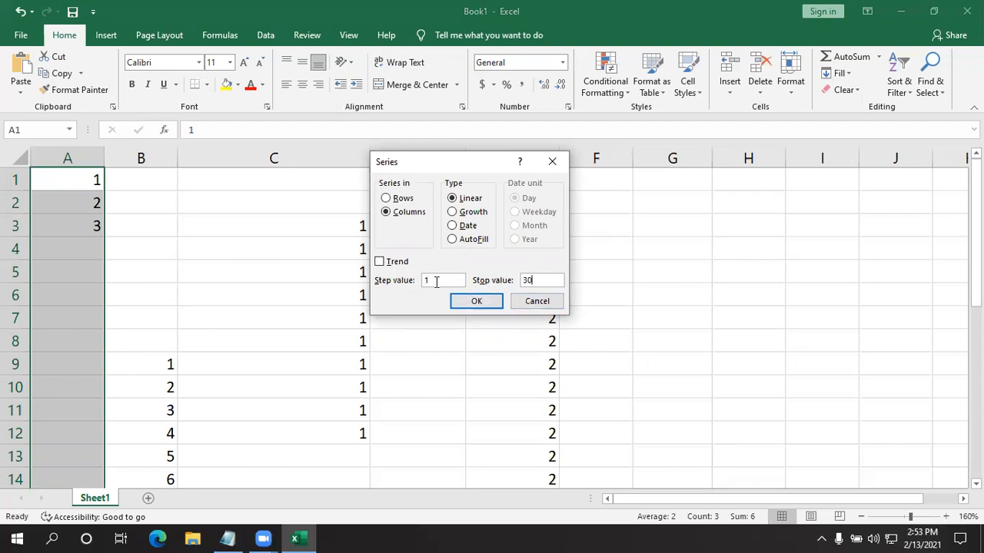
- Fill A1:A30 with a linear series in columns, using step value 1 and stop value 30, and check the filled list
left_click(476, 301)
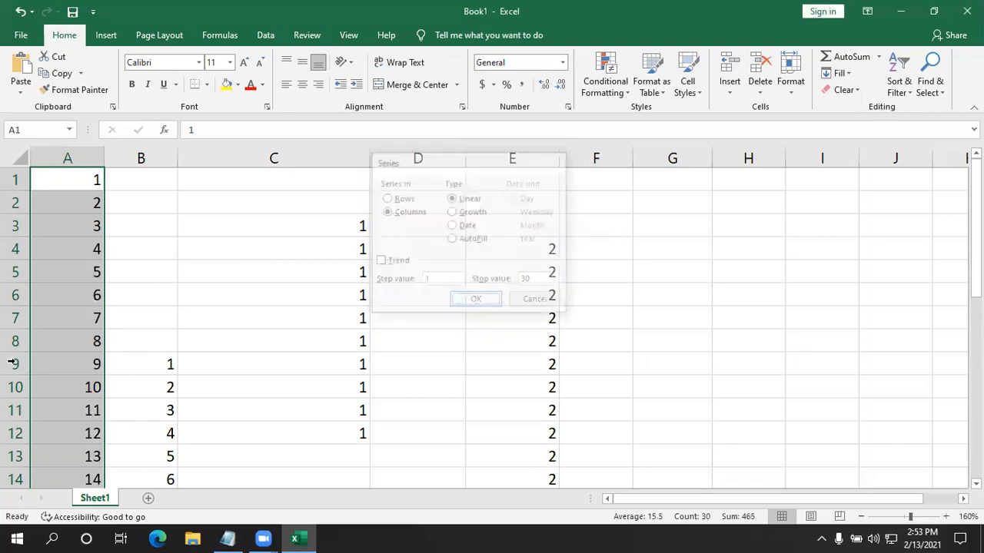
scroll(92, 342, "down", 8)
scroll(77, 361, "up", 8)
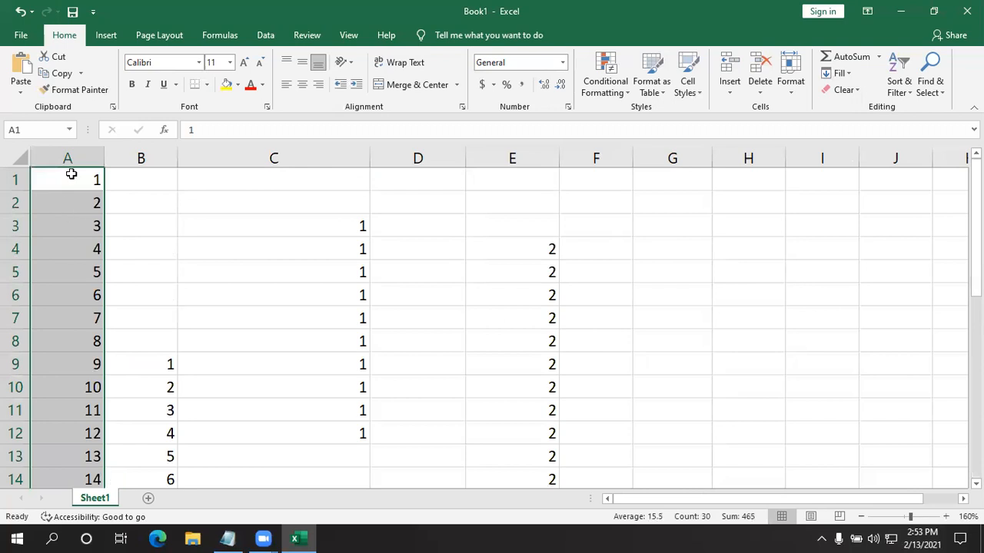
scroll(70, 287, "down", 12)
scroll(78, 314, "up", 2)
scroll(78, 314, "up", 2)
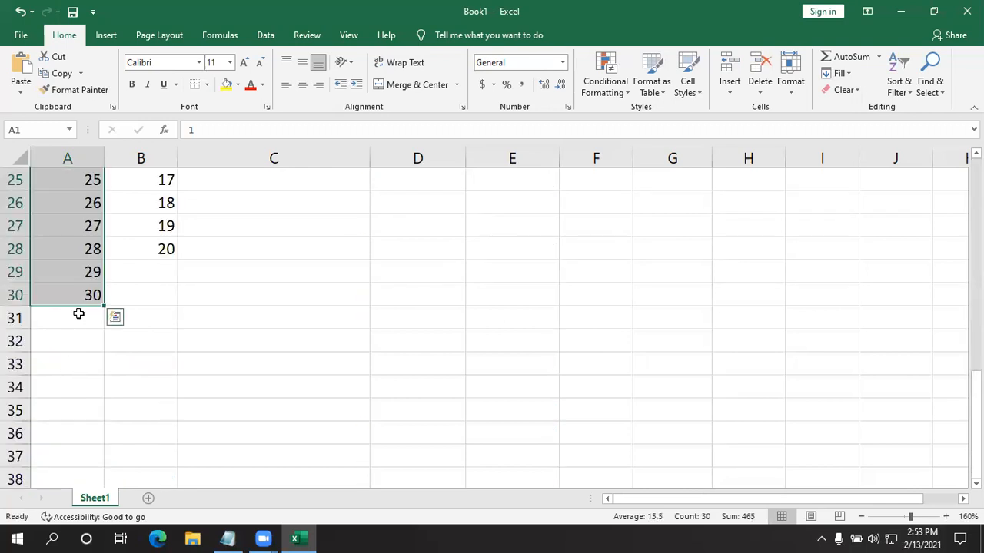
left_click(505, 336)
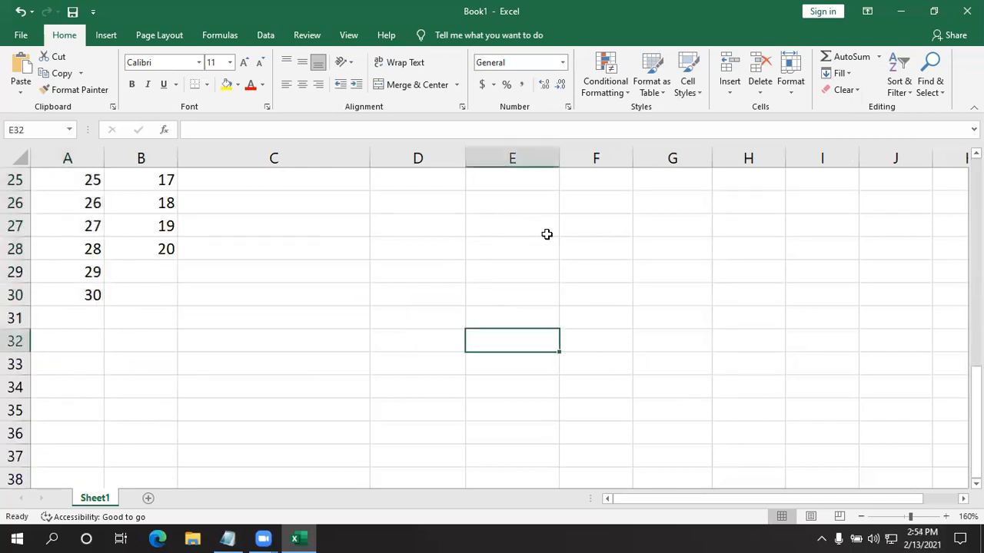
left_click(610, 91)
mouse_move(627, 118)
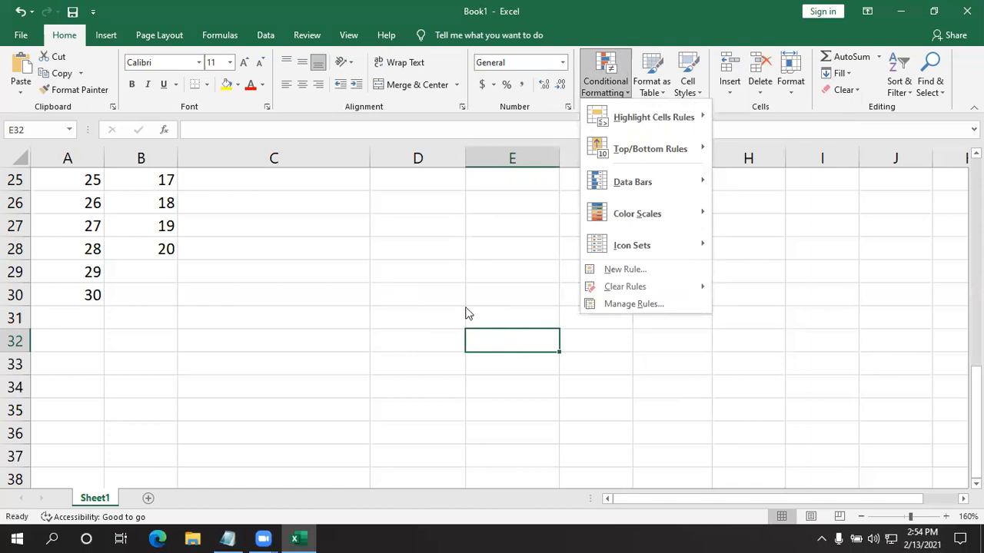
scroll(465, 307, "down", 1)
left_click(550, 330)
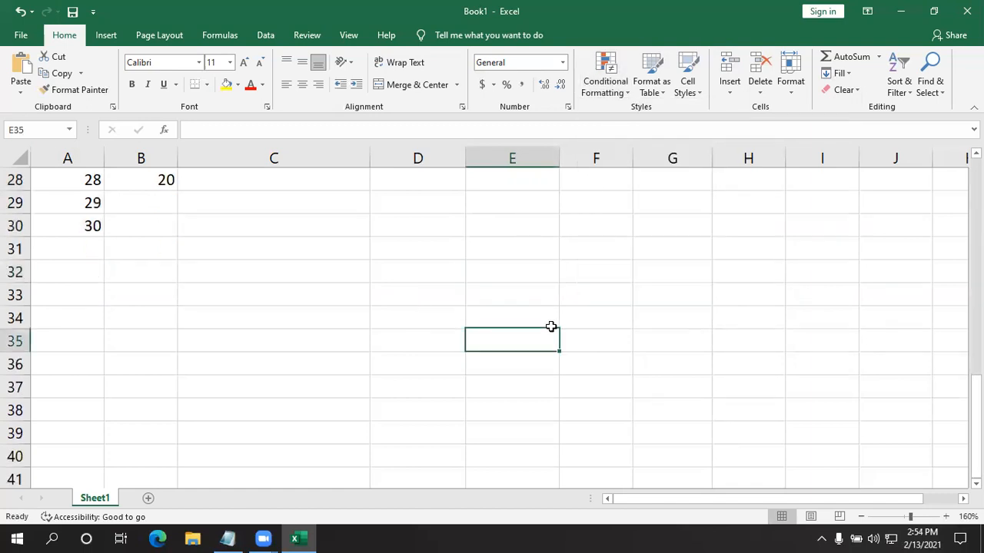
- Enter the date 12/30/2020 in cell E31
left_click(509, 230)
left_click(510, 251)
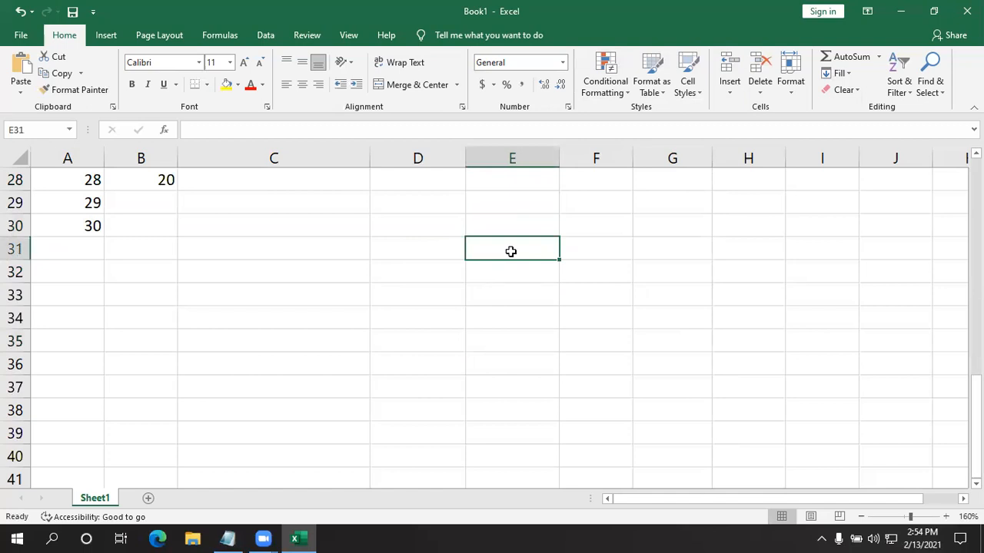
type("30")
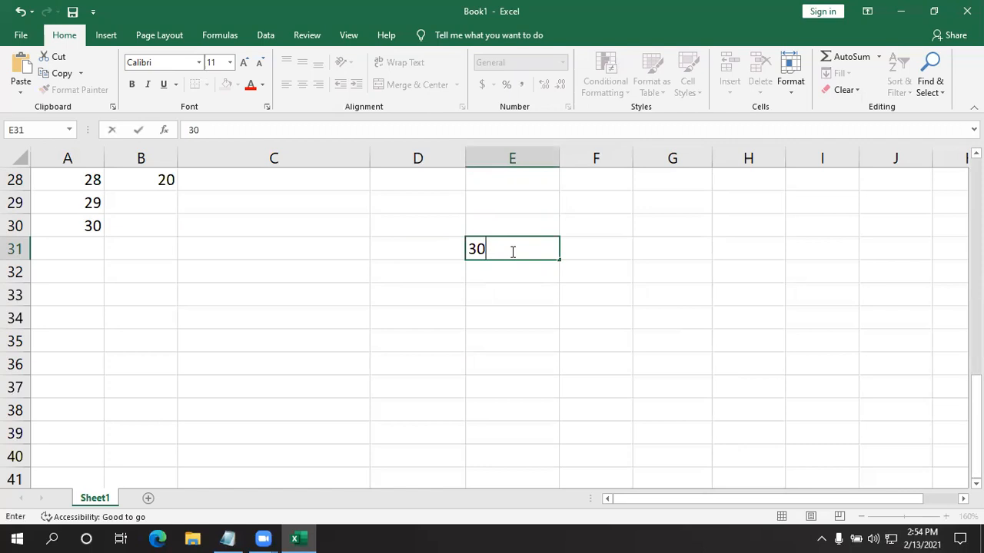
key("BackSpace")
key("BackSpace")
type("12/30/2020")
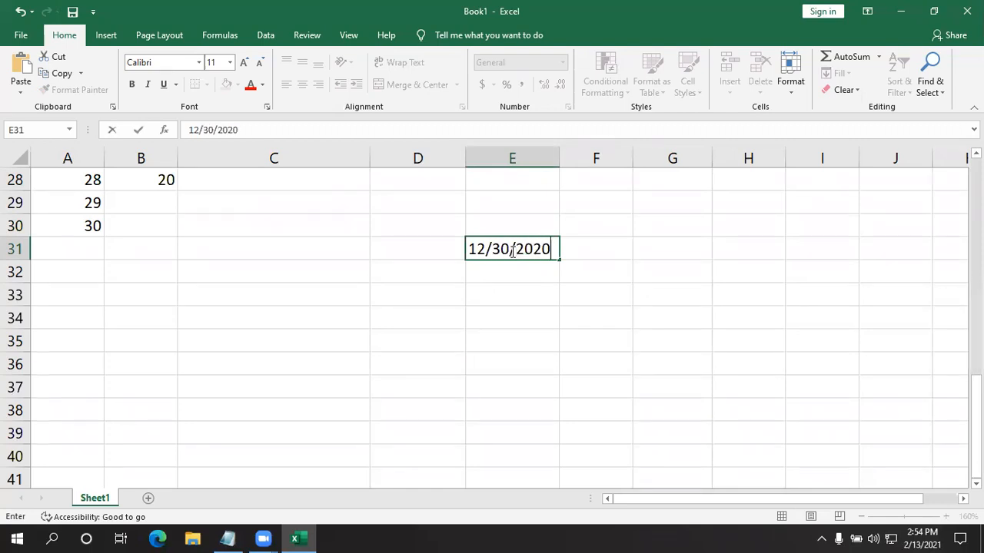
left_click(563, 291)
- Try to fill E31:E39 with a date series in columns by day, using step value 30 and stop value 30
left_click(544, 252)
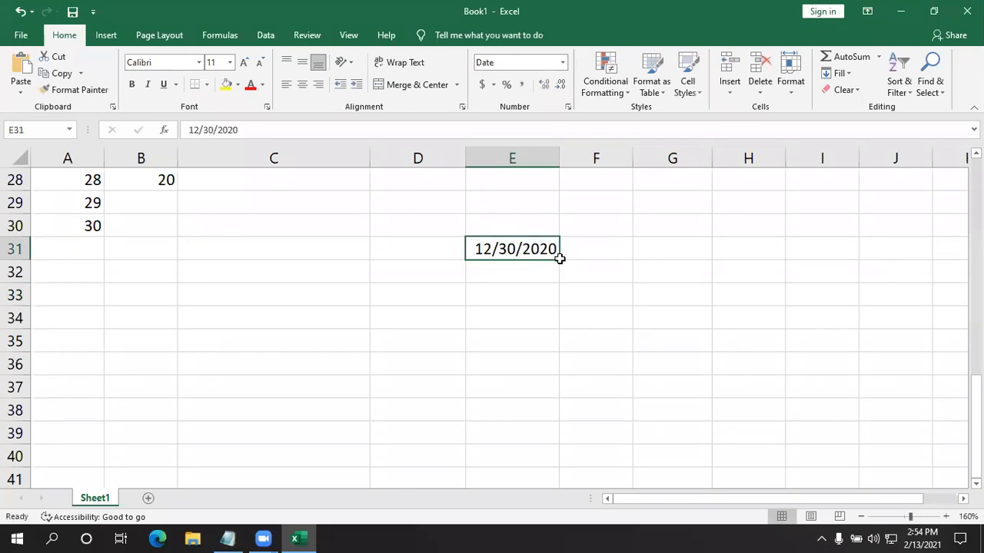
scroll(556, 259, "down", 1)
scroll(553, 243, "up", 1)
left_click_drag(514, 252, 510, 441)
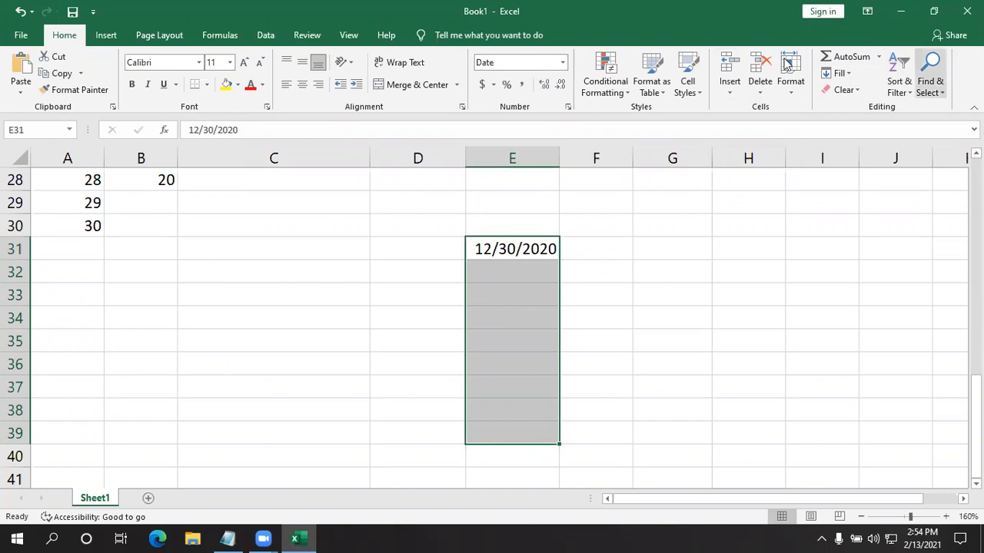
left_click(839, 73)
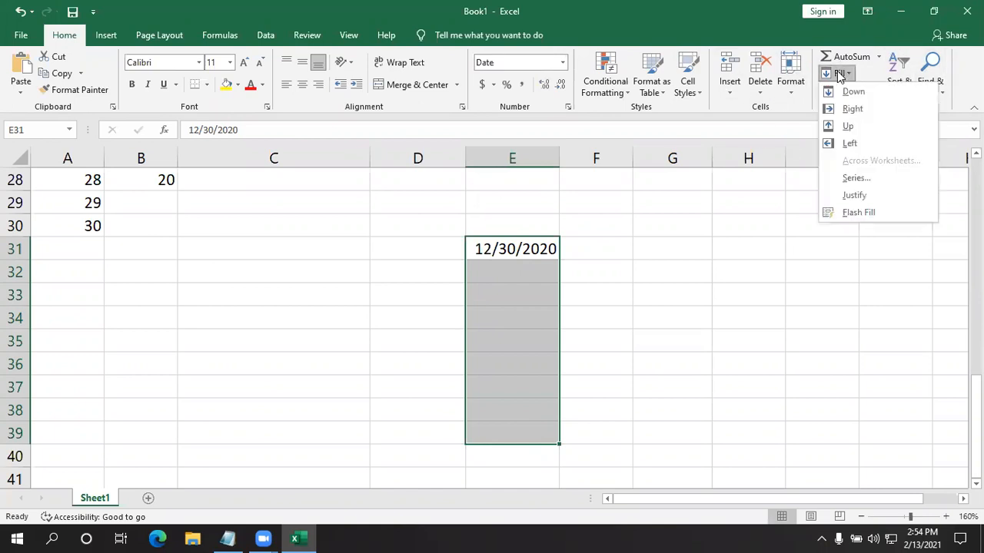
left_click(855, 180)
left_click(441, 279)
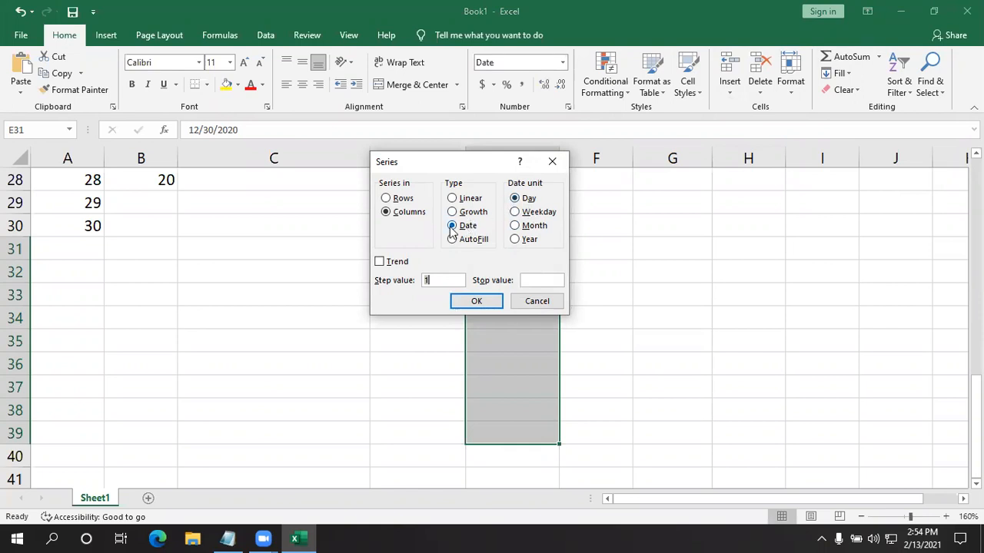
left_click(516, 199)
left_click(437, 279)
left_click(475, 300)
left_click(721, 309)
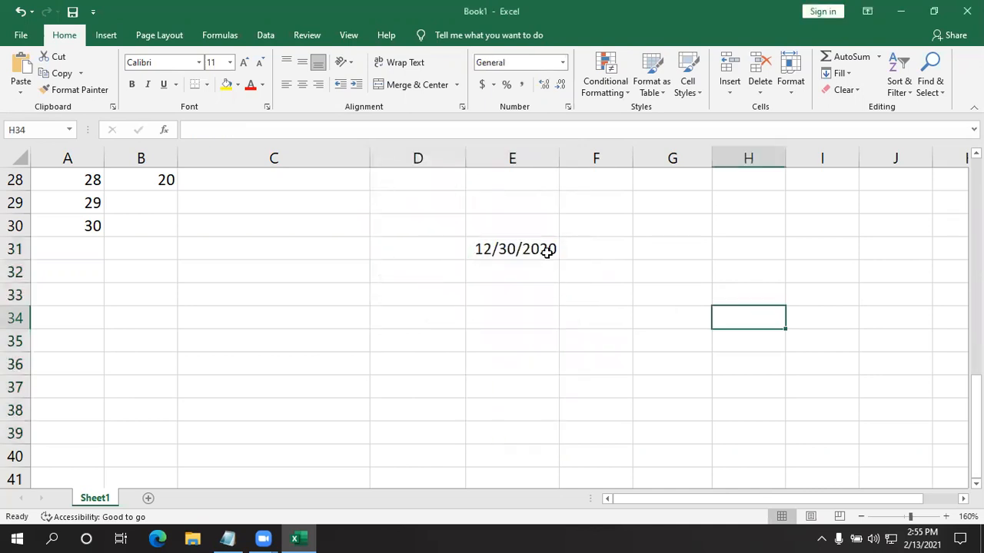
left_click_drag(547, 250, 527, 438)
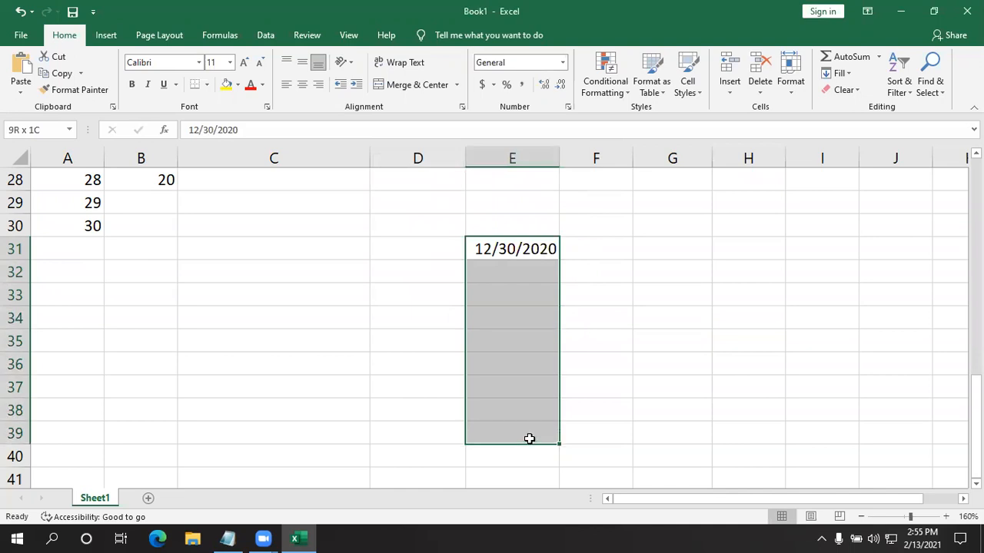
left_click(669, 380)
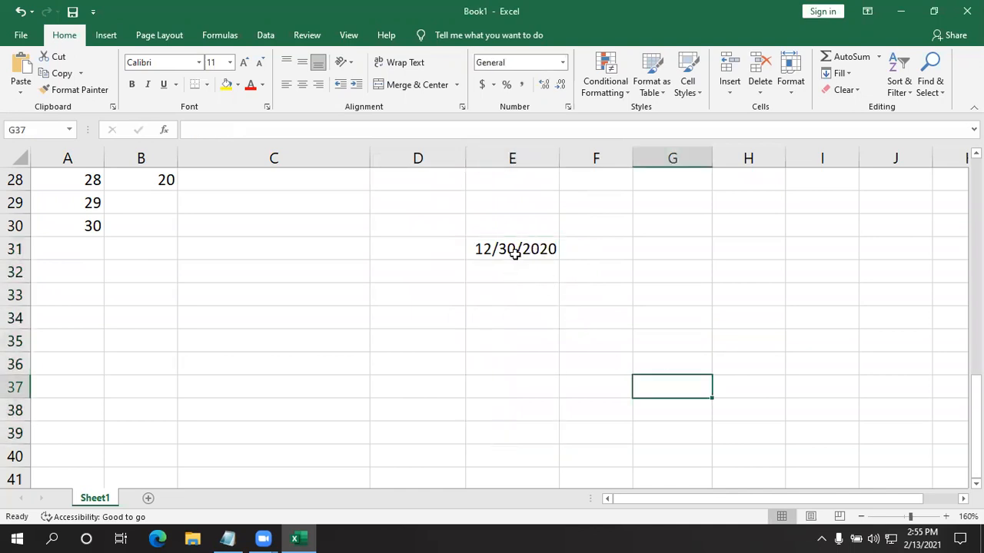
left_click(517, 253)
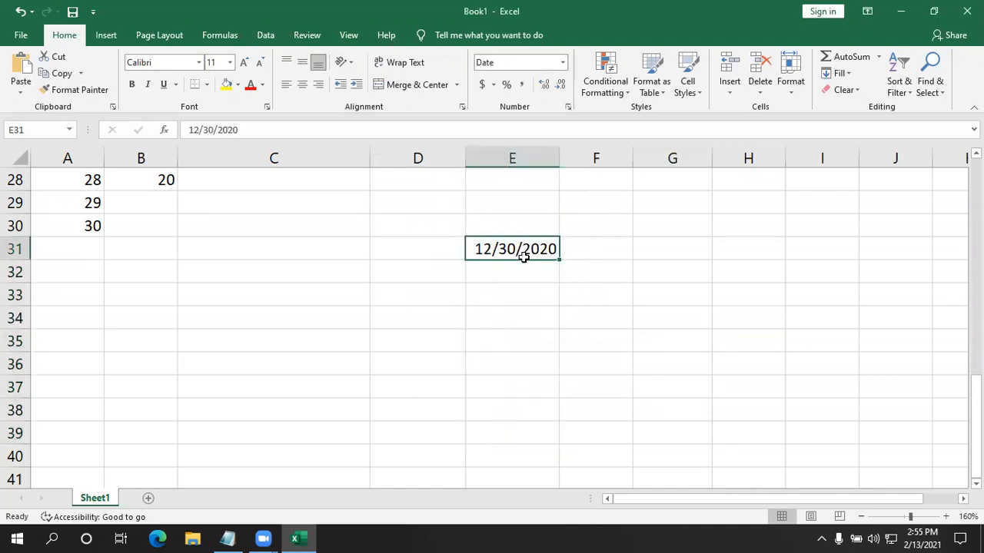
left_click(891, 380)
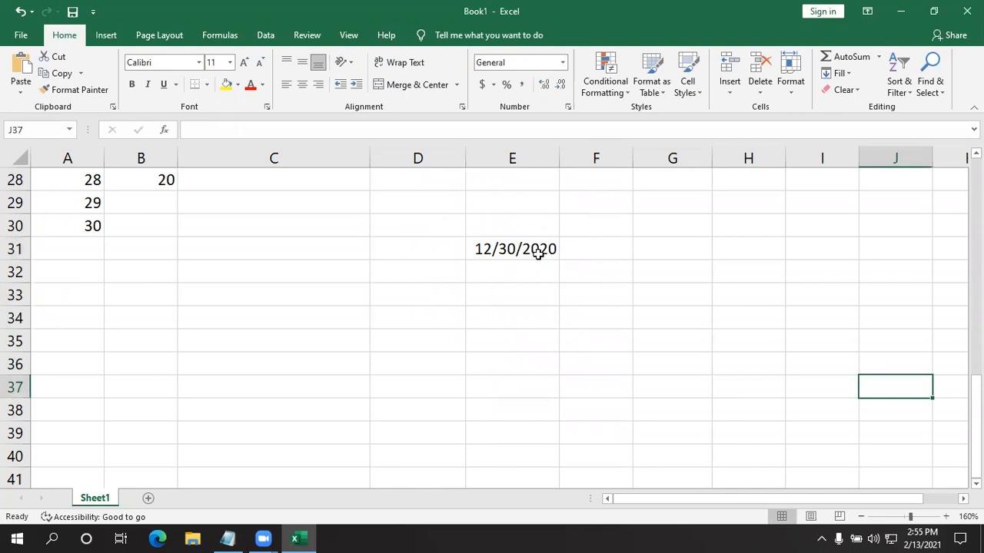
left_click(535, 252)
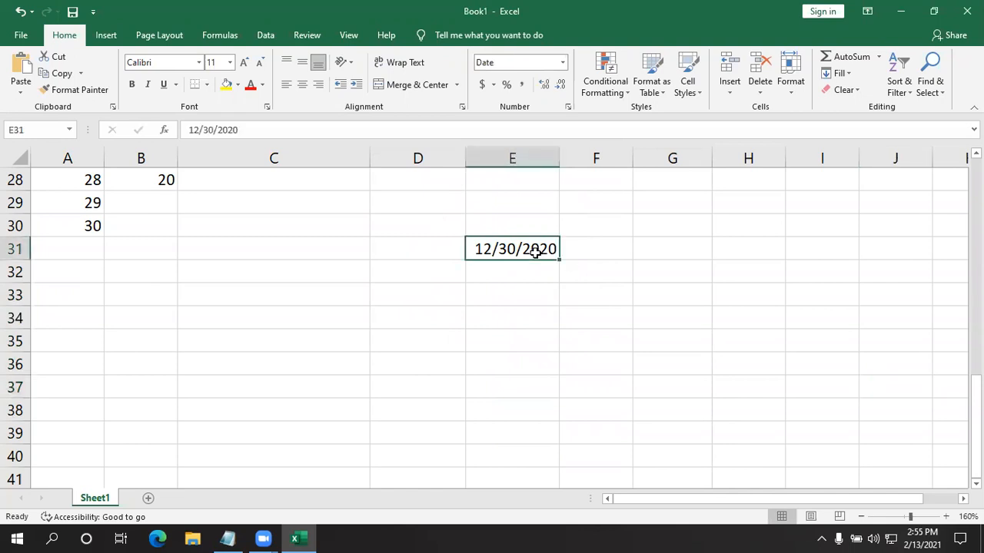
left_click(445, 309)
left_click(423, 295)
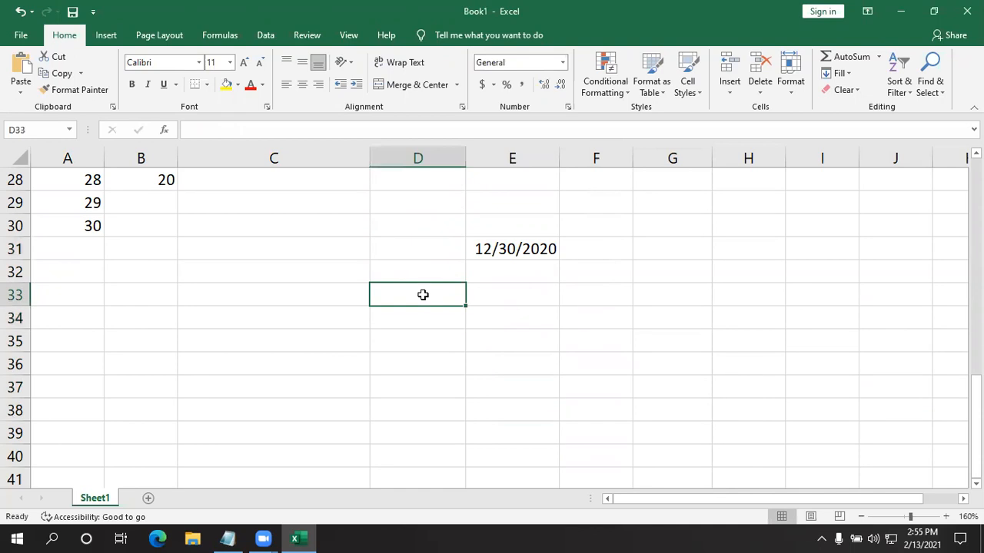
left_click(221, 37)
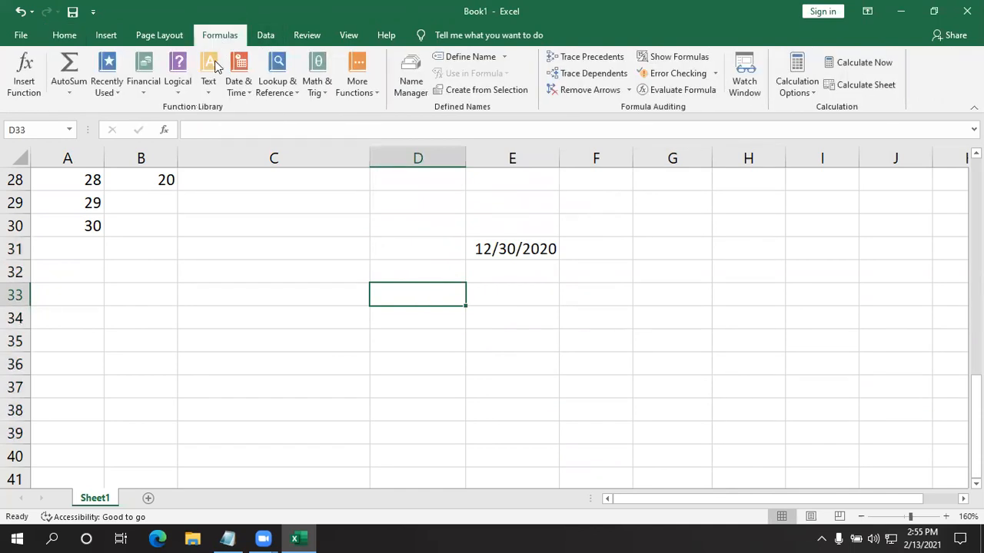
left_click(238, 86)
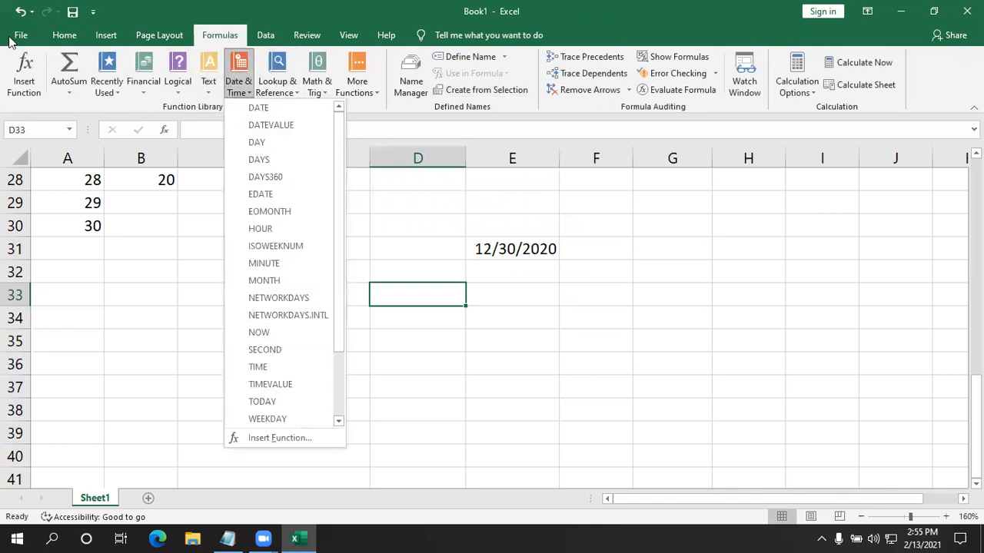
left_click(70, 37)
left_click(746, 430)
- Enter the date 12/31/2021 in cell E32, below the first date
left_click(510, 271)
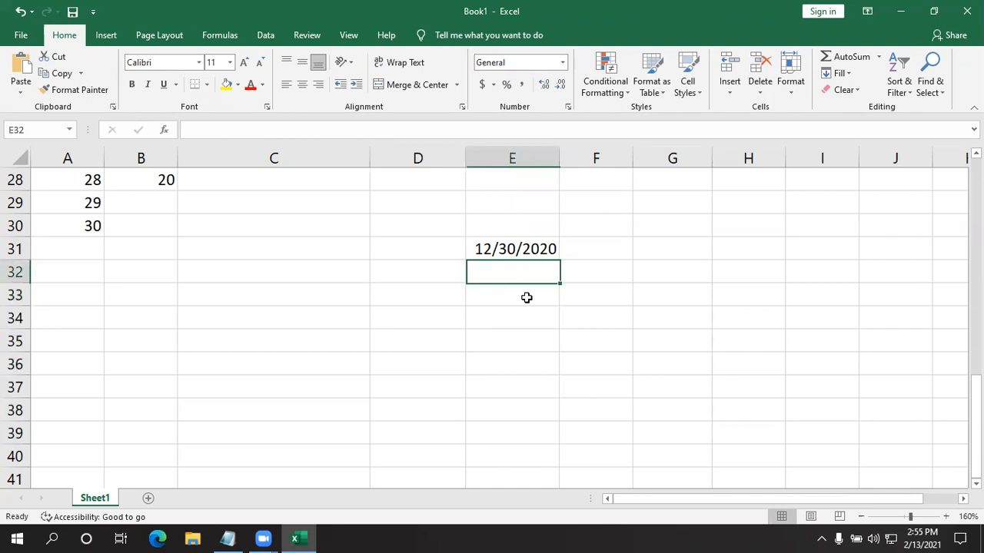
type("12")
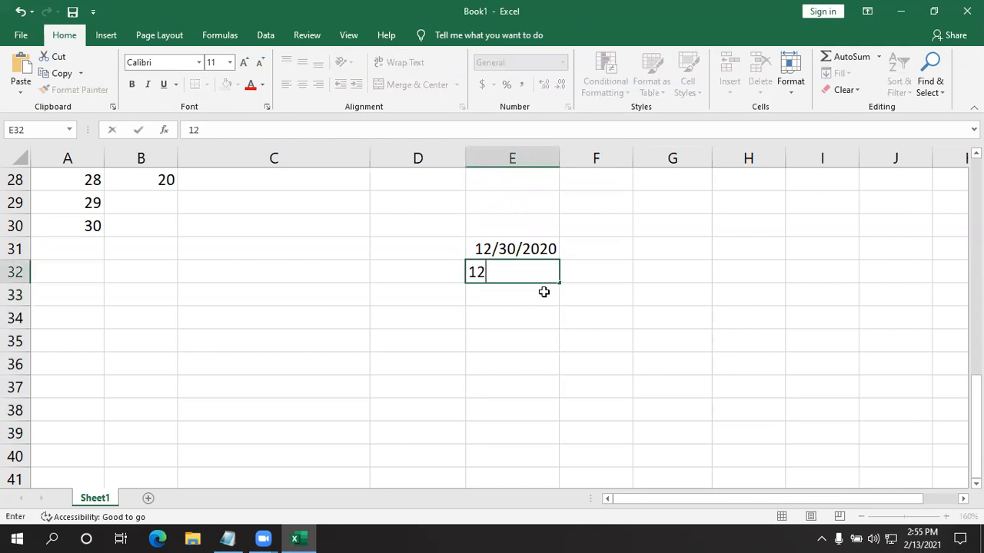
type("/31/2021")
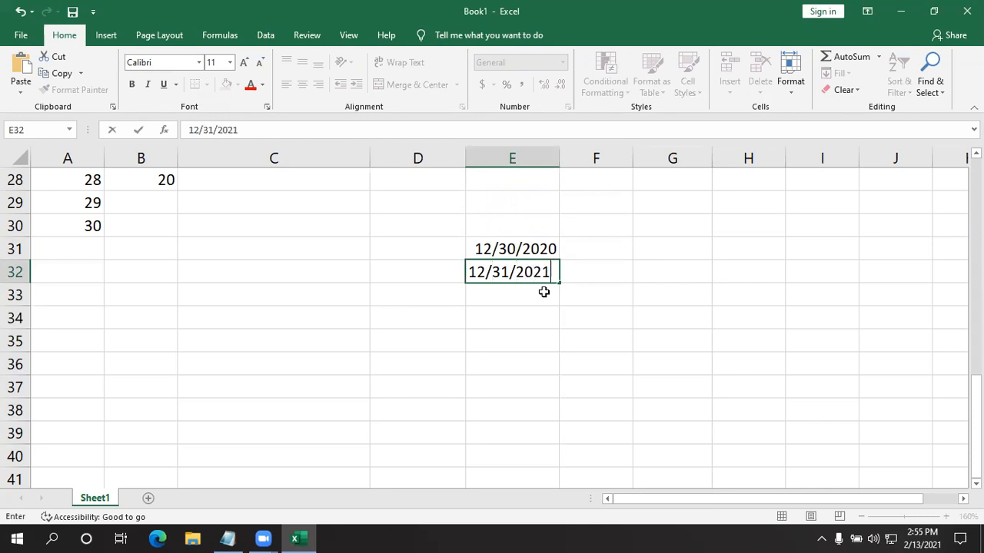
key("Return")
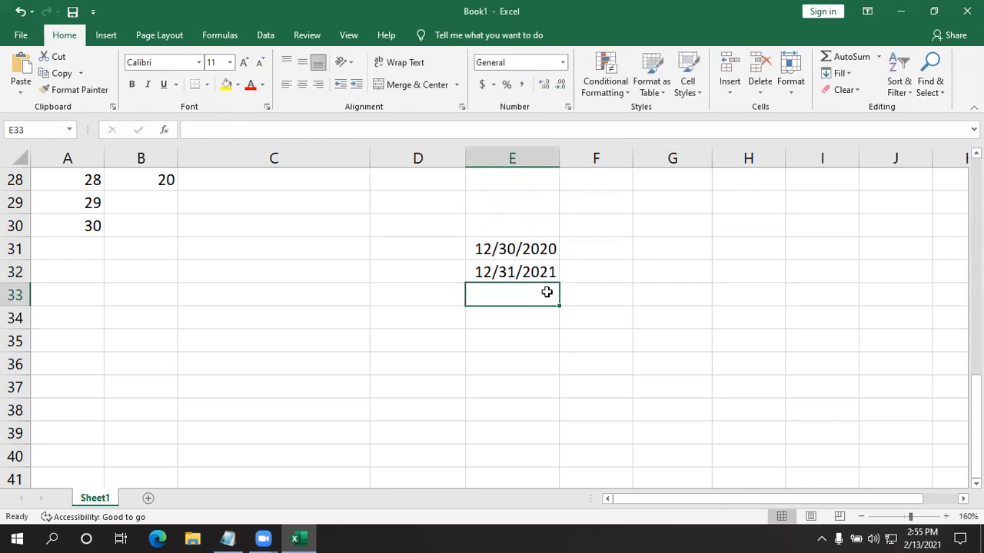
- Enter the dates 01/01/2021 in cell E33 and 01/02/2021 in cell E34
type("12")
key("BackSpace")
key("BackSpace")
type("01/")
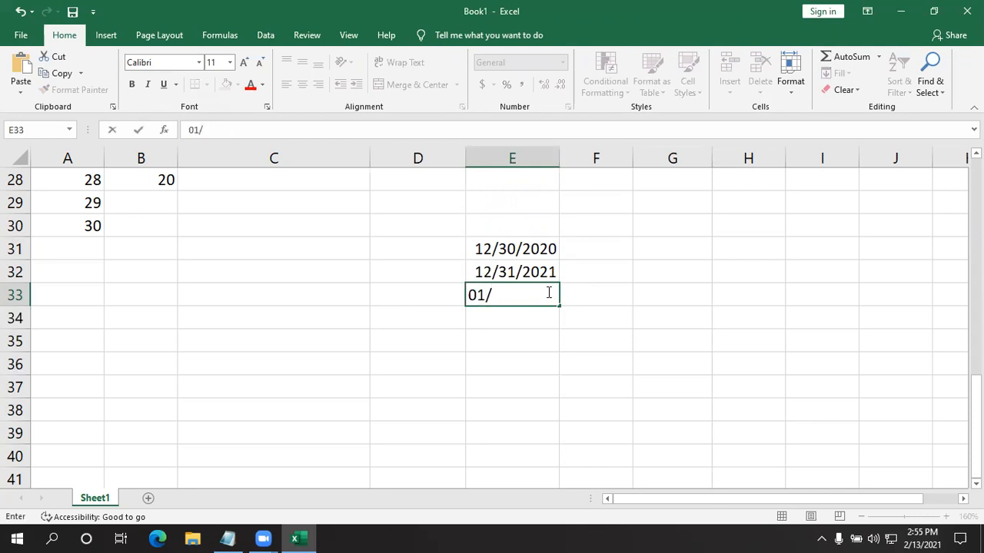
type("01/2021")
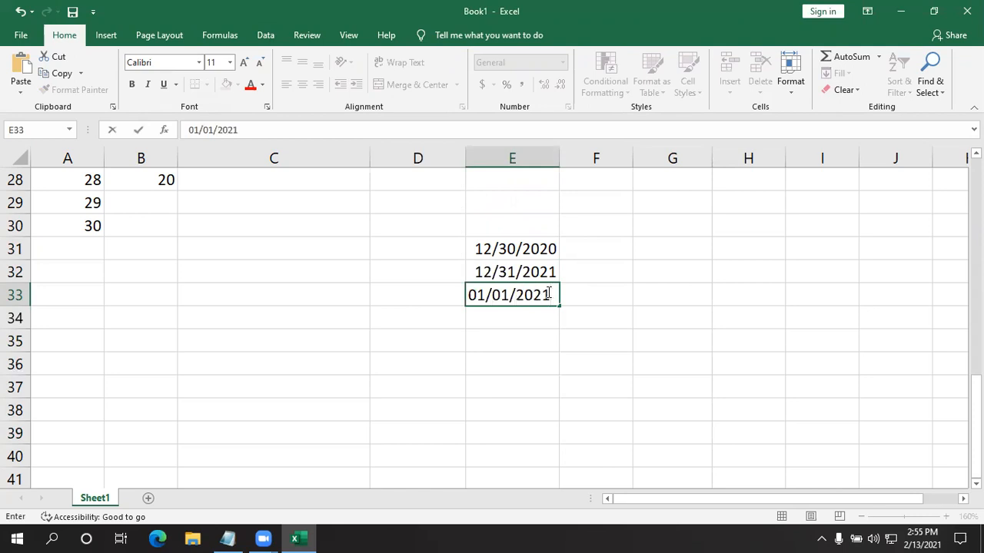
key("Return")
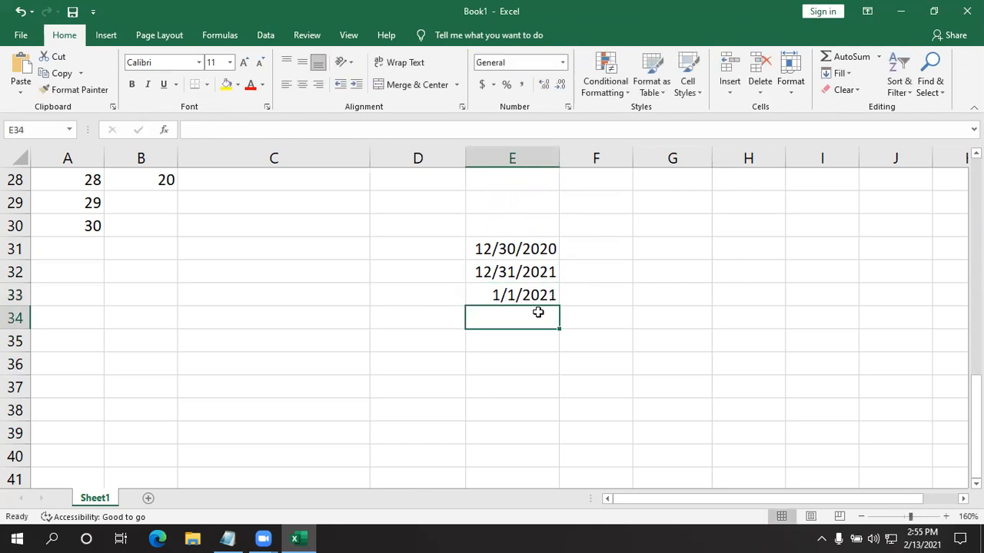
type("01")
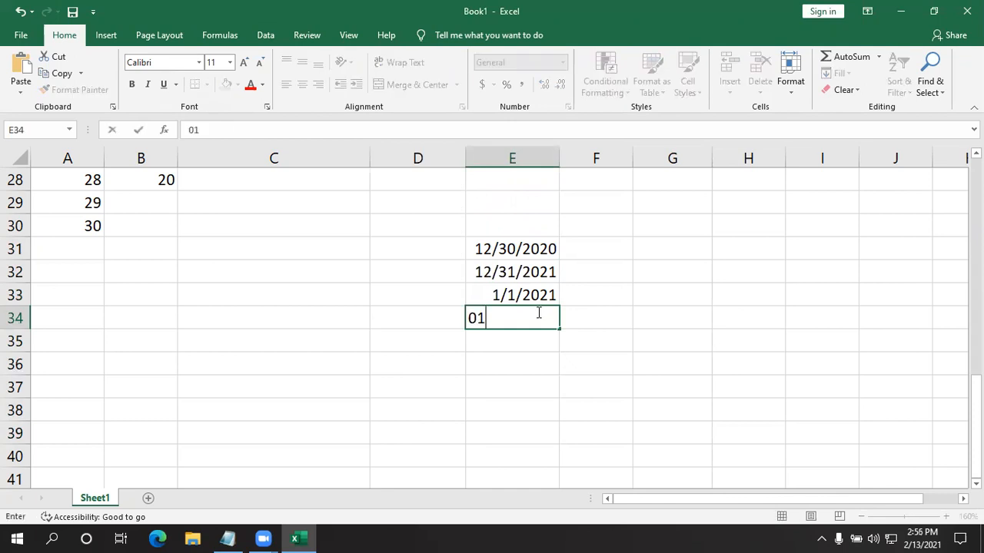
type("/02/2021")
key("Return")
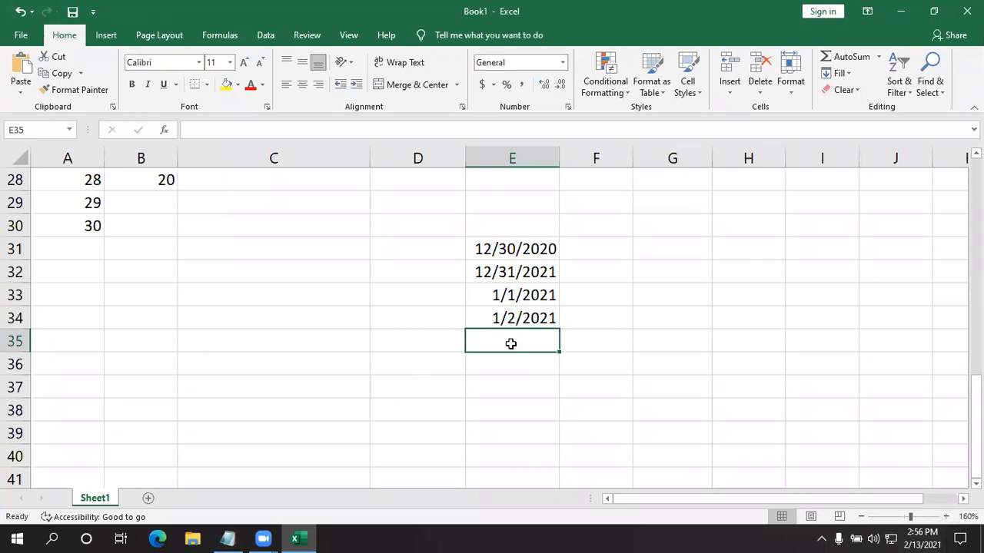
type("2")
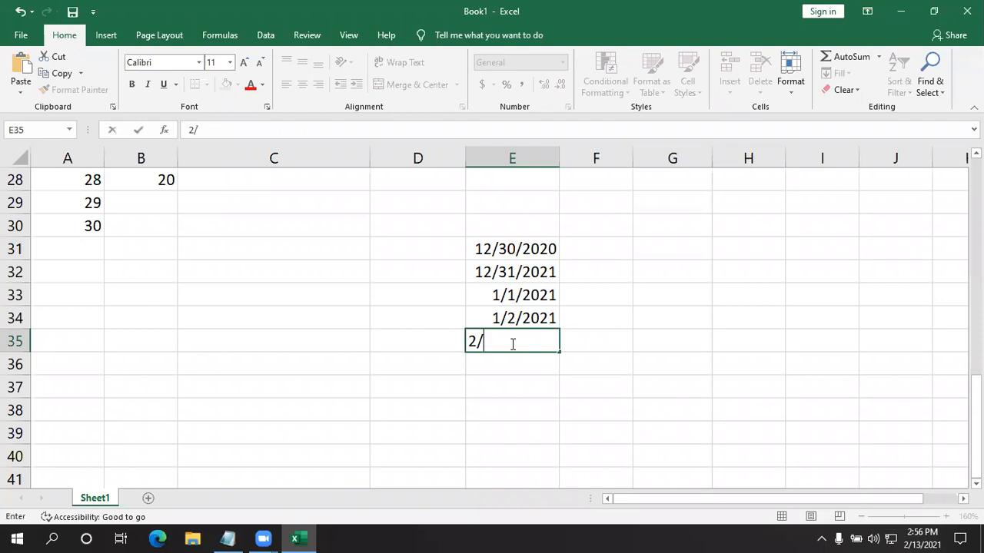
type("/")
key("BackSpace")
key("BackSpace")
left_click(621, 376)
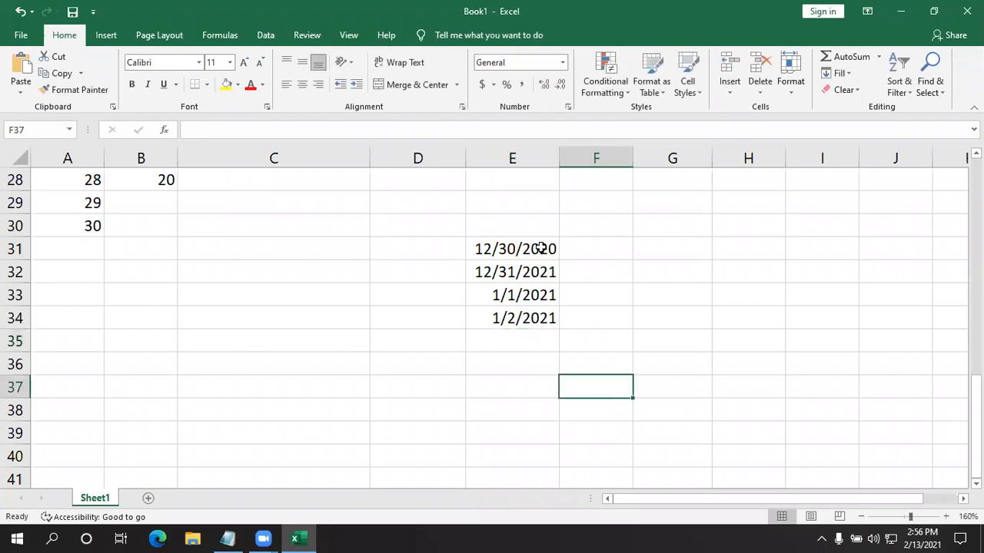
- Preview a date-occurring highlight rule on E31:E34 for Last month with Light Red Fill with Dark Red Text
left_click_drag(540, 247, 523, 315)
left_click_drag(523, 242, 521, 319)
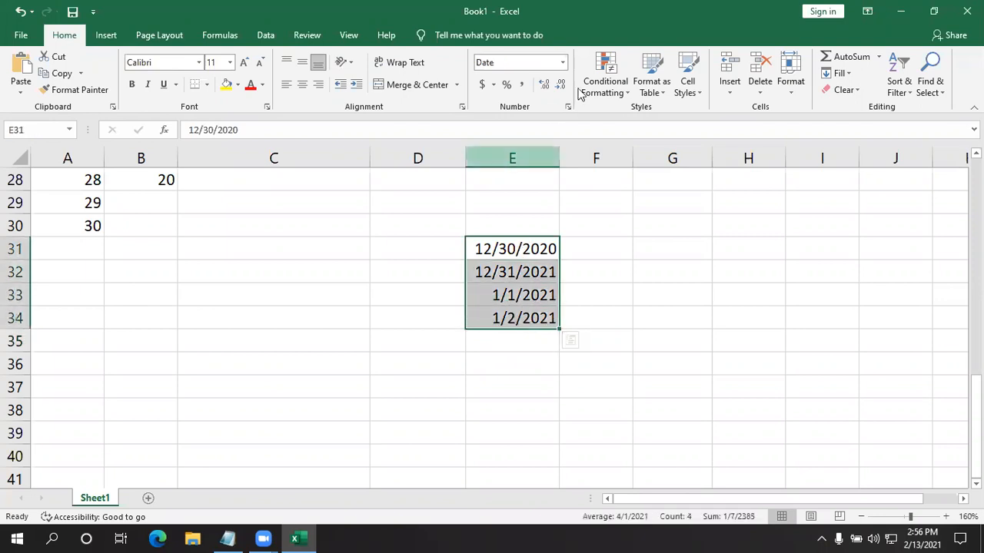
left_click(584, 88)
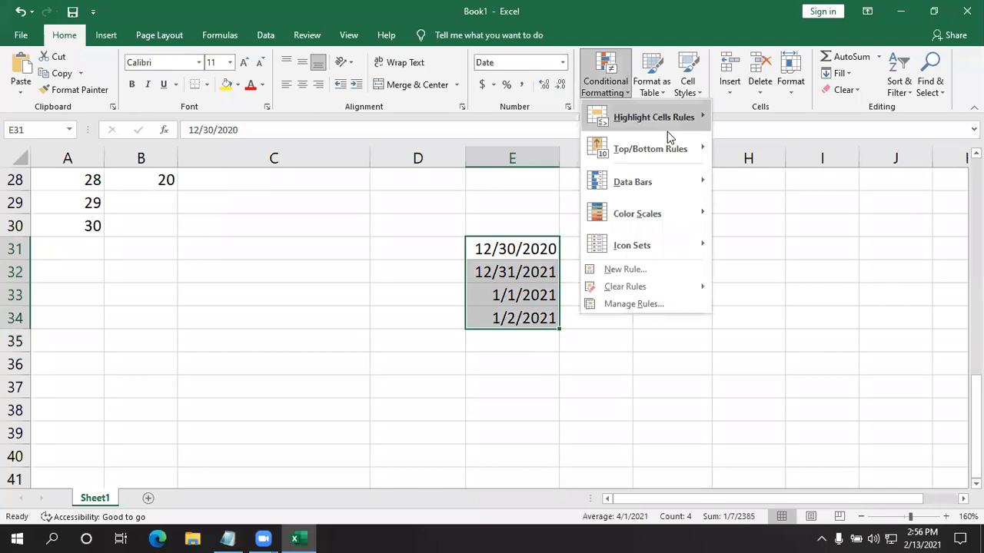
mouse_move(677, 118)
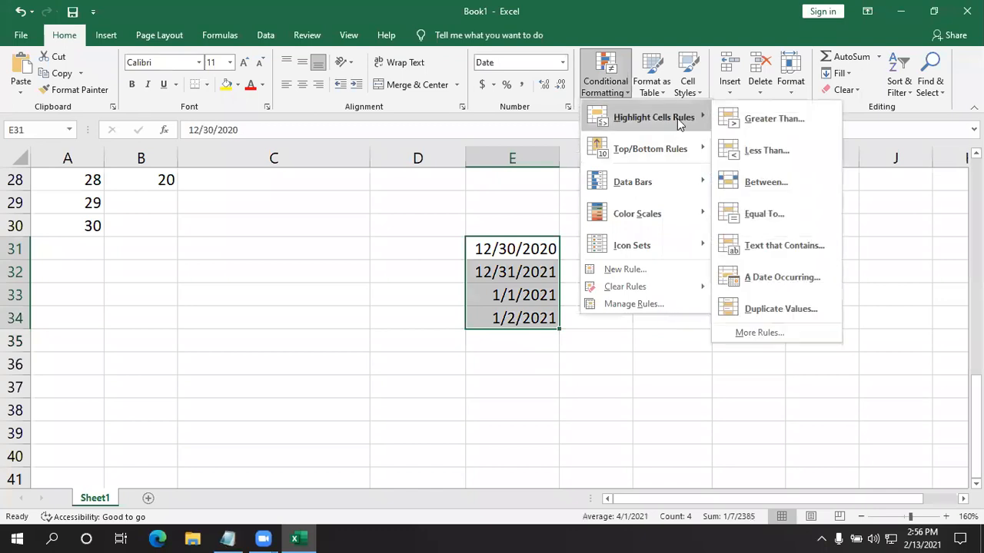
left_click(788, 274)
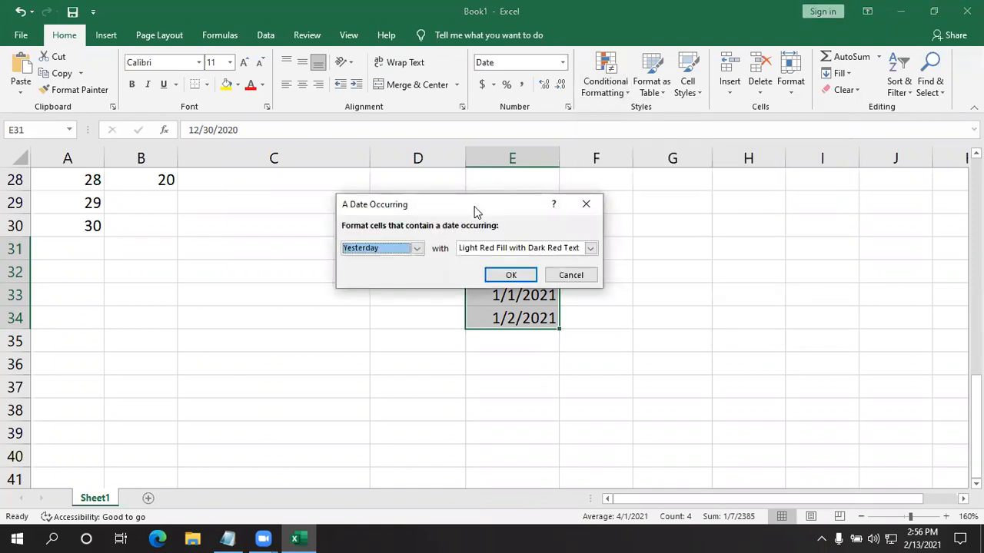
left_click_drag(476, 212, 722, 188)
left_click(677, 223)
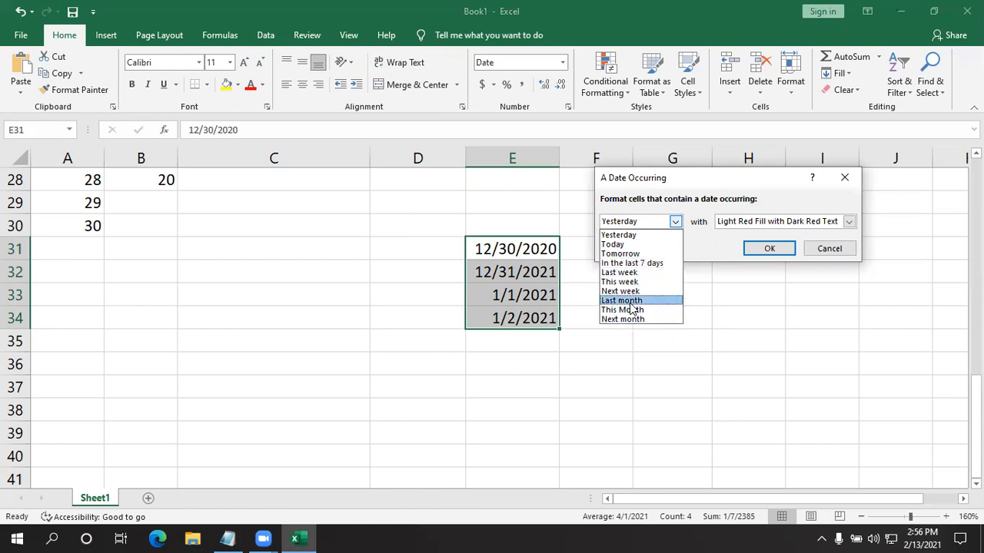
left_click(630, 301)
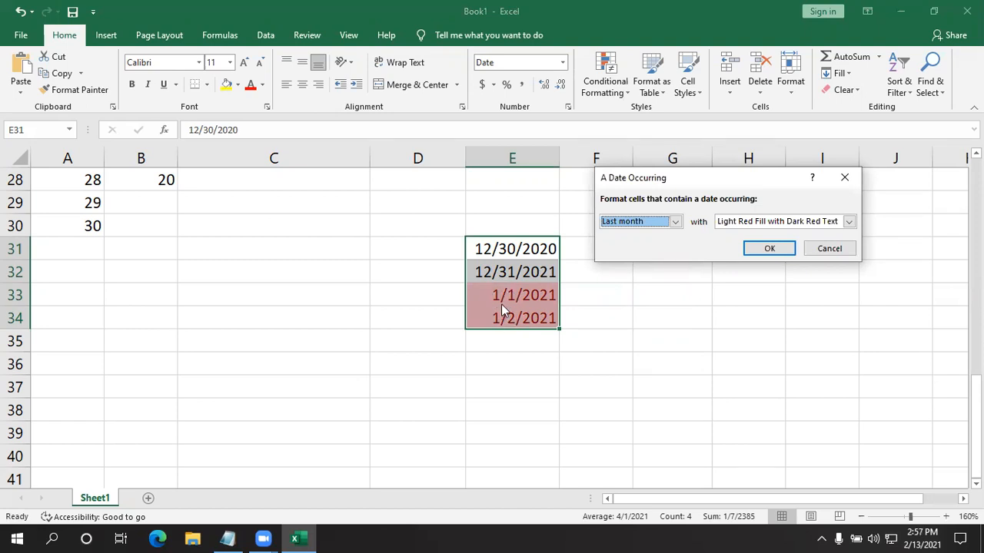
- Preview the date highlight rule on the four dates for Today and In the last 7 days, discarding the rule
left_click(675, 221)
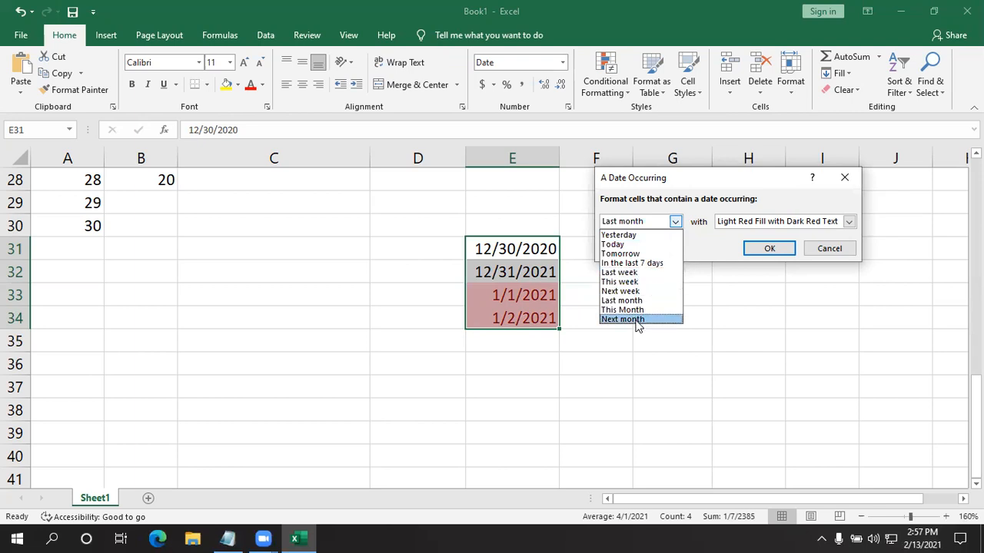
left_click(618, 246)
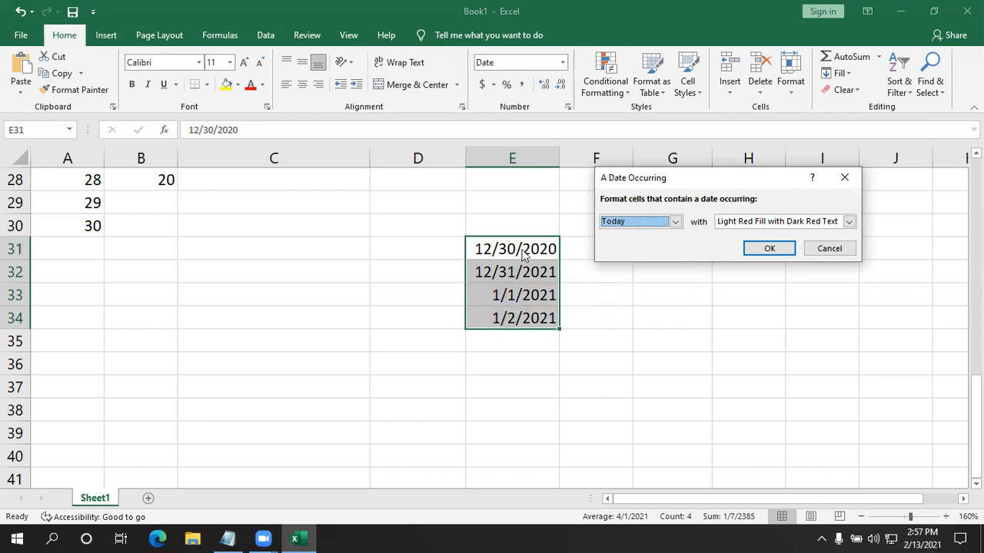
left_click(675, 221)
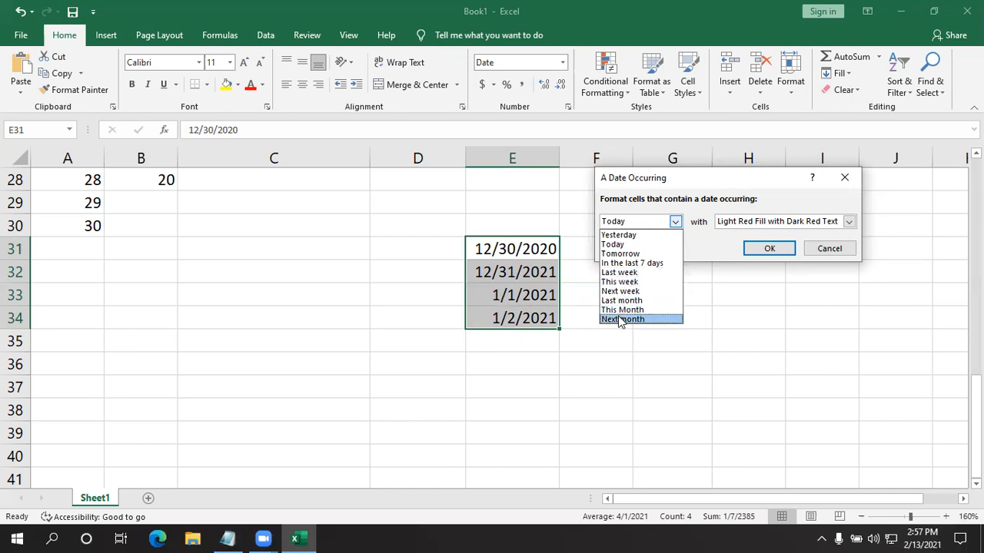
left_click(630, 263)
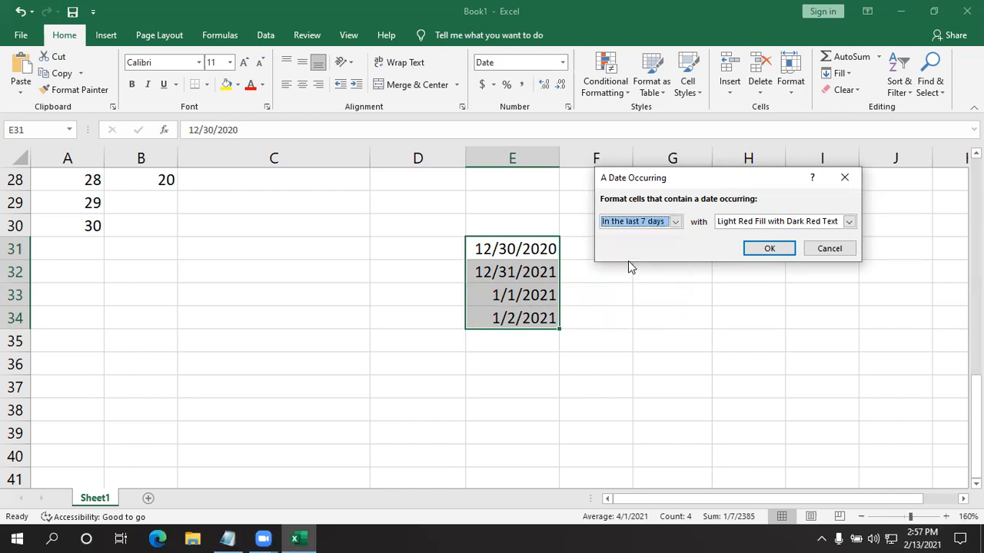
left_click(836, 254)
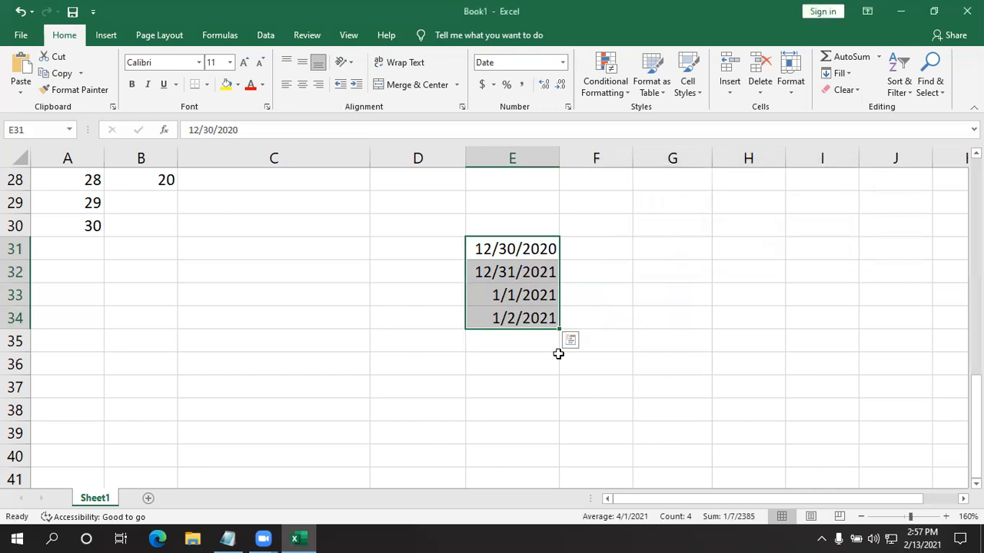
- Enter the dates 02/02/2021 in cell E35 and 02/13/2021 in cell E36
left_click(542, 344)
type("0")
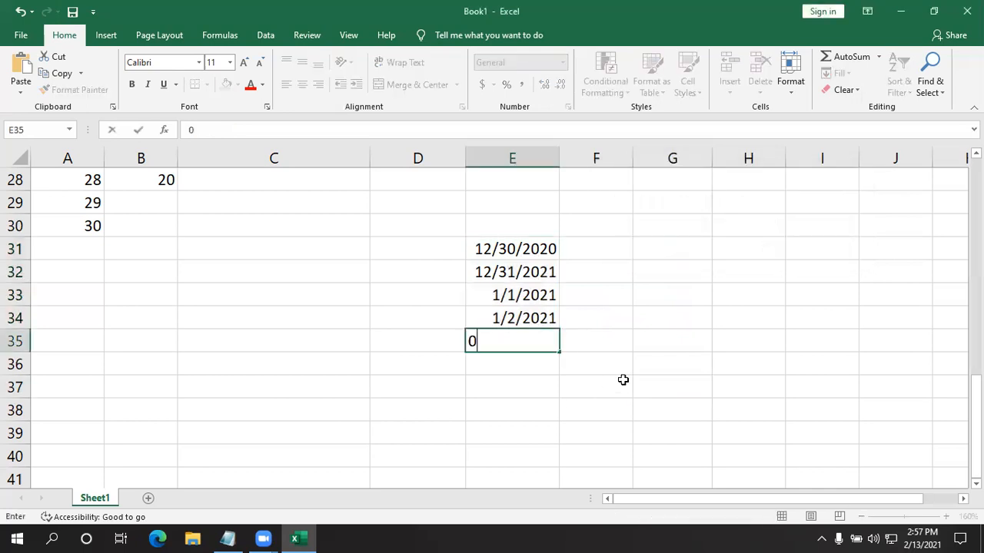
type("2/02/2021")
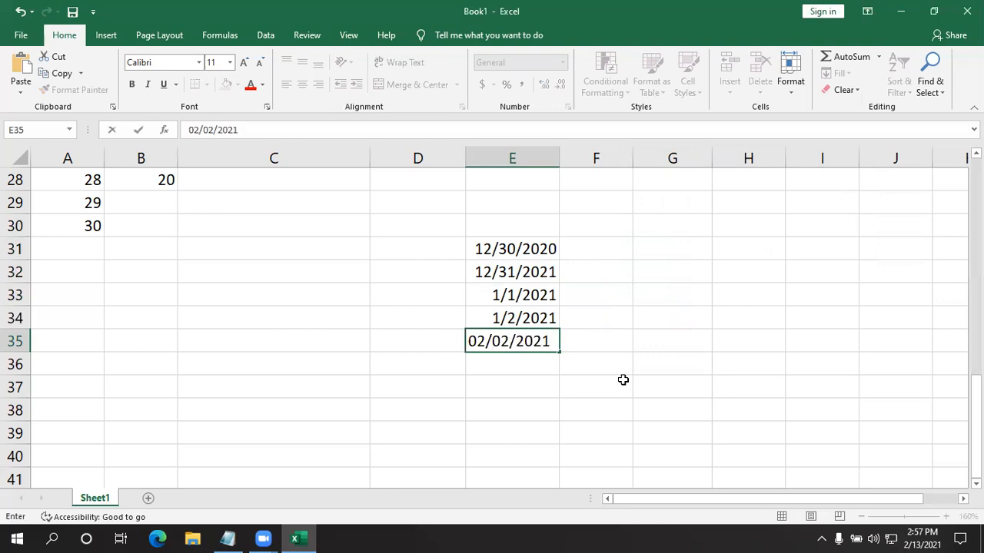
left_click(478, 370)
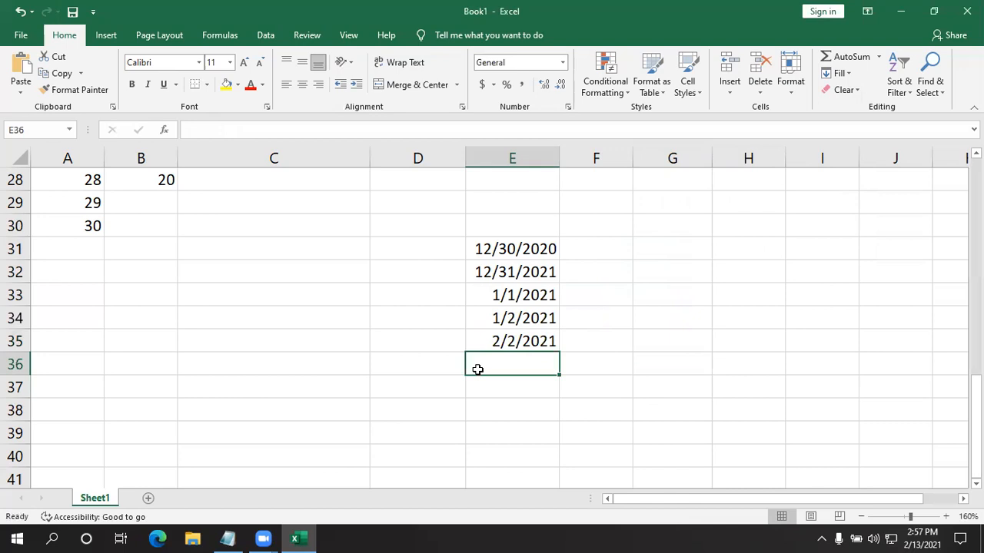
type("02/13/2021")
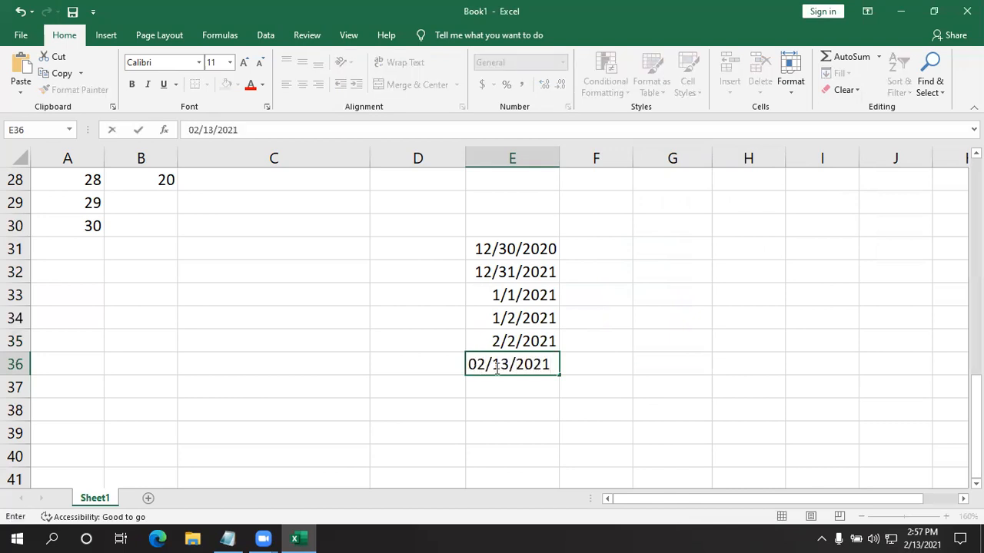
left_click(621, 403)
- Preview a date-occurring highlight rule on E31:E36 for Today with Light Red Fill with Dark Red Text
left_click_drag(530, 253, 547, 371)
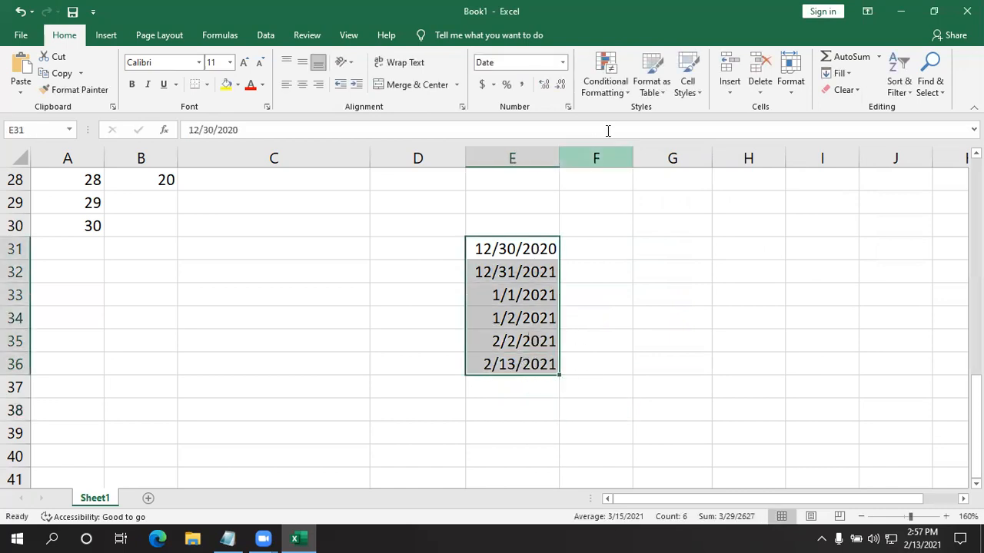
left_click(606, 77)
mouse_move(653, 116)
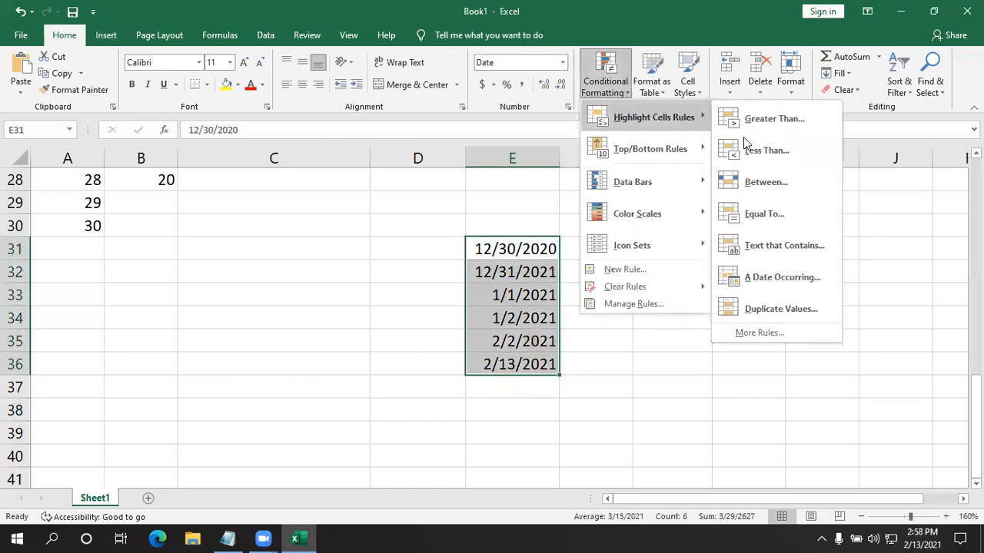
left_click(781, 276)
left_click(676, 222)
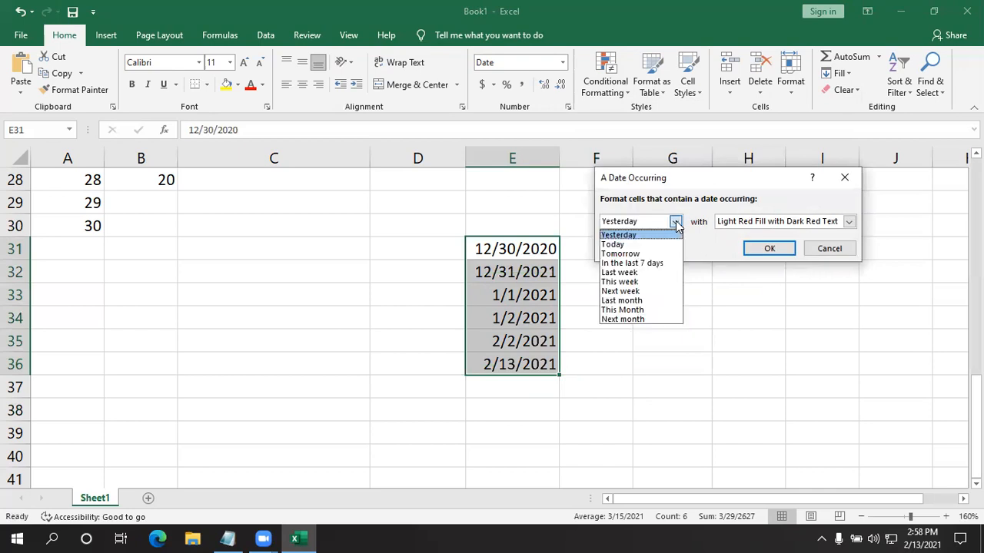
left_click(633, 246)
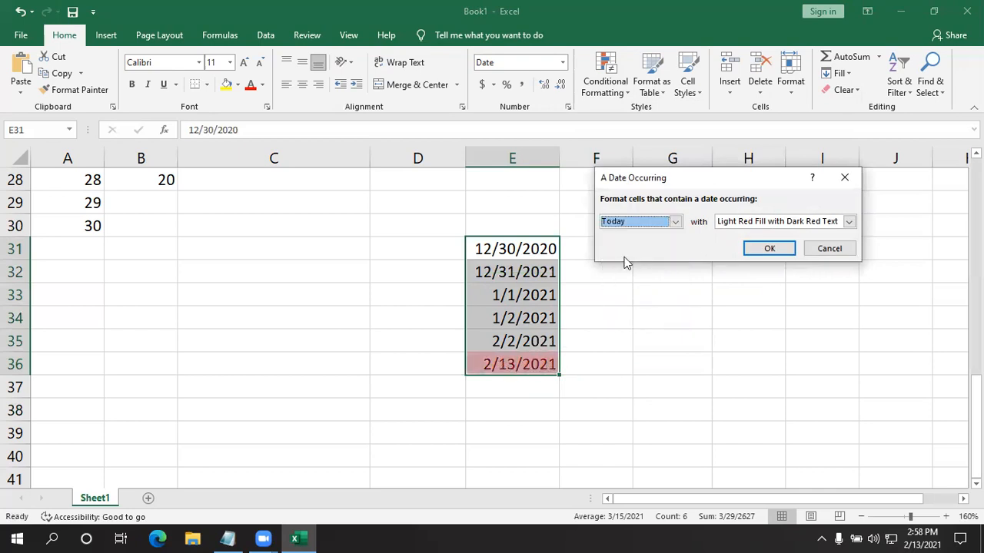
- Preview the date highlight rule on E31:E36 for This Month and Last month, discarding the rule
left_click(675, 222)
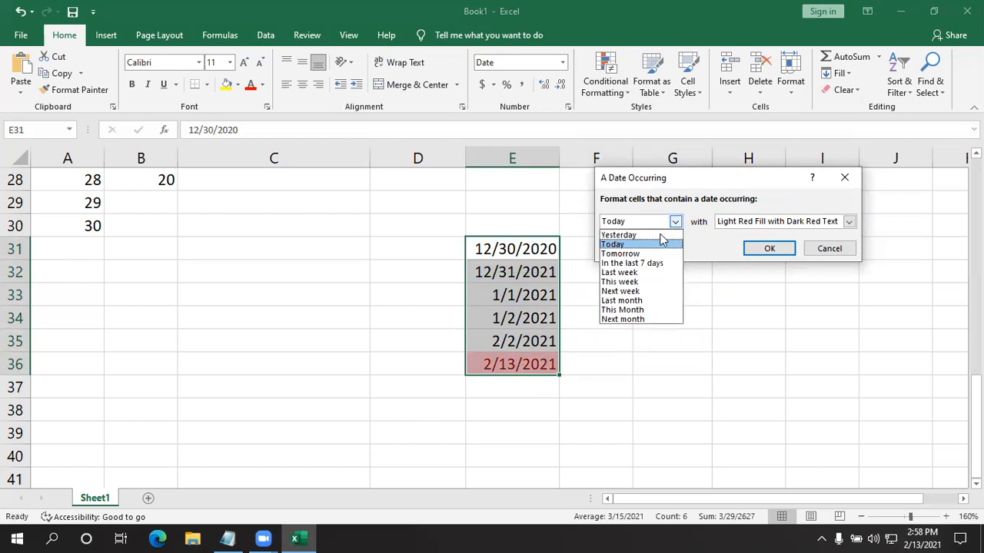
left_click(622, 310)
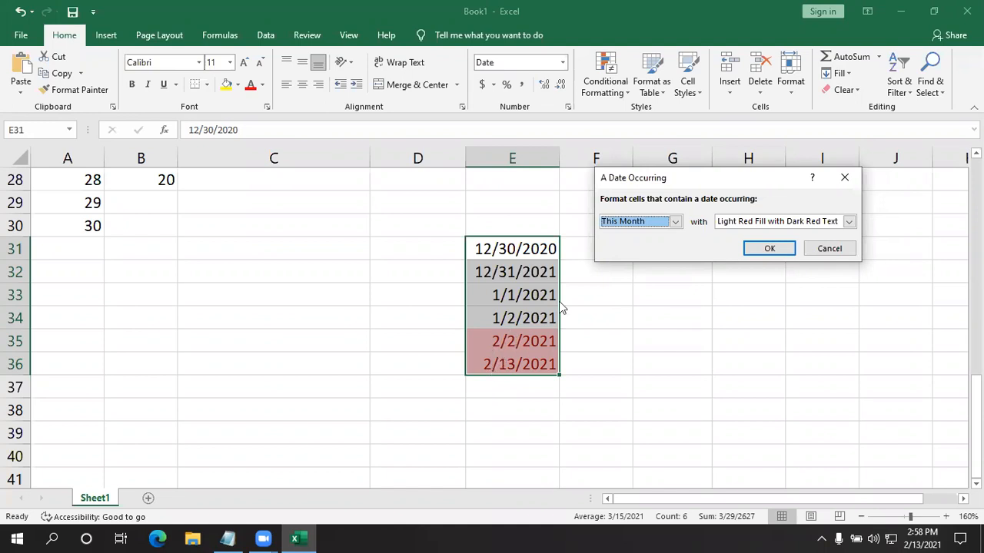
left_click(675, 221)
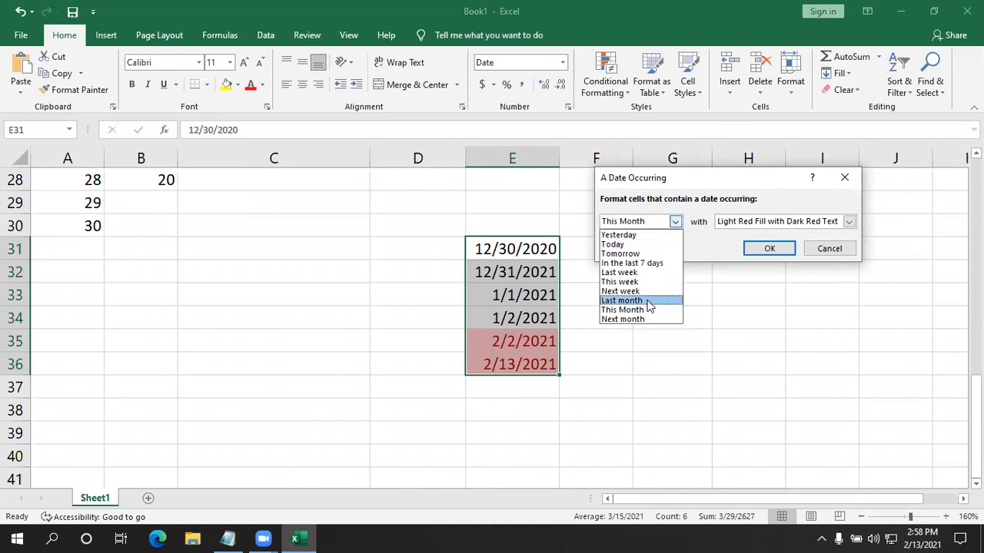
left_click(614, 305)
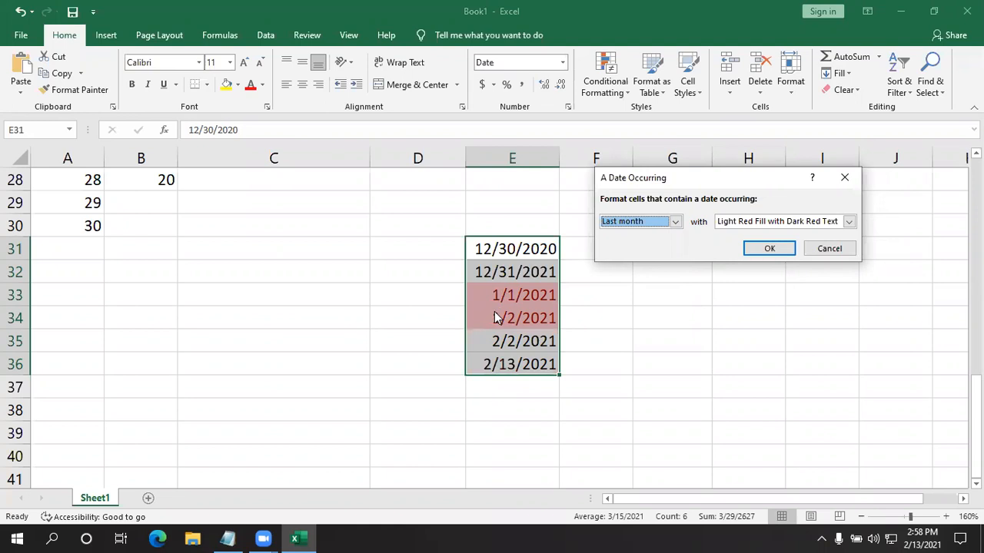
left_click(675, 222)
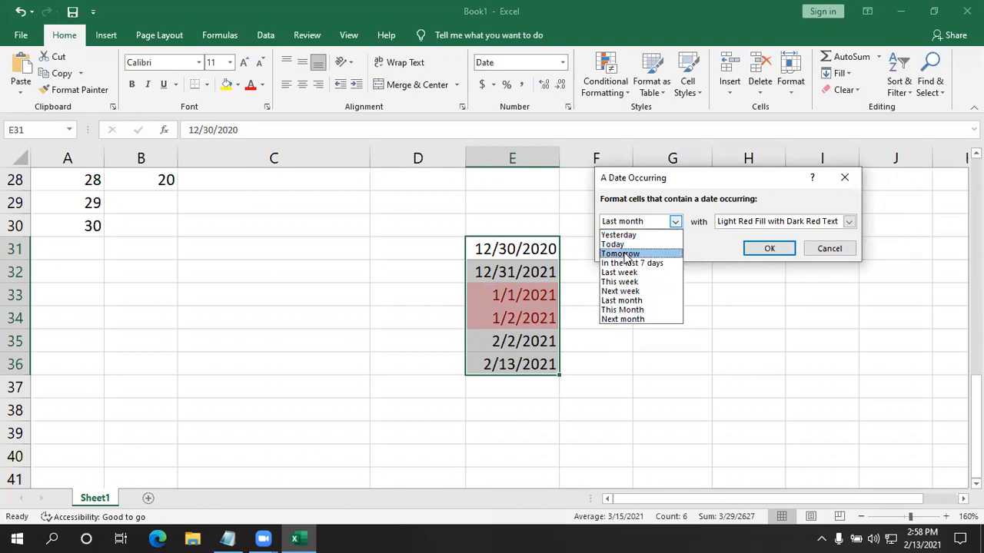
left_click(528, 377)
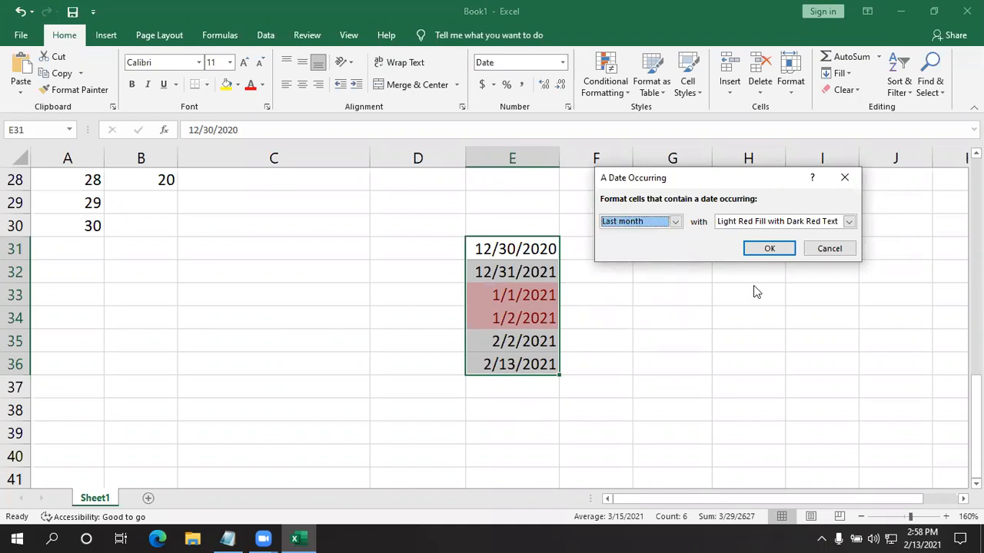
left_click(838, 247)
- Enter the date 02/14/2021 in cell E37, below the other dates
left_click(507, 394)
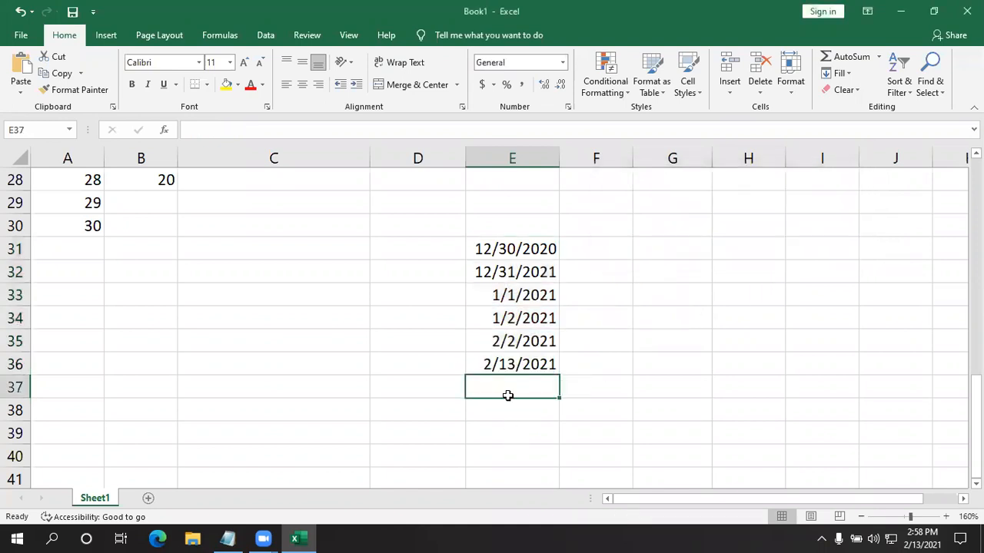
type("02")
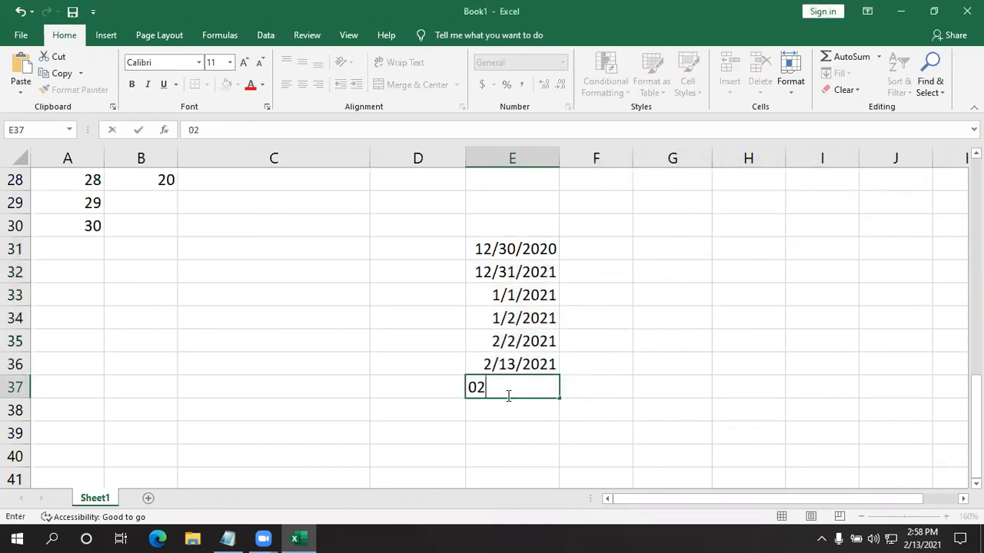
type("/14/2021")
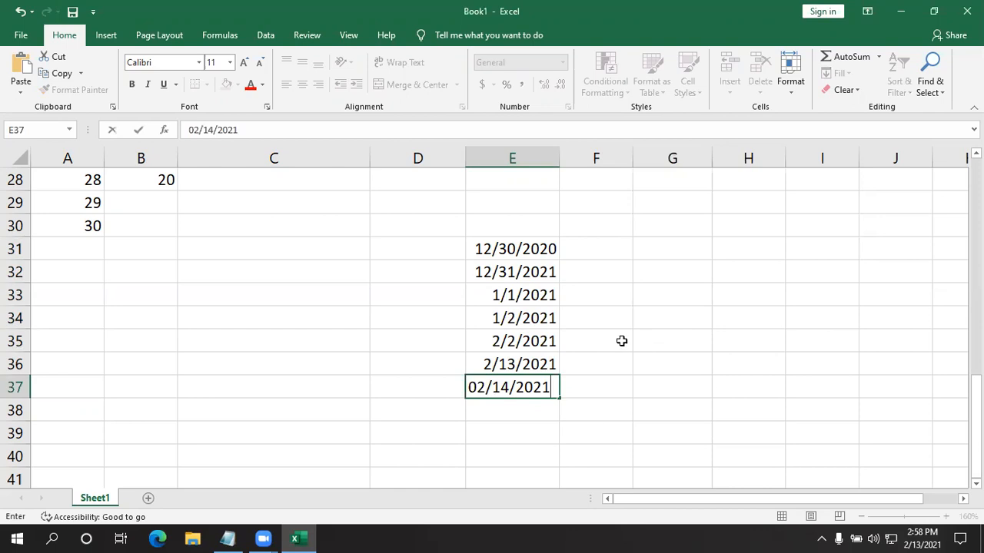
left_click(650, 341)
- Preview a date-occurring highlight rule on E31:E37 for Tomorrow with Light Red Fill with Dark Red Text, discarding the rule
left_click_drag(529, 260, 512, 386)
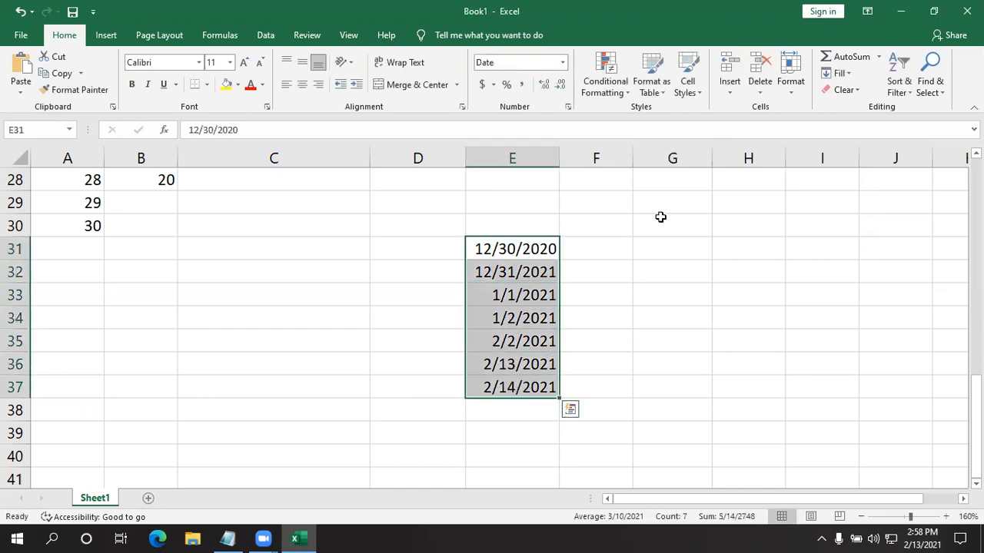
left_click(687, 81)
left_click(687, 80)
left_click(605, 91)
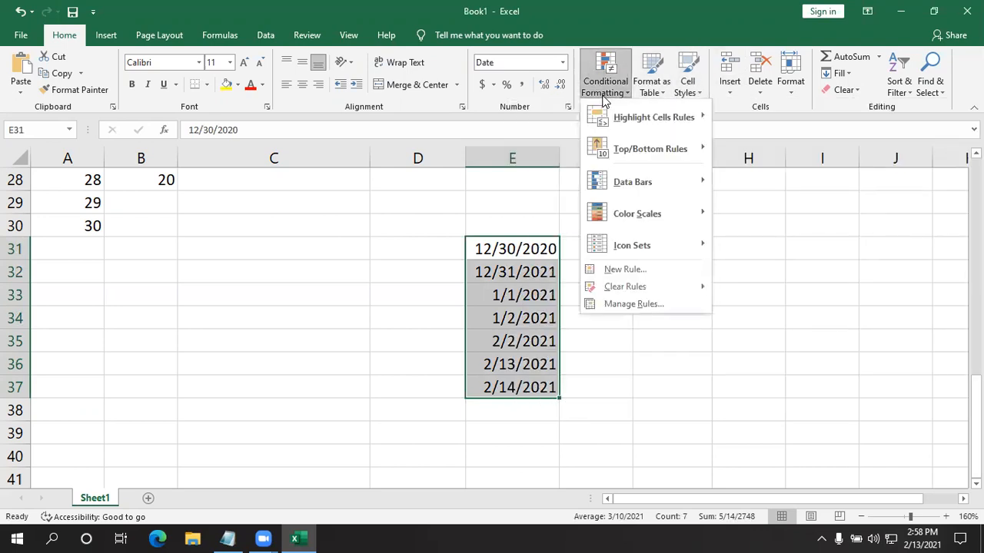
mouse_move(621, 117)
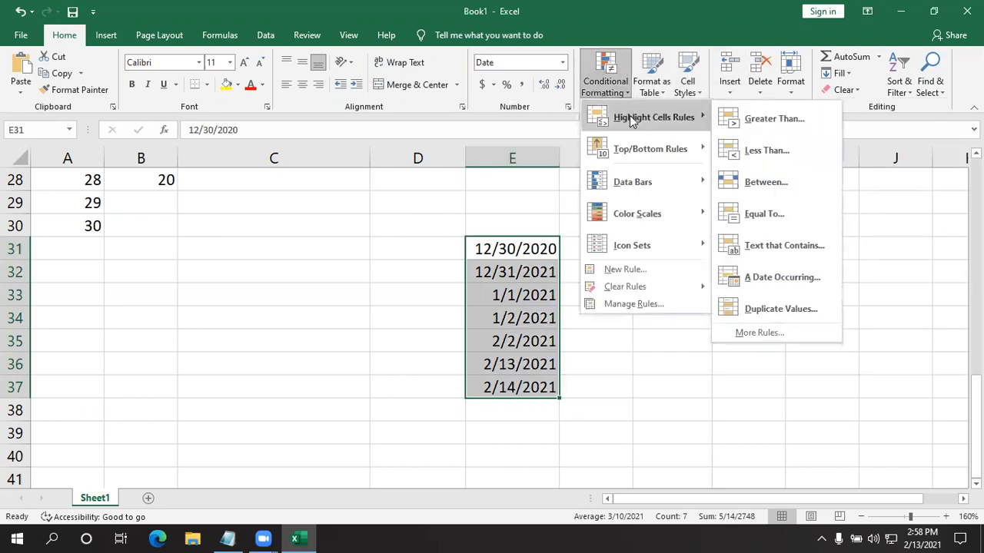
left_click(766, 279)
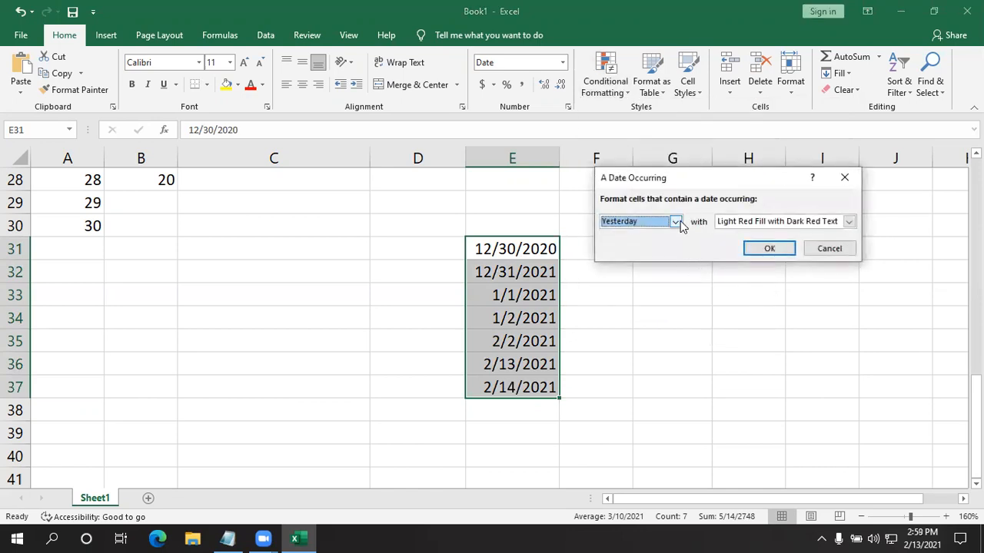
left_click(675, 222)
left_click(654, 254)
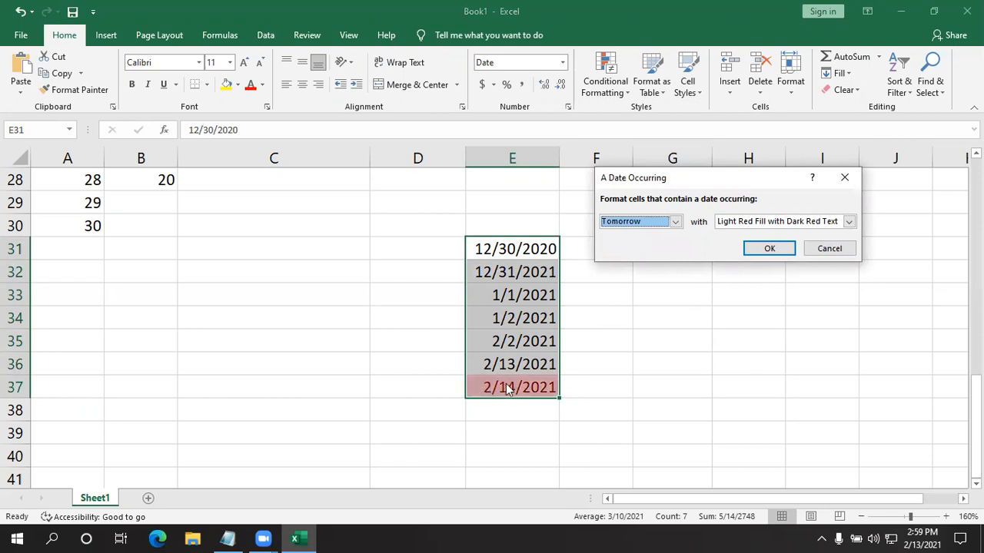
left_click(823, 250)
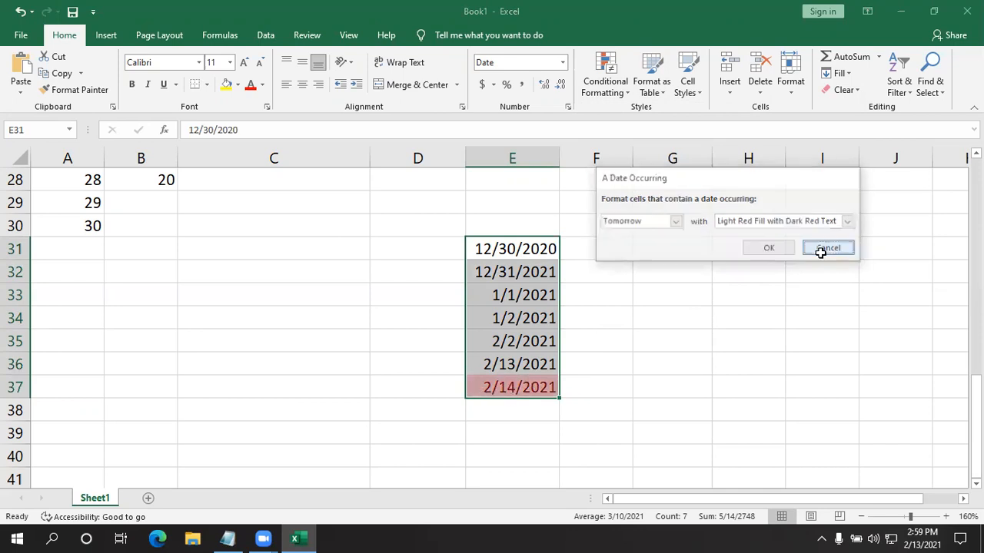
left_click(732, 299)
scroll(602, 362, "up", 2)
scroll(592, 368, "down", 2)
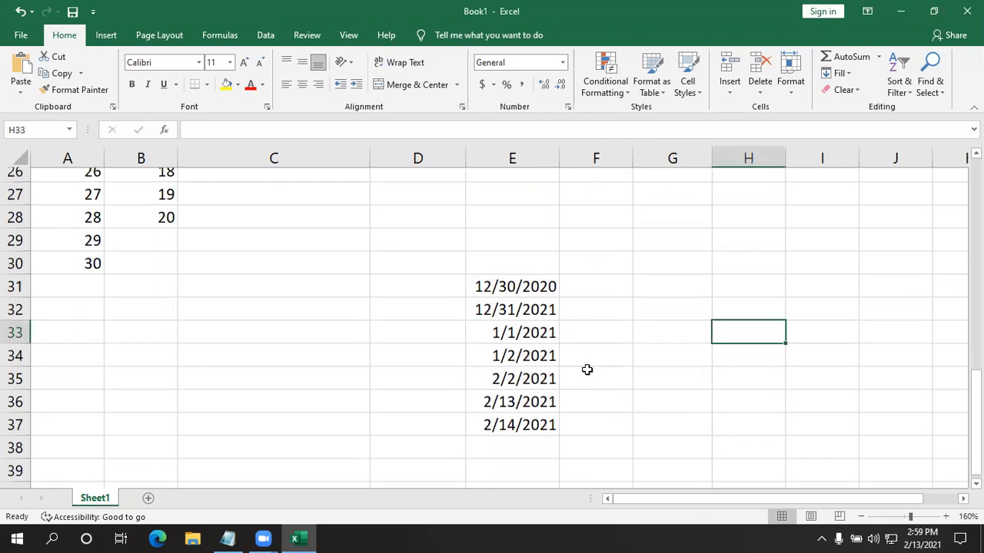
left_click_drag(604, 426, 447, 229)
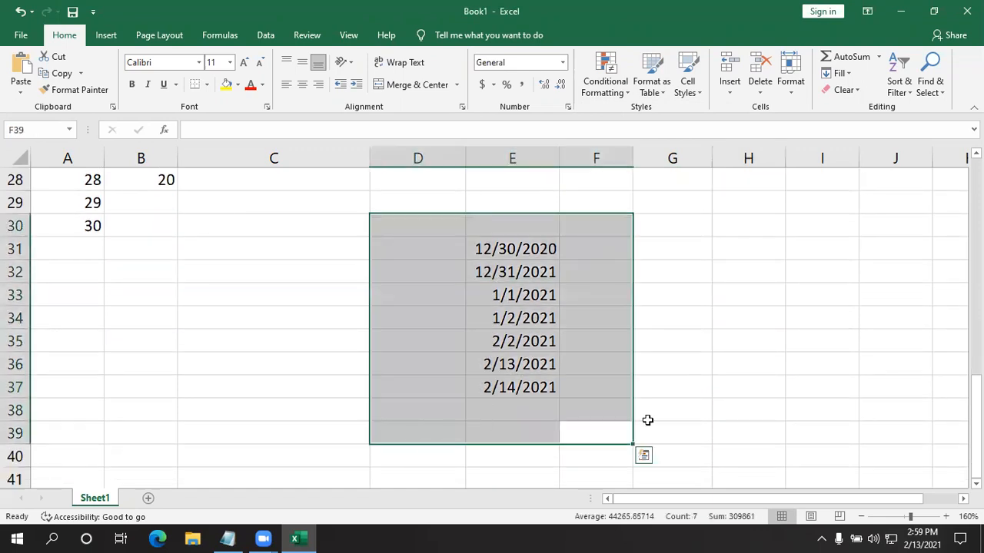
left_click(725, 407)
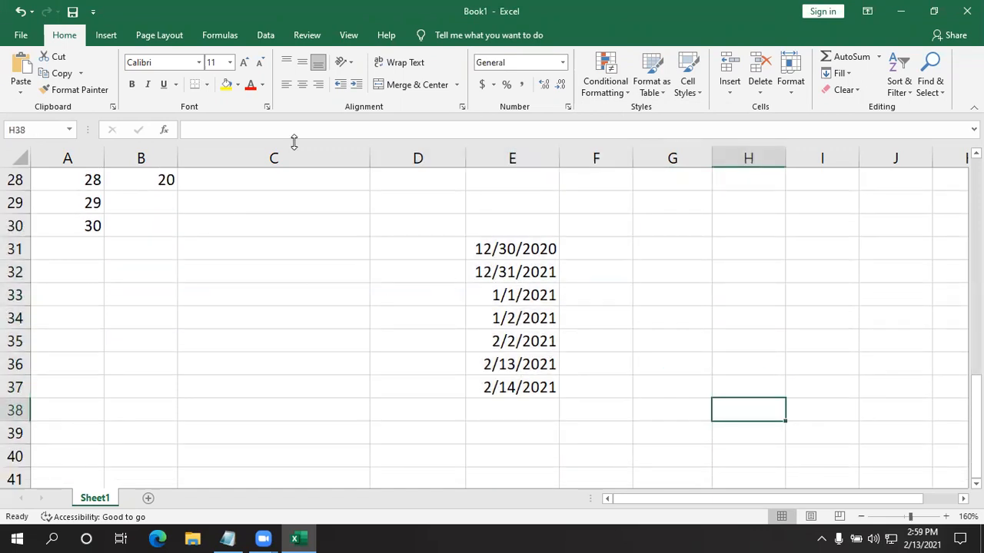
- Enter the date 12/30/2021 in cell C31
left_click(304, 247)
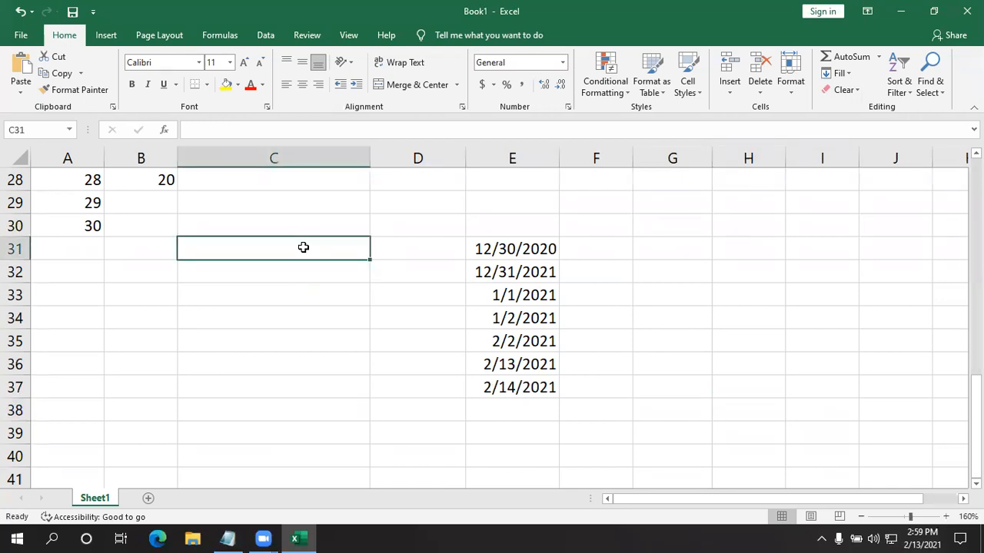
type("12/30")
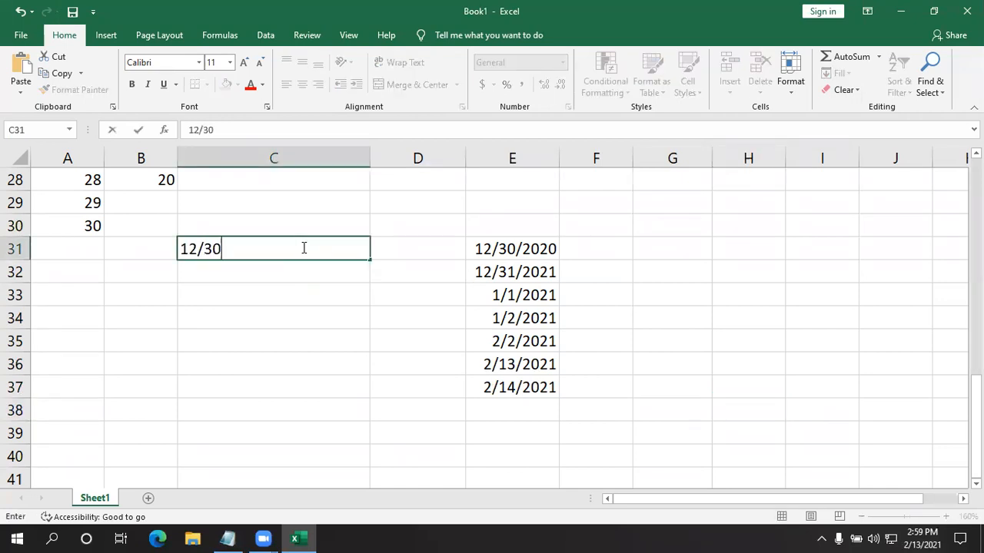
type("/2021")
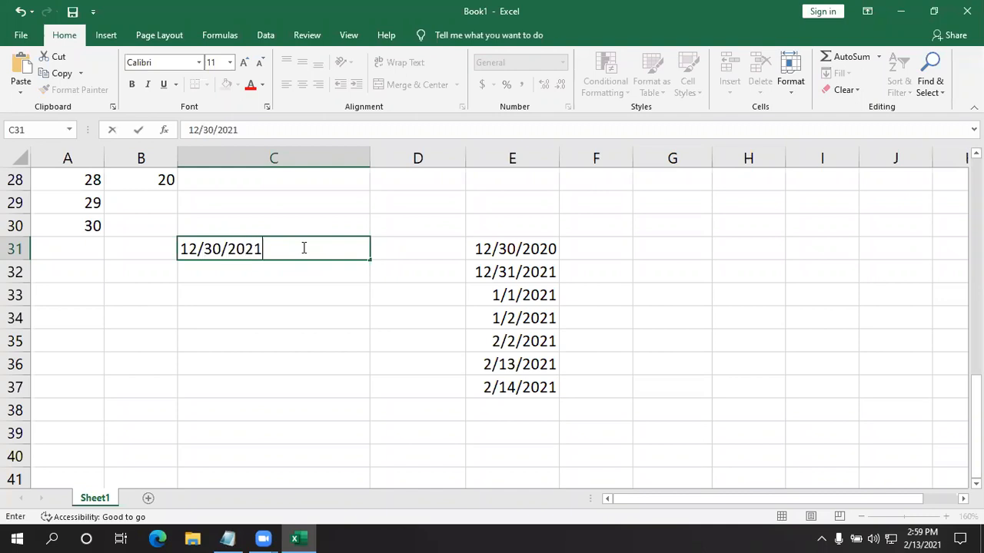
key("Return")
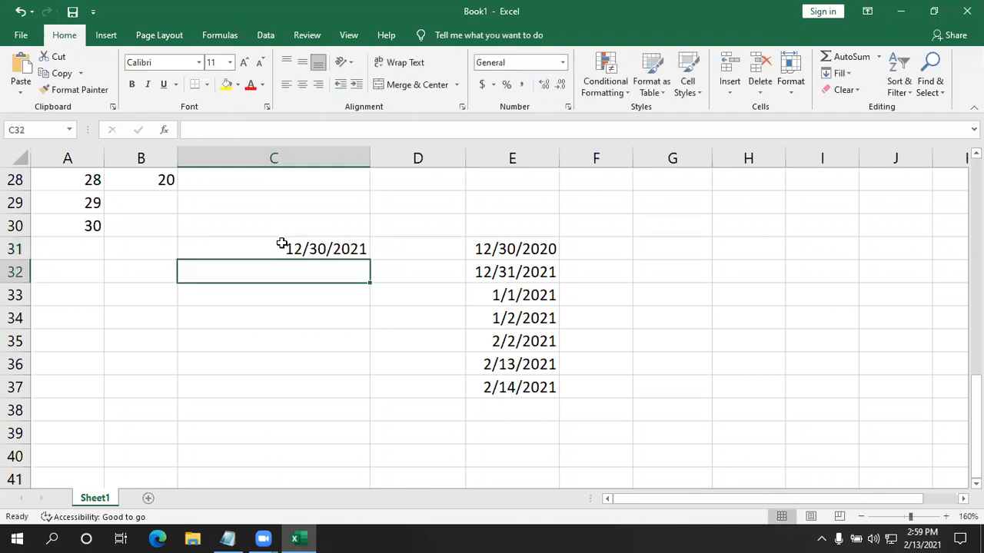
left_click(284, 243)
left_click_drag(368, 262, 373, 405)
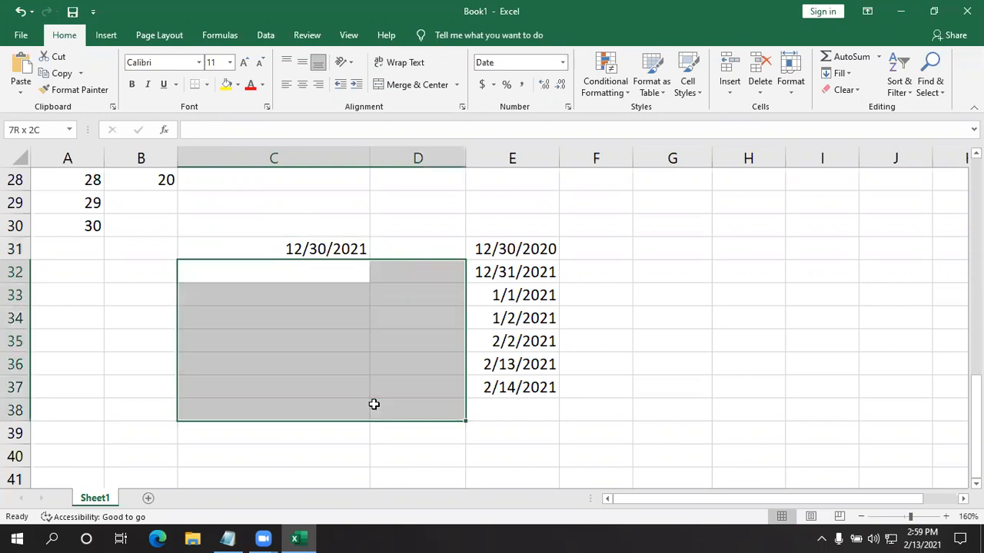
left_click(325, 248)
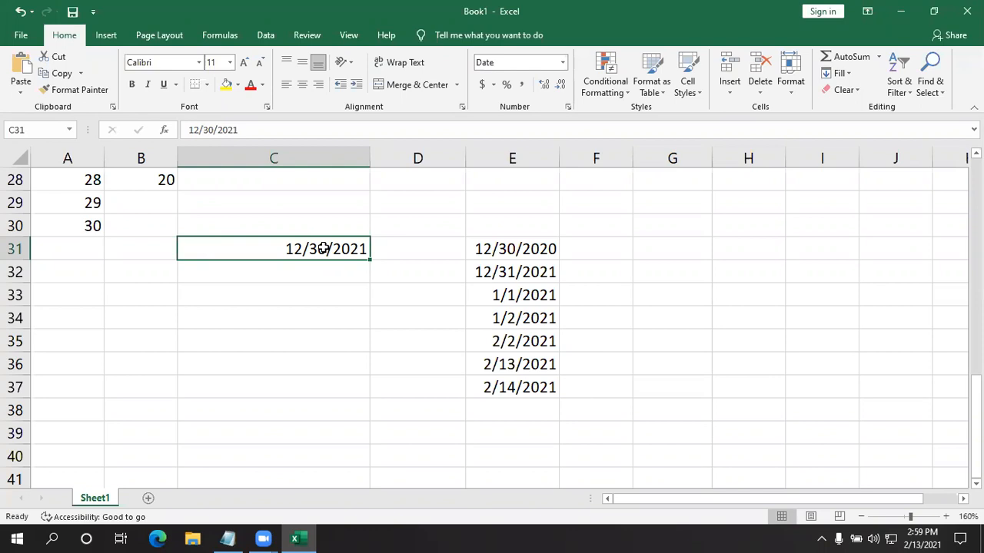
left_click_drag(324, 248, 322, 445)
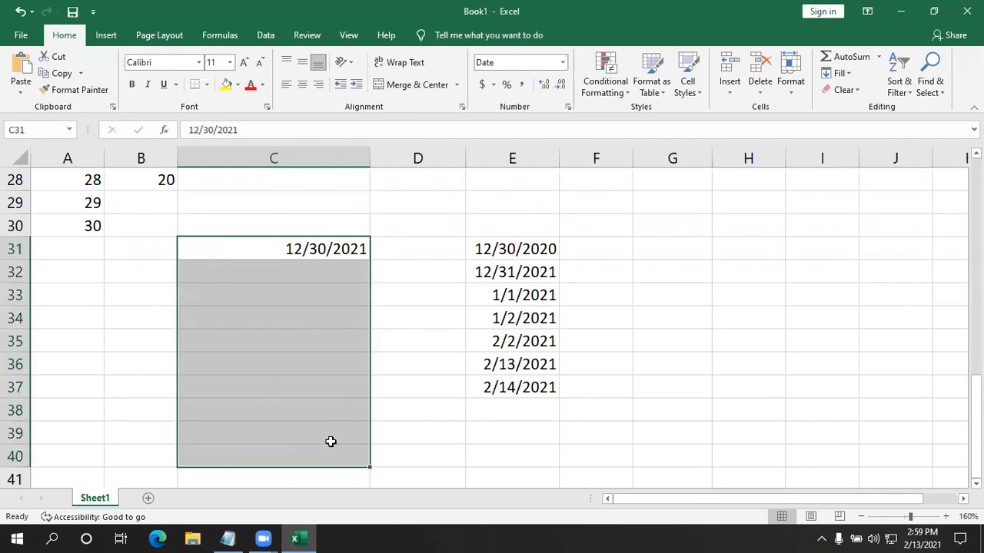
left_click(450, 369)
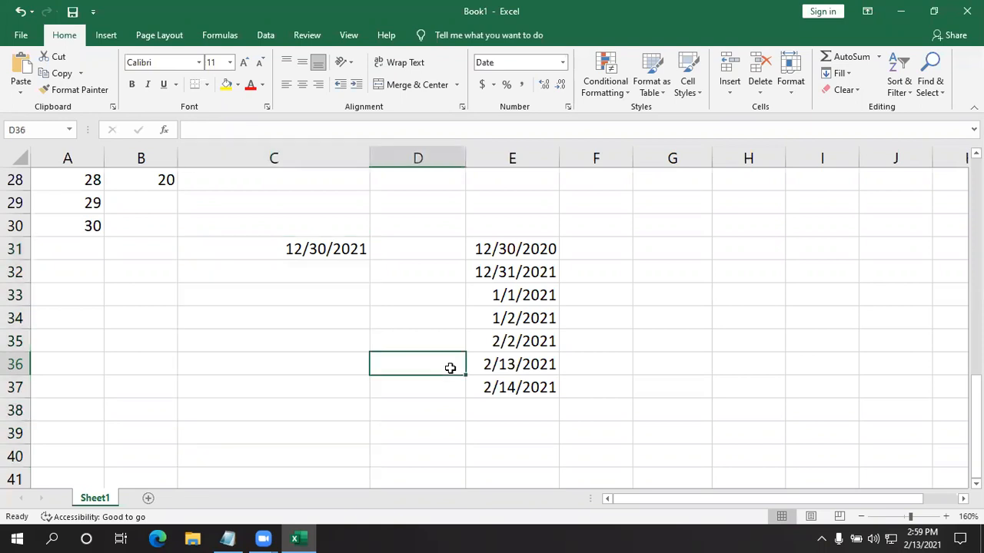
left_click(325, 250)
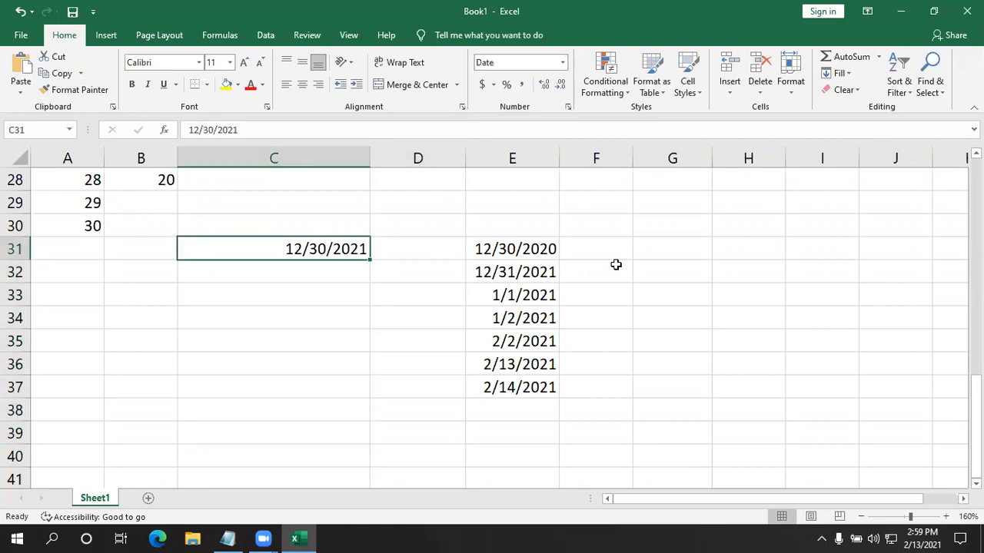
left_click(843, 73)
left_click(294, 444)
left_click(287, 392)
left_click(293, 232)
left_click(288, 248)
- Try to fill C31:C40 with a date series in columns, using the Day unit and a step value of 1
left_click_drag(279, 250, 239, 445)
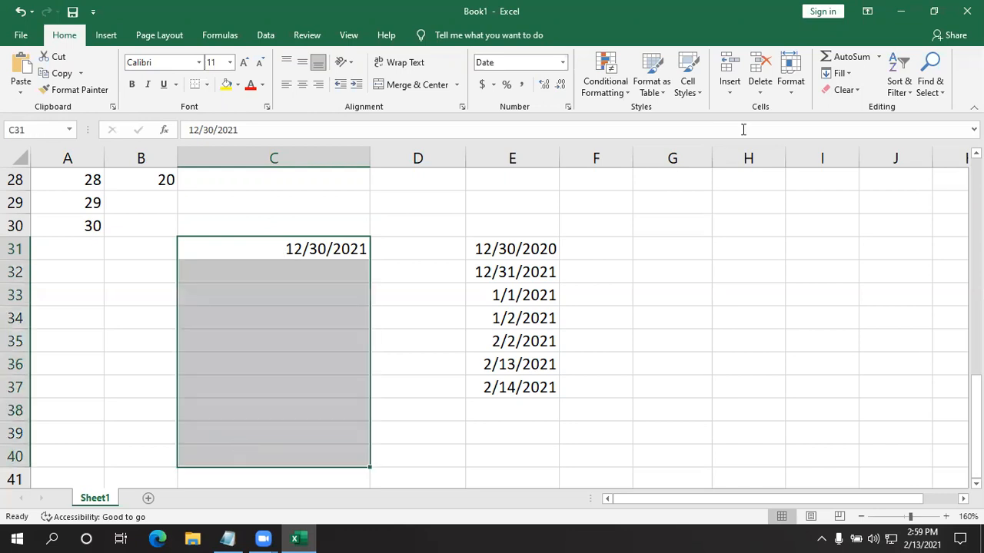
left_click(850, 73)
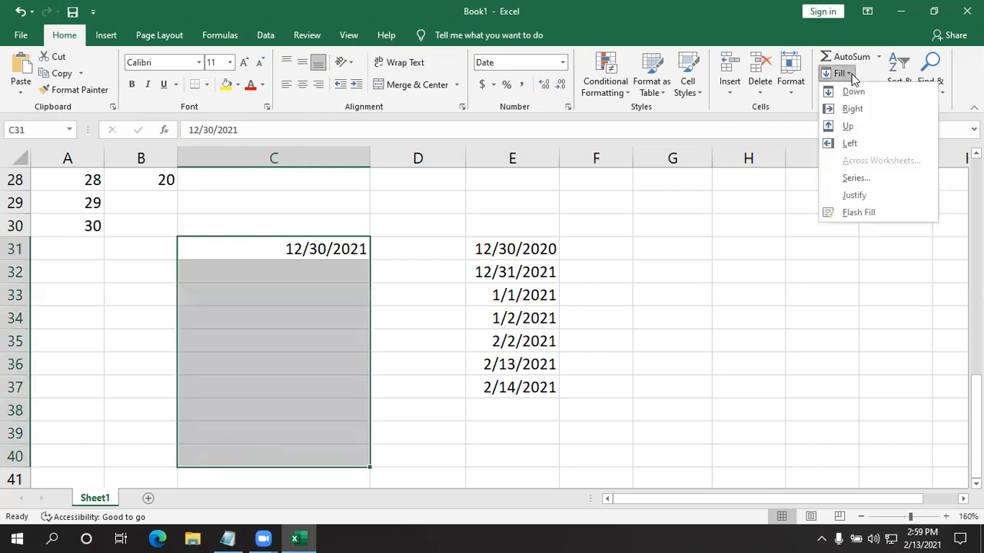
left_click(868, 178)
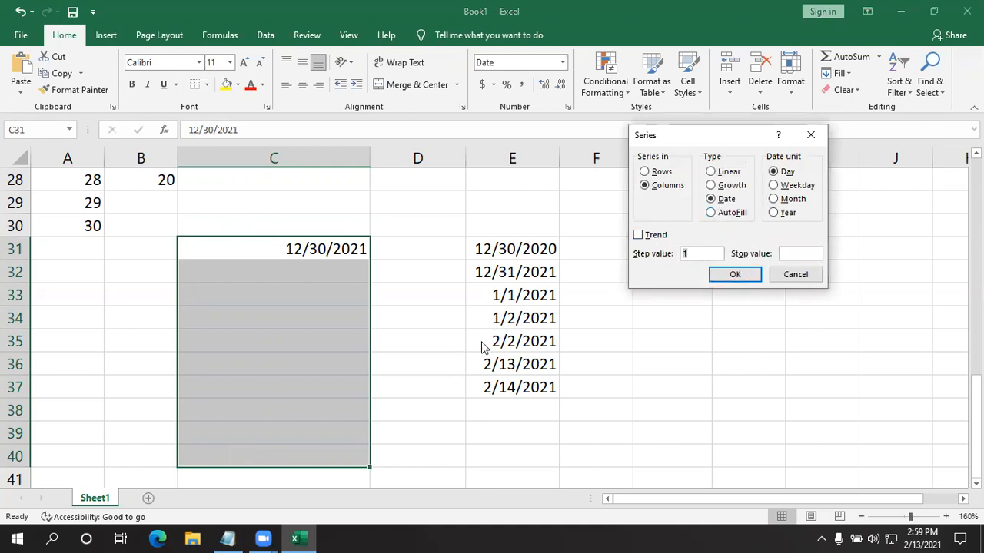
left_click(734, 275)
- Enter the date 01/01/2021 in cell G33
left_click(681, 288)
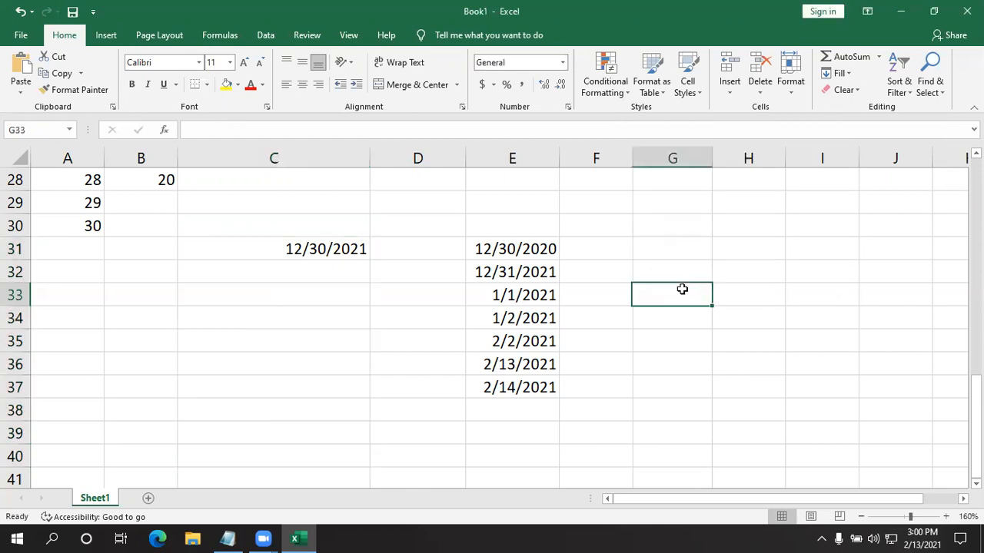
type("01")
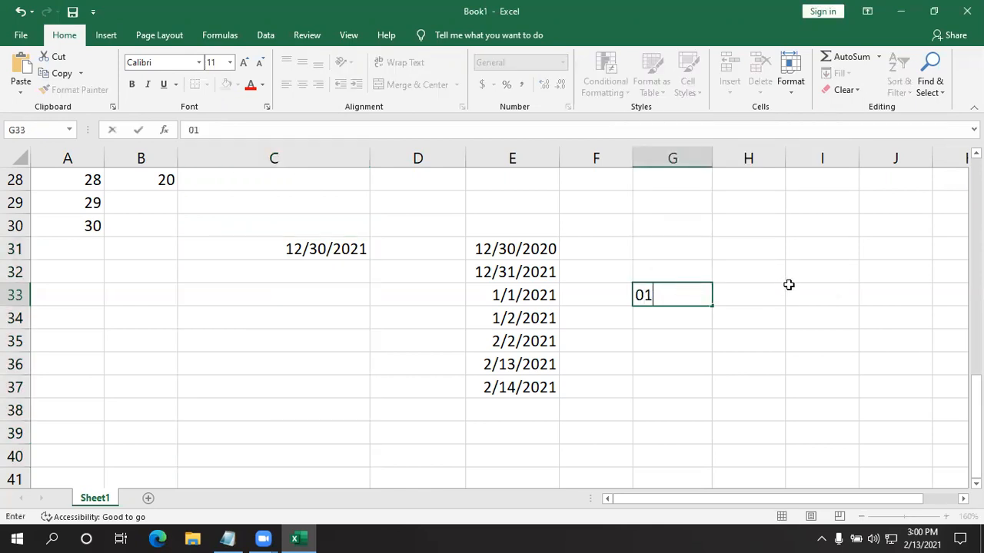
type("/01/2021")
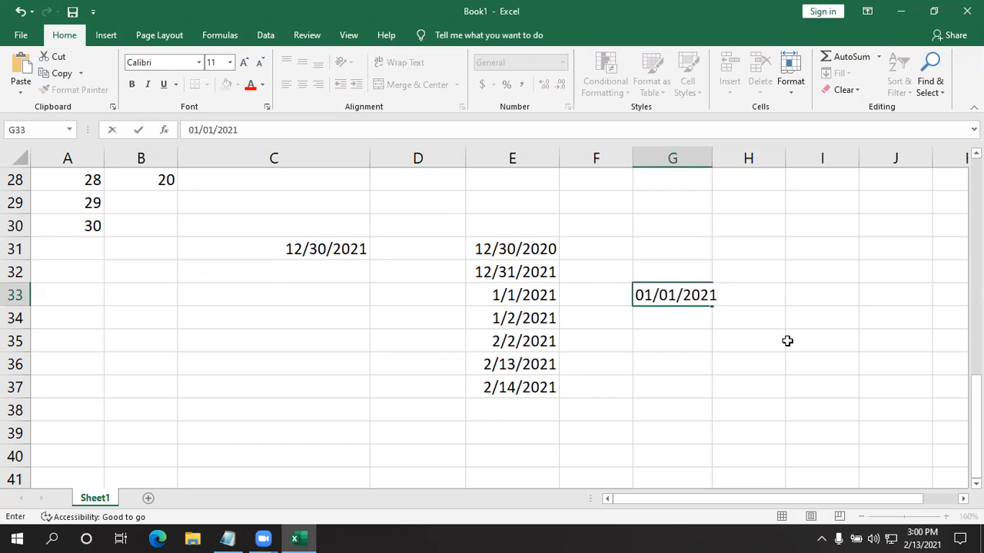
left_click(787, 340)
- Fill G33:G41 from its starting date with a column series of type AutoFill
left_click(692, 299)
mouse_move(693, 300)
left_mouse_down()
mouse_move(694, 443)
mouse_move(693, 294)
left_mouse_up()
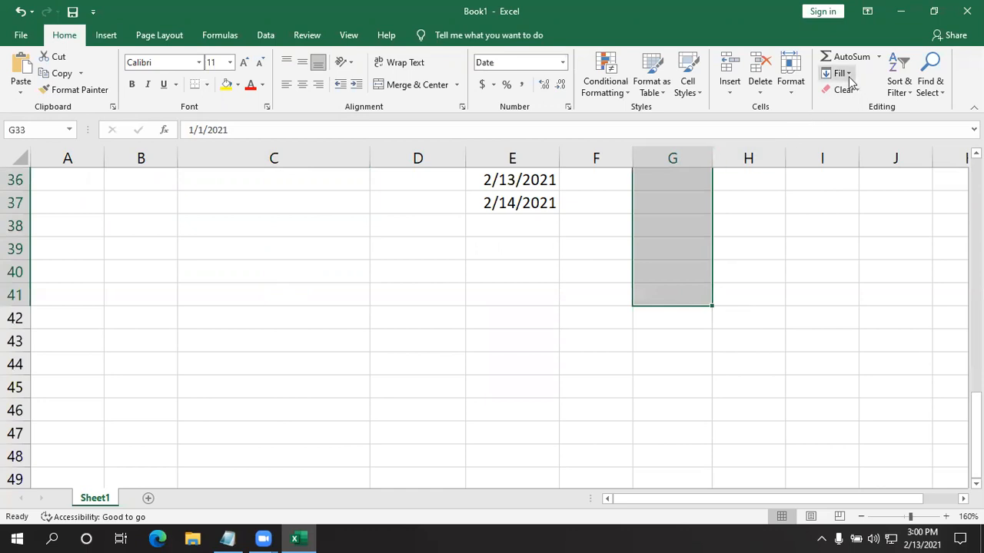
left_click(848, 75)
left_click(853, 177)
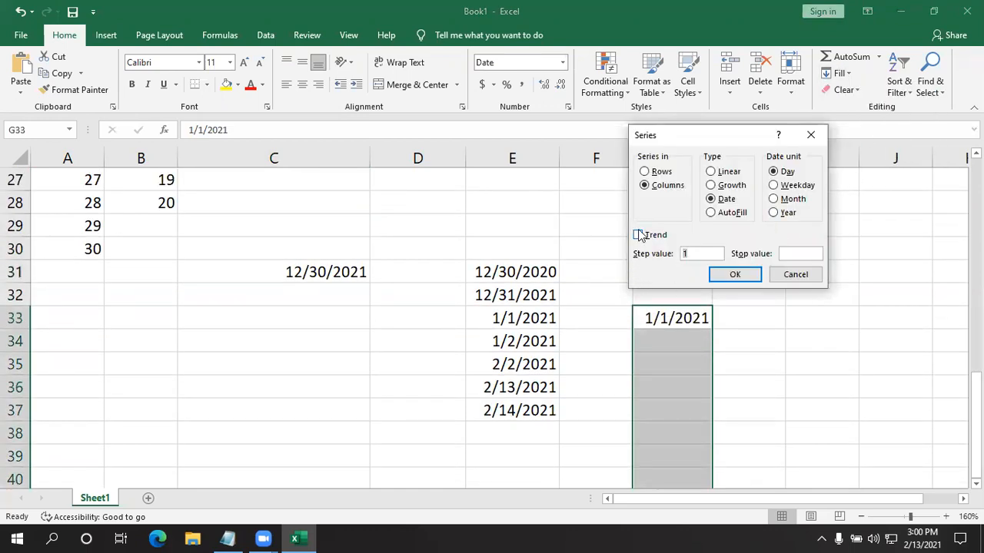
left_click(773, 200)
left_click(773, 213)
left_click(711, 213)
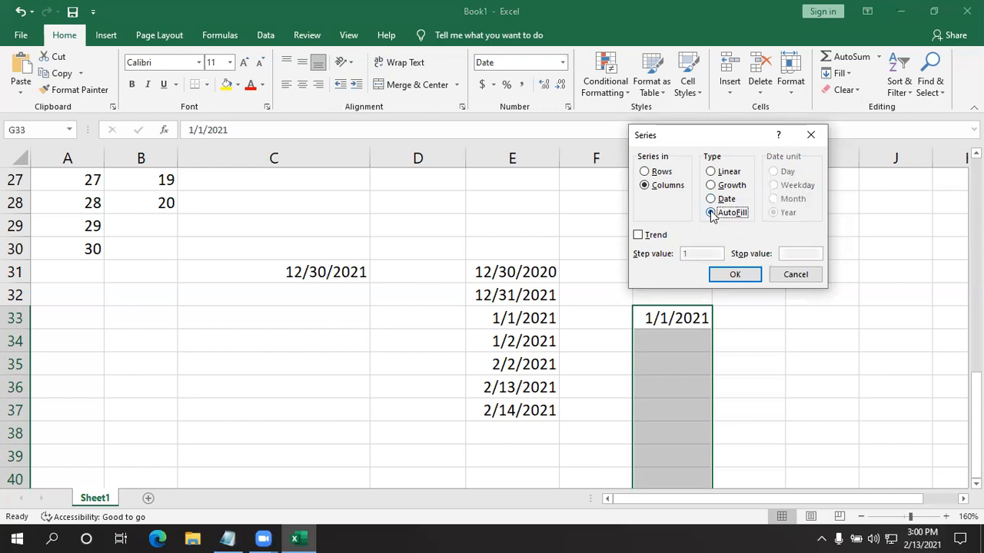
left_click(732, 274)
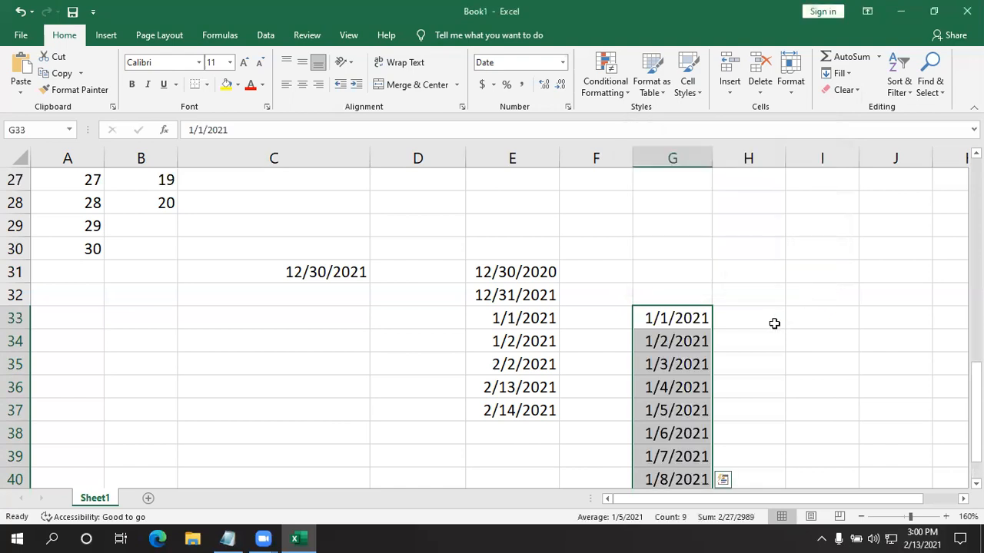
scroll(773, 314, "down", 3)
scroll(772, 313, "up", 1)
left_click(383, 315)
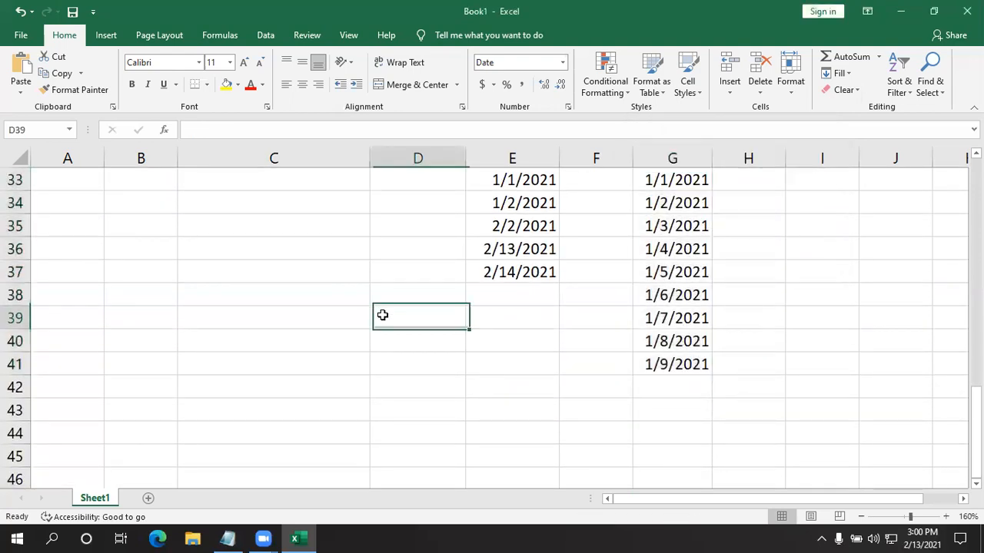
- Enter the date 01/13/2021 in cell C36
left_click(226, 244)
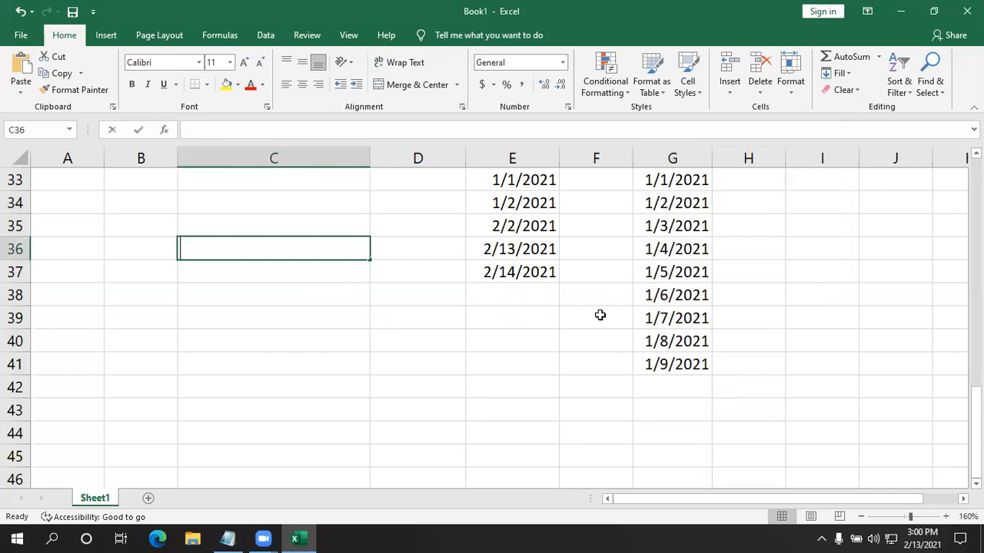
type("01")
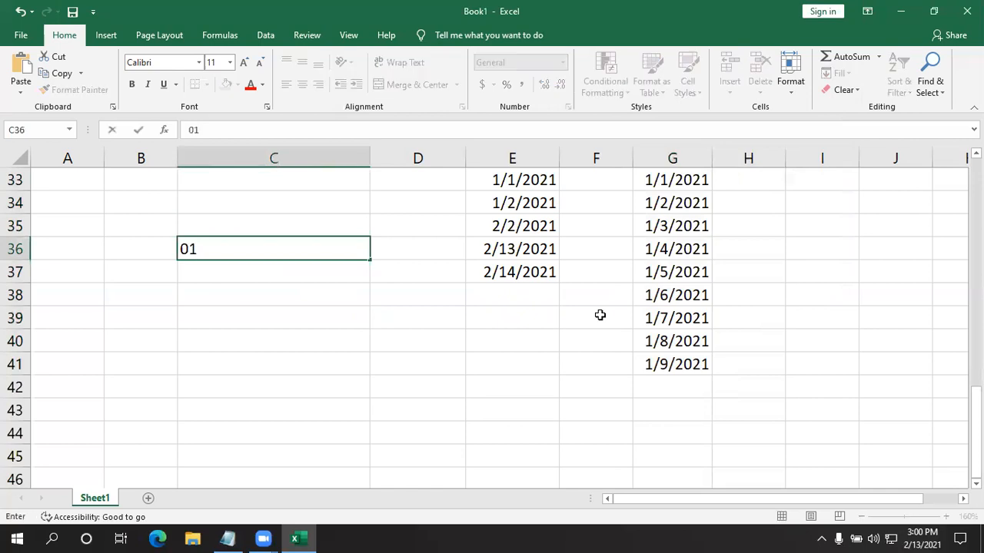
key("BackSpace")
key("BackSpace")
type("01/13/2021")
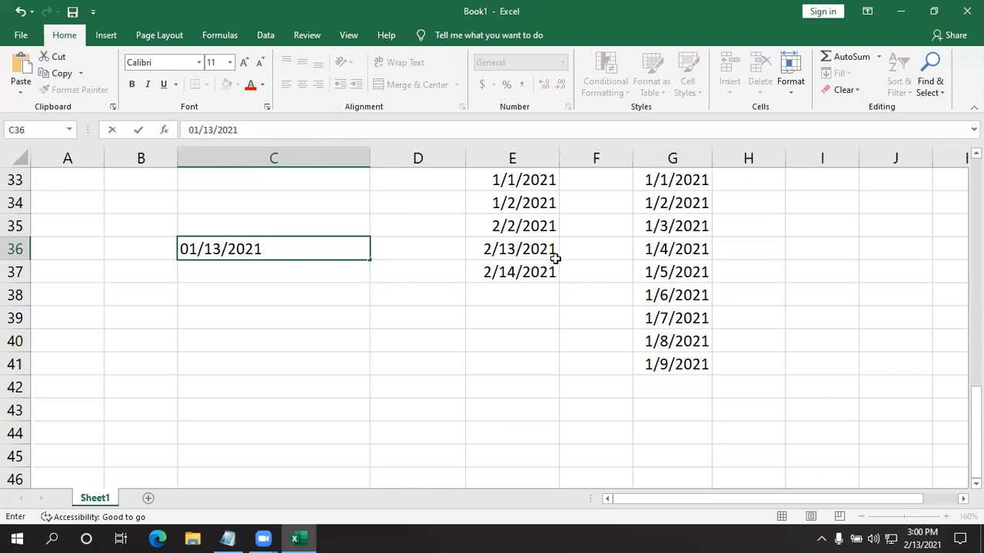
key("Return")
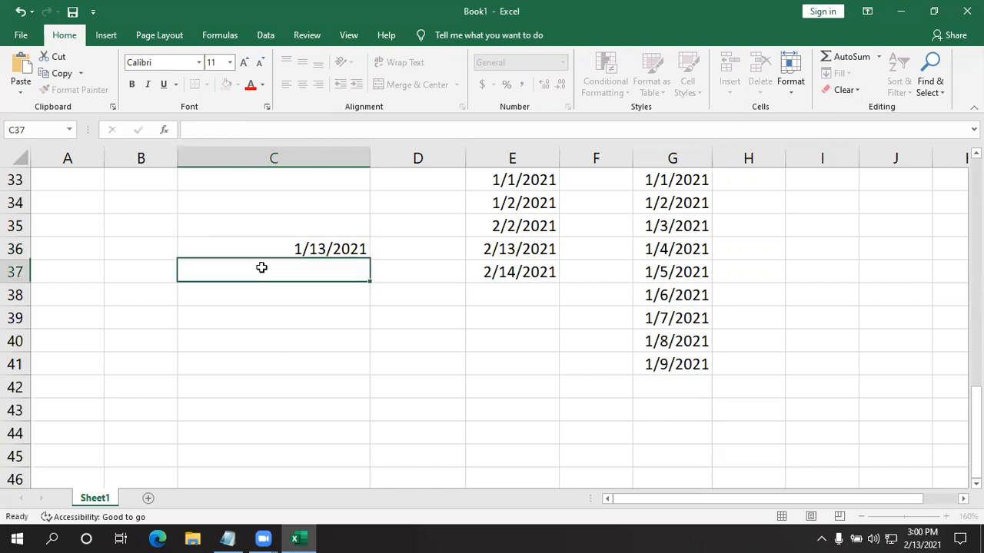
- Fill C36:C45 from its starting date with a column series of type AutoFill
left_click(258, 253)
left_click_drag(289, 250, 288, 438)
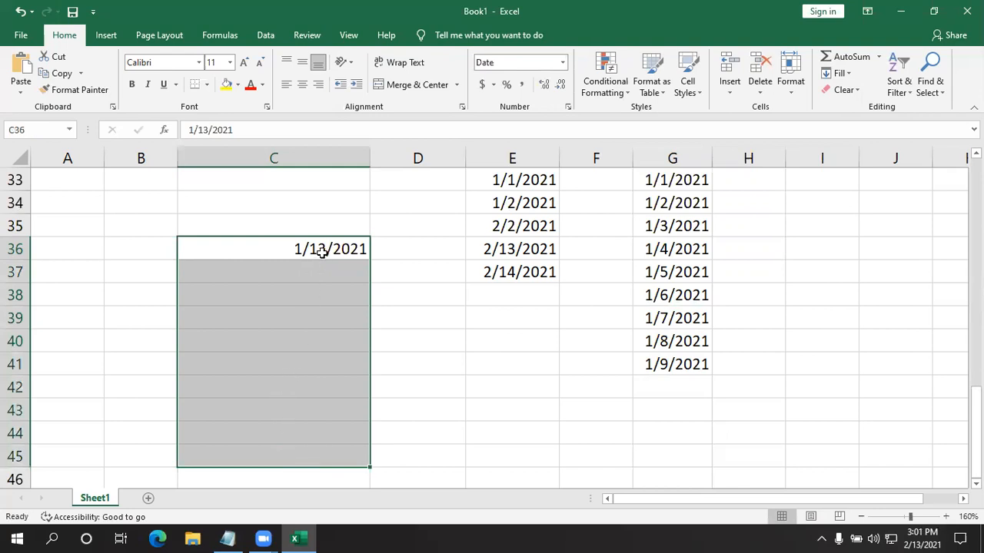
left_click(845, 74)
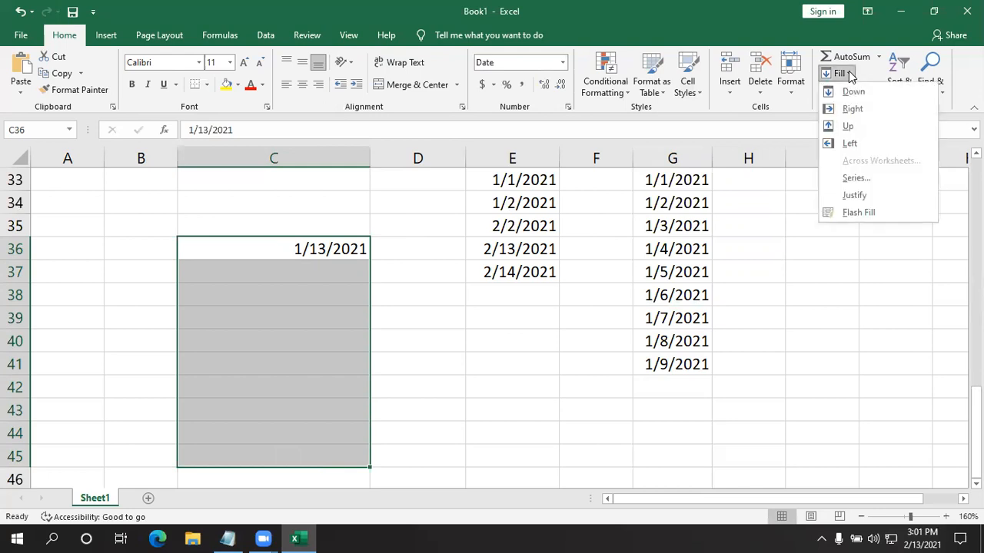
left_click(851, 178)
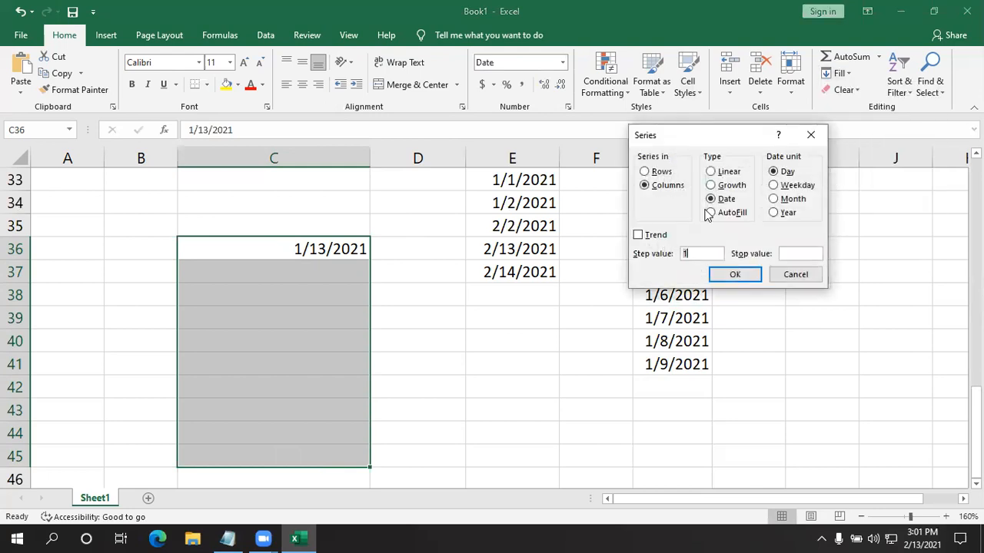
left_click(711, 213)
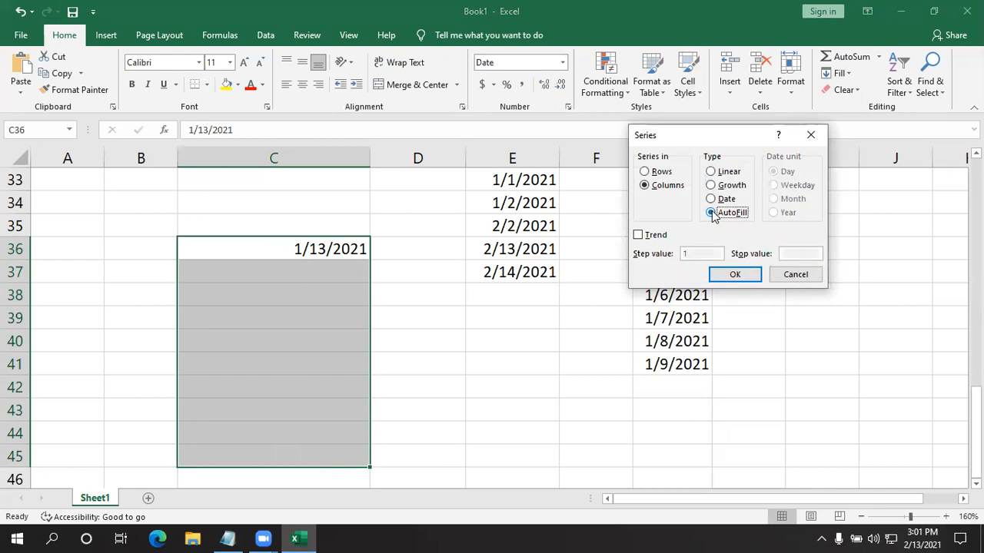
left_click(734, 275)
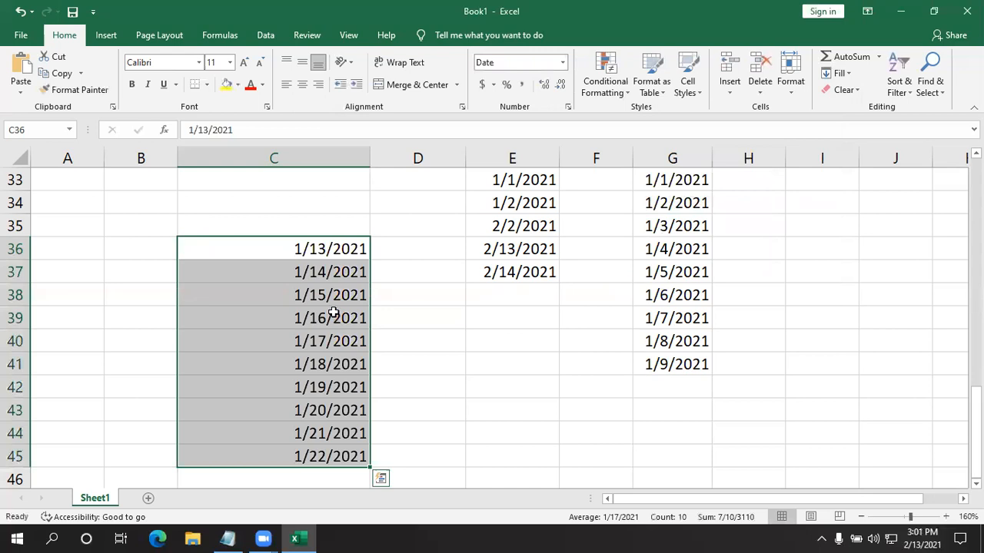
left_click(408, 308)
- Examine each date of the filled series in C36:C45, one cell after another
left_click(335, 249)
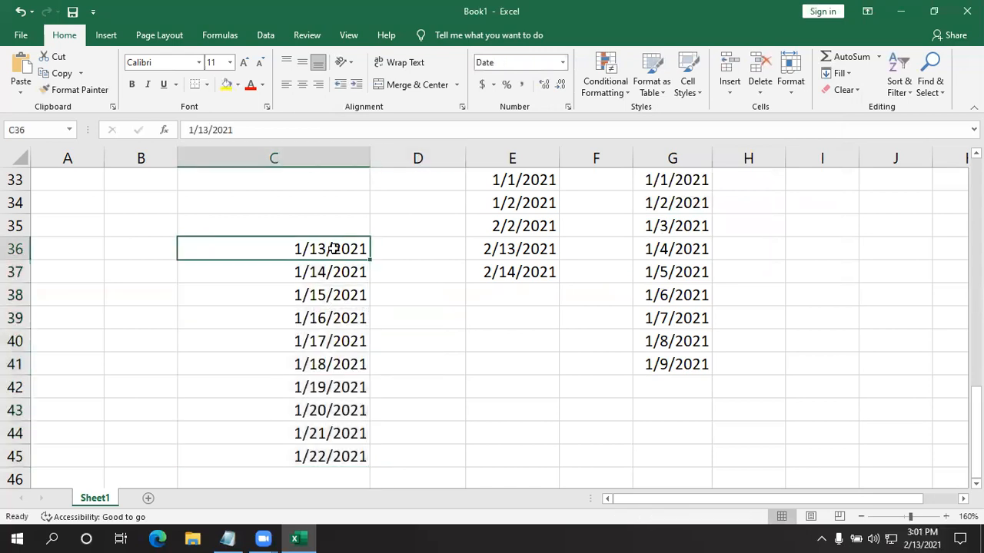
left_click(320, 271)
left_click(318, 292)
left_click(320, 317)
left_click(318, 340)
left_click(320, 365)
left_click(322, 387)
left_click(327, 411)
left_click(325, 434)
left_click(325, 456)
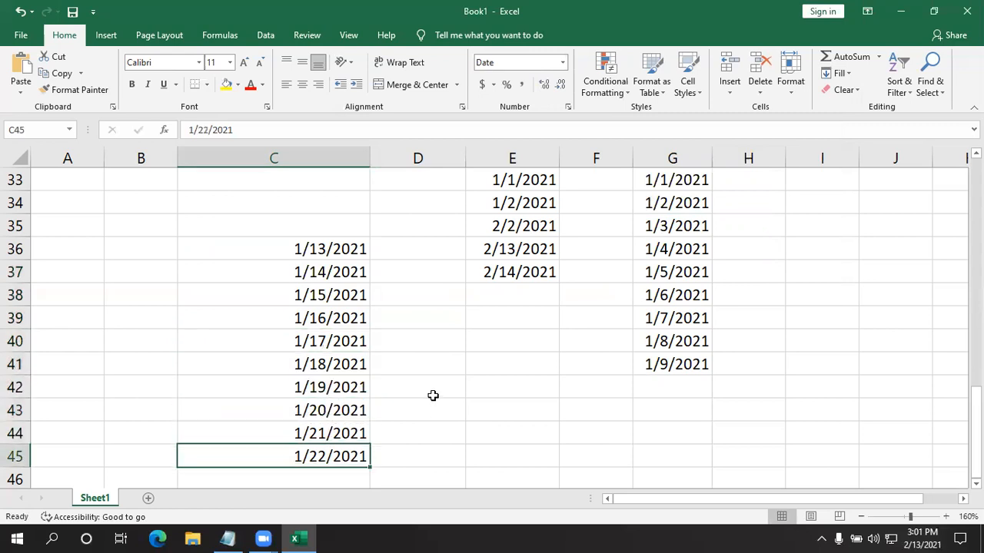
left_click_drag(336, 249, 332, 478)
left_click(536, 355)
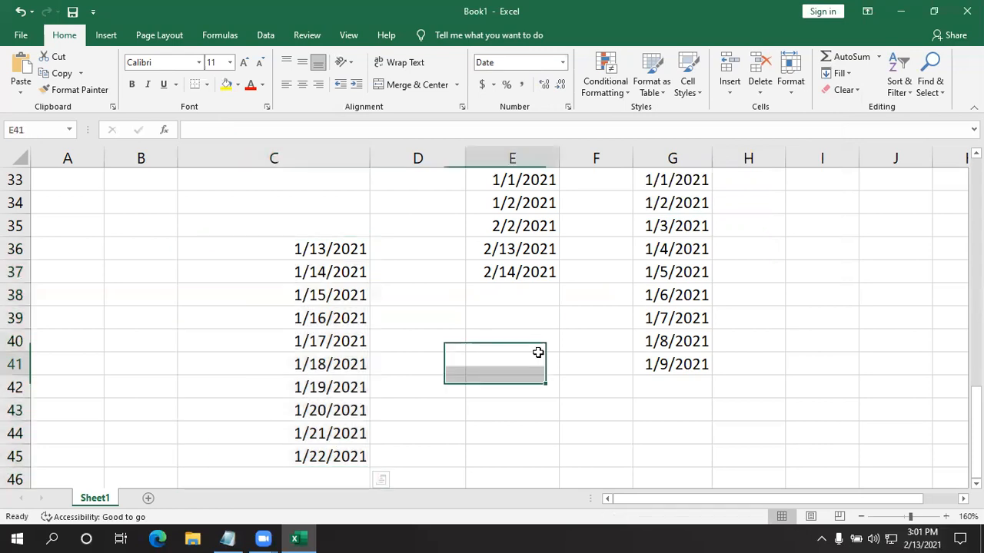
scroll(359, 272, "up", 6)
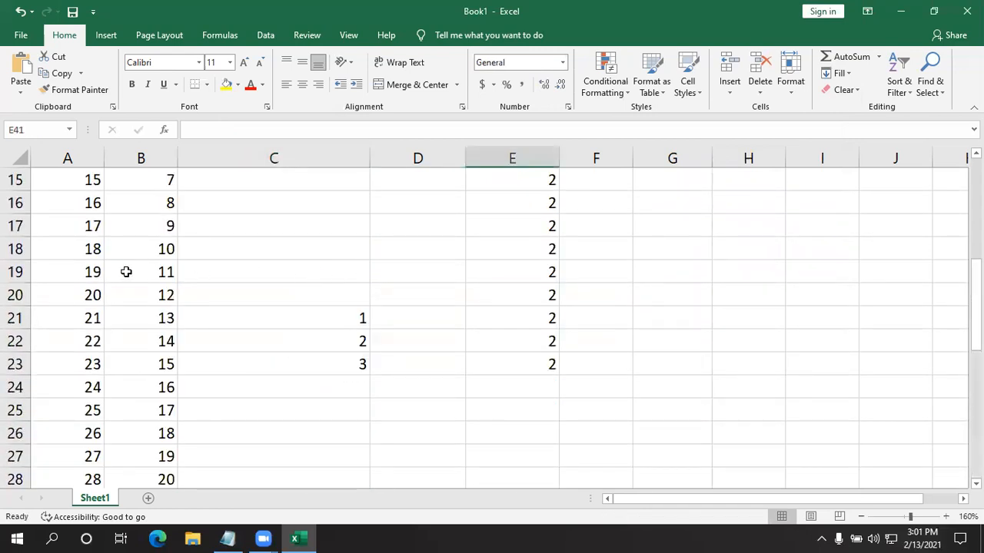
scroll(113, 309, "up", 3)
scroll(89, 257, "up", 2)
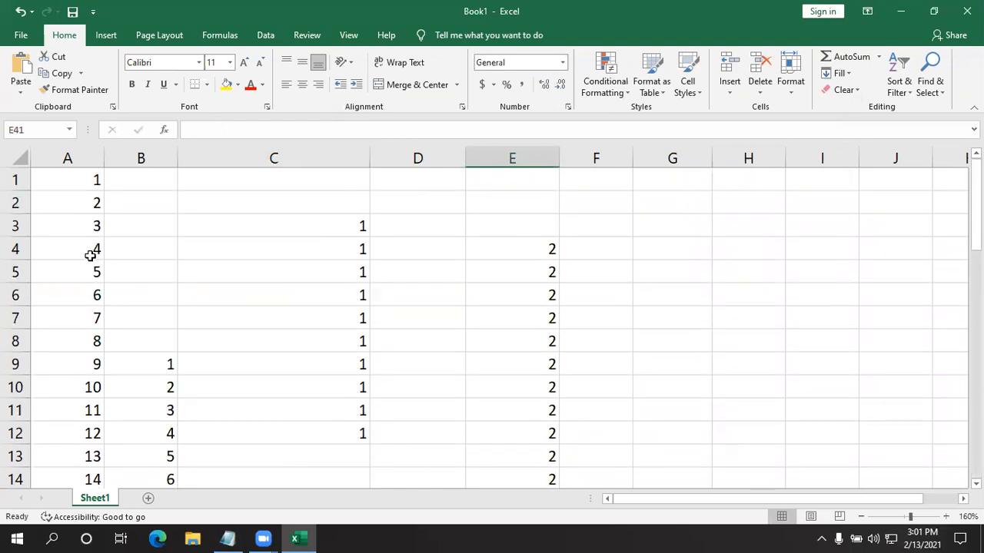
scroll(90, 256, "down", 8)
scroll(223, 265, "down", 3)
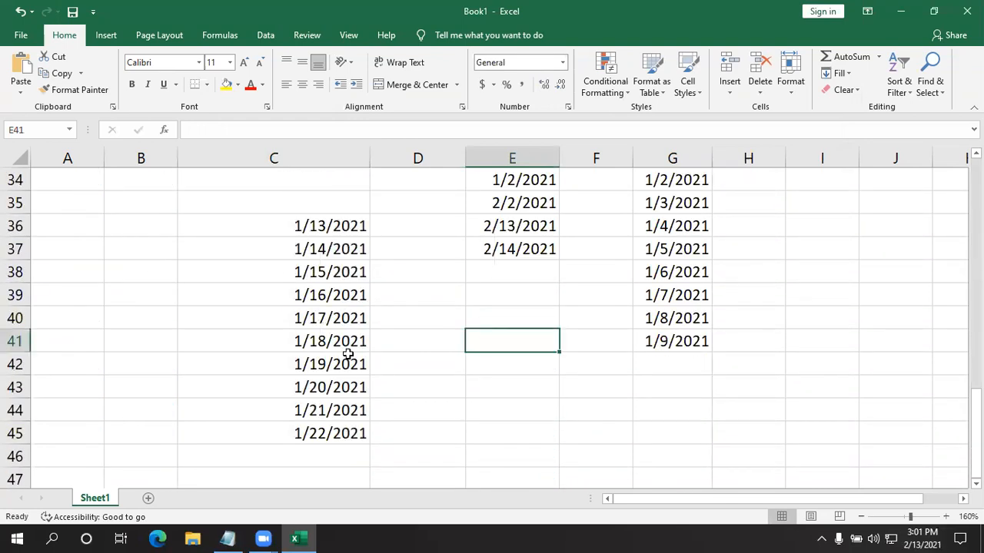
left_click_drag(810, 458, 2, 107)
key("BackSpace")
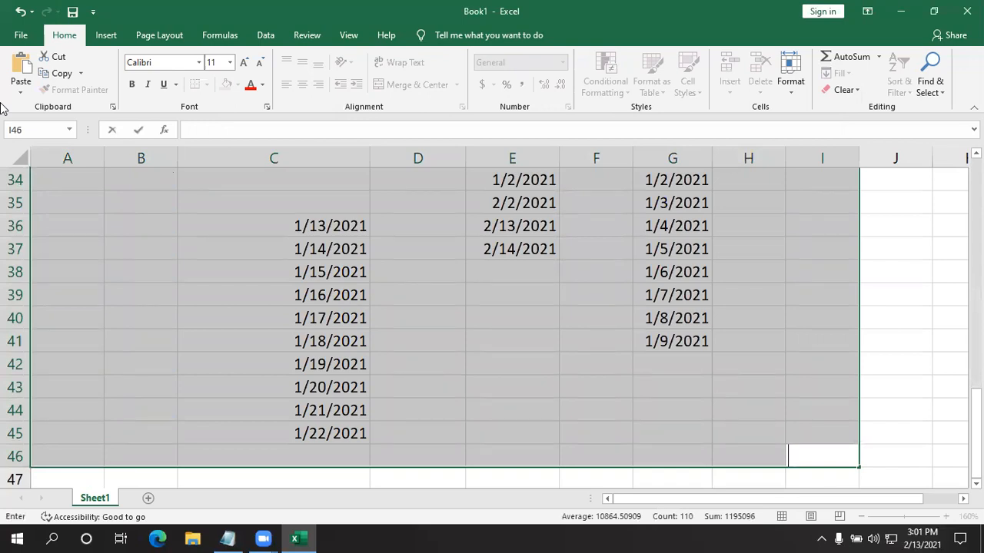
left_click(474, 312)
left_click_drag(828, 457, 76, 32)
left_click(898, 380)
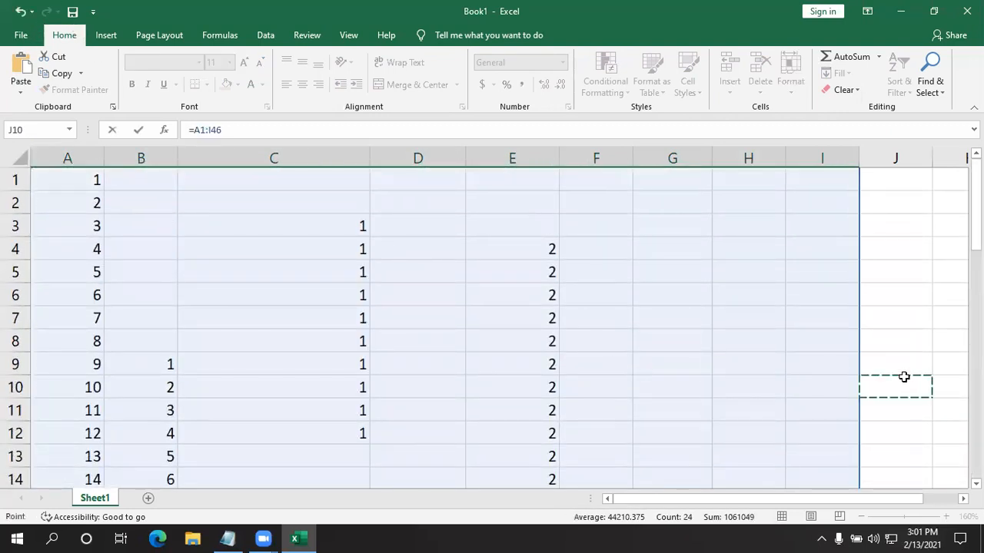
scroll(806, 365, "down", 11)
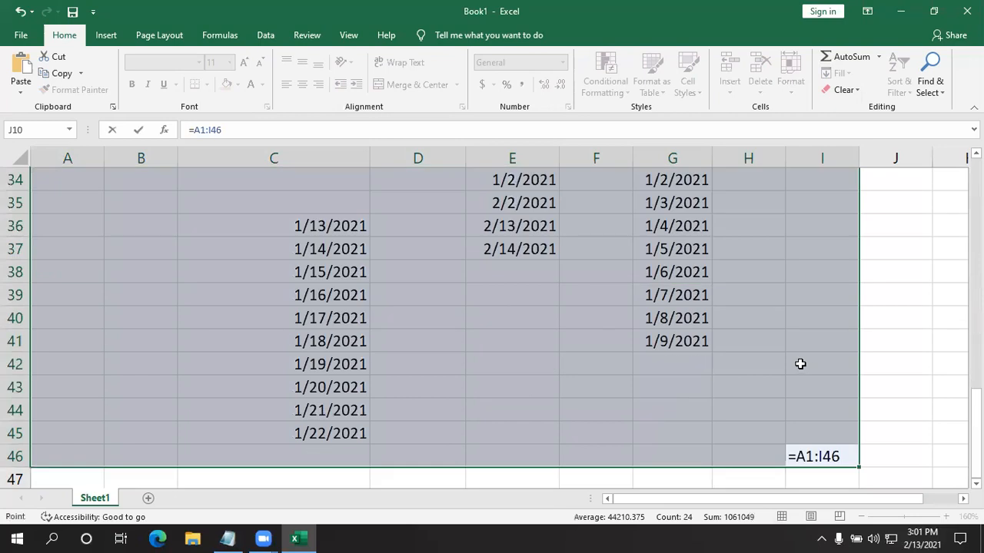
left_click(875, 357)
left_click(894, 419)
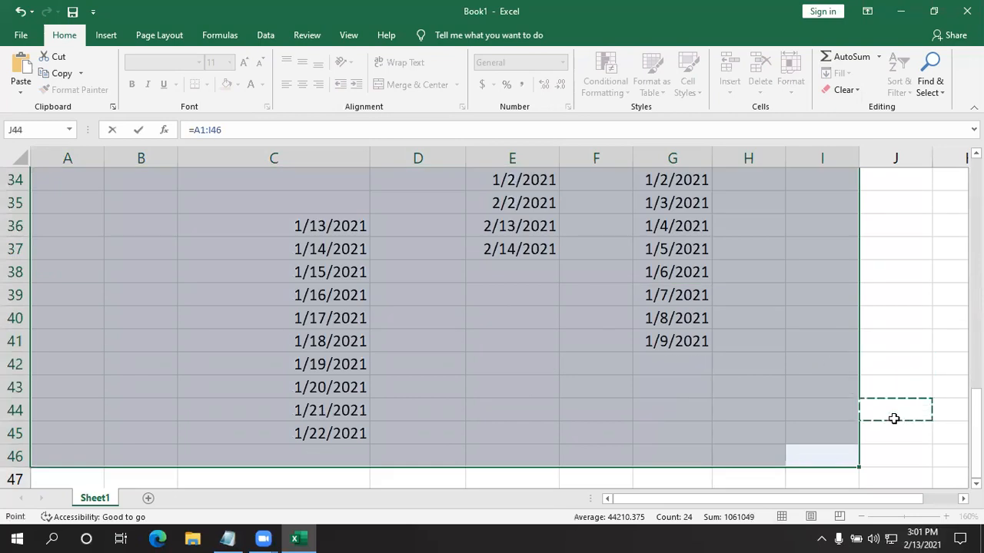
key("Escape")
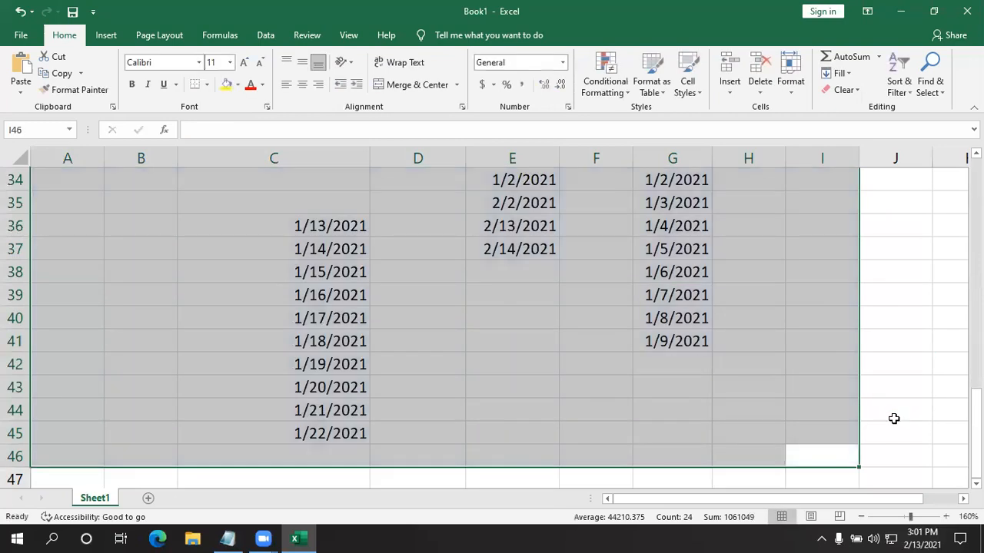
left_click(894, 419)
scroll(759, 428, "up", 3)
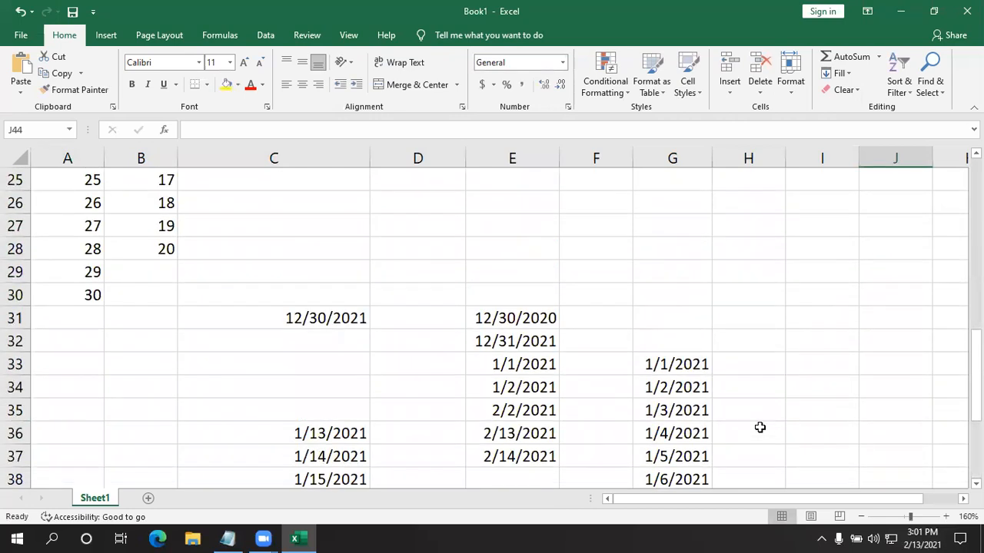
- Create a new blank workbook and look through the Highlight Cells Rules options of Conditional Formatting
key("ctrl+n")
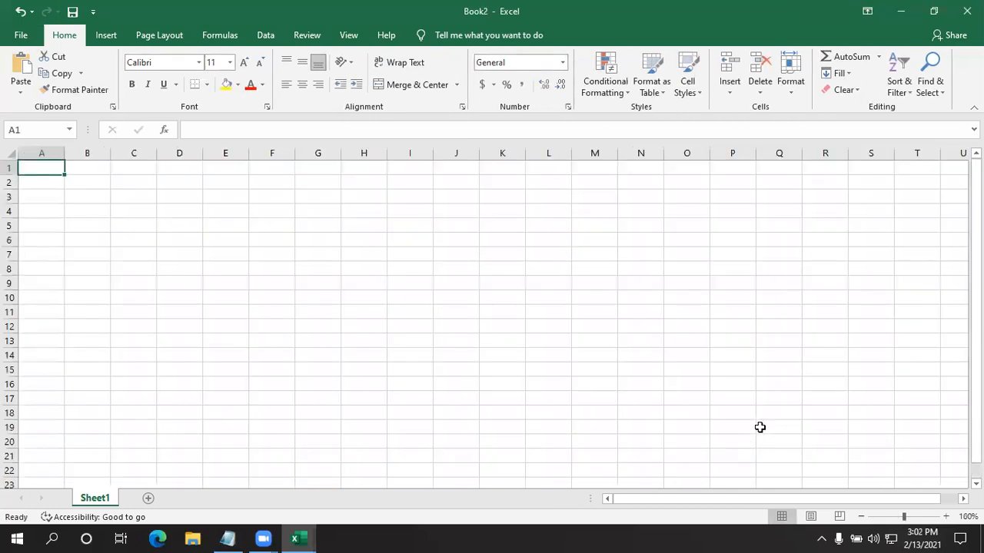
left_click(604, 93)
mouse_move(661, 124)
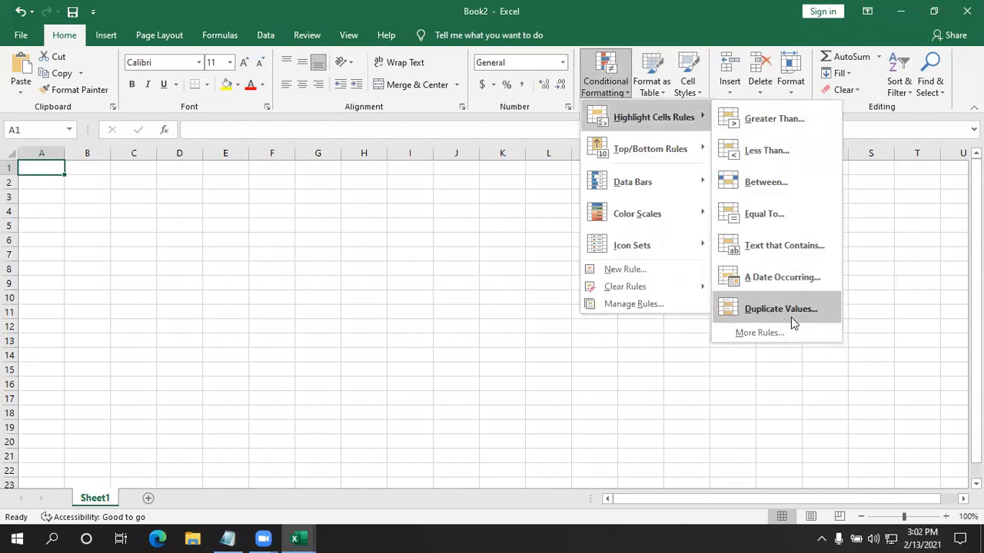
left_click(258, 282)
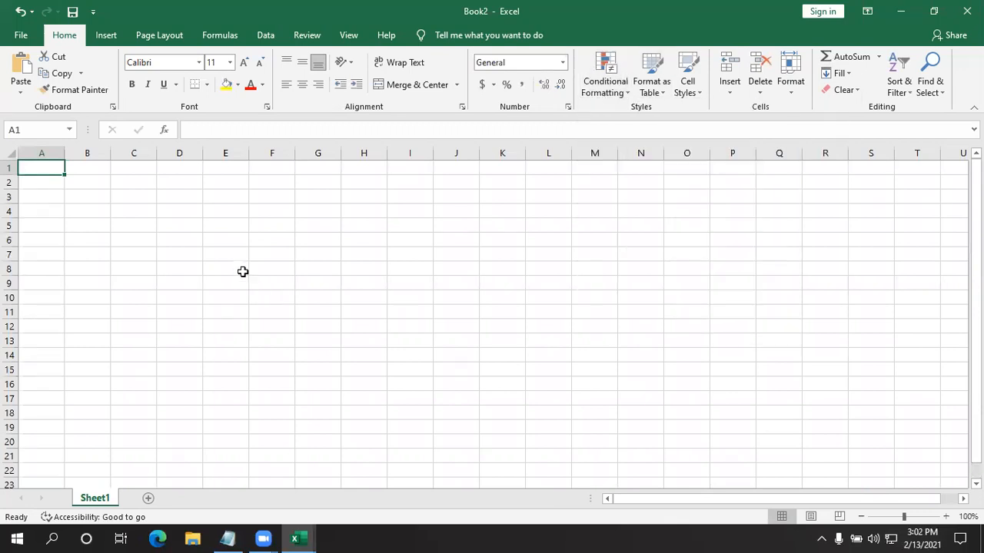
- Enter the numbers 1, 2, 3, 4, 5, 6, 6, 5 and 6 down column D in cells D5:D13
left_click(176, 226)
type("1")
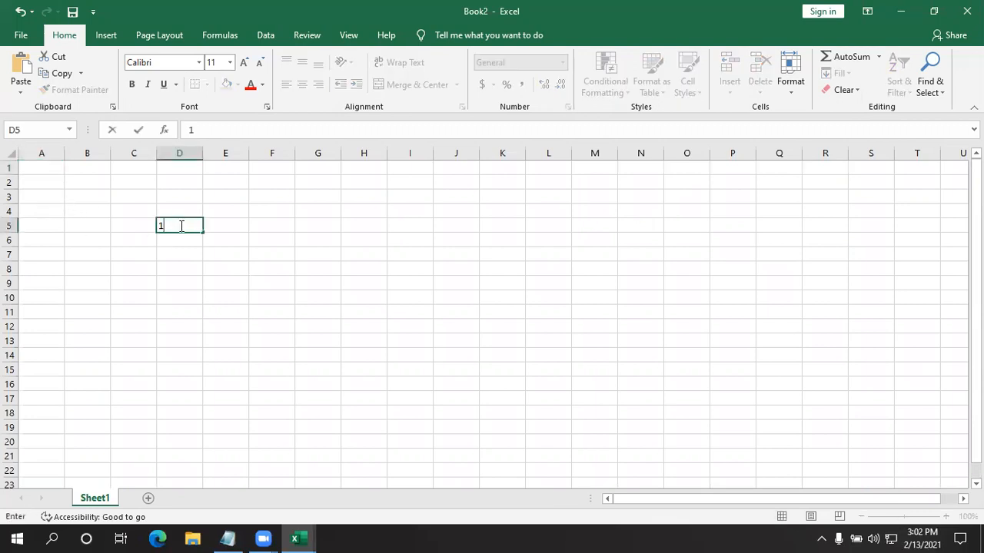
key("Return")
type("2")
key("Return")
type("3")
key("Return")
type("4")
key("Return")
type("5")
key("Return")
type("6")
key("Return")
type("6")
key("Return")
type("5")
key("Return")
type("6")
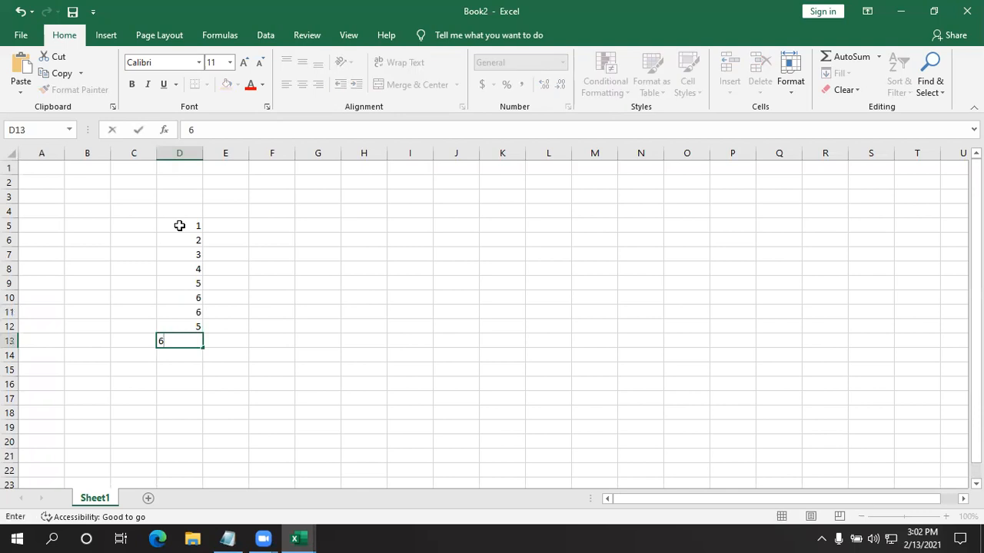
left_click(418, 353)
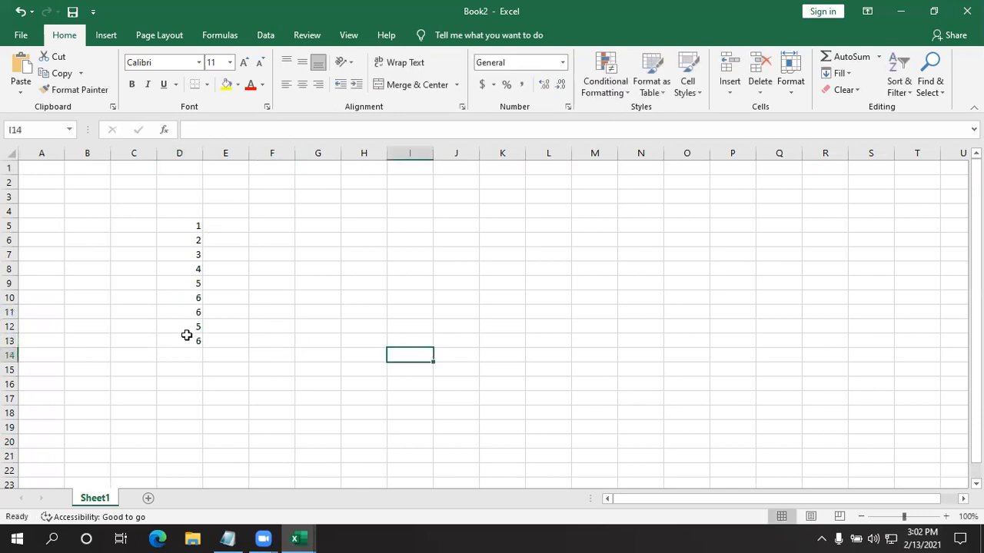
- Apply a Duplicate Values conditional formatting rule to D5:D13 that formats duplicates with Green Fill with Dark Green Text
scroll(186, 335, "up", 3, "ctrl")
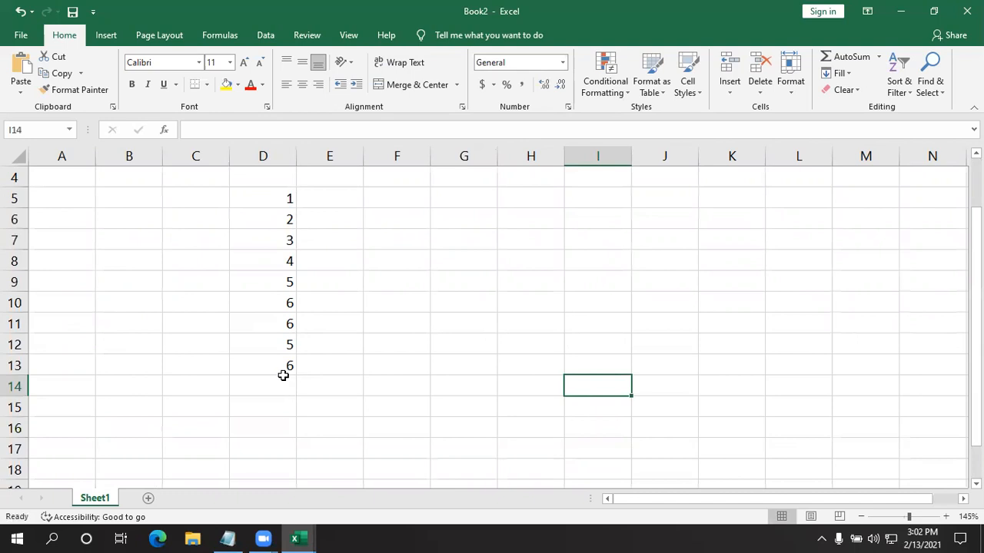
left_click(285, 349)
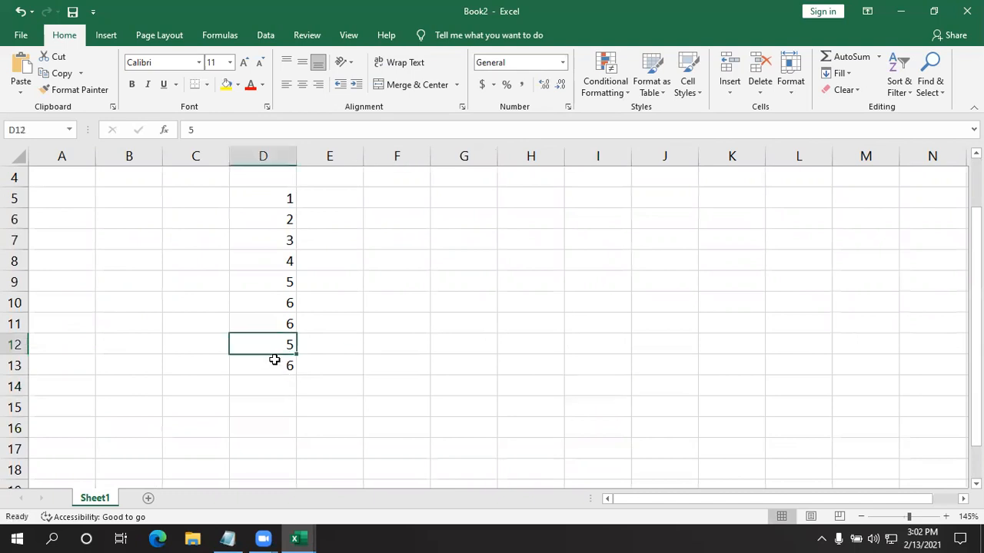
left_click_drag(261, 195, 250, 359)
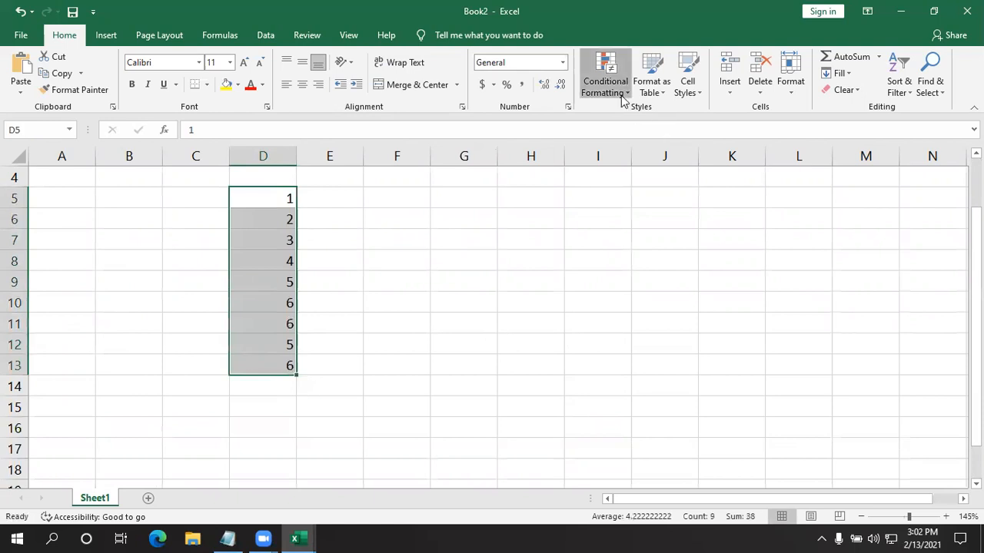
left_click(606, 76)
mouse_move(676, 112)
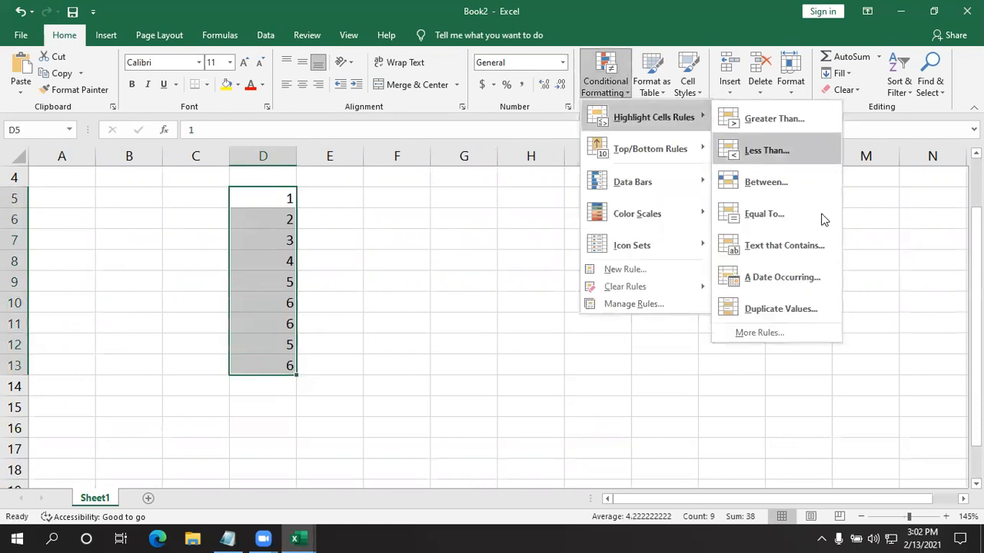
left_click(802, 303)
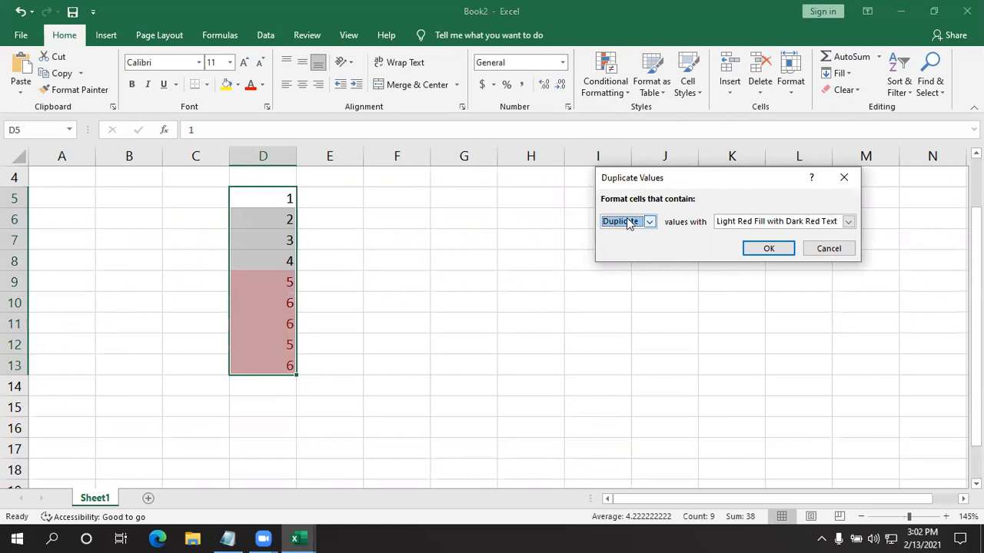
left_click(849, 222)
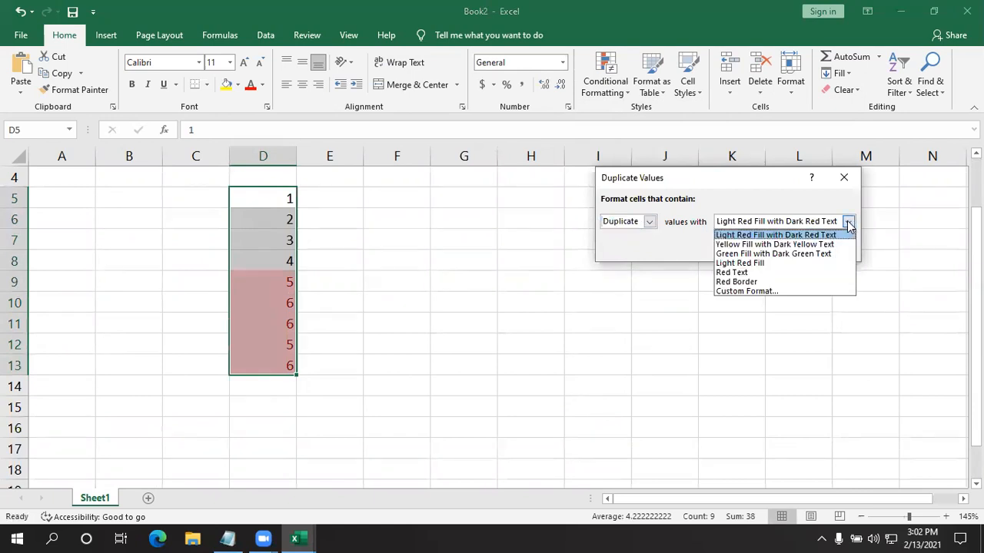
left_click(740, 255)
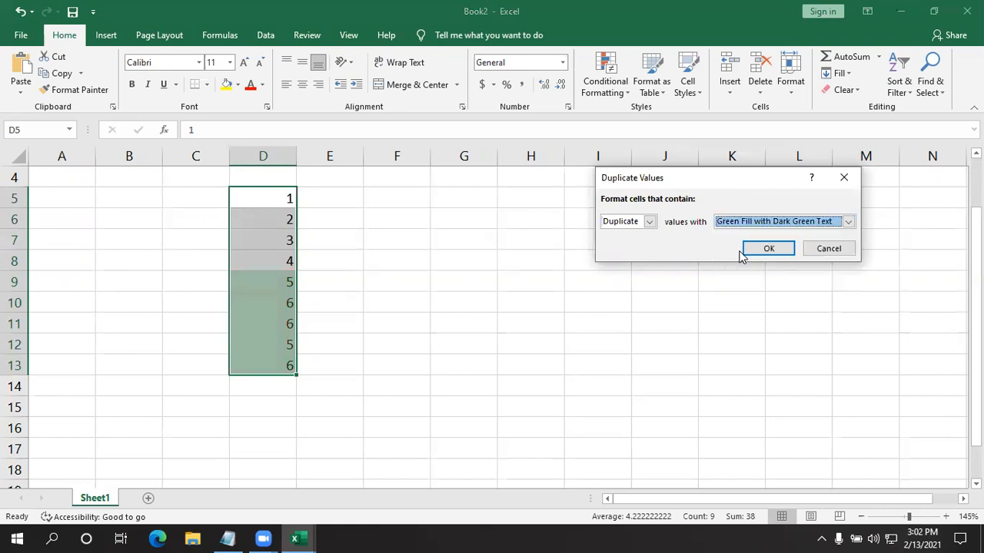
left_click(767, 249)
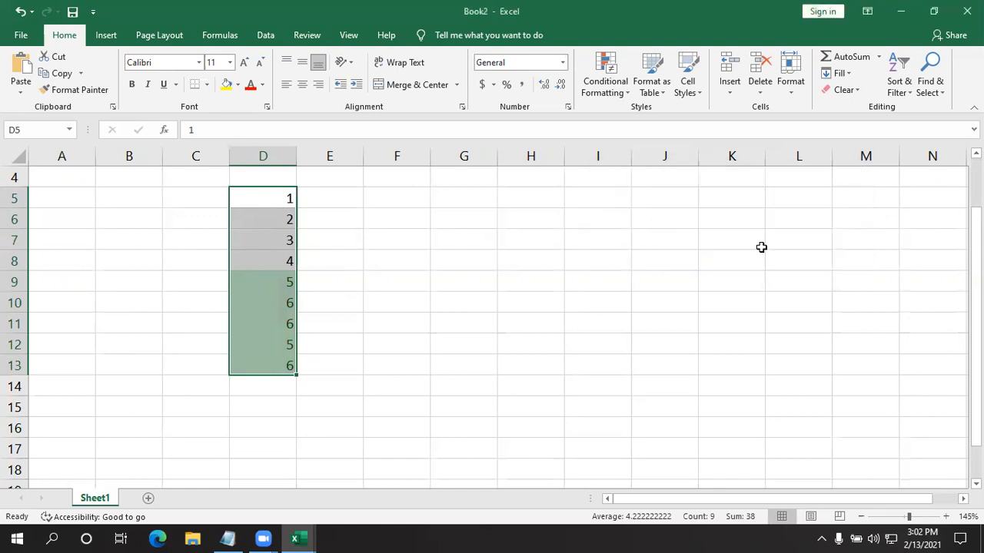
left_click(567, 330)
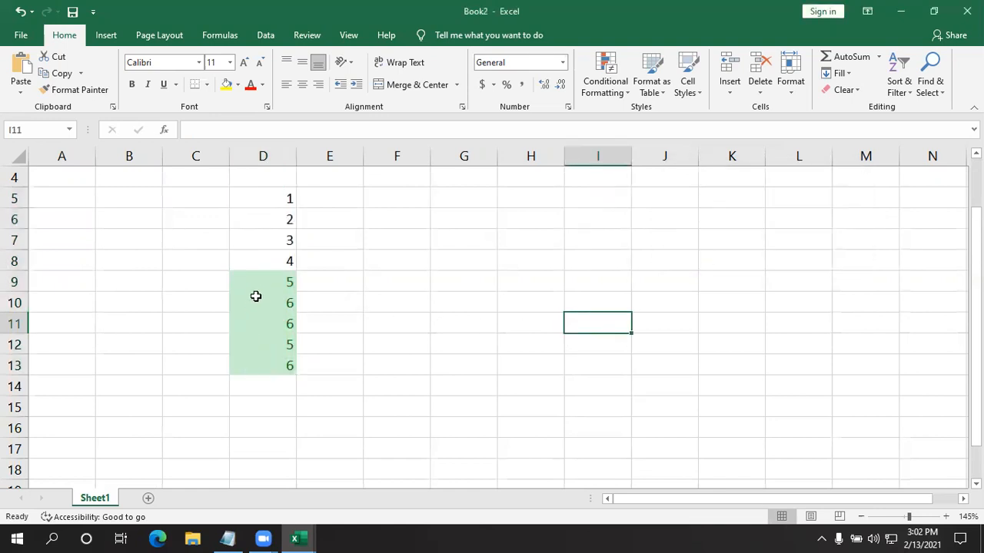
left_click_drag(257, 285, 248, 366)
left_click(439, 336)
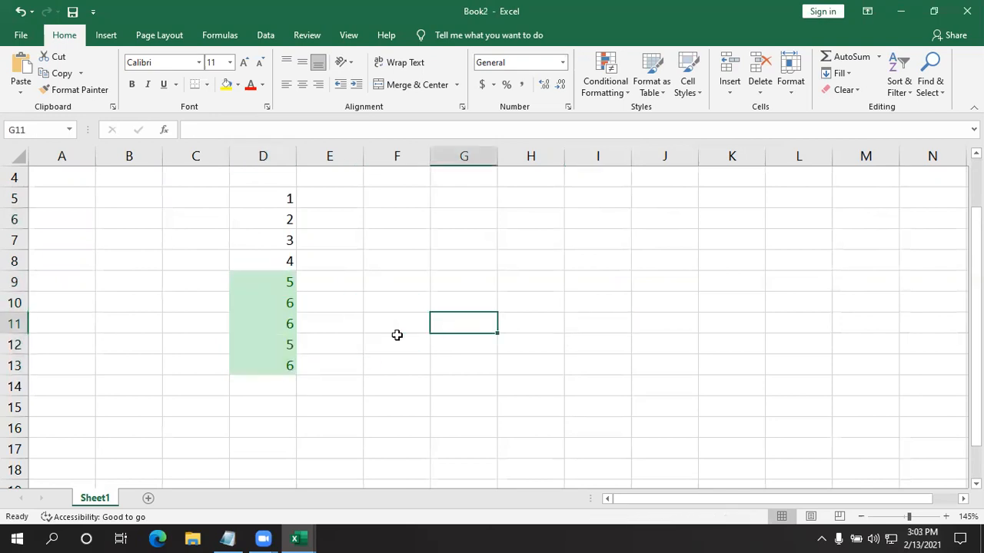
left_click_drag(261, 197, 240, 359)
left_click(384, 303)
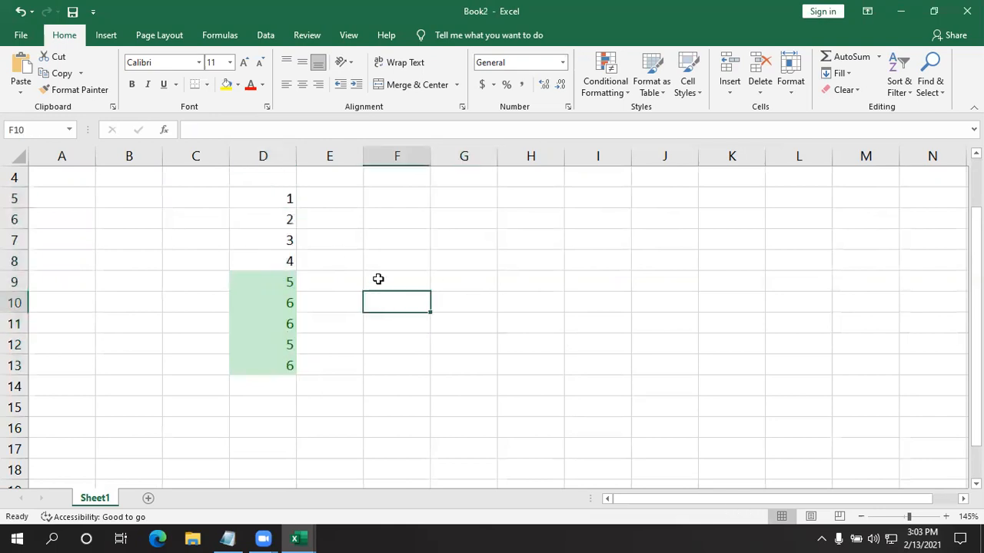
- Add a Duplicate Values rule to D5:D13 that formats Unique values with a custom format using a yellow background fill
left_click_drag(260, 193, 256, 368)
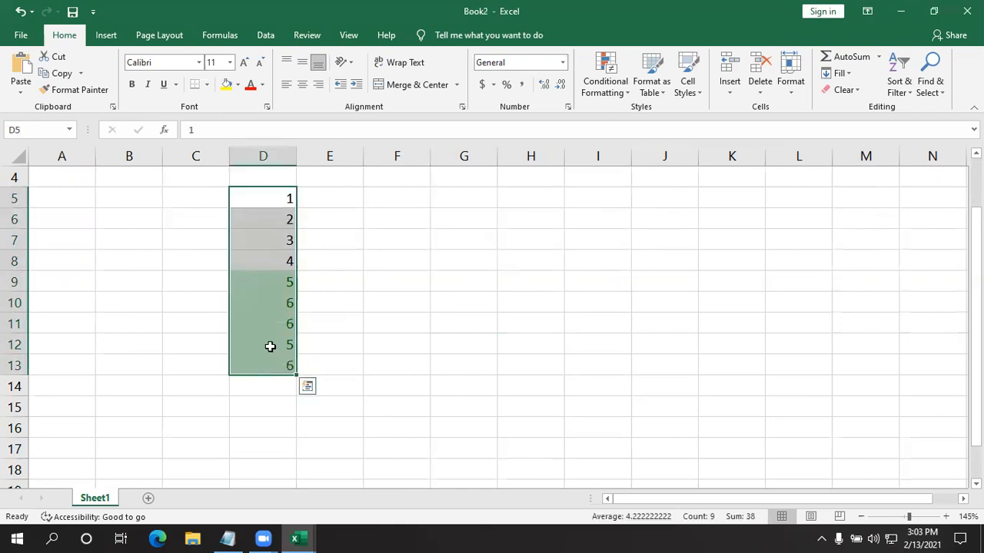
left_click(620, 95)
mouse_move(647, 115)
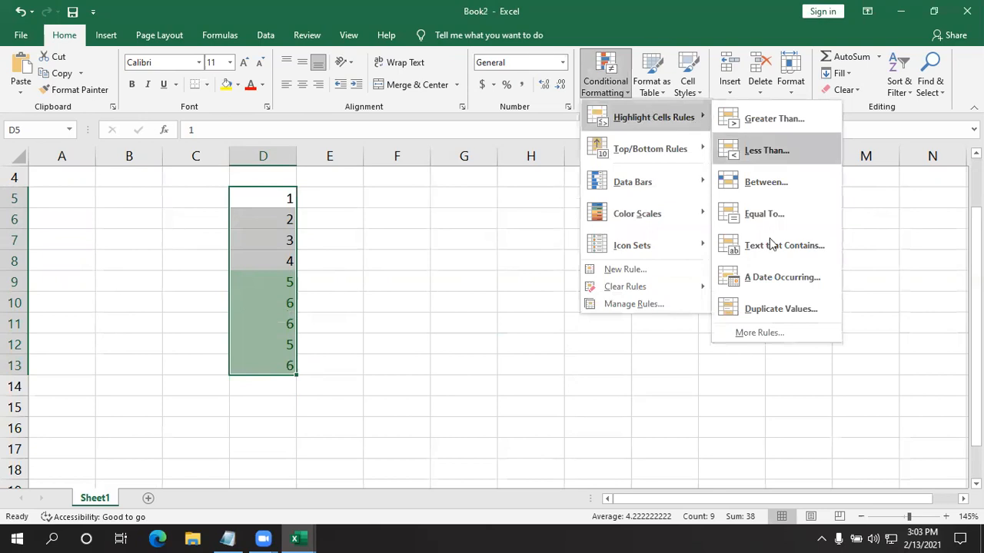
left_click(799, 313)
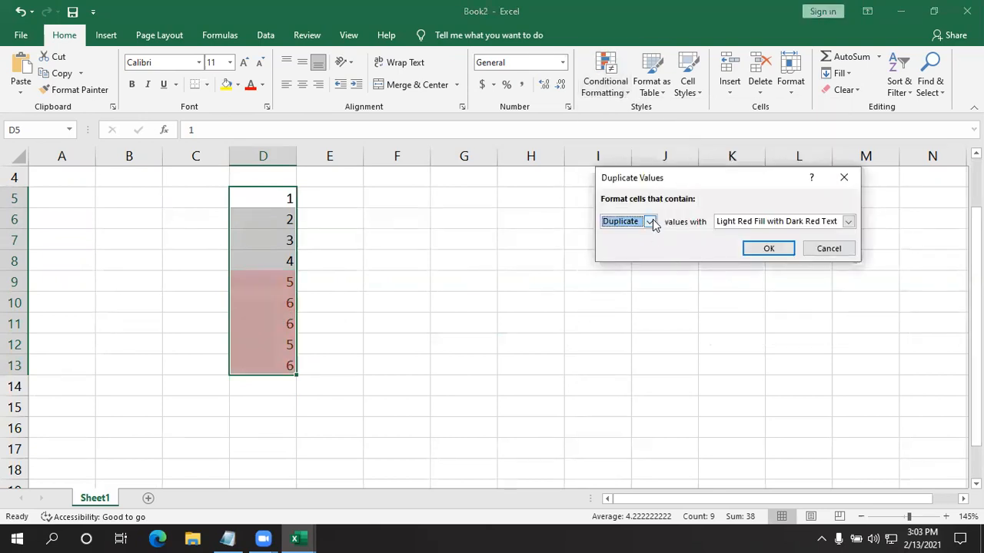
left_click(650, 221)
left_click(619, 245)
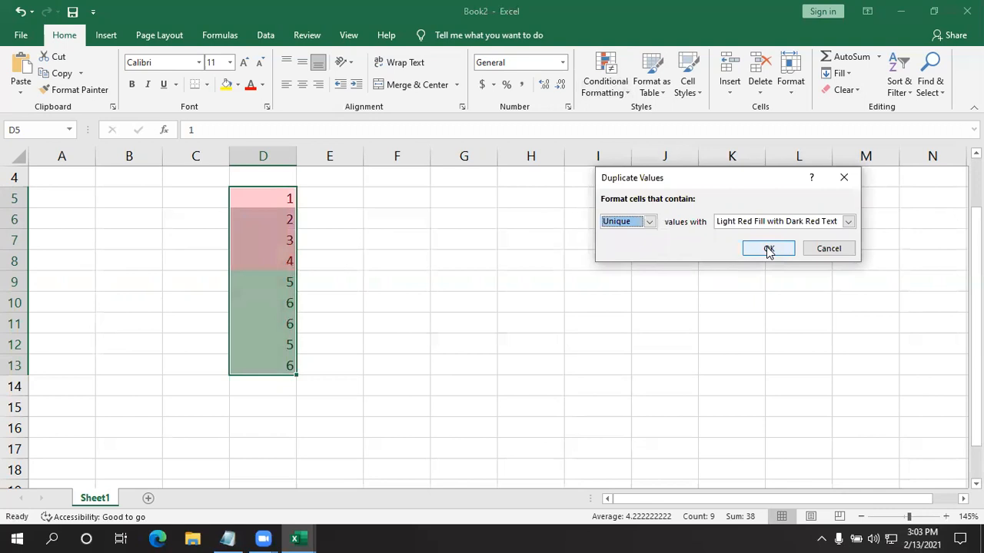
left_click(848, 221)
left_click(768, 291)
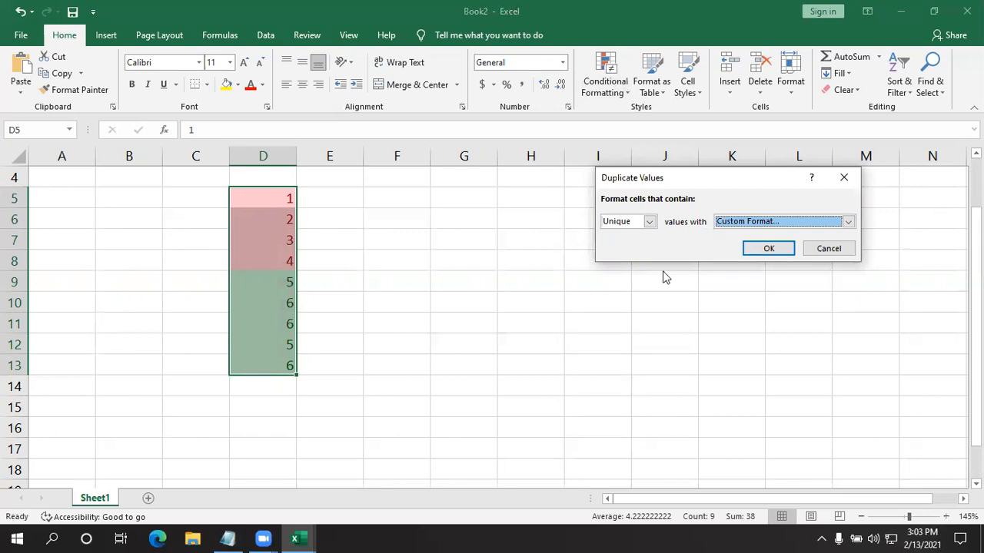
left_click(600, 197)
left_click(820, 379)
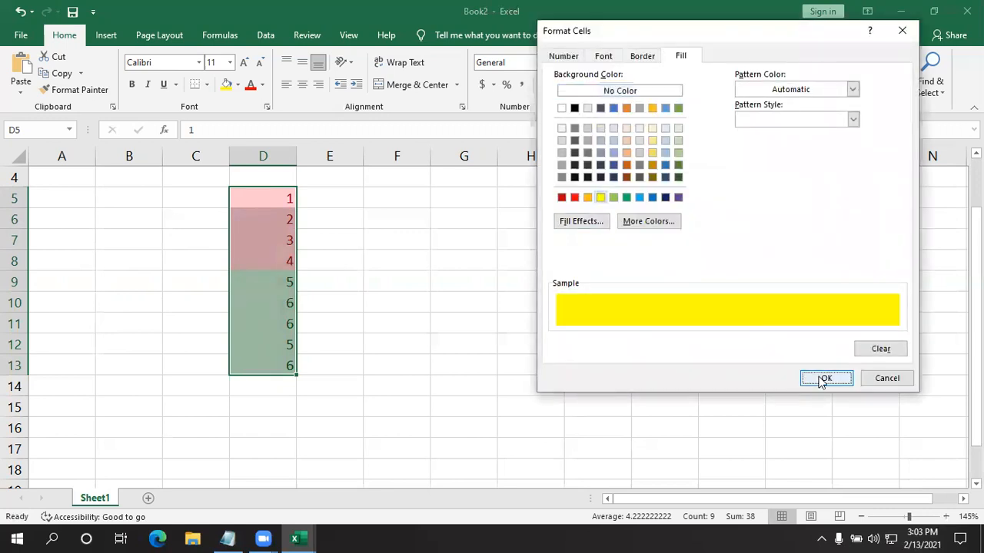
left_click(769, 249)
left_click(481, 283)
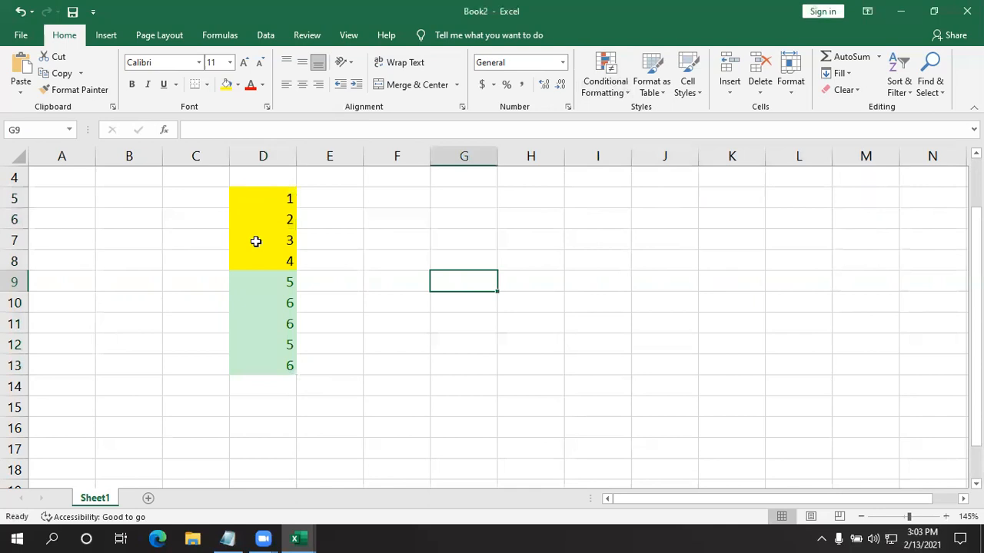
left_click_drag(272, 282, 275, 372)
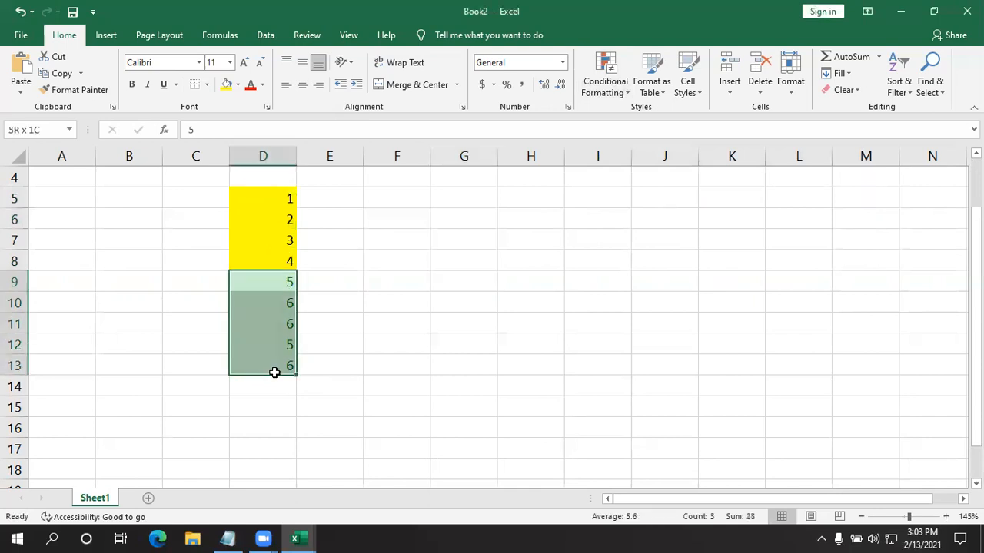
left_click(521, 324)
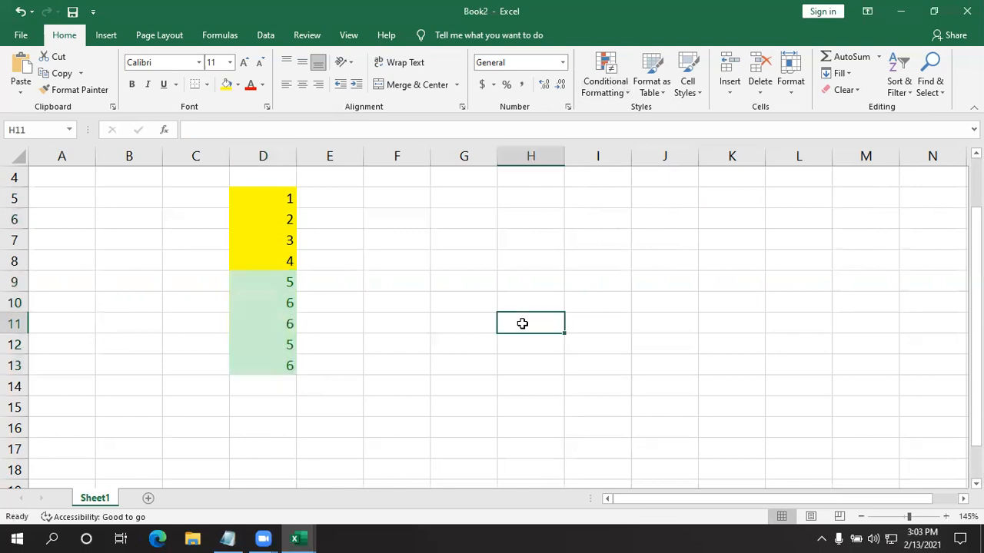
- Delete the contents of C5:E14 and look through the Top/Bottom Rules options of Conditional Formatting
left_click(435, 381)
left_click_drag(177, 193, 352, 391)
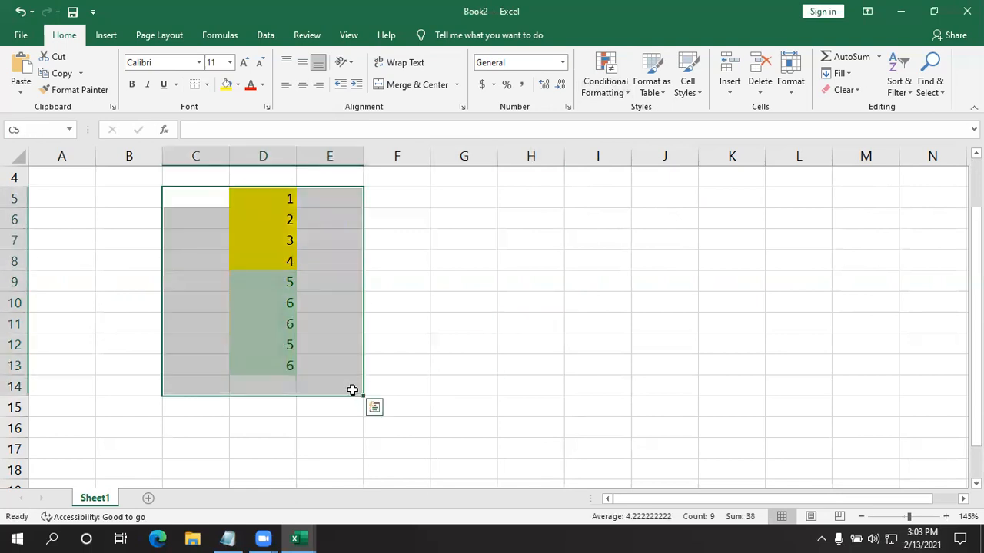
key("Delete")
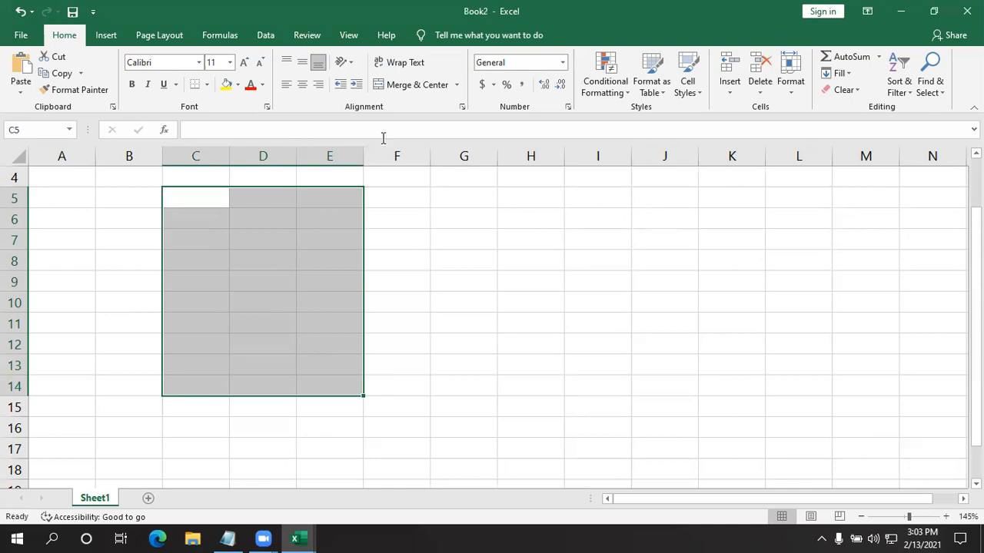
left_click(597, 87)
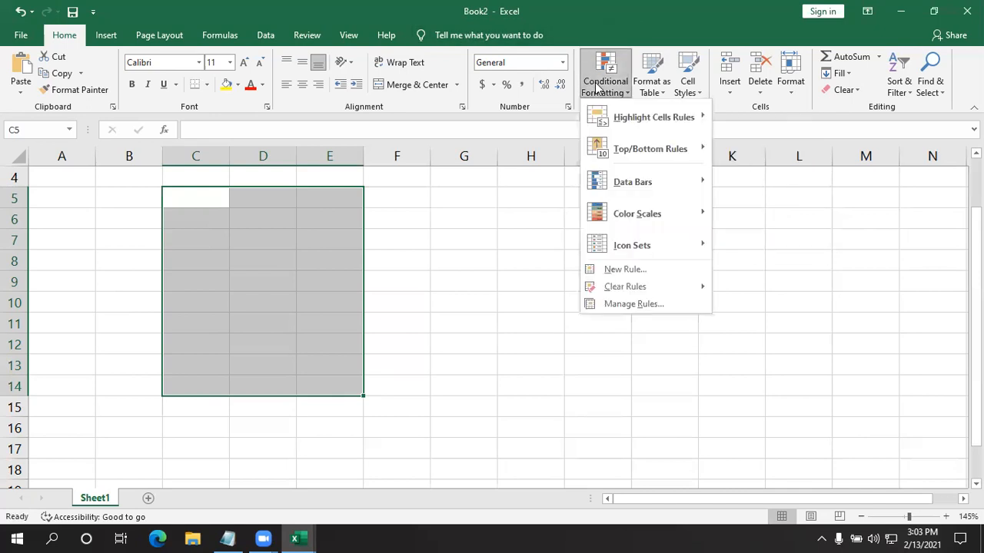
mouse_move(622, 147)
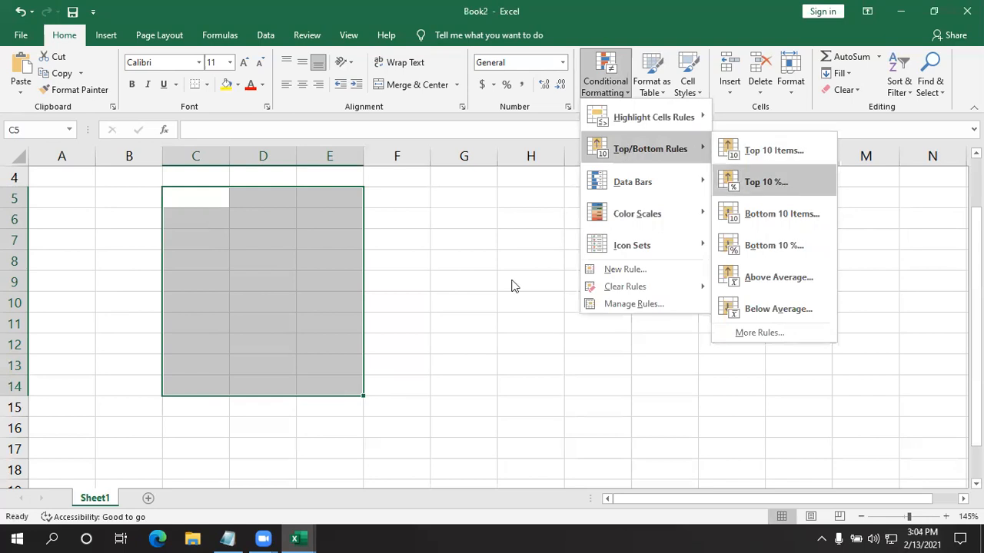
left_click(457, 308)
left_click(529, 222)
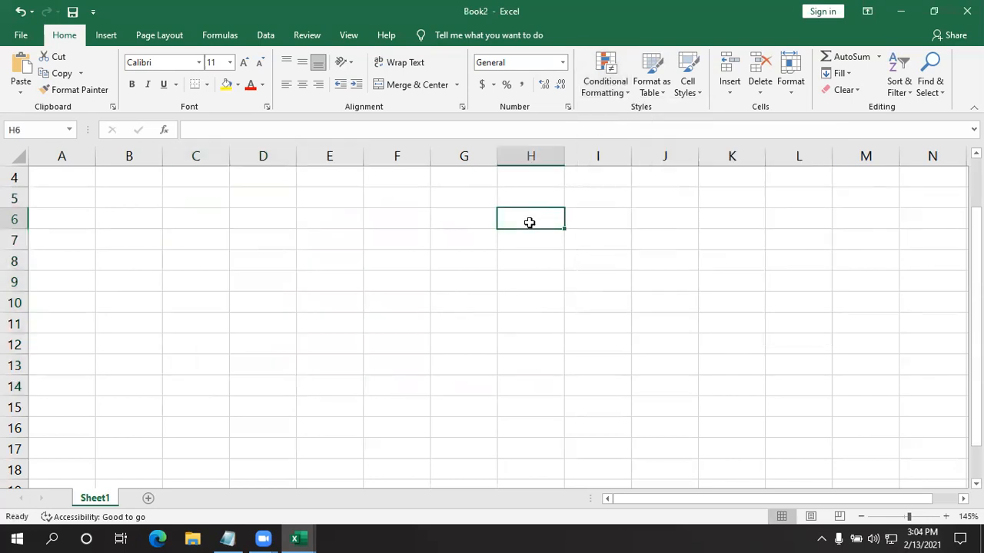
type("1")
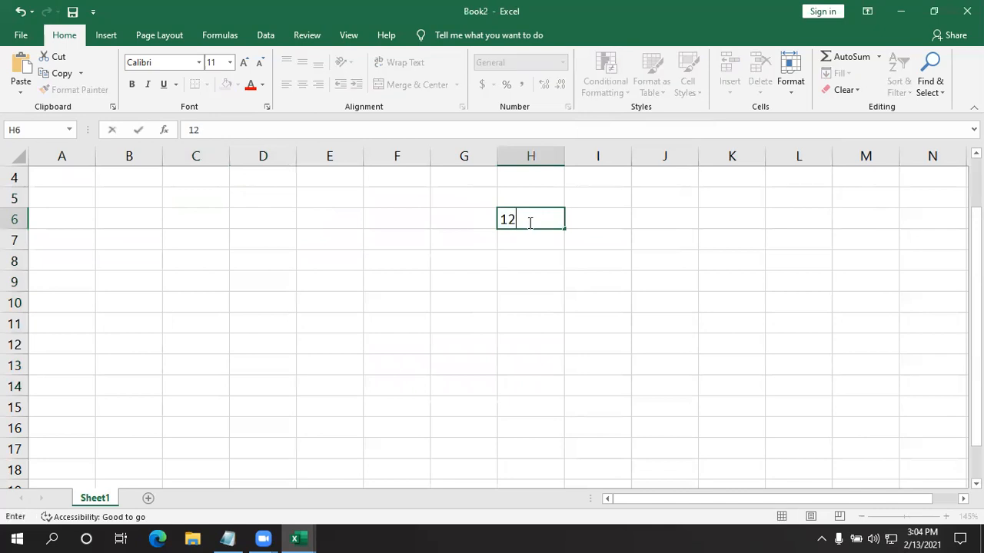
key("Return")
type("2")
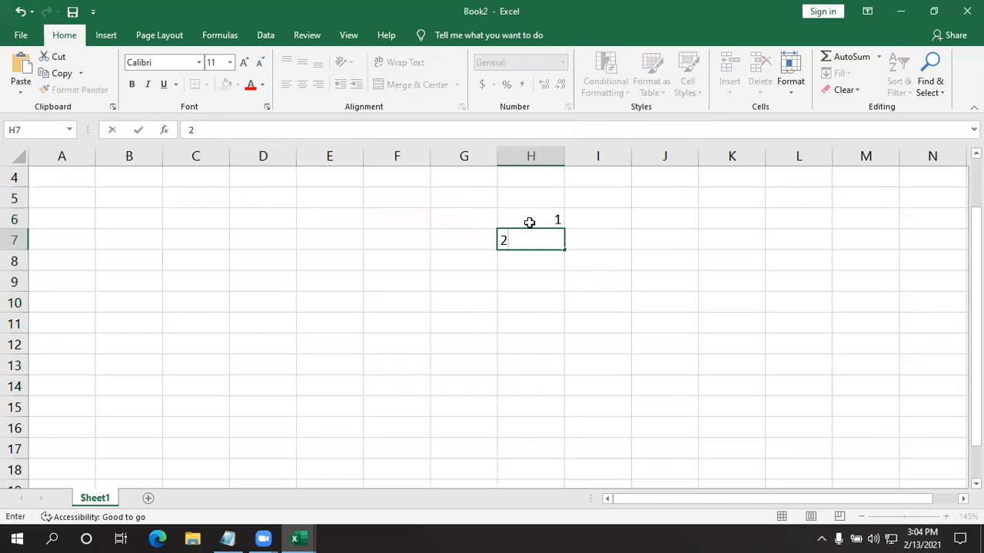
key("Return")
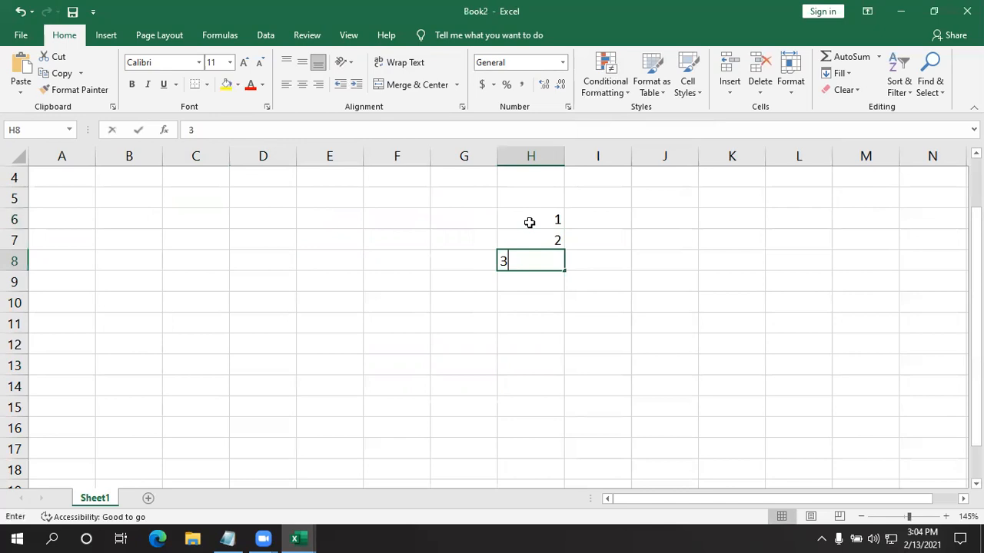
type("3")
key("Return")
type("43")
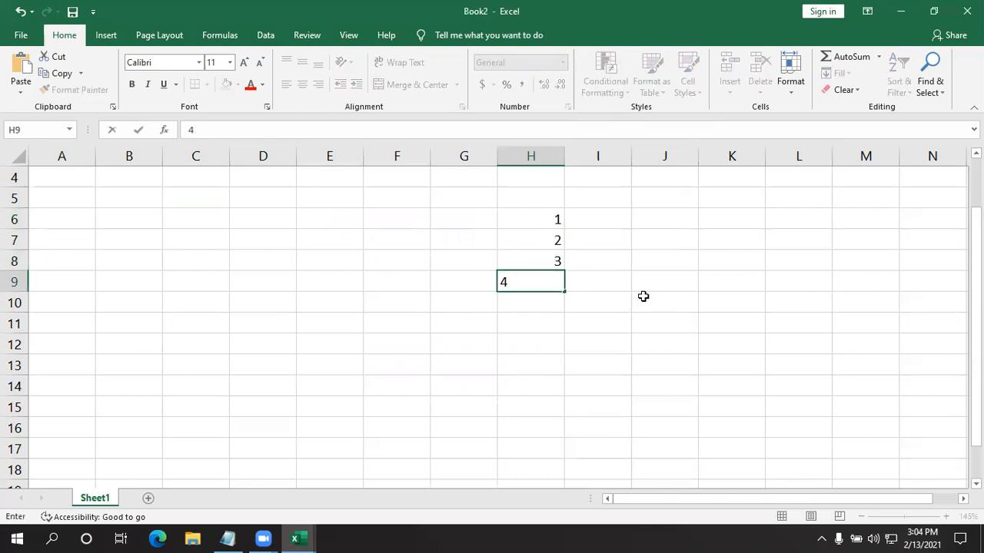
key("Return")
left_click_drag(545, 218, 622, 314)
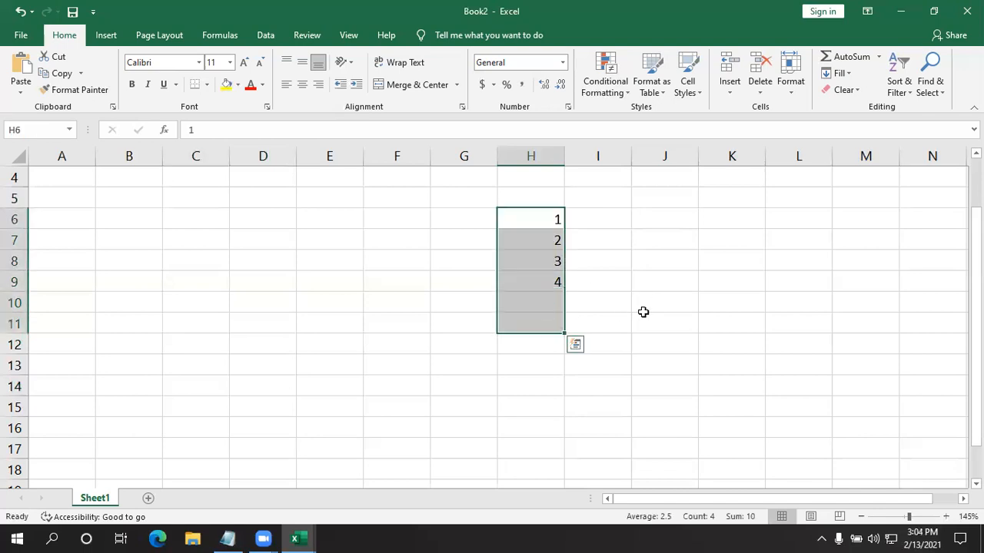
key("Delete")
- Enter the numbers 1 and 2 in cells A1 and A2
scroll(77, 207, "up", 1)
left_click_drag(75, 180, 62, 409)
left_click(195, 322)
left_click(80, 178)
type("1")
key("Return")
type("2")
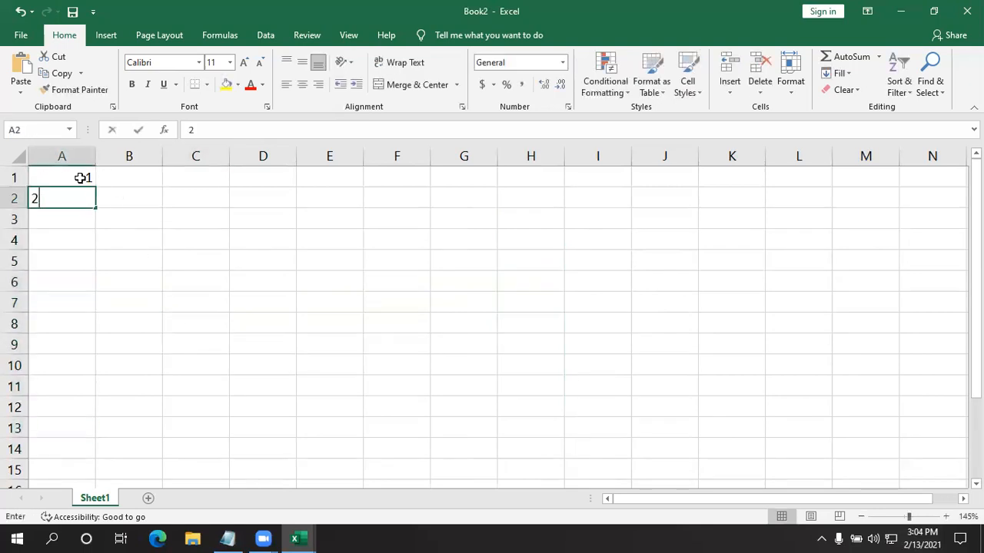
key("Return")
- Fill A1:A20 with a linear column series using step value 1 and stop value 20
left_click_drag(66, 173, 64, 320)
left_click(838, 74)
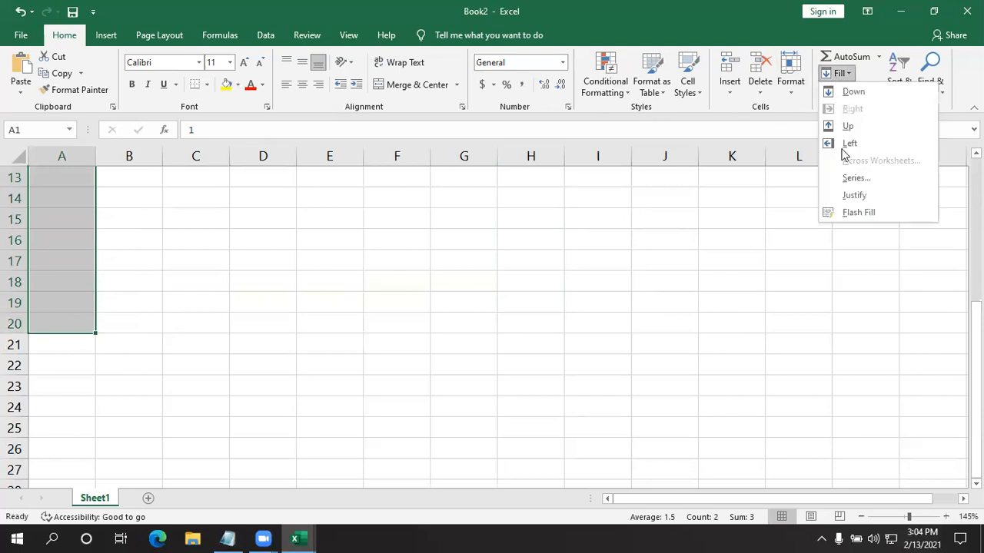
left_click(853, 179)
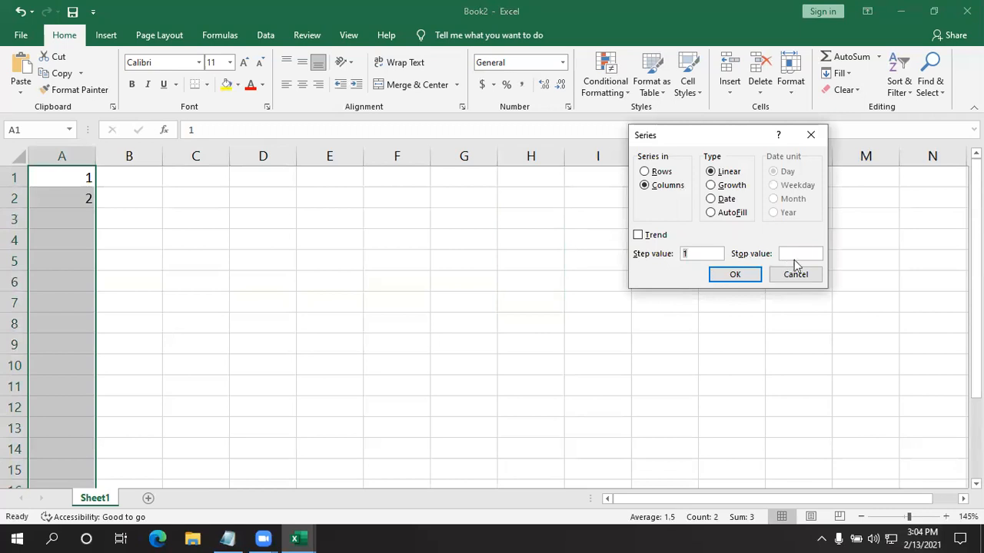
left_click(802, 252)
type("20")
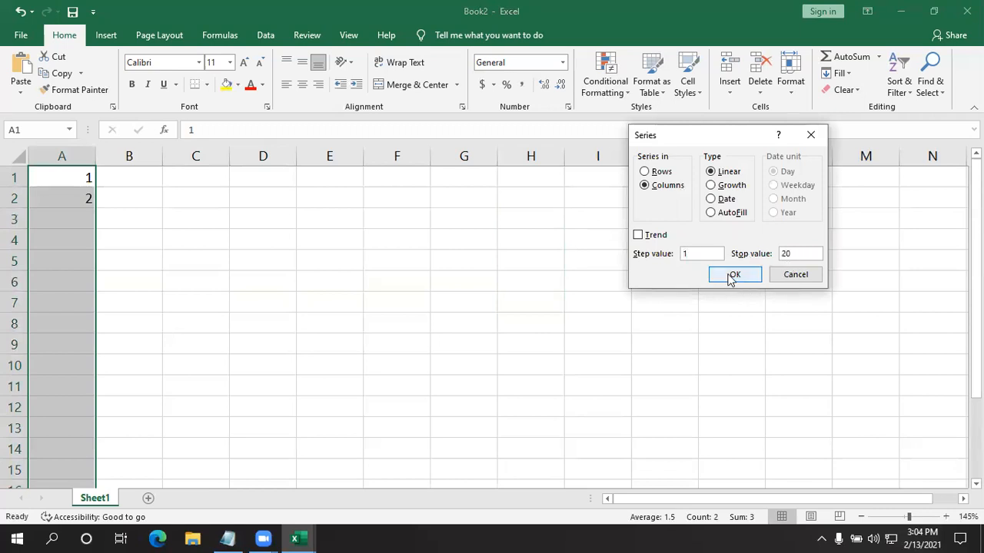
left_click(735, 277)
left_click(417, 285)
- Examine the number series in column A, comparing the first ten cells A1:A10 with the last ten A11:A20
scroll(169, 314, "down", 3)
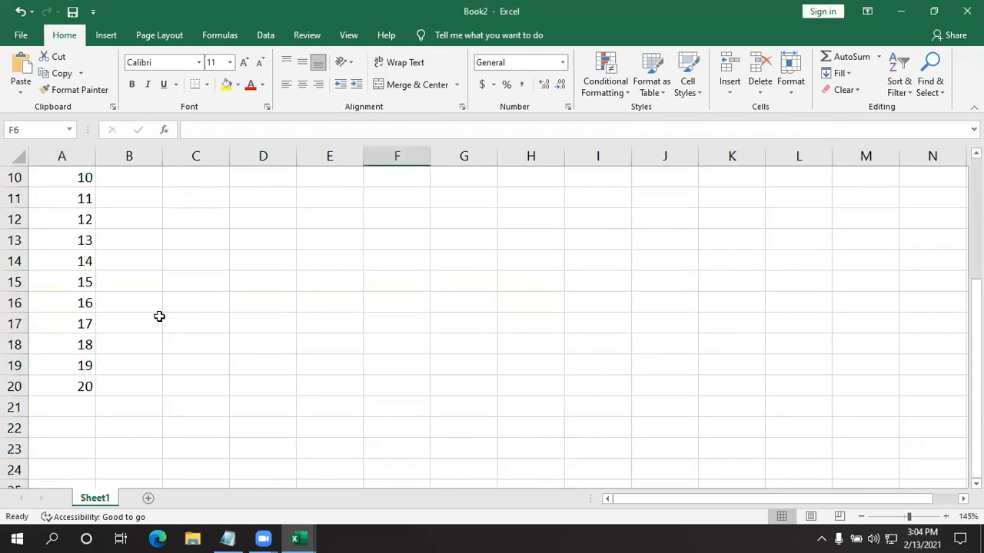
scroll(145, 306, "down", 1, "ctrl")
scroll(144, 306, "down", 1, "ctrl")
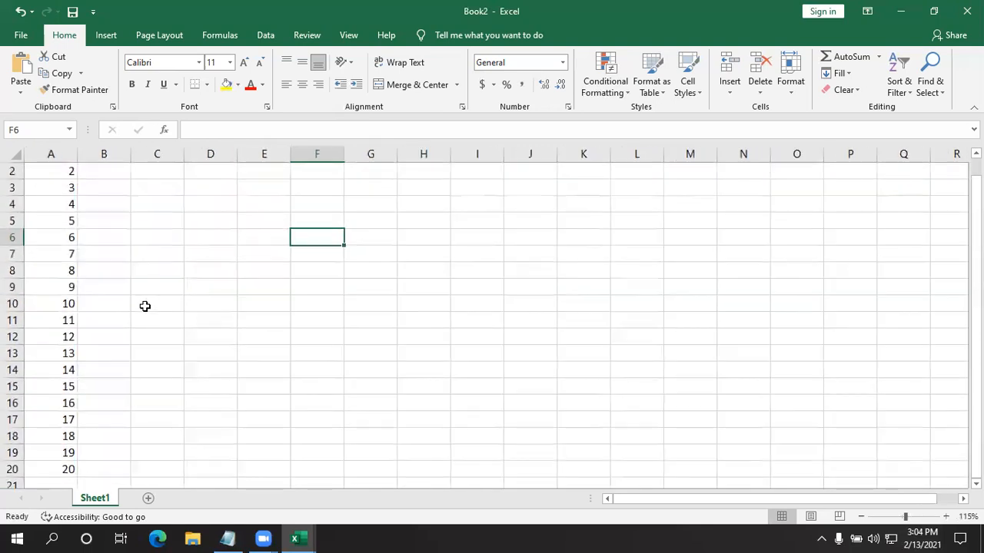
scroll(144, 306, "up", 1)
scroll(145, 307, "down", 1)
scroll(144, 308, "up", 1)
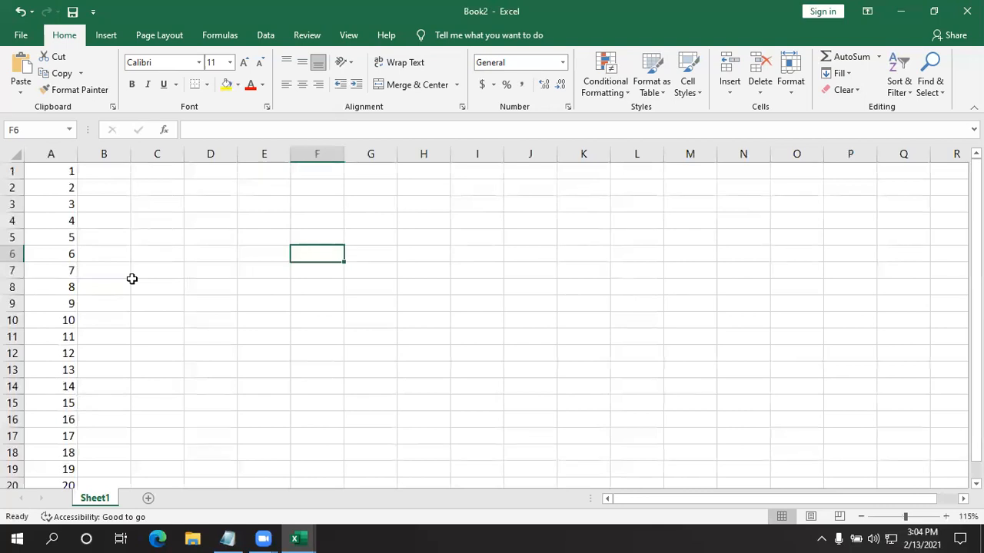
scroll(112, 266, "down", 2)
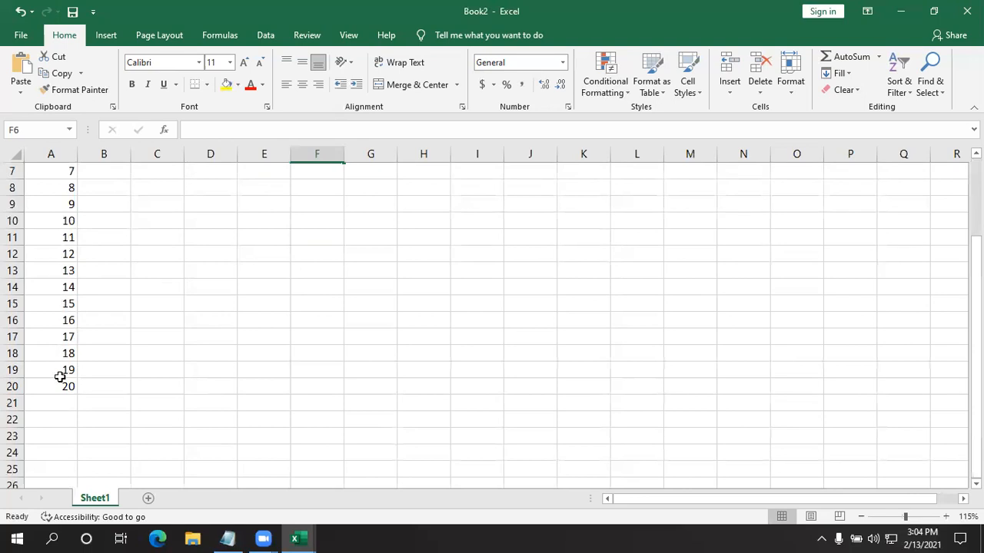
scroll(230, 307, "up", 2)
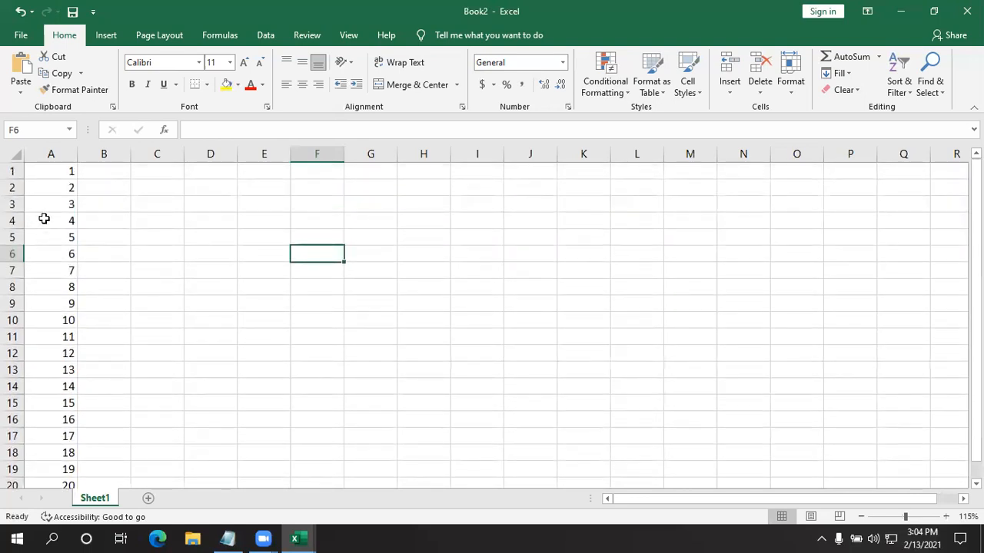
left_click_drag(54, 169, 48, 324)
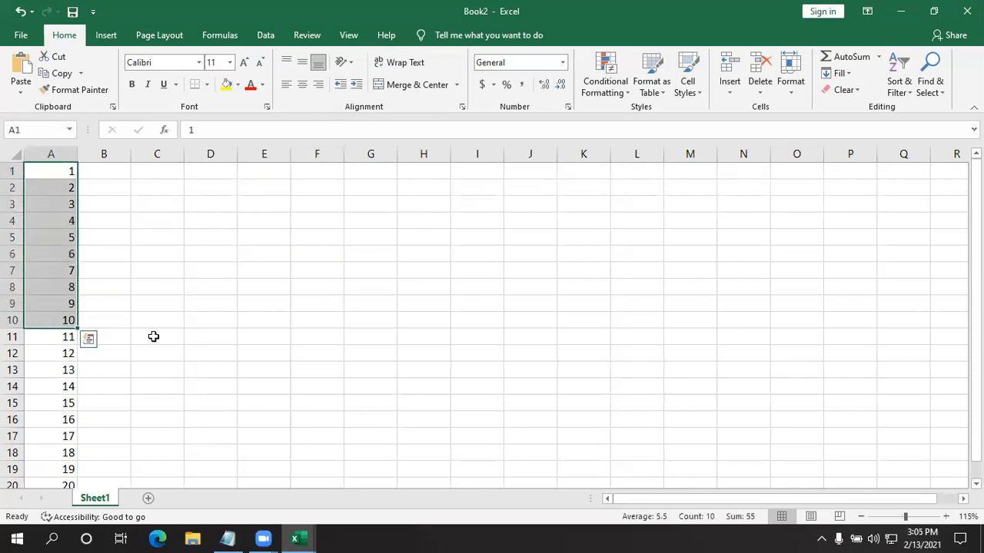
left_click(154, 336)
scroll(88, 323, "down", 1)
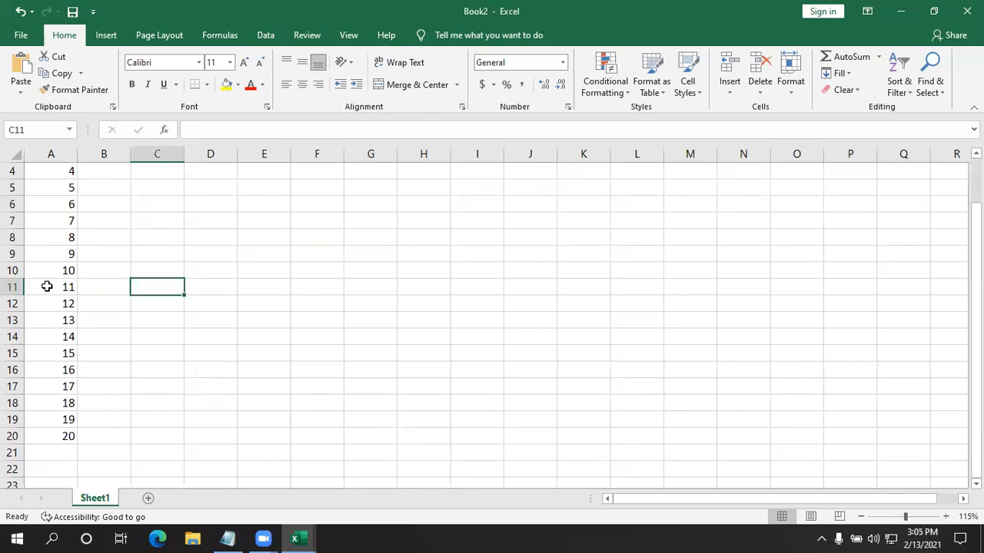
left_click_drag(50, 286, 52, 428)
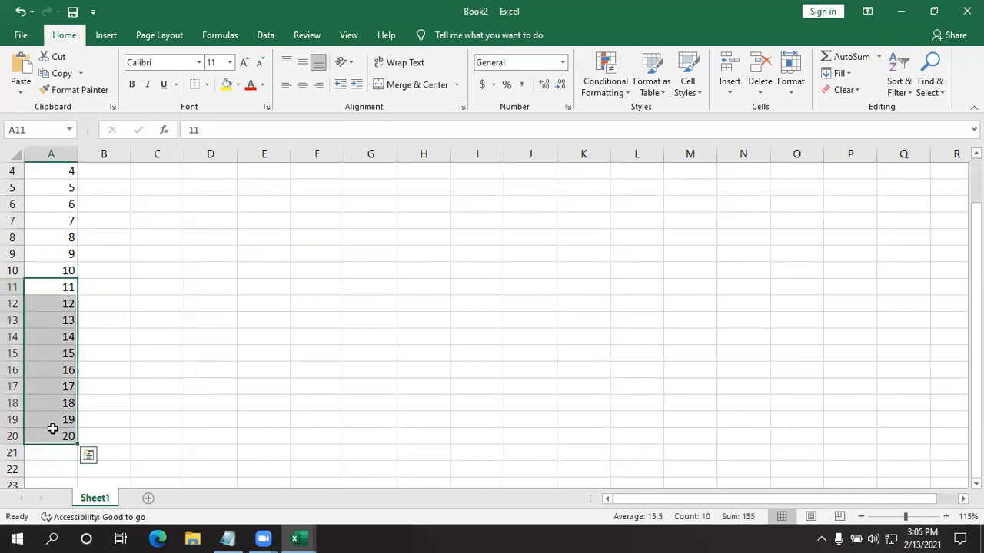
left_click(281, 402)
- Apply a Top 10 Items conditional formatting rule to A1:A20 with Green Fill with Dark Green Text and review the column
scroll(98, 270, "up", 1)
left_click_drag(48, 171, 50, 453)
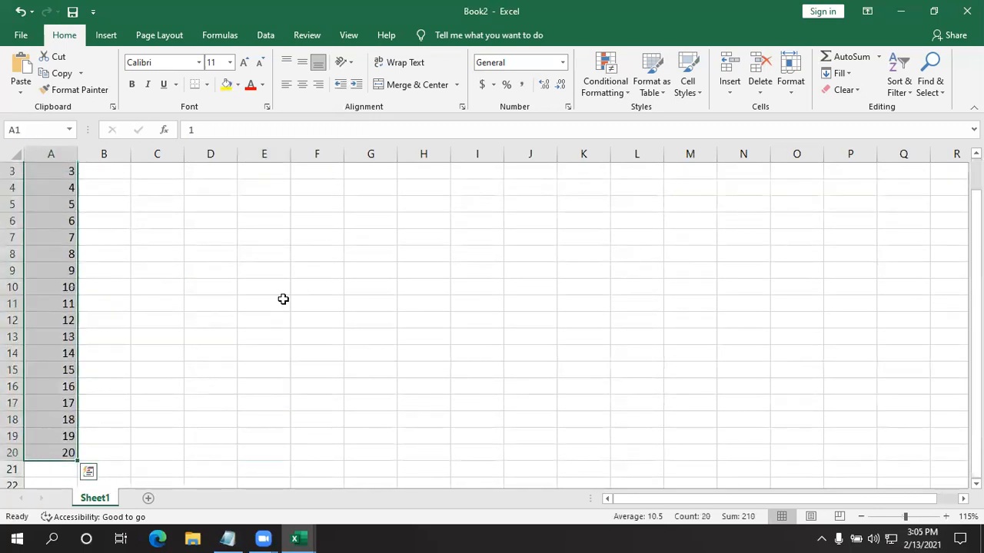
left_click(605, 71)
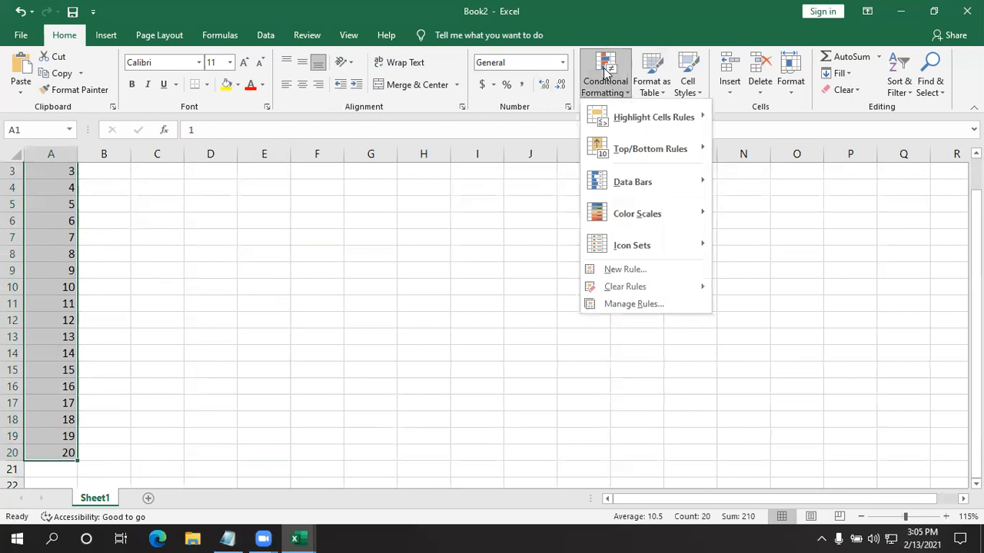
mouse_move(628, 154)
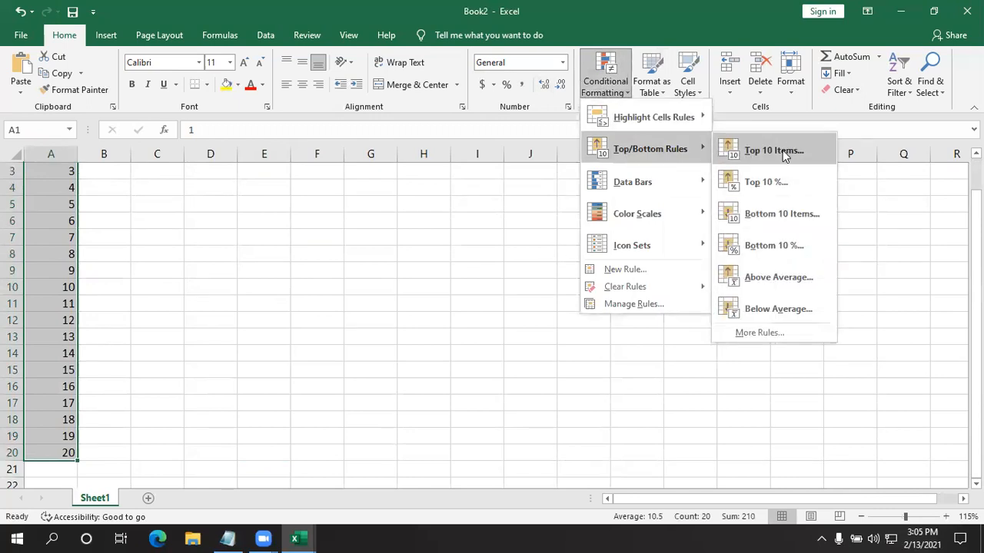
left_click(782, 150)
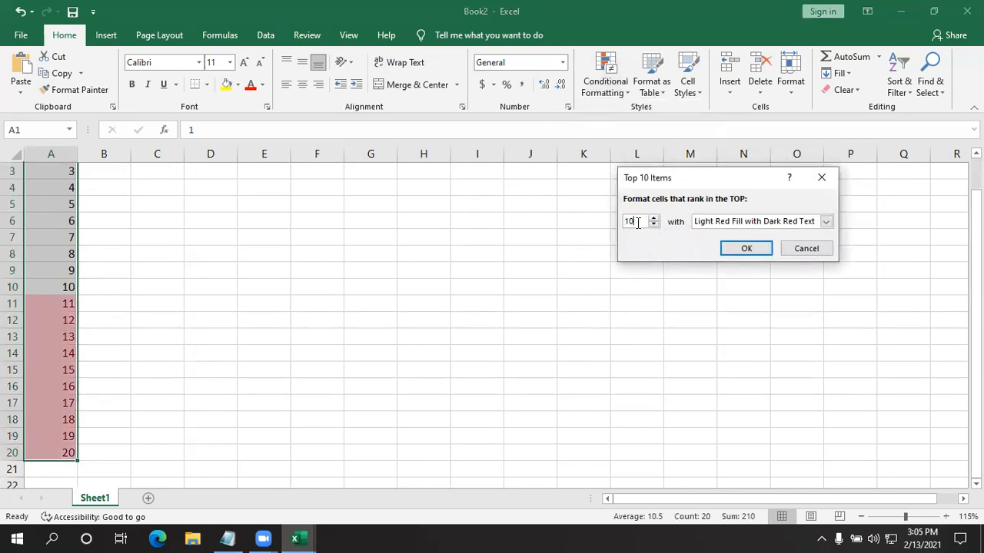
left_click(826, 222)
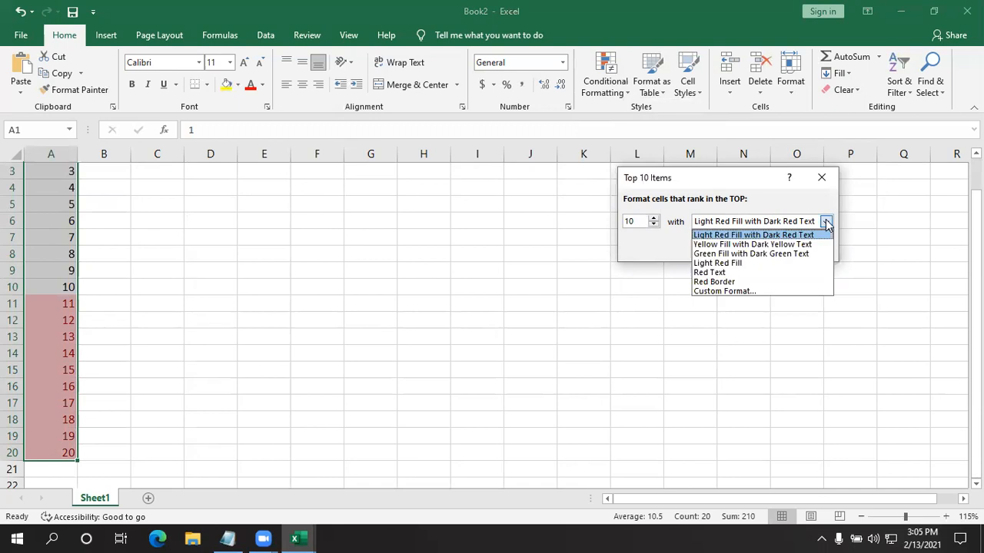
left_click(759, 254)
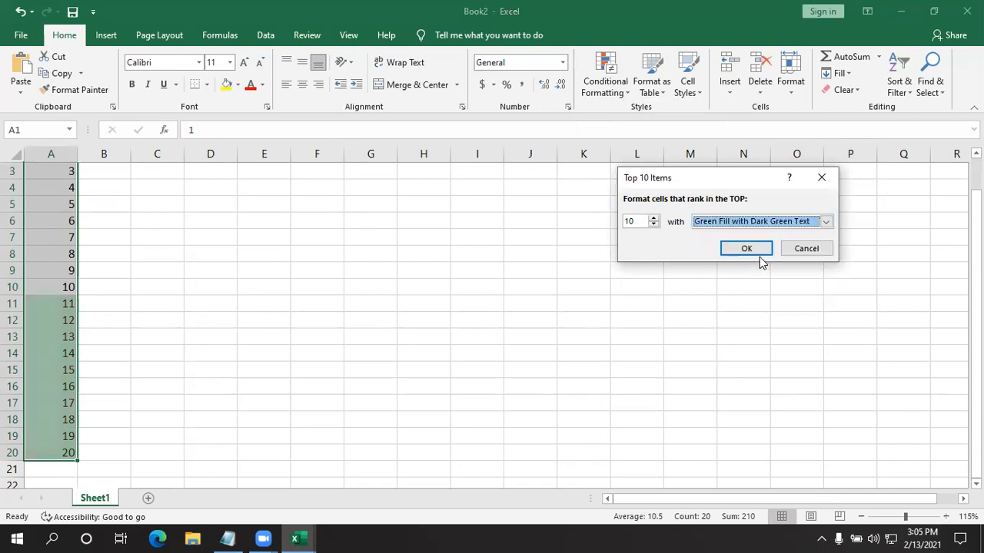
left_click(746, 249)
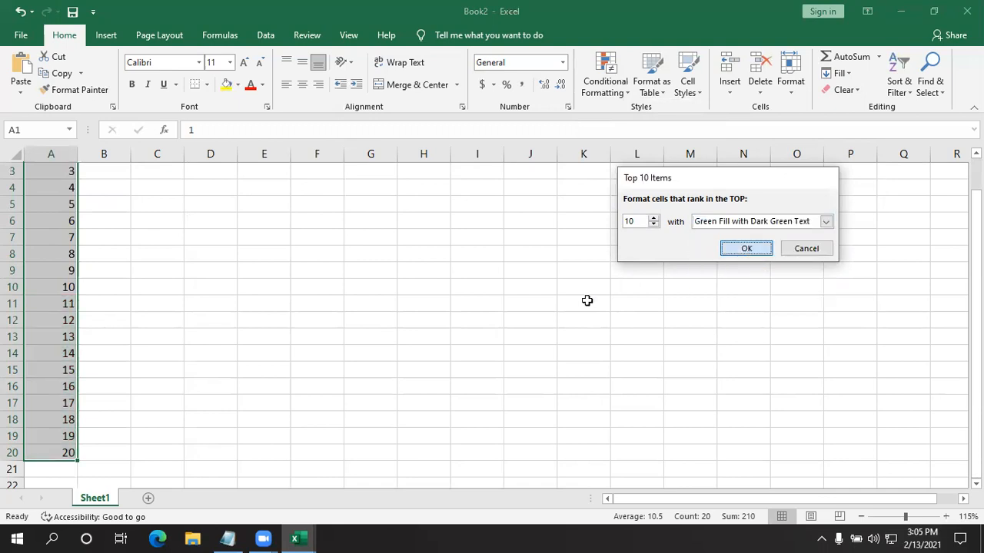
left_click(476, 319)
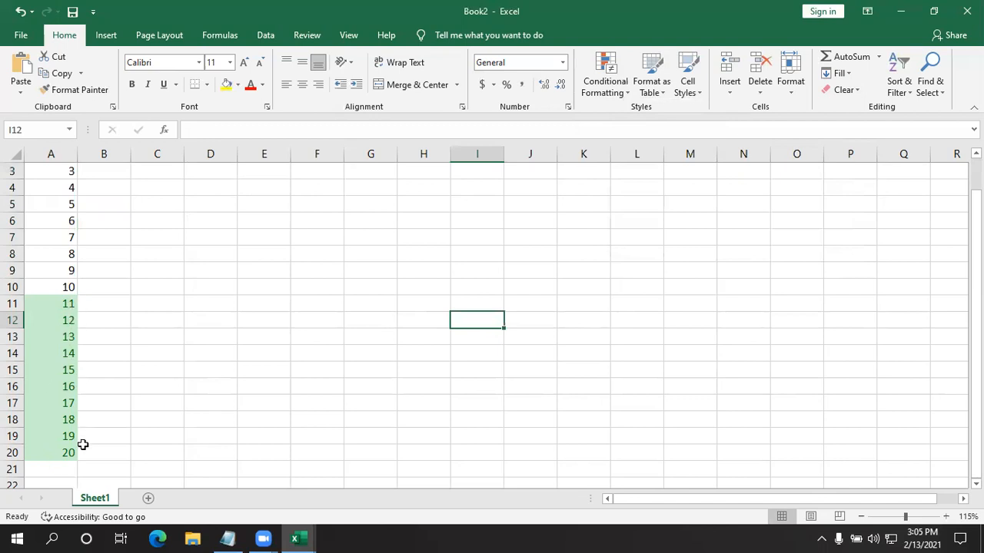
scroll(83, 445, "up", 1)
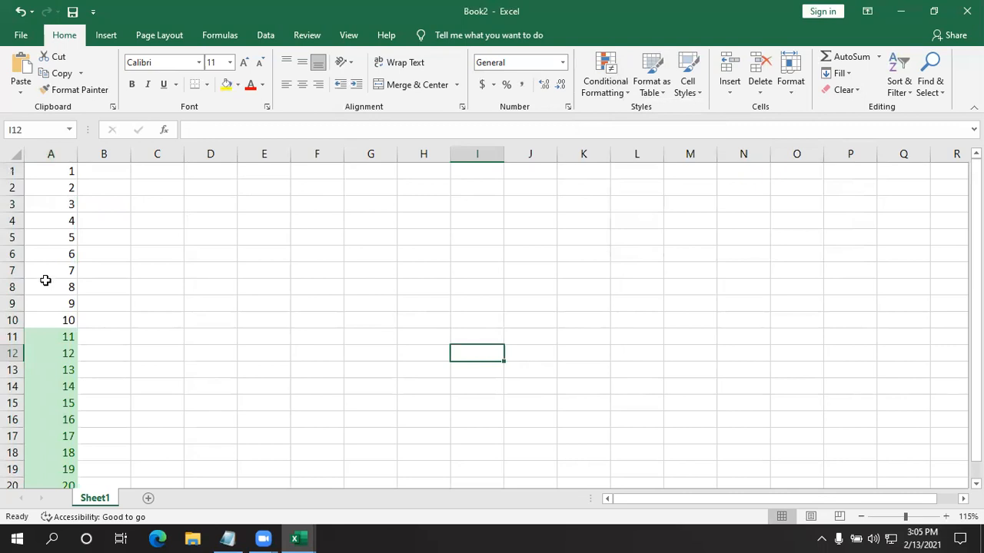
scroll(45, 280, "down", 1)
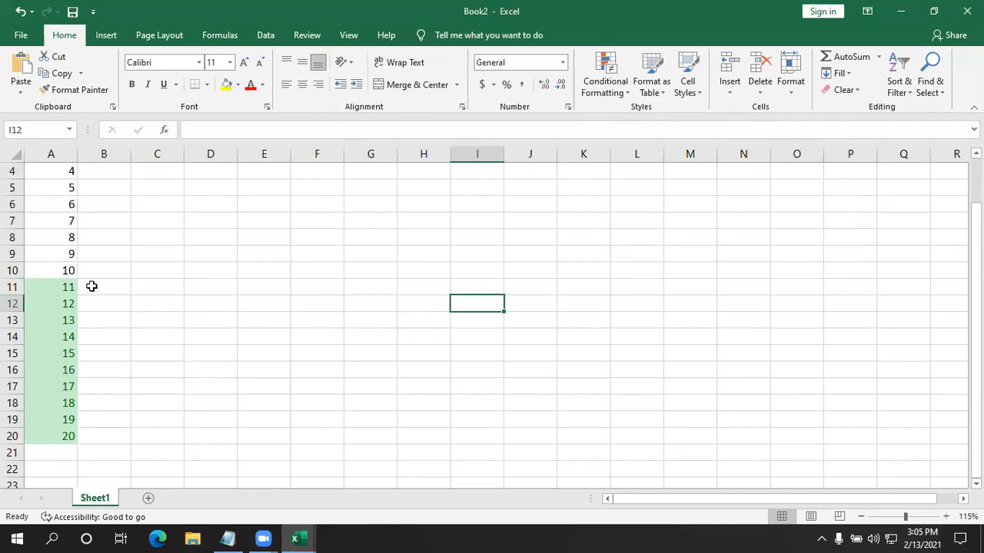
left_click(229, 408)
- Apply a Bottom 10 Items conditional formatting rule to A1:A20 with Light Red Fill and review the column
scroll(73, 288, "up", 1)
left_click_drag(39, 174, 48, 450)
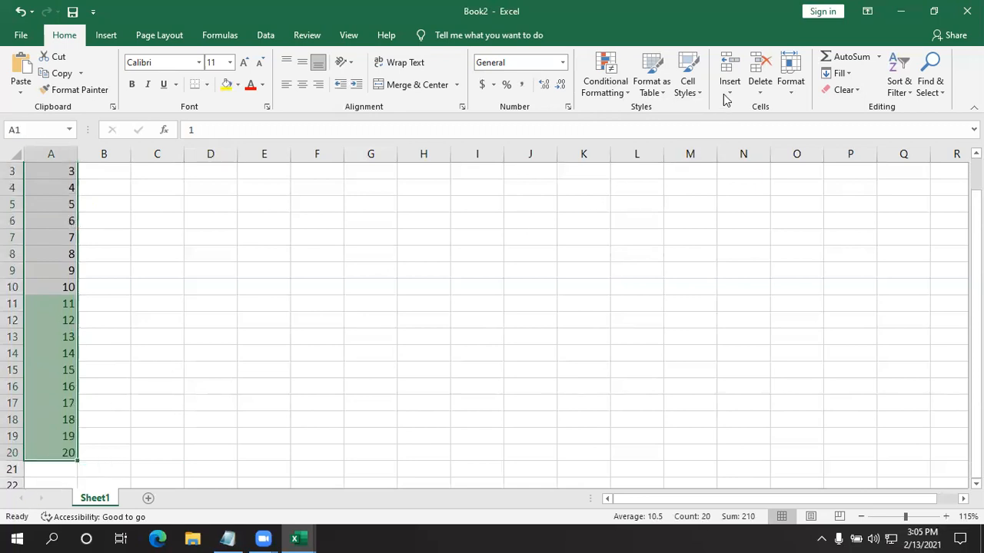
left_click(612, 86)
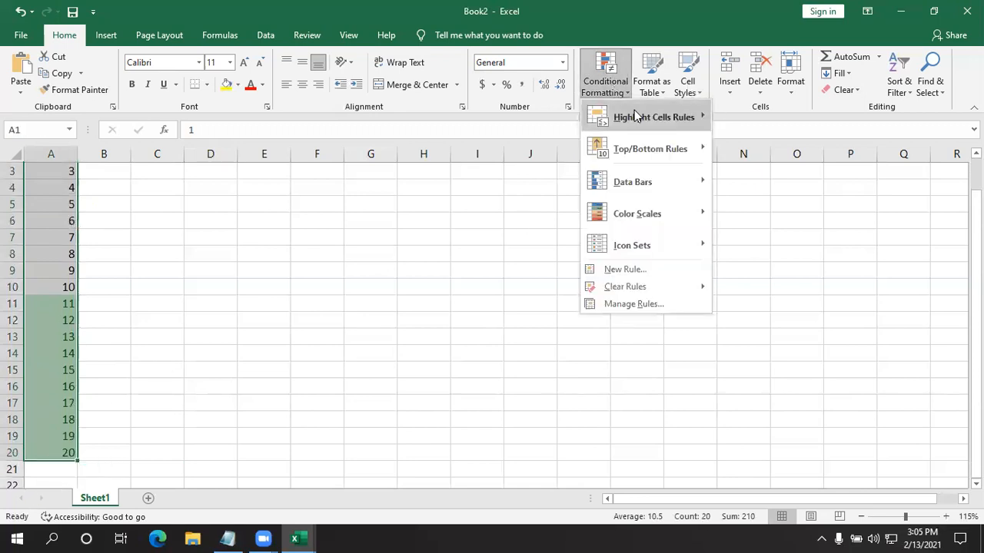
mouse_move(634, 110)
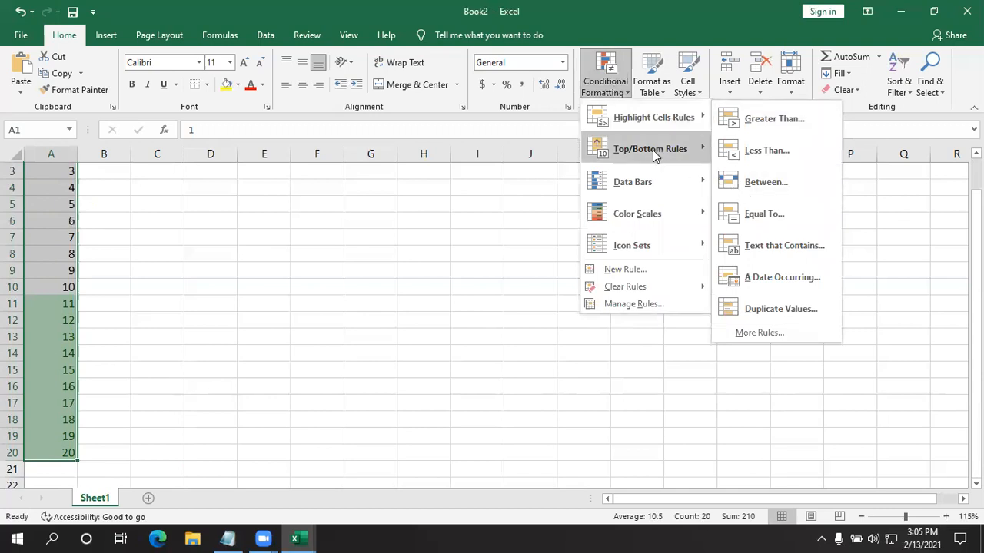
mouse_move(653, 150)
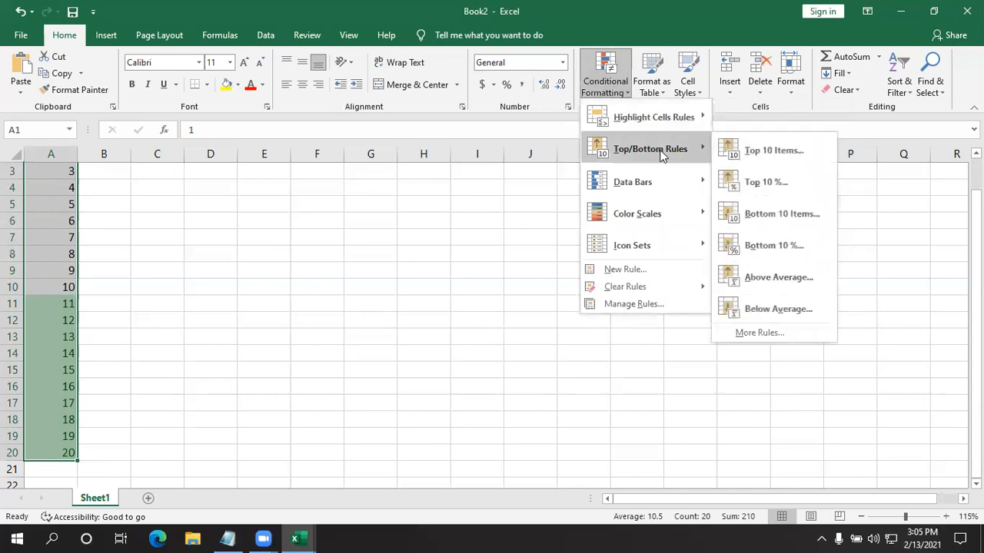
left_click(782, 216)
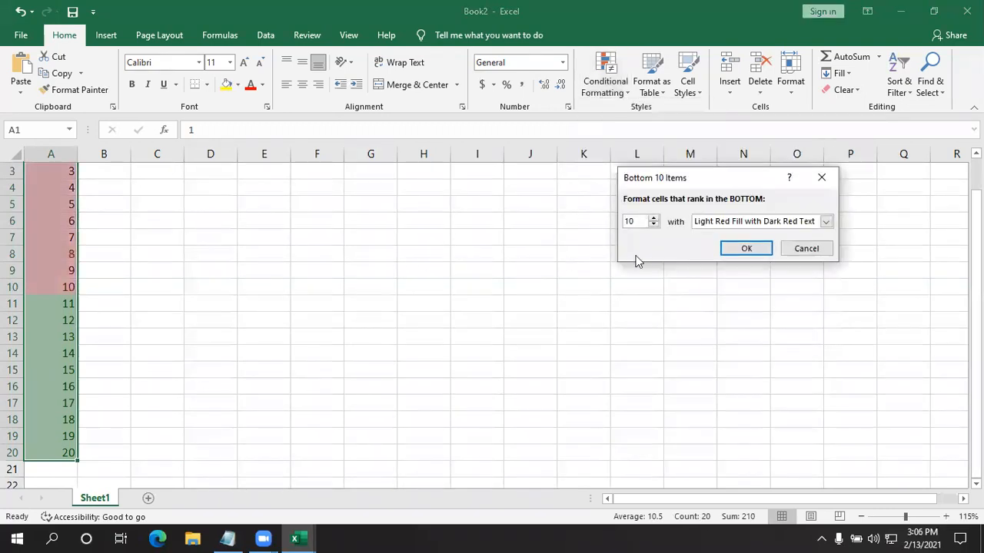
left_click(825, 222)
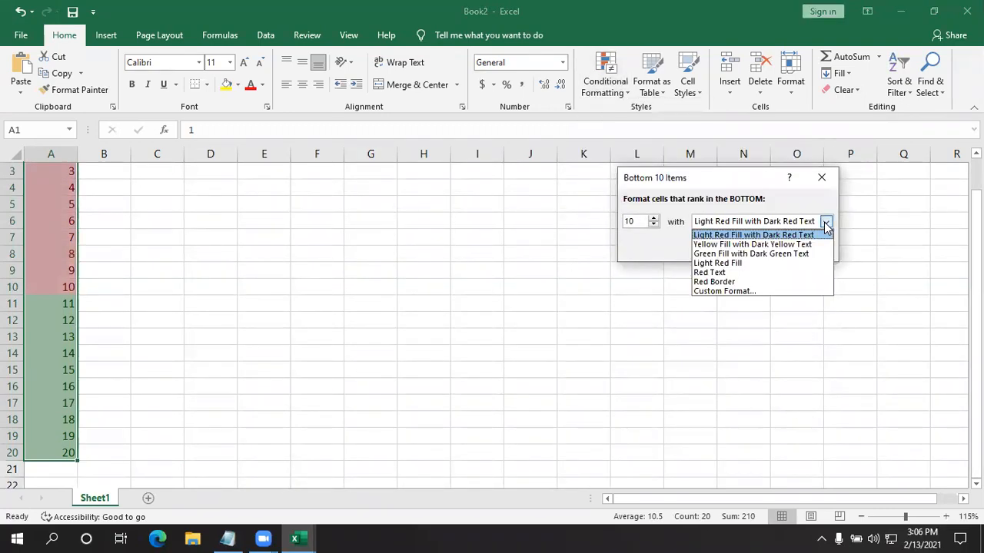
left_click(733, 263)
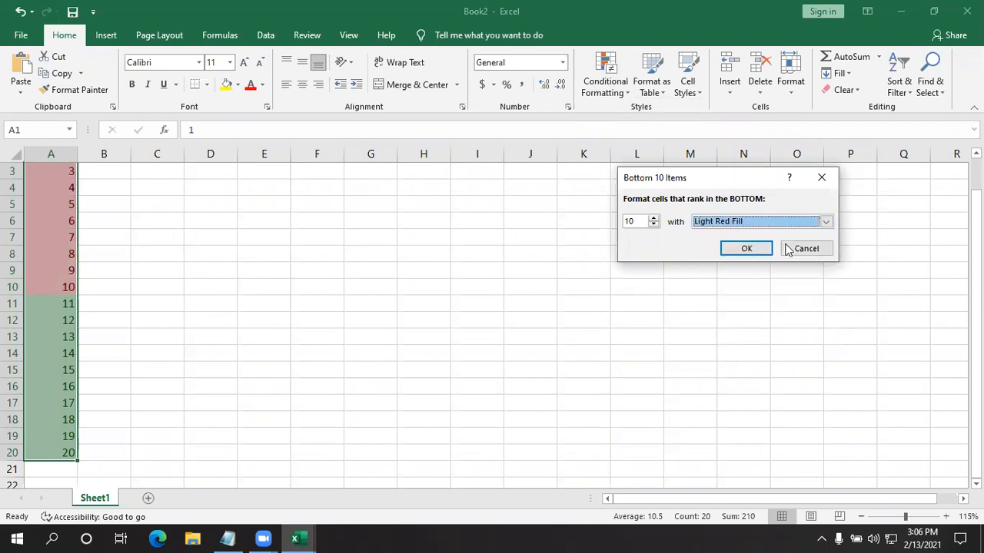
left_click(747, 249)
left_click(430, 253)
scroll(42, 279, "up", 1)
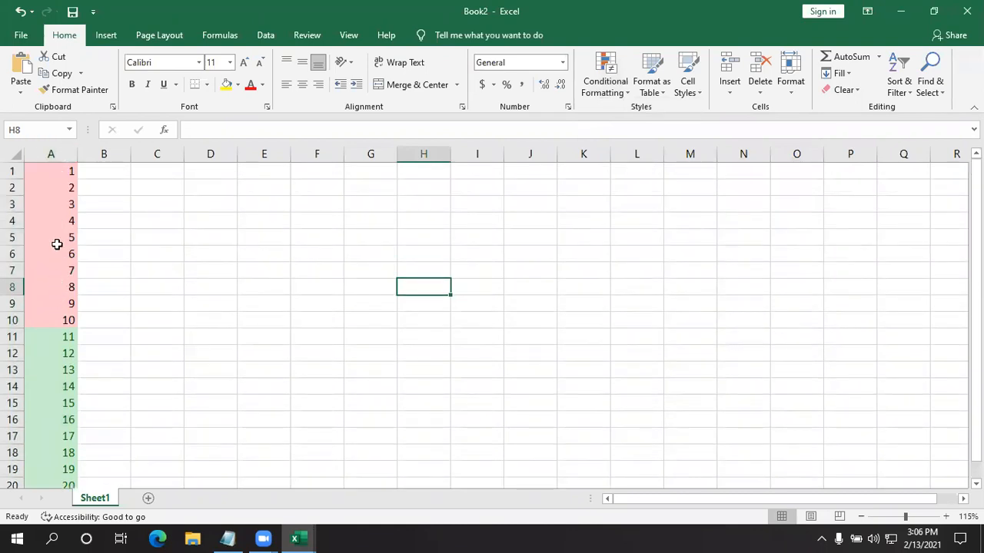
scroll(57, 244, "down", 3)
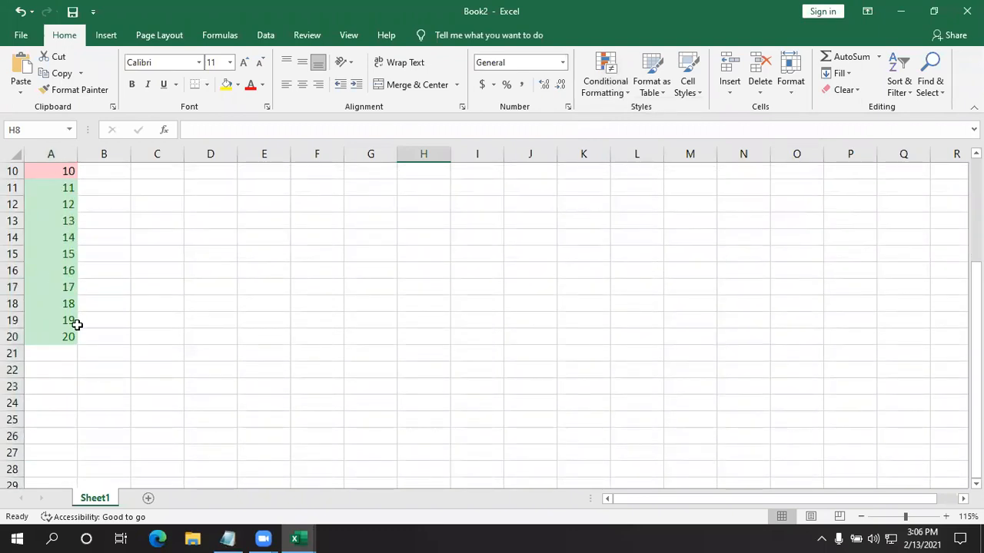
left_click(133, 339)
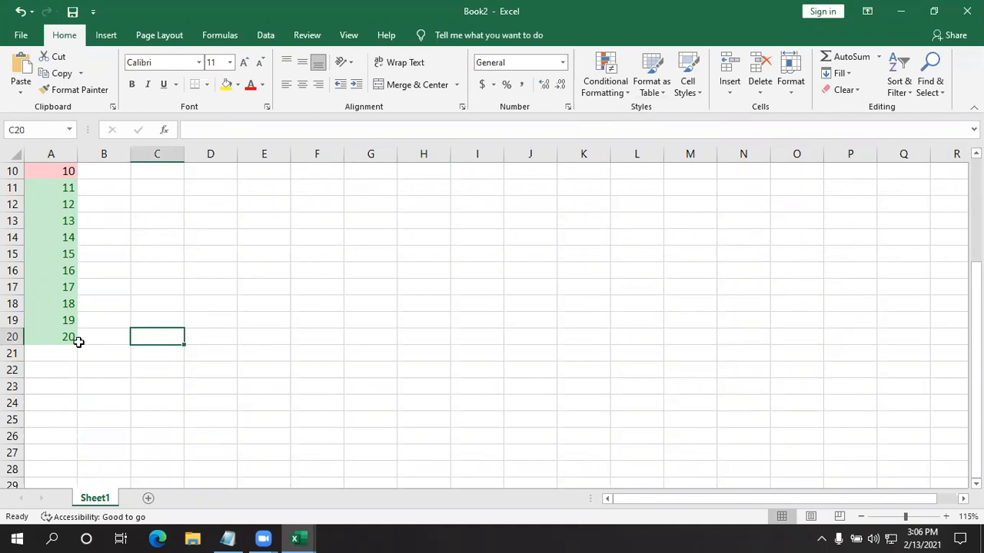
- Start a Top 10 Items conditional formatting rule on A1:A20 and set its rank count to 15
left_click(44, 336)
left_click_drag(44, 337, 36, 163)
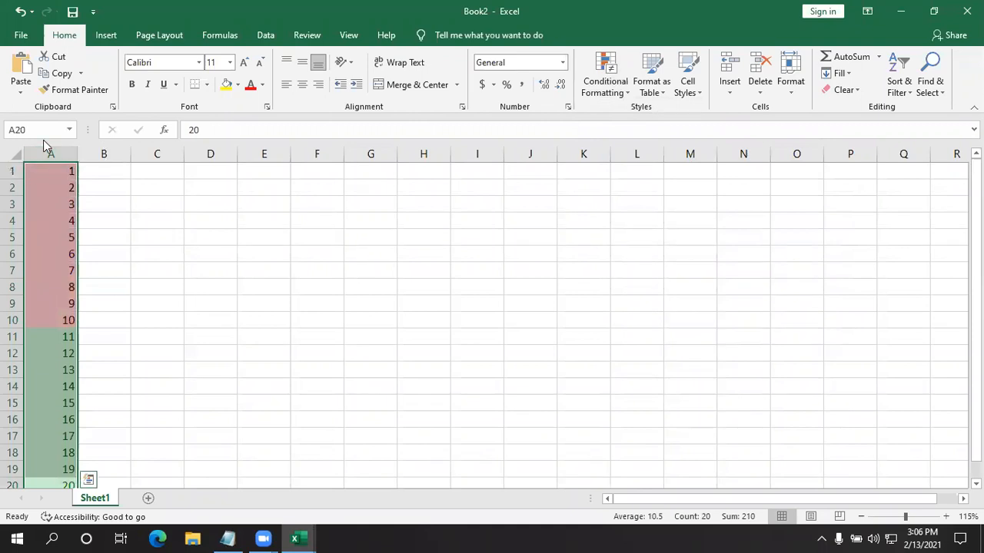
left_click(611, 81)
mouse_move(657, 148)
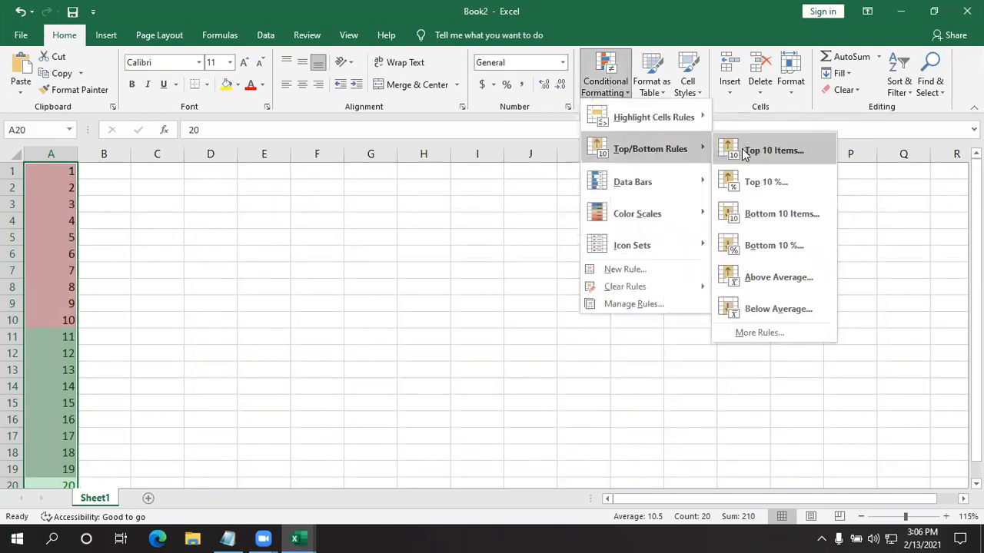
left_click(772, 151)
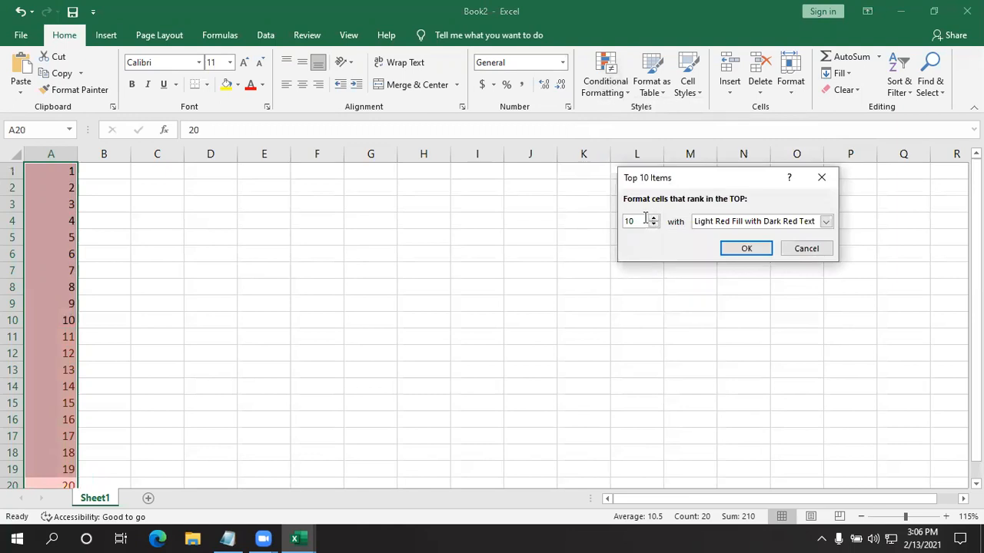
double_click(637, 220)
type("1")
- Give the top-ranking rule a custom format with an orange fill, apply it, and review the column
left_click(826, 222)
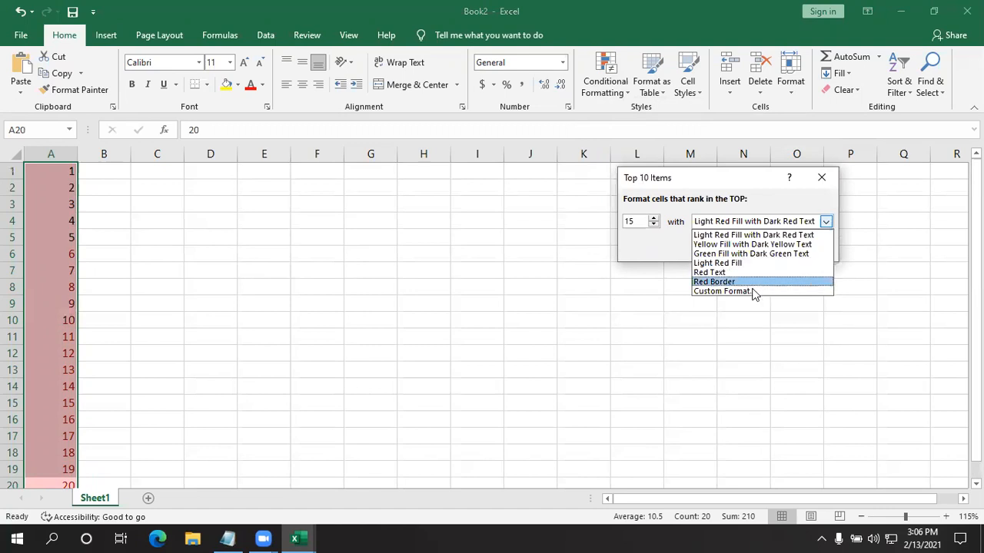
left_click(722, 292)
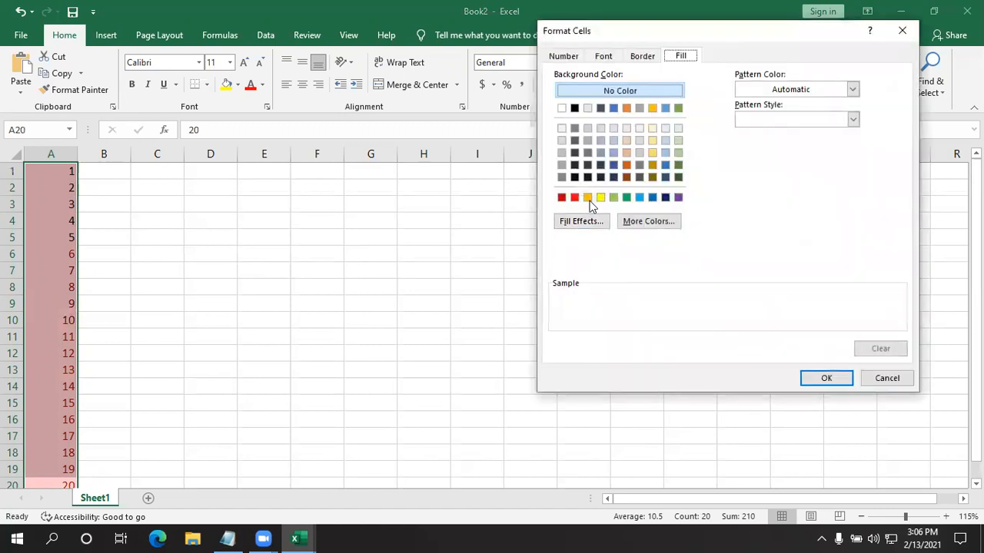
left_click(587, 198)
left_click(826, 377)
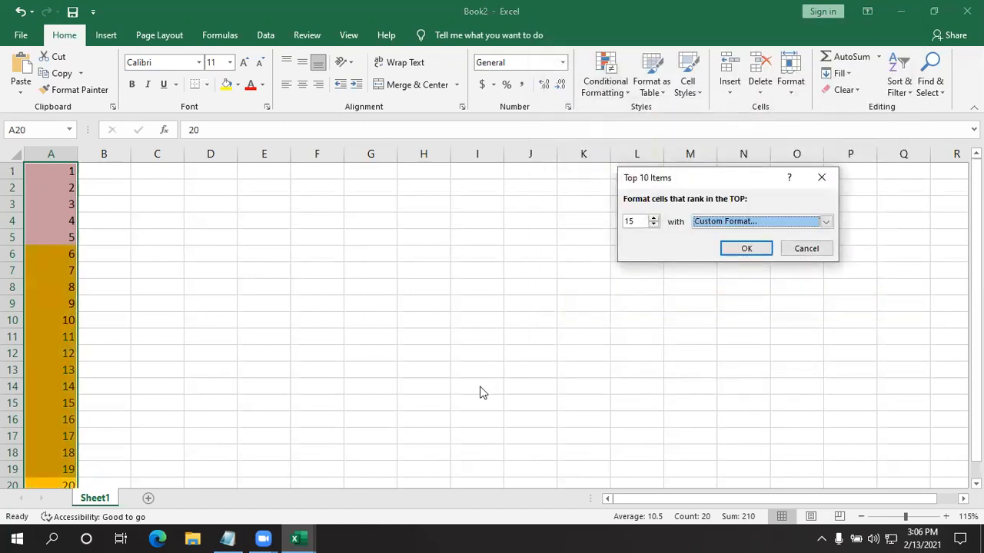
left_click(747, 249)
scroll(461, 254, "down", 2)
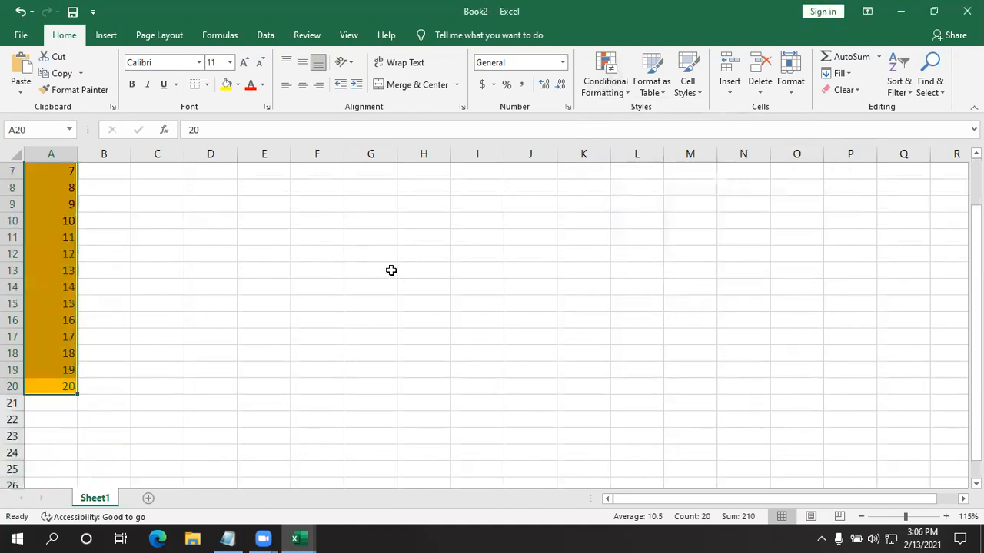
left_click(389, 269)
scroll(167, 287, "up", 2)
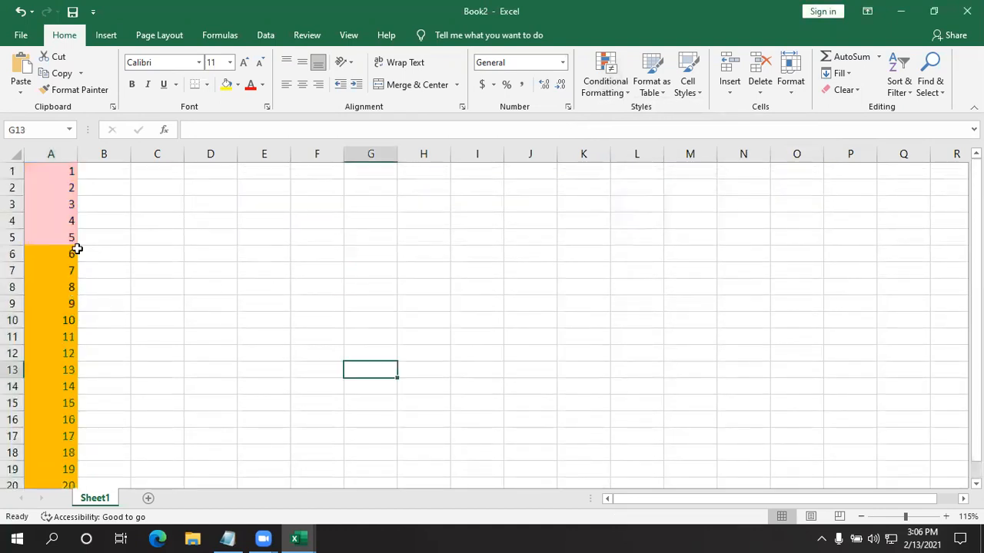
scroll(51, 294, "down", 1)
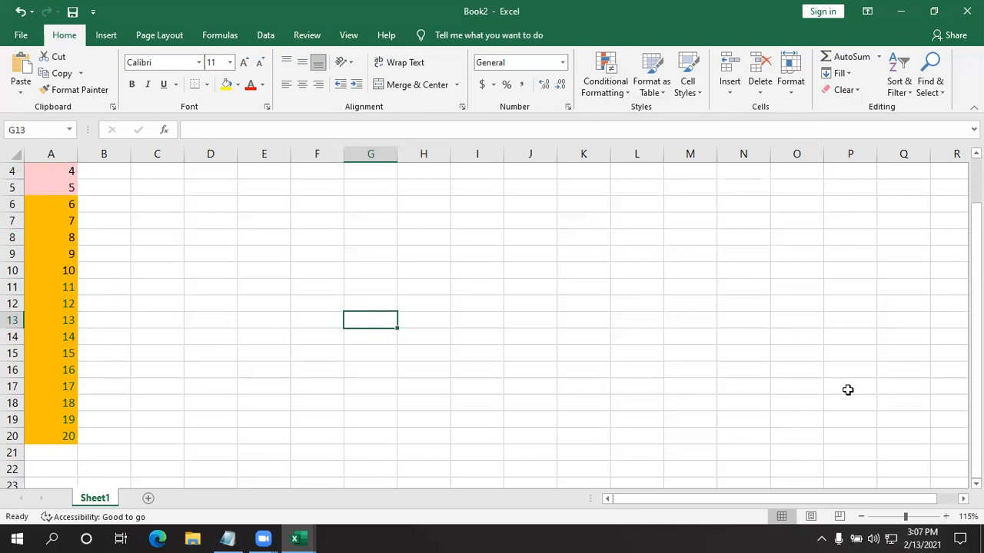
- Start a Bottom 10 Items conditional formatting rule on A1:A20 and set its rank count to 15
scroll(221, 338, "up", 1)
left_click_drag(48, 170, 48, 453)
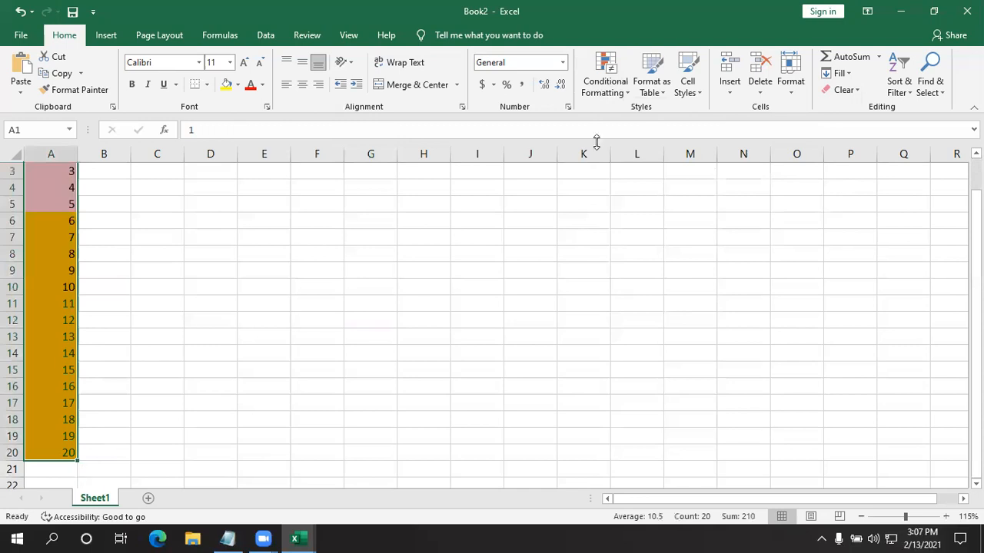
left_click(605, 81)
mouse_move(650, 148)
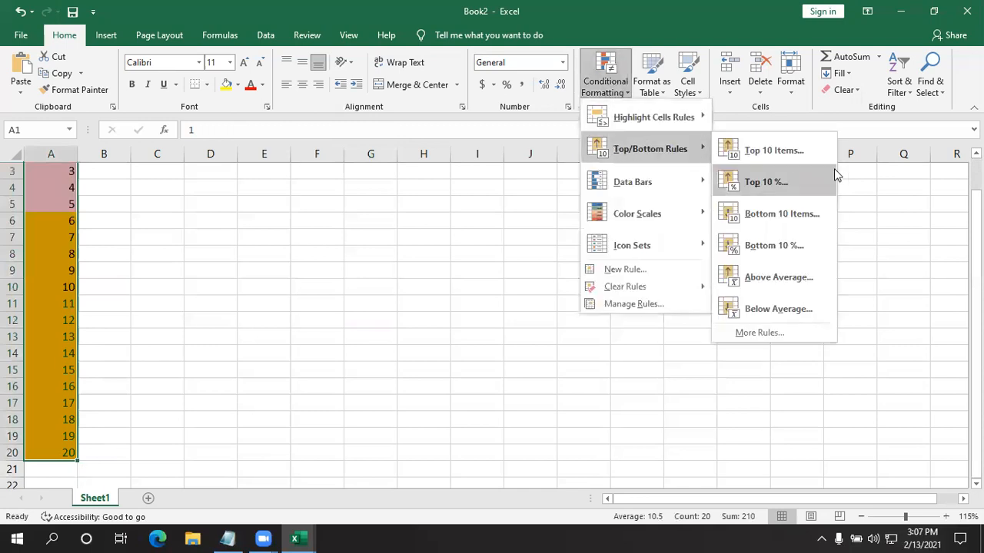
left_click(786, 218)
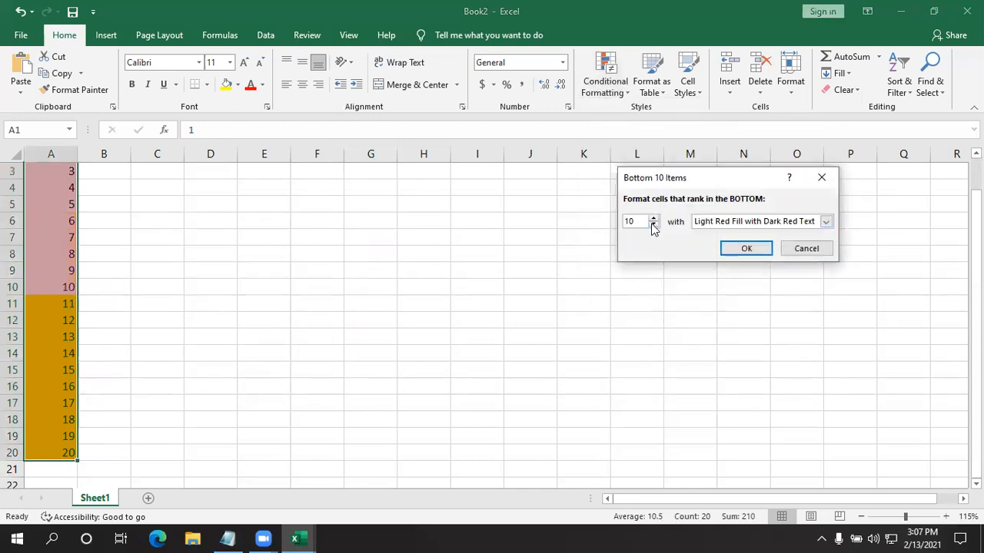
left_click_drag(642, 221, 605, 234)
type("15")
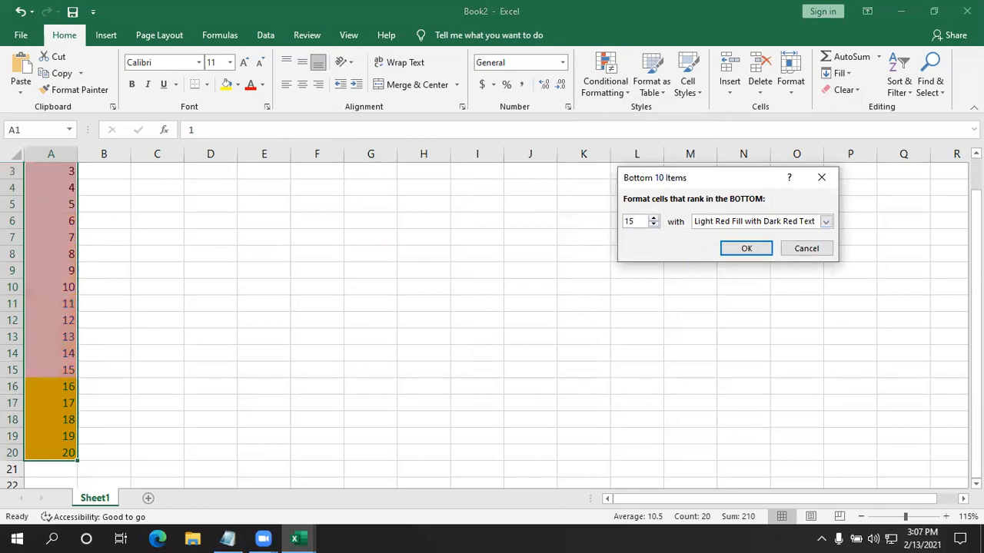
- Give the bottom-ranking rule a custom format with a purple fill, apply it, and review the column
left_click(826, 223)
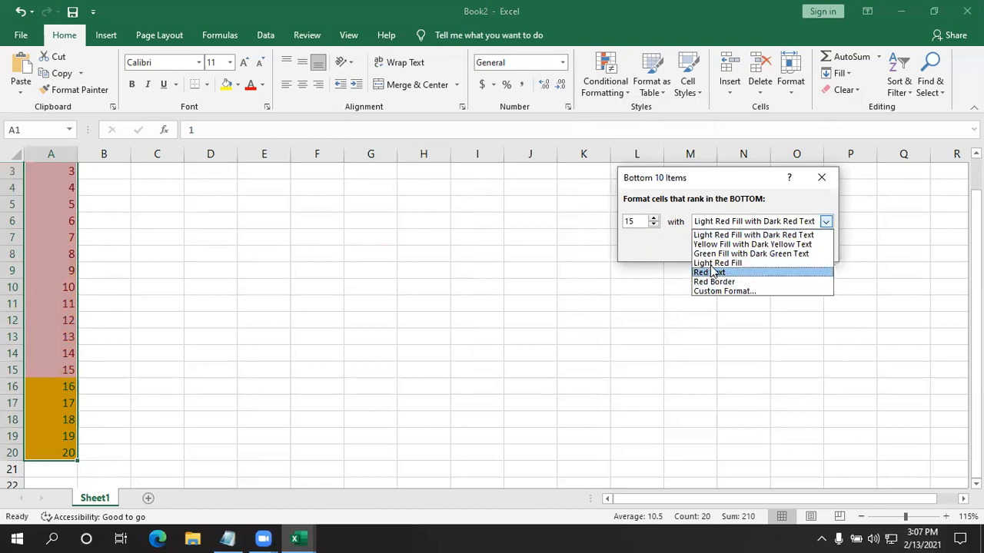
left_click(666, 235)
left_click(826, 222)
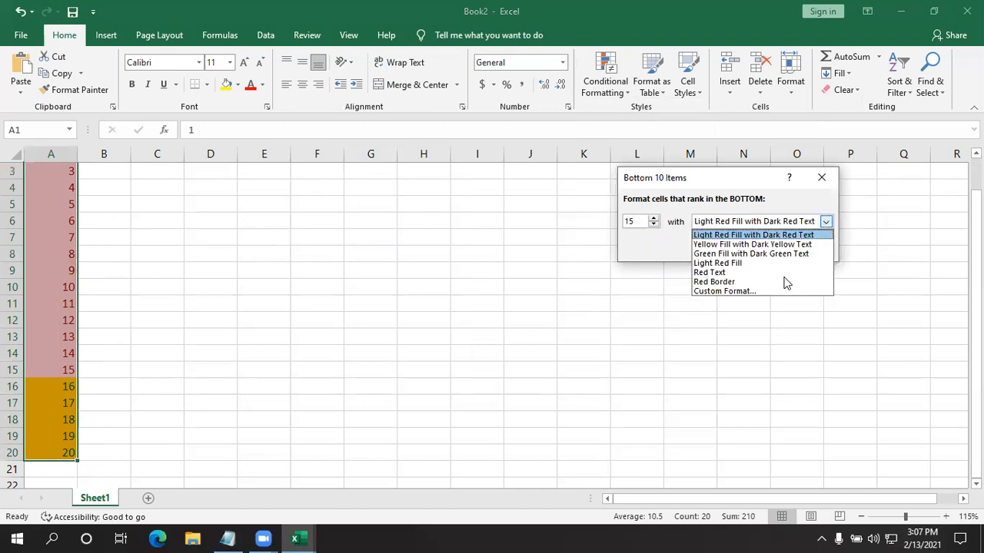
left_click(757, 290)
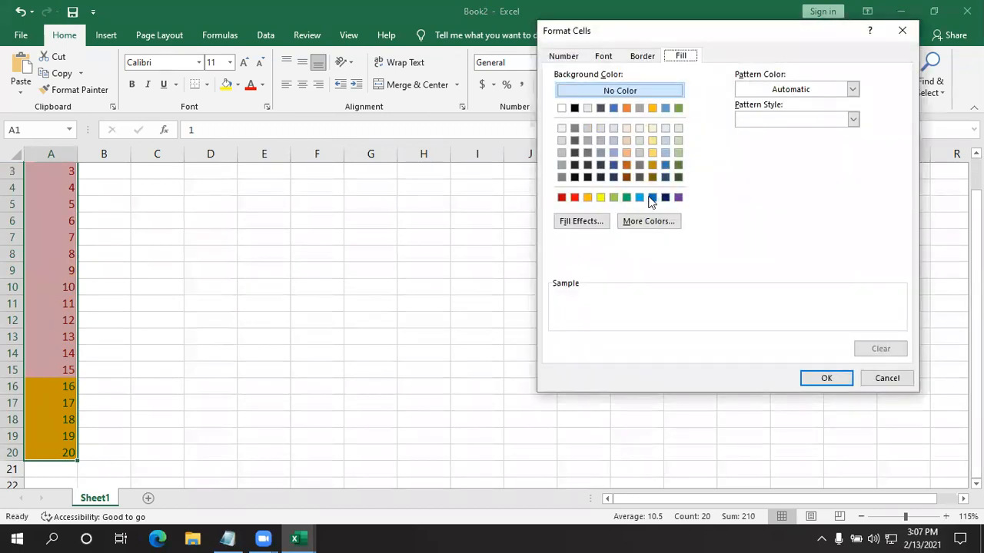
left_click(678, 197)
left_click(824, 377)
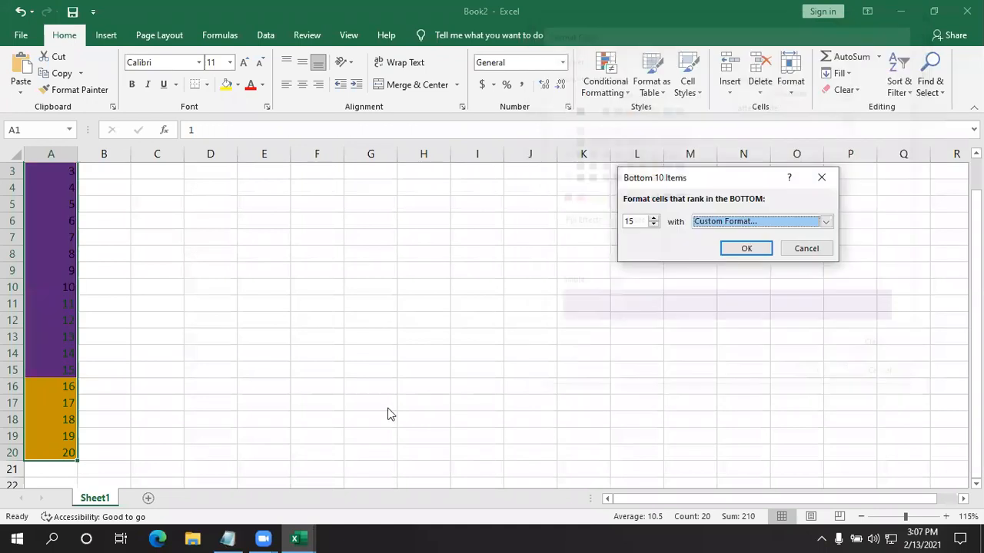
left_click(746, 248)
scroll(146, 320, "up", 1)
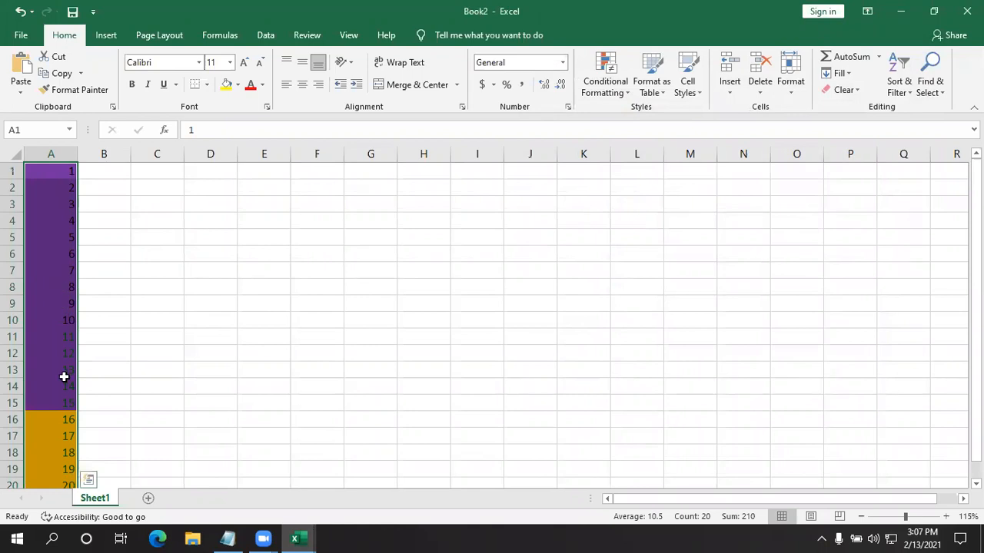
left_click(593, 91)
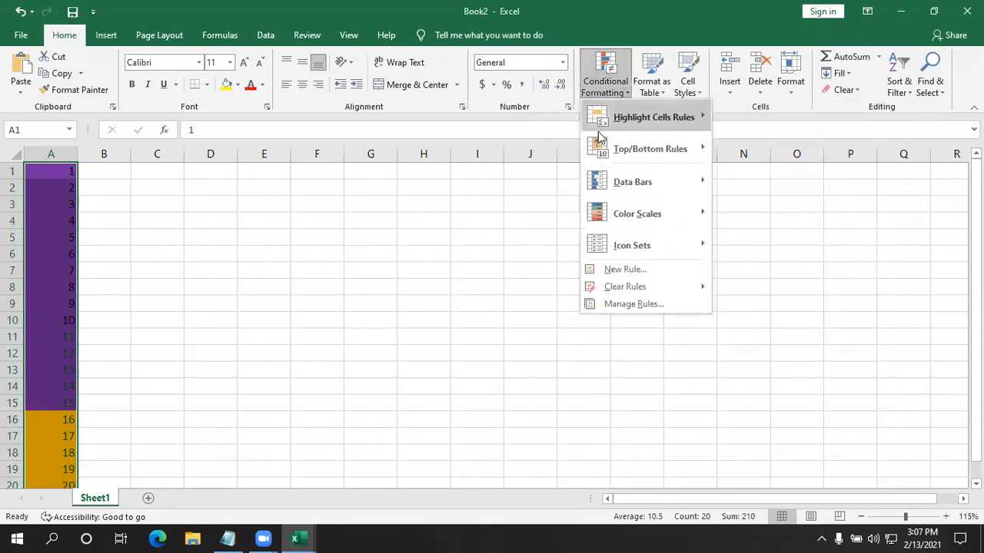
mouse_move(598, 152)
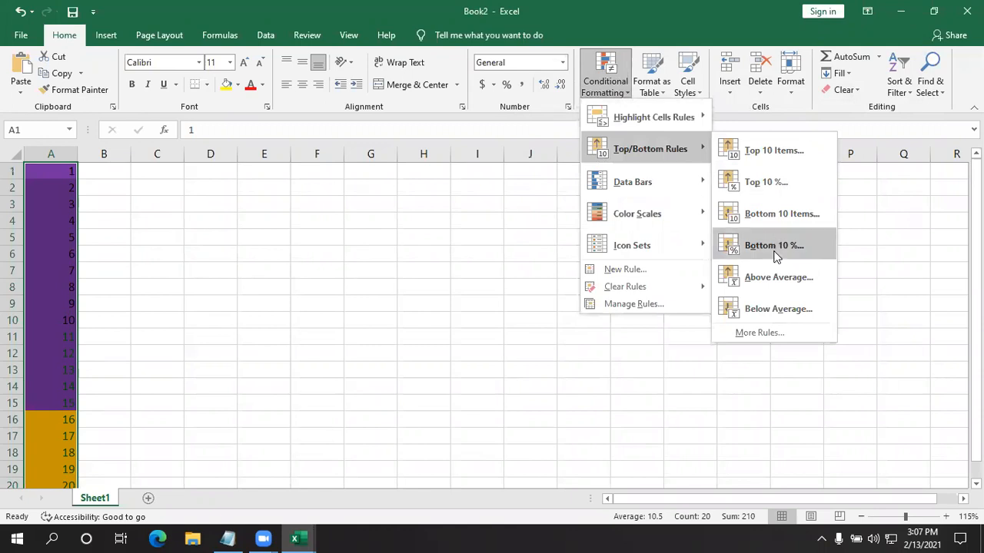
left_click(317, 273)
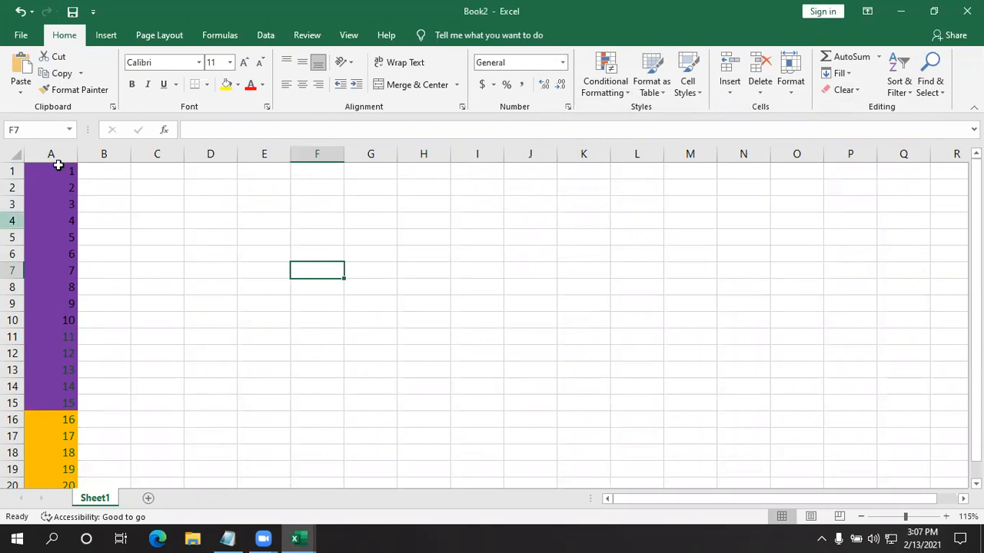
- Clear all formats from A1:A20 while keeping the numbers
left_click_drag(55, 172, 26, 456)
left_click(844, 89)
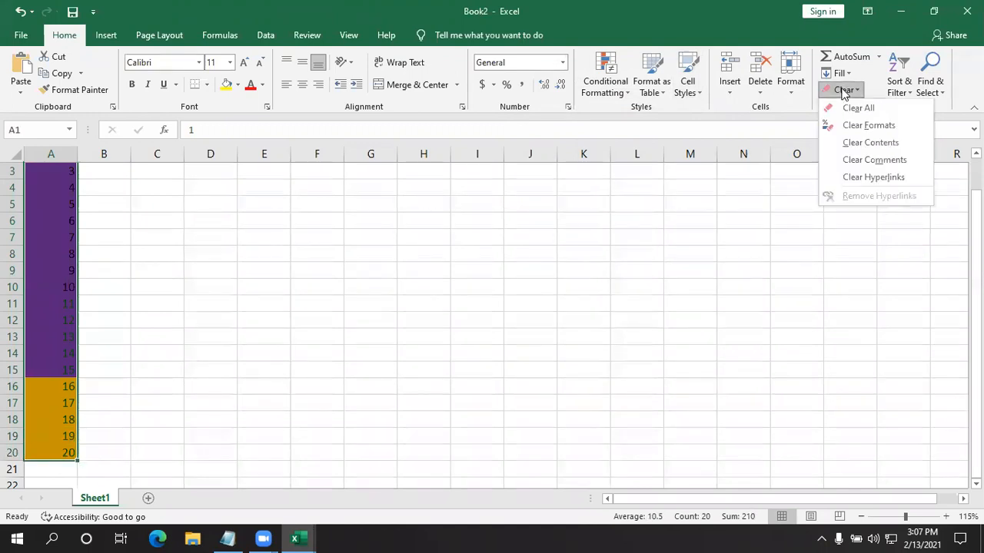
left_click(853, 125)
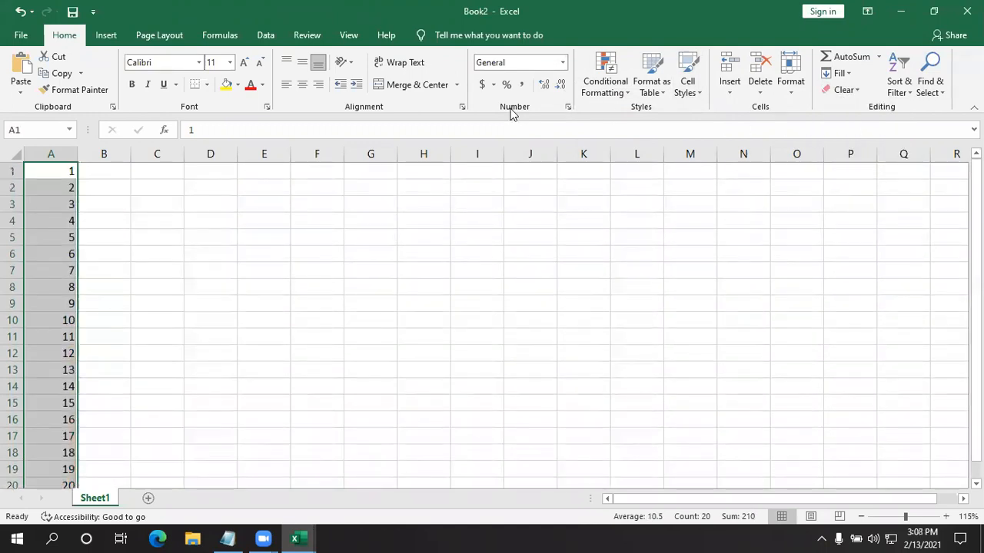
- Try the comma number style on A1:A20, then undo it
left_click(522, 84)
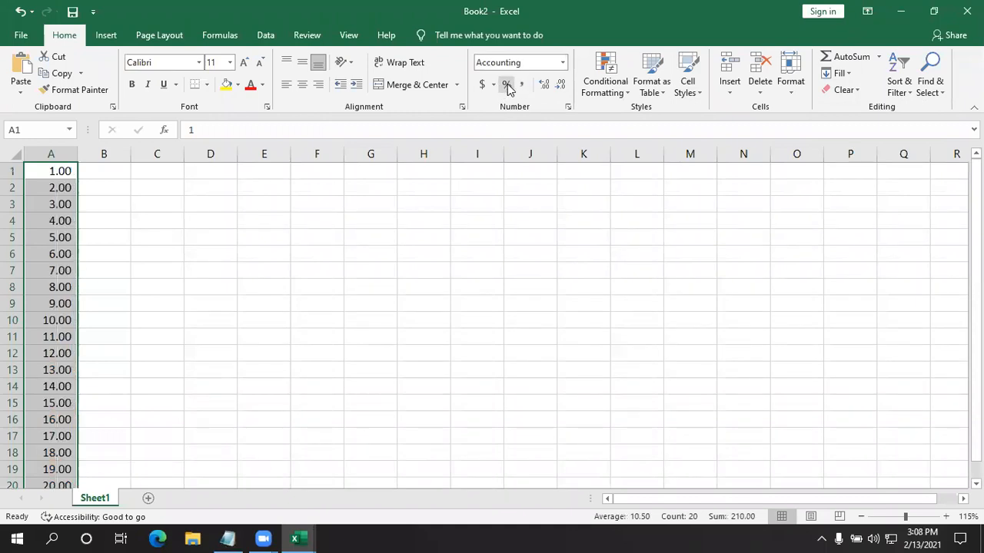
key("ctrl+z")
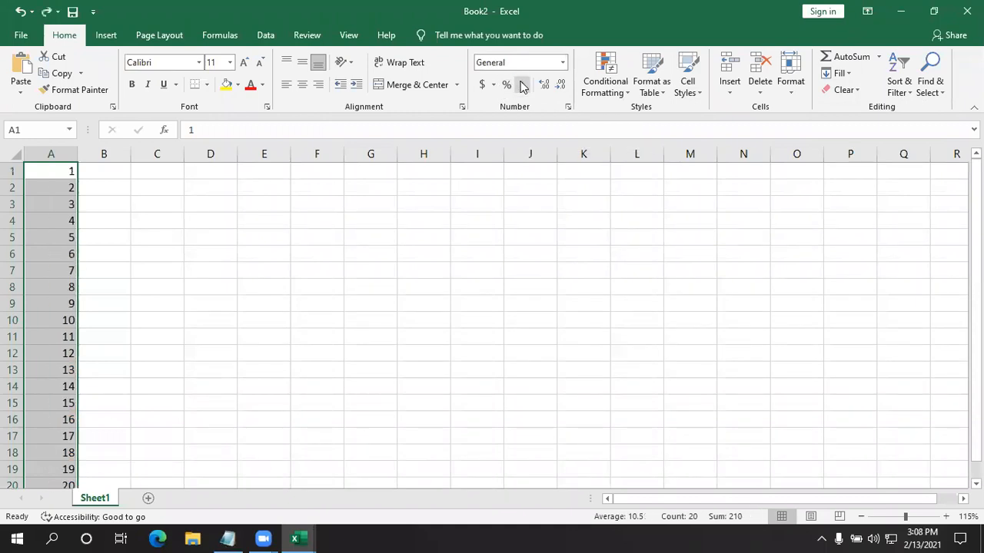
- Format A1:A20 as Percentage and auto-fit the width of column A to its contents
left_click(564, 62)
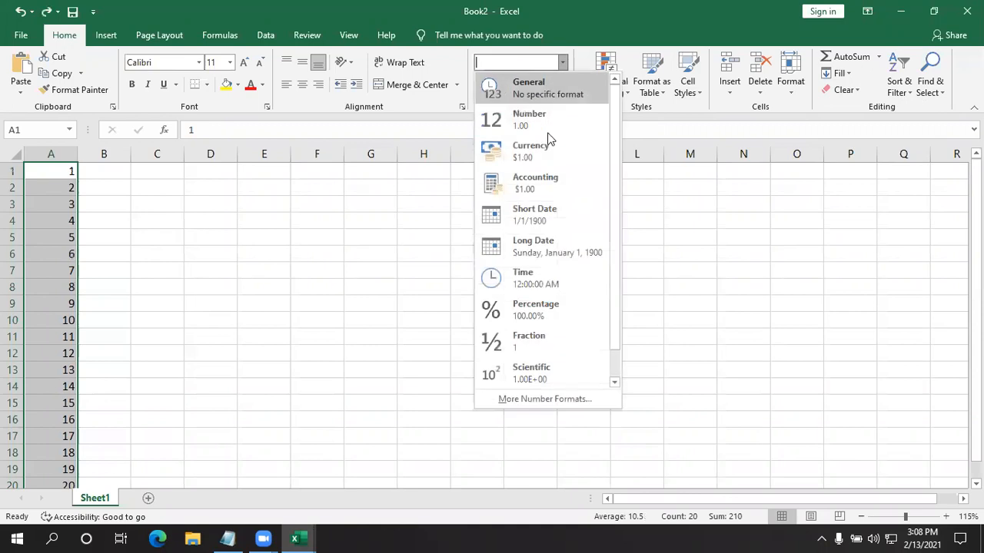
left_click(530, 311)
scroll(246, 305, "down", 3)
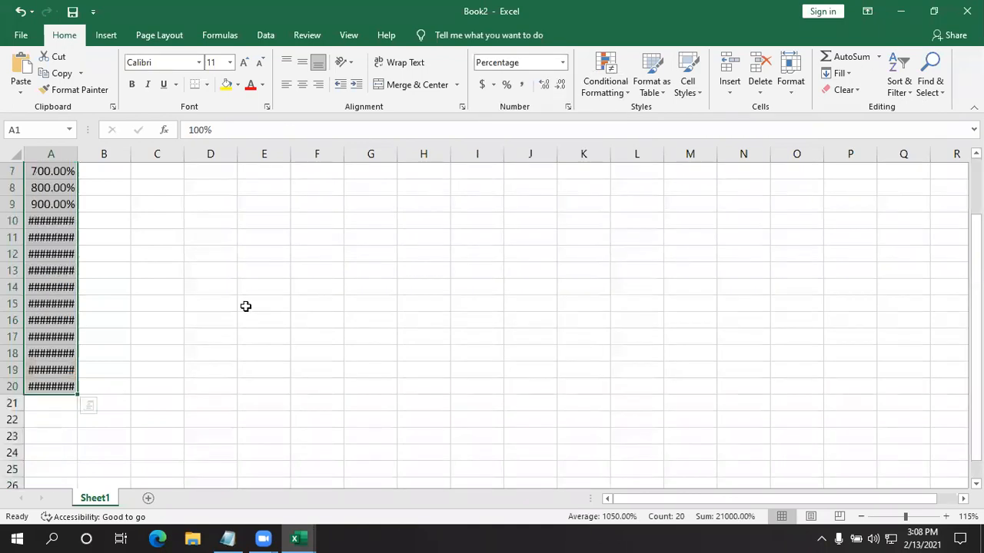
scroll(97, 202, "up", 3)
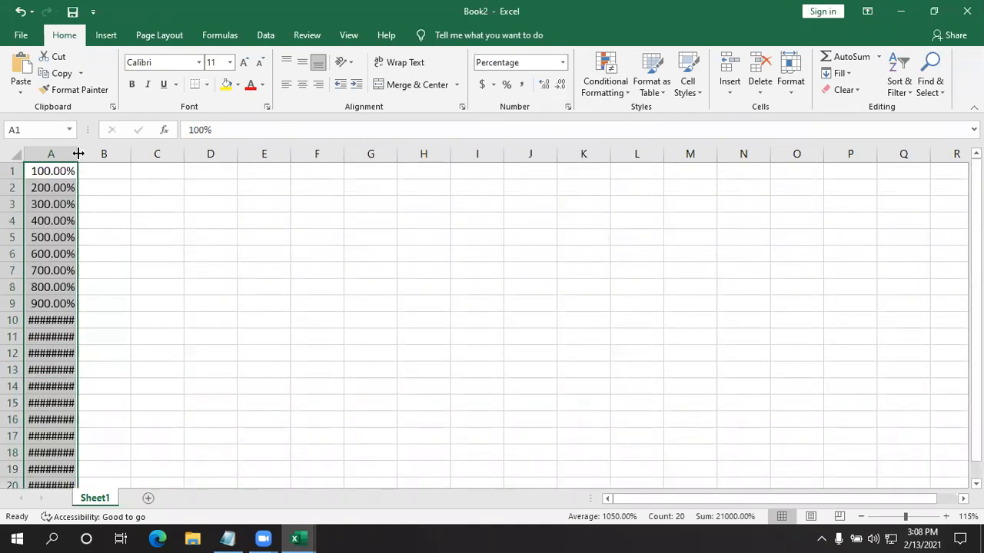
double_click(78, 154)
left_click(166, 279)
scroll(165, 290, "down", 1)
scroll(164, 292, "up", 1)
- Apply a Top 10% conditional formatting rule to A1:A20 with light red fill and dark red text
left_click_drag(38, 171, 43, 454)
left_click(626, 89)
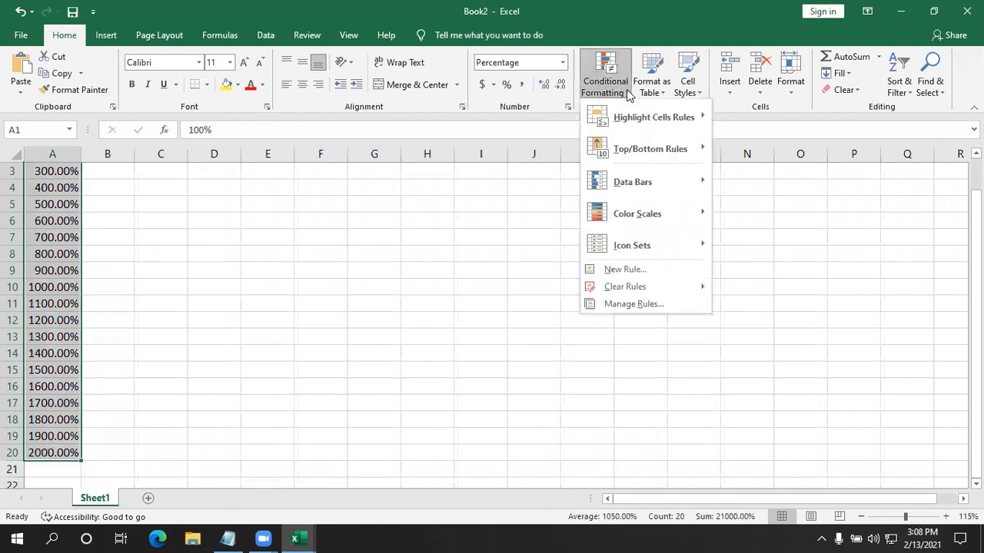
mouse_move(640, 150)
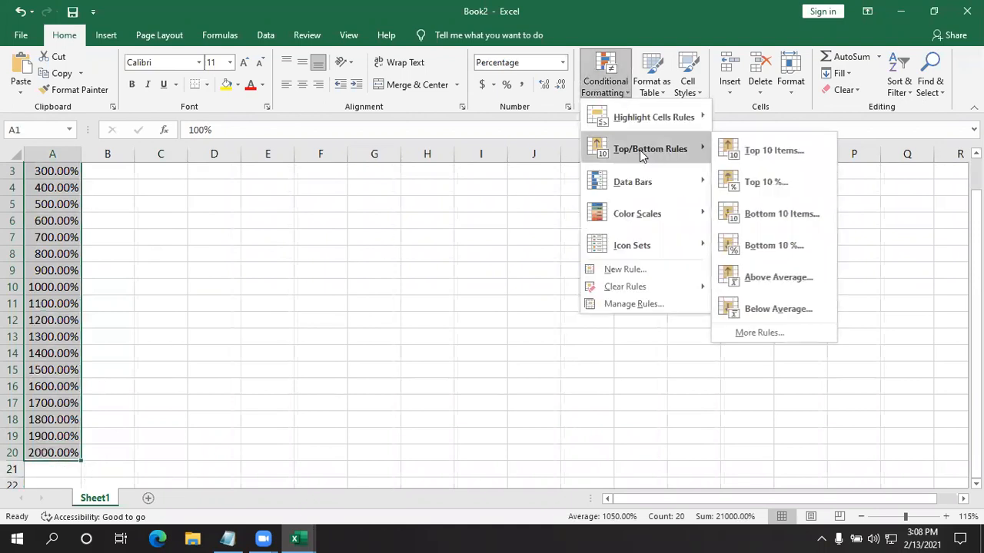
left_click(786, 189)
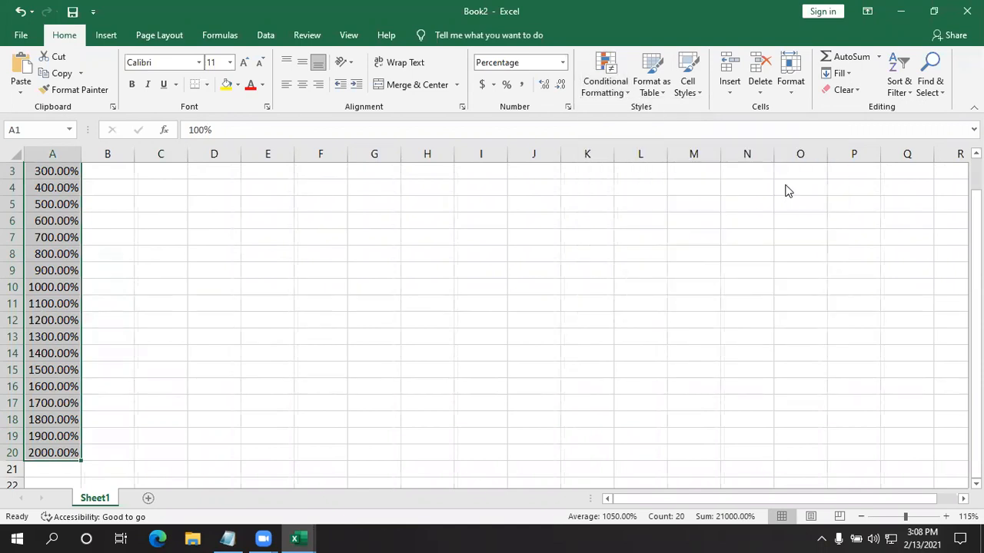
left_click(728, 252)
scroll(125, 328, "down", 2)
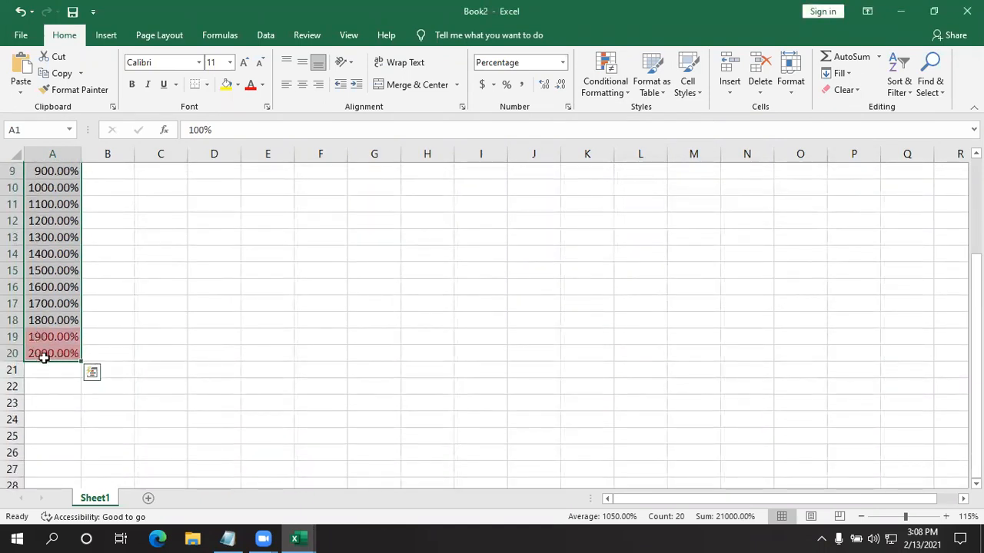
- Review which cells of column A the Top 10% rule highlights
left_click(286, 369)
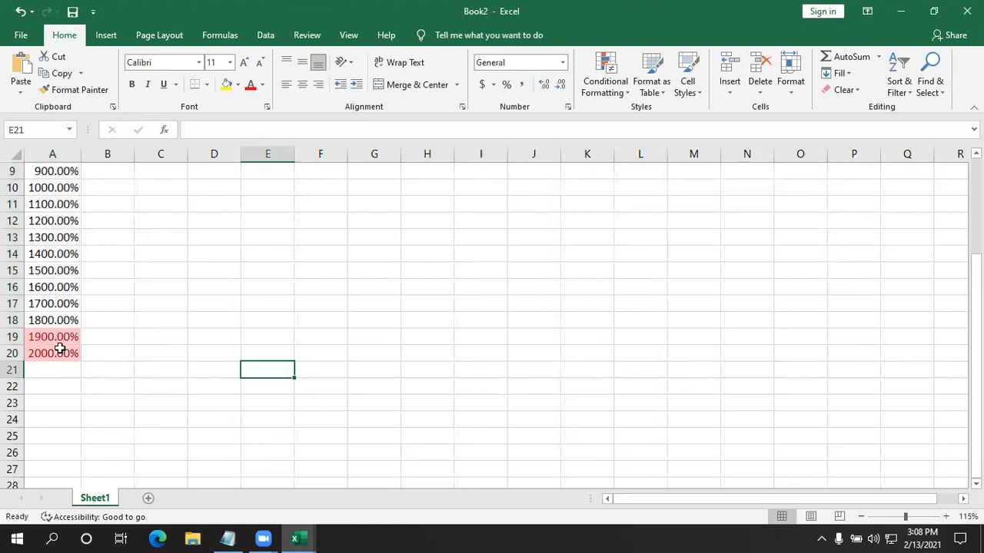
scroll(59, 349, "up", 3)
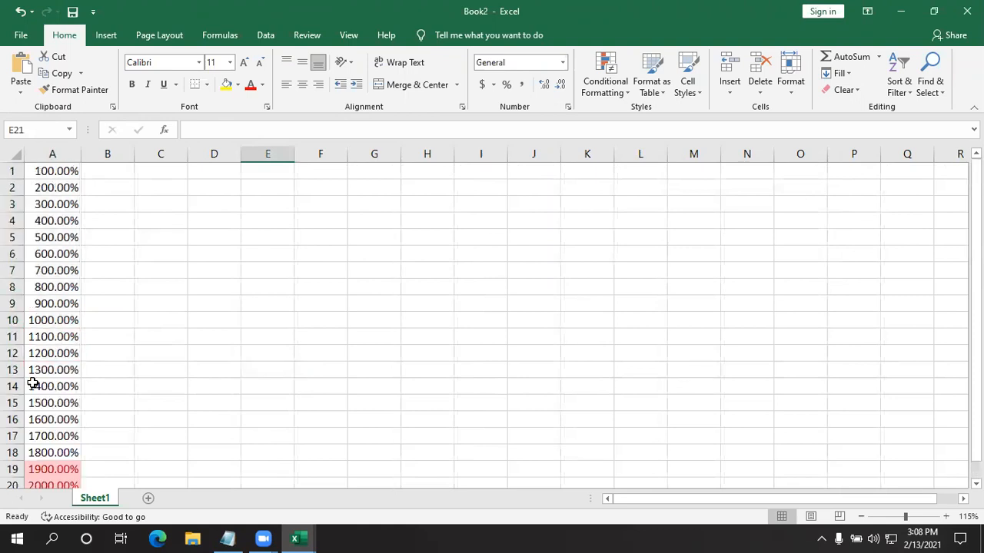
scroll(33, 383, "down", 3)
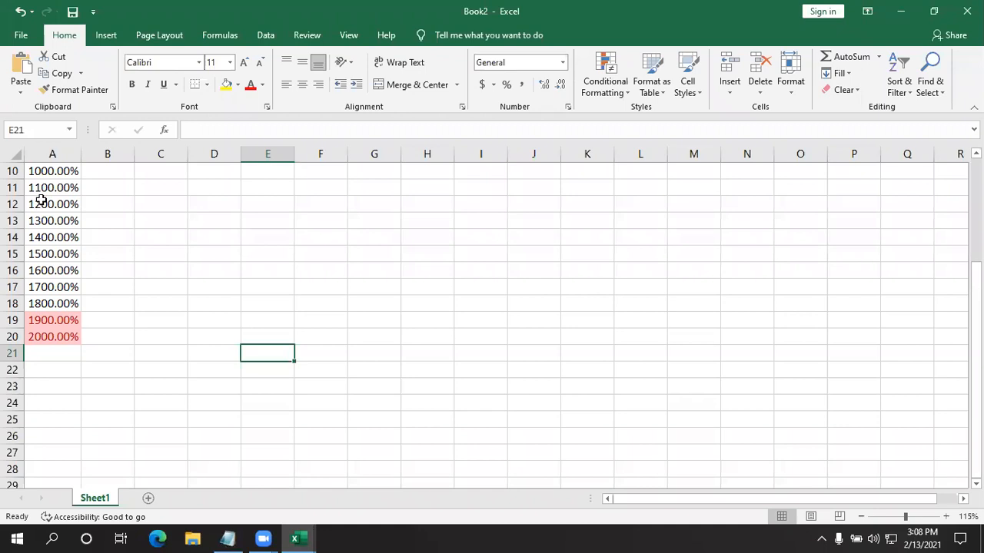
scroll(220, 276, "up", 3)
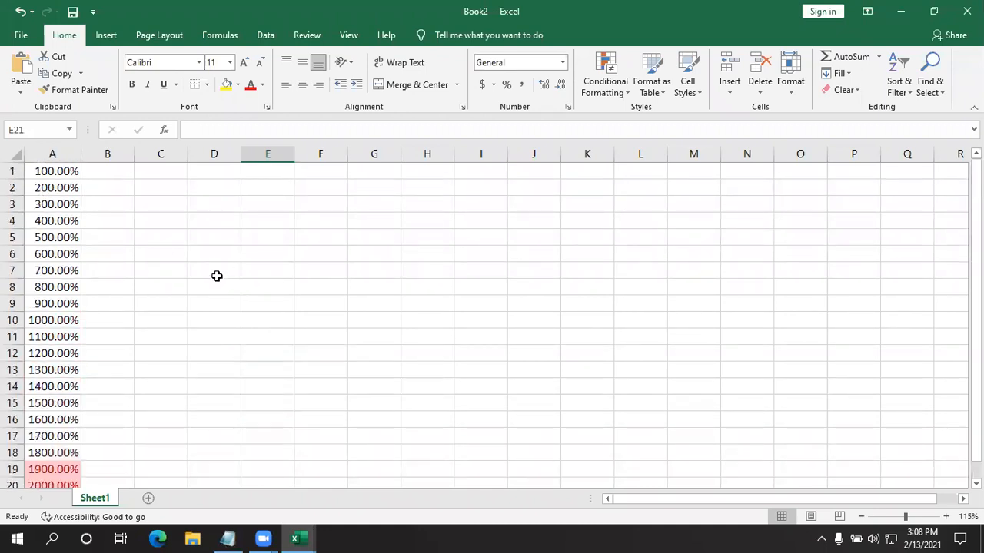
scroll(215, 277, "down", 3)
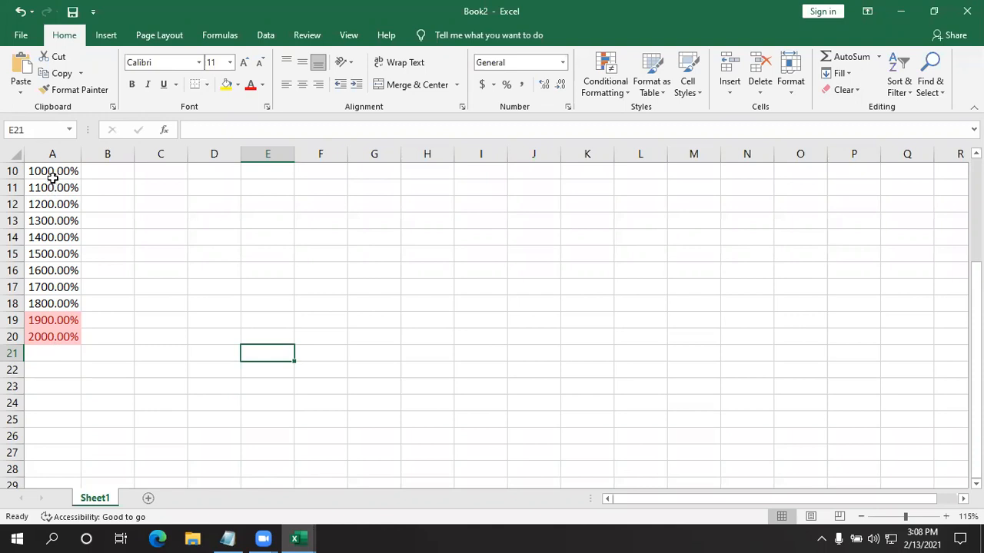
left_click_drag(48, 171, 44, 338)
left_click(180, 343)
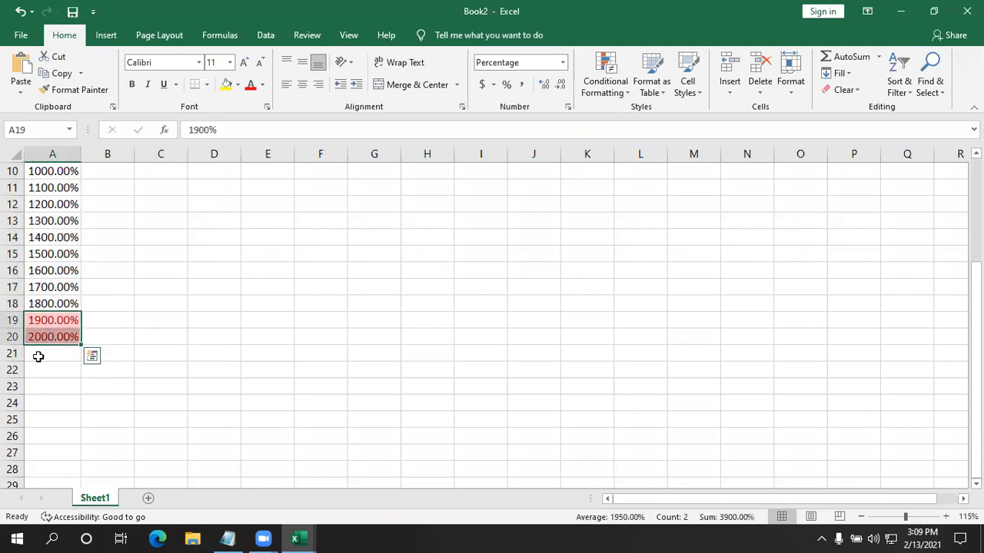
left_click(213, 413)
- Add a Bottom 10% conditional formatting rule to A1:A20 with a custom light blue fill
left_click_drag(75, 341, 18, 148)
left_click(606, 86)
mouse_move(623, 150)
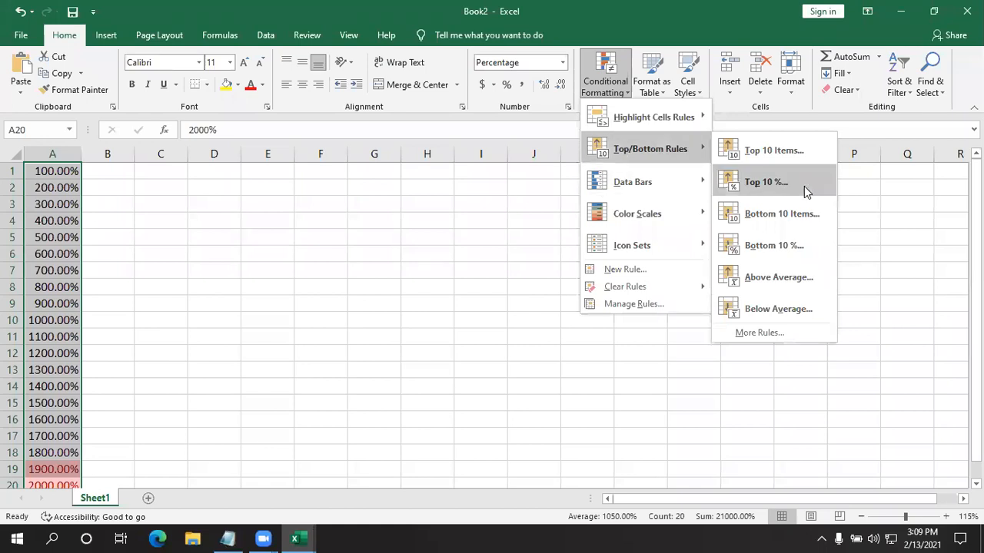
left_click(775, 246)
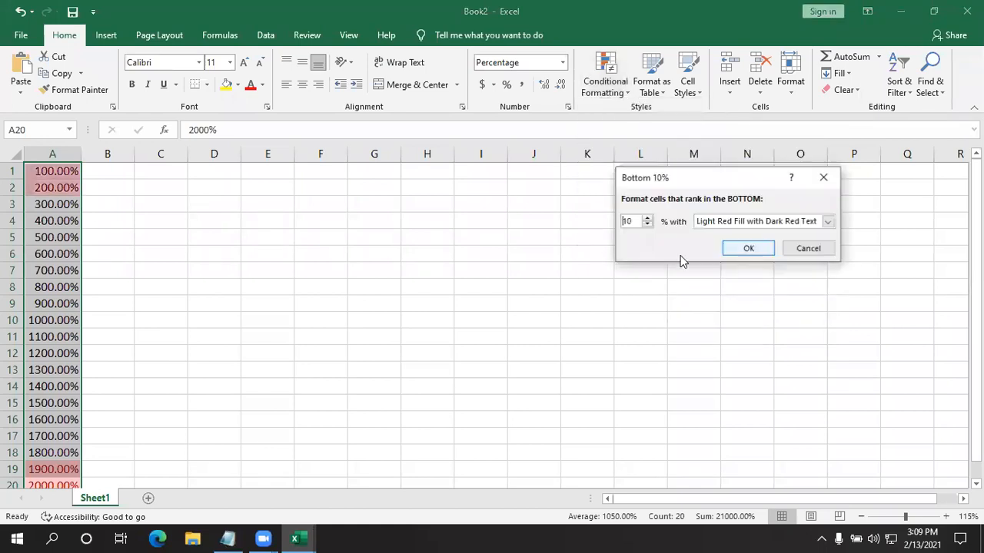
left_click(827, 222)
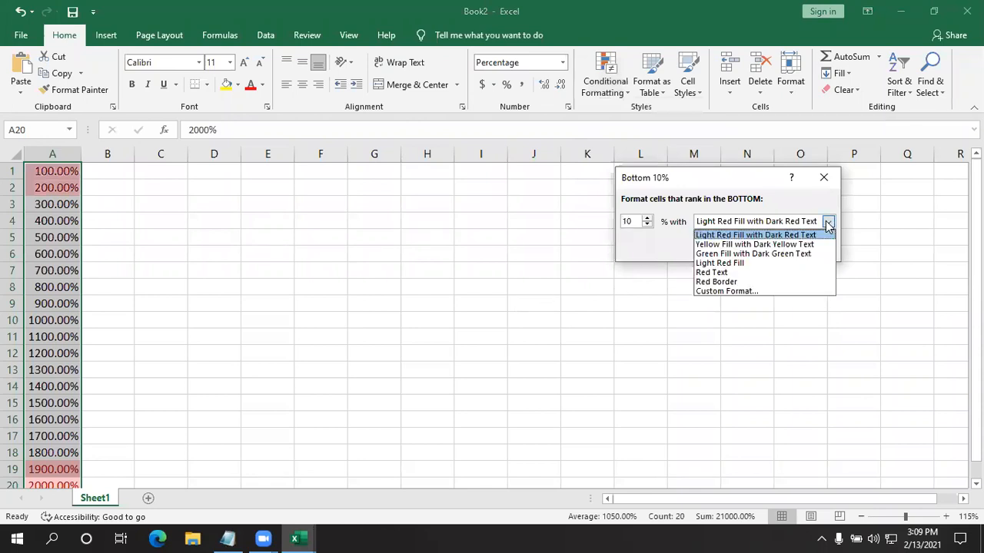
left_click(749, 292)
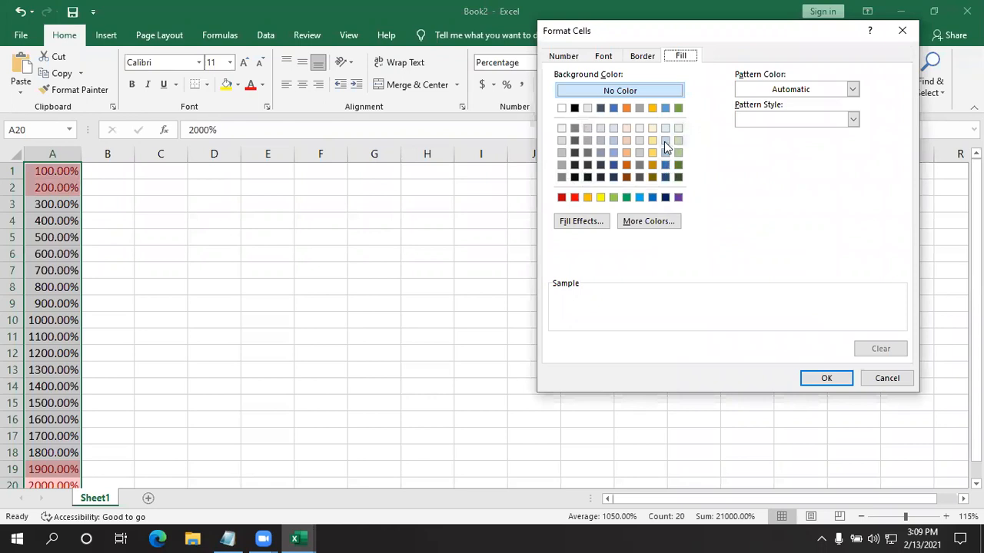
left_click(664, 141)
left_click(803, 378)
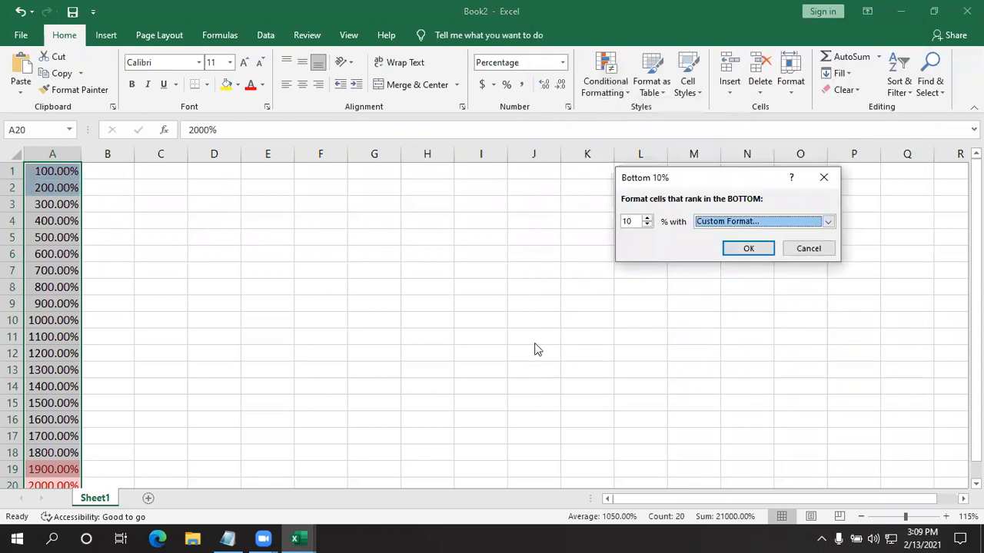
left_click(733, 252)
- Examine column A to see which of its cells the Bottom 10% rule highlights
left_click_drag(461, 385, 419, 368)
left_click(32, 220)
left_click(189, 270)
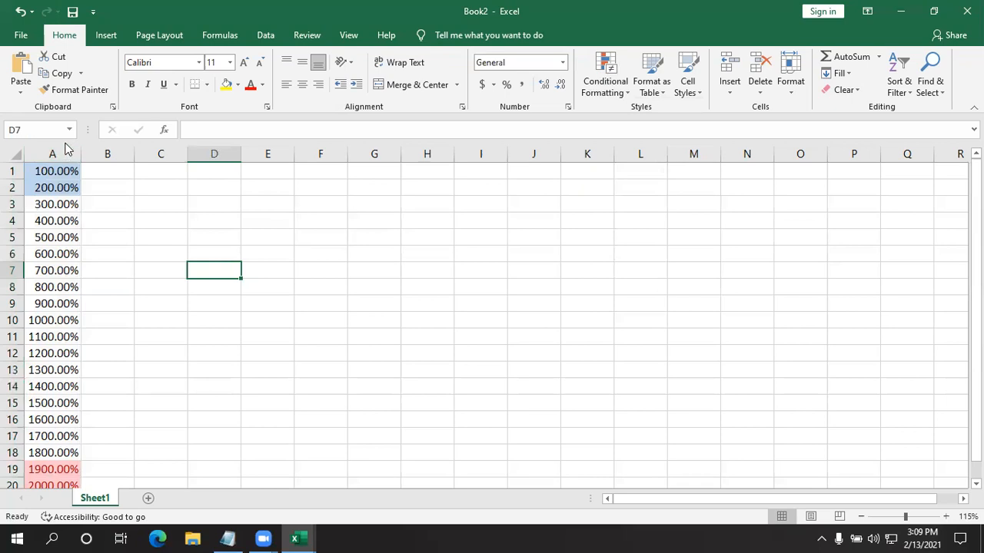
left_click_drag(63, 178, 52, 452)
scroll(61, 259, "up", 1)
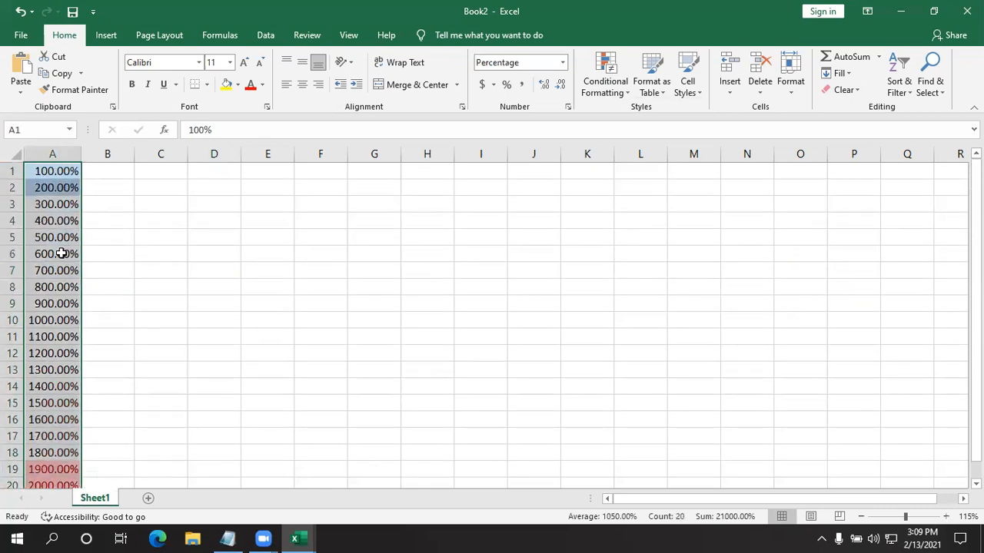
left_click_drag(54, 171, 46, 322)
left_click(281, 308)
left_click(69, 171)
left_click_drag(68, 171, 70, 187)
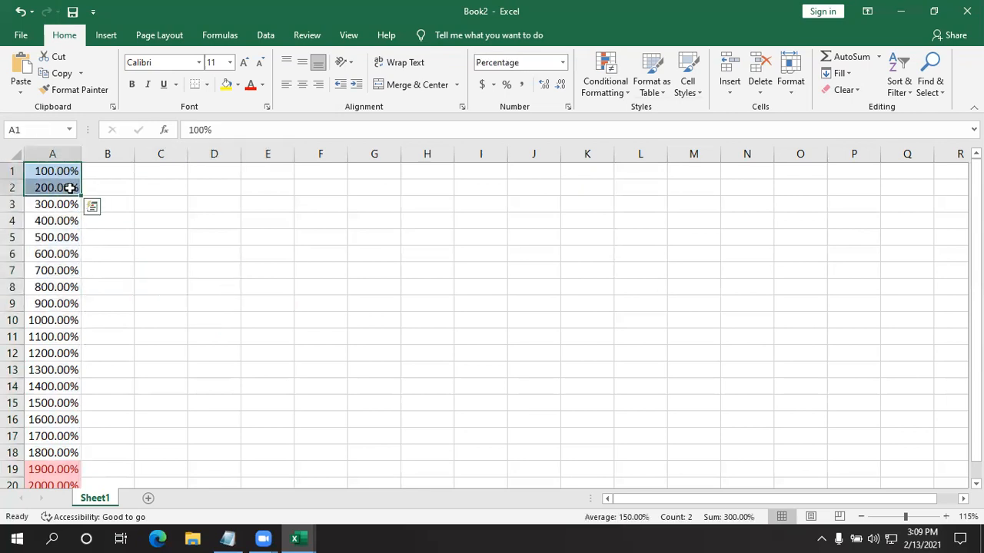
left_click(126, 224)
scroll(131, 296, "down", 1)
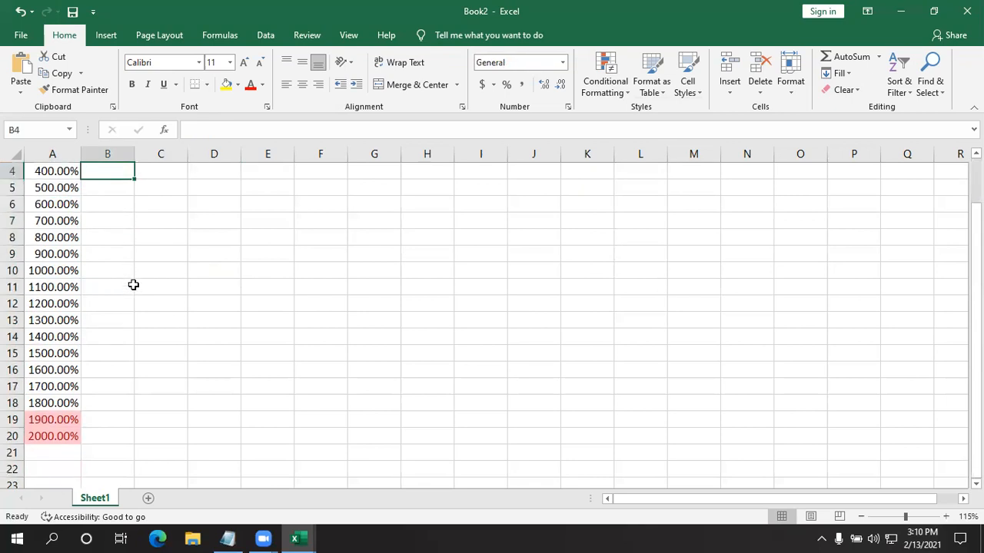
scroll(133, 285, "up", 1)
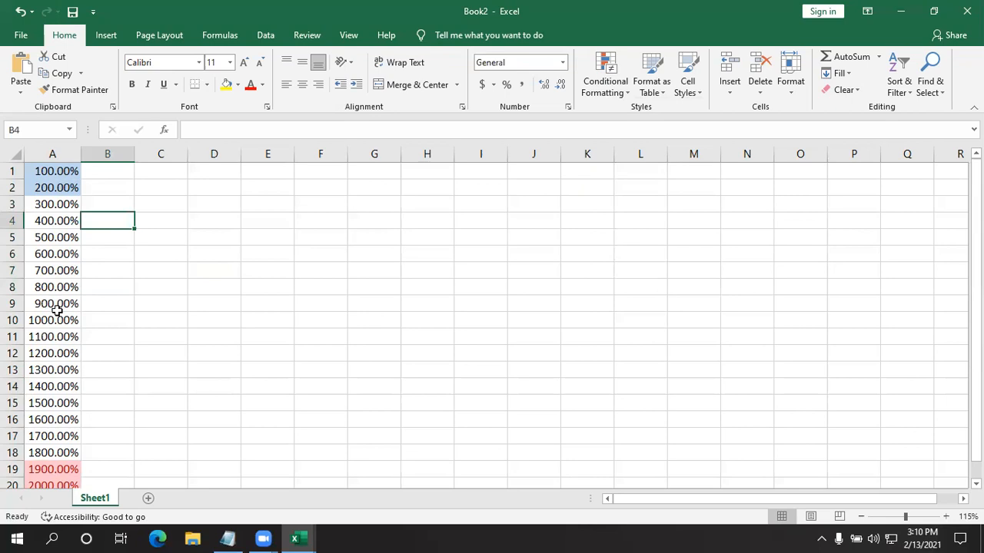
- Compare the cells from A10 to A20 with the ones highlighted by the Top 10% rule
scroll(58, 278, "down", 1)
left_click_drag(60, 272, 62, 437)
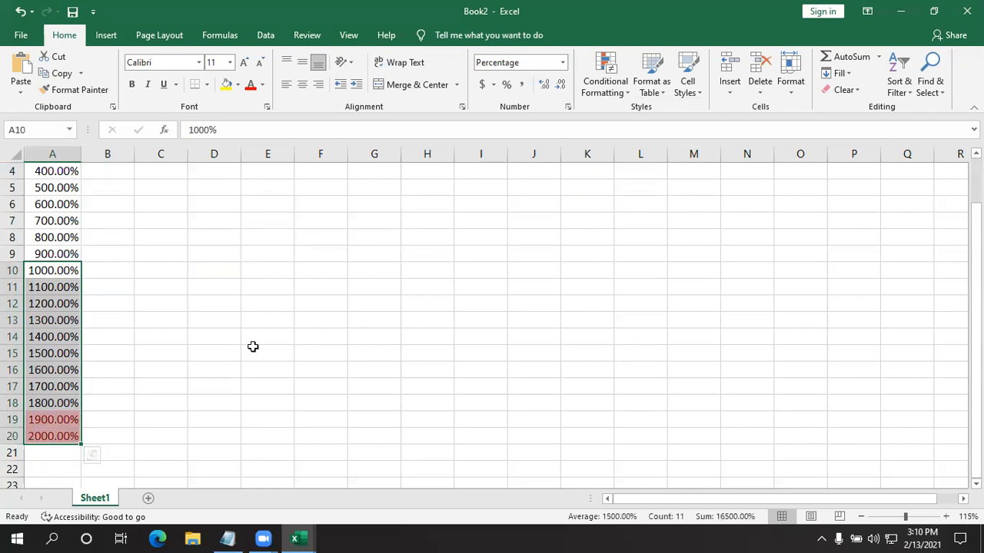
left_click(167, 416)
mouse_move(68, 419)
left_mouse_down()
mouse_move(67, 446)
mouse_move(69, 435)
left_mouse_up()
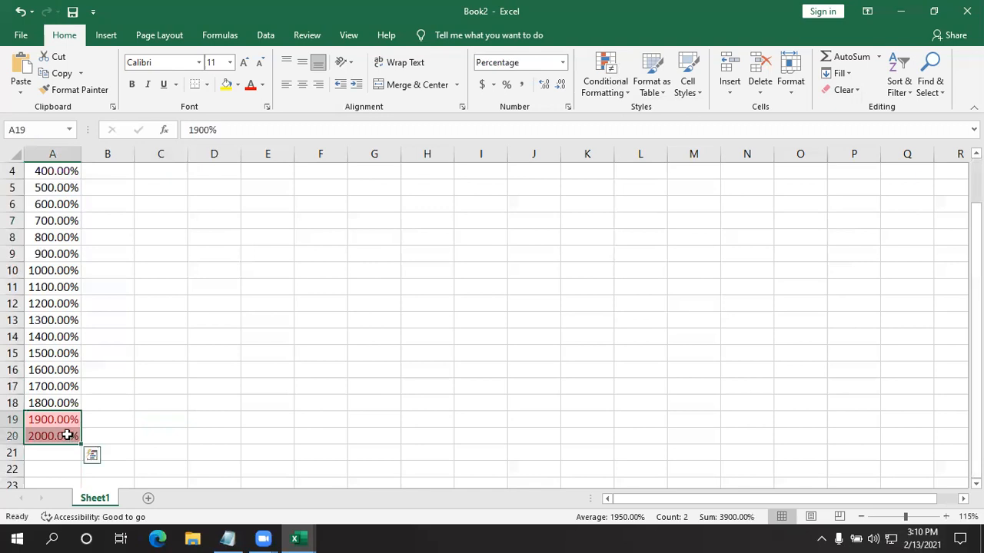
left_click(427, 420)
left_click(547, 416)
scroll(326, 319, "up", 1)
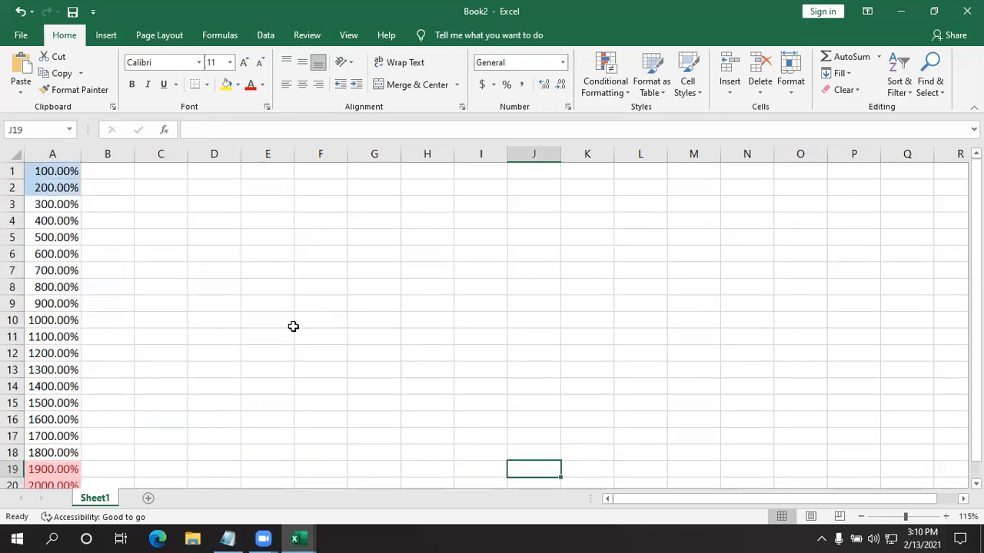
left_click(615, 91)
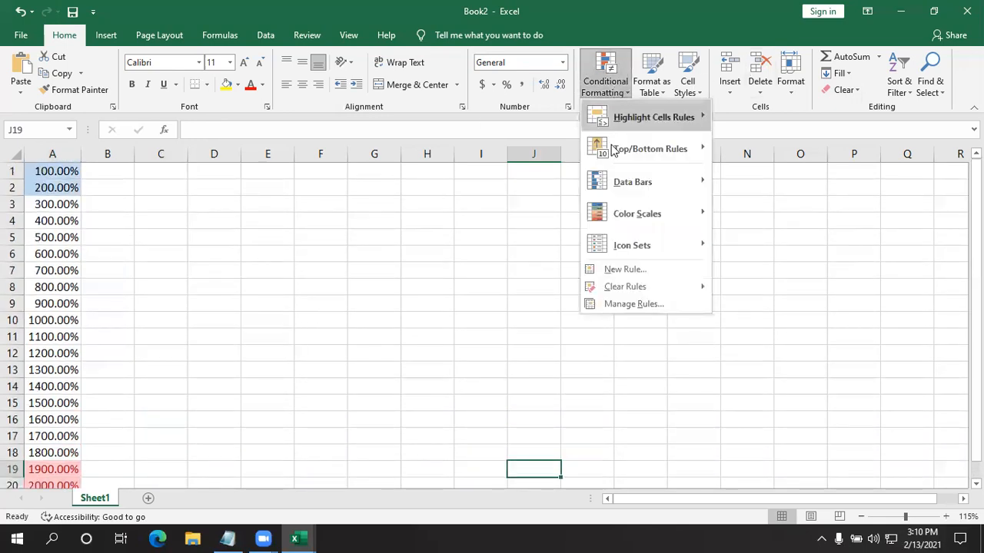
mouse_move(618, 150)
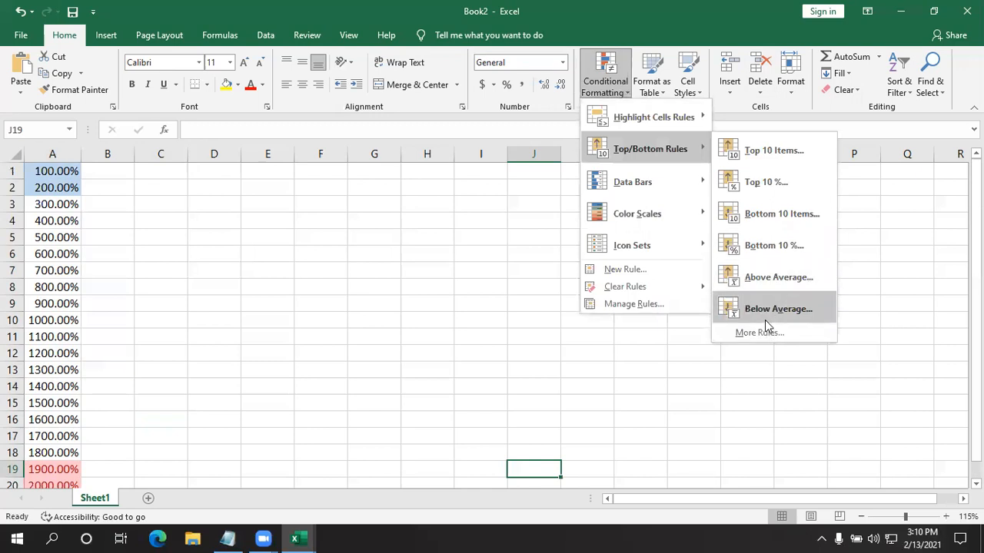
left_click(415, 301)
- Enter 1 in F4 and 2 in F5, and select the range F4:F20
left_click(345, 223)
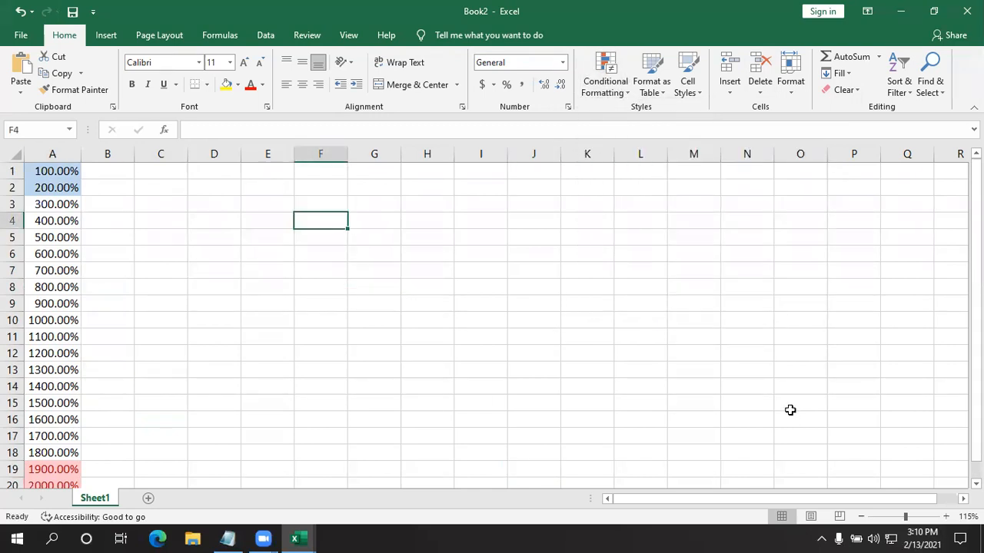
type("1")
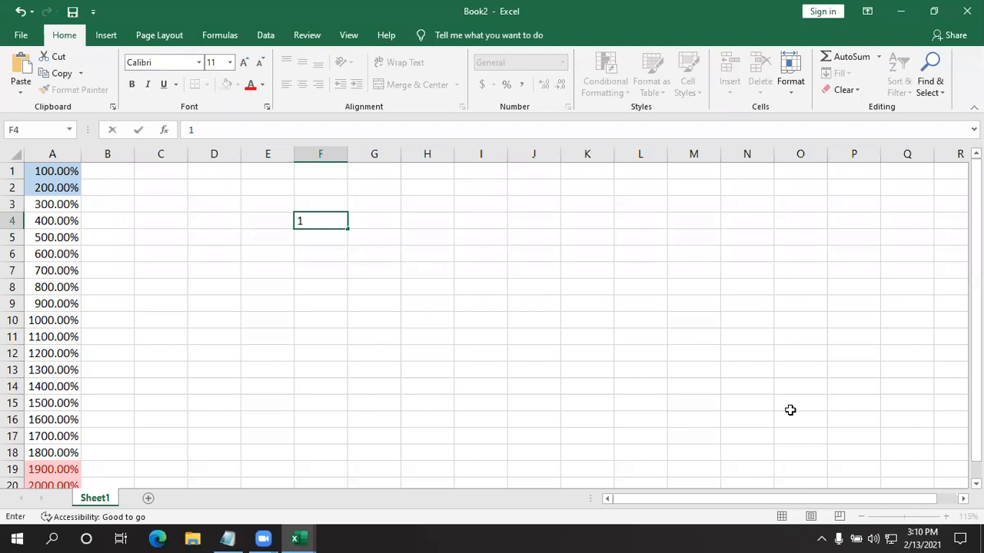
key("Return")
type("2")
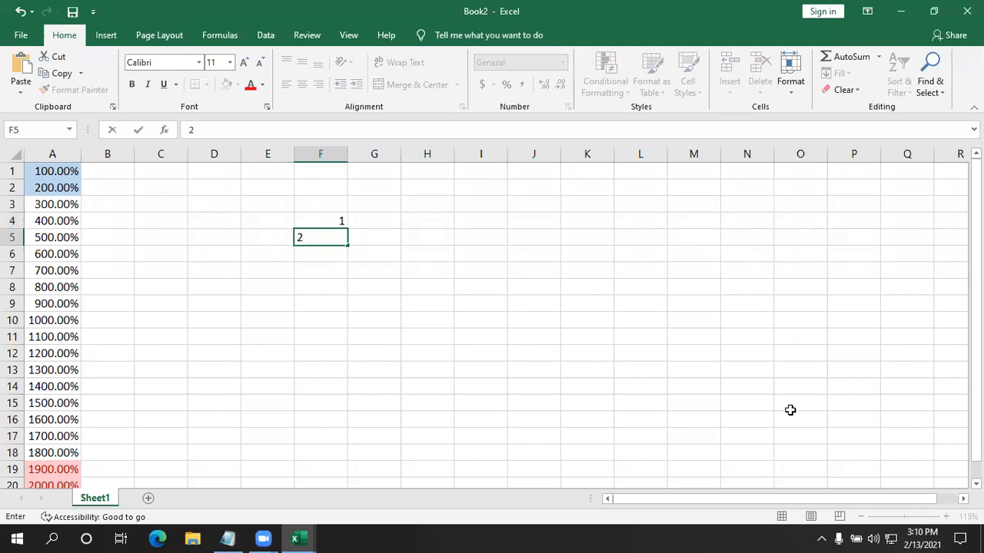
key("Return")
left_click(315, 222)
left_click_drag(312, 289, 305, 438)
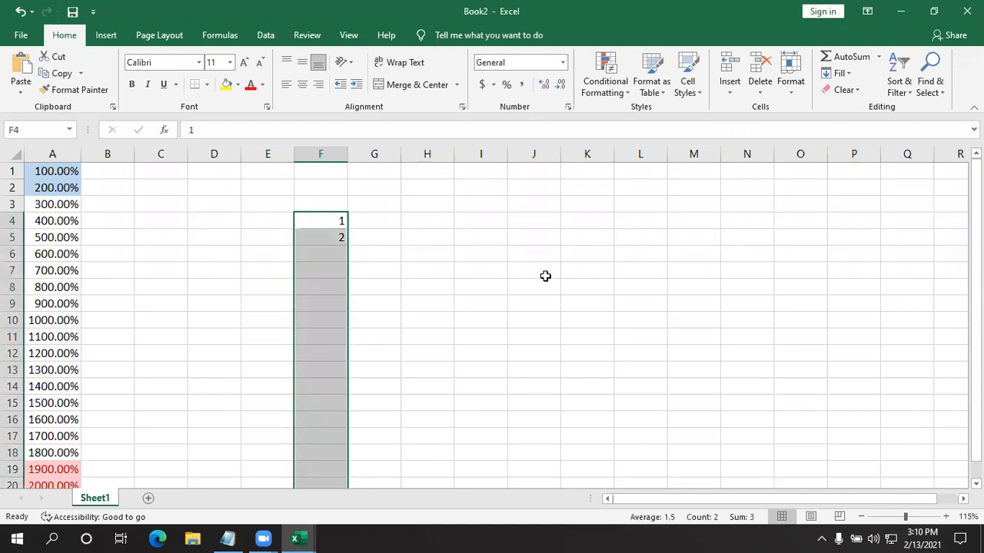
scroll(545, 276, "down", 2)
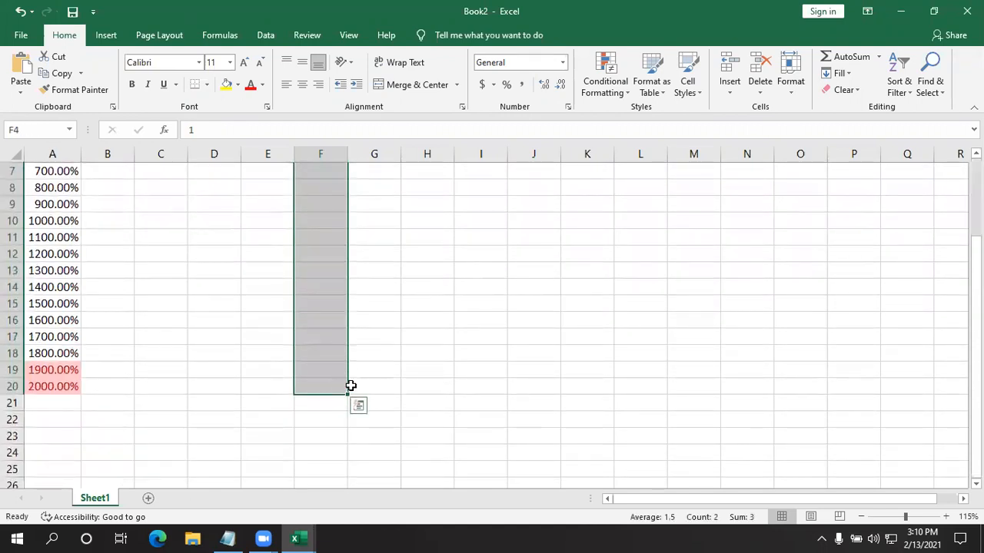
left_click(446, 375)
scroll(338, 223, "up", 2)
left_click_drag(326, 223, 328, 339)
left_click(427, 370)
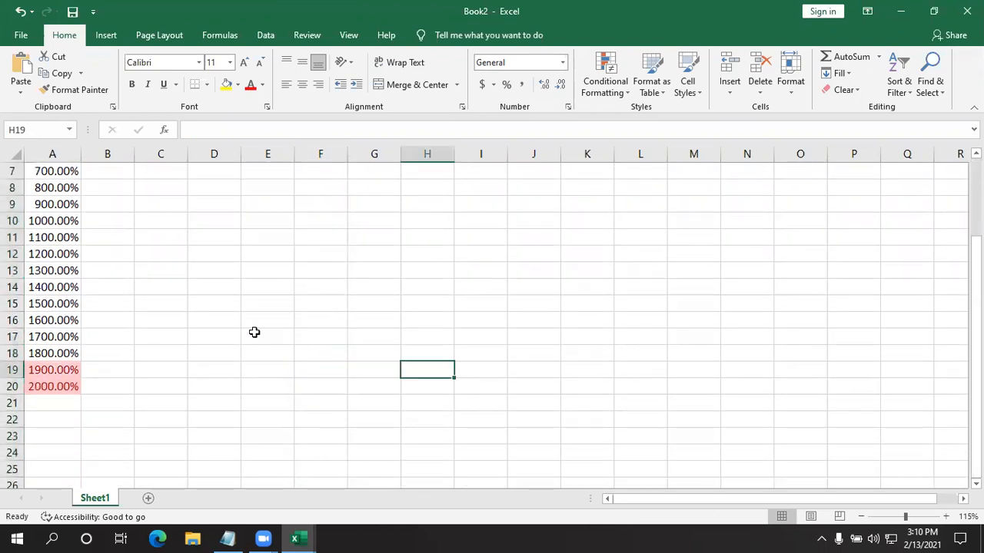
- Undo the F4:F5 entries, both 10% rules, the column width change and the Percentage format on column A
scroll(203, 307, "up", 2)
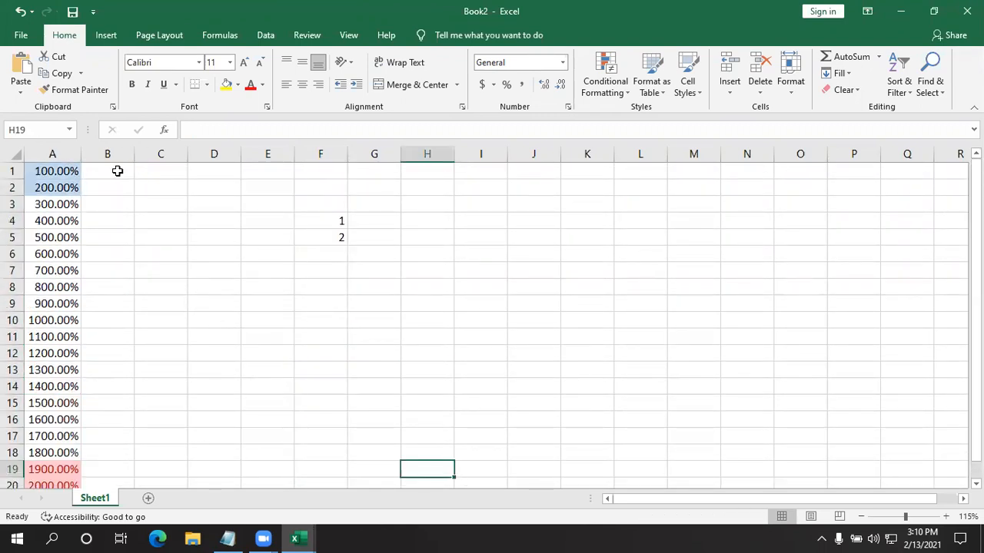
key("ctrl+z")
key("ctrl+z")
key("ctrl+z")
key("ctrl+z")
key("ctrl+z")
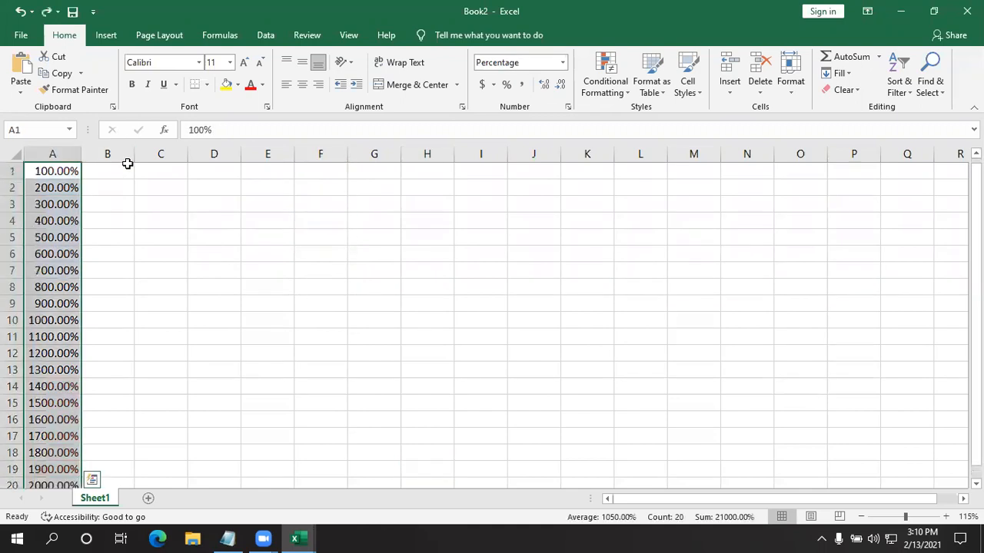
key("ctrl+z")
key("ctrl+z")
key("ctrl+z")
key("ctrl+z")
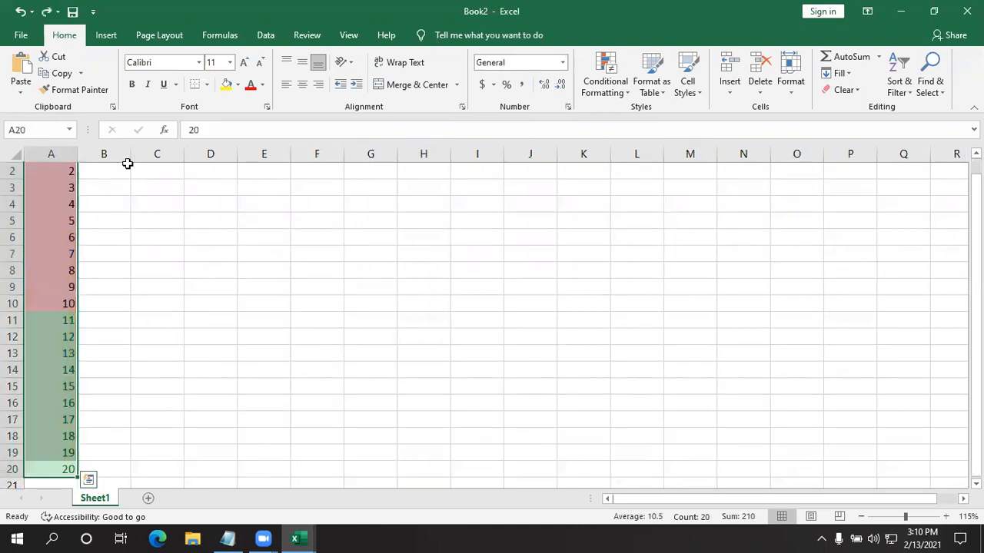
left_click(254, 269)
scroll(228, 299, "down", 1)
scroll(202, 284, "up", 1)
scroll(176, 264, "down", 1)
scroll(167, 259, "up", 1)
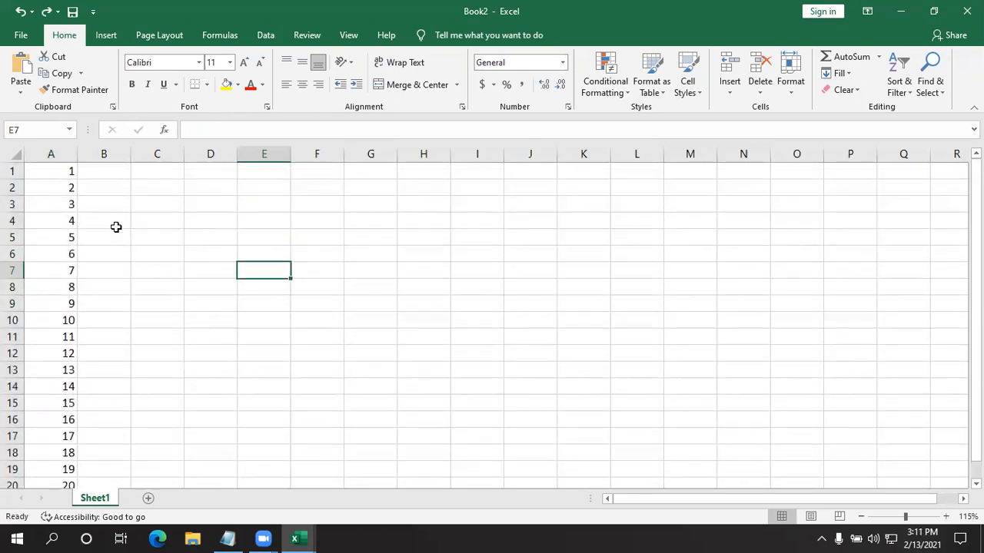
- Start an Above Average conditional formatting rule on A1:A20
left_click(52, 174)
left_click_drag(41, 240, 57, 478)
left_click(593, 91)
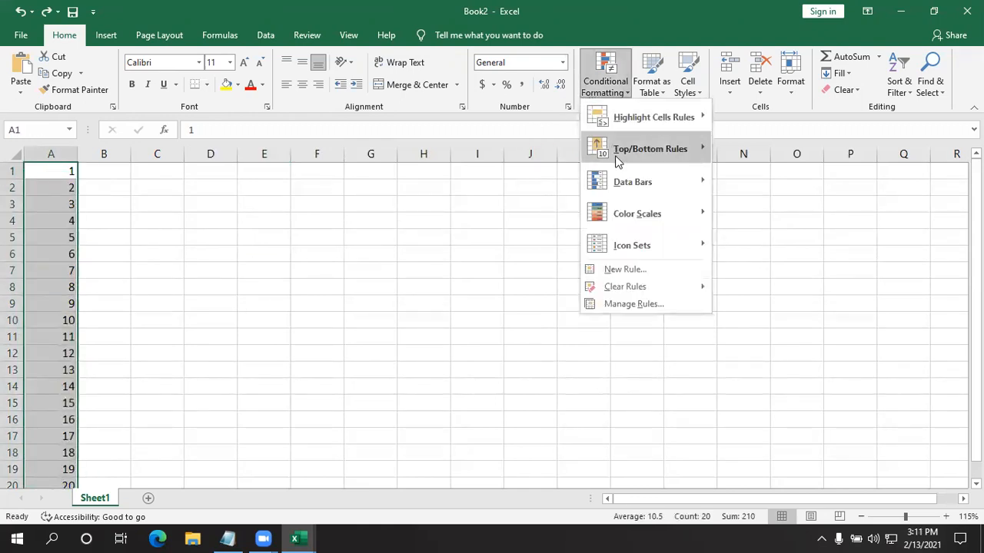
mouse_move(635, 158)
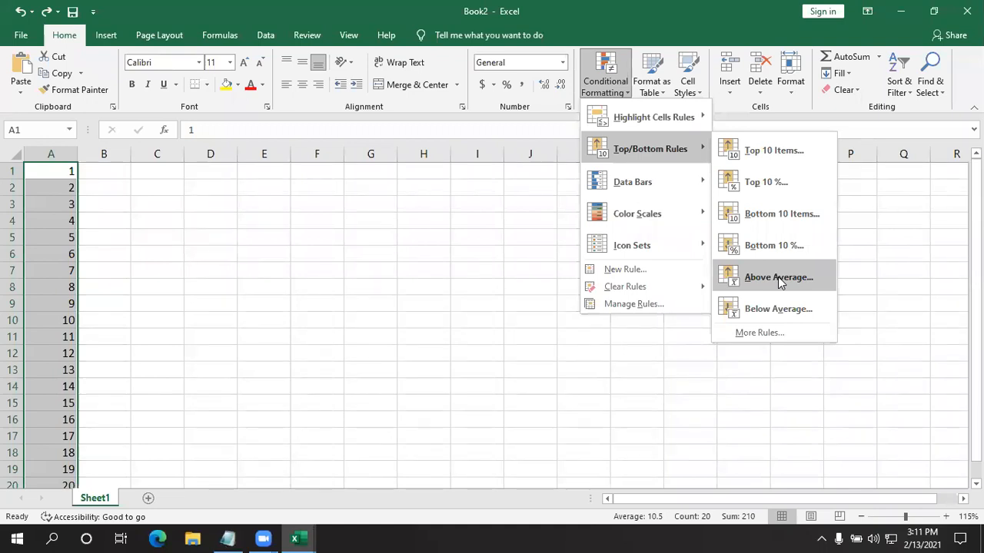
- Leave the conditional formatting choice and enter 20 in cell E5
left_click(190, 233)
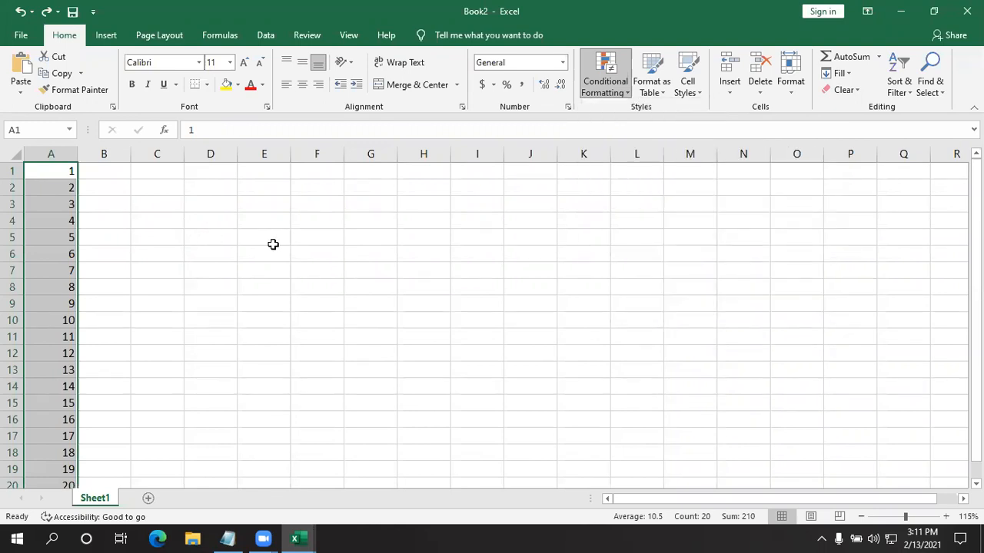
left_click(269, 240)
scroll(219, 270, "down", 1)
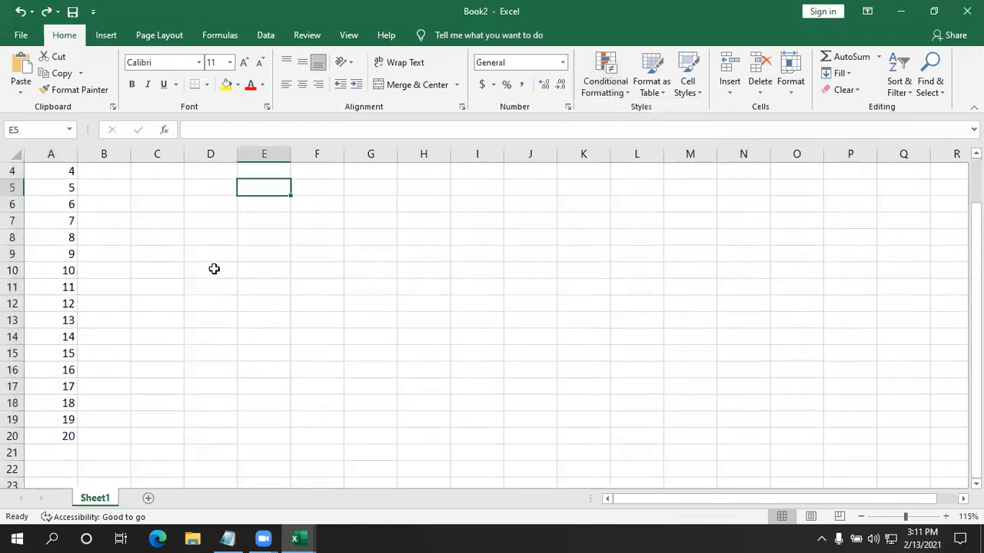
type("20")
left_click(213, 269)
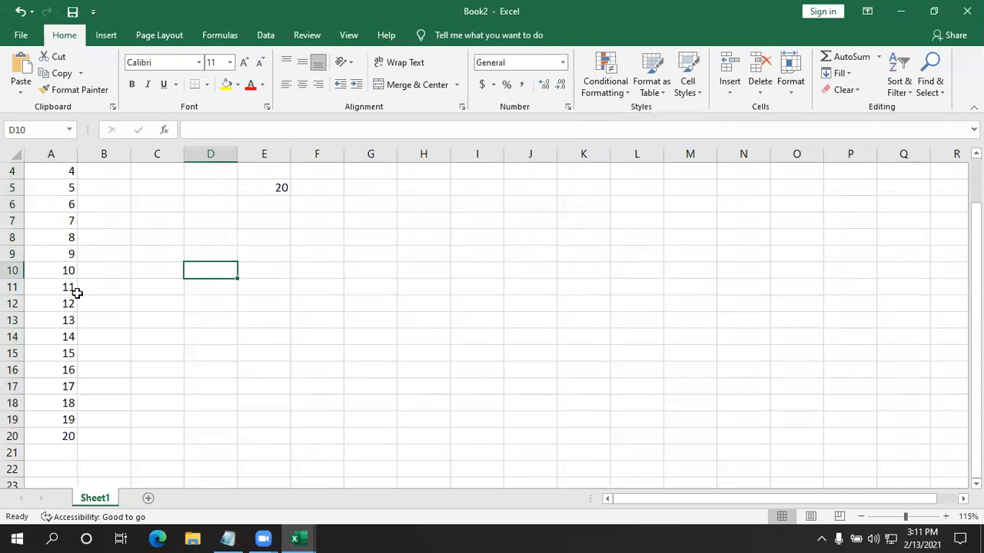
- Total the range A1:A20 with AutoSum in cell A21 and inspect the resulting formula
scroll(76, 288, "up", 1)
left_click_drag(59, 174, 59, 455)
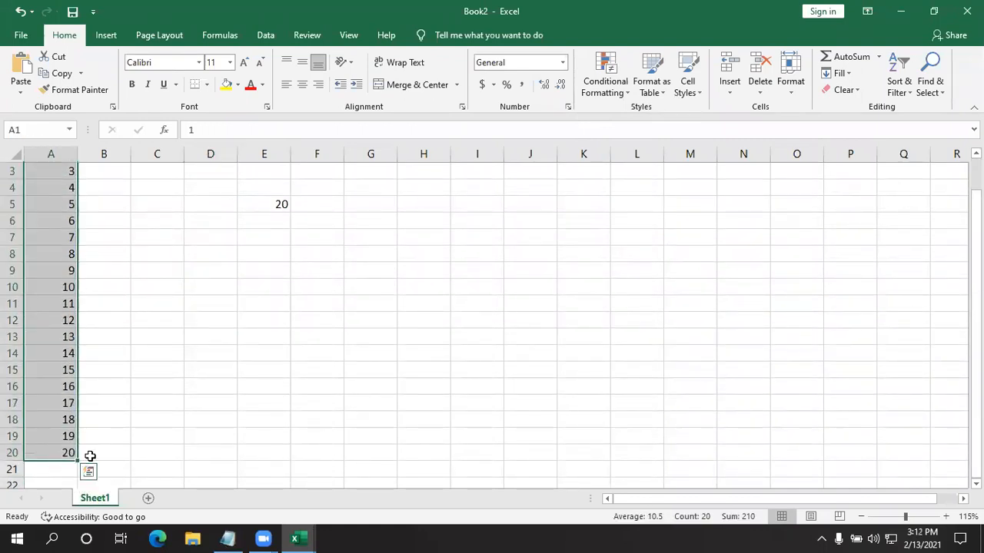
left_click(849, 62)
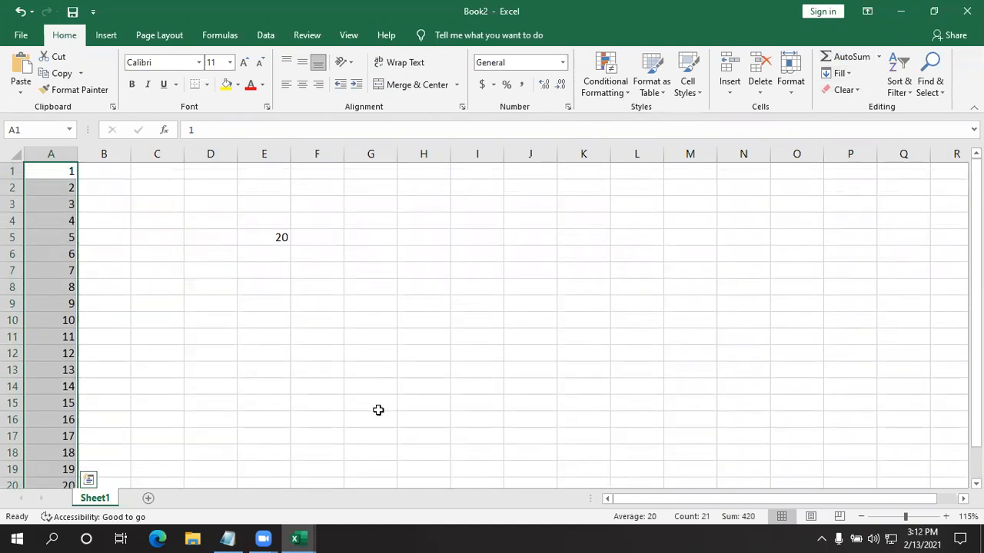
left_click(352, 400)
scroll(72, 366, "down", 4)
left_click(48, 304)
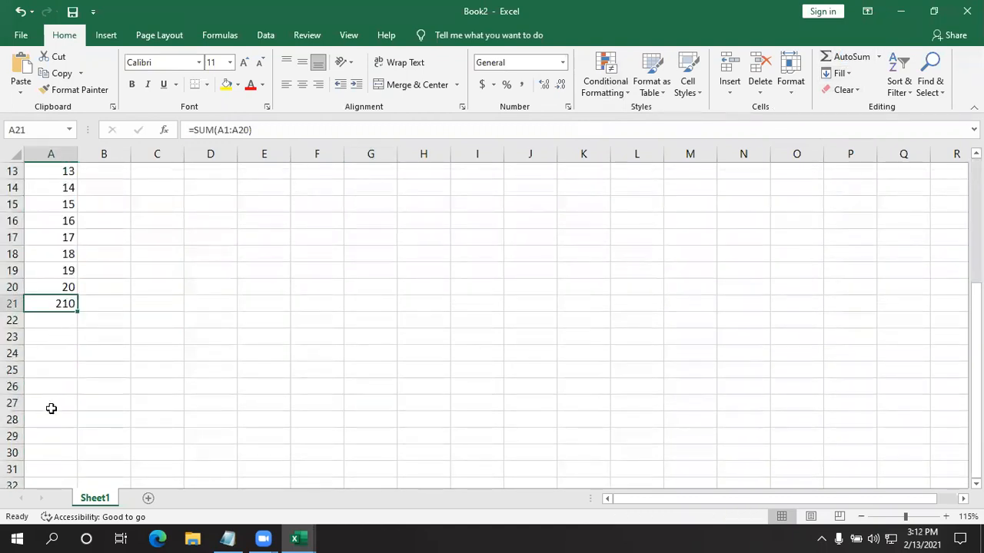
scroll(50, 408, "up", 4)
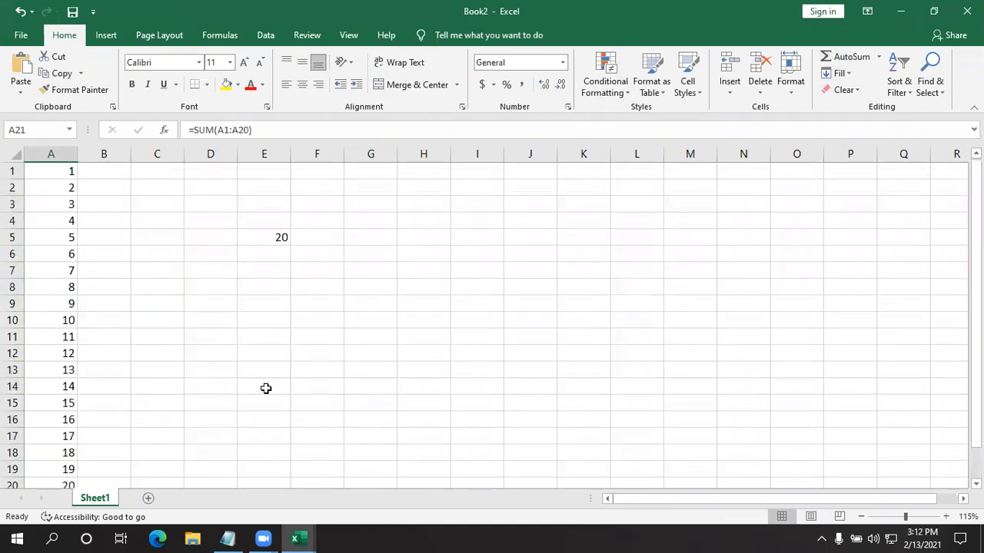
- Delete the number entered in cell E5
left_click(279, 230)
left_click(269, 259)
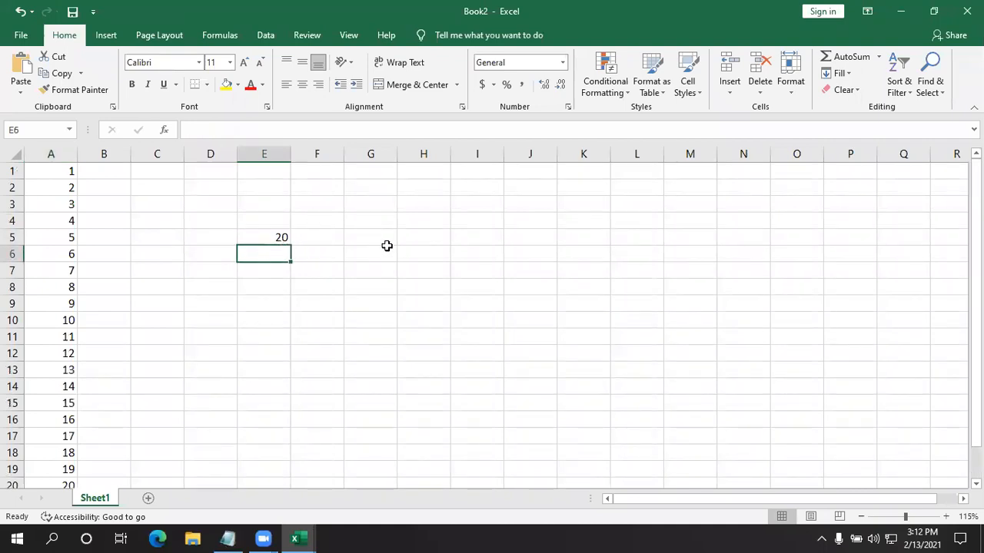
left_click_drag(387, 255, 250, 231)
left_click(250, 232)
key("Delete")
left_click(347, 250)
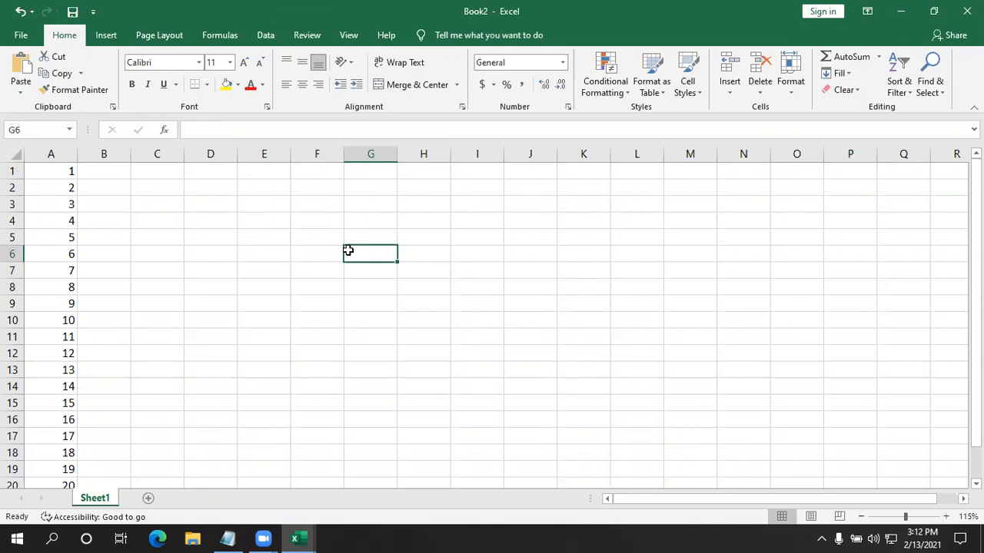
- Delete the SUM formula from cell A21 below the number series
scroll(133, 223, "down", 2)
scroll(133, 228, "up", 2)
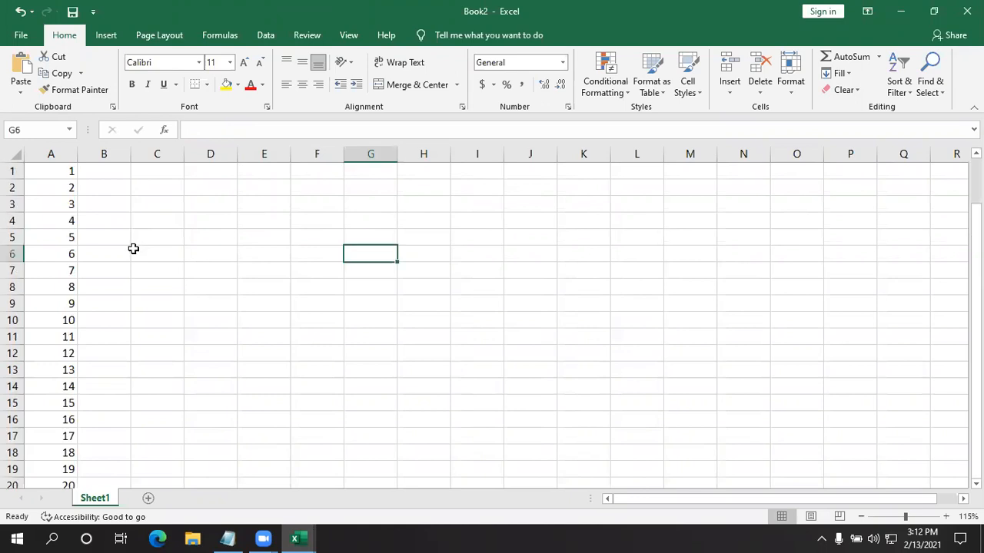
scroll(85, 253, "down", 3)
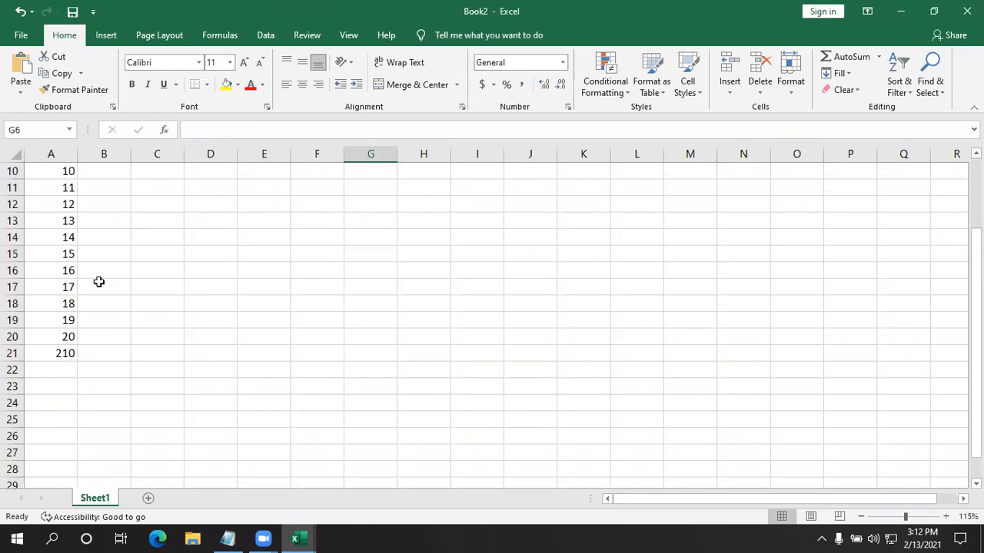
left_click(68, 350)
key("Delete")
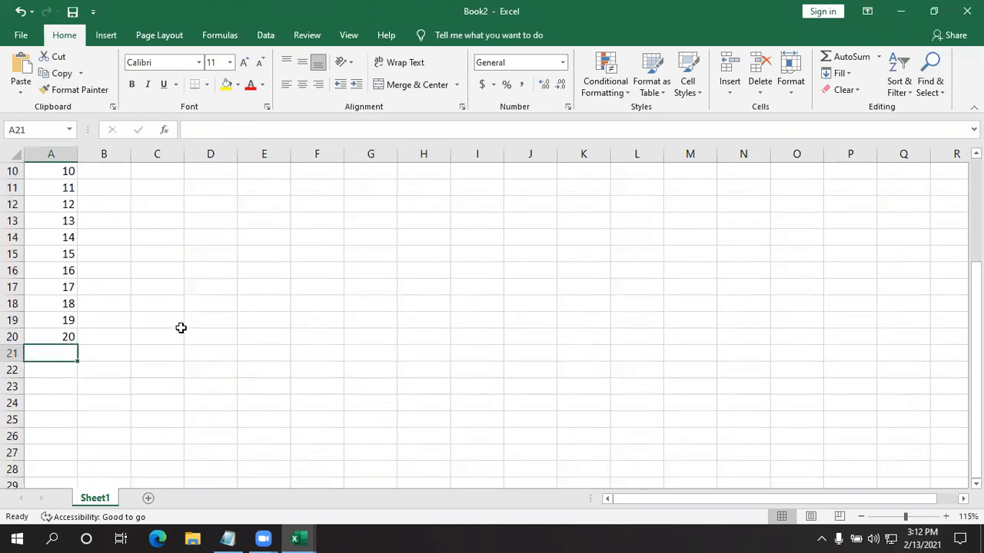
left_click(180, 328)
- Preview an Above Average rule with Light Red Fill with Dark Red Text on A1:A20, and cancel it
scroll(88, 237, "up", 1)
left_click(57, 223)
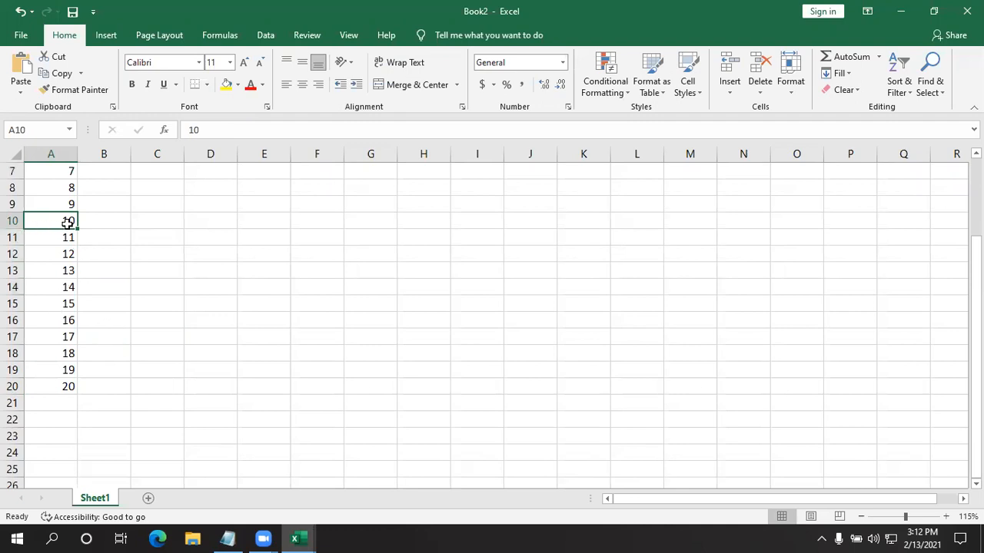
left_click(150, 268)
scroll(104, 271, "up", 2)
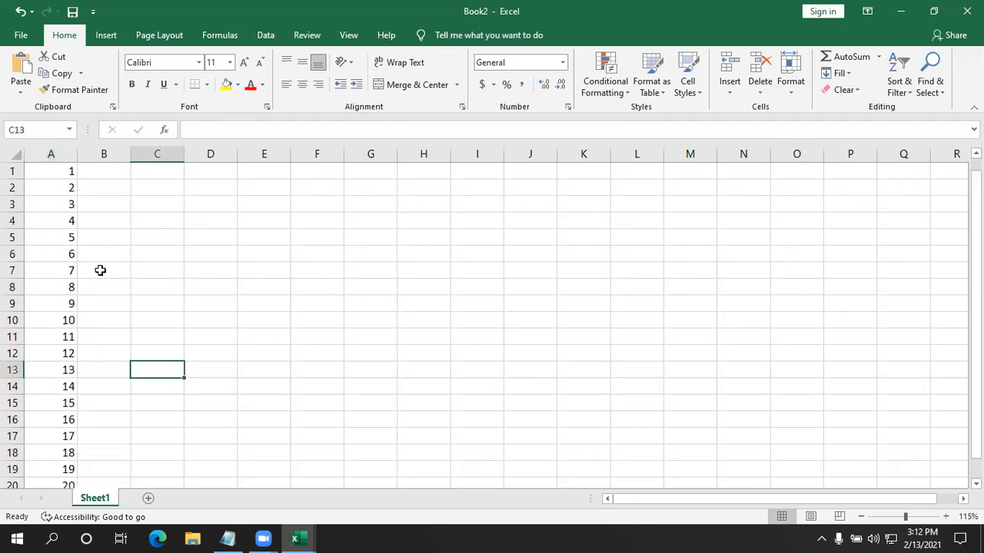
left_click_drag(66, 169, 71, 453)
left_click(600, 90)
mouse_move(624, 151)
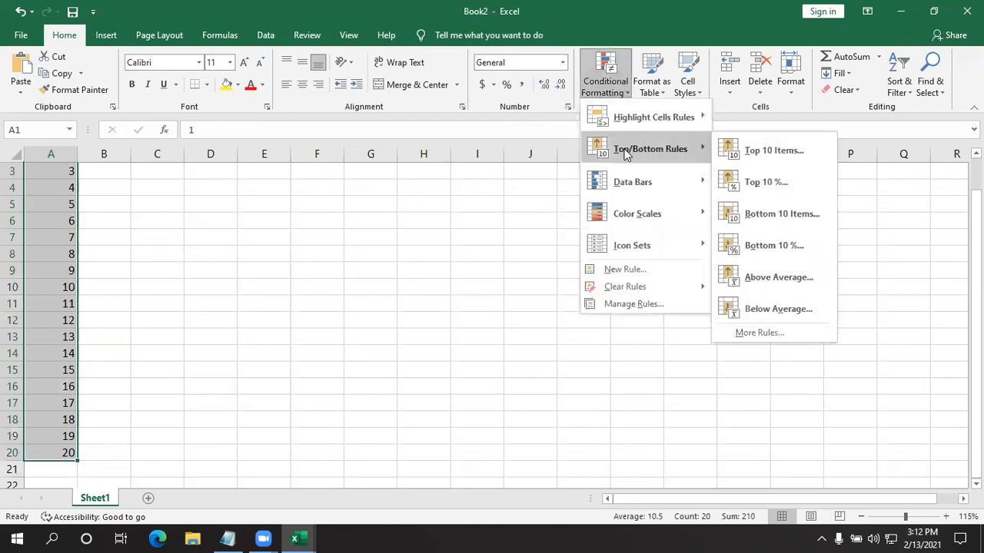
left_click(764, 279)
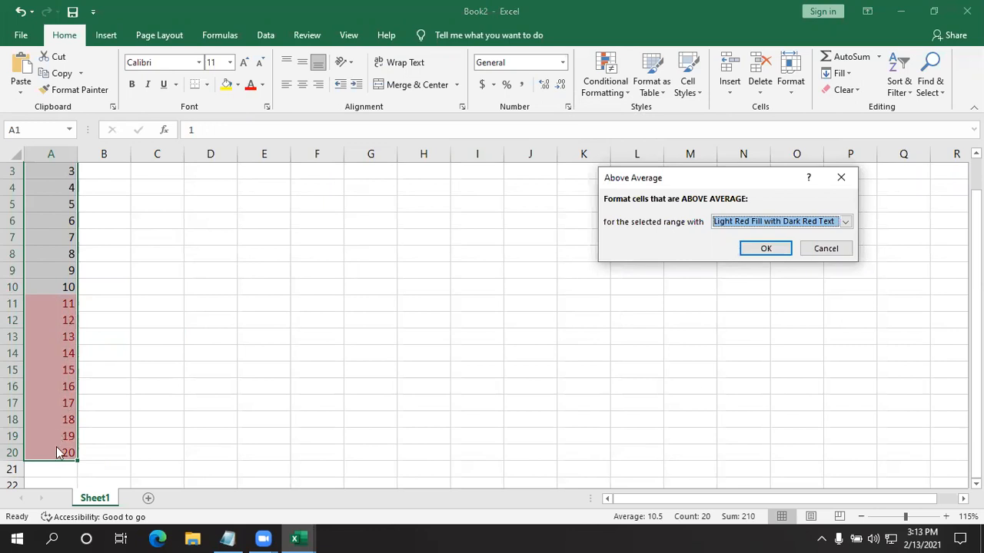
left_click(823, 248)
- Apply a Below Average conditional formatting rule with Light Red Fill with Dark Red Text to A1:A20
left_click(608, 94)
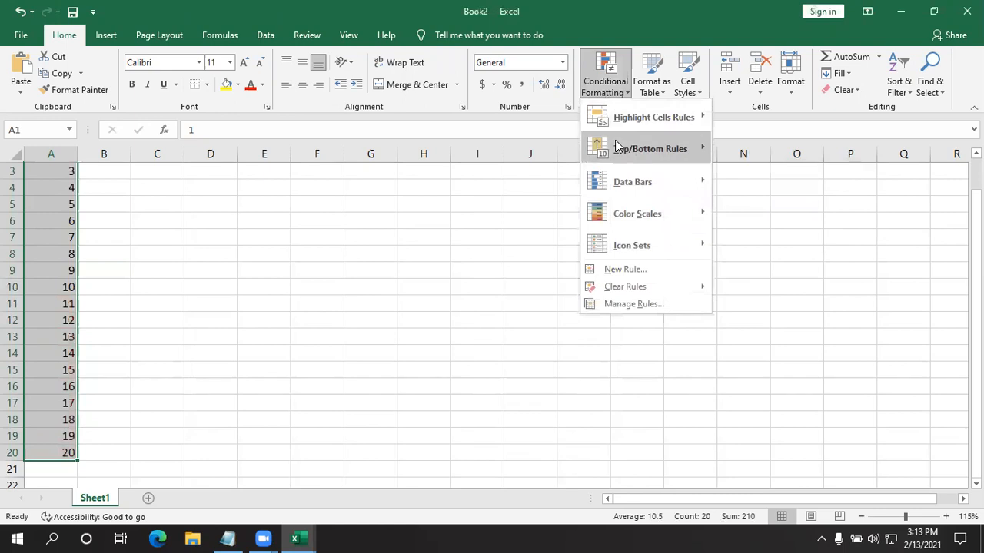
mouse_move(693, 157)
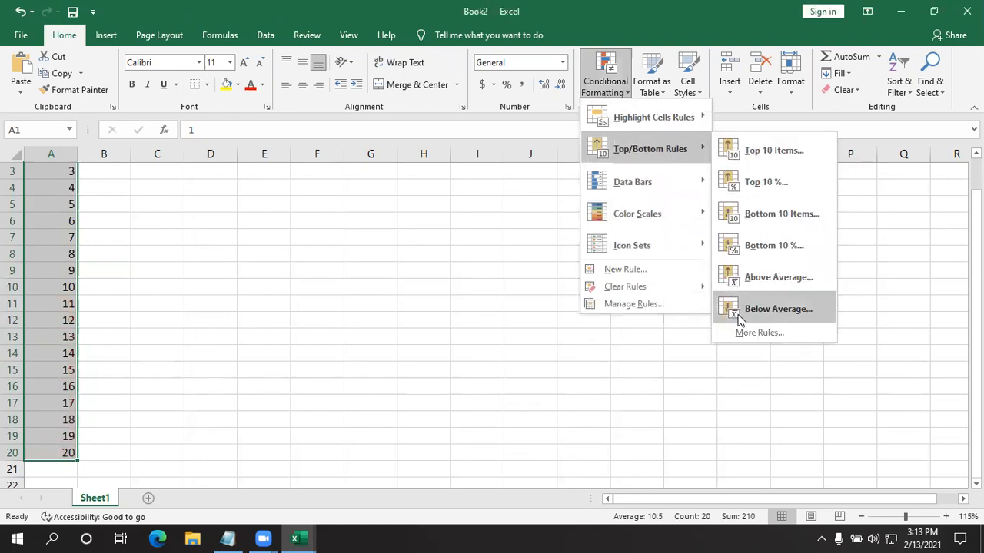
left_click(781, 309)
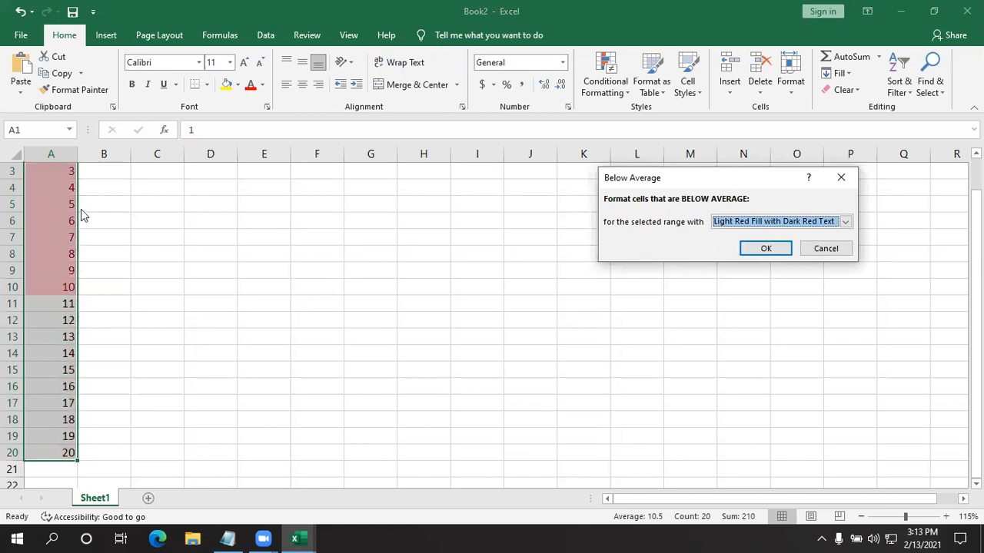
left_click(766, 249)
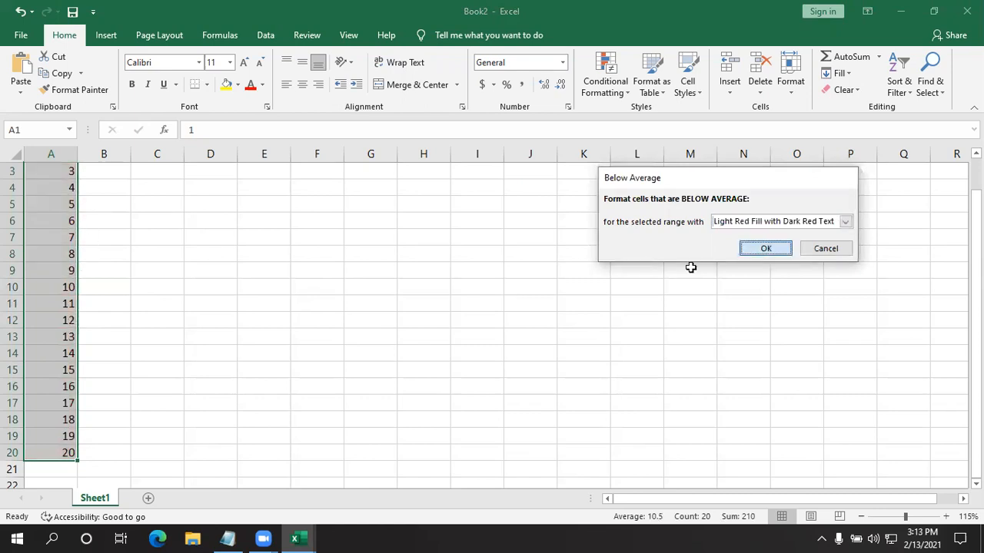
scroll(260, 296, "up", 1)
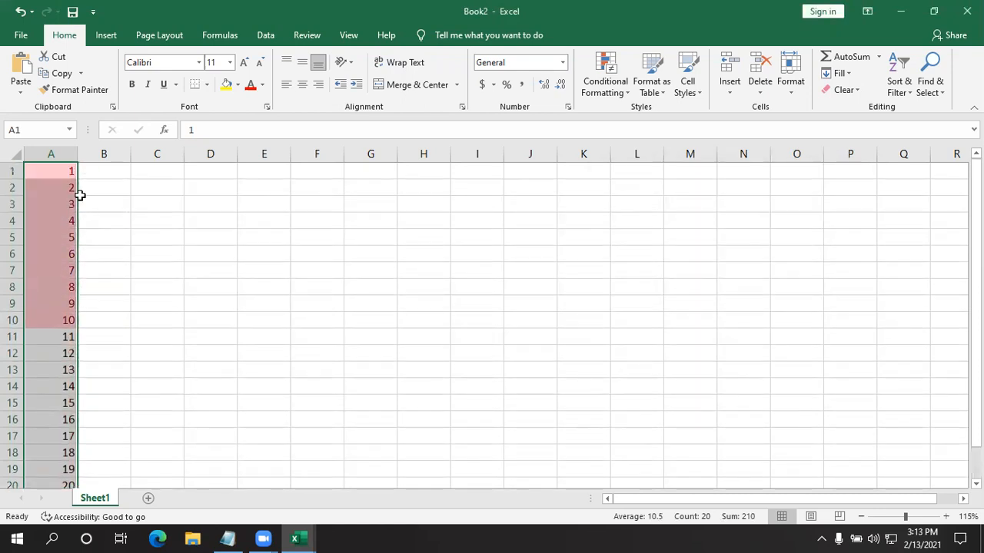
left_click(475, 265)
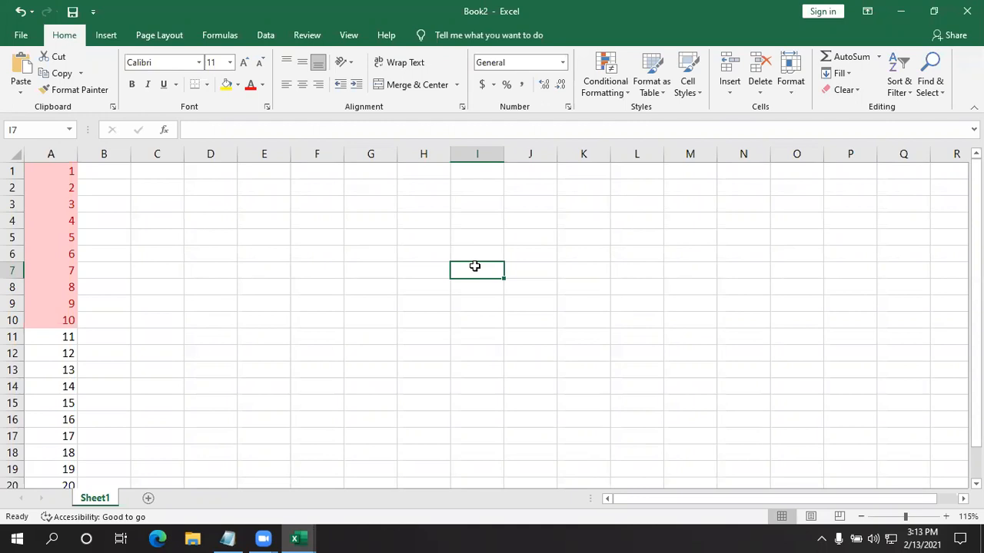
- Switch to Notepad and close the chat.txt window to return to the workbook
left_click(227, 538)
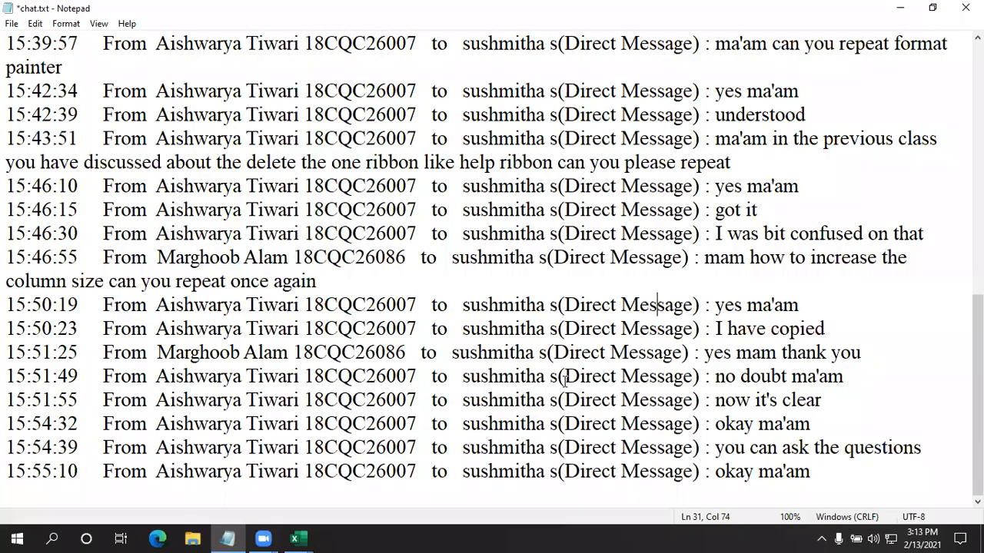
left_click(965, 8)
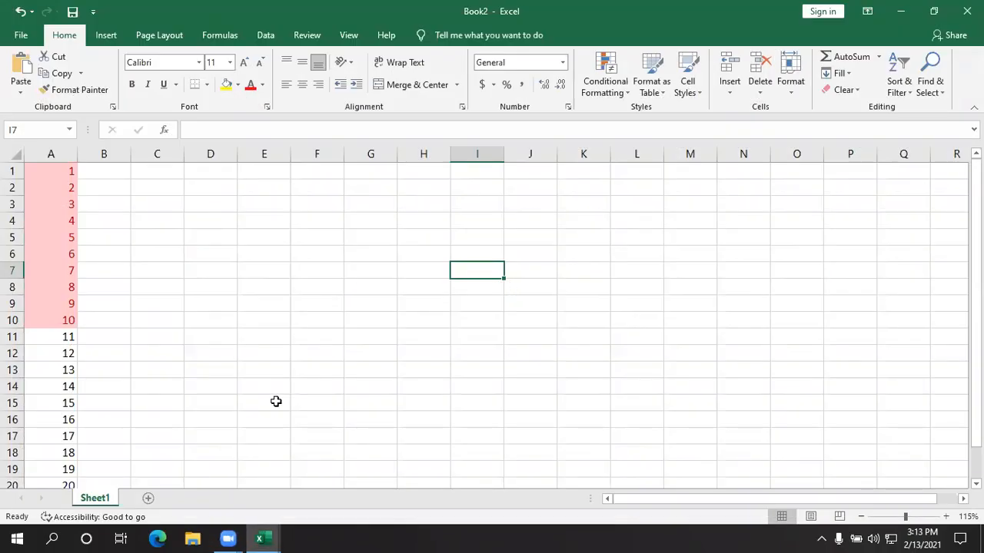
left_click(17, 536)
key("Escape")
- Enter the series total 210 in cell D7
left_click(267, 259)
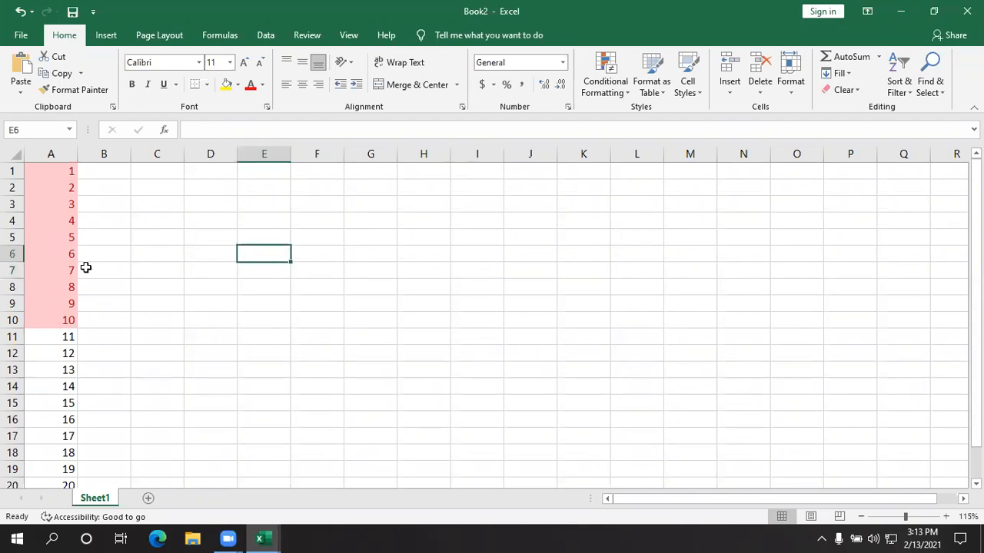
scroll(183, 248, "down", 3)
scroll(183, 248, "up", 3)
left_click(322, 270)
left_click(220, 269)
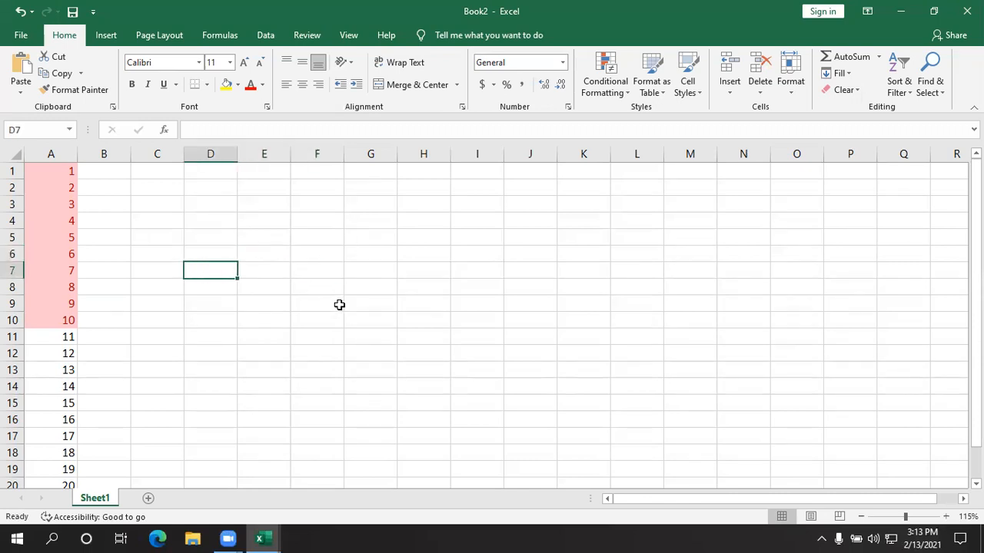
type("210")
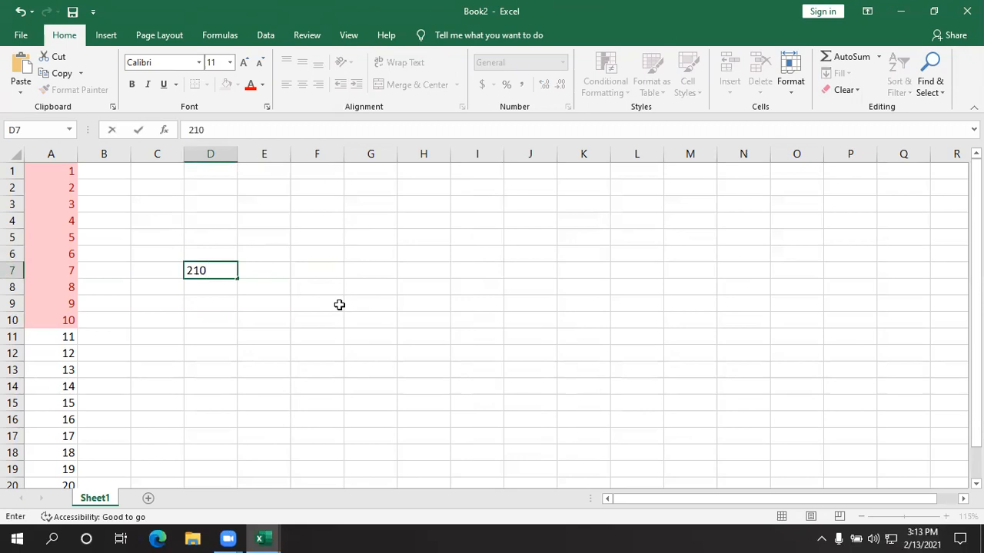
left_click(605, 289)
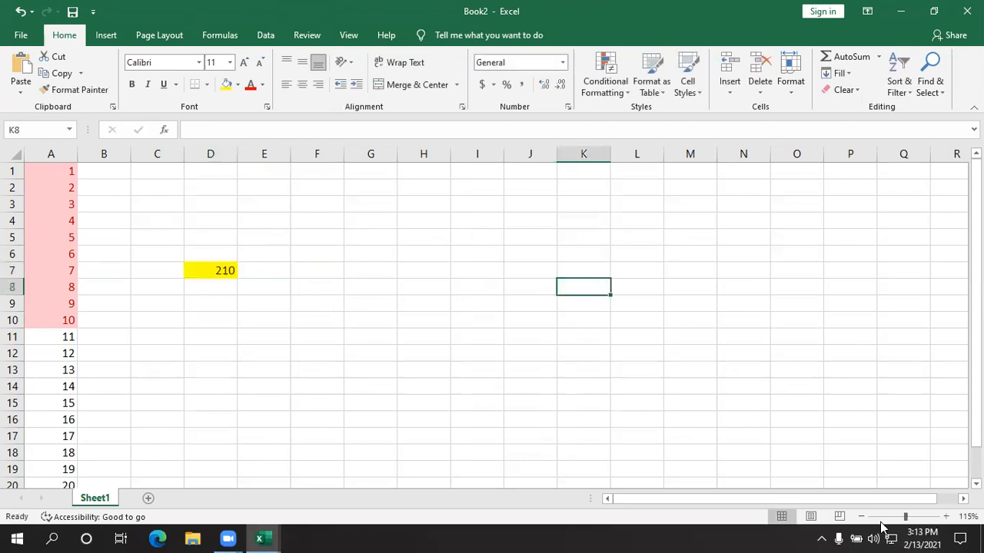
- Switch to Calculator and compute 210 ÷ 20 × 100
left_click(17, 538)
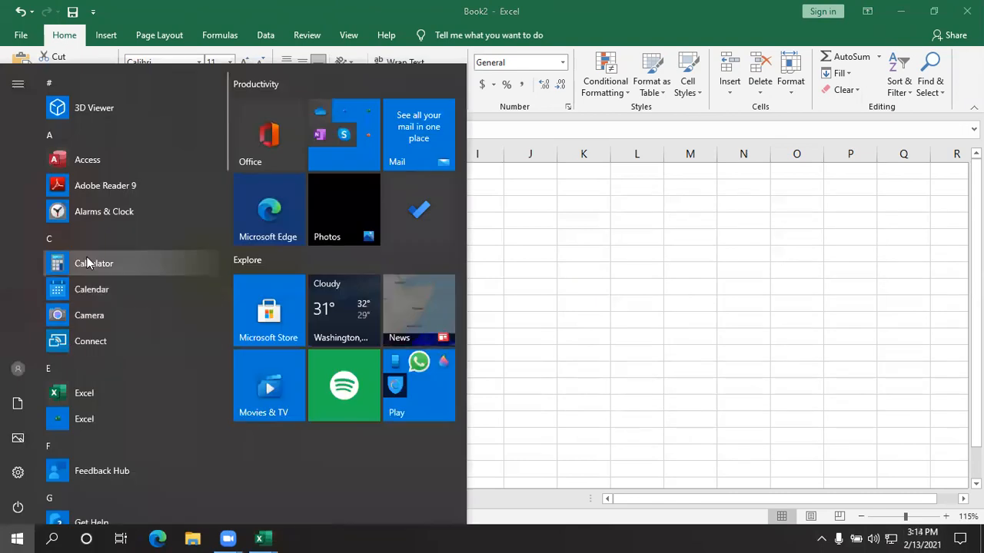
left_click(89, 263)
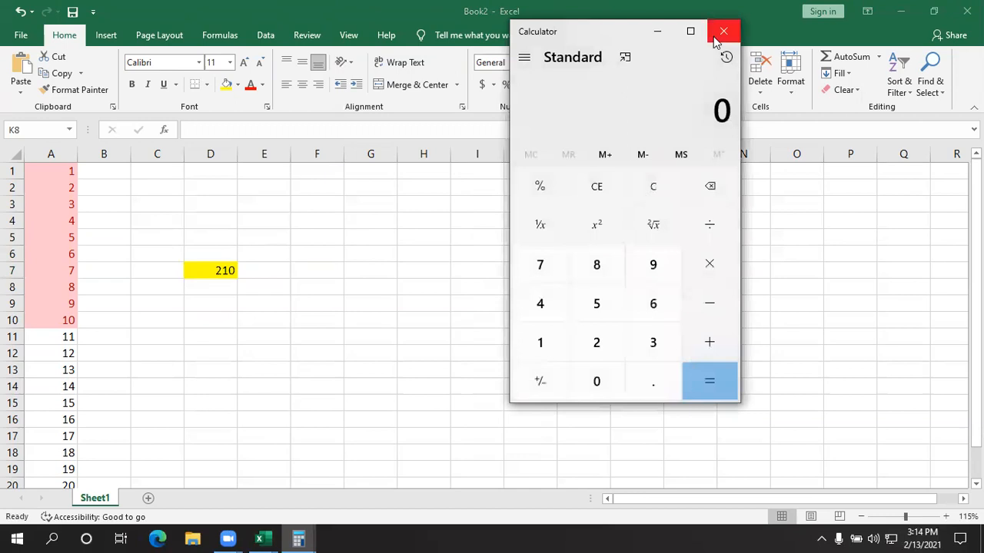
left_click(596, 345)
left_click(546, 346)
left_click(590, 384)
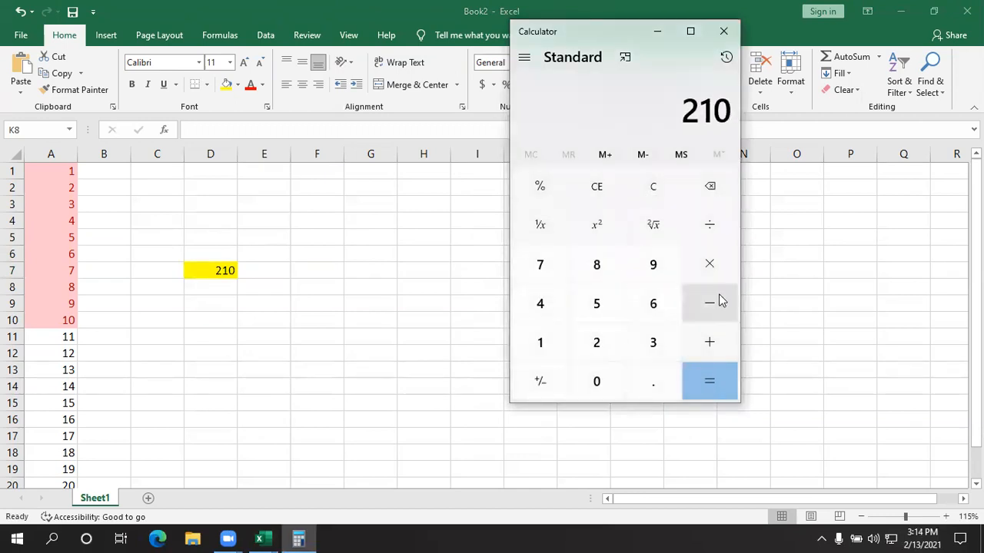
left_click(710, 223)
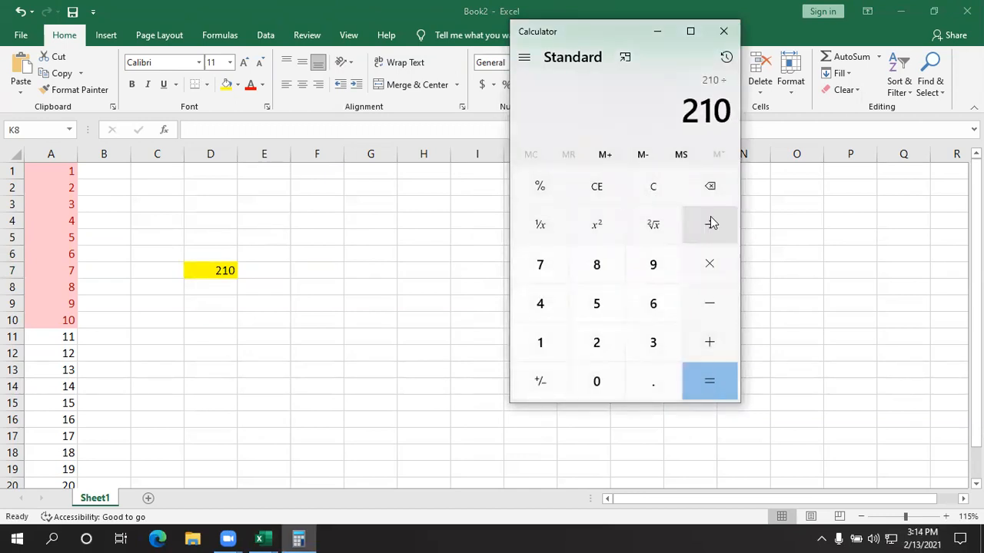
left_click(596, 344)
left_click(594, 378)
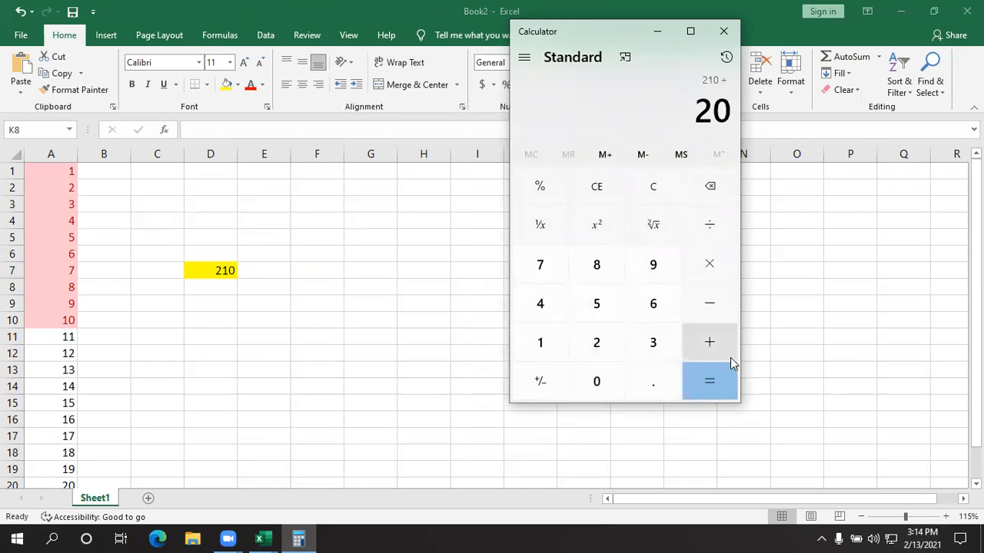
left_click(687, 281)
left_click(550, 341)
double_click(596, 379)
left_click(725, 392)
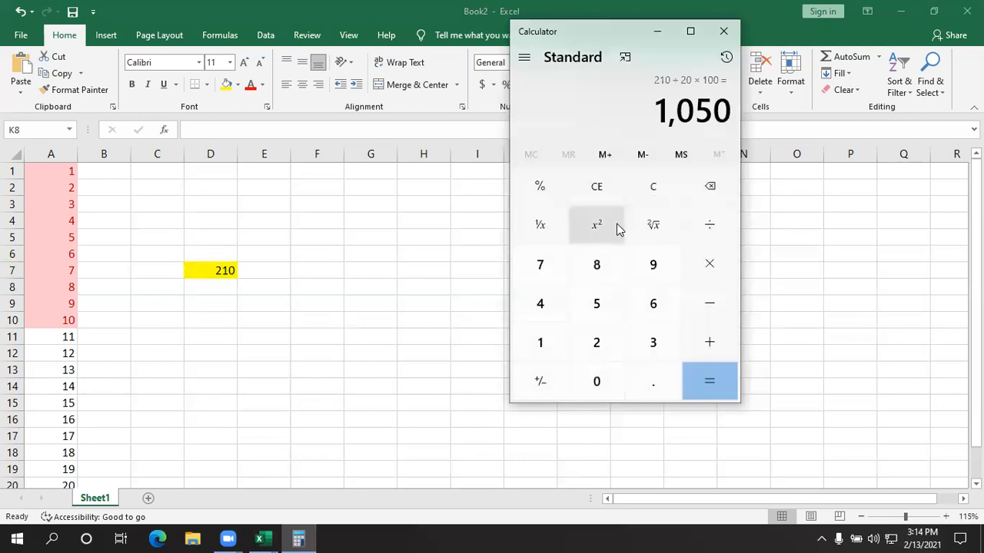
- Restart Calculator, compute 20 ÷ 210 × 100, and close it to return to the workbook
left_click(723, 31)
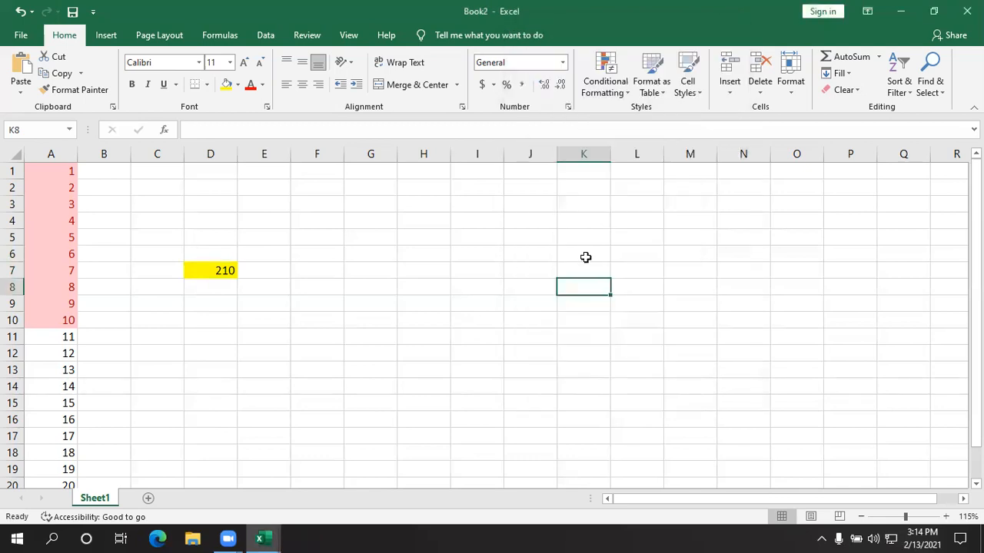
left_click(17, 538)
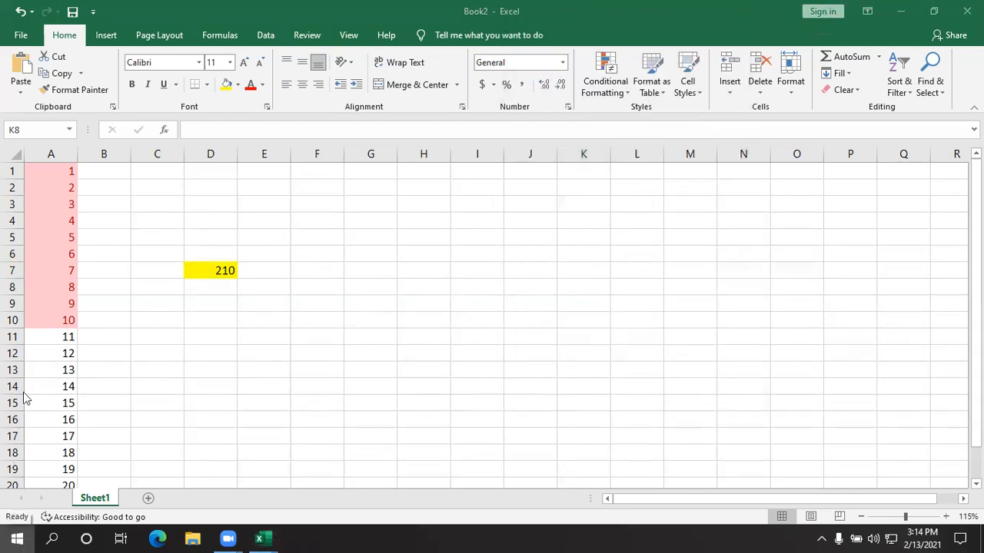
left_click(97, 264)
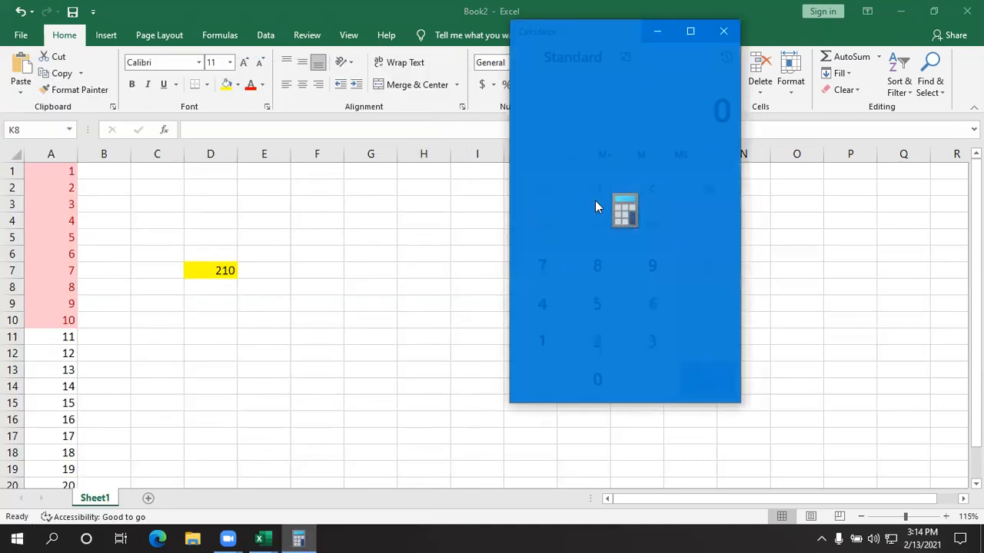
left_click(585, 342)
left_click(587, 377)
left_click(709, 222)
left_click(601, 345)
left_click(529, 347)
left_click(597, 389)
left_click(701, 278)
left_click(562, 351)
left_click(589, 378)
left_click(591, 378)
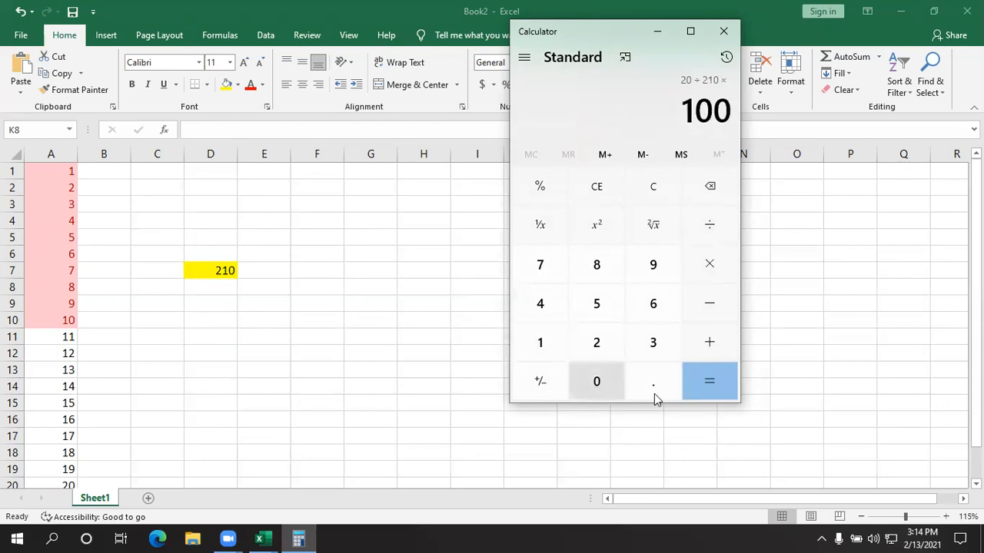
left_click(703, 386)
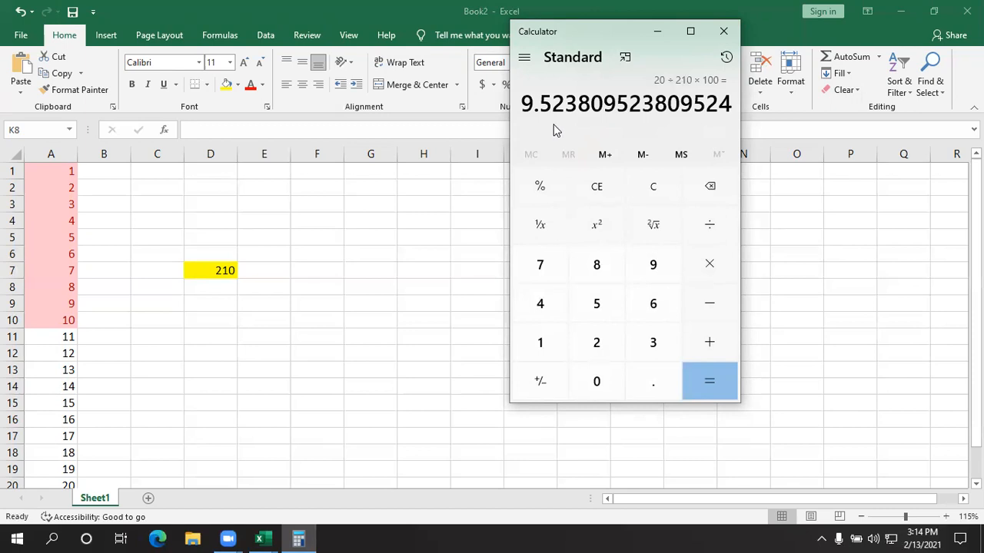
left_click(723, 31)
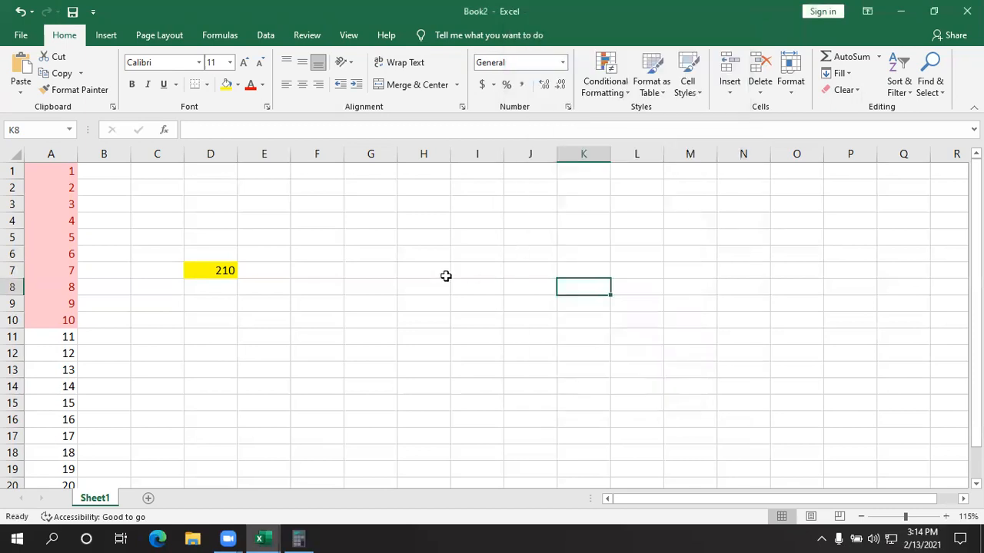
scroll(158, 196, "down", 1)
scroll(69, 176, "up", 1)
left_click_drag(69, 176, 77, 465)
left_click(77, 467)
left_click(195, 418)
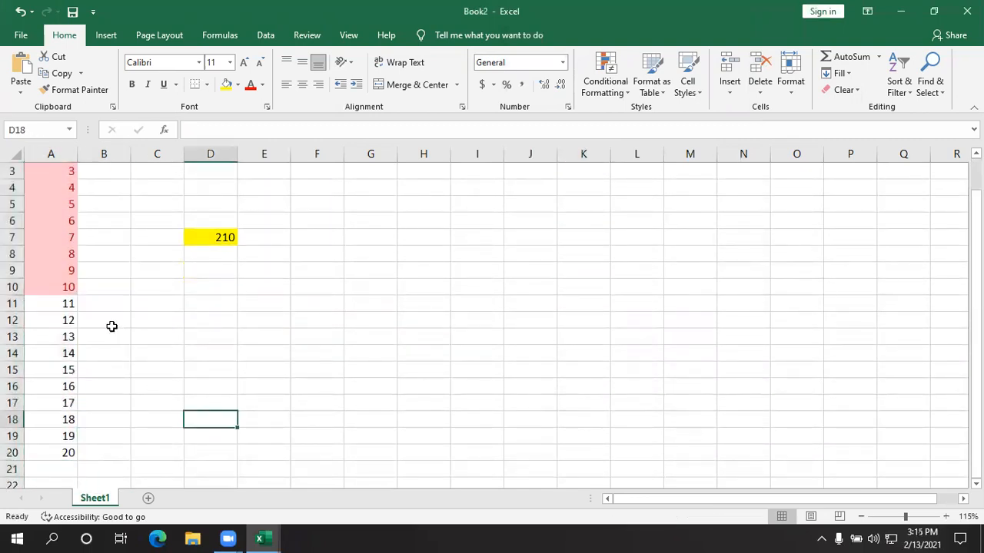
- Examine the Below Average rule settings for A1:A20 and dismiss them without applying
scroll(116, 329, "up", 1)
left_click_drag(66, 170, 84, 478)
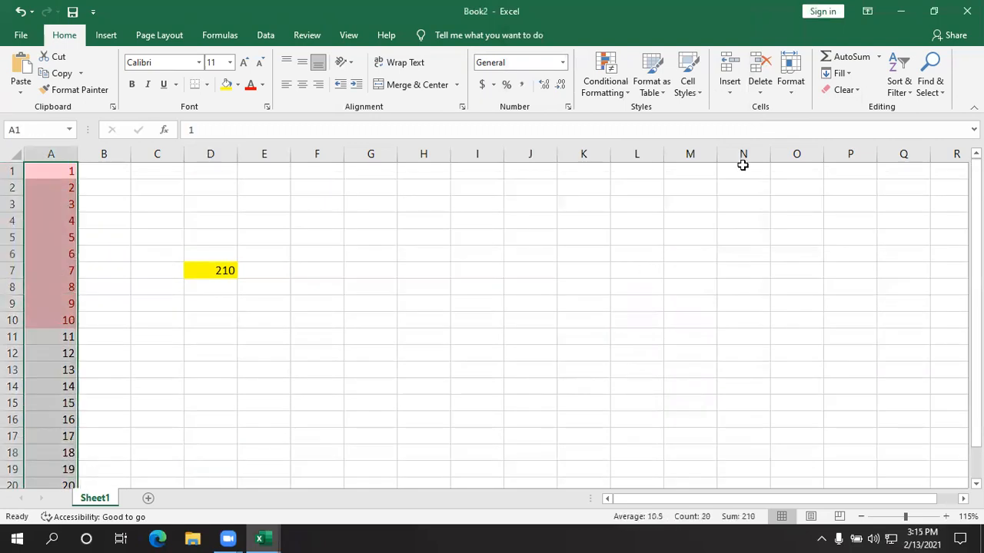
left_click(621, 83)
mouse_move(677, 148)
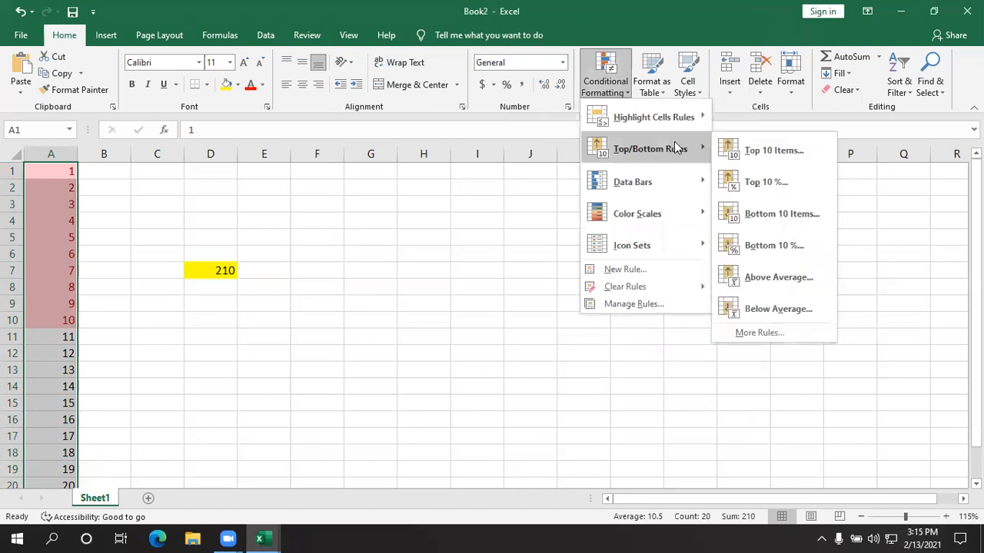
left_click(778, 309)
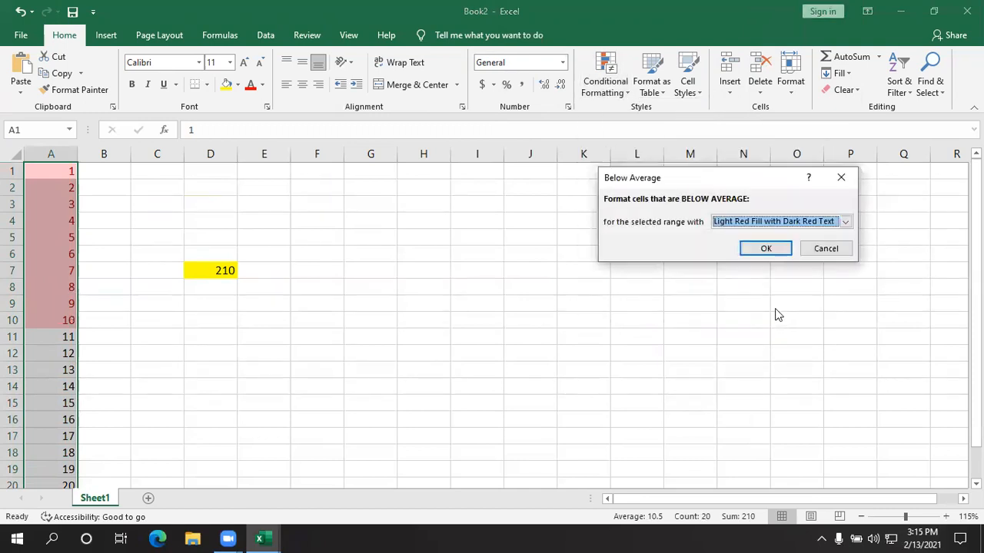
left_click(831, 248)
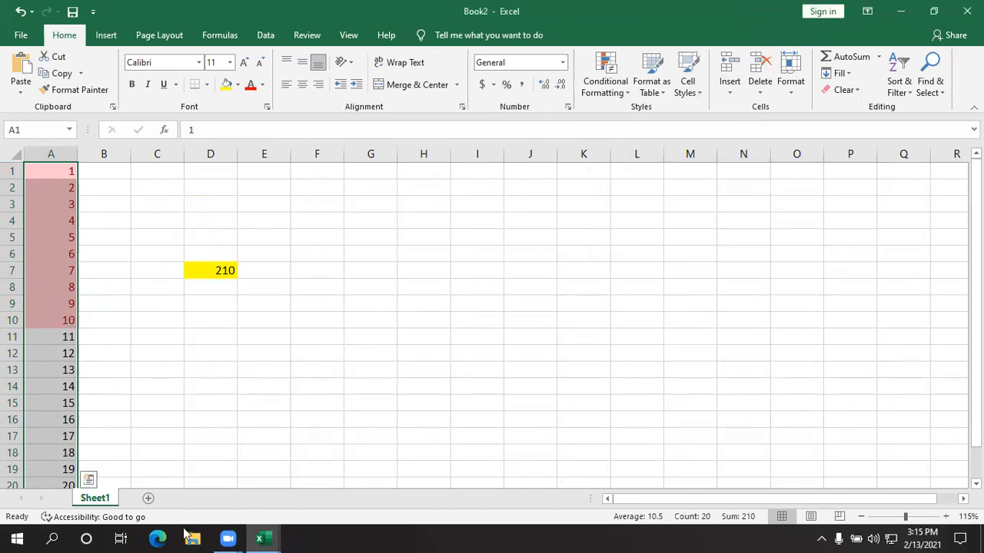
- Switch to Calculator
left_click(17, 540)
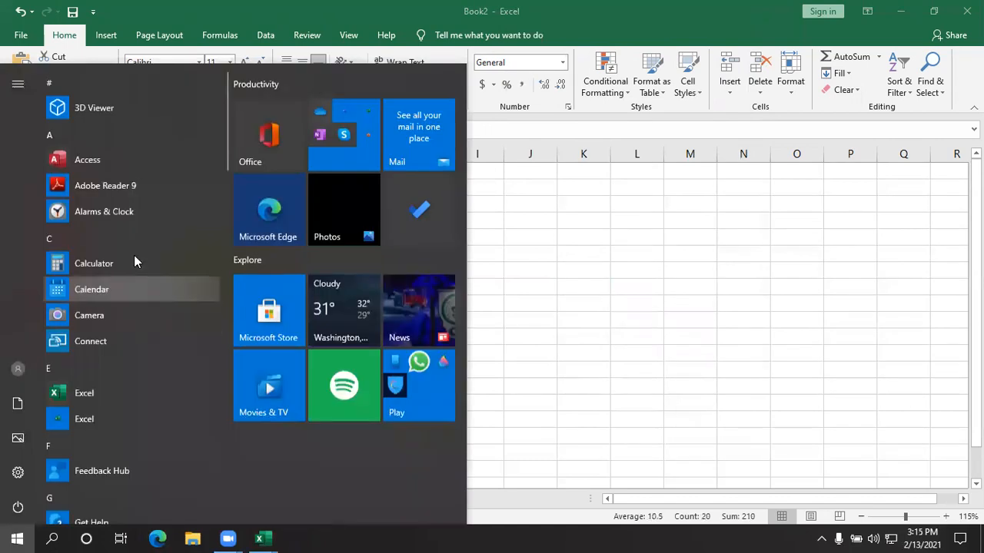
left_click(121, 260)
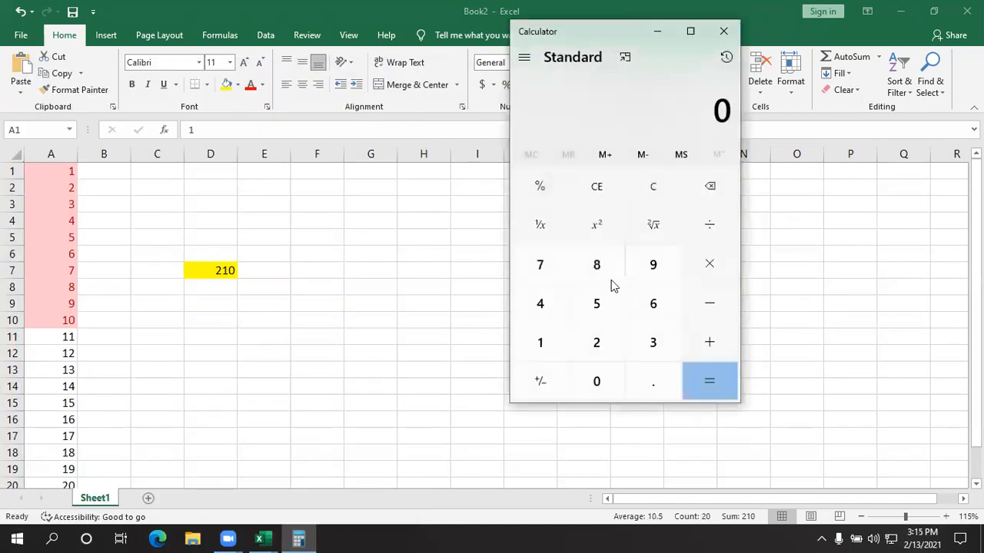
left_click(591, 342)
left_click(539, 343)
left_click(597, 383)
left_click(717, 271)
left_click(601, 346)
left_click(598, 382)
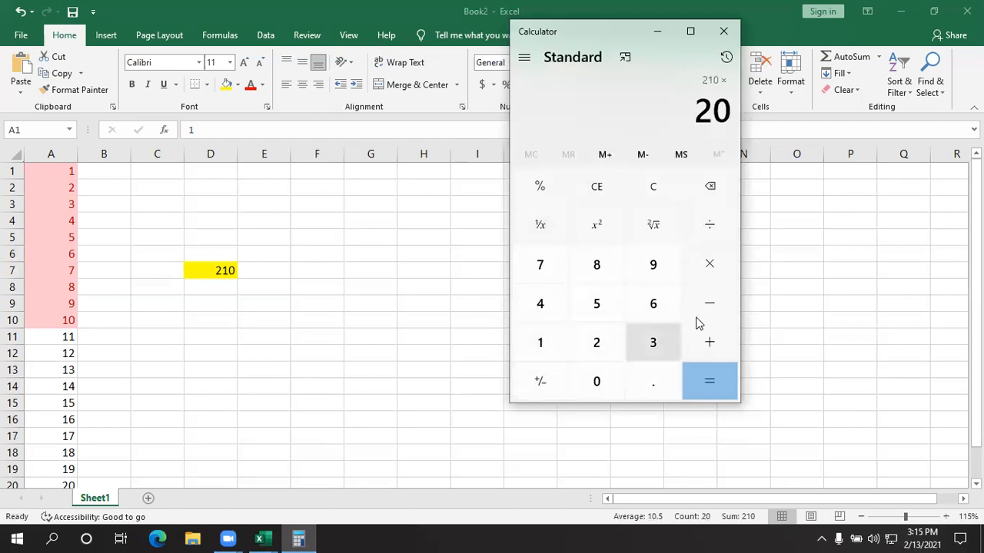
left_click(675, 184)
left_click(600, 347)
left_click(597, 380)
left_click(709, 267)
left_click(583, 350)
left_click(561, 355)
left_click(596, 378)
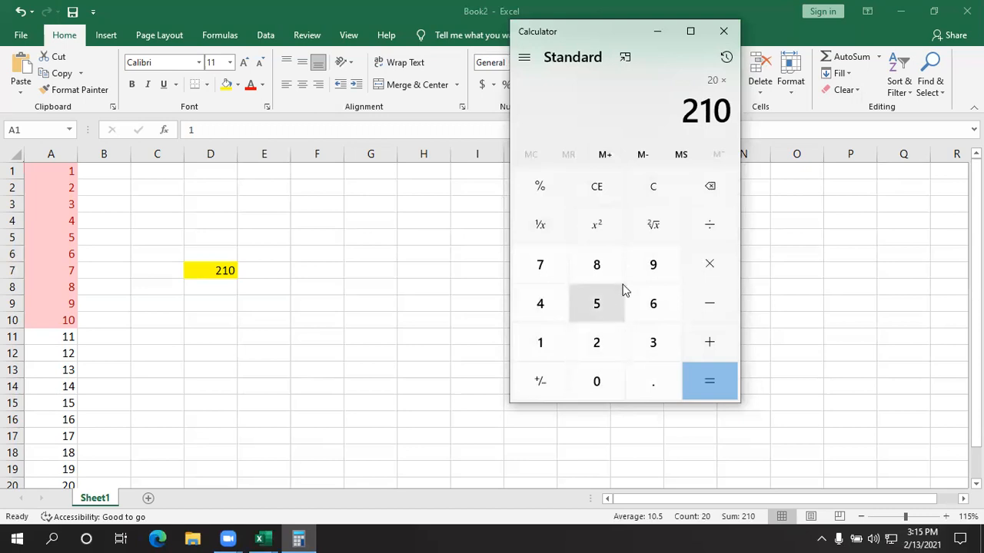
left_click(653, 189)
- Calculate 20 ÷ 210 × 100 and close Calculator to go back to the workbook
left_click(598, 344)
left_click(597, 381)
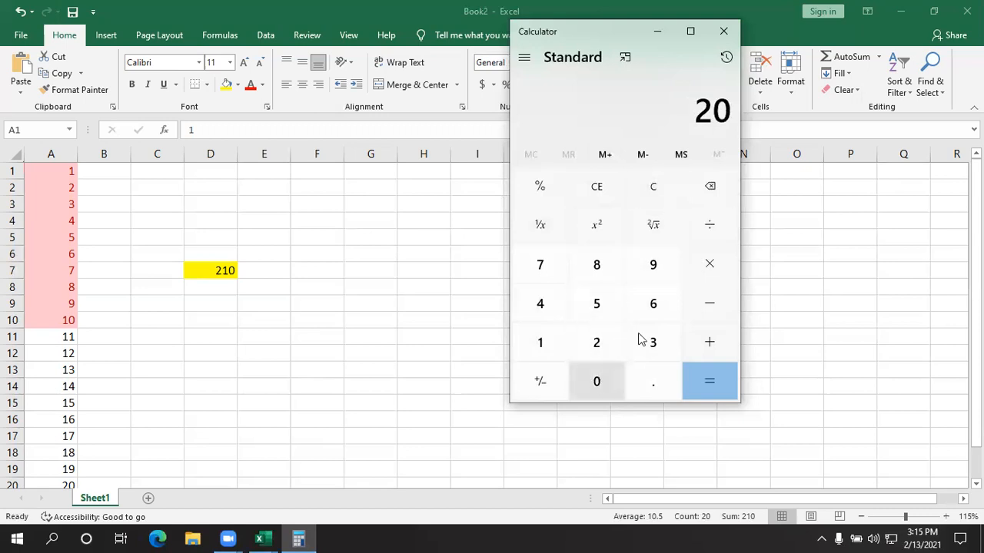
left_click(704, 229)
left_click(598, 345)
left_click(540, 345)
left_click(596, 382)
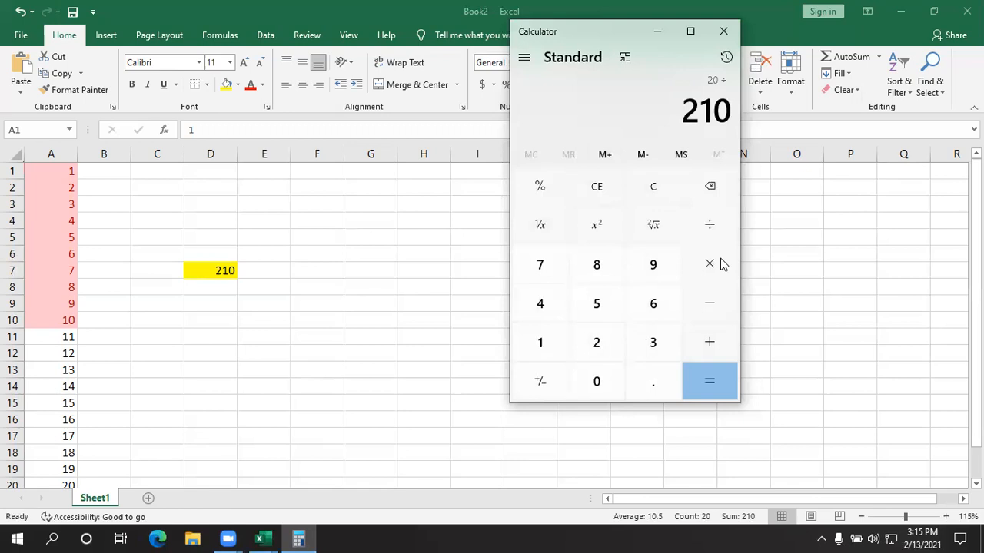
left_click(709, 263)
left_click(540, 352)
left_click(596, 381)
left_click(596, 381)
left_click(715, 384)
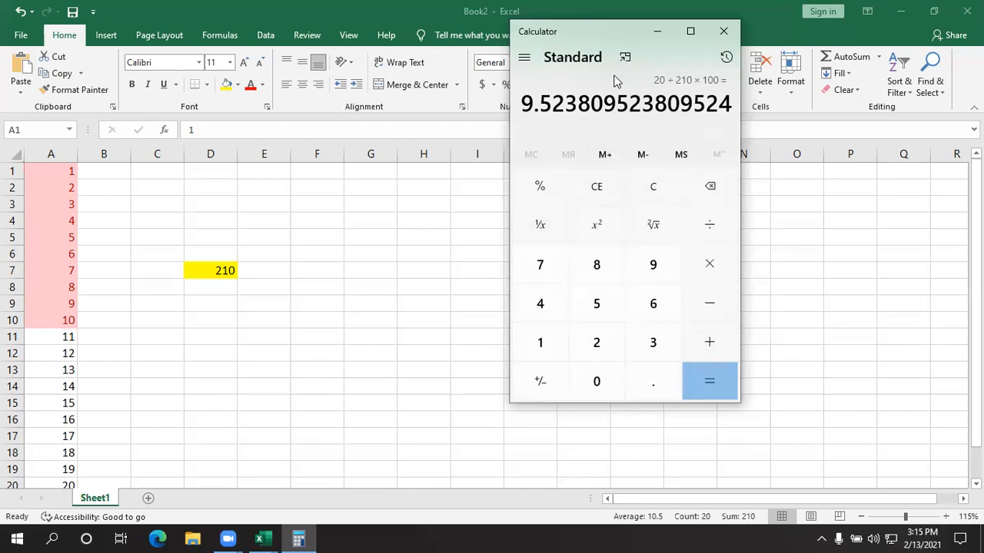
left_click(723, 30)
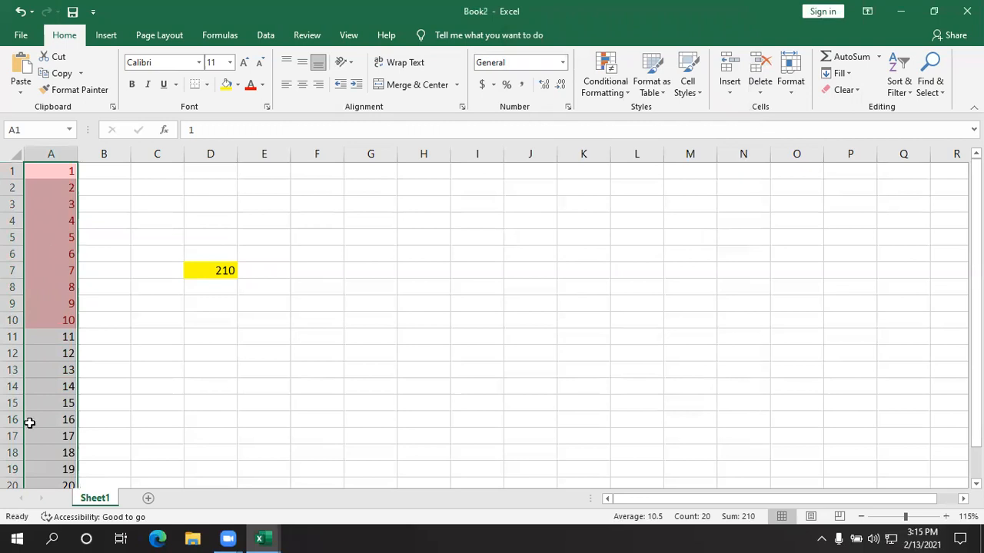
- Apply an Above Average conditional formatting rule with Yellow Fill with Dark Yellow Text to A1:A20
left_click(613, 90)
mouse_move(663, 149)
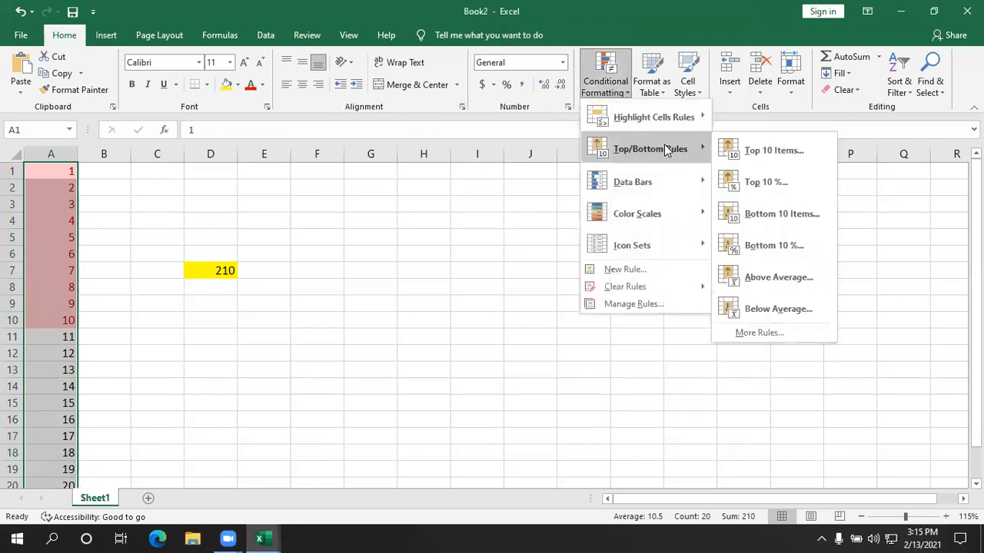
left_click(768, 277)
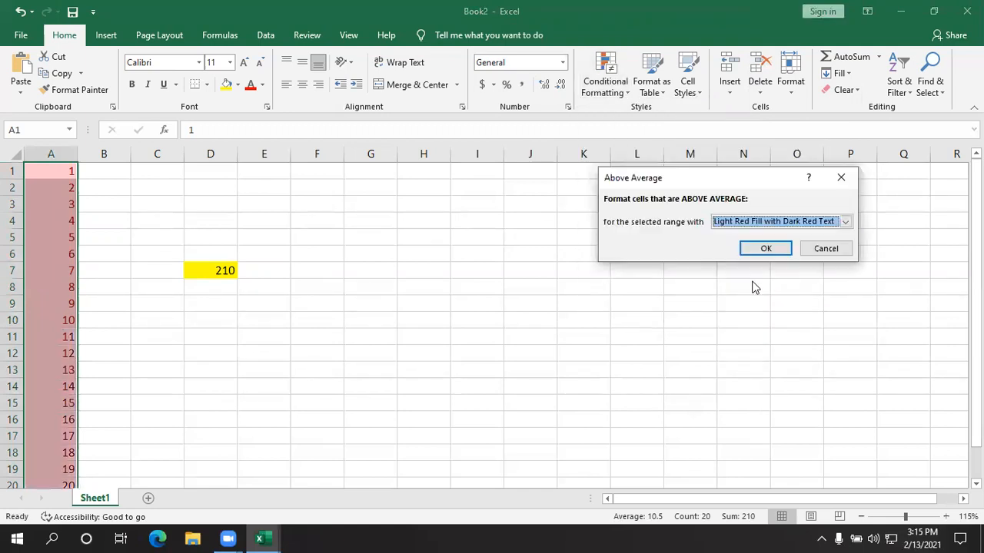
left_click(845, 221)
left_click(772, 241)
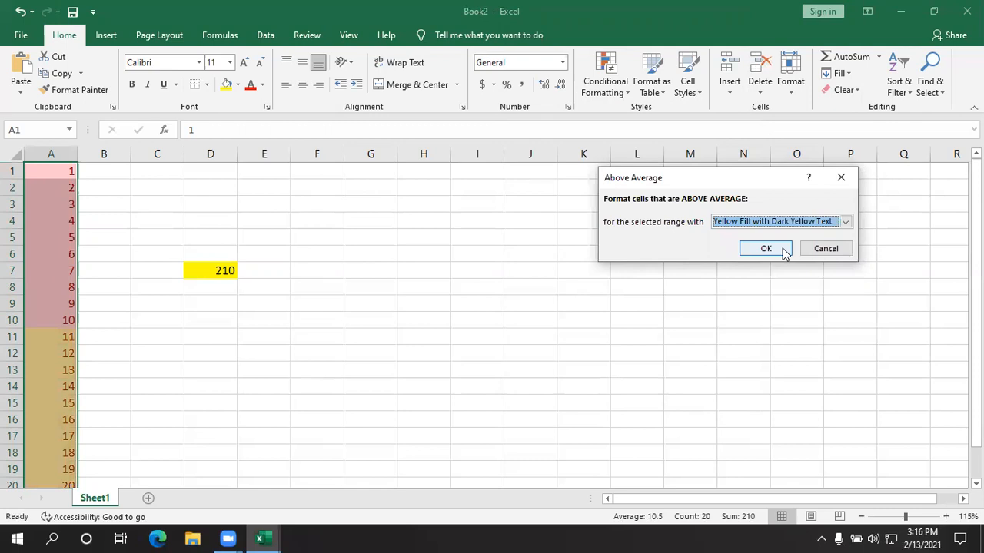
left_click(757, 248)
left_click(336, 351)
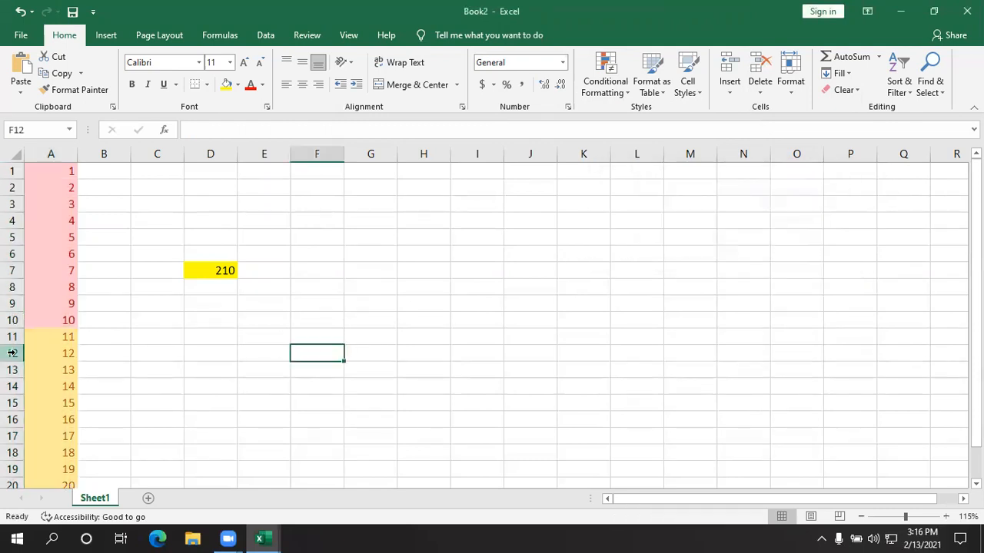
- Try to clear the contents of the range A1:D22
scroll(83, 369, "down", 1)
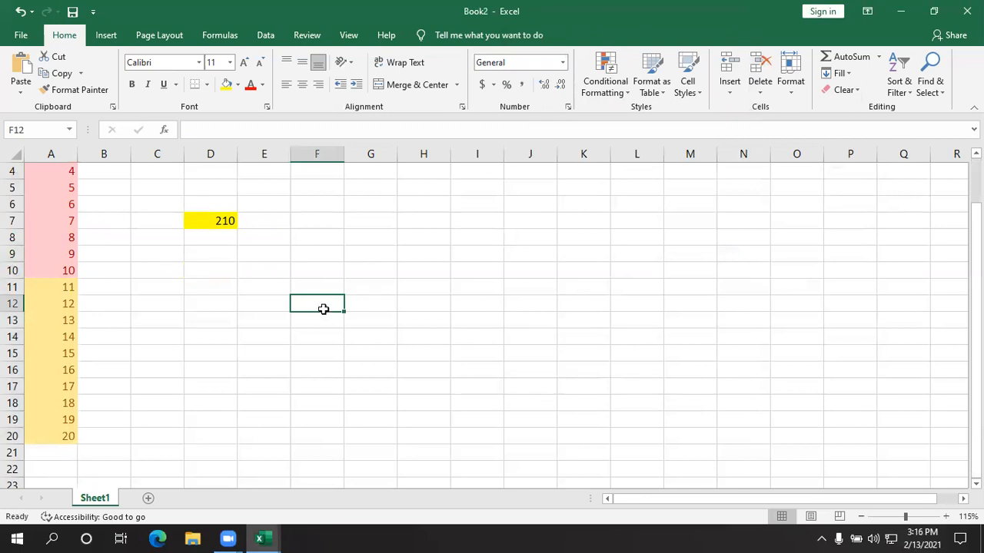
left_click_drag(400, 420, 51, 187)
left_click_drag(202, 449, 26, 83)
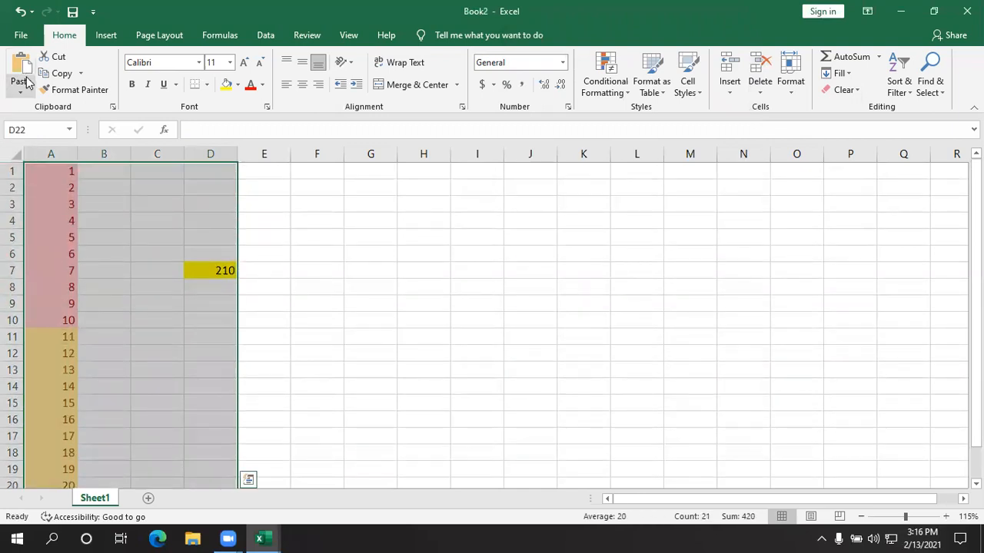
key("BackSpace")
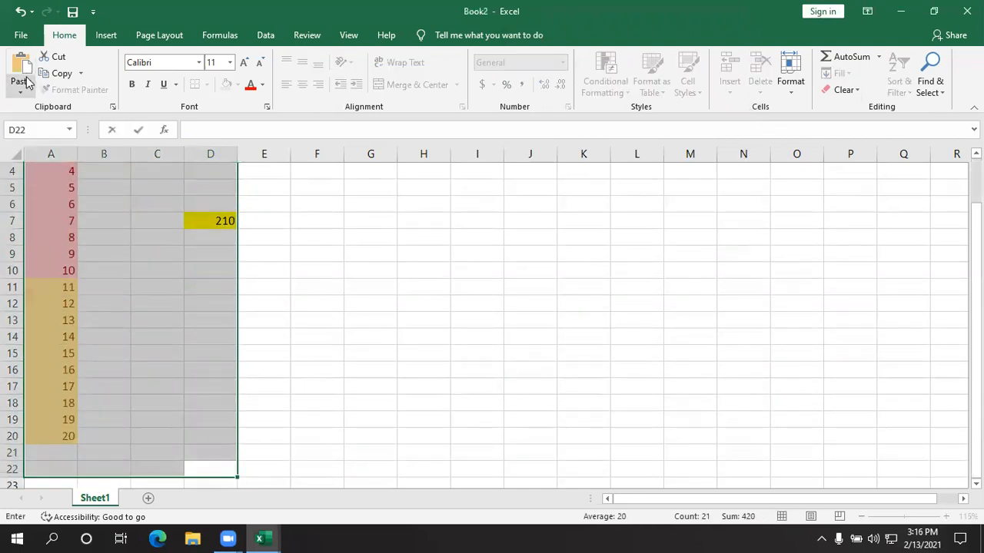
left_click(457, 381)
scroll(549, 352, "up", 1)
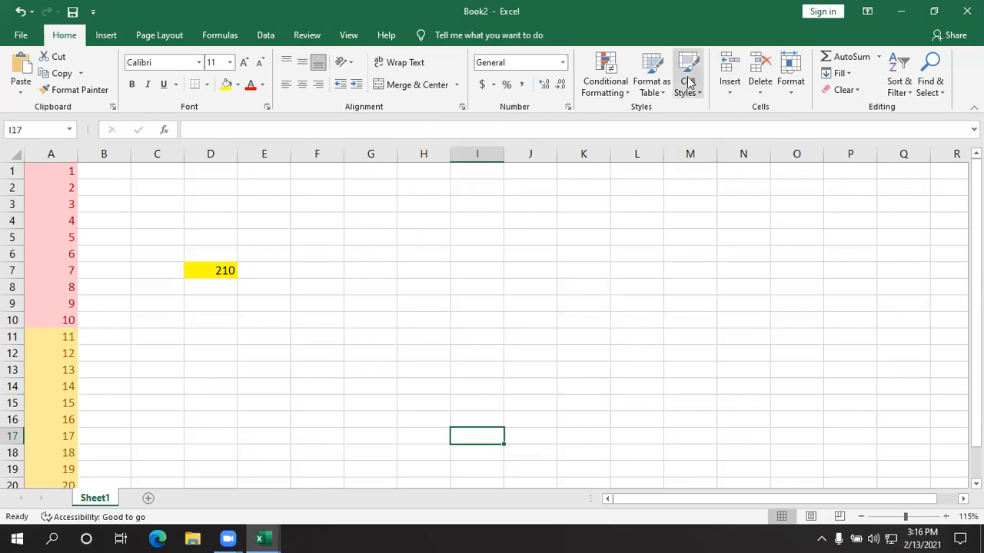
left_click(606, 80)
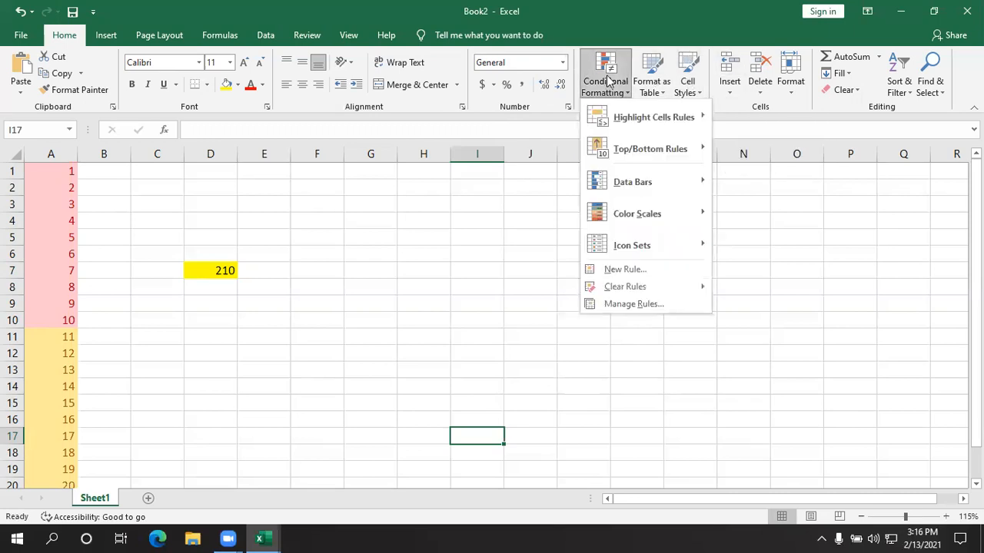
mouse_move(644, 184)
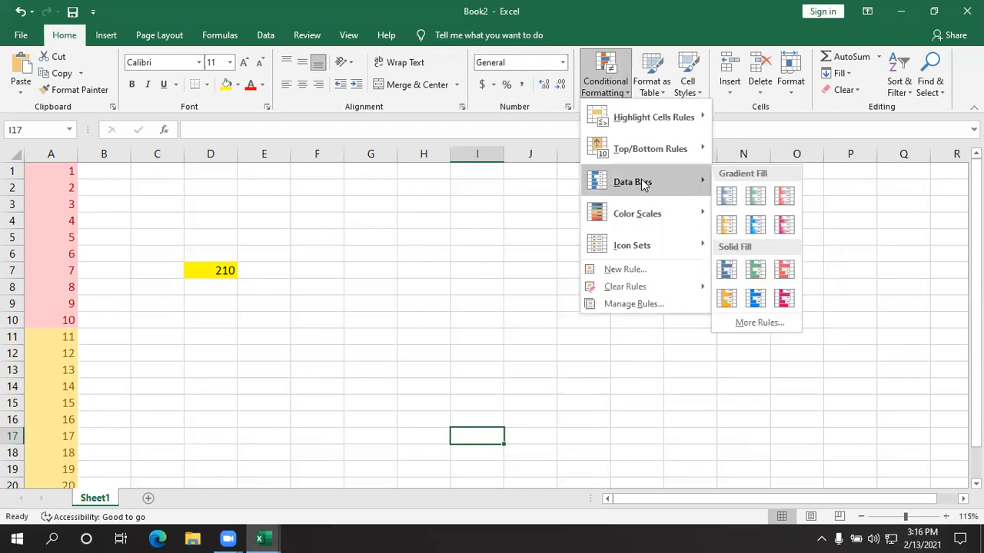
left_click(376, 292)
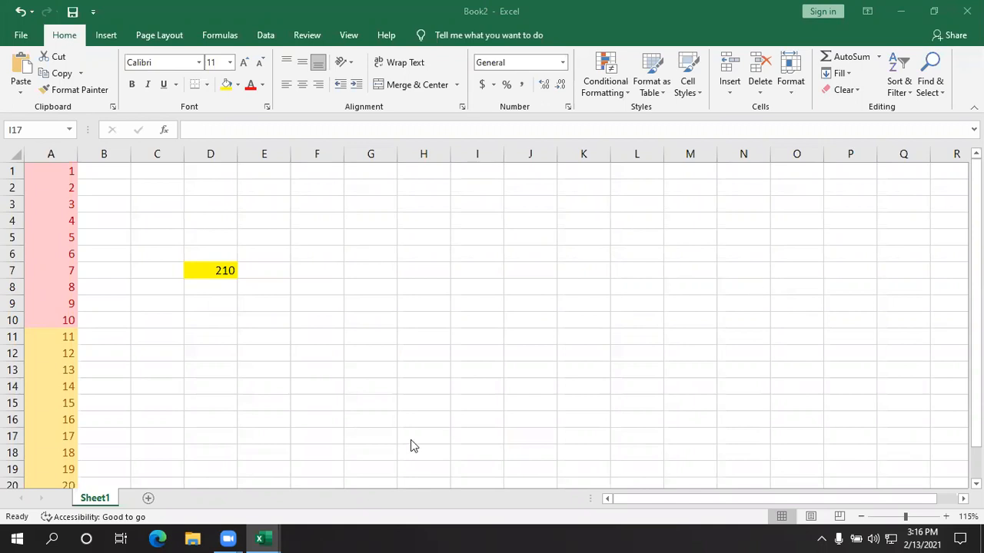
- Enter the numbers 1 to 10 down column I, in cells I12 to I21
scroll(209, 371, "down", 1)
scroll(248, 364, "down", 1)
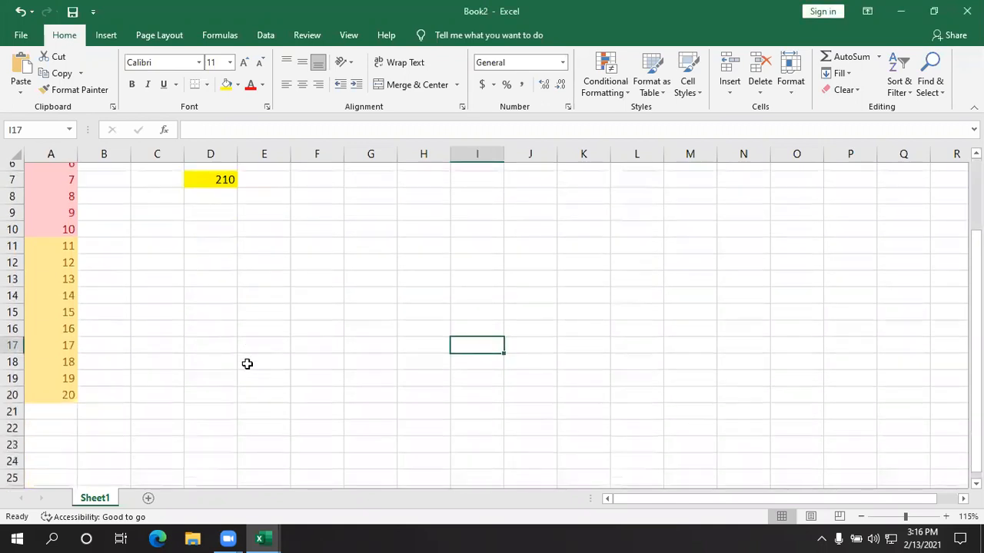
left_click(357, 306)
left_click(466, 256)
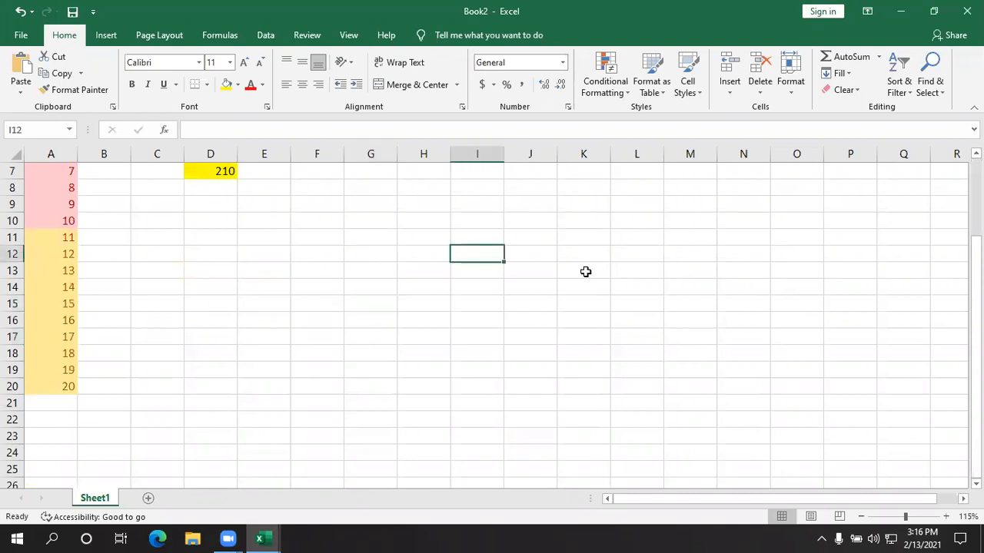
type("1")
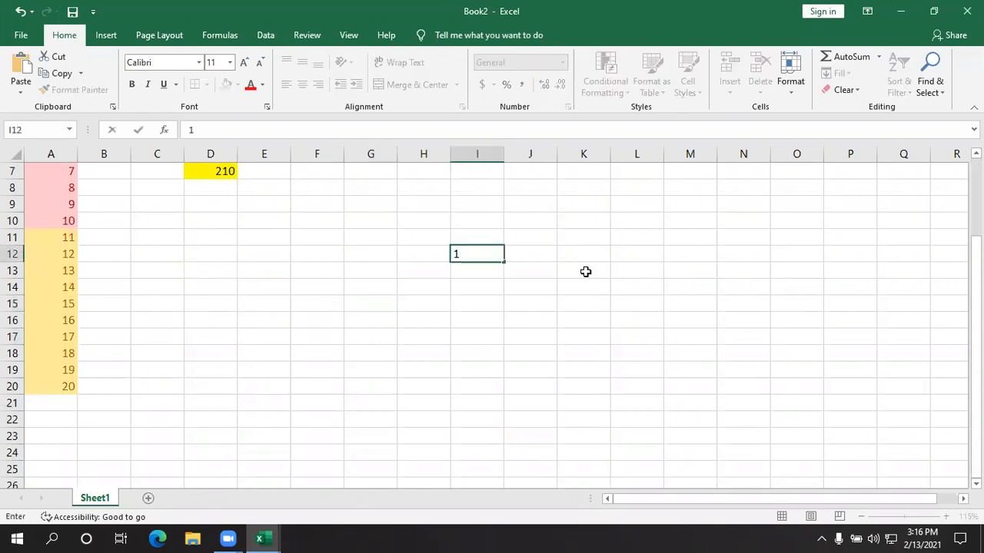
key("Return")
type("2")
key("Return")
type("3")
key("Return")
type("4")
key("Return")
type("5")
key("Return")
type("6")
key("Return")
type("7")
key("Return")
type("8")
key("Return")
type("9")
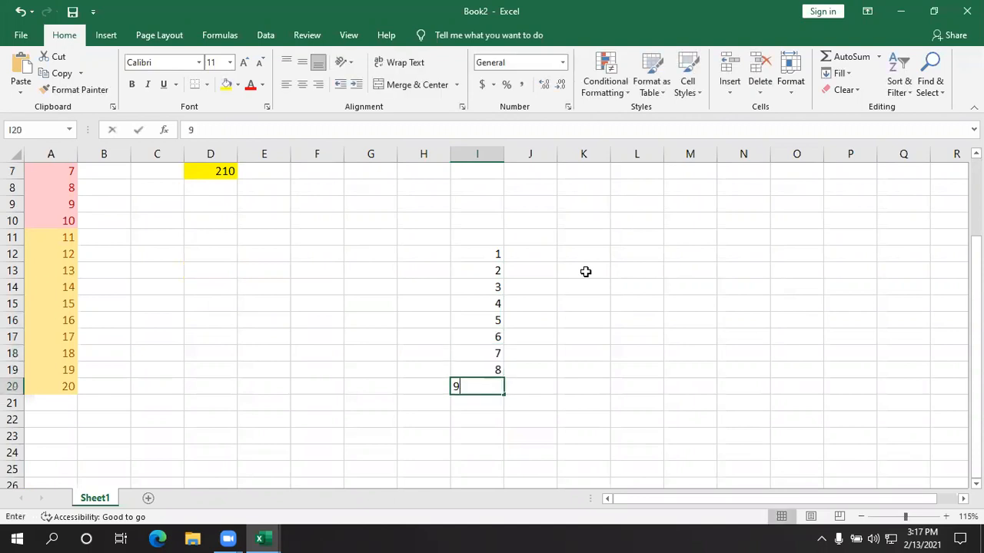
key("Return")
type("10")
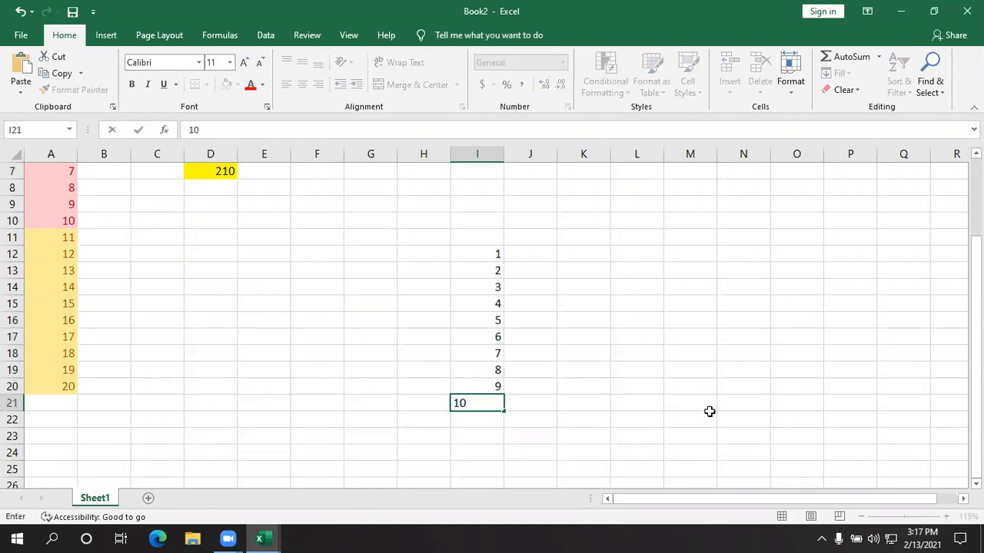
left_click(759, 416)
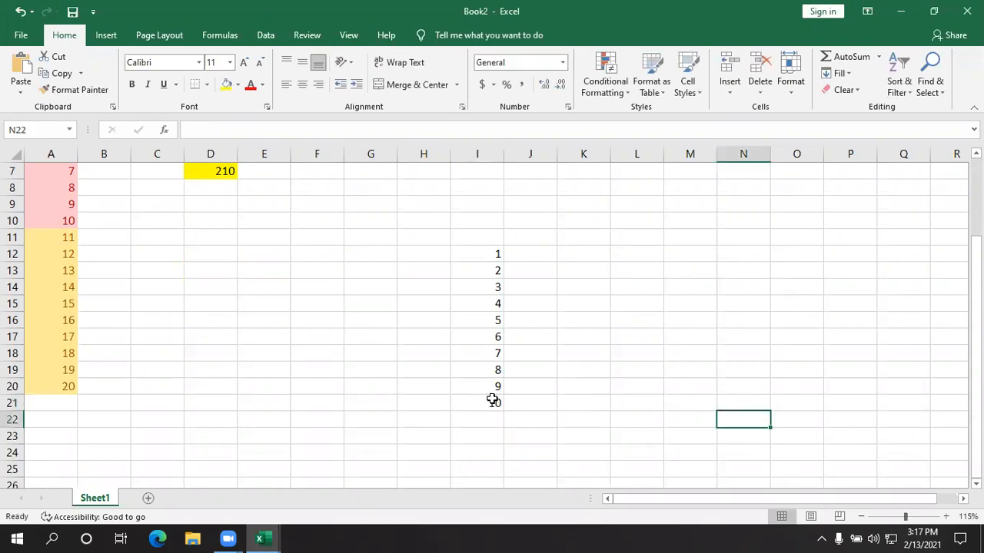
- Examine the individual values of the 1 to 10 series in column I
left_click_drag(476, 253, 482, 419)
left_click(571, 354)
left_click(490, 321)
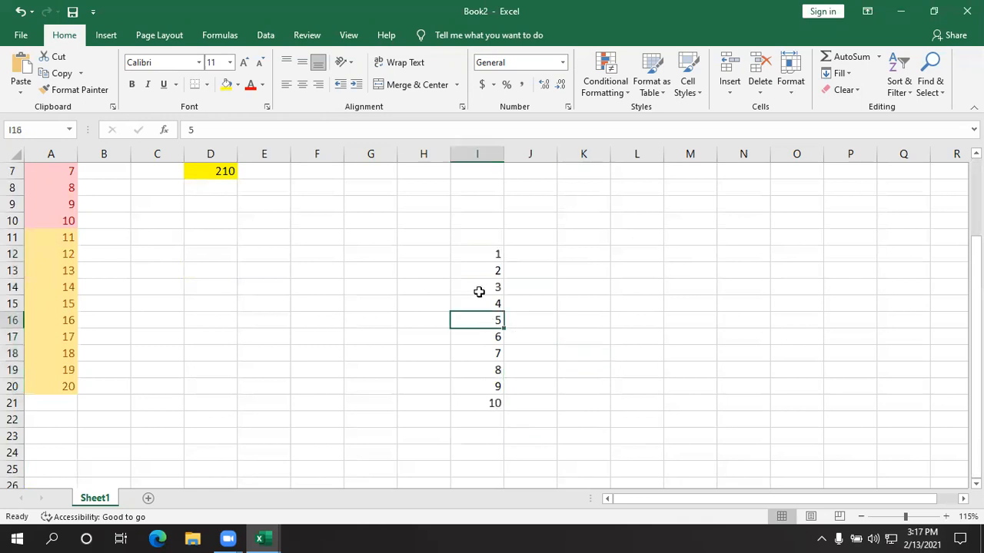
left_click(479, 271)
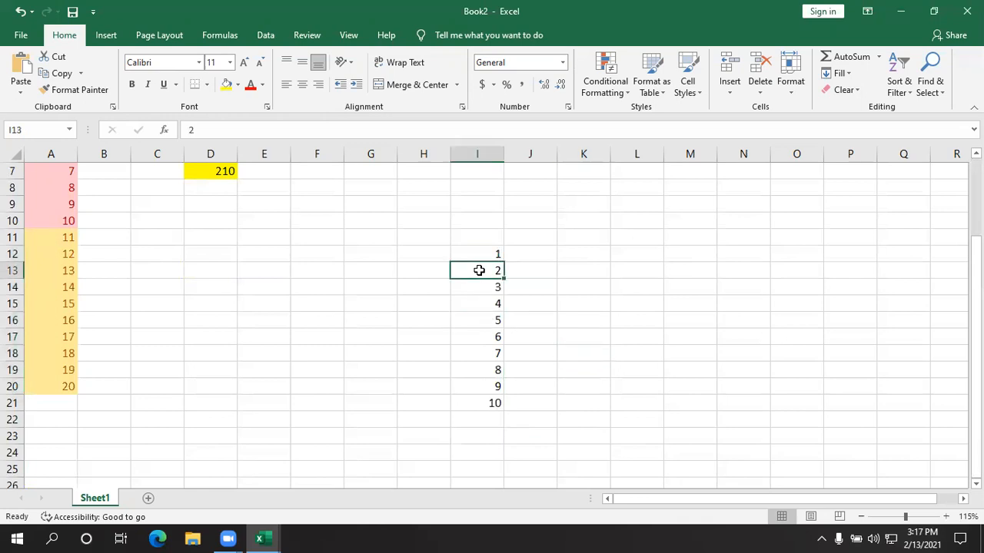
left_click(495, 315)
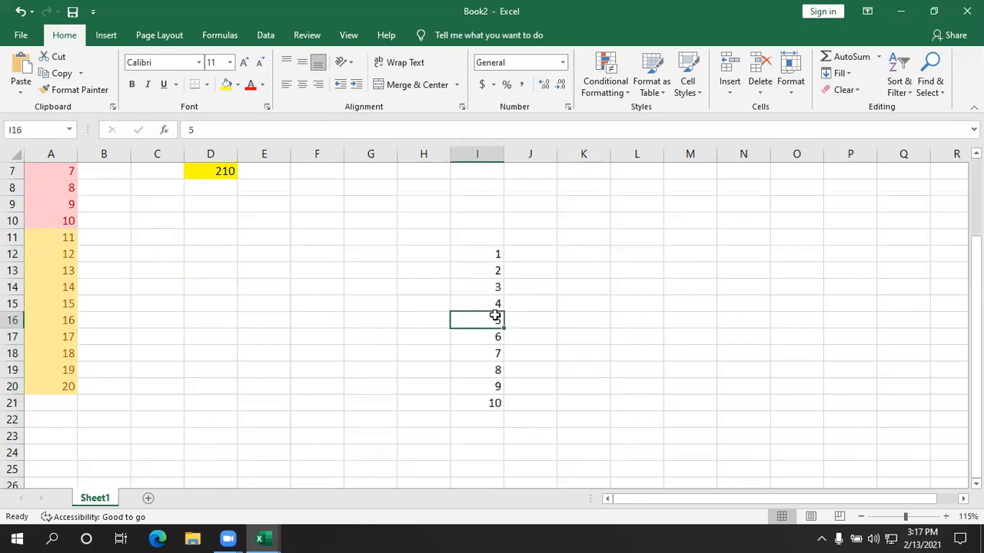
left_click(483, 371)
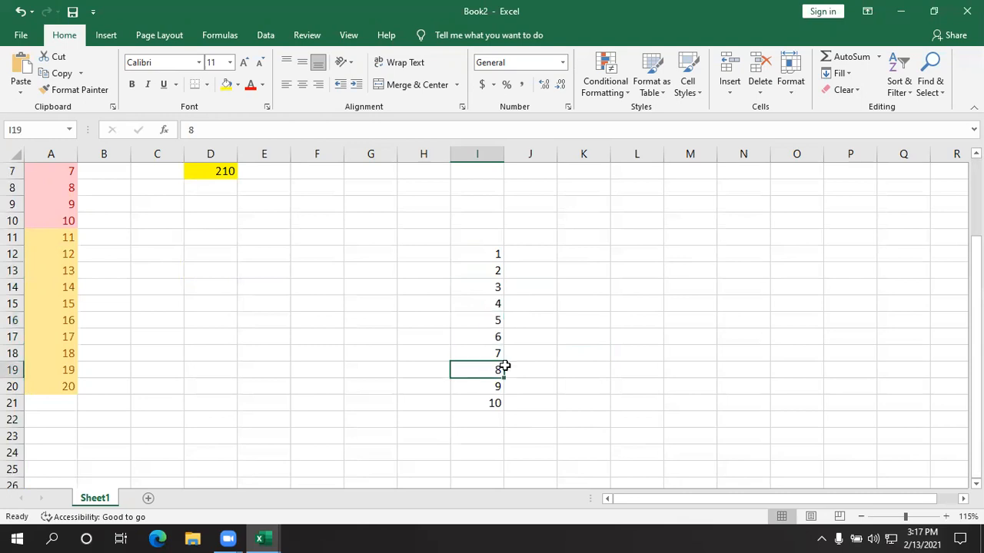
left_click(667, 357)
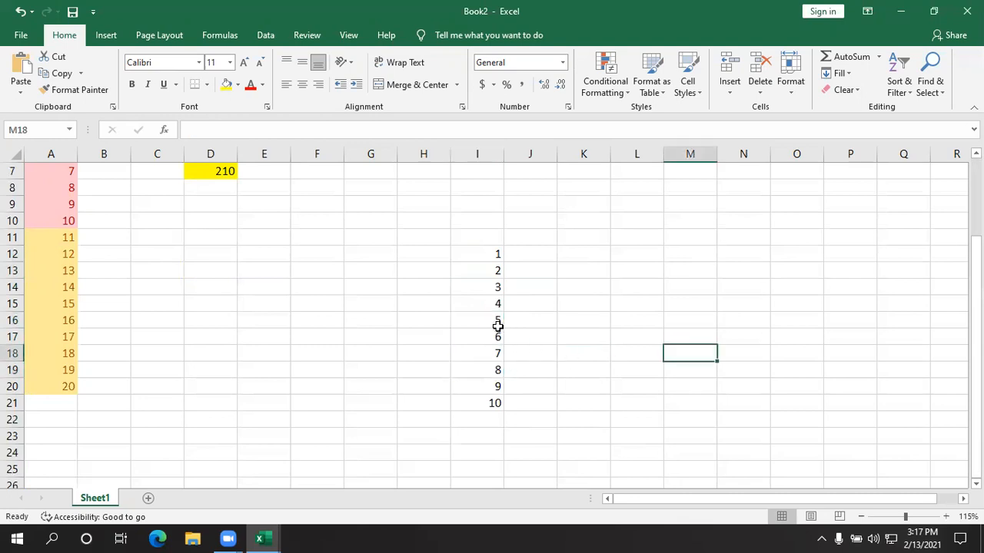
left_click(490, 319)
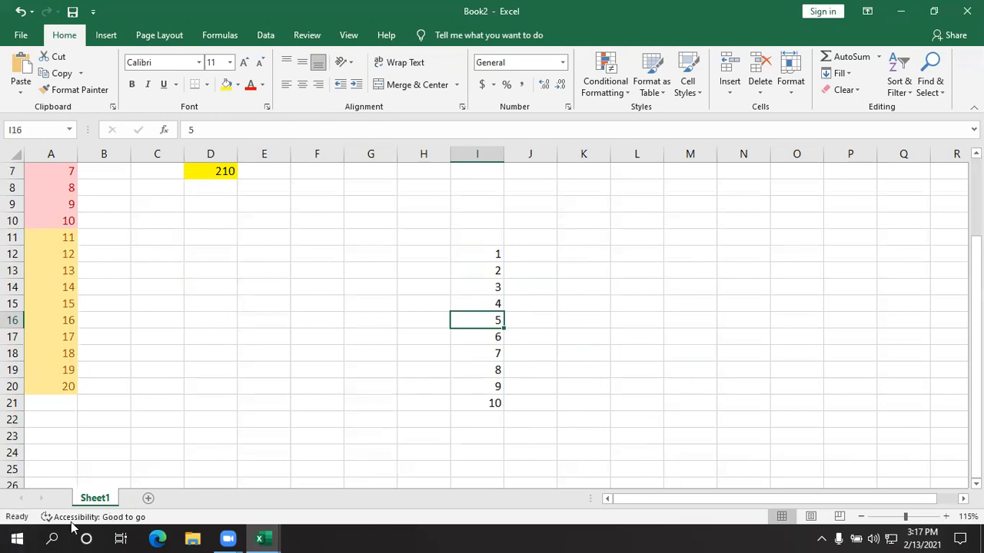
- Open Calculator, and total the range I12:I21 in the workbook with AutoSum
left_click(17, 538)
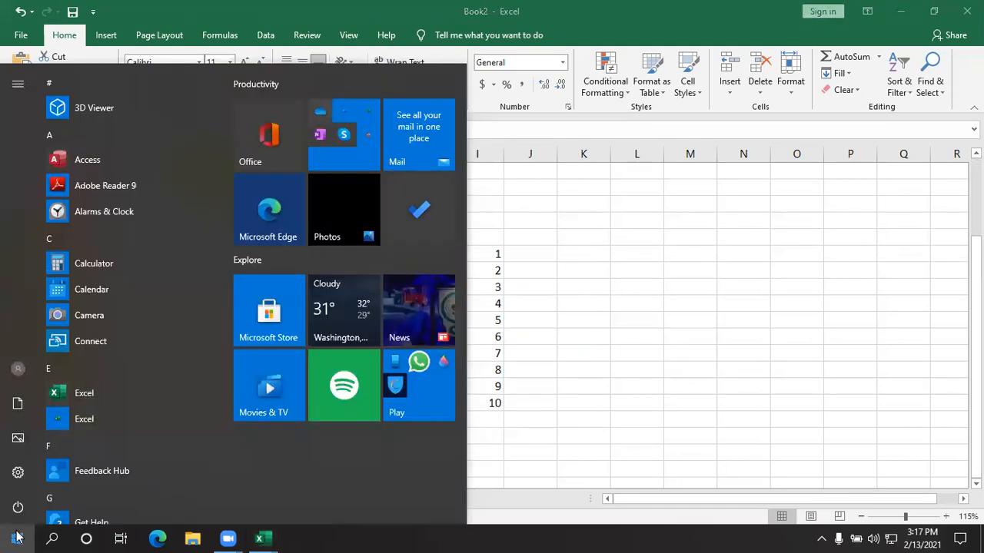
left_click(85, 263)
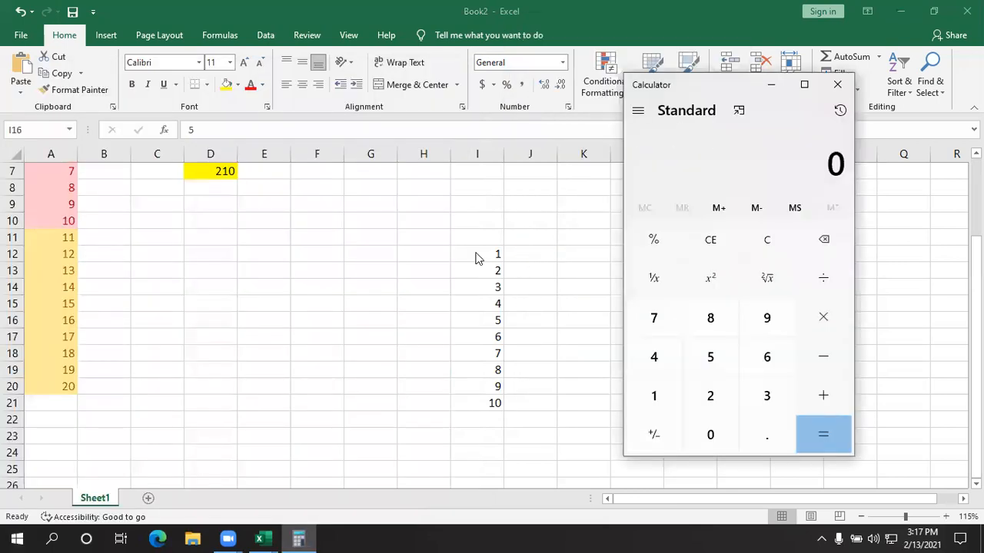
left_click_drag(472, 255, 472, 402)
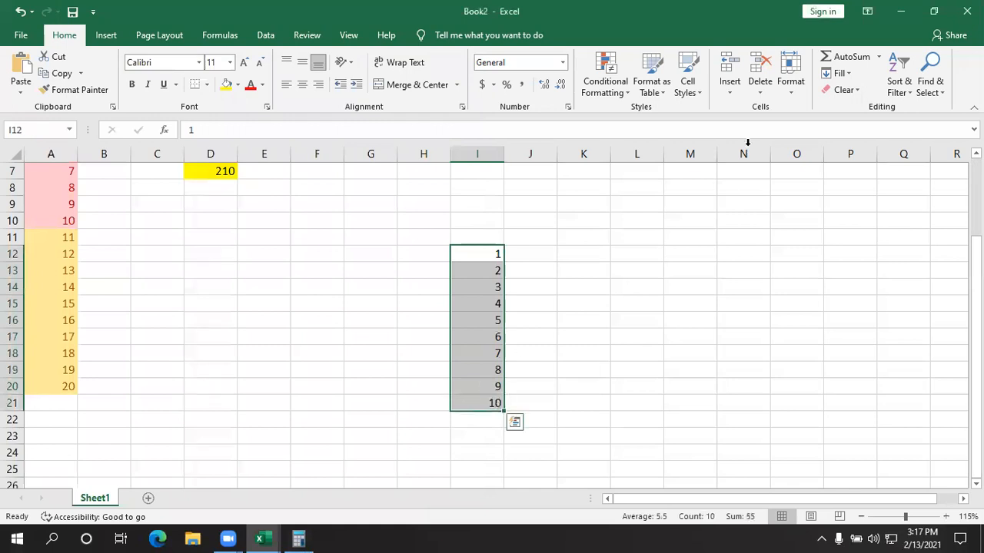
left_click(844, 61)
left_click(700, 354)
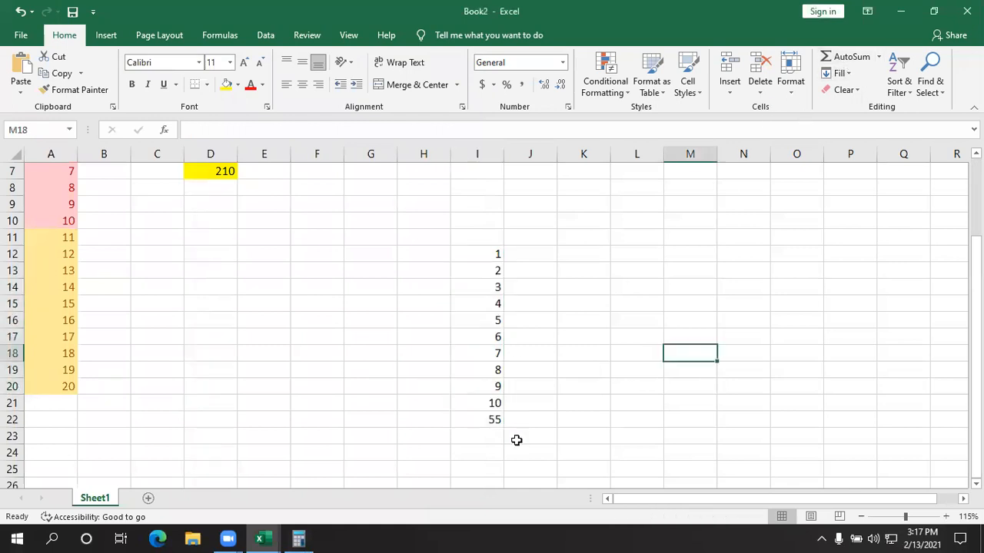
- Delete the total under the 1 to 10 series in I22
left_click(482, 416)
left_click_drag(487, 250, 471, 407)
left_click(474, 420)
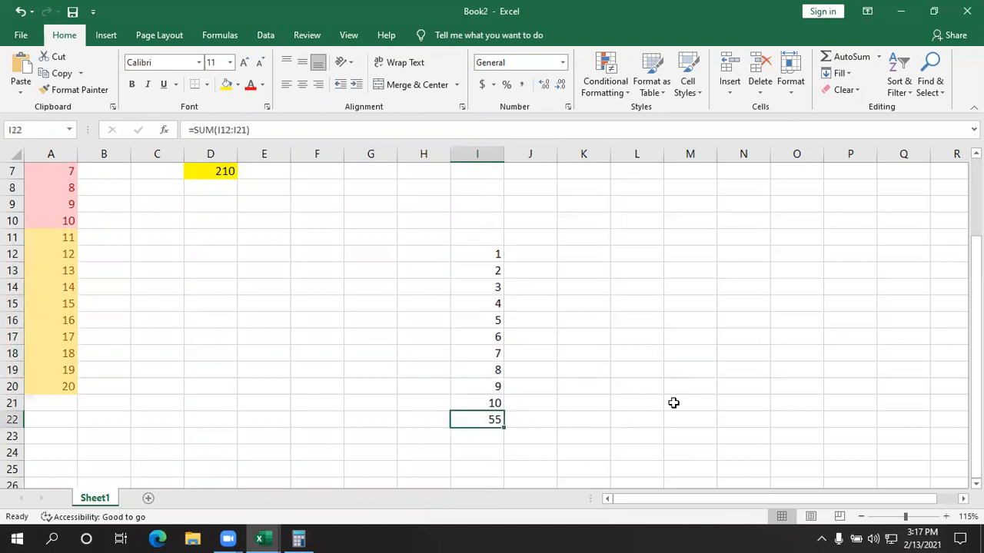
key("Delete")
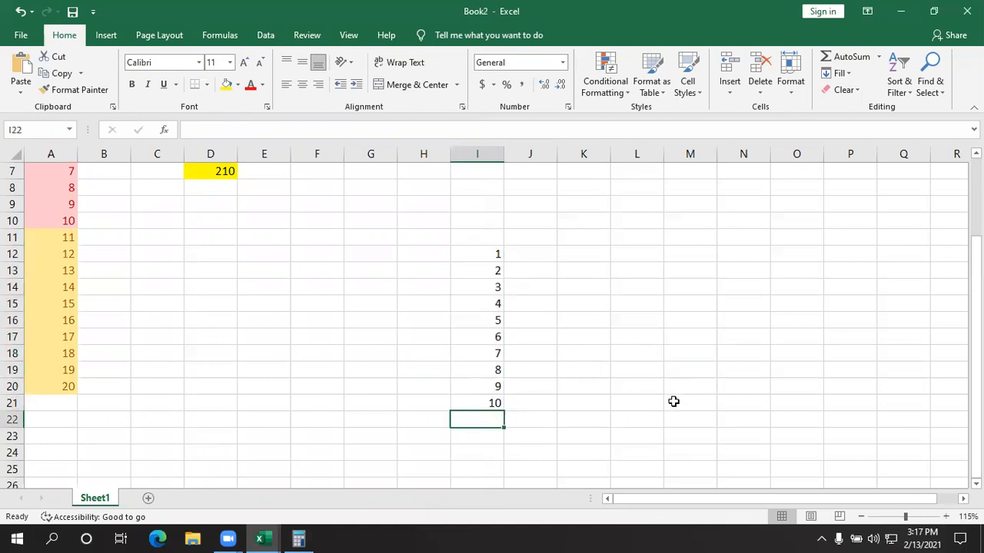
left_click(673, 401)
- Open another Calculator window and move it clear of the numbers in column I
left_click(16, 539)
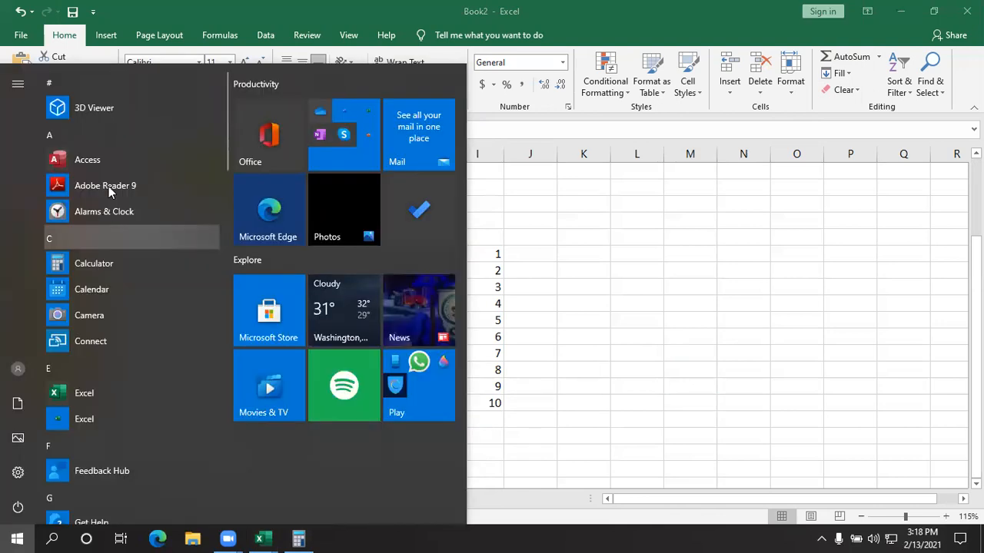
left_click(96, 266)
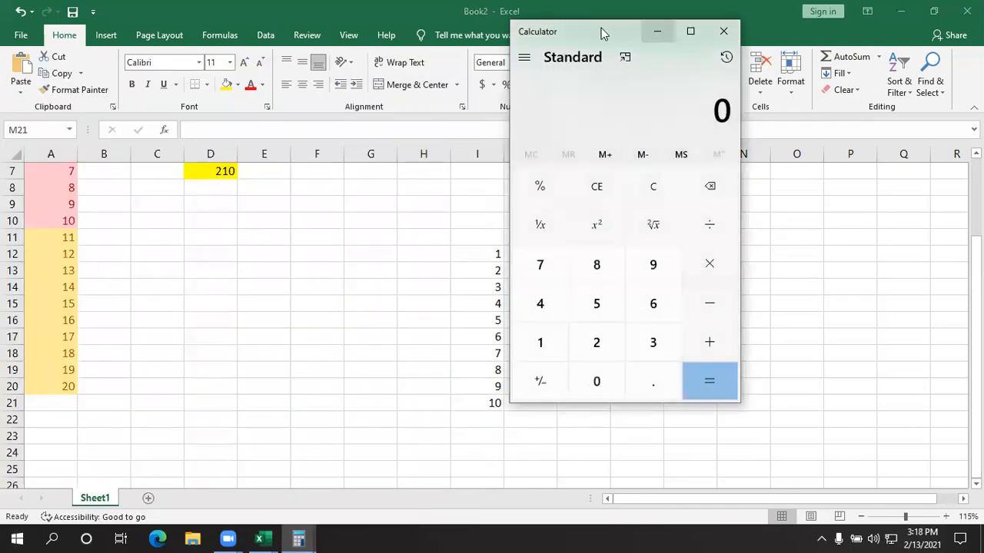
left_click_drag(606, 26, 619, 37)
left_click_drag(692, 42, 788, 24)
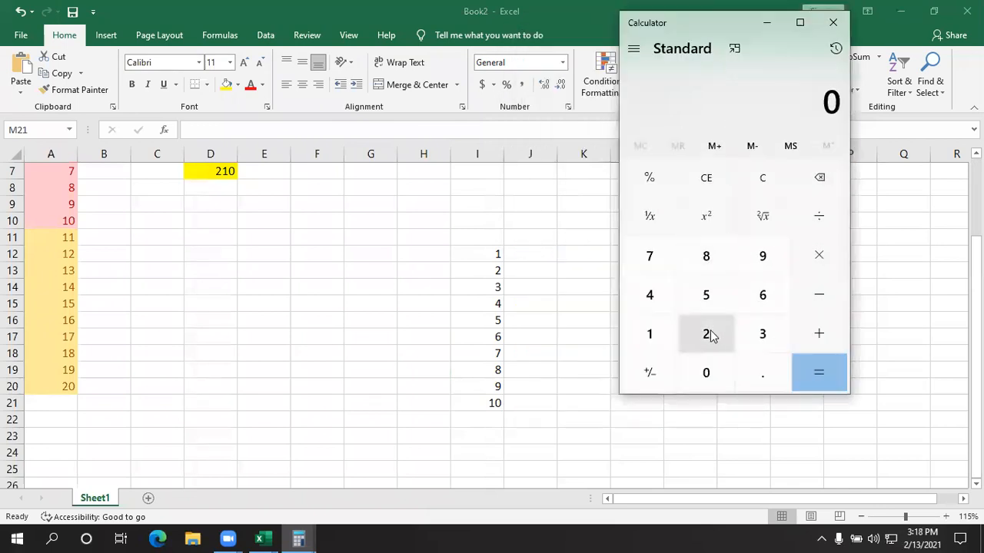
- Calculate 55 ÷ 10 × 100 and clear the Calculator display
double_click(712, 305)
left_click(818, 216)
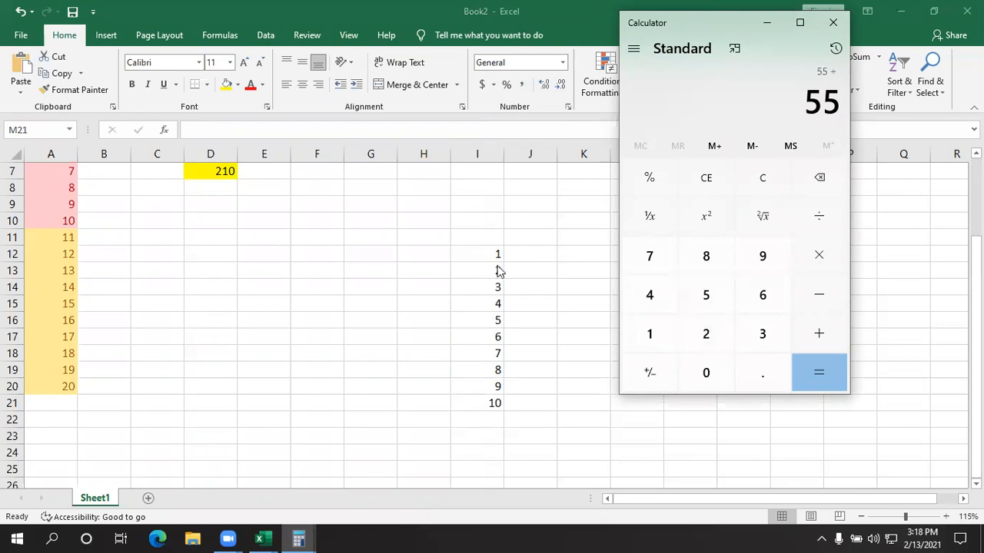
left_click(661, 350)
left_click(712, 380)
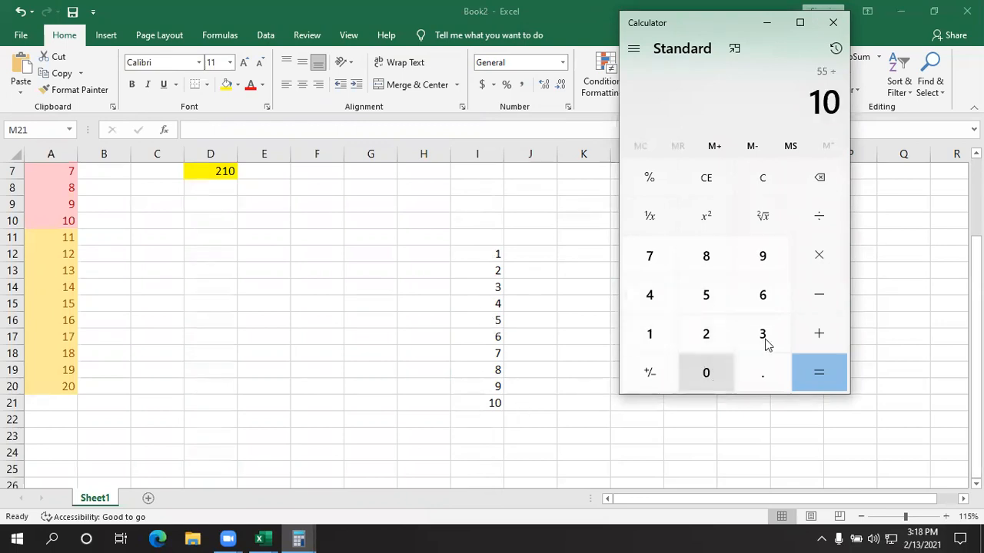
left_click(818, 259)
left_click(638, 338)
left_click(706, 373)
left_click(706, 373)
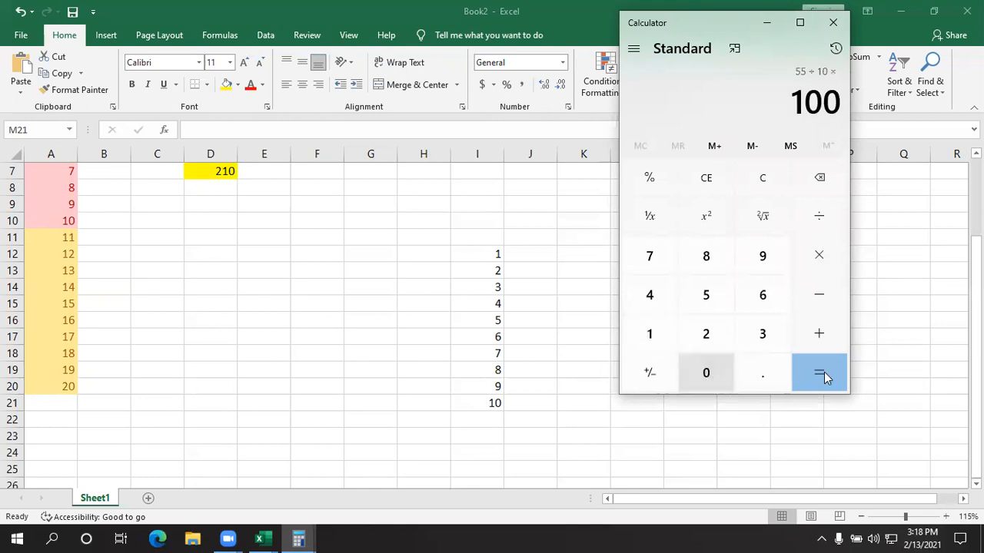
left_click(811, 374)
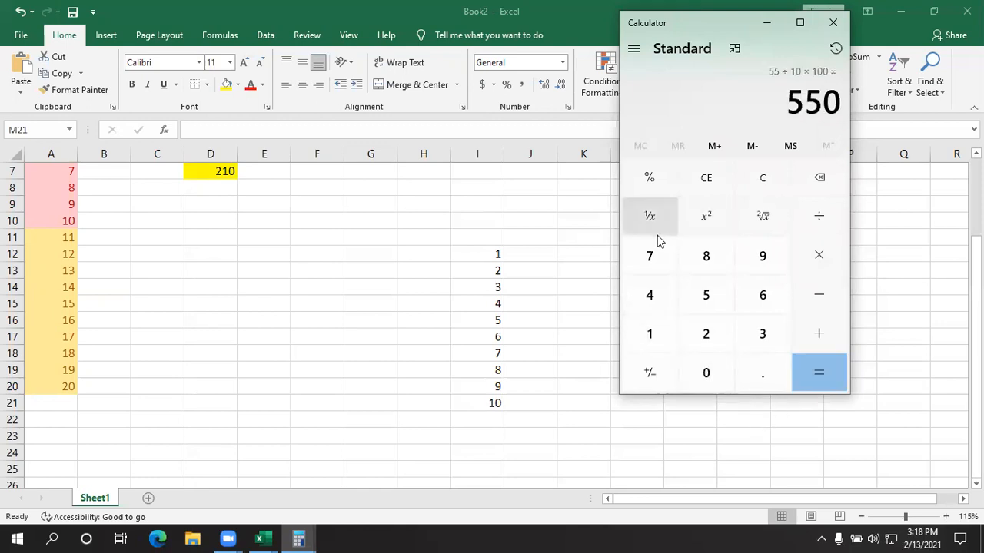
left_click(819, 178)
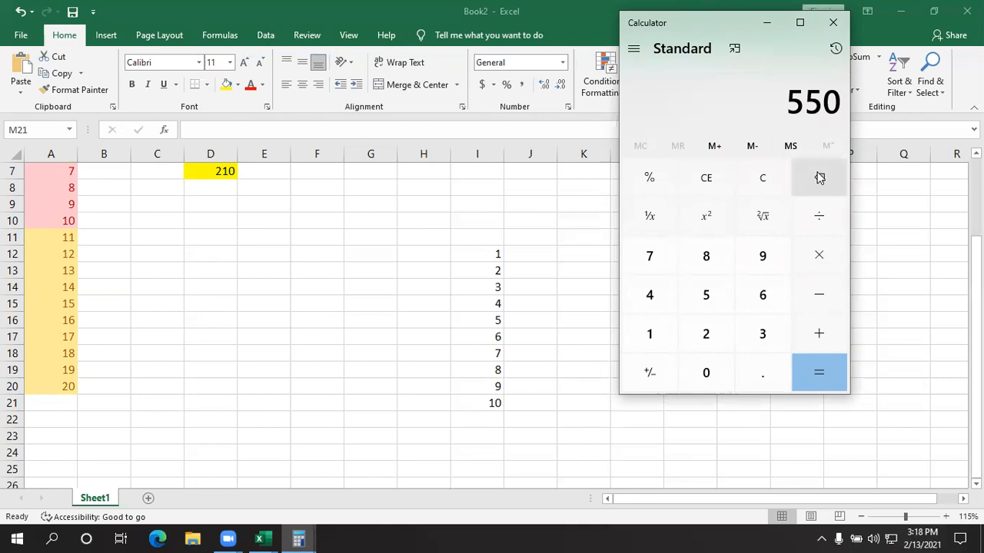
left_click(762, 177)
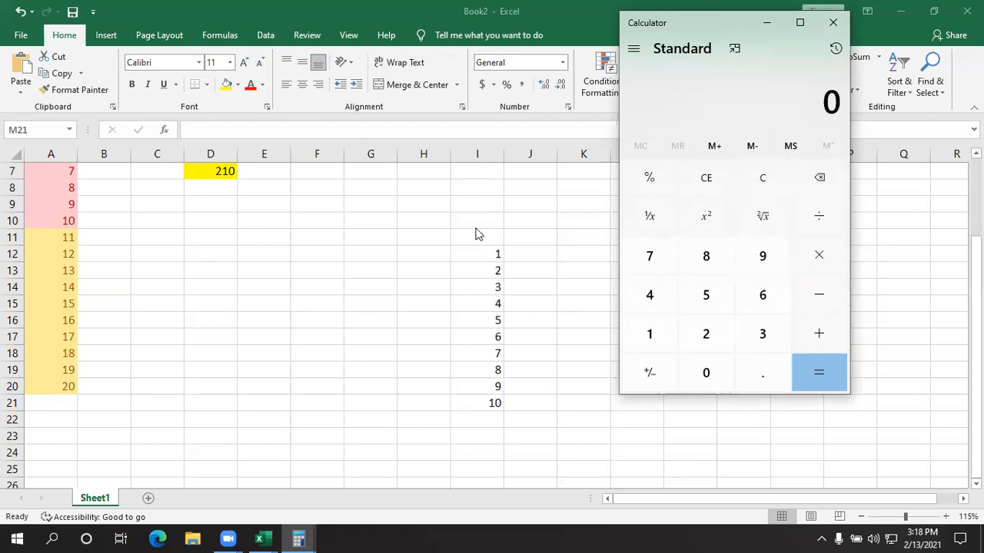
- Calculate 10 ÷ 55 × 100 and close the Calculator window to go back to the workbook
left_click(639, 338)
left_click(708, 375)
double_click(692, 305)
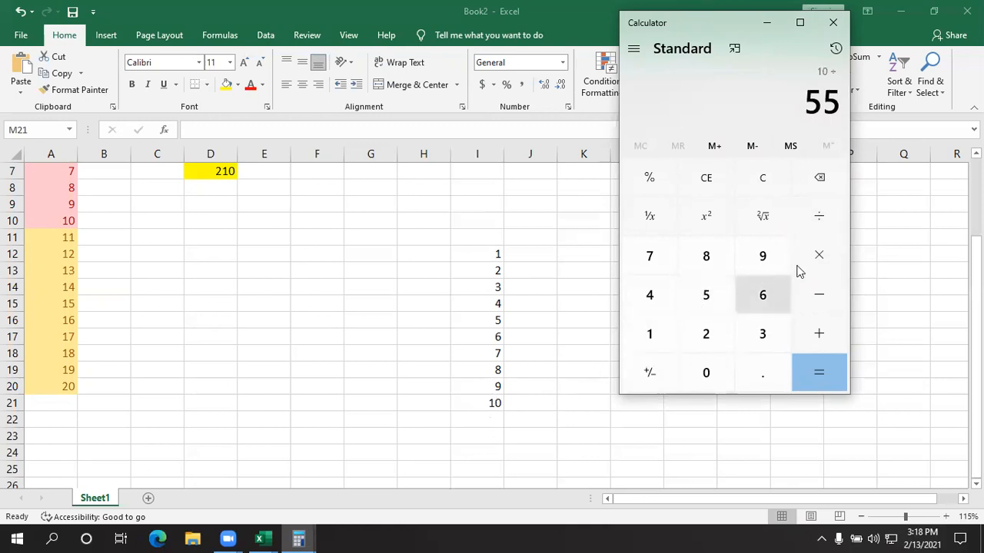
left_click(834, 260)
left_click(655, 340)
double_click(703, 373)
left_click(821, 381)
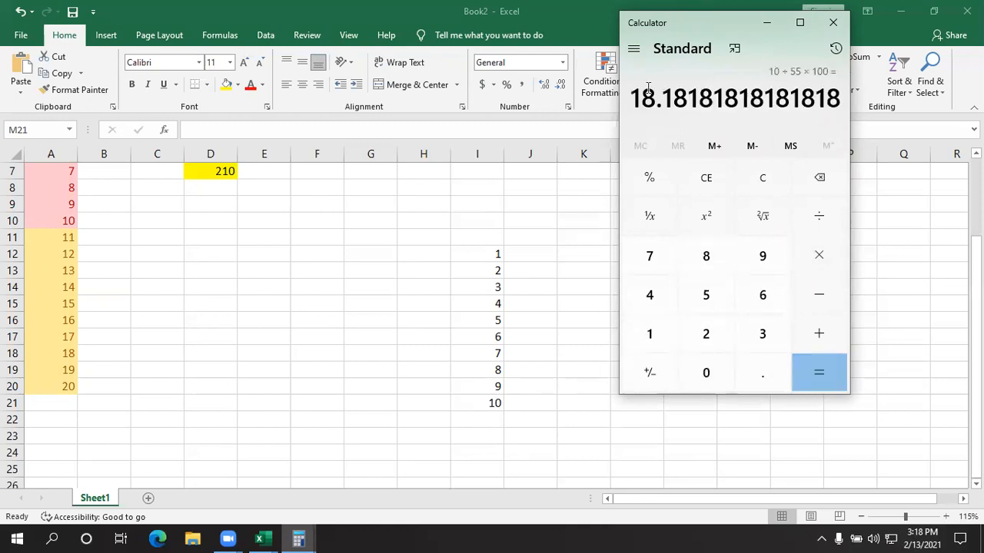
left_click(833, 23)
- Add an AutoSum total of I12:I21 in the cell below the series
left_click_drag(492, 254, 468, 400)
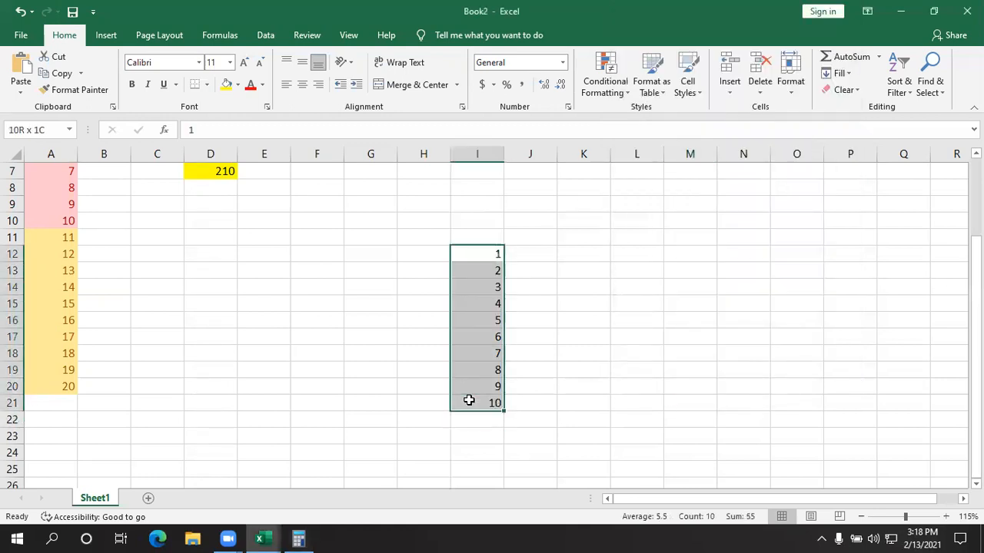
left_click(861, 63)
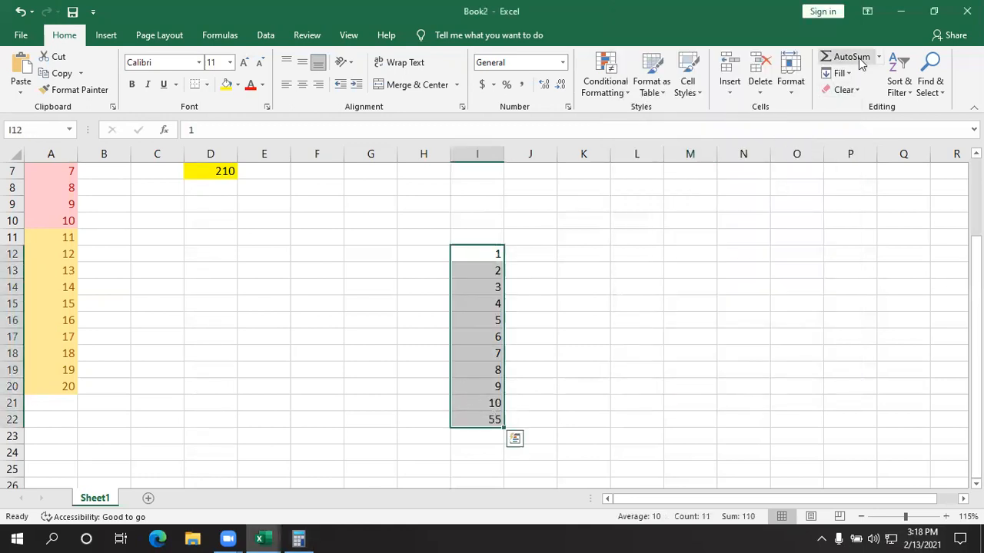
left_click(688, 335)
- Clear the contents of the range H10:K24, including the series and its total
left_click_drag(526, 432, 444, 272)
left_click(441, 274)
left_click_drag(636, 353, 628, 387)
left_click(585, 452)
left_click_drag(429, 392, 426, 224)
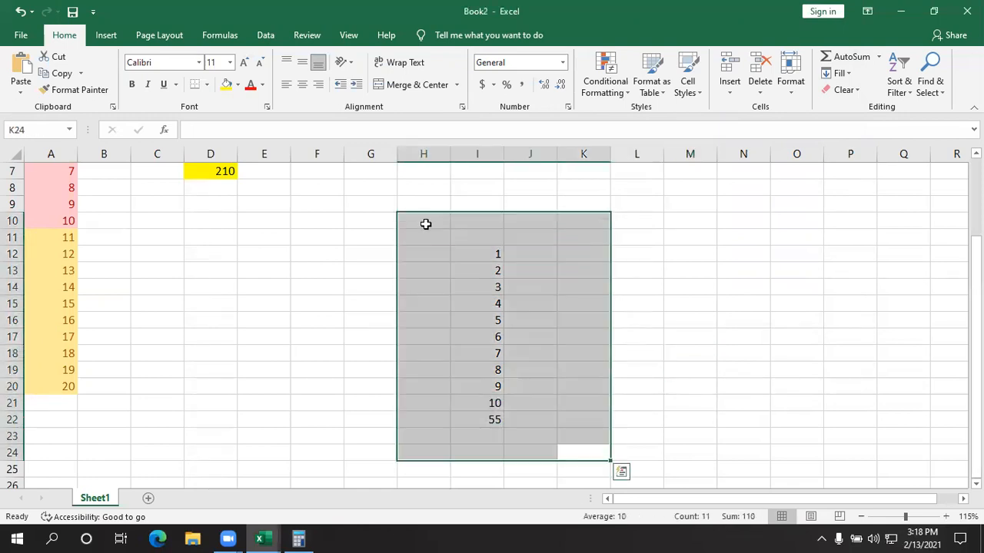
key("Delete")
key("BackSpace")
- Enter 1 in G11 and 2 in G12 as the start of a new number series
left_click(369, 240)
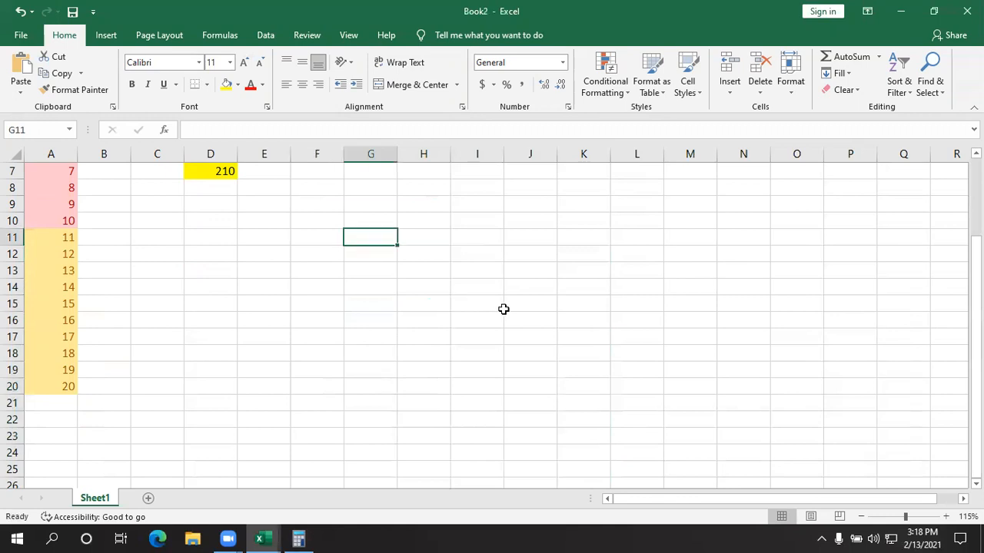
type("1")
key("Return")
type("0")
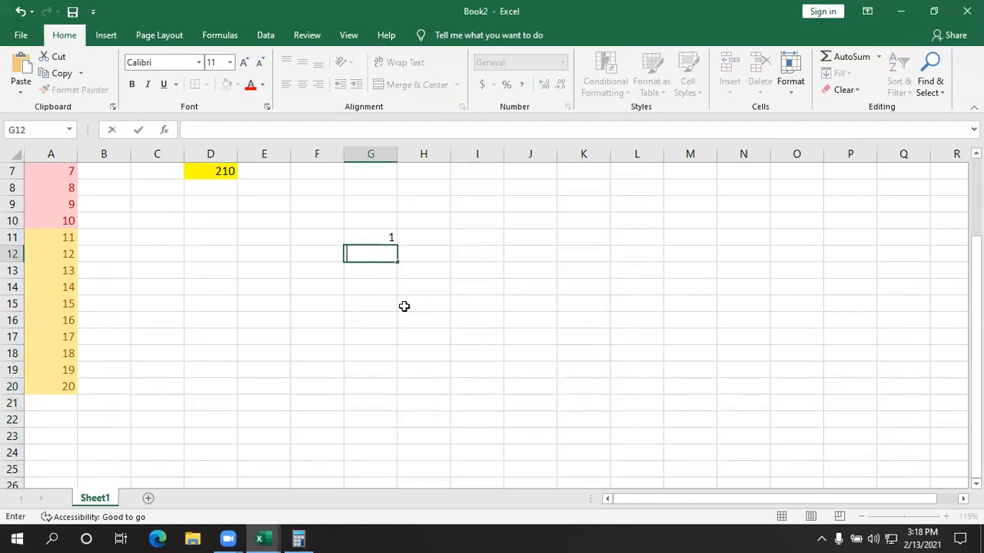
left_click(430, 321)
left_click(377, 254)
type("2")
key("BackSpace")
key("Return")
left_click(472, 338)
- Fill G11:G30 with a linear series in columns using a step value of 1
left_click_drag(375, 235, 379, 392)
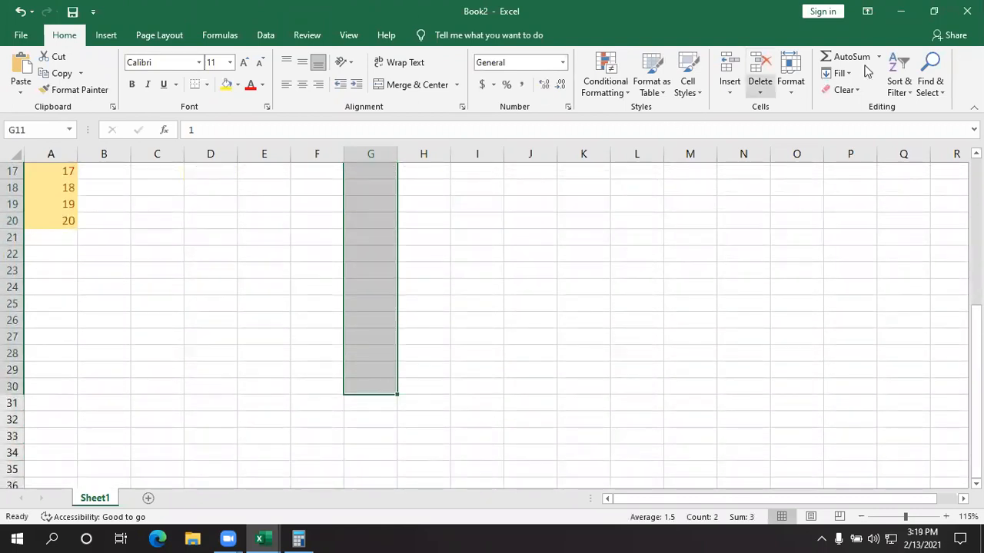
left_click(839, 74)
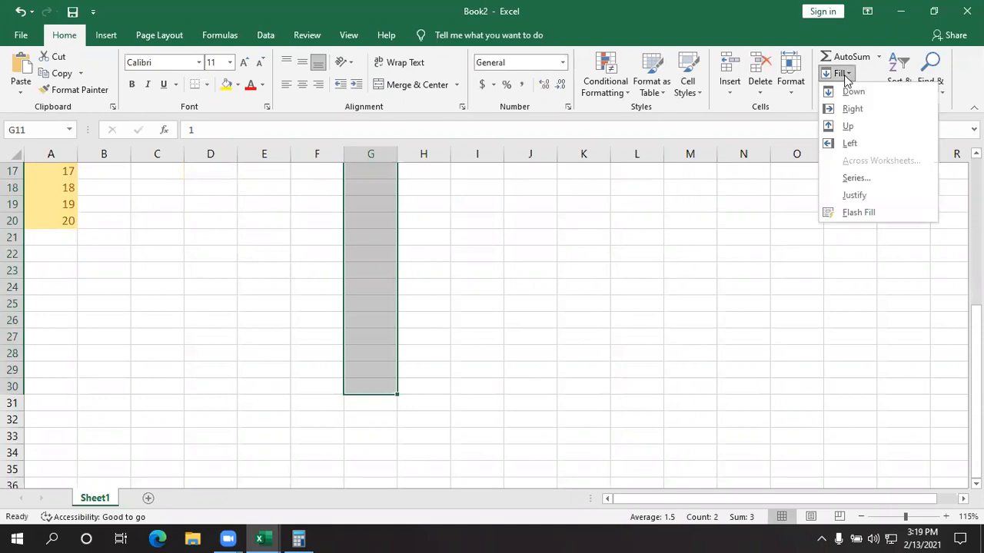
left_click(853, 195)
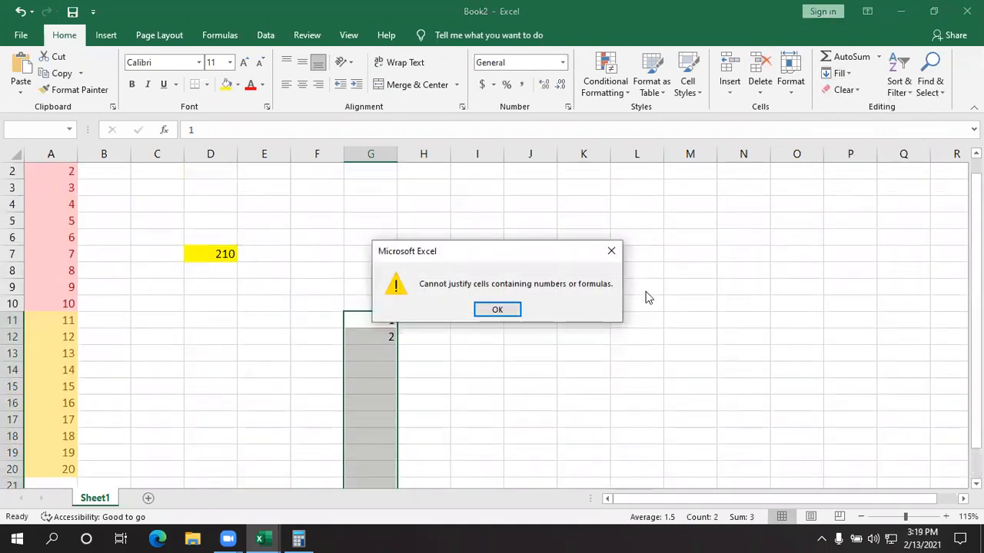
left_click(504, 313)
left_click(843, 90)
left_click(844, 75)
left_click(855, 176)
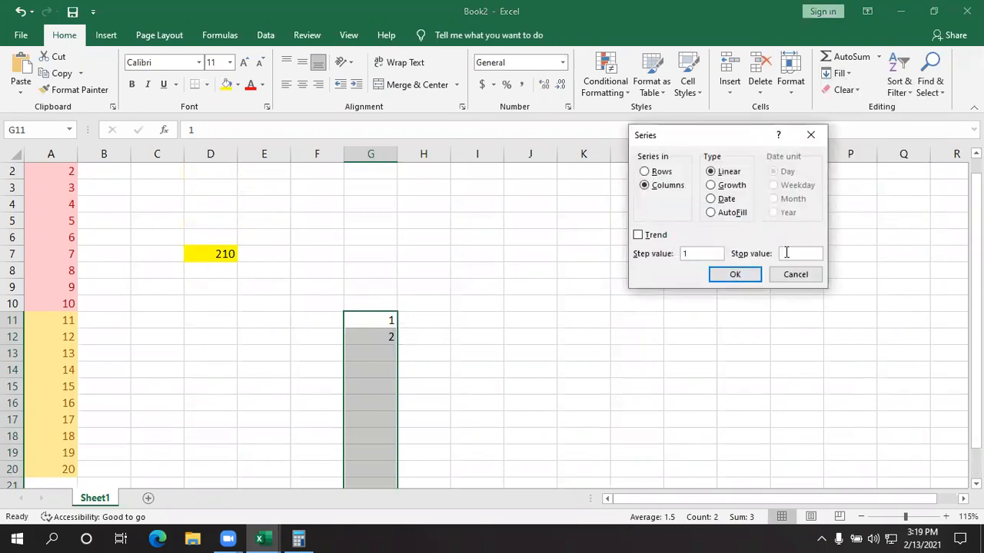
left_click(735, 275)
scroll(489, 312, "down", 5)
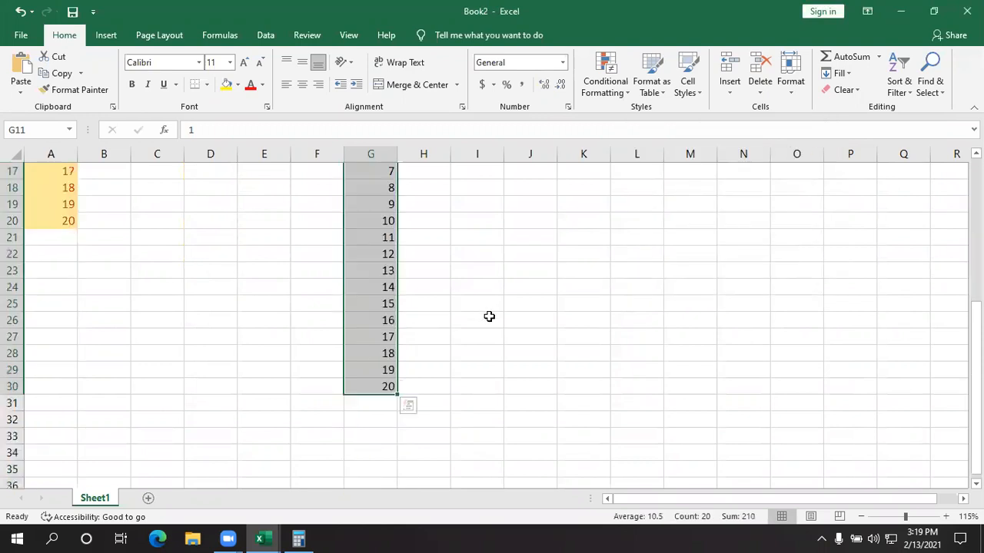
scroll(489, 318, "up", 2)
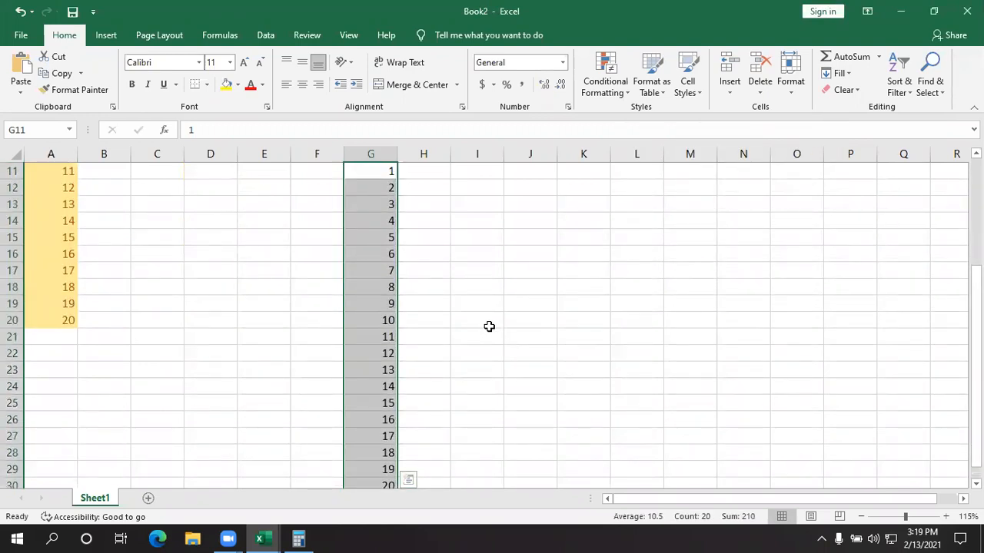
left_click(532, 355)
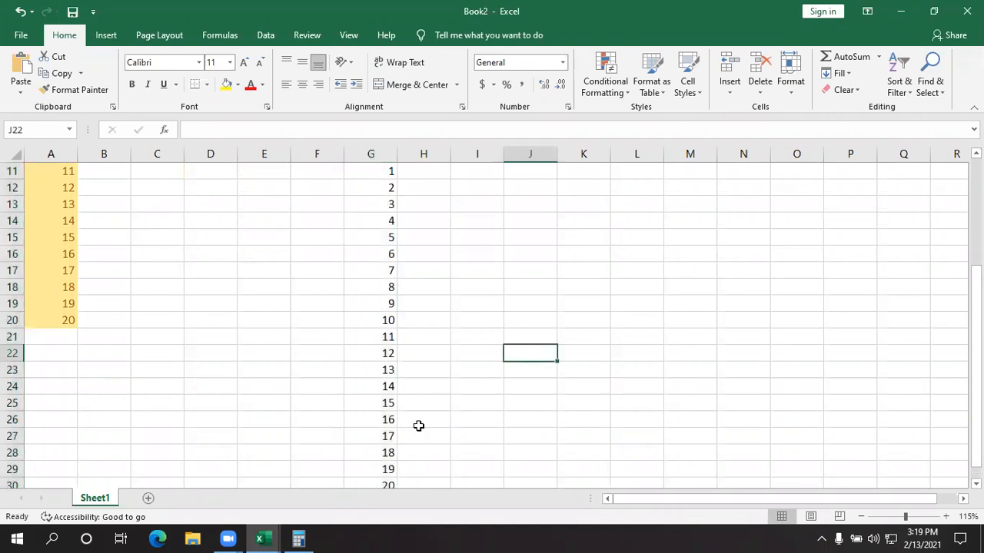
- Open Calculator and begin a percentage calculation by entering 20 ÷
left_click(234, 537)
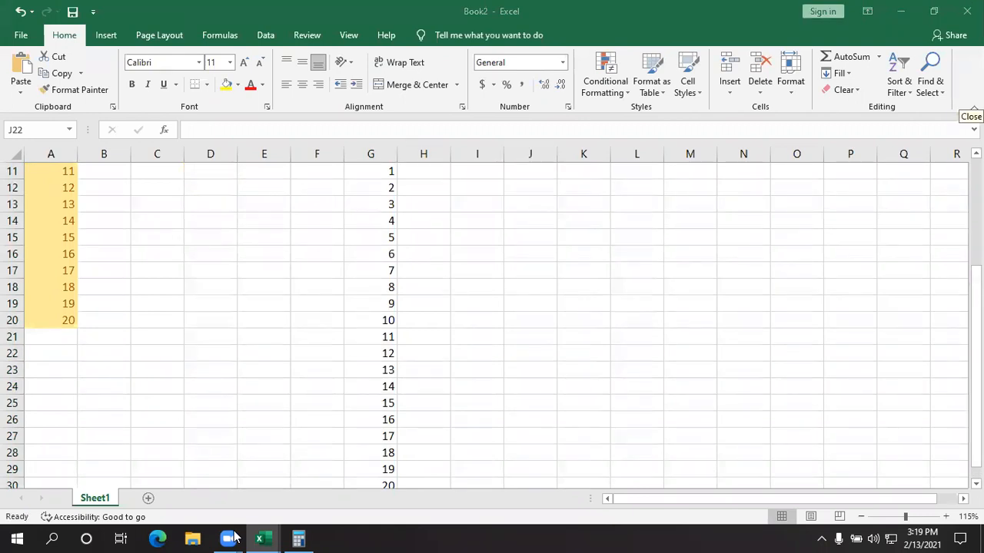
key("super")
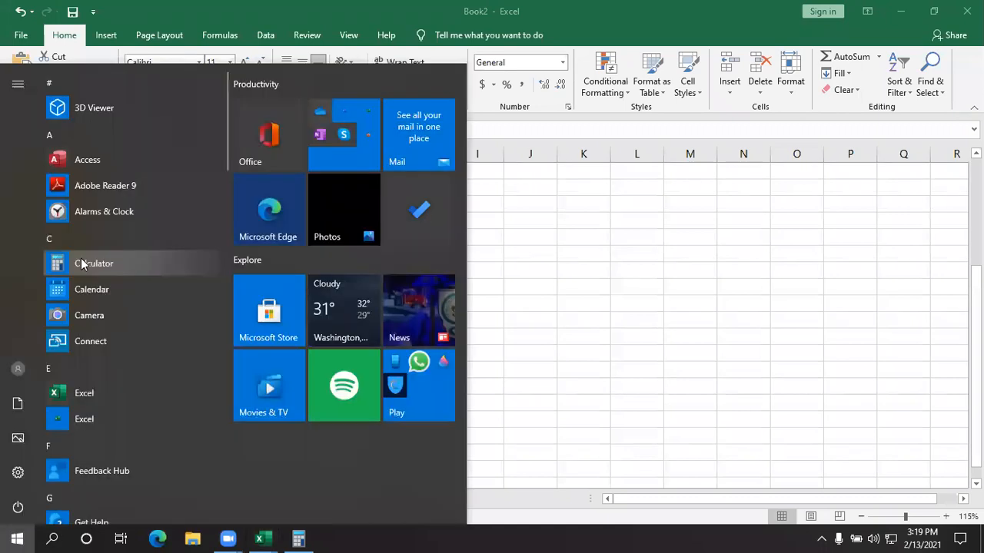
left_click(81, 260)
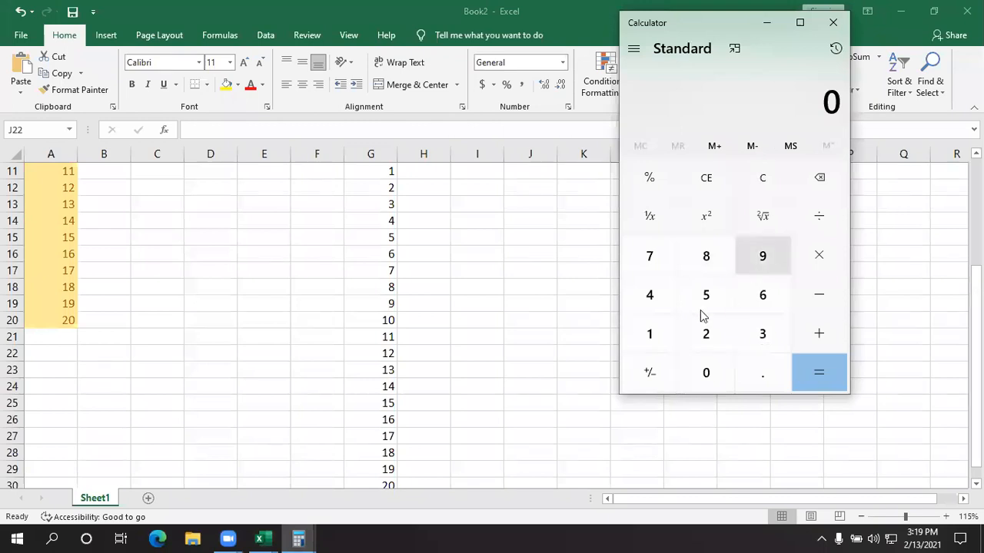
scroll(394, 261, "down", 1)
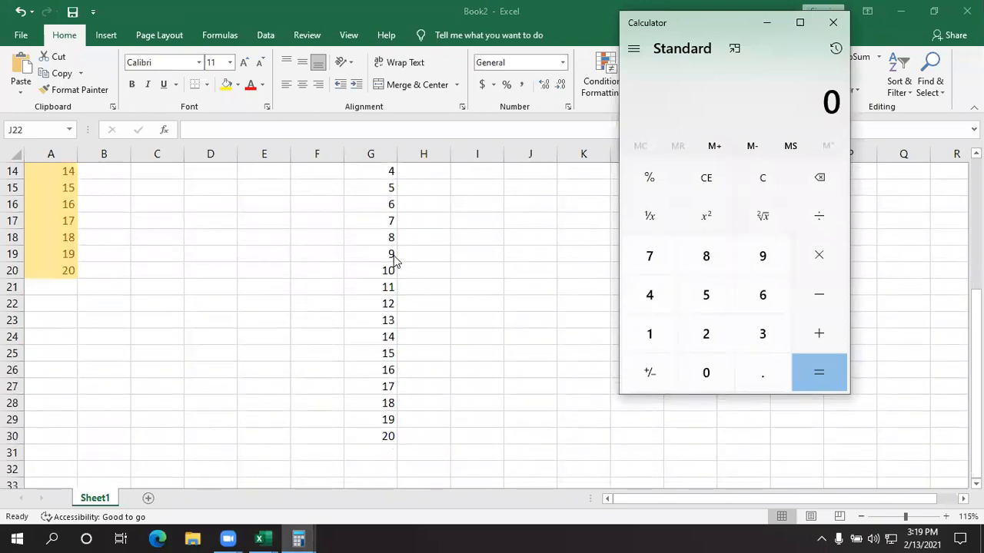
scroll(393, 261, "up", 3)
scroll(393, 262, "down", 2)
scroll(392, 262, "down", 2)
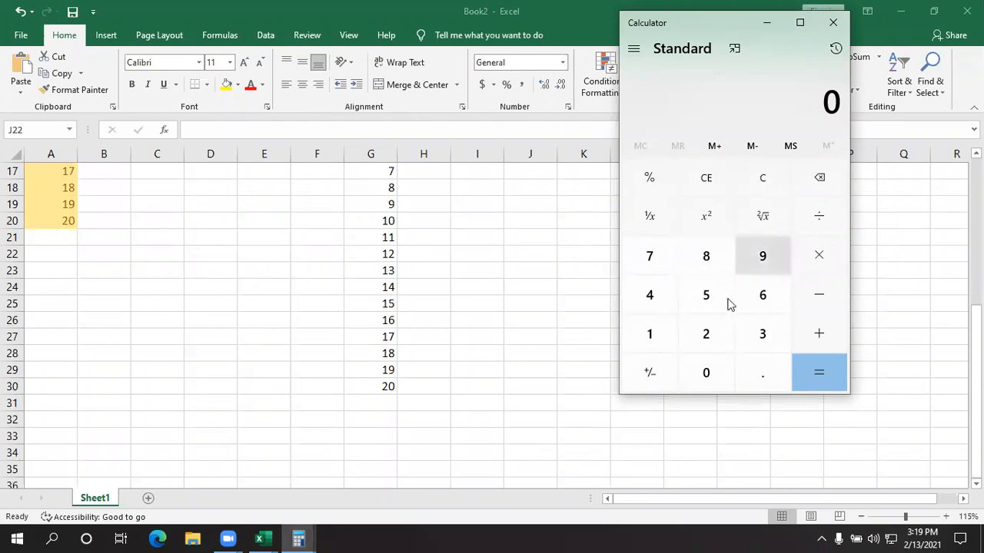
left_click(708, 336)
left_click(710, 372)
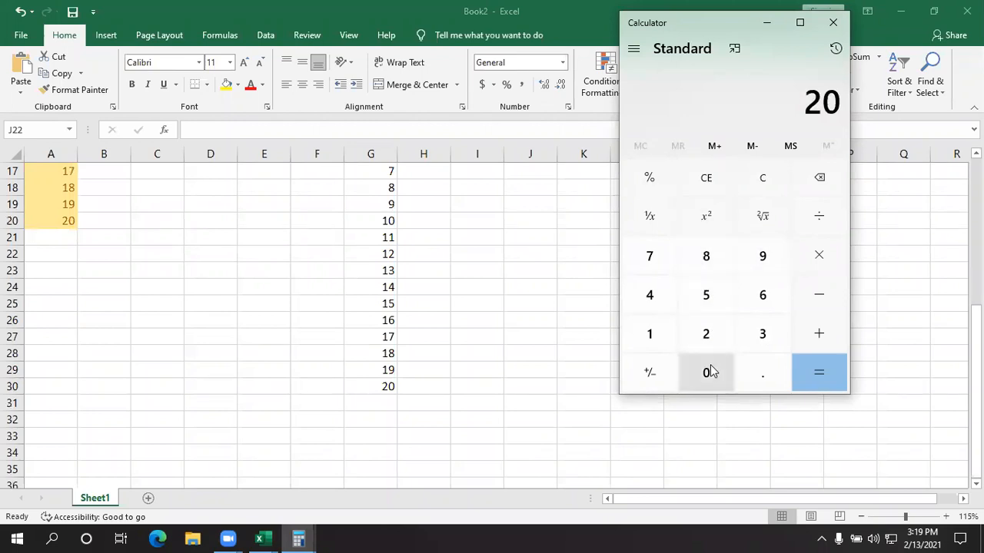
left_click(813, 216)
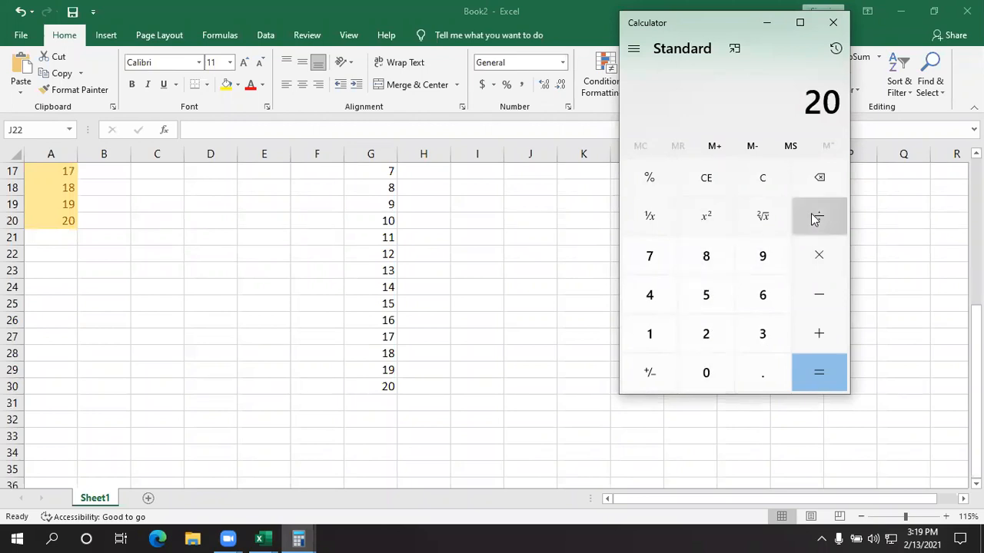
- Total G11:G30 with AutoSum in G31, read the sum and clear the total cell
left_click(766, 22)
scroll(410, 300, "up", 3)
left_click_drag(382, 220, 375, 445)
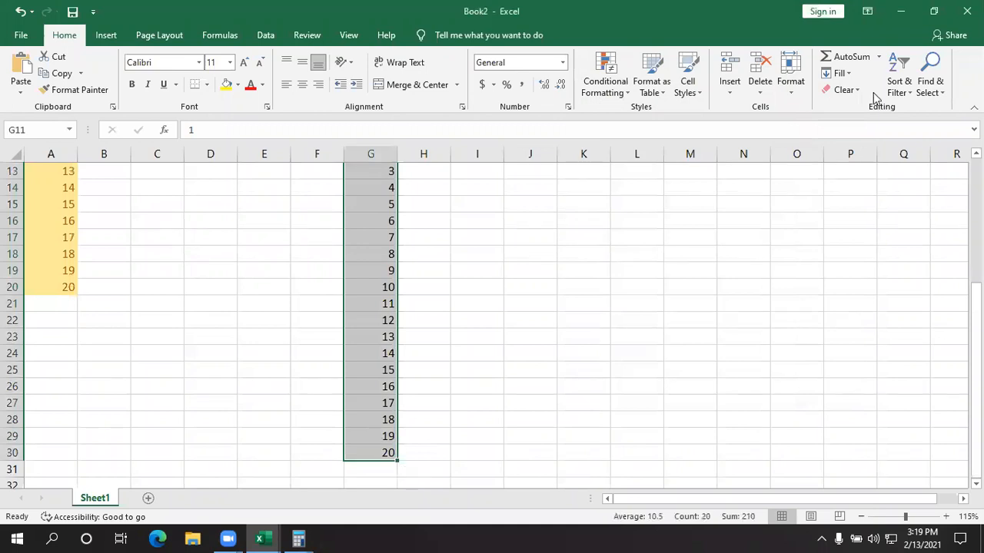
left_click(848, 58)
scroll(522, 284, "down", 4)
left_click(507, 307)
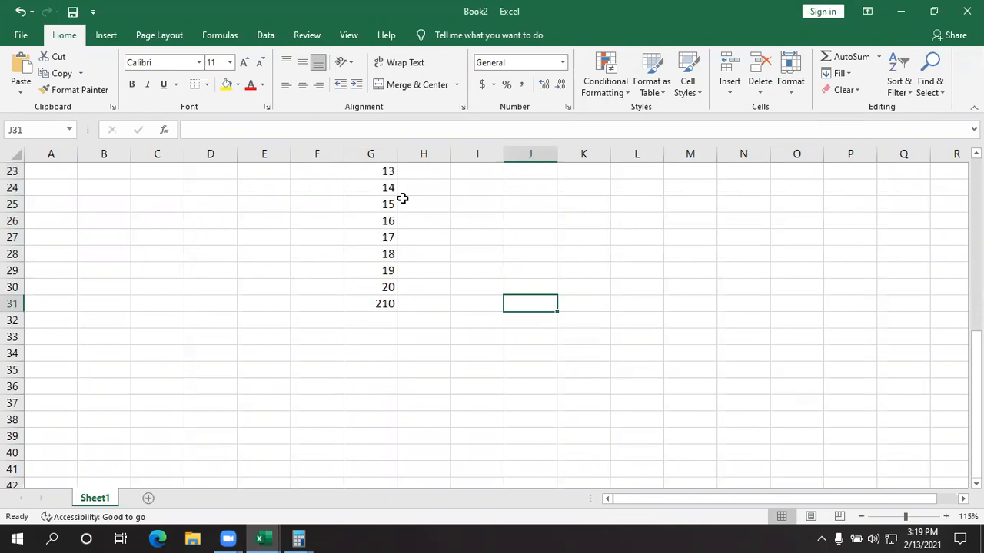
left_click(375, 304)
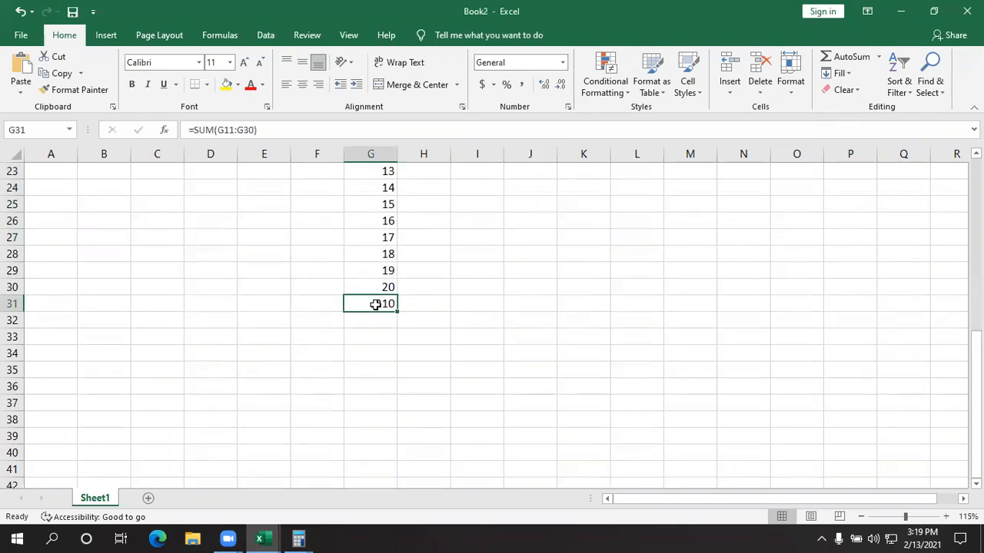
key("Delete")
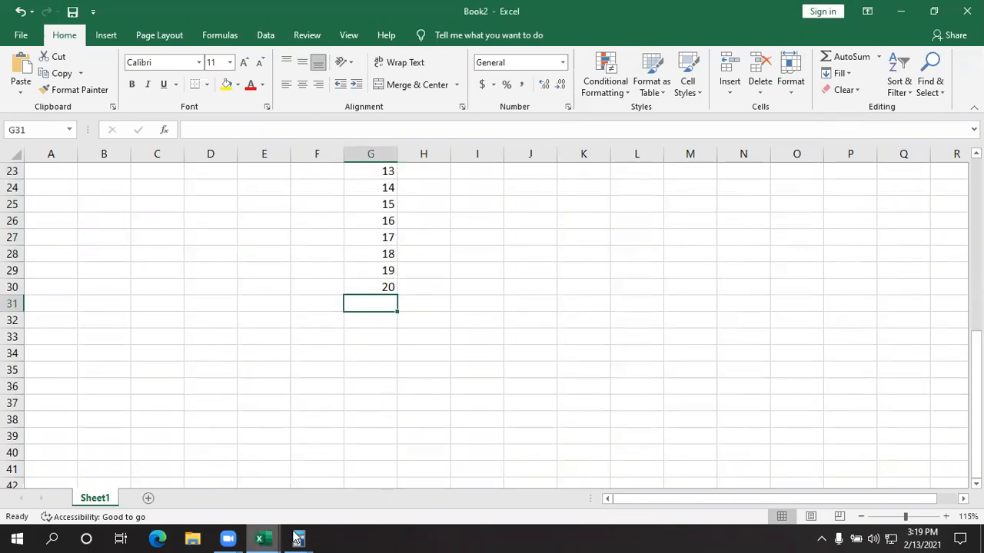
- Return to Calculator, complete the calculation 20 ÷ 210 × 100 and close the Calculator window
mouse_move(298, 538)
left_click(352, 491)
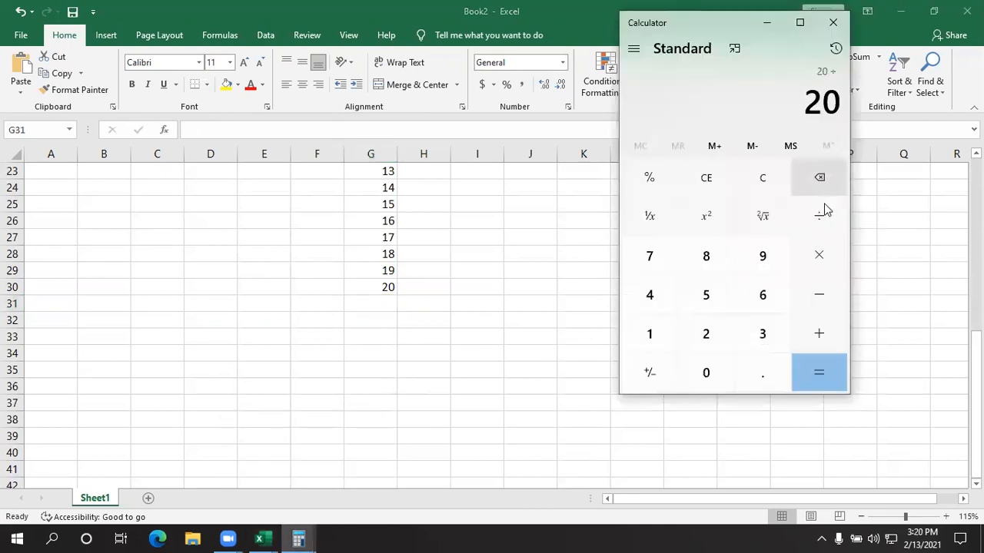
left_click(706, 334)
left_click(649, 333)
left_click(708, 382)
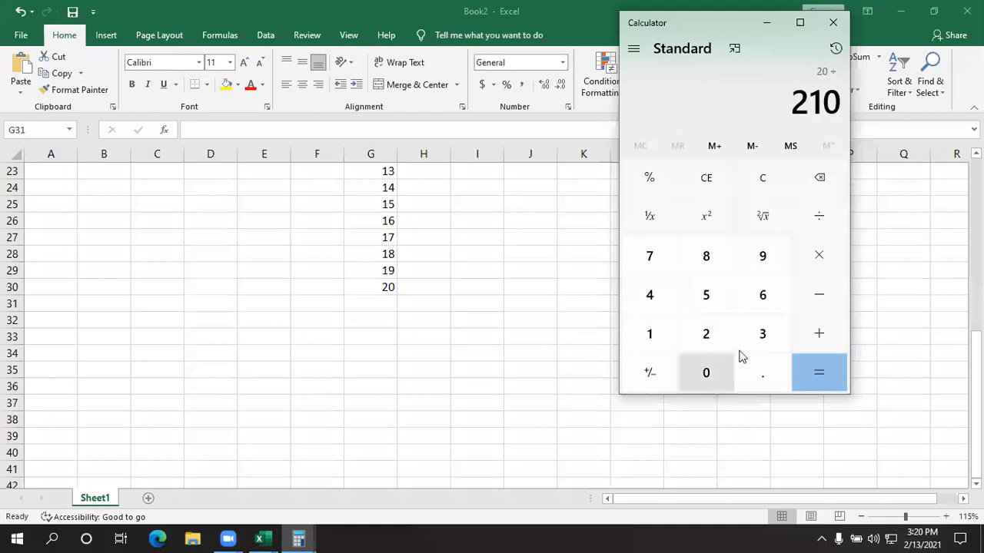
left_click(819, 257)
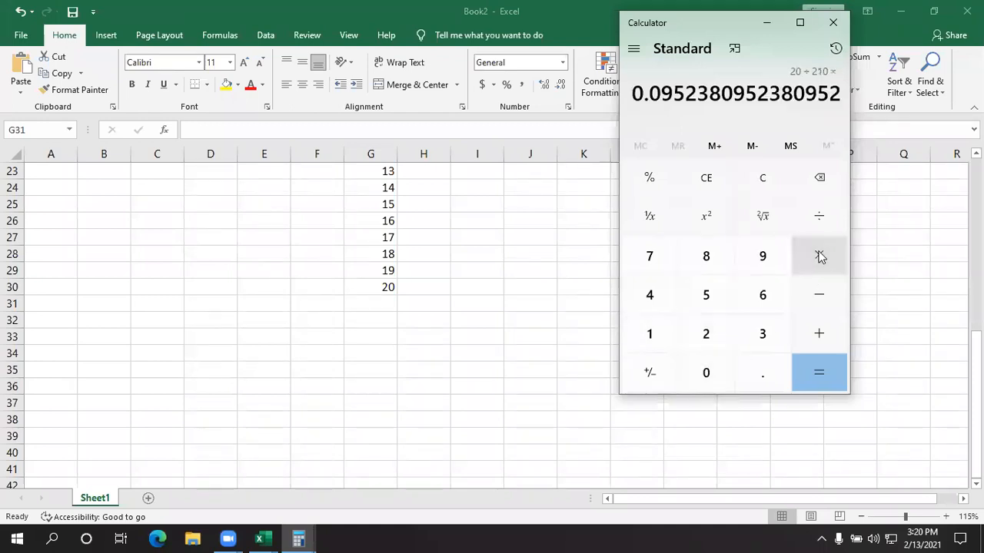
left_click(649, 333)
double_click(703, 375)
left_click(817, 374)
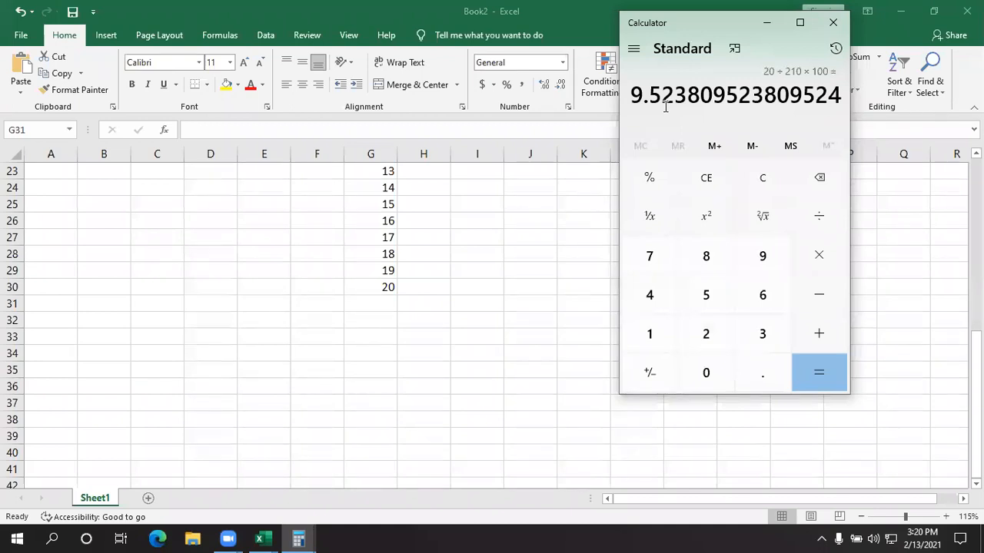
left_click(831, 24)
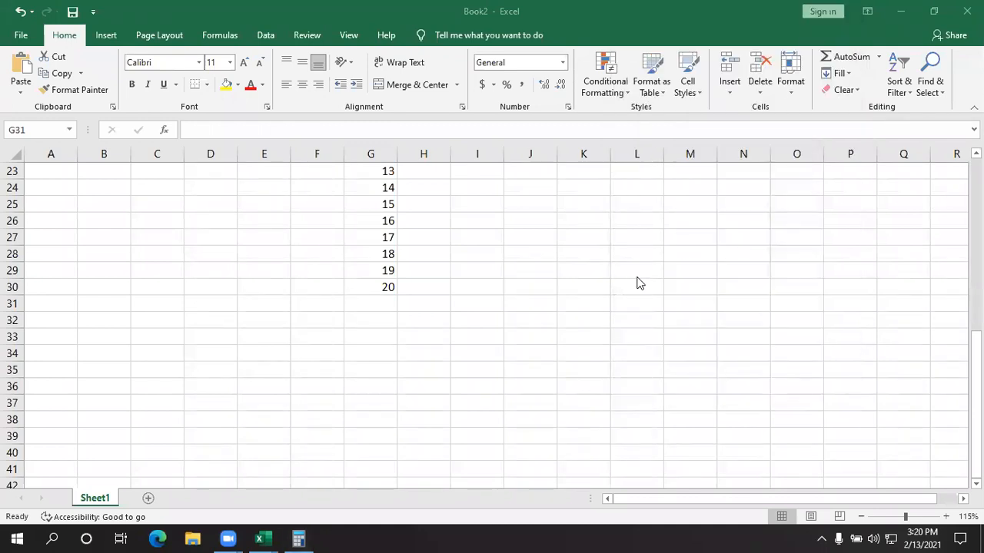
scroll(637, 282, "up", 4)
scroll(437, 276, "down", 1)
left_click(382, 270)
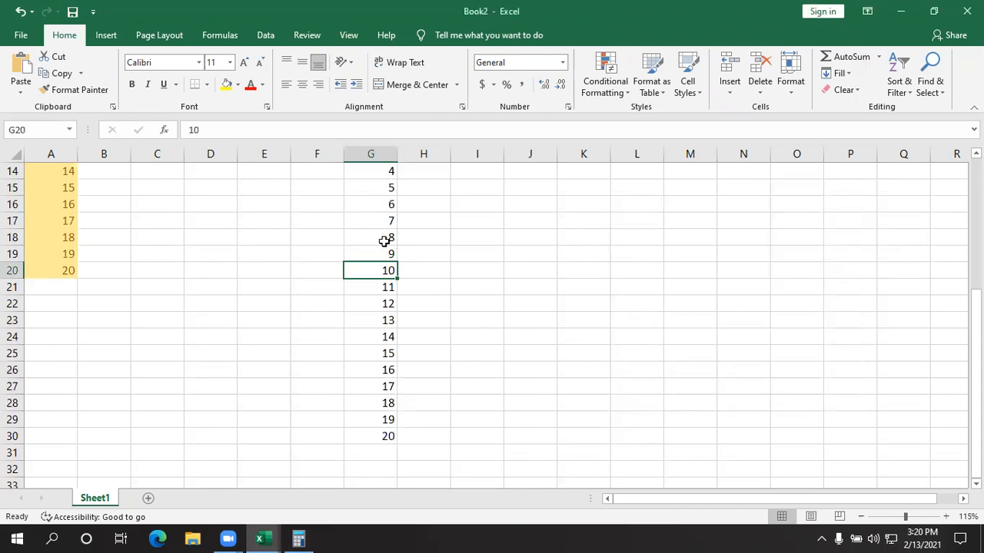
left_click(593, 270)
- Apply an Above Average conditional formatting rule to G11:G31 using Light Red Fill with Dark Red Text
scroll(514, 284, "up", 3)
left_click_drag(378, 278, 369, 420)
left_click_drag(362, 275, 351, 430)
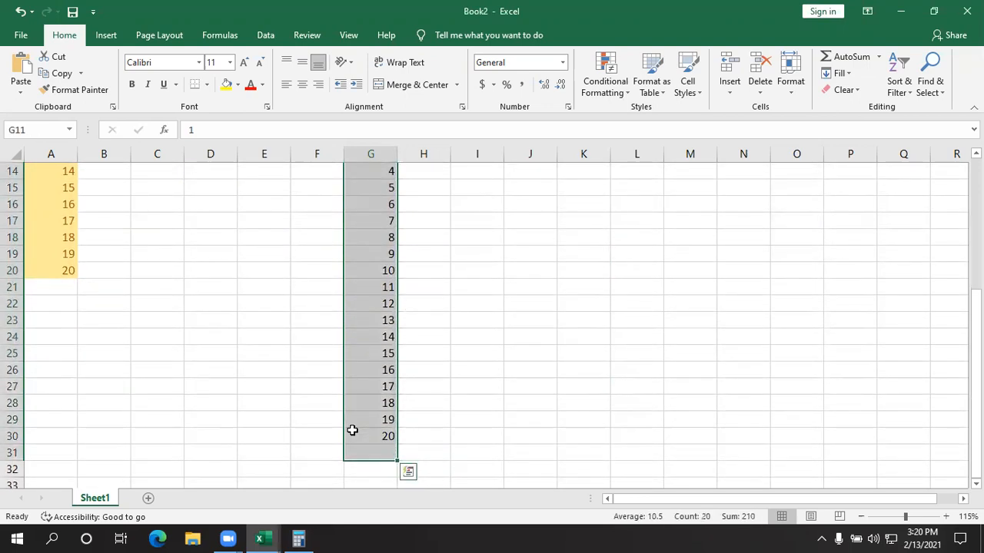
left_click(604, 83)
mouse_move(668, 113)
mouse_move(669, 149)
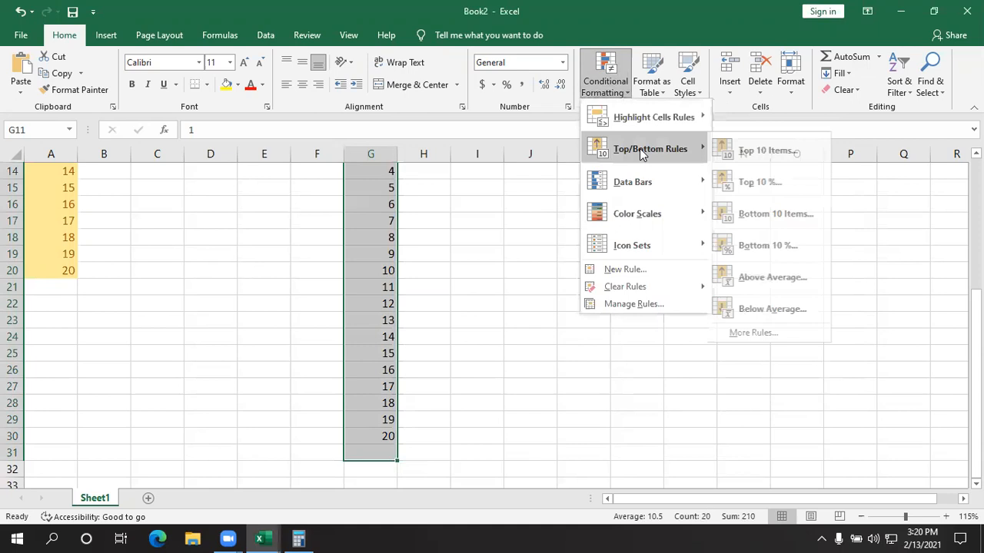
left_click(777, 278)
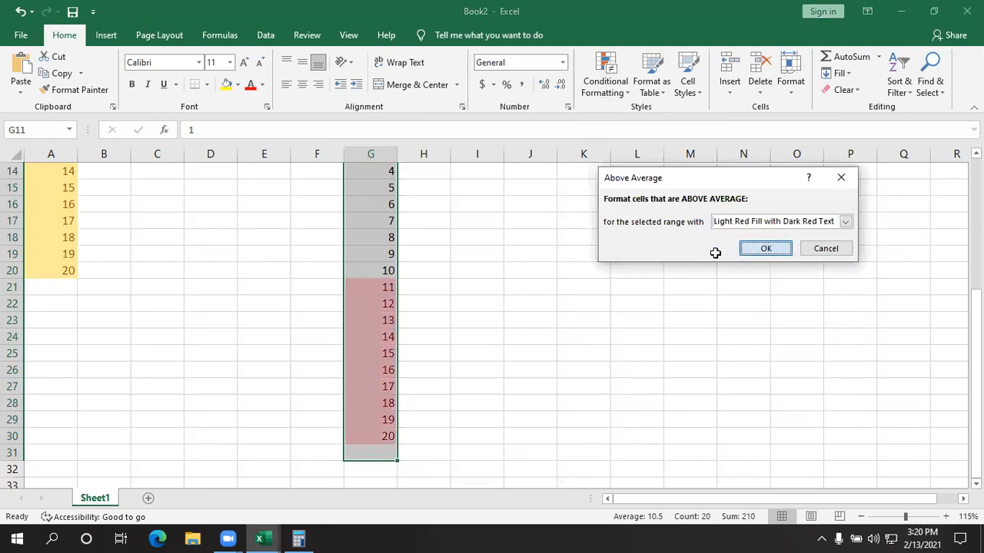
left_click(742, 252)
left_click(585, 305)
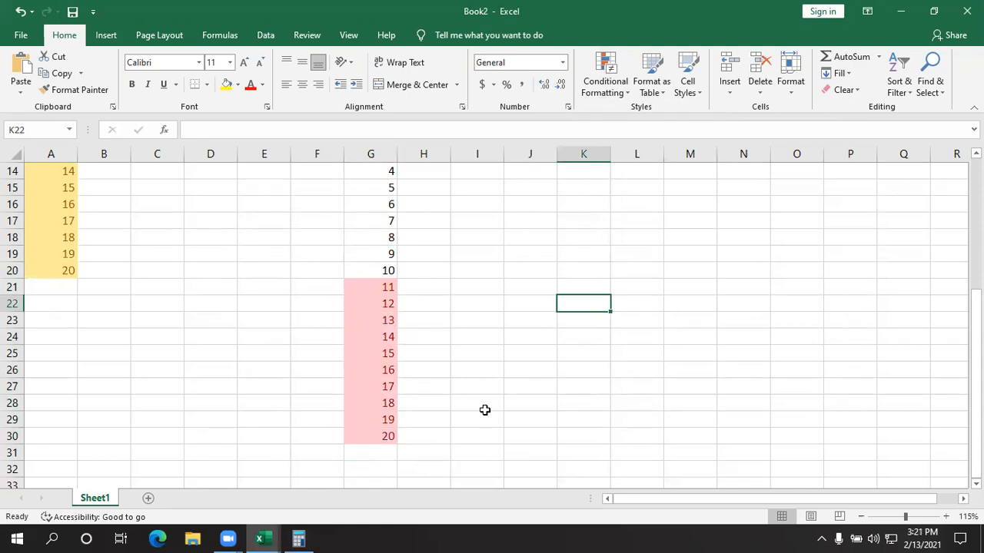
- Try to clear the number series and their formatting from a range spanning columns A to J
scroll(485, 410, "up", 4)
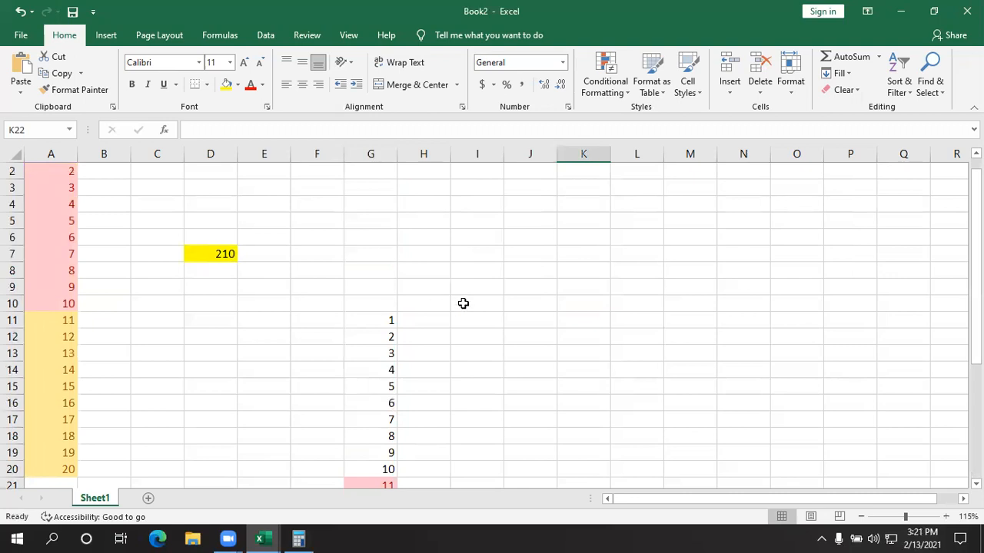
scroll(461, 292, "up", 1)
left_click_drag(71, 173, 496, 528)
key("BackSpace")
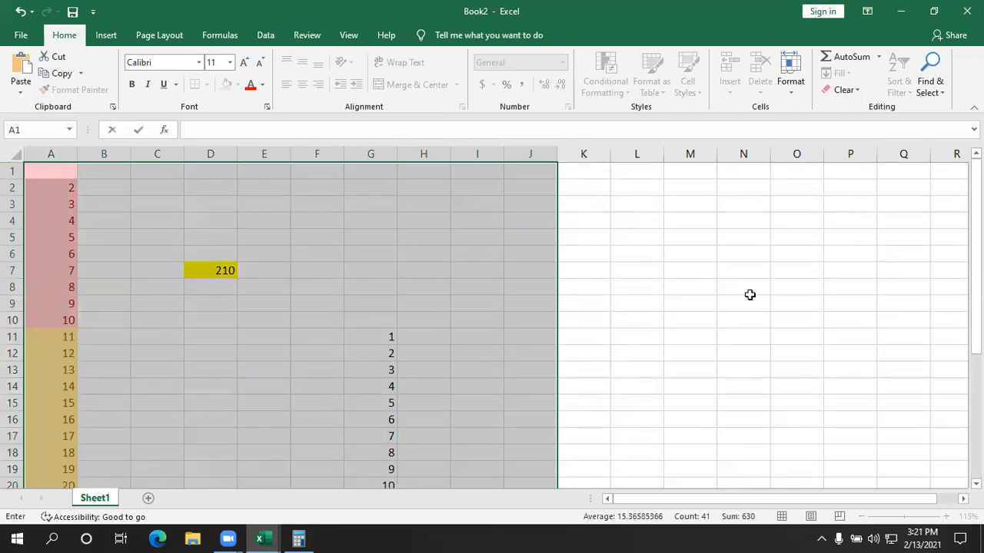
left_click(844, 90)
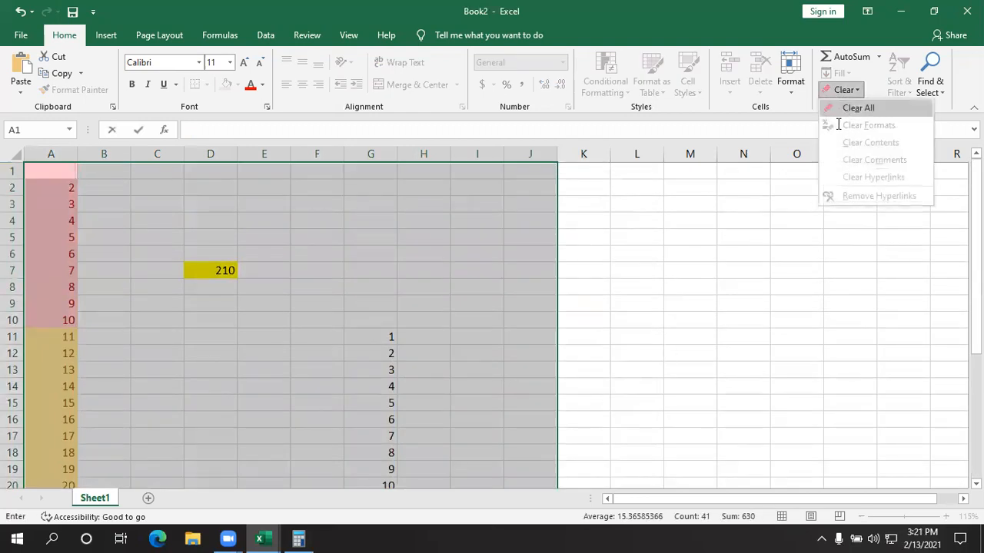
left_click(843, 105)
left_click(756, 306)
left_click(634, 335)
- Clear all contents and formatting from the range A1:H31
left_click_drag(50, 171, 438, 523)
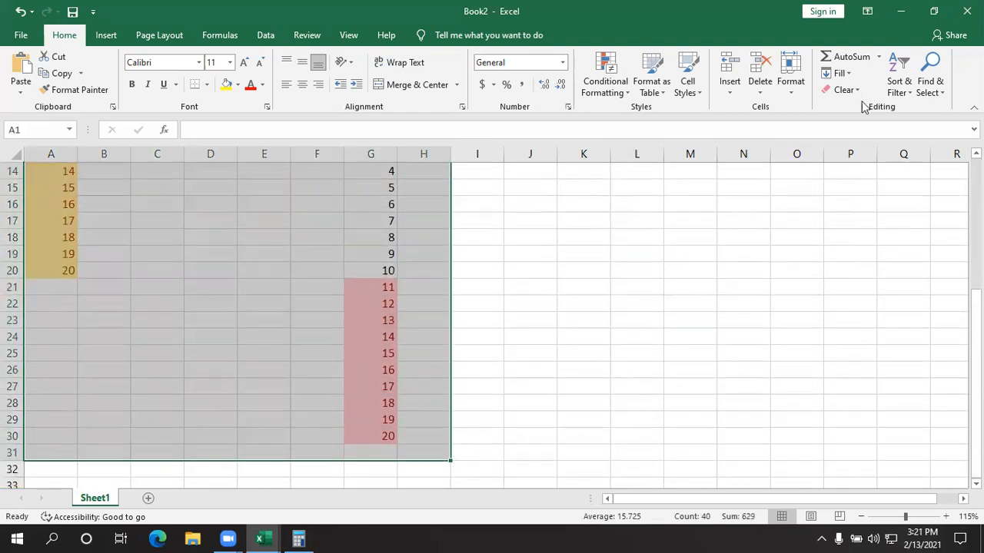
left_click(844, 90)
left_click(856, 109)
left_click(672, 299)
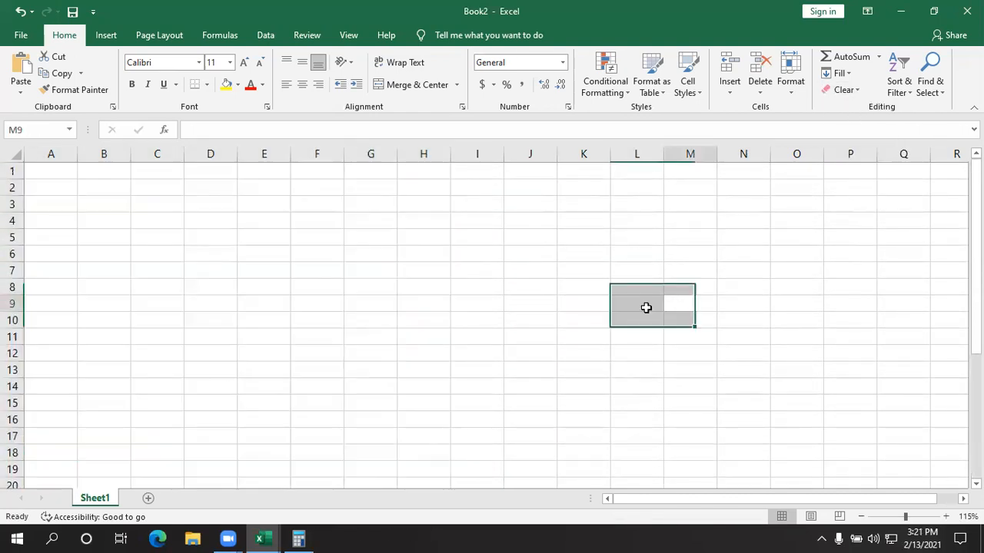
- Select cell A1 and view the Data Bars presets available for conditional formatting
scroll(496, 395, "down", 5)
scroll(497, 396, "down", 3)
scroll(492, 422, "up", 8)
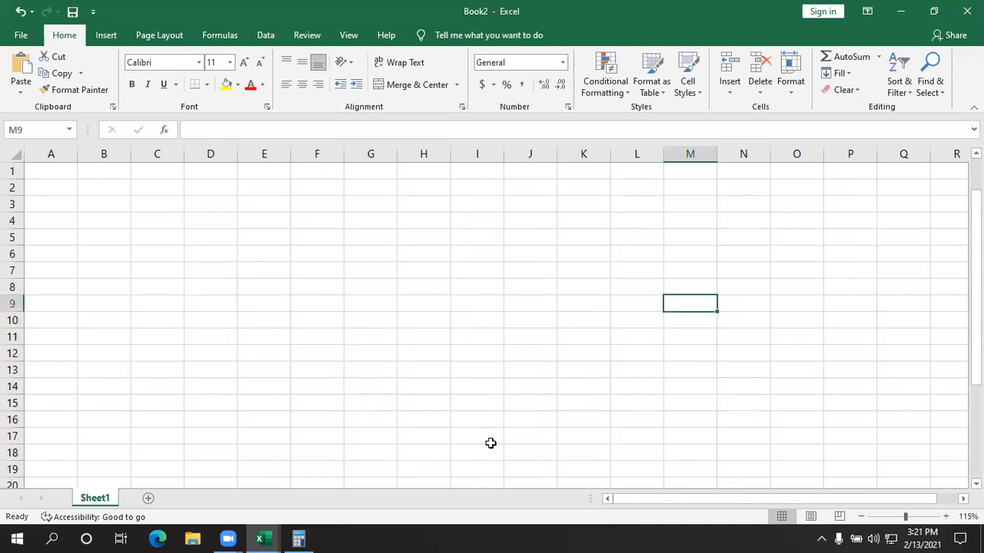
left_click(60, 178)
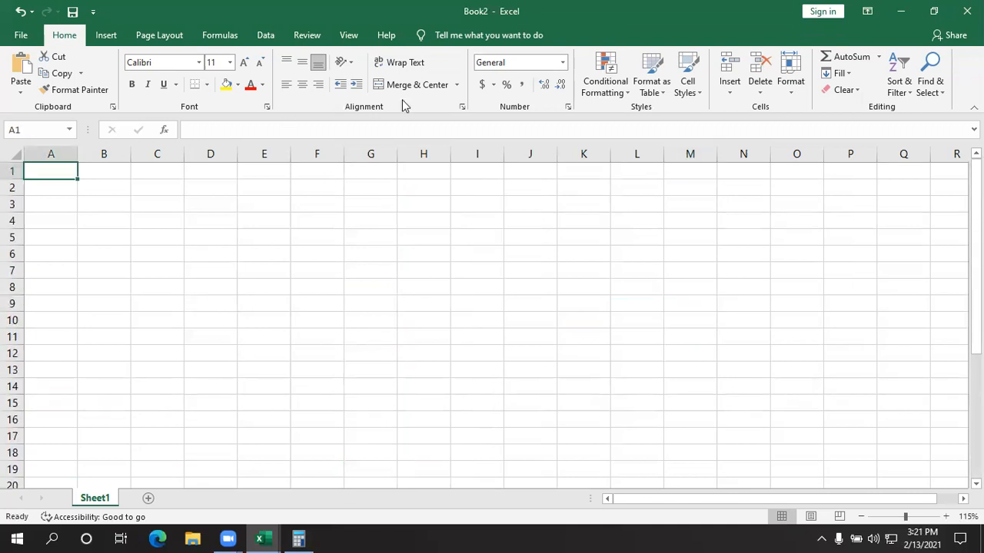
left_click(620, 91)
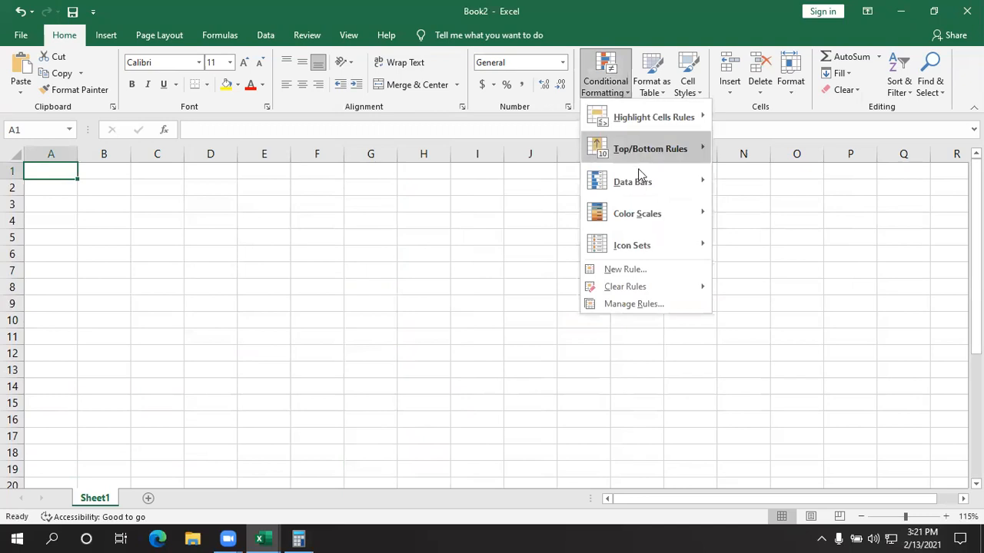
mouse_move(639, 181)
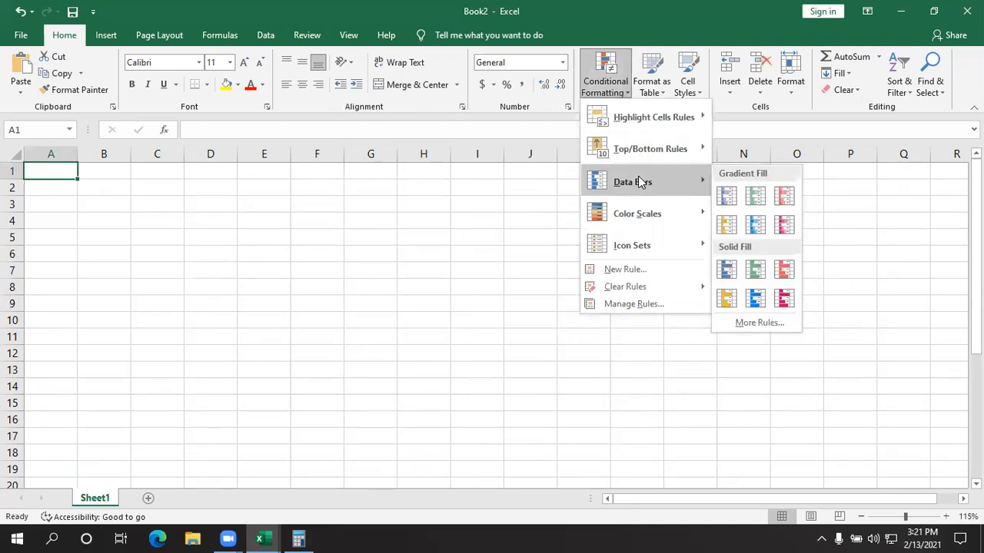
left_click(286, 231)
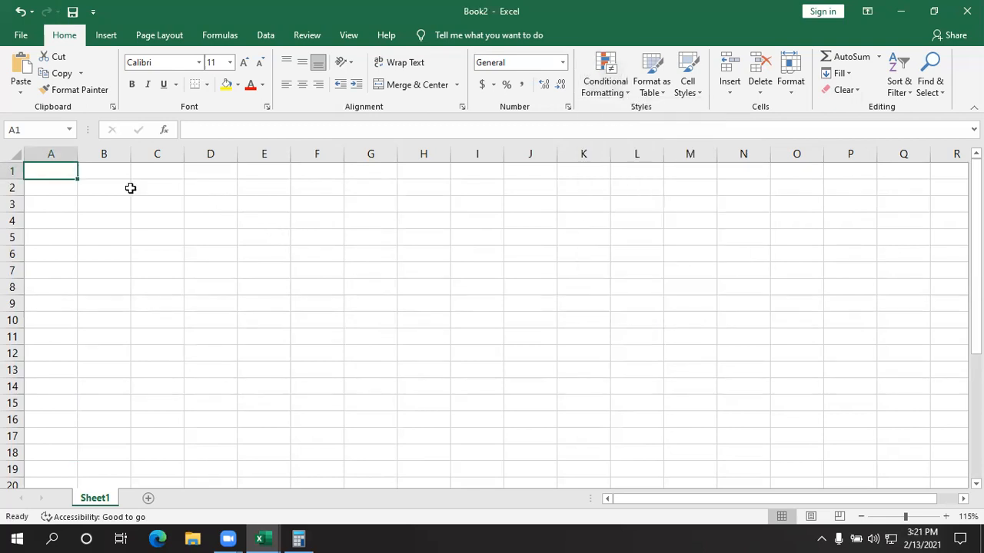
- Enter 1, 2 and 3 in cells A1 to A3 and remove the stray entry from A4
type("1")
key("Return")
type("2")
key("Return")
type("3")
key("Return")
type("2")
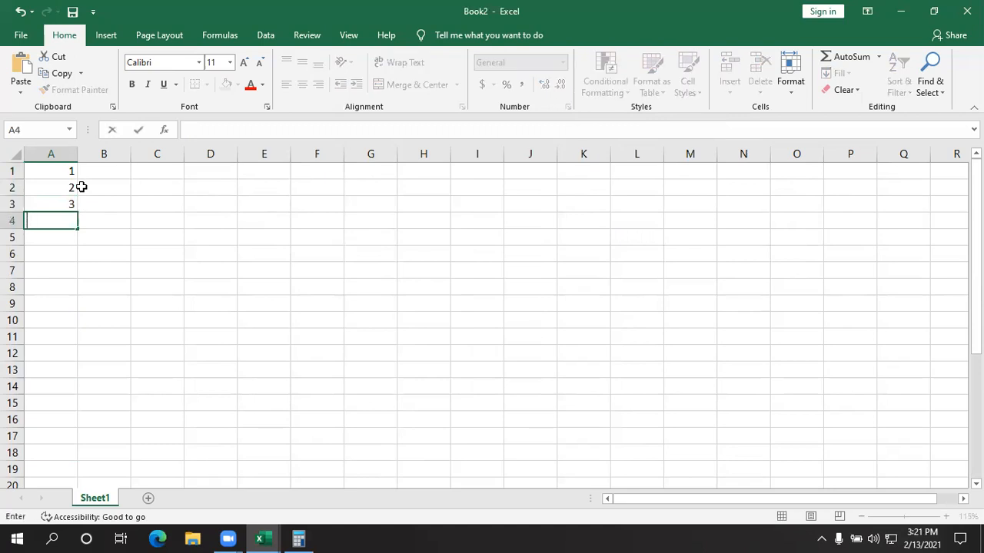
key("Return")
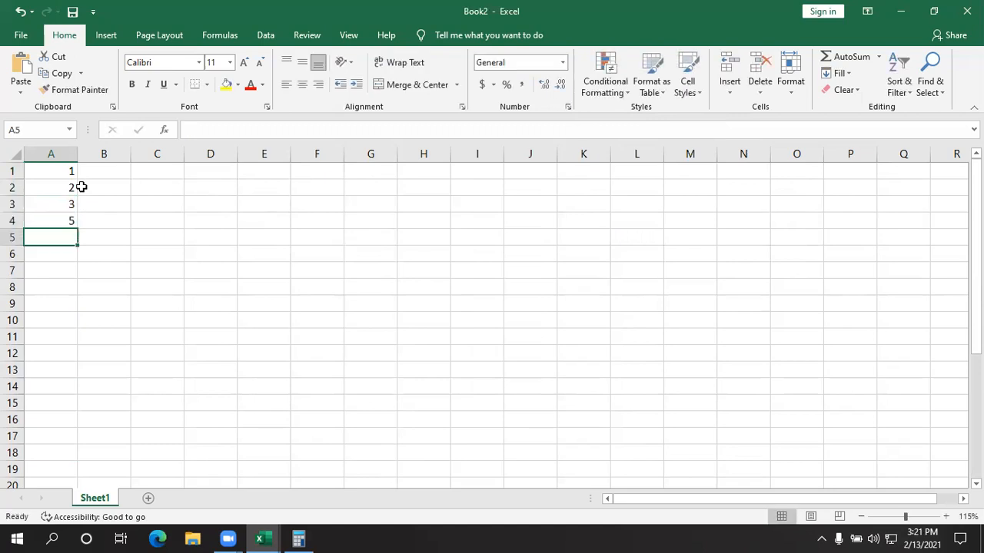
left_click(59, 219)
key("Delete")
- Fill column A from A1 downward with a linear series from 1 to 20, using a step value of 1
left_click_drag(68, 167, 84, 477)
left_click(837, 73)
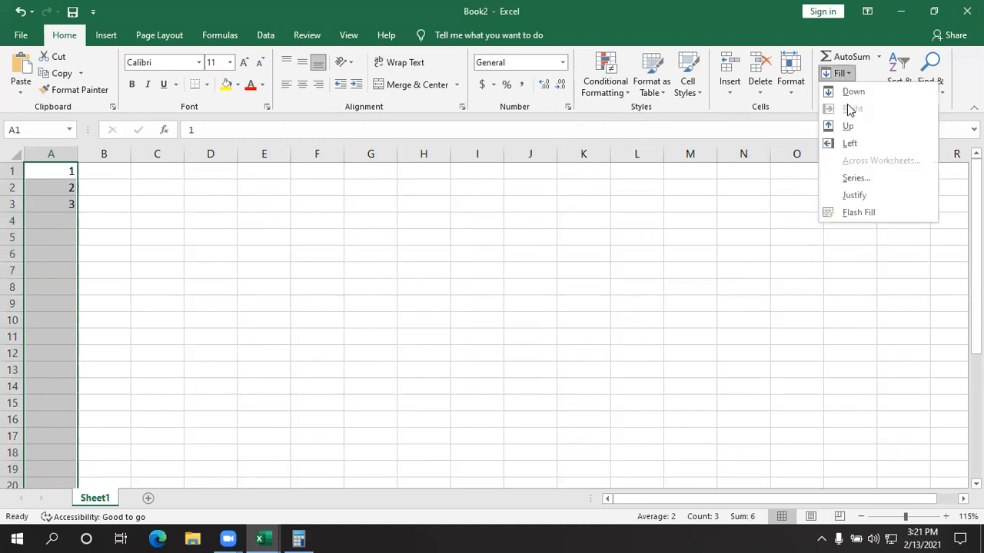
left_click(855, 178)
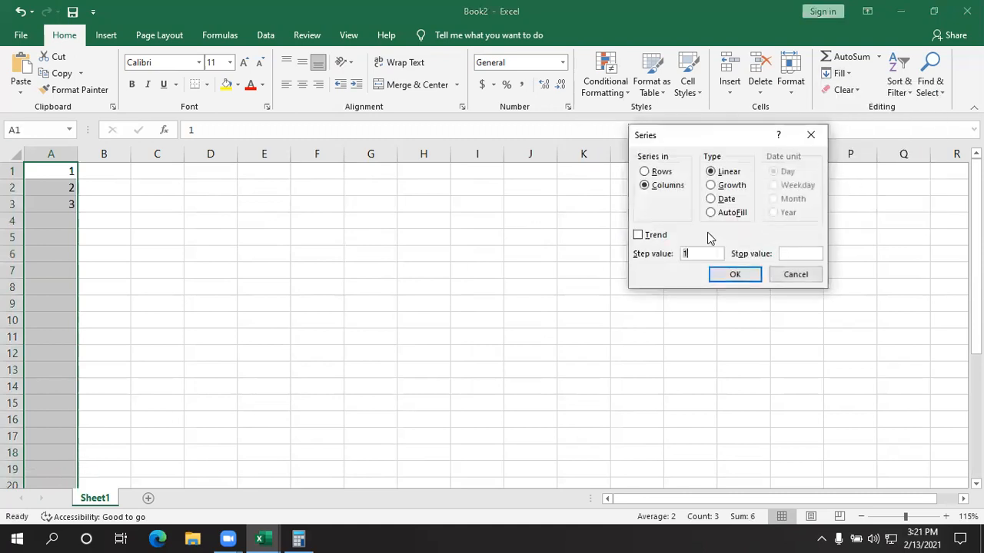
type("20")
left_click(735, 274)
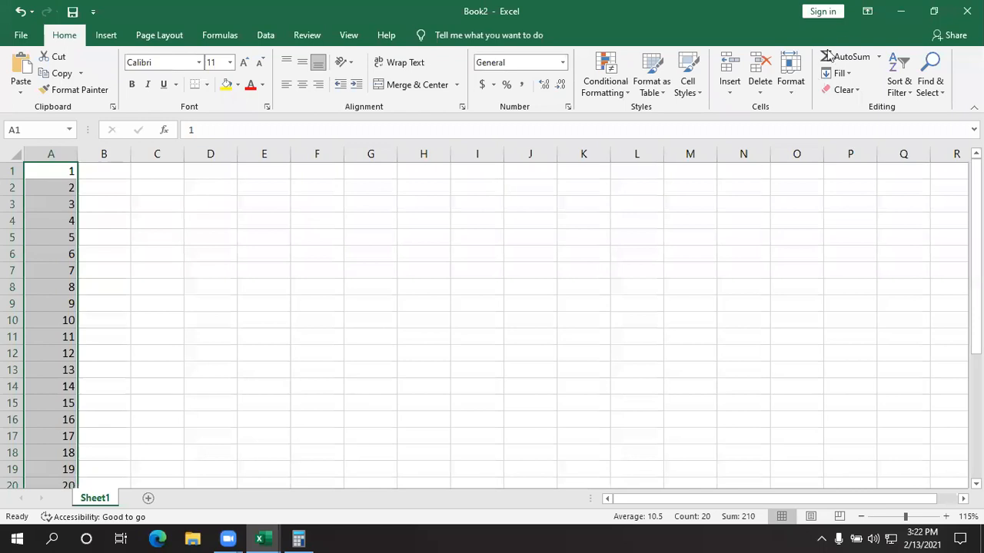
- Try to open PowerPoint by searching the installed apps for "powe"
left_click(17, 538)
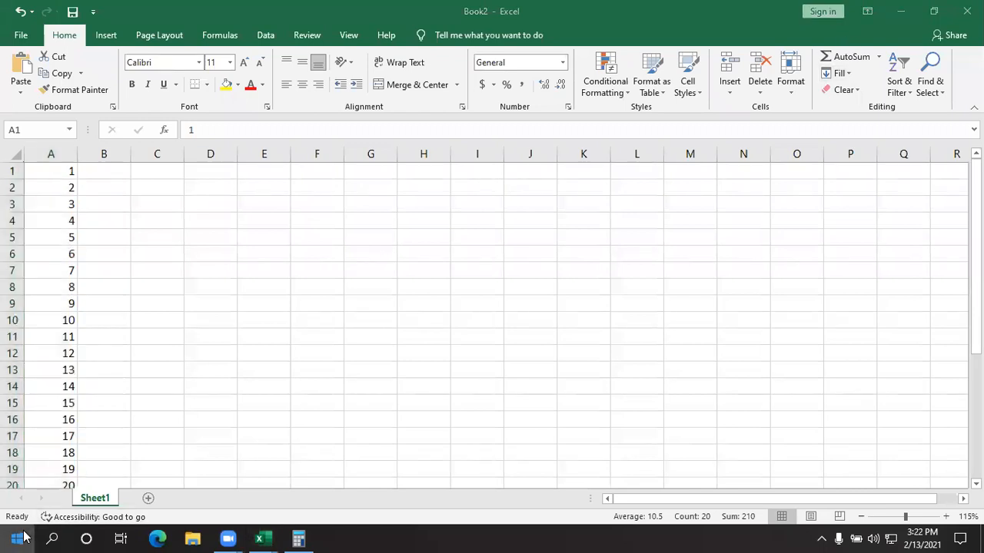
scroll(79, 321, "down", 5)
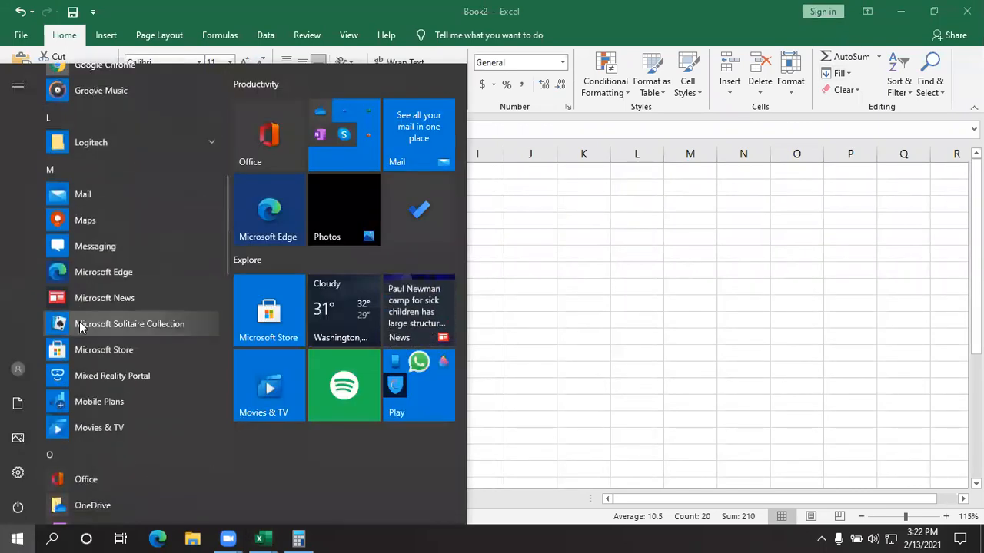
scroll(80, 322, "up", 6)
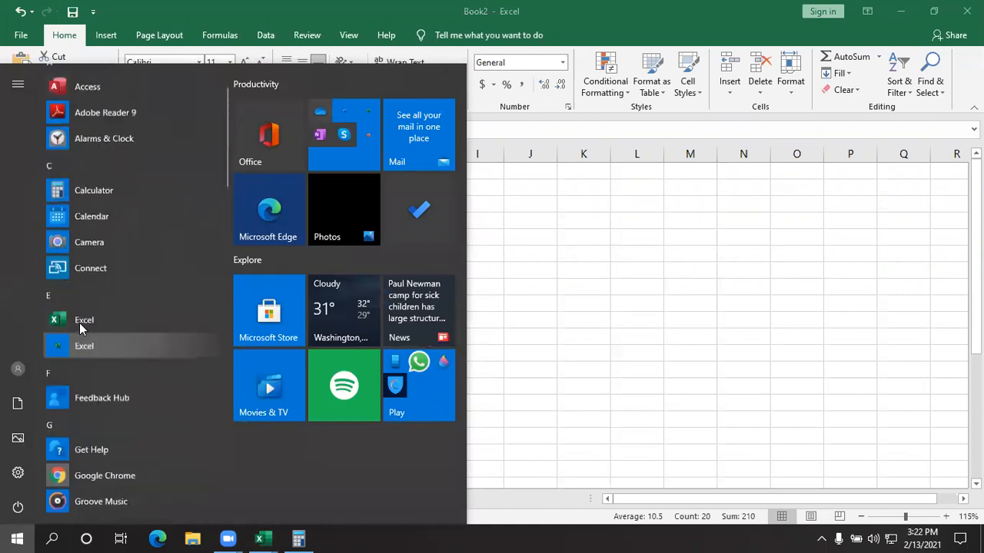
scroll(79, 323, "up", 2)
type("powe")
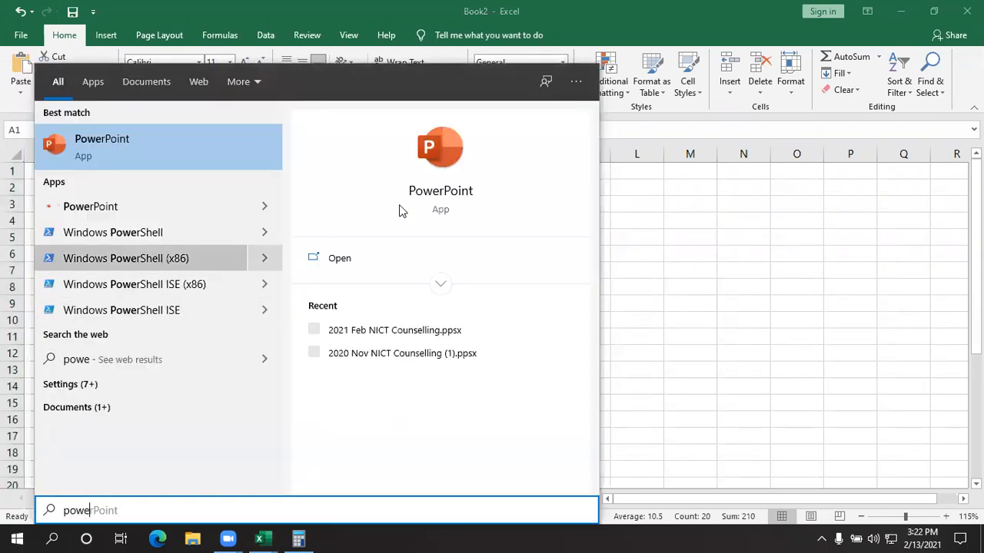
key("Return")
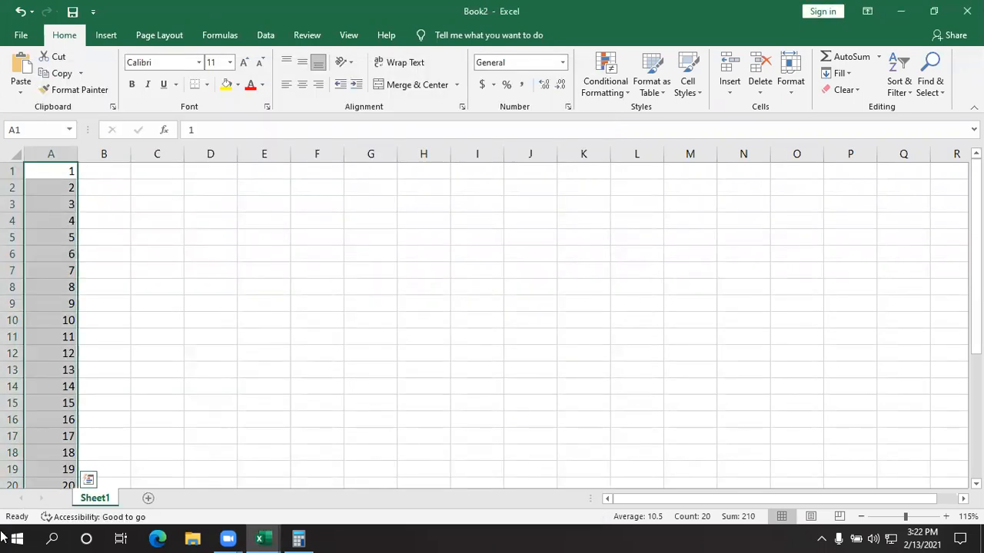
- Minimize the Book2 and Book1 workbook windows and refresh the desktop
left_click(900, 11)
left_click(771, 84)
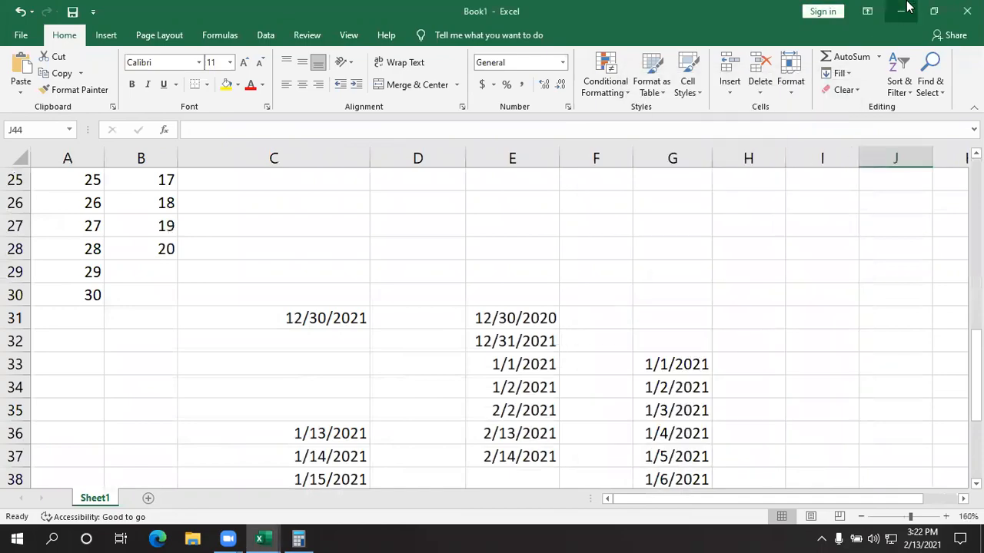
left_click(901, 10)
right_click(257, 276)
left_click(309, 319)
- Launch PowerPoint in a maximized window and create a blank presentation with the Design Ideas pane closed
left_click(4, 535)
scroll(121, 318, "down", 5)
type("po")
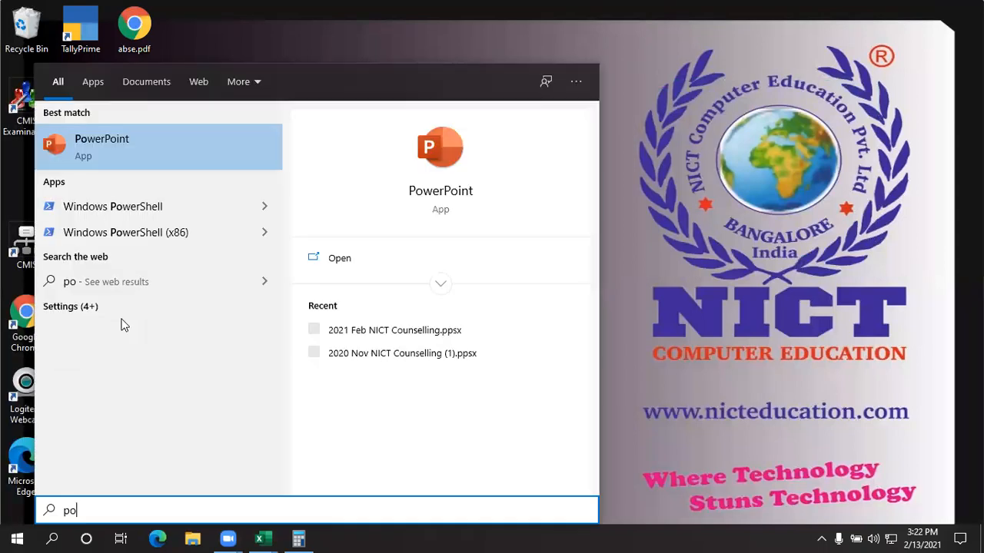
left_click(148, 153)
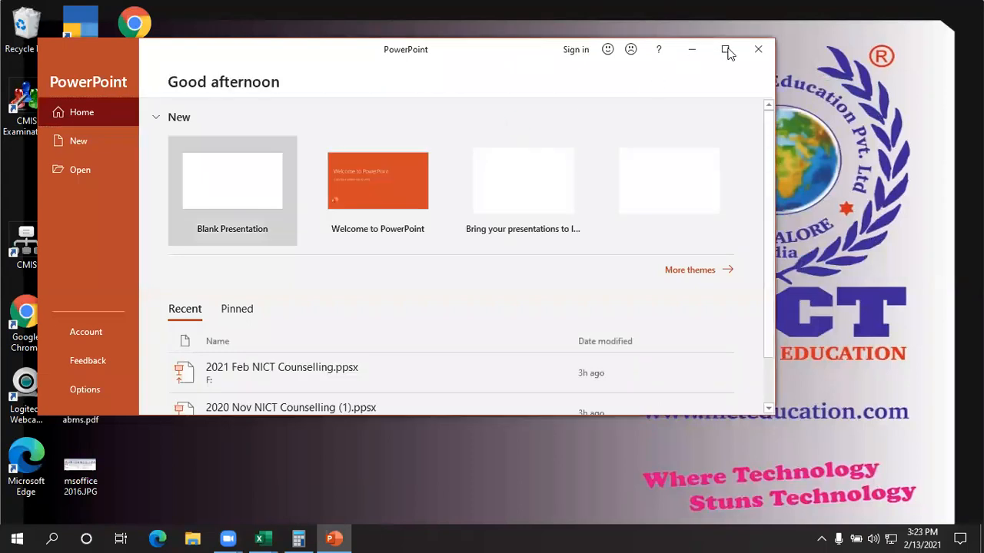
left_click(722, 46)
left_click(208, 151)
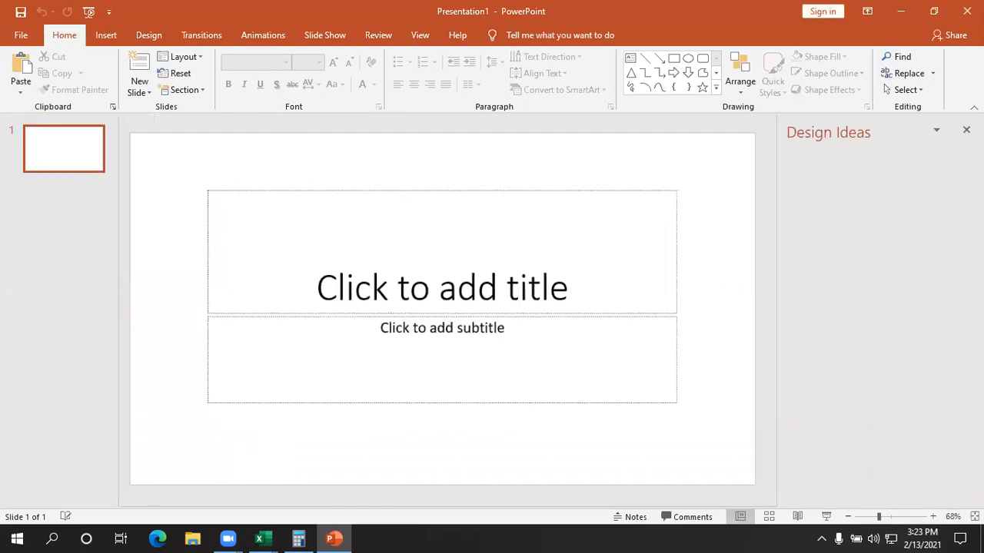
left_click(965, 130)
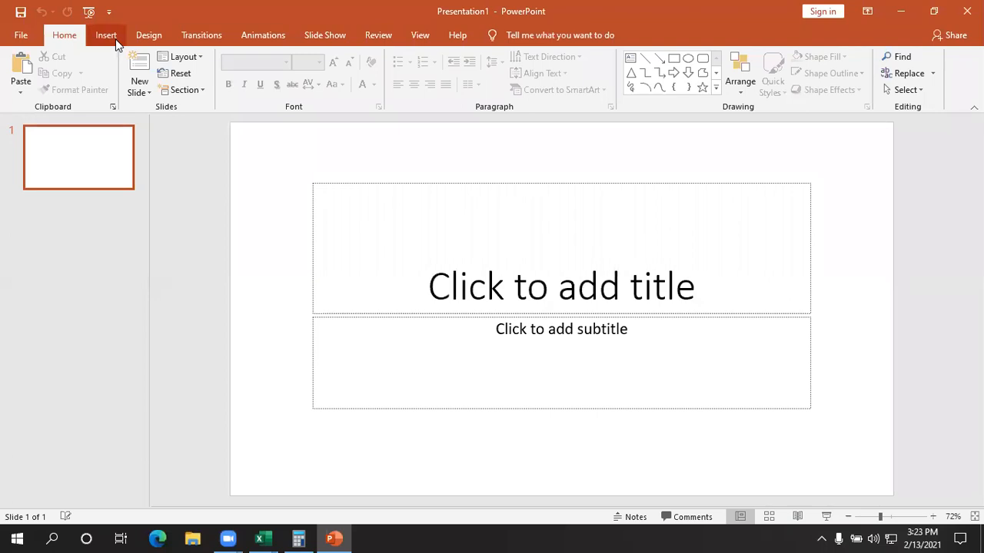
- Insert a Clustered Bar chart with its default data on the title slide
left_click(113, 38)
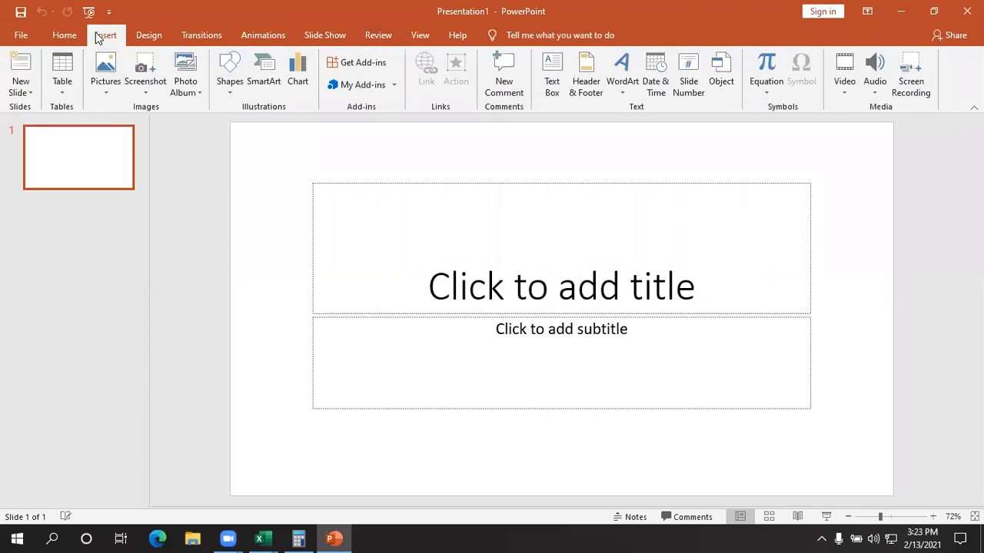
left_click(299, 77)
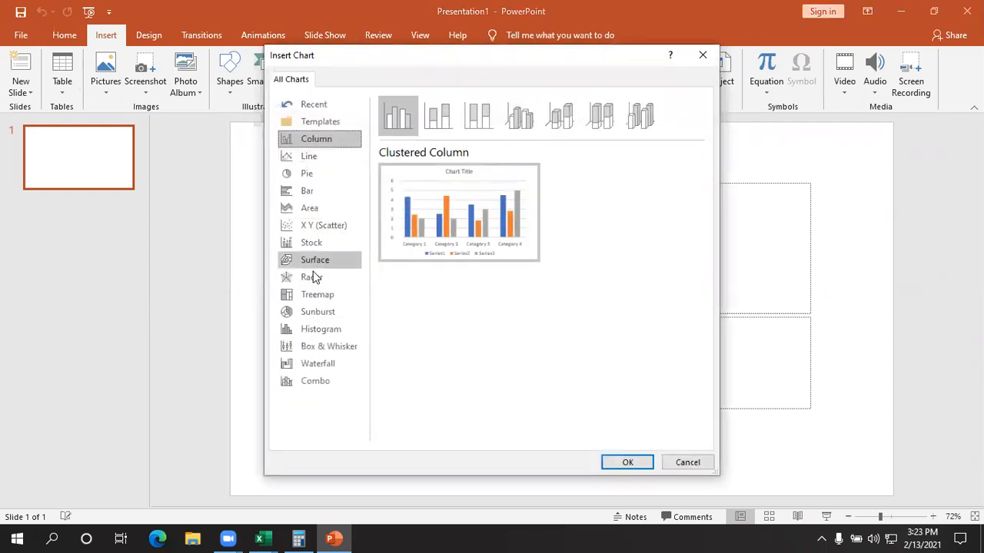
left_click(311, 193)
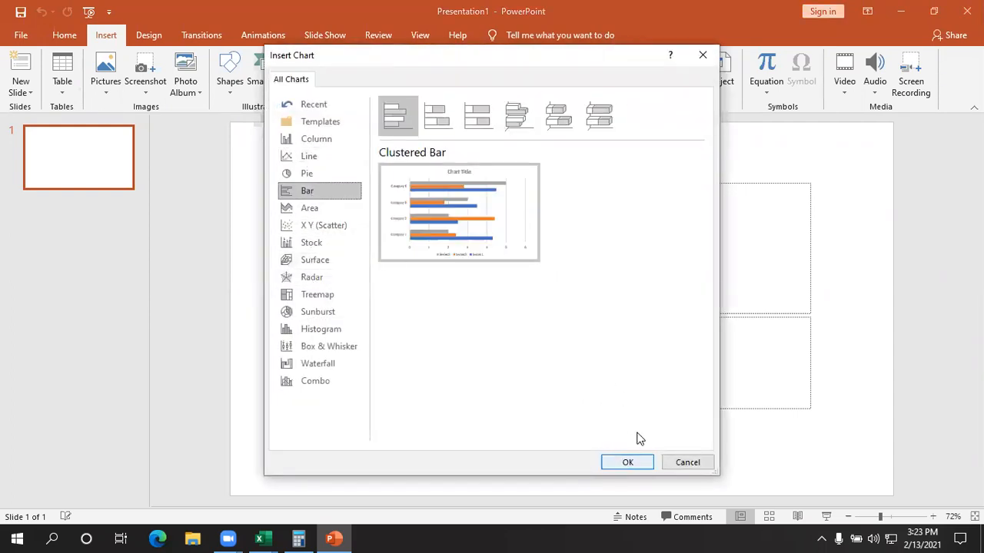
left_click(627, 461)
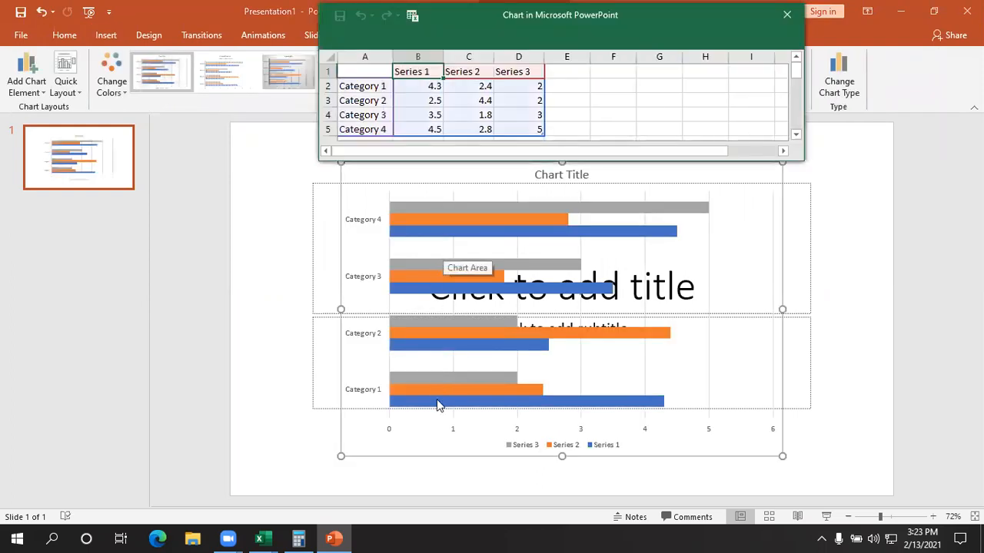
- Add a second slide after the bar chart slide and close the chart data sheet
left_click(56, 168)
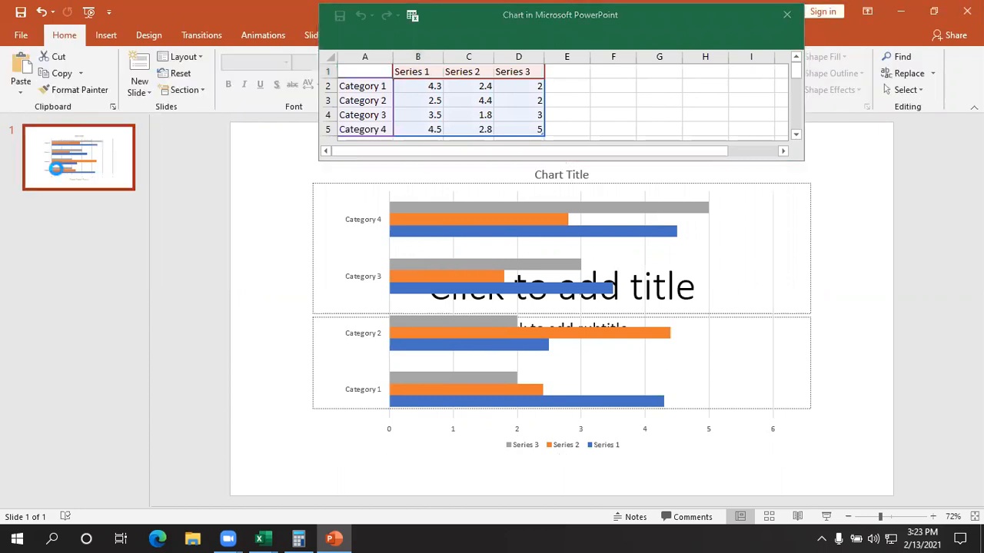
key("Return")
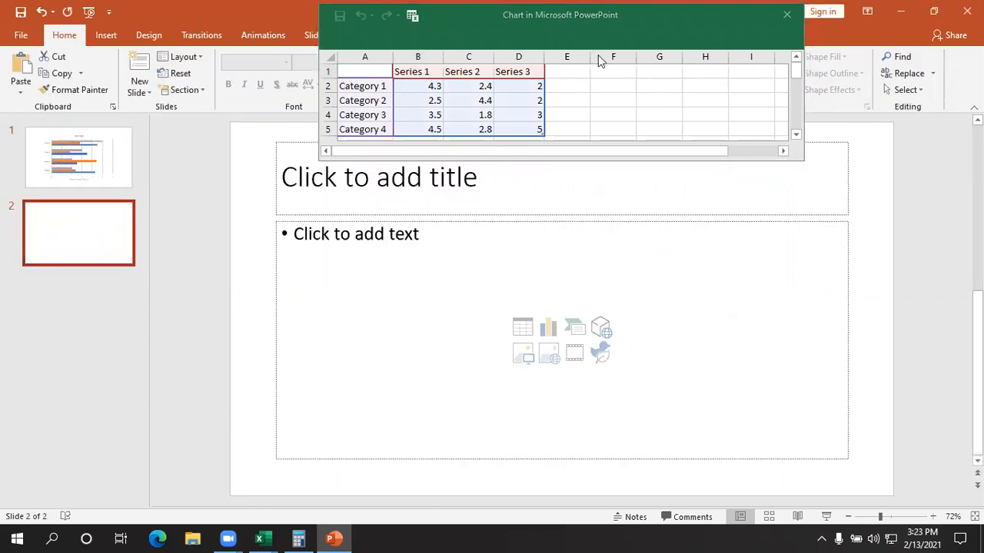
left_click(787, 15)
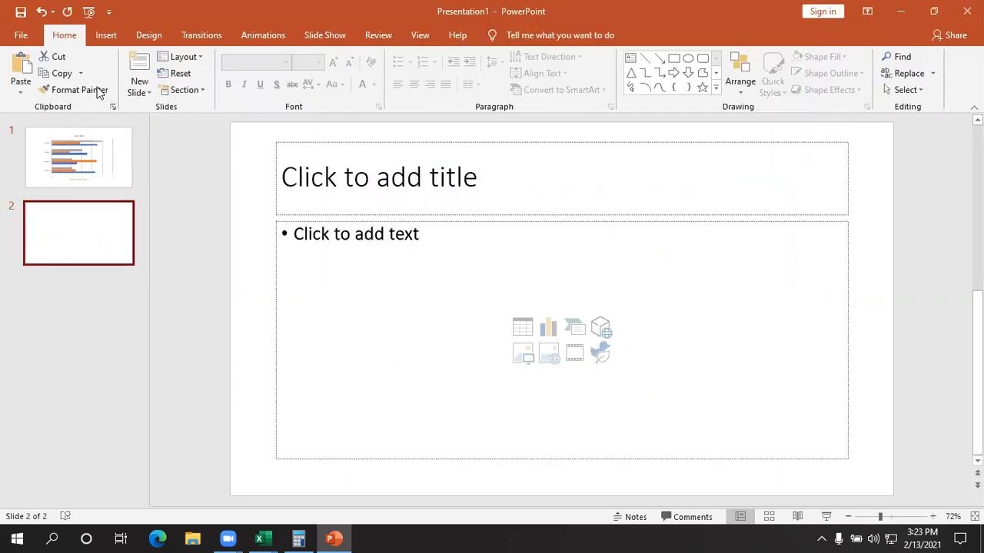
- Insert a standard Pie chart with its default sales data on slide 2
left_click(106, 34)
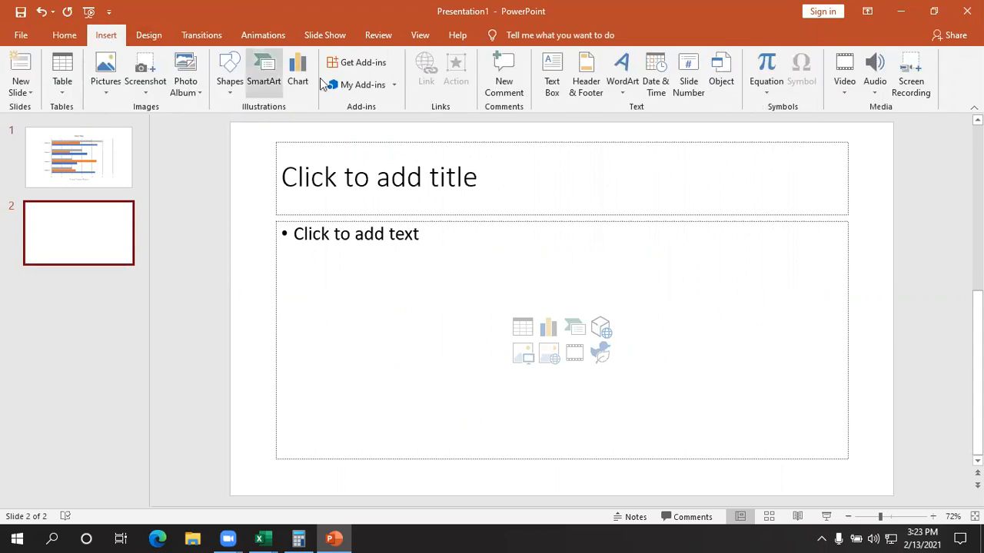
left_click(299, 81)
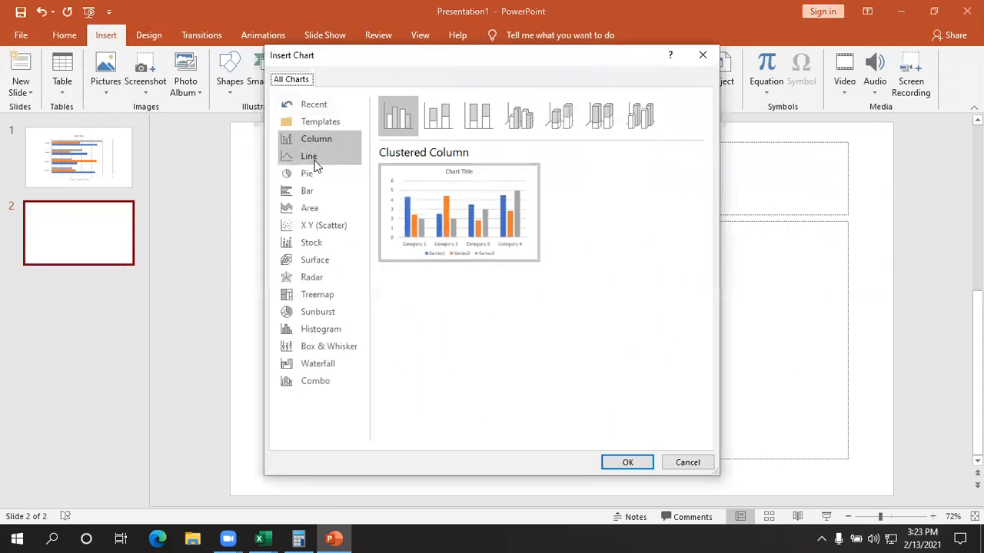
left_click(313, 176)
left_click(627, 462)
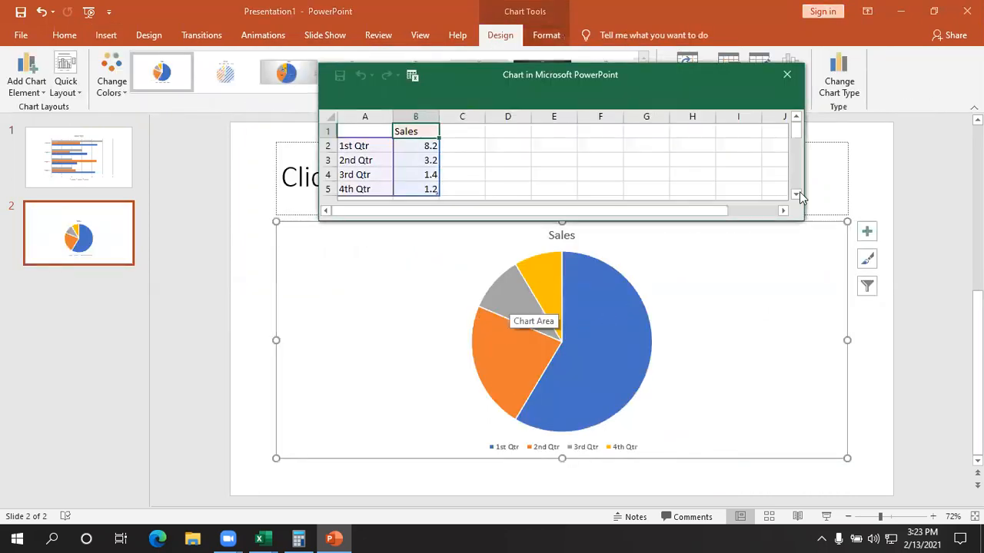
- Minimize PowerPoint and switch back to the Book1 workbook in Excel
left_click(903, 14)
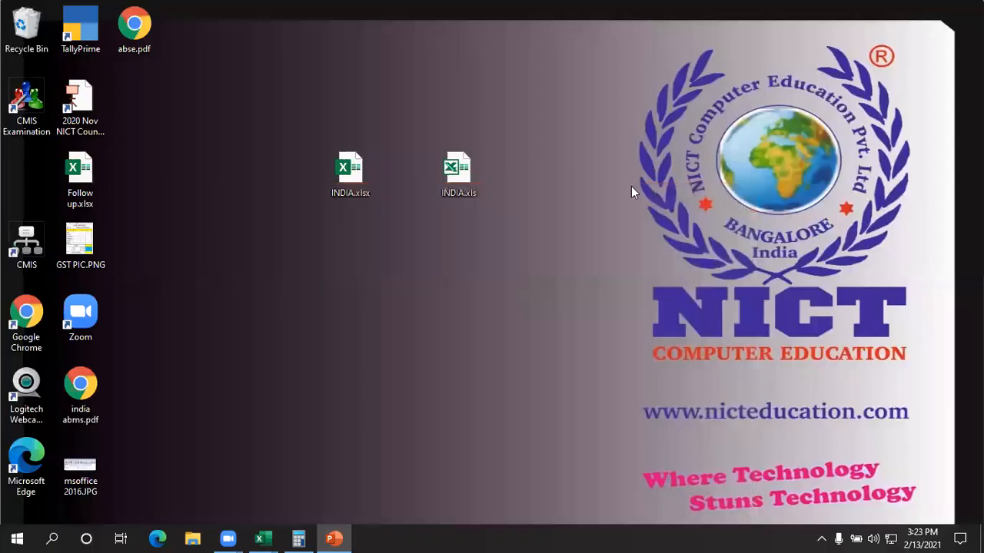
mouse_move(265, 536)
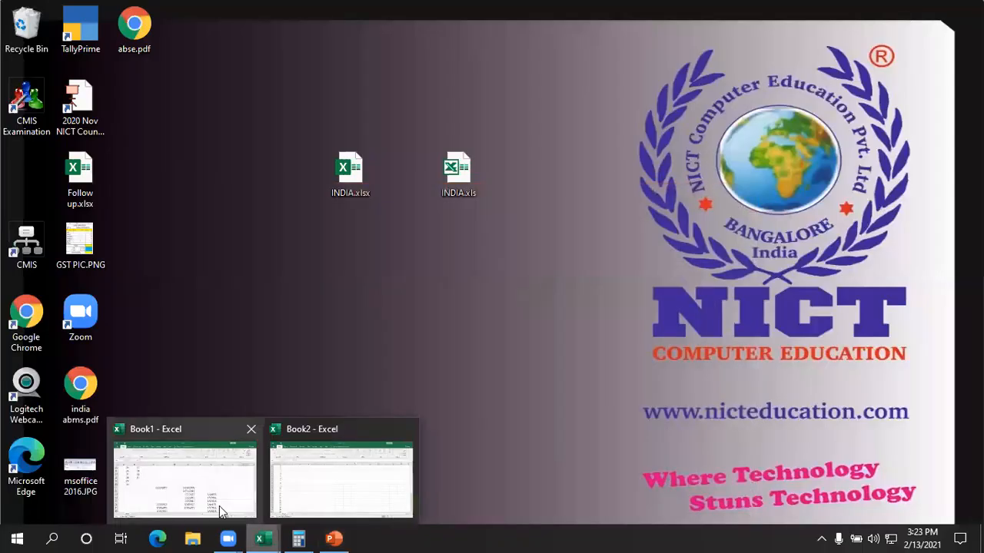
left_click(219, 505)
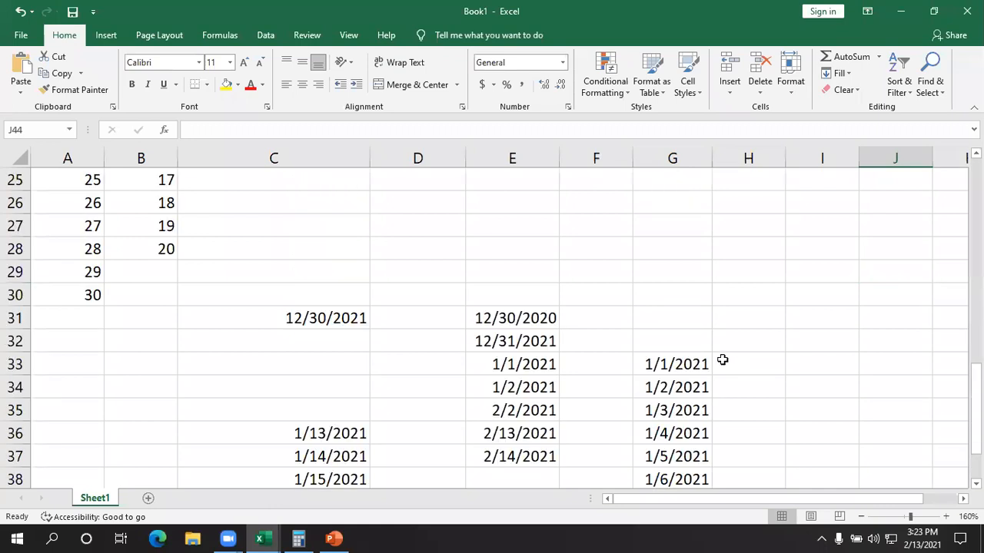
scroll(719, 358, "up", 1)
left_click(688, 226)
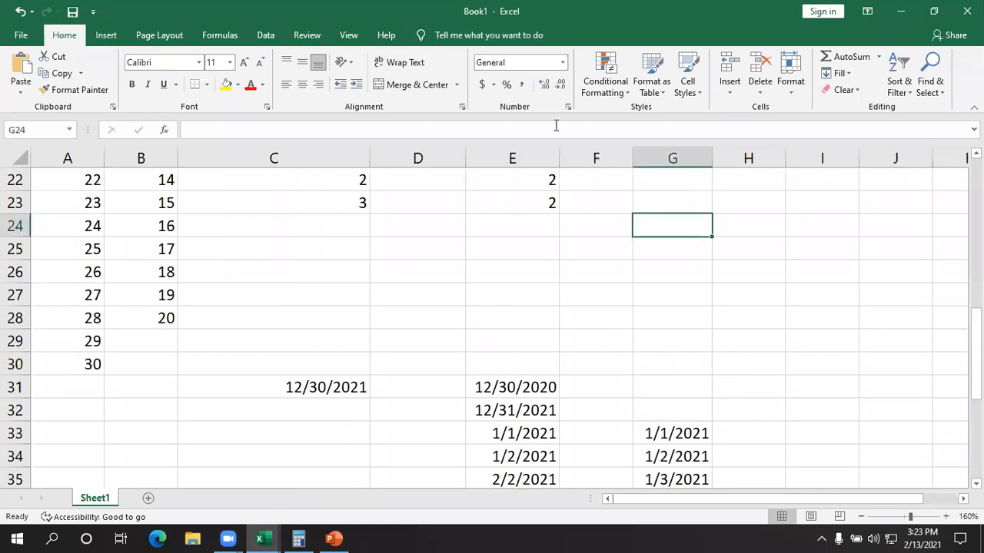
left_click(600, 73)
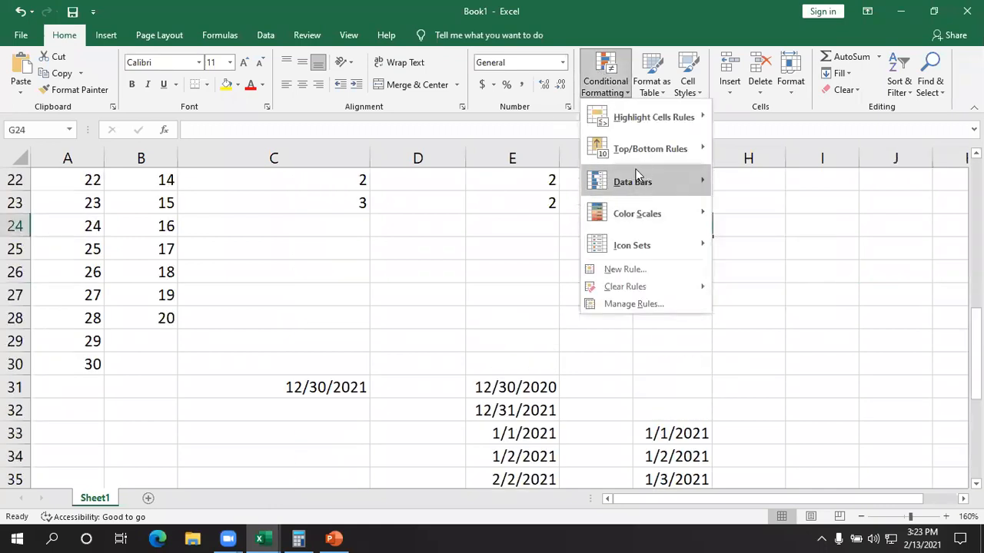
left_click(437, 268)
- Apply blue gradient-fill data bars to the numbers in A1:A30 and check the bars down the column
scroll(141, 325, "up", 7)
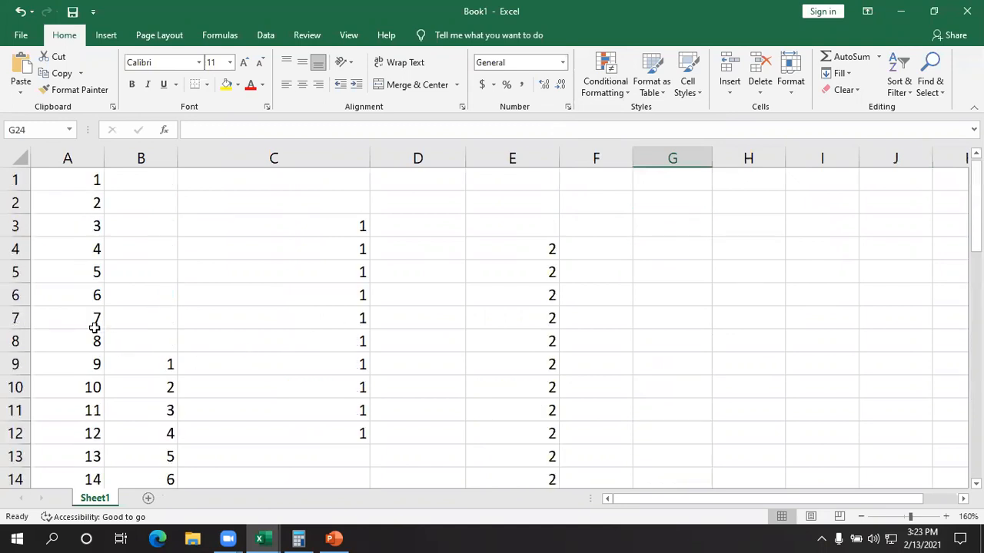
left_click_drag(77, 175, 93, 414)
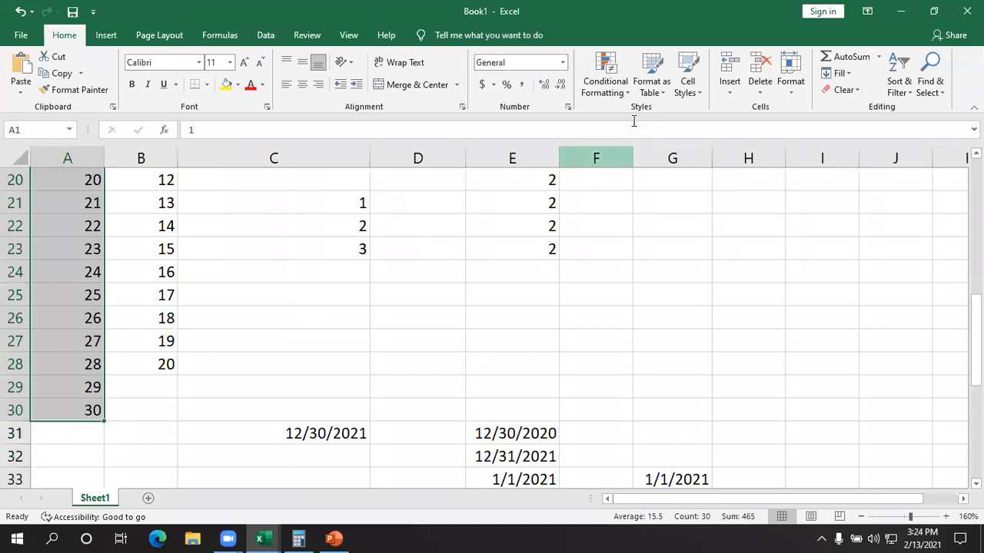
left_click(611, 84)
mouse_move(654, 184)
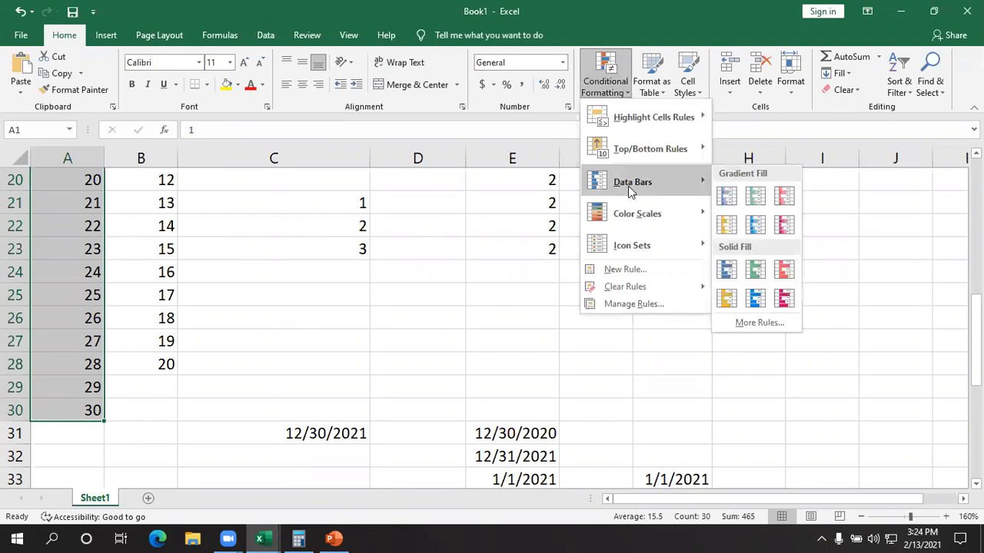
left_click(736, 200)
scroll(197, 342, "up", 6)
left_click(254, 296)
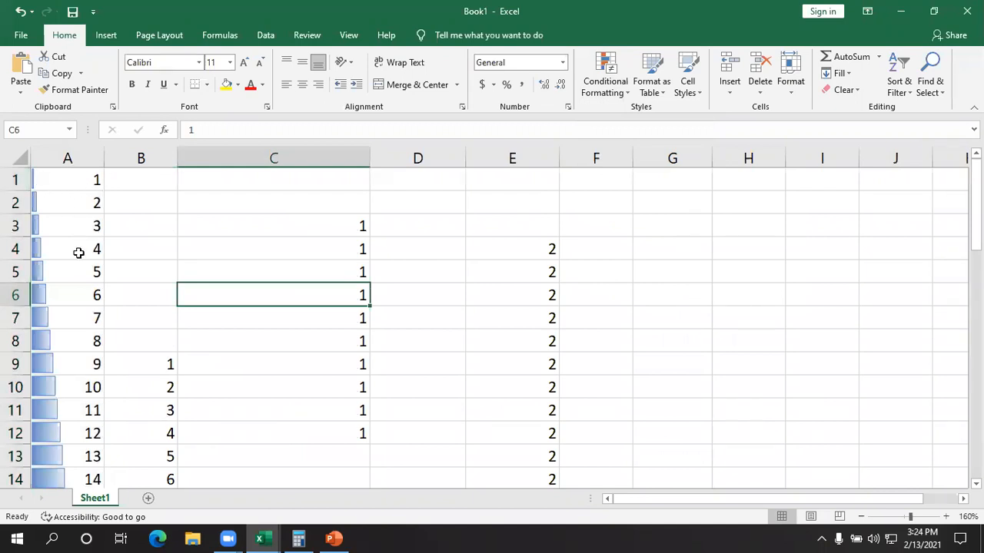
scroll(79, 252, "down", 7)
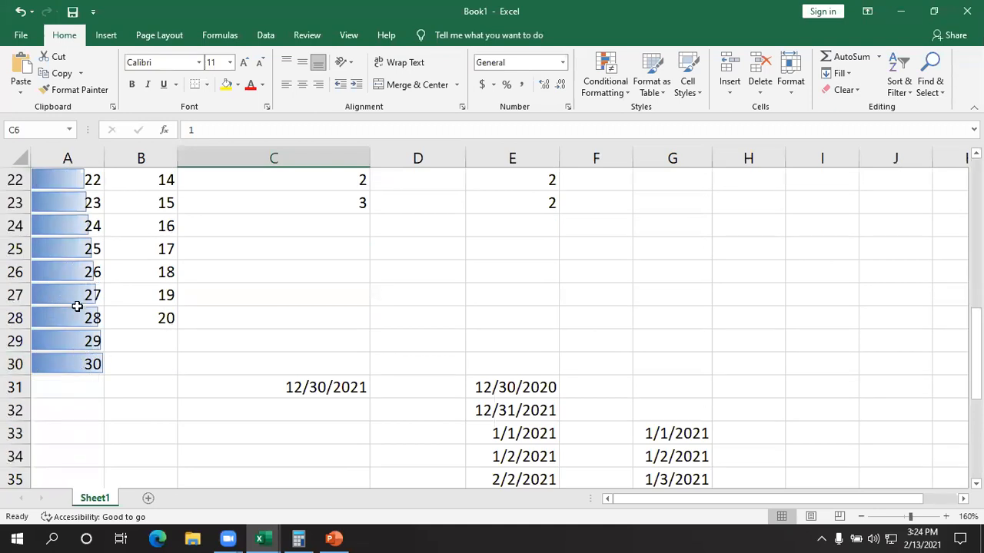
scroll(93, 315, "up", 7)
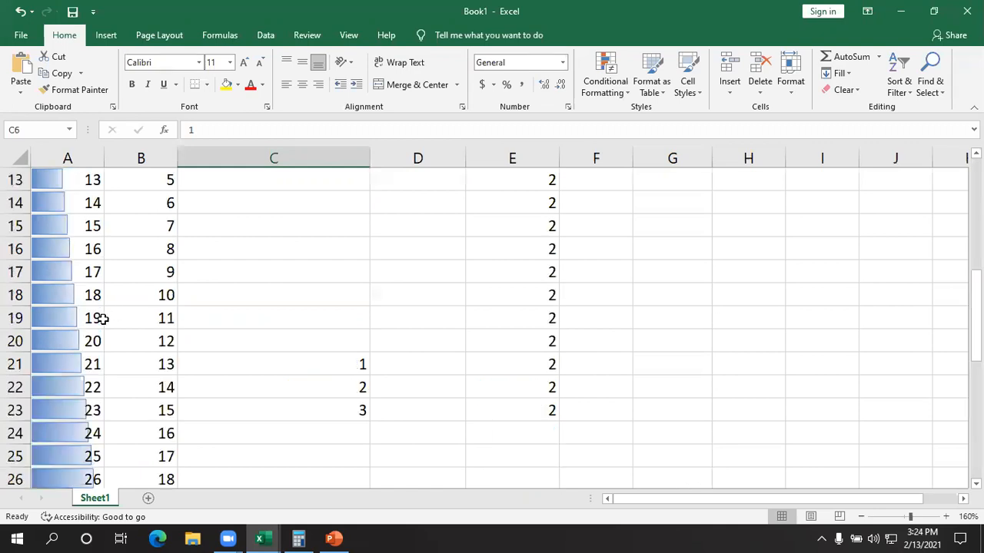
- Preview other data bar and color scale options on A1:A30 and undo the blue gradient data bars
left_click_drag(59, 175, 76, 409)
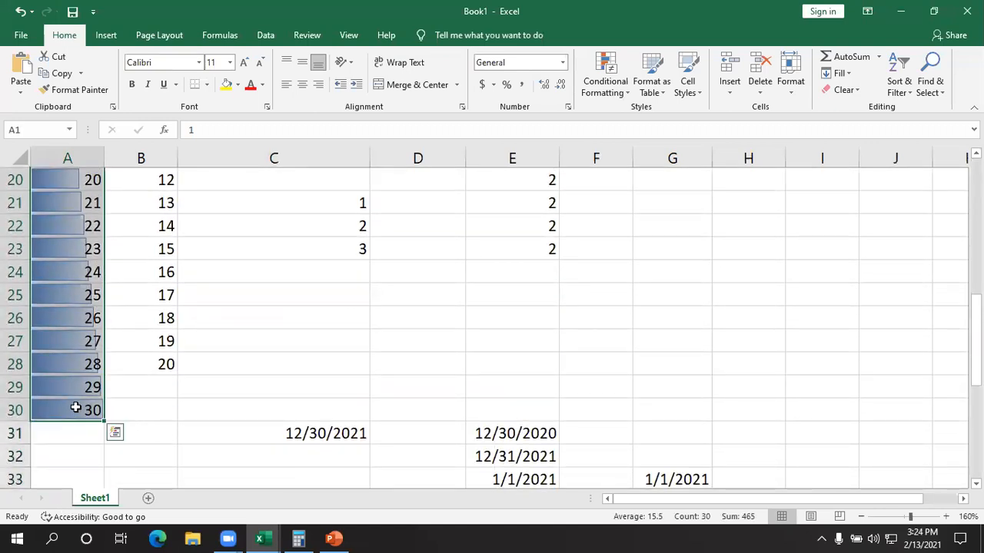
left_click(614, 86)
mouse_move(640, 184)
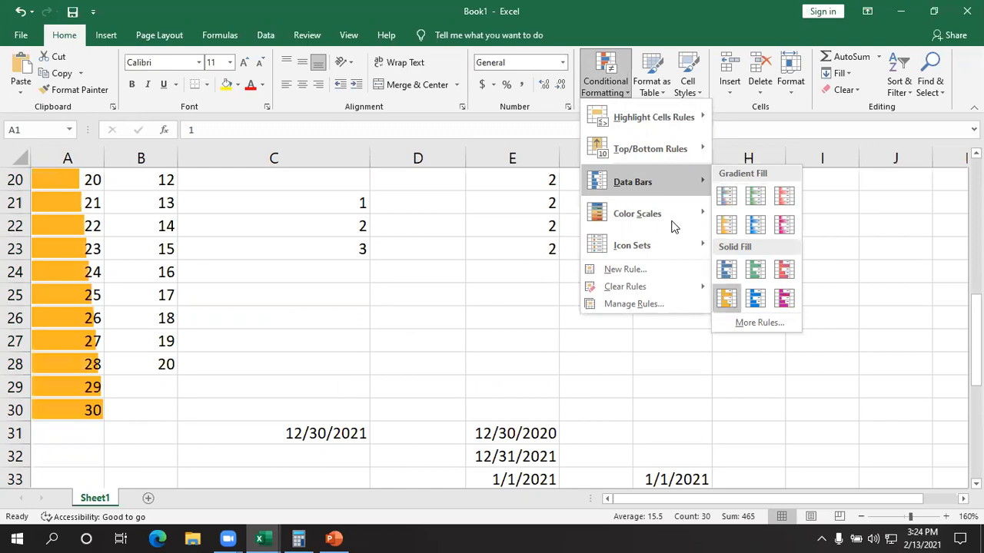
mouse_move(666, 215)
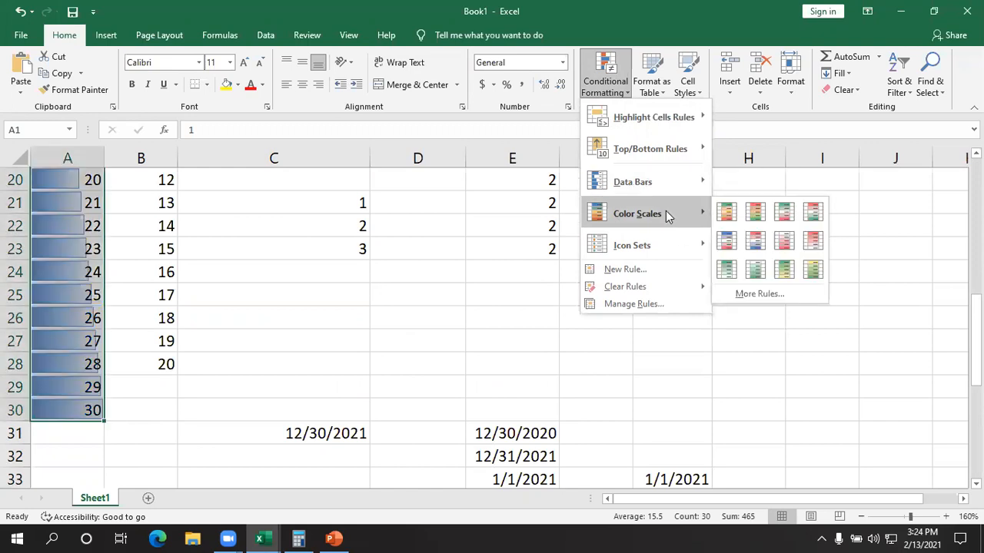
mouse_move(676, 185)
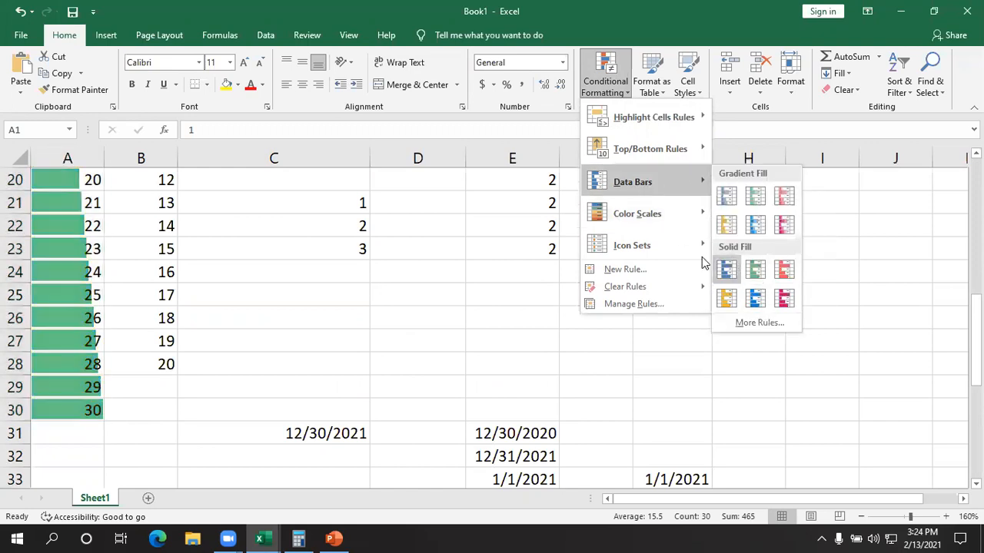
left_click(813, 311)
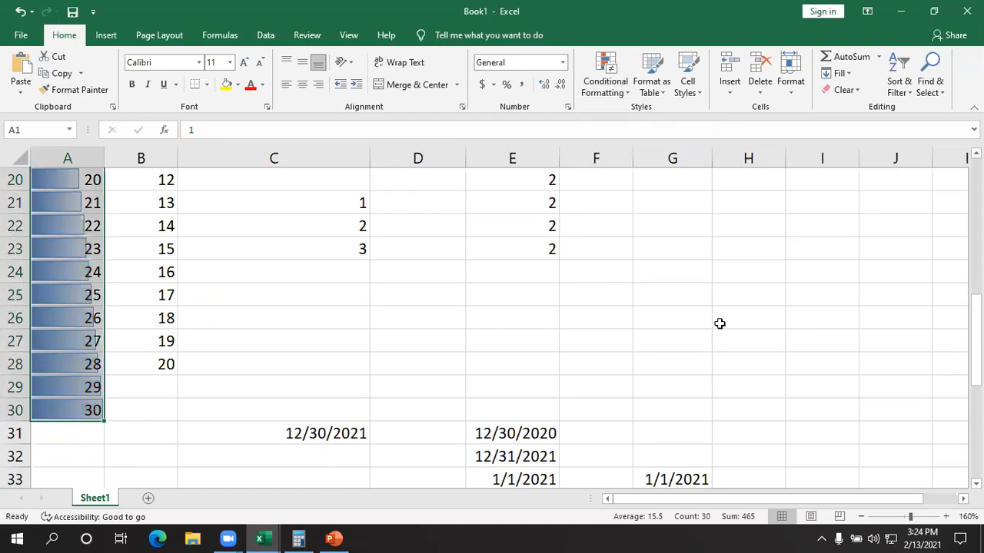
key("ctrl+z")
- Apply the directional icon set with three colored arrows to A1:A30 and check the arrows down the column
left_click(625, 92)
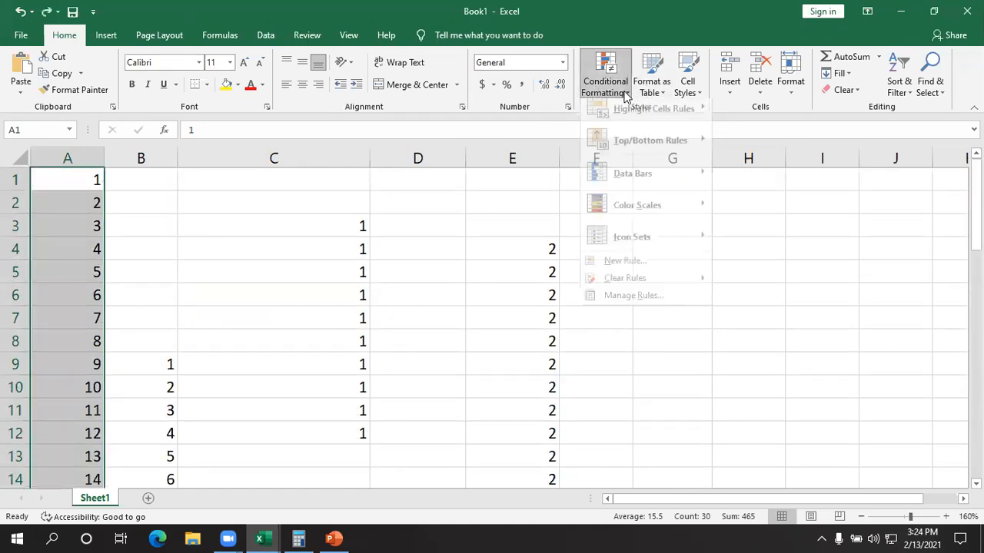
mouse_move(648, 224)
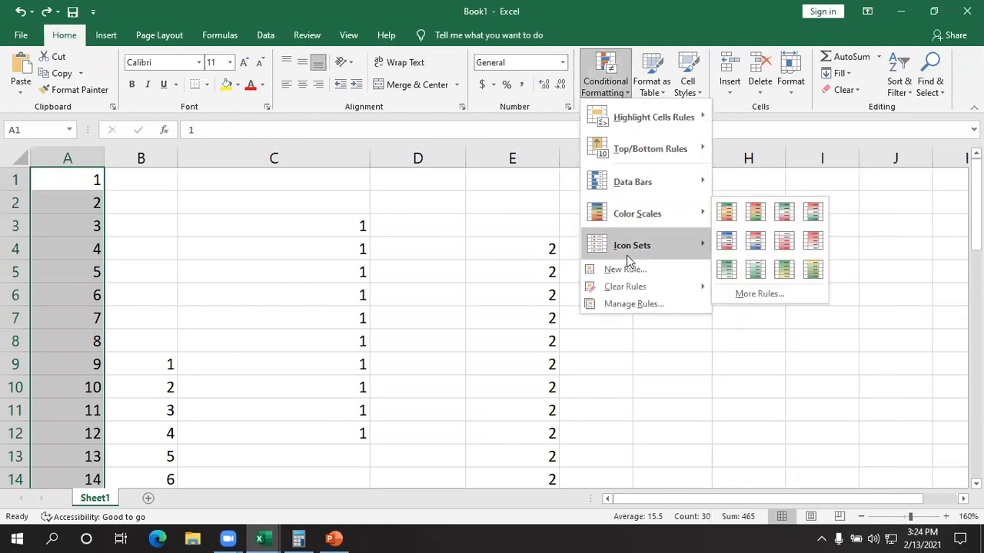
mouse_move(623, 256)
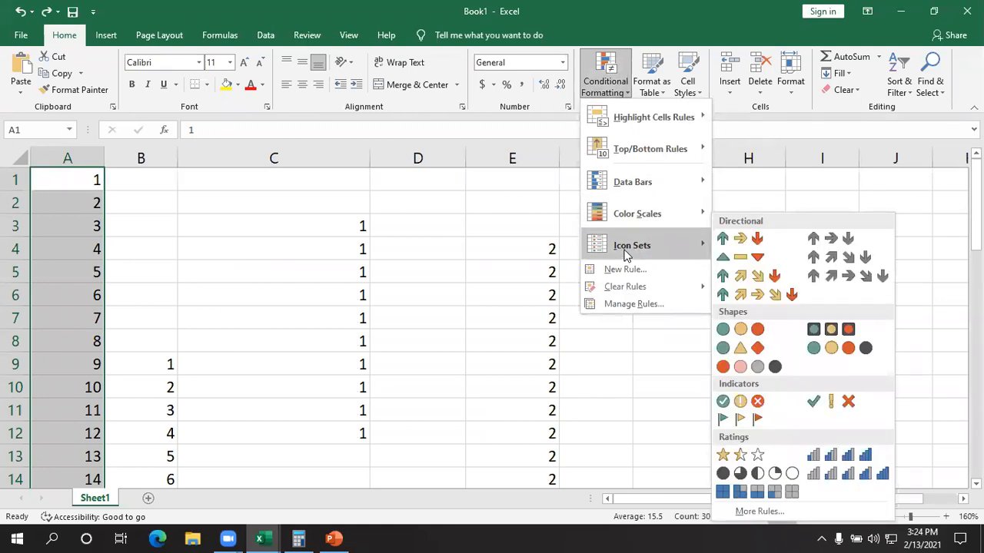
left_click(726, 243)
left_click(329, 258)
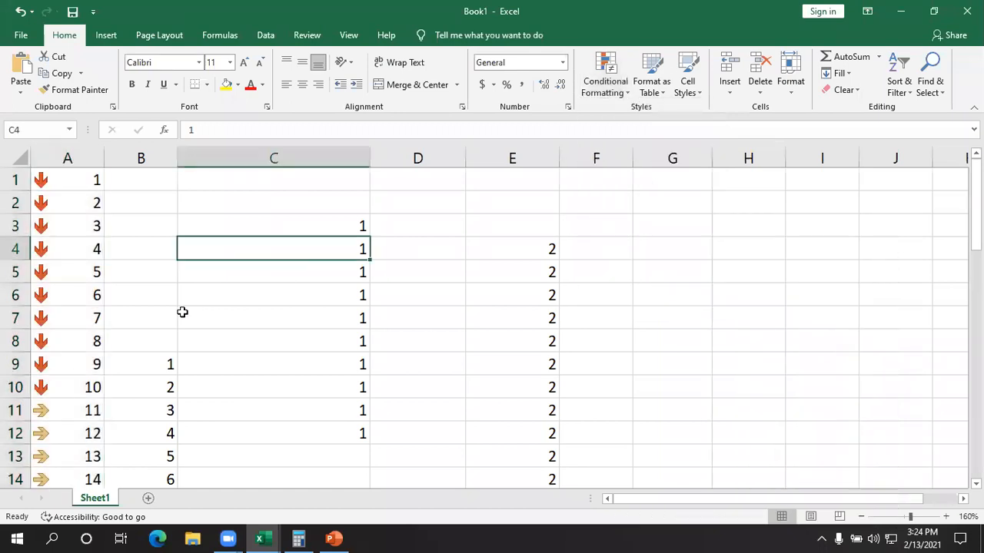
scroll(96, 317, "down", 8)
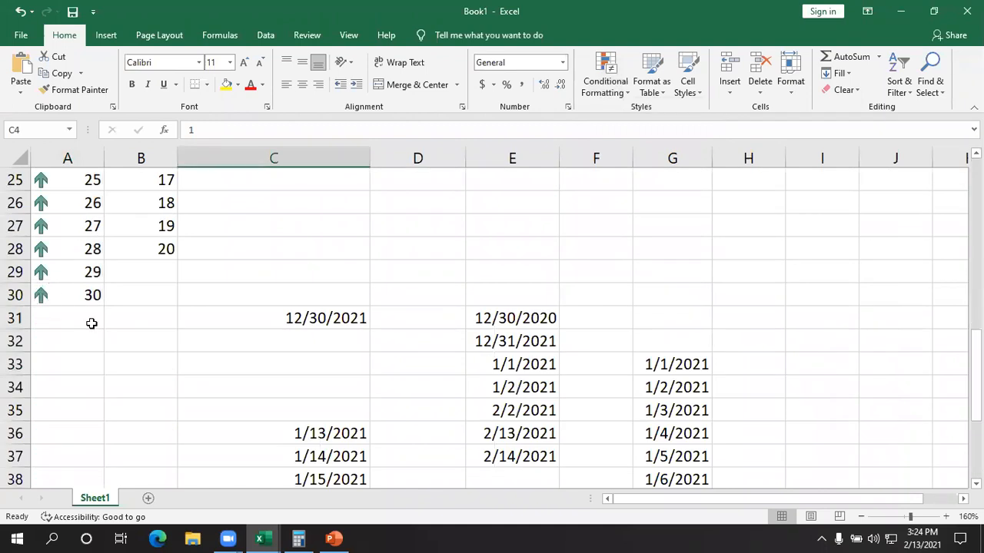
scroll(91, 323, "up", 8)
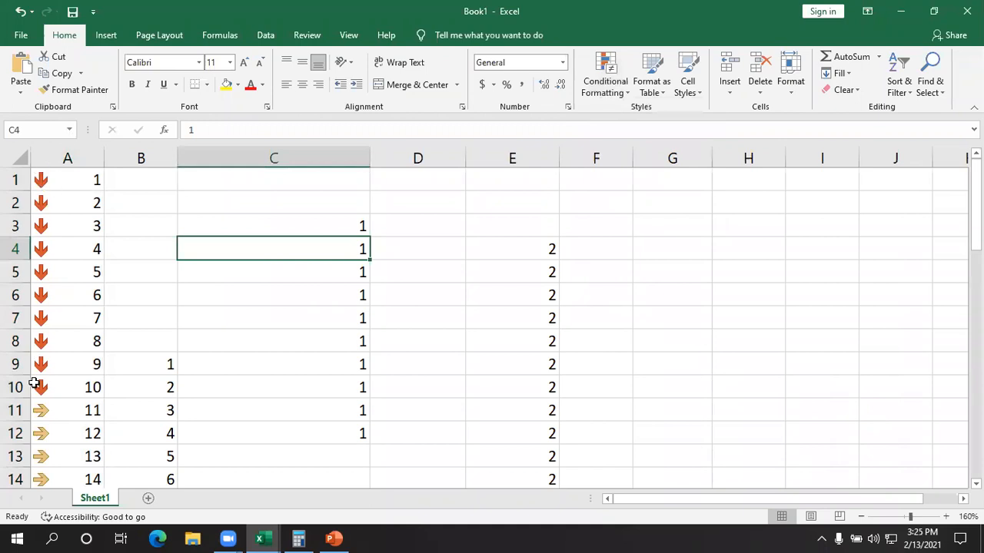
- Add the red-white-blue color scale to A1:A30 and check the shading from the lowest to the highest number
left_click_drag(67, 182, 61, 407)
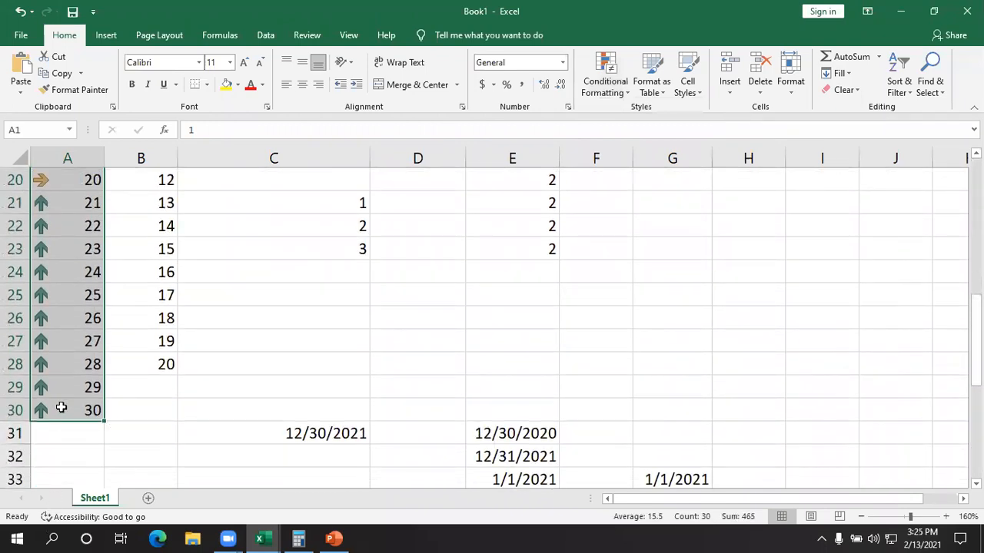
left_click(605, 83)
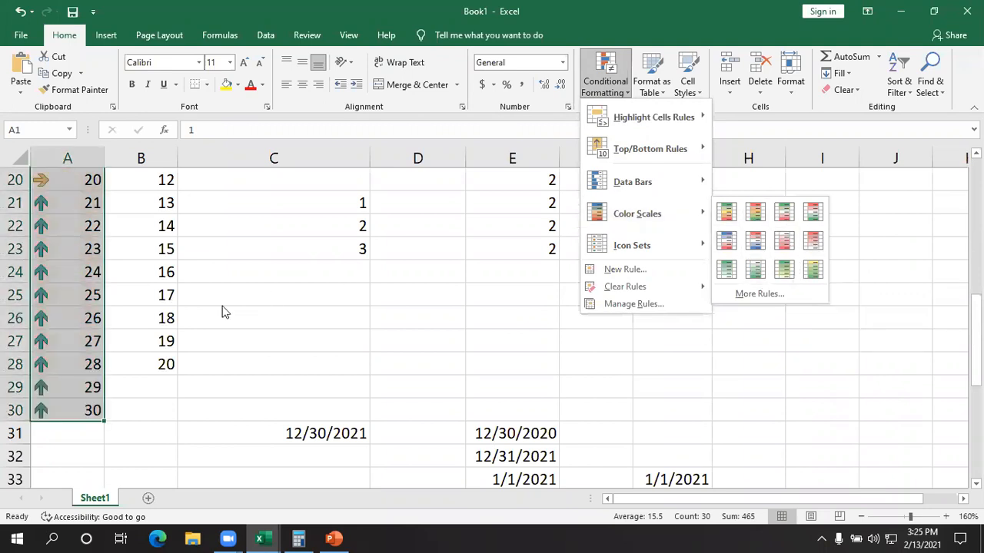
scroll(219, 311, "up", 7)
scroll(223, 317, "down", 3)
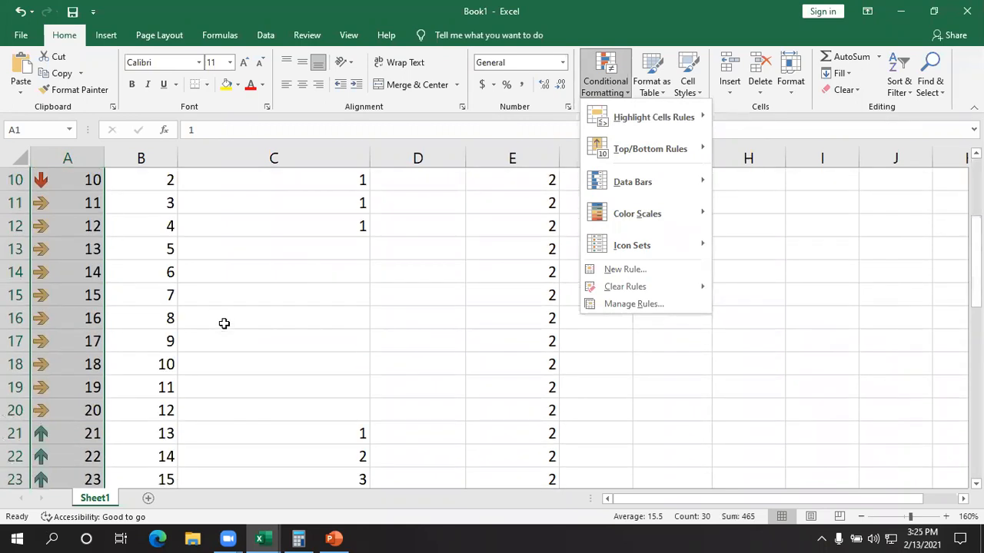
mouse_move(750, 224)
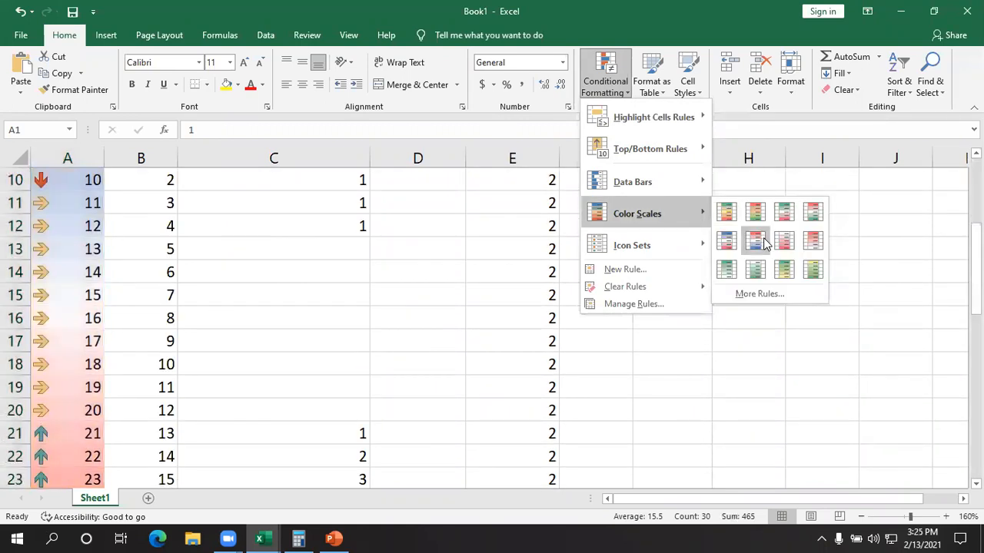
left_click(763, 243)
left_click(382, 314)
scroll(130, 367, "up", 3)
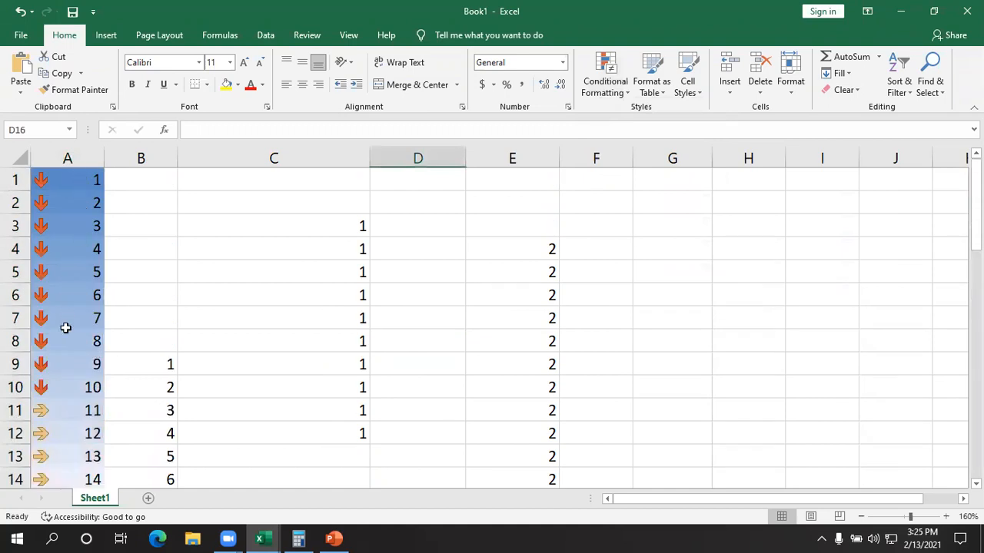
scroll(58, 325, "down", 5)
scroll(69, 353, "down", 2)
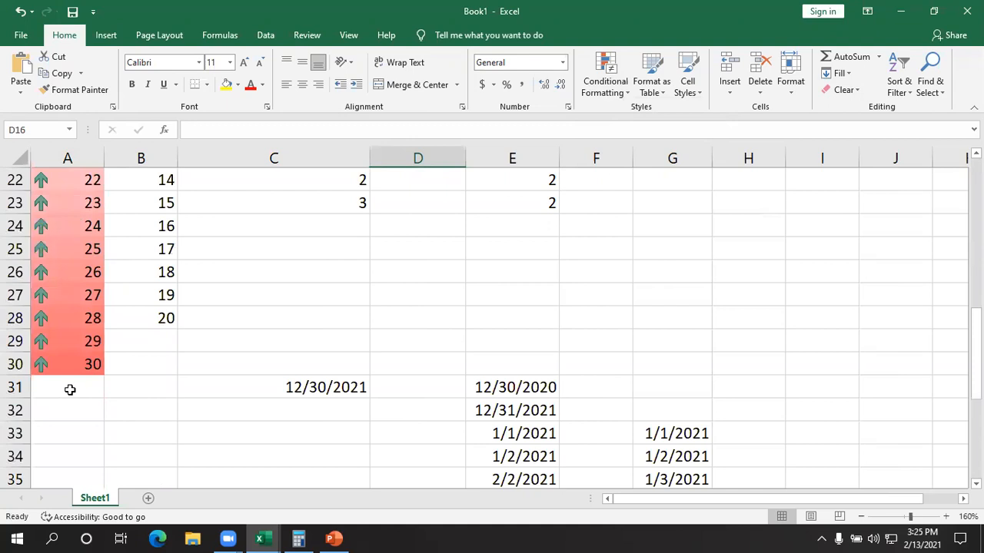
scroll(92, 382, "up", 4)
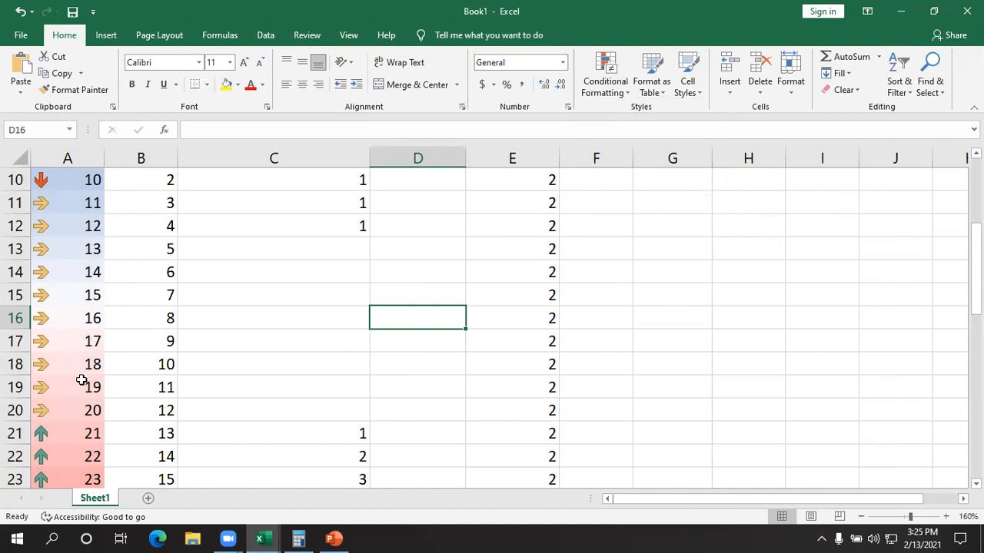
- Review the conditional formatting categories from Highlight Cells Rules to Icon Sets and the Format as Table style gallery
left_click(432, 338)
left_click(572, 360)
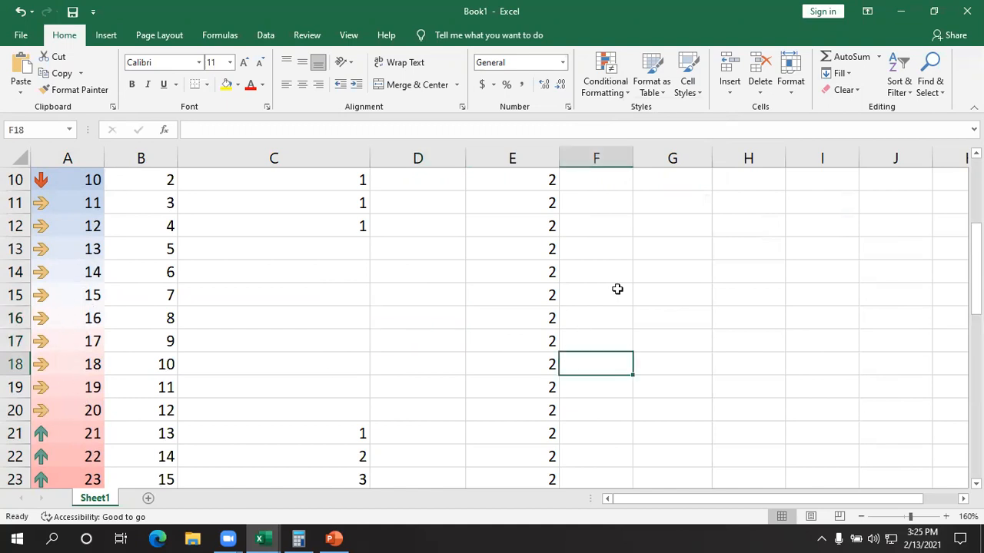
left_click(615, 92)
left_click(618, 96)
left_click(654, 78)
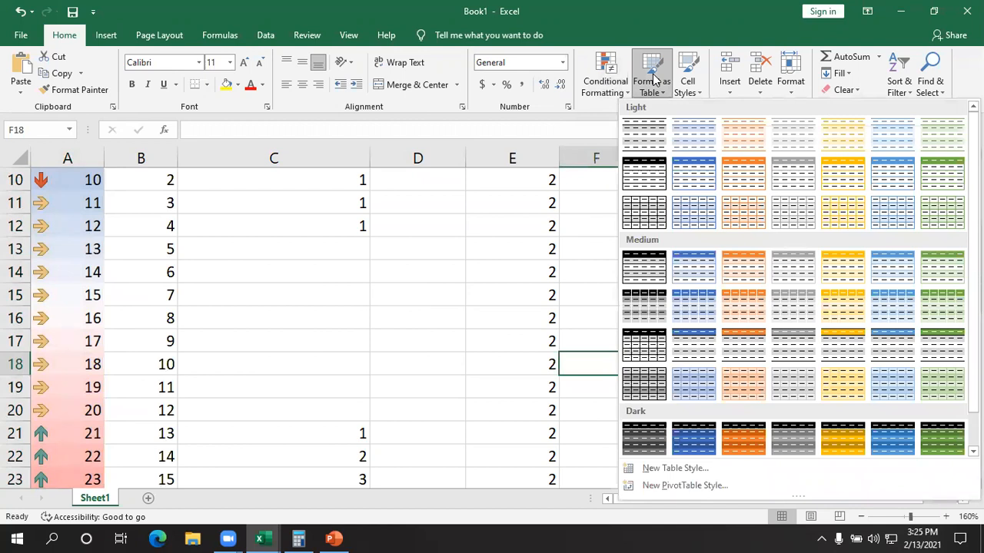
left_click(653, 79)
left_click(607, 84)
mouse_move(626, 119)
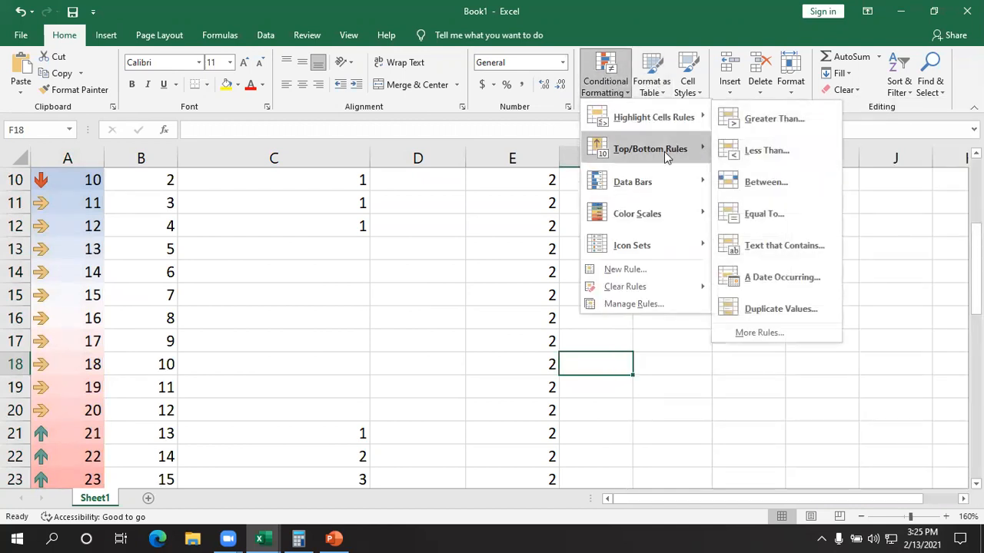
mouse_move(664, 151)
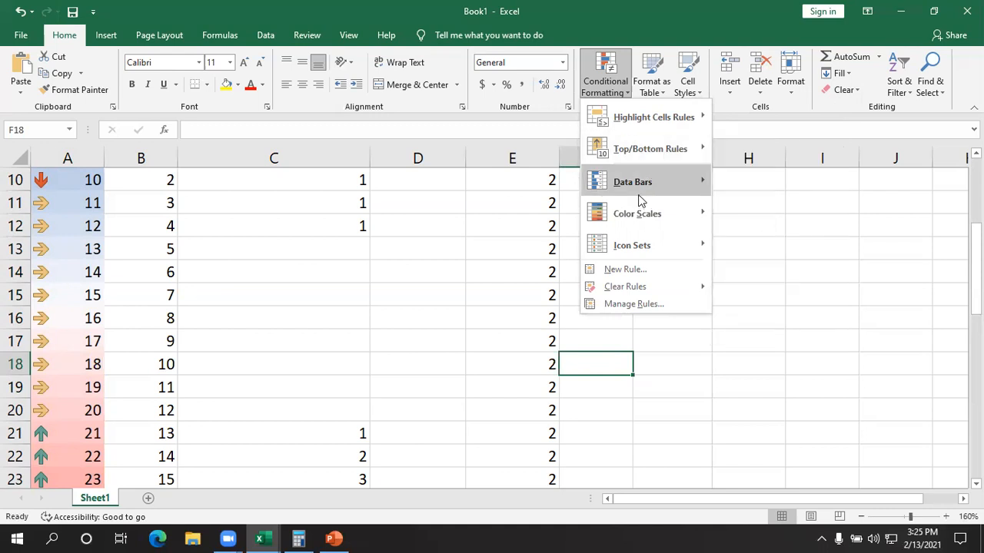
mouse_move(636, 196)
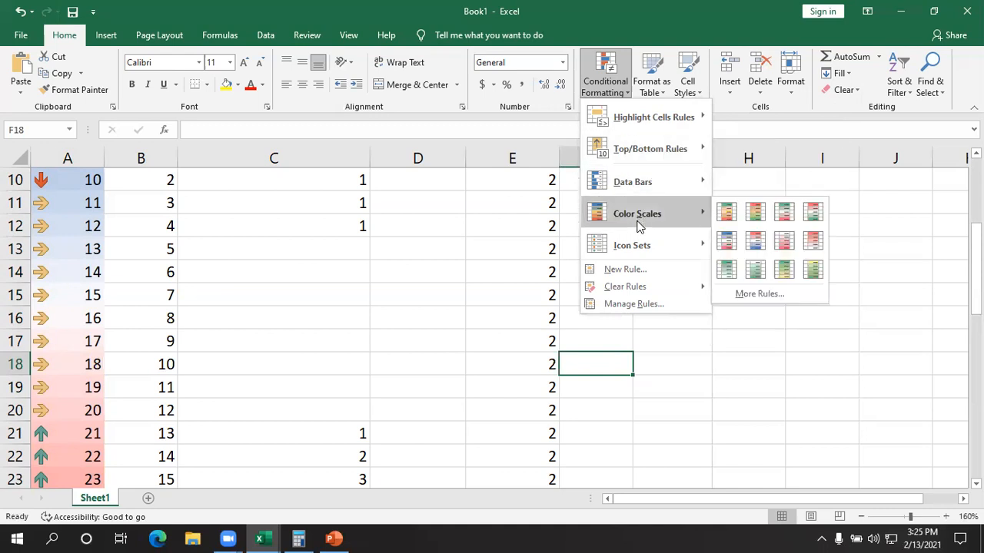
mouse_move(634, 254)
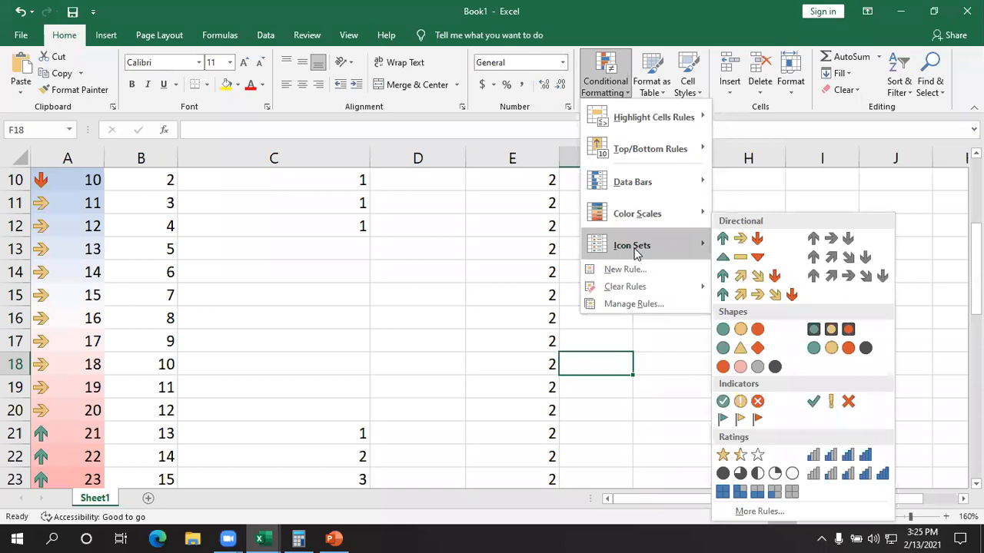
left_click(492, 260)
left_click(659, 78)
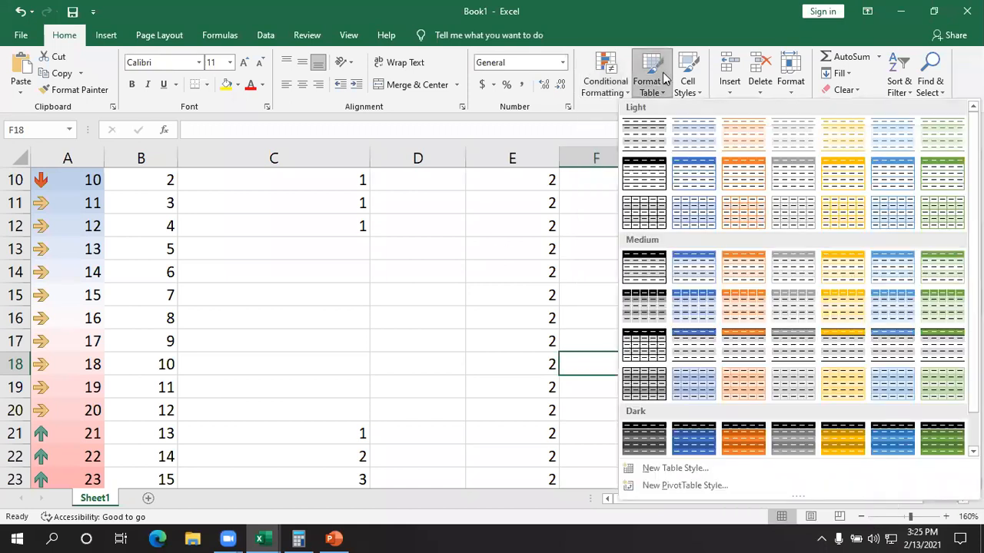
left_click(351, 283)
- Clear the contents of the range A10:H45
left_click_drag(72, 185, 720, 536)
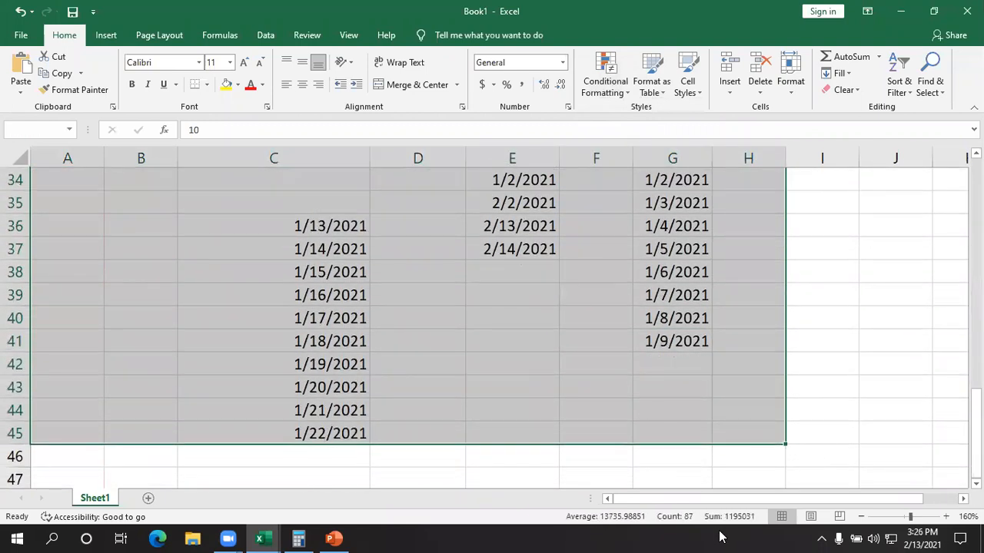
key("Delete")
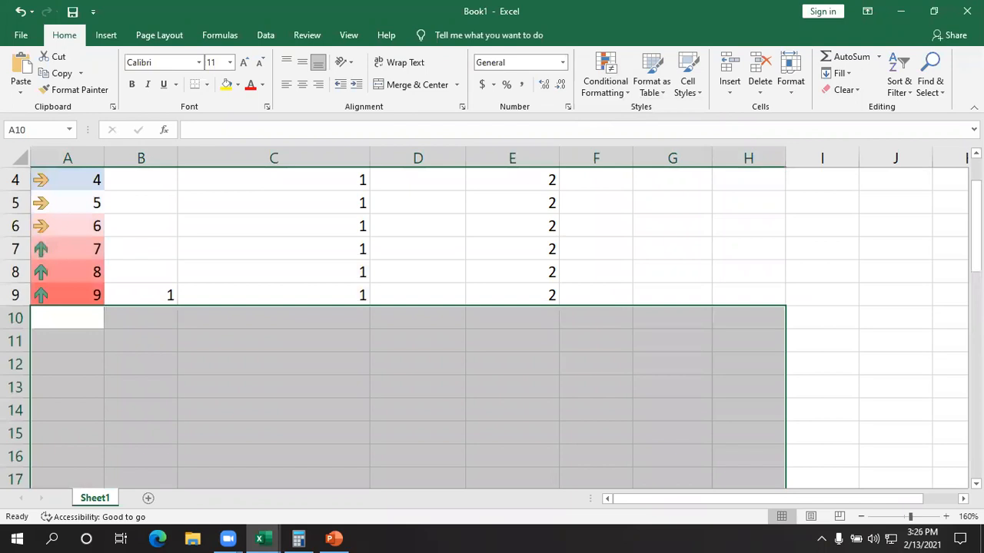
- Try to clear the remaining numbers and conditional formatting from columns A to G above row 13
left_click(837, 334)
left_click_drag(663, 359, 31, 181)
key("BackSpace")
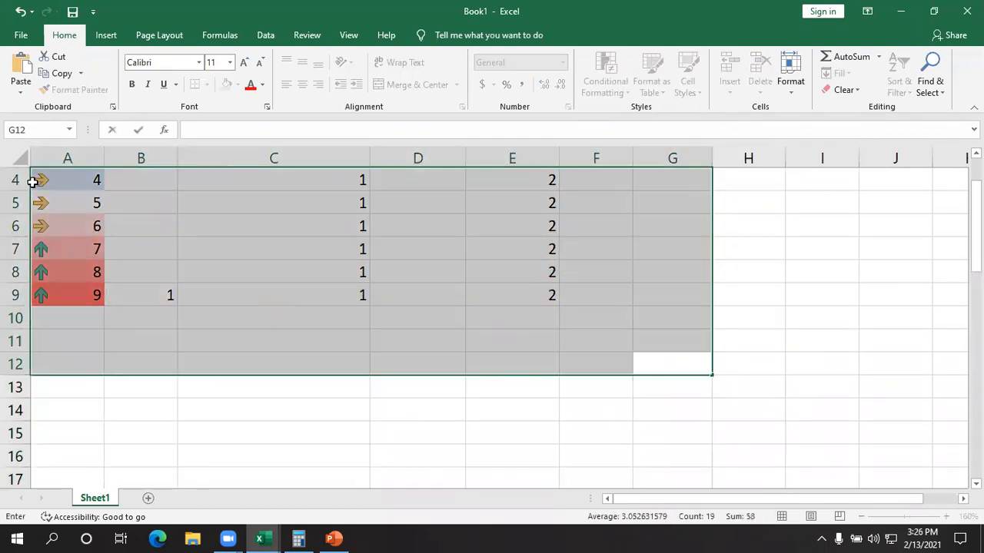
left_click(843, 90)
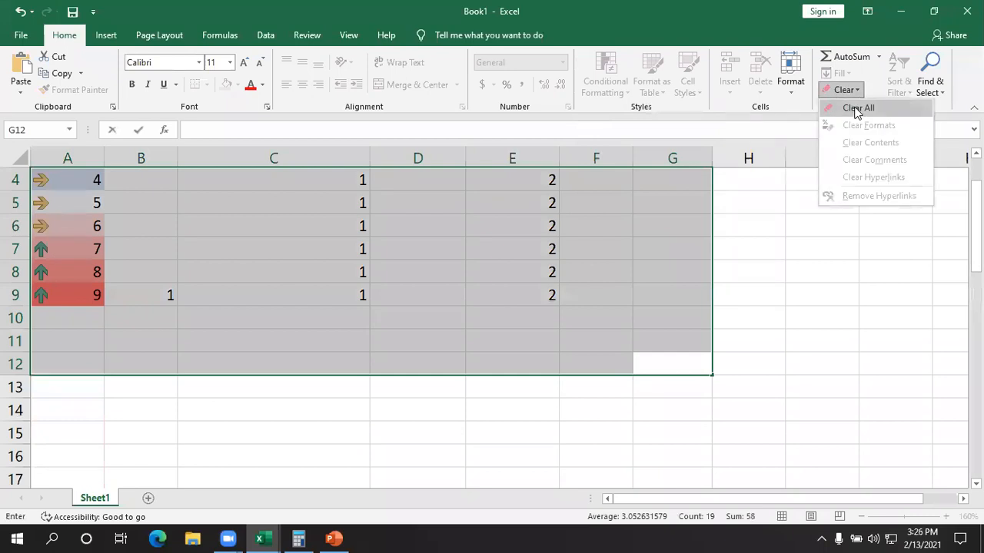
left_click(858, 110)
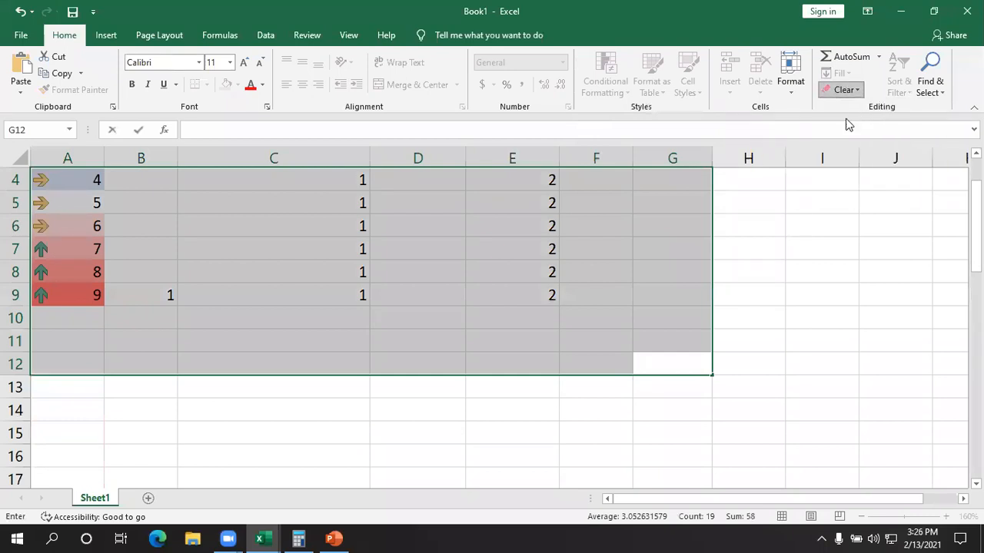
left_click(815, 295)
left_click_drag(668, 378, 63, 138)
left_click(898, 367)
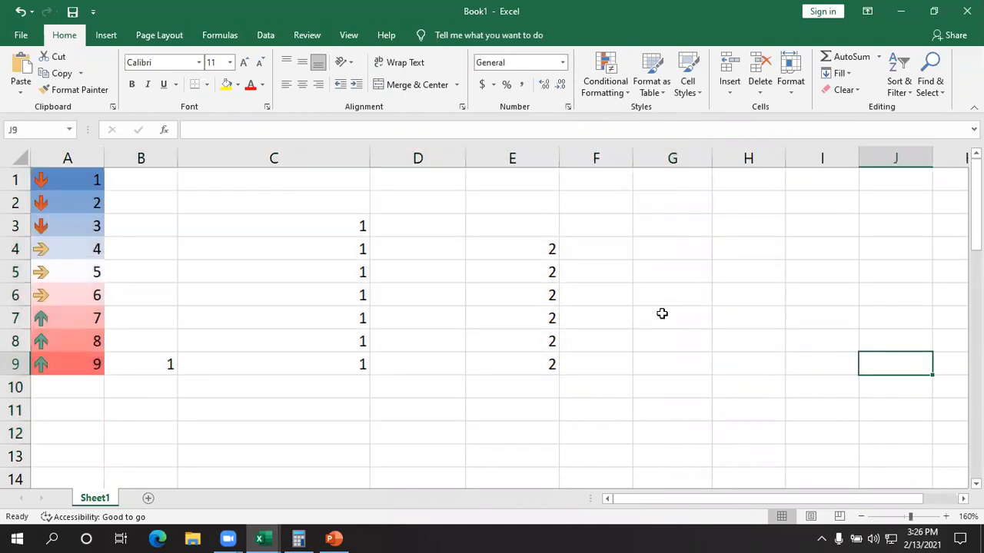
- Create a new blank workbook and enter the header names in A1
key("ctrl+n")
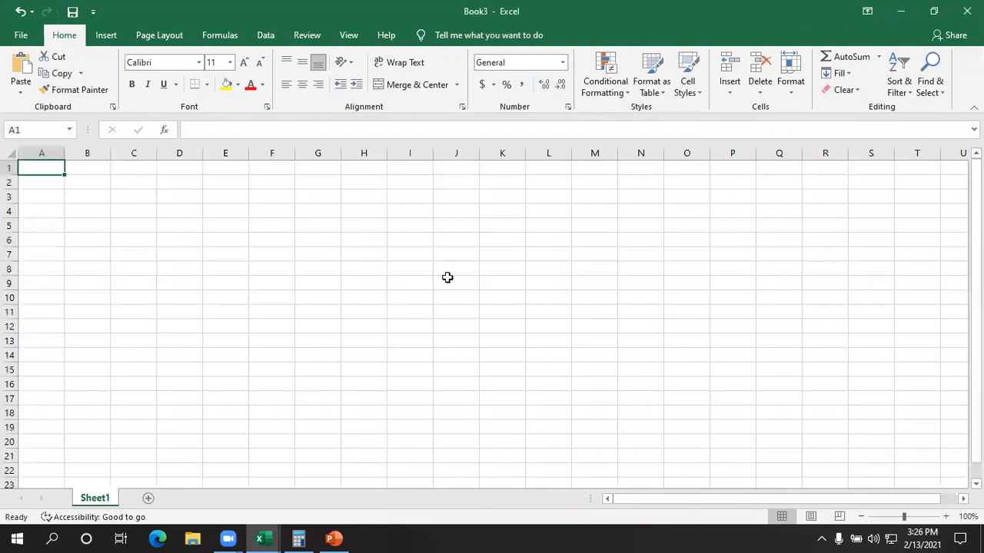
scroll(61, 186, "up", 7, "ctrl")
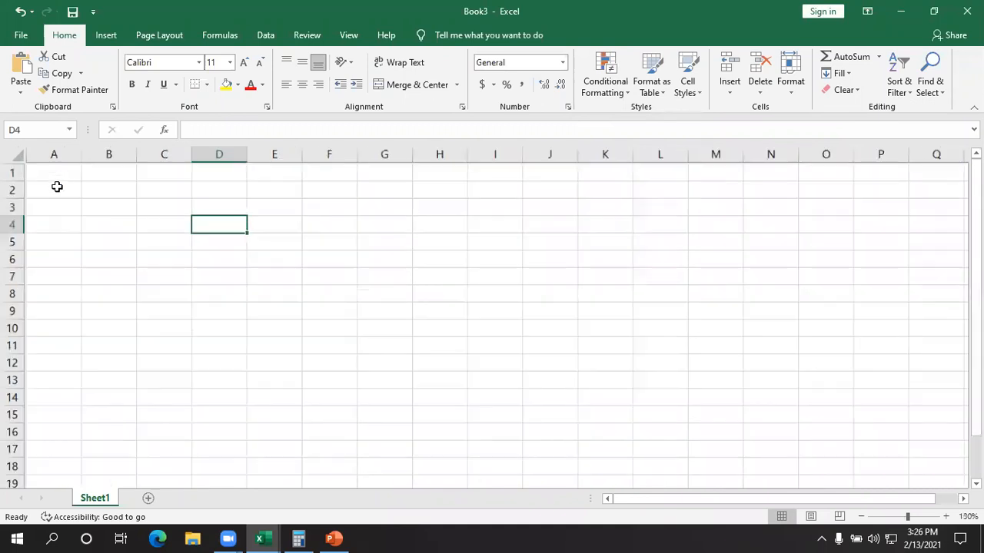
left_click(89, 195)
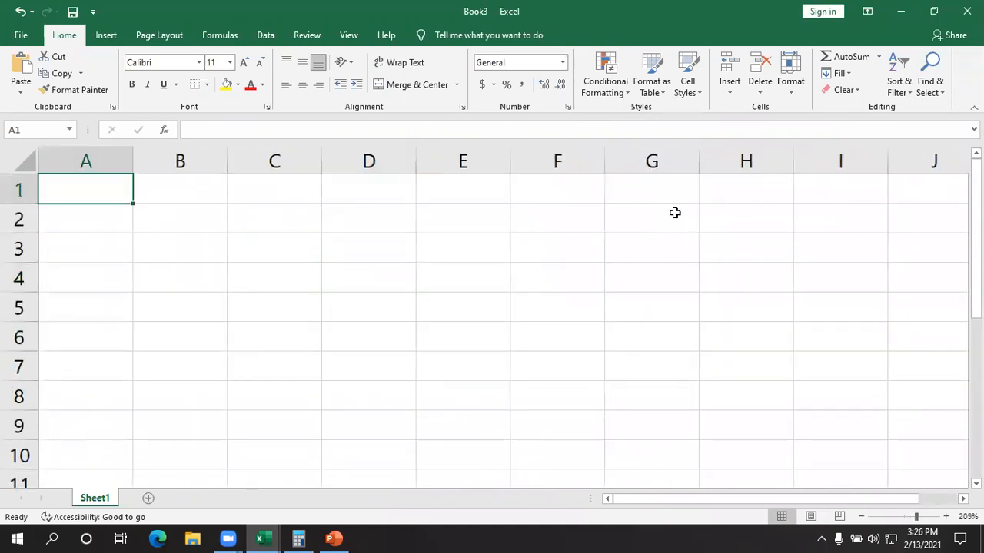
type("names")
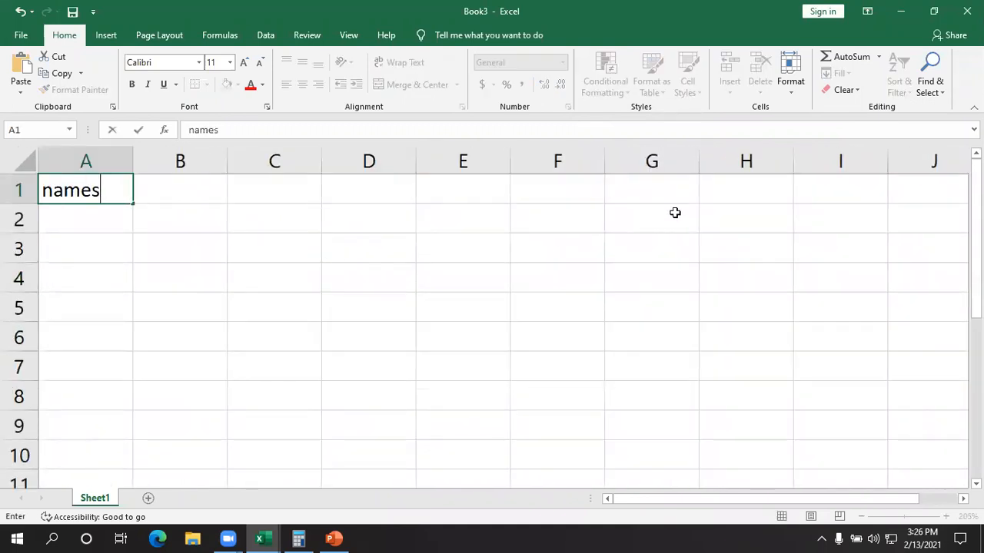
key("Return")
- Enter a person's first name in each of the cells A2 and A3
type("bdjsh")
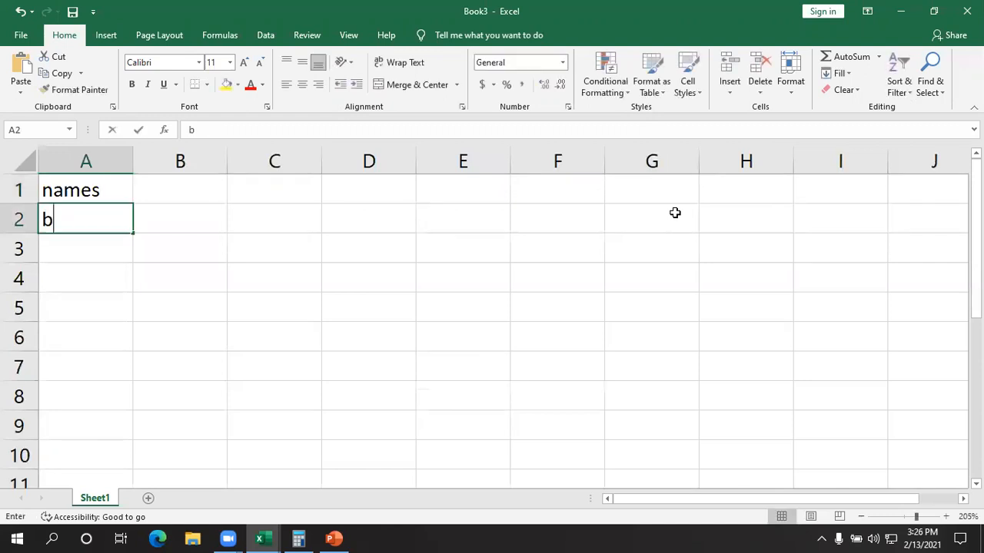
key("BackSpace")
key("BackSpace")
key("BackSpace")
key("BackSpace")
type("rakshA")
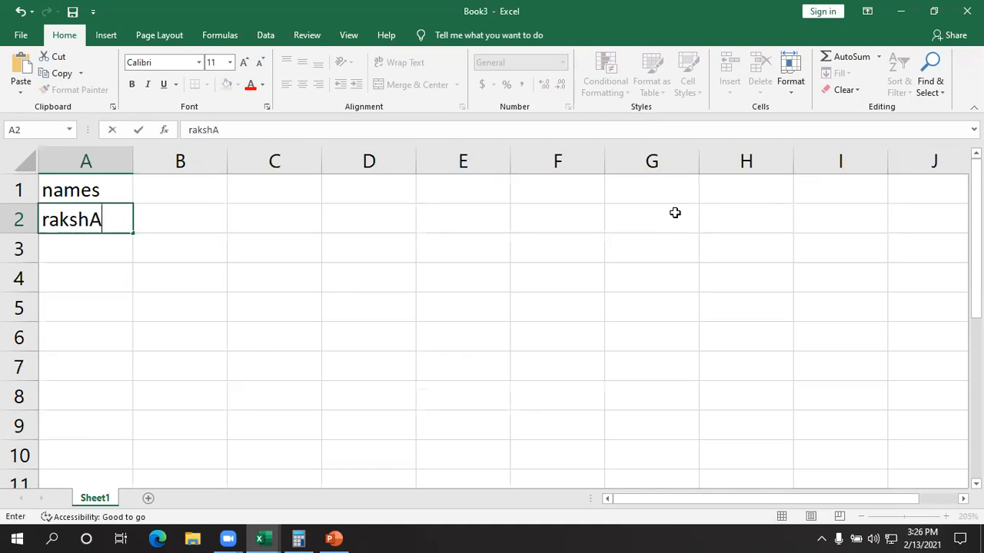
key("Return")
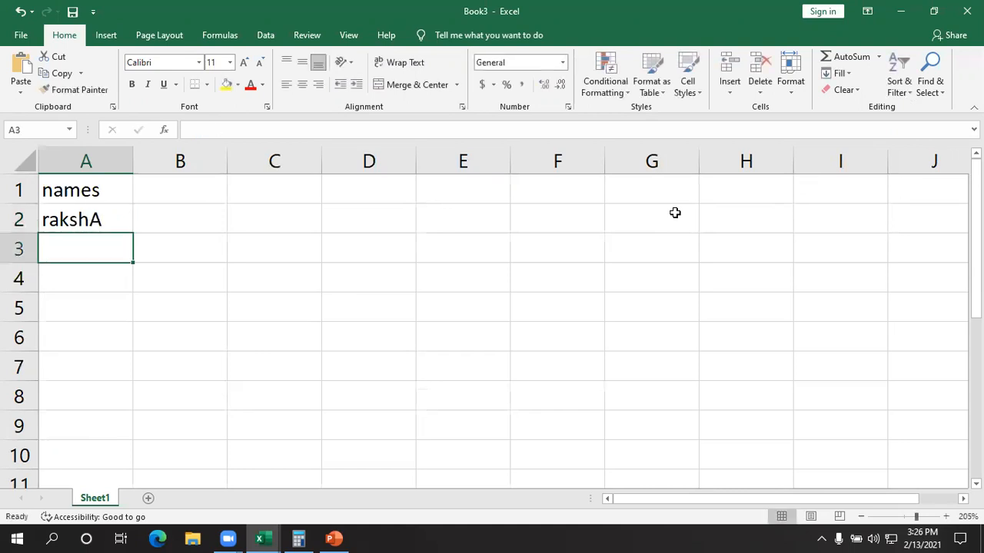
type("DEEKSHA")
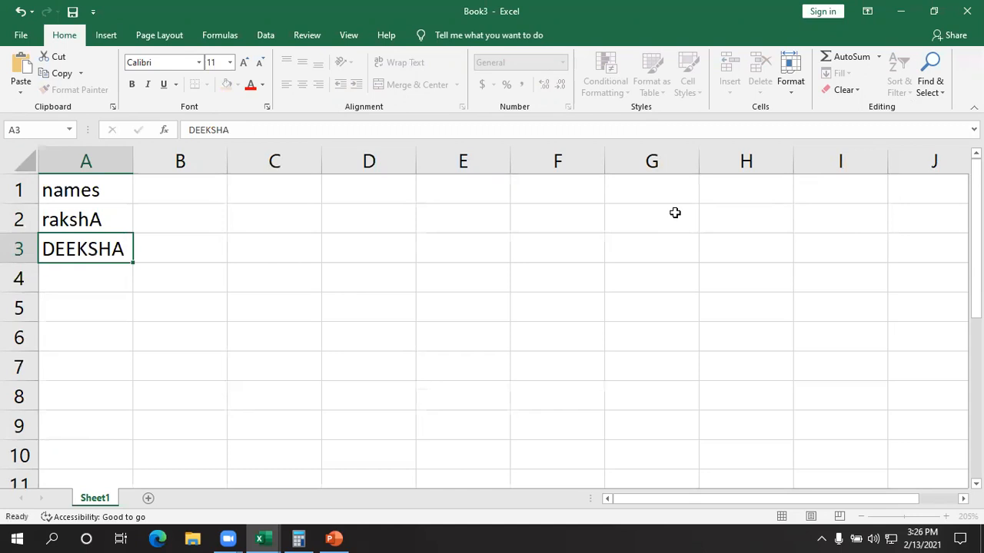
key("Return")
- Continue the names column with three more first names in A4:A6
type("PR")
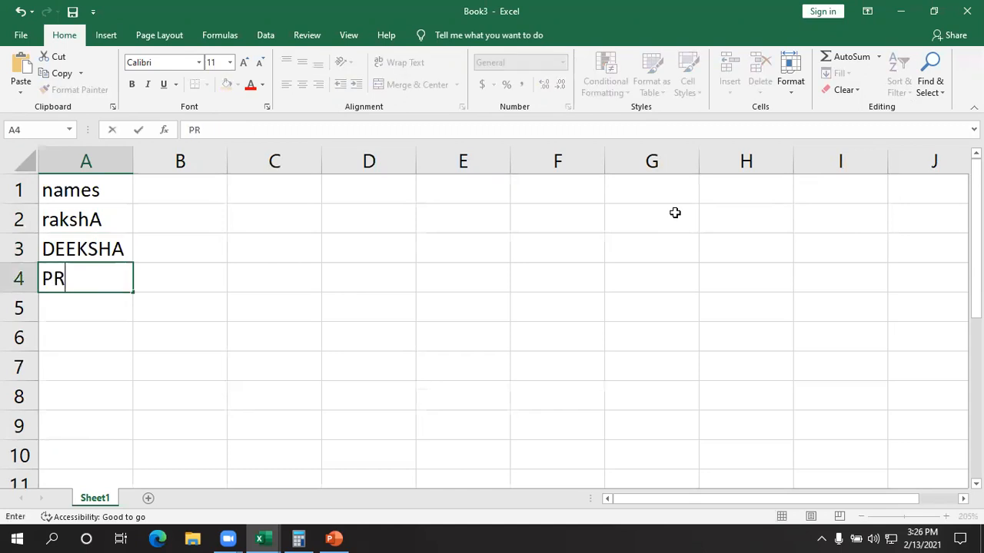
type("UTHVI")
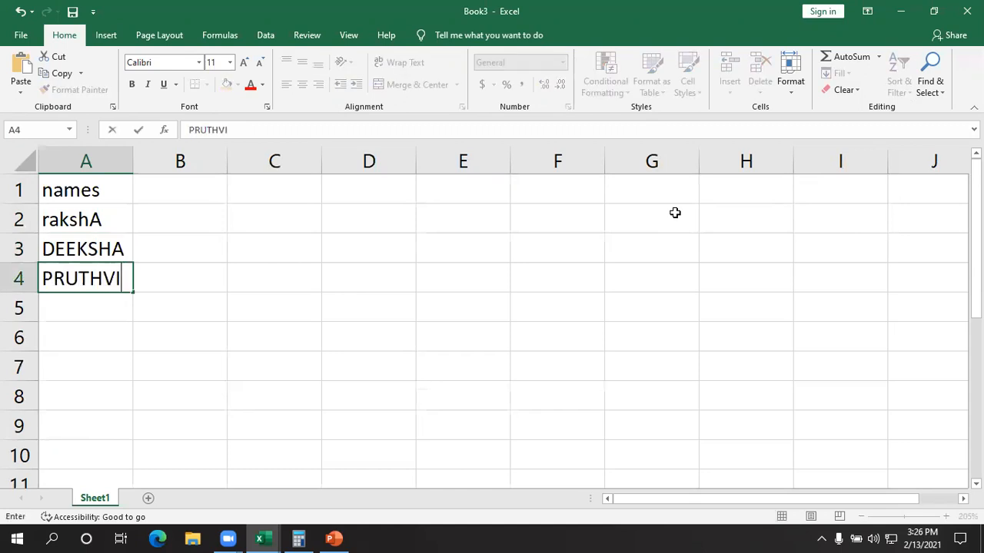
key("Return")
type("AISH")
key("Return")
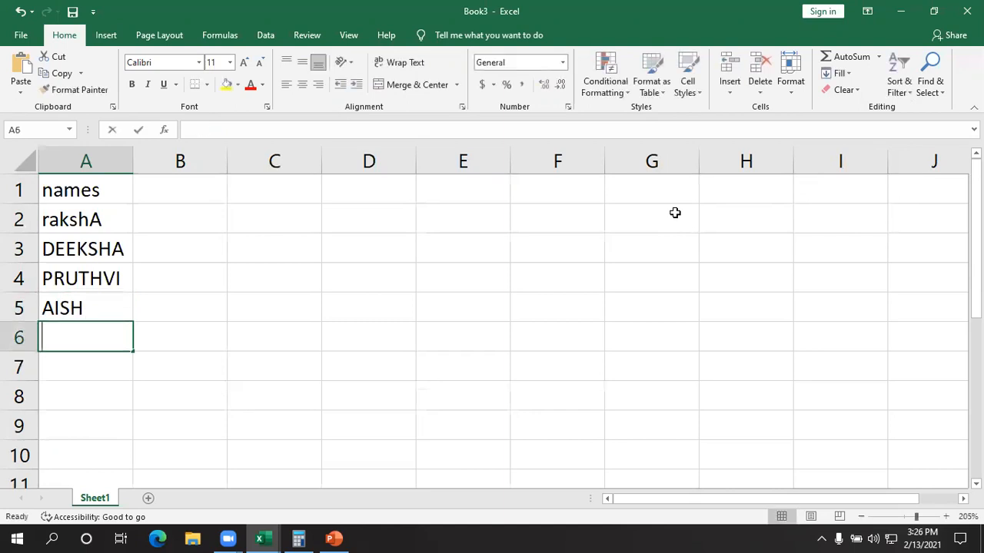
type("GEETHA")
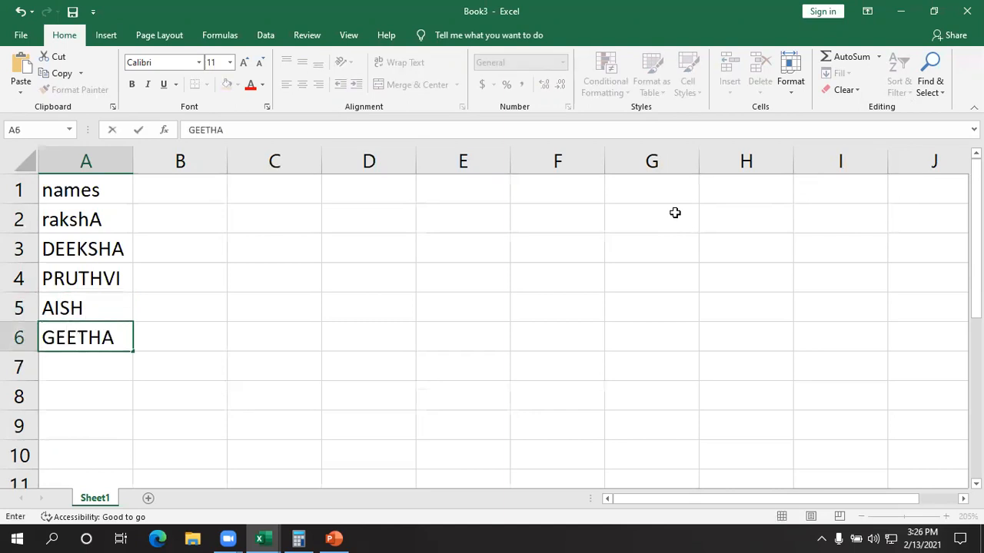
- Enter the header FEES in B1 and the fee 5252 in B2
left_click(166, 178)
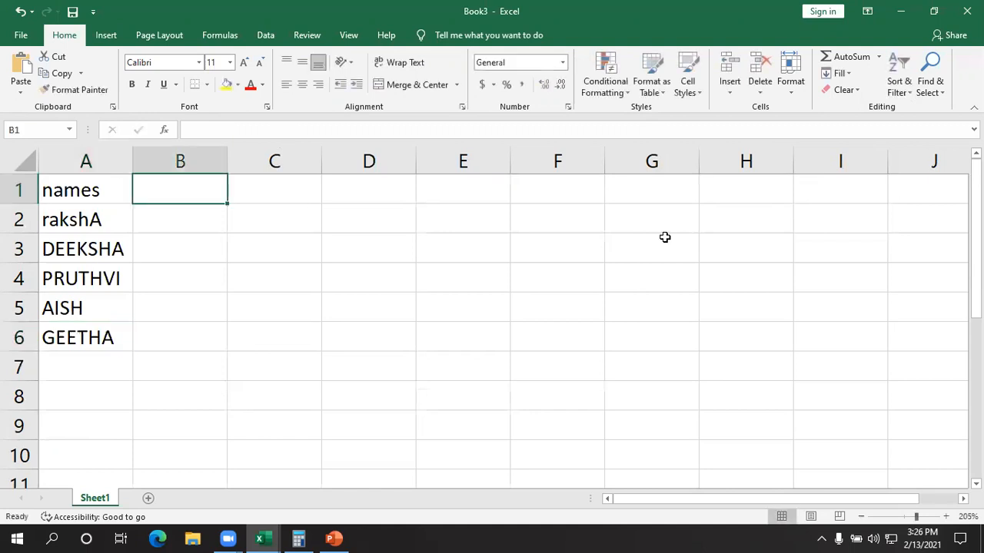
type("FEES")
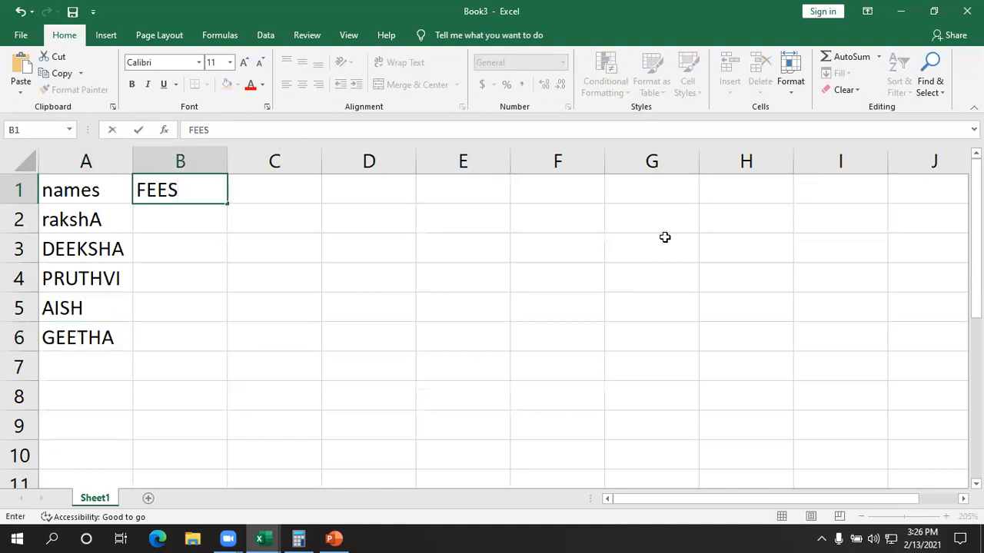
key("Return")
type("52")
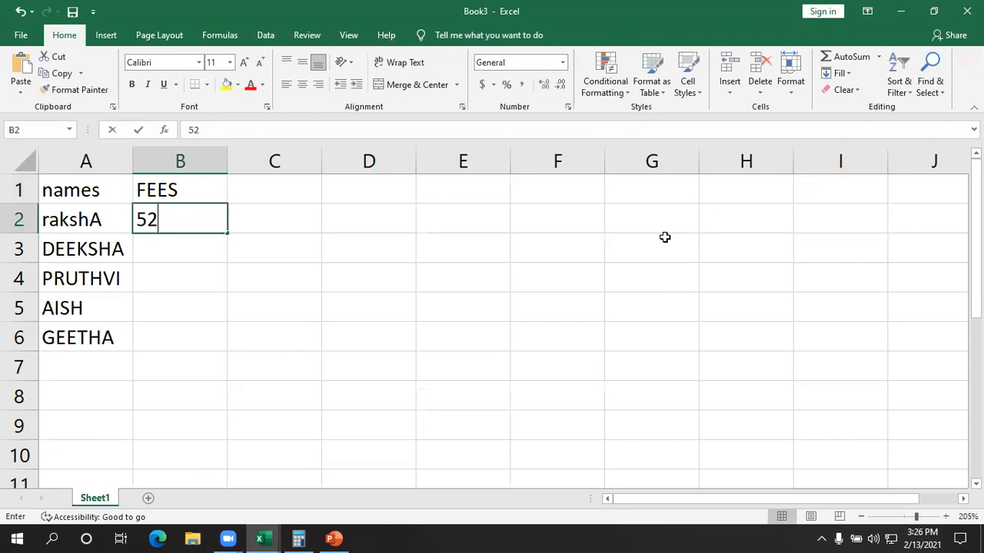
type("363995")
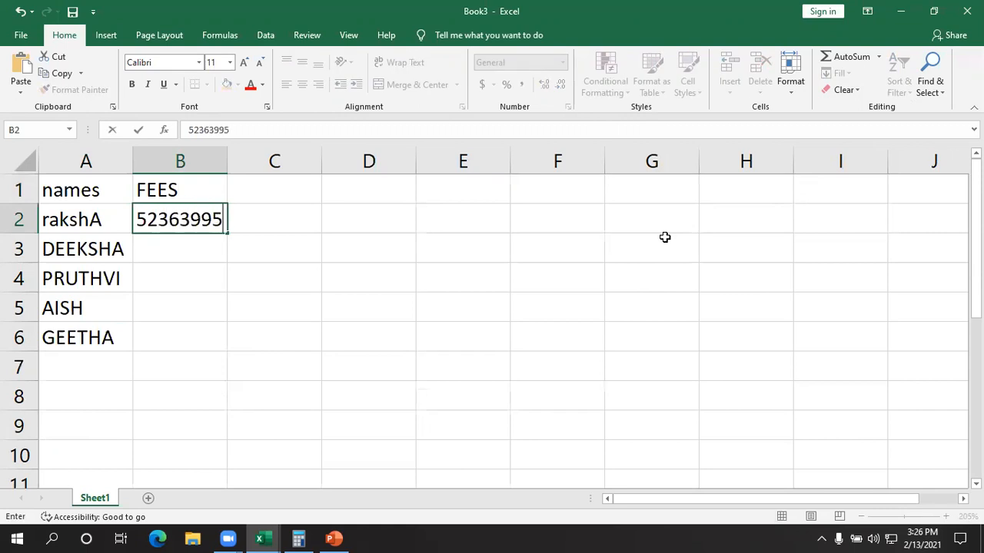
type("6265")
key("BackSpace")
key("BackSpace")
key("BackSpace")
key("BackSpace")
key("BackSpace")
key("BackSpace")
key("BackSpace")
key("BackSpace")
key("BackSpace")
key("BackSpace")
key("BackSpace")
type("252")
key("Return")
- Enter the fees 2524, 2454, 2541 and 2524 in B3:B6
type("2524")
key("Return")
type("2454")
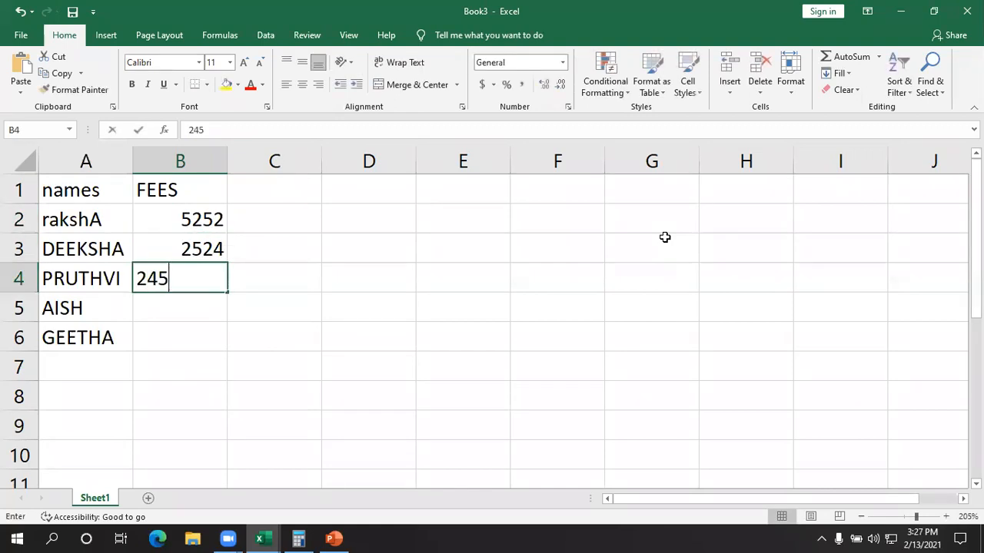
key("Return")
type("254")
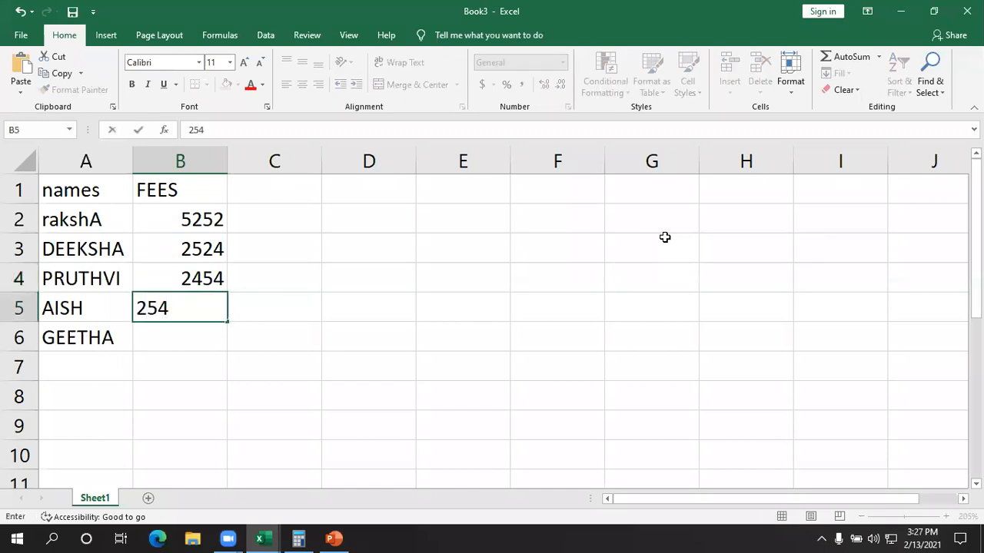
type("1")
key("Return")
type("2524")
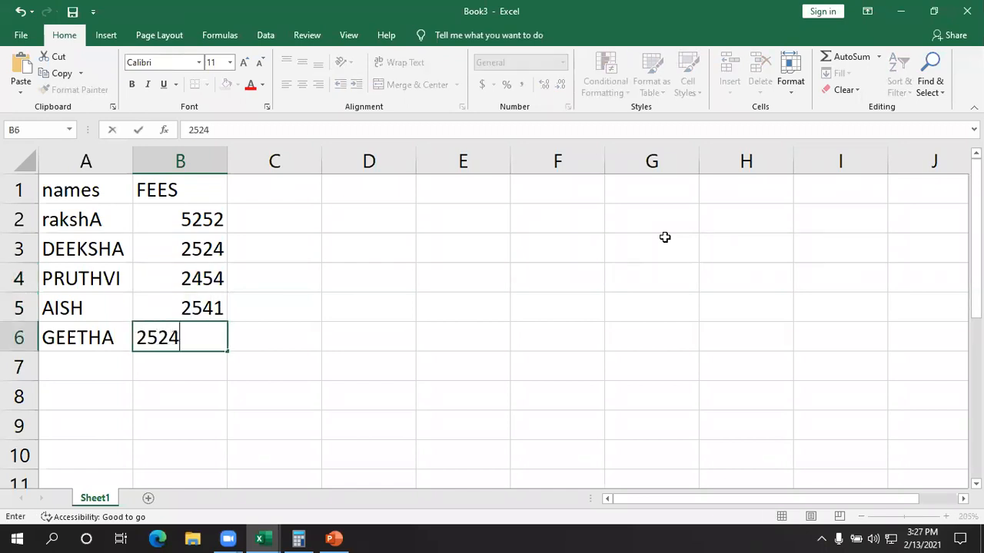
key("Return")
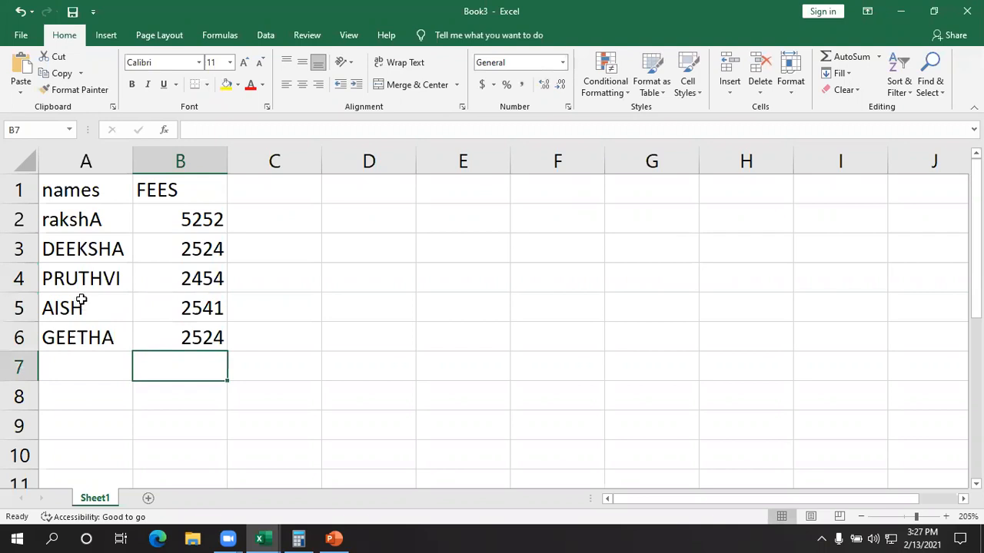
left_click_drag(77, 187, 192, 338)
left_click(419, 287)
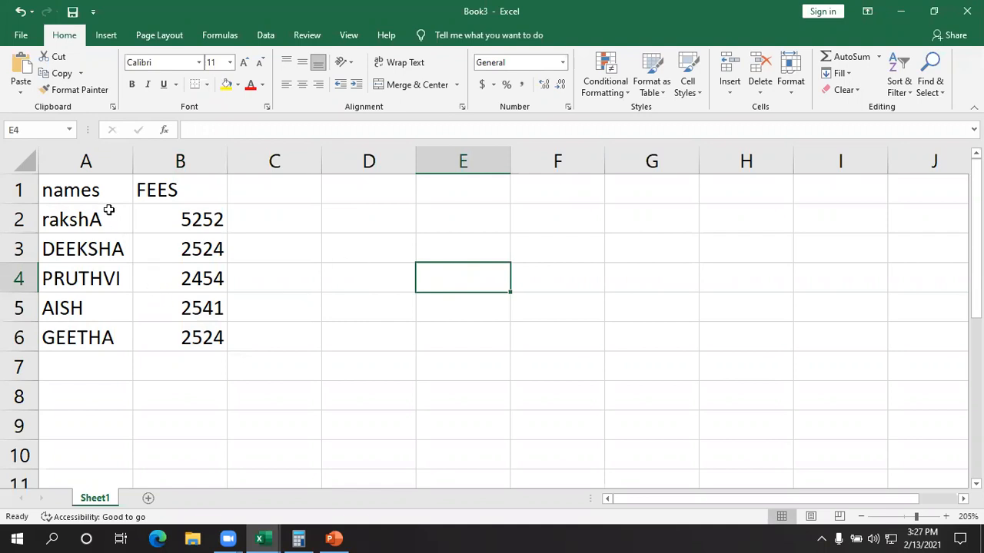
left_click(98, 188)
mouse_move(107, 217)
left_mouse_down()
mouse_move(158, 315)
mouse_move(162, 345)
left_mouse_up()
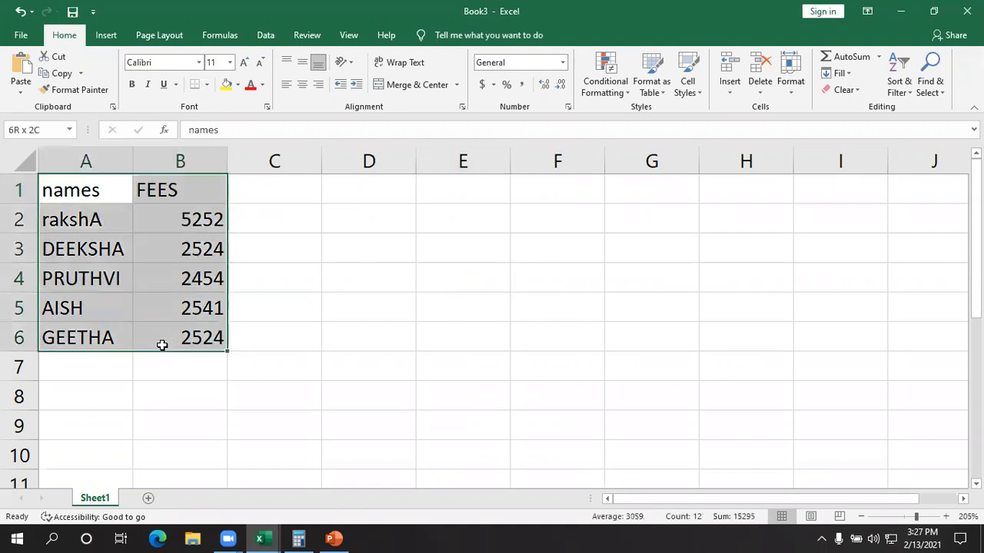
left_click(424, 299)
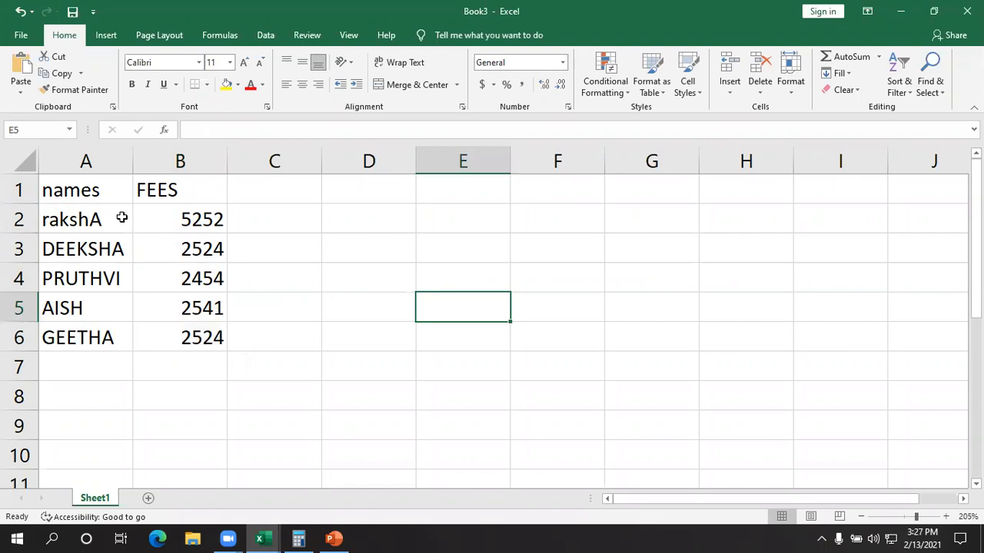
- Format A1:B6 as a table with headers, using the green style with a black header row from the Dark group
left_click_drag(94, 190, 163, 348)
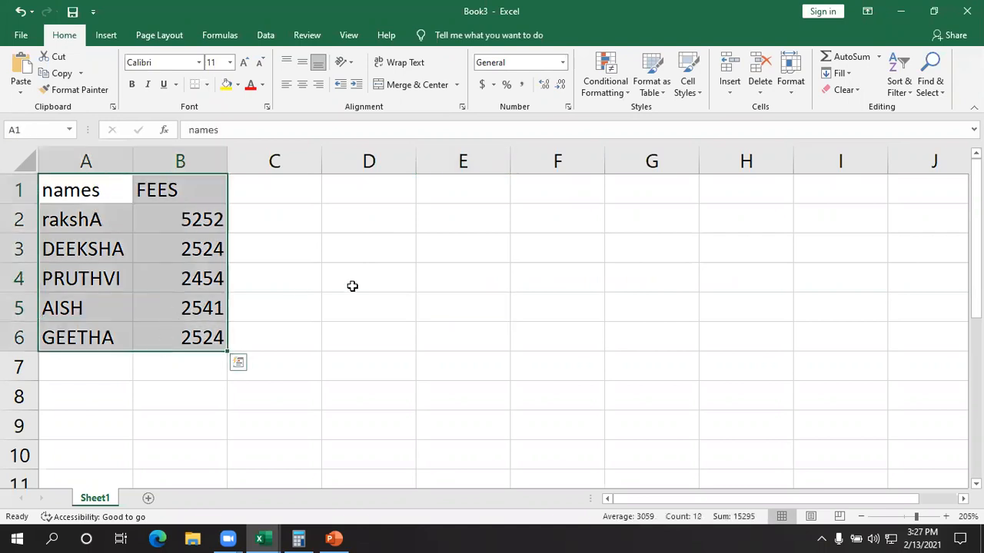
left_click(663, 83)
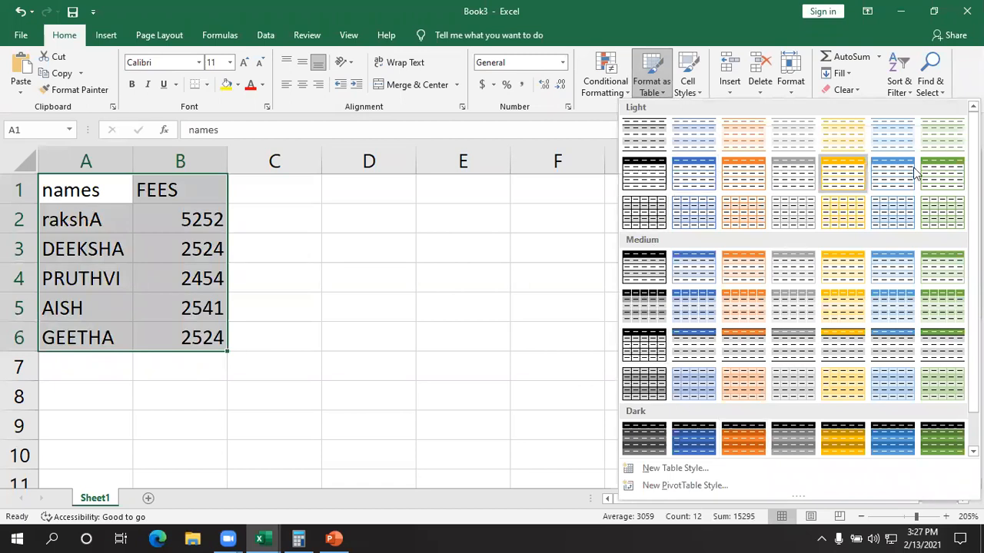
left_click(942, 448)
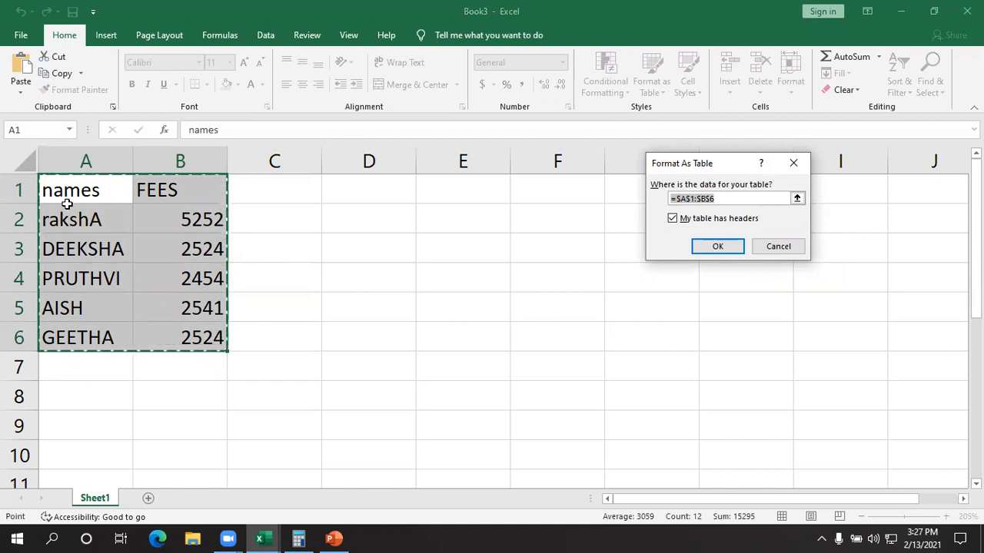
left_click_drag(67, 201, 469, 370)
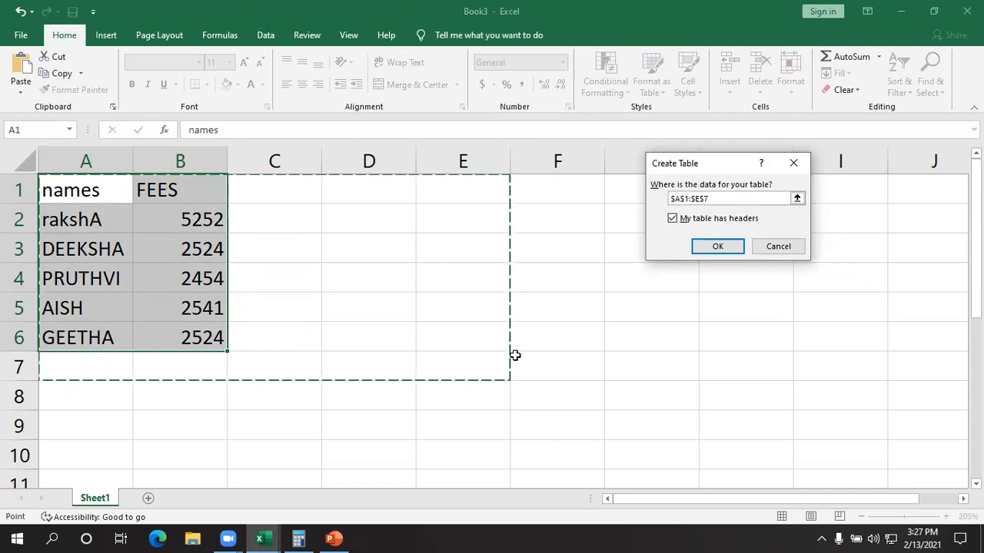
left_click_drag(61, 186, 185, 344)
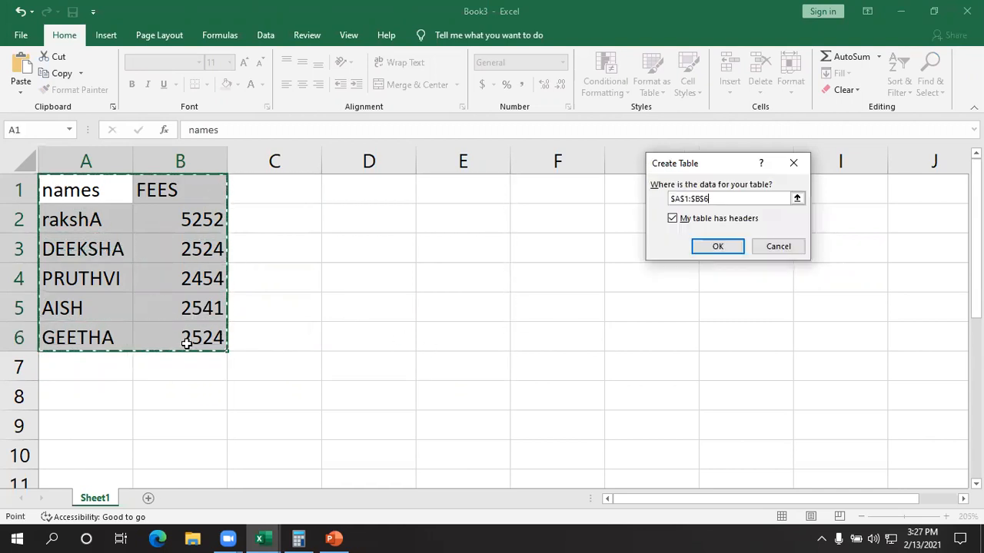
left_click_drag(81, 190, 299, 389)
left_click_drag(70, 189, 185, 342)
left_click(719, 246)
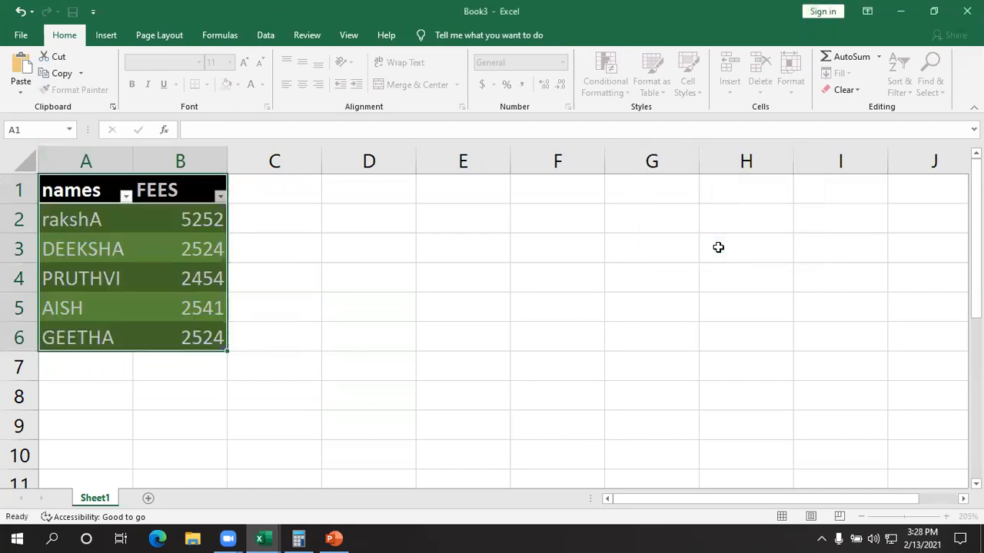
left_click(445, 301)
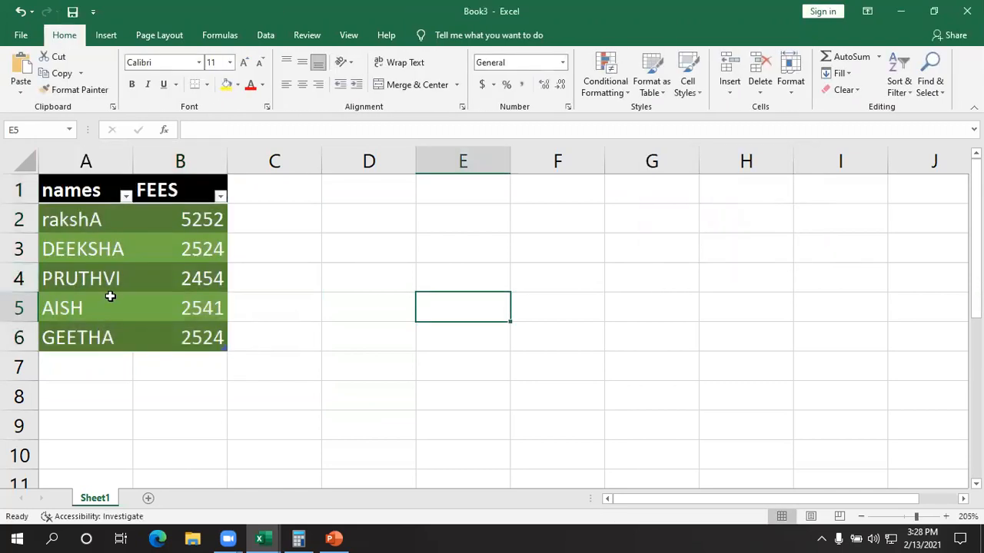
scroll(110, 297, "up", 6, "ctrl")
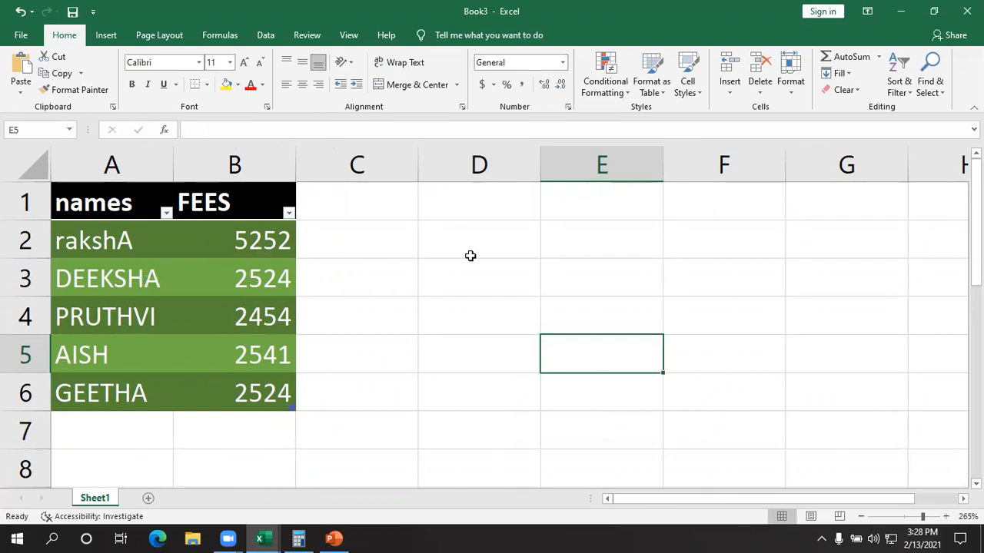
left_click(468, 355)
left_click(467, 421)
left_click(476, 319)
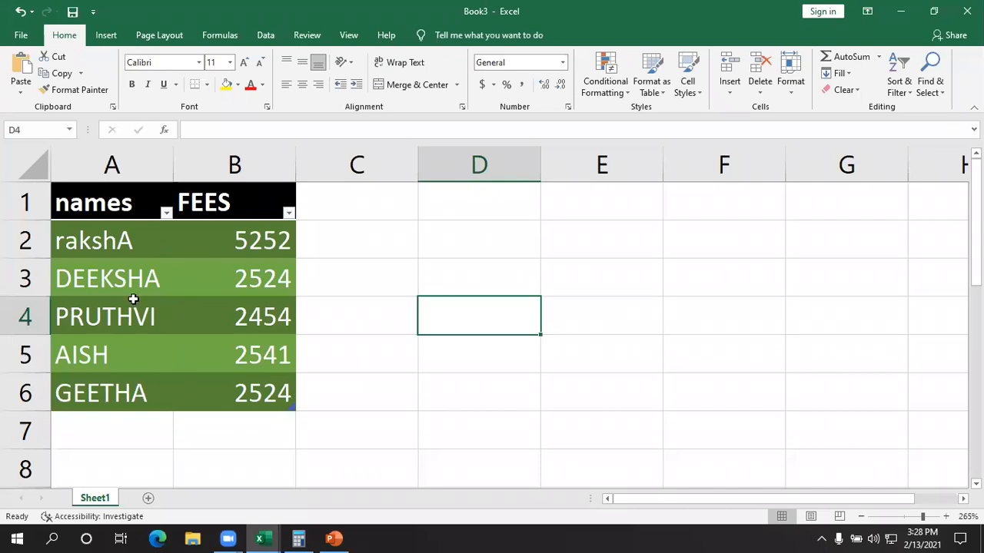
left_click(432, 288)
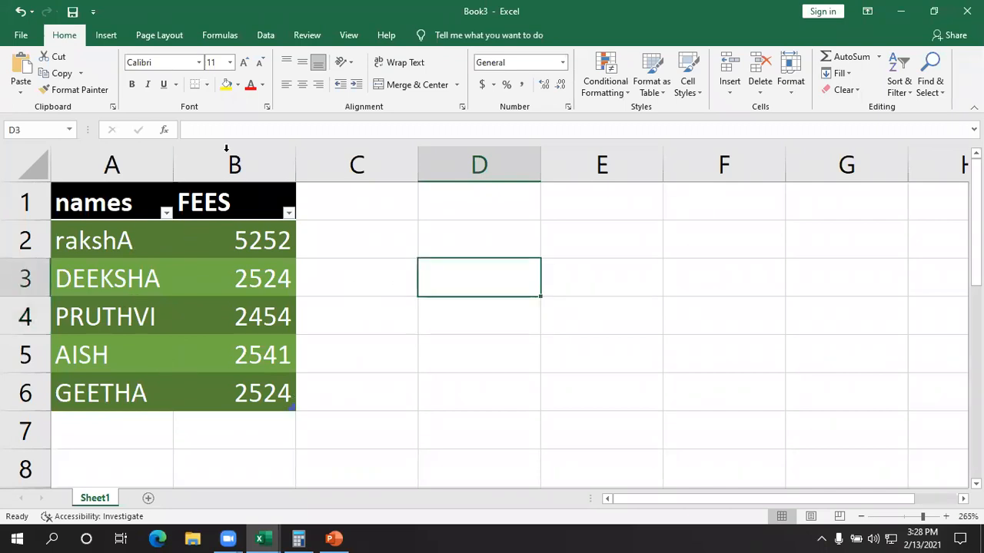
- Restyle the table in A1:B6 with the yellow banded style in the last row of the Medium group
left_click_drag(130, 201, 254, 395)
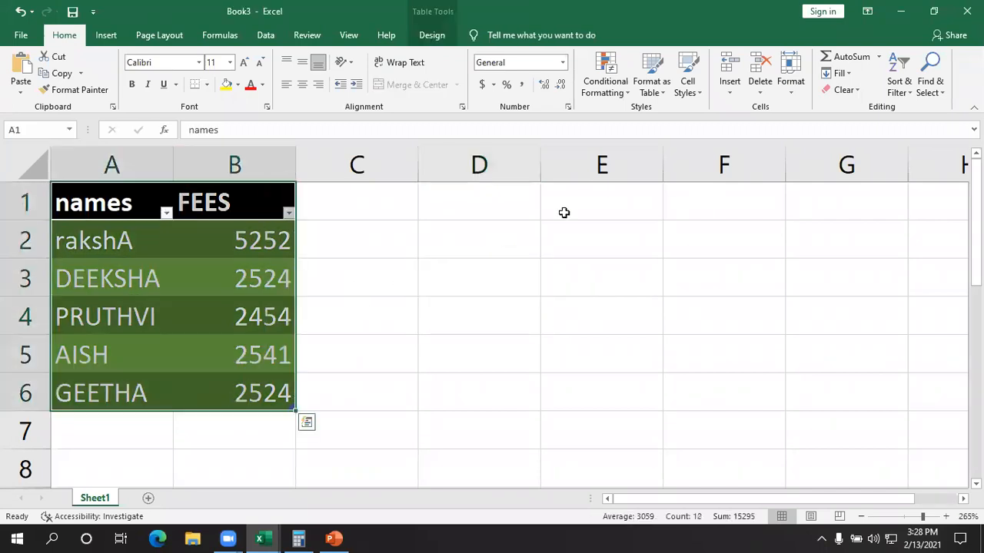
left_click(651, 85)
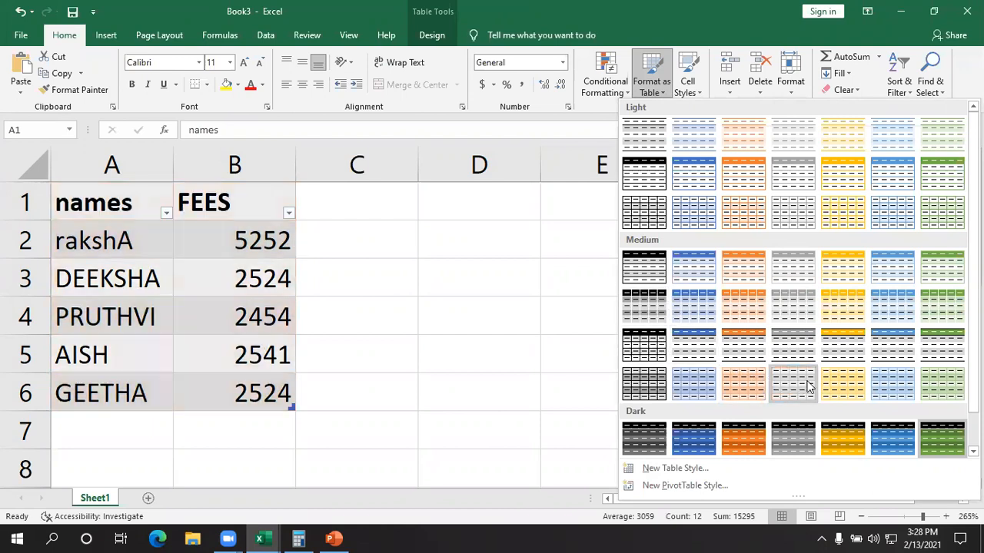
left_click(843, 382)
left_click(622, 362)
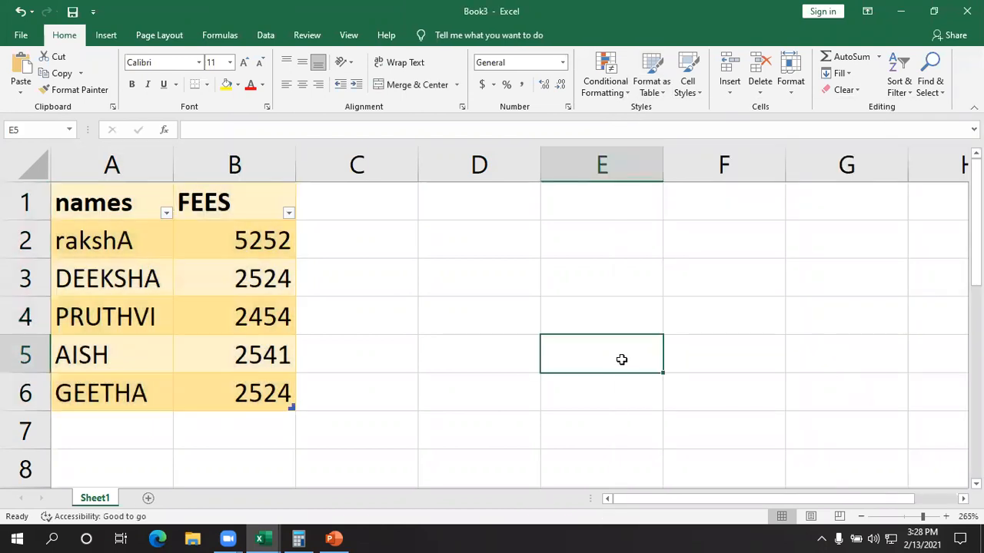
- Filter the names column to show only the entries in A2 and A3
left_click_drag(125, 201, 233, 400)
left_click(507, 353)
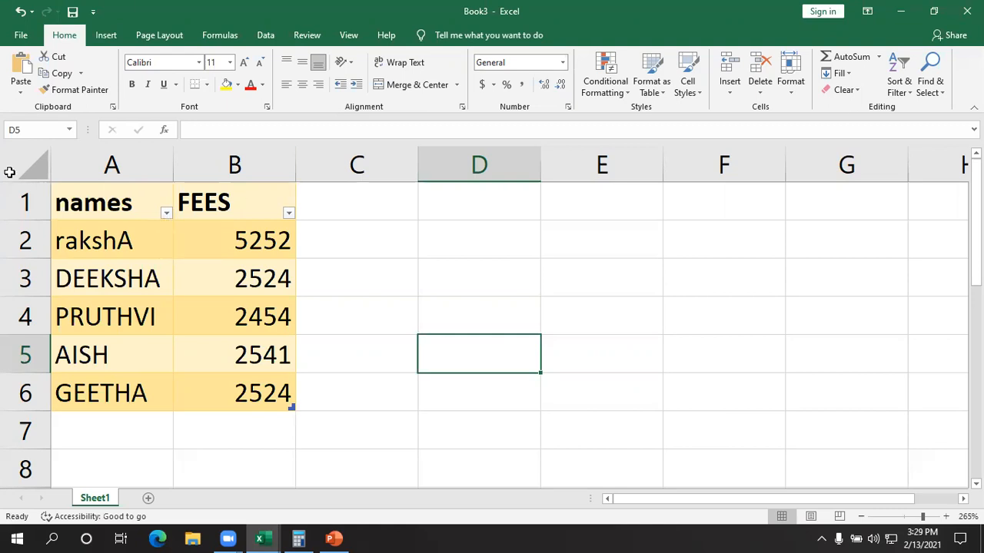
left_click(159, 211)
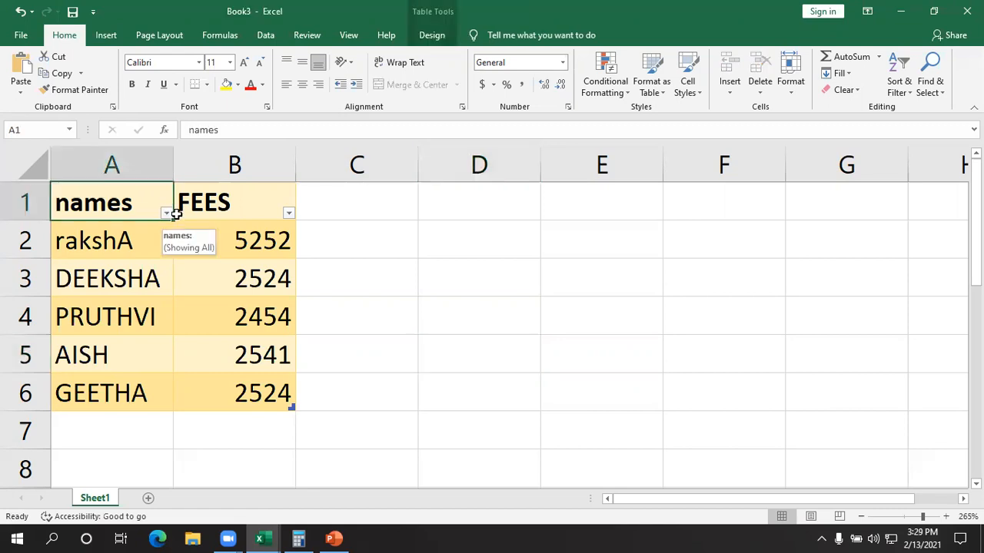
left_click(495, 306)
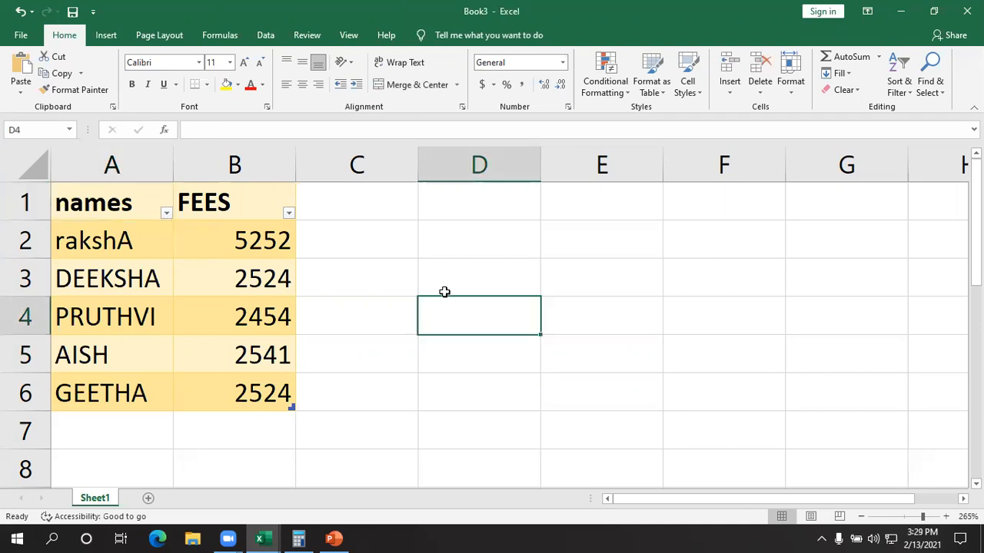
left_click(156, 204)
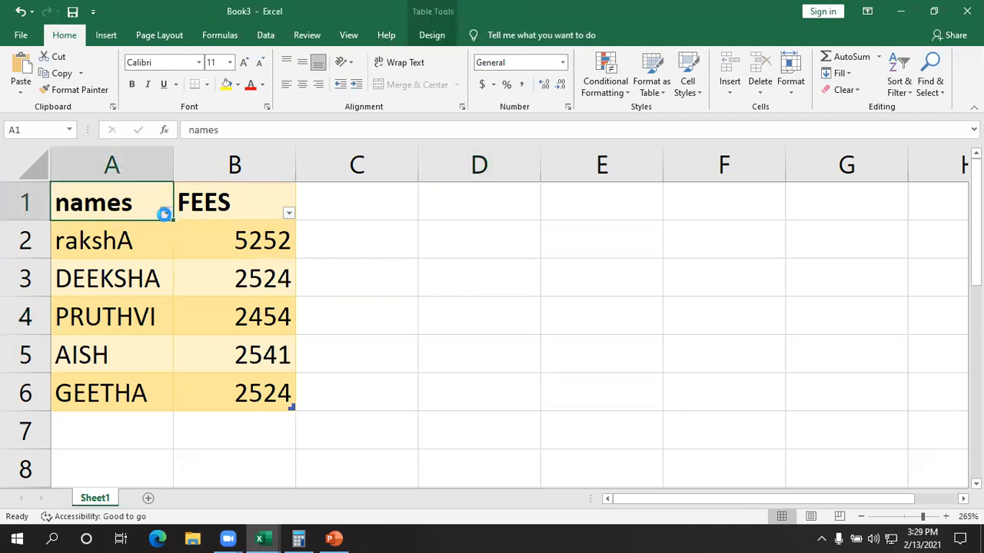
left_click(165, 214)
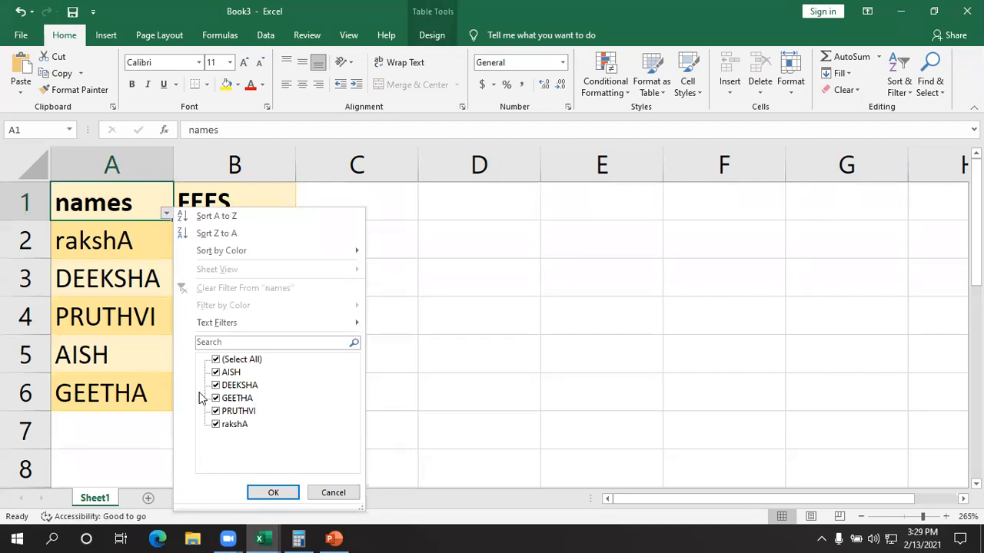
left_click(217, 373)
left_click(216, 398)
left_click(215, 411)
left_click(271, 494)
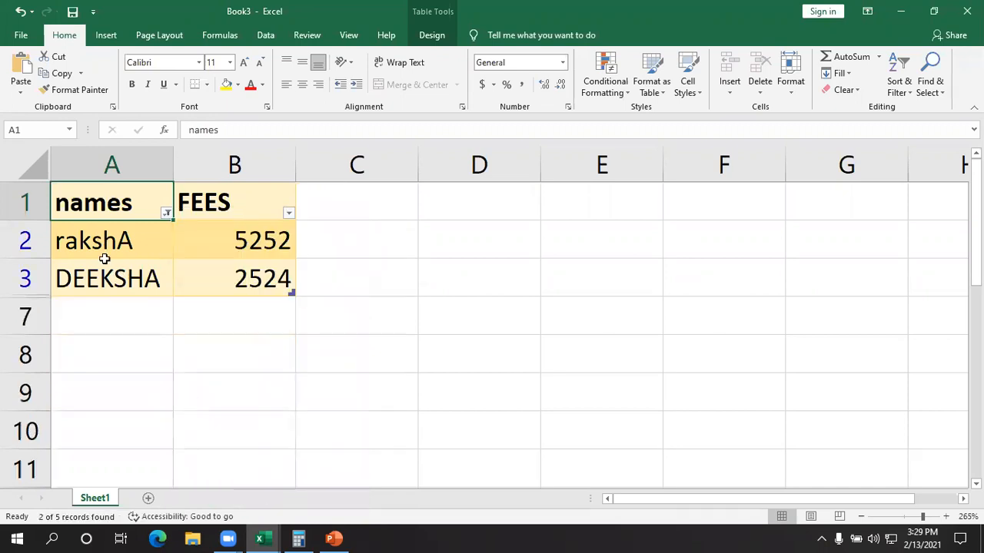
- Include the three excluded names in the names column filter again
left_click(168, 216)
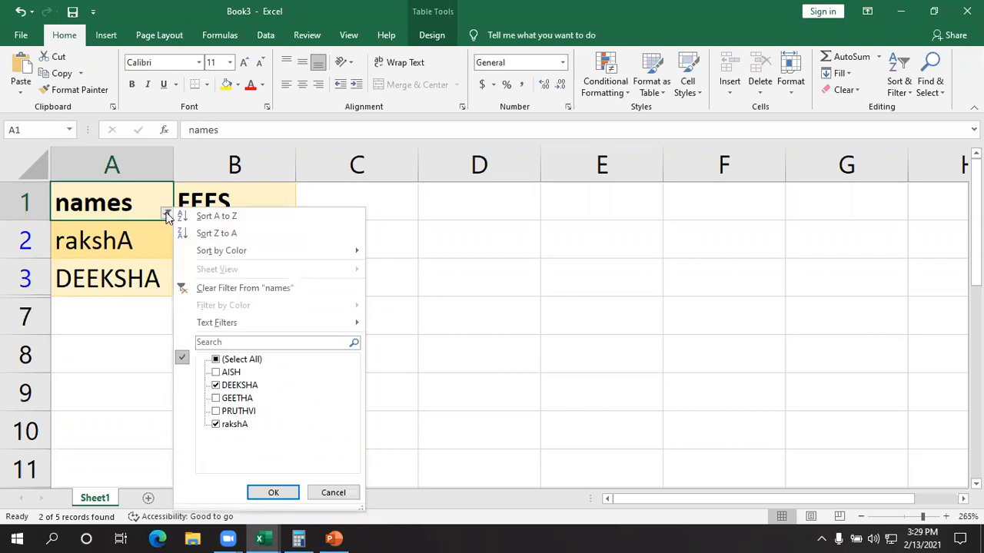
left_click(216, 411)
left_click(216, 398)
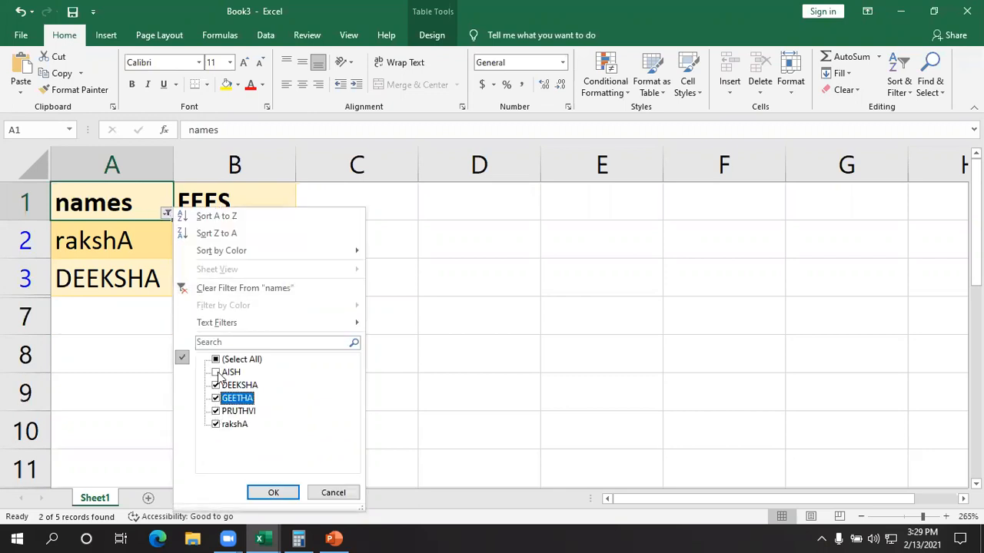
left_click(216, 372)
left_click(273, 495)
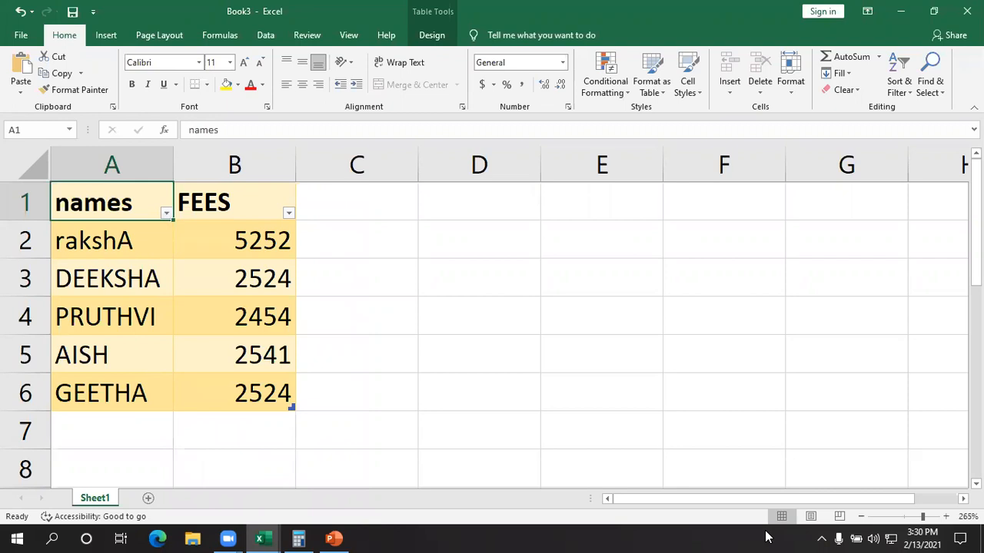
- Examine the table range A1:B6 and go through the names in A2:A6 one by one
left_click(766, 538)
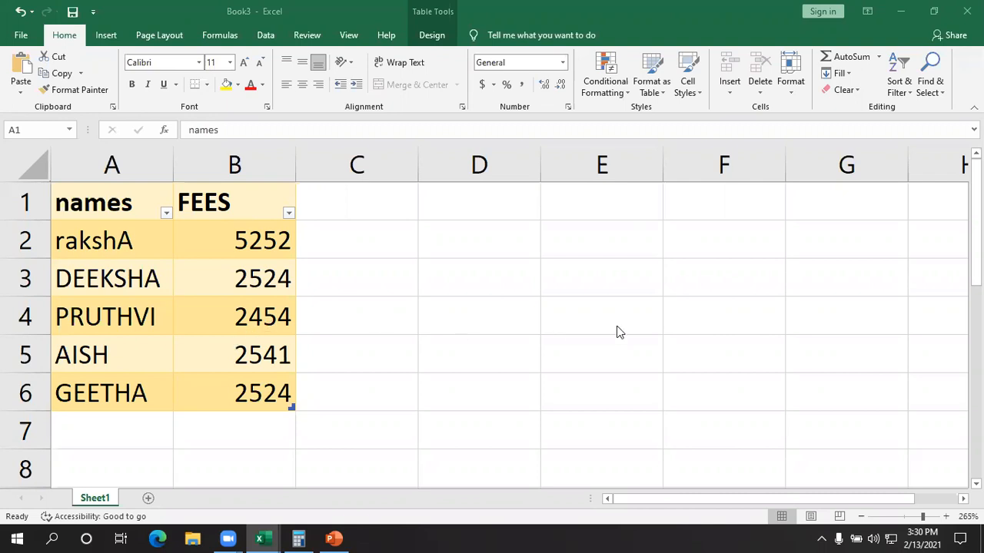
left_click(570, 406)
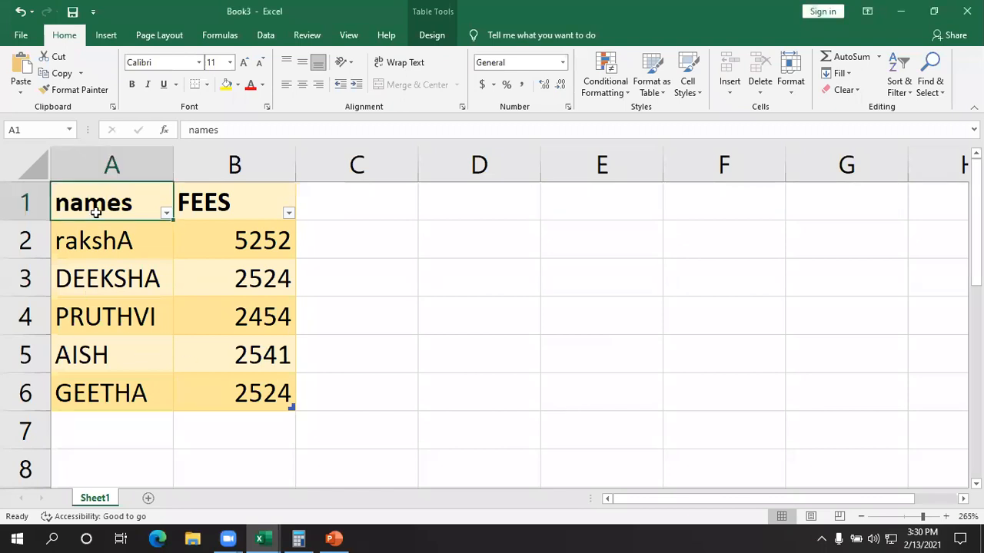
left_click_drag(97, 206, 252, 401)
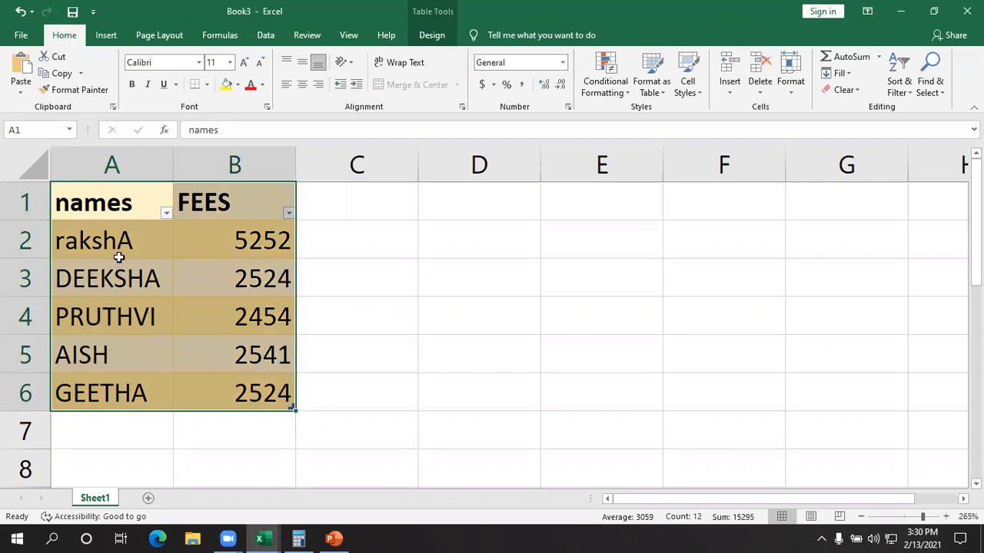
left_click(442, 341)
left_click(89, 243)
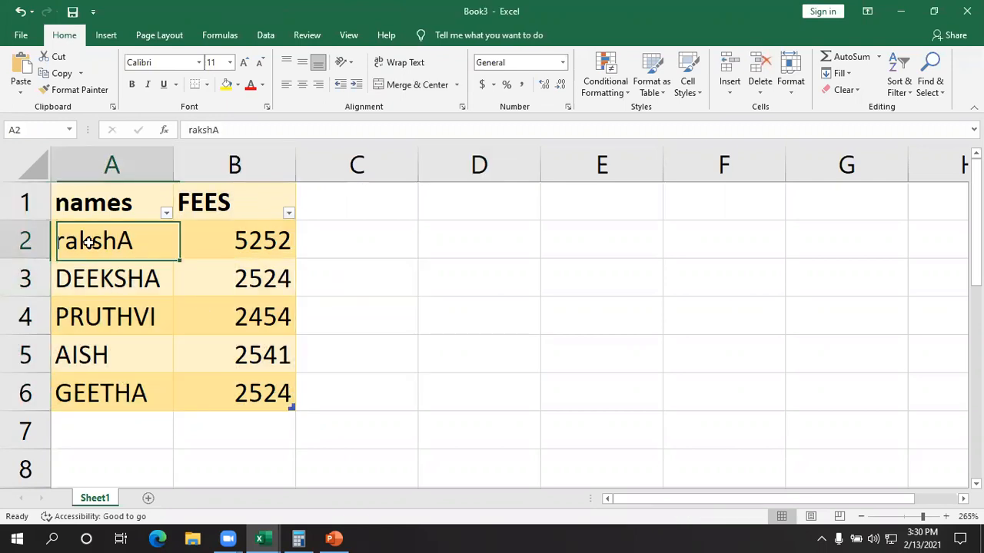
left_click(94, 281)
left_click(103, 315)
left_click(103, 350)
left_click(102, 391)
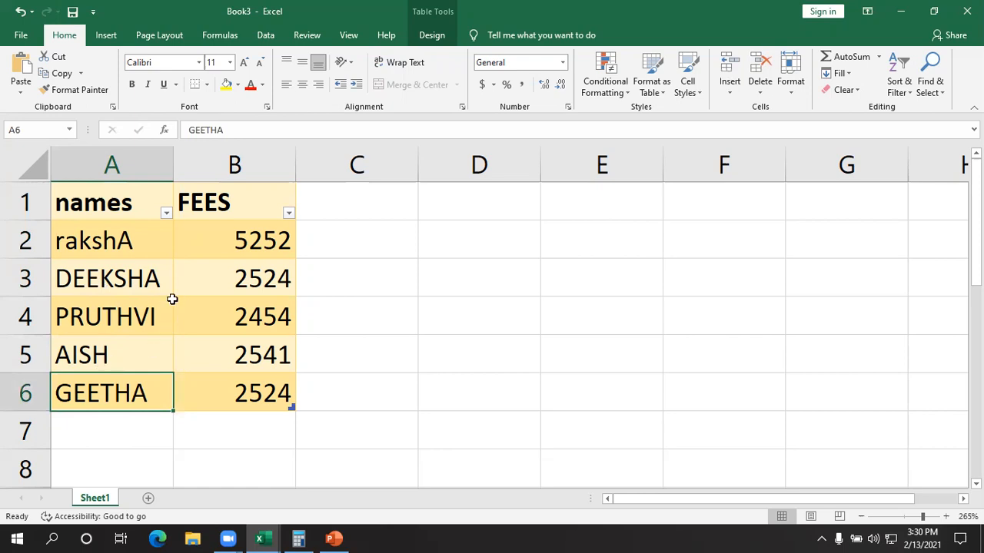
left_click(158, 231)
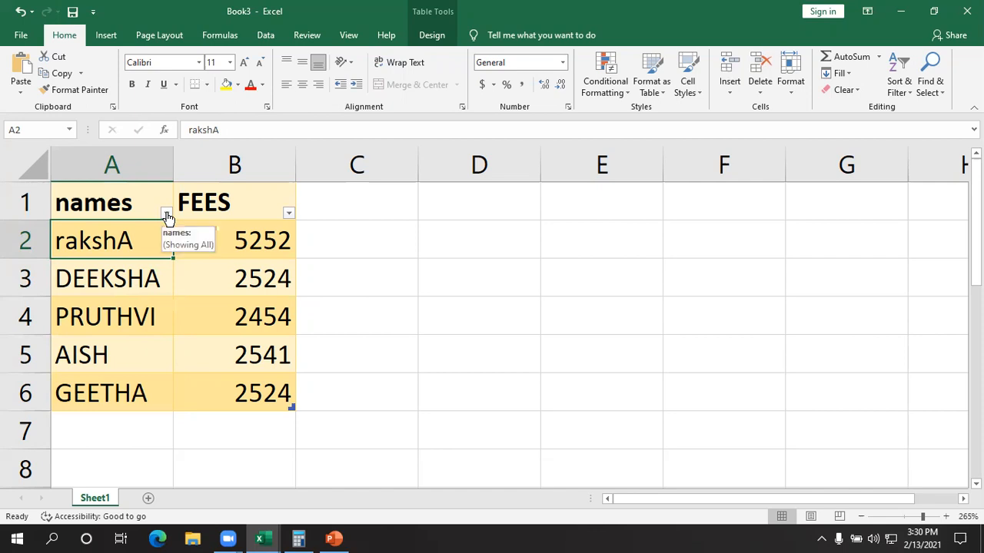
- Filter the names column to show only the entry in A2
left_click(166, 214)
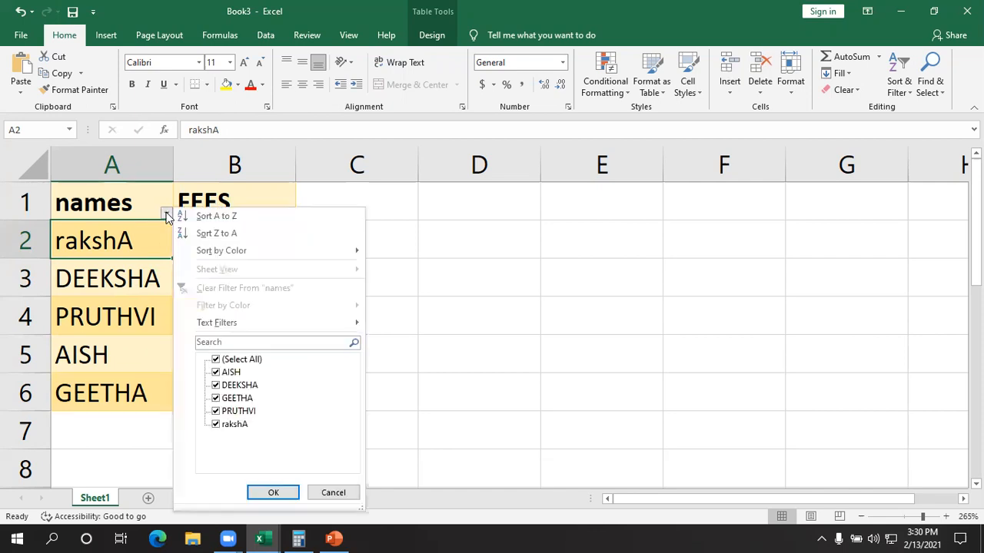
left_click(217, 411)
left_click(216, 398)
left_click(216, 385)
left_click(216, 372)
left_click(274, 493)
- Check the filtered name and fee in row 2 and the empty cells below the table
left_click(301, 378)
left_click(110, 241)
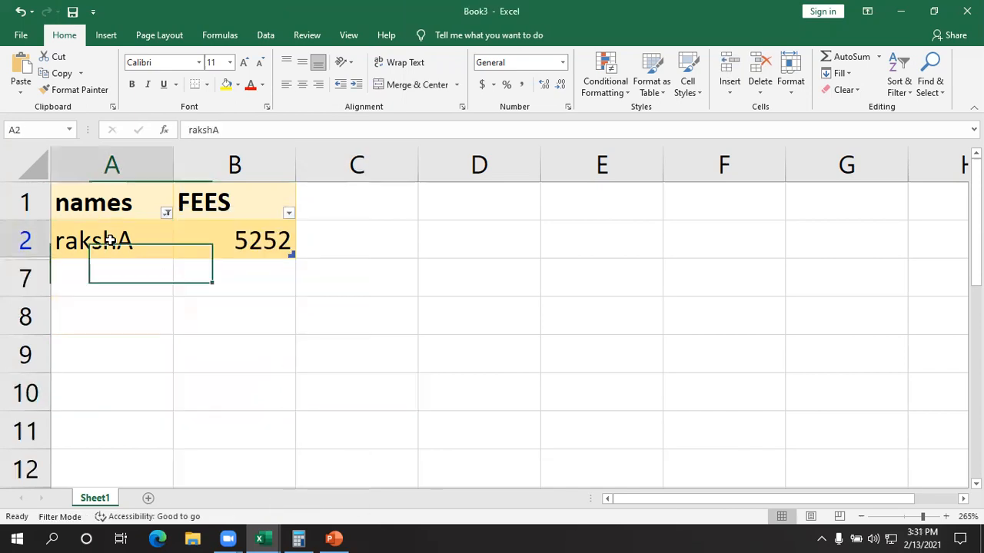
left_click(218, 238)
left_click(174, 336)
left_click(145, 248)
left_click_drag(125, 285, 136, 444)
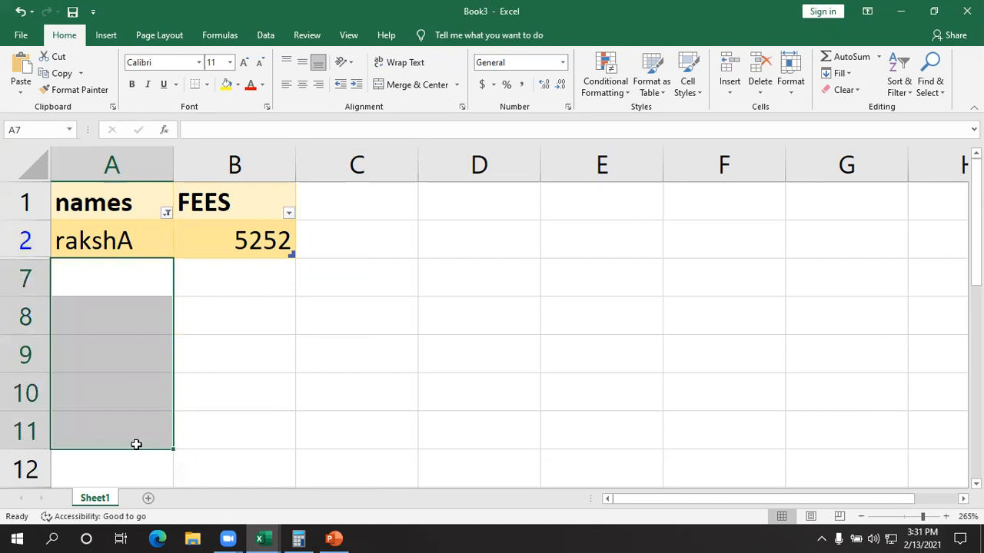
left_click(110, 241)
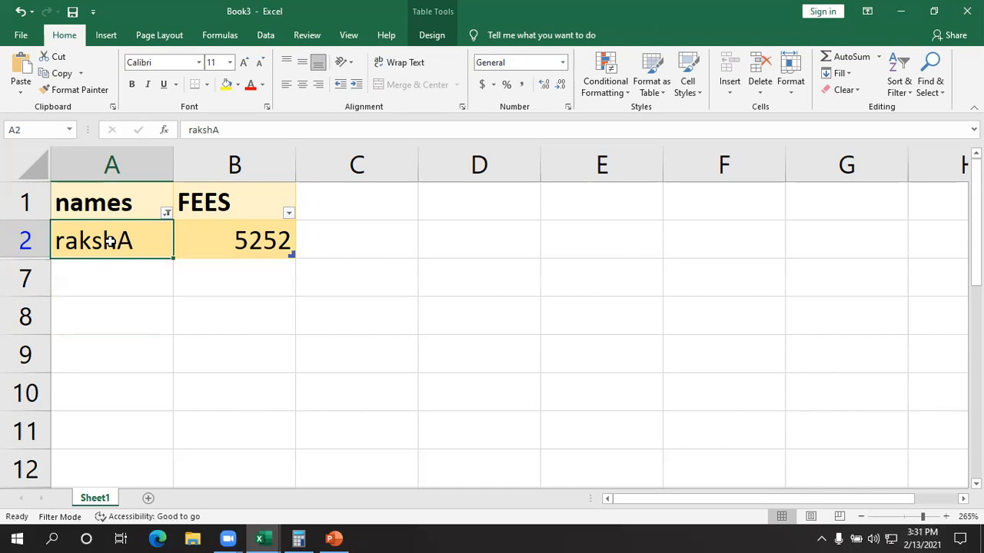
- Restore all five names in the names column filter by reselecting the four excluded entries
left_click(166, 214)
left_click(215, 373)
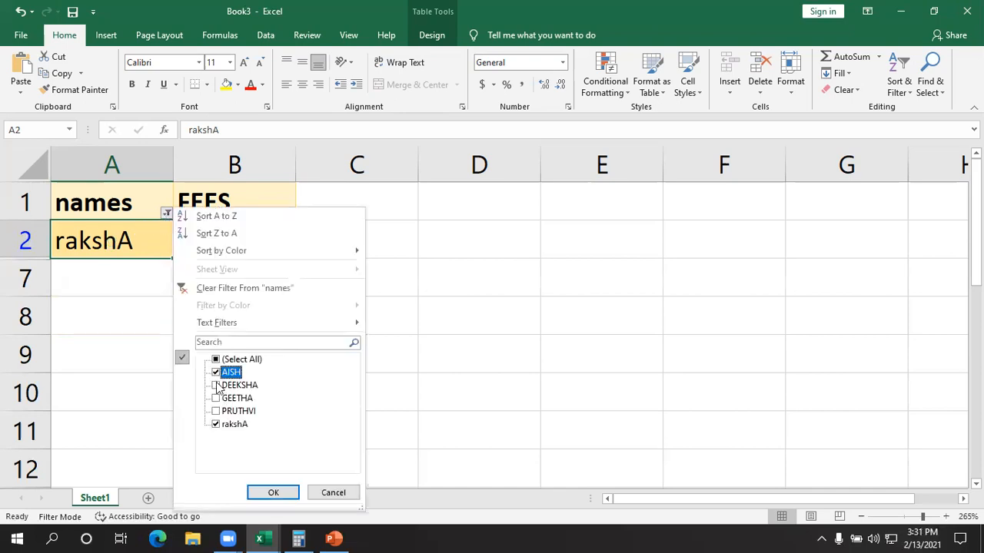
left_click(216, 385)
left_click(216, 398)
left_click(216, 411)
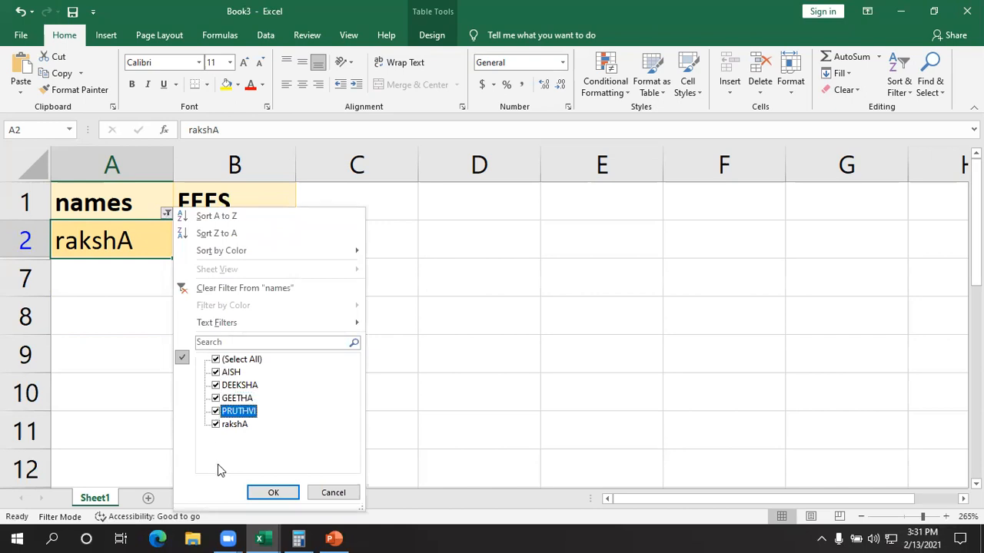
left_click(275, 496)
left_click(349, 424)
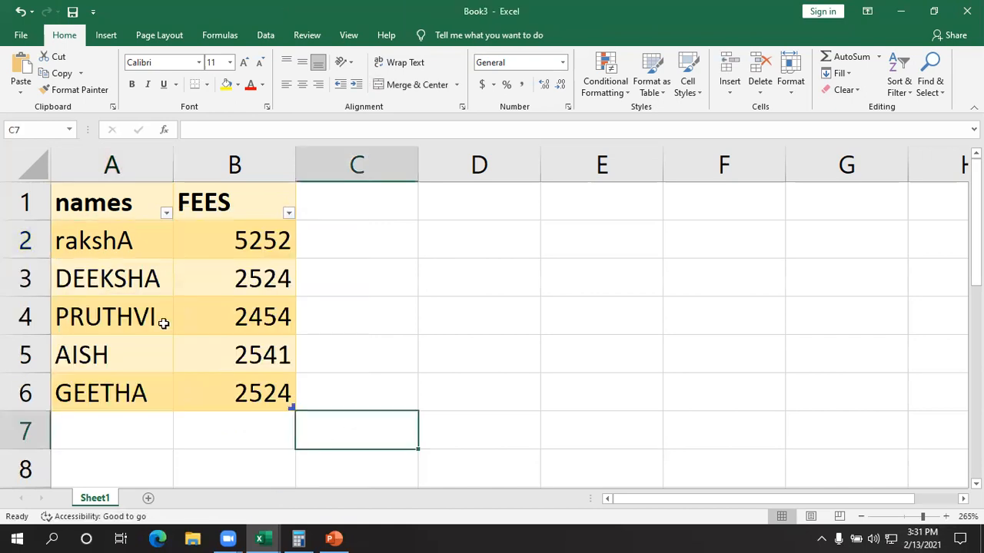
left_click_drag(120, 245, 123, 410)
left_click(504, 420)
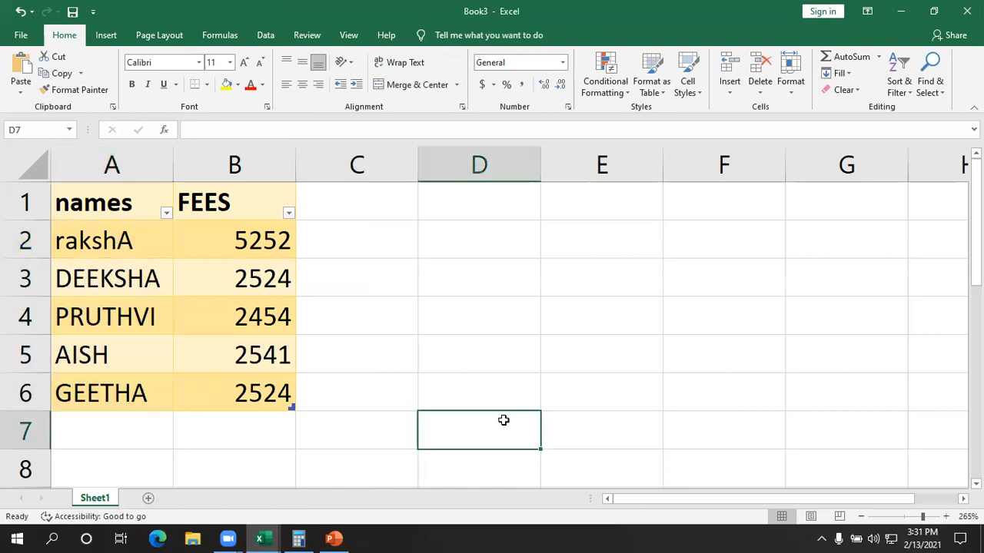
left_click(169, 216)
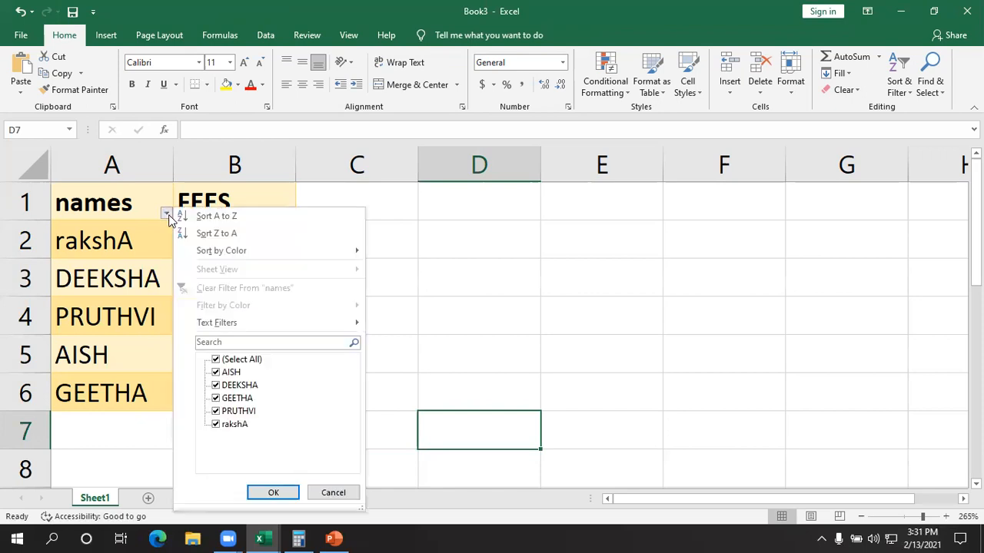
left_click(167, 214)
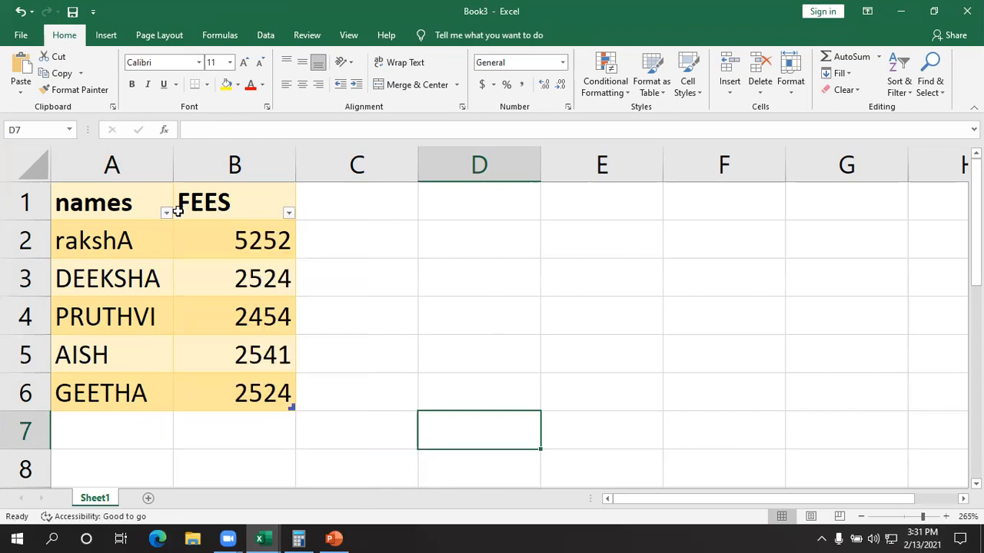
- Filter the FEES column to show only the values 2454 and 2541
left_click(290, 216)
left_click(289, 215)
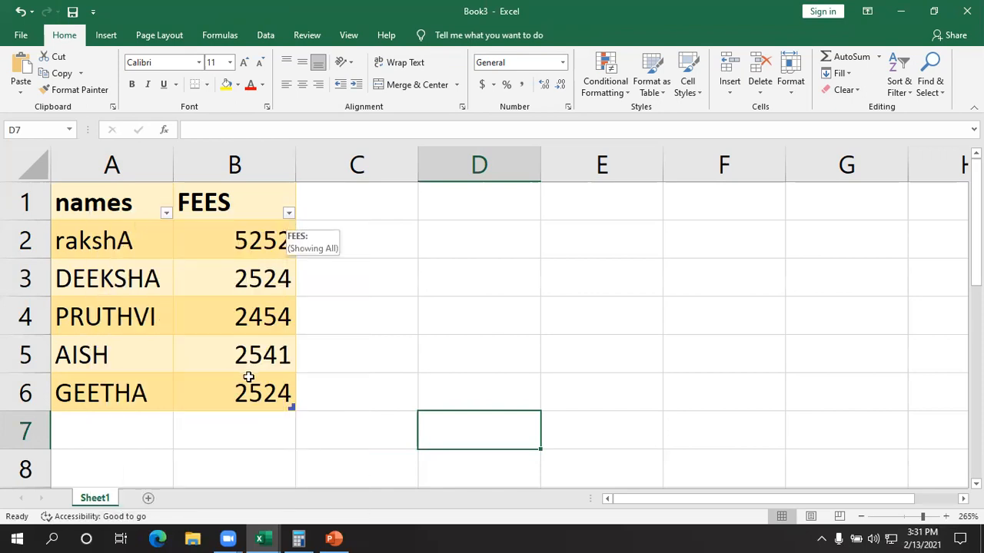
left_click(288, 214)
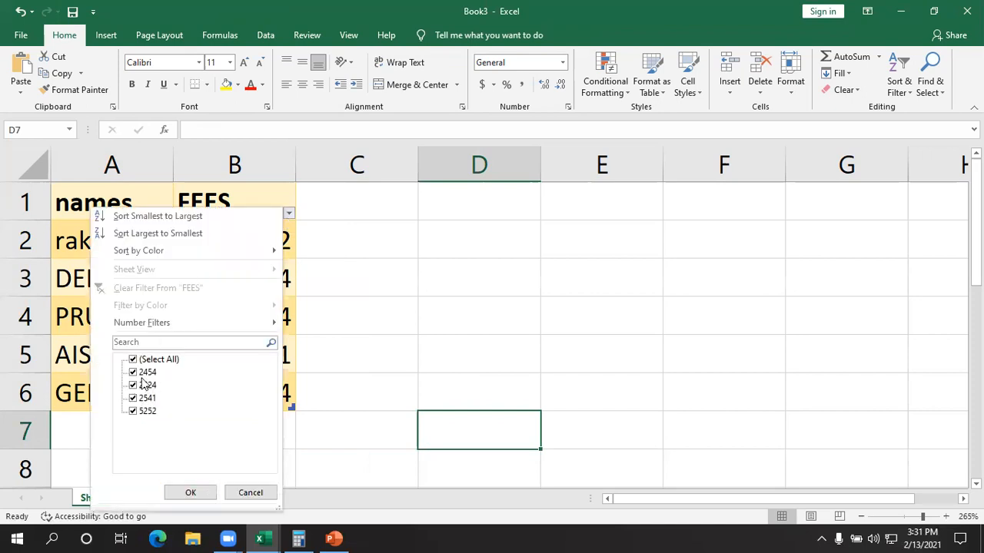
left_click(137, 386)
left_click(133, 411)
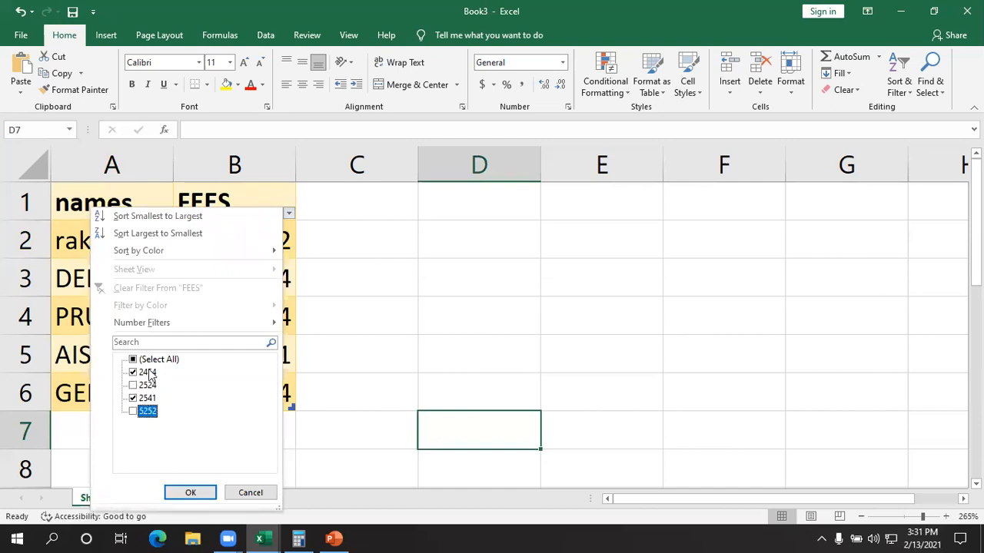
left_click(194, 494)
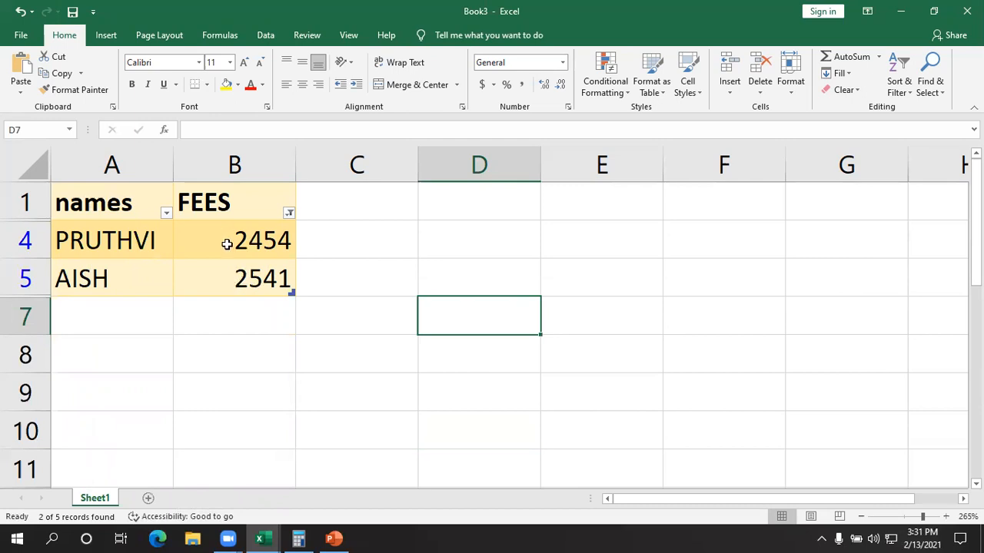
- Restore all rows in the FEES column filter by reselecting the values 2524 and 5252
left_click(288, 212)
left_click(132, 386)
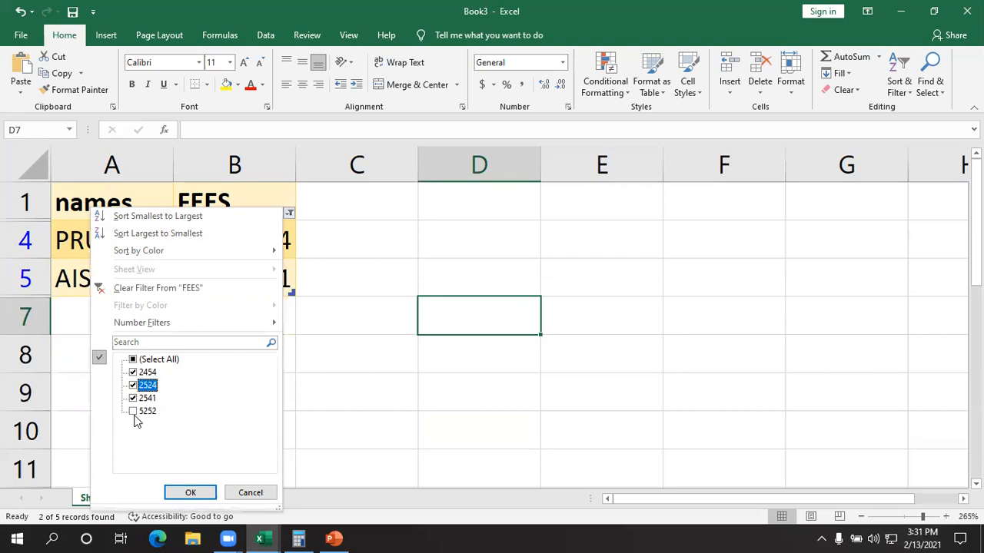
left_click(134, 412)
left_click(192, 493)
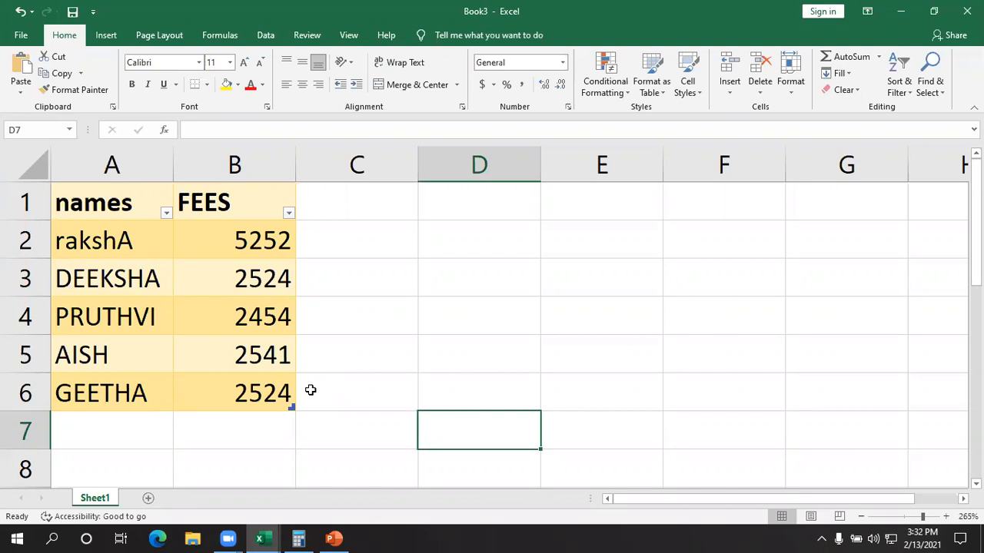
- Filter the names column to show only the entry in A3, excluding the other four names
left_click(166, 213)
left_click(216, 398)
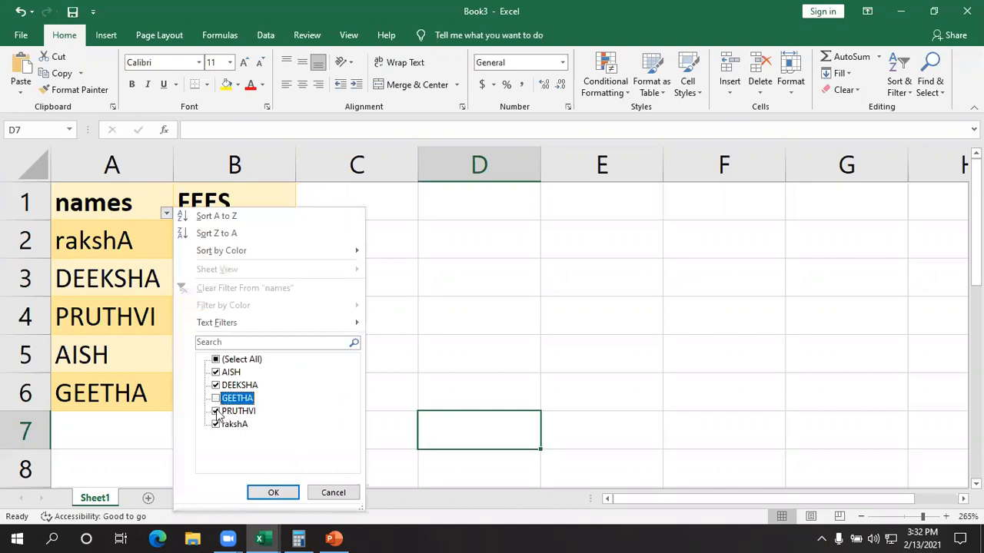
left_click(216, 411)
left_click(216, 424)
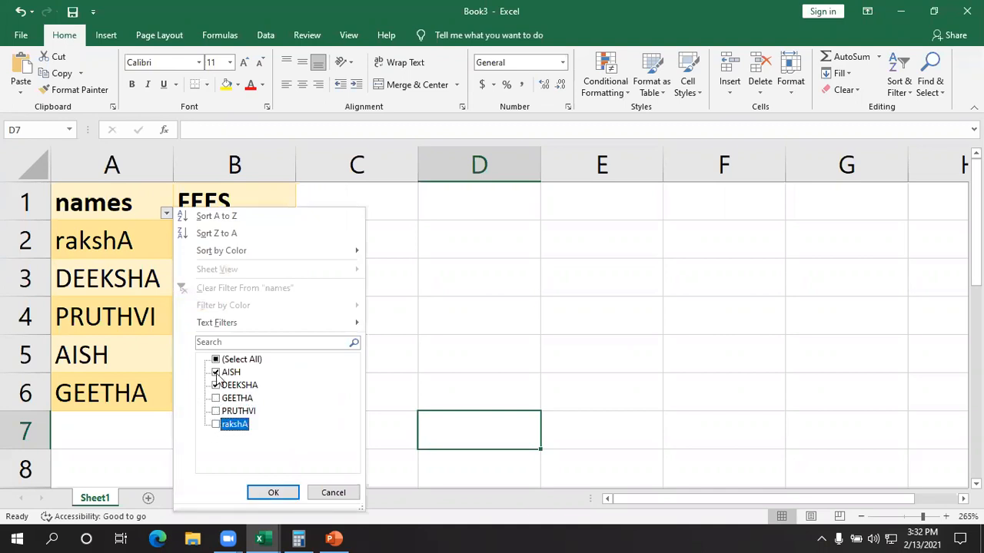
left_click(216, 372)
left_click(261, 491)
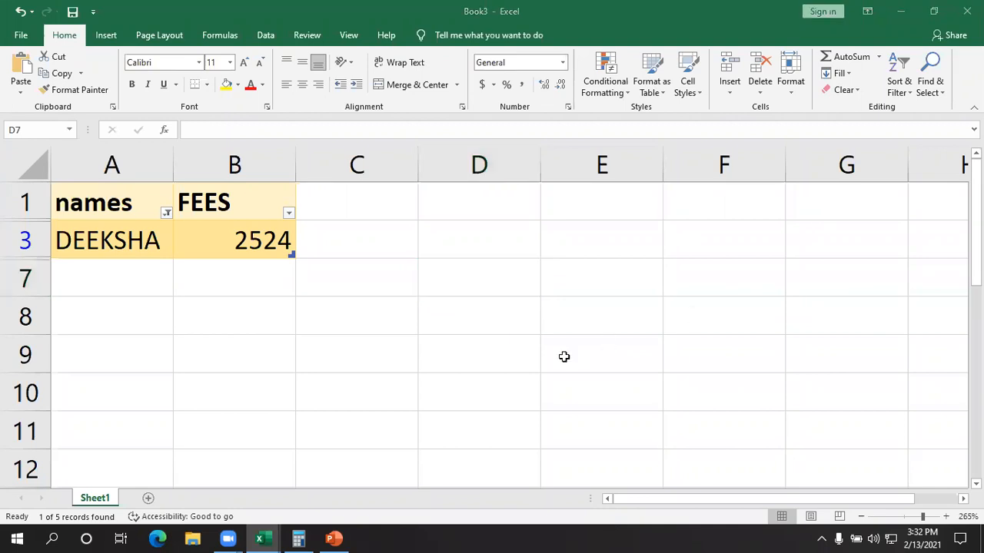
- Restore all five entries in the names column filter by reselecting the four excluded names
left_click(167, 216)
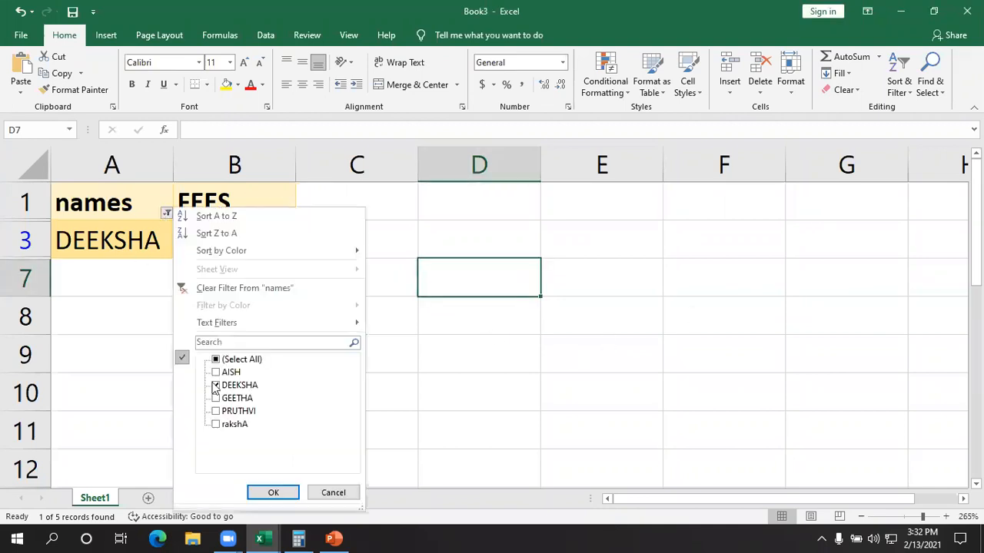
left_click(216, 372)
left_click(216, 385)
left_click(216, 398)
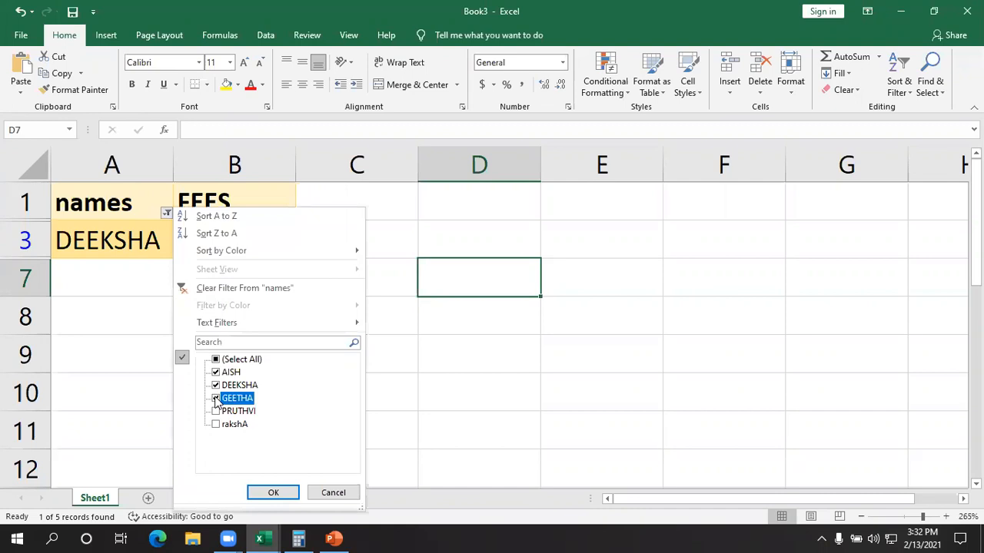
left_click(216, 411)
left_click(216, 425)
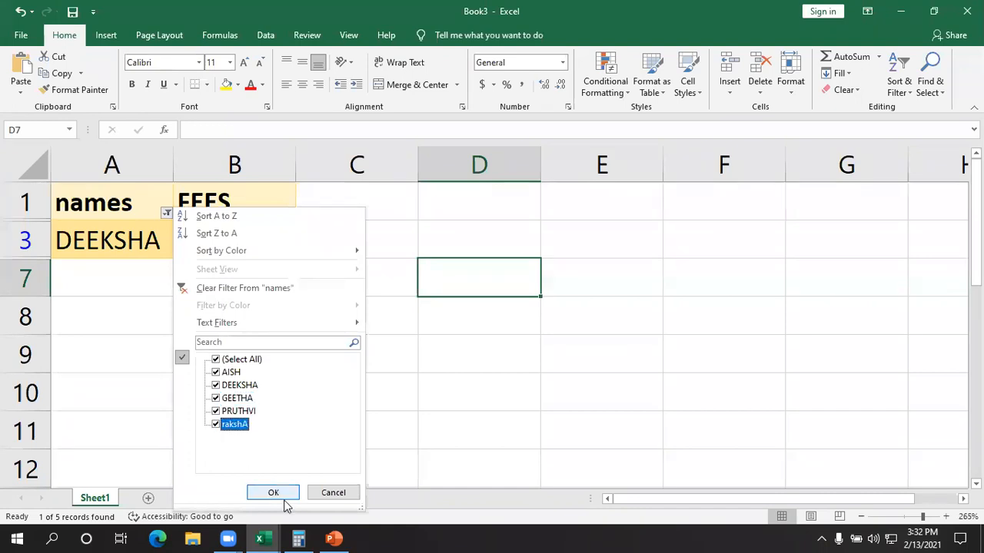
left_click(273, 492)
left_click(413, 366)
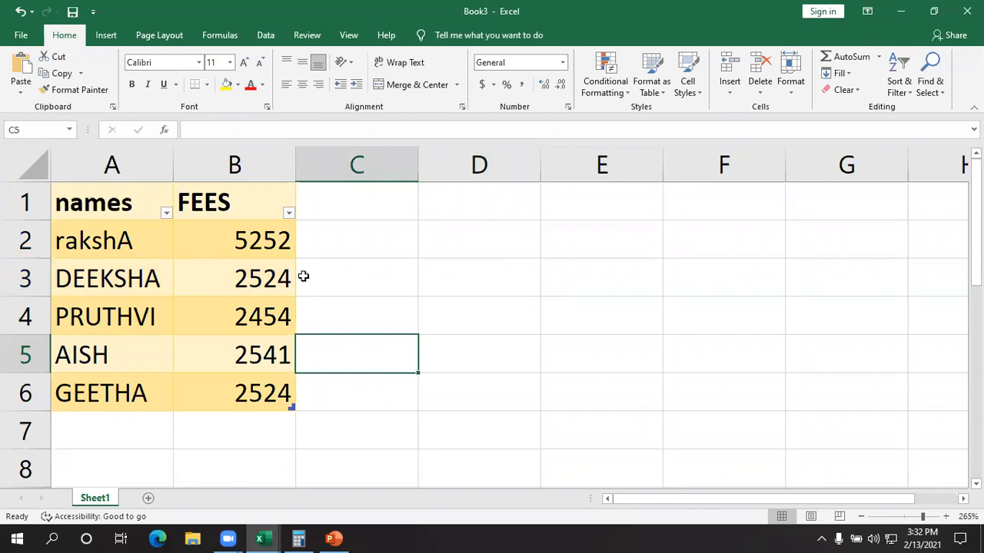
- Filter the names column to show only the entries in A3 and A5
left_click(166, 212)
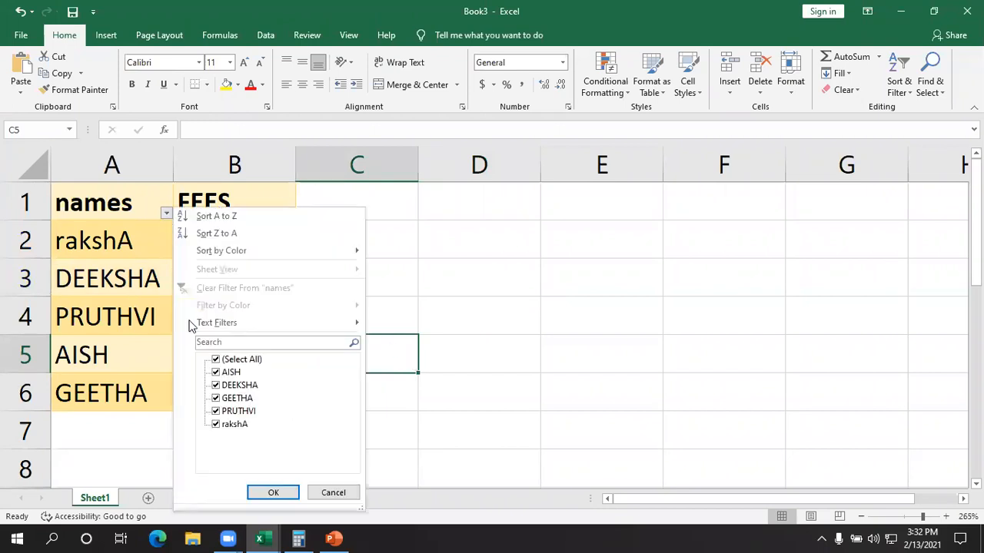
left_click(217, 399)
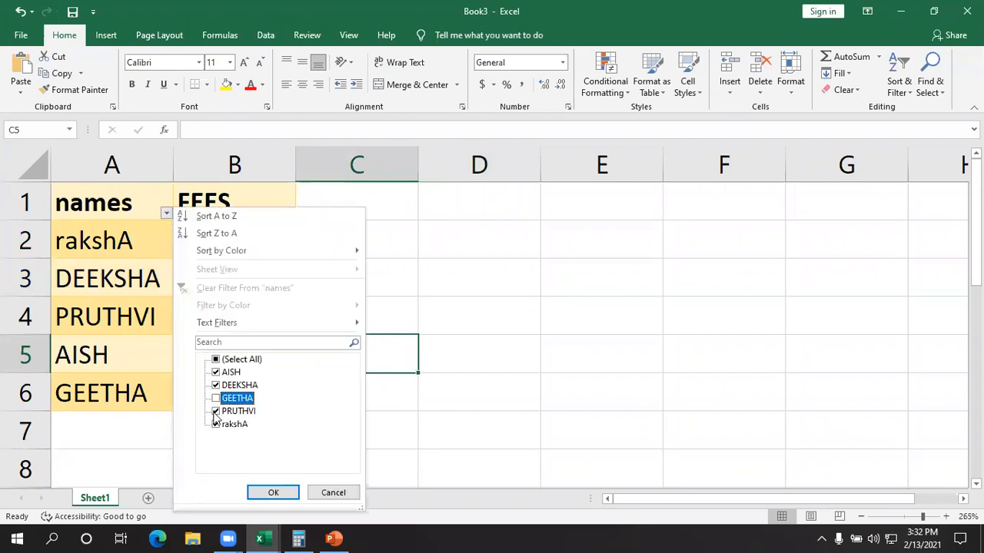
left_click(216, 412)
left_click(216, 425)
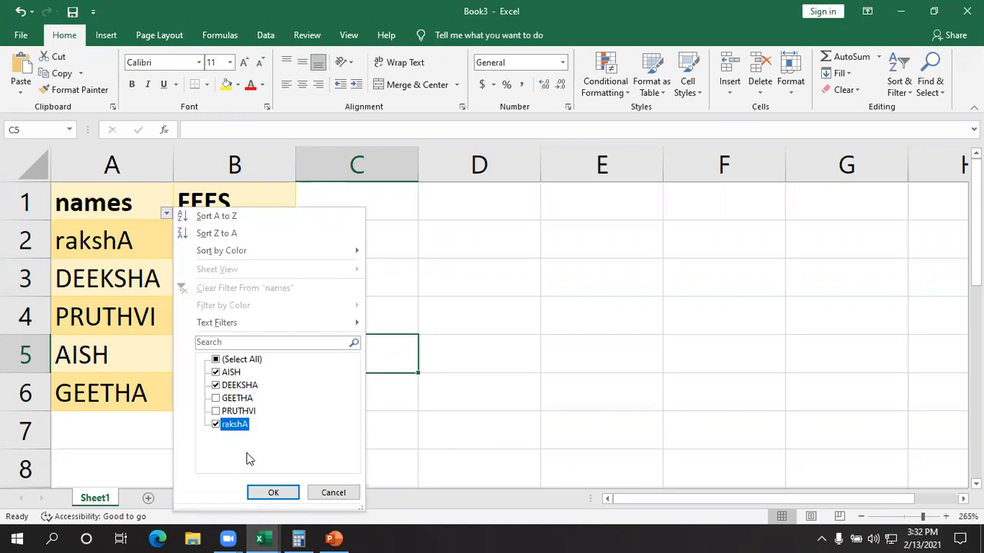
left_click(262, 493)
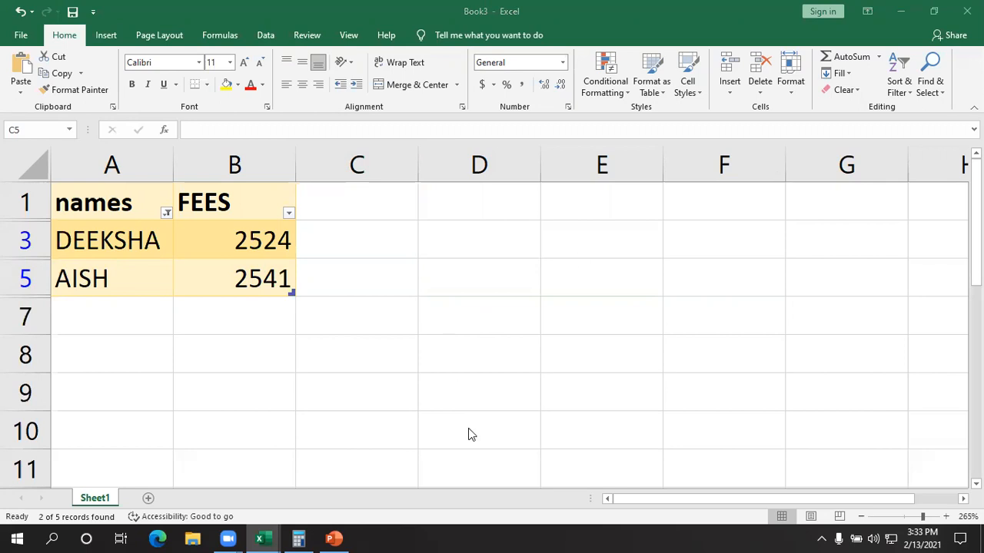
- Reselect the three excluded entries in the names column filter to show the full list
left_click(164, 214)
left_click(164, 212)
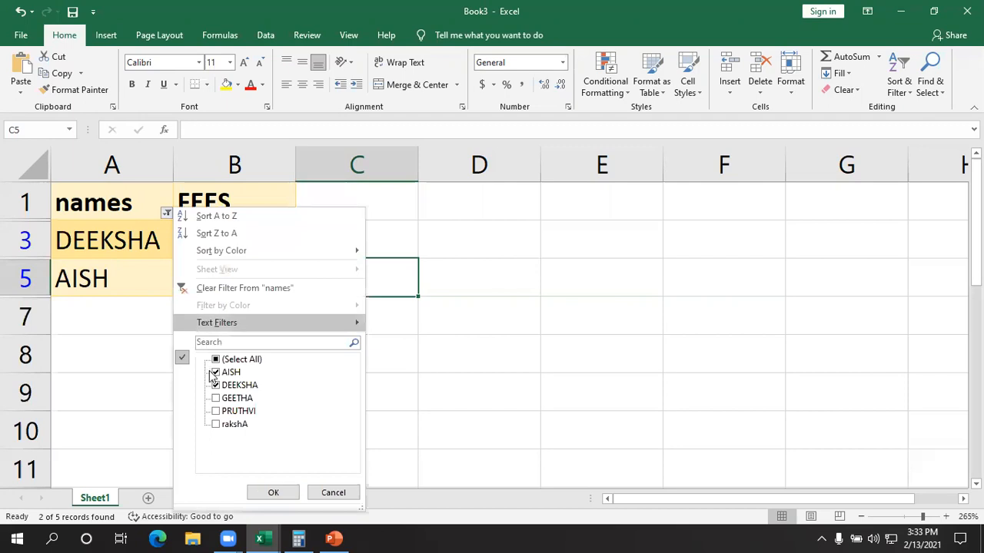
left_click(216, 398)
left_click(215, 411)
left_click(216, 424)
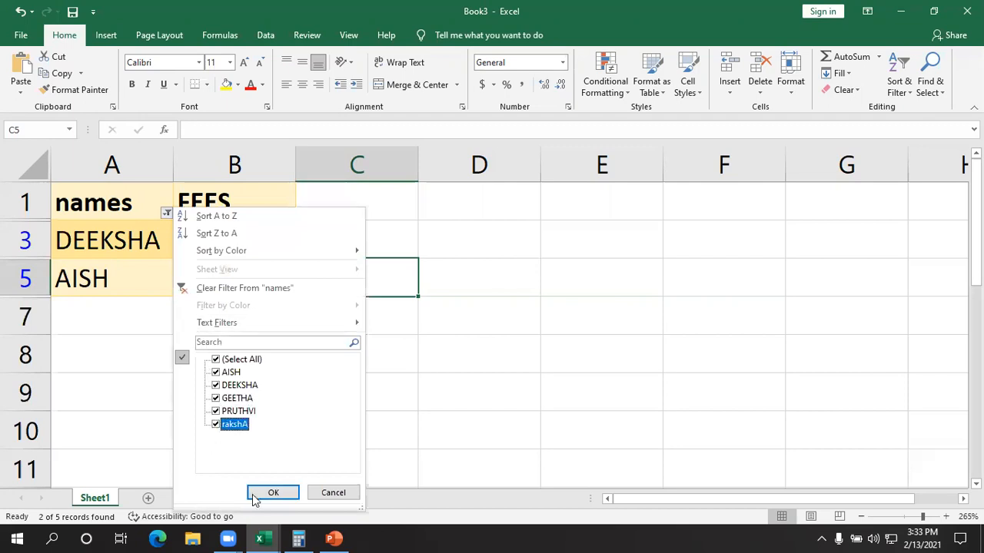
key("Return")
left_click(538, 418)
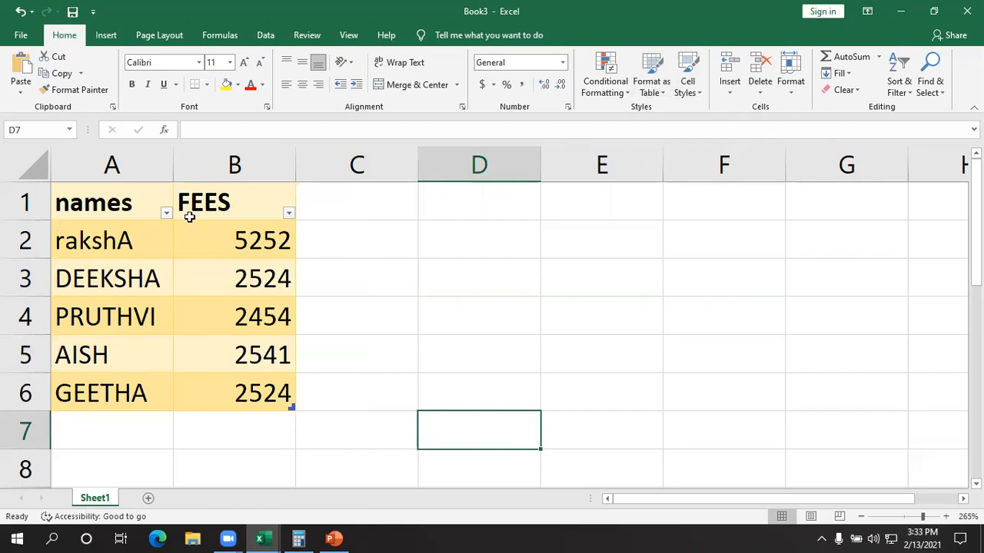
- Restyle the names and FEES table in A1:B6 with the dark orange table style that has a black header row
left_click_drag(99, 204, 265, 385)
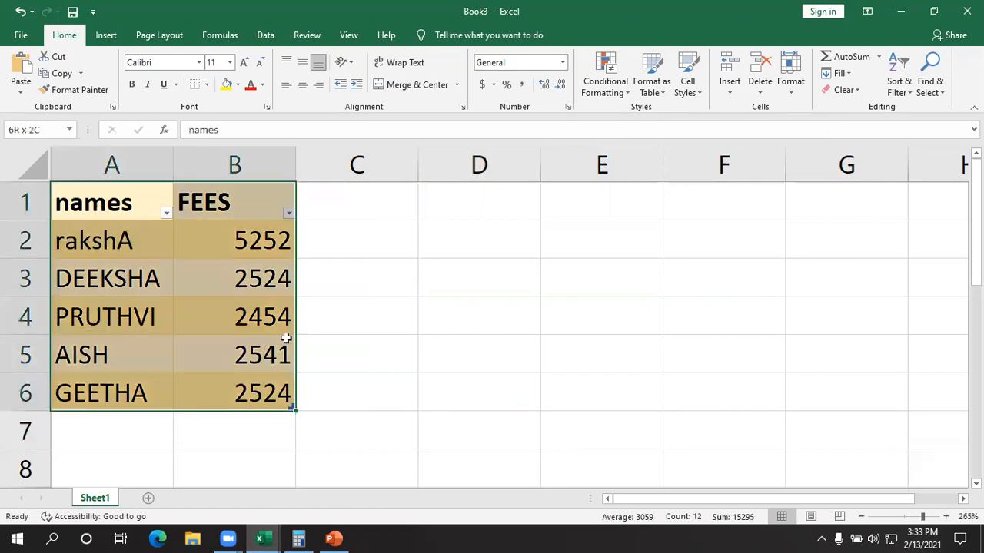
left_click(660, 83)
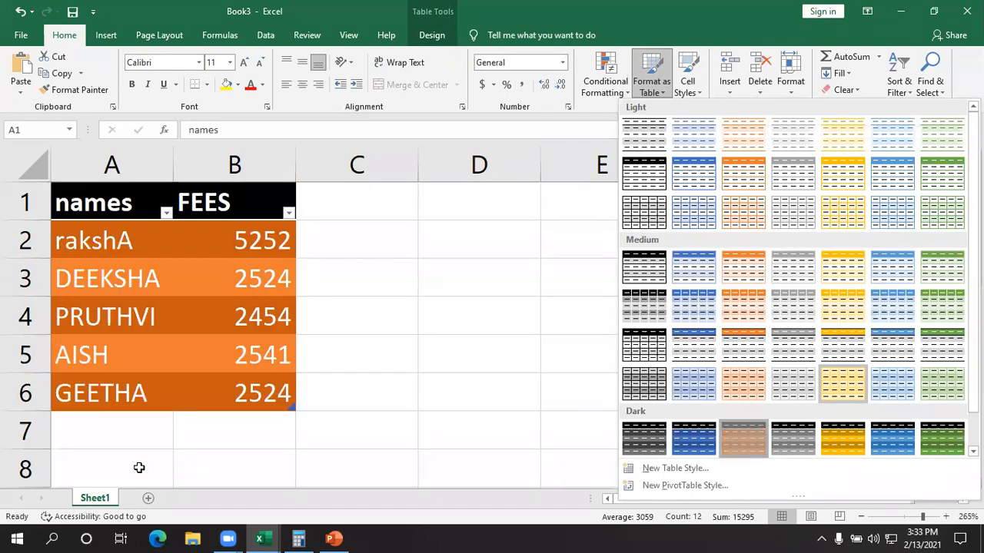
left_click(734, 443)
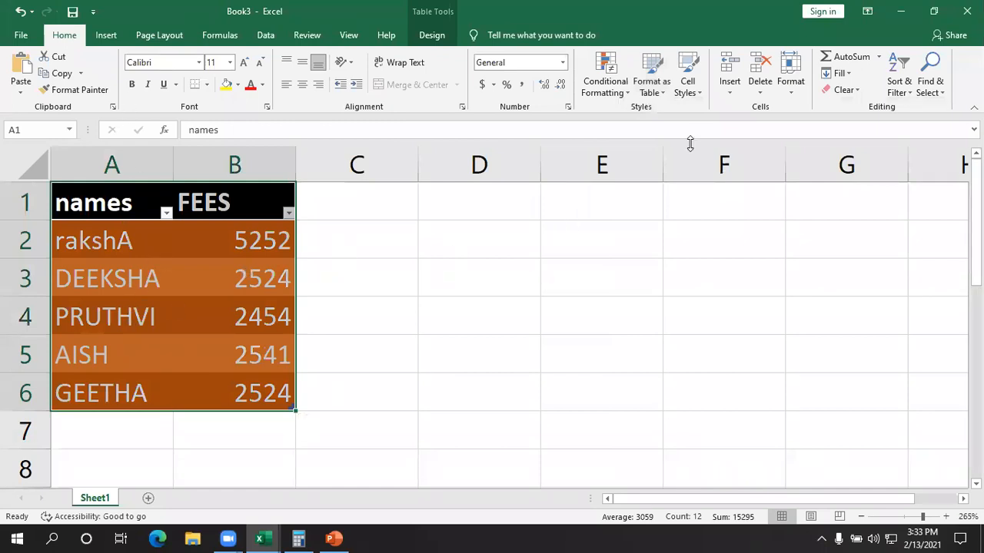
- Open the Cell Styles gallery for the selected table range A1:B6
left_click(699, 91)
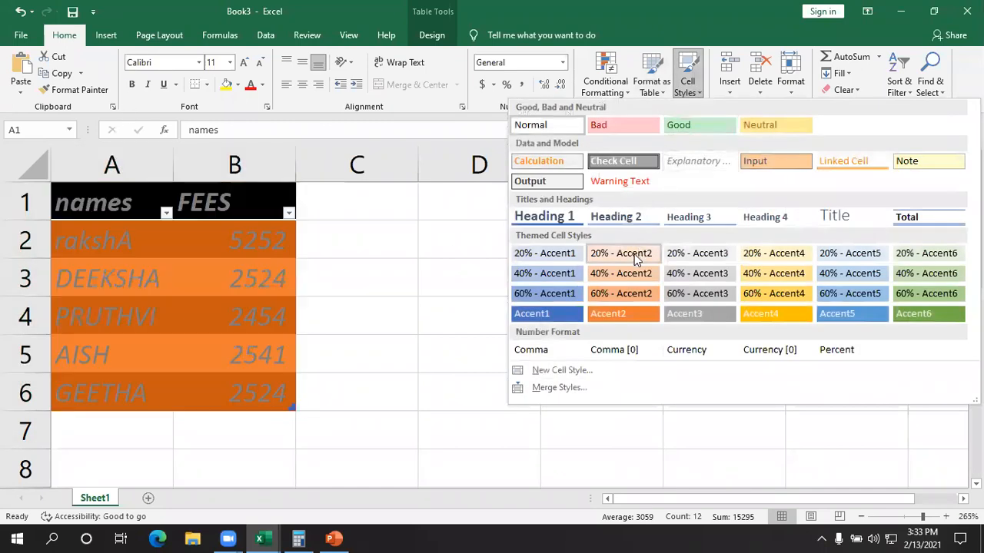
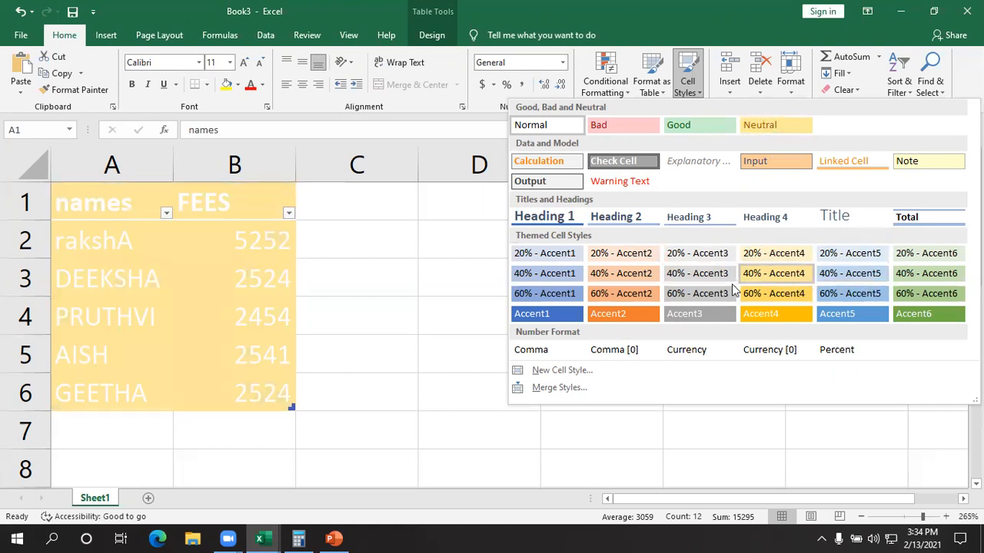
- Create a new cell style named Style 1 with its default number, alignment, font, border, fill and protection settings
left_click(531, 370)
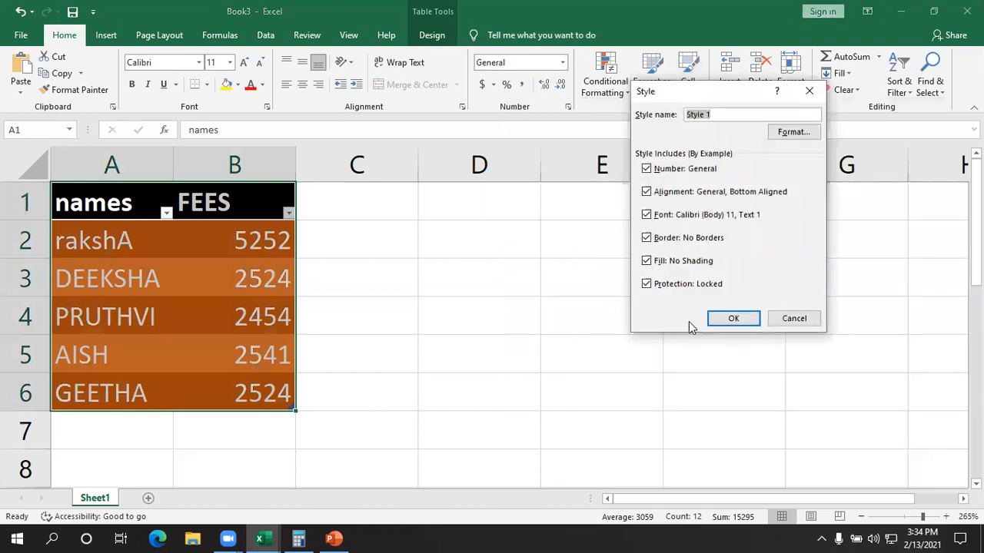
left_click(731, 318)
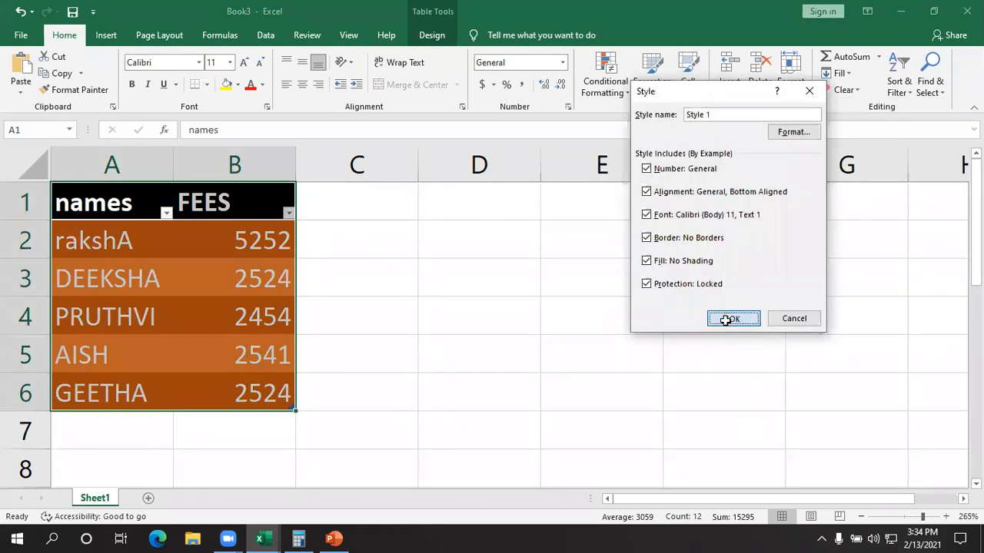
left_click(523, 327)
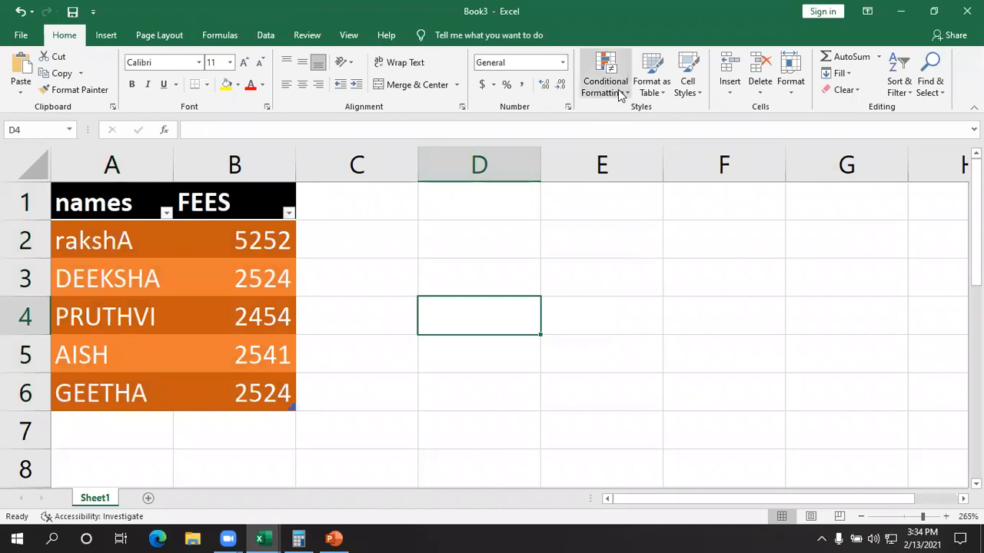
- Apply the Accent2 themed cell style to empty cell D4
left_click(689, 87)
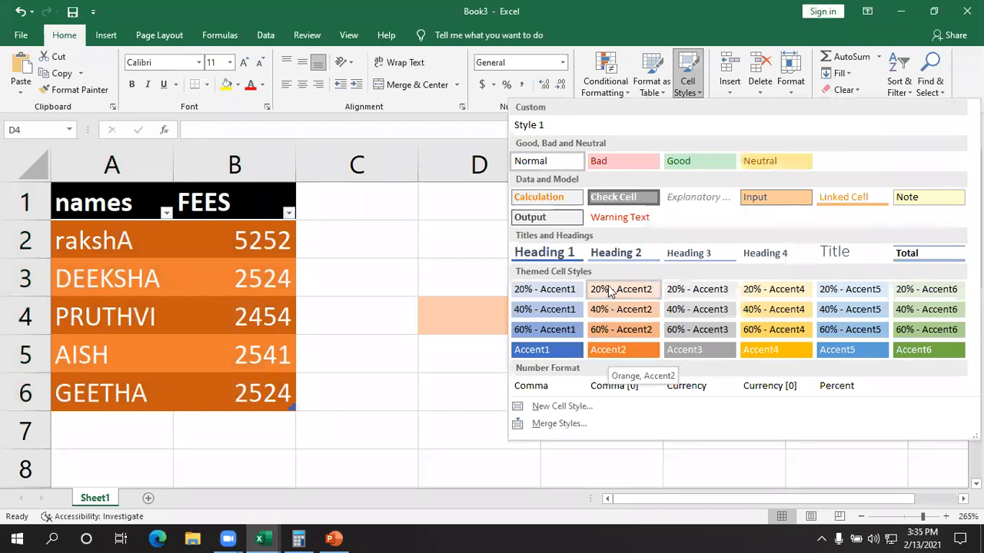
left_click(604, 348)
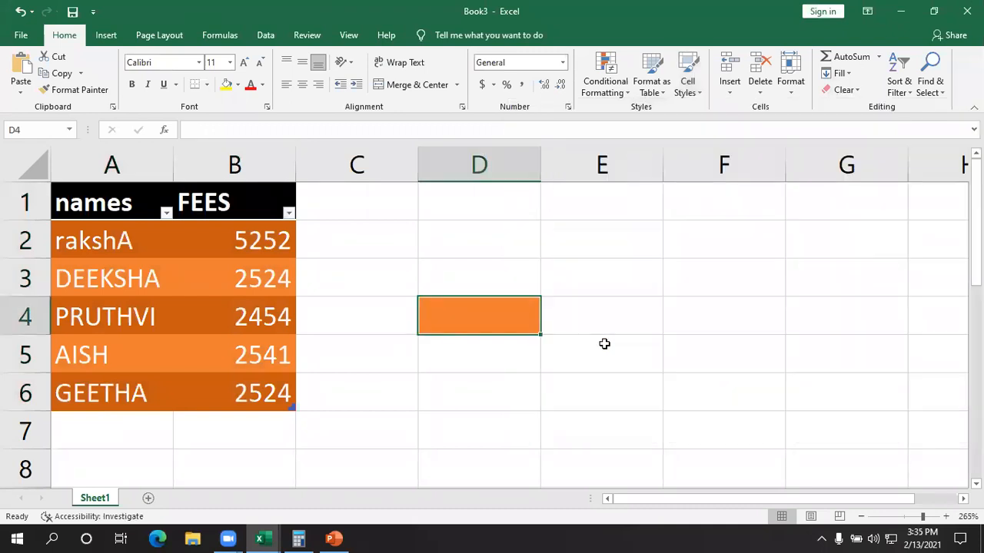
left_click(600, 346)
left_click(499, 326)
- Change the cell style of D4 to 60% - Accent2
left_click(661, 88)
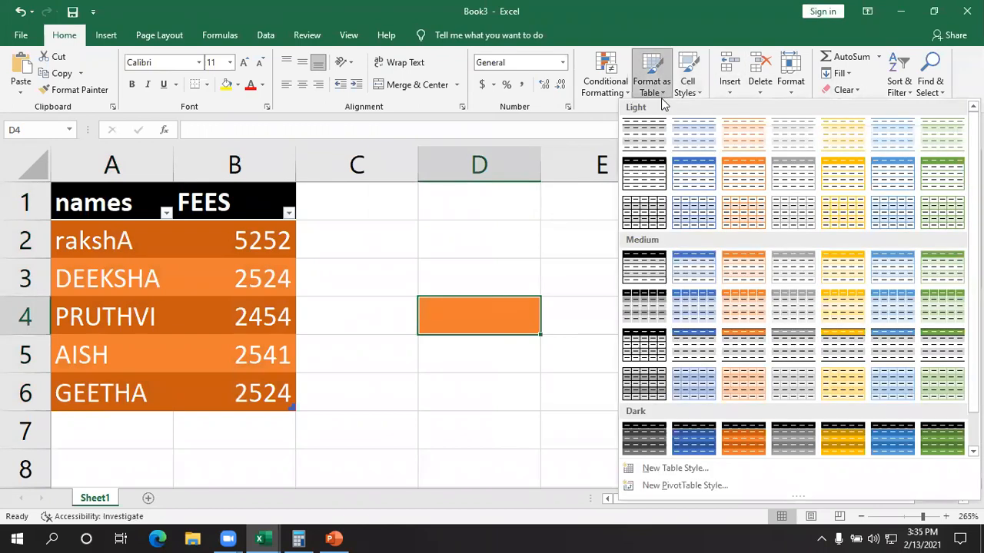
left_click(691, 85)
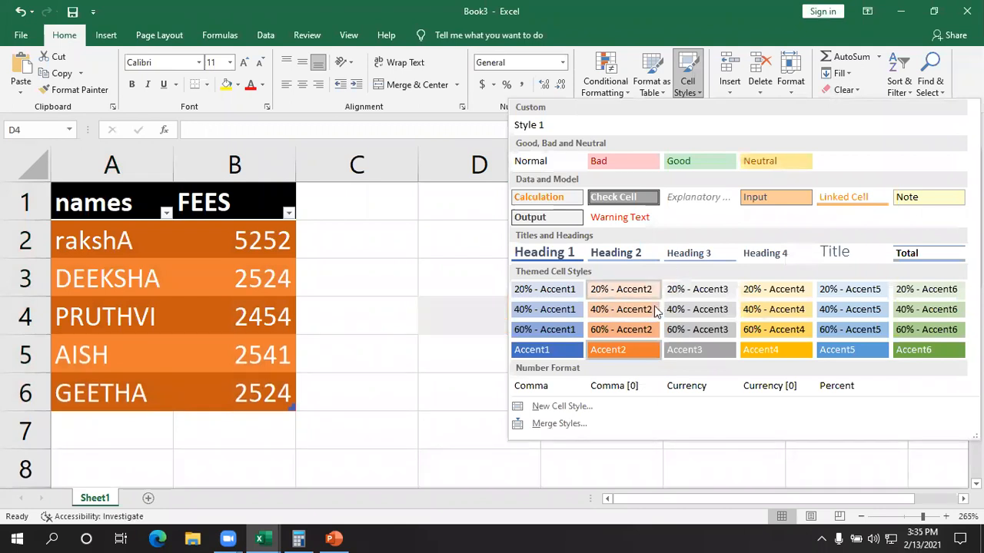
left_click(634, 327)
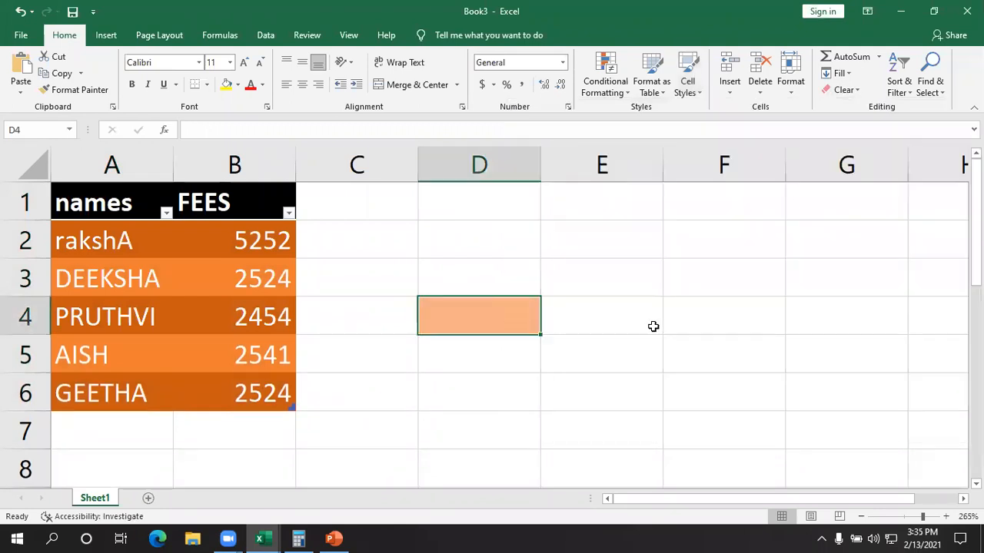
- Set the cell style of D4 to 20% - Accent1
left_click(651, 86)
left_click(652, 86)
left_click(688, 84)
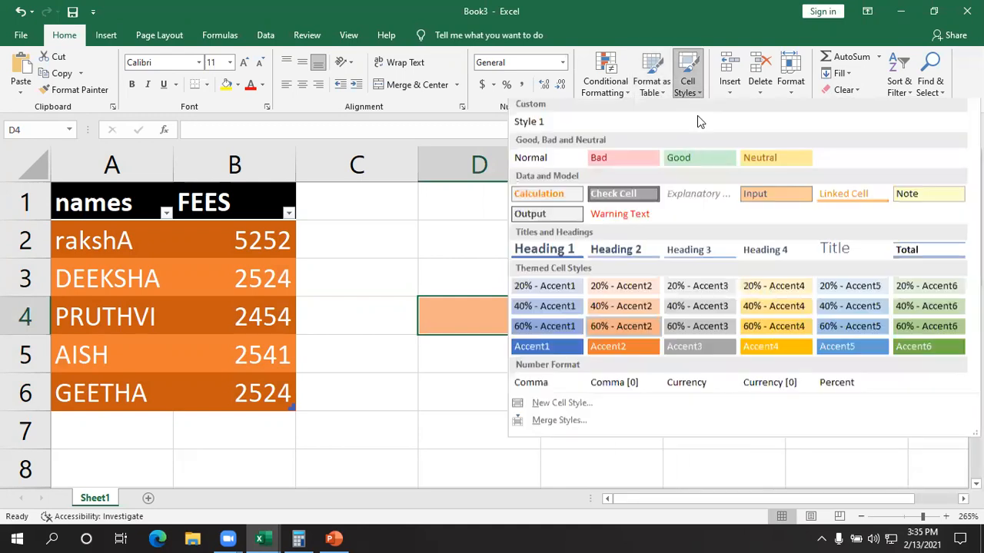
left_click(549, 291)
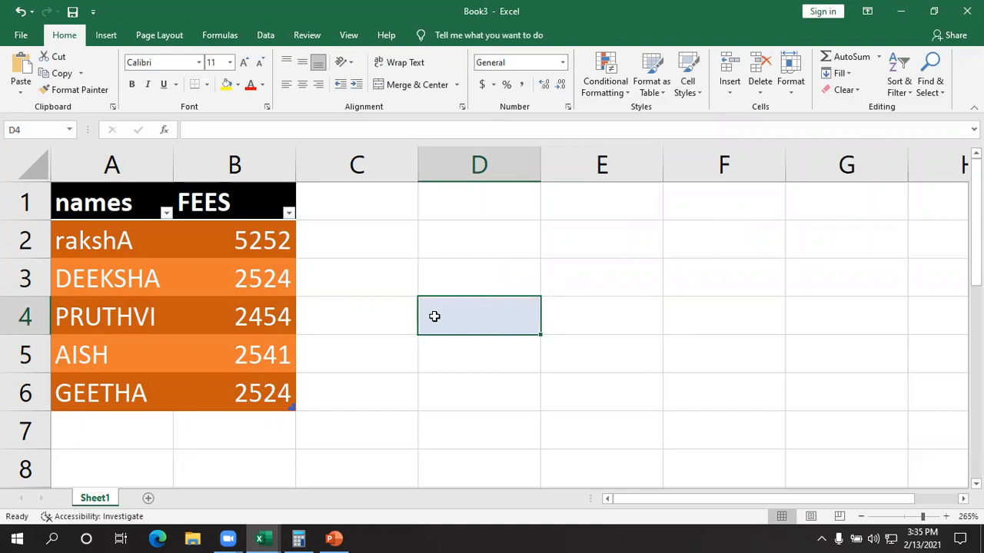
left_click(687, 80)
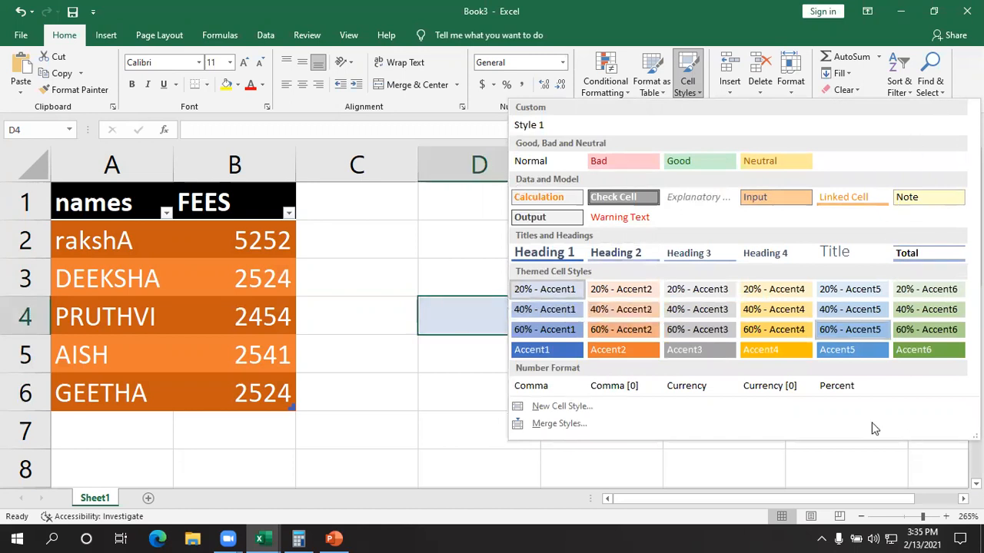
left_click(421, 415)
left_click(683, 400)
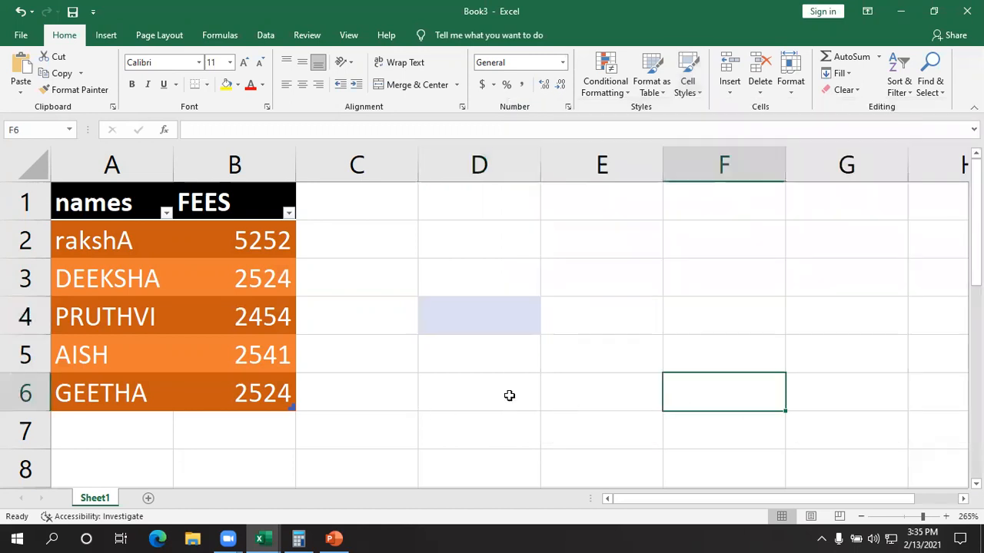
left_click(475, 325)
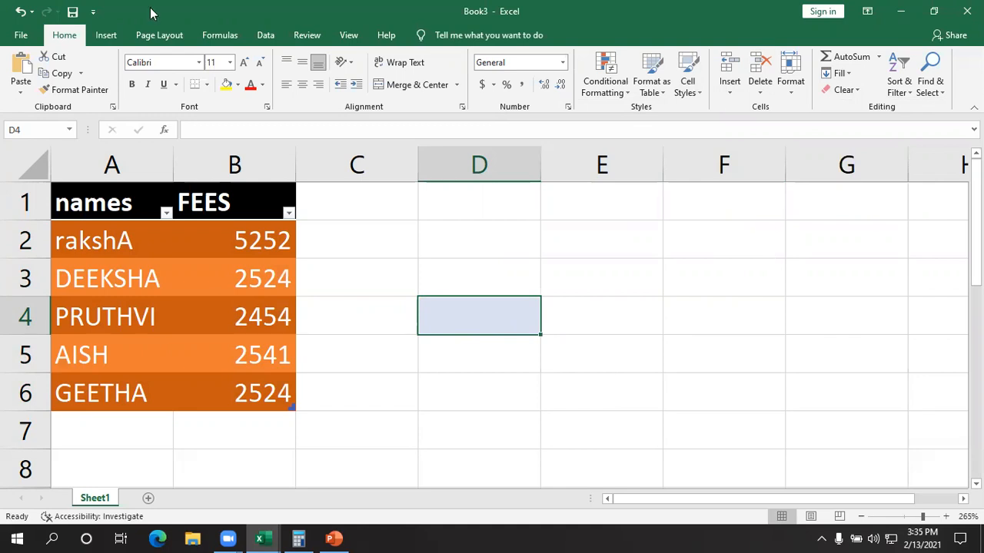
left_click(121, 35)
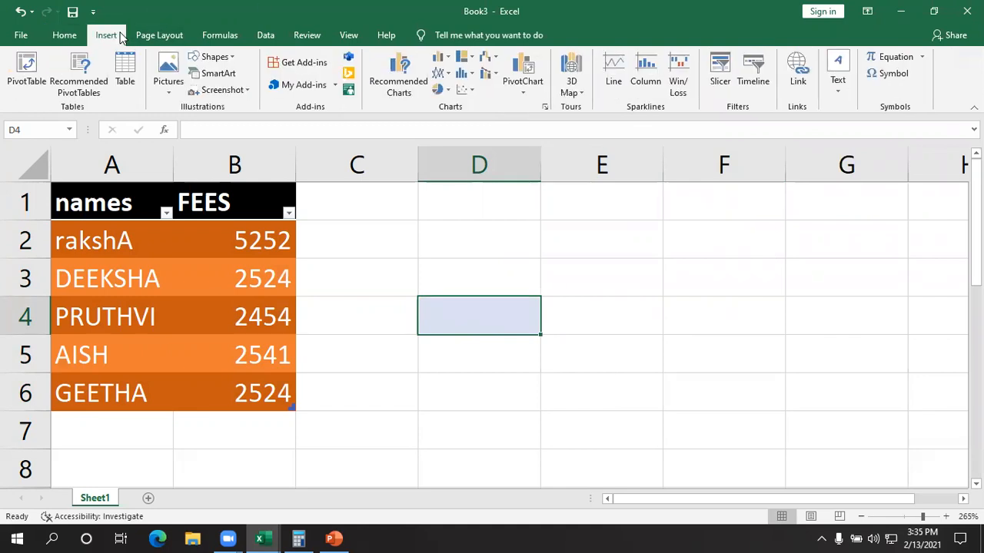
left_click(170, 89)
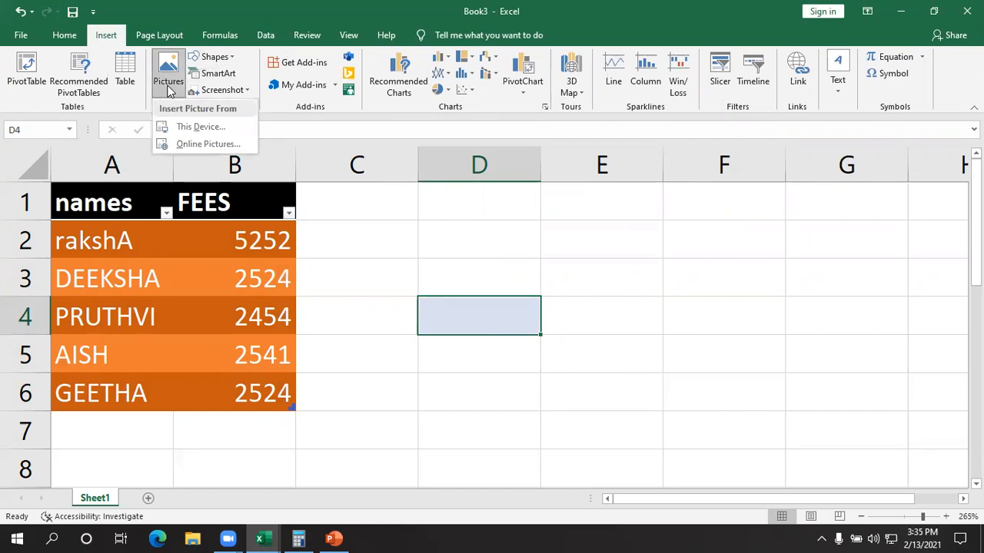
left_click(170, 90)
left_click(64, 35)
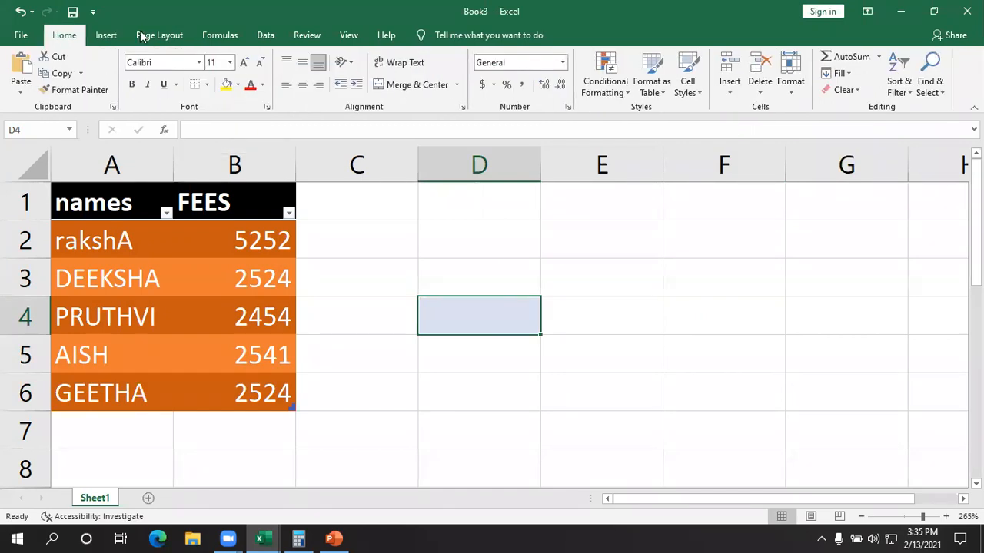
left_click(711, 390)
left_click(479, 329)
left_click(652, 81)
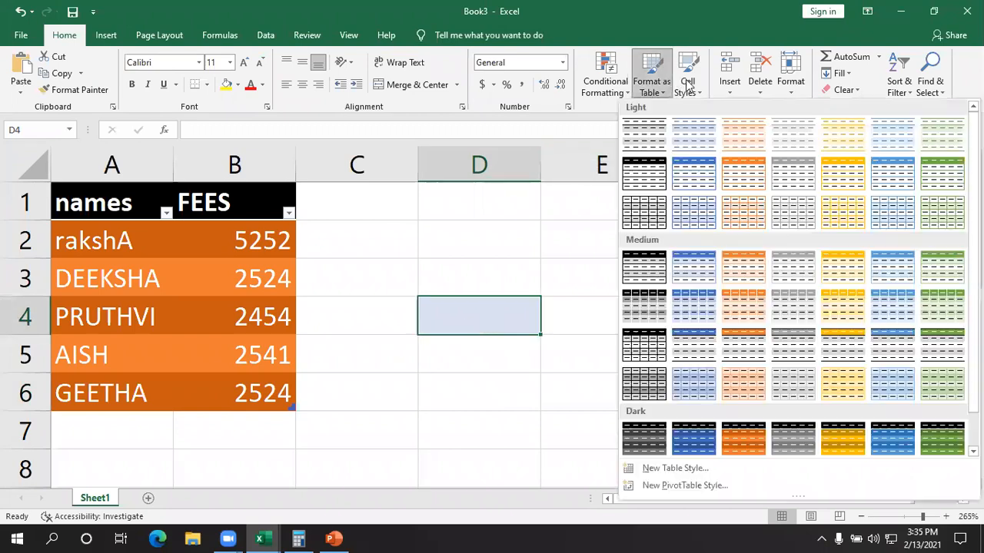
left_click(687, 84)
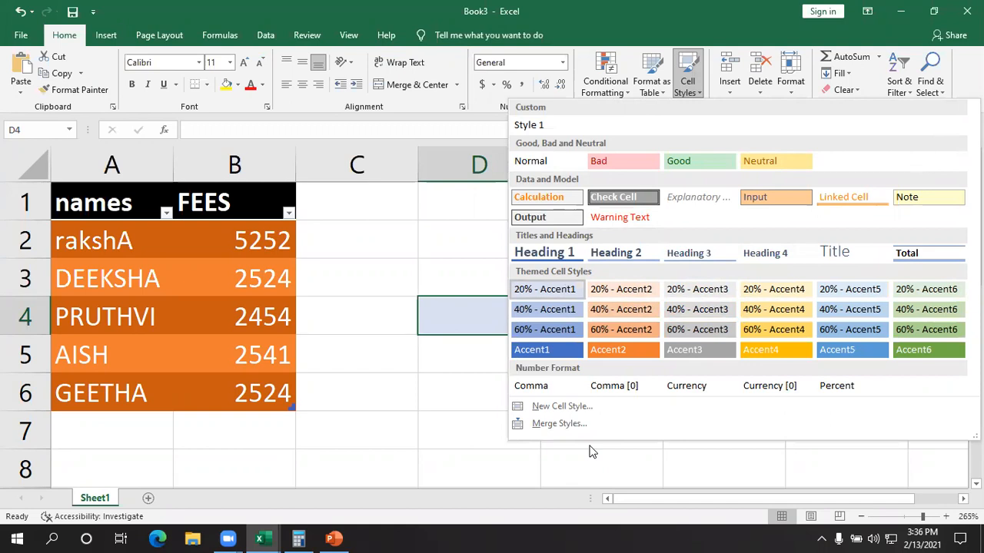
left_click(413, 367)
left_click(412, 368)
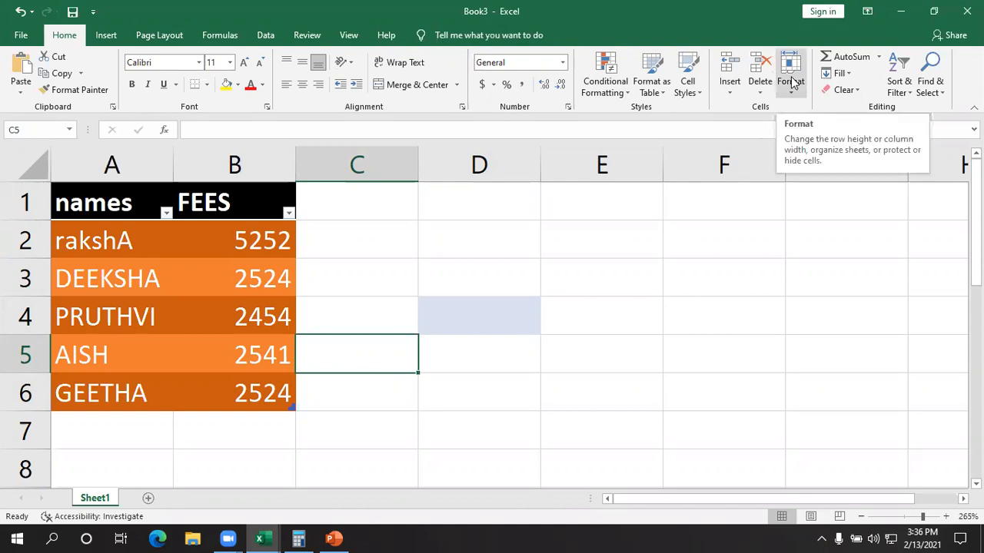
left_click(629, 315)
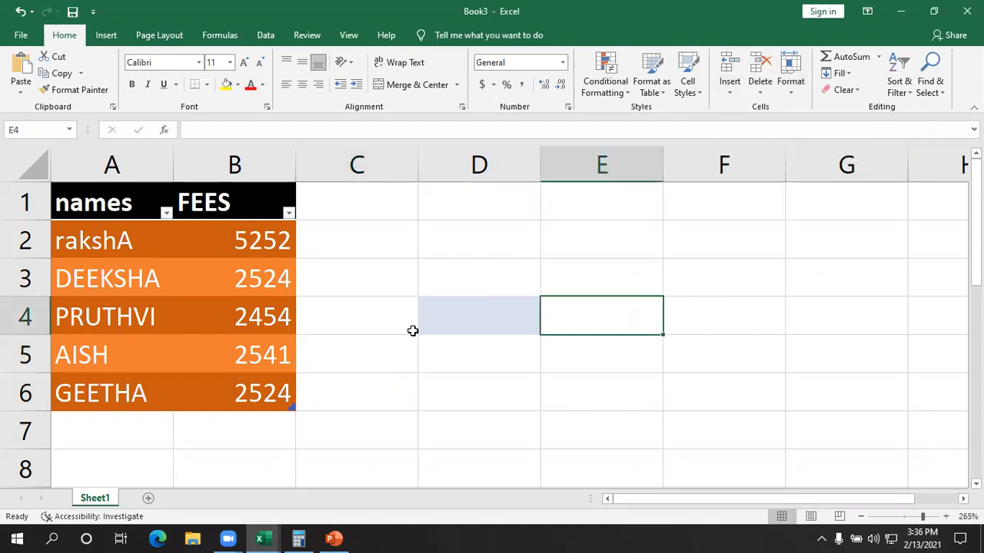
left_click(730, 89)
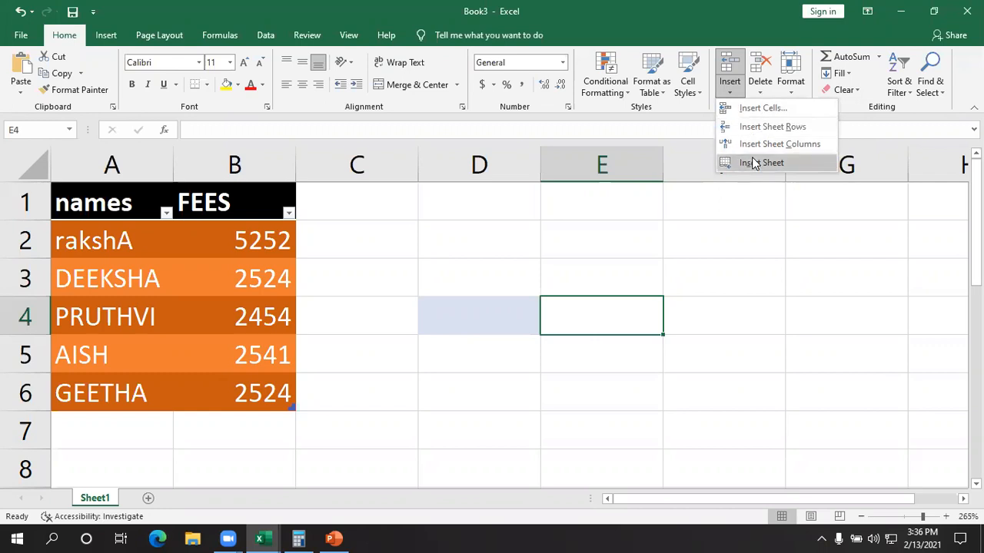
left_click(613, 397)
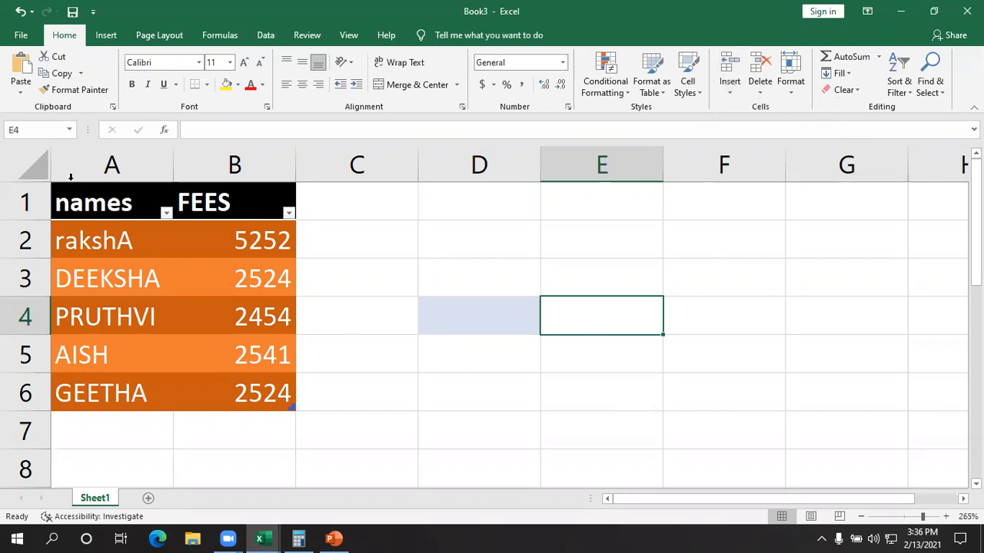
- Insert a blank sheet column before column A, the table's names column
left_click_drag(91, 203, 236, 384)
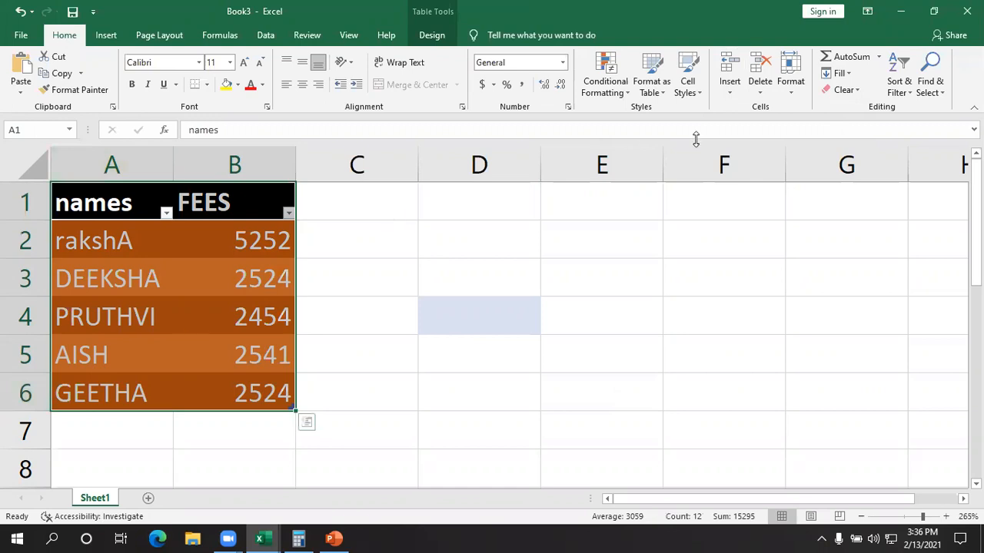
left_click(114, 165)
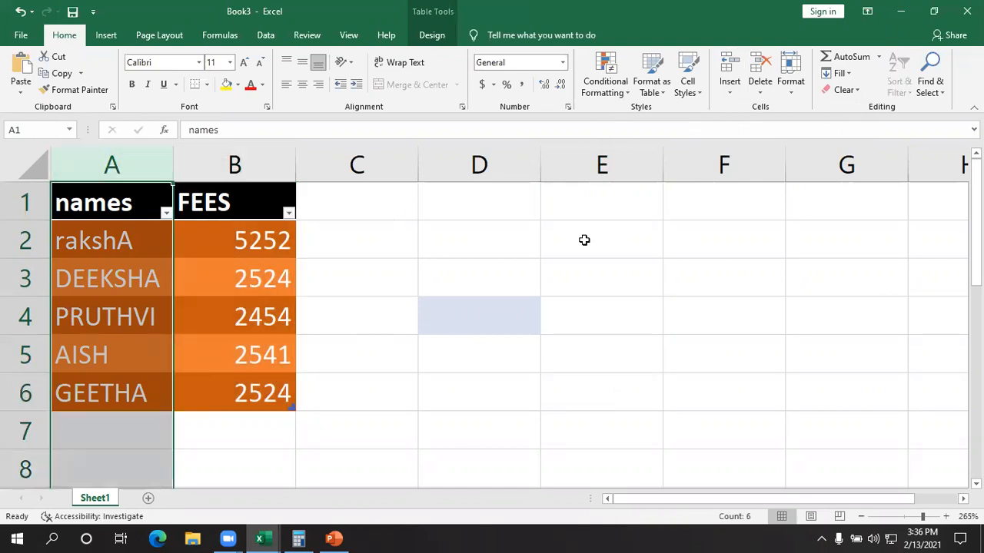
left_click(737, 92)
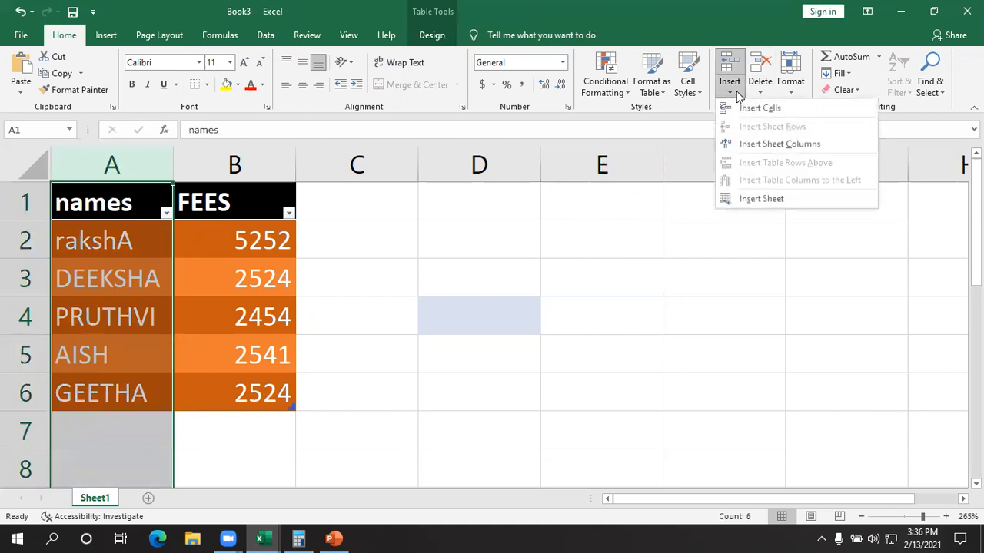
left_click(755, 143)
left_click(567, 431)
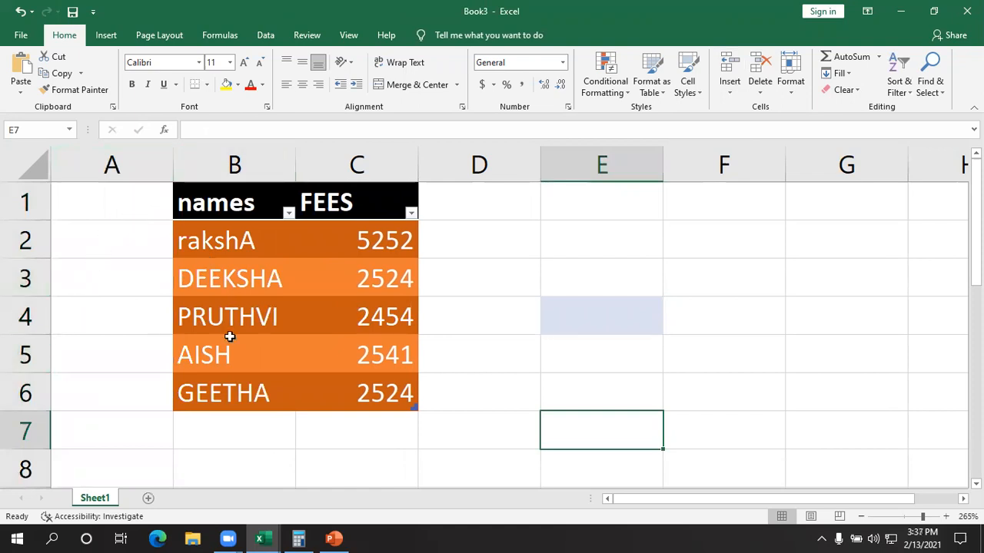
- Insert a blank sheet row above row 3, below the table's first data row
left_click(11, 275)
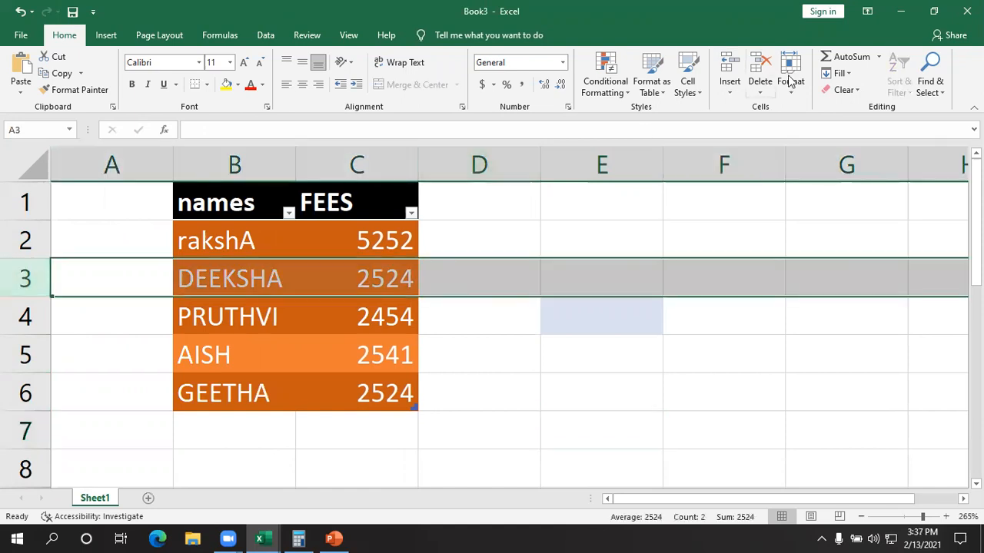
left_click(731, 94)
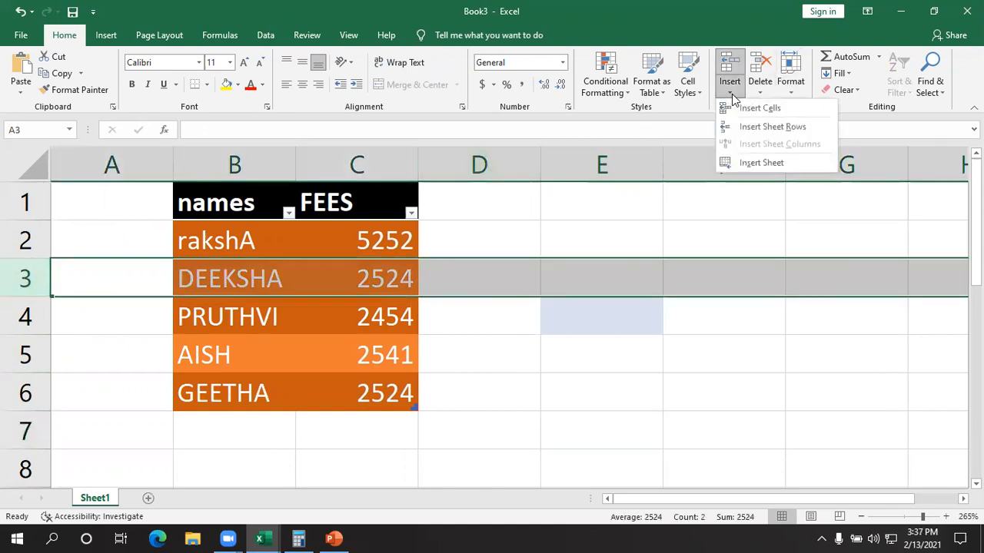
left_click(765, 128)
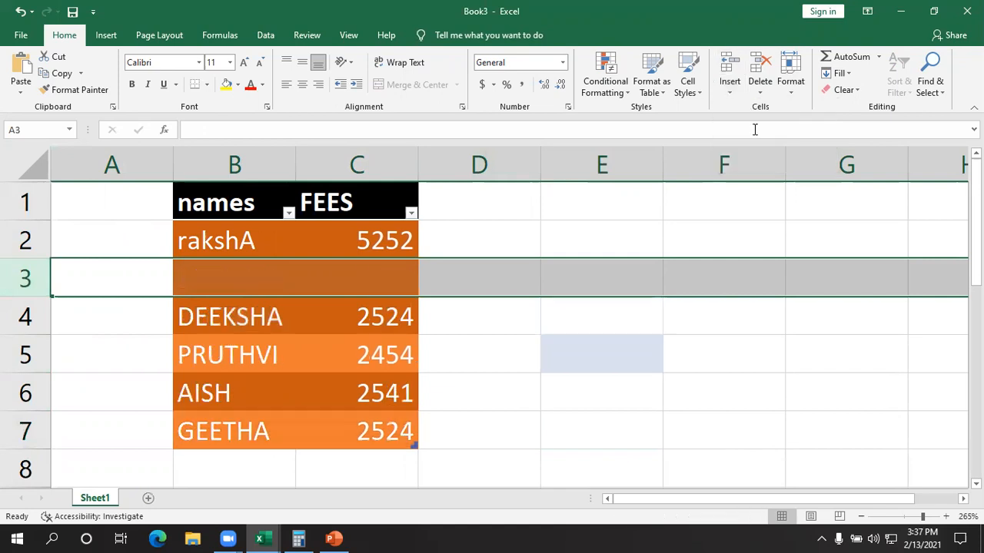
left_click(670, 443)
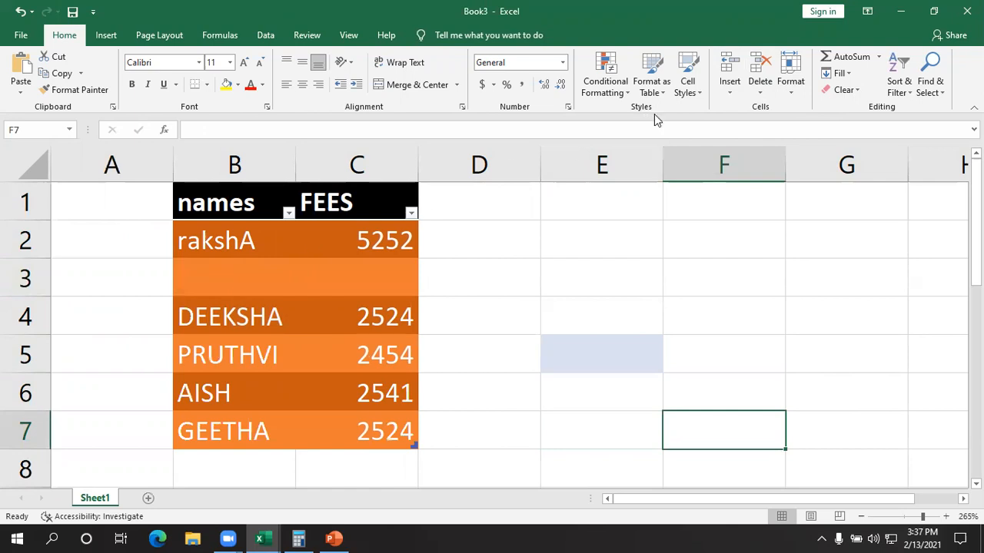
- Insert a new worksheet into the workbook and switch between it and Sheet1, finishing on the new sheet
left_click(730, 93)
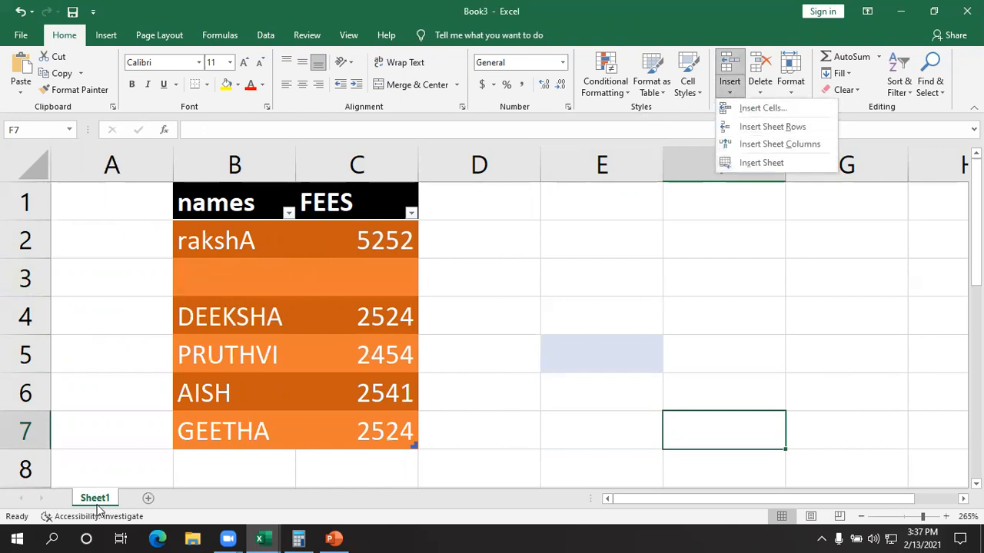
left_click(779, 158)
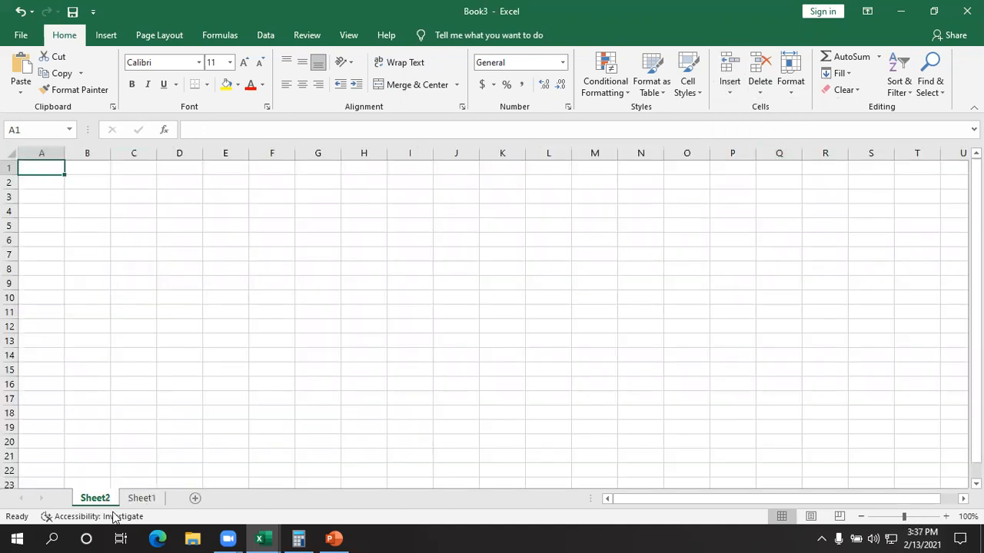
left_click(150, 498)
left_click(97, 499)
left_click(138, 499)
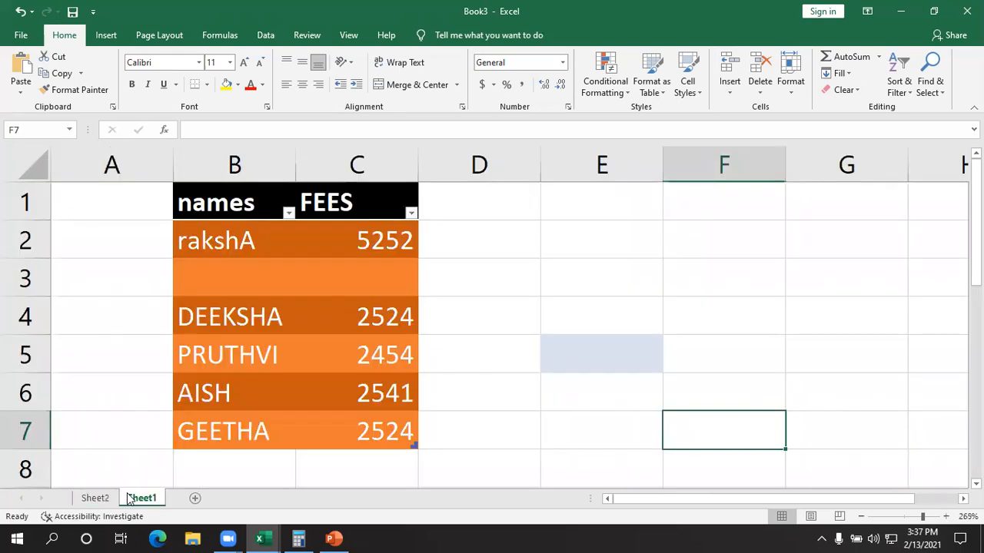
left_click(102, 498)
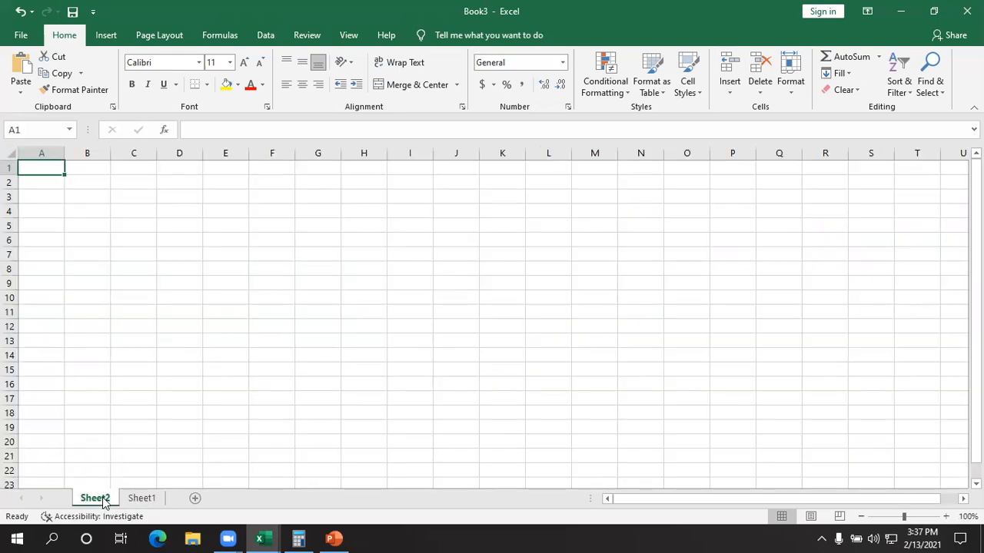
- Delete the blank sheet row 3 from the names and fees table on Sheet1
left_click(132, 498)
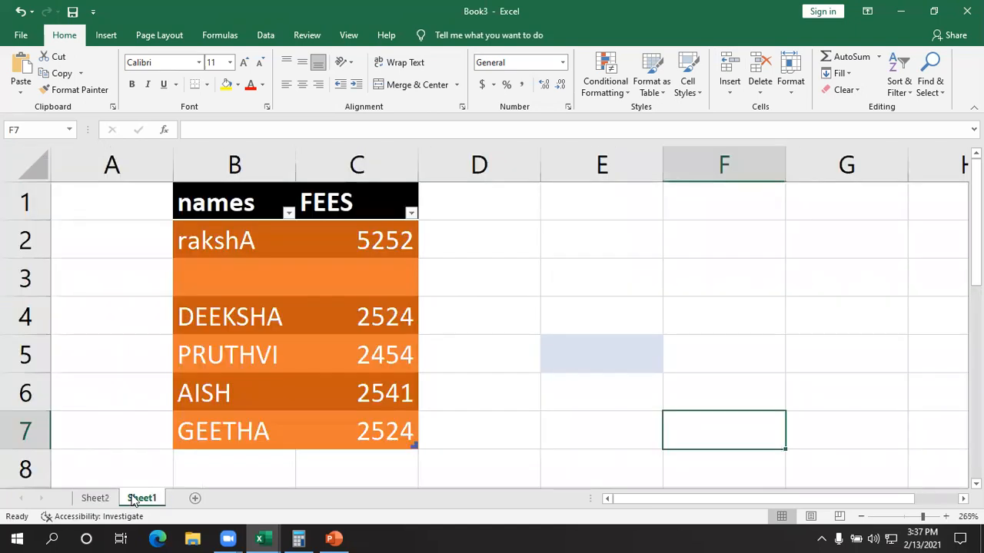
left_click(763, 83)
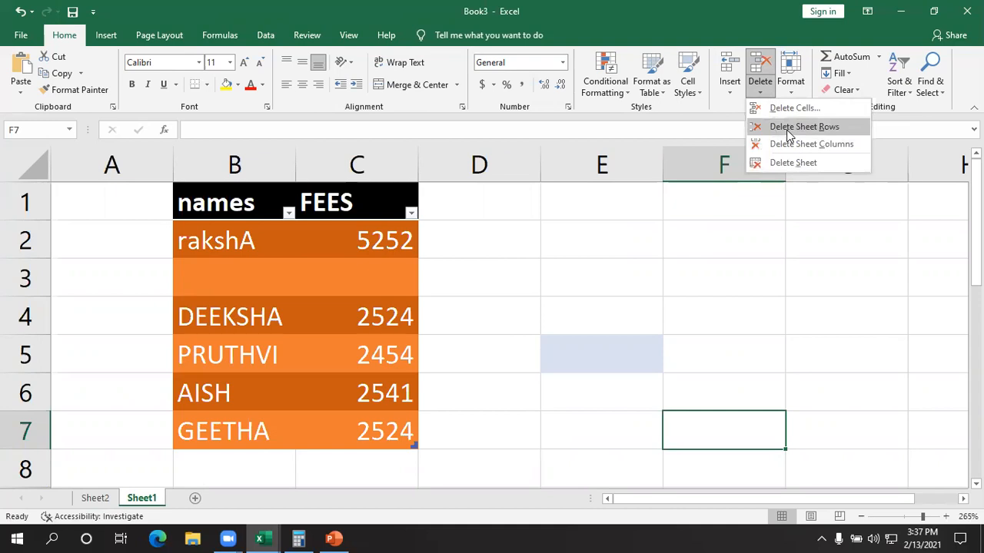
left_click(26, 277)
left_click(27, 276)
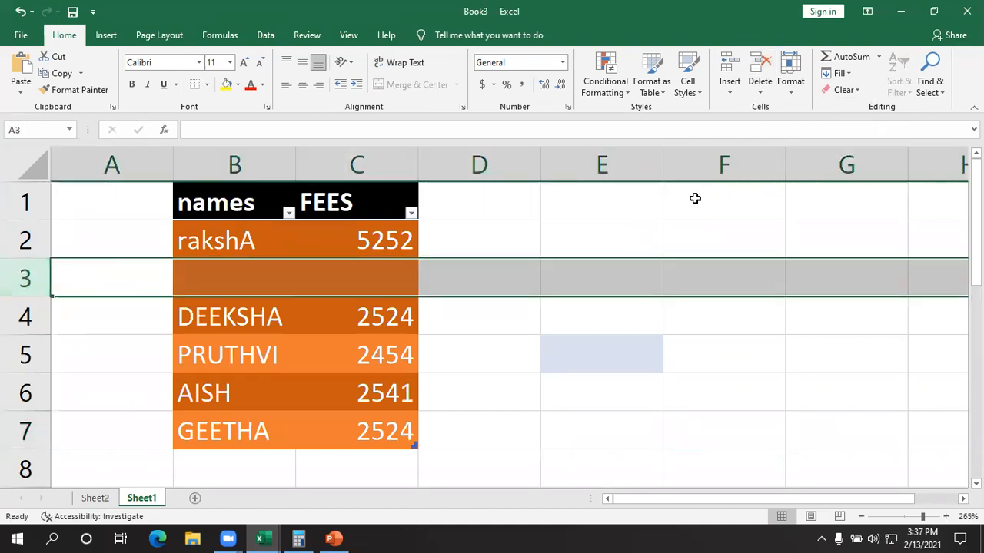
left_click(763, 102)
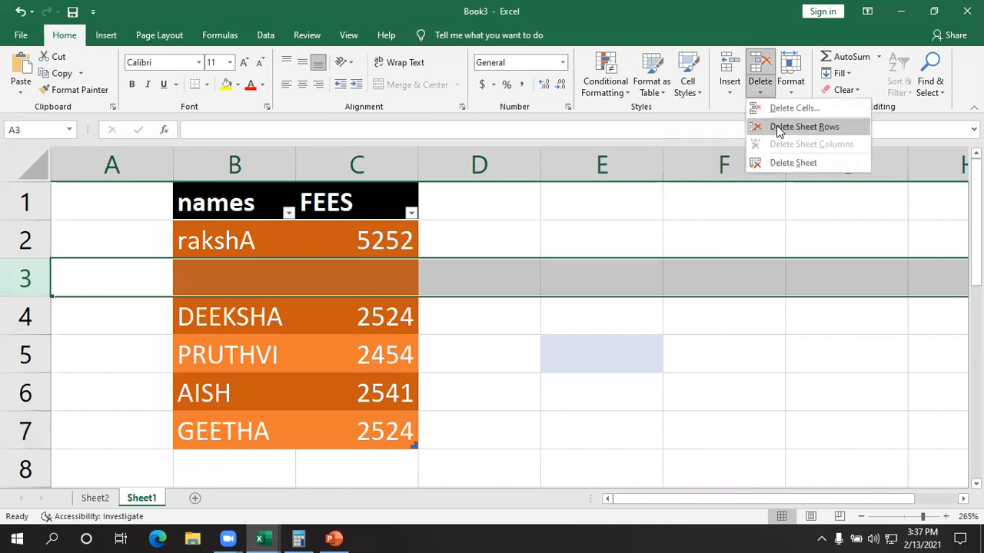
left_click(779, 127)
left_click(678, 418)
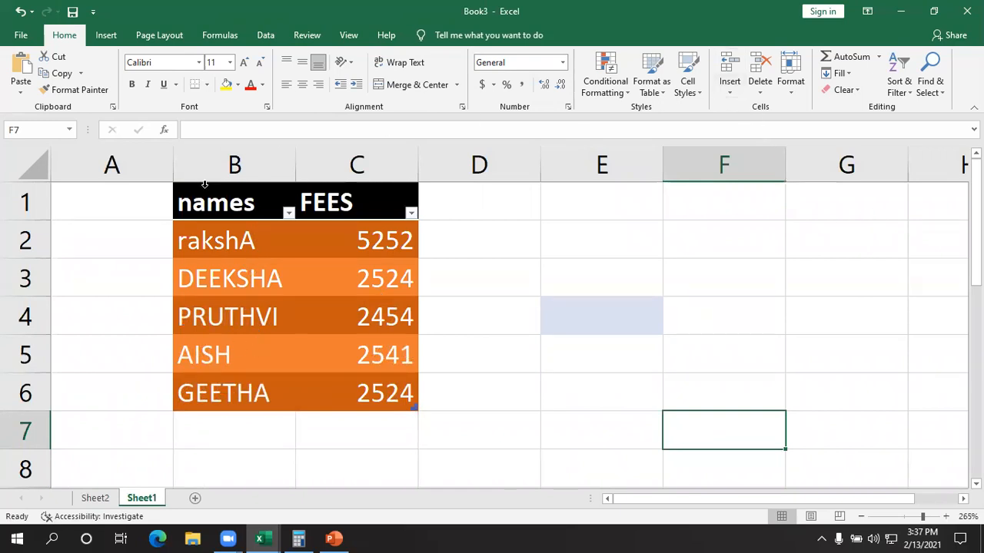
- Delete the blank sheet column A beside the names and fees table
left_click(115, 165)
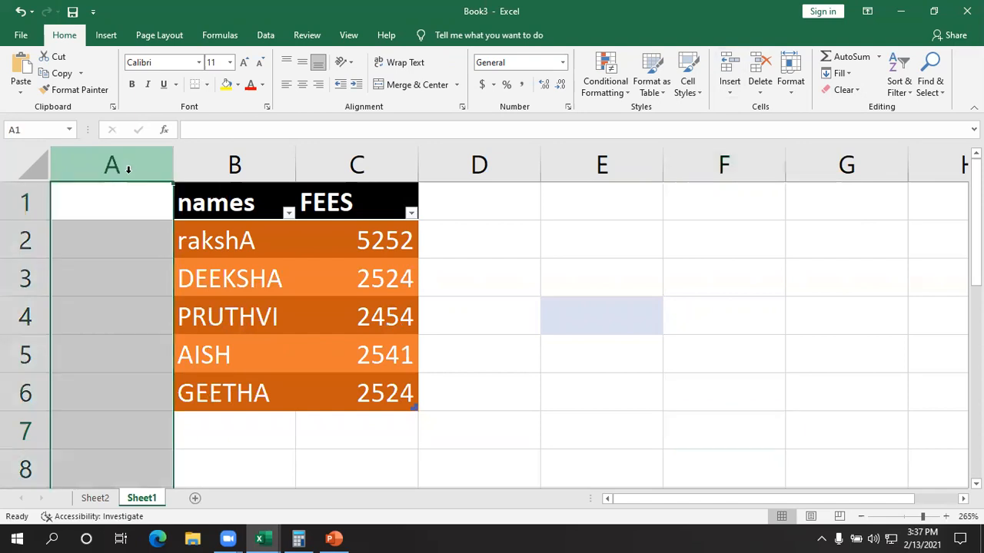
left_click(767, 92)
left_click(791, 143)
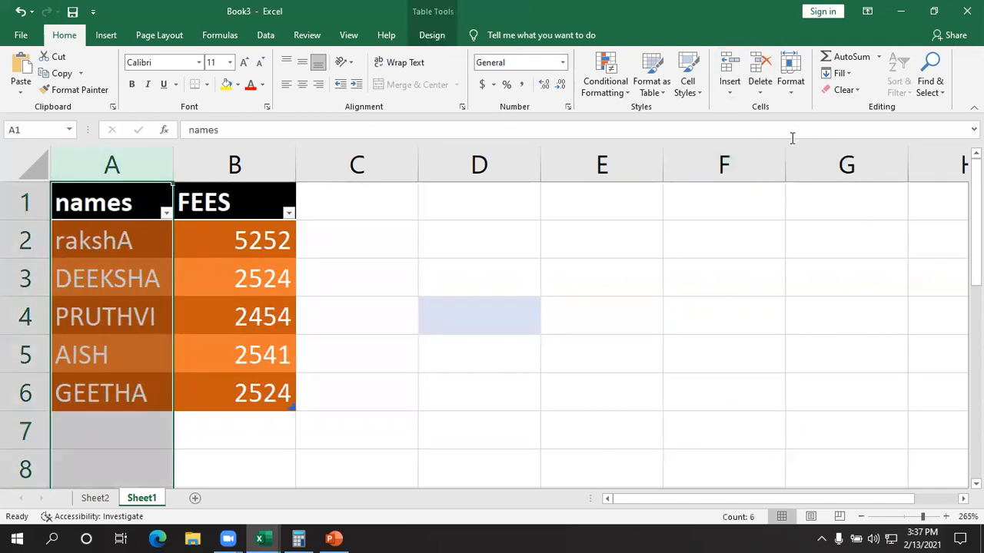
left_click(726, 277)
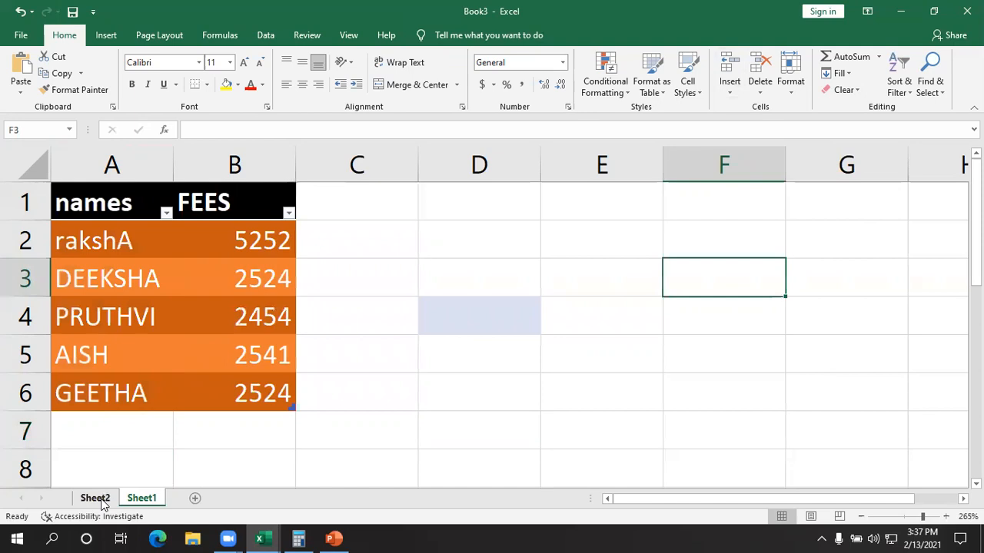
left_click(760, 90)
left_click(771, 162)
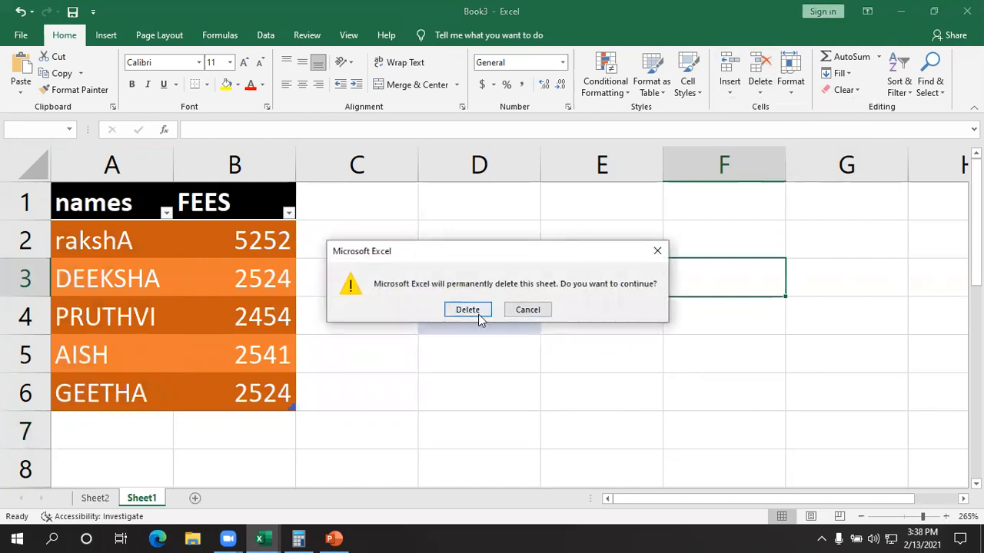
left_click(657, 250)
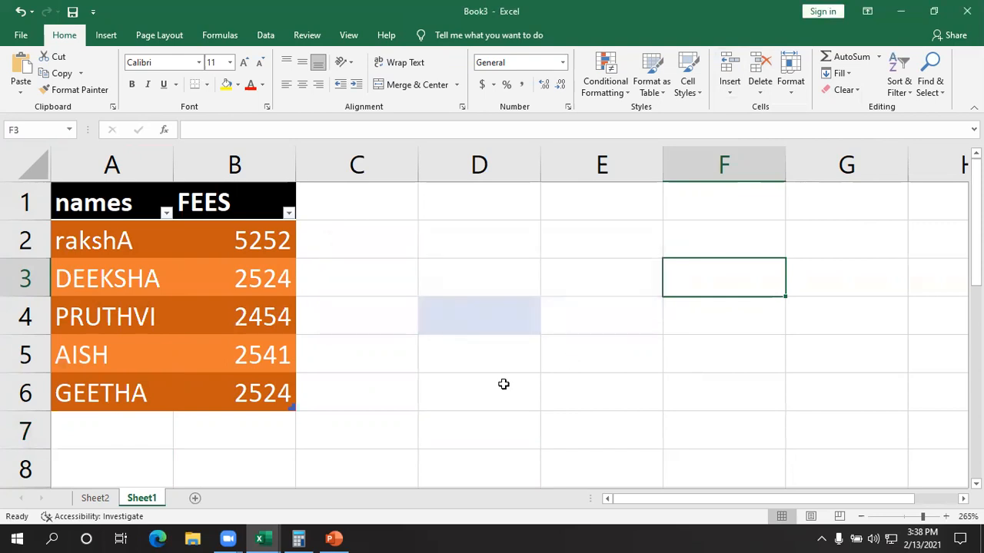
- Delete the empty worksheet Sheet2 from the workbook
left_click(96, 500)
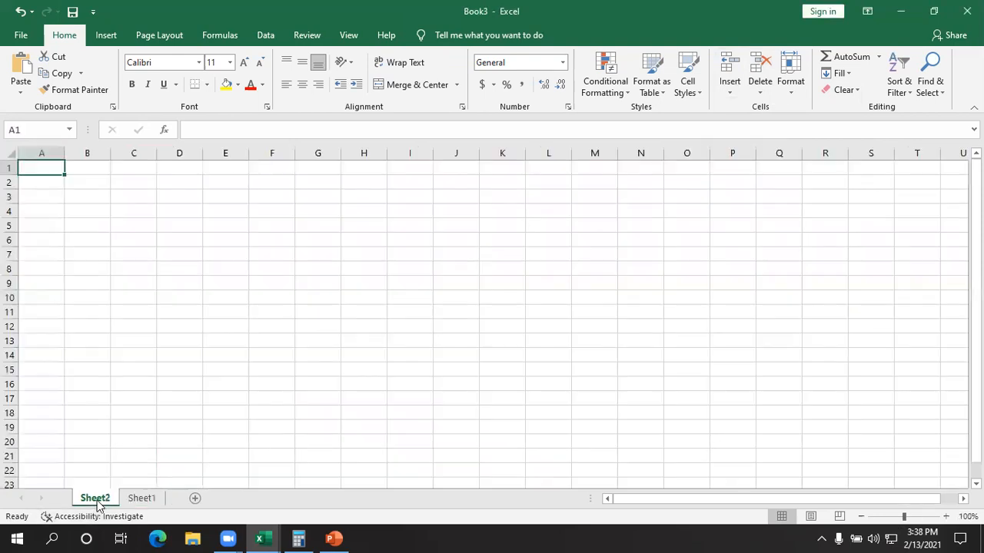
left_click(762, 98)
left_click(774, 163)
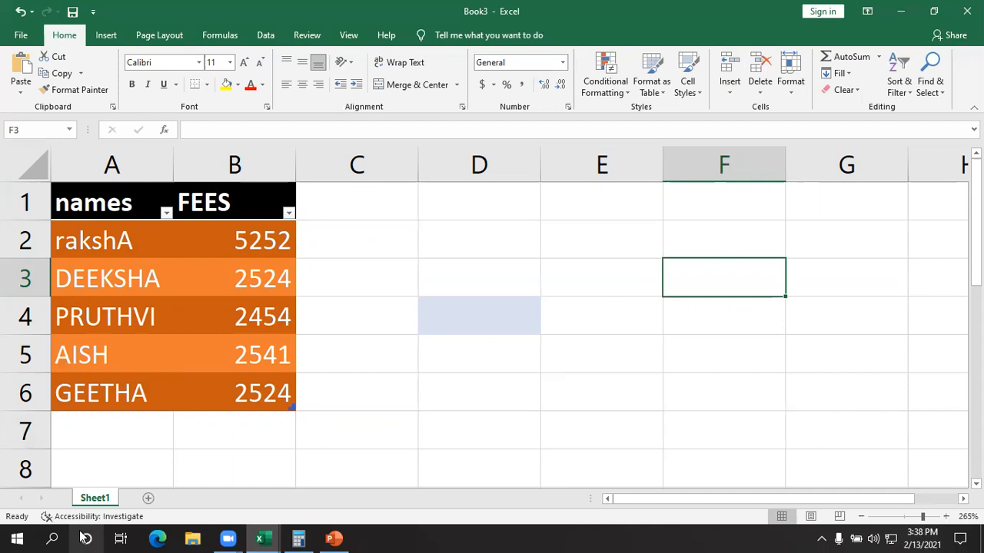
- Add a new worksheet after Sheet1 and switch back and forth between the two, finishing on the new sheet
left_click(149, 498)
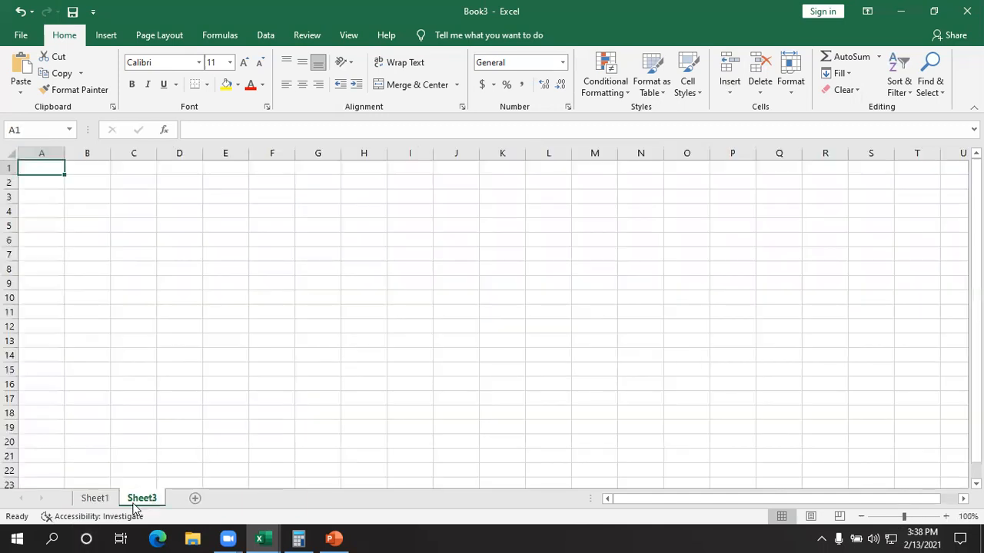
left_click(207, 413)
left_click(95, 498)
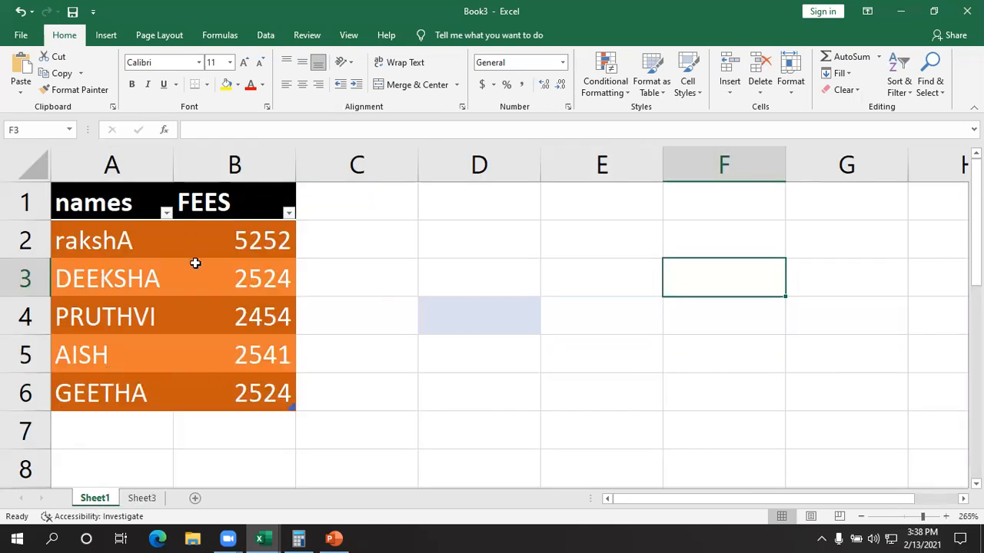
left_click(146, 499)
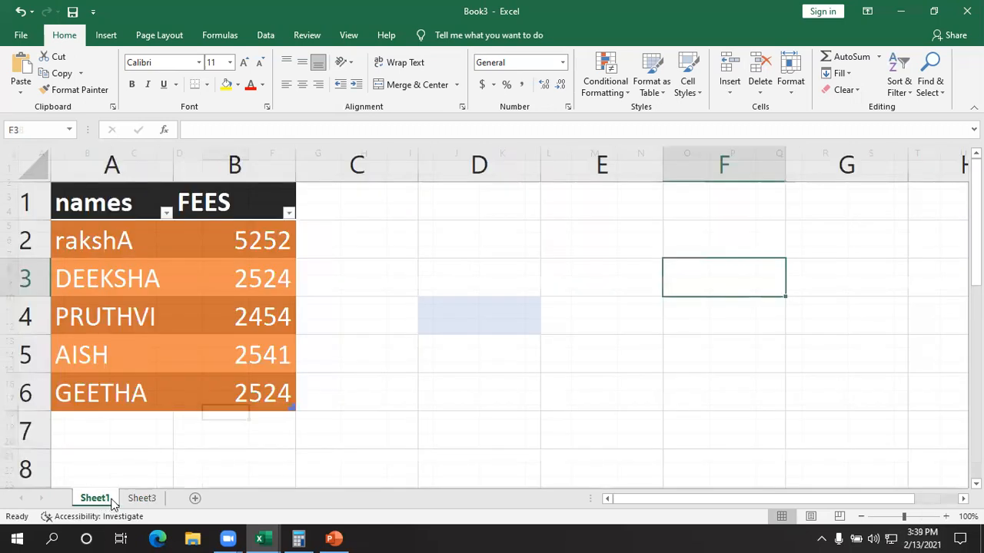
left_click(141, 498)
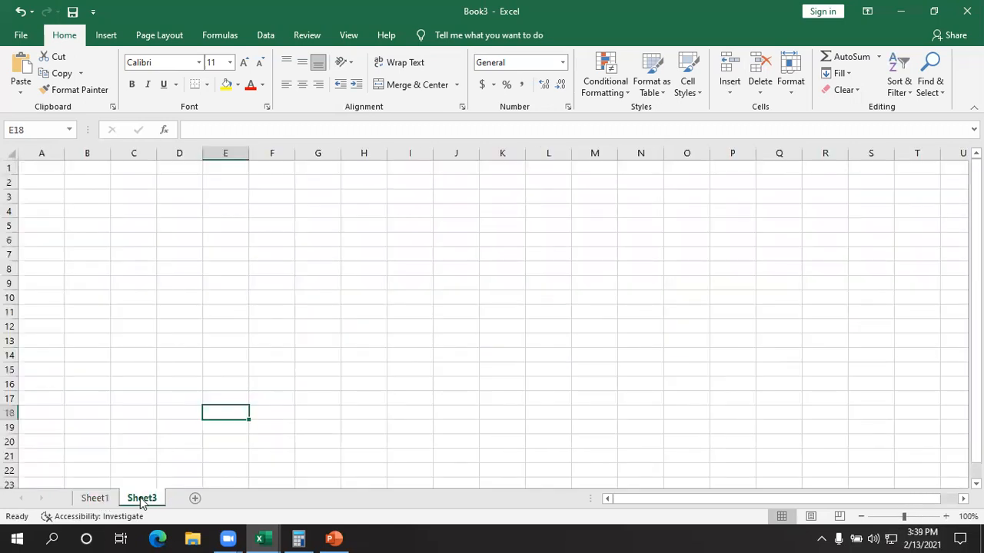
left_click(97, 499)
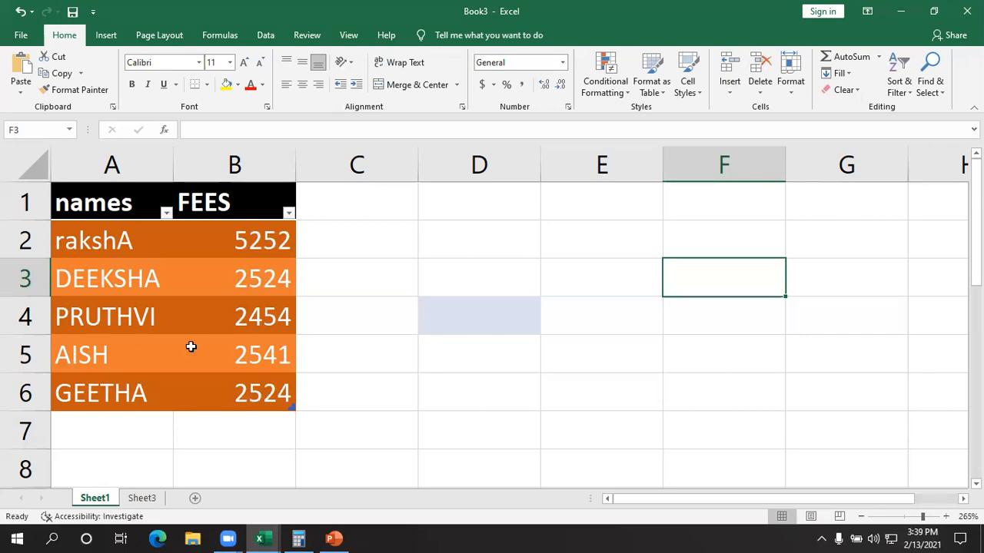
left_click(146, 498)
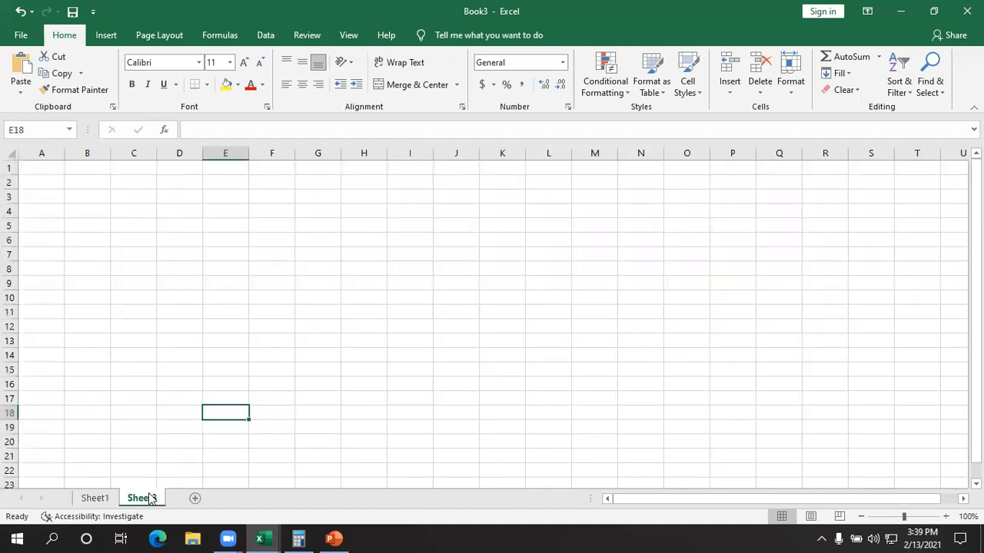
- Delete the empty worksheet Sheet3, leaving only the sheet with the names and fees table
left_click(727, 81)
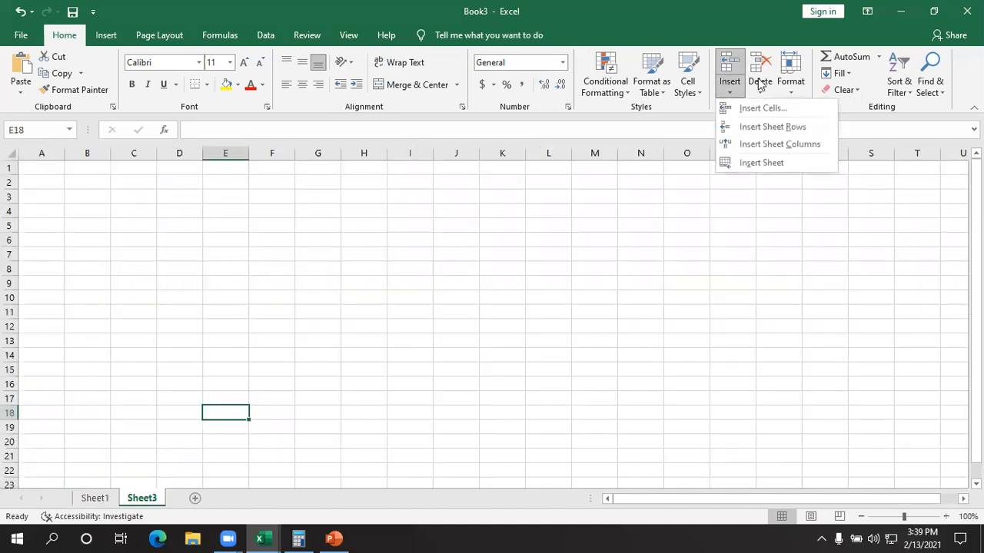
left_click(760, 83)
left_click(796, 159)
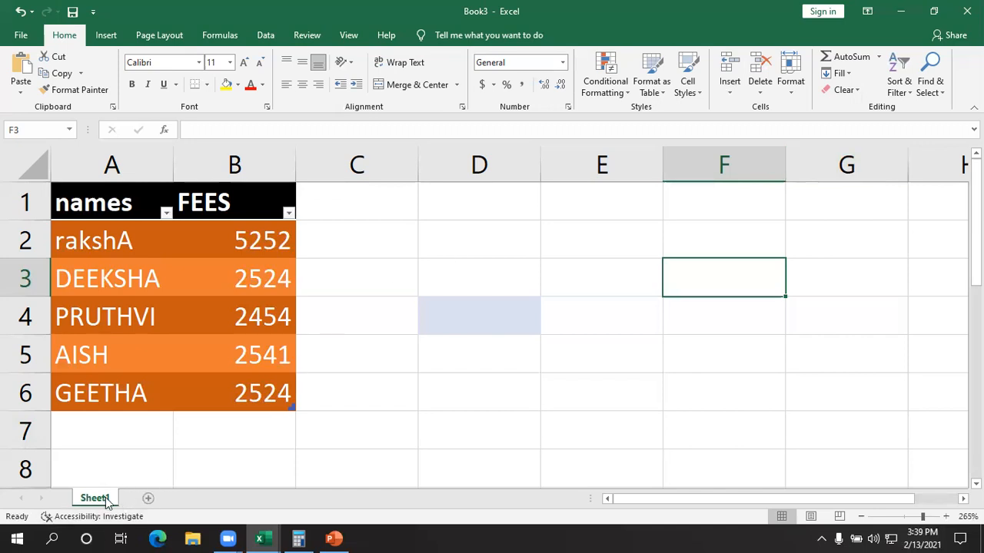
- Add another new worksheet and permanently delete Sheet1 with its names and fees table
left_click(149, 499)
left_click(94, 498)
left_click(760, 89)
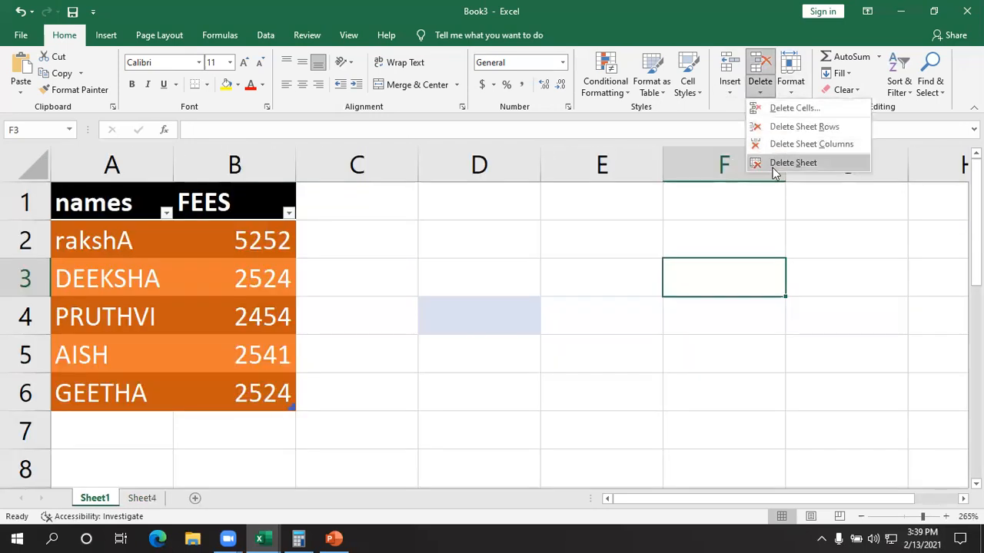
left_click(776, 162)
left_click(468, 309)
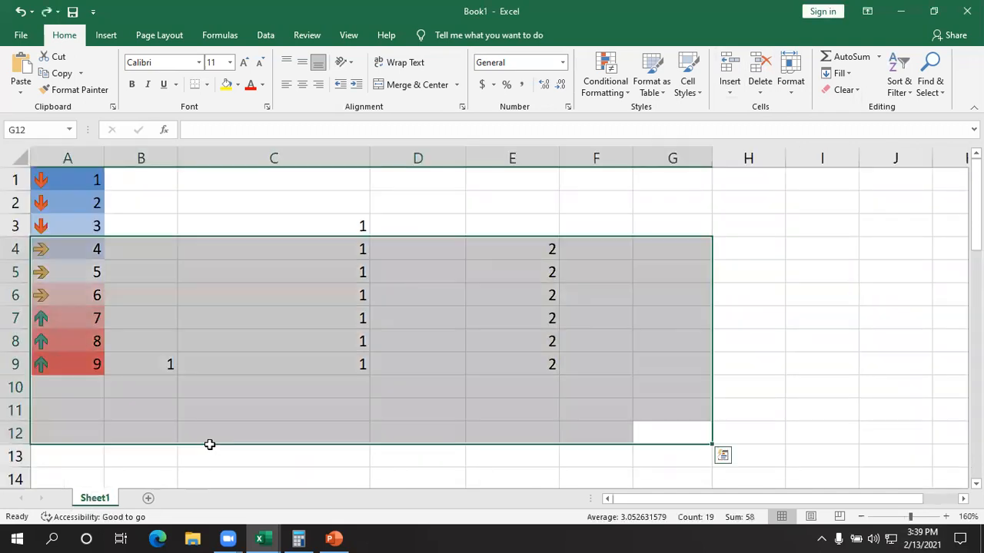
- Clear the contents of the range A1:G12 in the Book1 workbook
left_click(750, 294)
left_click_drag(694, 427, 3, 80)
key("Delete")
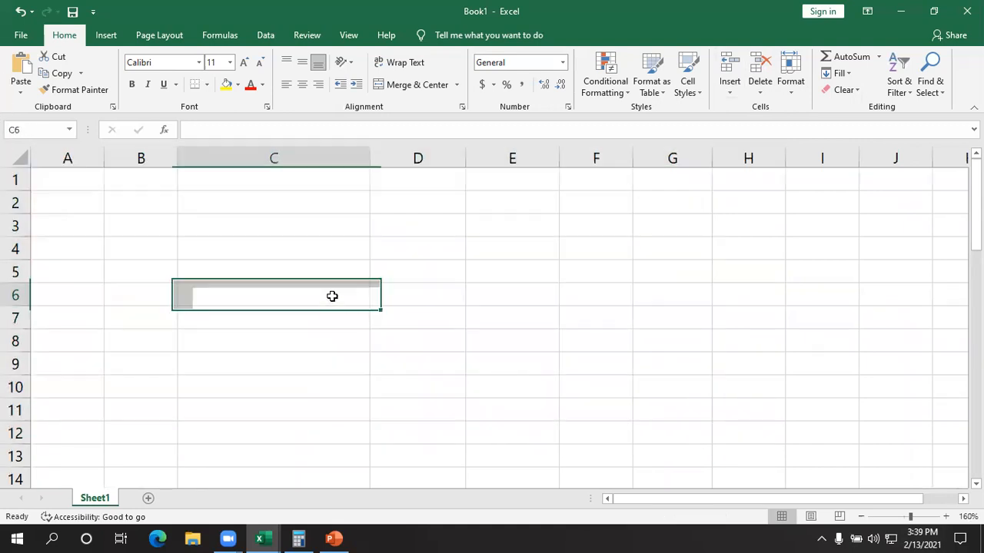
left_click(332, 296)
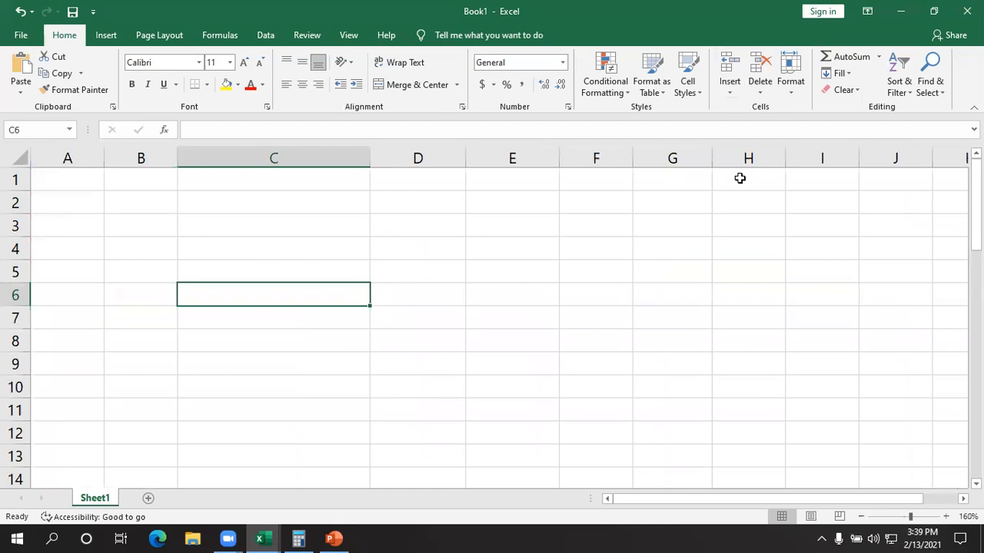
- Examine the format commands for cell size, visibility, sheet organization, tab color and protection, including the review protection commands
left_click(796, 95)
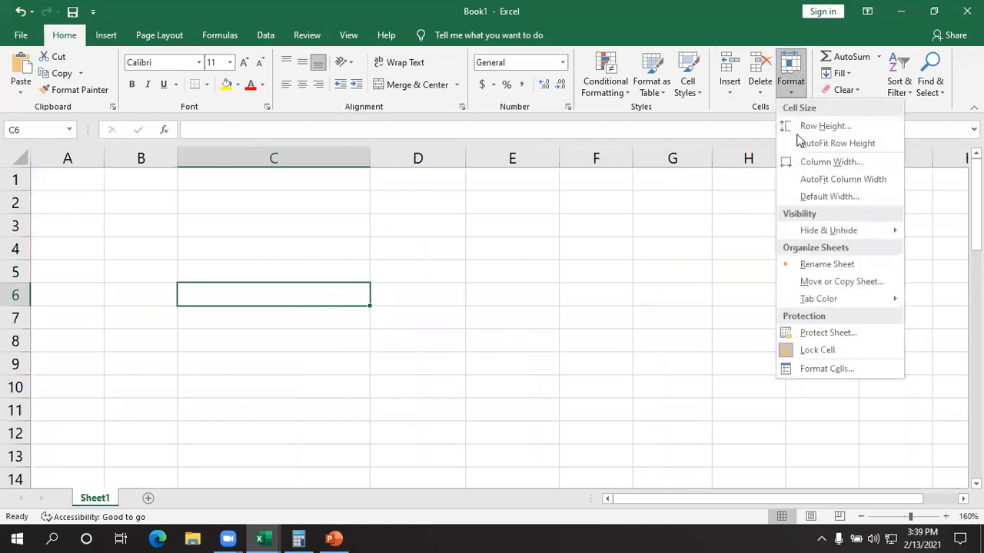
left_click(647, 347)
left_click(801, 94)
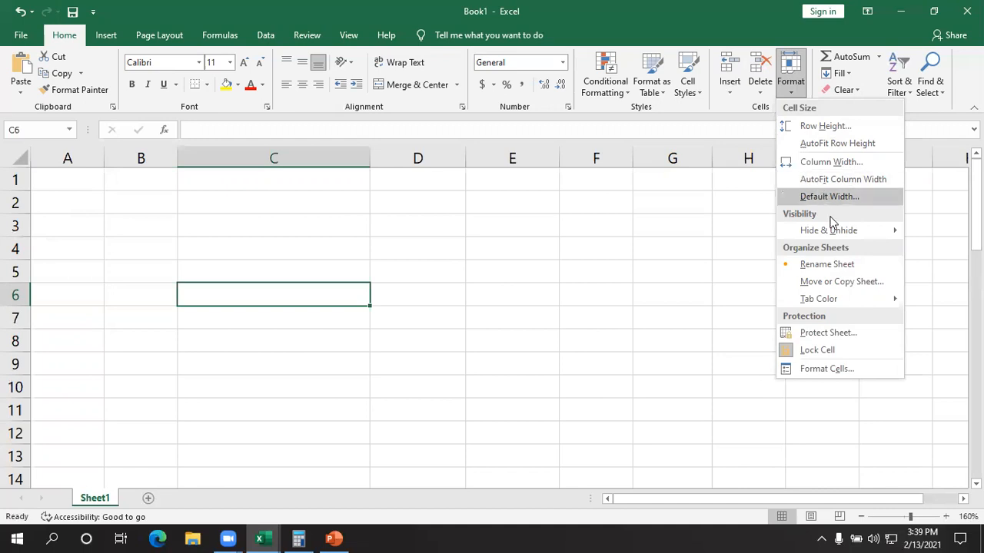
mouse_move(832, 243)
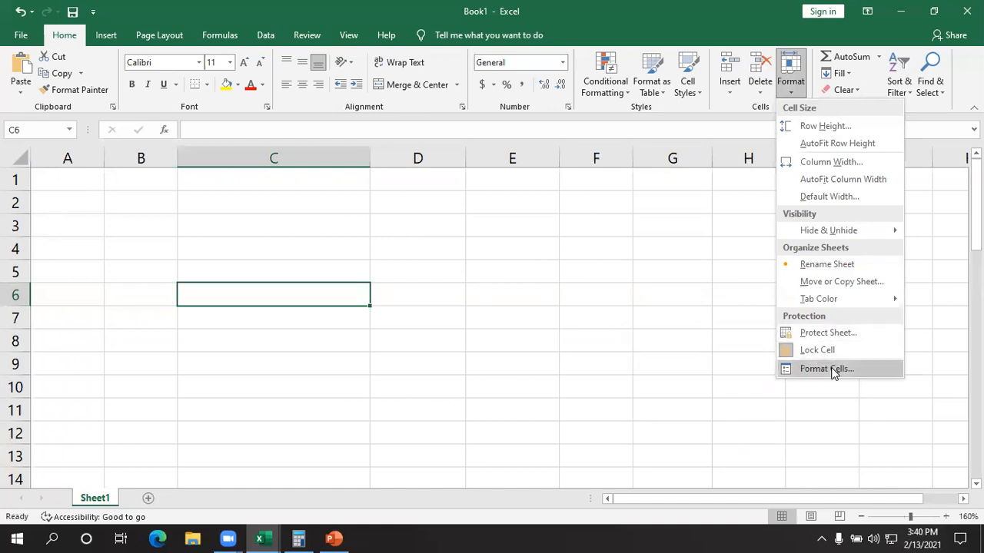
left_click(319, 40)
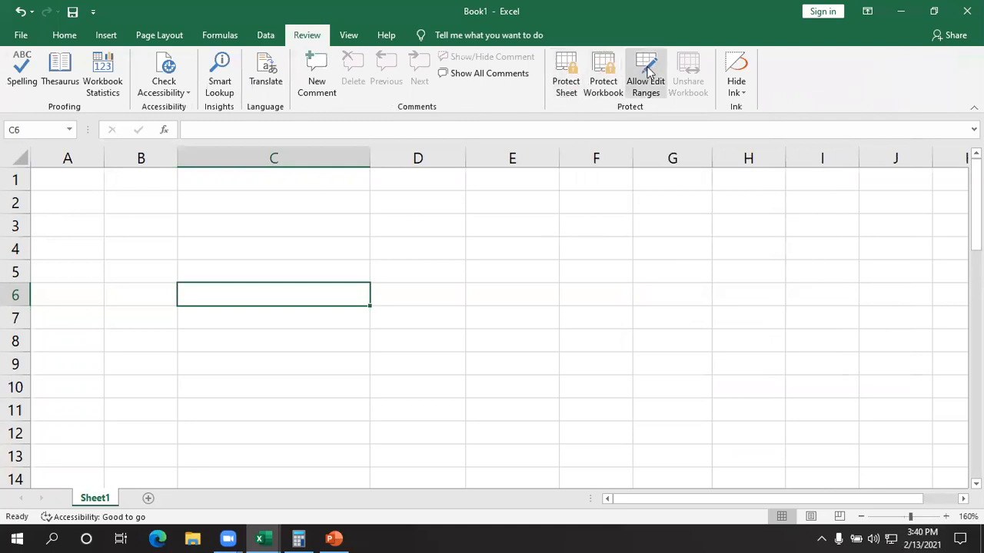
left_click(75, 37)
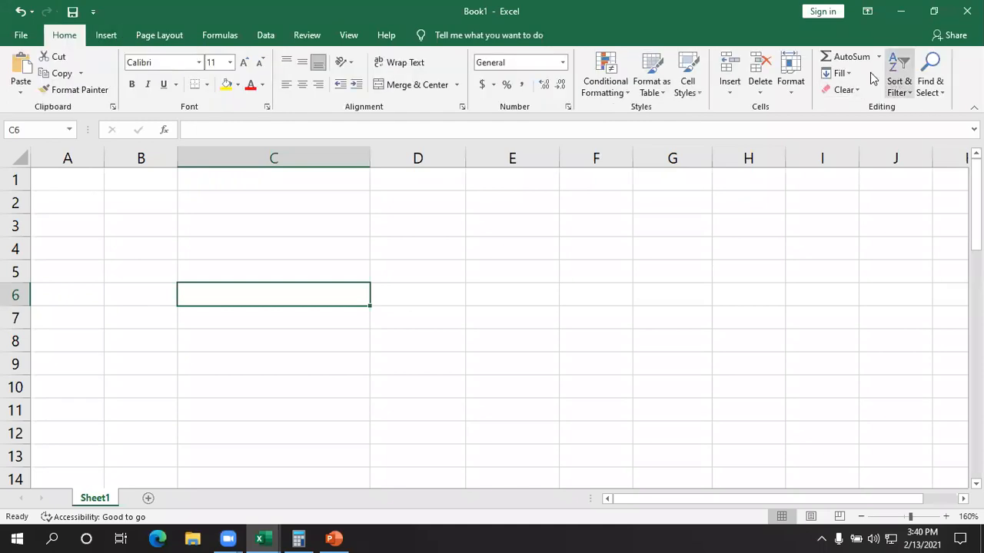
left_click(784, 86)
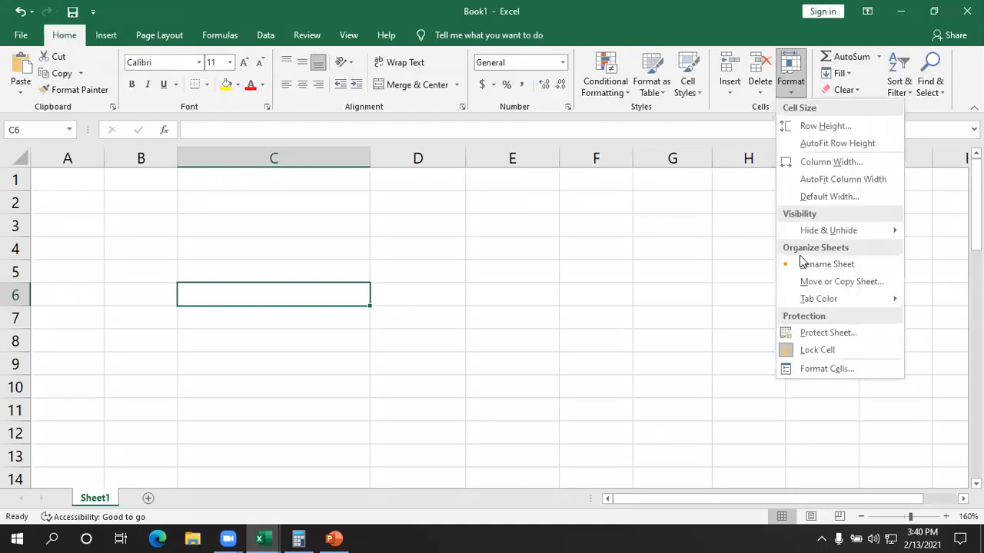
mouse_move(803, 301)
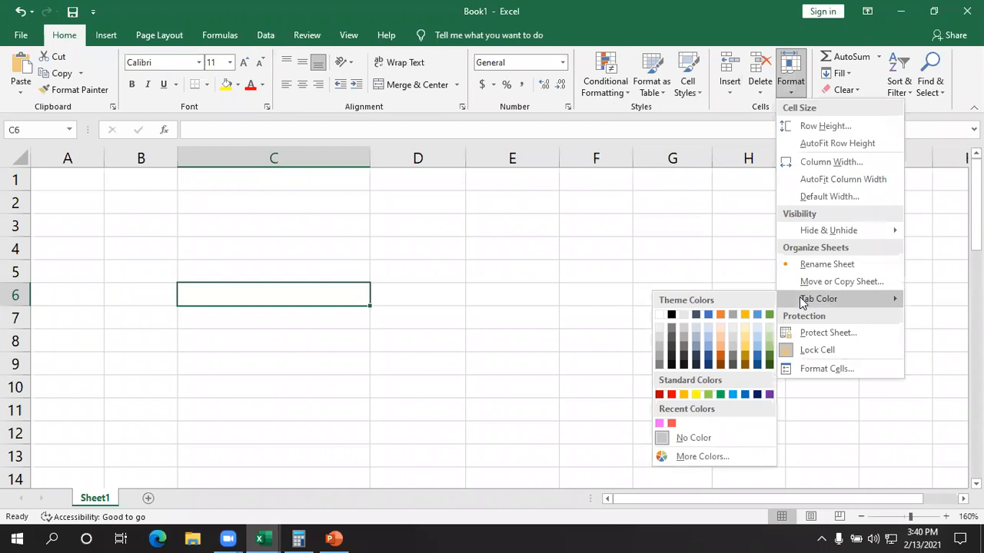
left_click(517, 220)
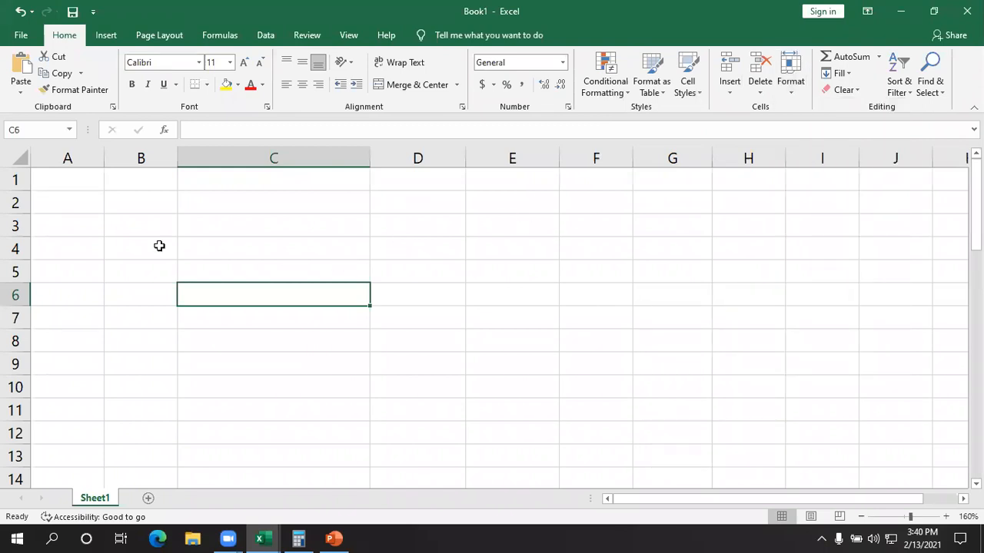
- Try making row 1 several times taller, and undo the height change
left_click(61, 173)
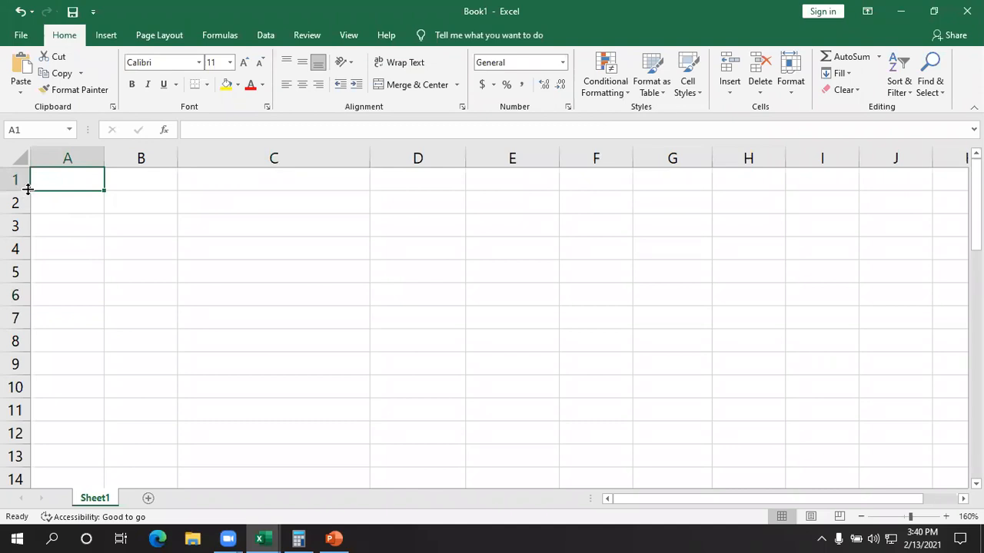
left_click_drag(28, 190, 7, 272)
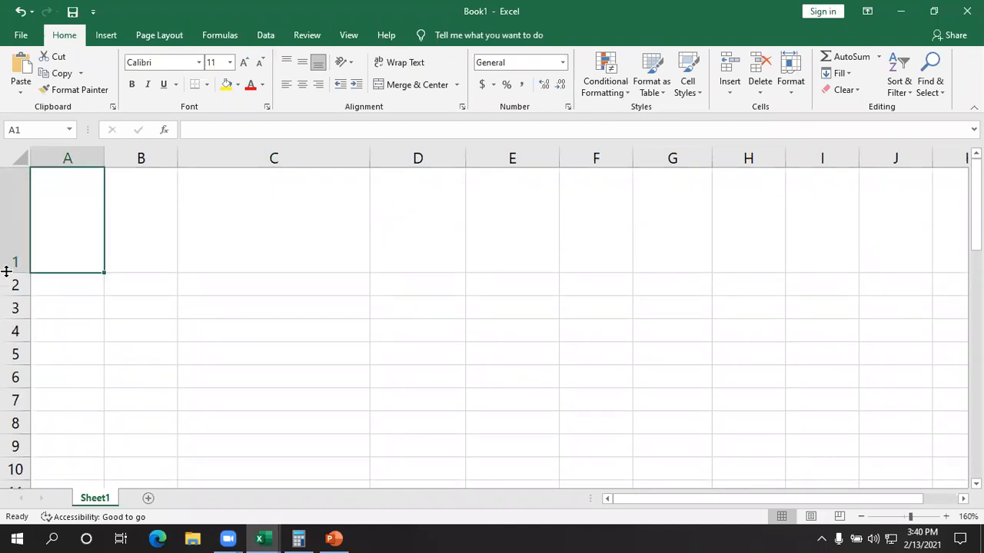
key("ctrl+z")
left_click(169, 229)
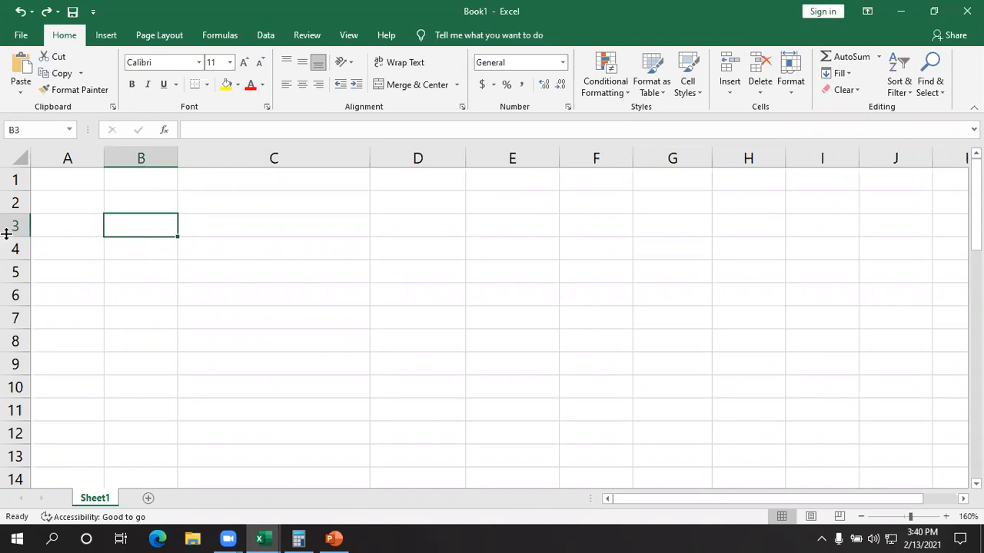
- Undo the resizing of row 1 and the clearing of A1:G12 so the cleared data is restored
left_click_drag(28, 191, 11, 294)
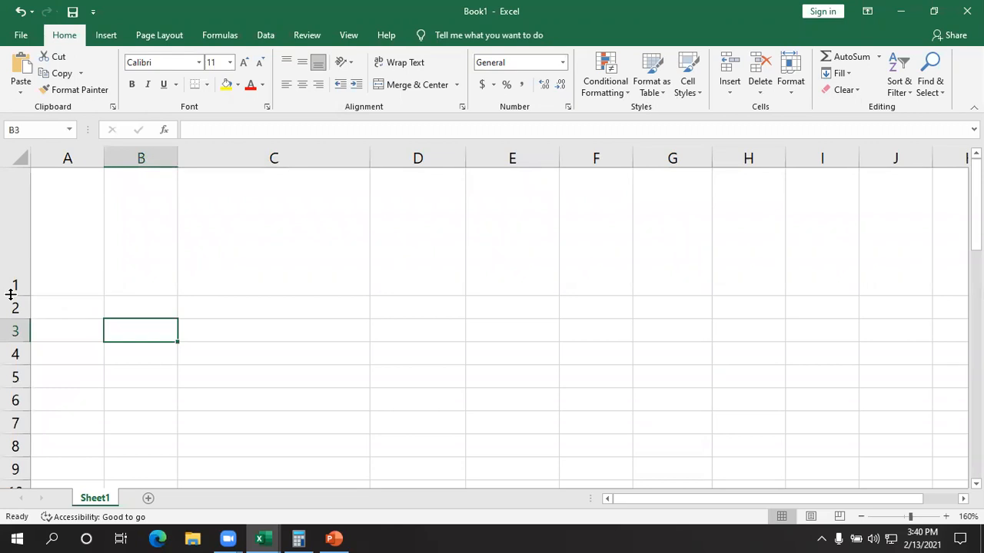
key("ctrl+z")
key("ctrl+z")
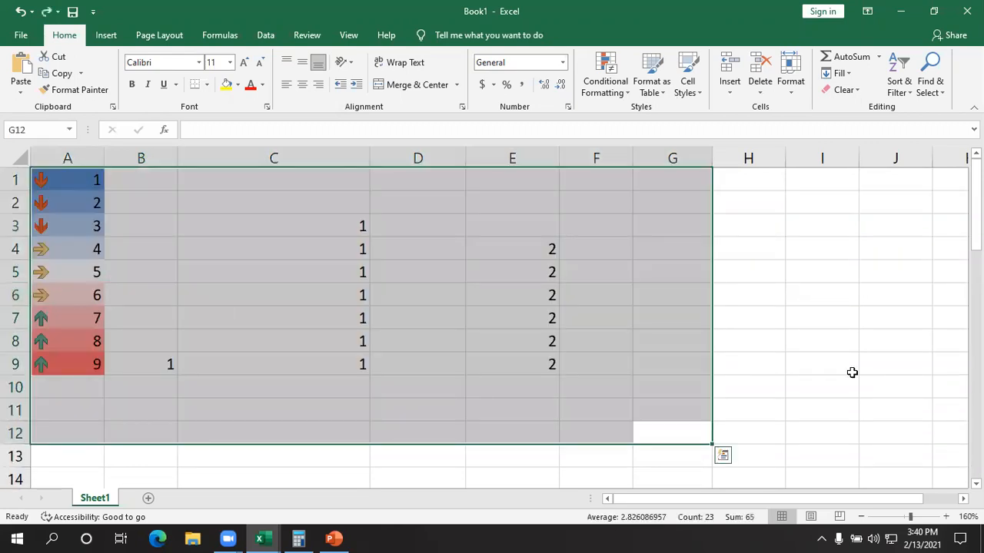
- Make empty row 18 several times taller by entering an exact row height
left_click(805, 362)
scroll(589, 404, "down", 4)
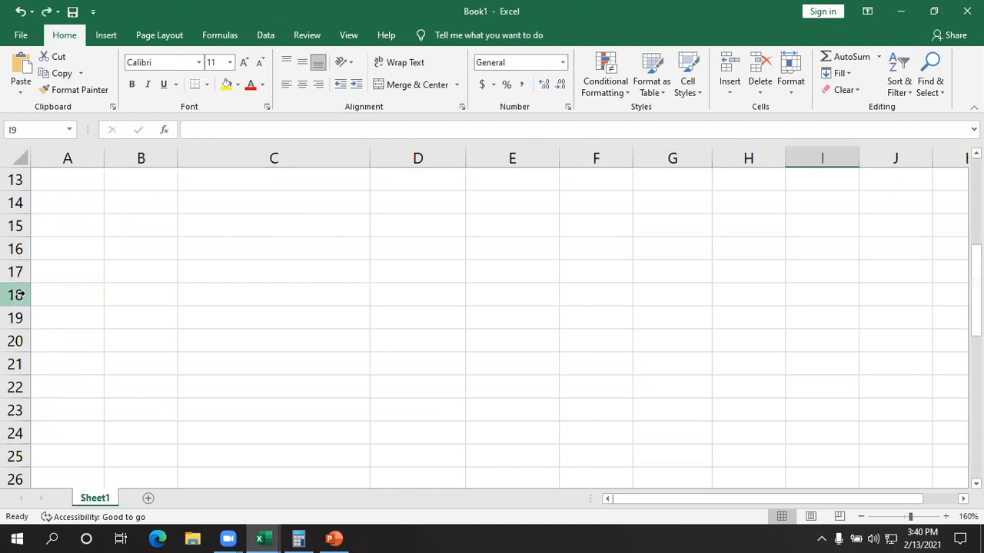
left_click(21, 295)
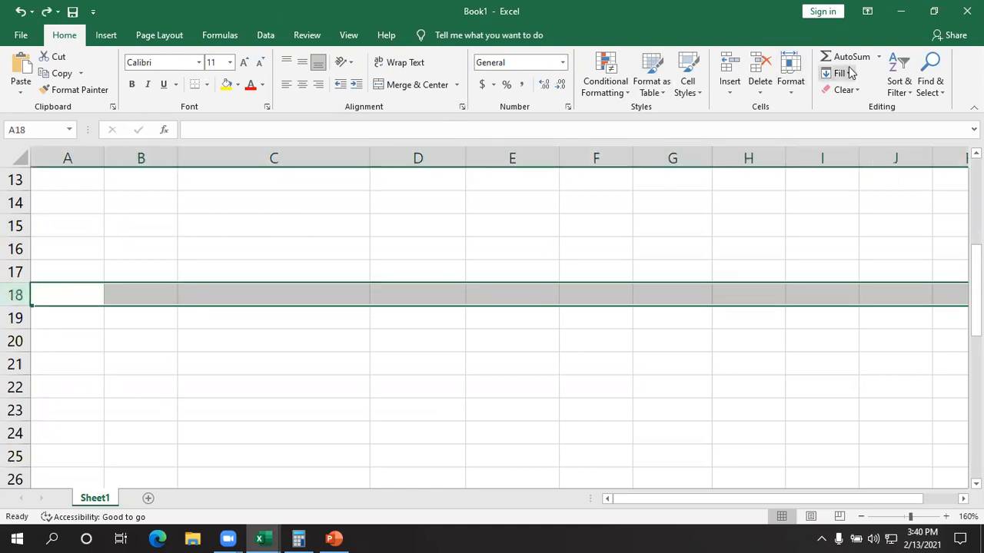
left_click(792, 84)
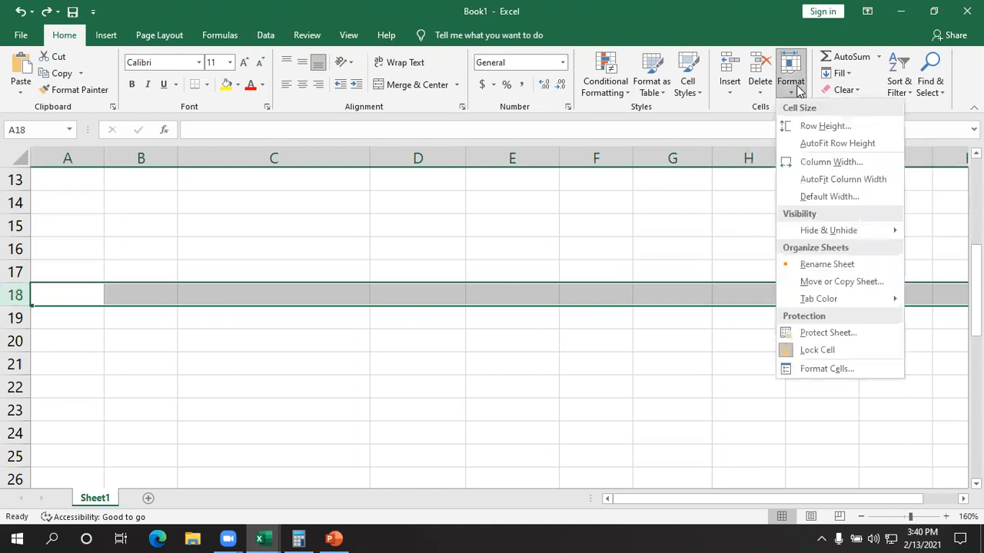
left_click(824, 128)
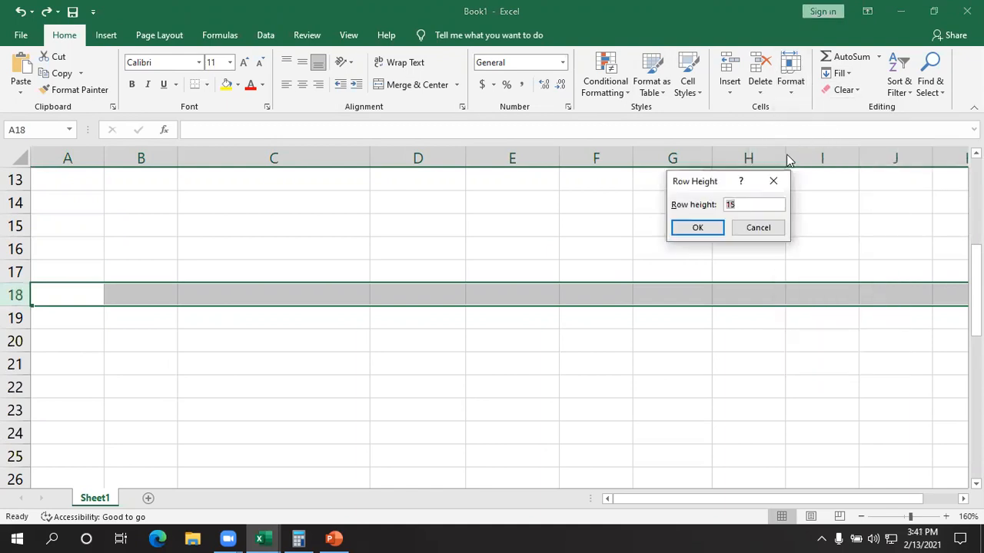
left_click(749, 206)
left_click(697, 228)
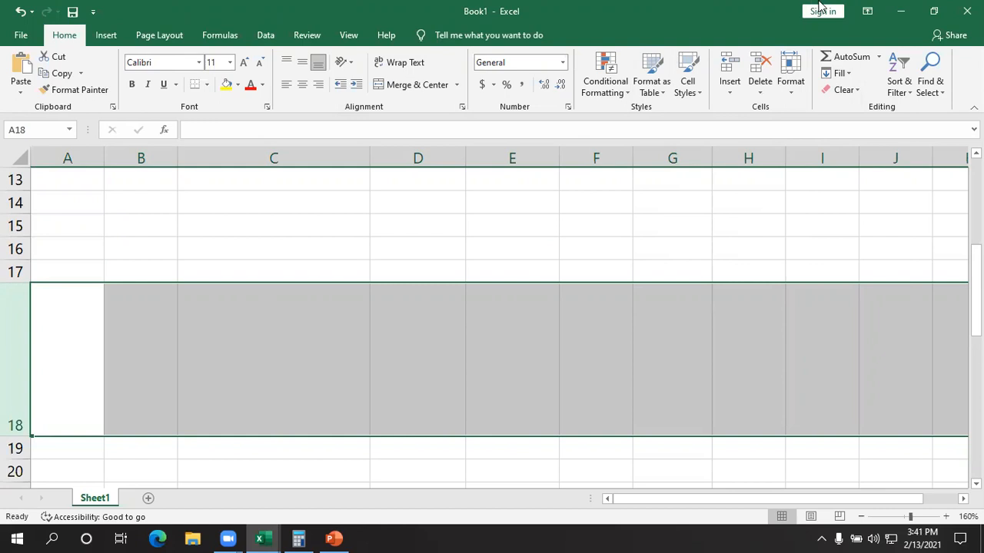
- AutoFit the height of row 18
left_click(791, 91)
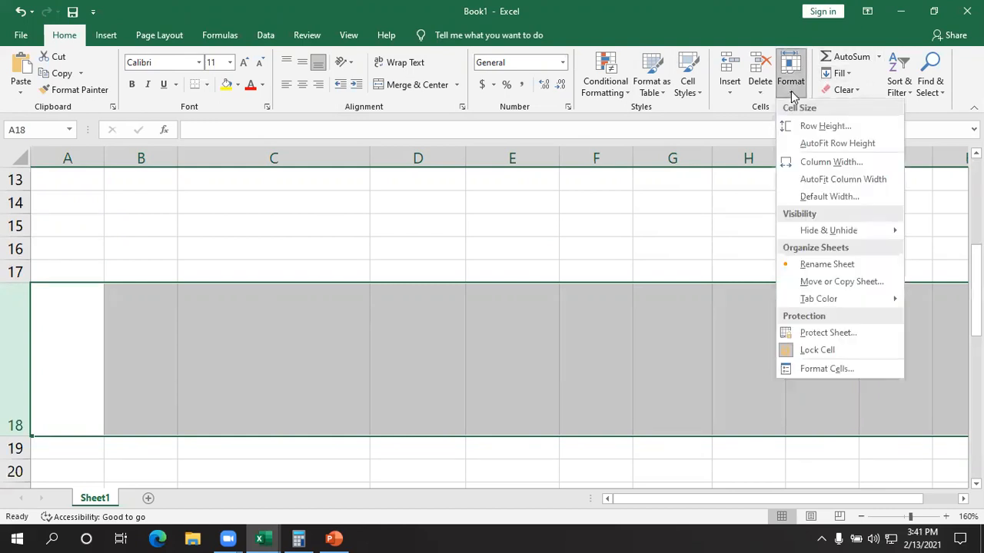
left_click(815, 146)
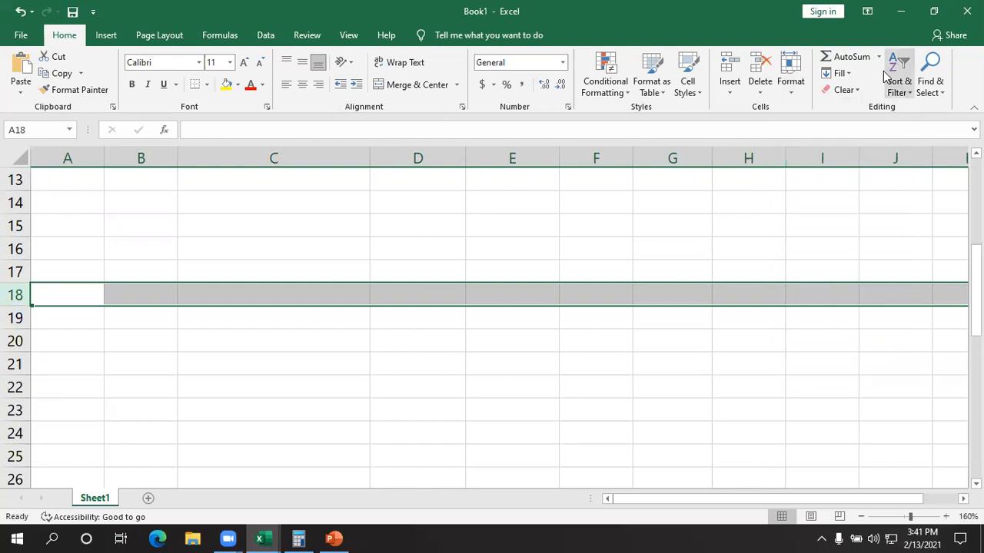
left_click(789, 81)
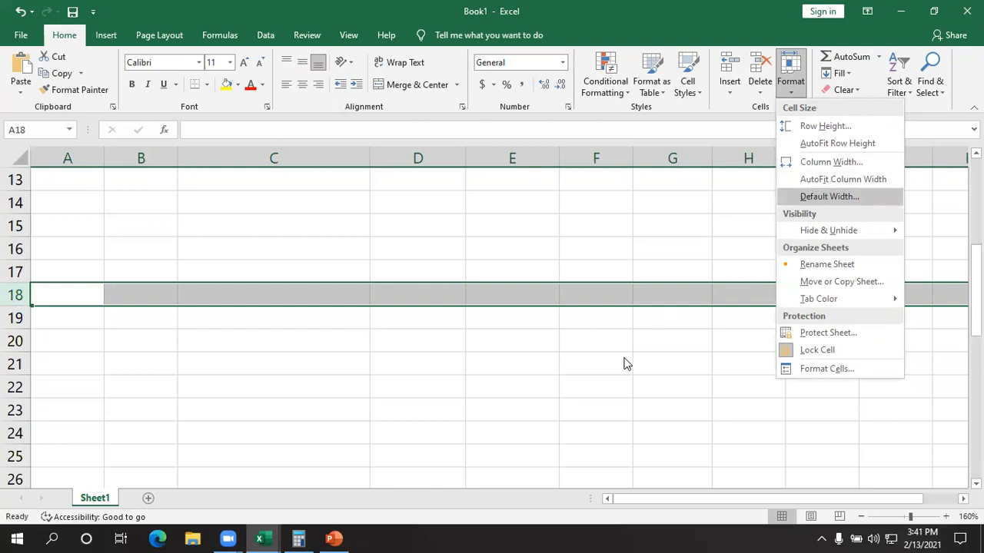
key("Escape")
- Set the width of column A to 100
left_click(70, 158)
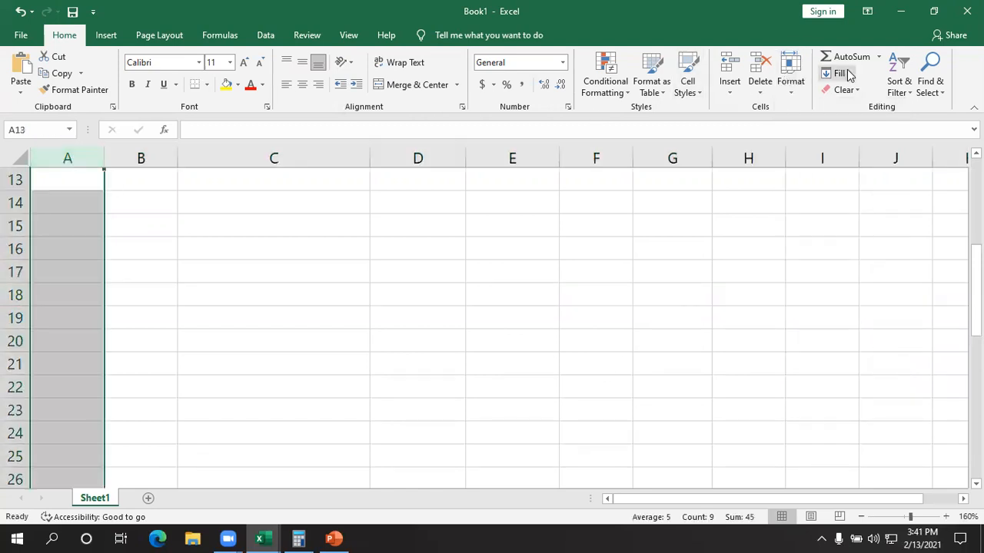
left_click(791, 83)
left_click(824, 162)
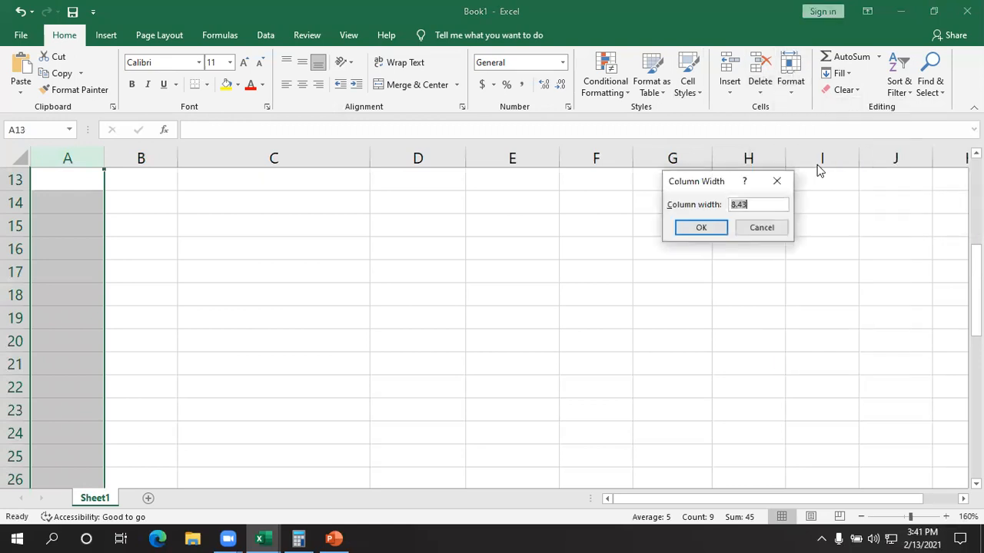
left_click(763, 204)
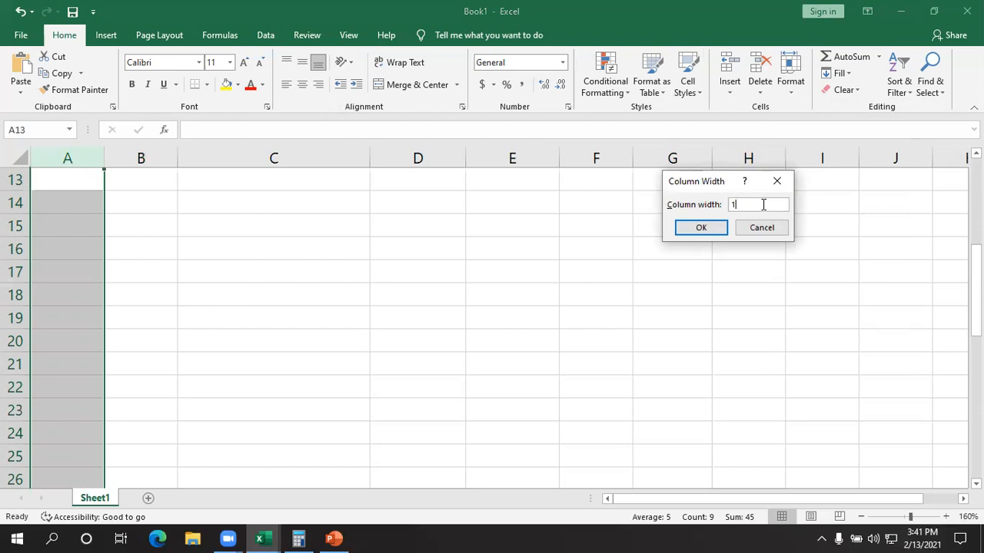
type("100")
key("Return")
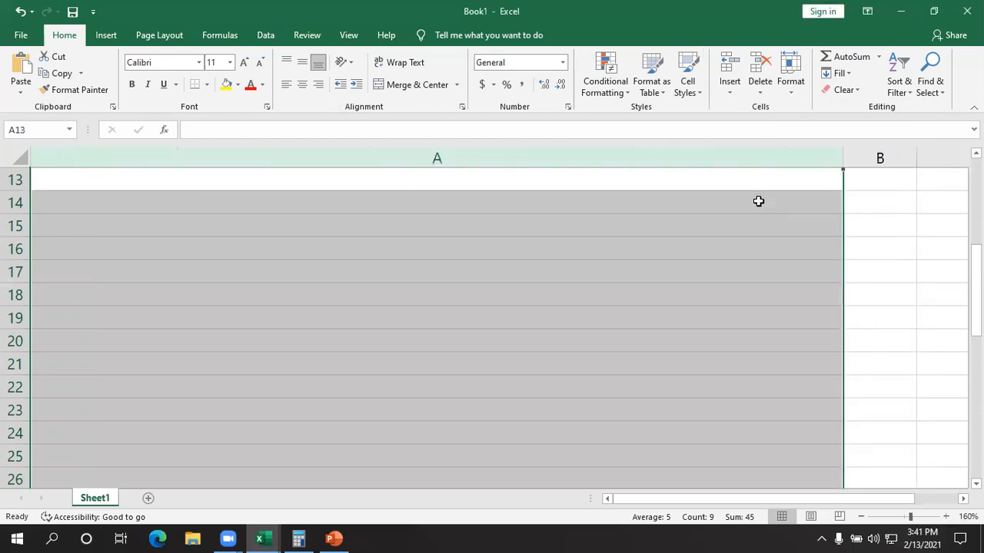
- AutoFit the width of column A, and widen the column slightly by hand
left_click(792, 86)
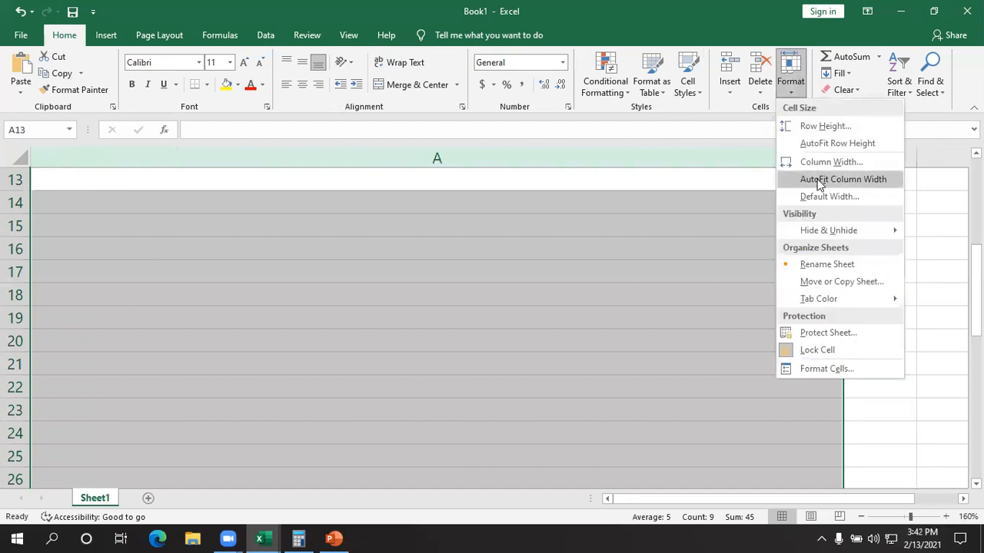
left_click(820, 181)
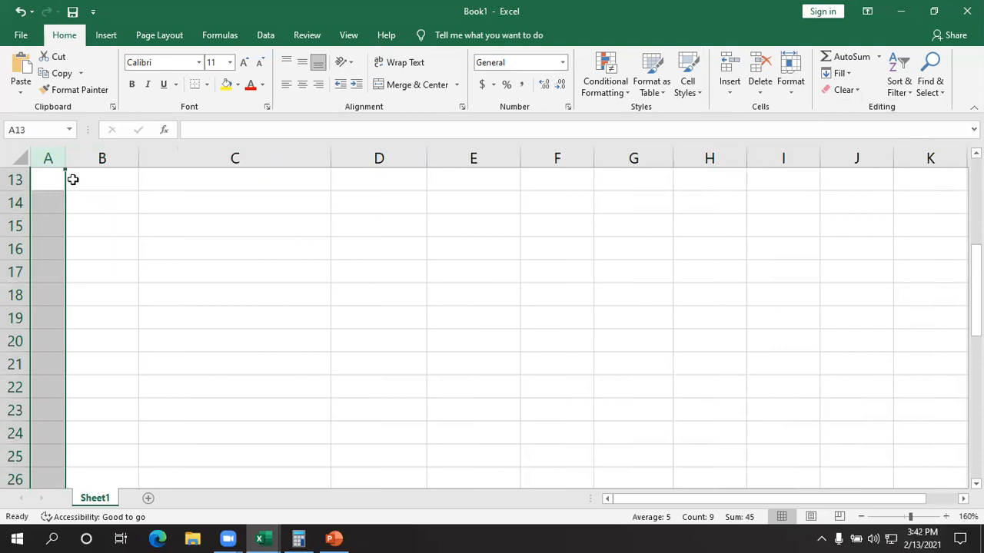
mouse_move(64, 160)
left_mouse_down()
mouse_move(209, 157)
mouse_move(75, 168)
left_mouse_up()
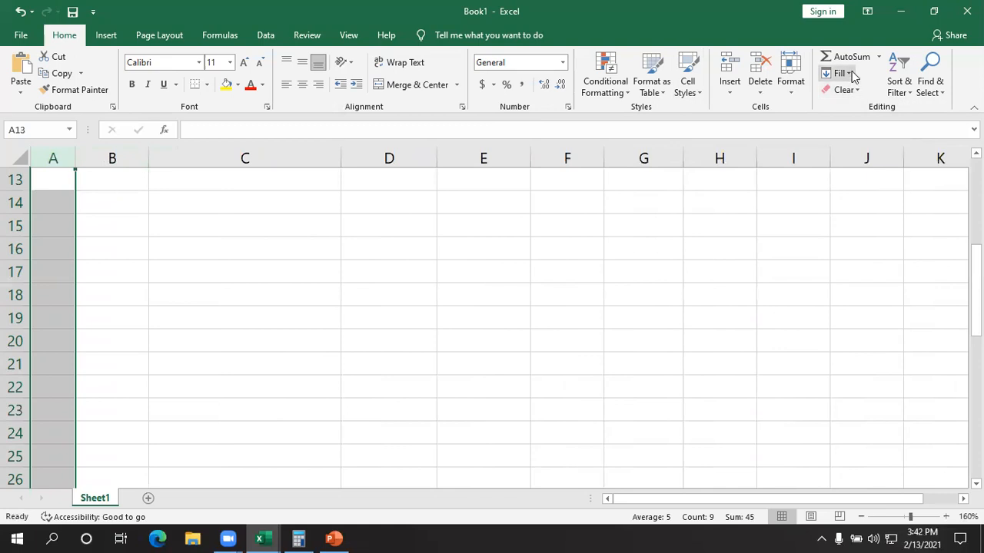
- Accept 8.43 as the worksheet's standard column width
left_click(794, 91)
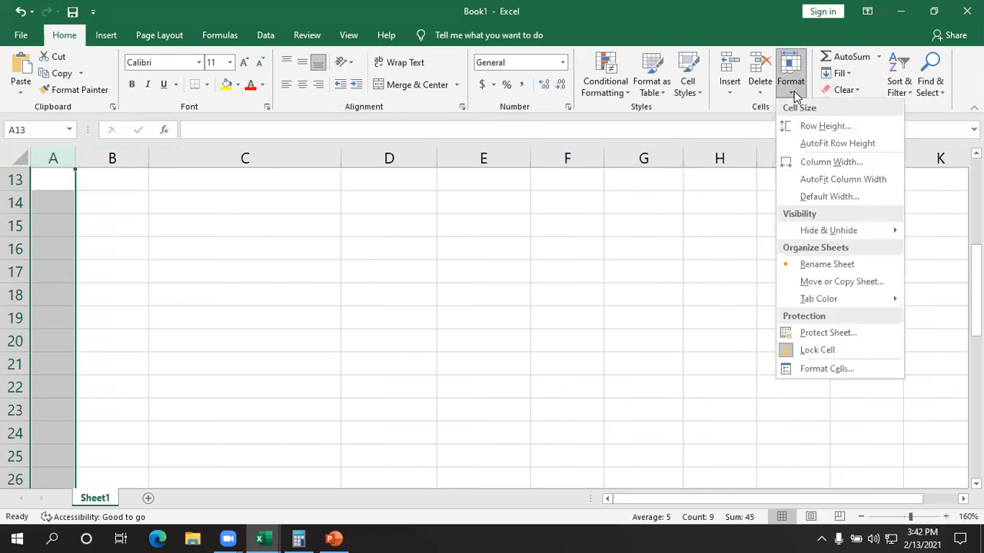
left_click(822, 201)
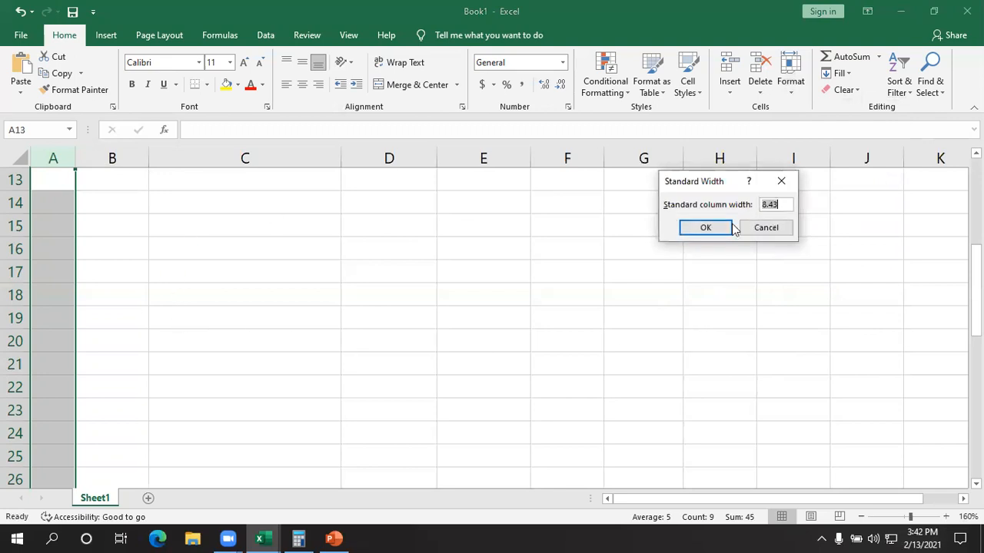
left_click(707, 229)
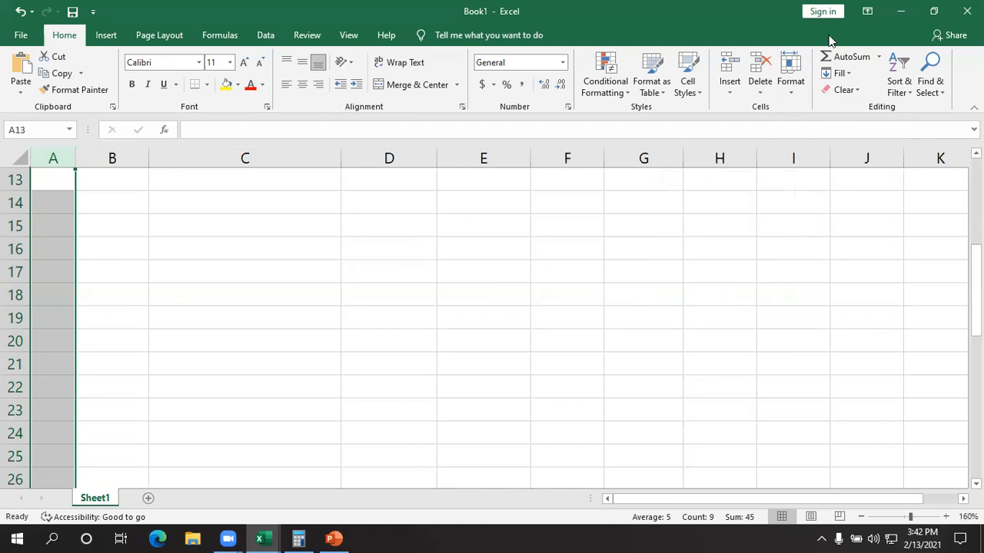
- Examine the commands for hiding and unhiding rows, columns and sheets
left_click(796, 91)
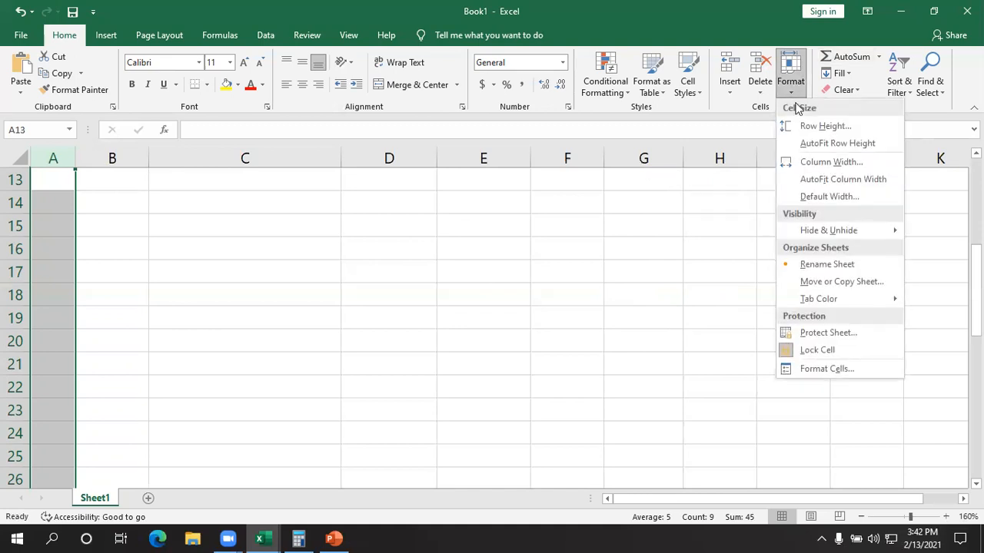
mouse_move(816, 233)
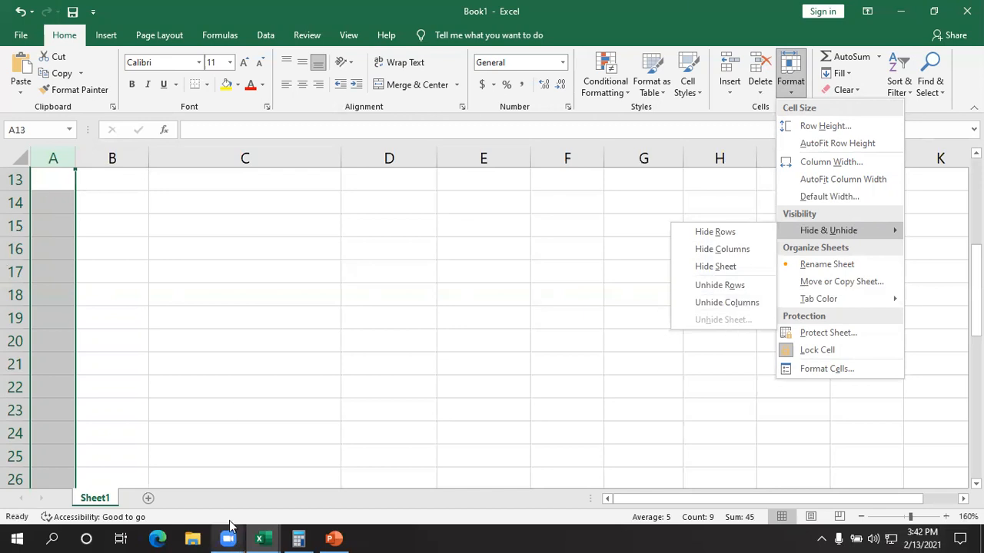
left_click(128, 369)
left_click(211, 244)
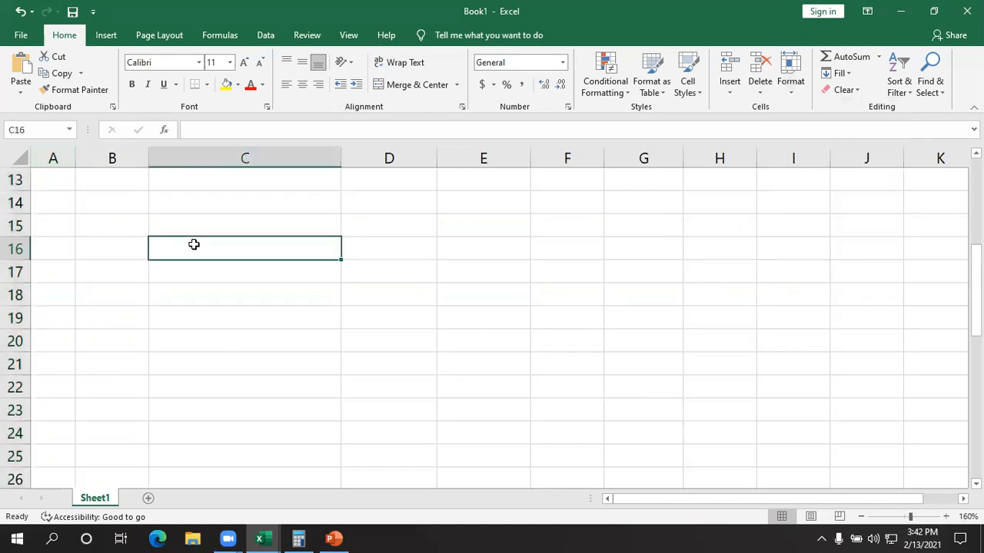
- Undo the recent row and column sizing changes in Book1, going back as far as the Book2 workbook
key("ctrl+z")
key("ctrl+z")
key("ctrl+z")
key("ctrl+z")
key("ctrl+z")
key("ctrl+z")
key("ctrl+z")
key("ctrl+z")
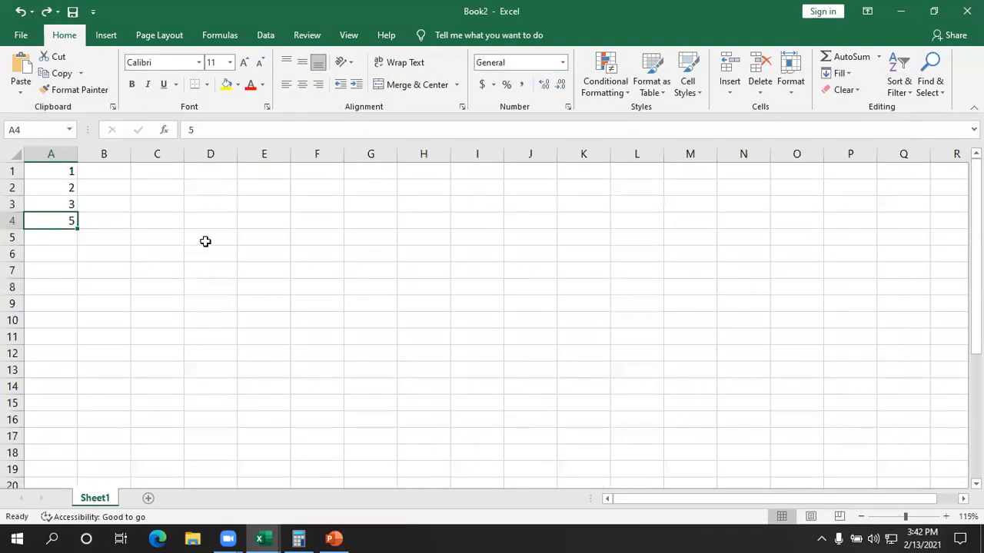
left_click(186, 270)
left_click(54, 156)
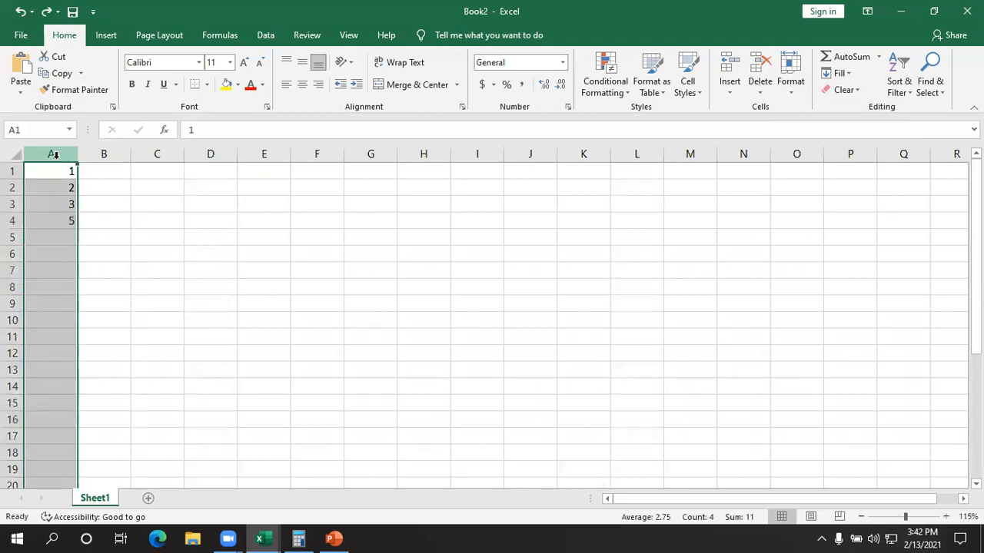
left_click(121, 302)
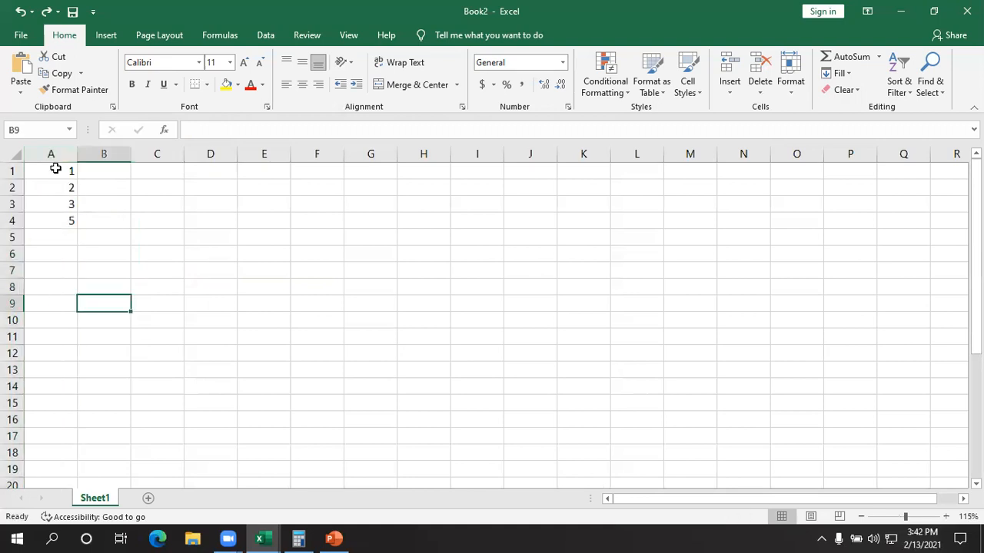
left_click(53, 172)
left_click(50, 187)
left_click(48, 221)
left_click(48, 232)
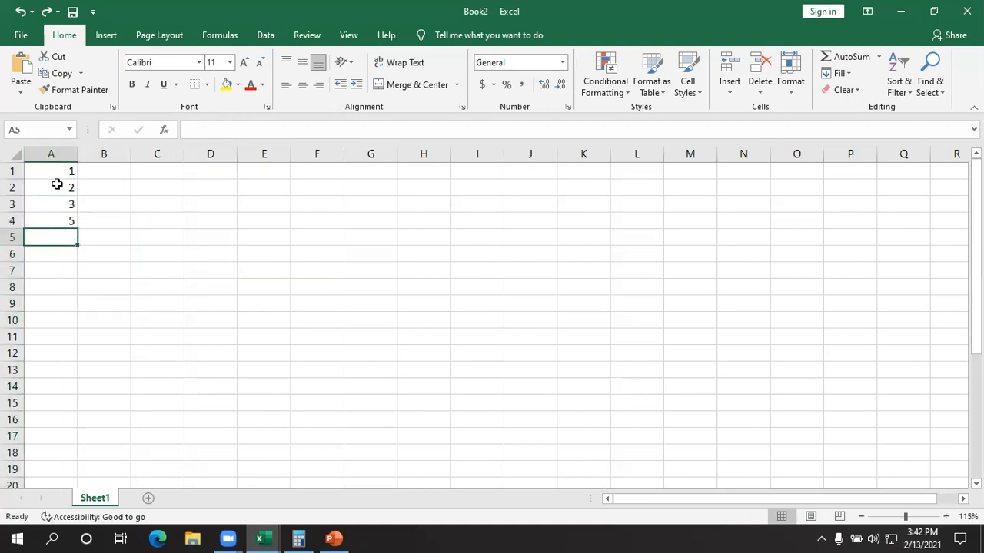
- Try Hide Rows with the whole of column A selected in Book2, and undo the hiding
left_click(59, 147)
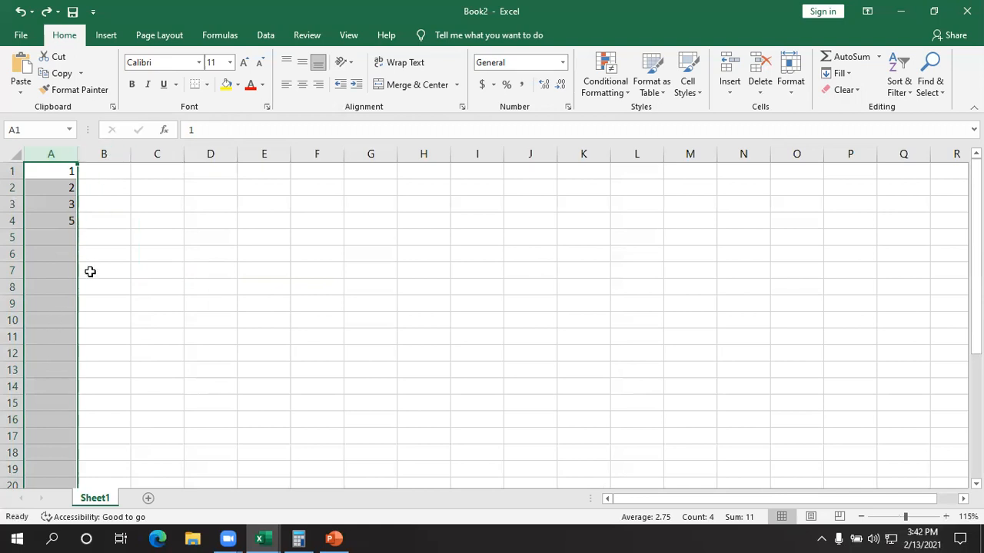
left_click(791, 90)
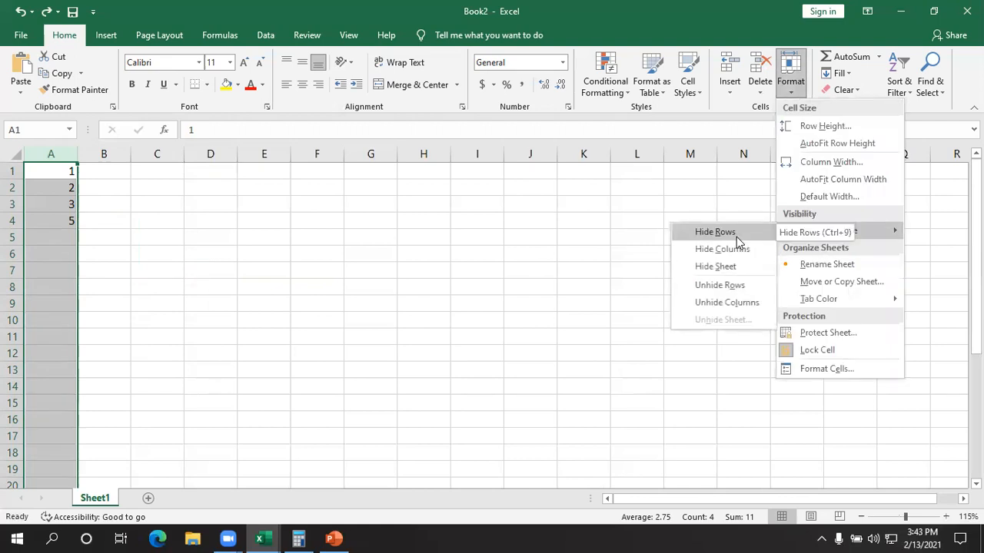
left_click(736, 233)
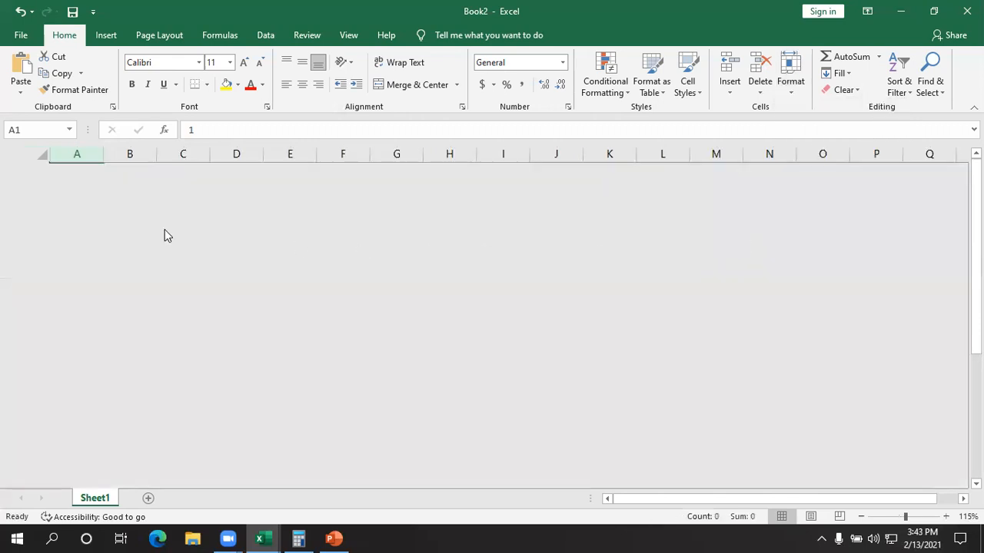
key("ctrl+z")
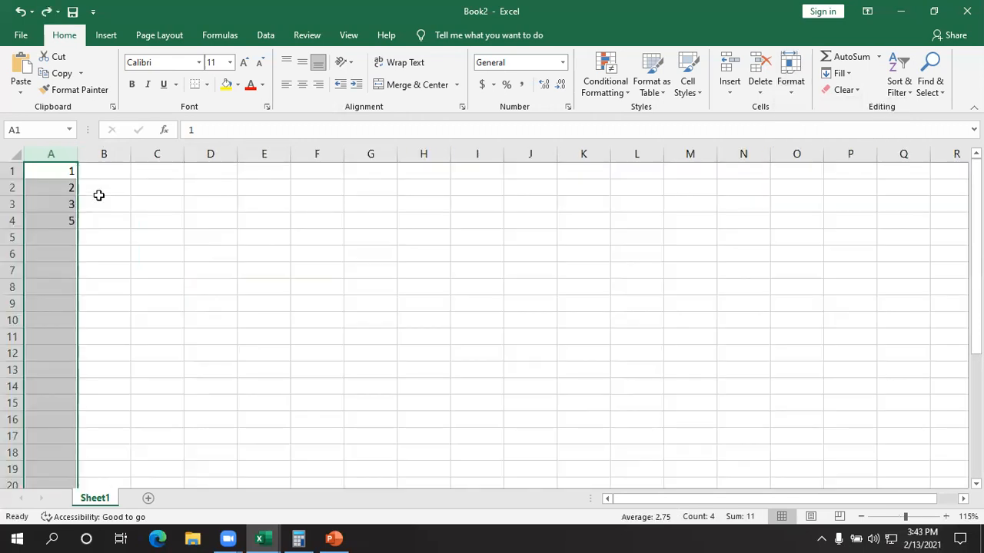
left_click(162, 219)
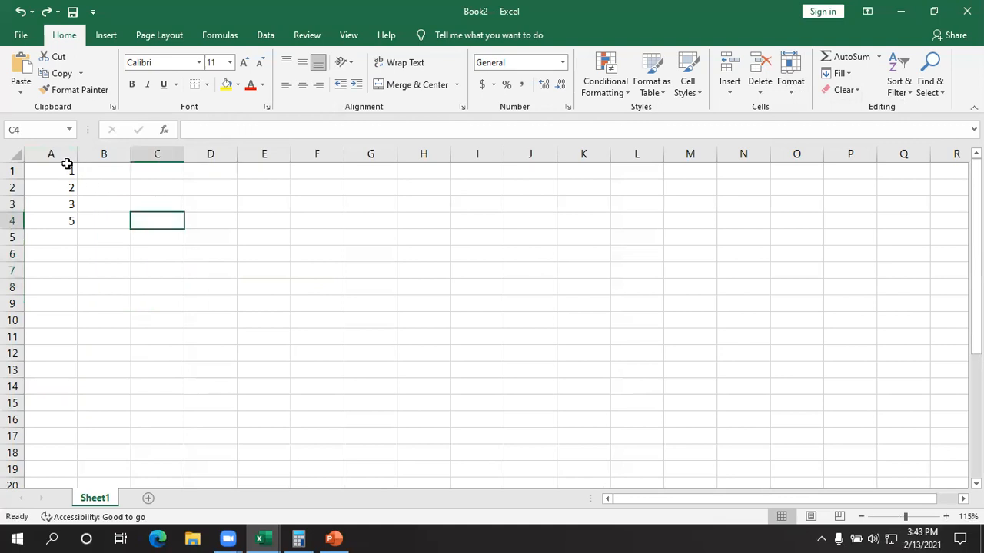
left_click(63, 153)
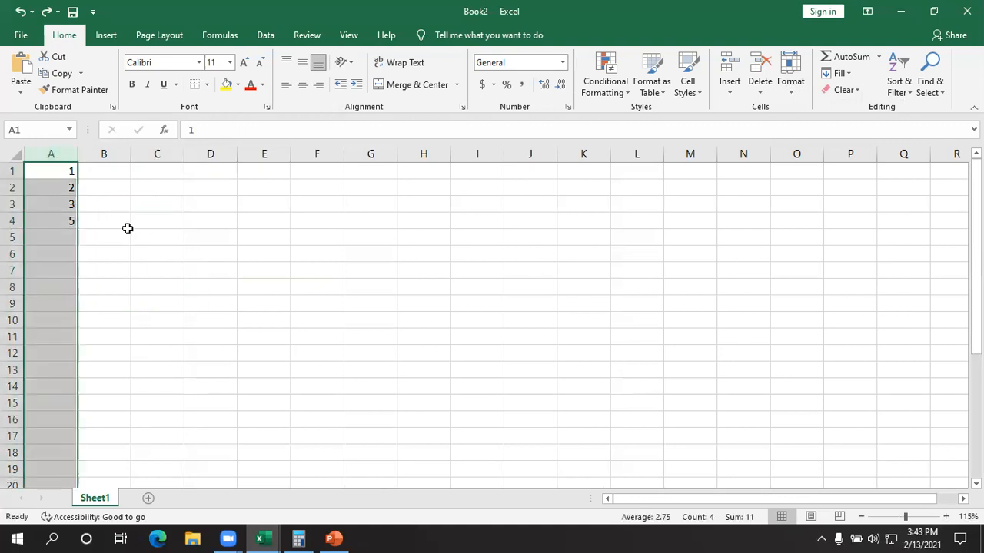
left_click(131, 238)
left_click(107, 150)
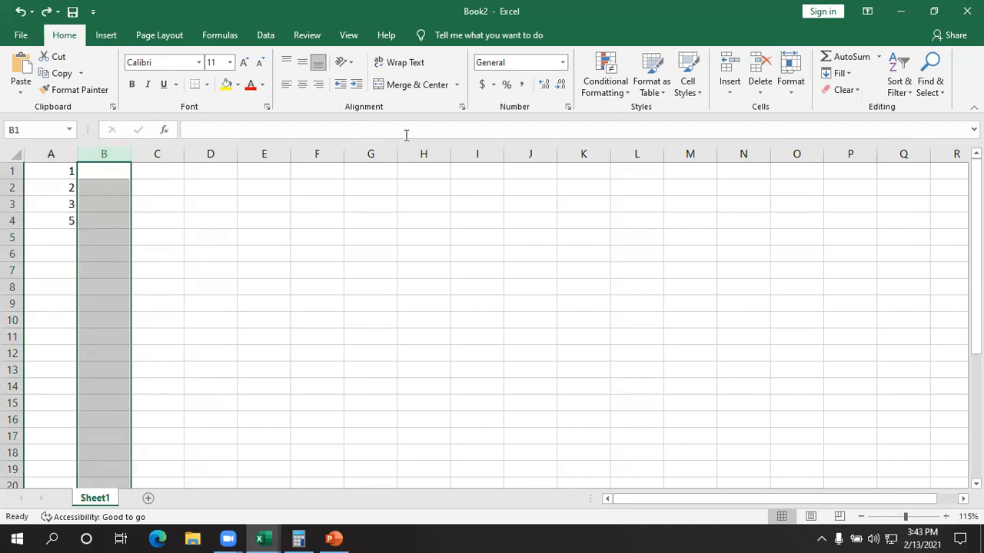
left_click(791, 83)
mouse_move(813, 236)
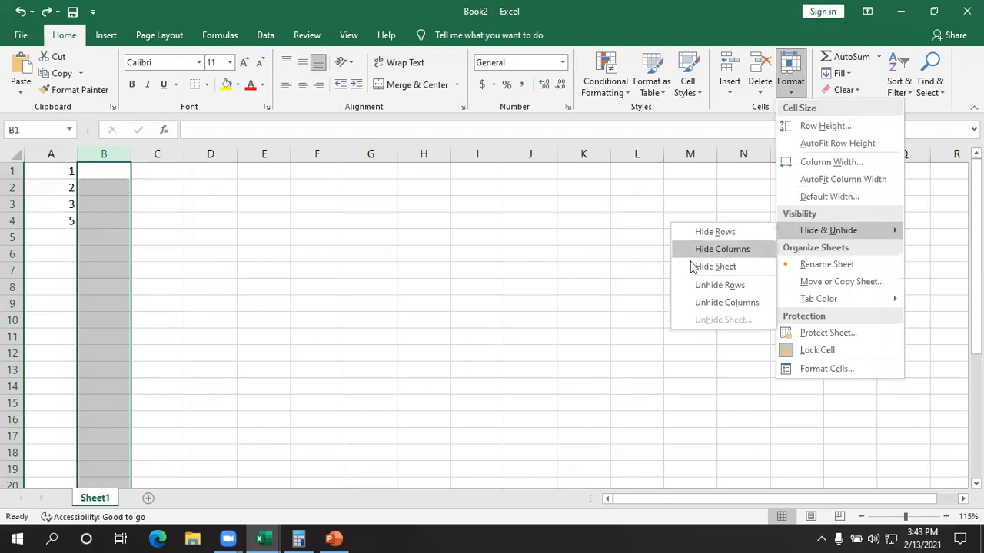
left_click(305, 277)
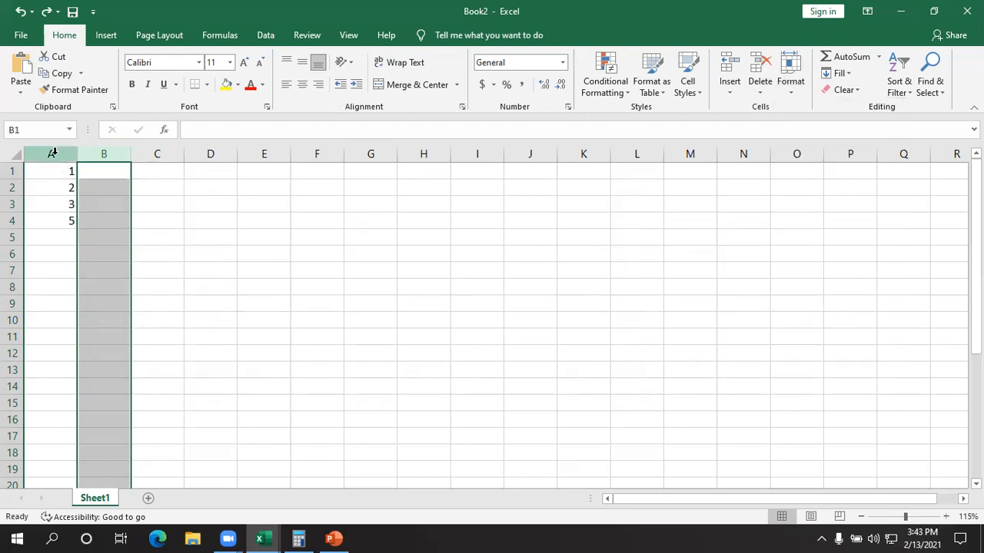
- Hide column A of Sheet1
left_click(52, 154)
left_click(789, 91)
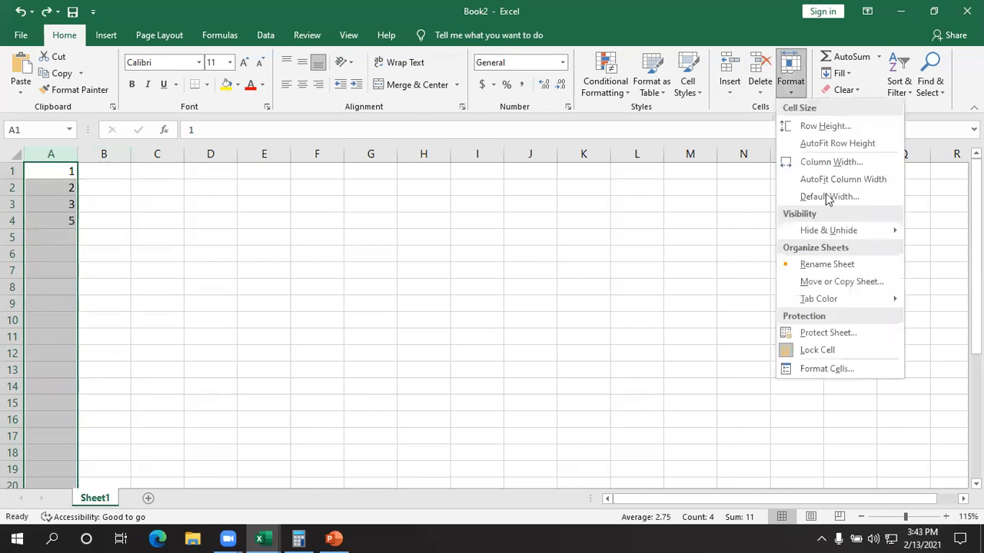
mouse_move(842, 232)
left_click(740, 250)
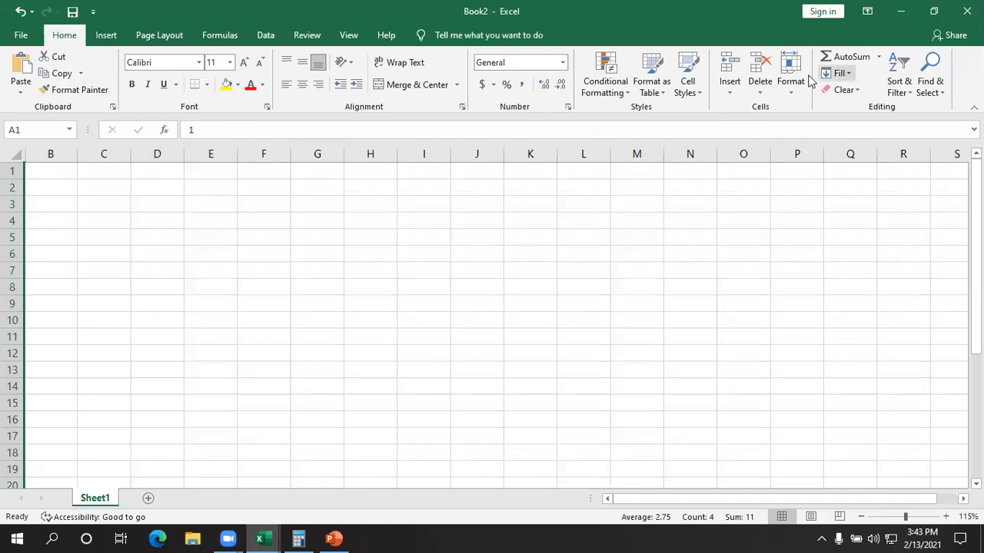
- Unhide column A of Sheet1 and deselect the column
left_click(787, 93)
mouse_move(814, 232)
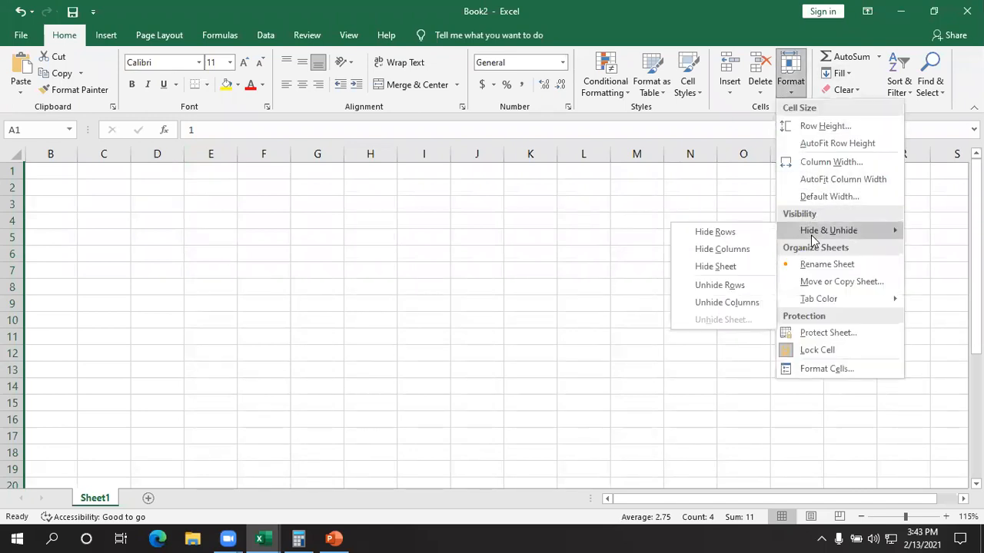
left_click(705, 301)
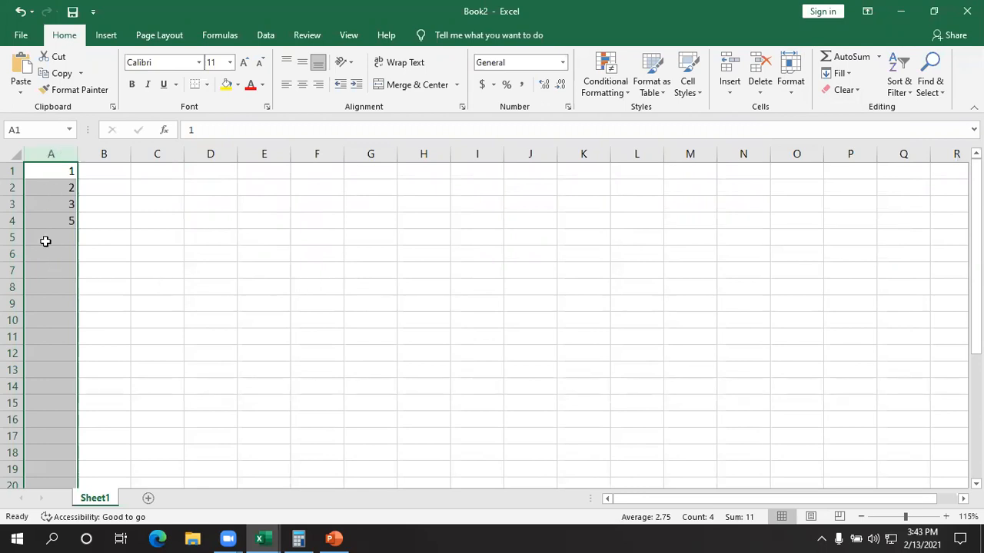
left_click(228, 299)
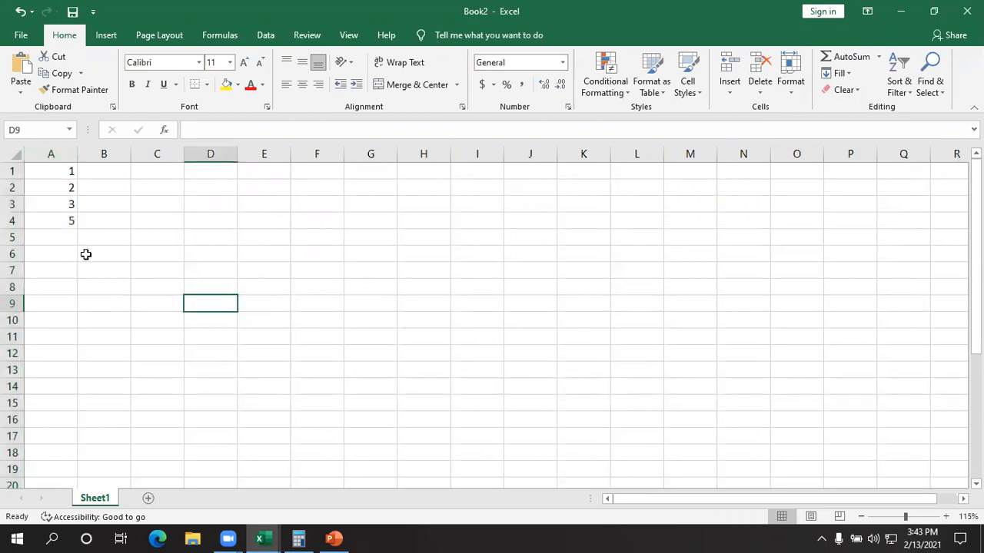
- Hide row 2 of Sheet1
left_click(11, 187)
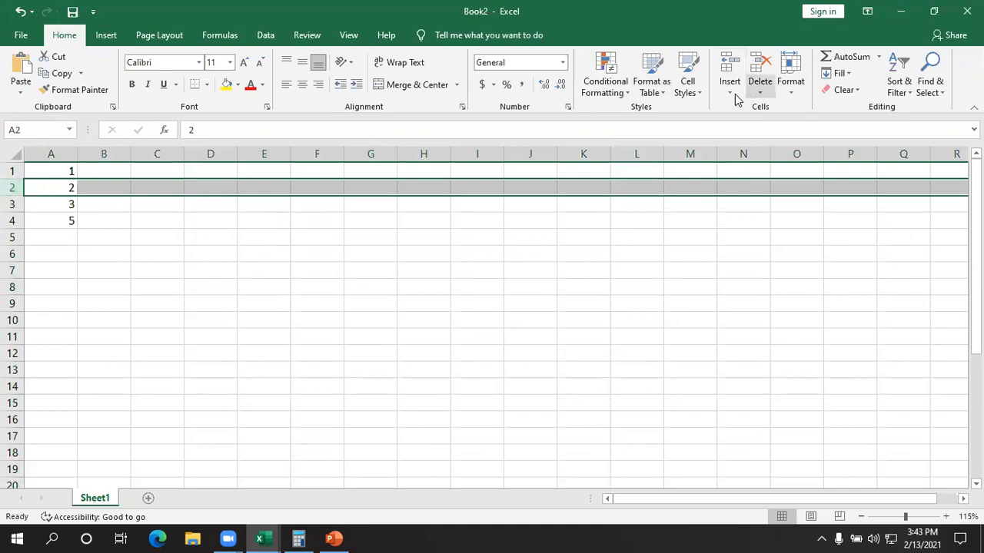
left_click(790, 88)
mouse_move(805, 233)
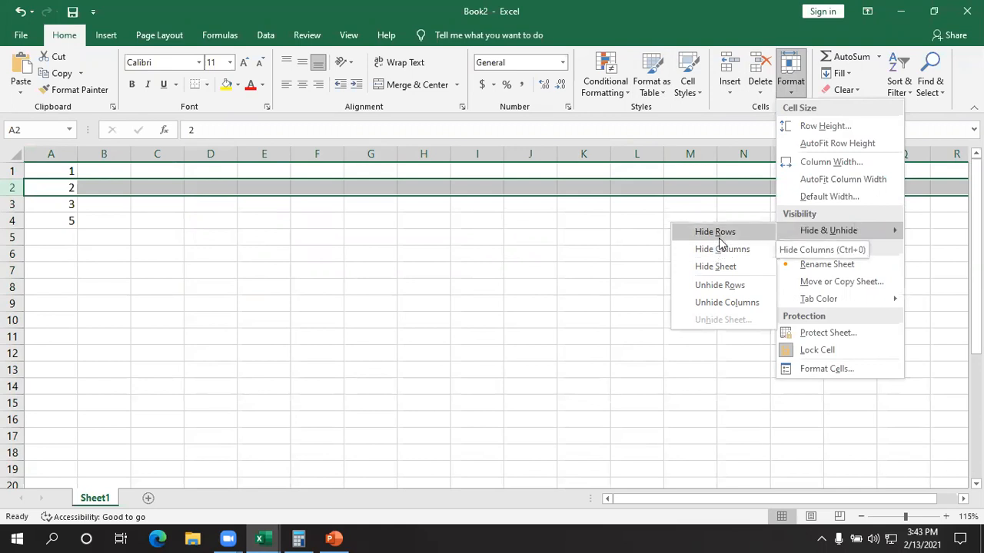
left_click(718, 234)
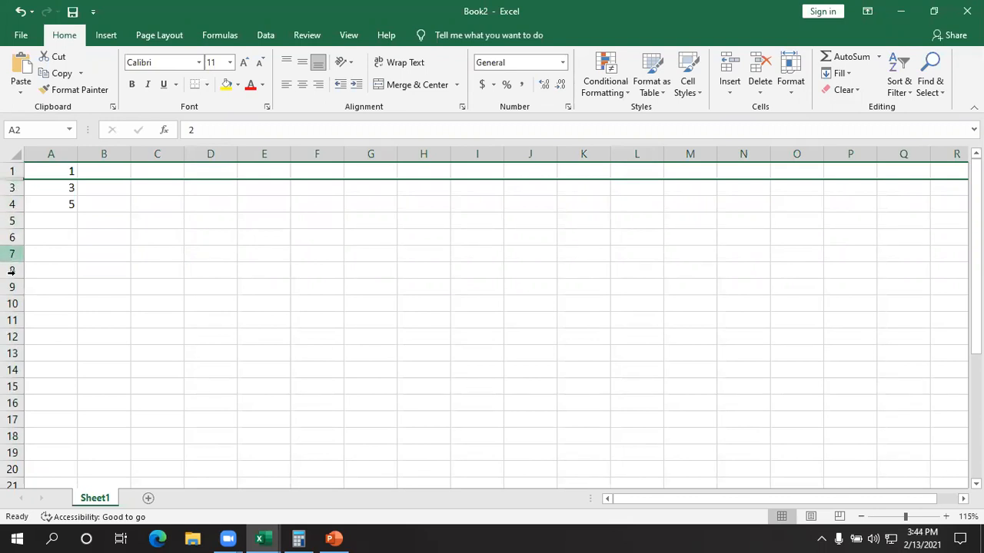
- Unhide row 2 of Sheet1 and deselect the row
left_click(790, 86)
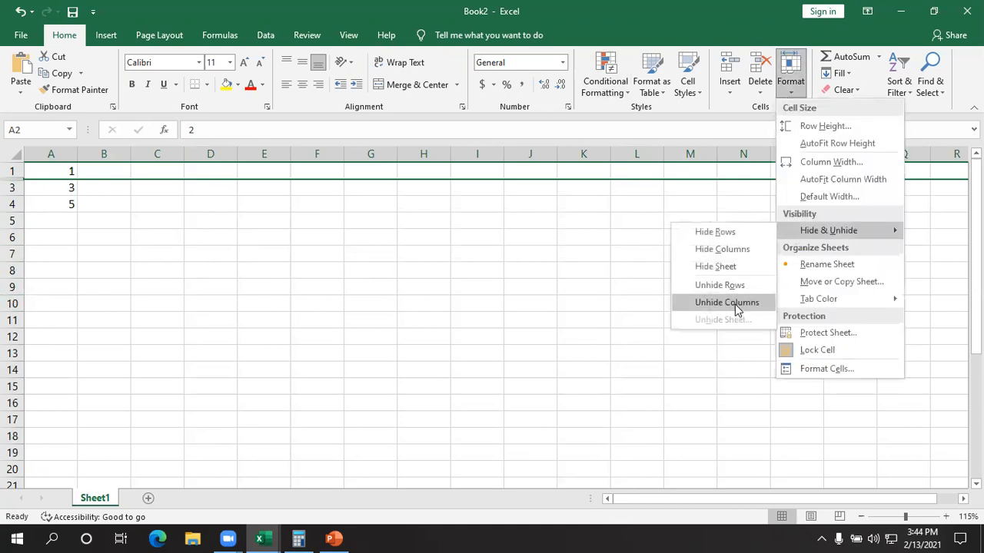
left_click(715, 288)
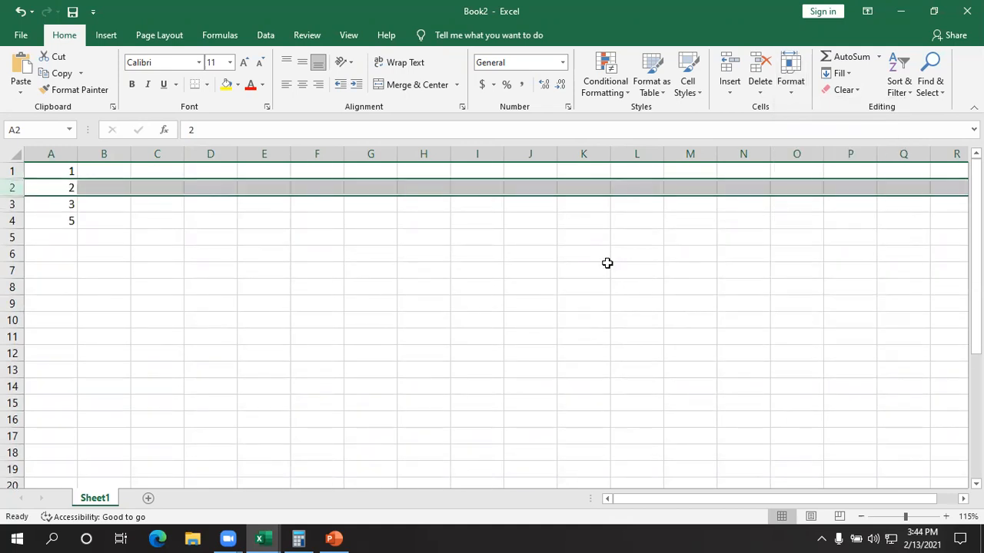
left_click(419, 254)
left_click(10, 188)
left_click(343, 240)
left_click(791, 86)
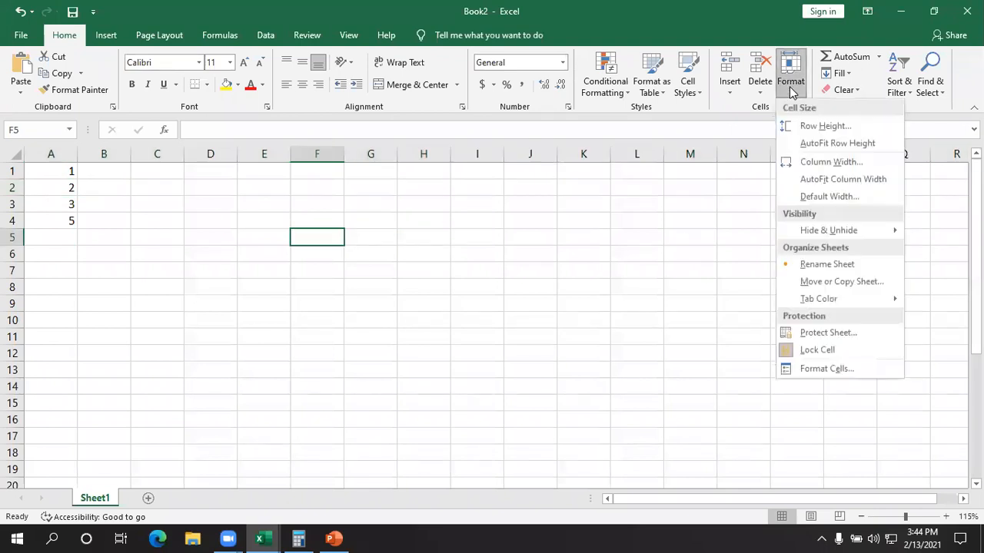
left_click(521, 361)
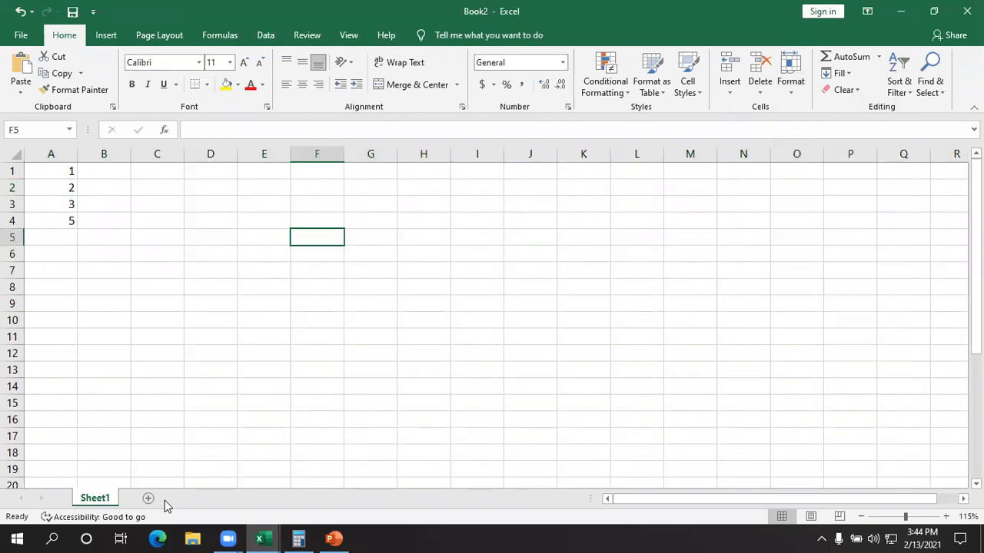
- Add a second worksheet to the workbook, and hide Sheet1
left_click(149, 501)
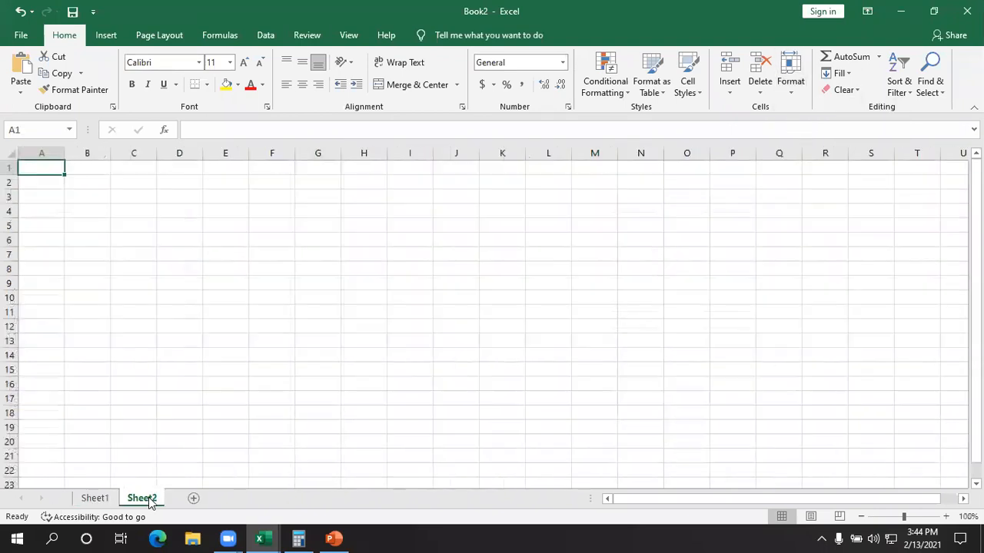
left_click(103, 501)
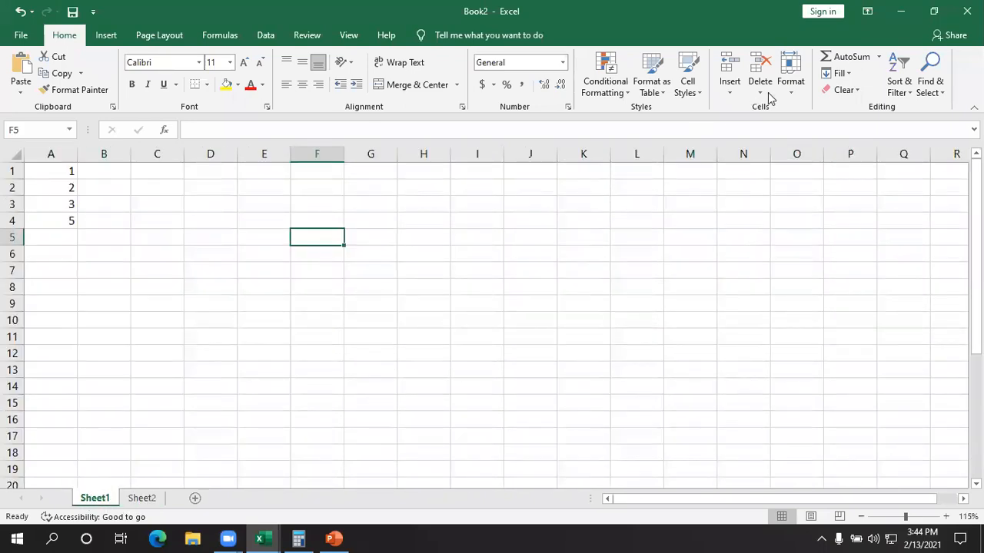
left_click(790, 83)
mouse_move(809, 239)
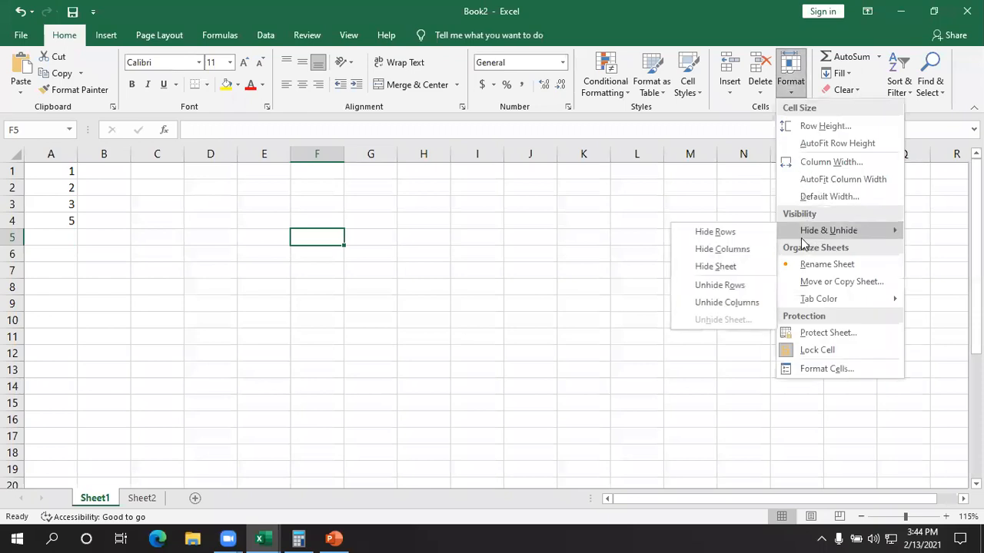
left_click(715, 269)
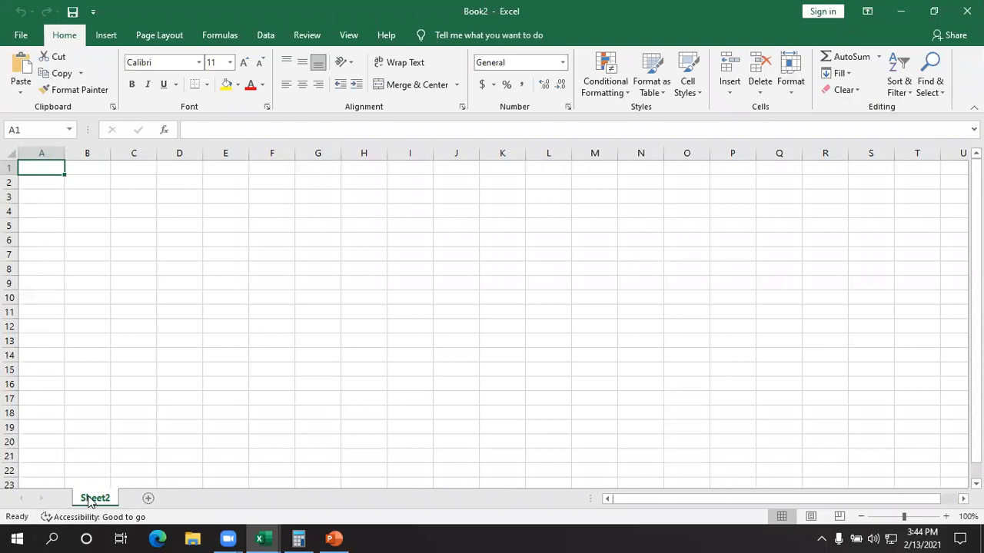
- Unhide Sheet1 from the workbook's hidden sheets
left_click(799, 91)
mouse_move(814, 237)
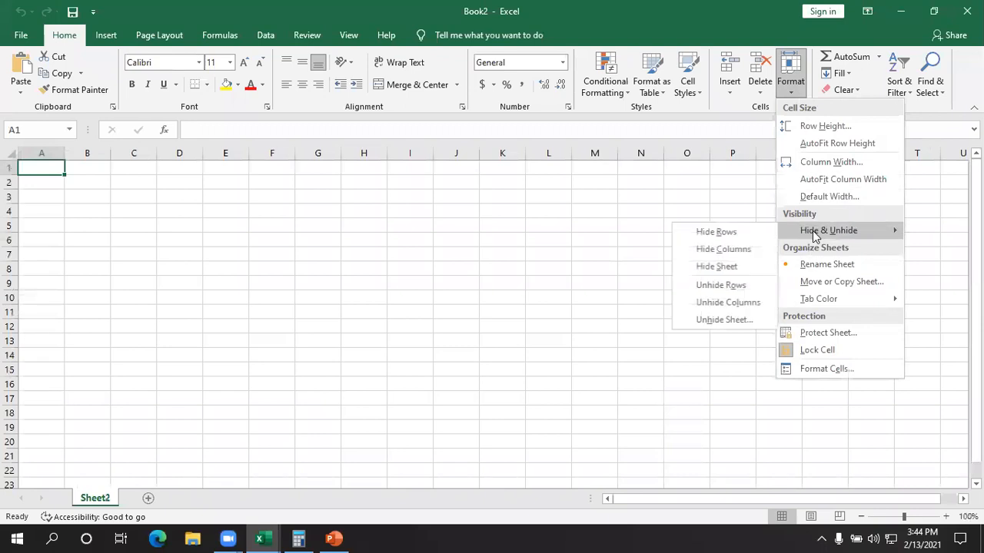
left_click(730, 319)
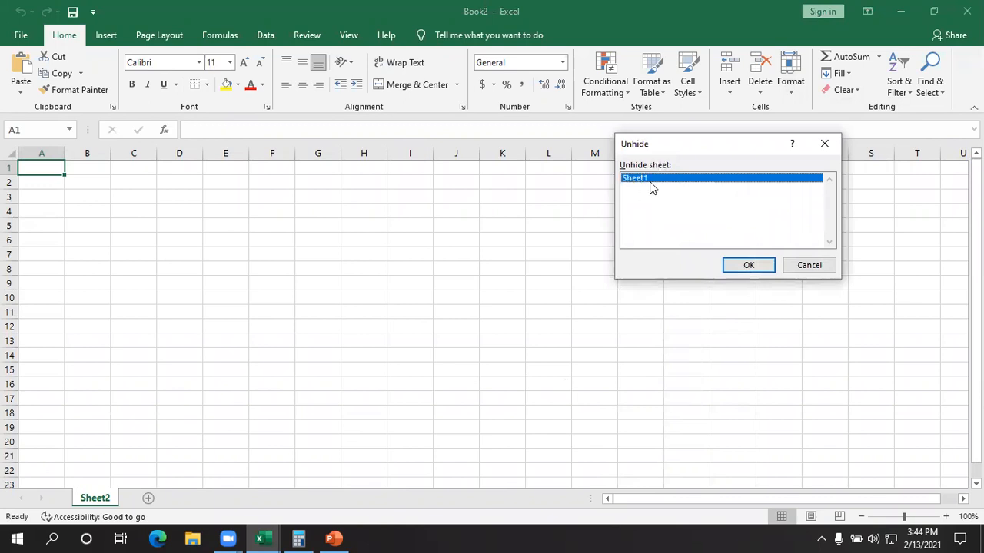
left_click(731, 265)
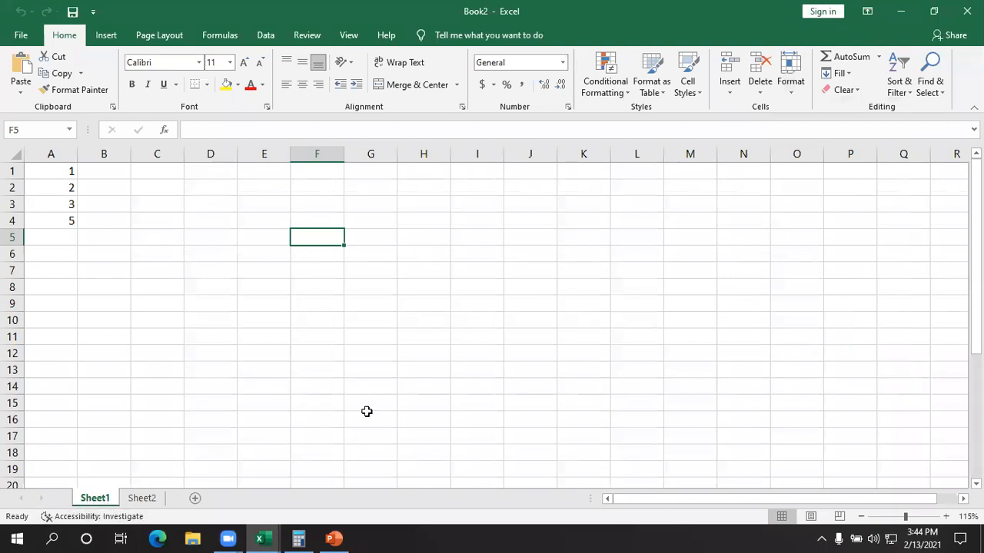
left_click(424, 386)
left_click(800, 94)
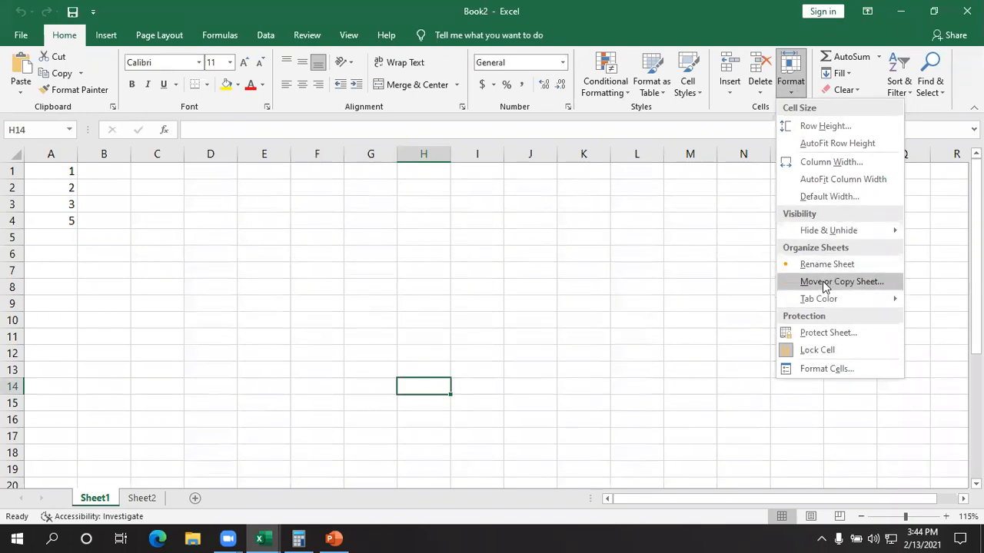
mouse_move(824, 300)
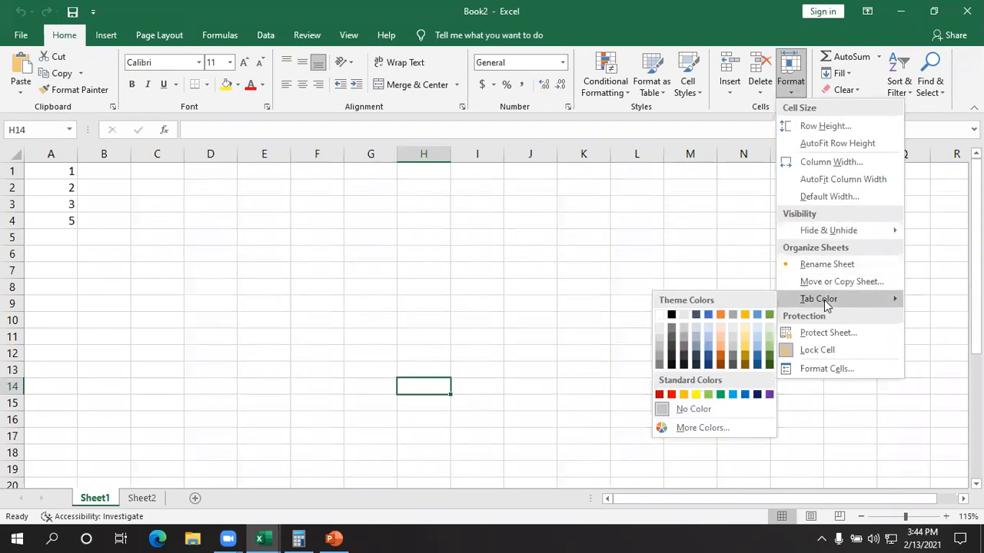
left_click(571, 285)
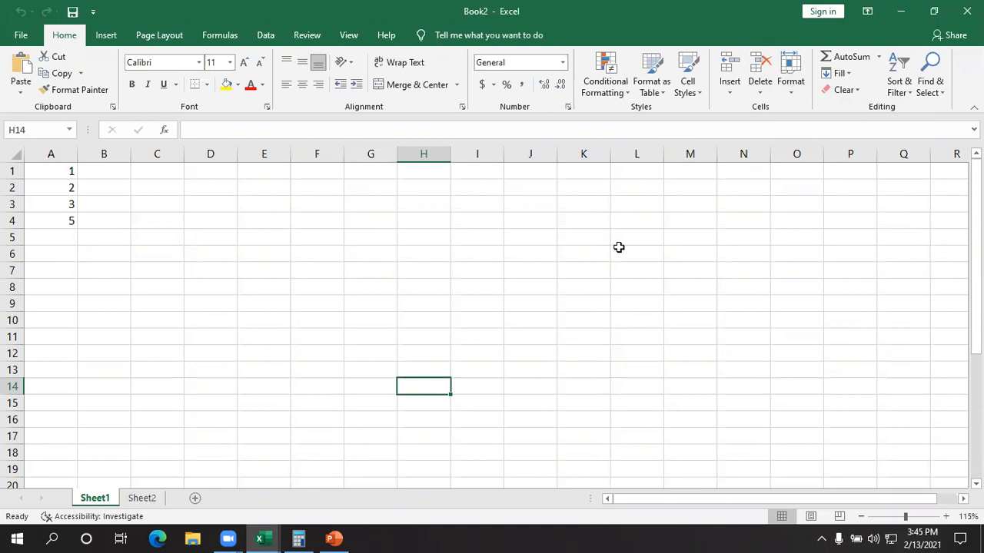
- Rename Sheet1 with the person's first name in capital letters
left_click(791, 84)
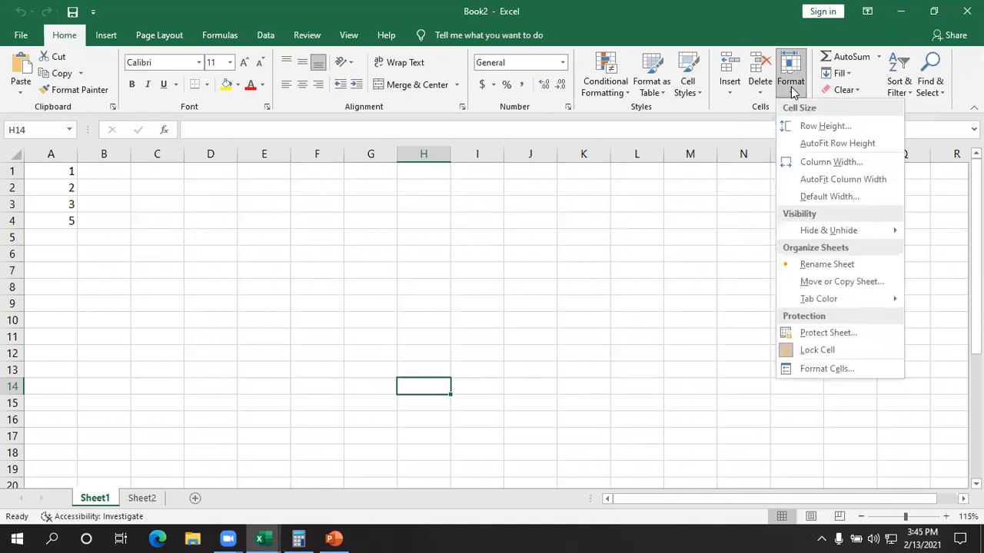
left_click(818, 265)
type("ABHINAYA")
left_click(138, 375)
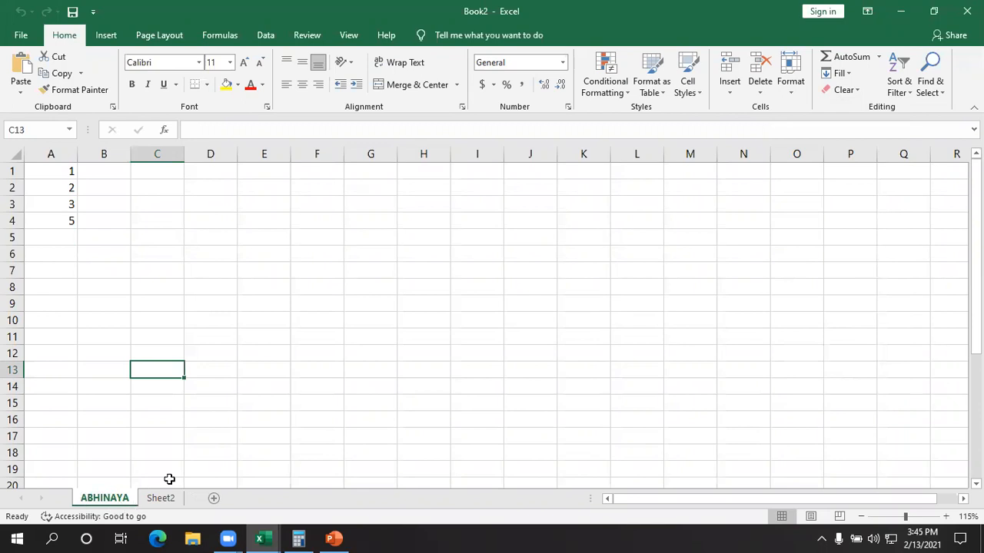
- Set the renamed first sheet's tab color to the standard red
left_click(790, 86)
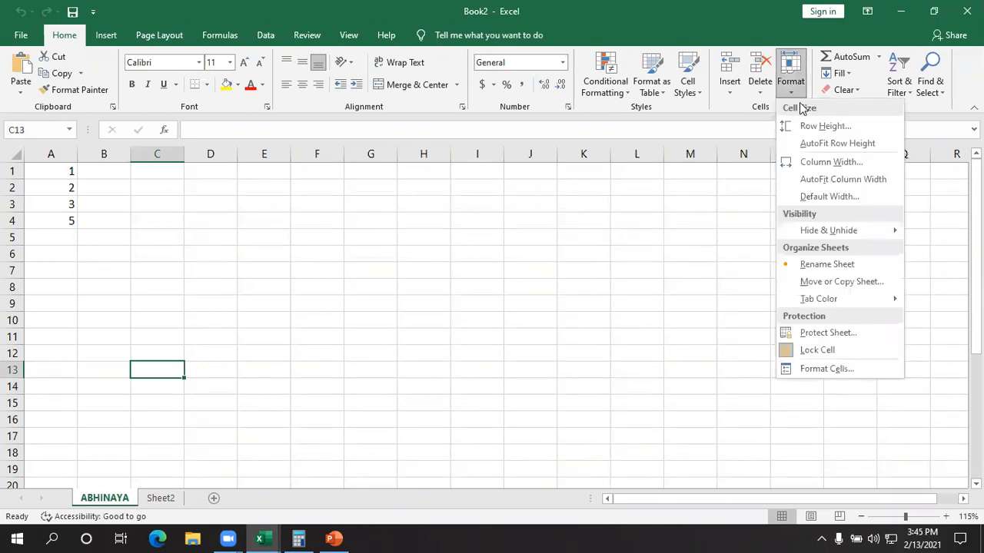
mouse_move(837, 300)
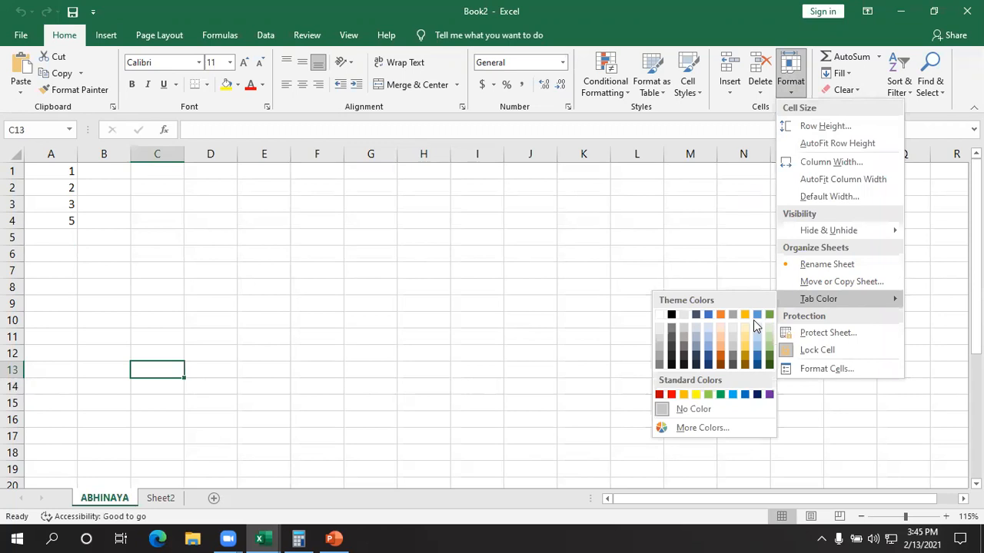
left_click(669, 396)
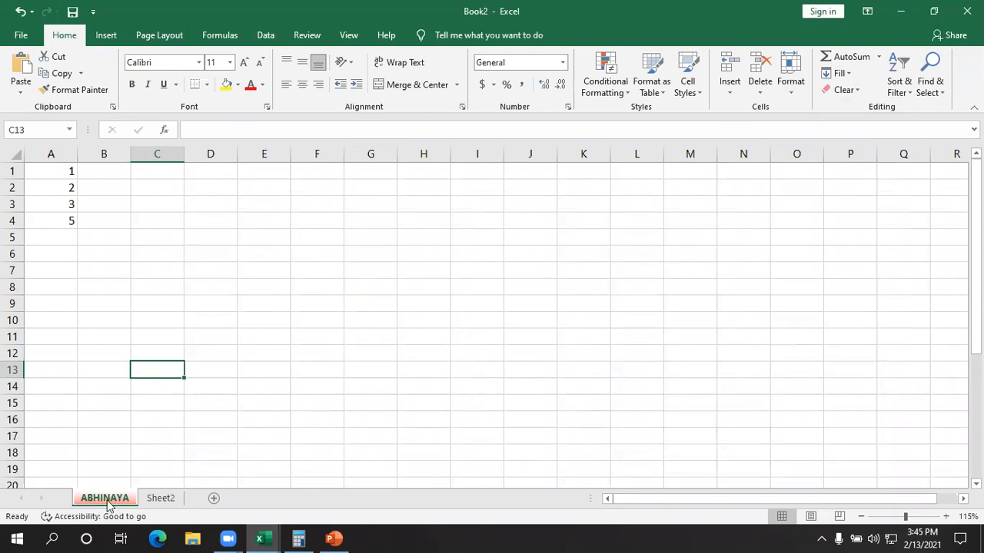
- Change the first sheet's tab color to the darkest green theme color
left_click(792, 83)
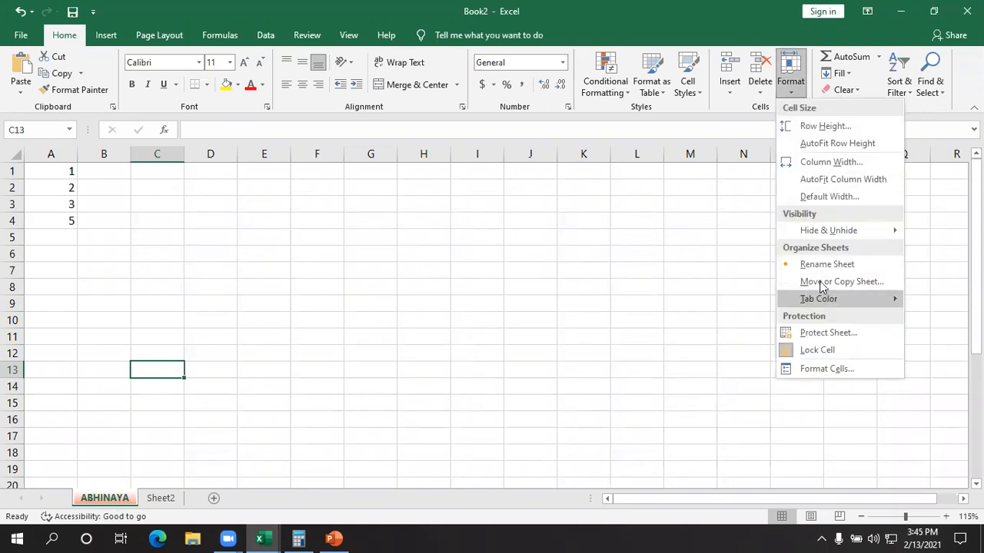
mouse_move(794, 300)
left_click(769, 366)
left_click(423, 437)
left_click(118, 402)
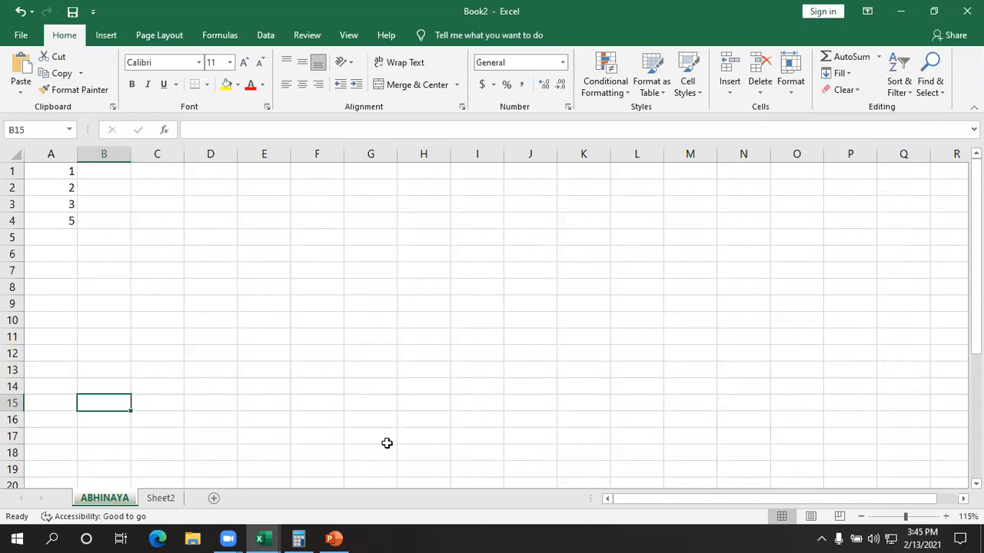
left_click(798, 95)
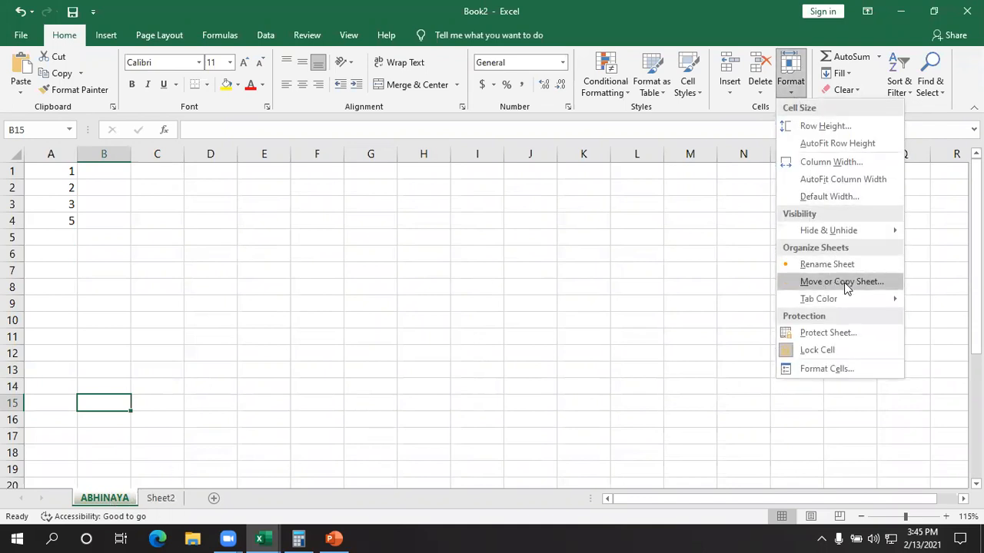
left_click(503, 343)
left_click_drag(72, 170, 72, 296)
left_click(310, 287)
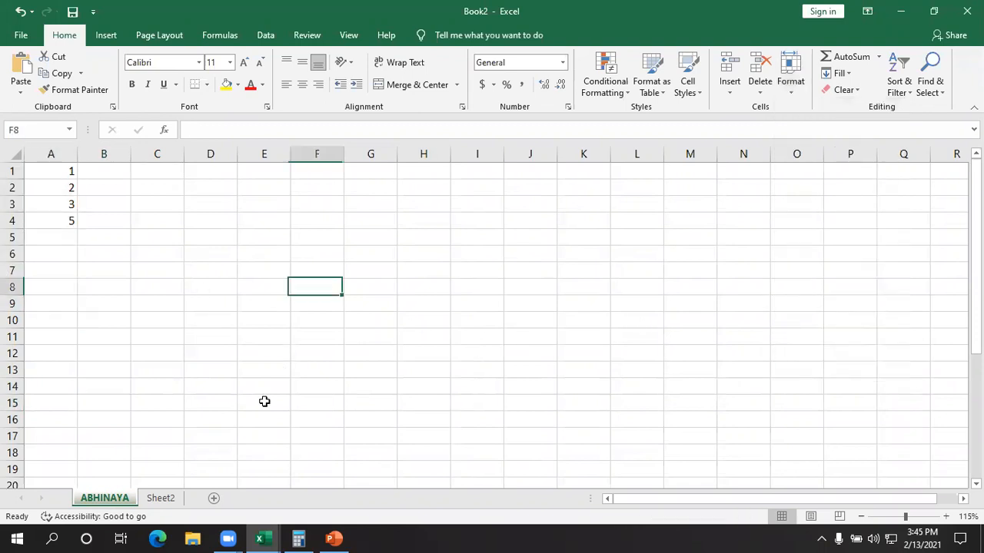
- Add a blank worksheet after the green-tabbed sheet and create a copy of the green-tabbed sheet in front of the original
left_click(214, 498)
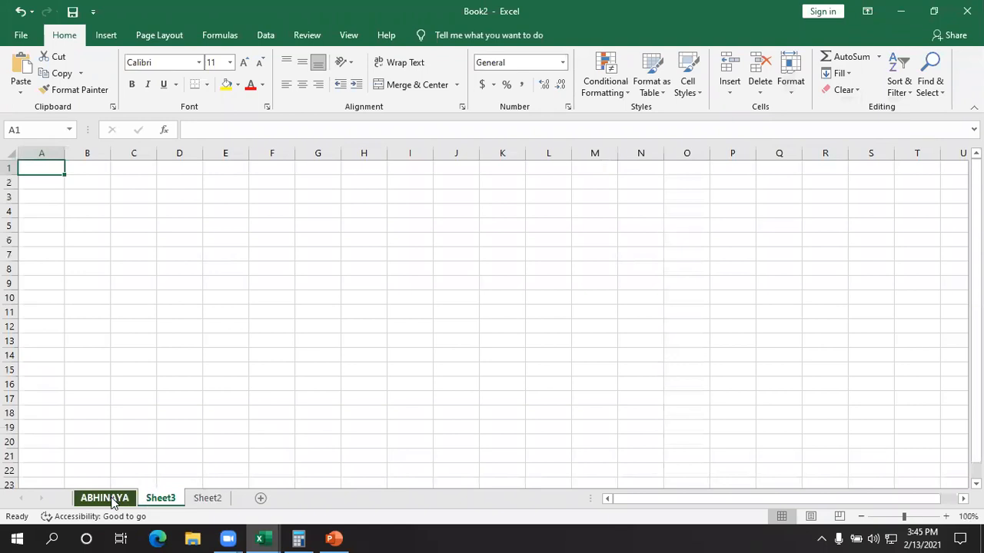
left_click(110, 499)
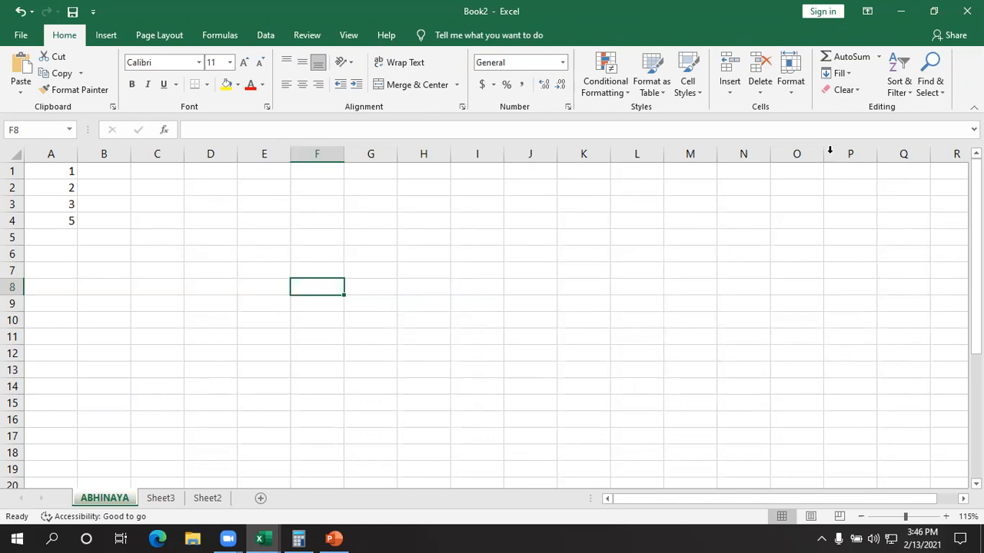
left_click(791, 96)
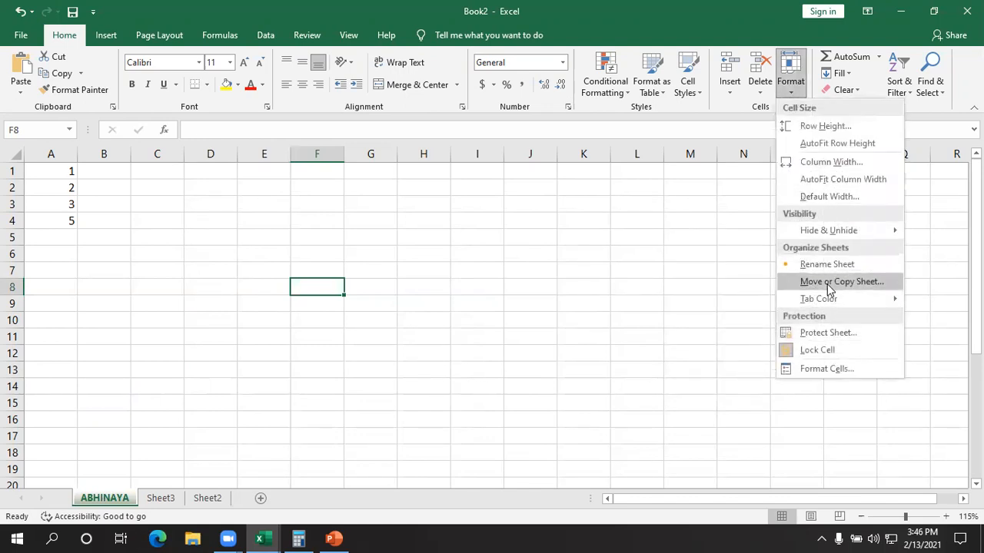
left_click(816, 288)
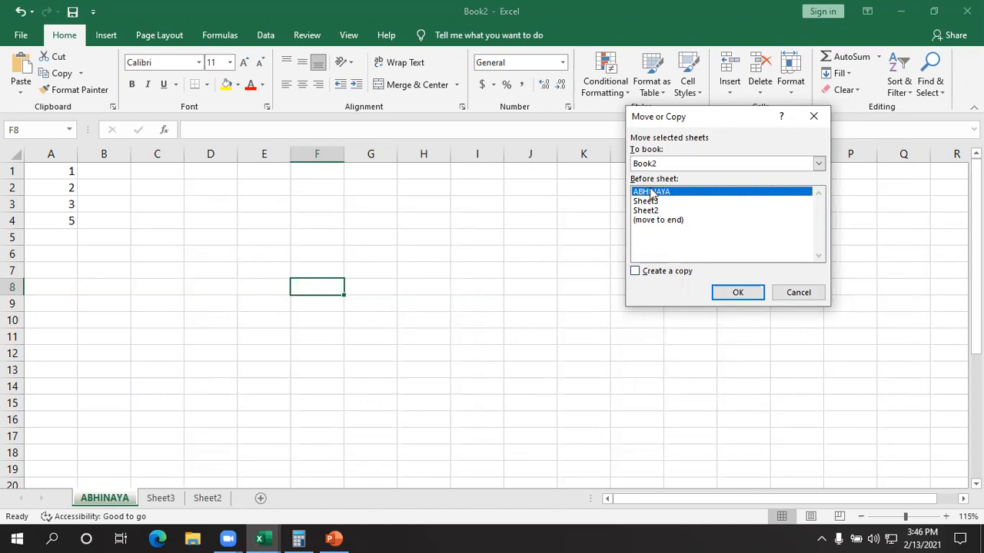
left_click(642, 201)
left_click(642, 192)
left_click(643, 211)
left_click(644, 201)
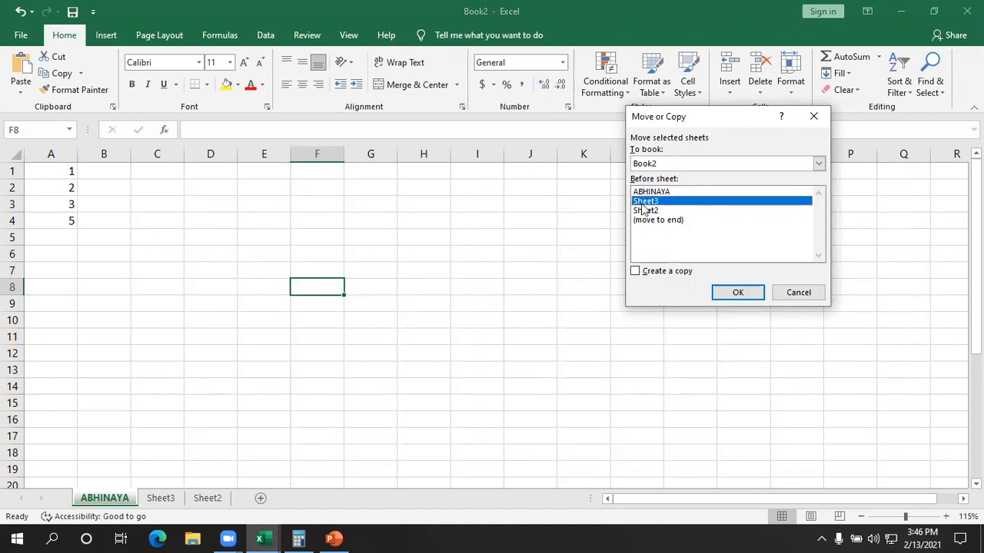
left_click(644, 192)
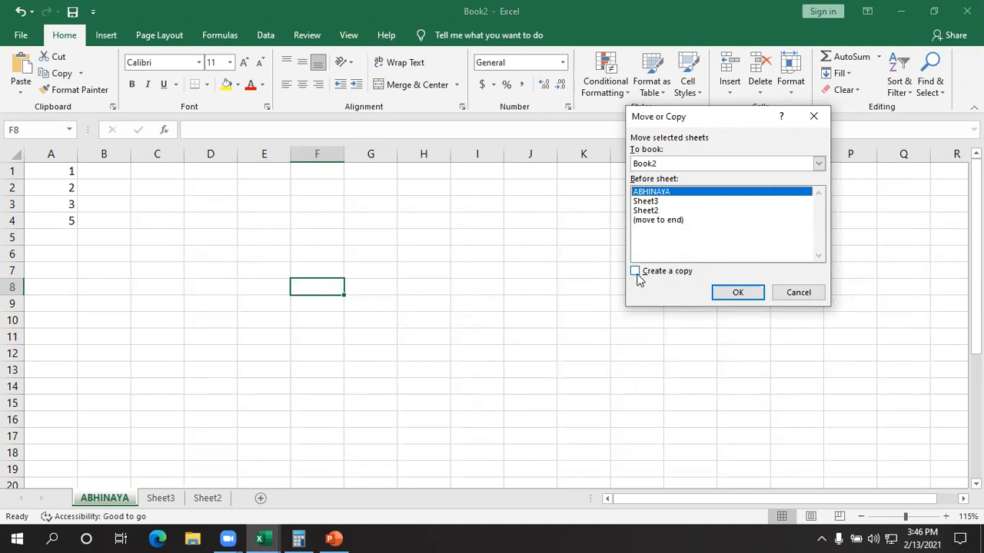
left_click(636, 272)
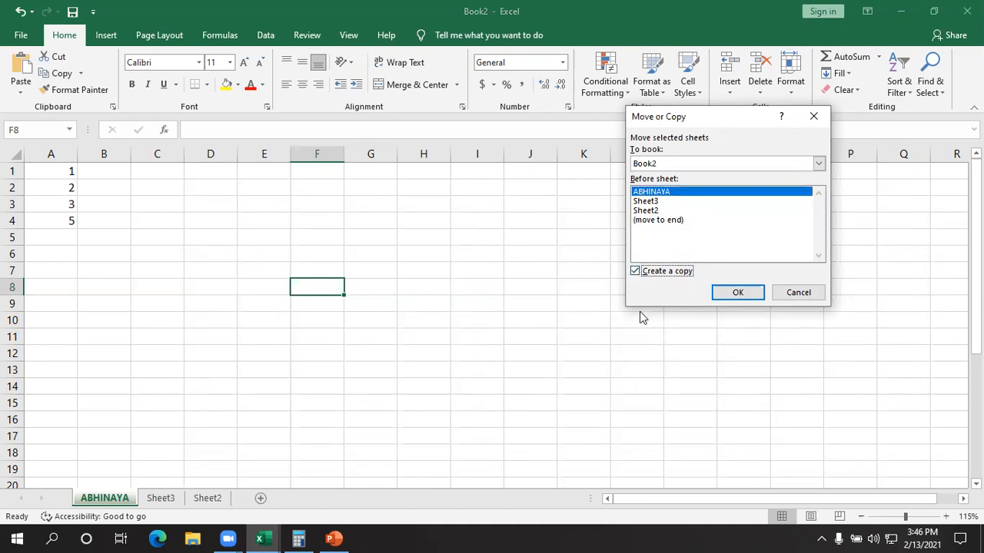
left_click(734, 293)
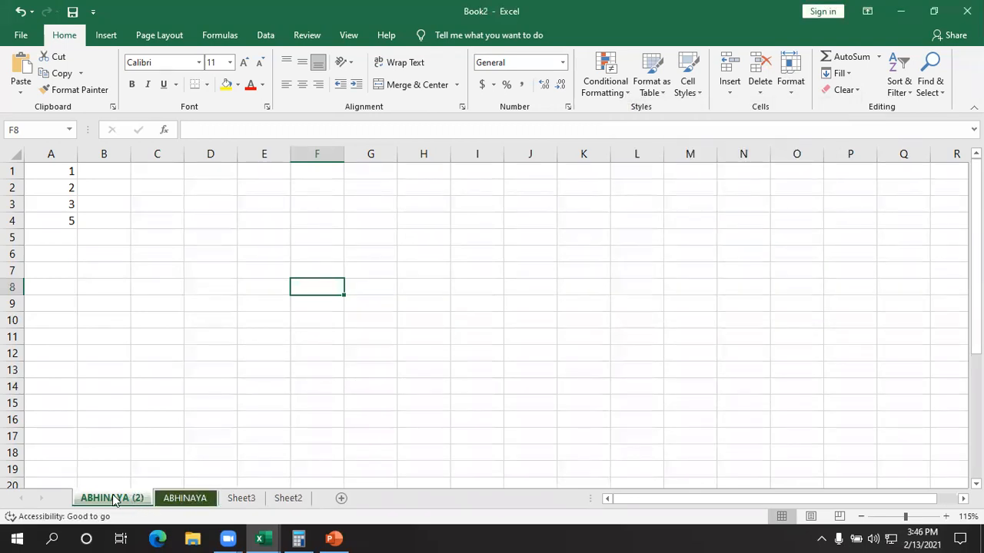
- Compare the copied sheet with its original, and move the copy behind Sheet2 to the end of the workbook
left_click(173, 501)
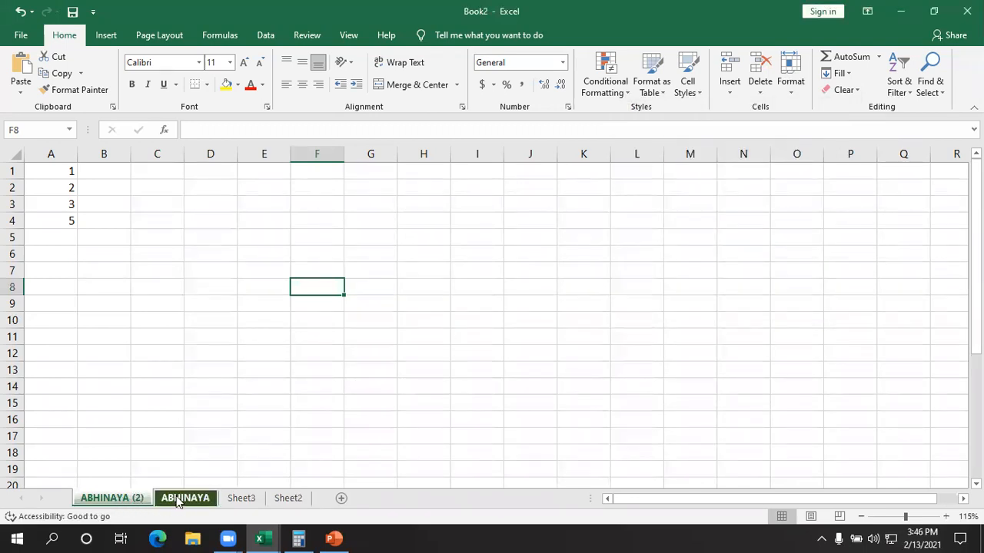
left_click(120, 498)
left_click_drag(247, 318, 307, 255)
left_click(185, 498)
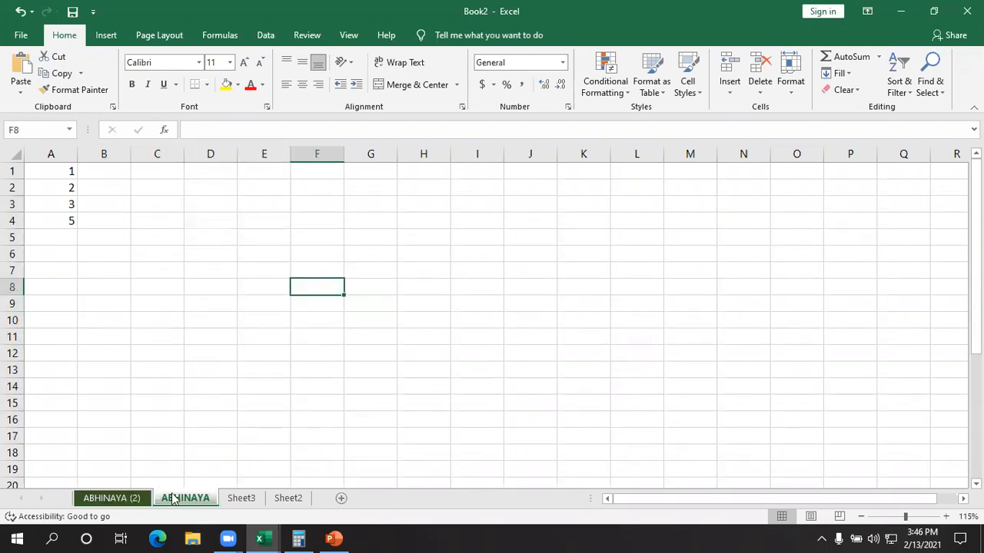
left_click(138, 498)
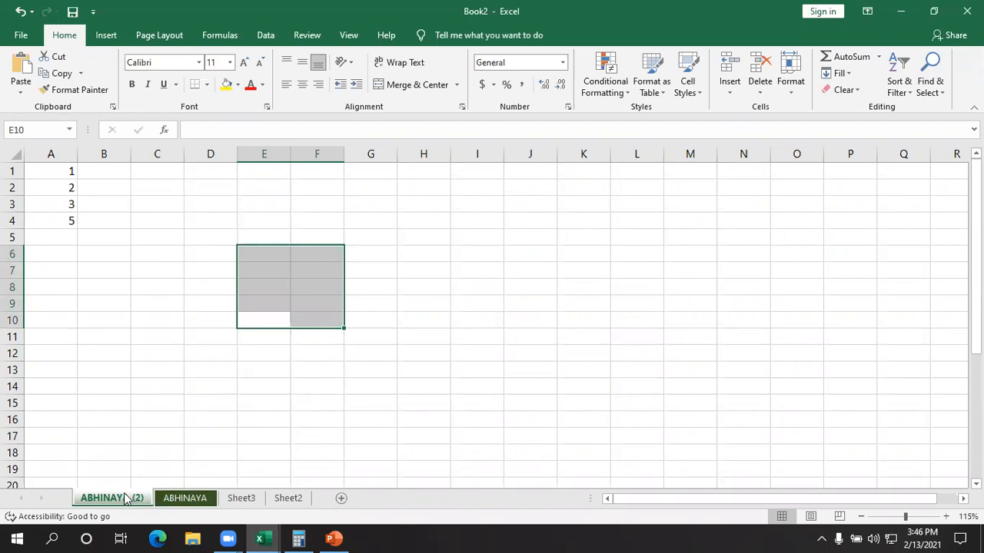
left_click(158, 389)
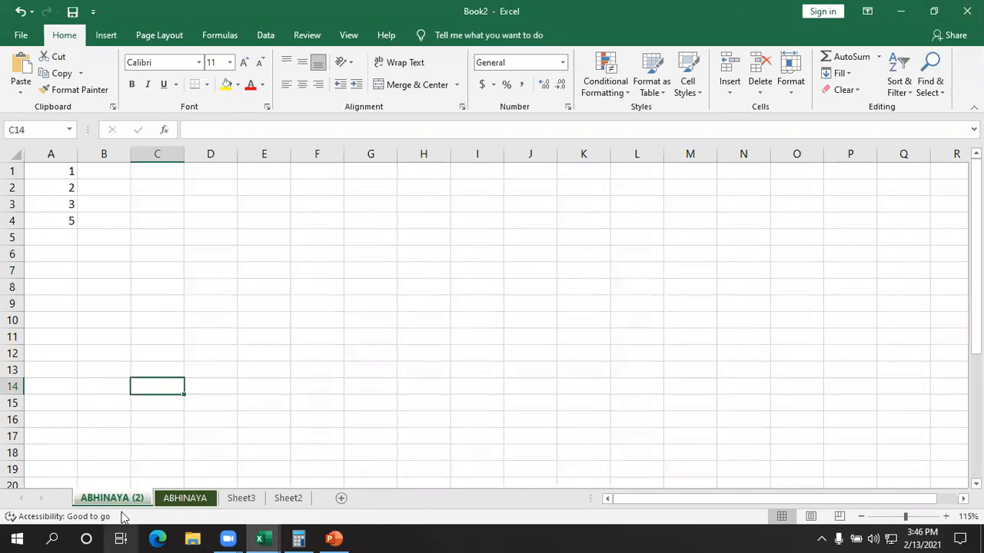
left_click(193, 500)
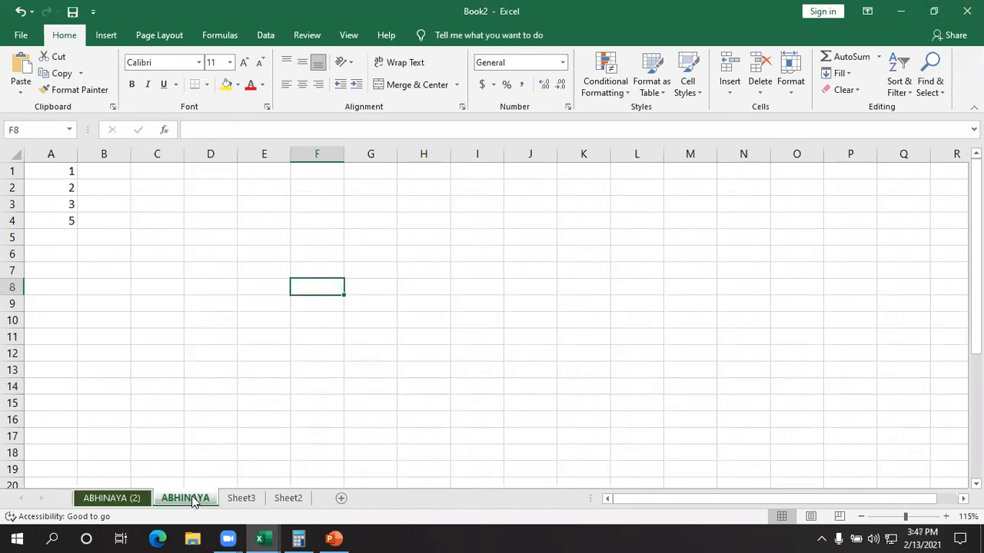
left_click(124, 501)
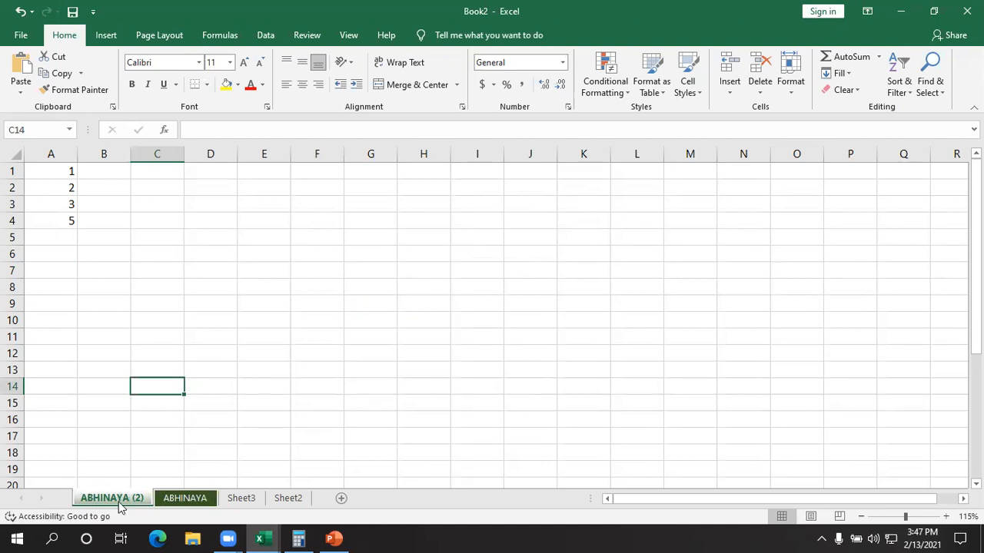
left_click_drag(117, 503, 311, 501)
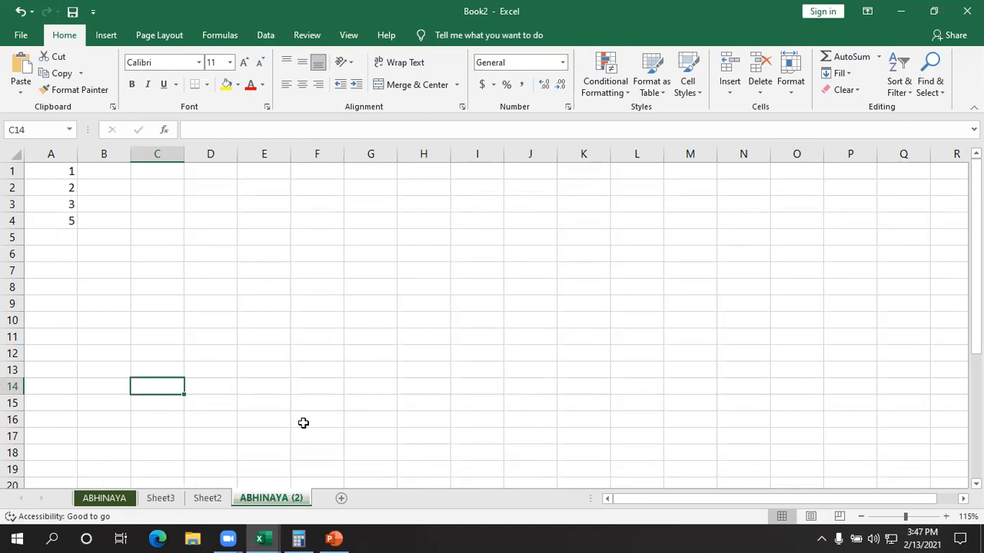
left_click(806, 90)
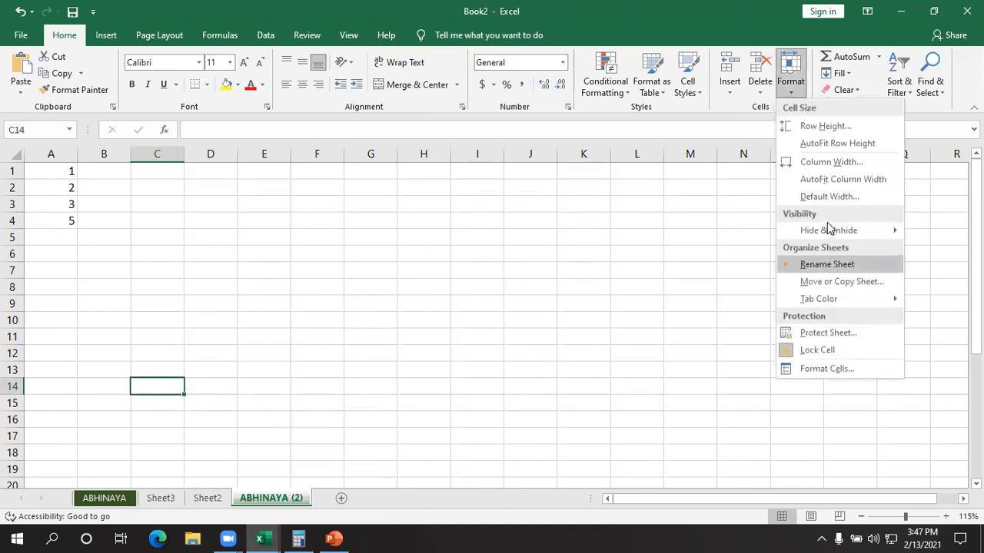
left_click(819, 282)
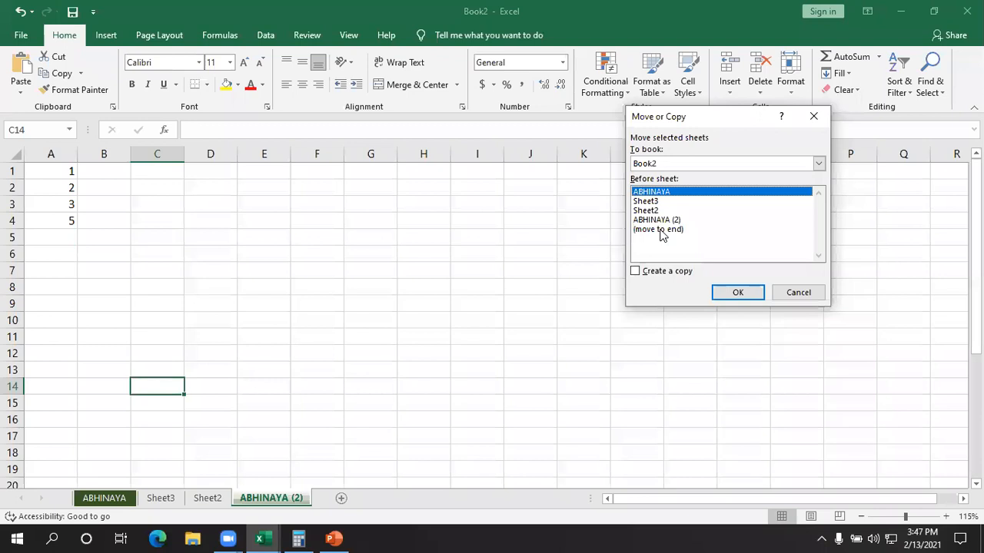
left_click(813, 116)
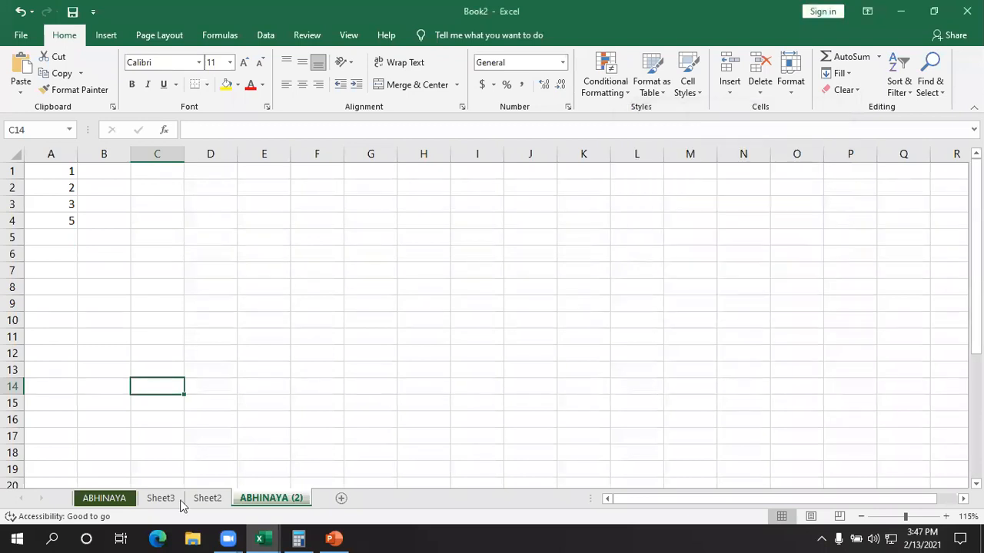
- Move the original green-tabbed sheet to the end of the workbook with the Move or Copy command
left_click(91, 501)
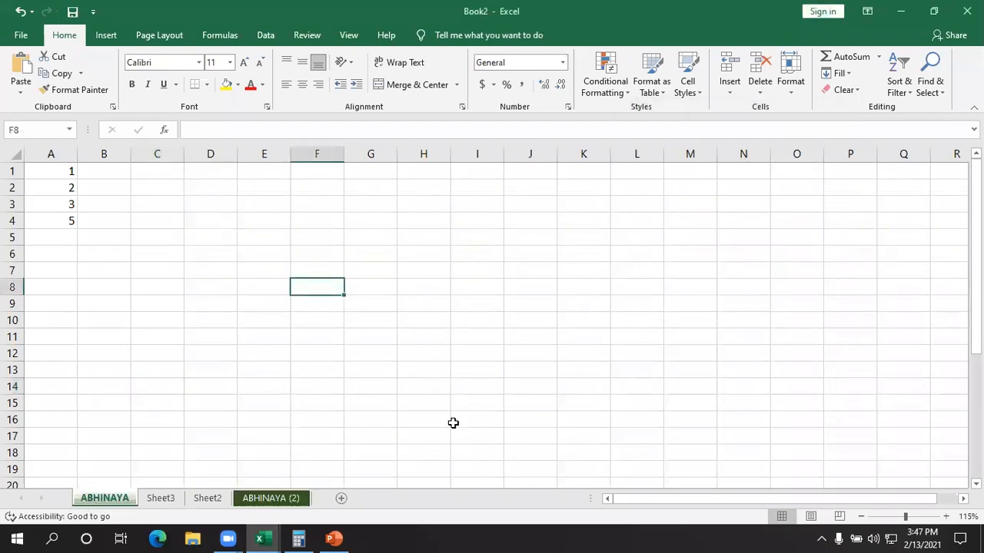
mouse_move(111, 498)
left_mouse_down()
mouse_move(192, 514)
mouse_move(116, 499)
left_mouse_up()
left_click(791, 81)
mouse_move(838, 232)
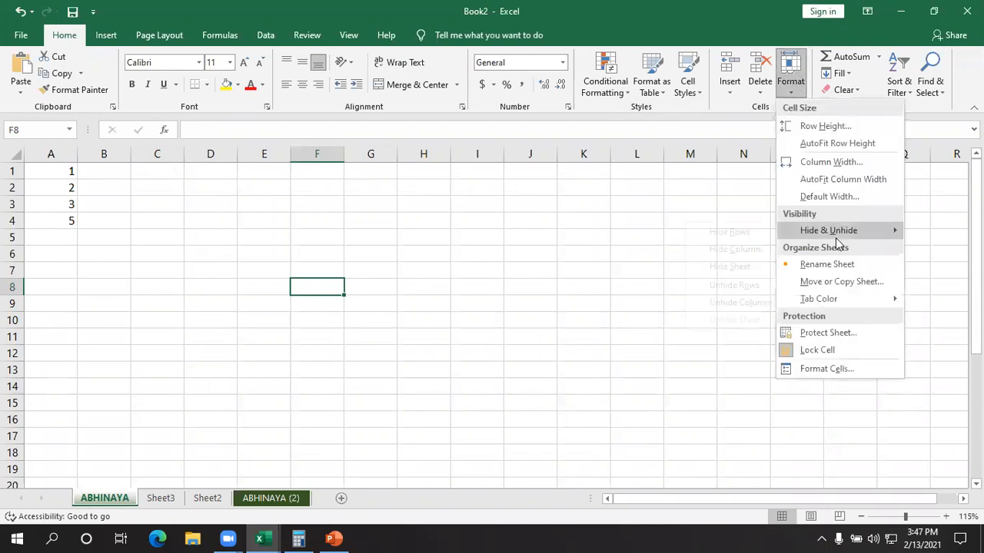
left_click(811, 282)
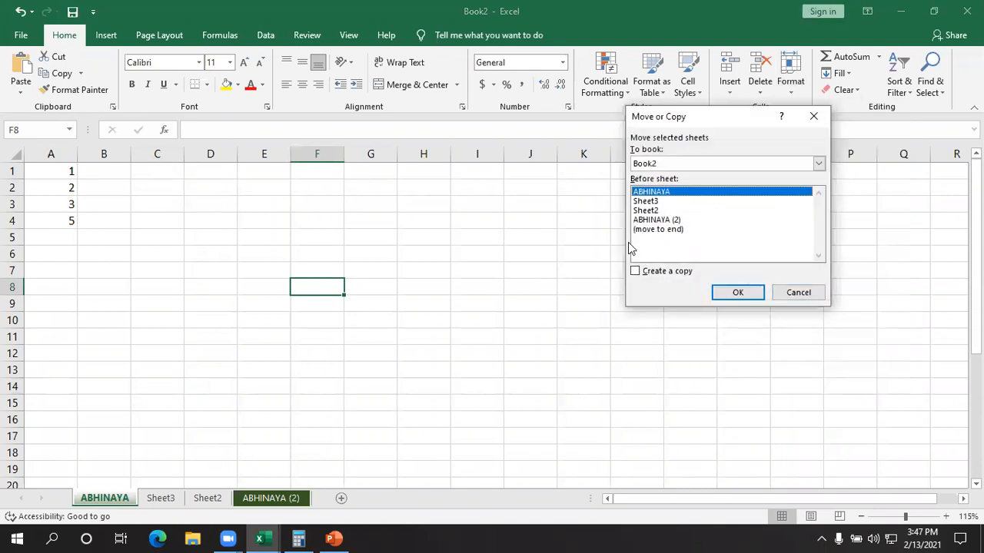
left_click(654, 231)
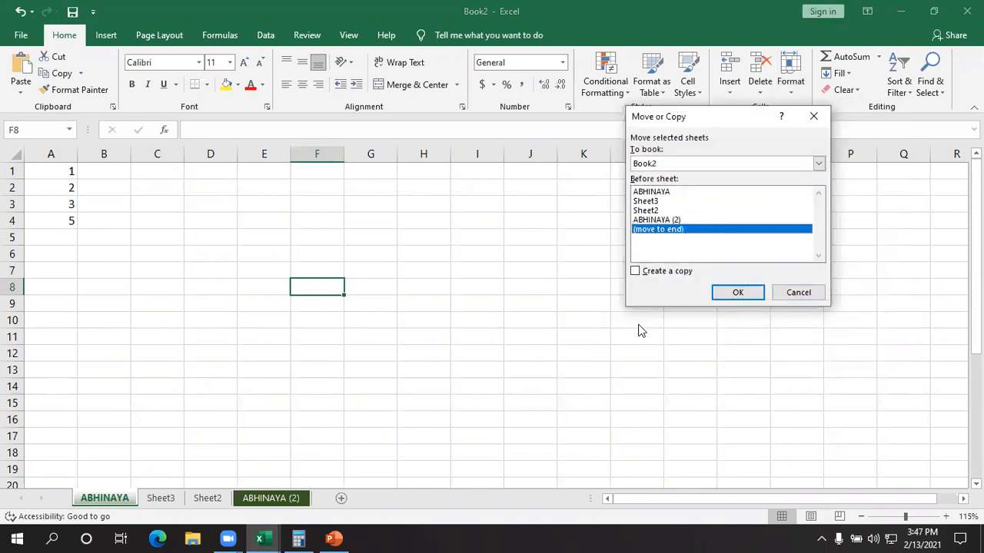
left_click(724, 287)
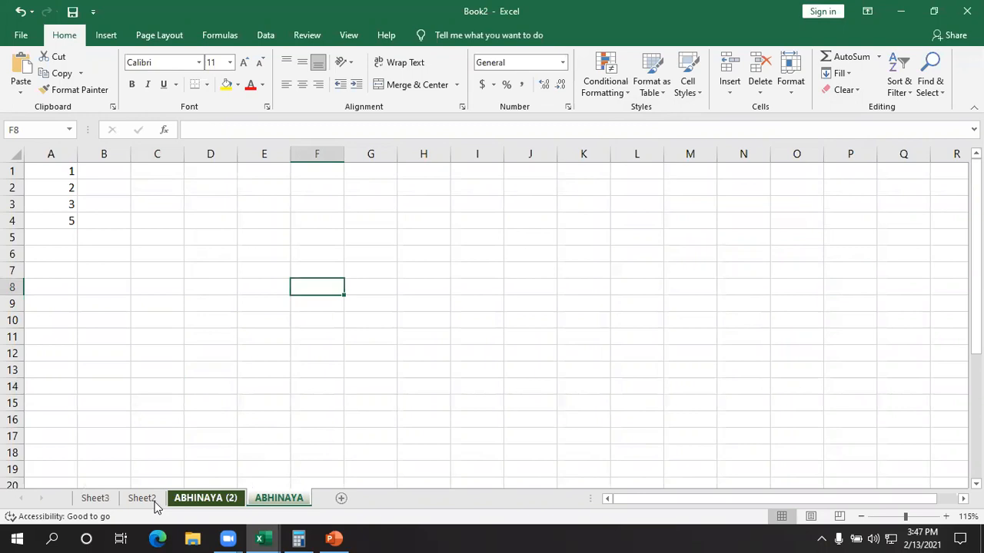
left_click(340, 431)
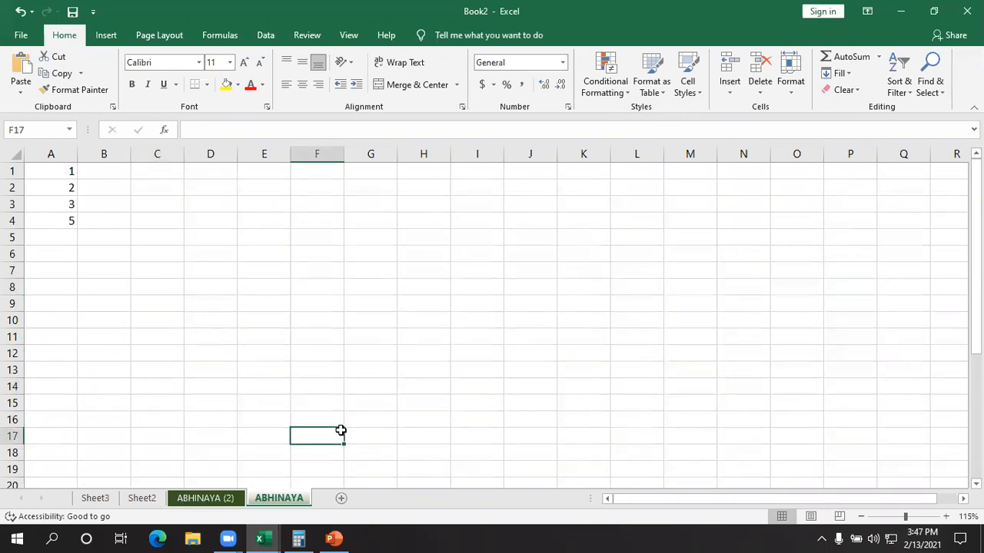
left_click(793, 88)
left_click(793, 88)
left_click(879, 56)
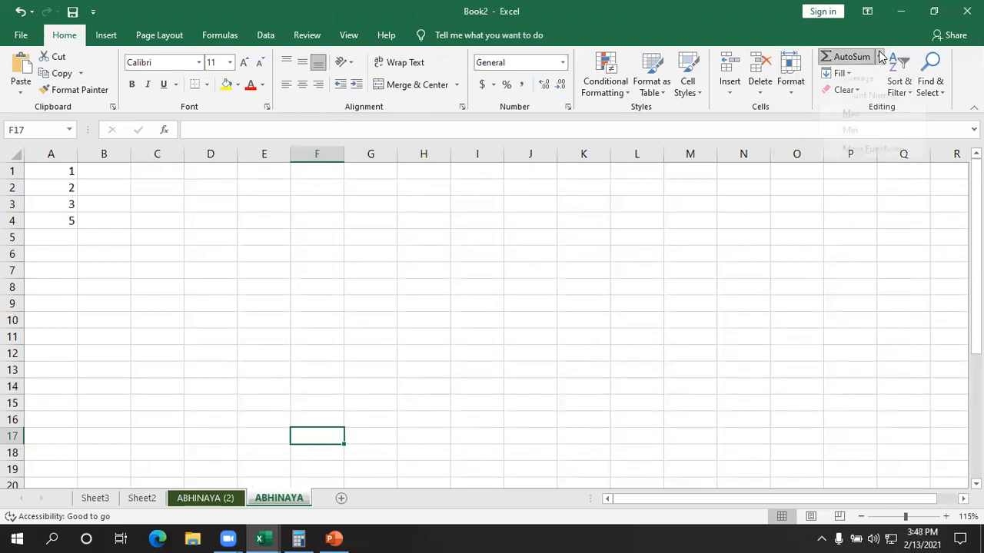
key("Escape")
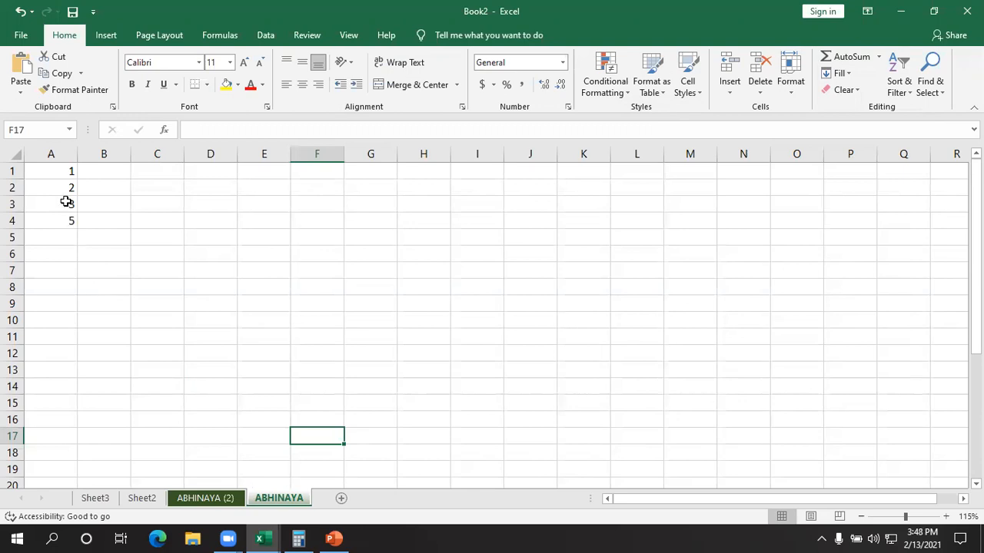
- Total the numbers in A1:A4 with the AutoSum Sum function, placing the result in A5
left_click_drag(67, 171, 60, 223)
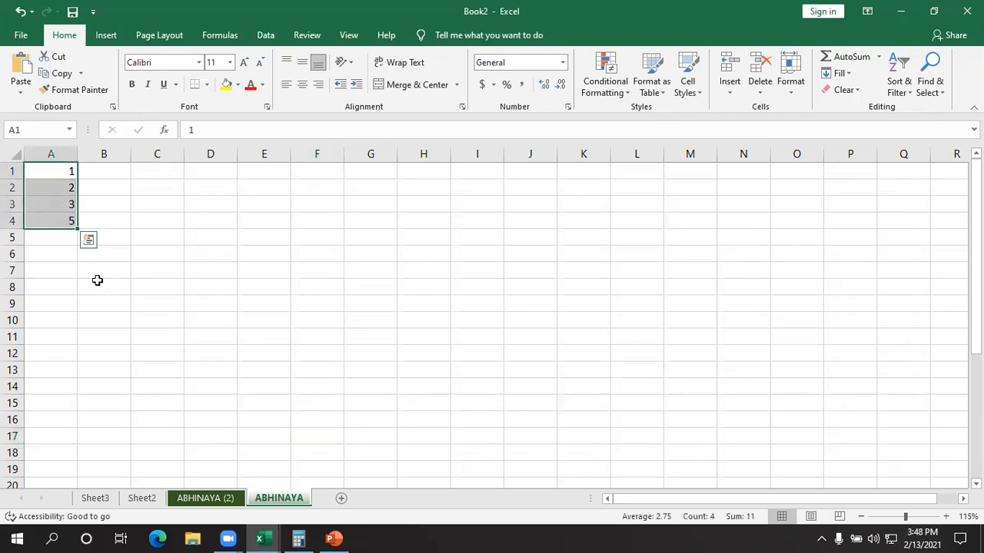
left_click(160, 303)
left_click_drag(60, 171, 58, 220)
left_click(878, 57)
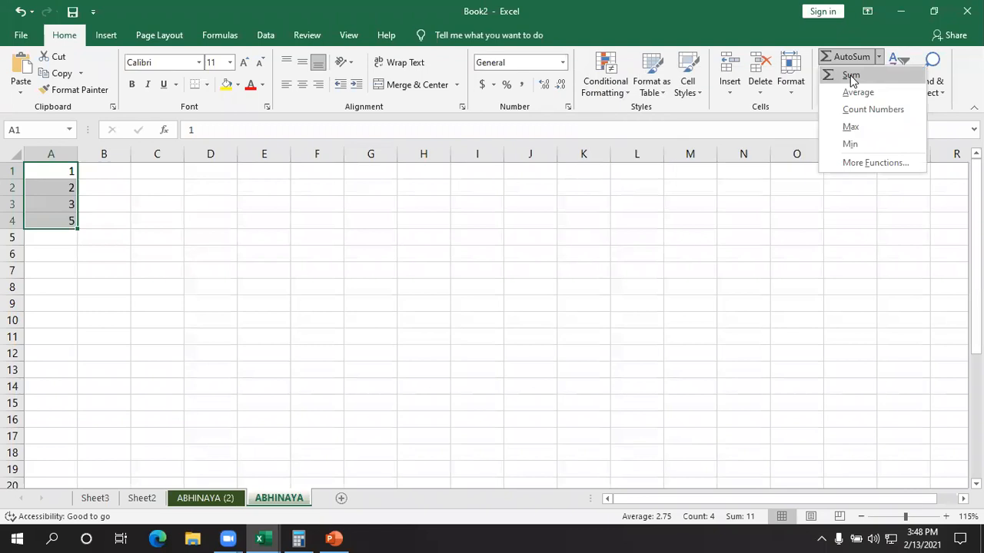
left_click(851, 76)
left_click(314, 331)
- Examine the sum formula in A5 and the values in cells A1 to A4 that it adds up
left_click_drag(61, 174, 54, 221)
left_click(57, 235)
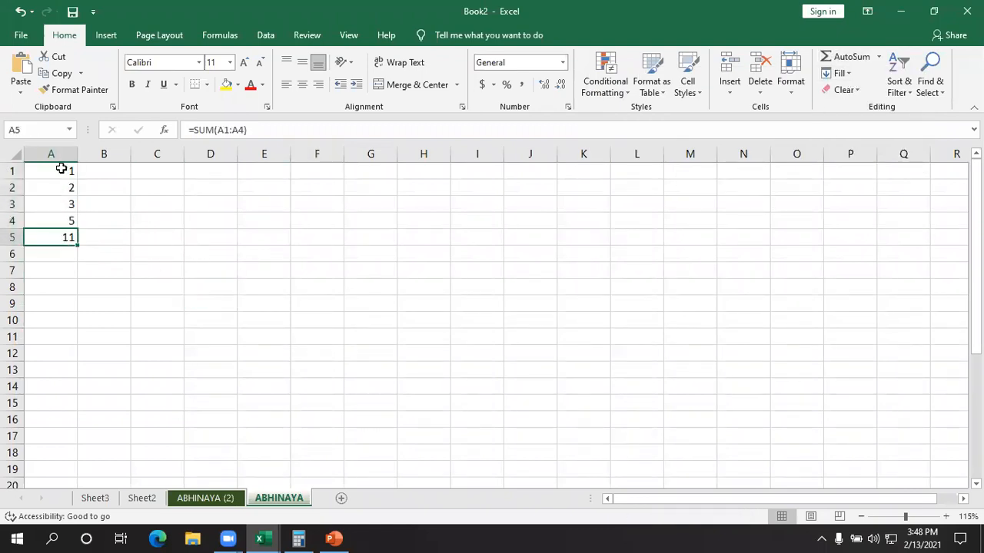
left_click(59, 187)
left_click(60, 172)
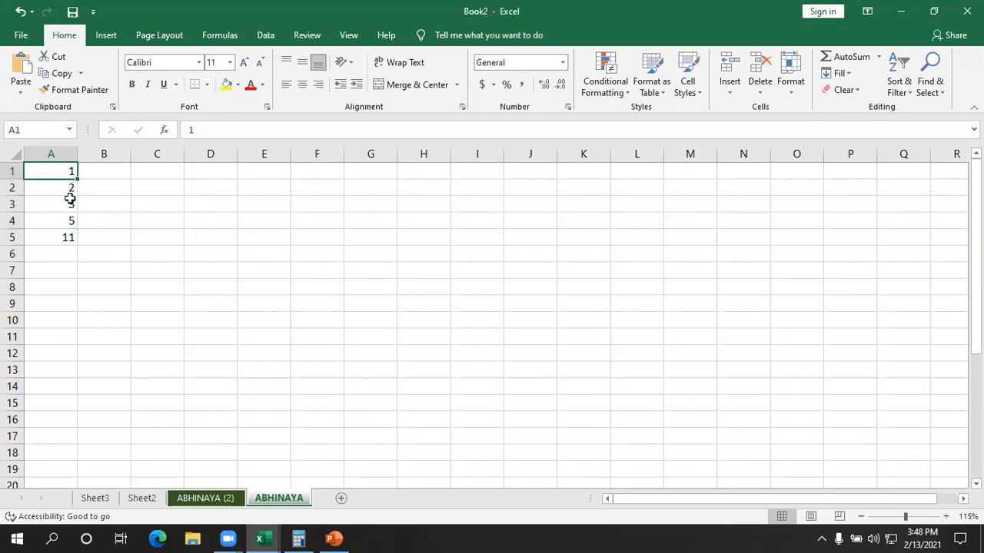
left_click(70, 203)
left_click(74, 223)
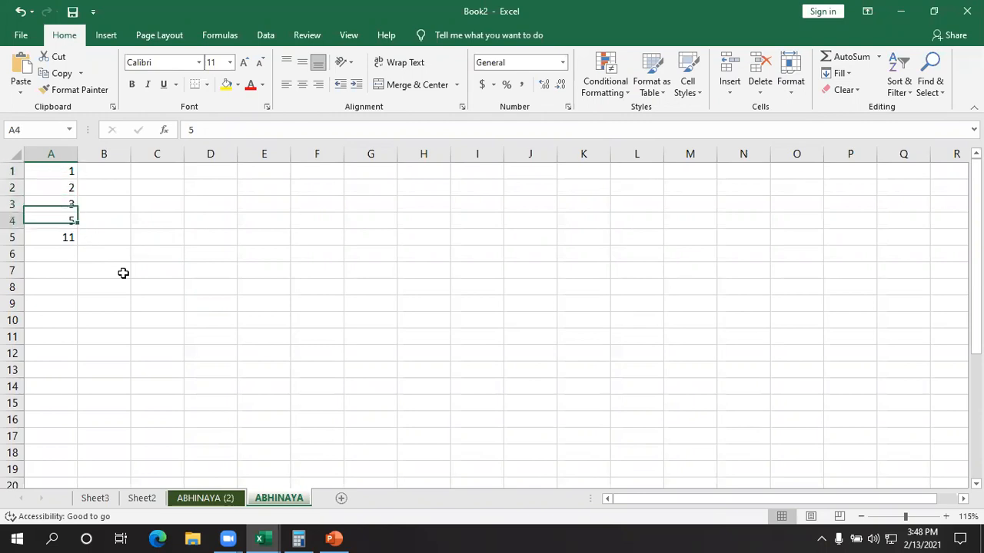
left_click(61, 239)
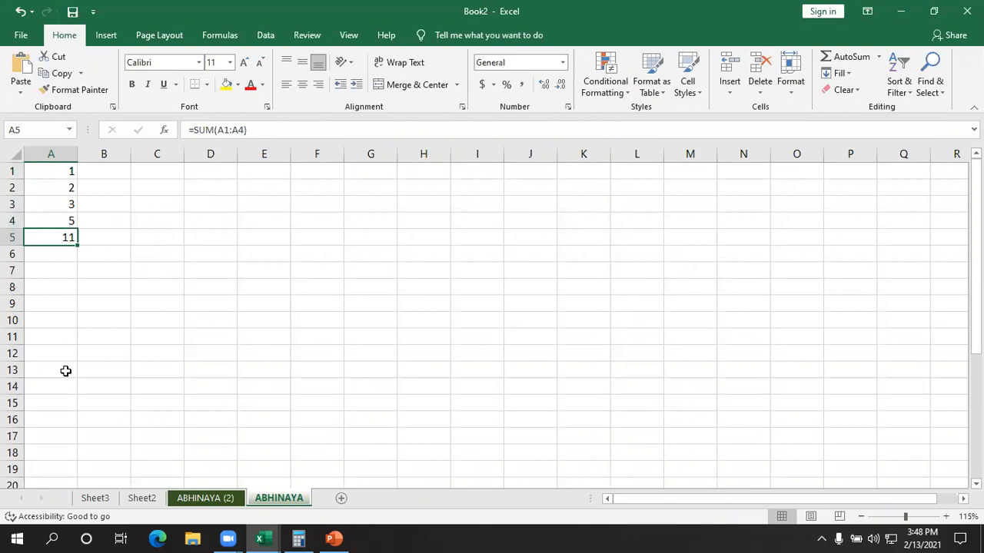
left_click(66, 371)
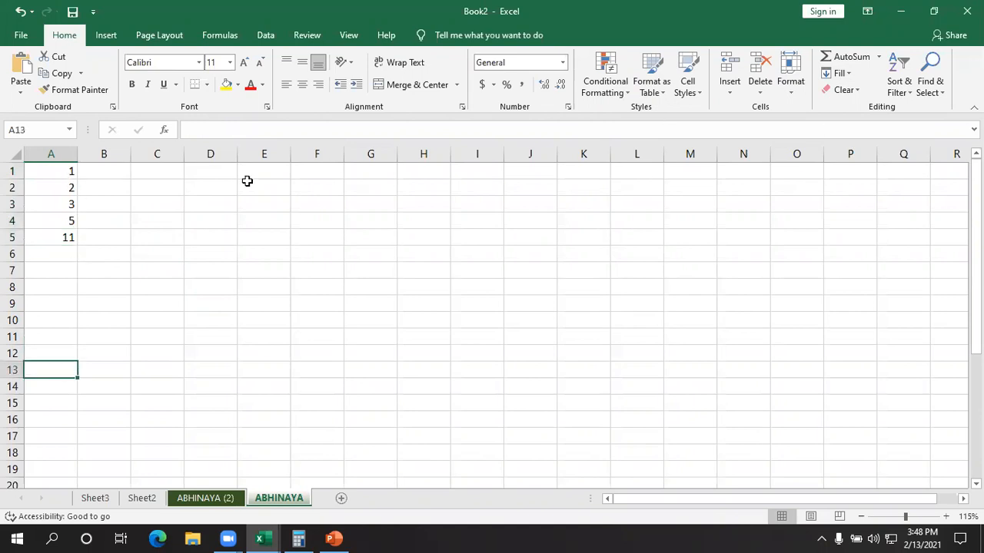
- Delete the sum formula from cell A5
left_click(42, 239)
key("Delete")
left_click(264, 269)
- Calculate the average of A1:A4 in A5 with the AutoSum Average function, and delete the result
left_click_drag(68, 170, 66, 224)
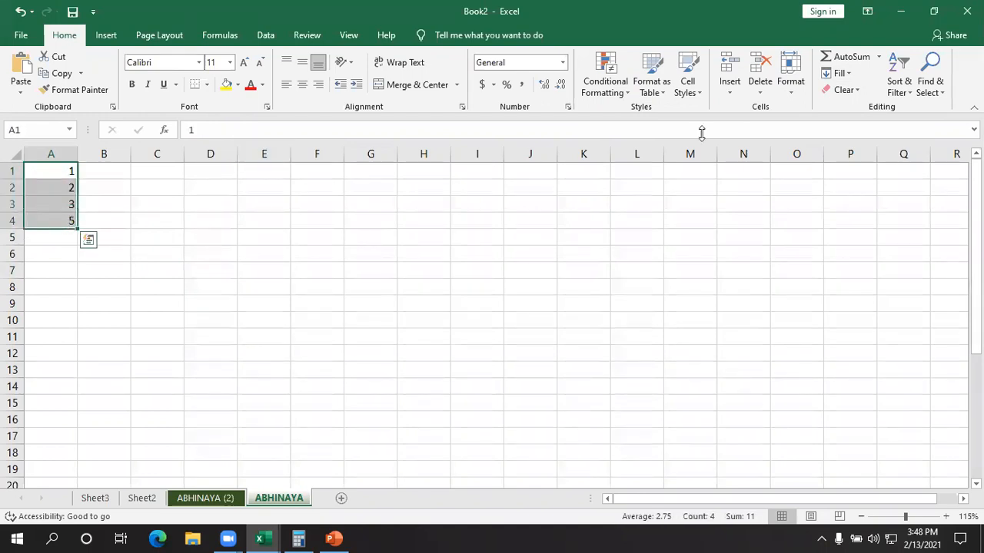
left_click(879, 56)
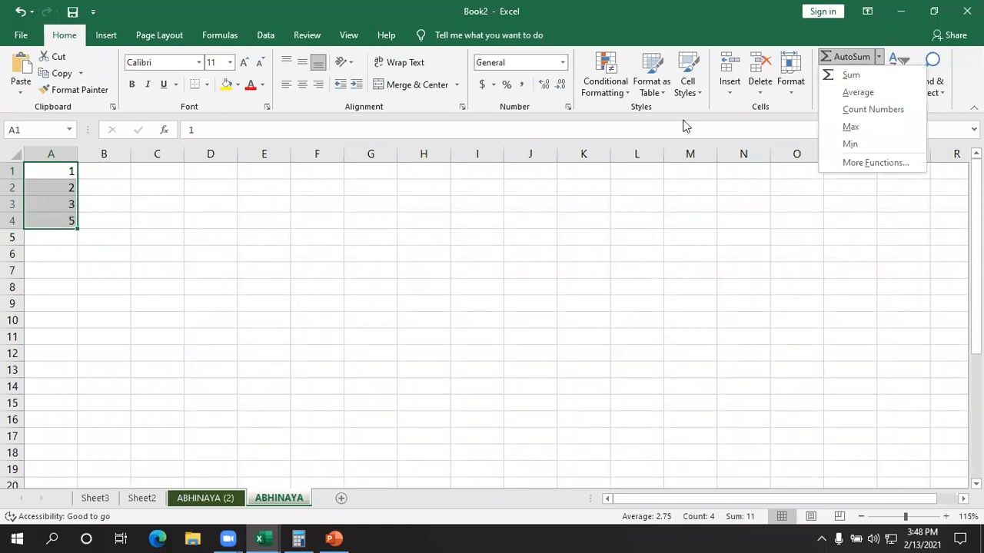
left_click(883, 94)
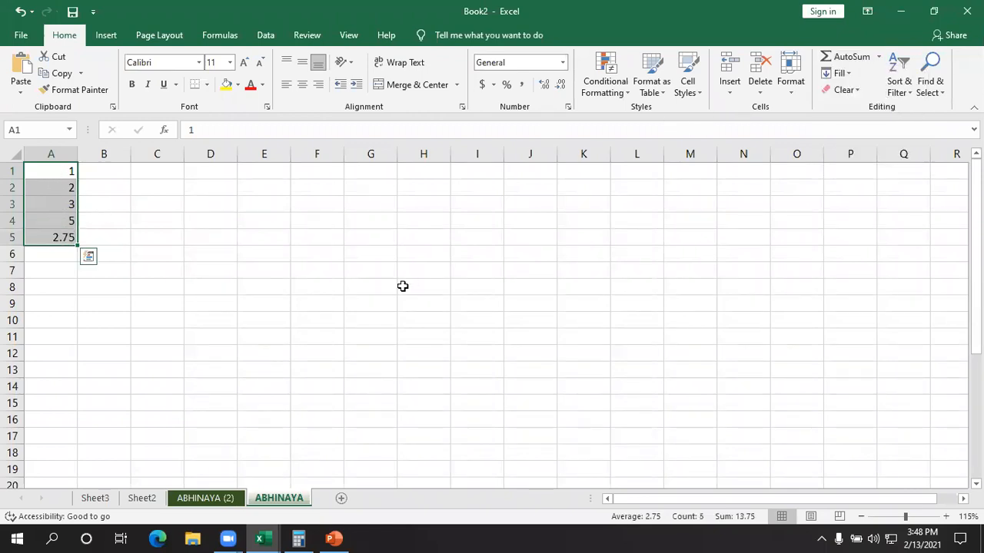
left_click(402, 285)
left_click(52, 238)
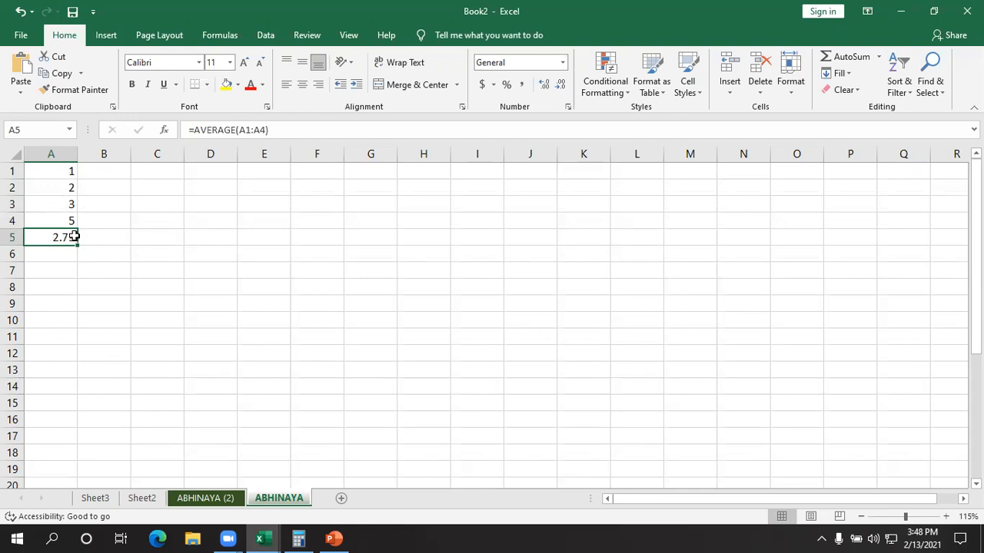
left_click(168, 252)
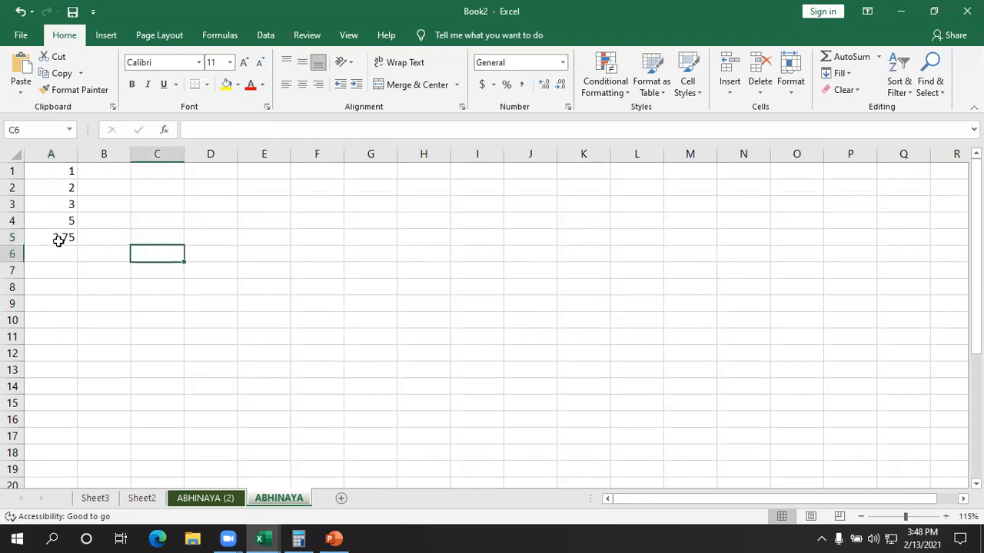
left_click(58, 241)
- Find the minimum of A1:A4 in A5 with the AutoSum Min function, and delete the result
left_click_drag(62, 174, 63, 219)
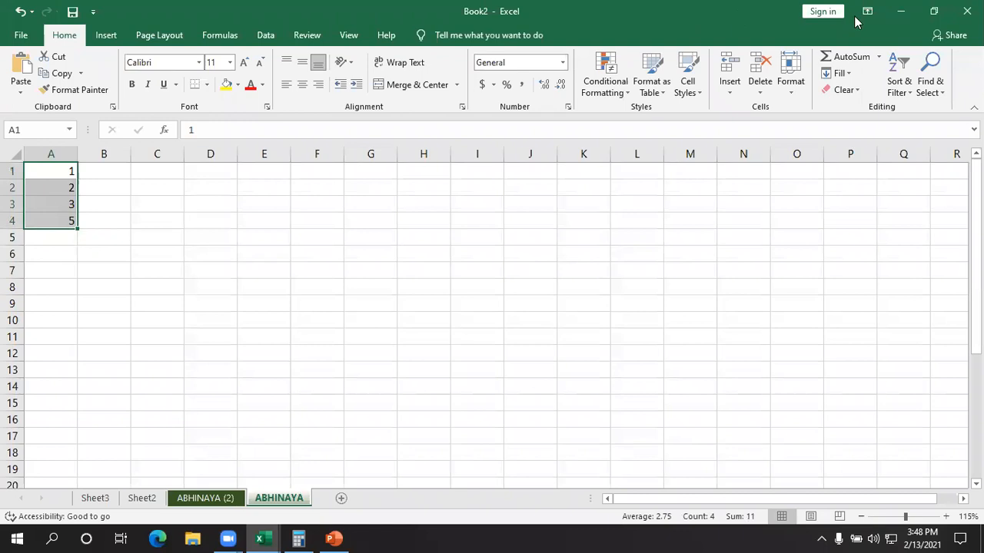
left_click(879, 59)
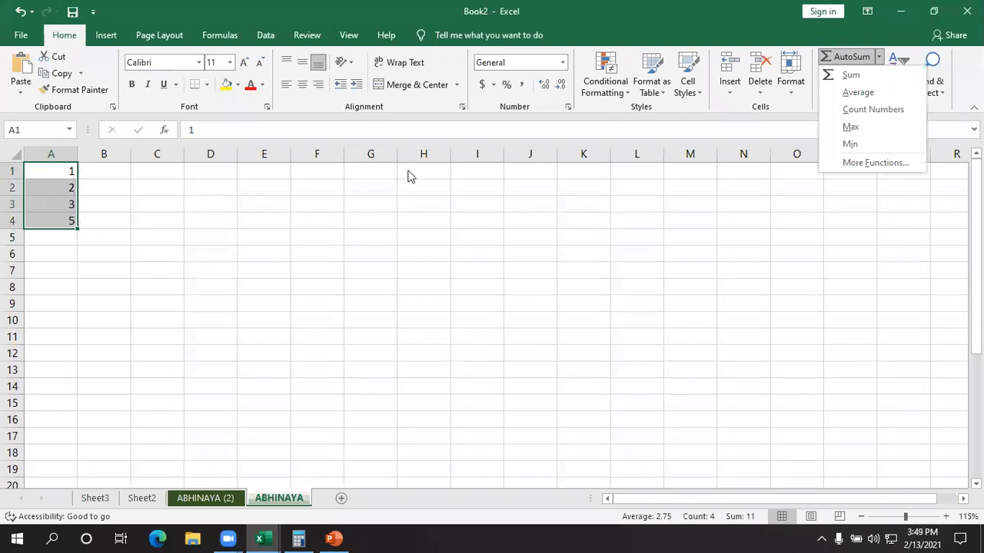
left_click(851, 145)
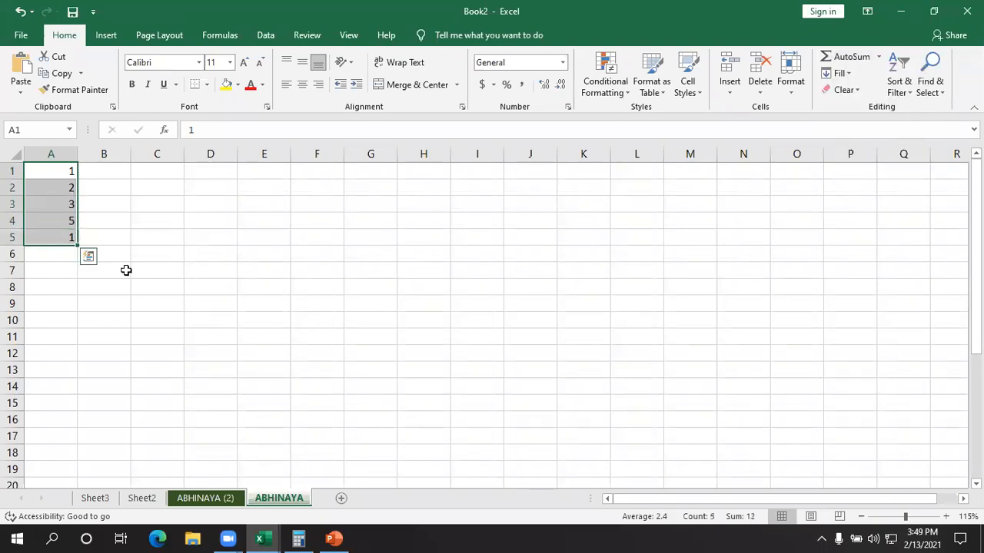
left_click(317, 304)
left_click(57, 239)
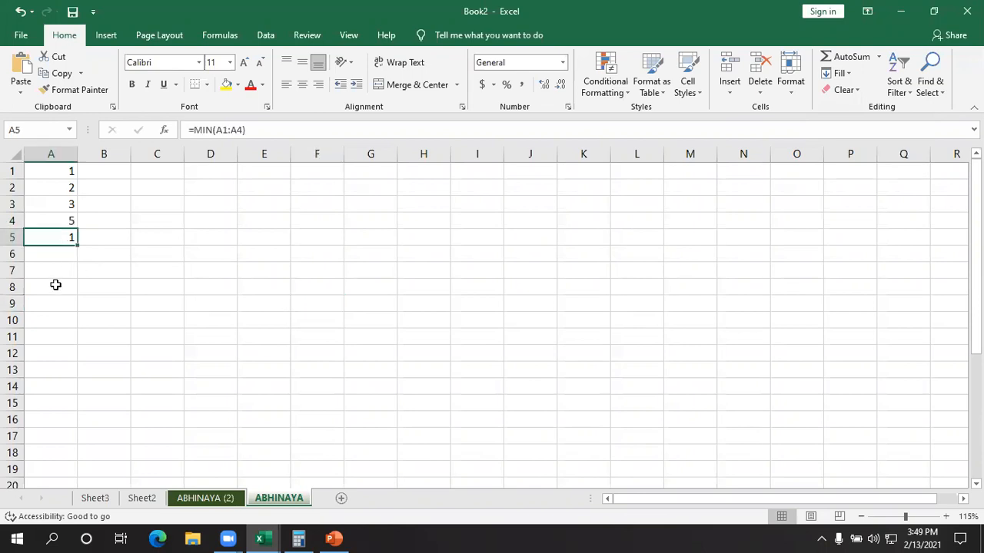
key("Delete")
- Find the maximum of A1:A4 in A5 with the AutoSum Max function, and delete the result
left_click_drag(49, 173, 49, 222)
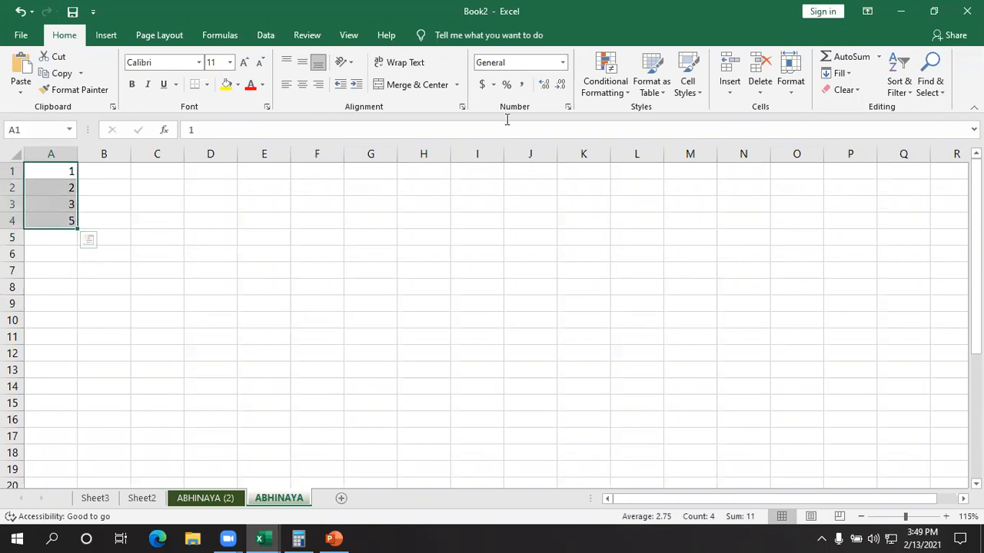
left_click(878, 57)
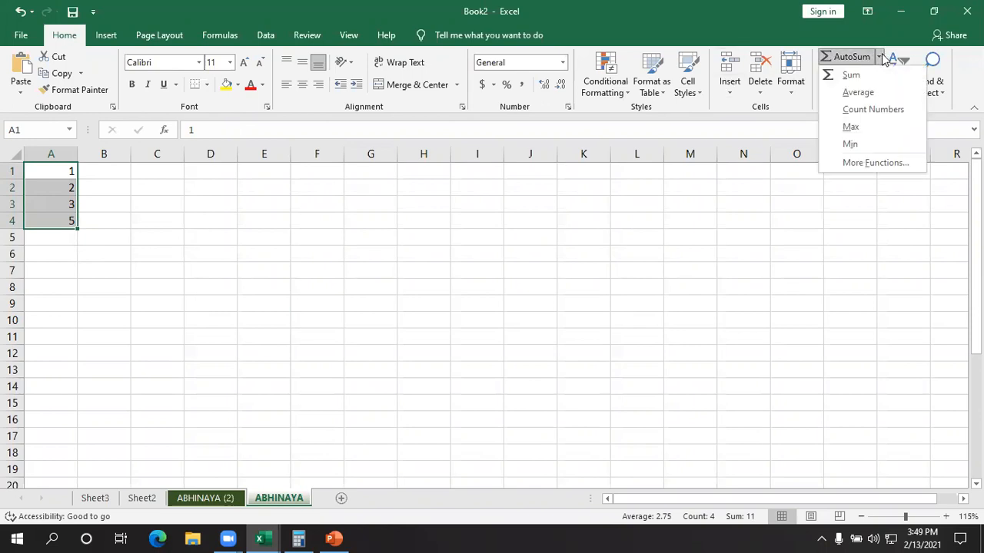
left_click(853, 130)
left_click(637, 286)
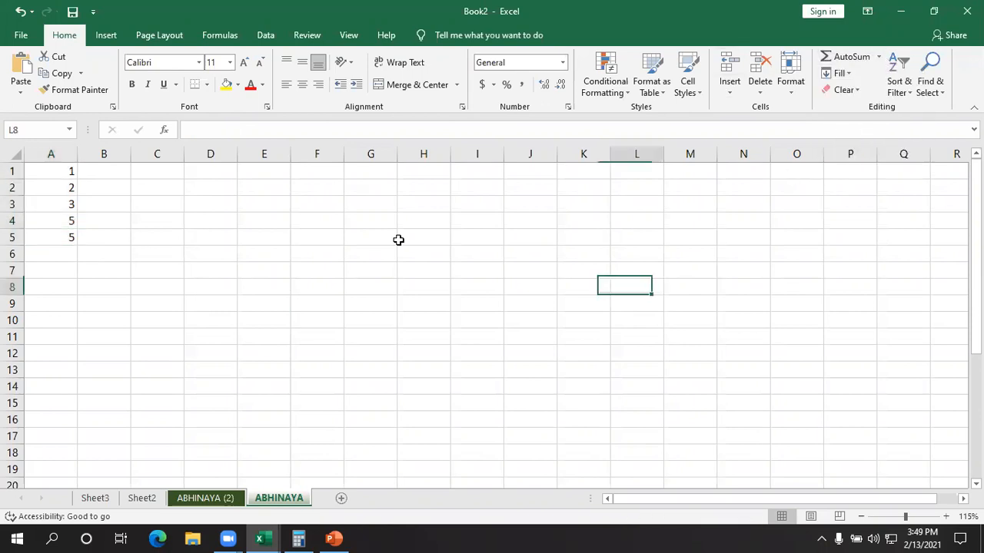
left_click(47, 235)
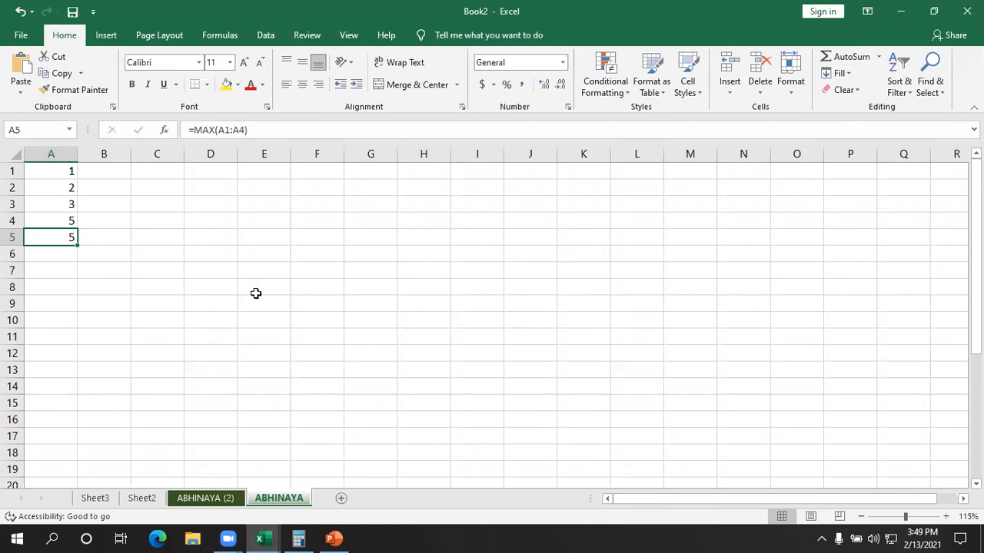
- Count the entries of A1:A4 in A5 with the AutoSum Count Numbers function, and go through each counted cell
left_click_drag(47, 170, 53, 218)
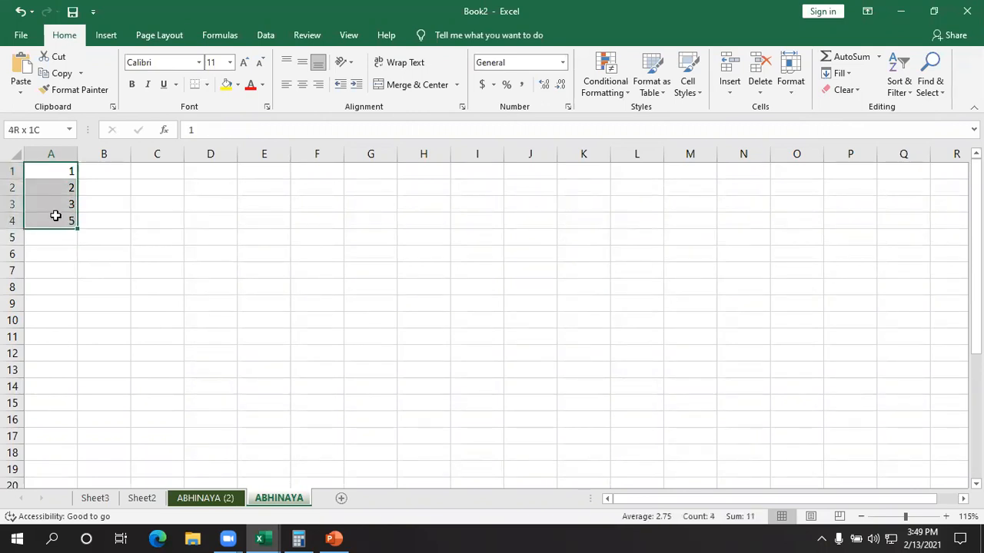
left_click(880, 58)
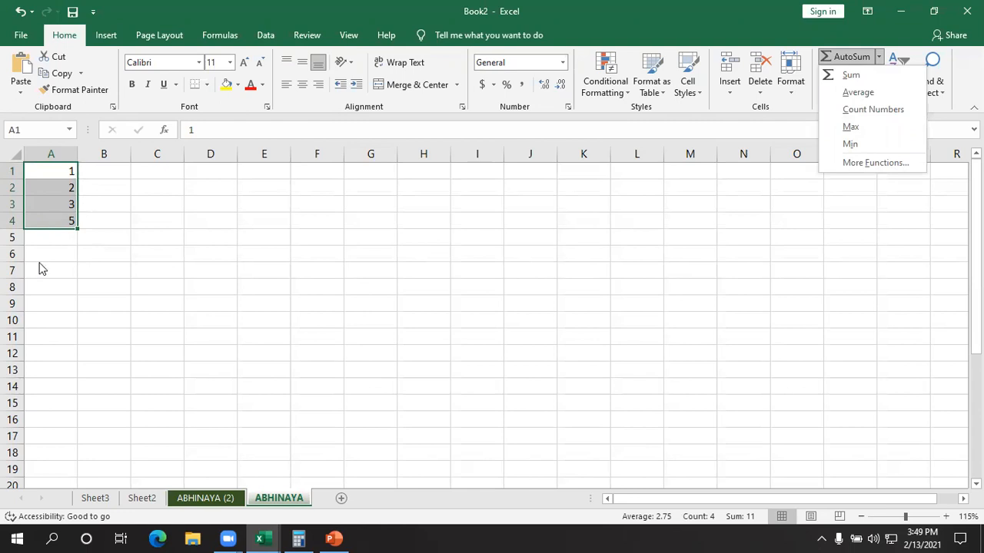
left_click(875, 110)
left_click(477, 318)
left_click(57, 239)
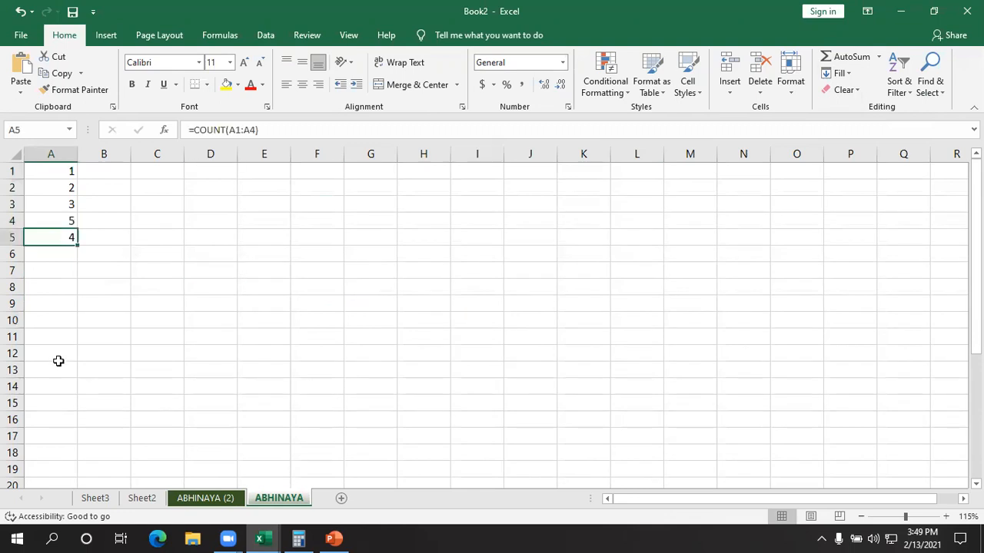
left_click(48, 173)
left_click(47, 186)
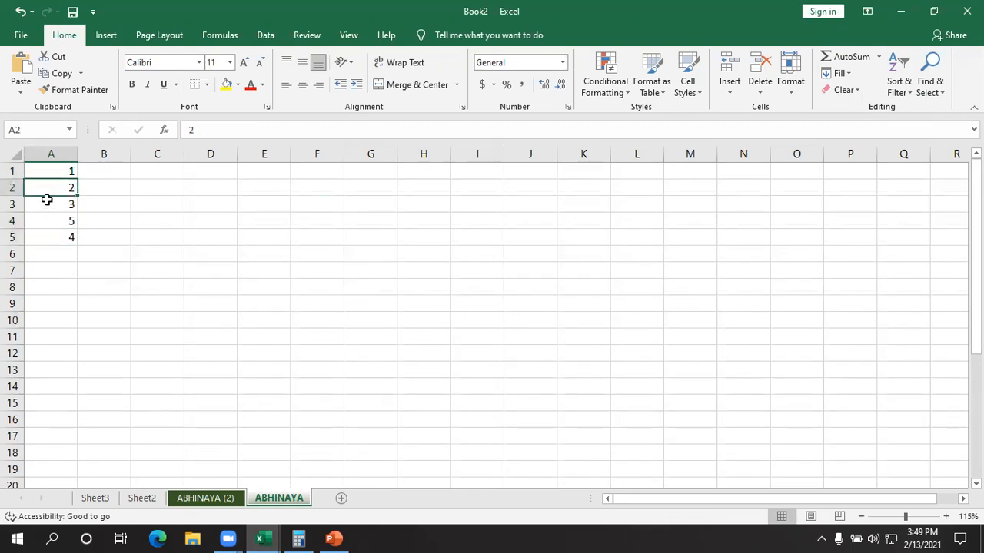
left_click(47, 206)
left_click(62, 222)
left_click(66, 237)
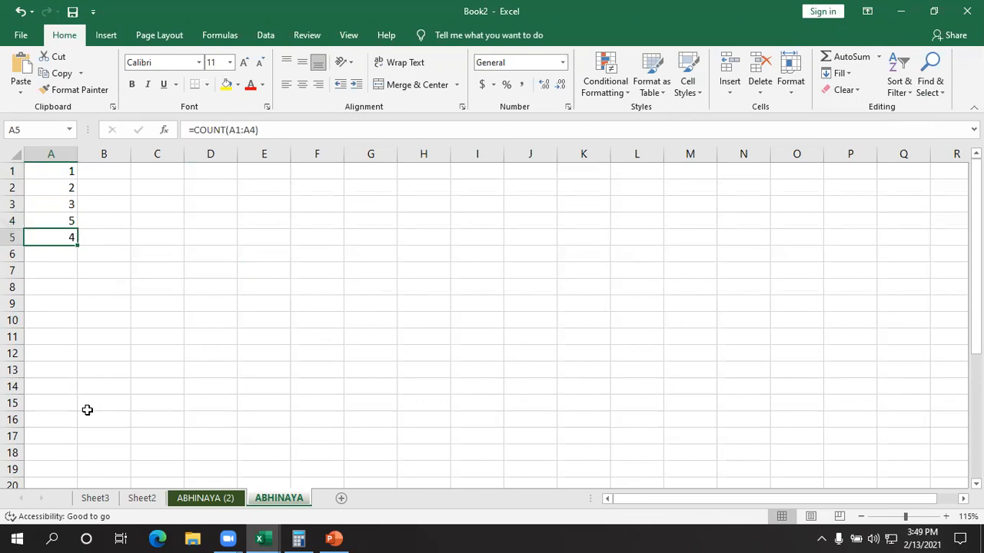
- Clear the numbers and the count formula from column A, leaving the sheet empty
left_click_drag(87, 407, 30, 170)
key("Delete")
left_click(457, 240)
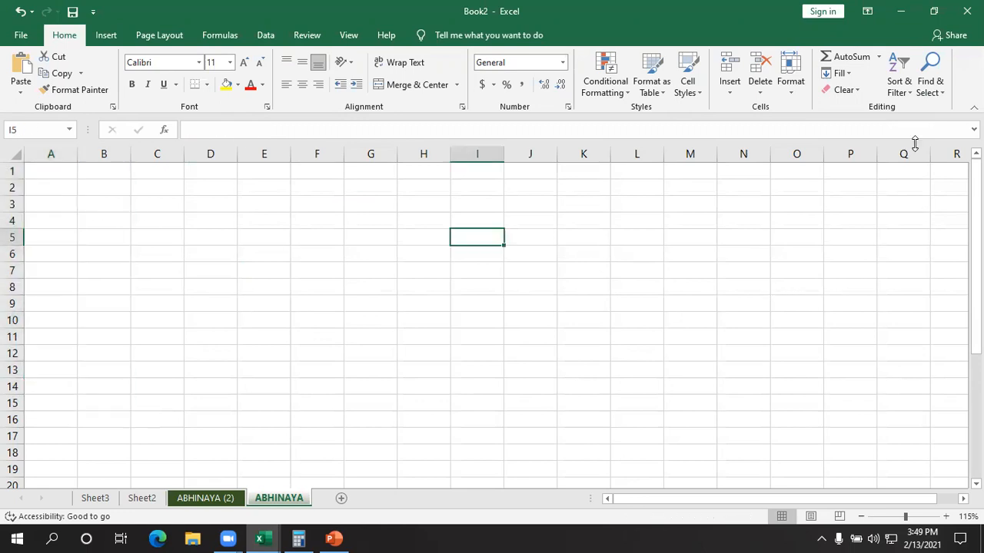
- Enter the value 1 in cells H6 and H7
left_click(846, 74)
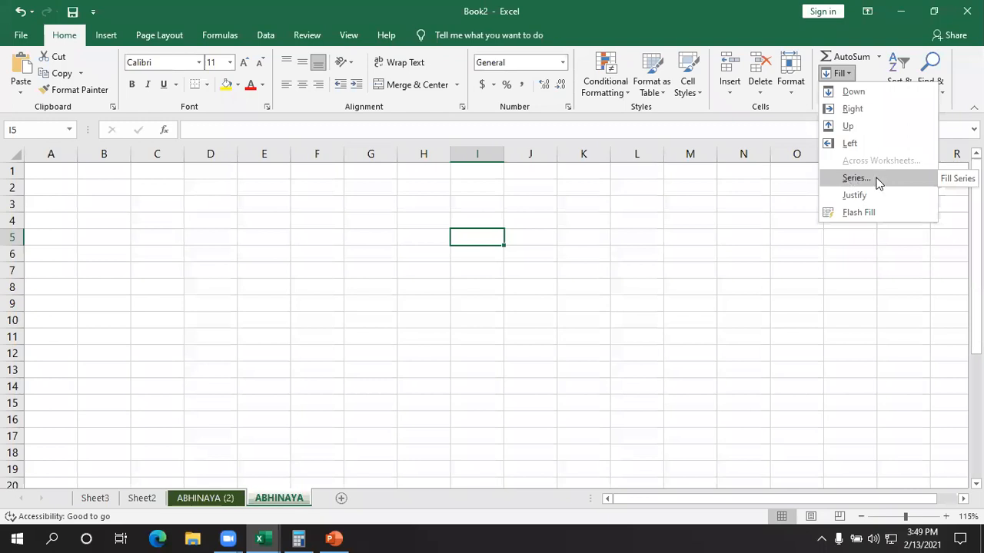
left_click(441, 257)
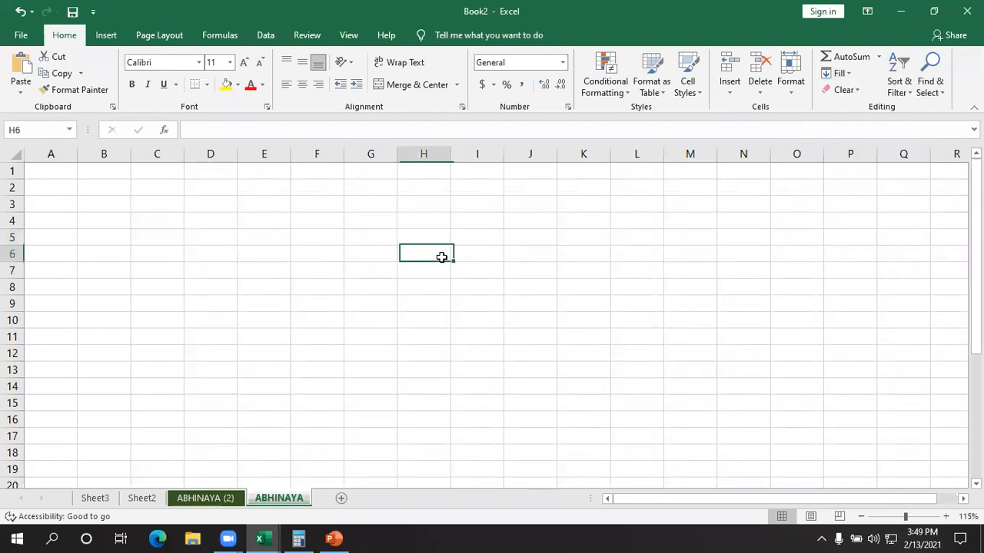
double_click(444, 257)
type("1")
key("Return")
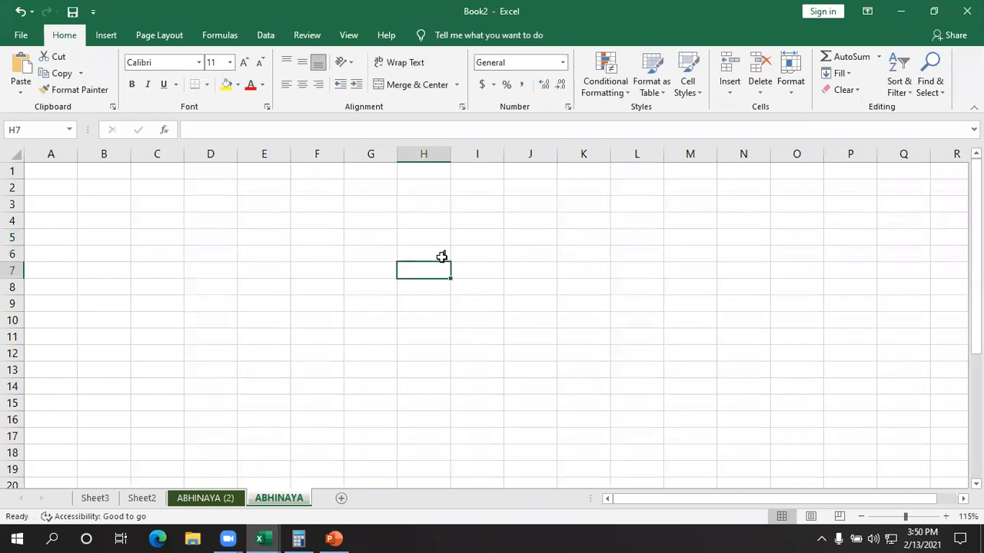
type("1")
key("Return")
- Copy the value in H6 down through H20 with the Fill Down command
left_click_drag(439, 255, 412, 424)
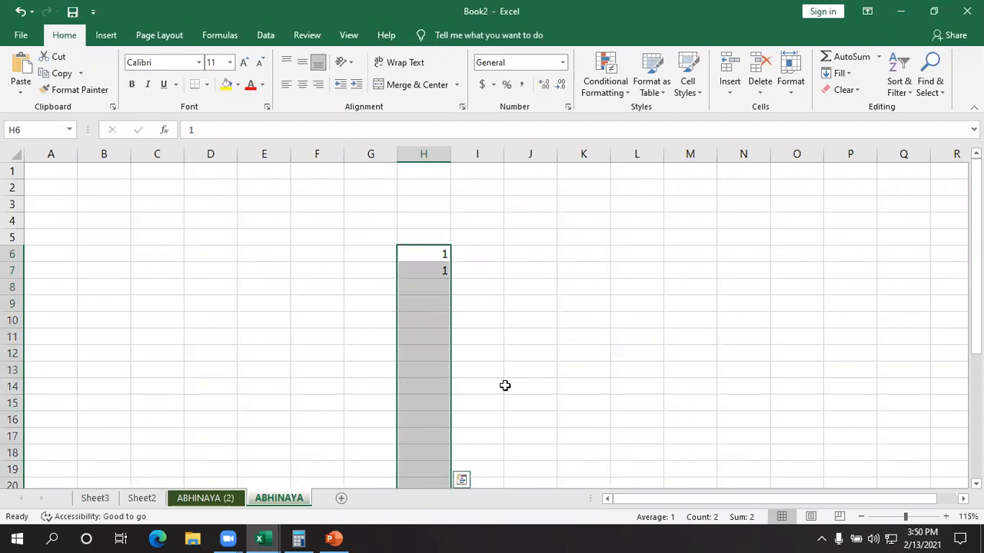
left_click(841, 74)
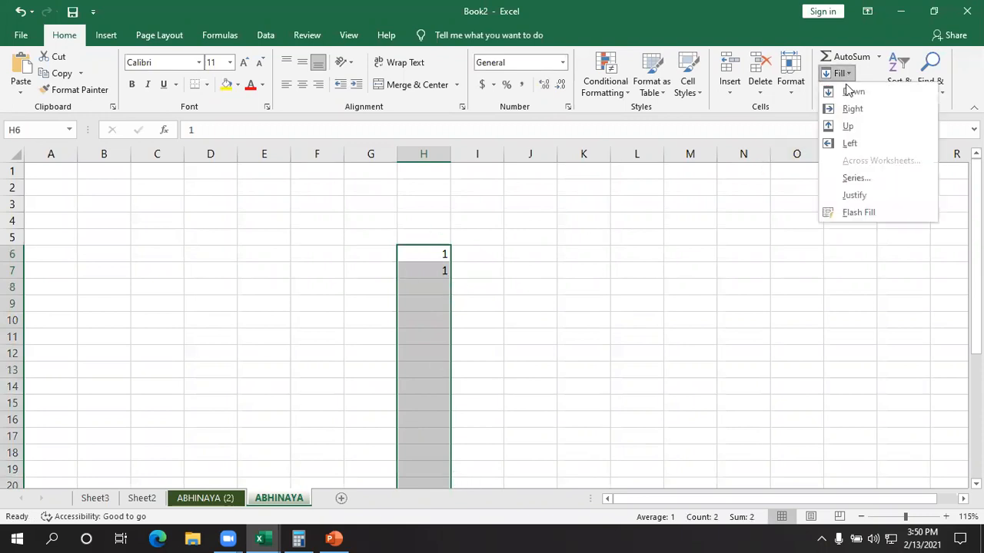
left_click(851, 92)
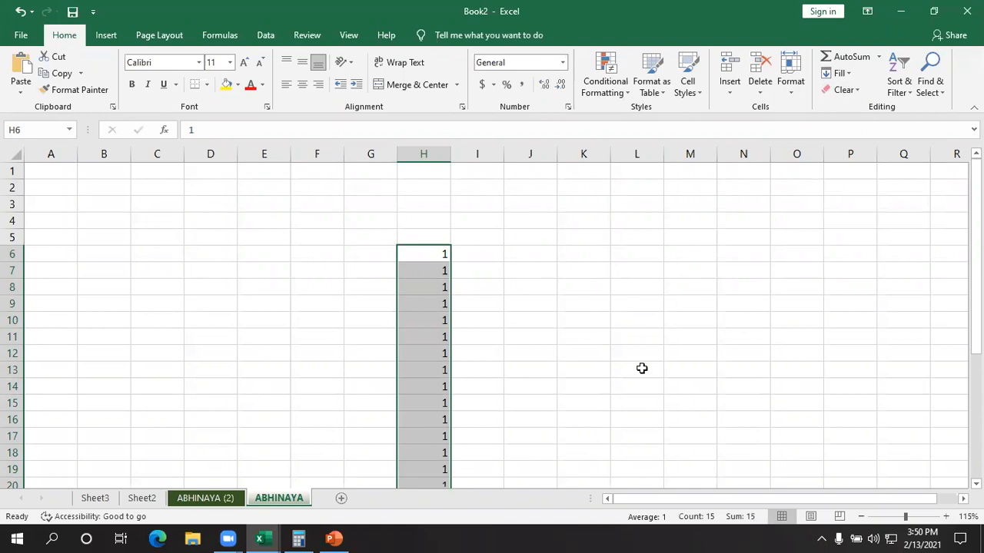
scroll(640, 369, "down", 3)
scroll(443, 425, "up", 3)
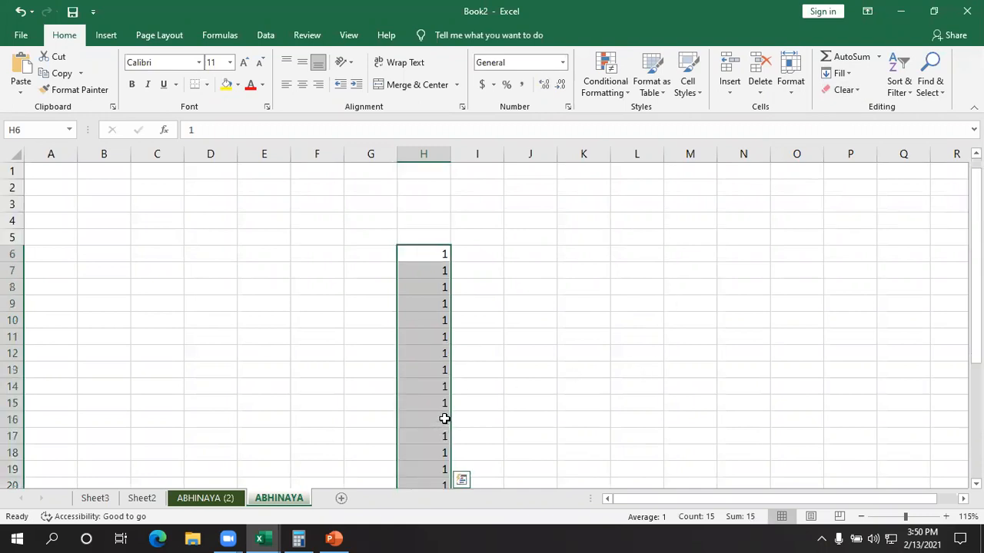
- Try the Fill Right command on the single cell H6, and undo the change
left_click_drag(420, 261, 775, 272)
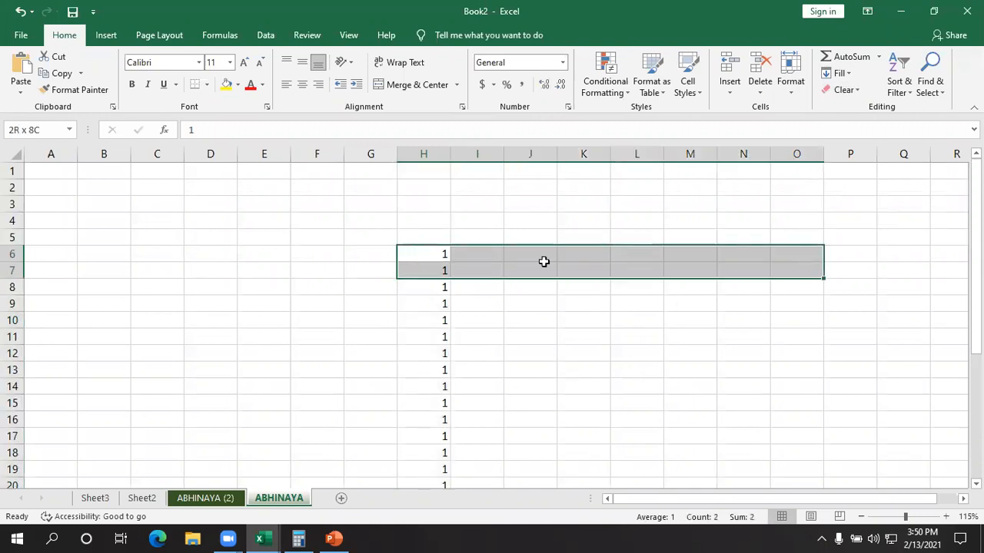
left_click(427, 259)
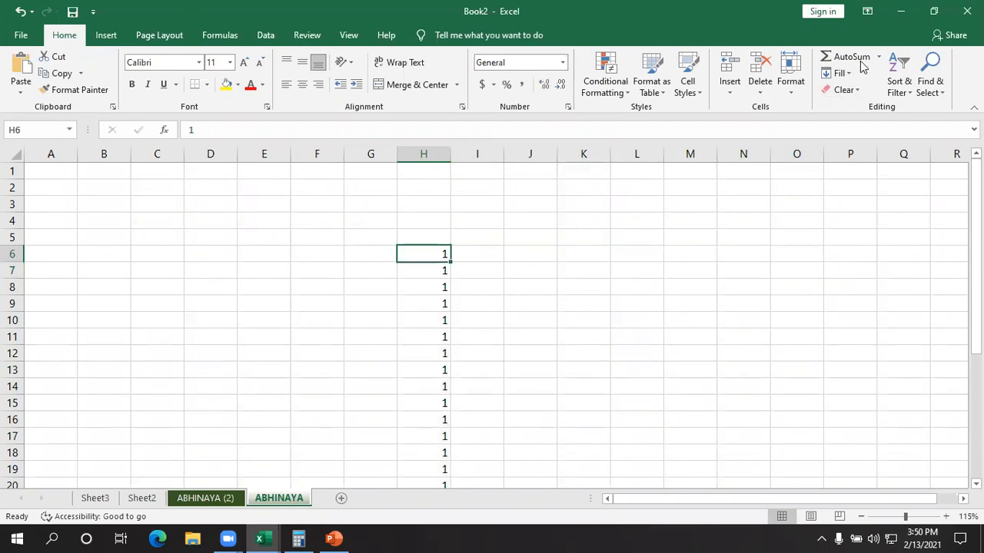
left_click(838, 73)
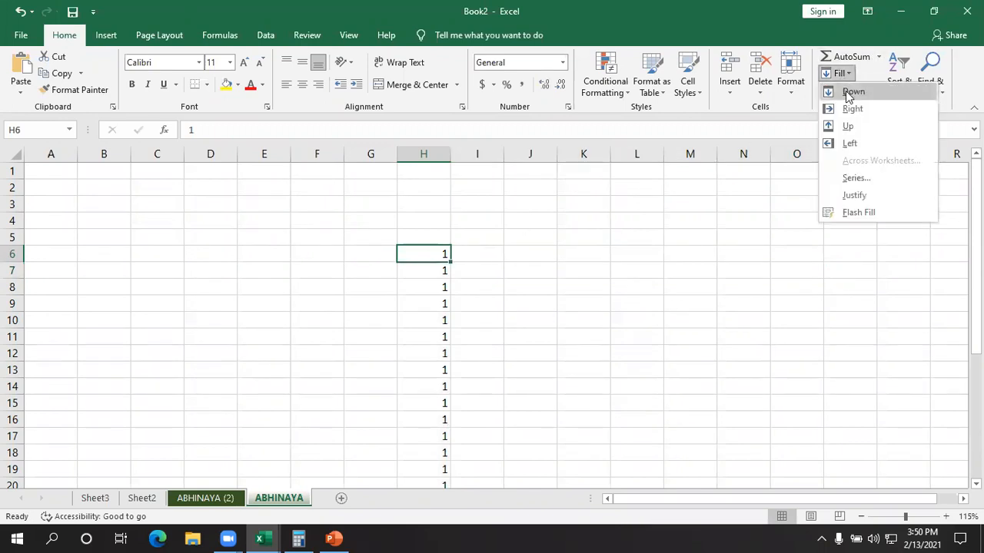
left_click(851, 110)
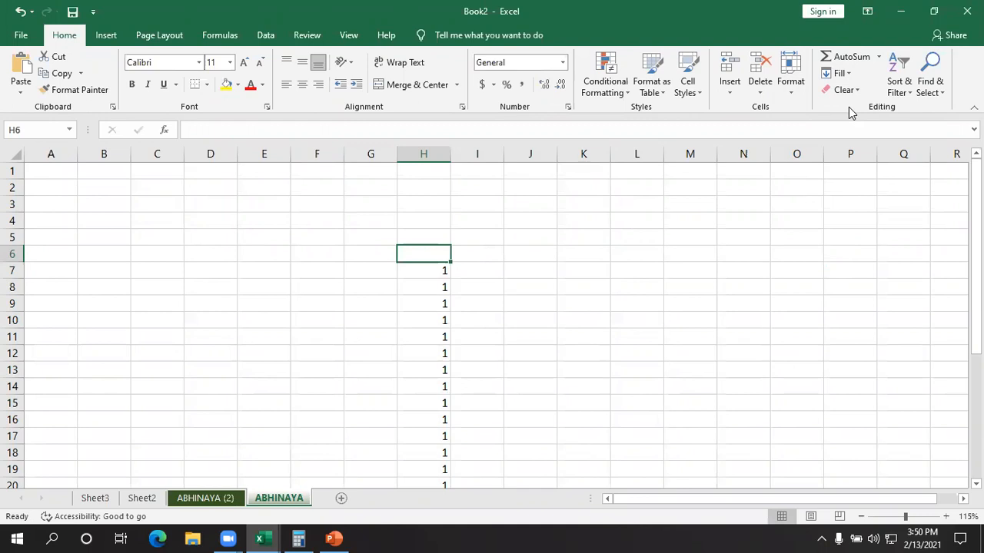
key("ctrl+z")
left_click(677, 338)
- Copy the value in H6 across row 6 through P6 with the Fill Right command
left_click_drag(440, 256, 840, 251)
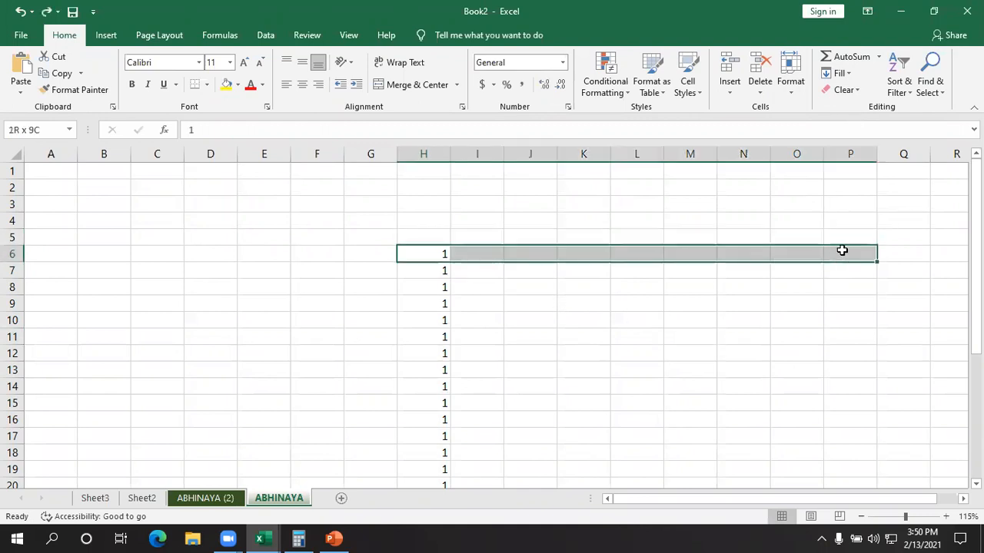
left_click(845, 73)
left_click(850, 107)
left_click(675, 335)
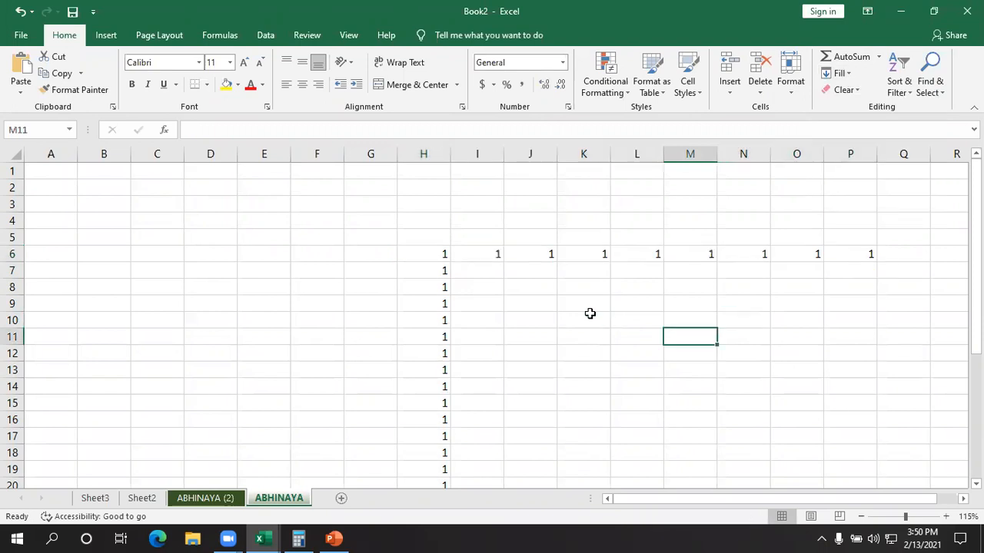
- Copy the value in H6 back across row 6 through B6 with the Fill Left command
left_click_drag(444, 257, 113, 253)
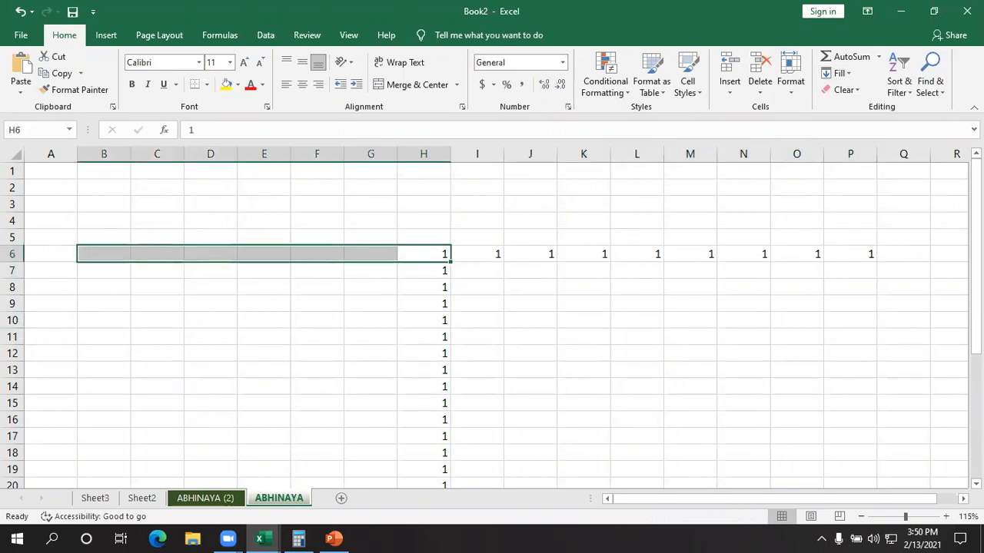
left_click(840, 74)
left_click(851, 140)
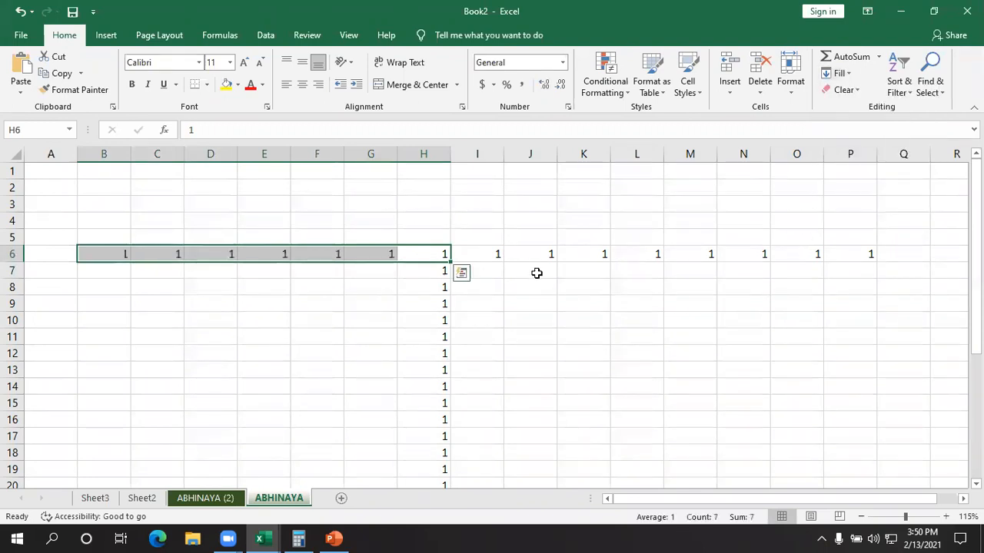
- Copy the value in H6 upward through H1 with the Fill Up command
left_click_drag(437, 257, 428, 168)
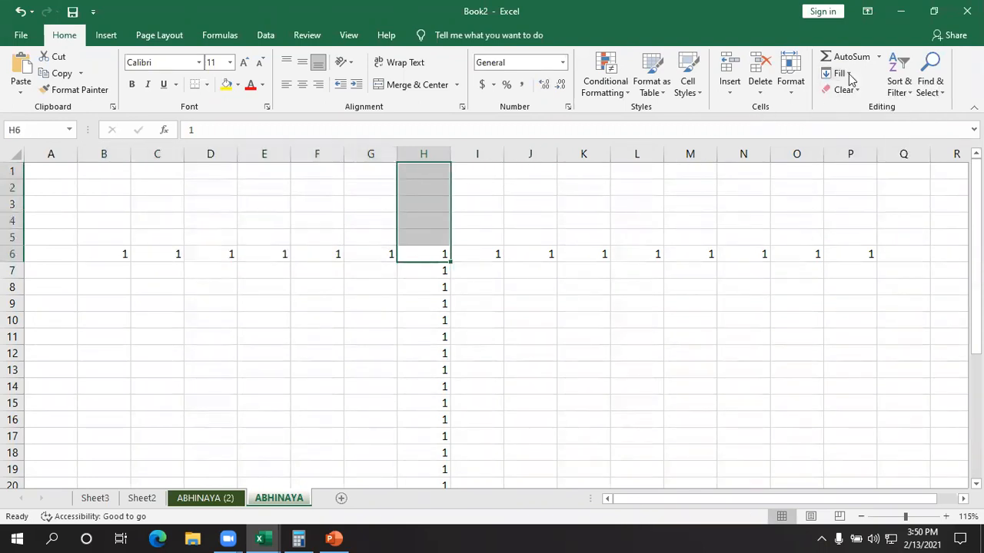
left_click(840, 74)
left_click(851, 125)
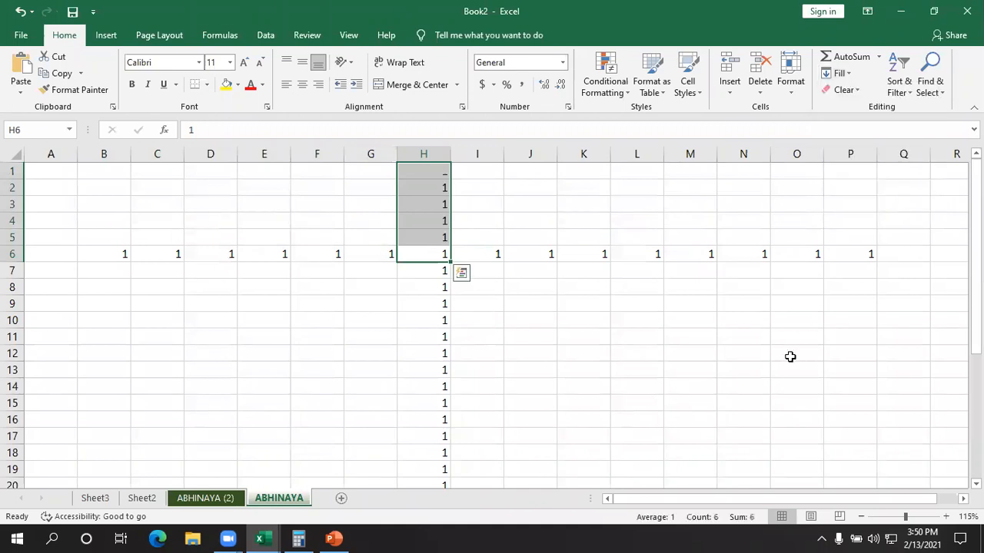
left_click(790, 356)
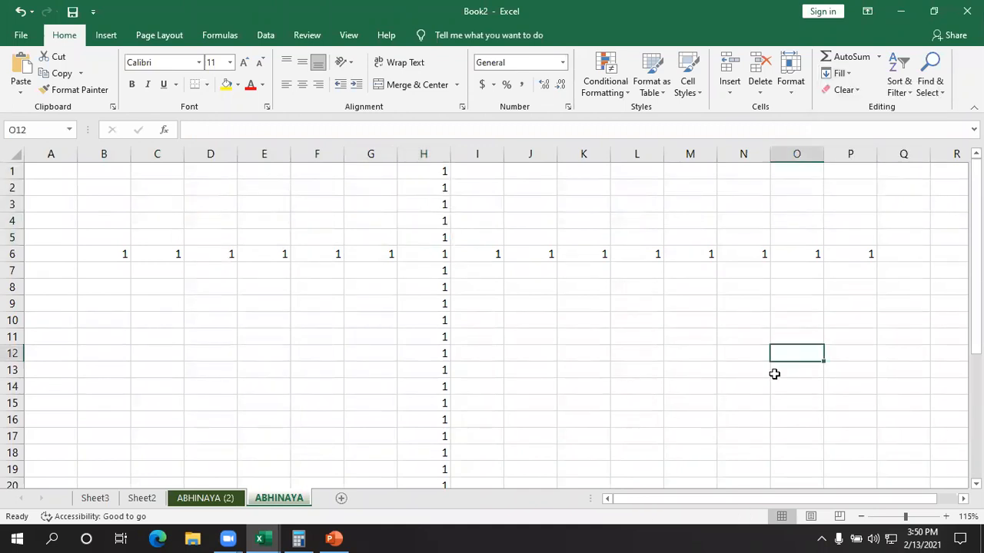
- Clear all contents and formatting from the entire ABHINAYA sheet with the Clear All command
left_click(852, 91)
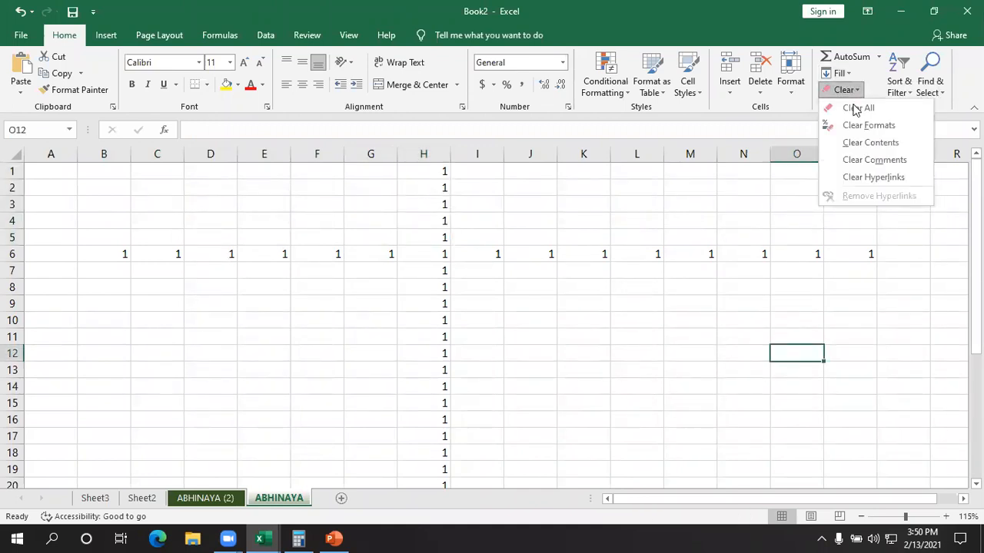
left_click(849, 90)
left_click(848, 89)
left_click(851, 110)
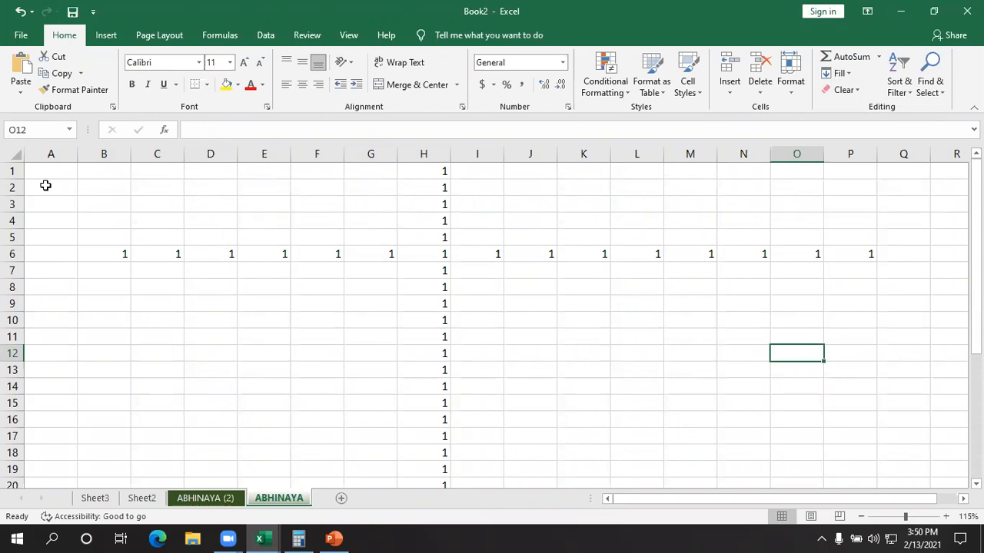
key("ctrl+a")
left_click(839, 74)
left_click(839, 75)
left_click(845, 90)
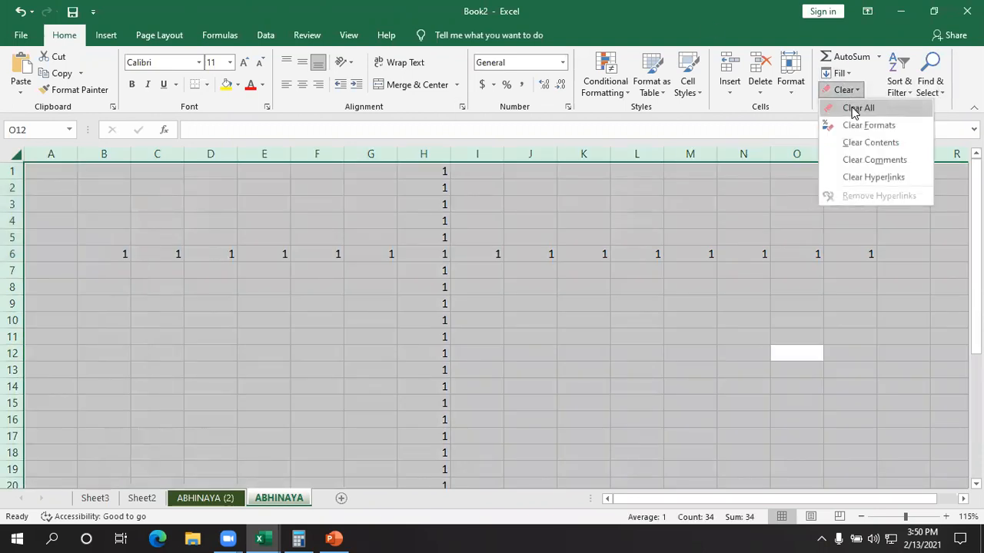
left_click(854, 108)
left_click(648, 259)
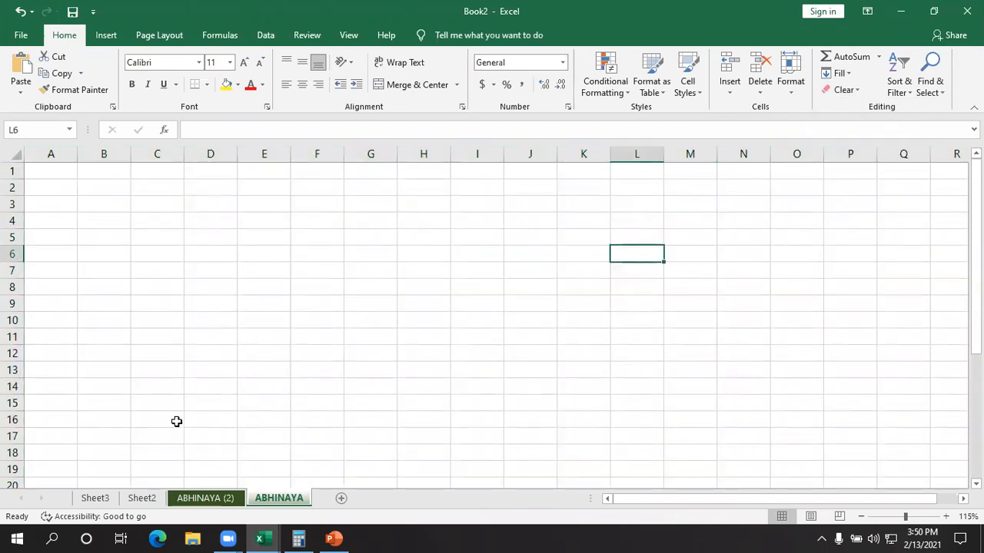
left_click(106, 282)
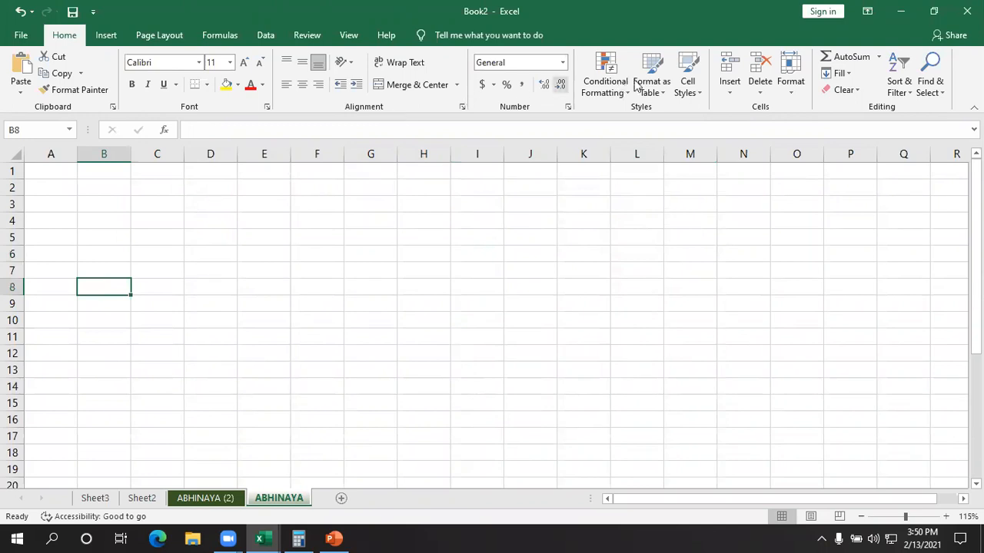
left_click(609, 87)
left_click(546, 86)
left_click(652, 83)
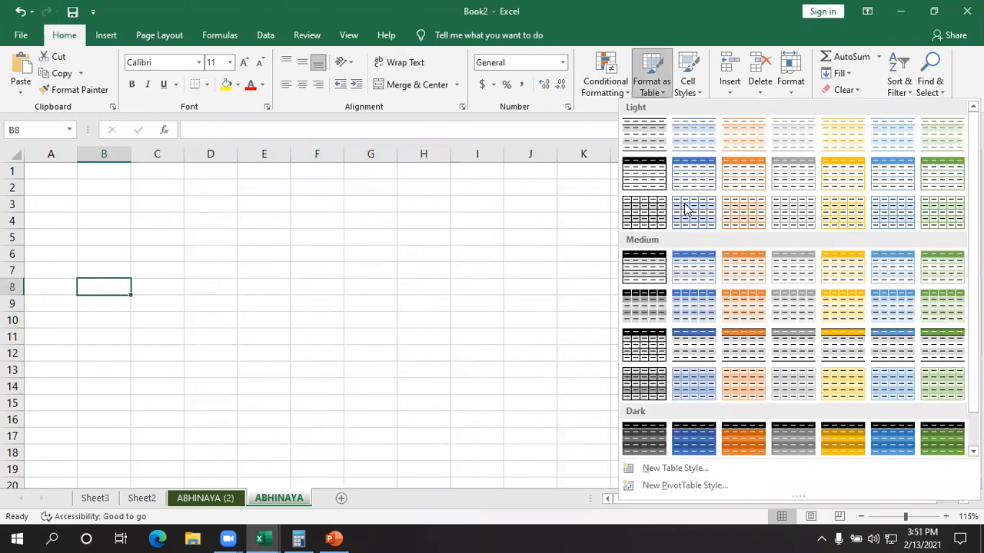
left_click(682, 427)
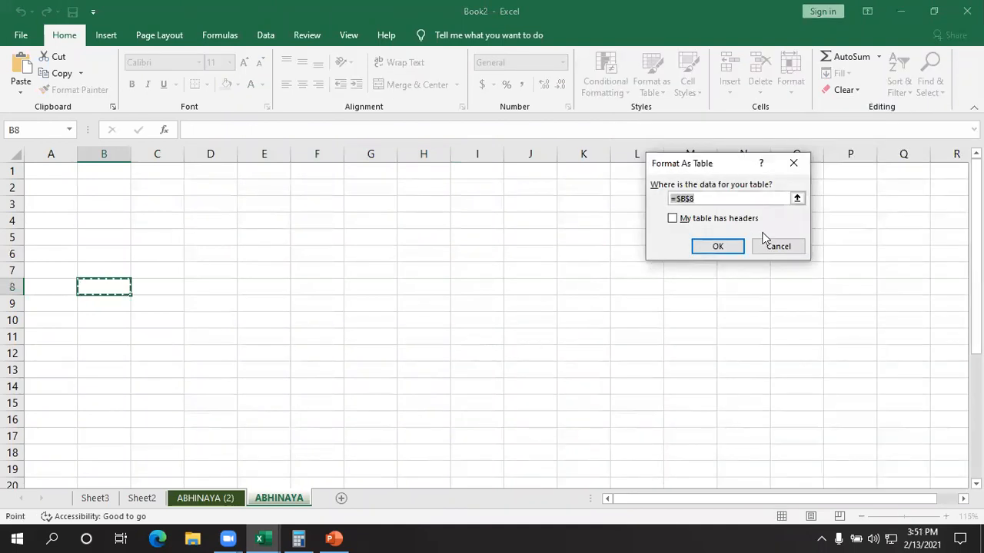
left_click(763, 245)
- Format the range A1:B7 as a table without existing headers, using a dark grey table style
left_click_drag(51, 170, 225, 320)
left_click_drag(121, 286, 93, 266)
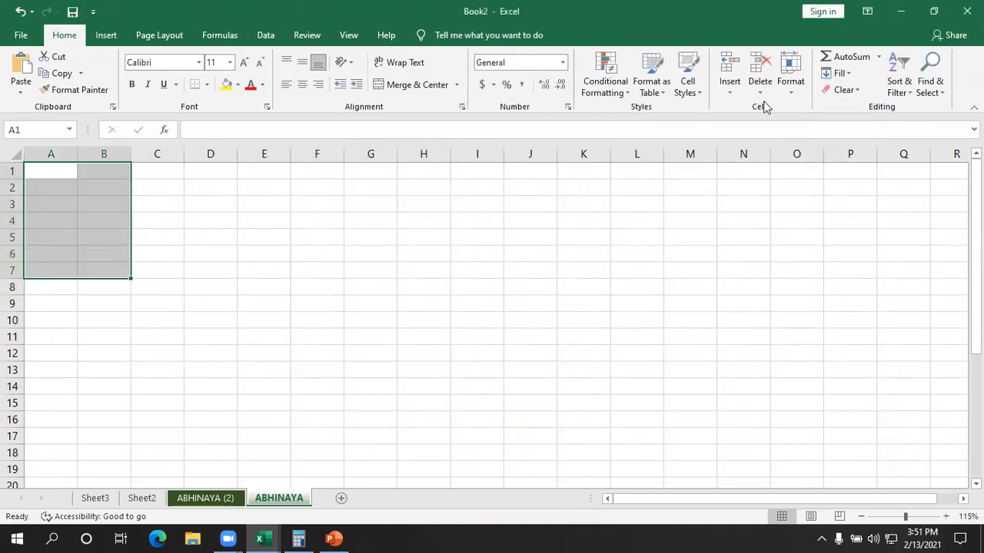
left_click(651, 92)
left_click(801, 439)
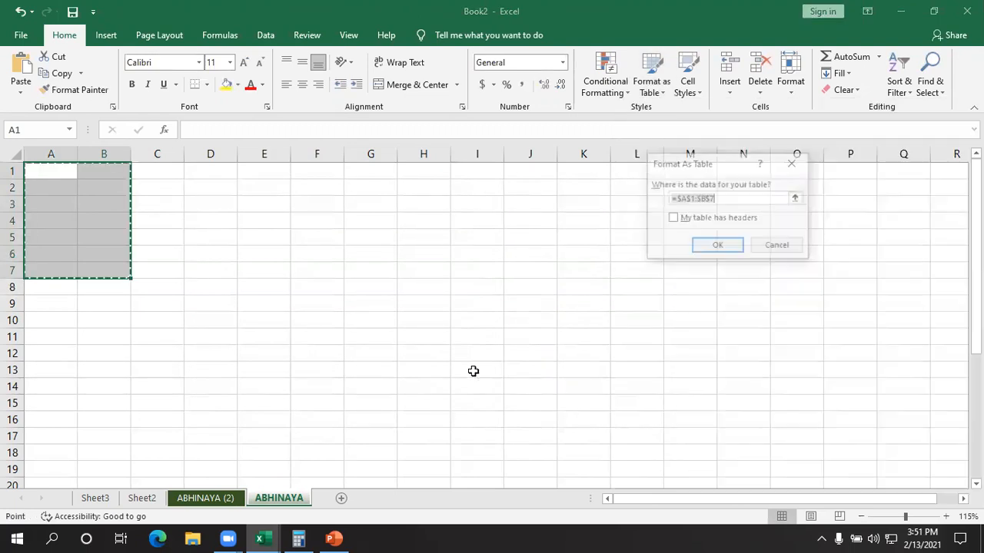
left_click(714, 245)
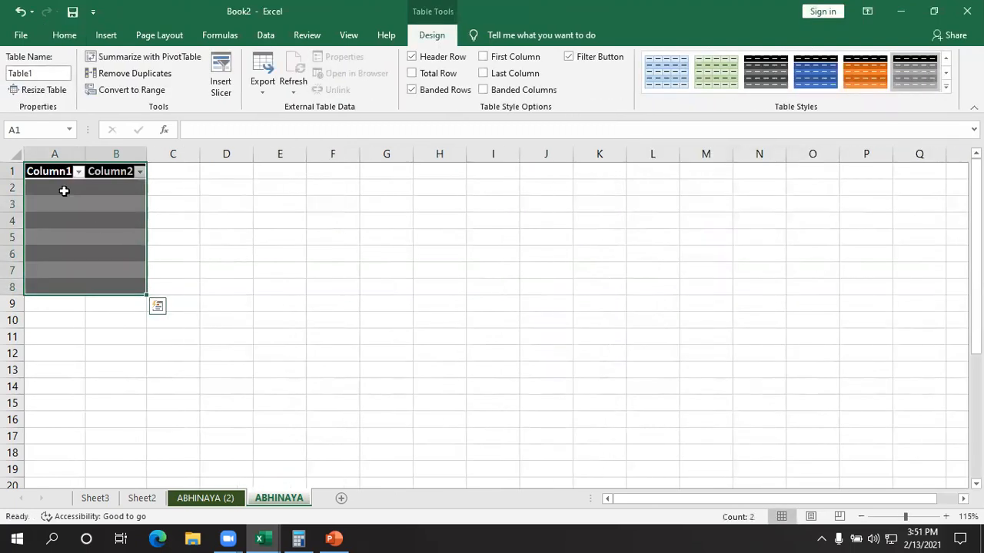
- Fill Column1 of the table from A2 to A9 with 12, 41, 45, 17, 14, 78, 75 and 74
left_click(64, 190)
type("12")
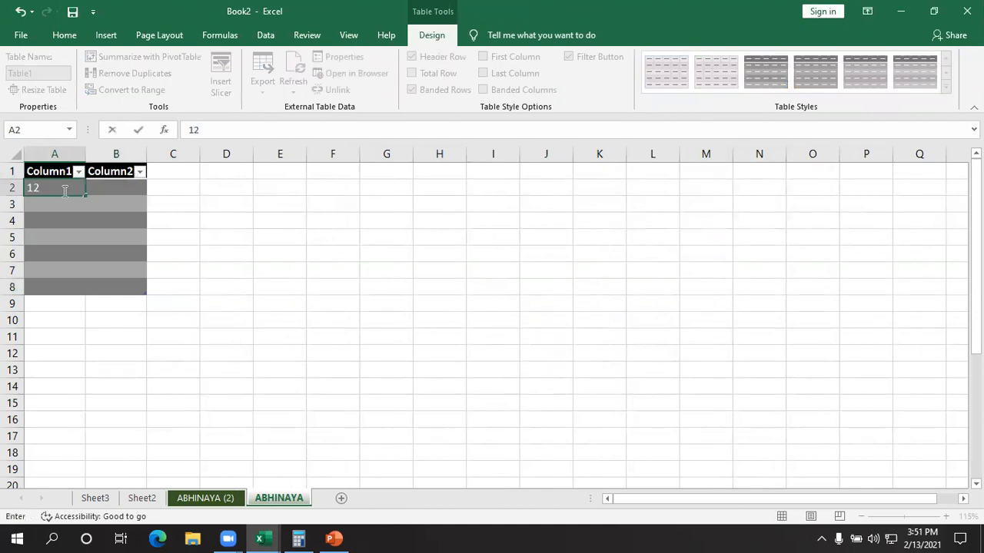
key("Return")
type("41")
key("Return")
type("45")
key("Return")
type("17")
key("Return")
type("14")
key("Return")
type("78")
key("Return")
type("75")
key("ctrl+Return")
key("Return")
type("74")
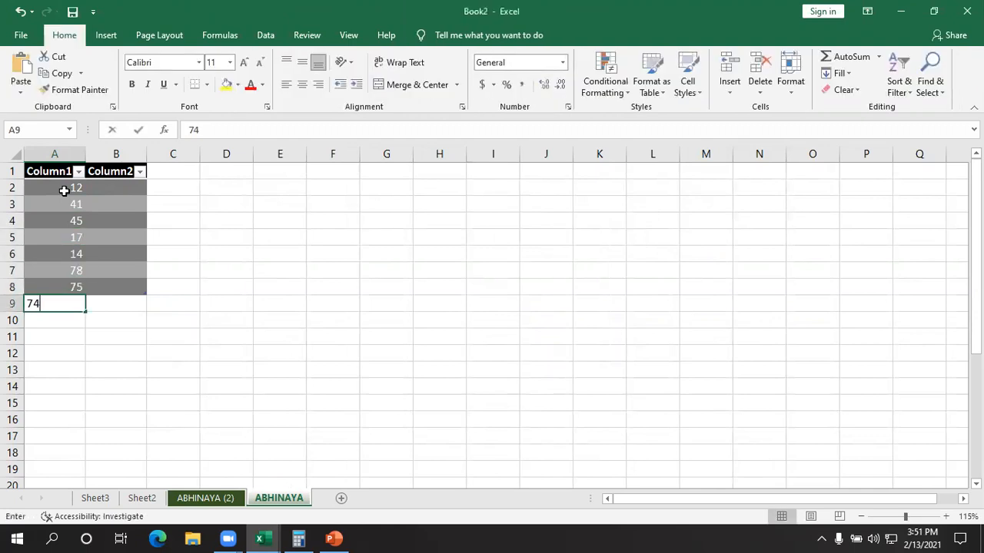
key("Return")
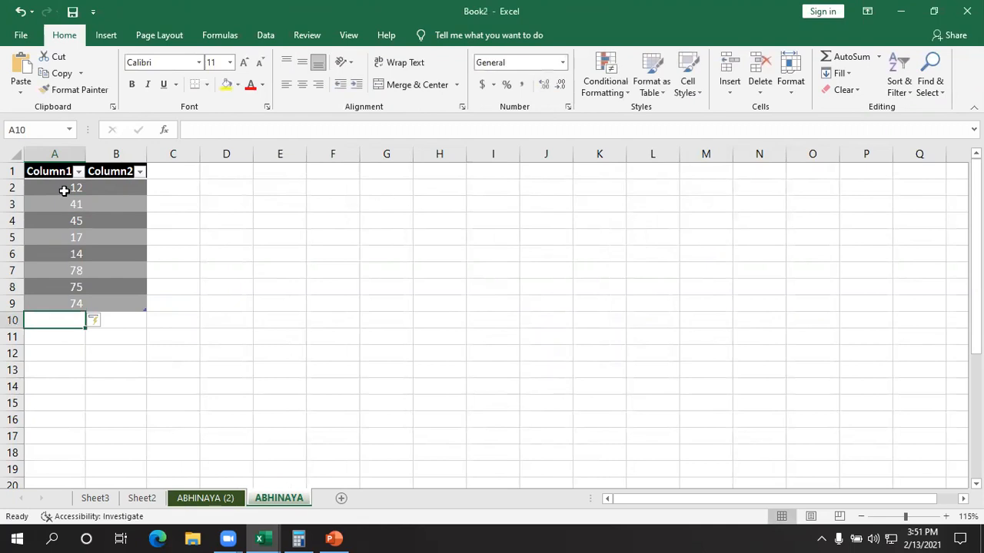
- Fill Column2 of the table from B2 to B9 with 50, 52, 41, 78, 79, 75, 76 and 25
left_click(110, 187)
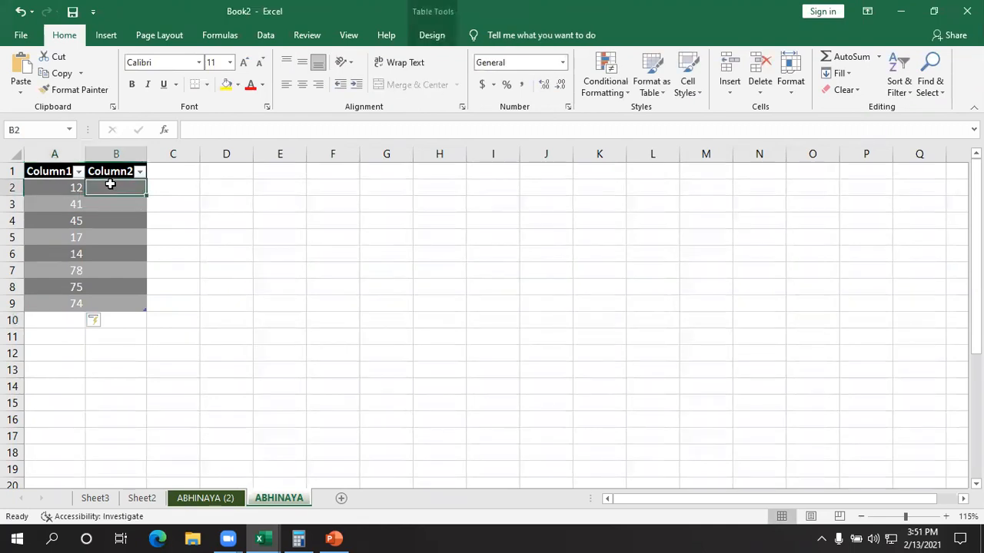
type("50")
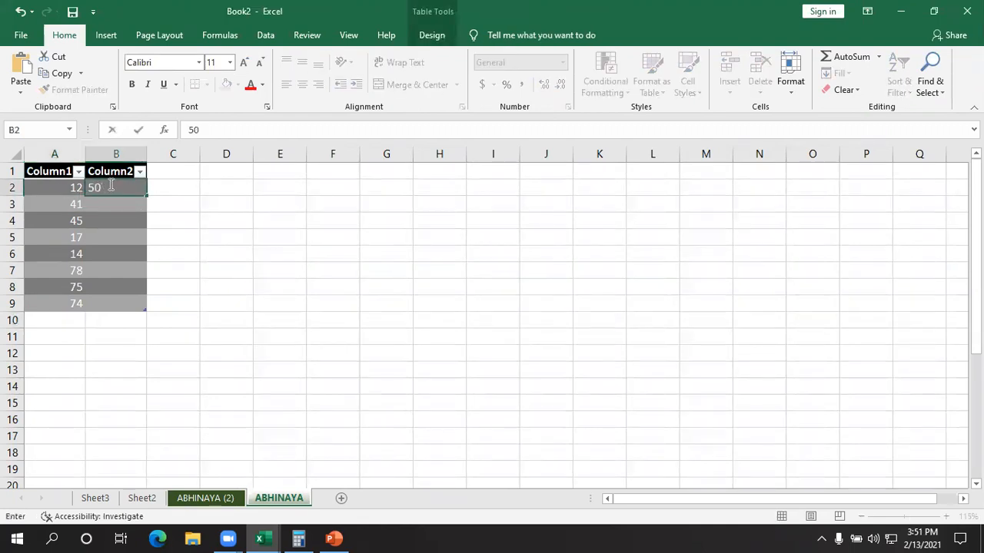
key("Return")
type("52")
key("Return")
type("41")
key("Return")
type("7")
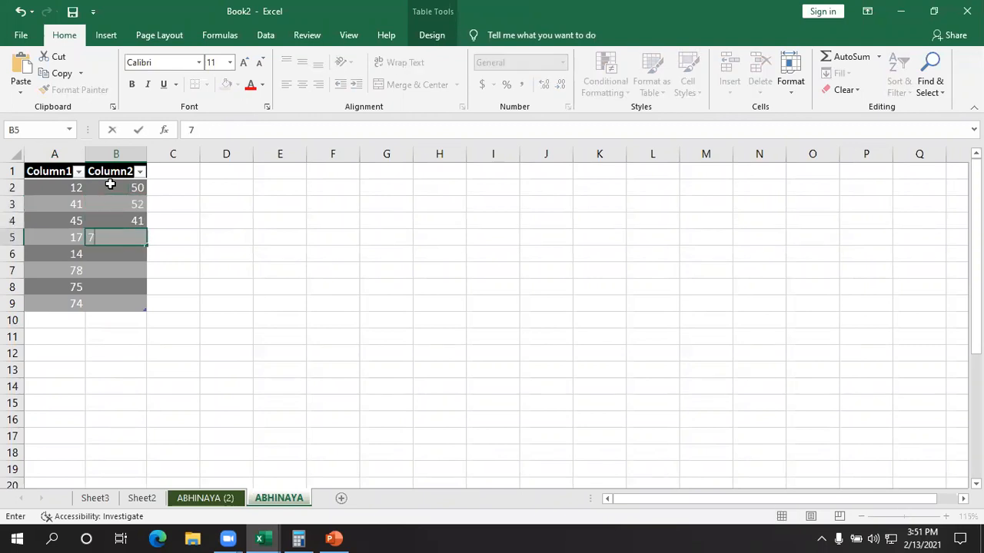
type("8")
key("Return")
type("79")
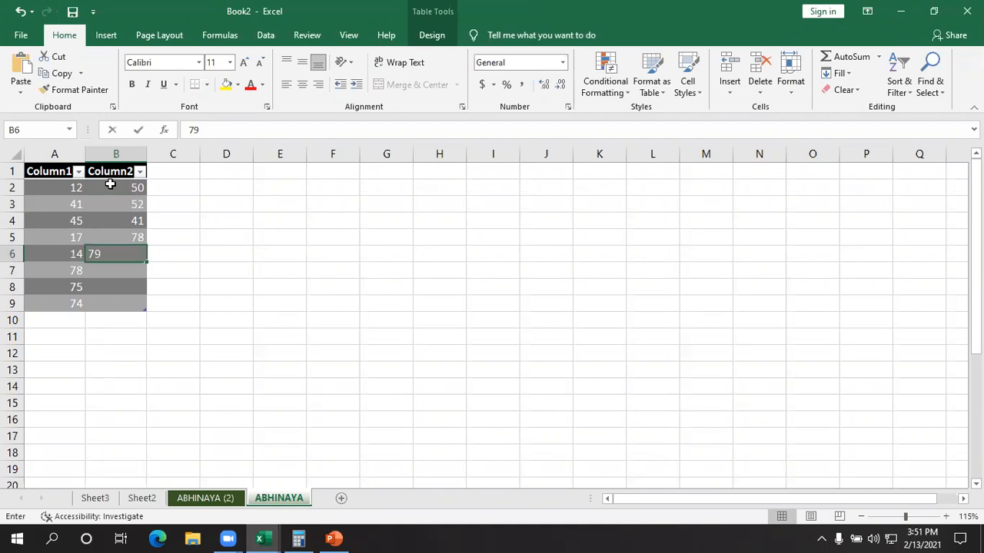
key("Return")
type("75")
key("Return")
type("76")
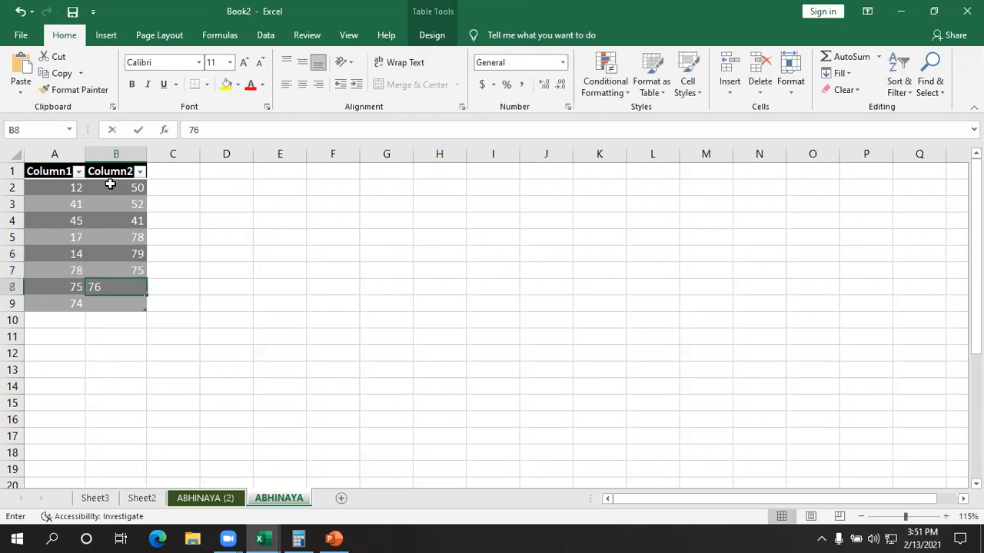
key("Return")
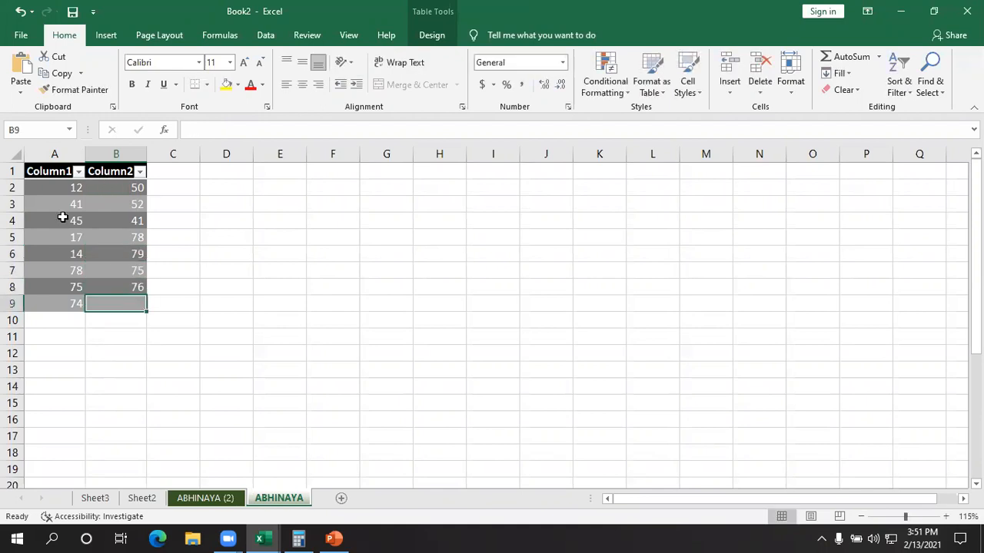
type("25")
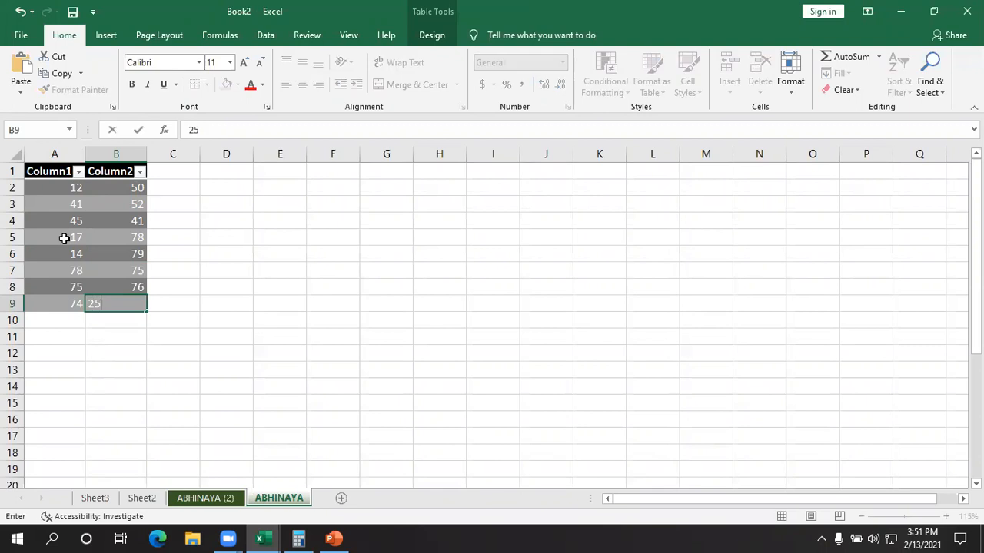
left_click(373, 316)
- Try the Clear All command on the whole table A1:B9, and undo the change
left_click_drag(54, 171, 115, 304)
left_click(857, 94)
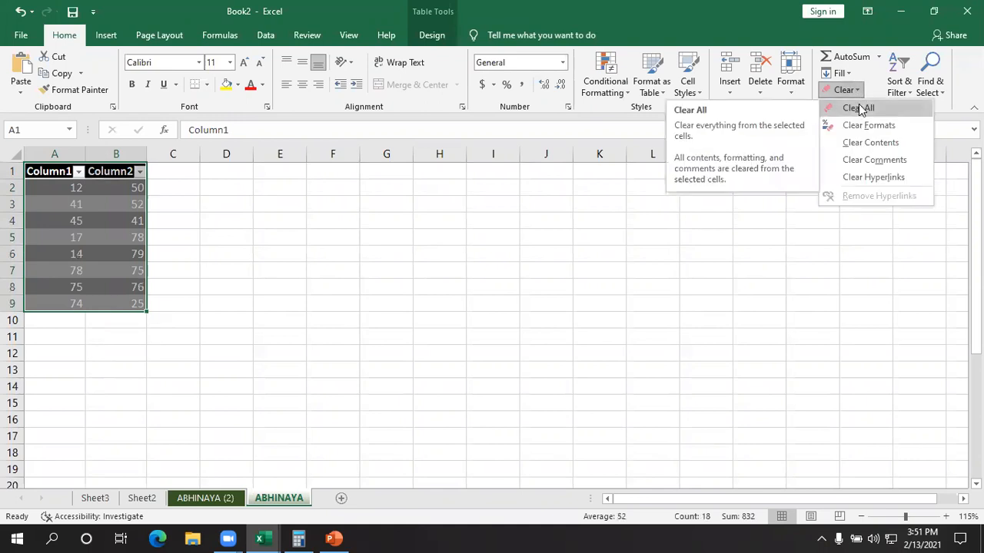
left_click(858, 108)
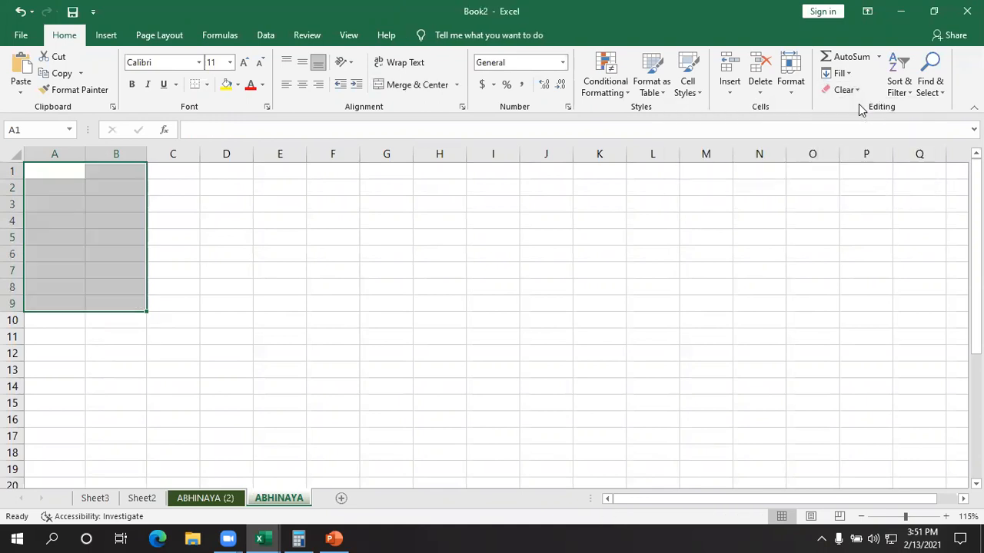
key("ctrl+z")
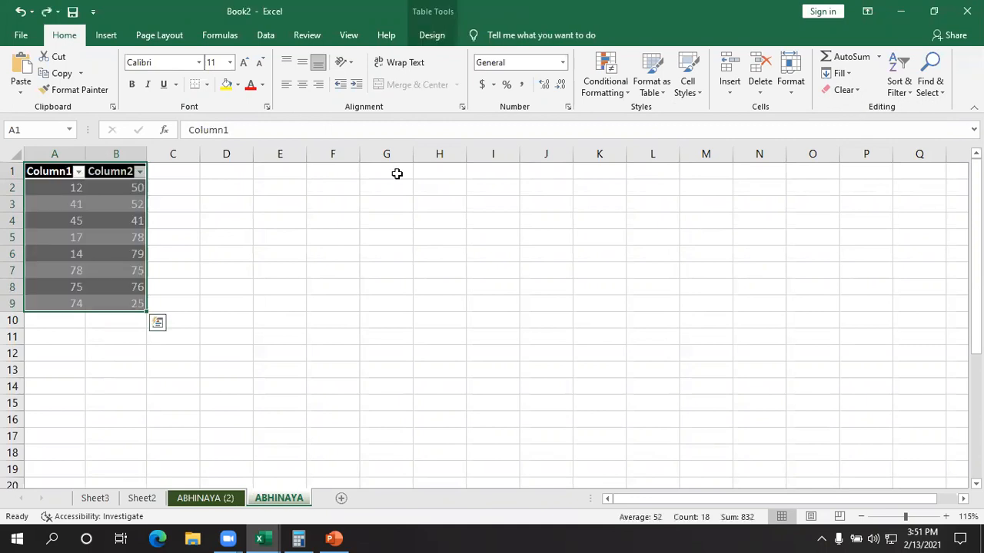
- Remove only the formatting from the table A1:B9 with the Clear Formats command
left_click(846, 90)
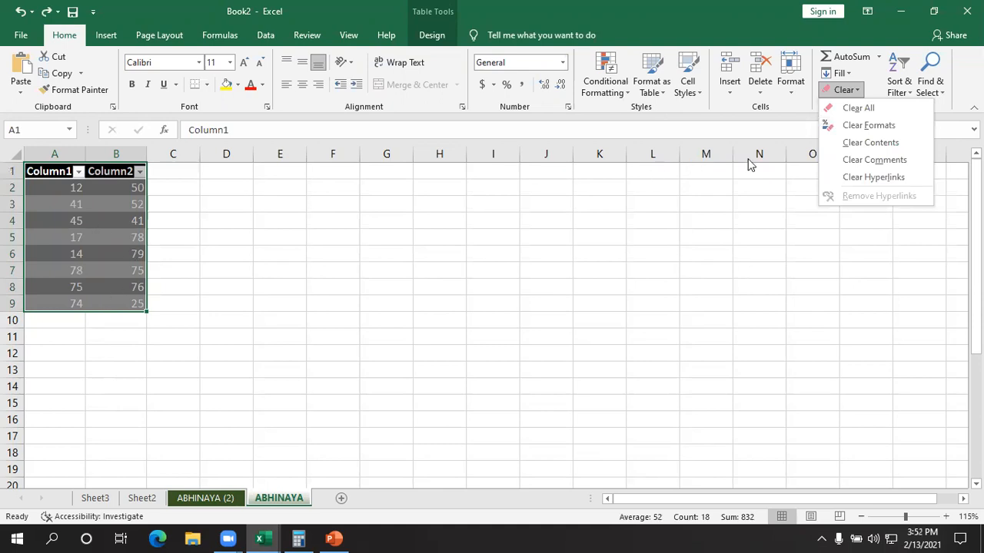
left_click(851, 125)
left_click(492, 452)
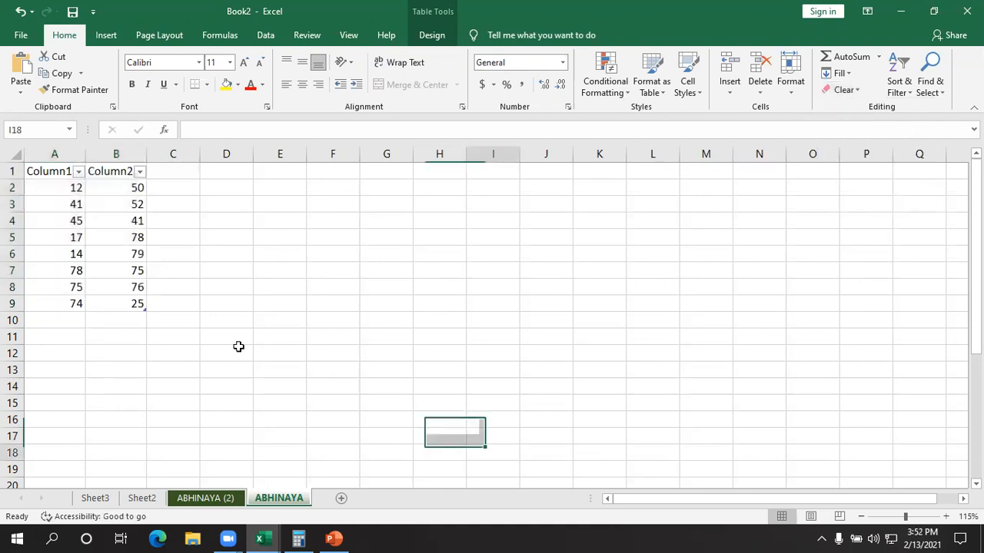
- Try the Clear Contents command on the table A1:B9, and undo the change
left_click_drag(47, 172, 115, 301)
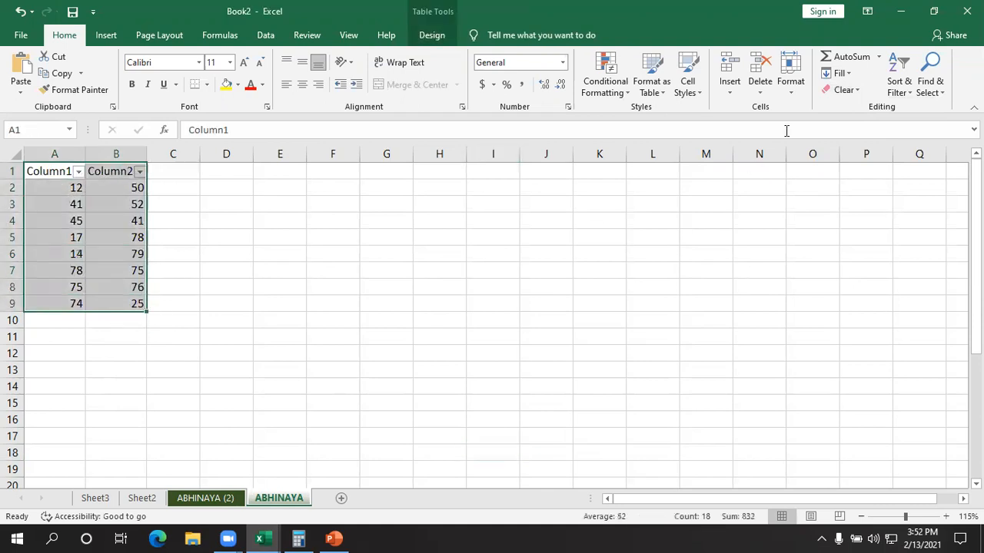
left_click(845, 90)
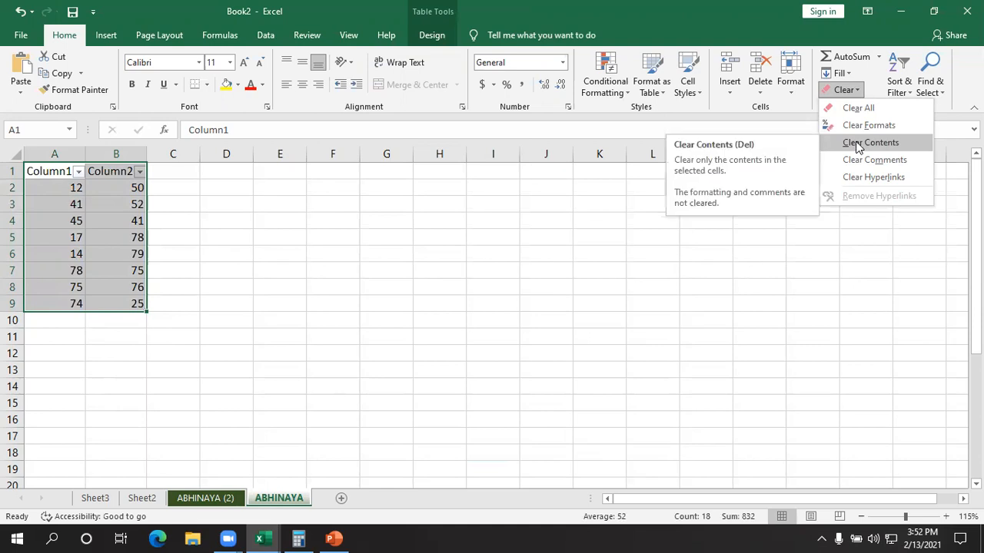
left_click(858, 145)
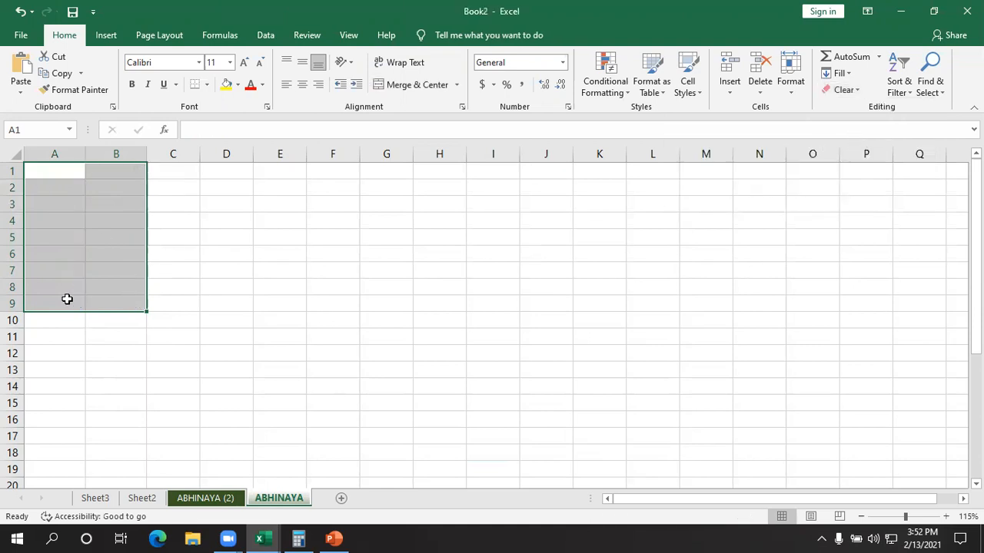
key("ctrl+z")
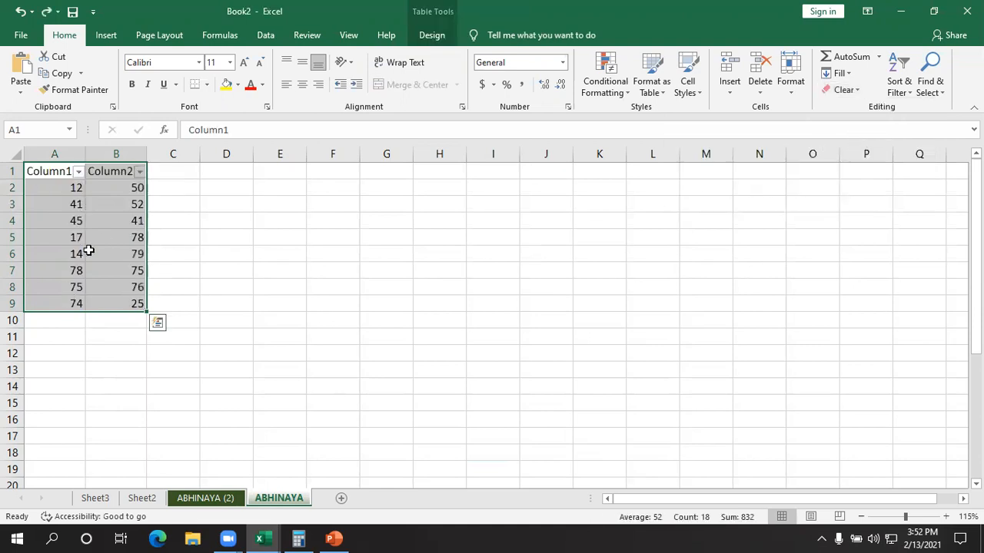
left_click(843, 90)
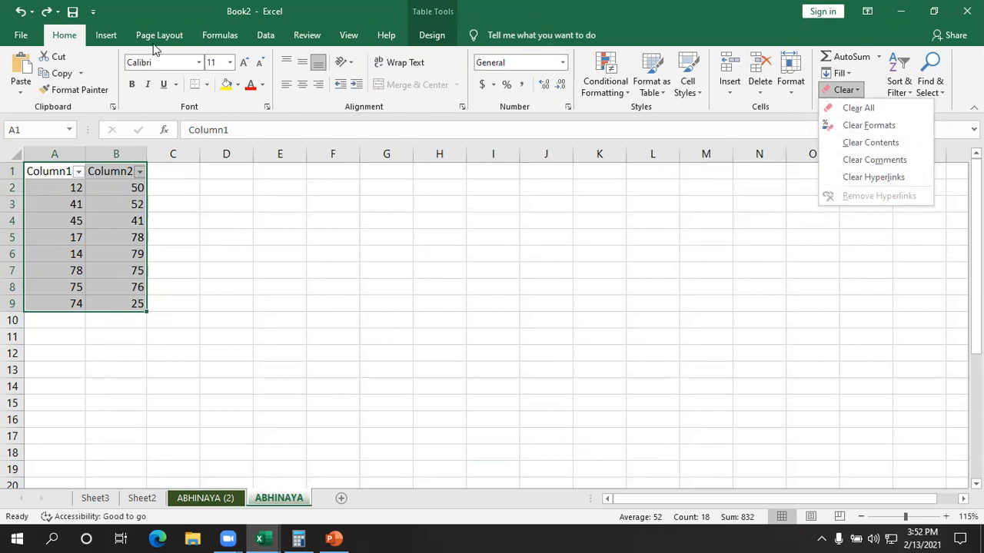
left_click(105, 37)
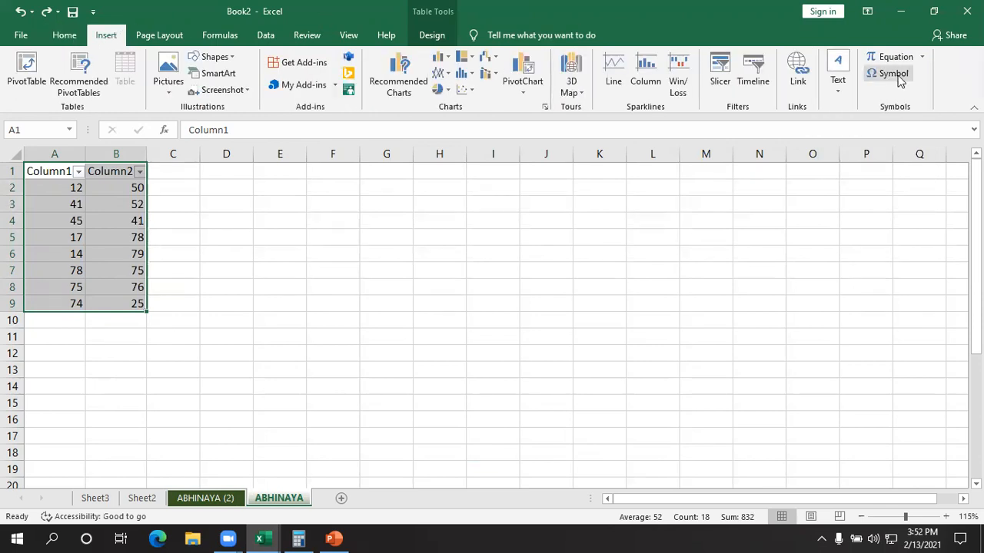
left_click(838, 81)
left_click(841, 87)
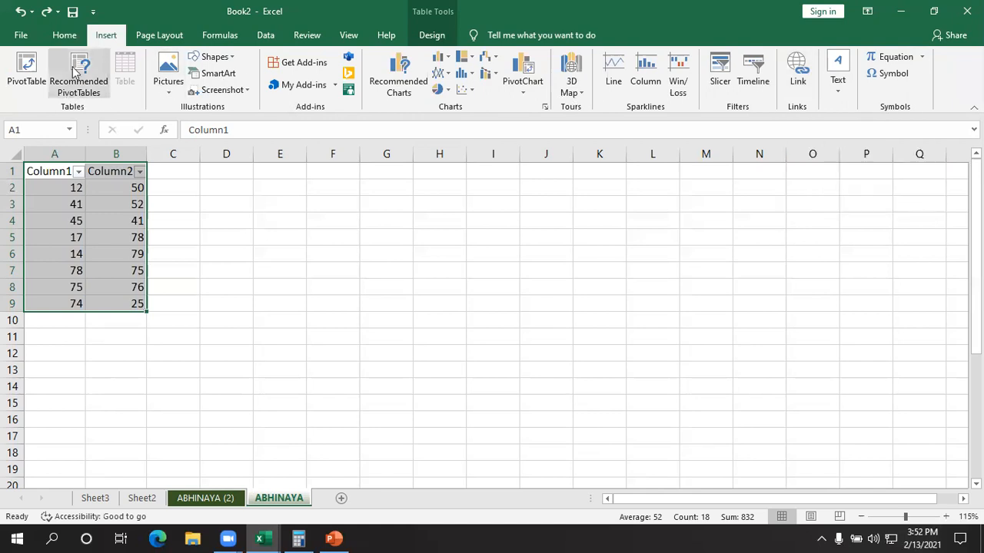
left_click(156, 38)
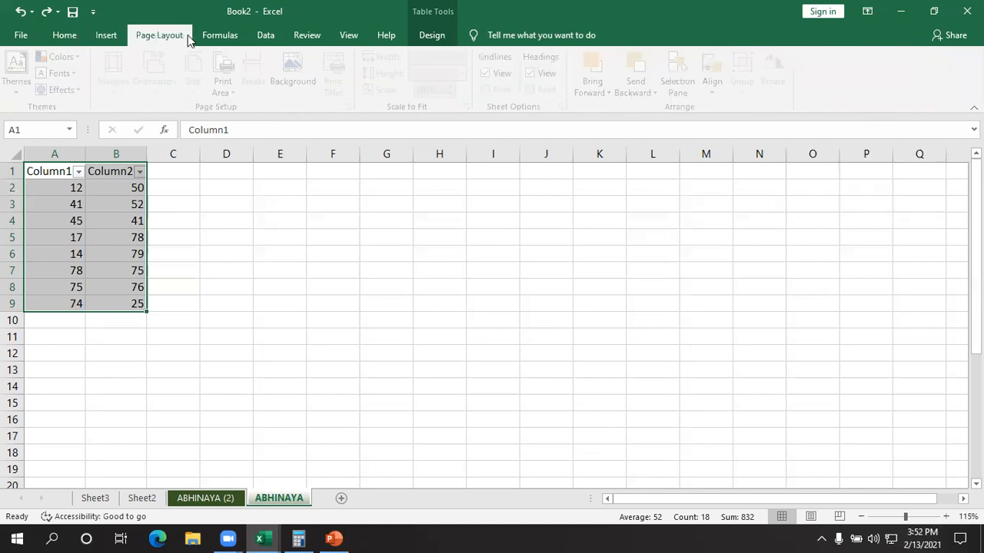
left_click(235, 38)
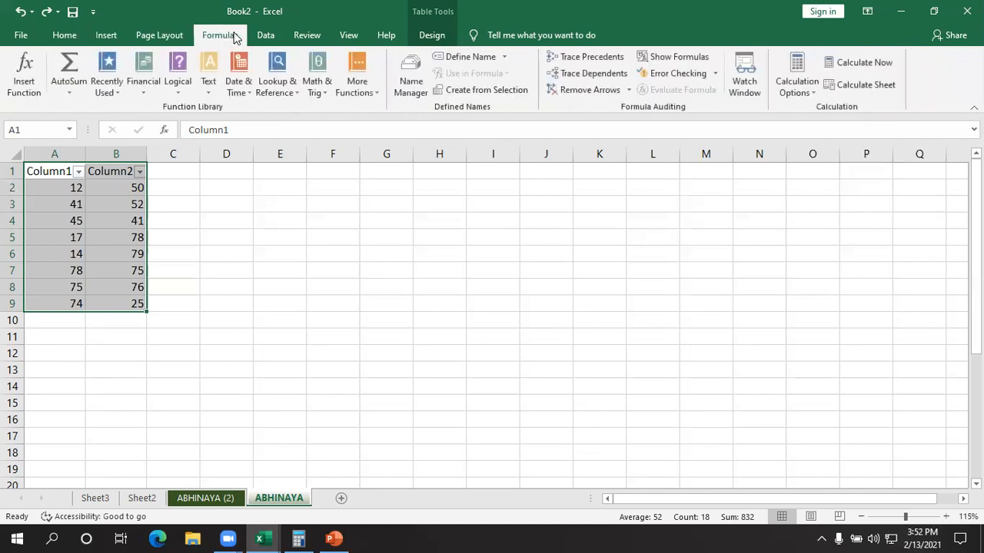
left_click(265, 36)
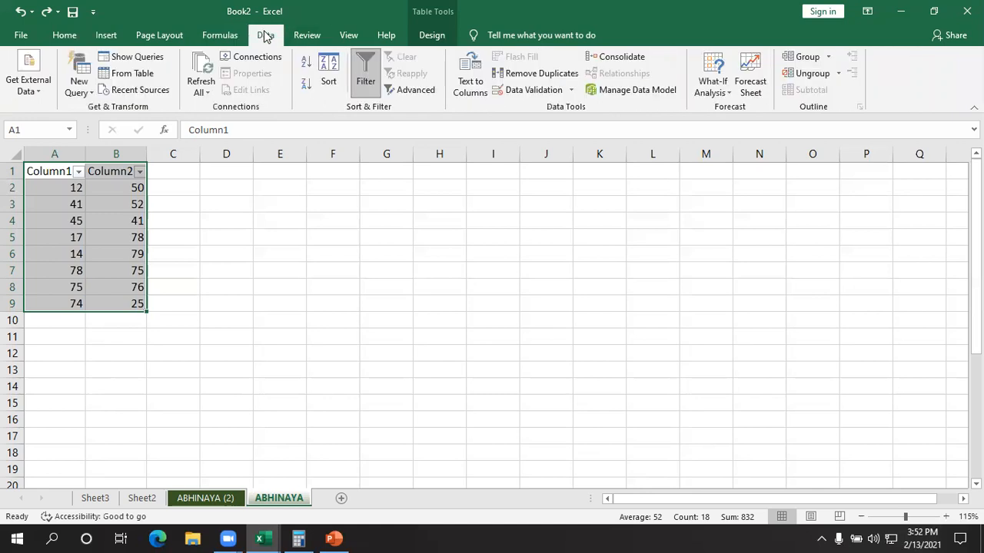
left_click(302, 32)
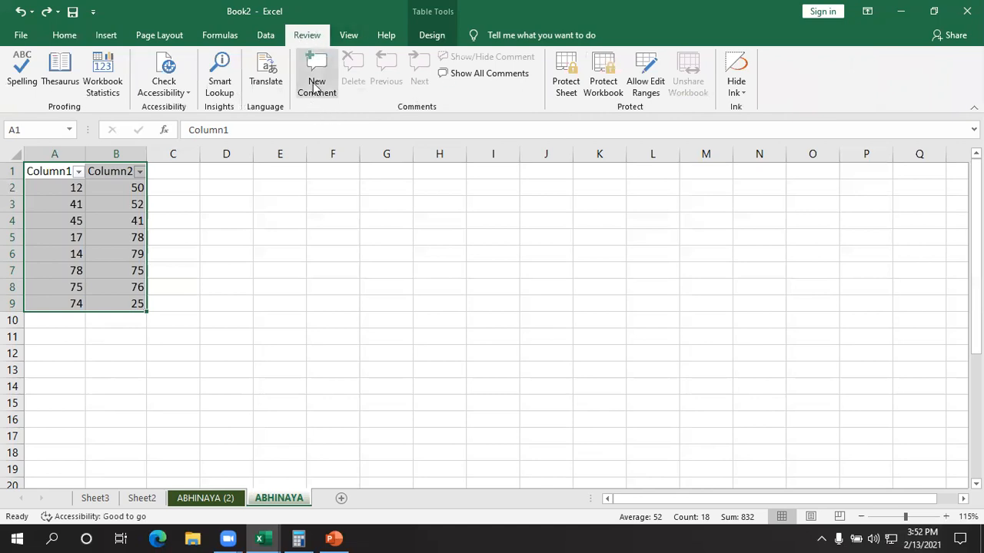
left_click(64, 35)
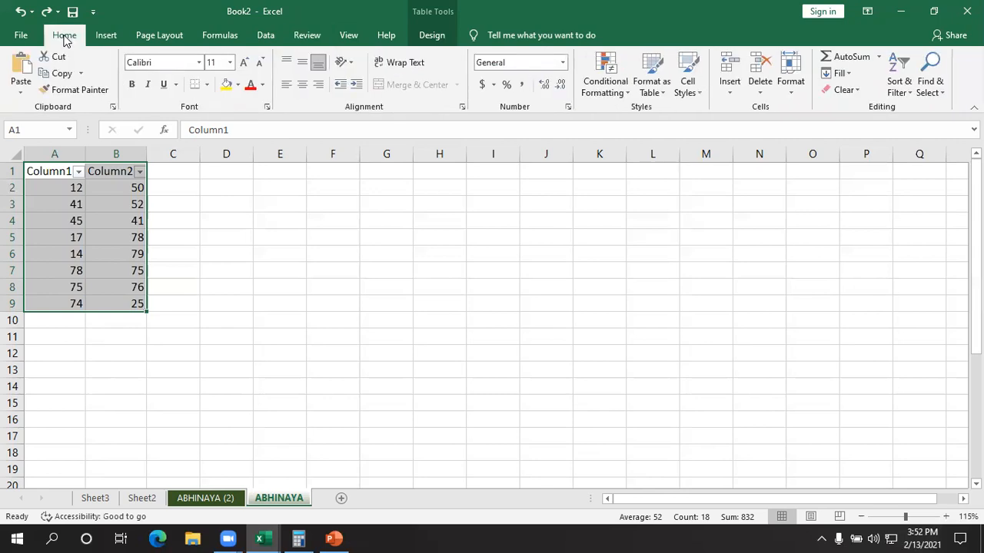
left_click(856, 90)
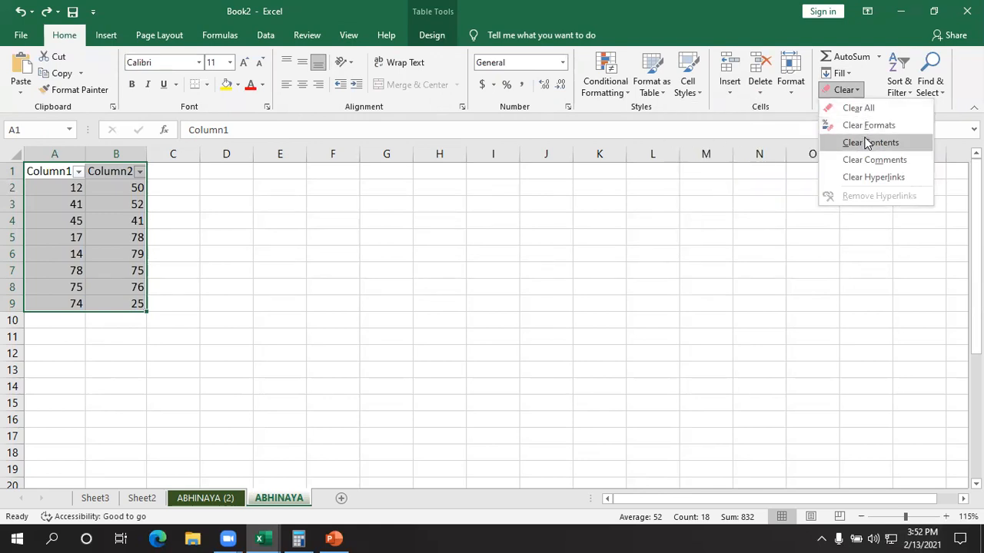
- Format the table A1:B9 with a dark orange banded table style that has a black header row
left_click(615, 89)
left_click(607, 85)
left_click(652, 85)
left_click(652, 84)
left_click(743, 438)
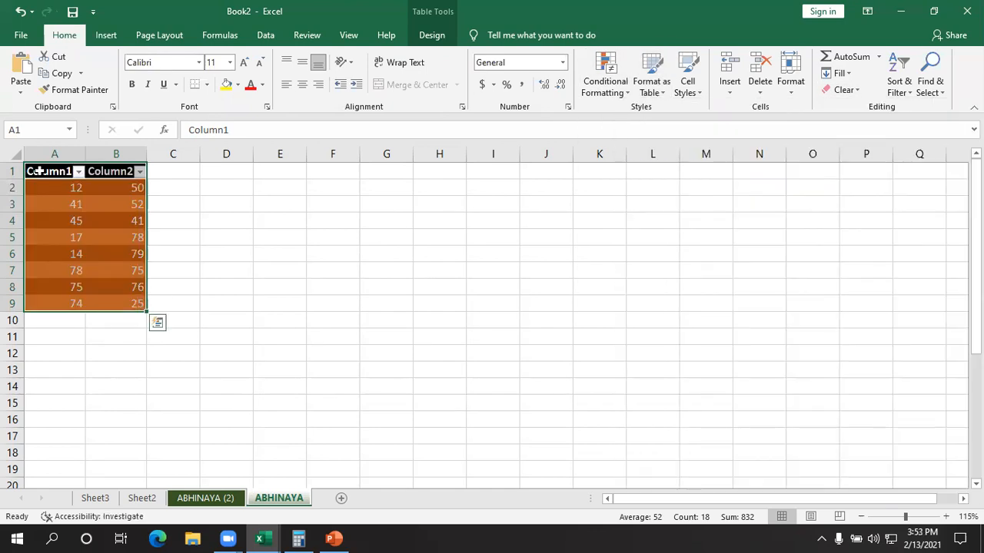
- Try the Clear All command twice on the orange table A1:B9, undoing the change each time
left_click(844, 93)
left_click(859, 107)
left_click(599, 369)
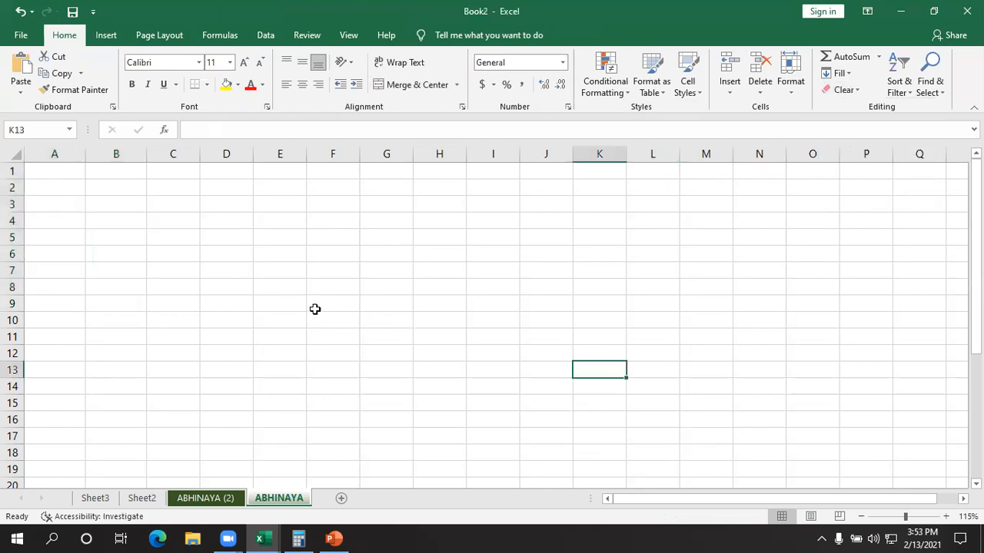
key("ctrl+z")
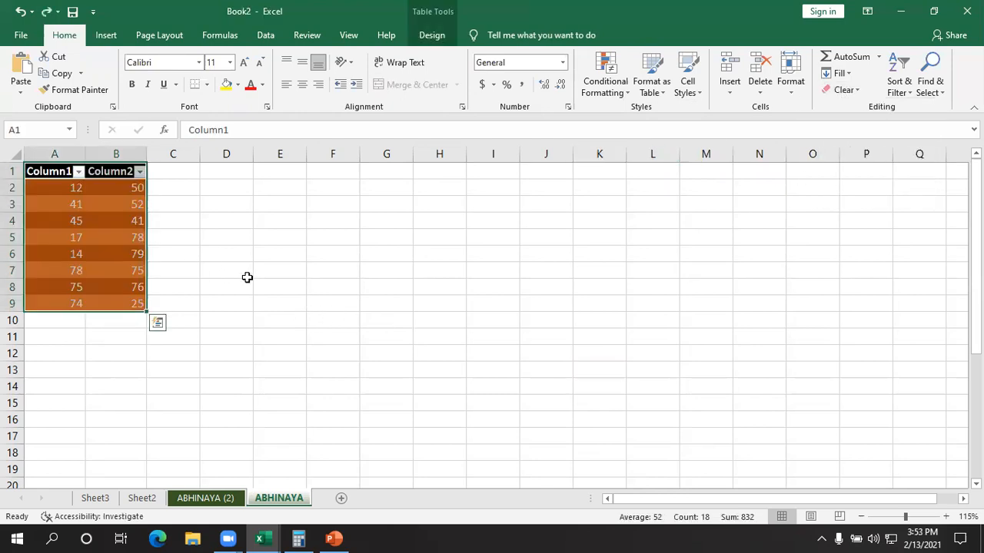
left_click(261, 284)
left_click_drag(54, 170, 103, 304)
left_click(849, 91)
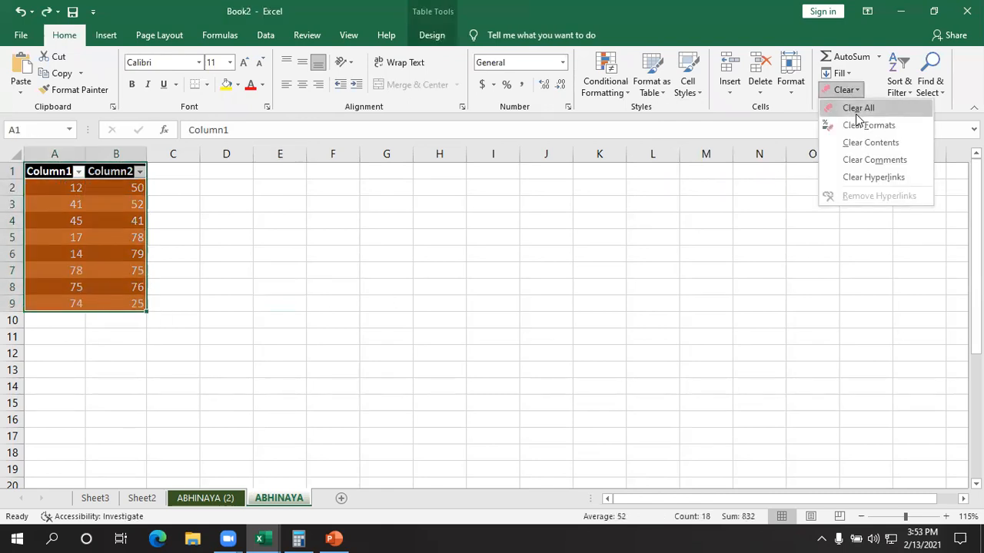
left_click(855, 106)
key("ctrl+z")
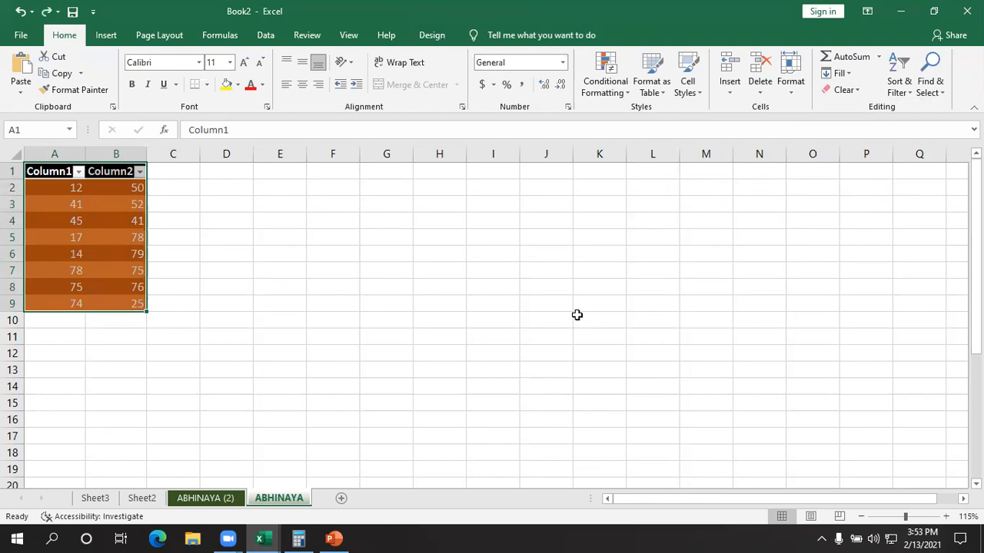
- Try the Clear Contents command on the orange table A1:B9, and undo the change
left_click(845, 90)
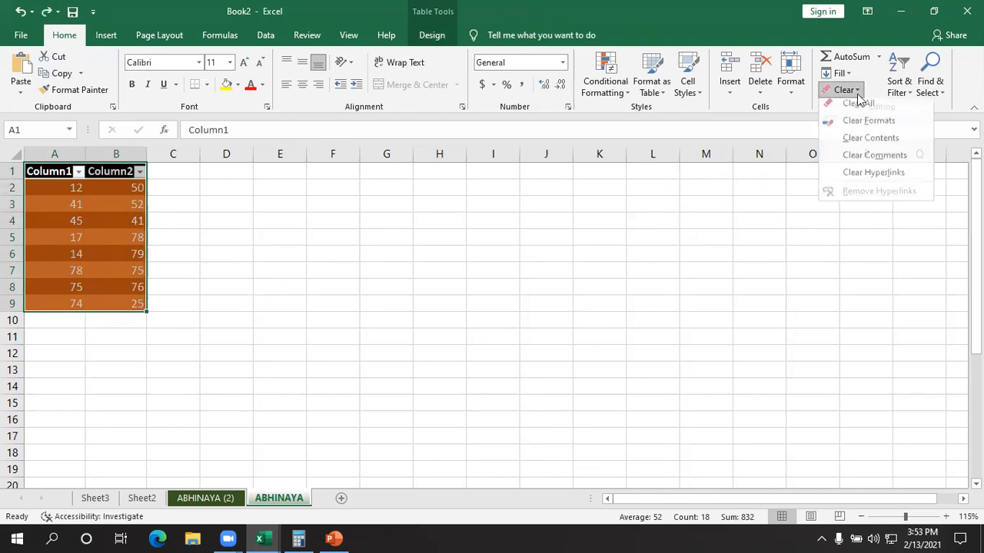
left_click(864, 142)
left_click(659, 321)
key("ctrl+z")
key("ctrl+q")
- Enter the values 2, 5, 4 and 7 in cells G6 to G9
left_click(376, 252)
type("2")
key("Return")
type("5")
key("Return")
type("4")
key("Return")
type("7")
key("Return")
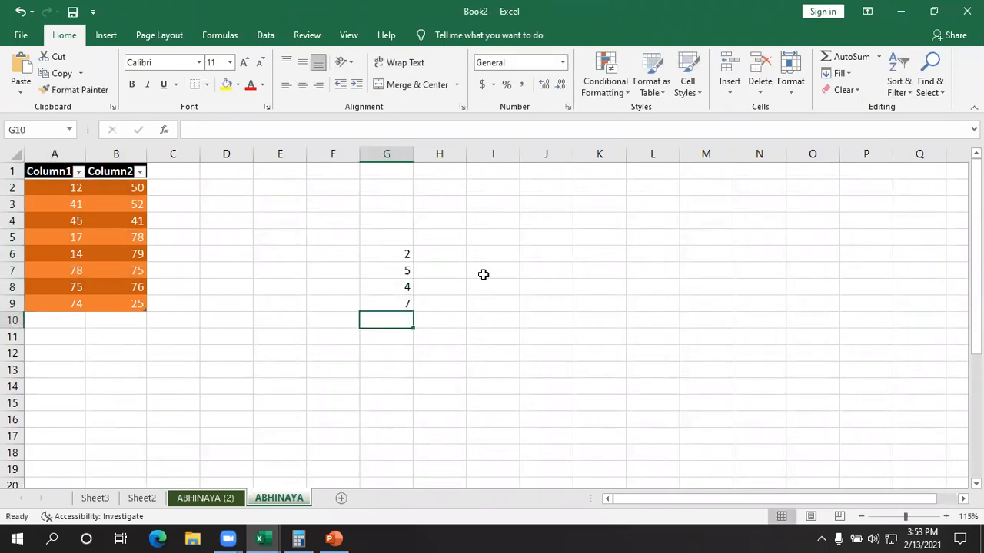
- Give the cells G6:G9 a light blue fill colour
left_click_drag(391, 263, 392, 303)
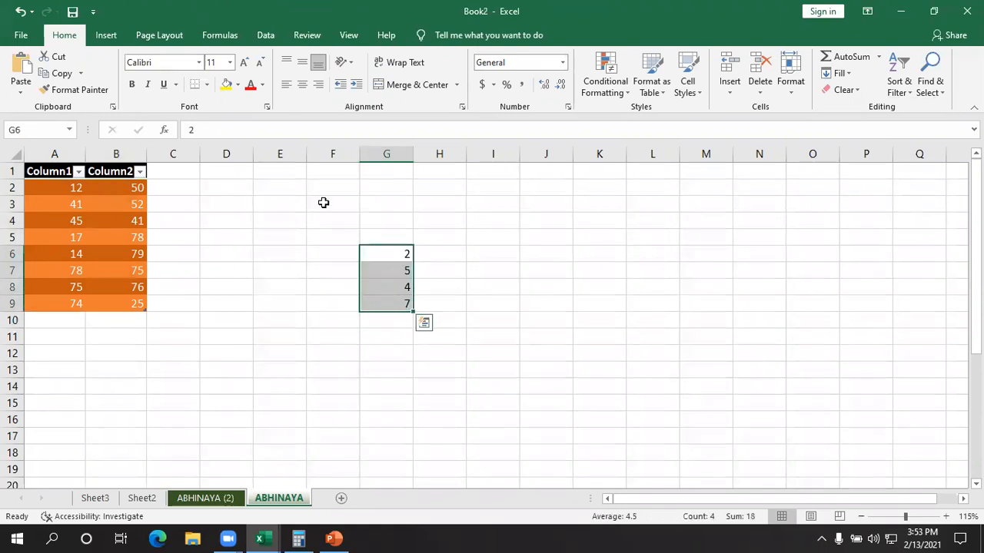
left_click(262, 85)
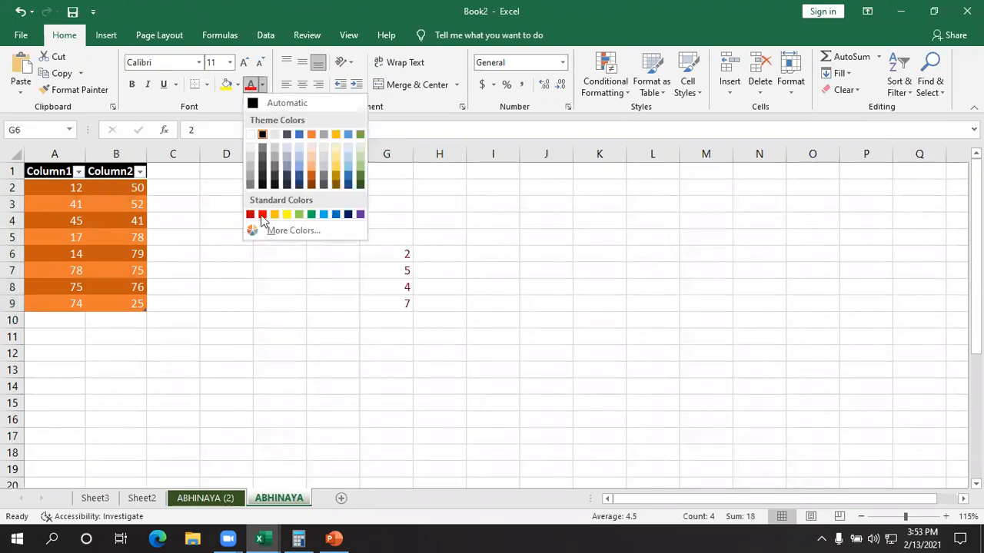
left_click(237, 85)
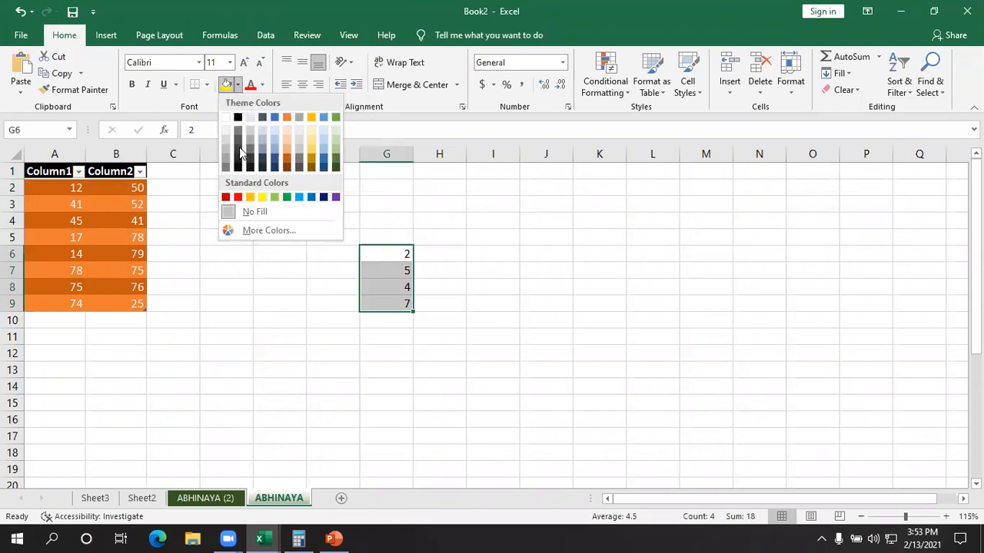
left_click(301, 200)
left_click(589, 323)
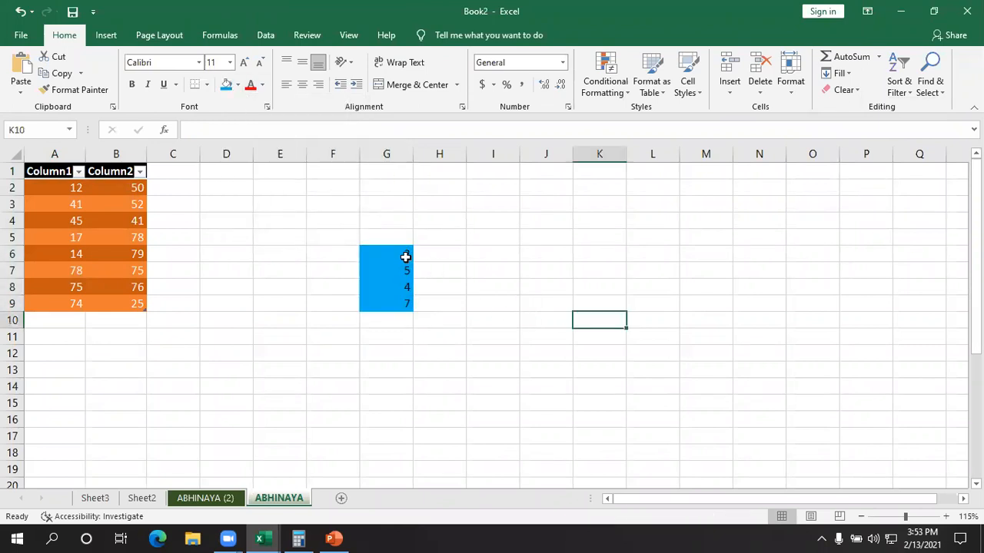
- Try the Clear Contents command on the blue cells G6:G9, and undo the change
left_click_drag(406, 257, 405, 305)
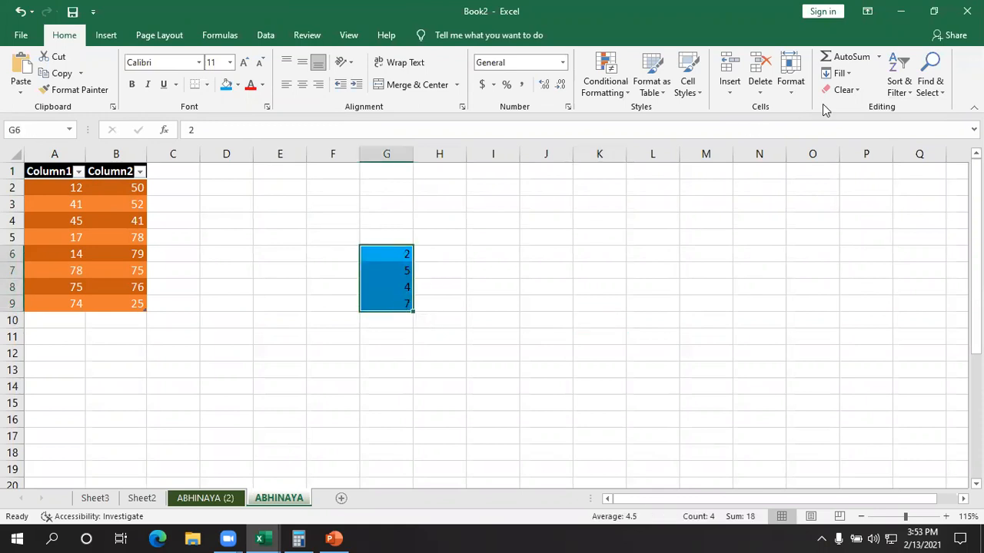
left_click(842, 90)
left_click(863, 143)
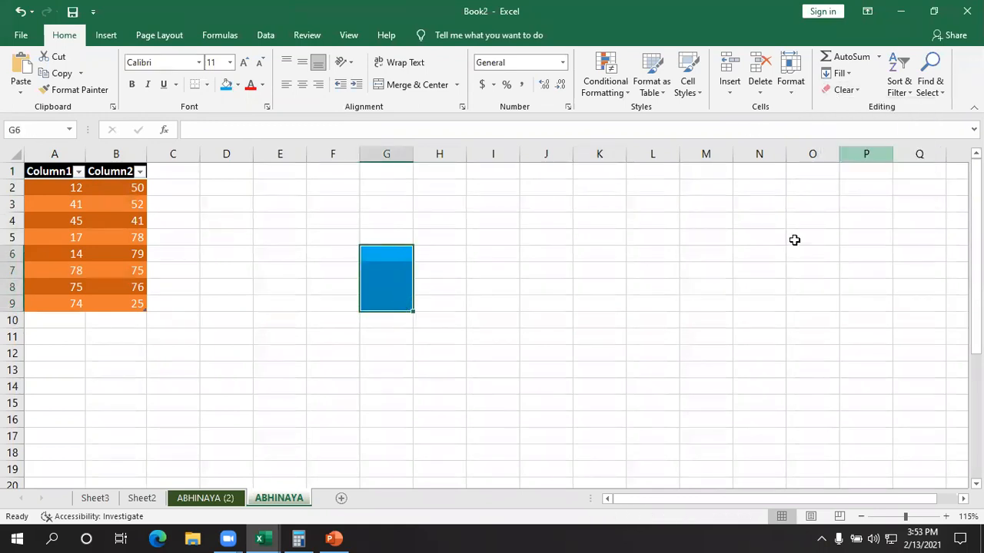
left_click(711, 338)
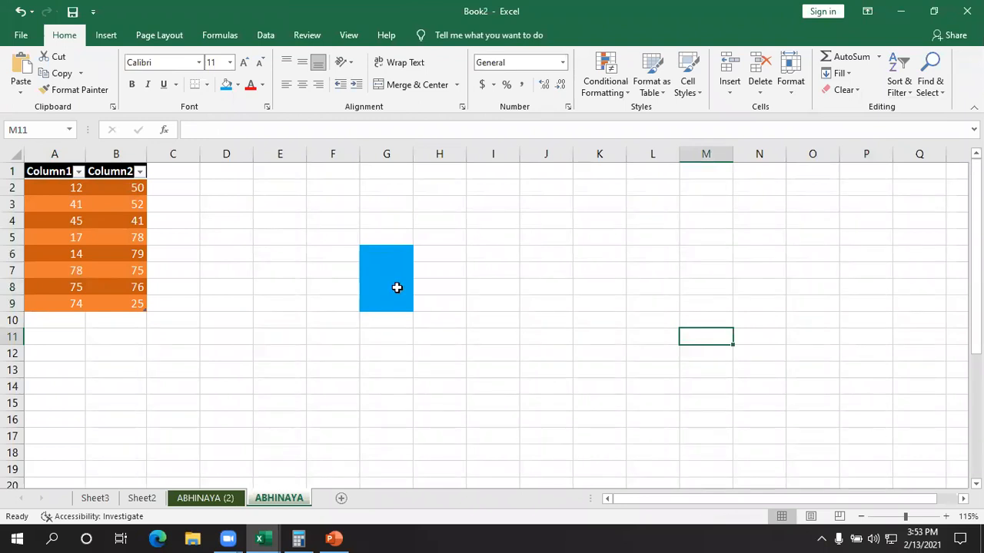
- Try the Clear Formats command on the blue cells G6:G9, and undo the change
left_click_drag(386, 253, 387, 304)
left_click(842, 93)
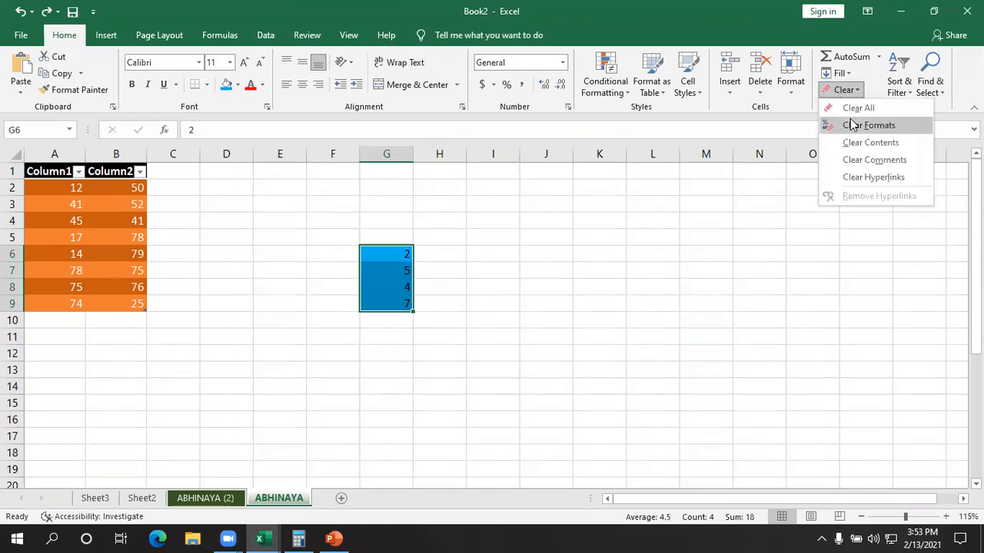
left_click(849, 125)
left_click(723, 317)
left_click_drag(380, 249, 384, 304)
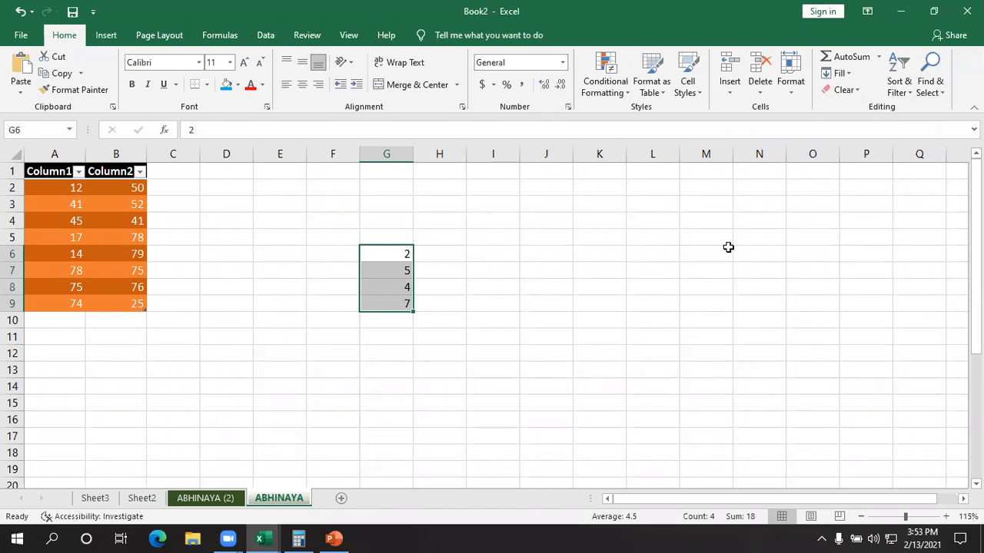
key("ctrl+z")
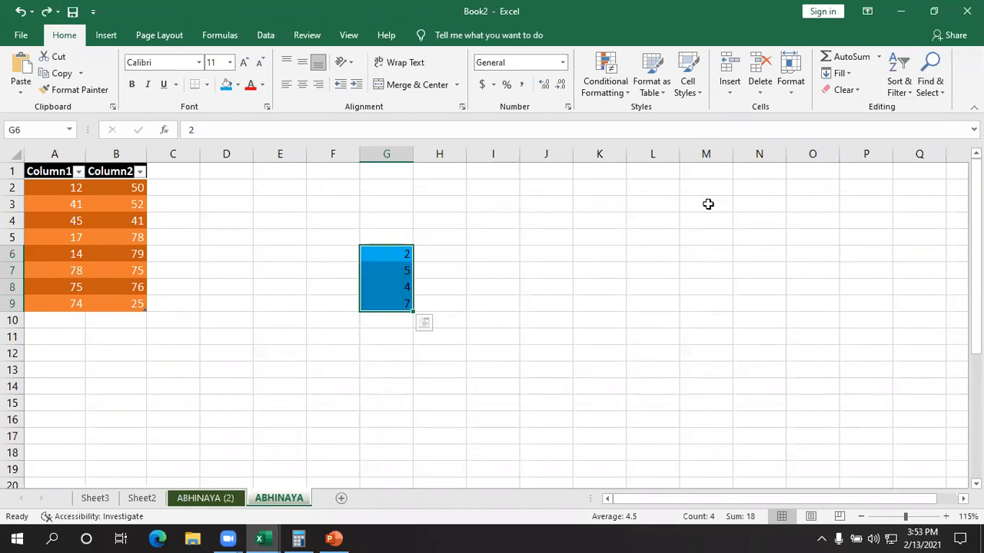
- Remove both the values and the fill from cells G6:G9 with the Clear All command
left_click(843, 90)
left_click(858, 109)
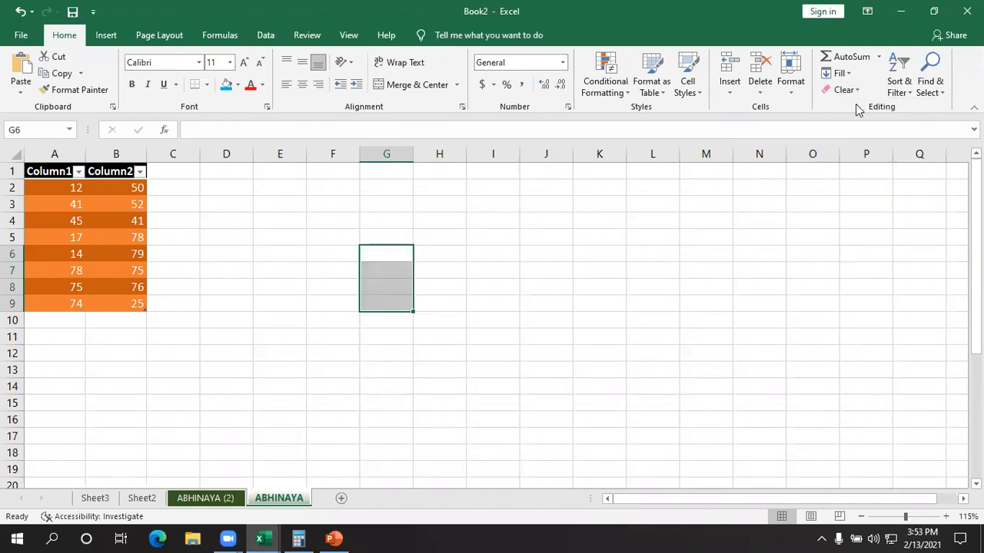
left_click(662, 334)
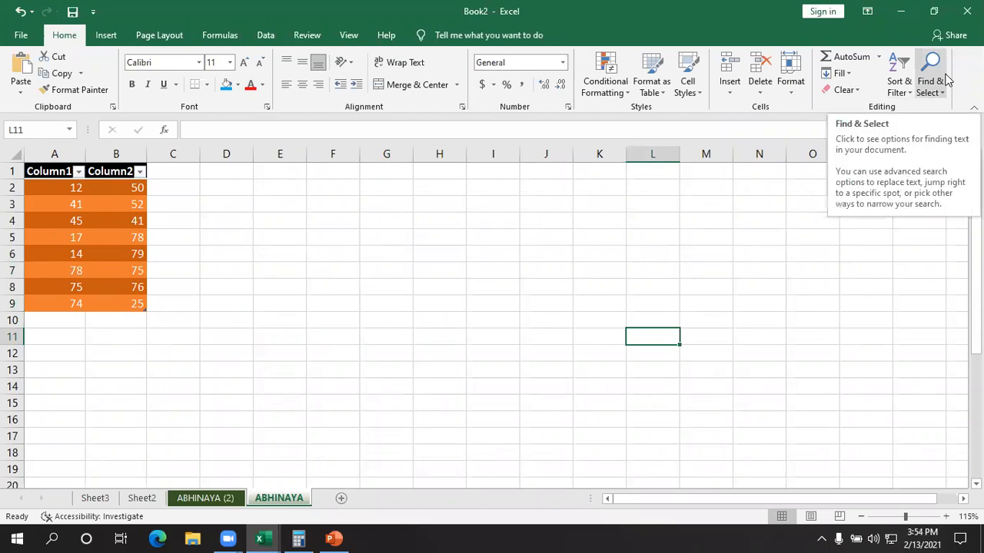
left_click(690, 264)
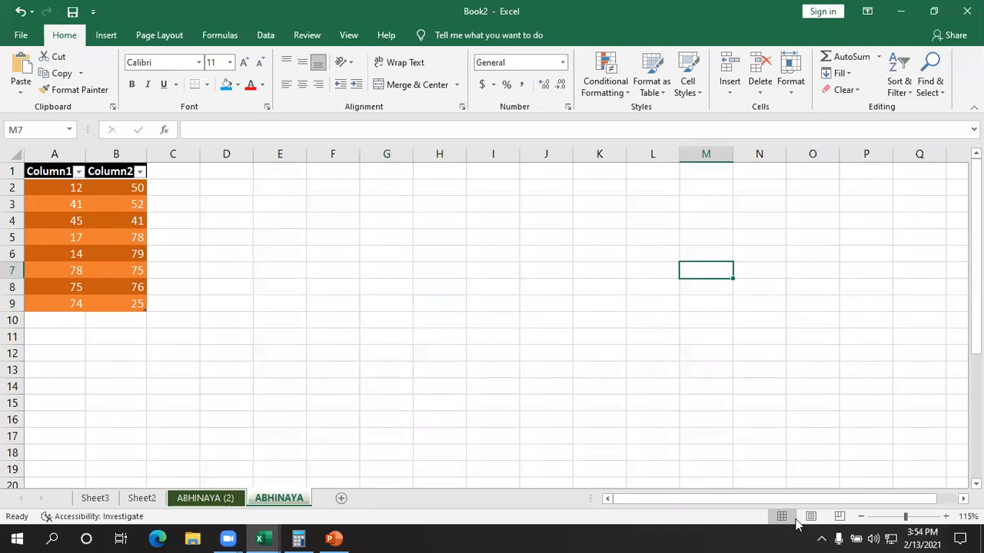
left_click(778, 306)
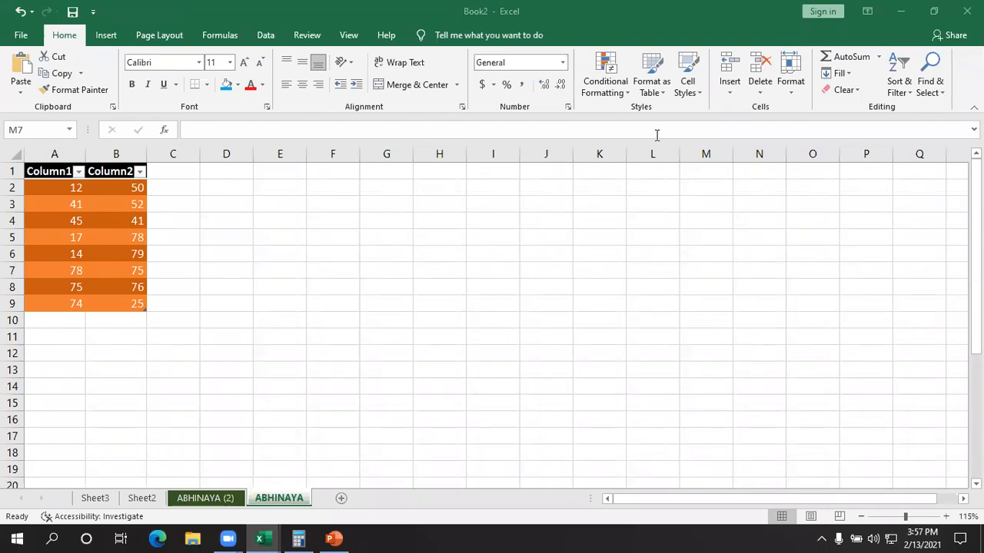
left_click(916, 534)
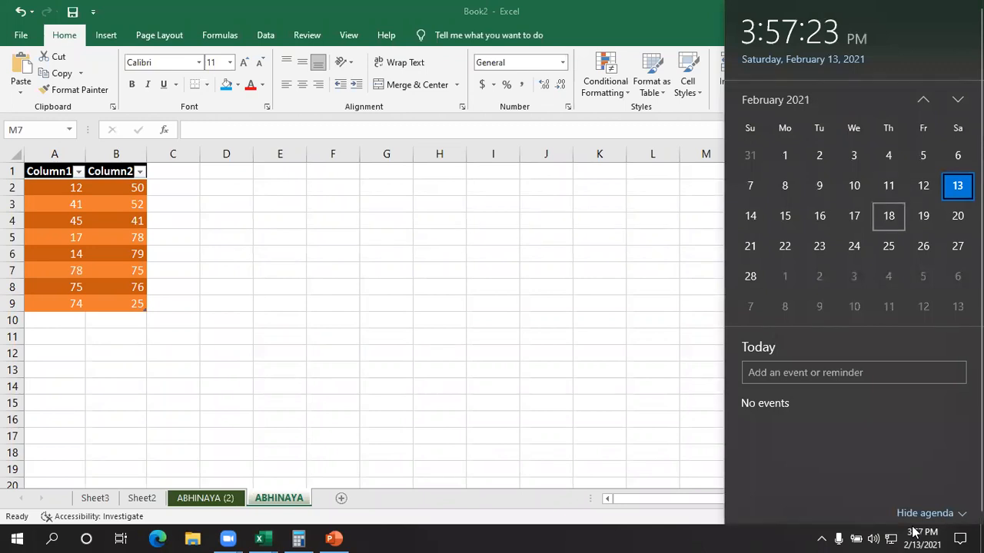
left_click(466, 329)
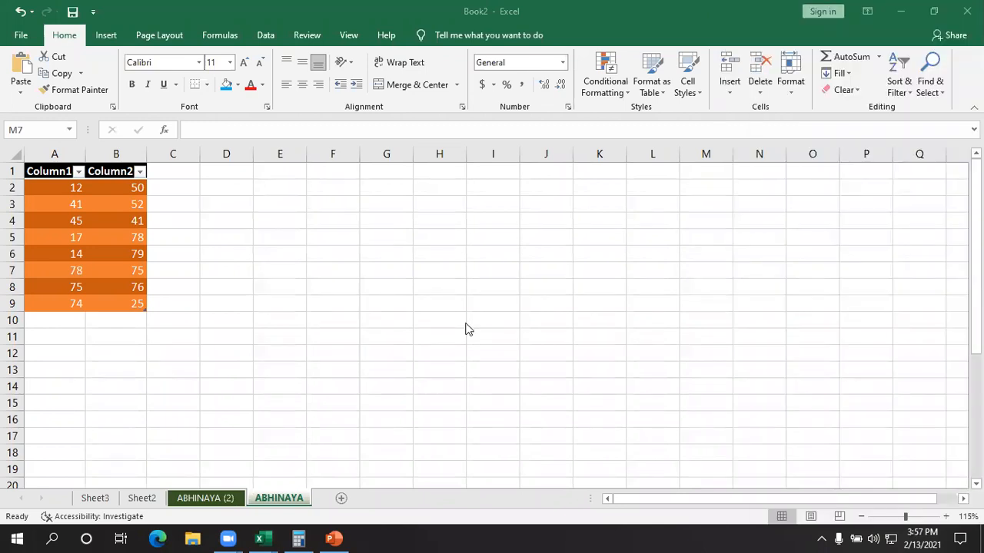